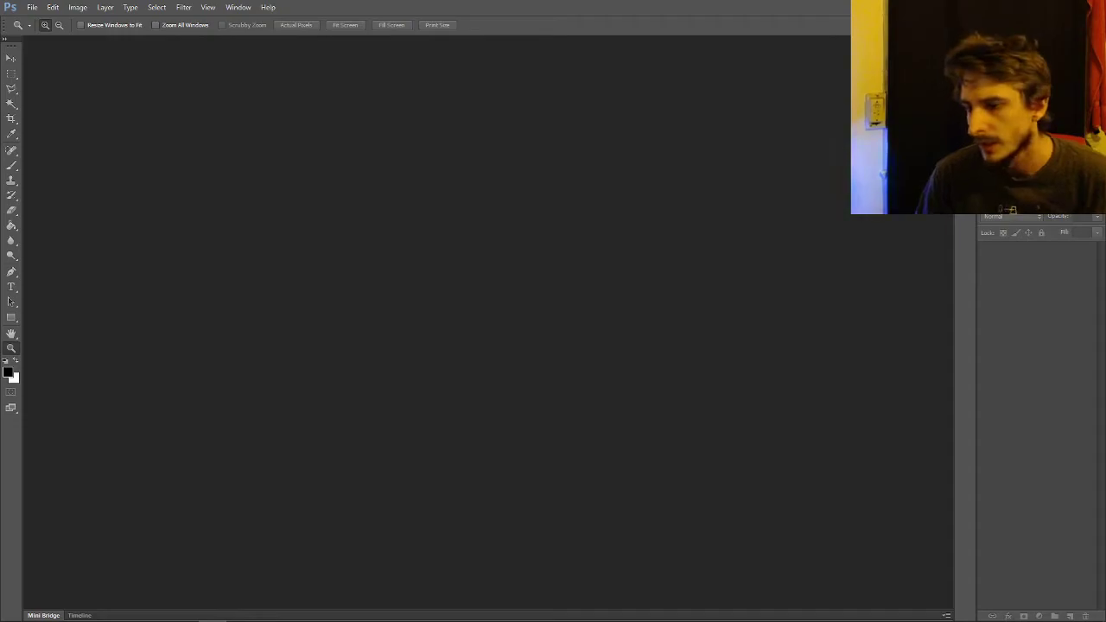
drag(1105, 467, 484, 2)
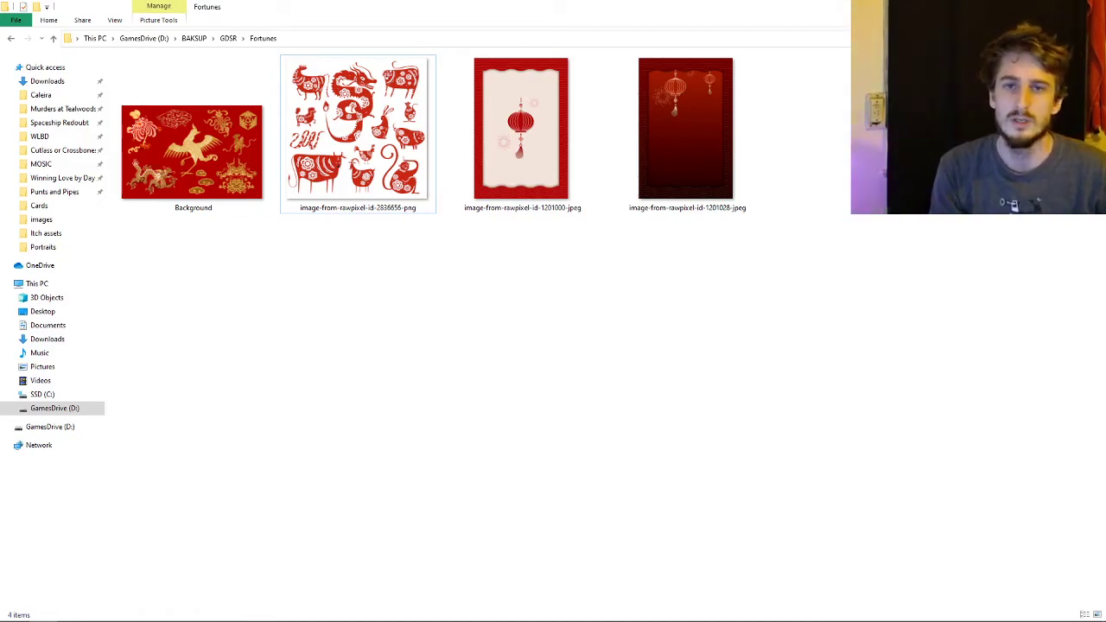
key(alt+Tab)
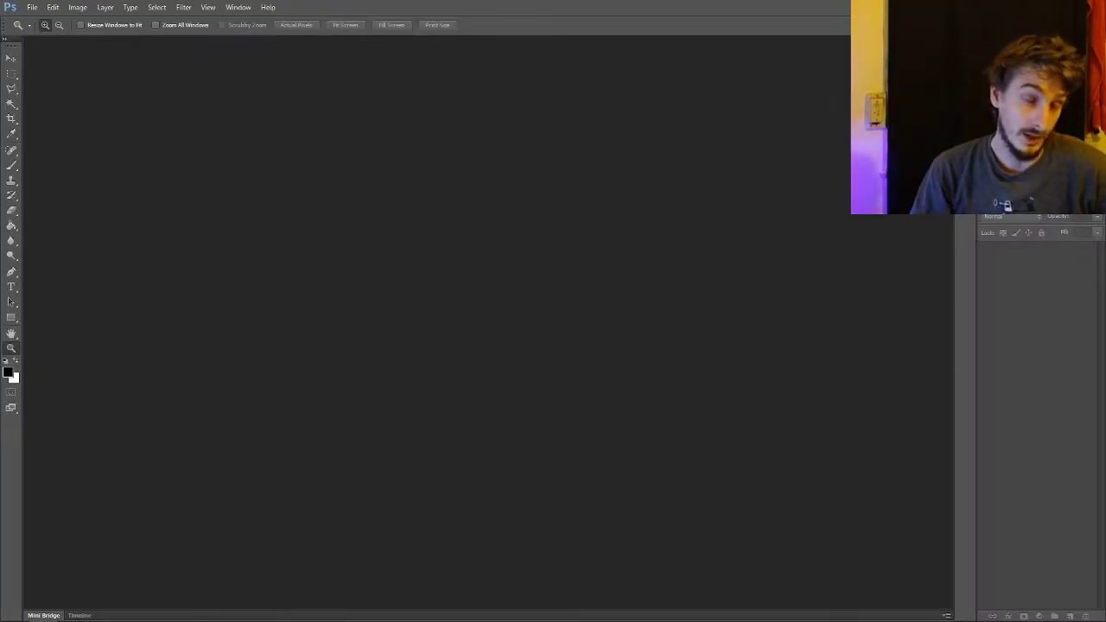
Create a new document 825 pixels wide and 1125 pixels high
click(32, 7)
click(42, 20)
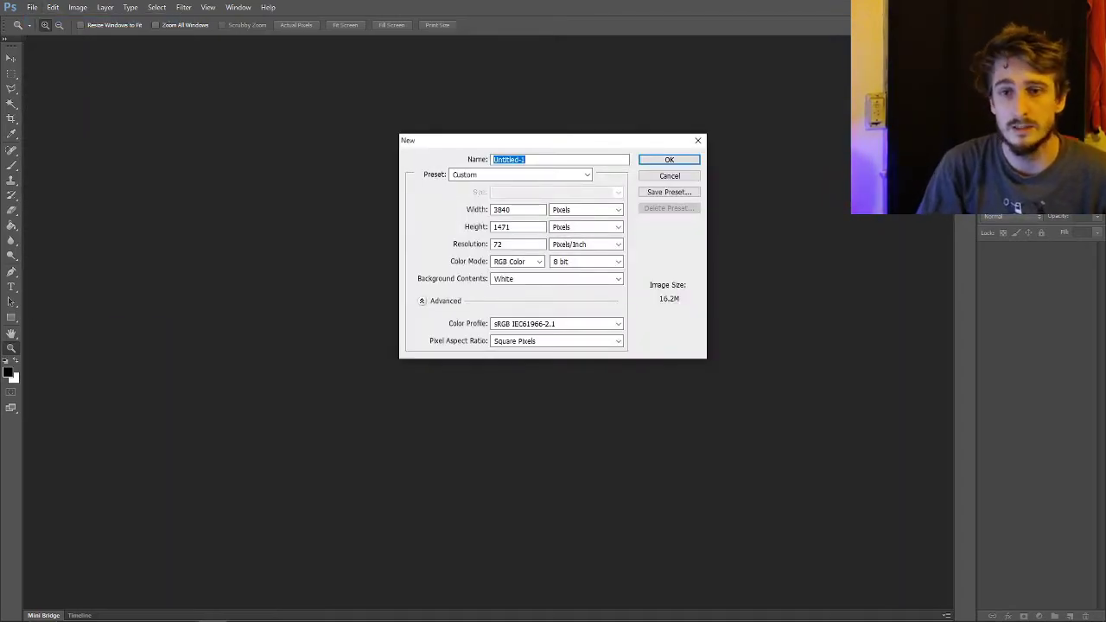
key(Tab)
text(825)
key(Tab)
text(1125)
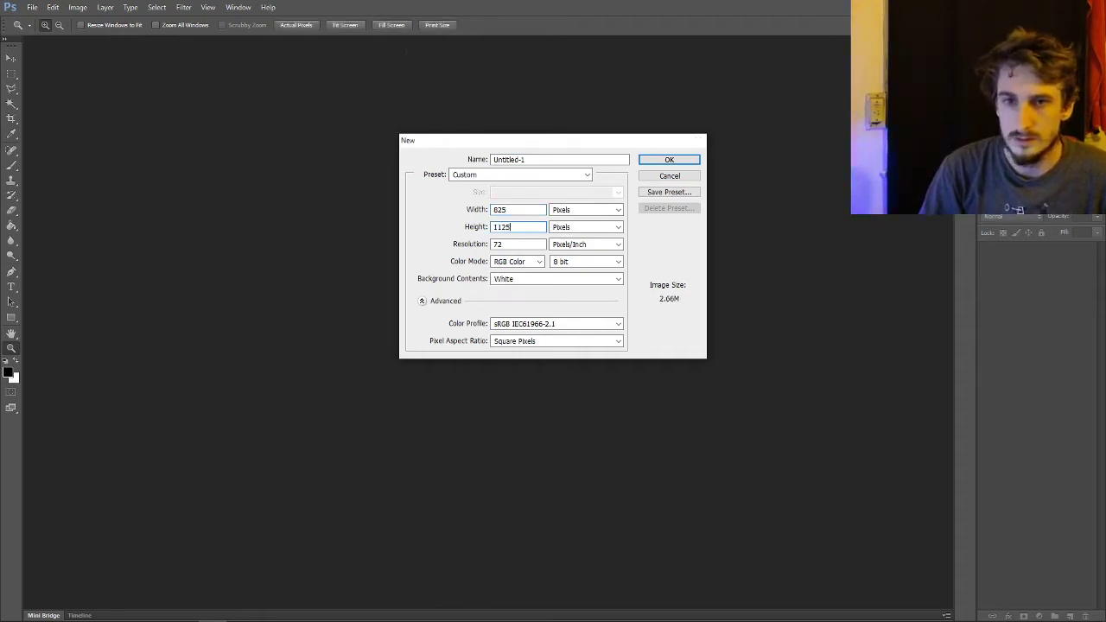
key(Return)
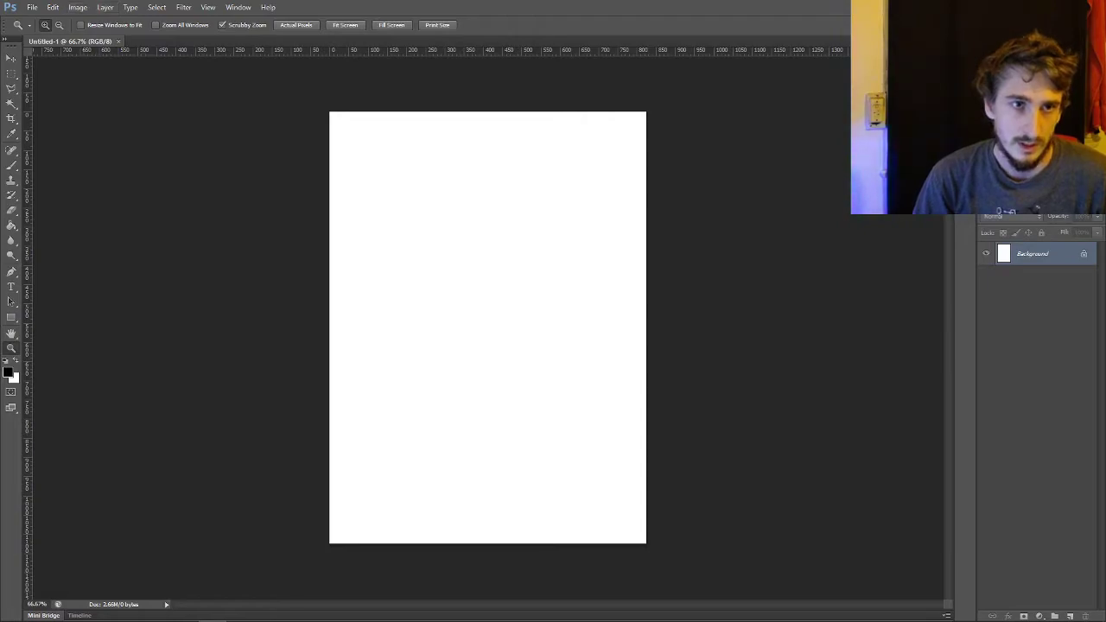
Add vertical guides at 75 px and 750 px
click(183, 7)
mouse_move(208, 7)
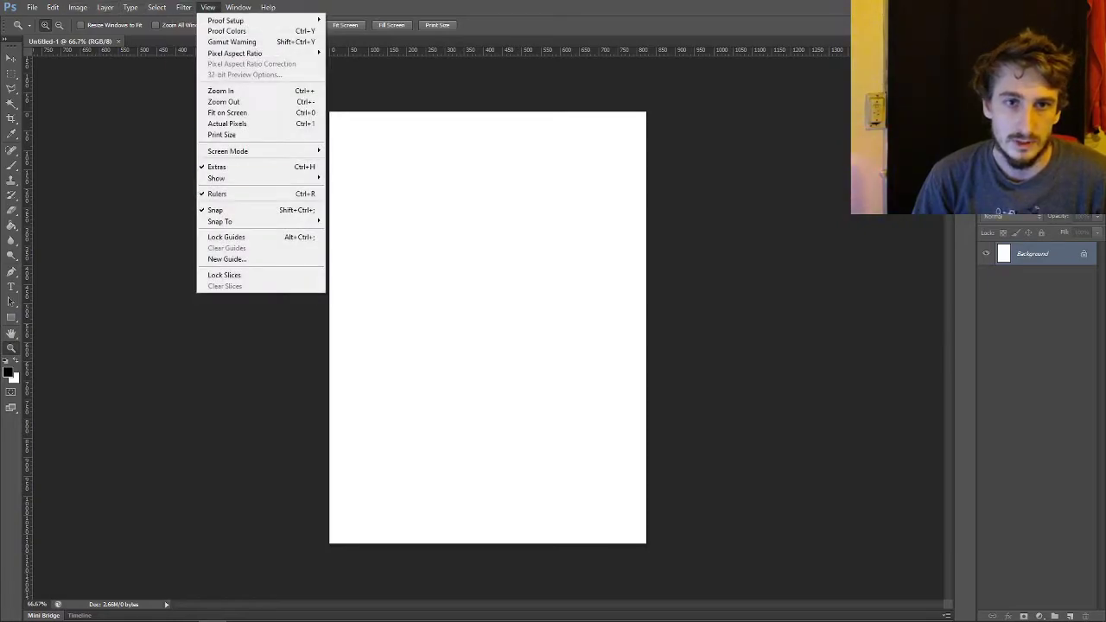
click(226, 259)
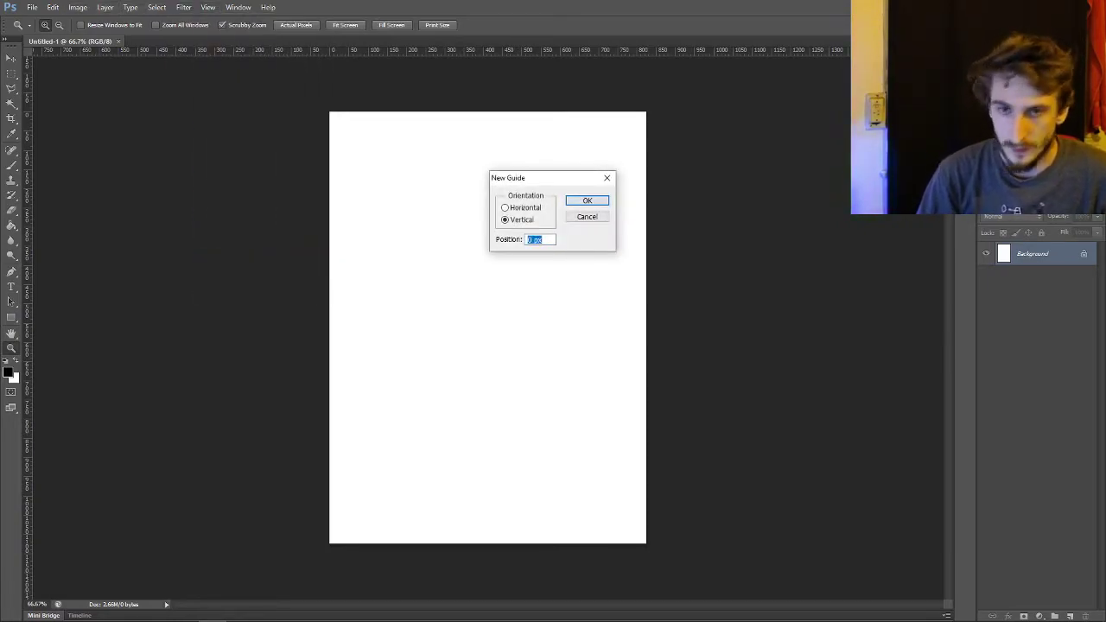
text(75)
key(Return)
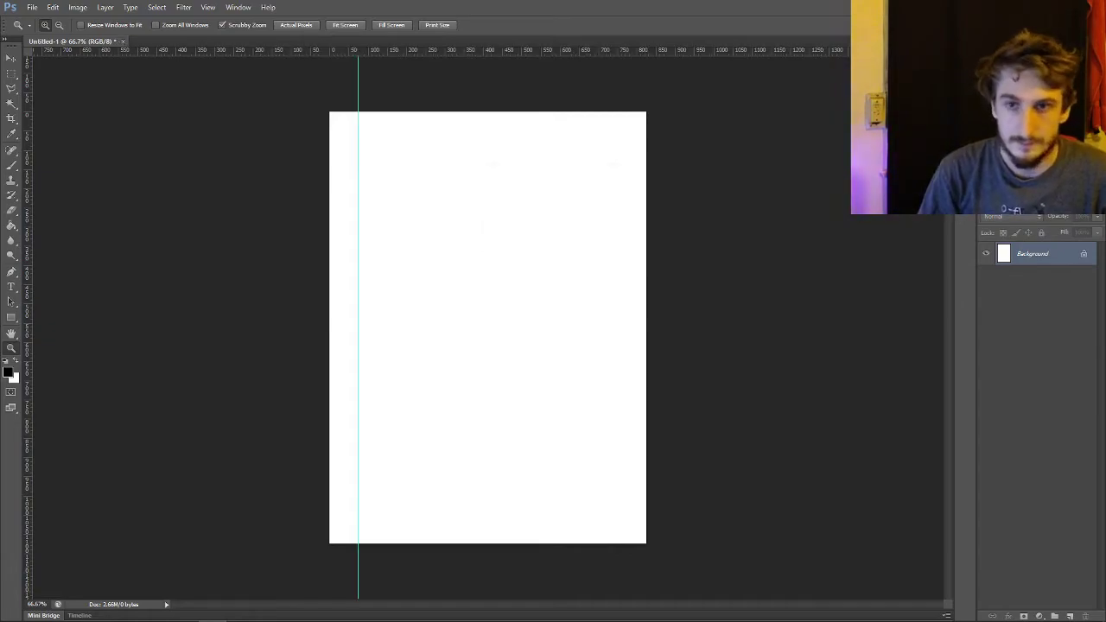
click(208, 7)
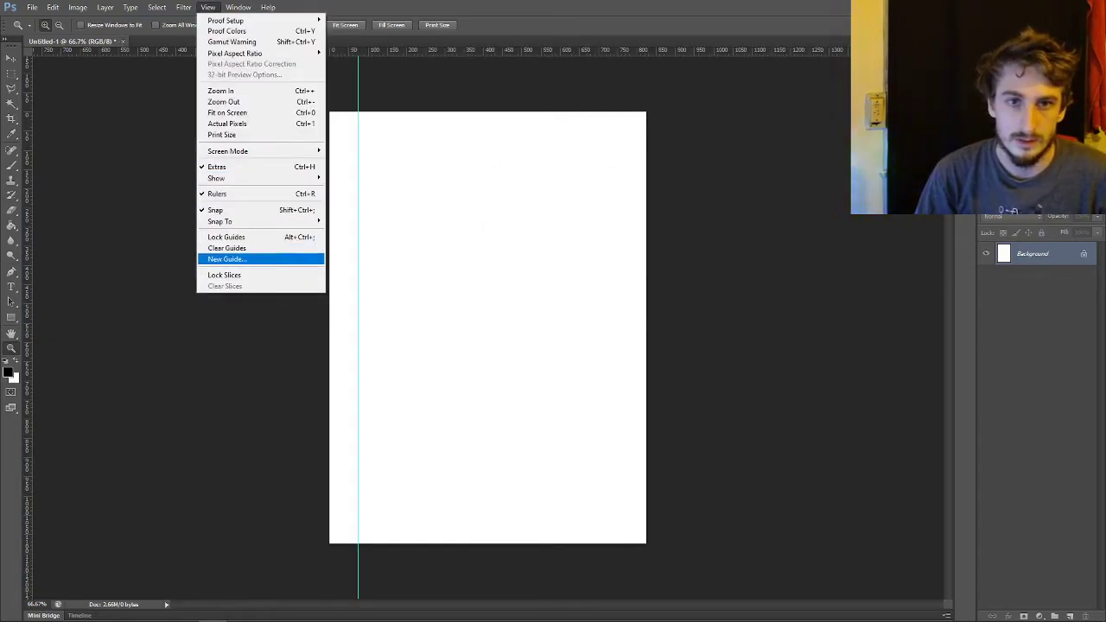
click(226, 260)
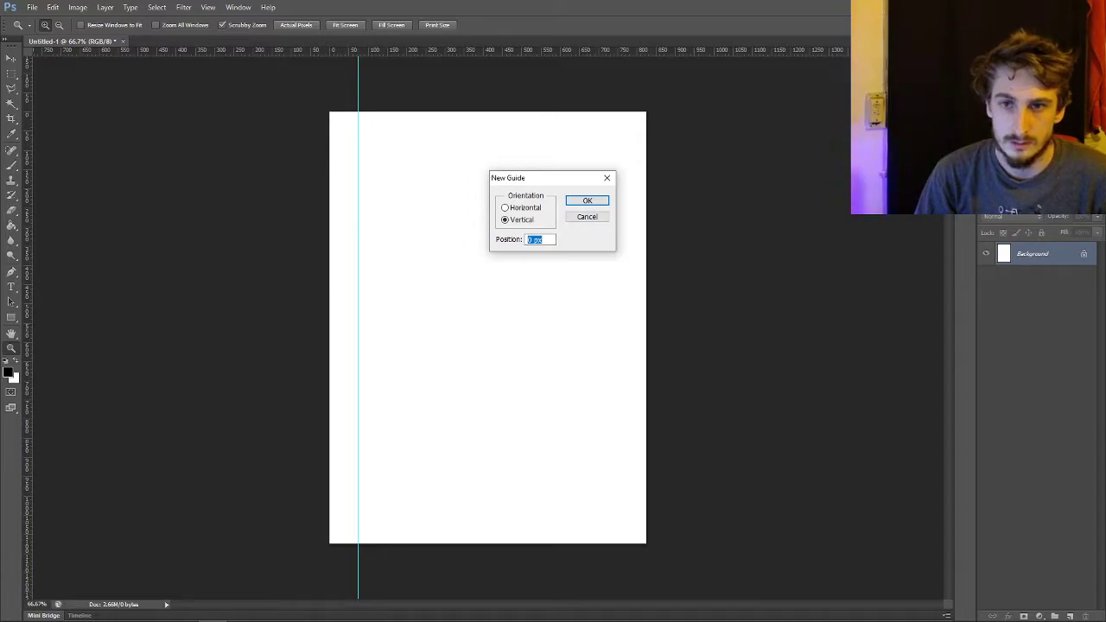
text(750)
key(Return)
Add horizontal guides at 75 px and 1050 px
click(208, 7)
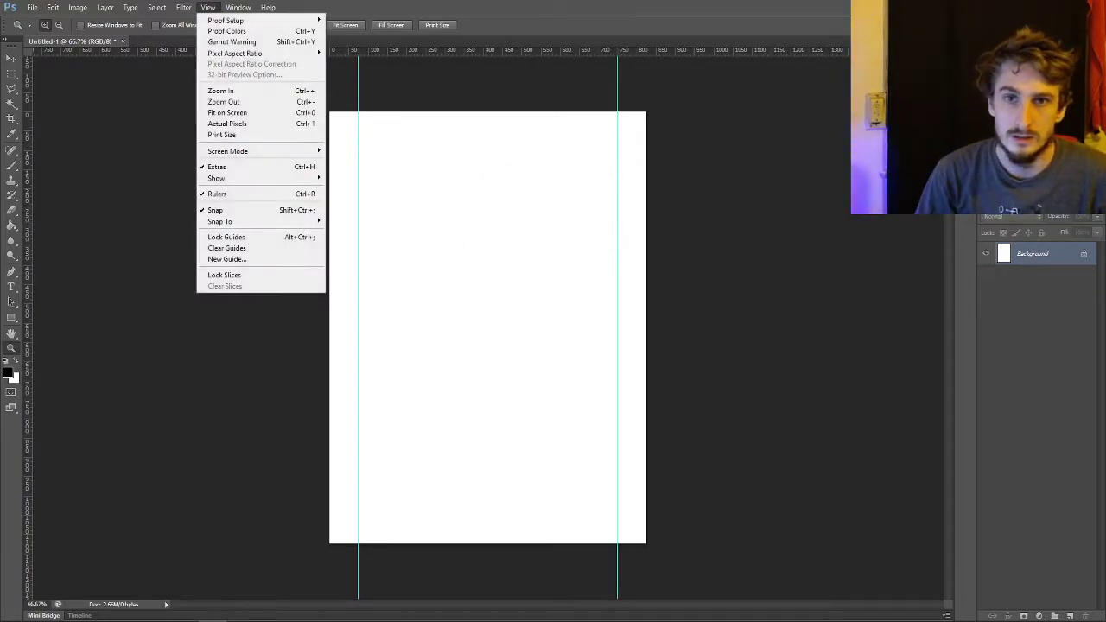
mouse_move(238, 7)
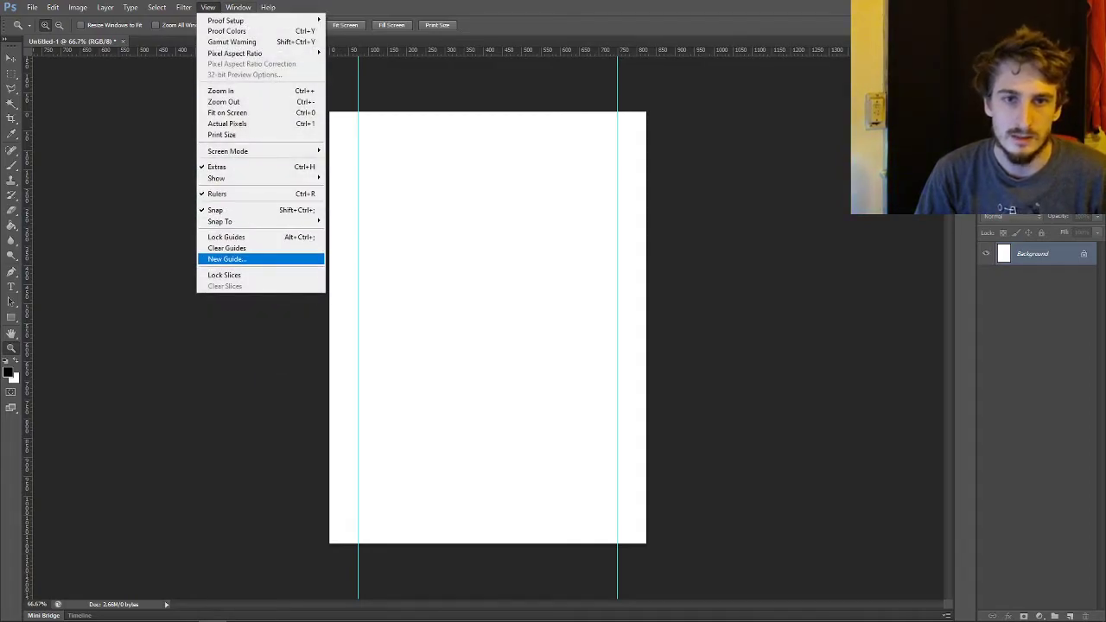
click(221, 258)
key(alt+h)
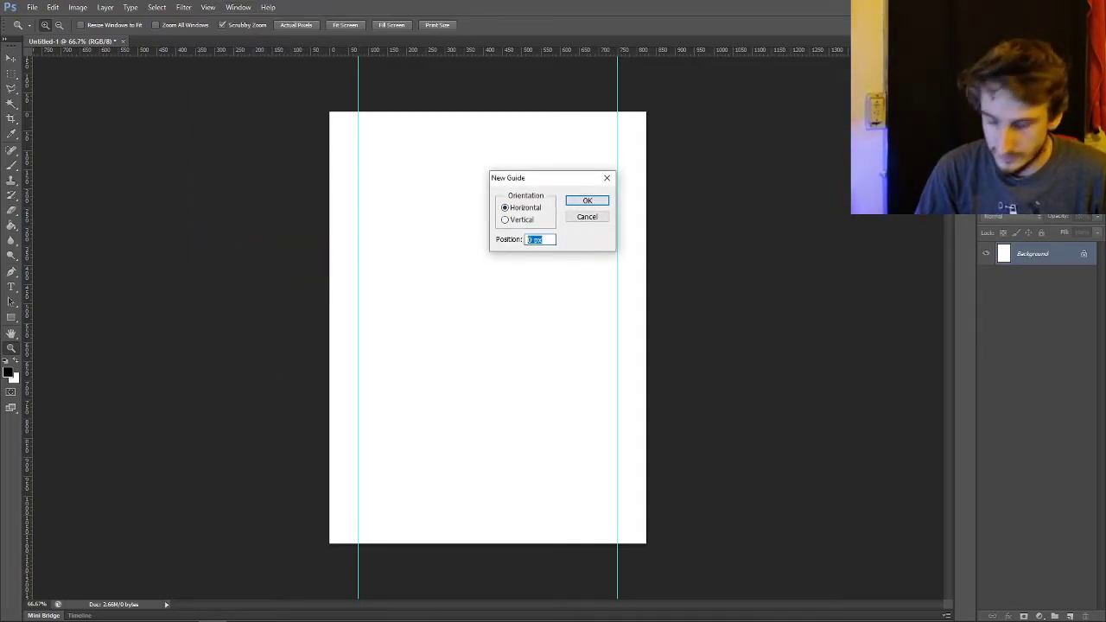
key(Return)
click(207, 7)
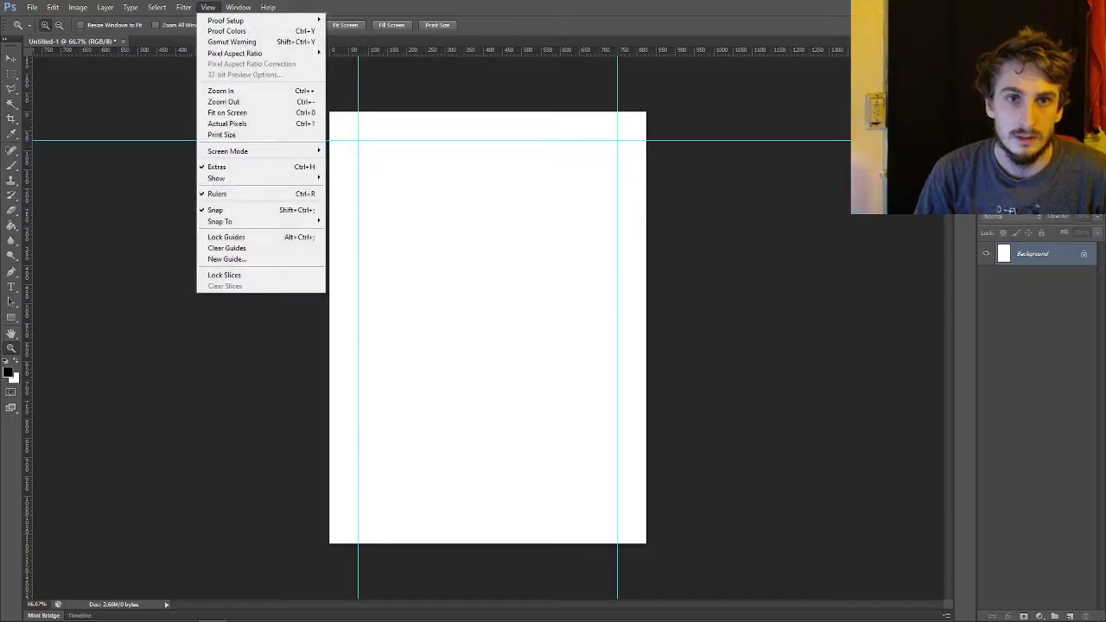
click(220, 258)
text(1050)
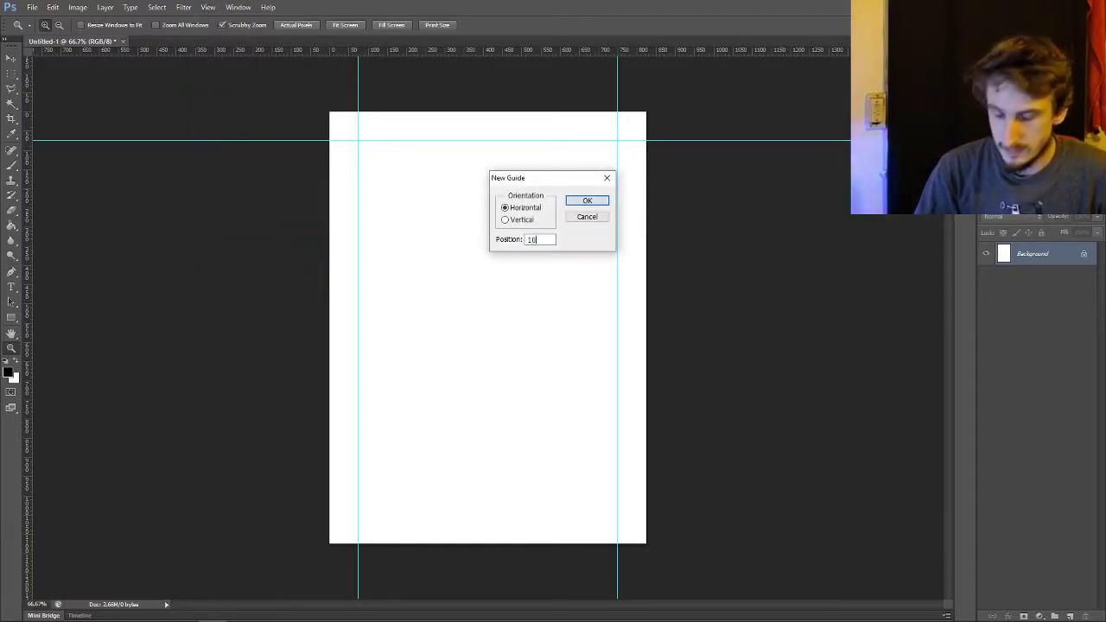
key(Return)
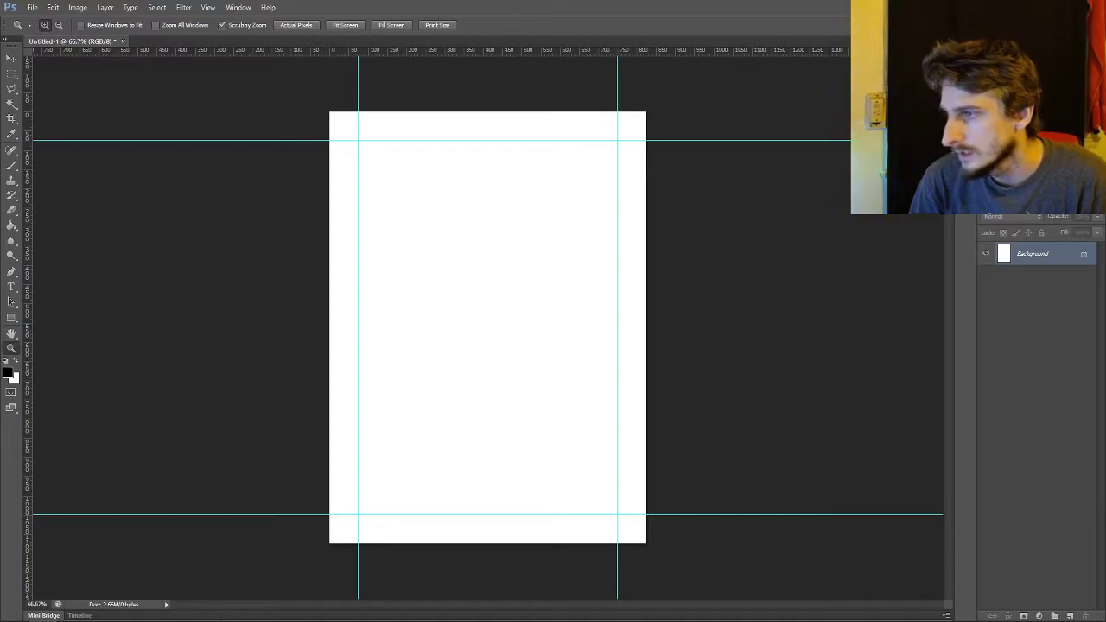
Place image-from-rawpixel-id-1201028-jpeg from the Fortunes folder into the card document
drag(573, 29, 574, 1)
click(553, 346)
click(687, 134)
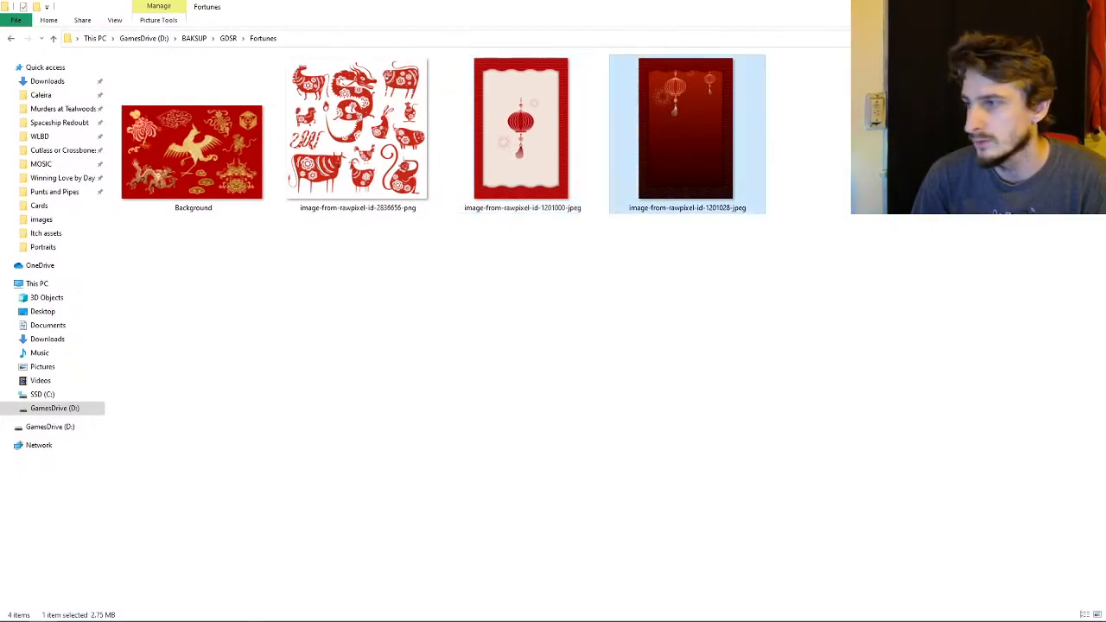
click(522, 134)
click(536, 328)
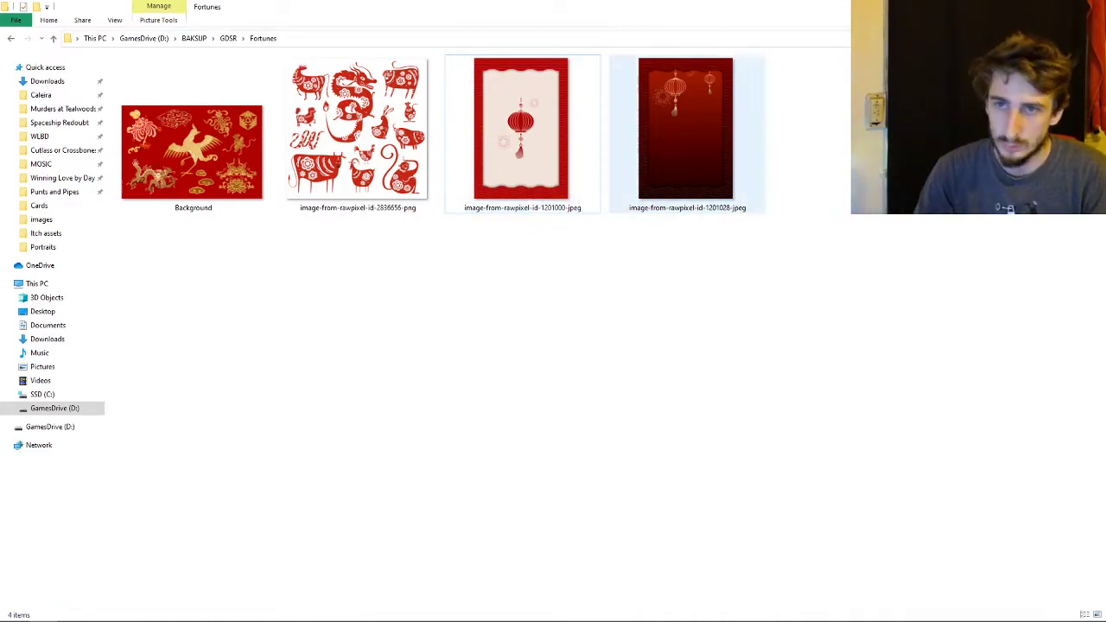
key(alt+Tab)
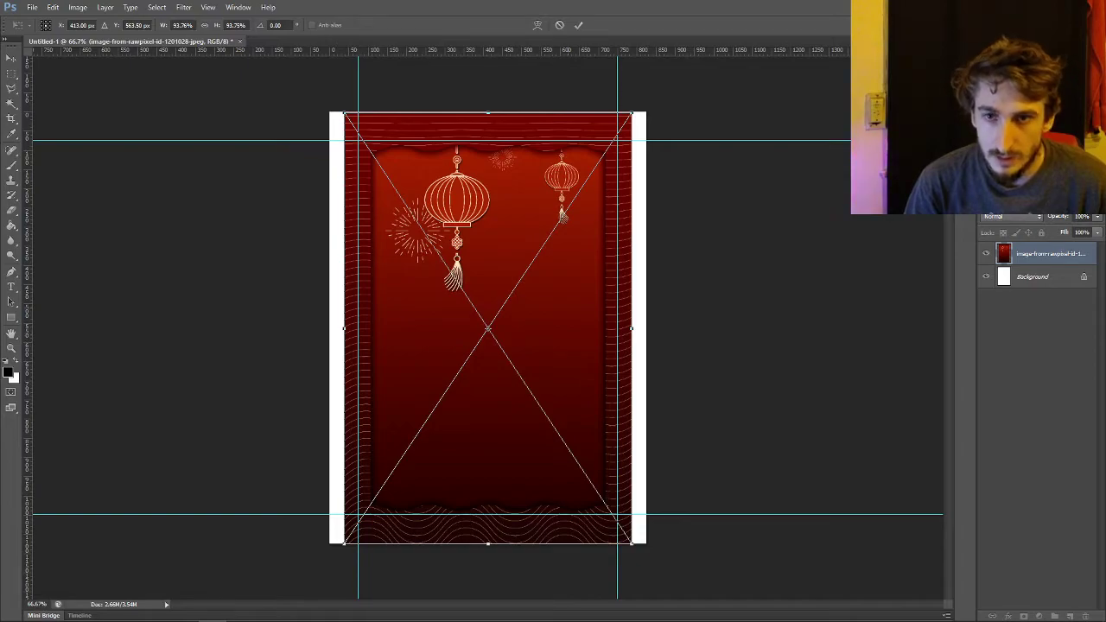
Scale the placed lantern image to the rectangle formed by the guides and rasterize its layer
drag(568, 294, 582, 322)
drag(646, 571, 617, 515)
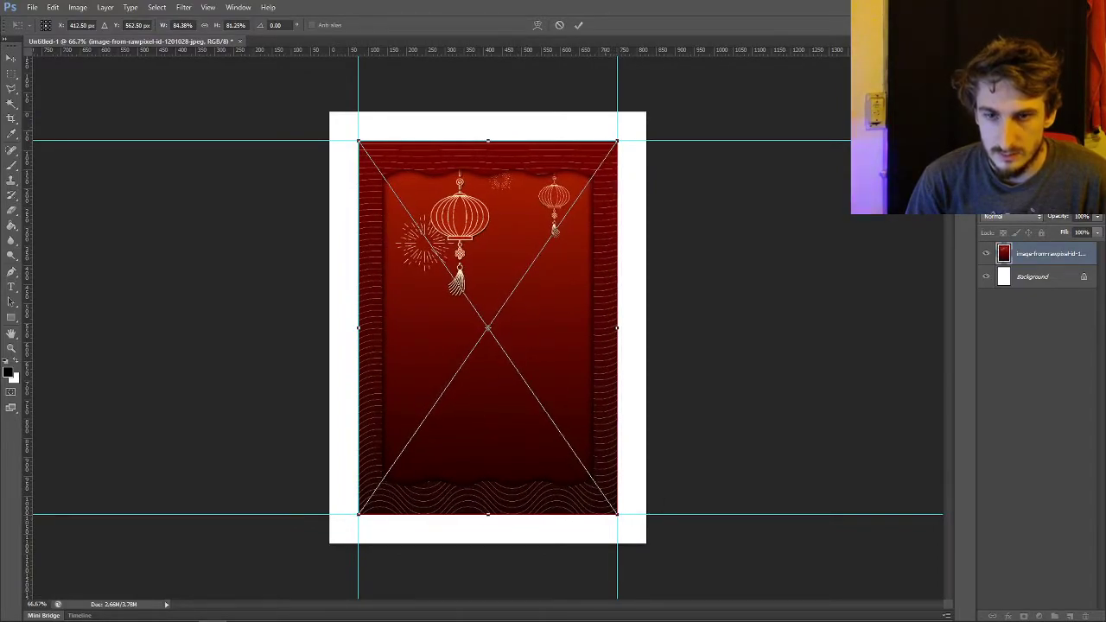
key(Return)
right_click(480, 299)
click(495, 305)
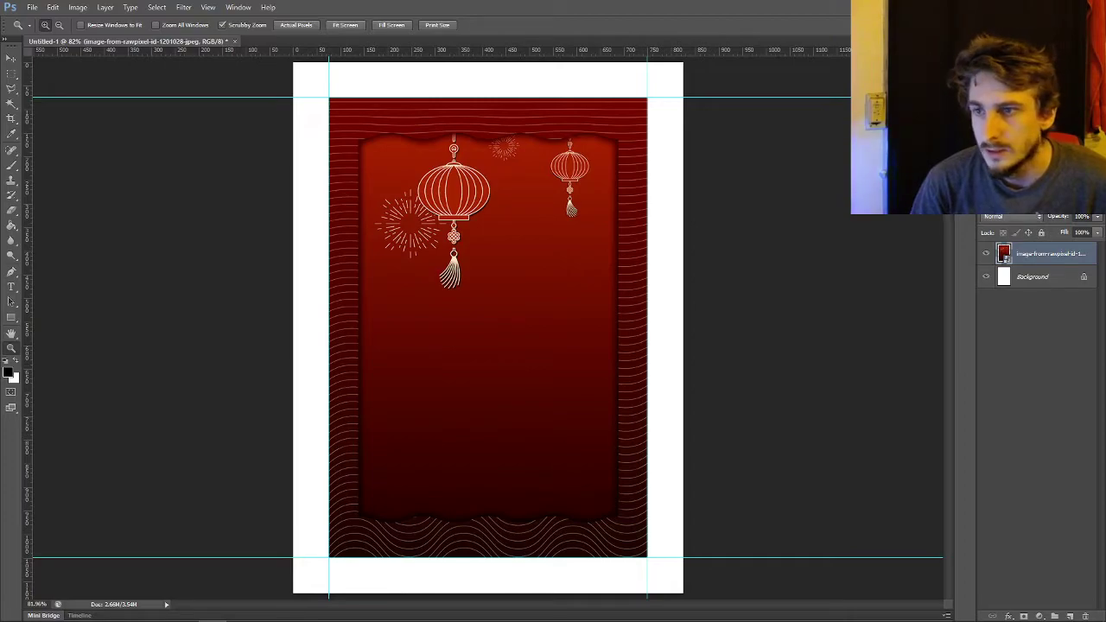
right_click(1048, 254)
click(951, 340)
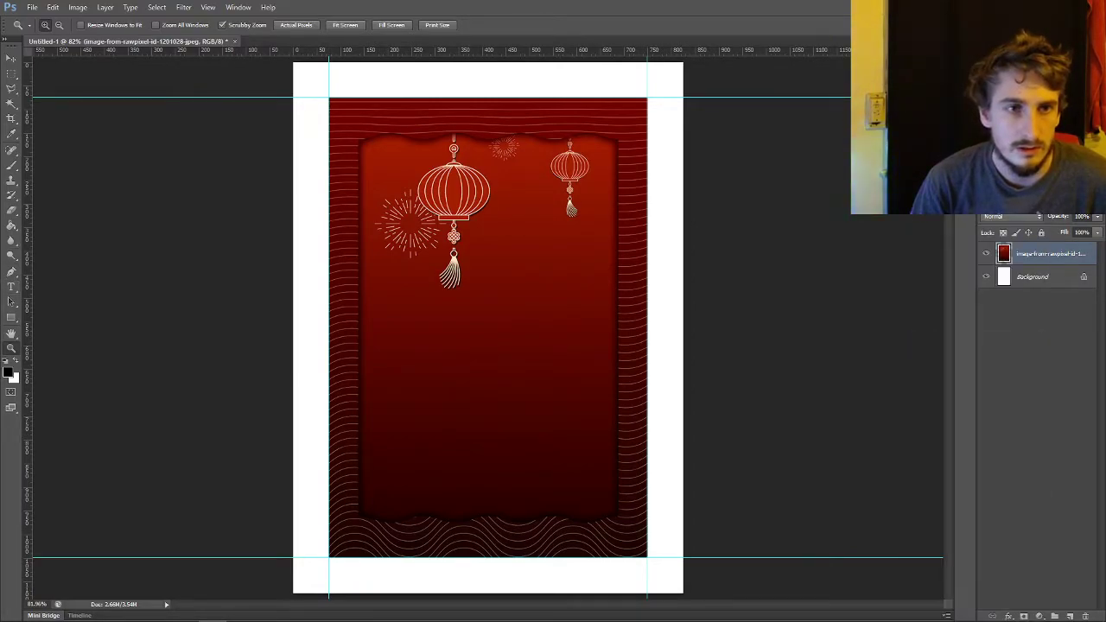
Use the Clone Stamp to extend the border's line pattern into the white margin above the image and around its upper-left corner
click(11, 179)
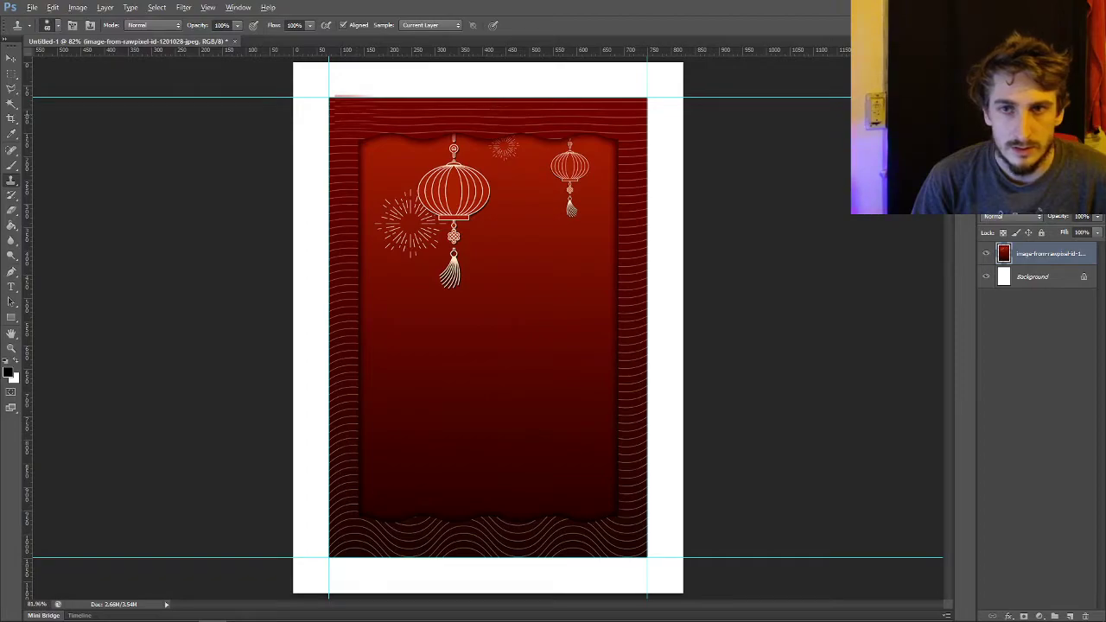
mouse_move(380, 95)
mouse_down()
mouse_move(346, 119)
mouse_move(311, 116)
mouse_move(399, 102)
mouse_move(321, 101)
mouse_move(406, 80)
mouse_move(277, 84)
mouse_move(376, 73)
mouse_up()
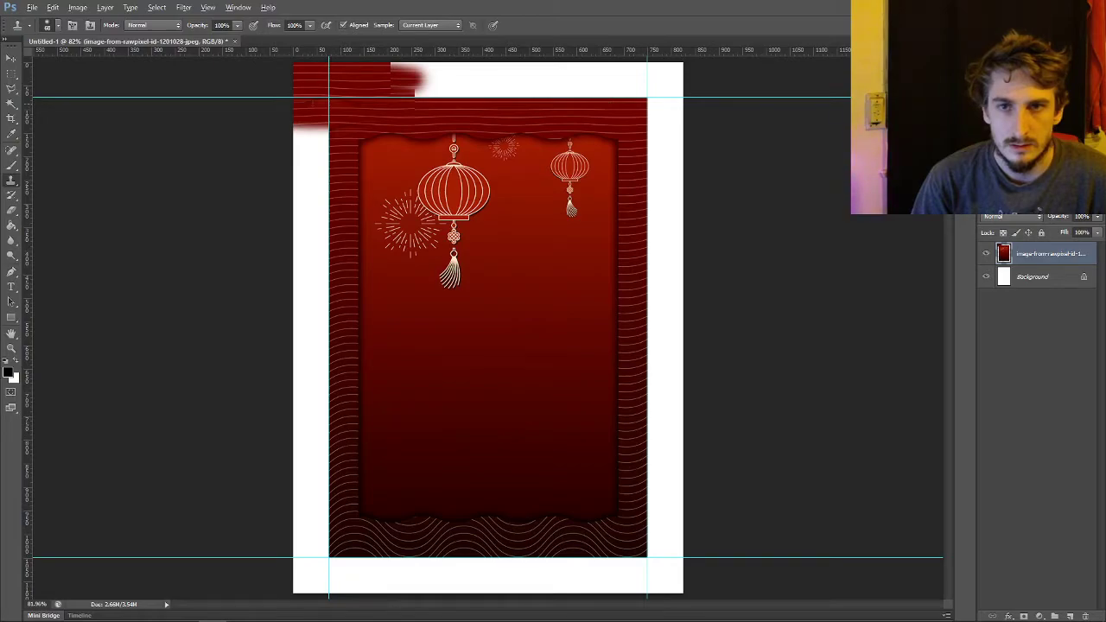
drag(355, 82, 517, 83)
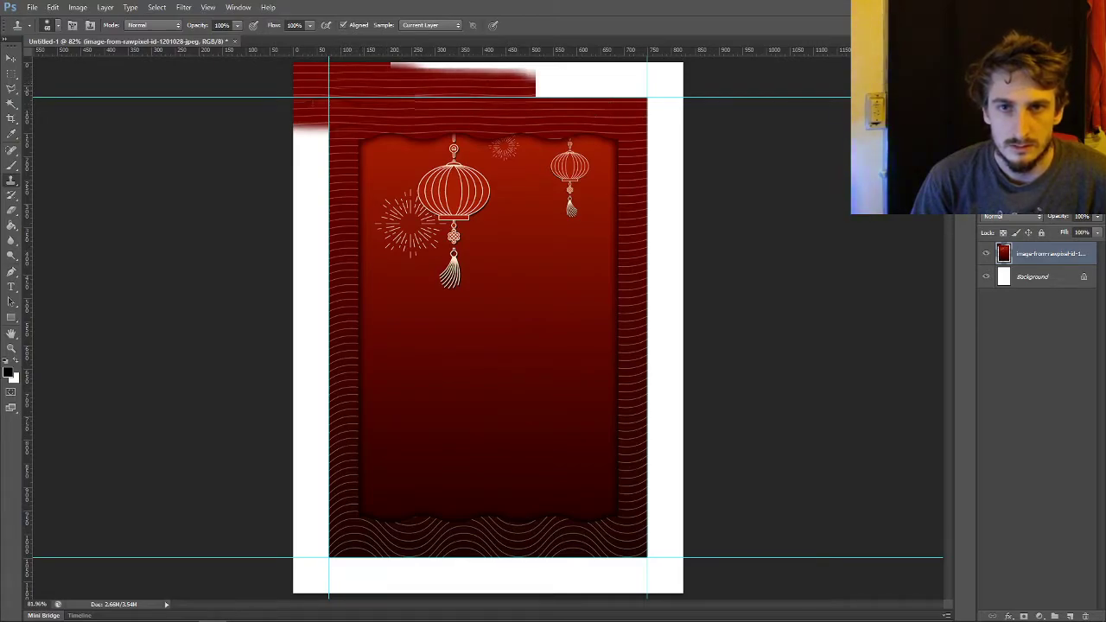
mouse_move(406, 73)
mouse_down()
mouse_move(517, 76)
mouse_move(496, 80)
mouse_up()
drag(389, 96, 521, 96)
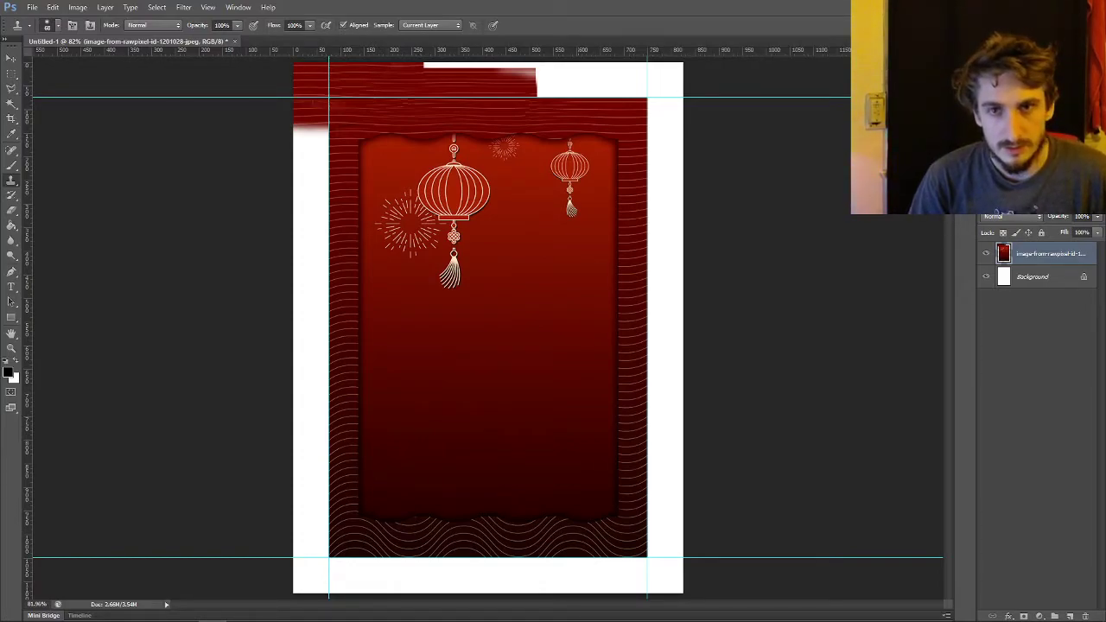
Undo the clone strokes, the rasterizing and the scaling of the lantern image
key(ctrl+alt+z)
key(ctrl+alt+z)
key(ctrl+alt+z)
key(ctrl+alt+z)
key(ctrl+alt+z)
key(ctrl+alt+z)
key(ctrl+alt+z)
key(ctrl+alt+z)
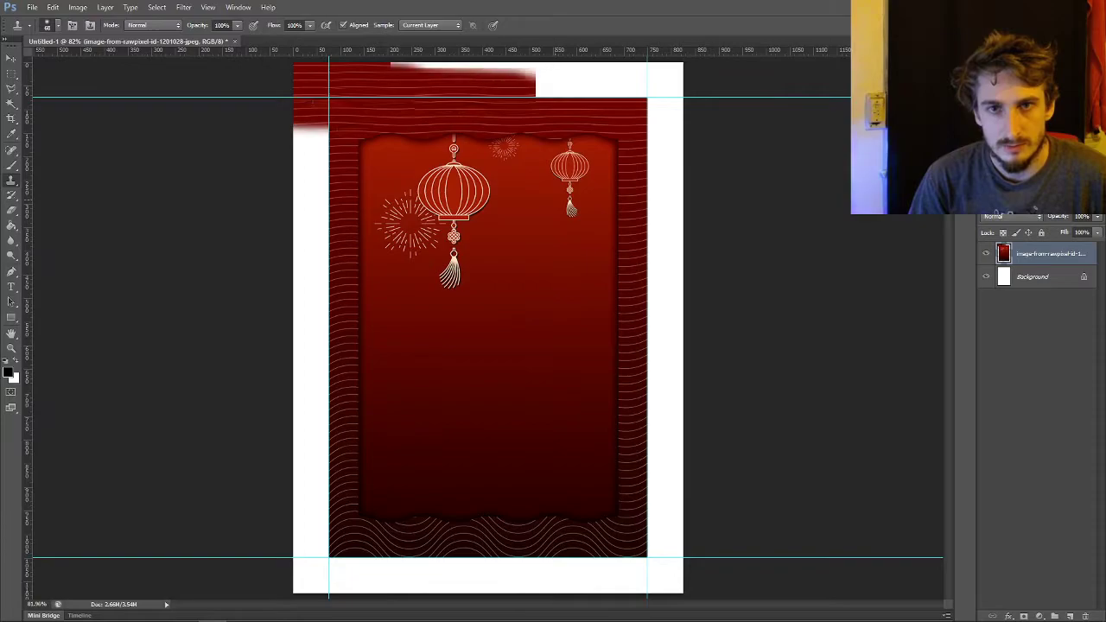
key(ctrl+alt+z)
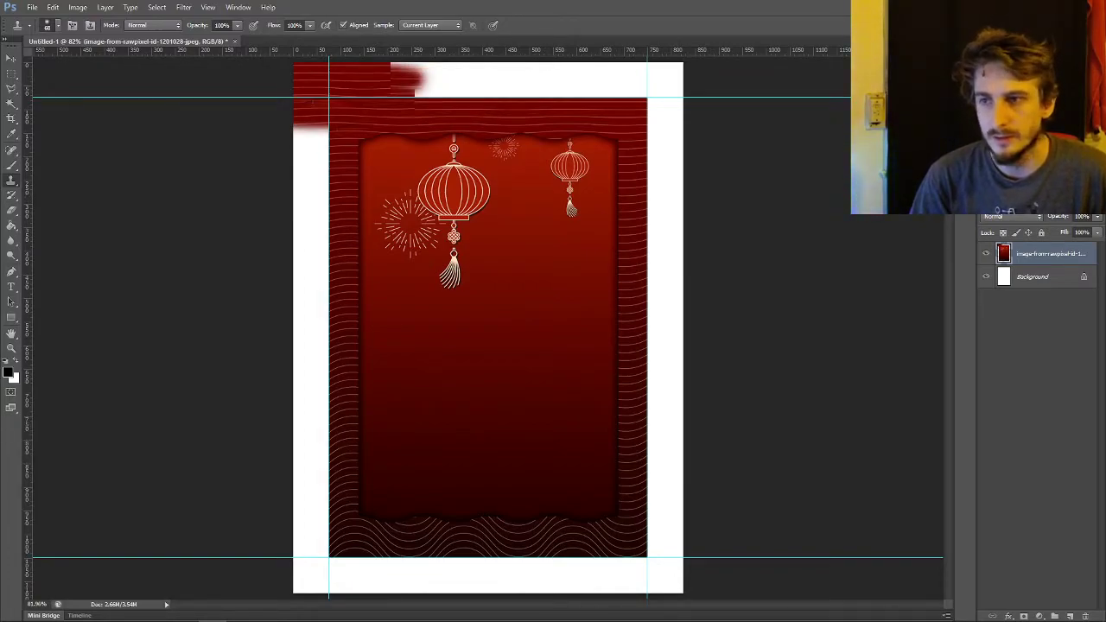
key(ctrl+alt+z)
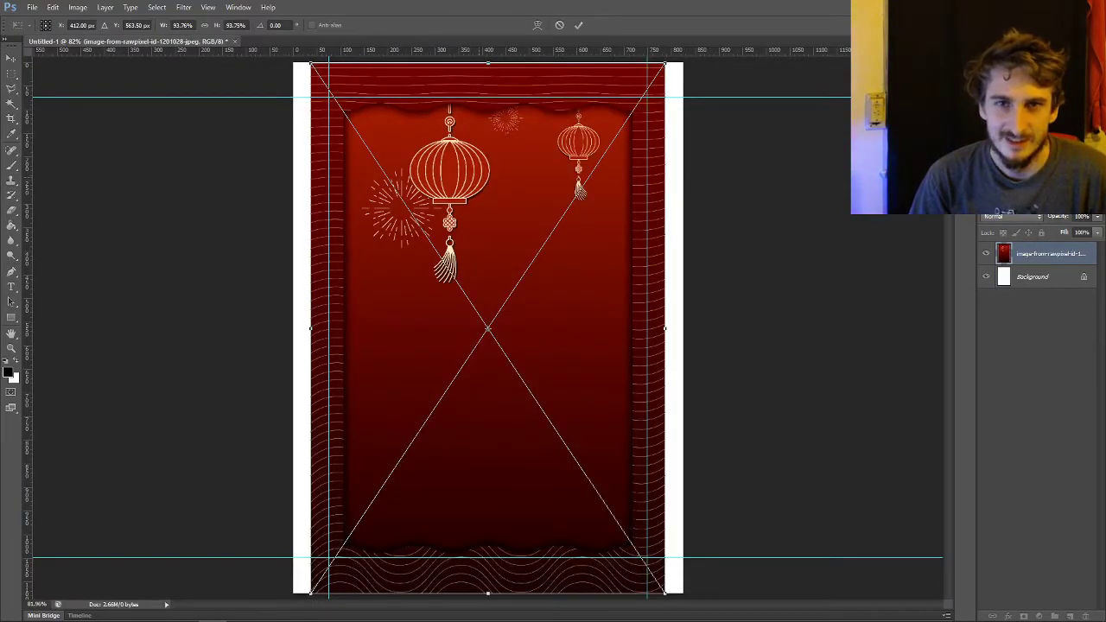
Resize the lantern image so its corners meet the four guide intersections, and rasterize its layer
drag(481, 174, 502, 208)
drag(584, 355, 570, 312)
drag(478, 213, 522, 260)
drag(358, 96, 409, 174)
drag(488, 222, 408, 144)
drag(631, 552, 647, 558)
key(Return)
right_click(1046, 253)
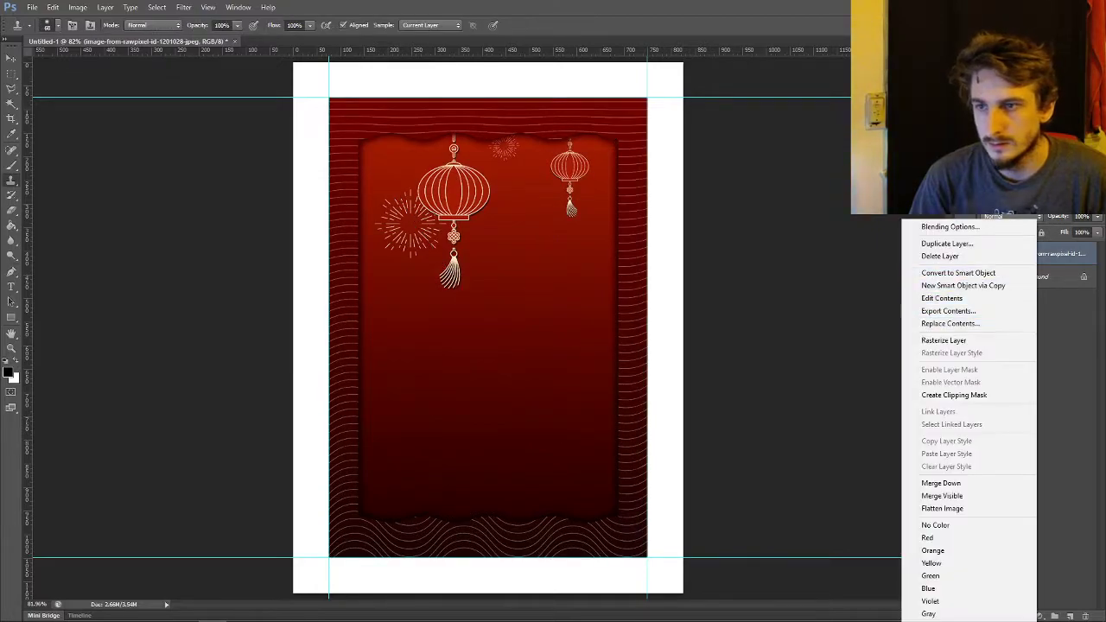
click(951, 338)
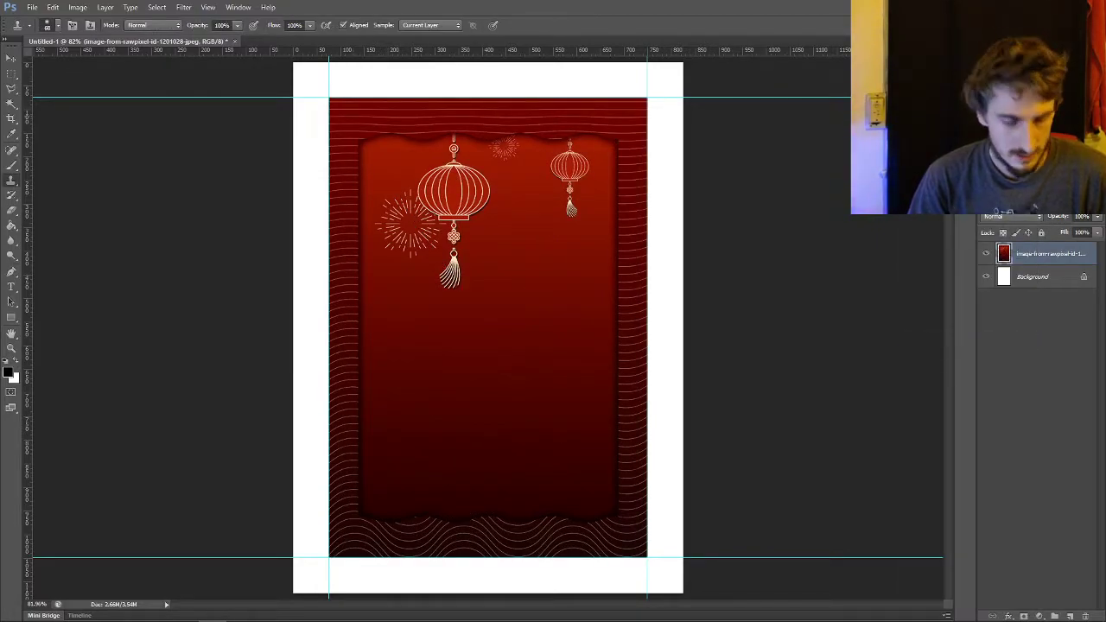
Use the Clone Stamp to extend the border's line pattern into the white margin above the lantern image
drag(336, 87, 622, 86)
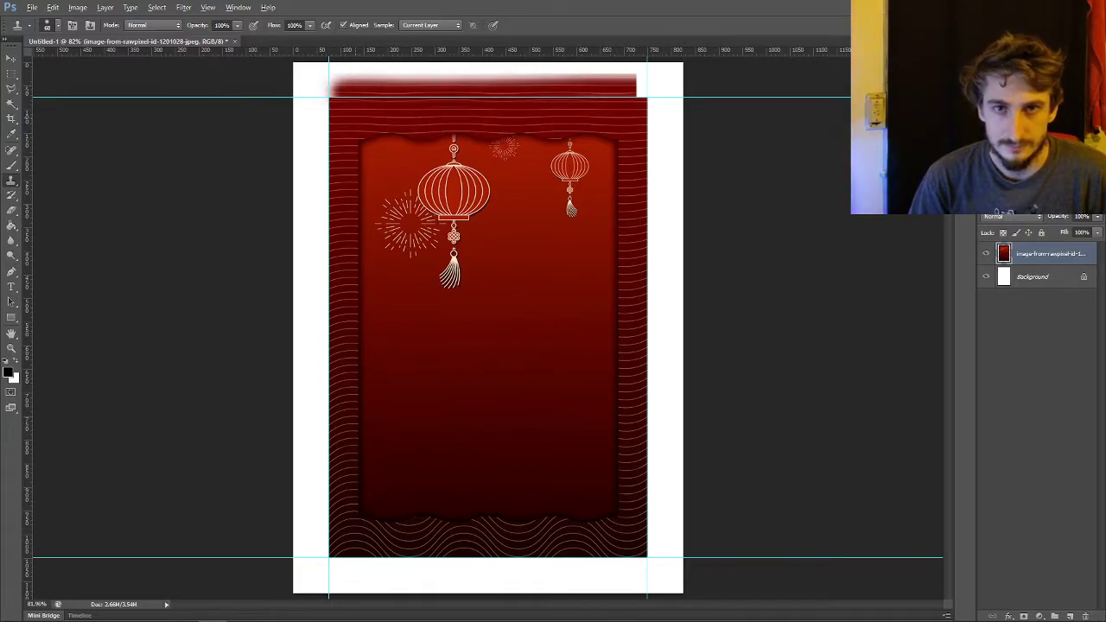
drag(319, 83, 629, 76)
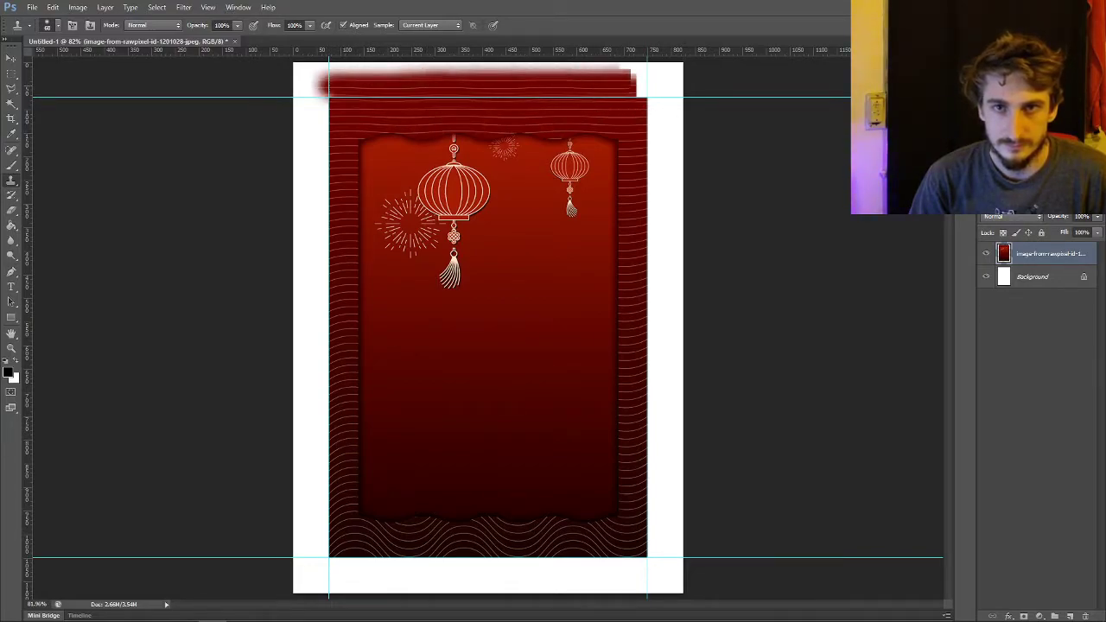
drag(318, 73, 628, 71)
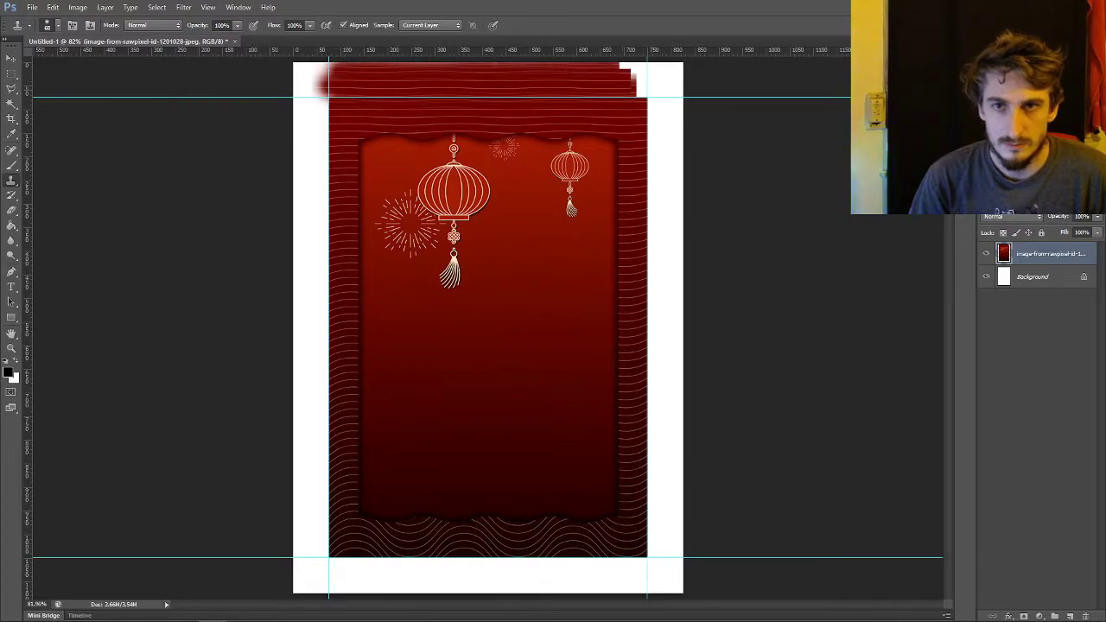
drag(326, 69, 635, 70)
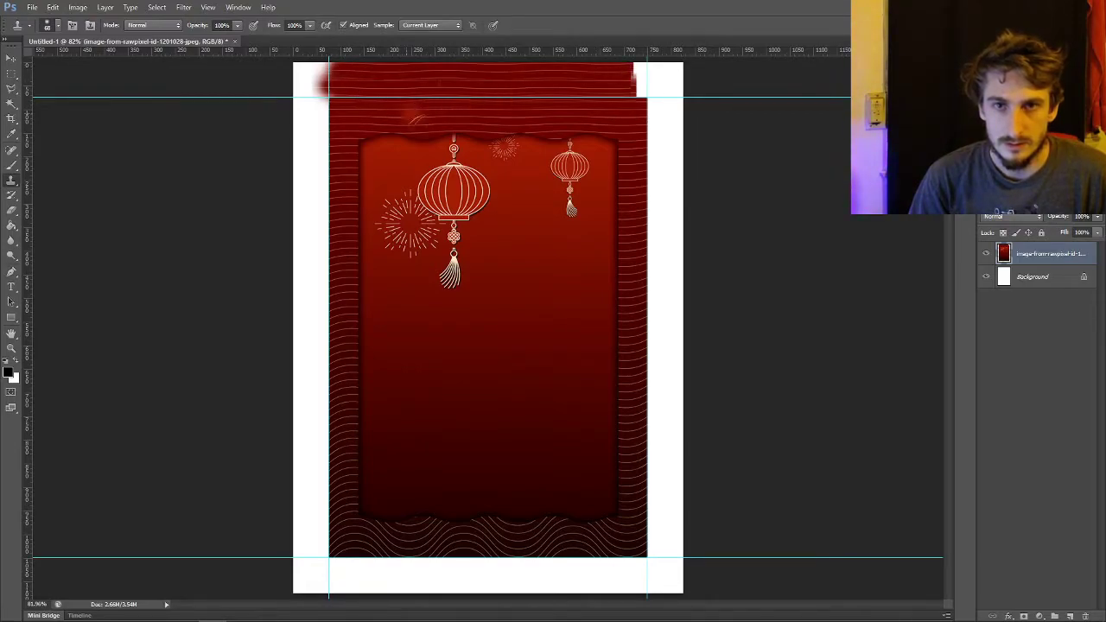
Clone the border pattern over the white margin along the lantern image's left side, from the upper corner down past the panel
drag(321, 65, 324, 517)
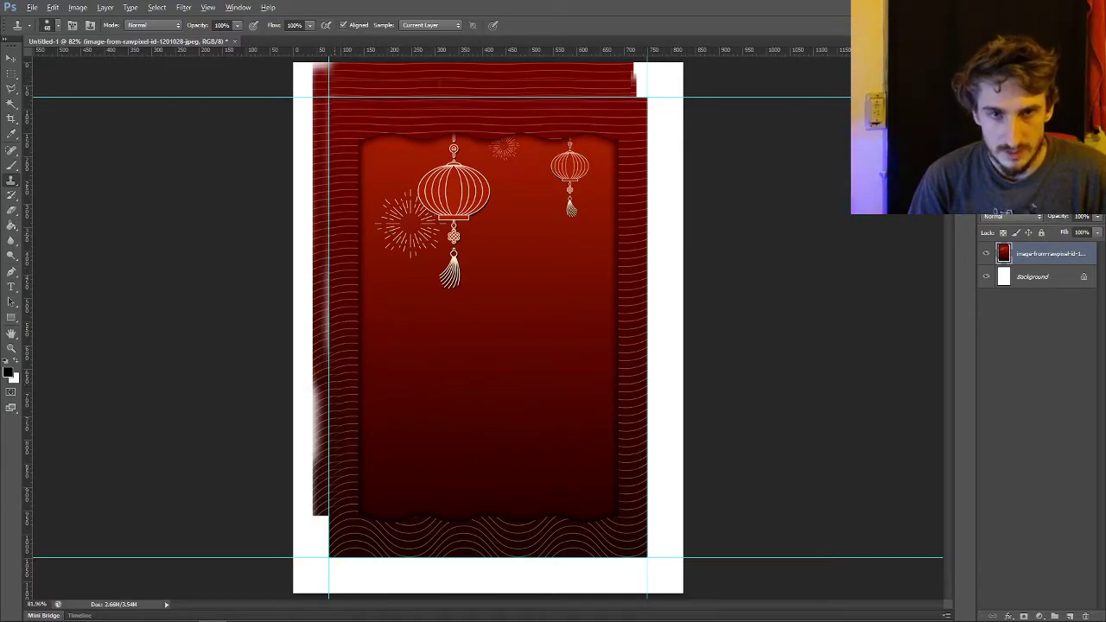
mouse_move(322, 138)
mouse_down()
mouse_move(317, 519)
mouse_move(309, 311)
mouse_move(299, 476)
mouse_up()
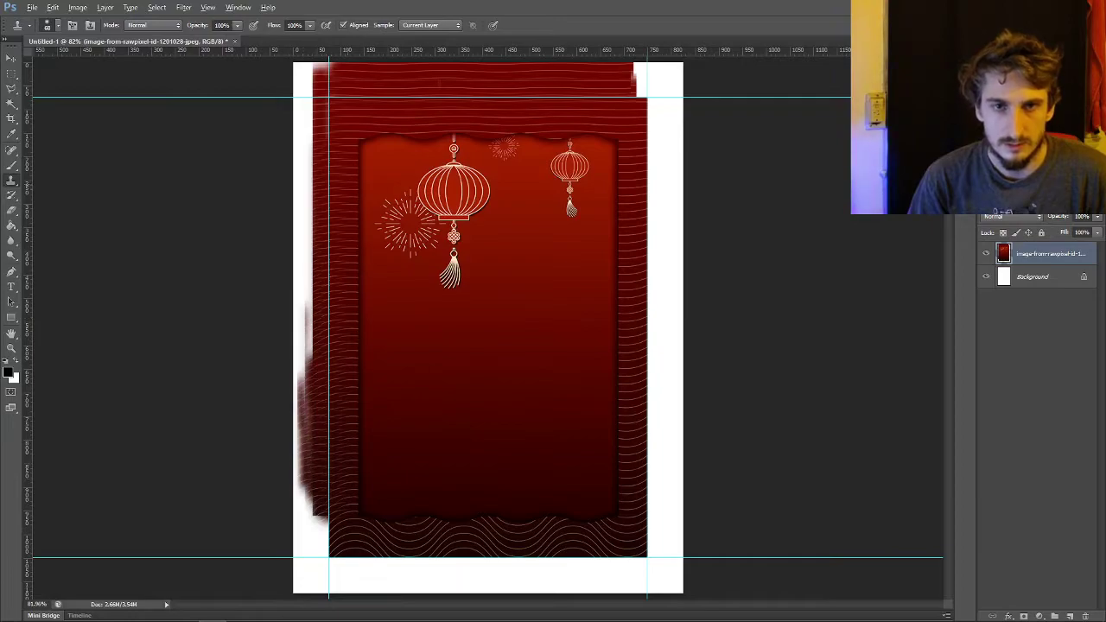
drag(305, 108, 304, 401)
drag(318, 190, 318, 372)
drag(300, 216, 303, 534)
drag(322, 186, 317, 529)
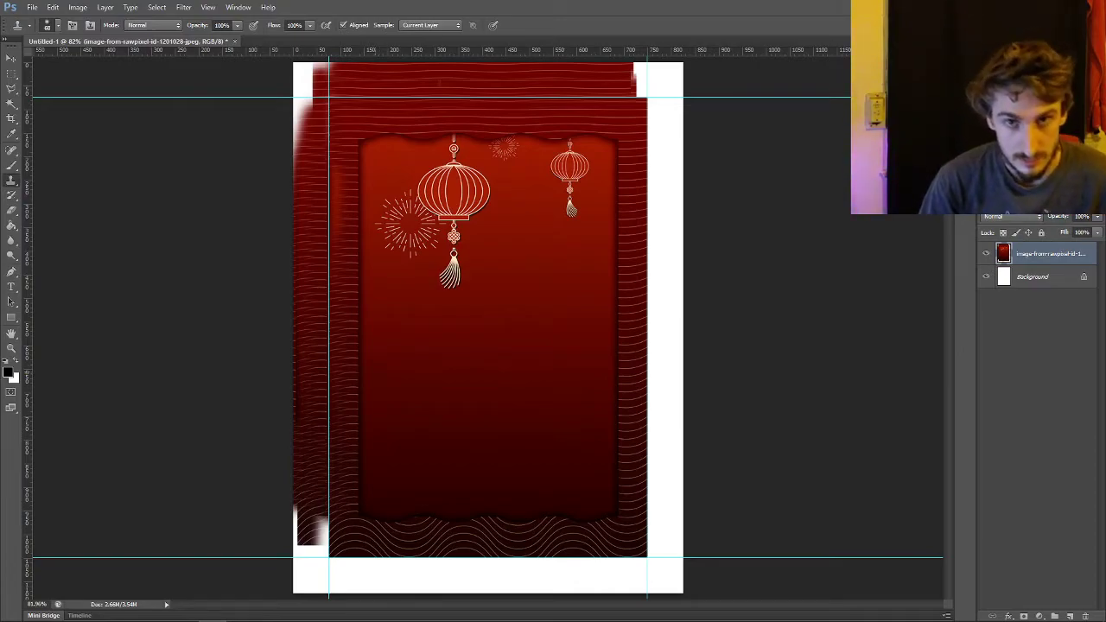
Undo all the clone strokes in the margins above and to the left of the lantern image
key(ctrl+alt+z)
key(ctrl+alt+z)
key(ctrl+alt+z)
key(ctrl+alt+z)
key(ctrl+alt+z)
key(ctrl+alt+z)
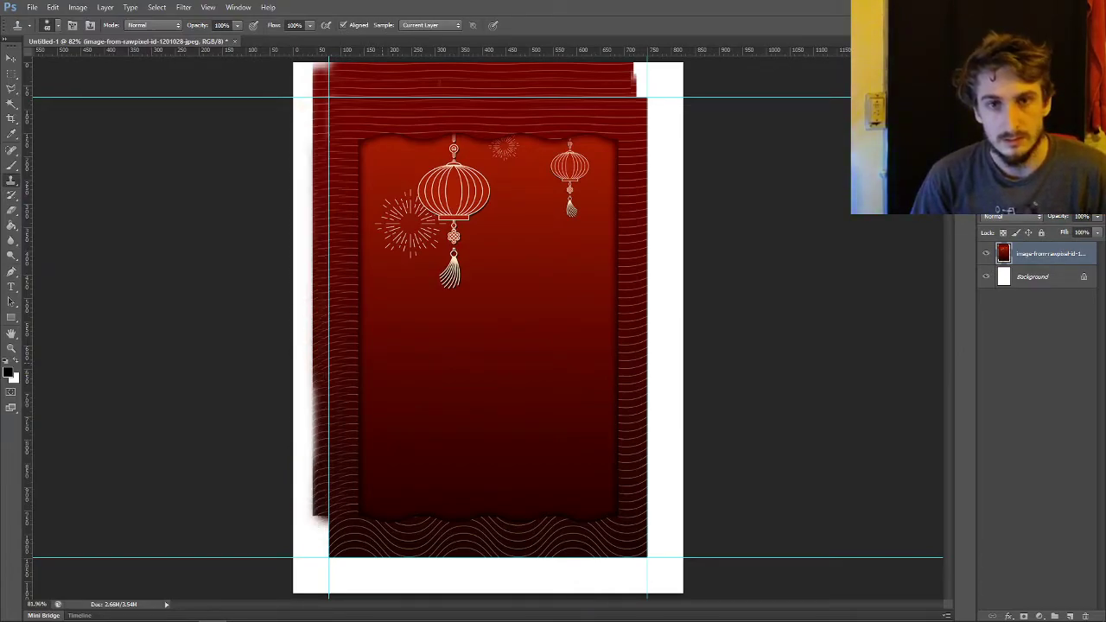
key(ctrl+alt+z)
key(ctrl+alt+z)
key(ctrl+alt+z)
key(ctrl+alt+z)
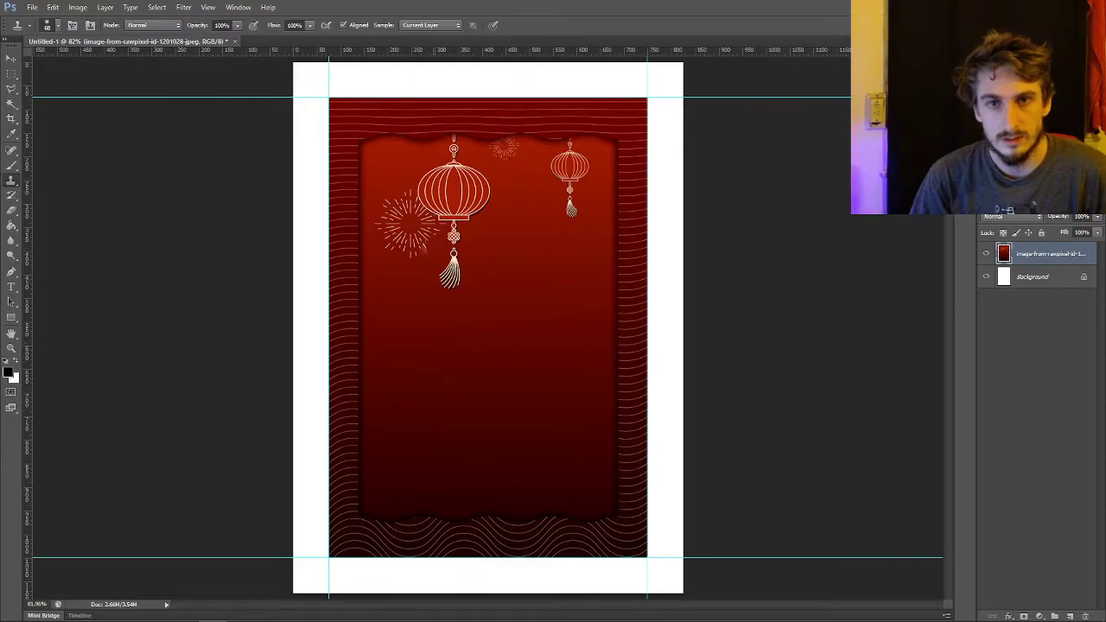
Move the lantern image to the canvas's upper-left corner and stretch it to cover the whole canvas
key(v)
drag(375, 90, 339, 57)
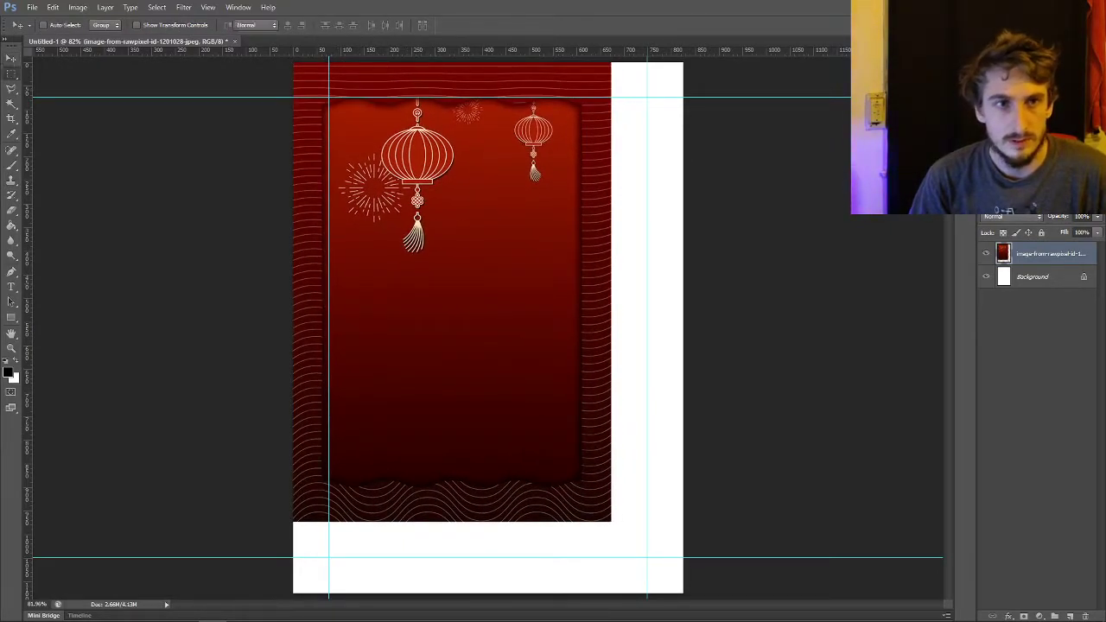
right_click(506, 173)
click(540, 273)
drag(612, 522, 684, 594)
click(580, 25)
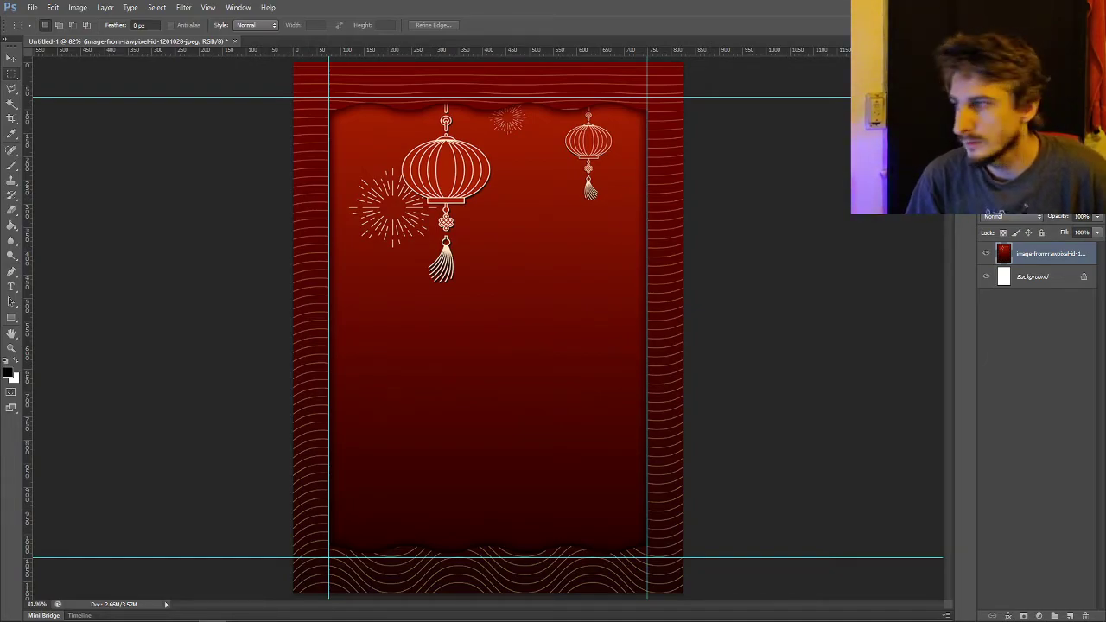
Place a second copy of the dark lantern image and scale it to fit the rectangle formed by the guides
drag(0, 303, 574, 285)
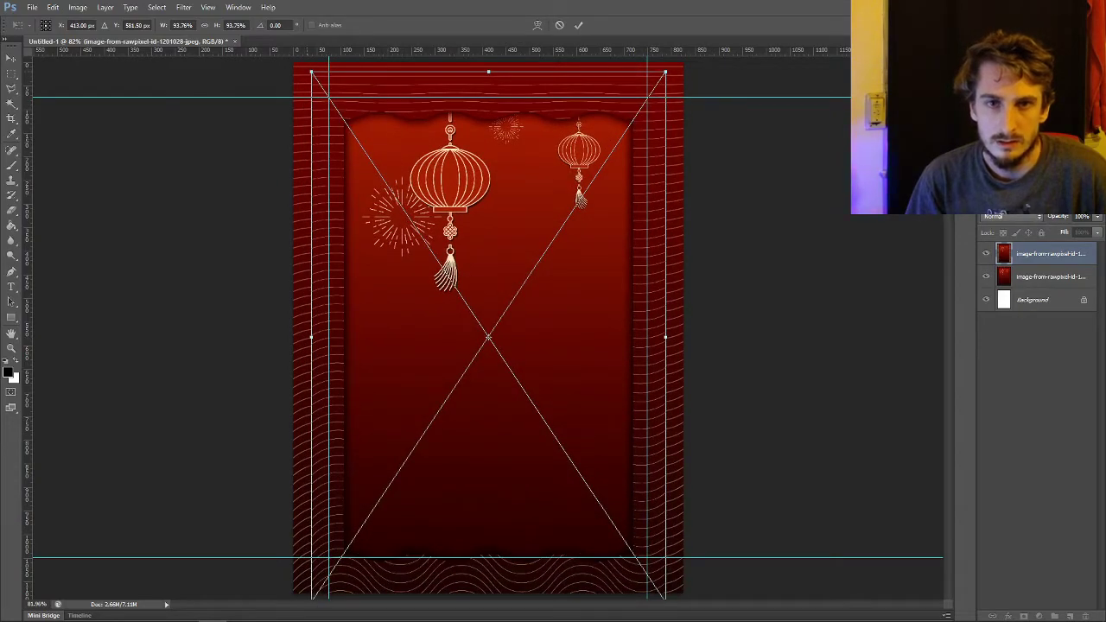
drag(311, 72, 330, 97)
drag(602, 435, 584, 391)
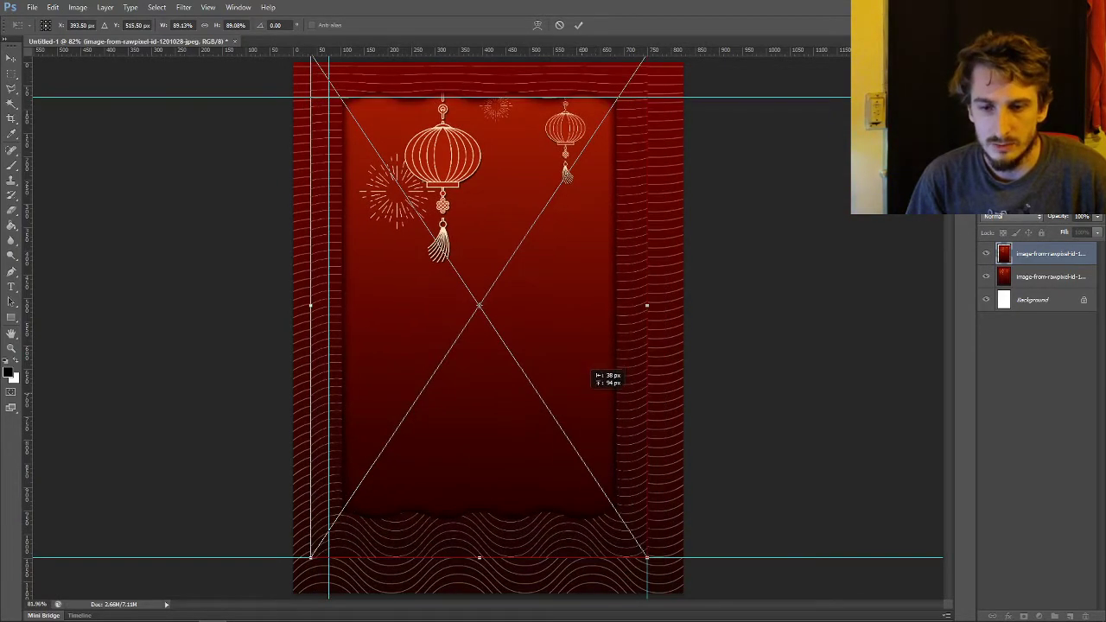
drag(402, 127, 413, 137)
drag(322, 63, 355, 112)
drag(424, 169, 399, 154)
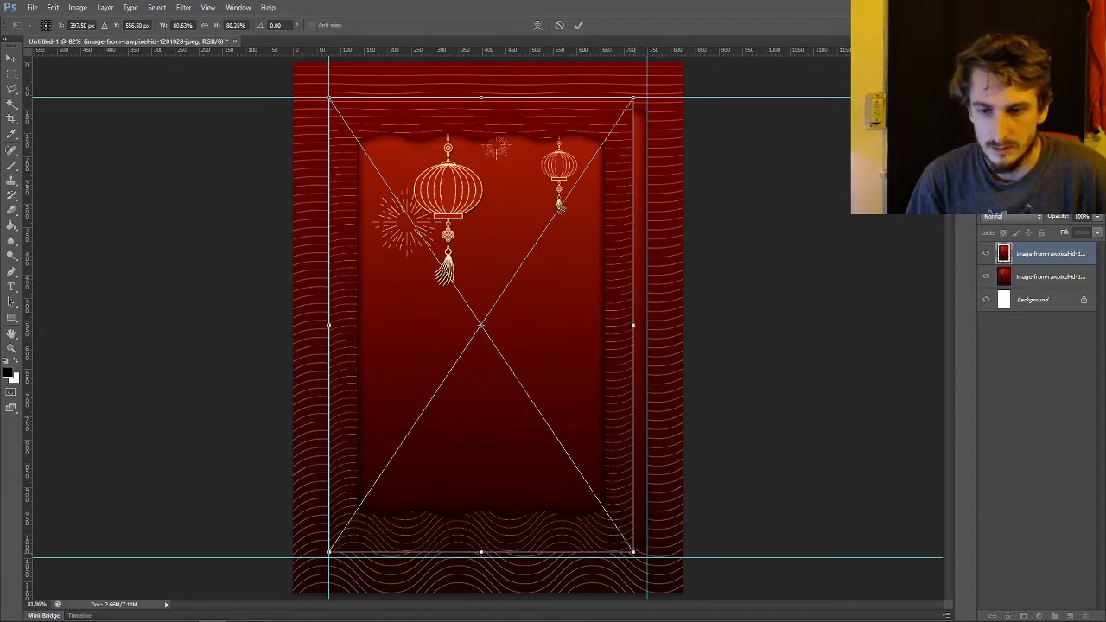
drag(633, 551, 647, 558)
key(Return)
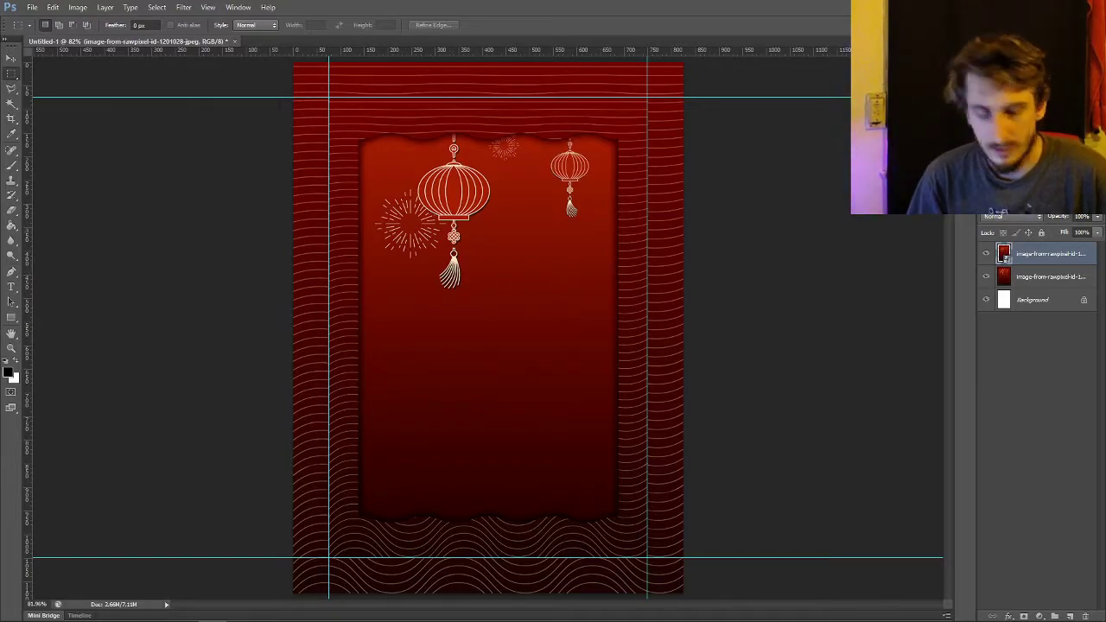
Replace both dark lantern layers with image-from-rawpixel-id-1201000-jpeg and position it near the middle of the canvas
shift+click(1050, 276)
key(Delete)
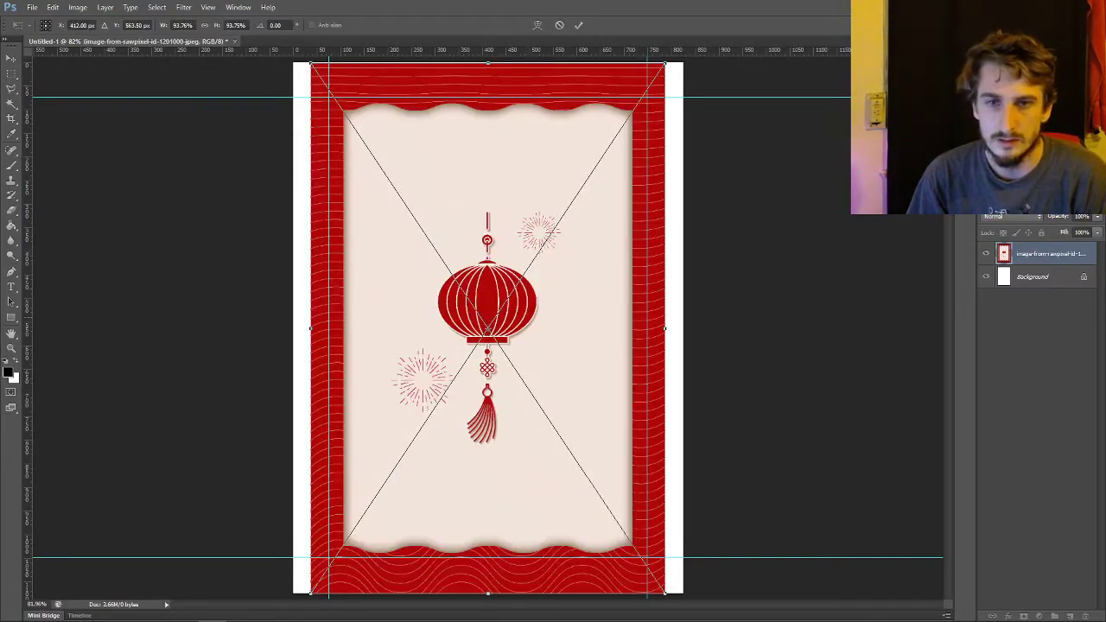
drag(567, 334, 550, 332)
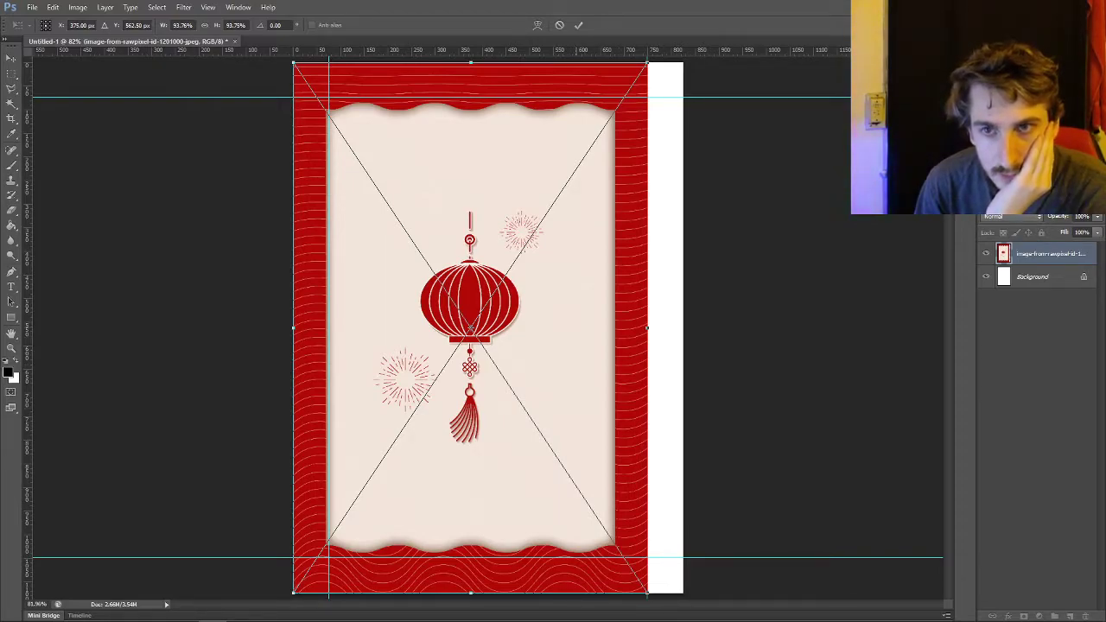
drag(566, 291, 581, 295)
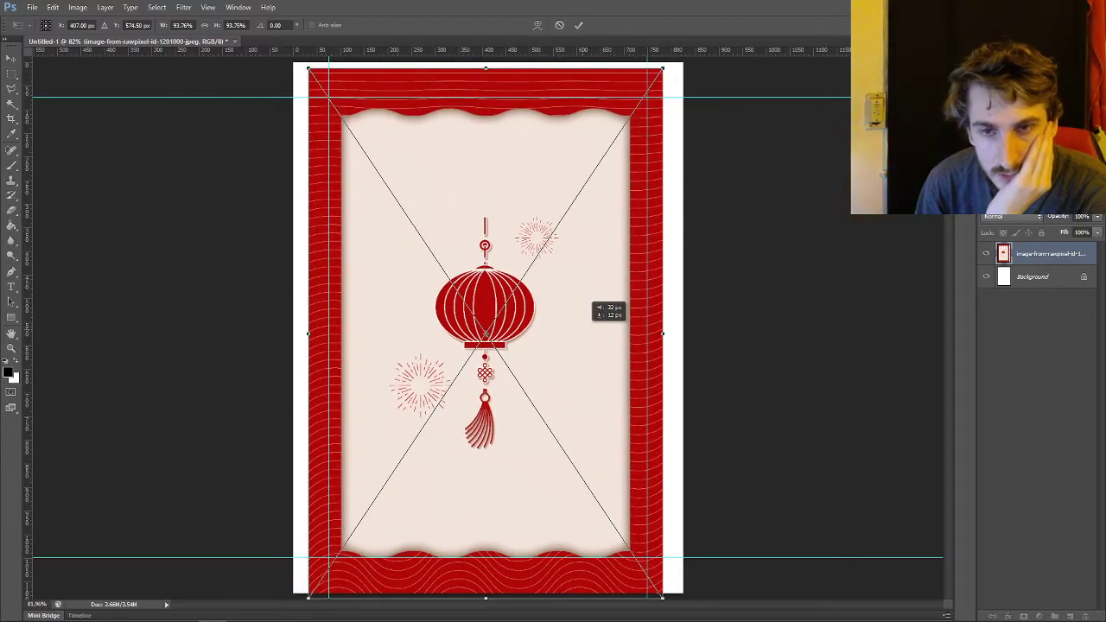
drag(581, 296, 579, 294)
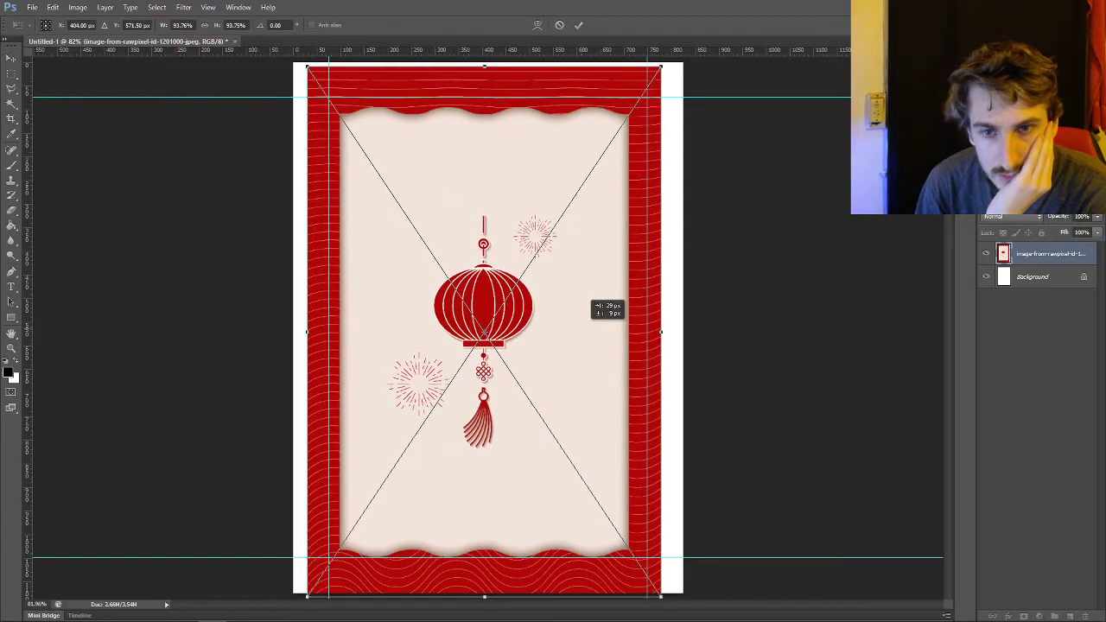
Switch to File Explorer and look over the zodiac animal PNG and the Background image in the Fortunes folder
drag(1105, 303, 830, 1)
click(358, 129)
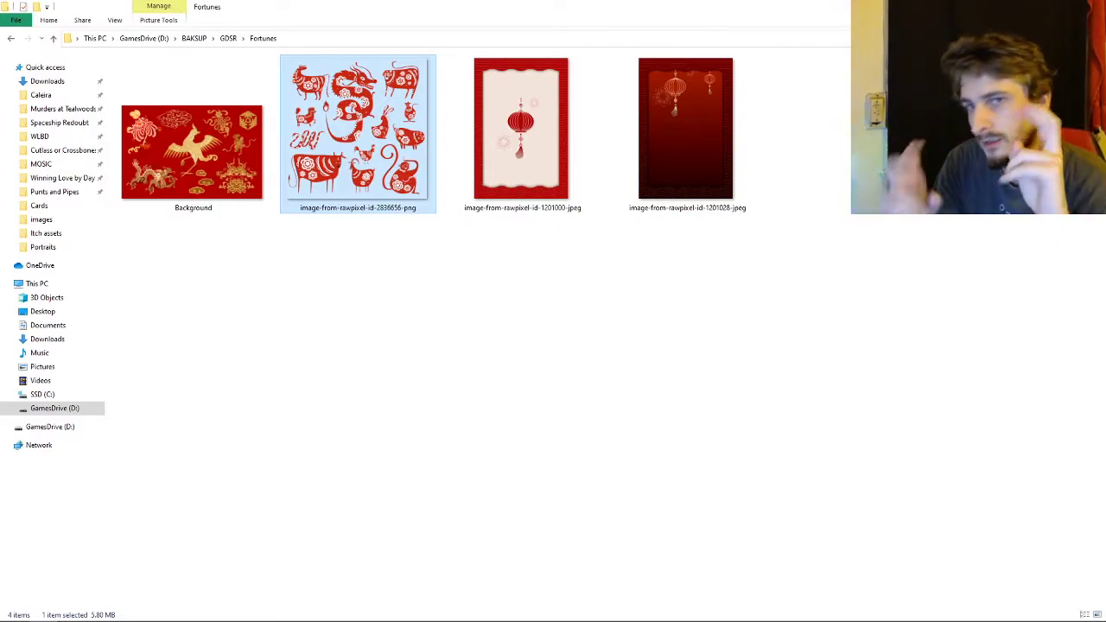
click(298, 298)
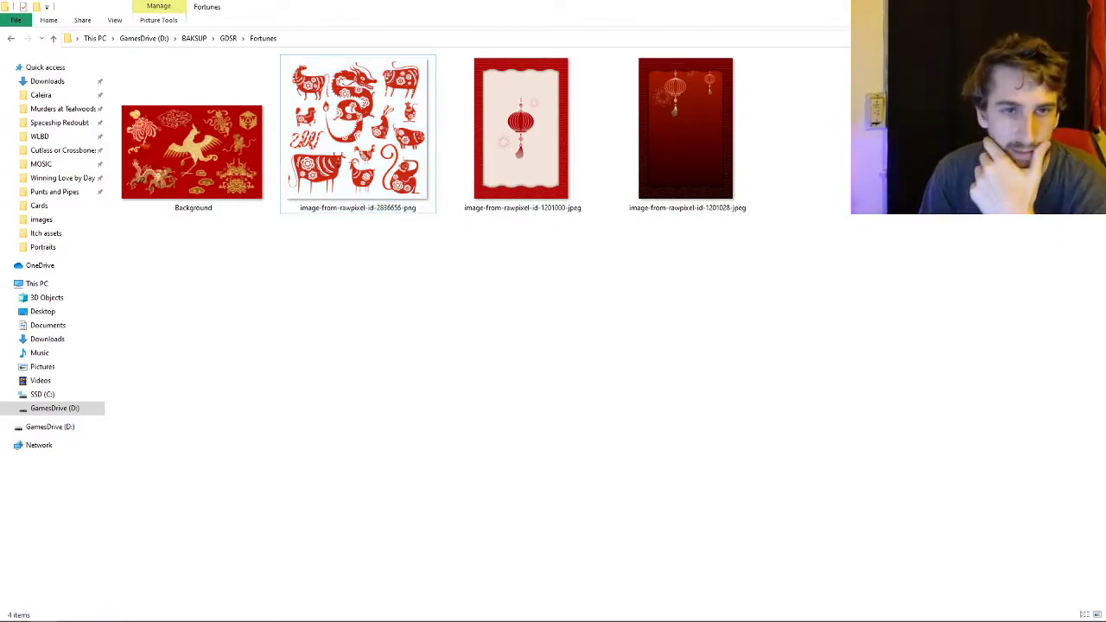
click(193, 154)
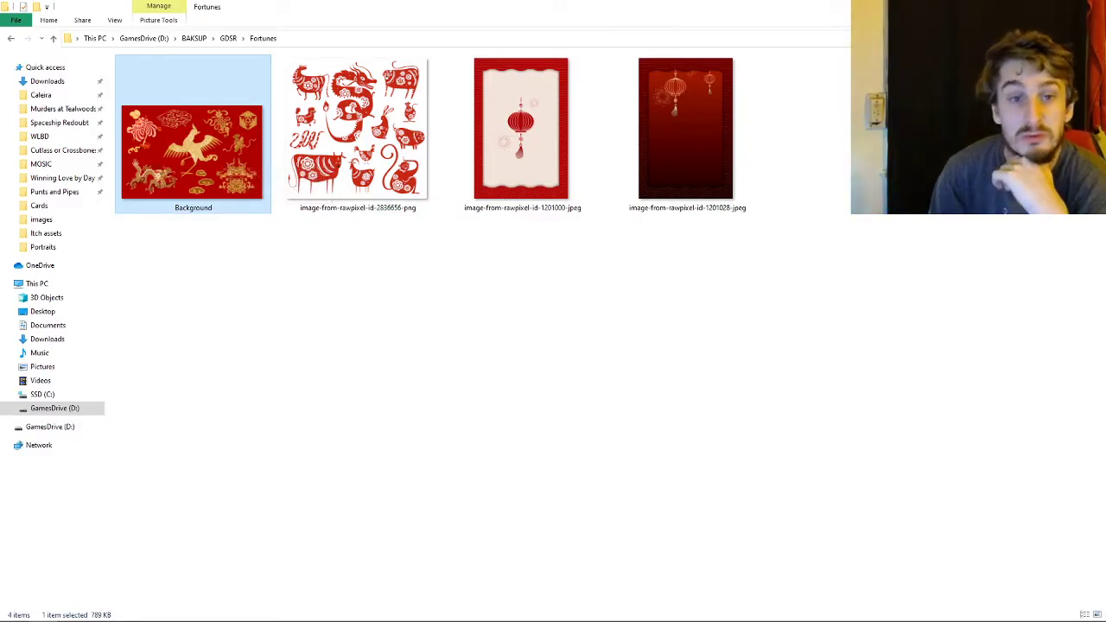
click(346, 320)
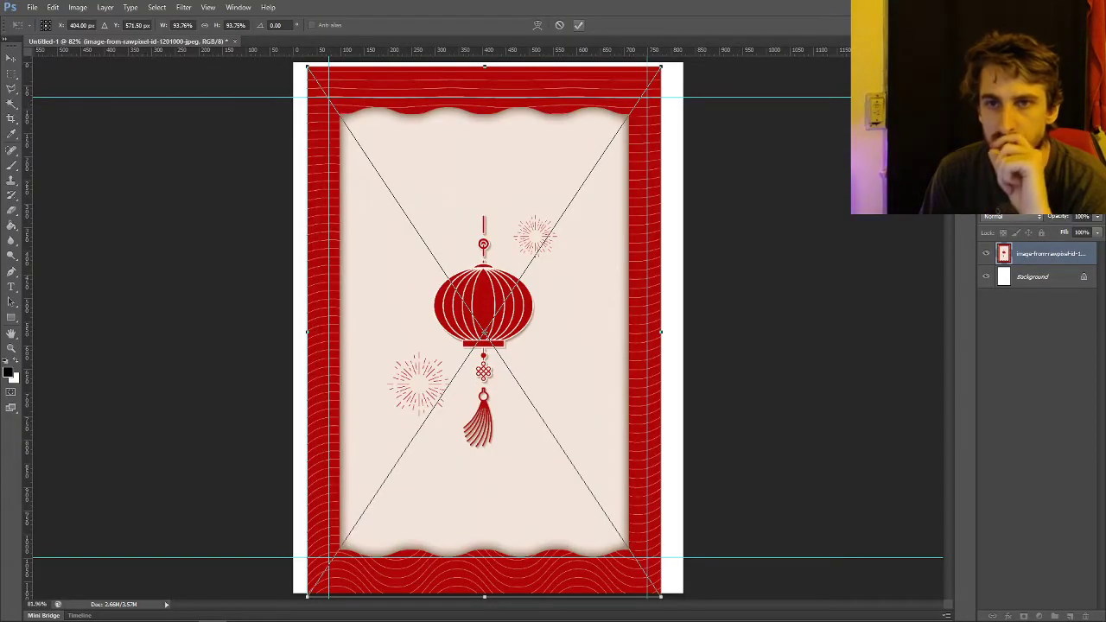
Commit the placement of the light lantern image in Photoshop and rasterize its layer
key(Return)
right_click(1039, 254)
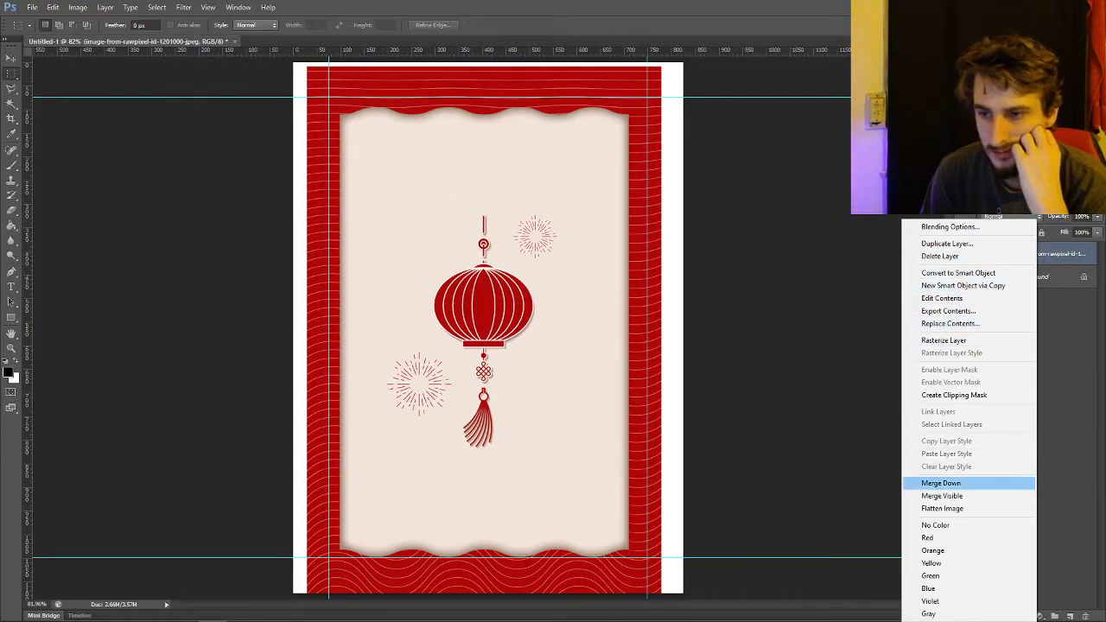
click(951, 340)
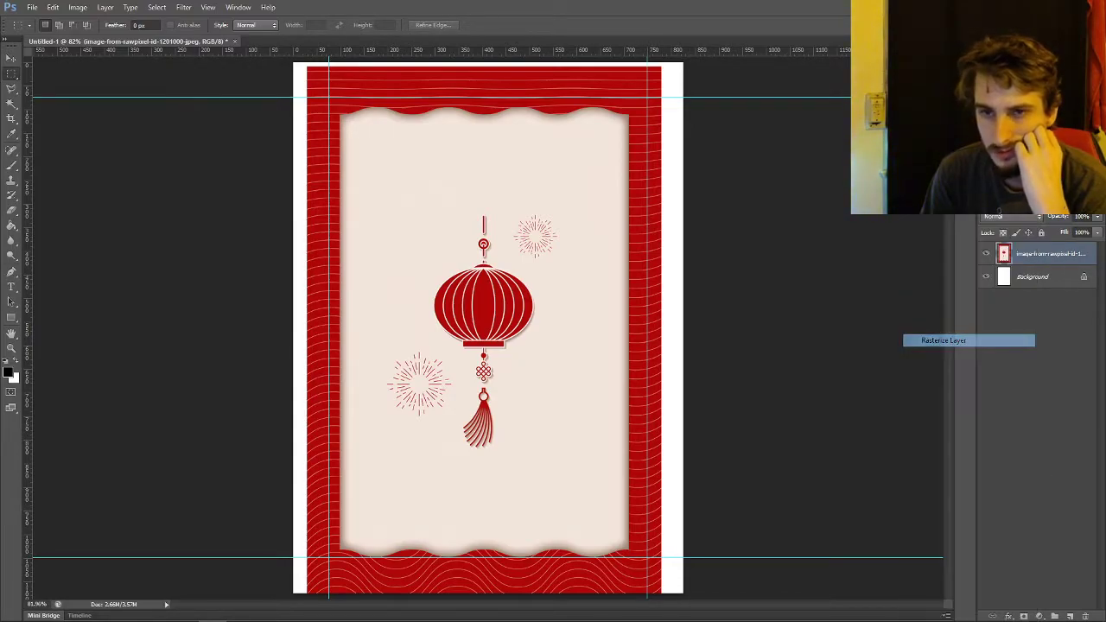
Delete the rectangular areas containing the two fireworks beside the lantern and deselect
drag(507, 207, 570, 260)
key(Delete)
drag(382, 345, 459, 422)
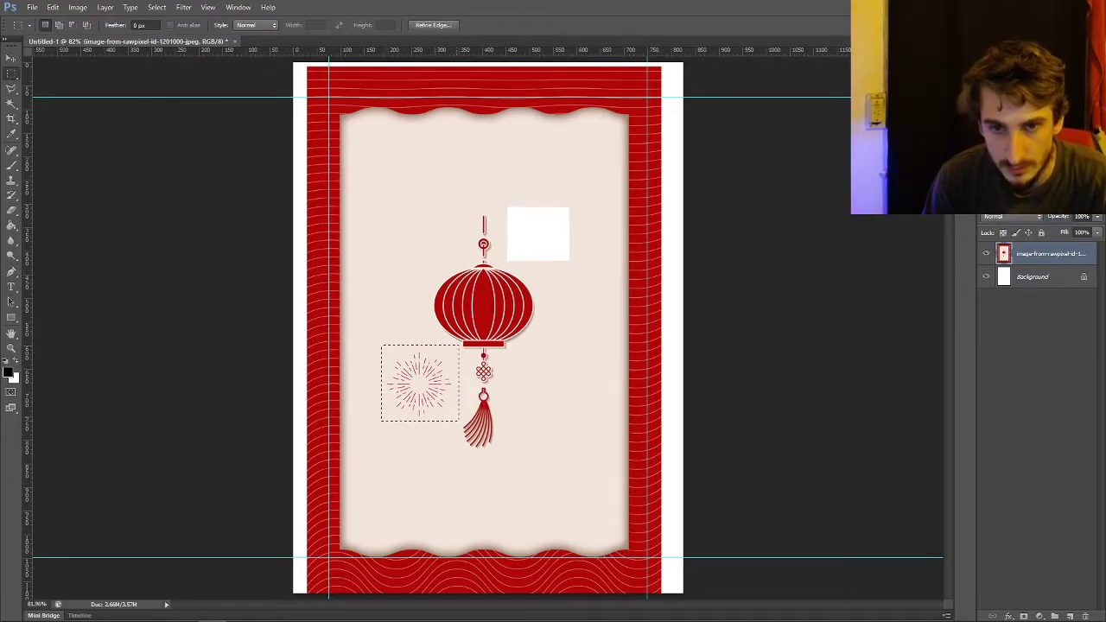
key(Delete)
key(ctrl+d)
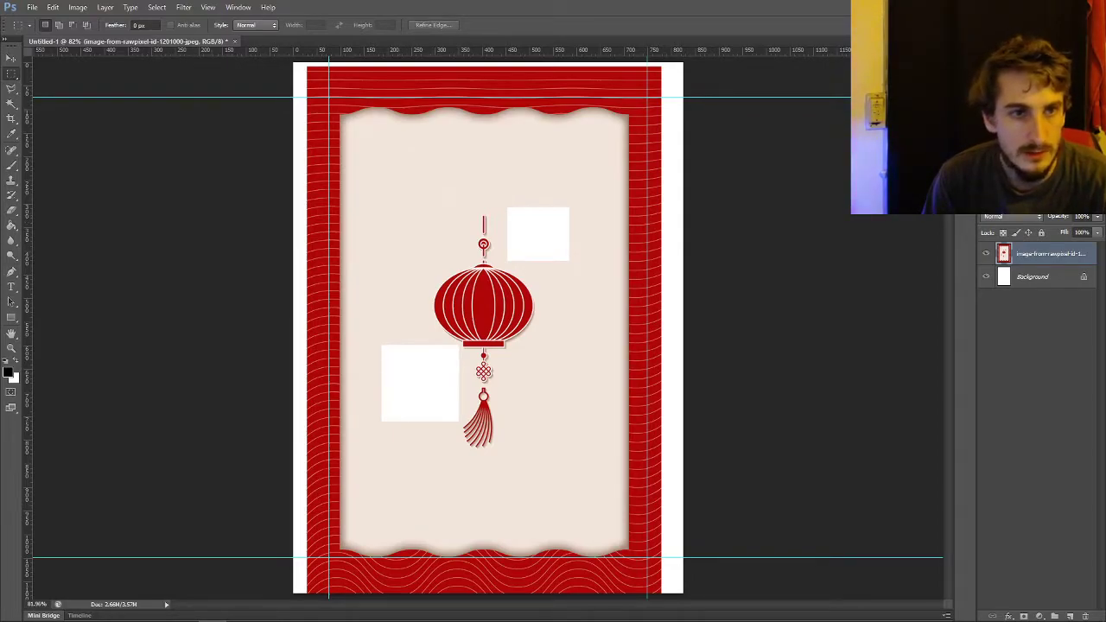
Use the Clone Stamp to fill both deleted rectangles with the panel's beige background
key(s)
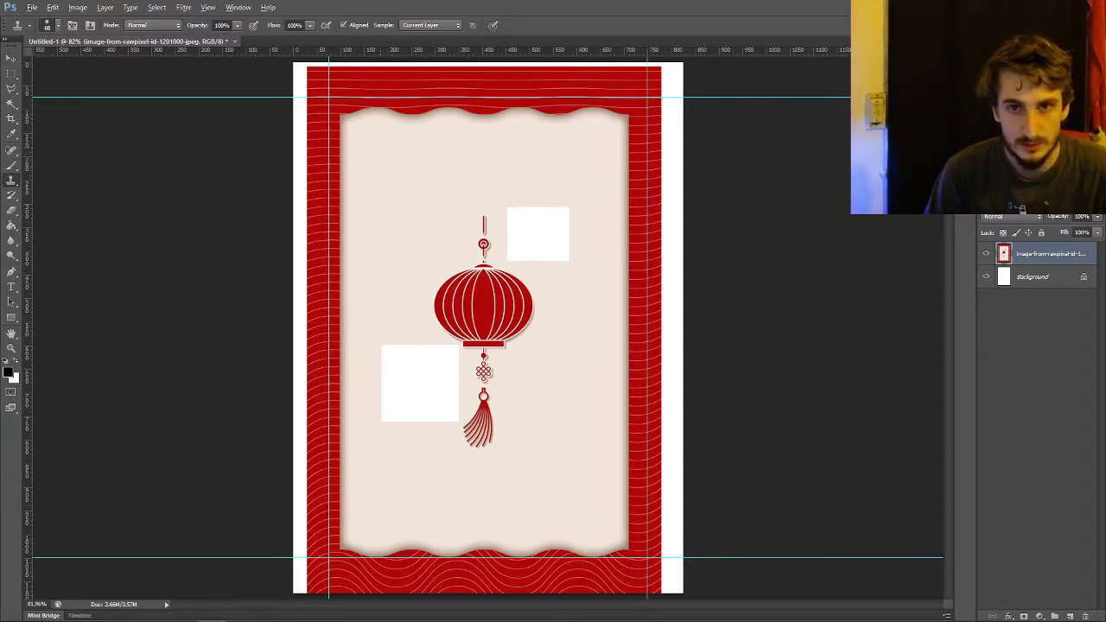
alt+click(383, 163)
mouse_move(513, 212)
mouse_down()
mouse_move(515, 234)
mouse_move(564, 237)
mouse_move(565, 274)
mouse_move(540, 258)
mouse_move(530, 266)
mouse_up()
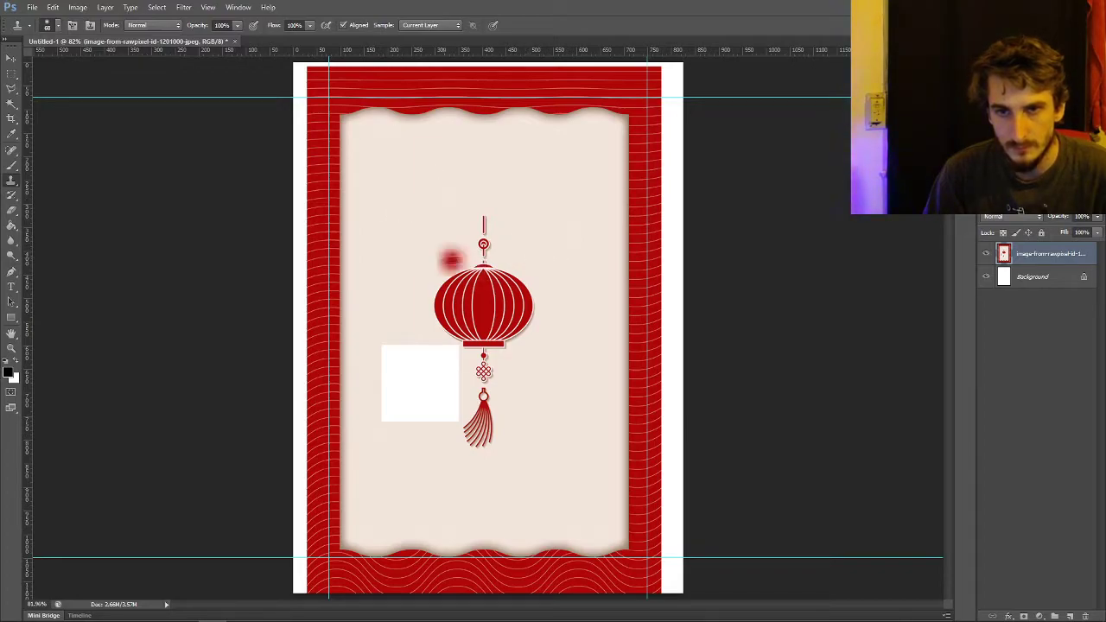
mouse_move(391, 407)
mouse_down()
mouse_move(393, 381)
mouse_move(406, 398)
mouse_move(417, 355)
mouse_move(435, 401)
mouse_move(439, 356)
mouse_up()
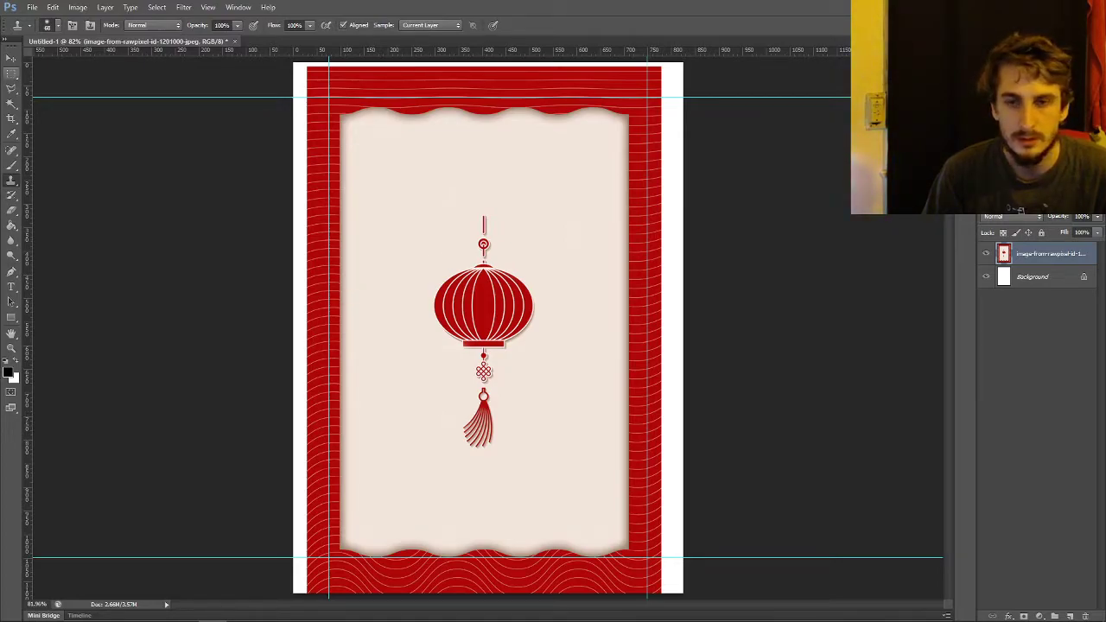
Copy a rectangular area around the entire lantern and tassel to a new layer, and hide the original image layer
click(12, 73)
drag(430, 208, 542, 473)
right_click(512, 317)
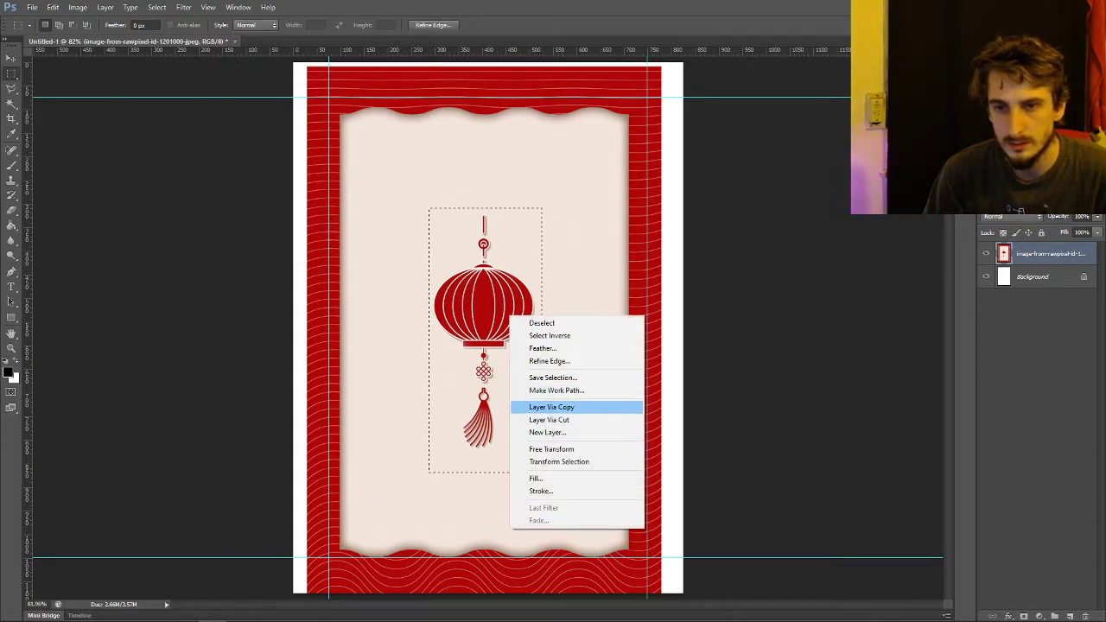
click(551, 407)
click(986, 276)
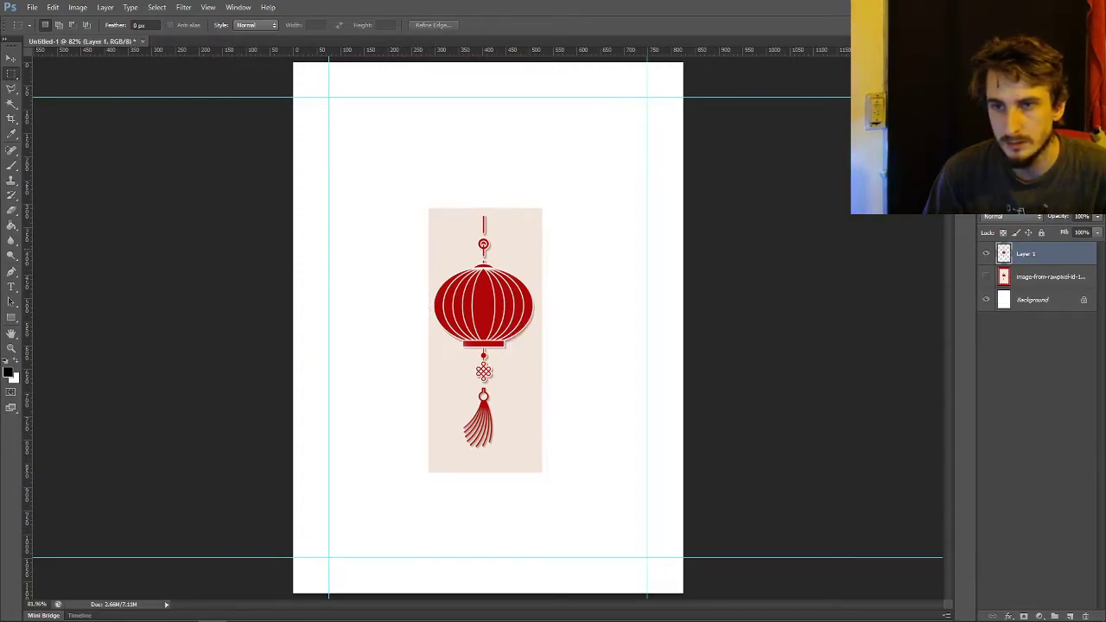
Remove the beige background around the copied lantern with the Magic Wand, and deselect
click(11, 103)
click(448, 373)
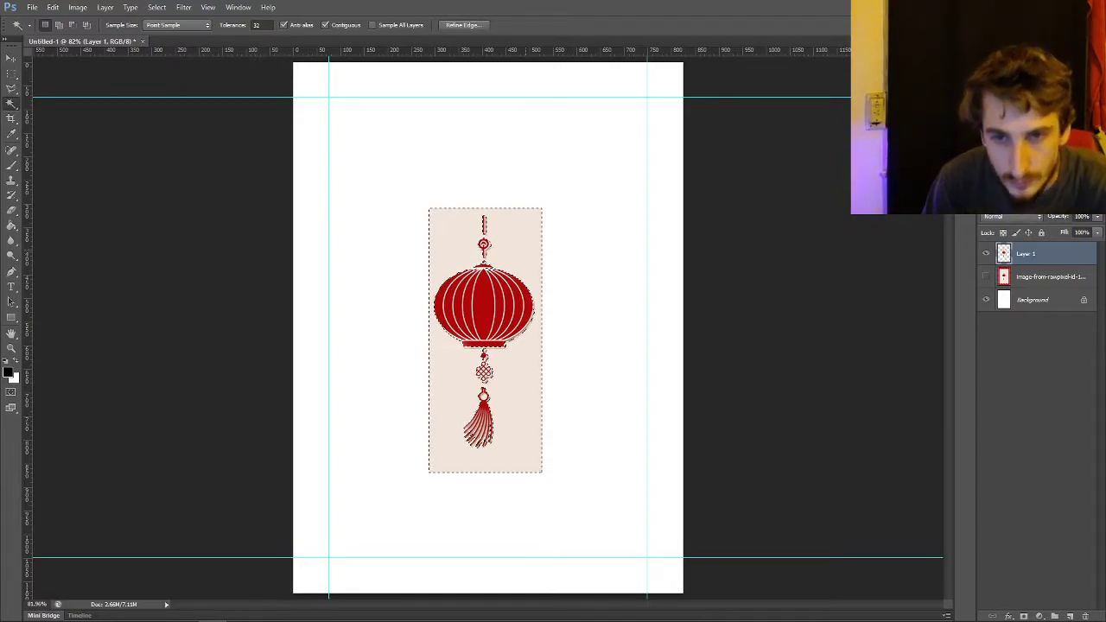
key(Delete)
key(m)
key(ctrl+d)
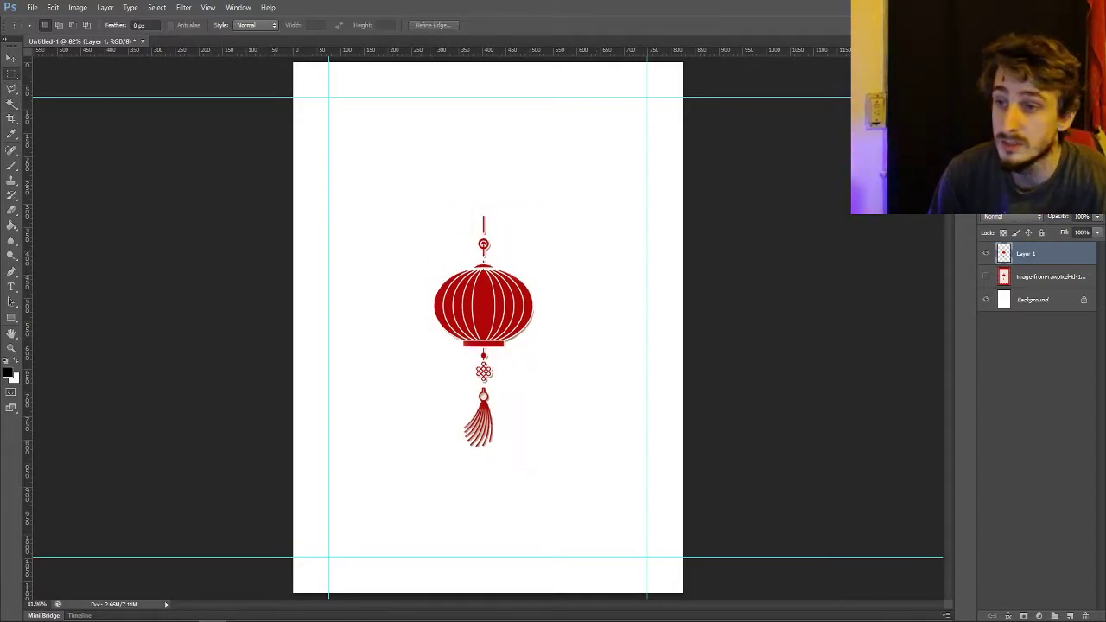
Hide the cut-out lantern layer, and show and select the framed image layer
click(1050, 276)
click(987, 276)
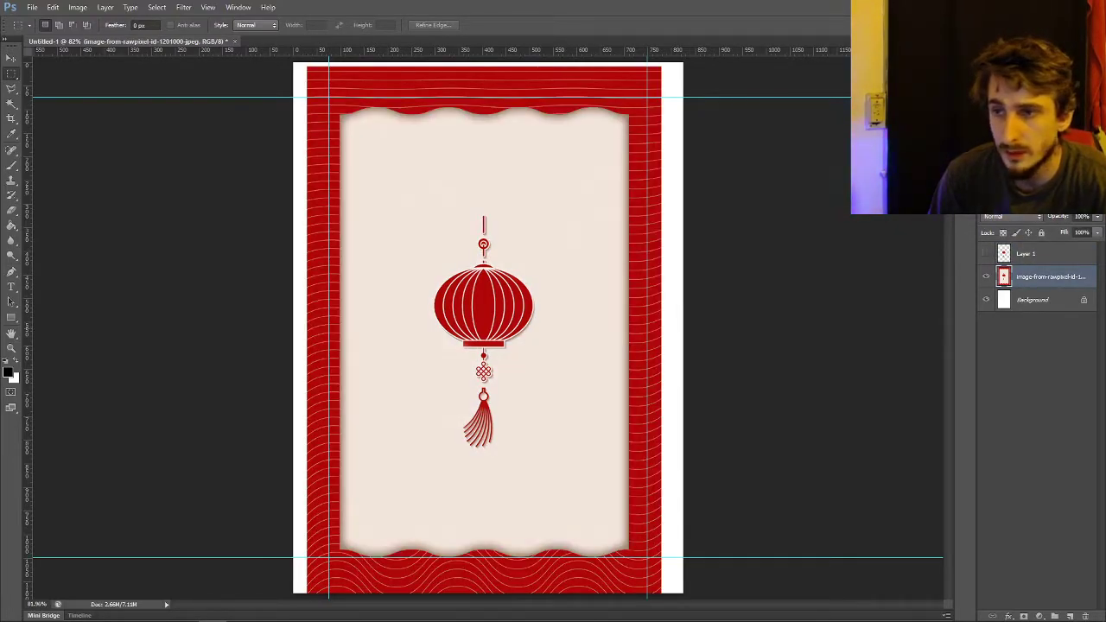
Delete a rectangular area around the lantern and tassel from the framed image layer, and deselect
drag(421, 205, 538, 456)
key(Delete)
key(ctrl+d)
Use the Clone Stamp to fill the deleted lantern rectangle with the surrounding beige background
key(s)
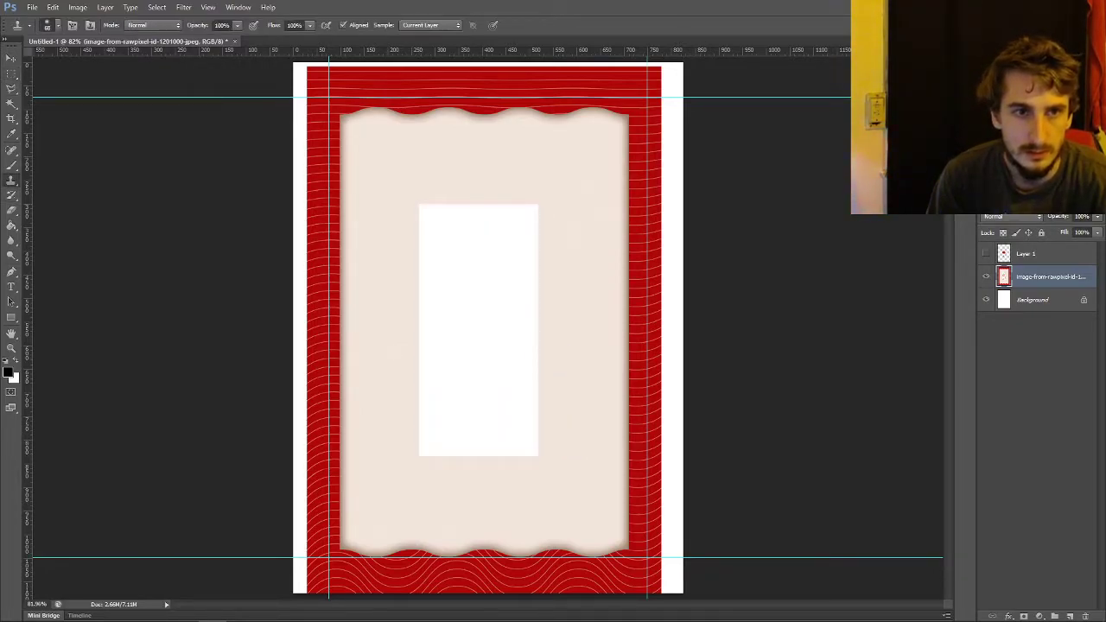
drag(527, 204, 521, 439)
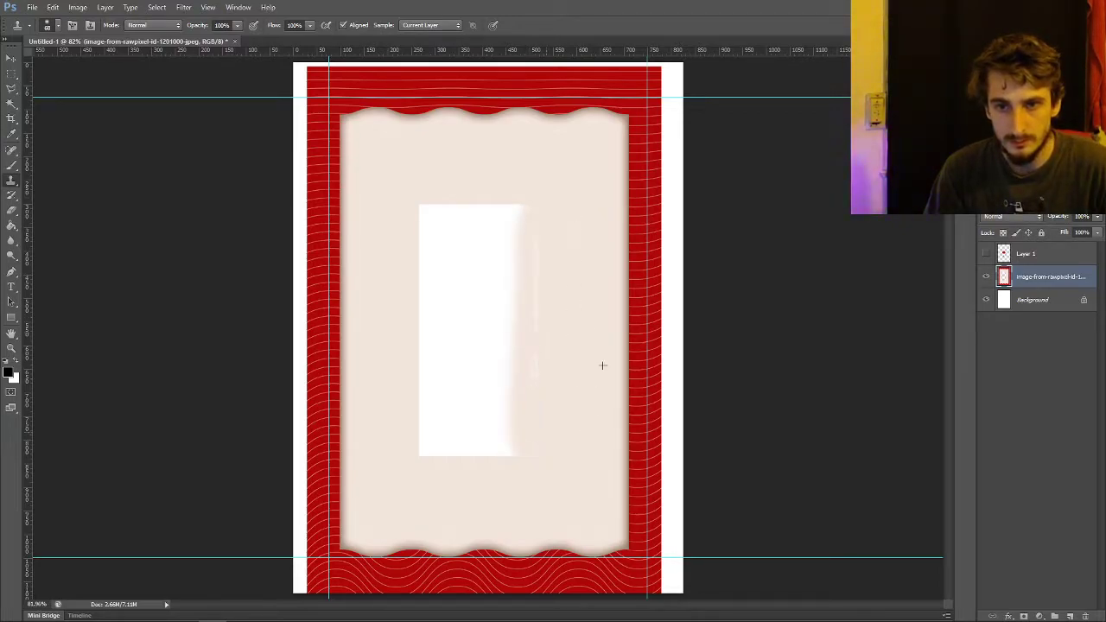
drag(584, 358, 585, 233)
key(ctrl+z)
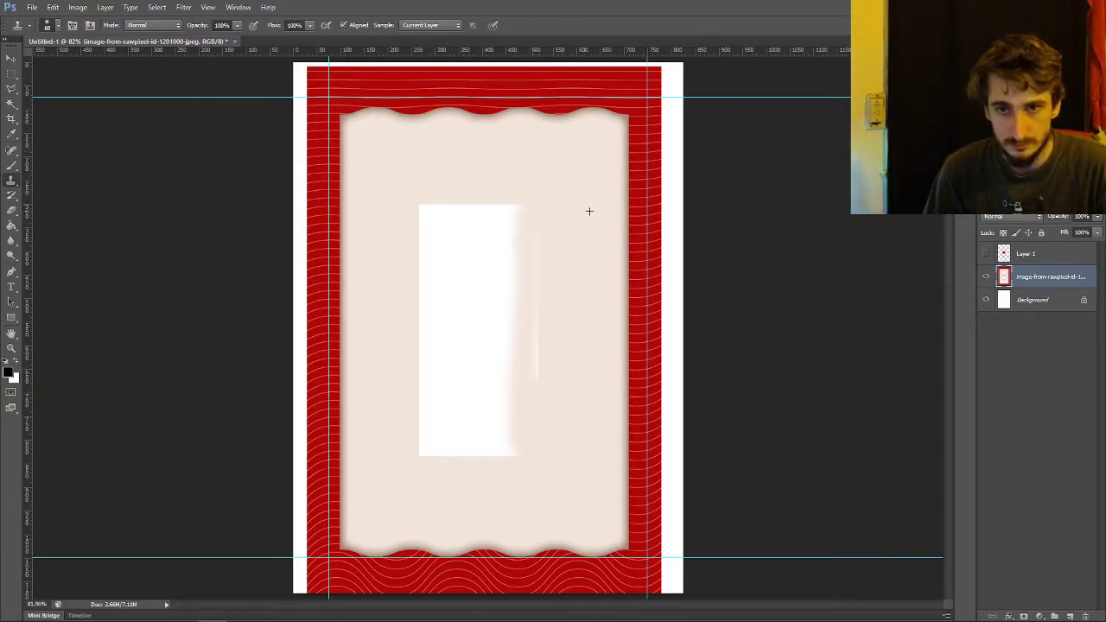
shift+click(533, 343)
shift+click(522, 449)
mouse_move(544, 418)
mouse_down()
mouse_move(521, 338)
mouse_move(519, 193)
mouse_move(503, 300)
mouse_move(509, 459)
mouse_move(489, 403)
mouse_move(497, 196)
mouse_move(497, 264)
mouse_move(518, 247)
mouse_up()
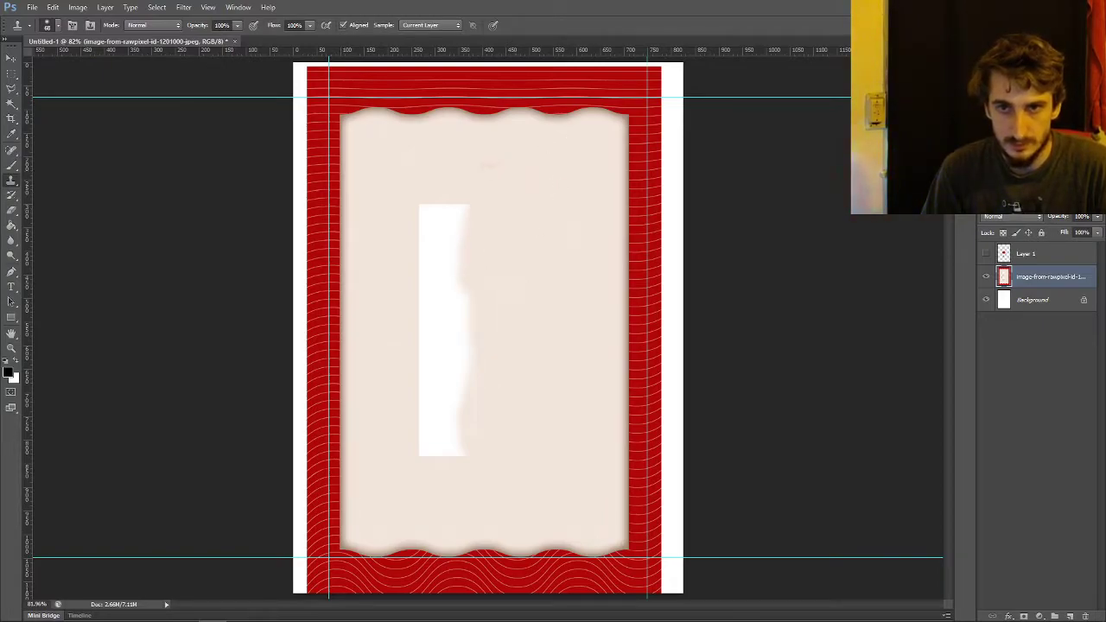
mouse_move(479, 278)
mouse_down()
mouse_move(470, 407)
mouse_move(451, 445)
mouse_move(424, 454)
mouse_move(460, 237)
mouse_move(428, 278)
mouse_move(425, 206)
mouse_up()
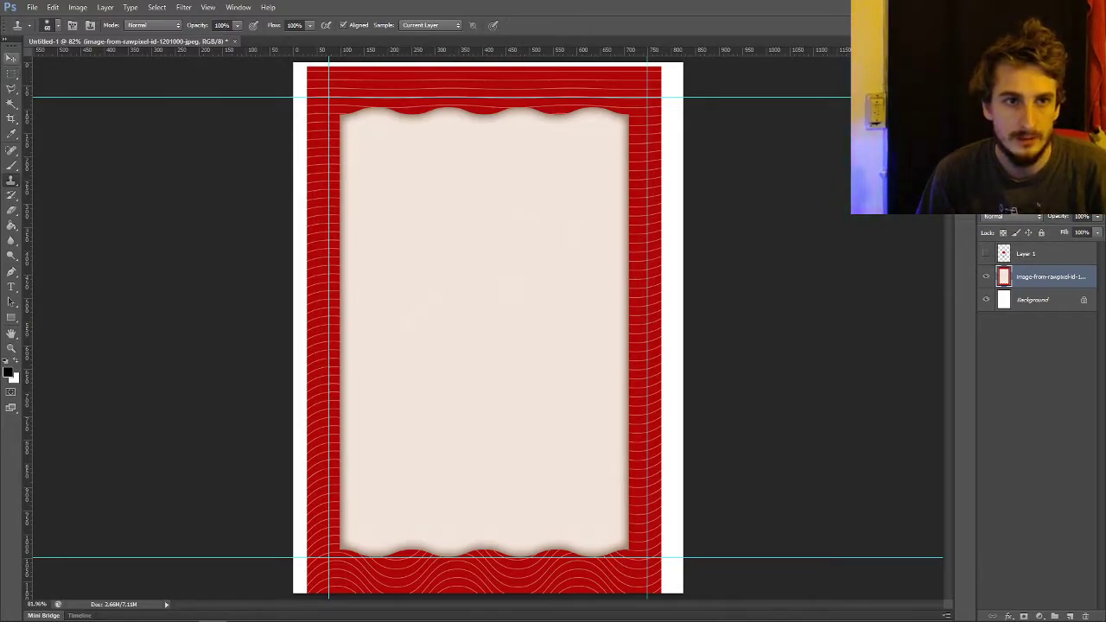
Move the frame layer and scale it with Free Transform to 96.27% width and 94.22% height, inside the canvas edges
key(v)
drag(441, 223, 442, 215)
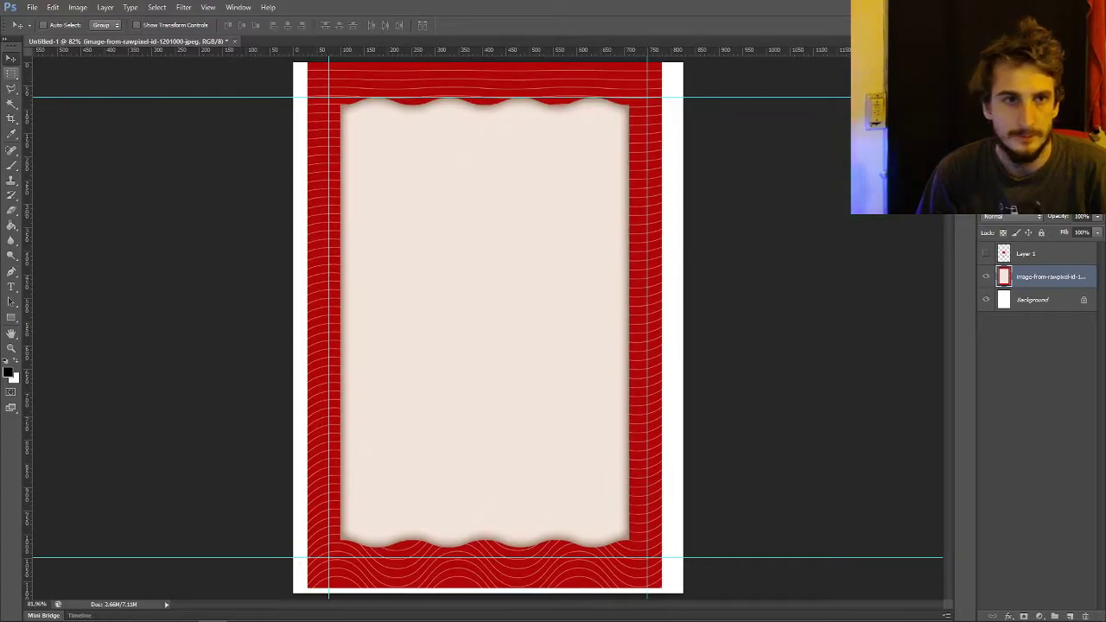
key(m)
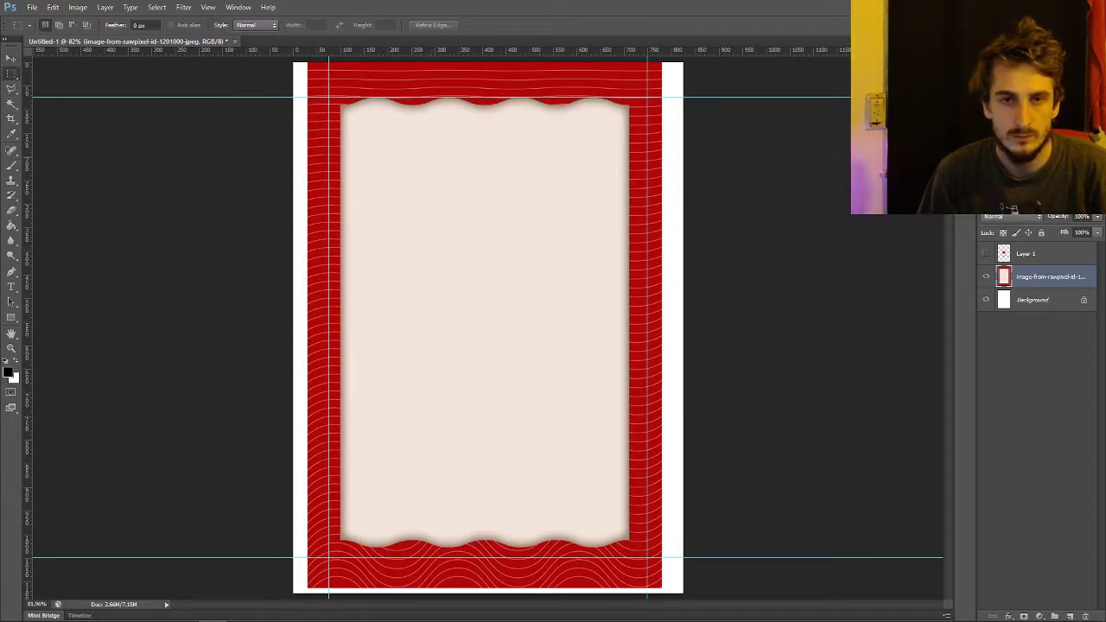
right_click(415, 154)
click(450, 257)
drag(404, 139, 415, 155)
drag(319, 79, 375, 163)
drag(504, 256, 447, 169)
drag(618, 523, 660, 576)
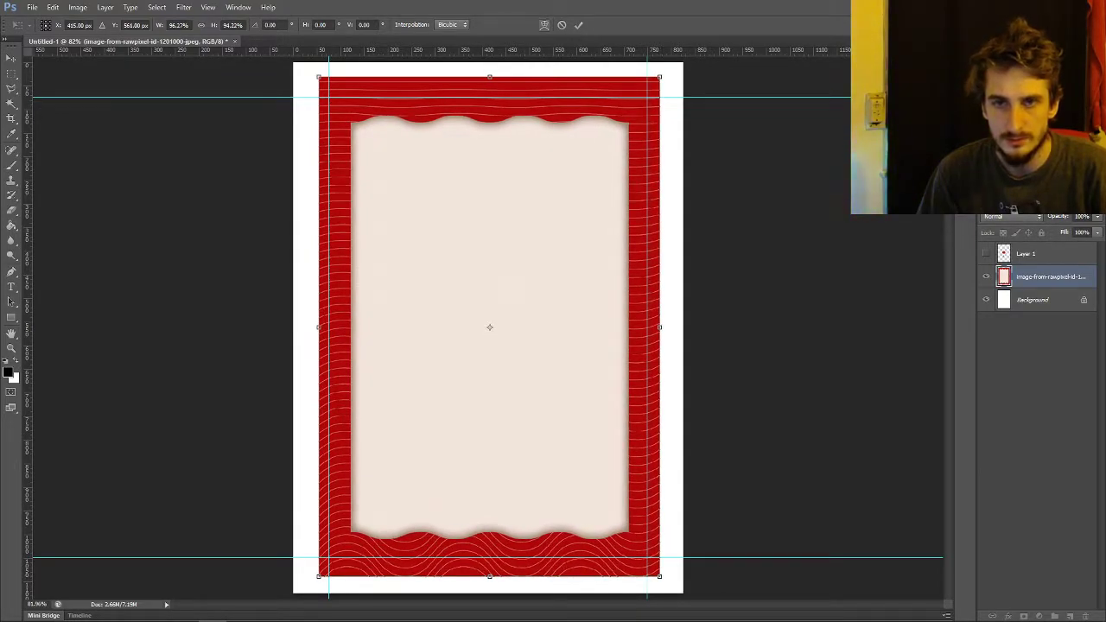
key(Return)
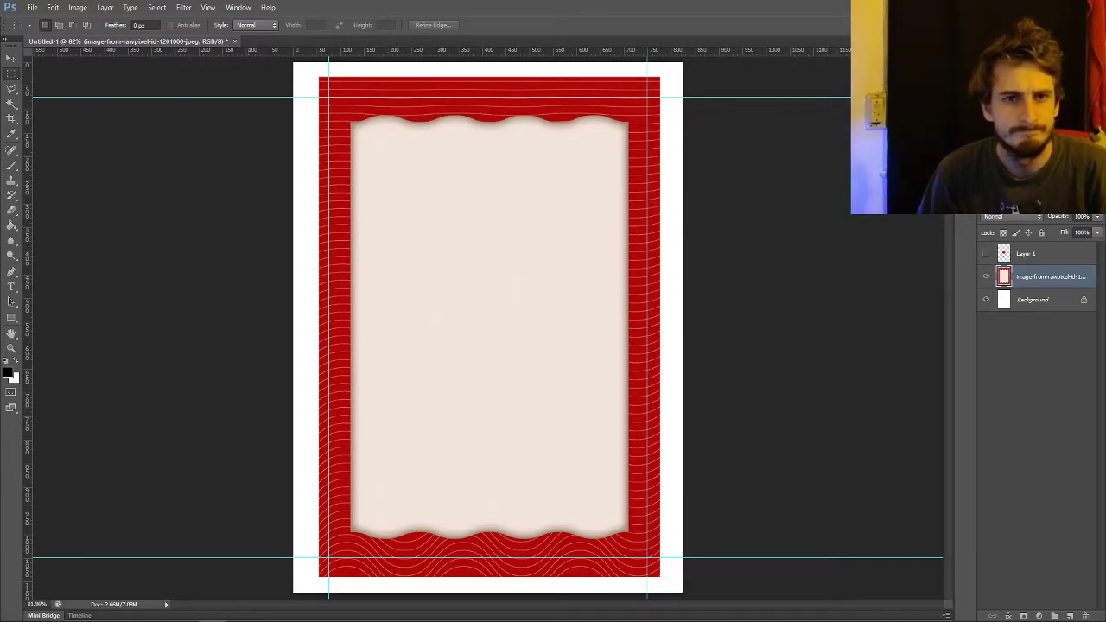
right_click(330, 102)
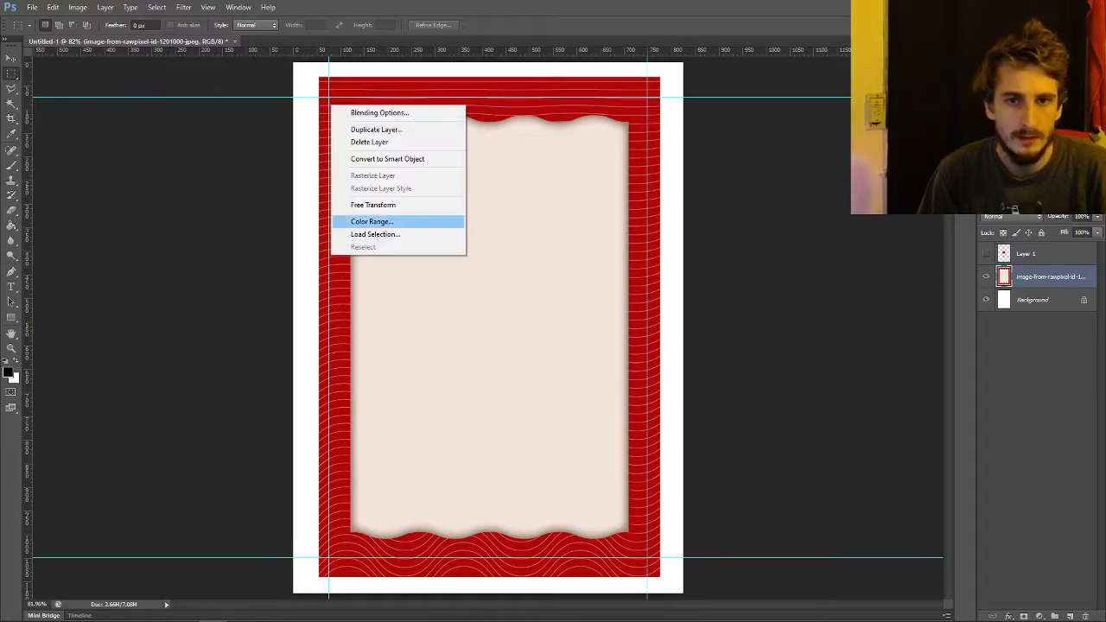
click(371, 206)
right_click(488, 152)
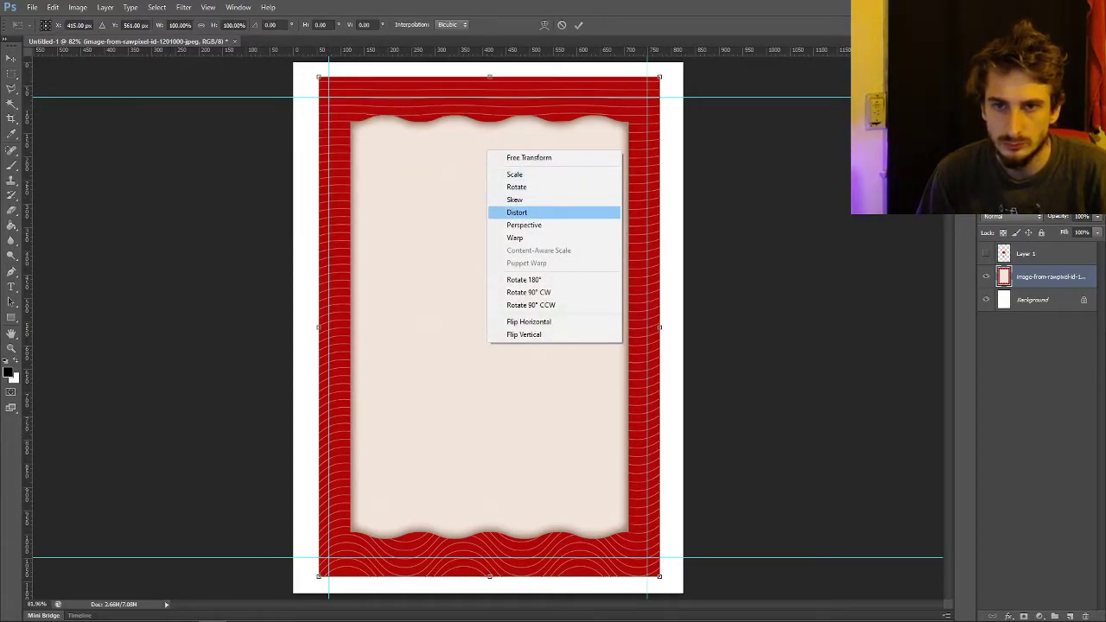
click(517, 211)
drag(319, 77, 294, 63)
drag(659, 77, 683, 62)
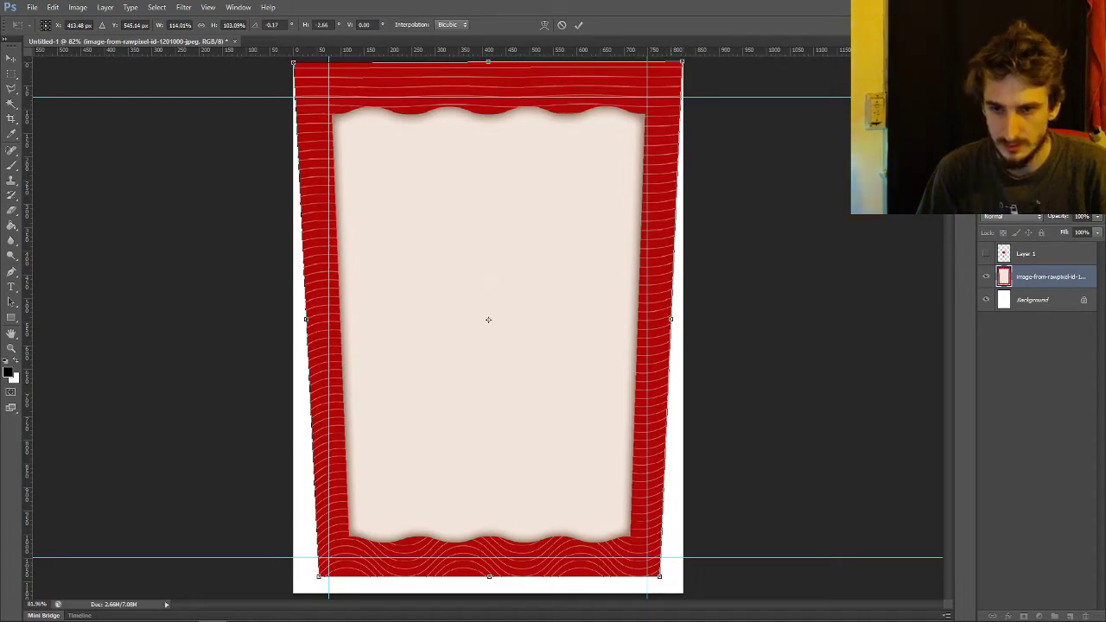
drag(659, 577, 685, 593)
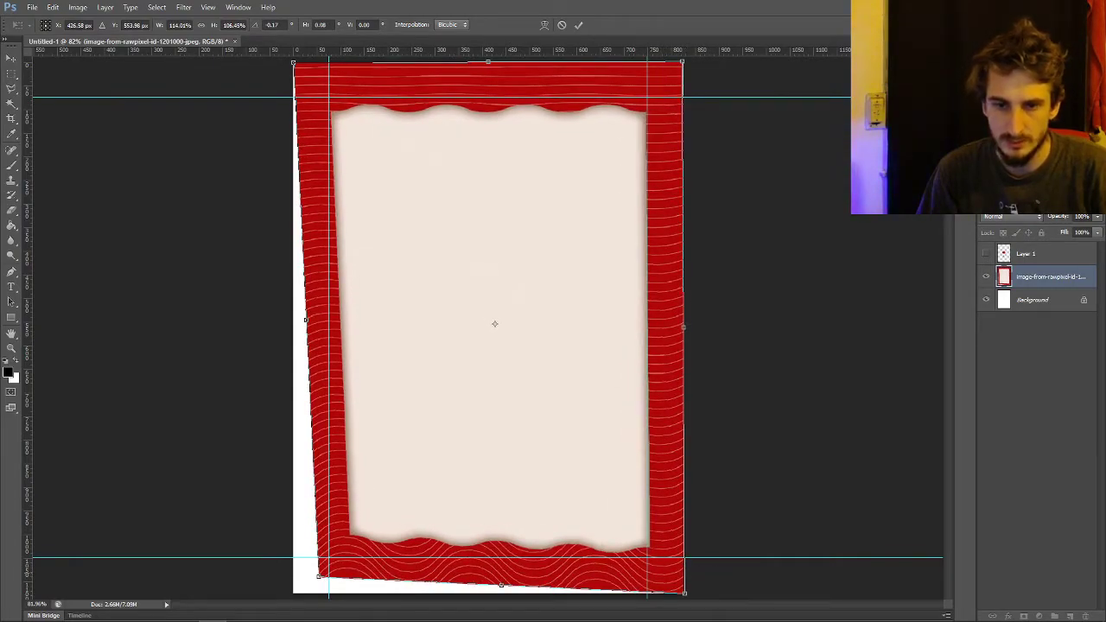
drag(319, 577, 293, 593)
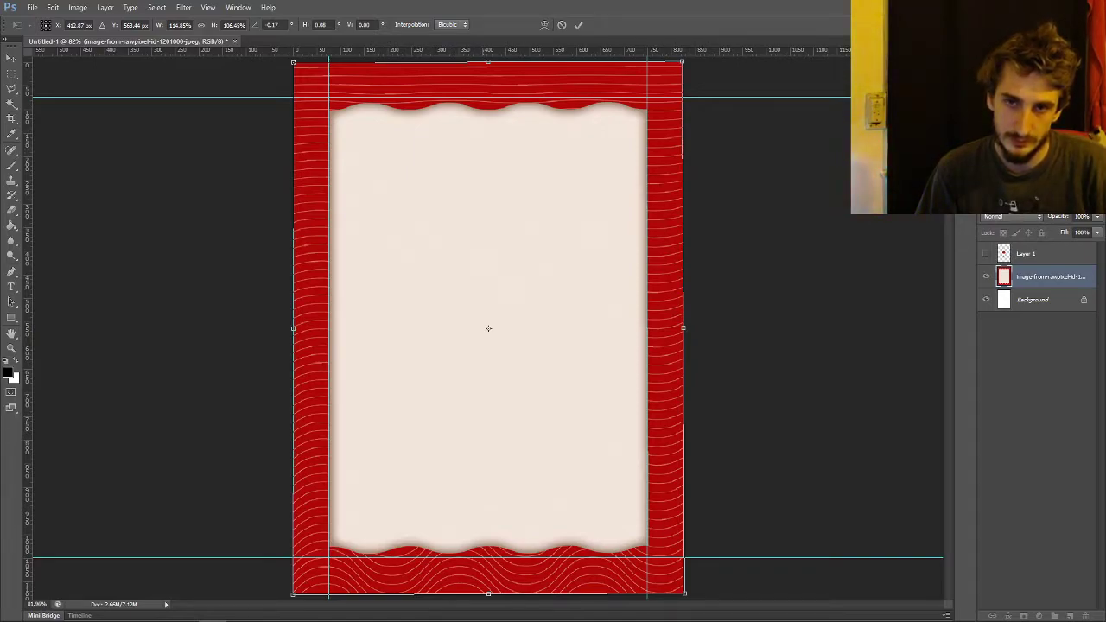
key(Escape)
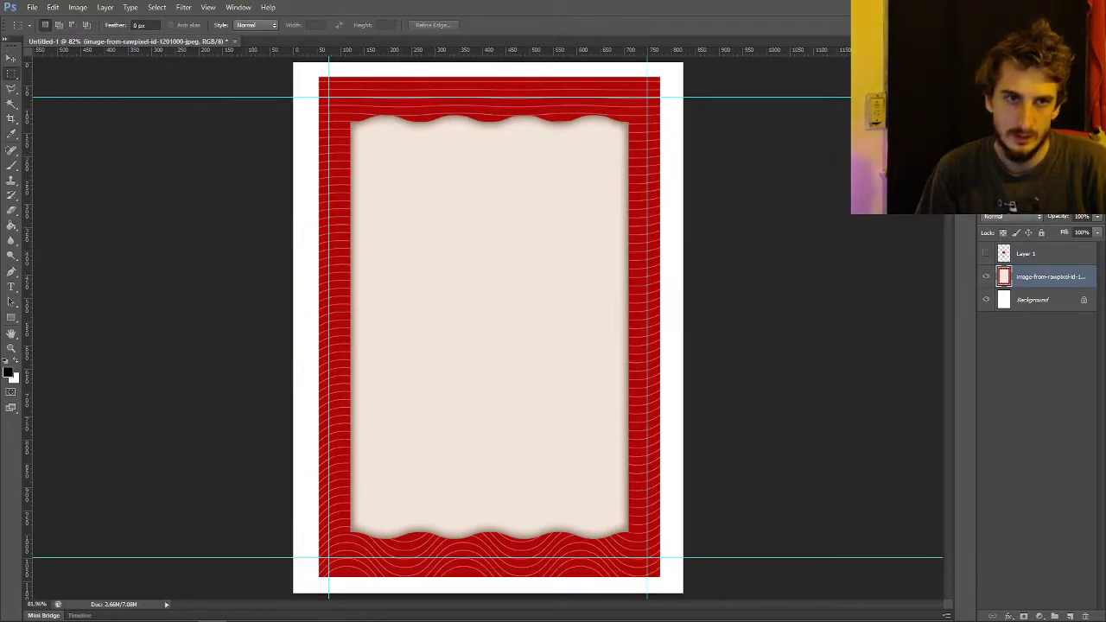
Align the frame with the canvas's upper-left corner and stretch it to 114.68% width and 107.36% height to fill the canvas
key(v)
drag(462, 187, 435, 167)
right_click(412, 233)
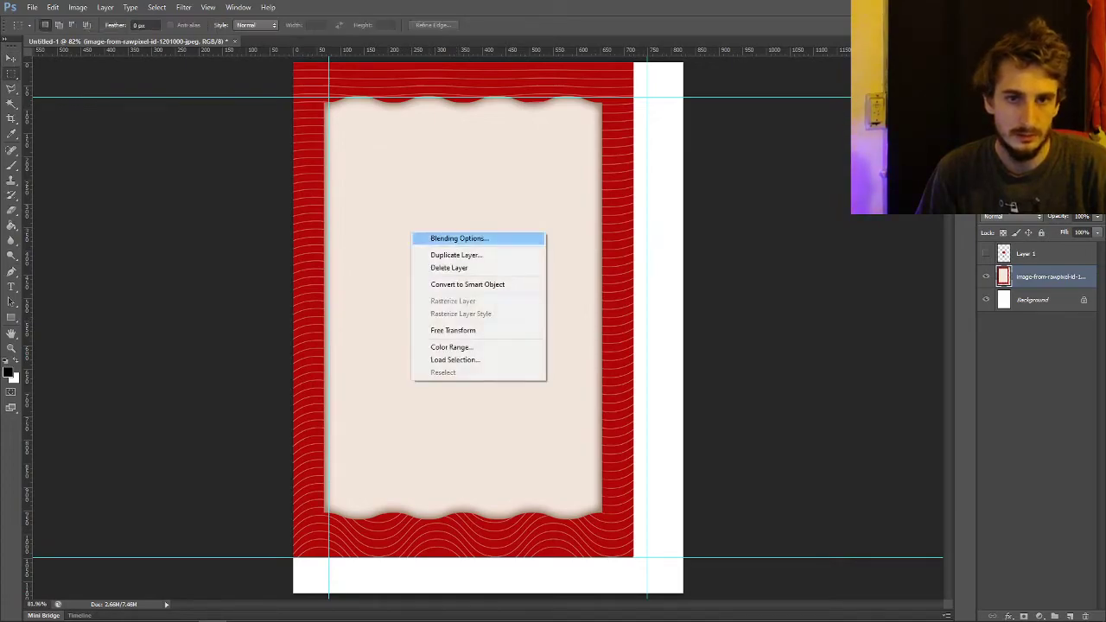
click(450, 330)
drag(634, 557, 683, 594)
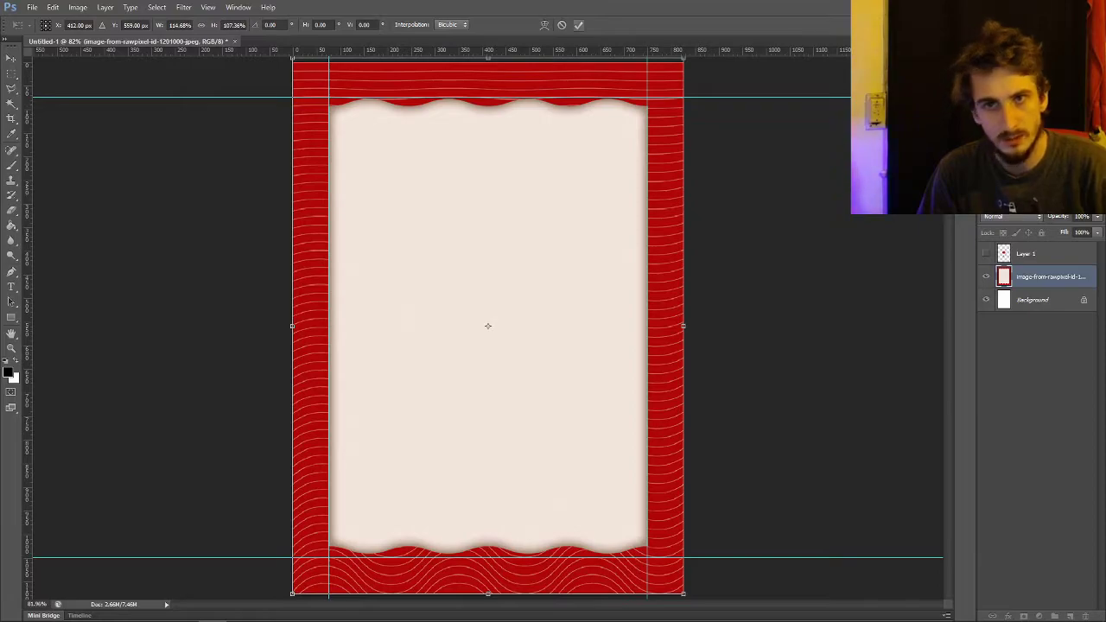
key(Return)
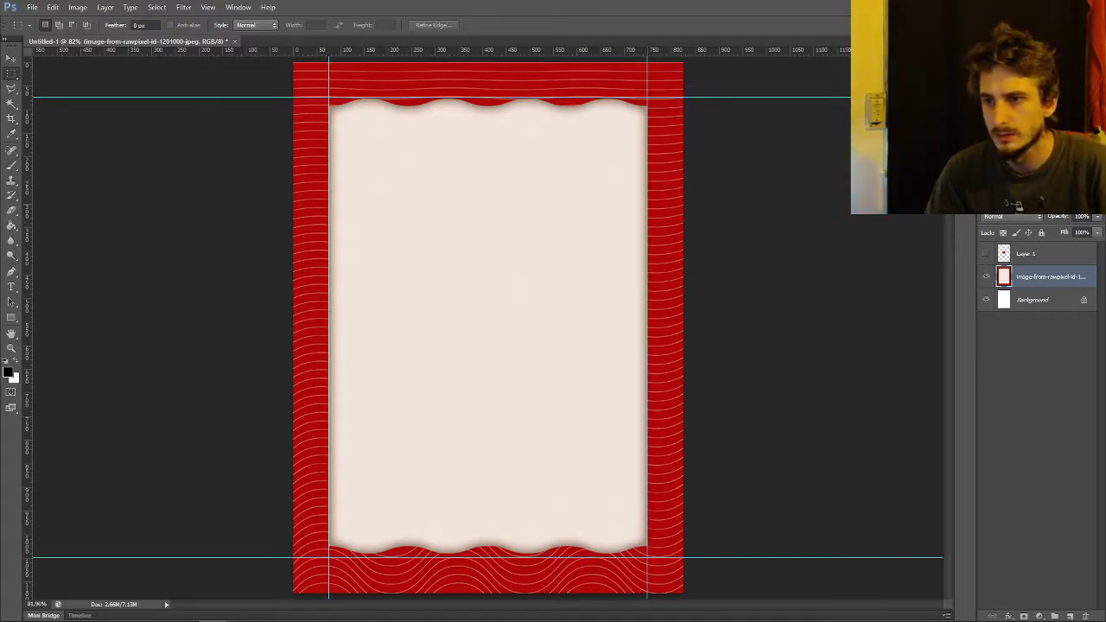
Select and show the cut-out lantern layer, and move the lantern to the beige panel's upper-right area
click(1029, 254)
click(987, 253)
key(v)
drag(500, 276, 615, 159)
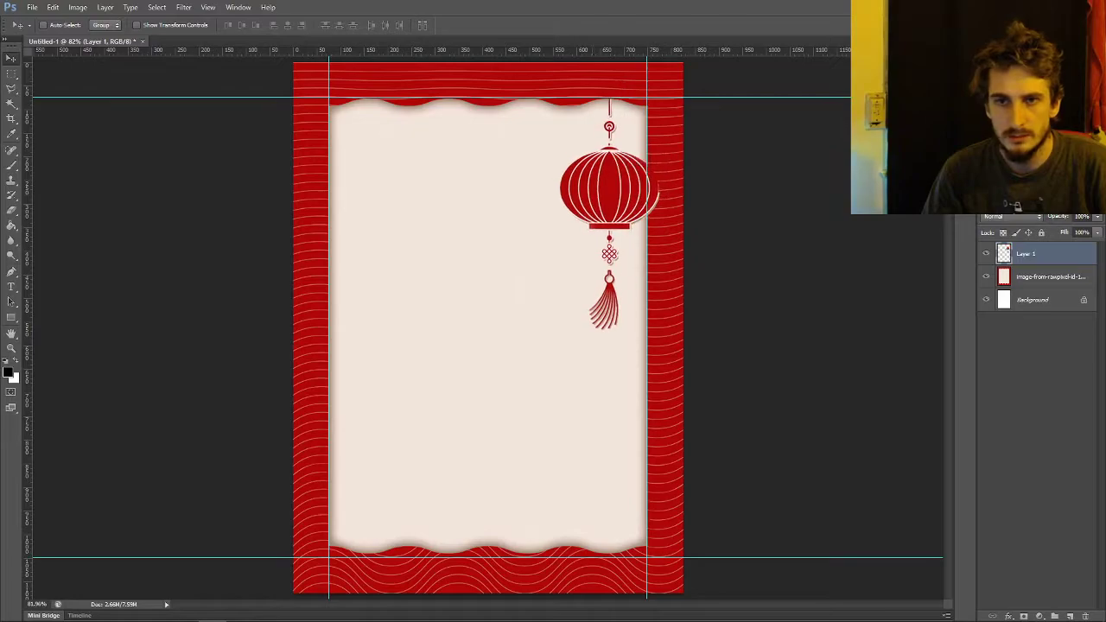
Scale the lantern to about 75% and place it centred on the right margin guide, hanging over the frame's upper-right corner
right_click(615, 192)
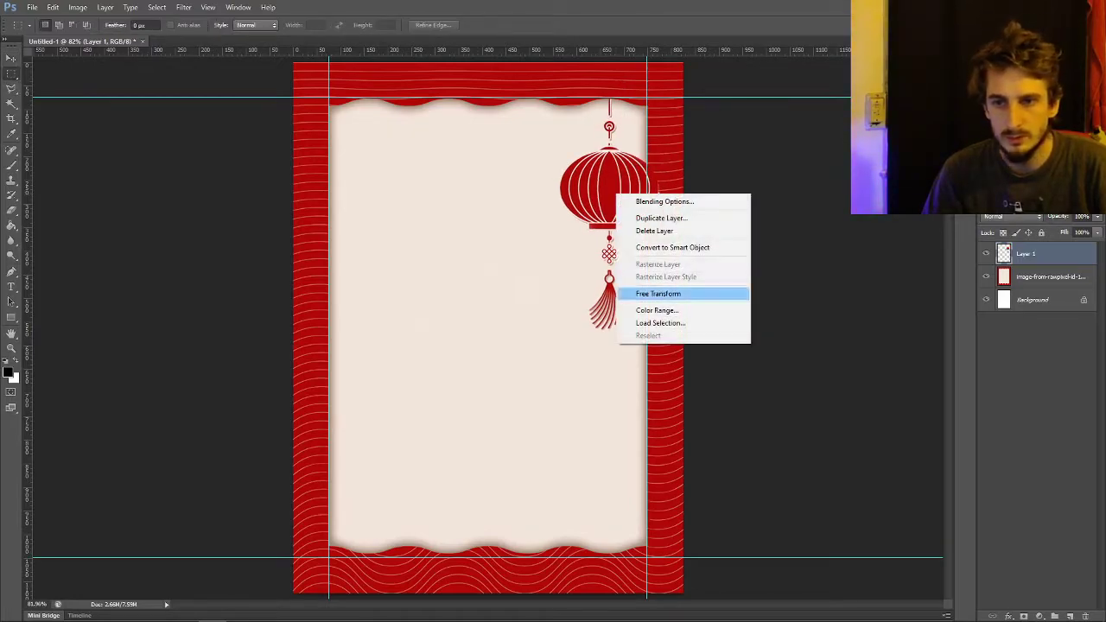
click(657, 293)
drag(560, 330, 585, 272)
drag(624, 140, 647, 113)
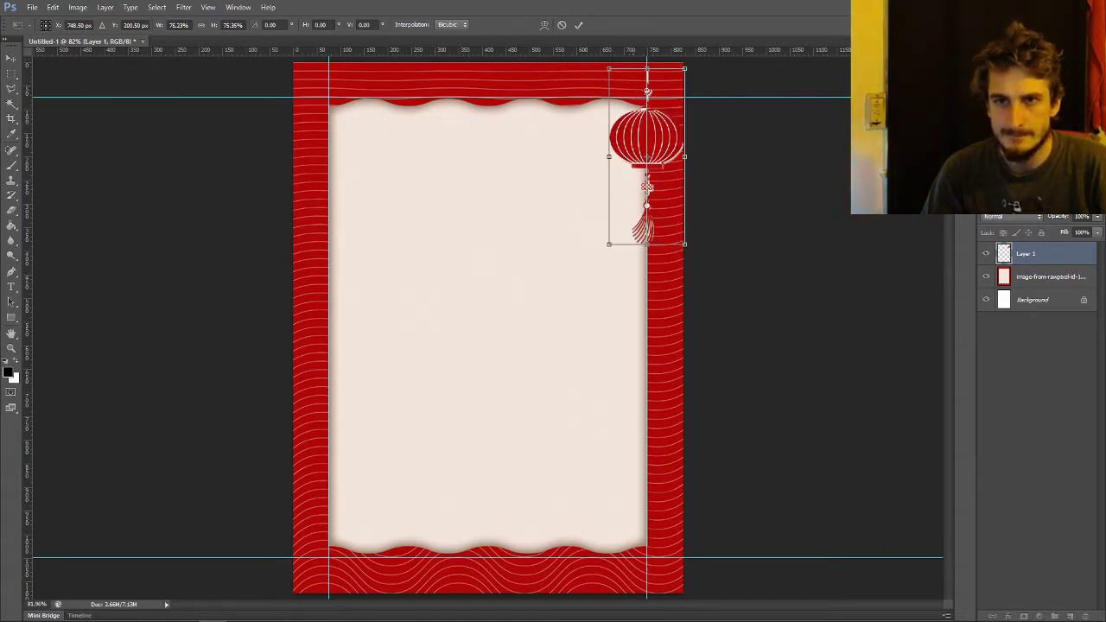
key(Return)
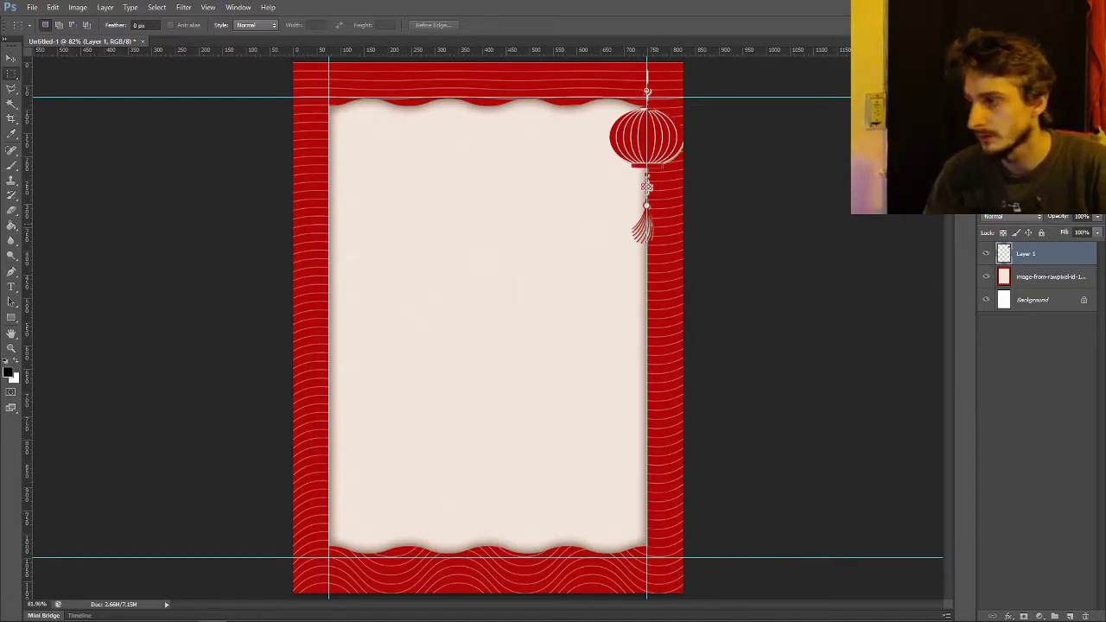
Delete the white Background layer, and group the lantern and frame layers as "Card border"
click(1038, 300)
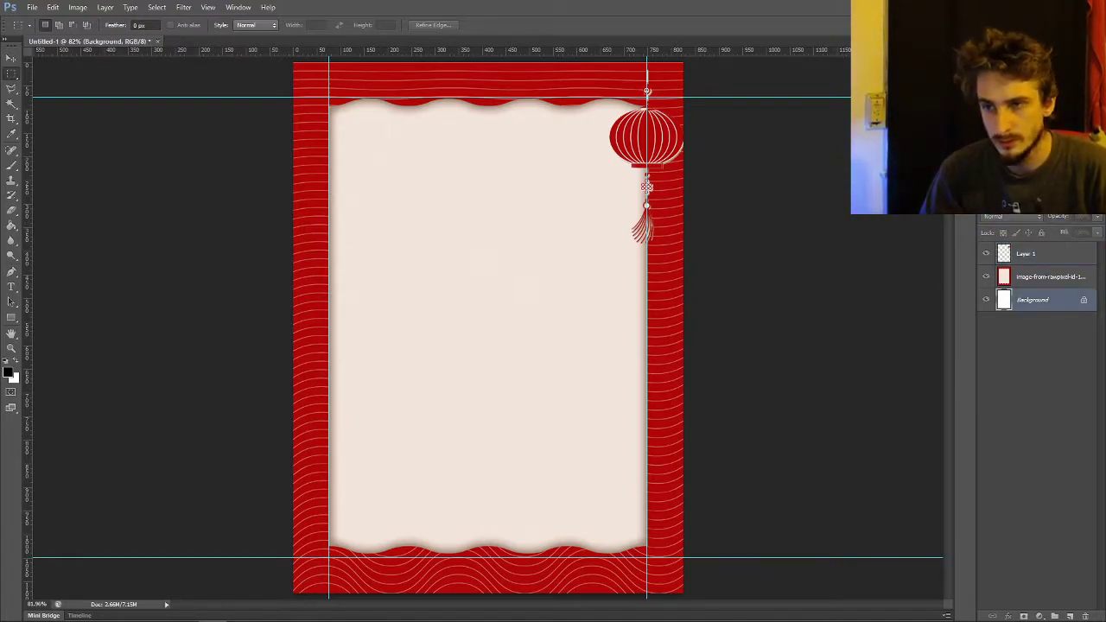
key(Delete)
key(ctrl+alt+a)
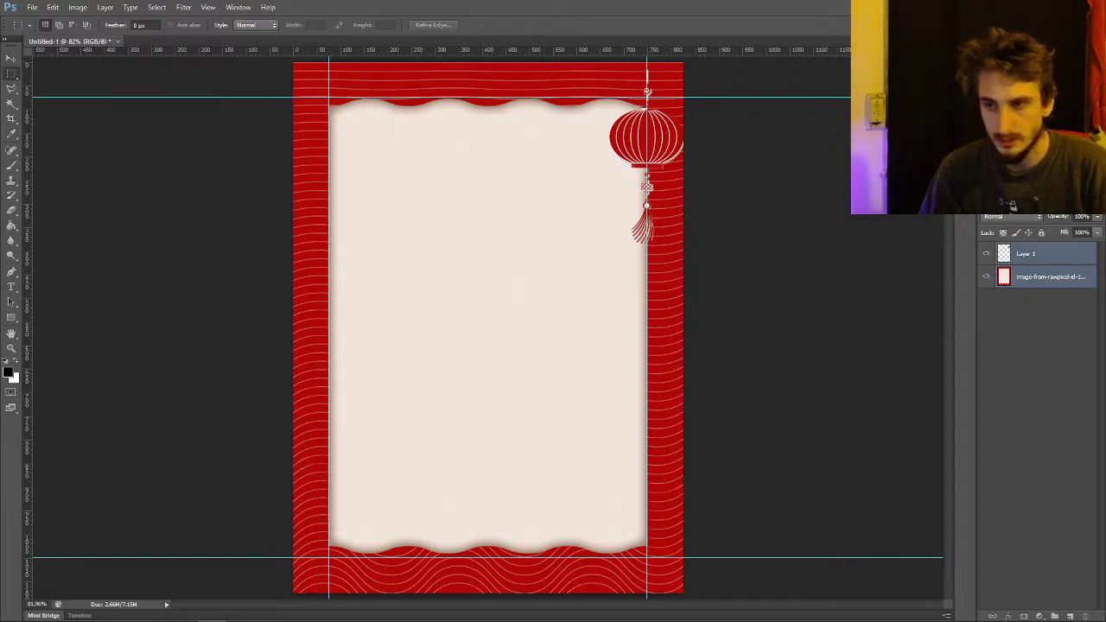
key(ctrl+g)
double_click(1031, 249)
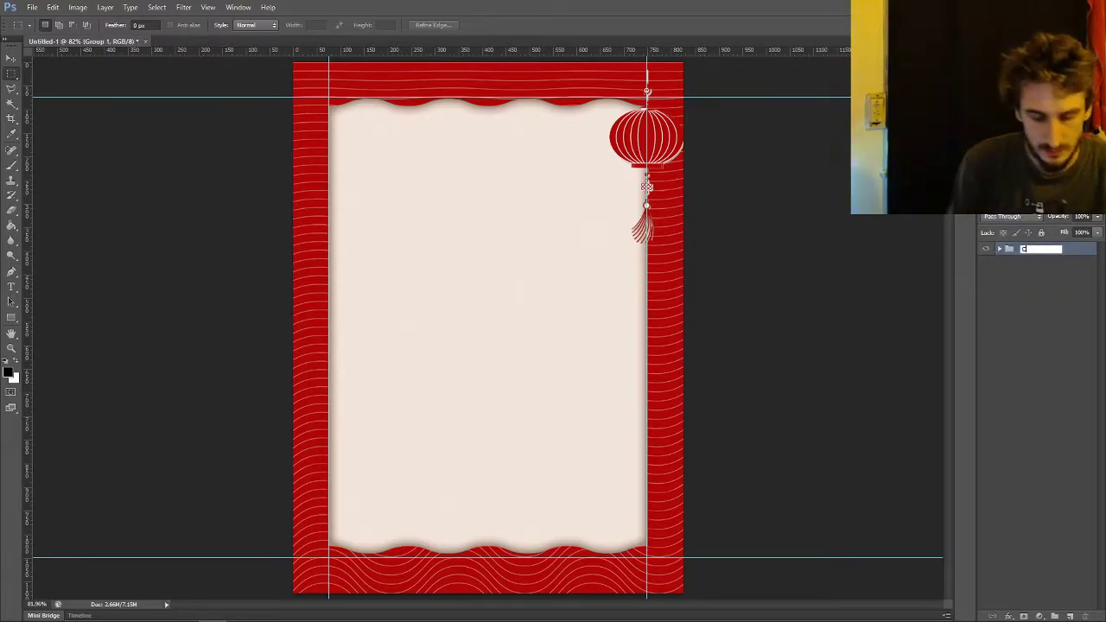
text(Card border)
key(Return)
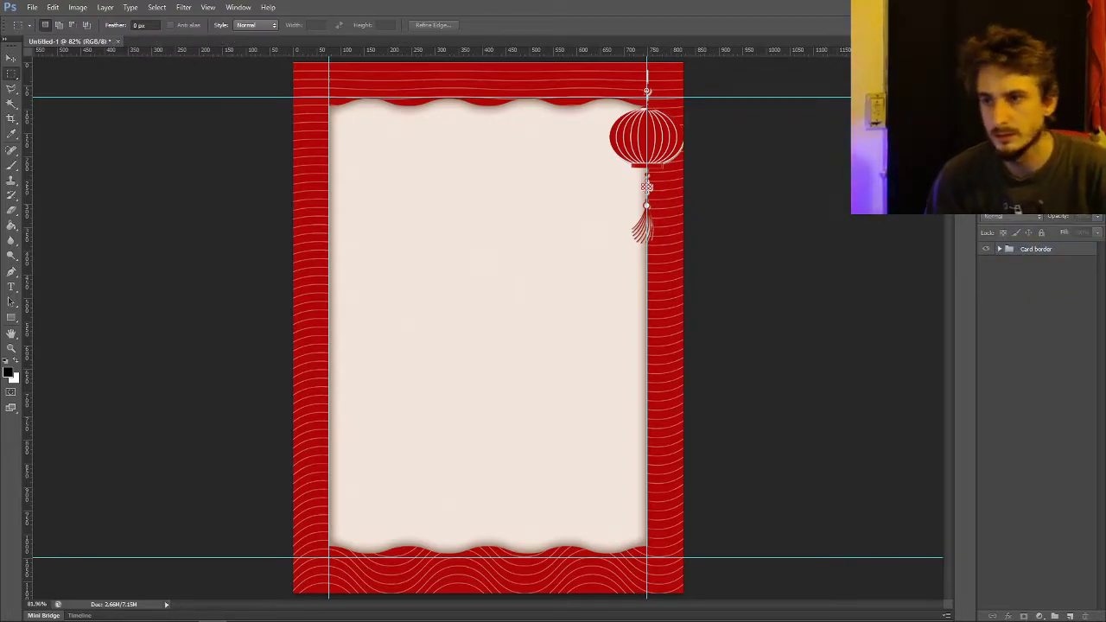
Find the zodiac animals image image-from-rawpixel-id-2836656.png under the GDSR folder in File Explorer and place it on the card
key(super+e)
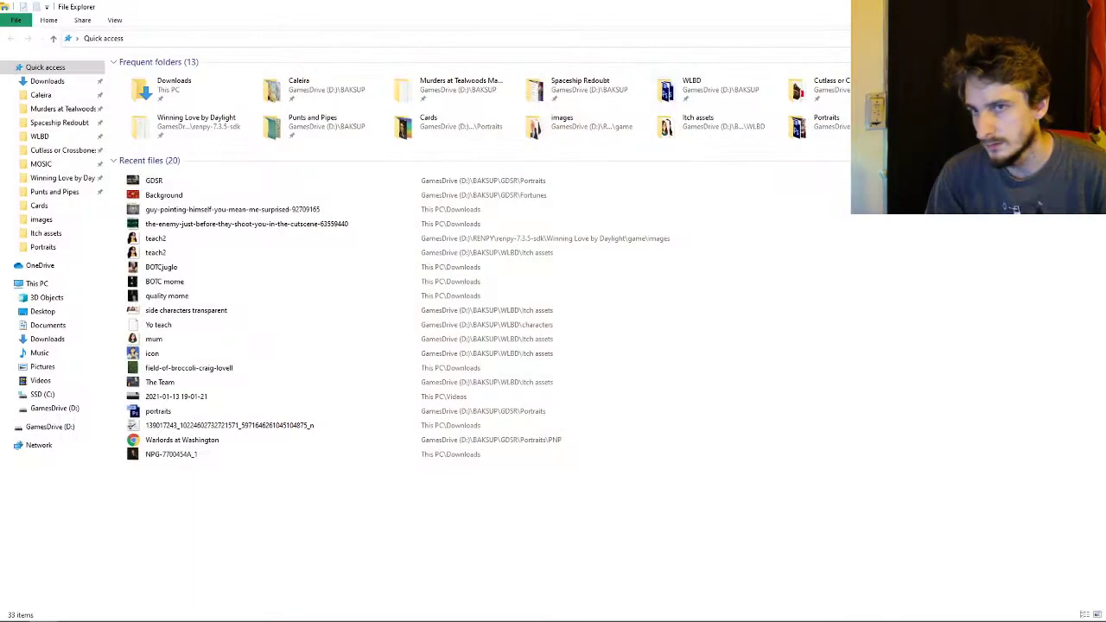
click(44, 248)
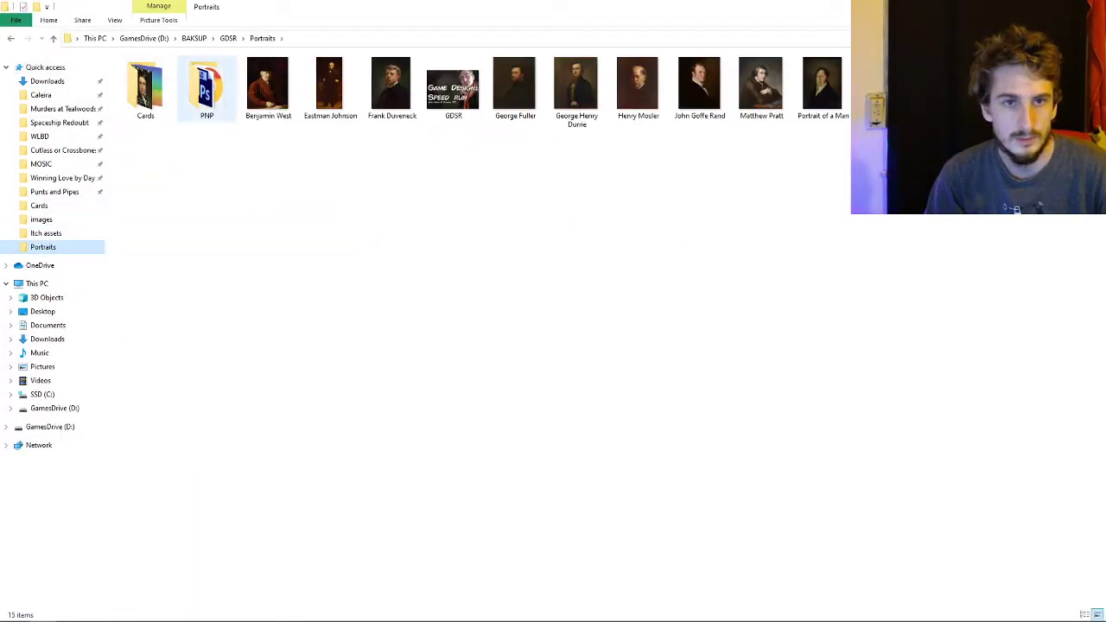
click(228, 38)
double_click(143, 75)
drag(605, 7, 1105, 260)
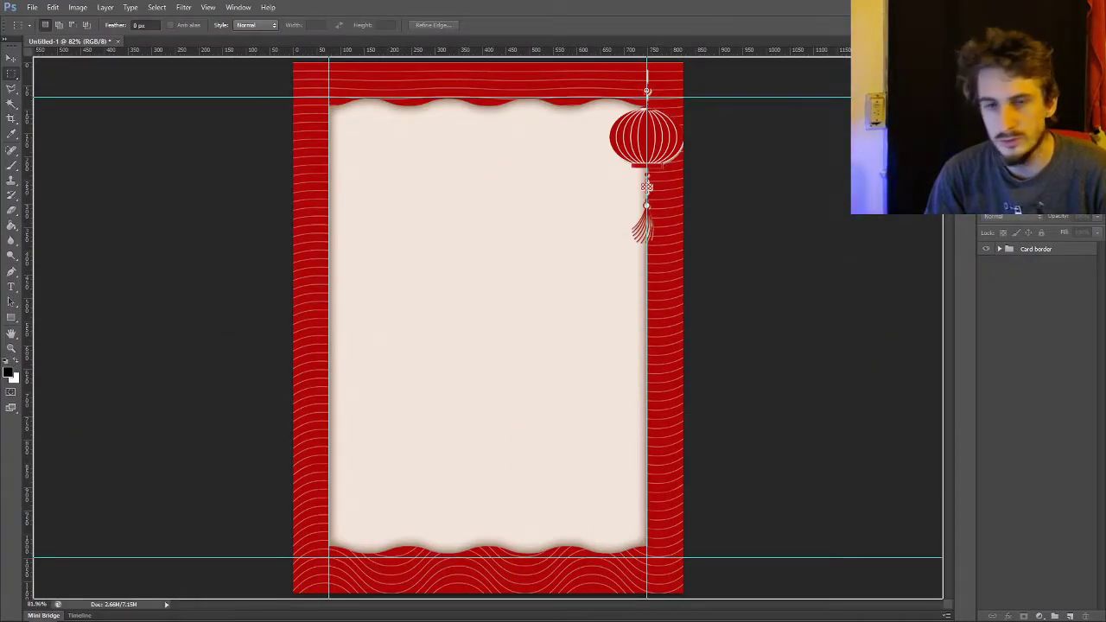
drag(474, 228, 529, 253)
click(578, 25)
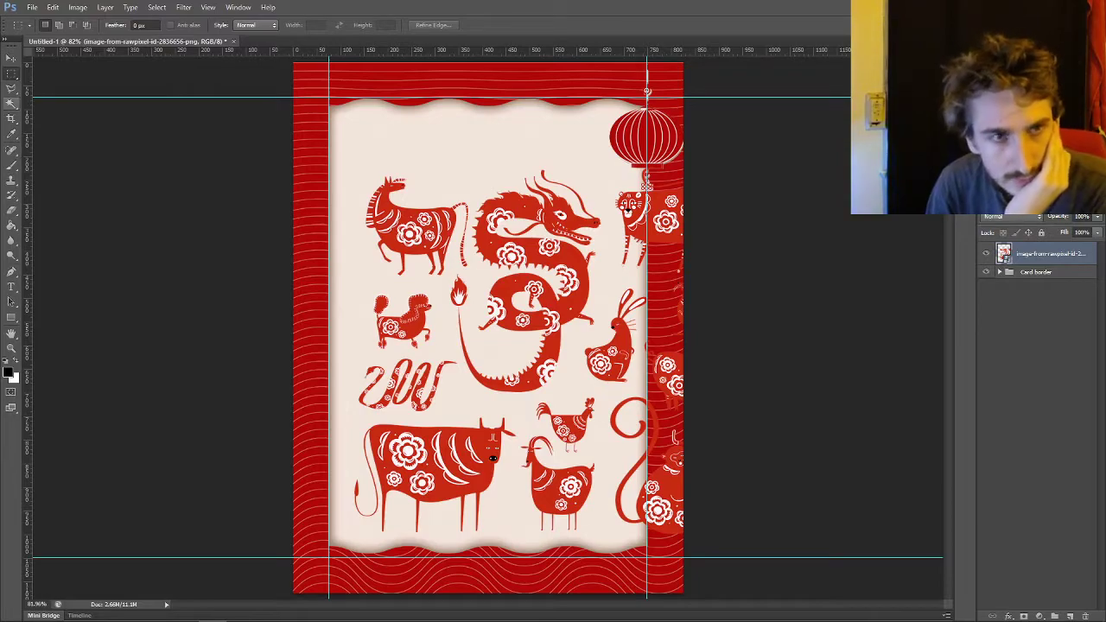
Enlarge the zodiac animals image to 143.02% and position it so the whole horse sits inside the beige panel
key(v)
mouse_move(533, 285)
mouse_down()
mouse_move(408, 263)
mouse_move(408, 253)
mouse_move(551, 293)
mouse_up()
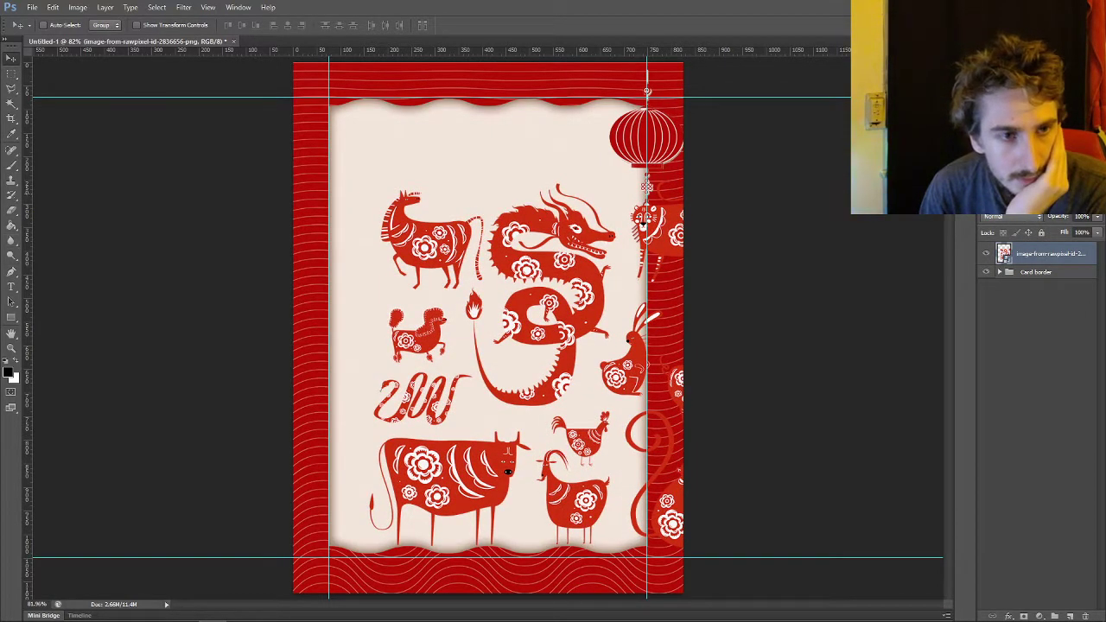
right_click(517, 247)
click(562, 388)
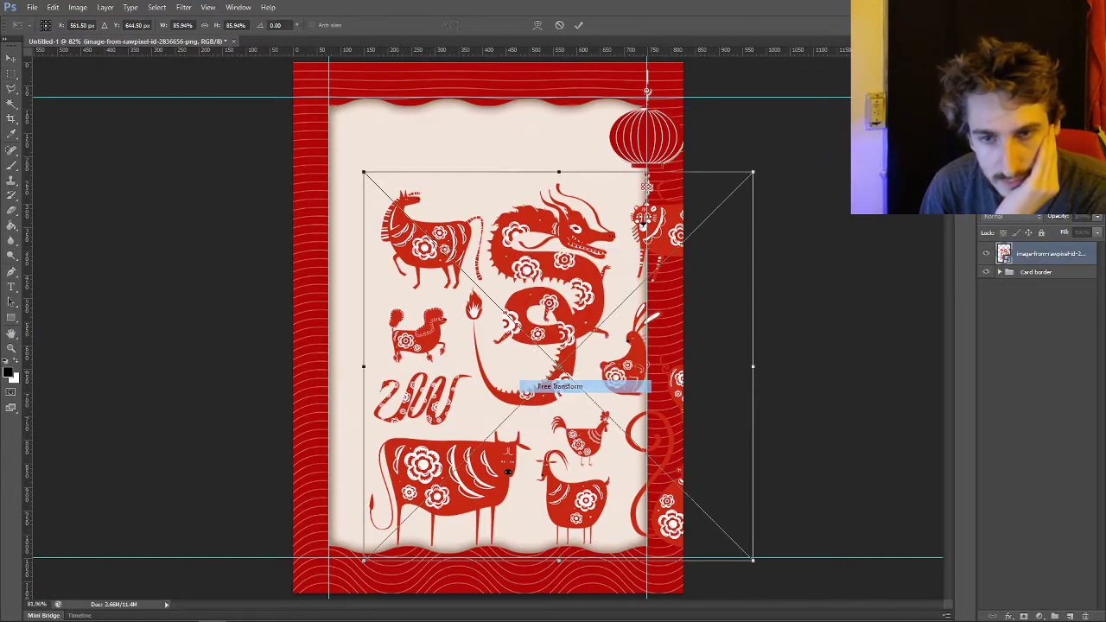
drag(364, 172, 210, 19)
drag(380, 207, 520, 365)
drag(350, 175, 246, 71)
drag(472, 195, 597, 285)
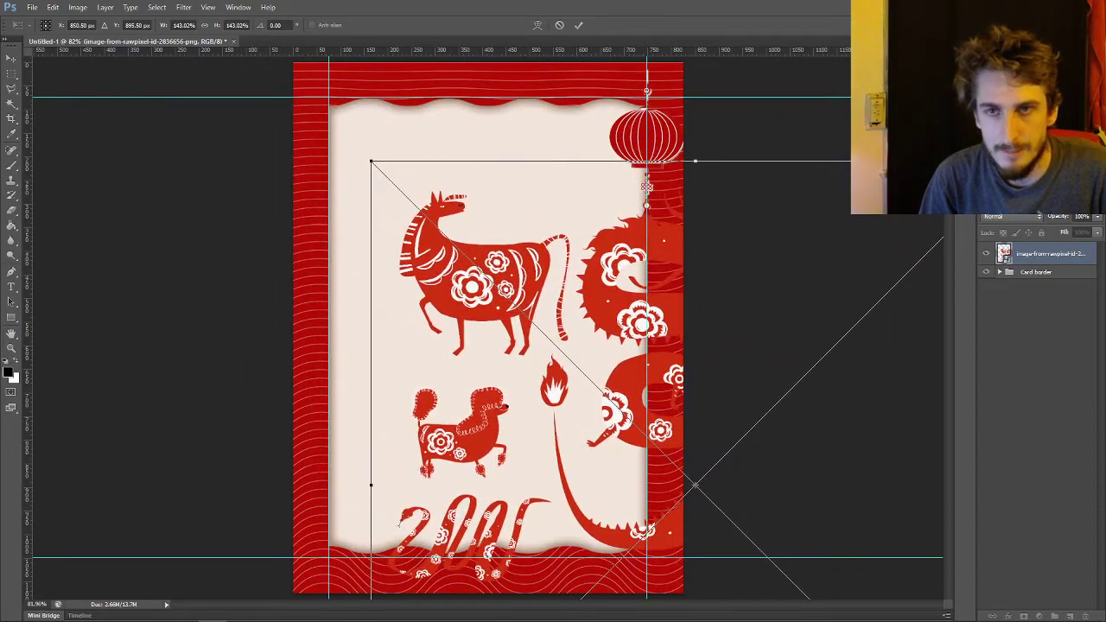
key(Return)
Outline the horse with the Polygonal Lasso and copy it from the placed zodiac image to its own layer
key(l)
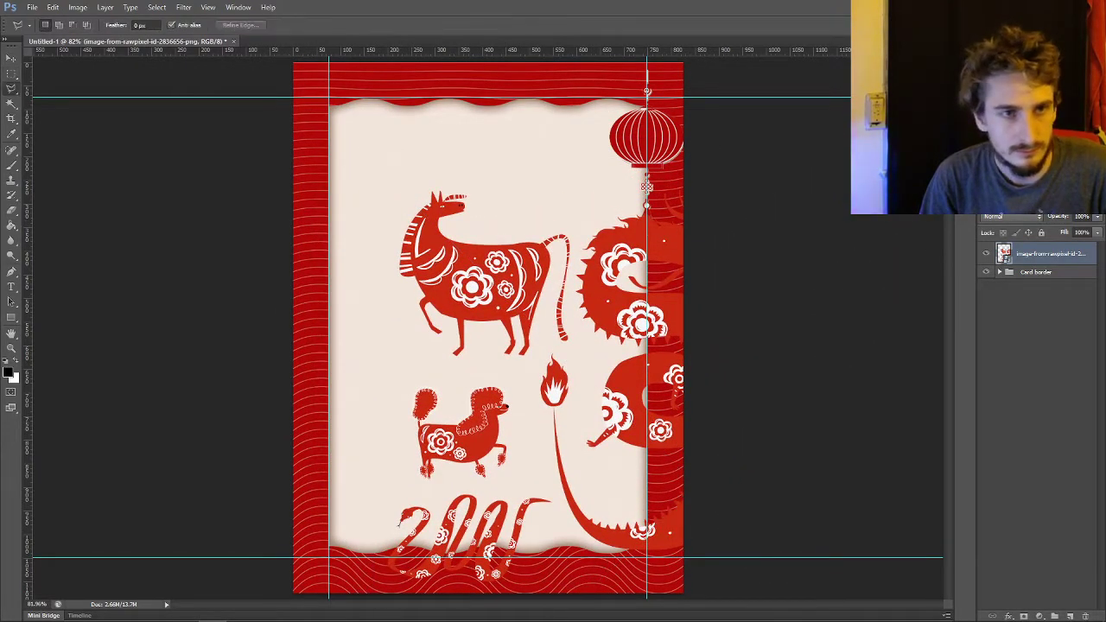
drag(573, 275, 568, 307)
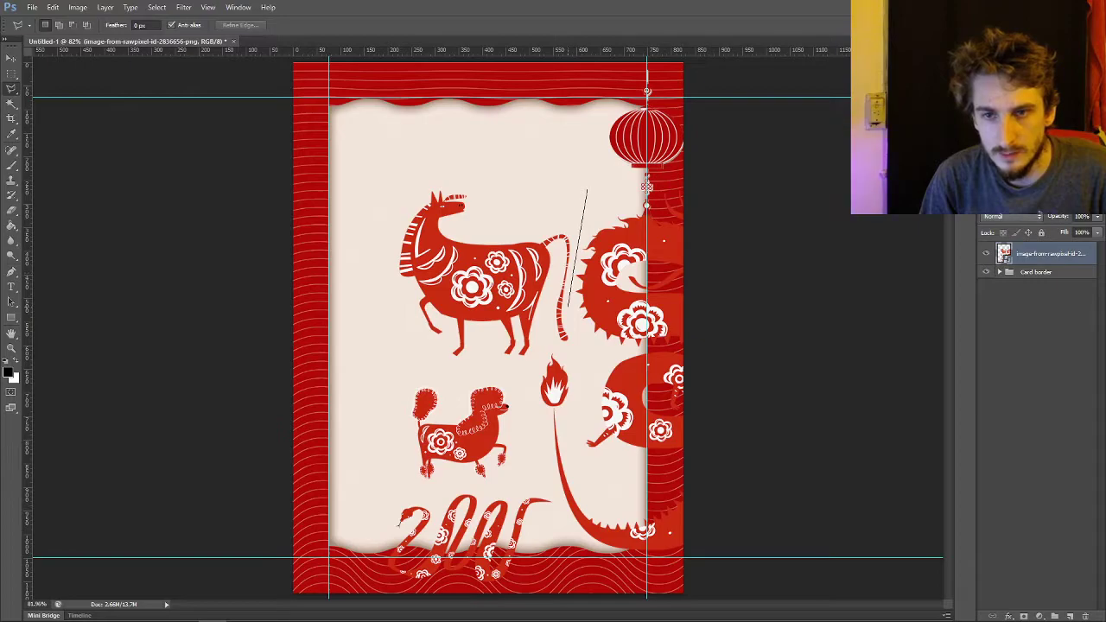
drag(544, 346, 457, 377)
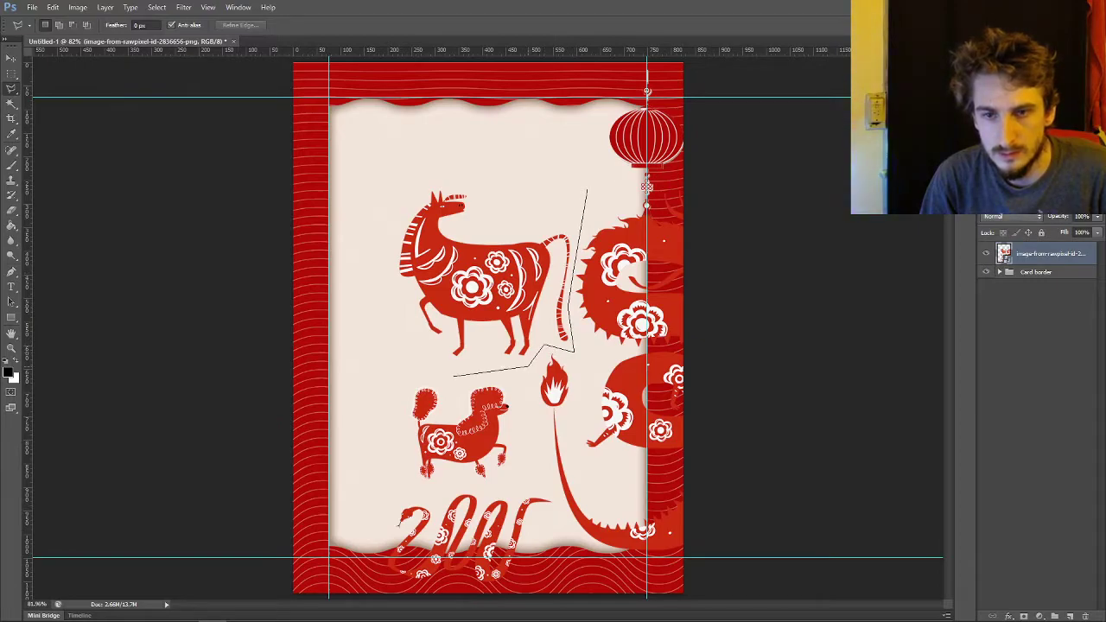
mouse_move(387, 169)
mouse_down()
mouse_move(467, 152)
mouse_move(575, 210)
mouse_up()
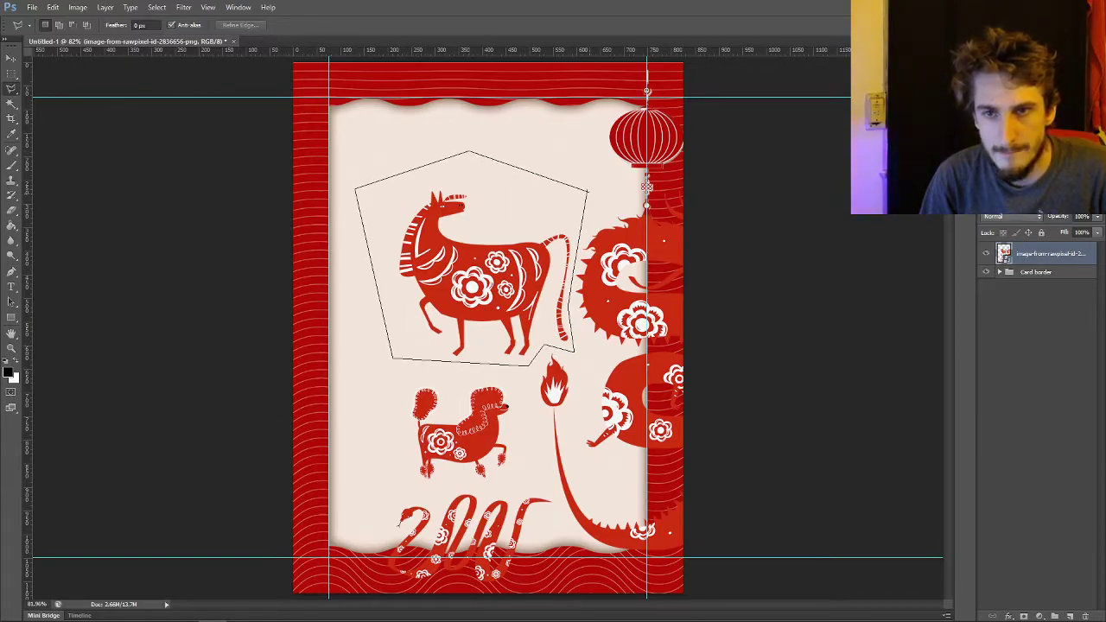
right_click(520, 222)
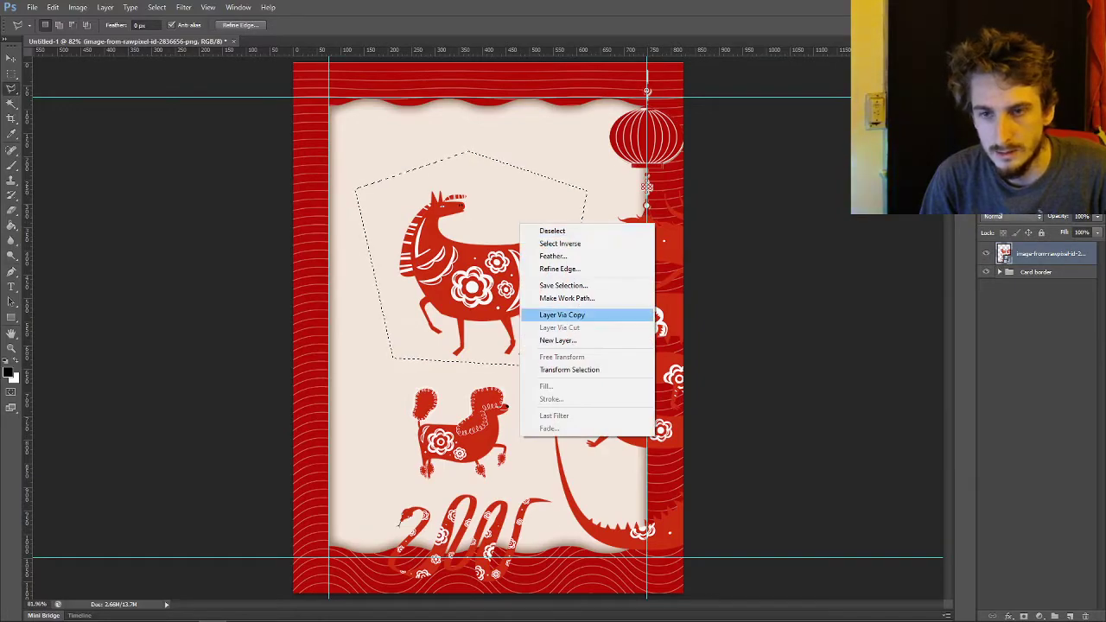
click(562, 314)
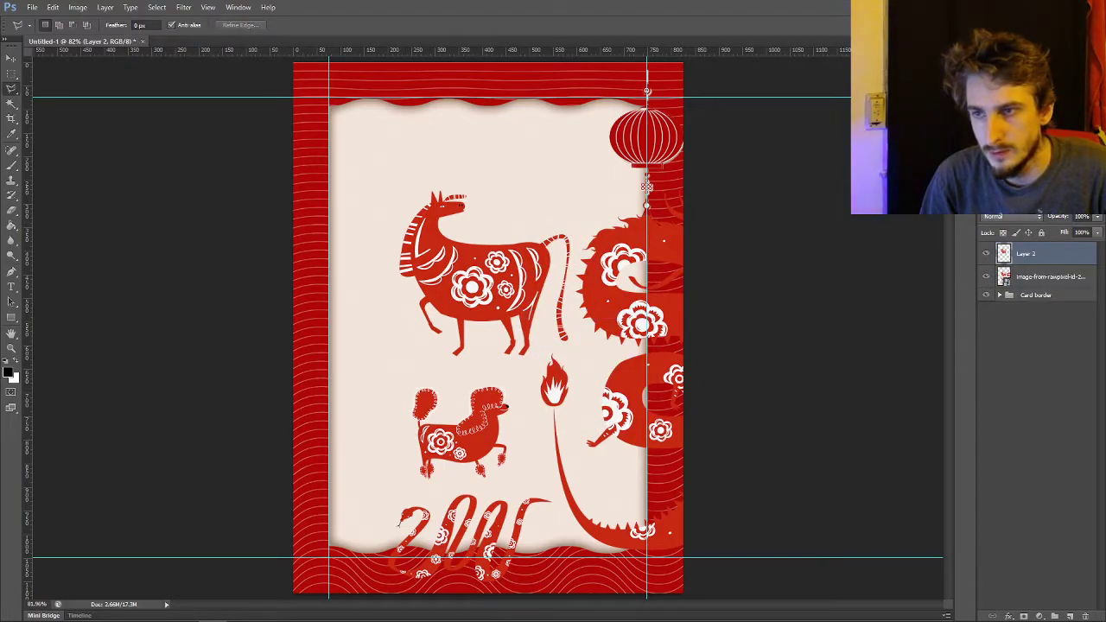
Rasterize the placed zodiac animals image layer, and make the copied horse layer active
right_click(1046, 277)
click(1057, 277)
right_click(1053, 277)
click(960, 340)
click(1029, 254)
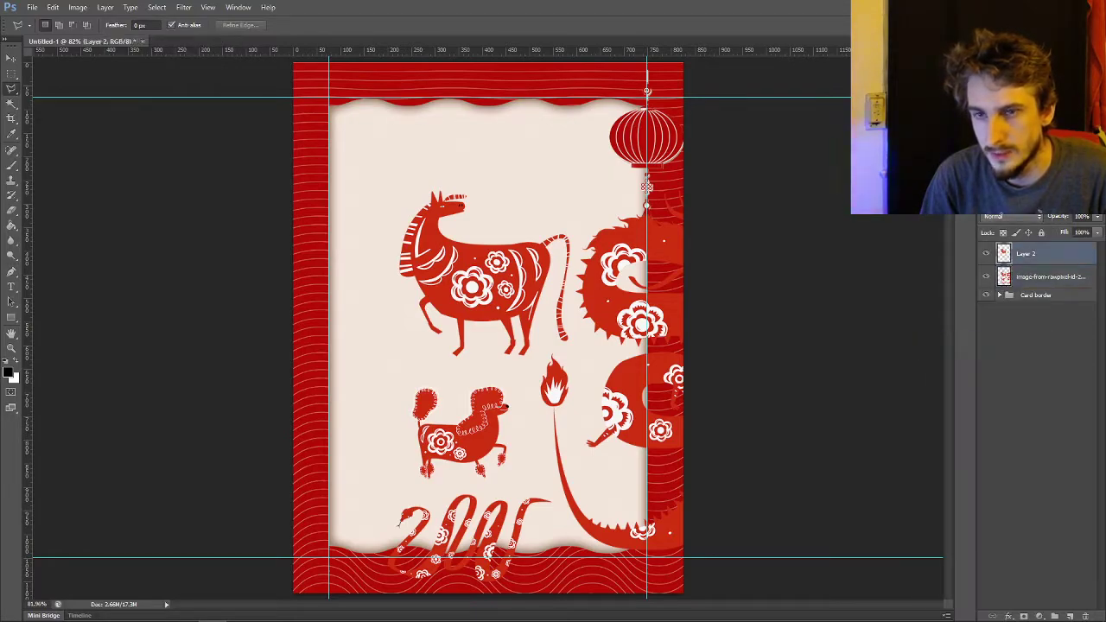
Hide the horse layer, delete a rectangular area covering most of the horse from the zodiac image layer, and deselect
click(986, 254)
key(v)
key(m)
drag(358, 164, 573, 329)
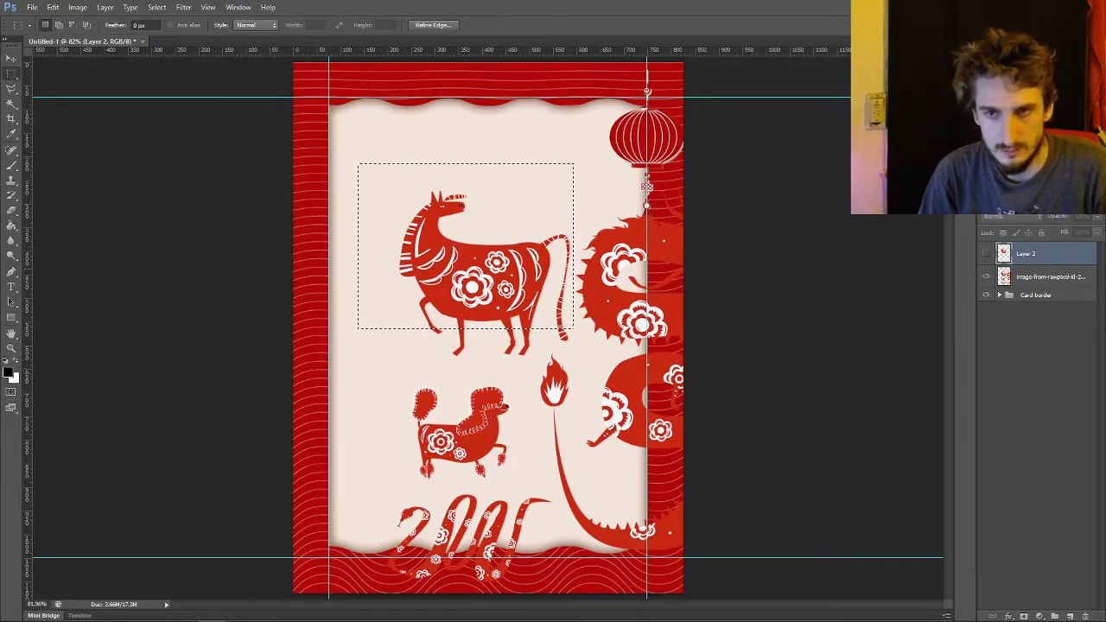
click(1049, 277)
key(Delete)
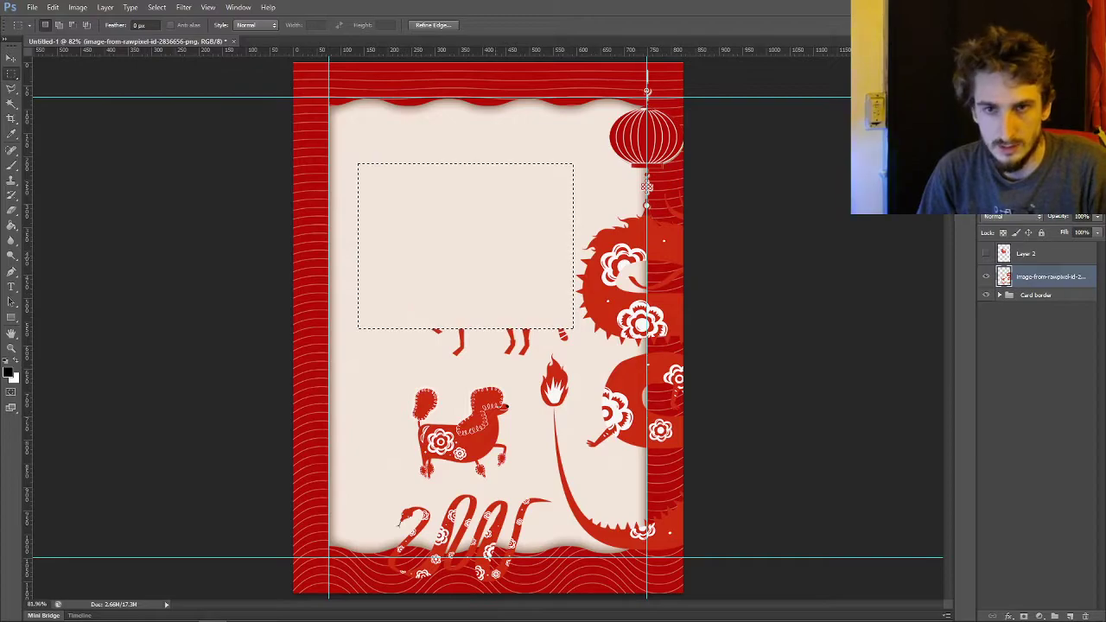
key(ctrl+d)
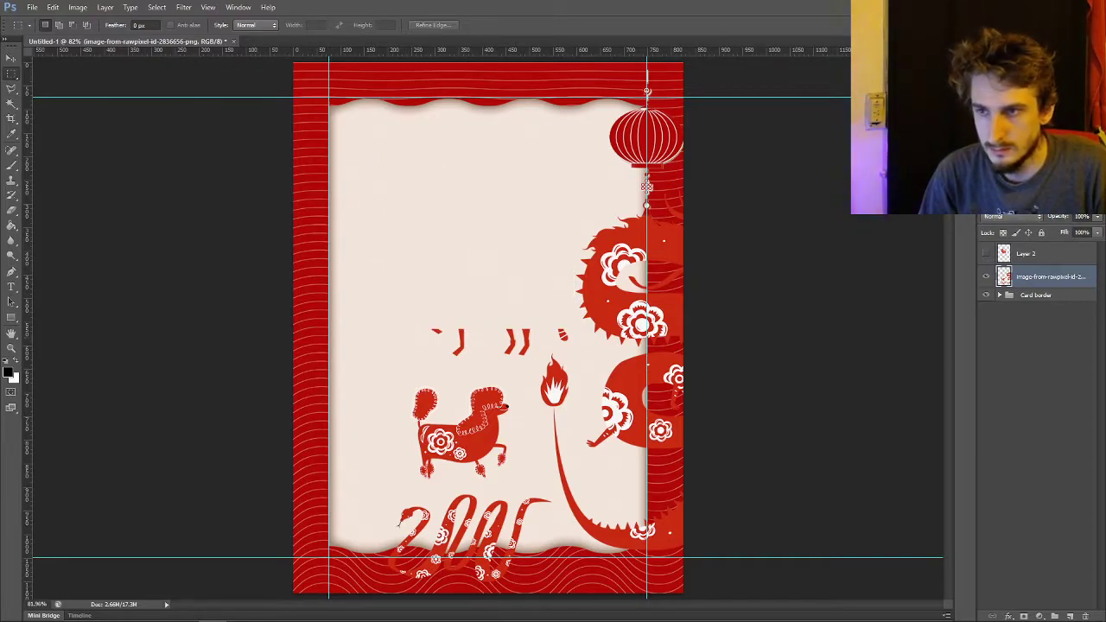
Toggle the visibility of the horse layer and the zodiac image layer to check that the horse was copied completely
click(986, 253)
click(986, 253)
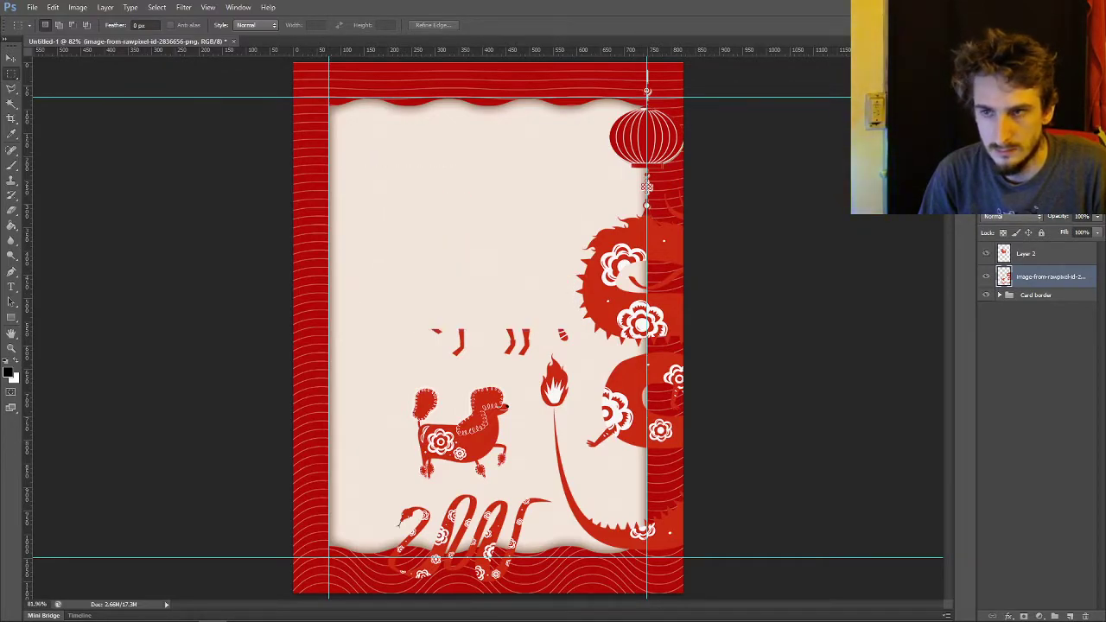
click(987, 253)
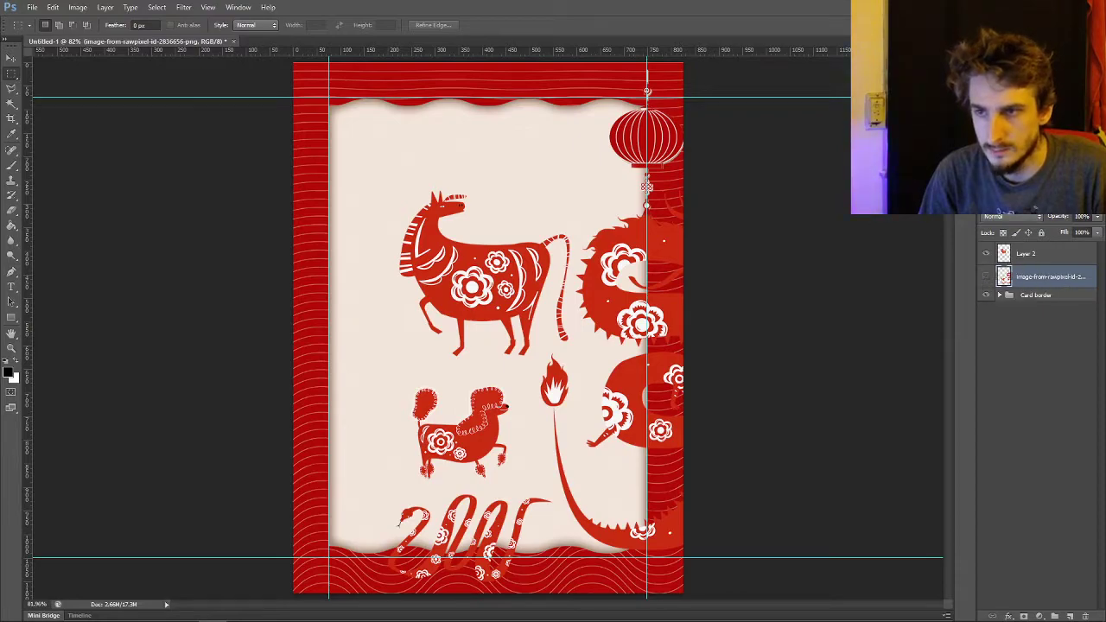
click(987, 276)
click(987, 253)
click(986, 276)
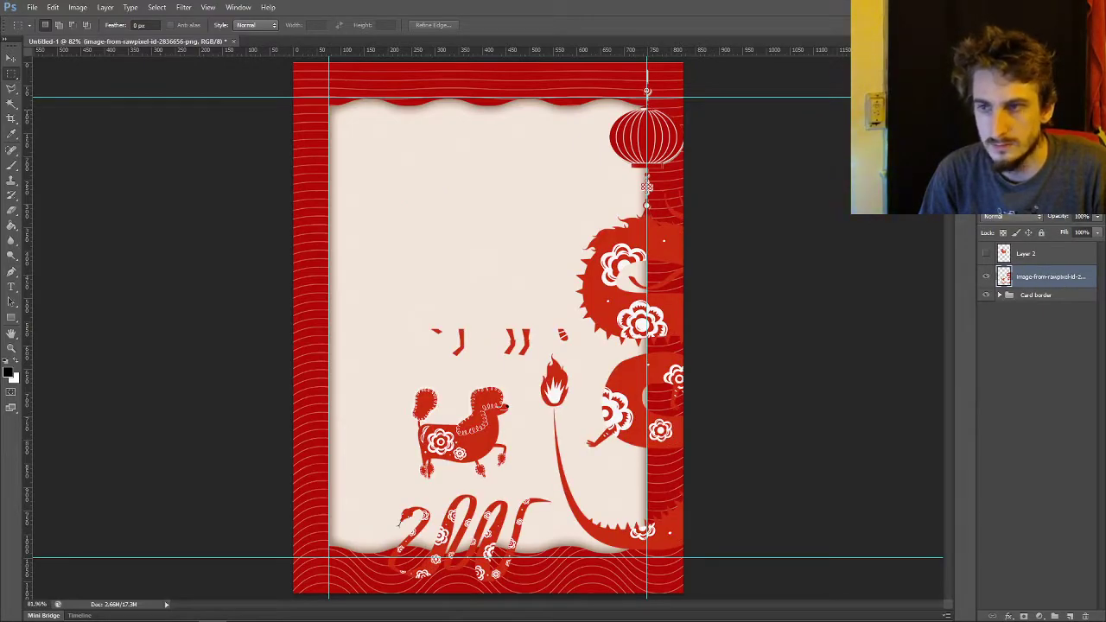
Shift the zodiac image up, cut the poodle with a rectangular selection onto its own layer, and hide that layer
key(v)
drag(557, 348, 545, 218)
key(m)
drag(379, 244, 509, 350)
right_click(476, 320)
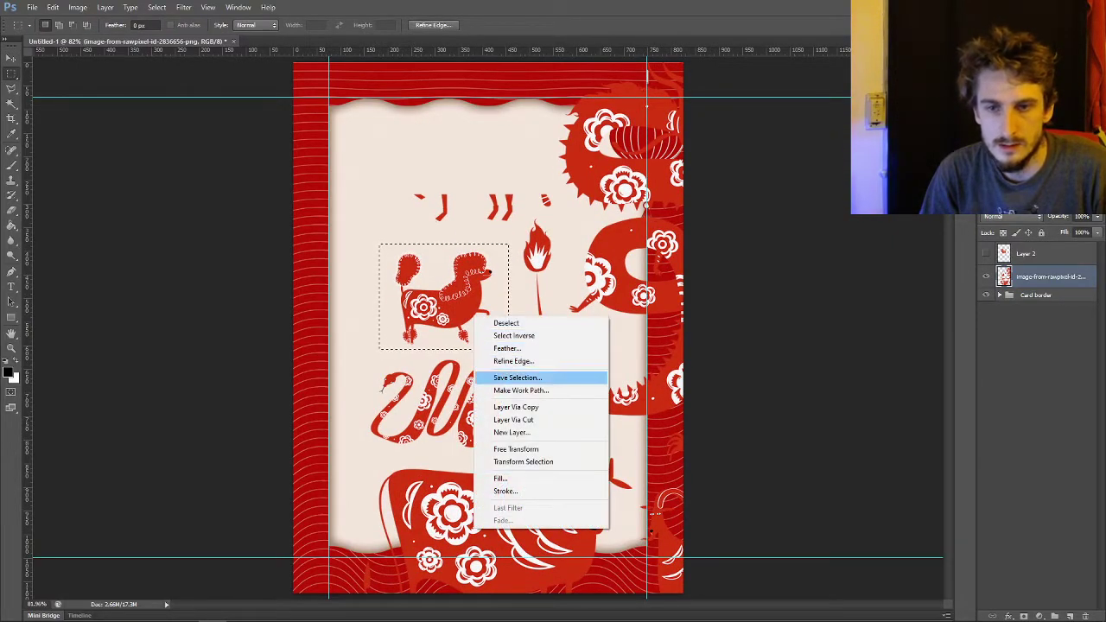
click(513, 419)
click(986, 277)
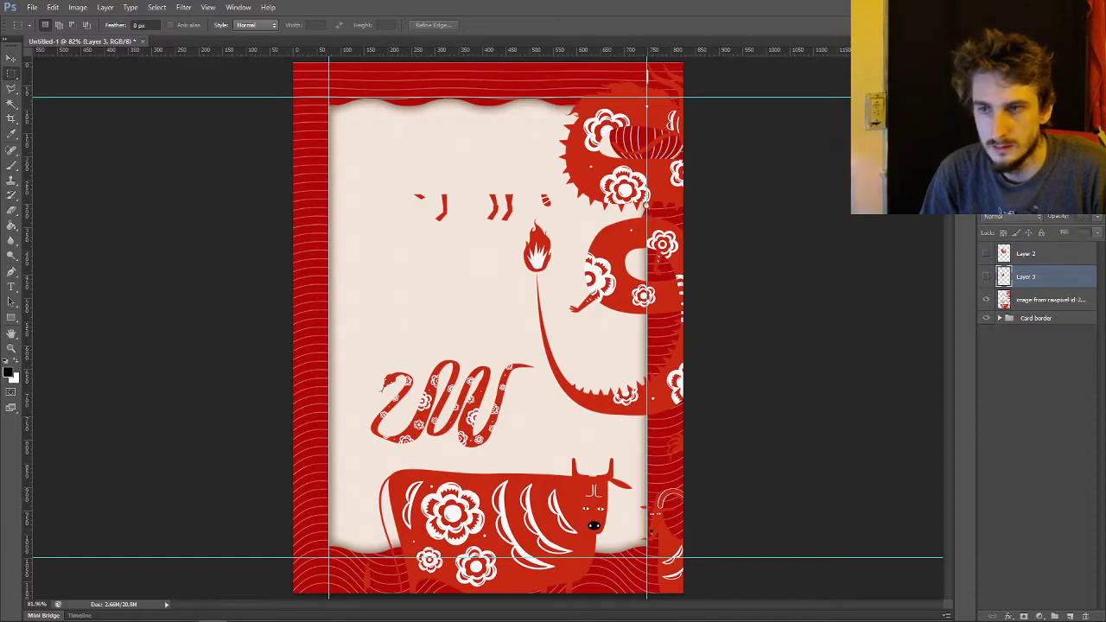
Reposition the zodiac image, cut the snake with a rectangular selection onto its own layer, and hide that layer
key(v)
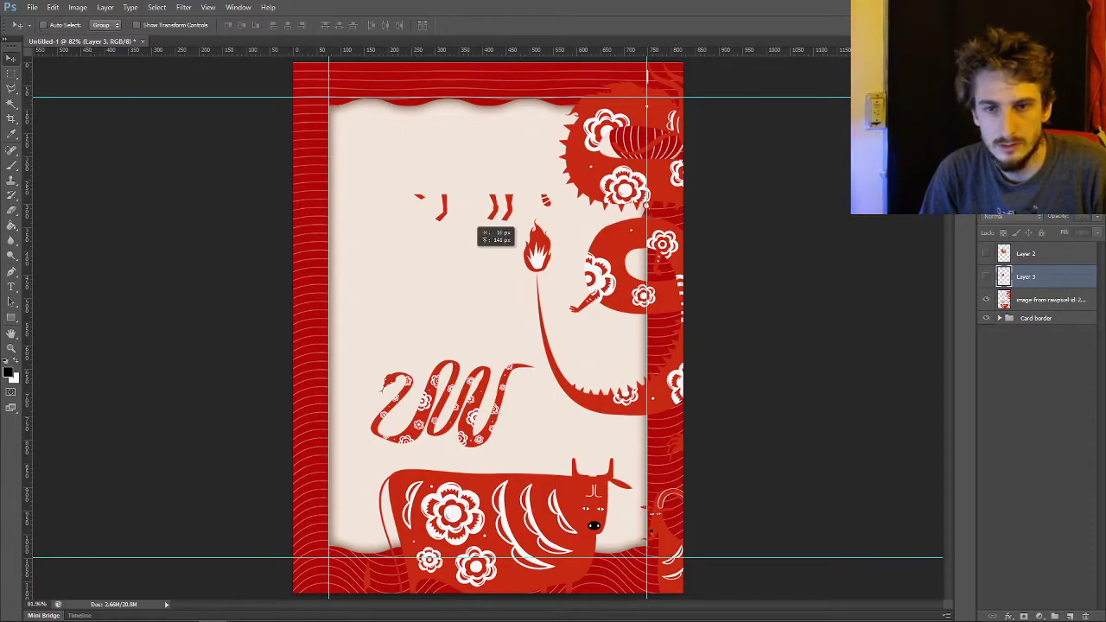
click(1050, 299)
drag(492, 386, 518, 299)
key(m)
drag(384, 265, 562, 360)
right_click(509, 323)
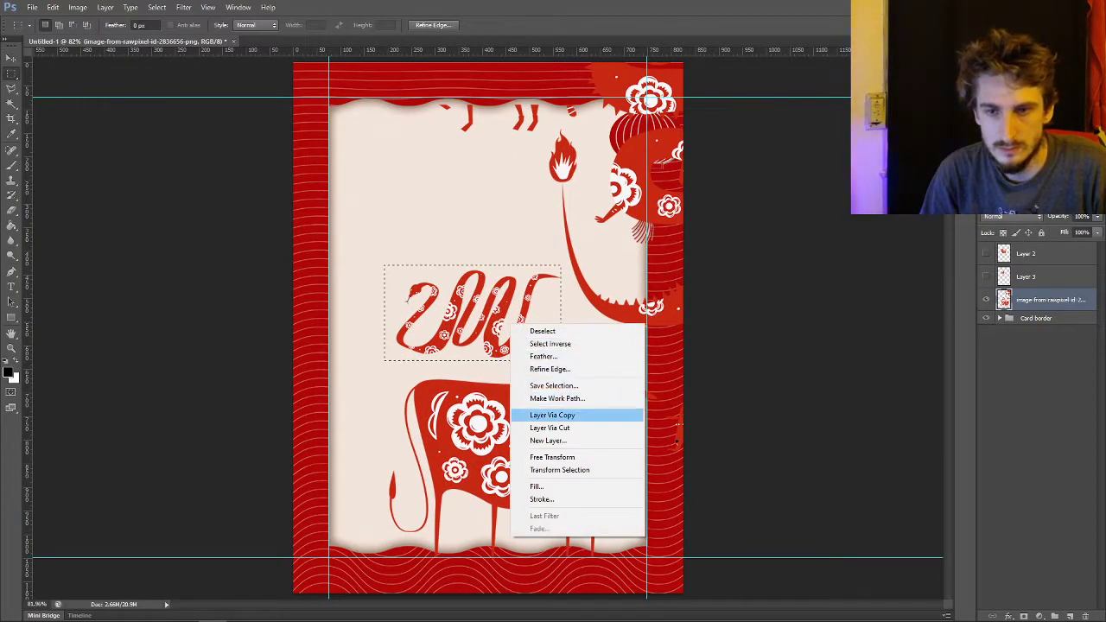
click(531, 429)
click(987, 299)
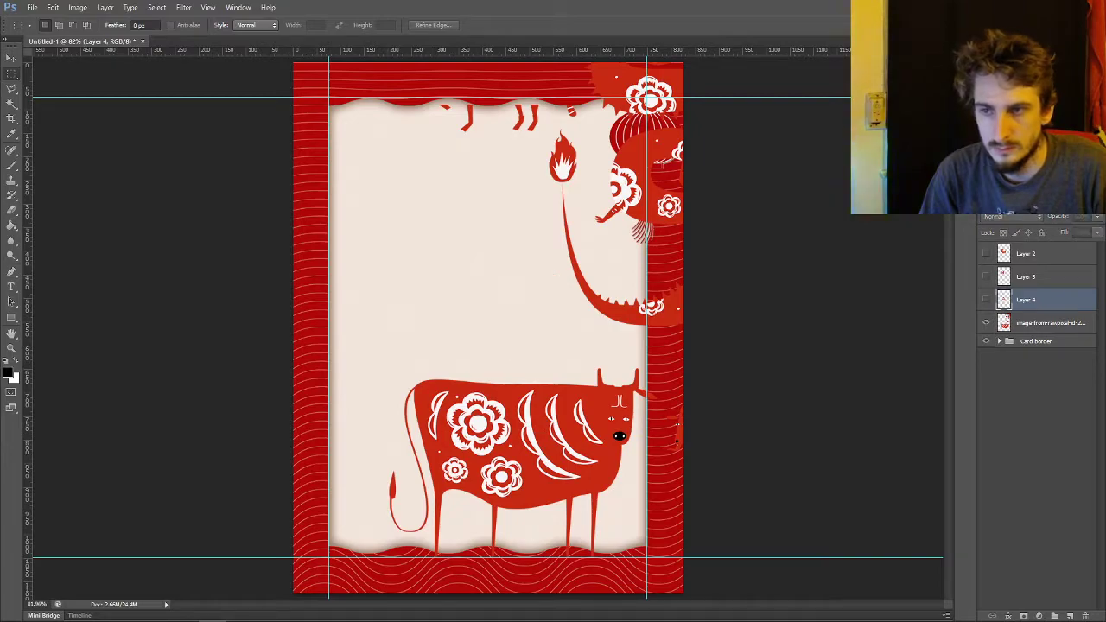
Bring the whole ox inside the beige panel, cut it from the zodiac image onto its own layer, and hide that layer
click(1051, 322)
key(v)
drag(442, 358, 617, 464)
key(m)
right_click(551, 367)
click(596, 470)
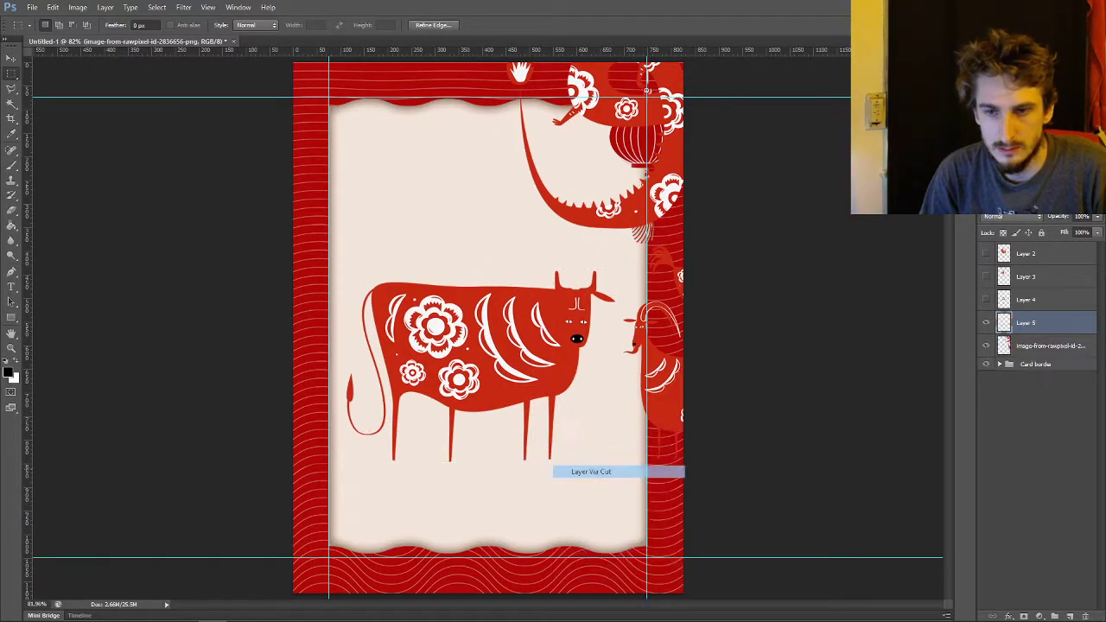
click(987, 322)
Move the goat into the panel, outline it with the Polygonal Lasso, cut it onto its own layer, and hide that layer
click(1050, 346)
key(v)
drag(523, 272, 327, 273)
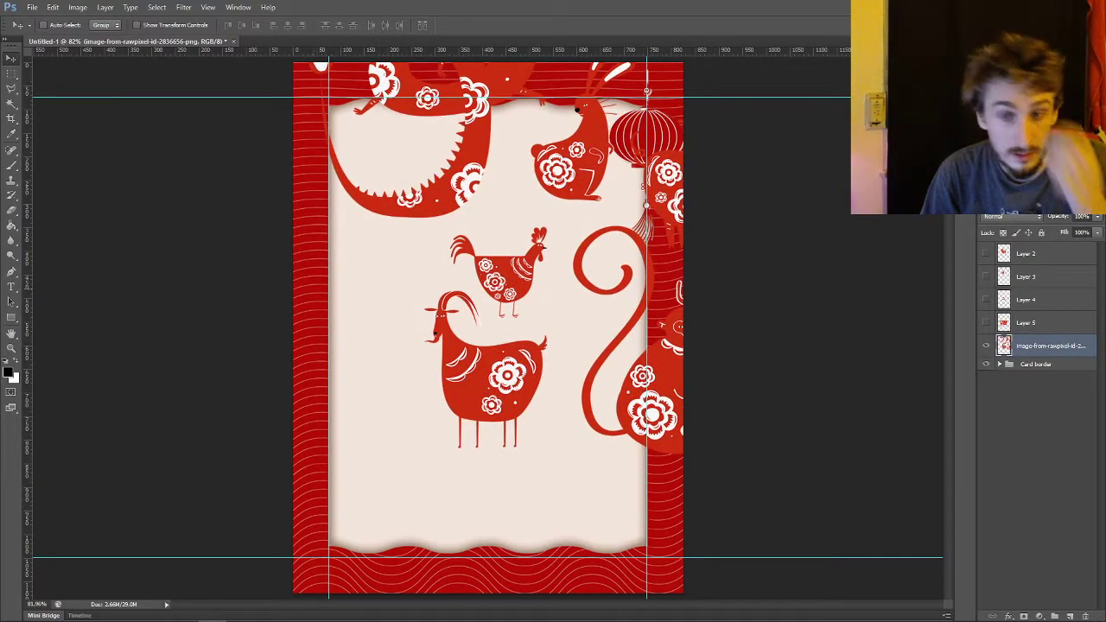
key(l)
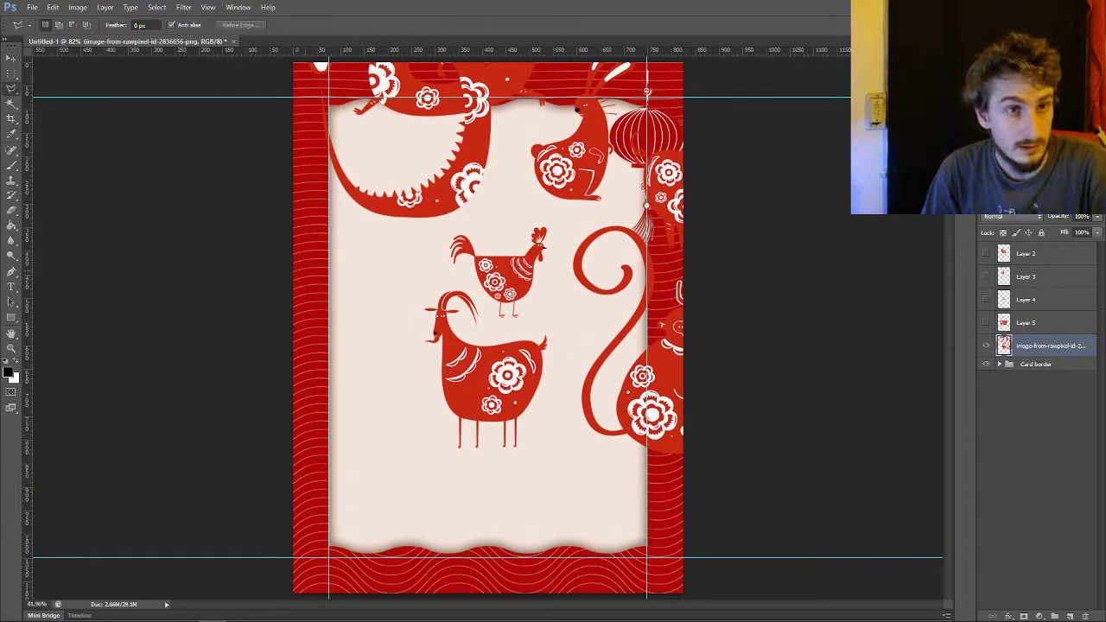
click(443, 279)
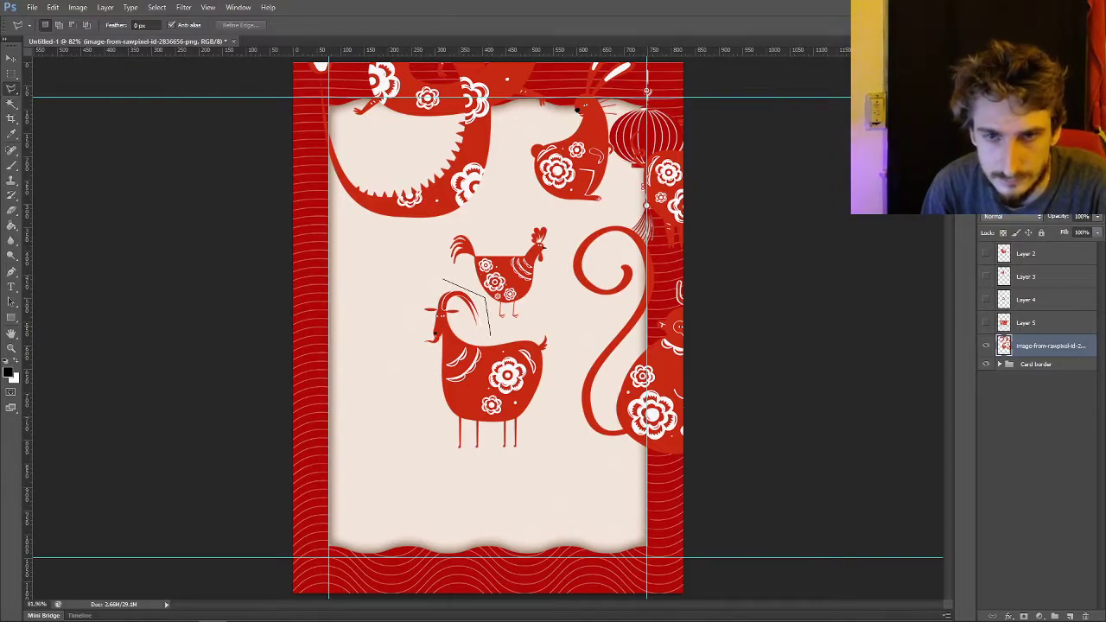
click(544, 456)
click(439, 478)
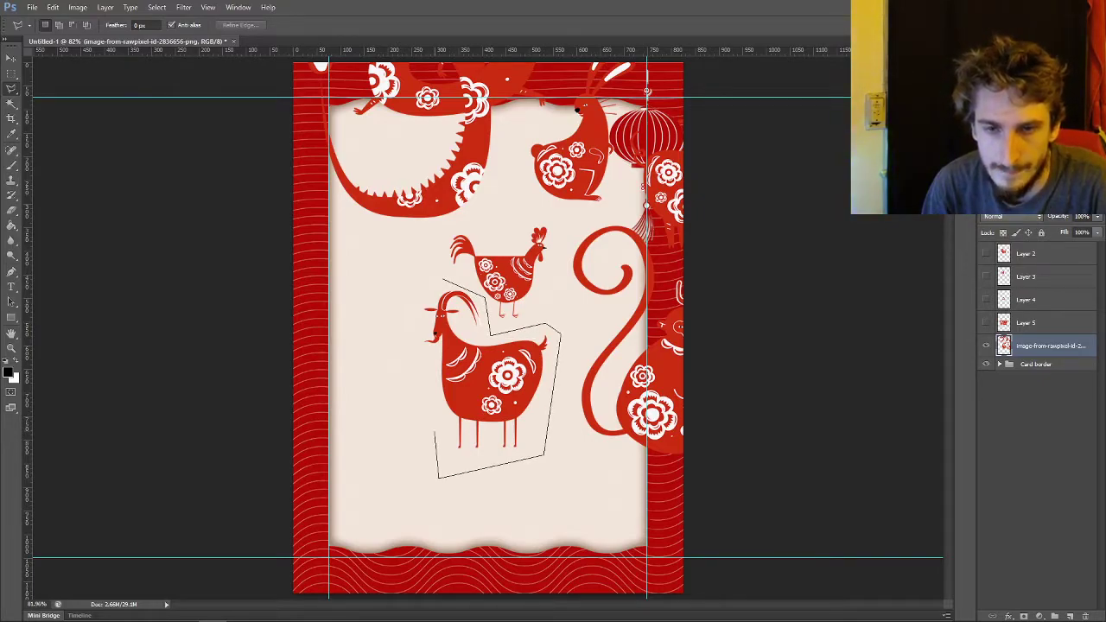
right_click(459, 329)
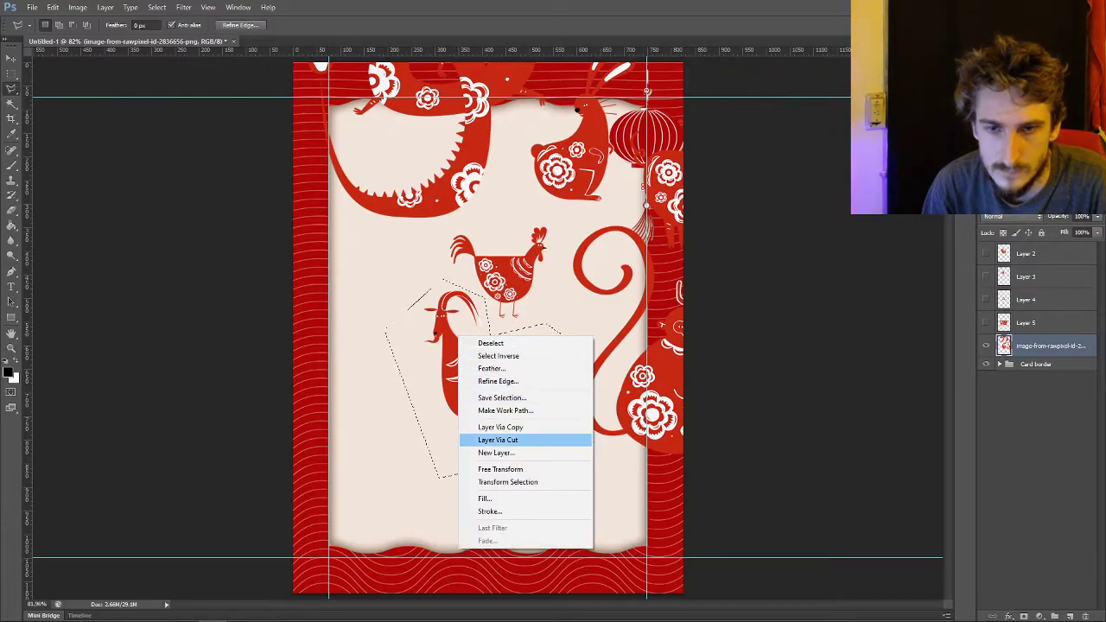
click(510, 439)
click(986, 346)
Shift the zodiac image down, lasso the rooster, cut it onto its own layer, and hide that layer
click(1050, 369)
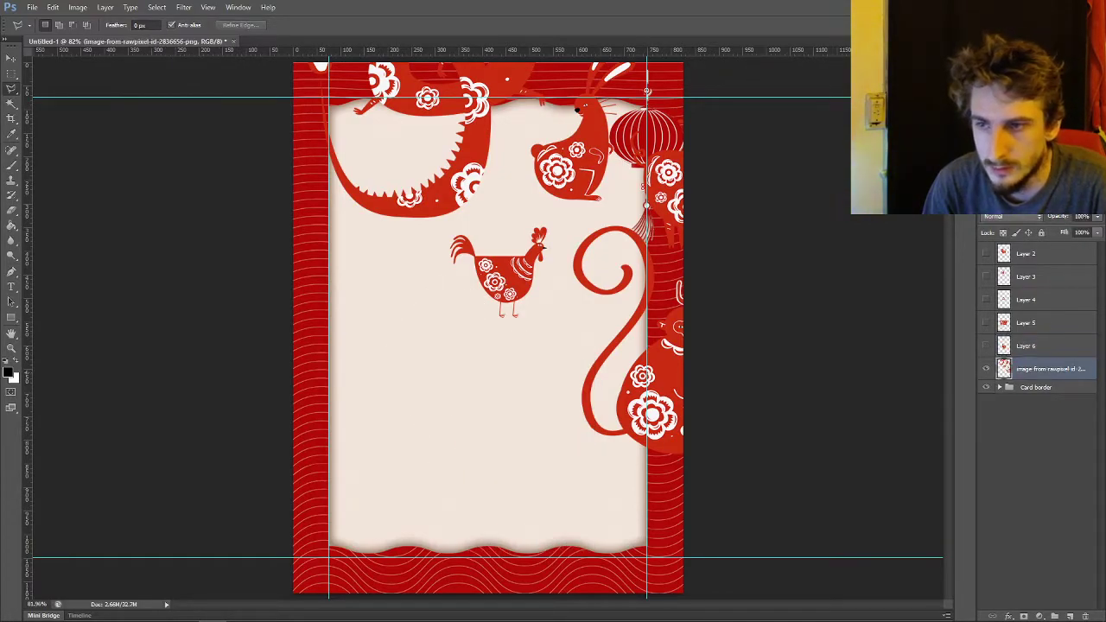
key(v)
drag(688, 334, 652, 401)
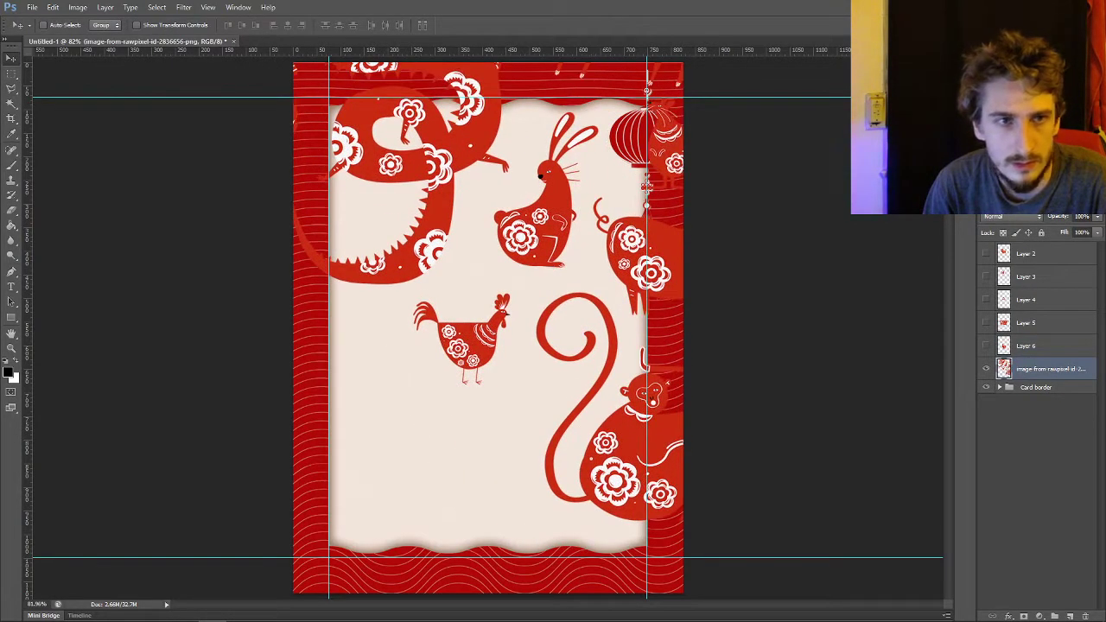
key(l)
click(533, 293)
click(397, 305)
right_click(451, 328)
click(488, 433)
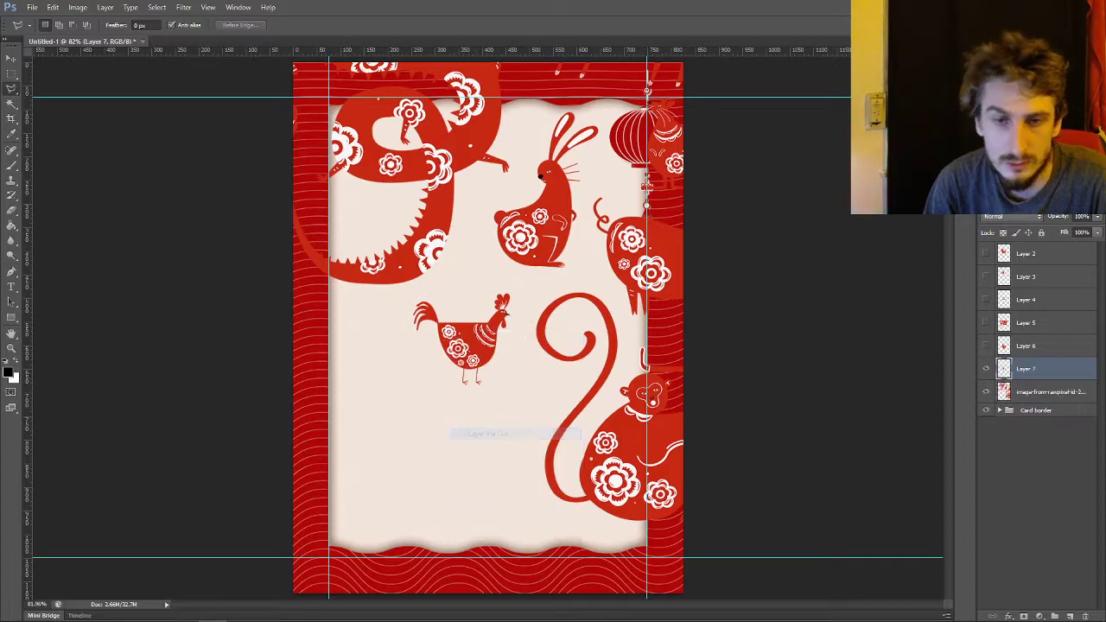
click(986, 369)
Bring the monkey fully into the panel, lasso around it and its tail, cut it onto its own layer, and hide that layer
click(1050, 393)
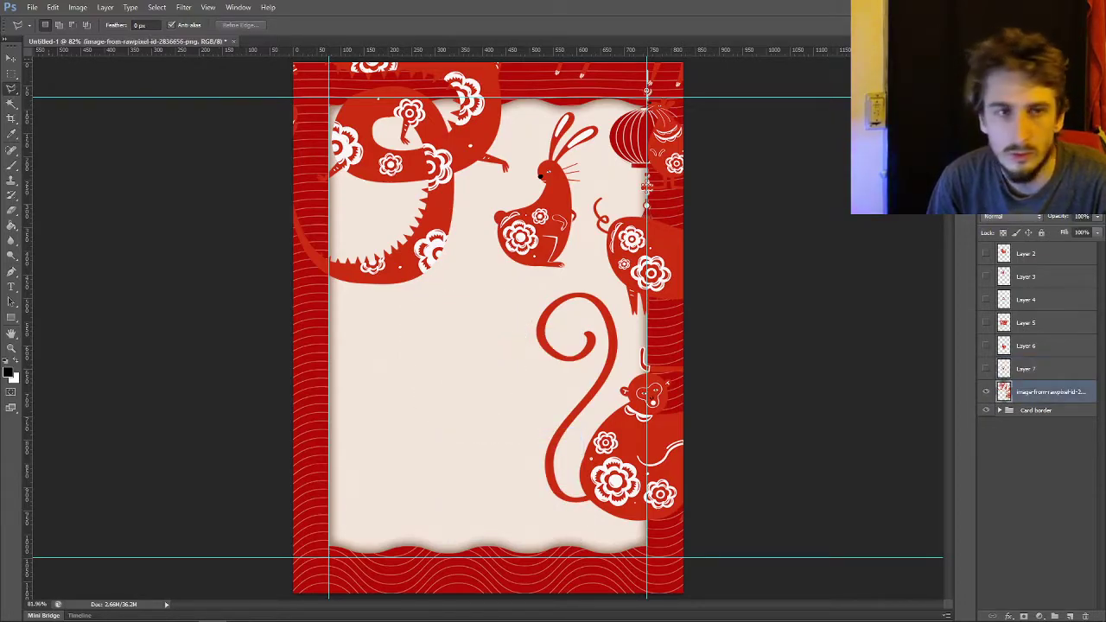
key(v)
drag(537, 239, 395, 212)
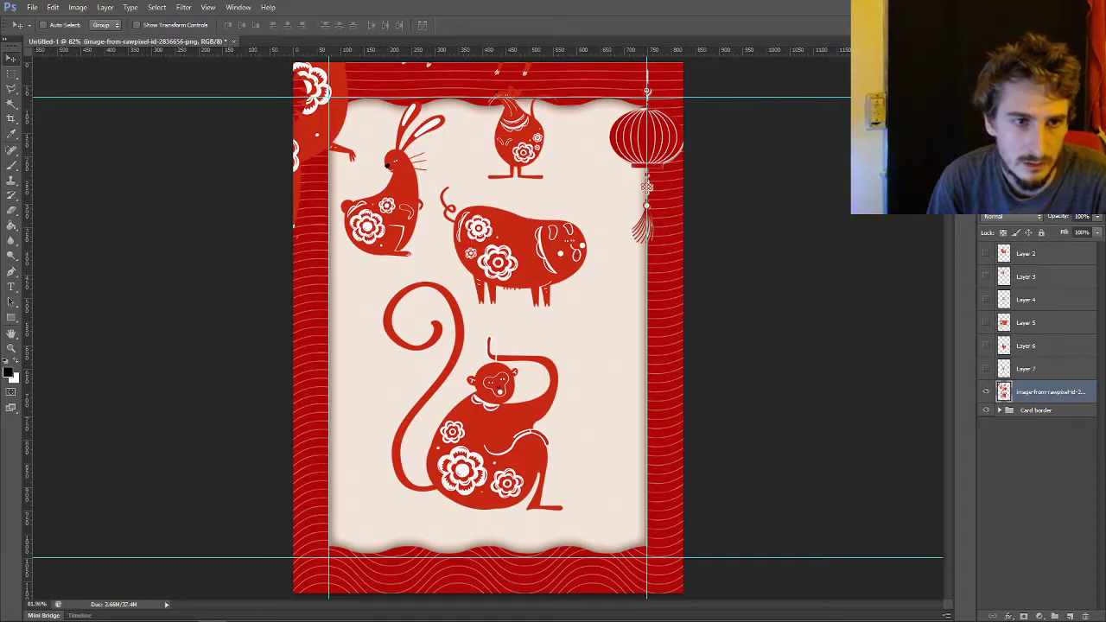
click(11, 88)
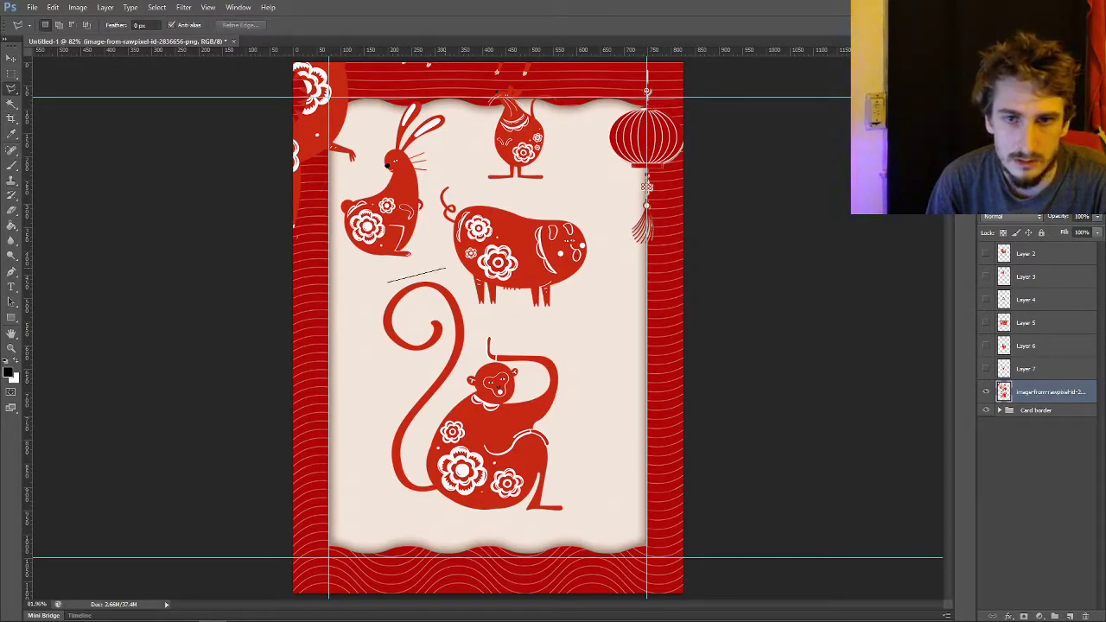
drag(571, 510, 579, 515)
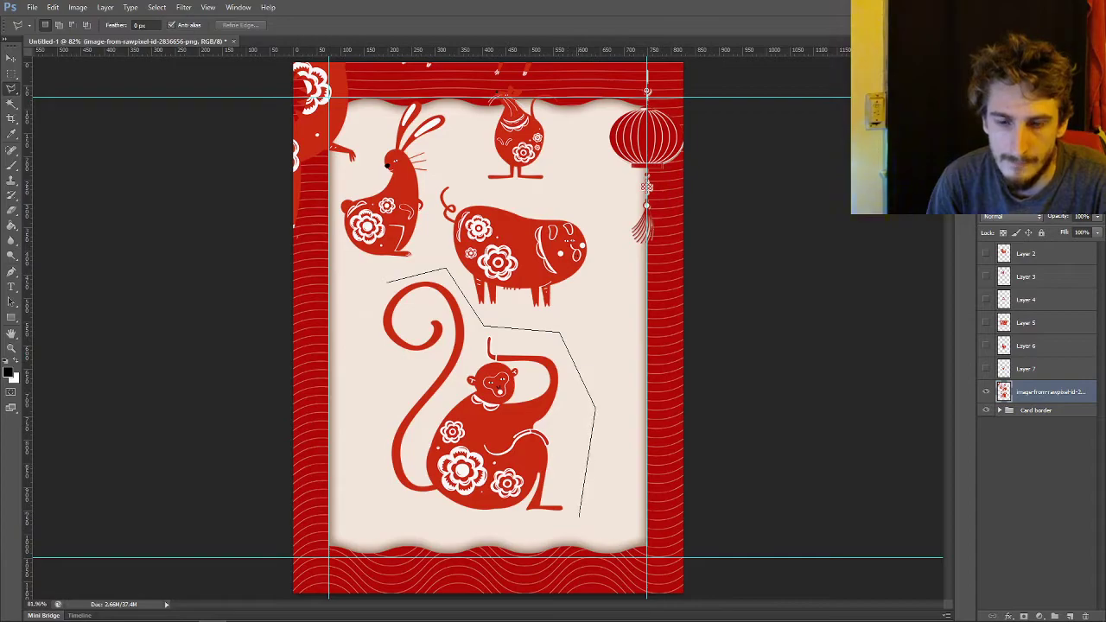
drag(432, 524, 328, 356)
right_click(432, 362)
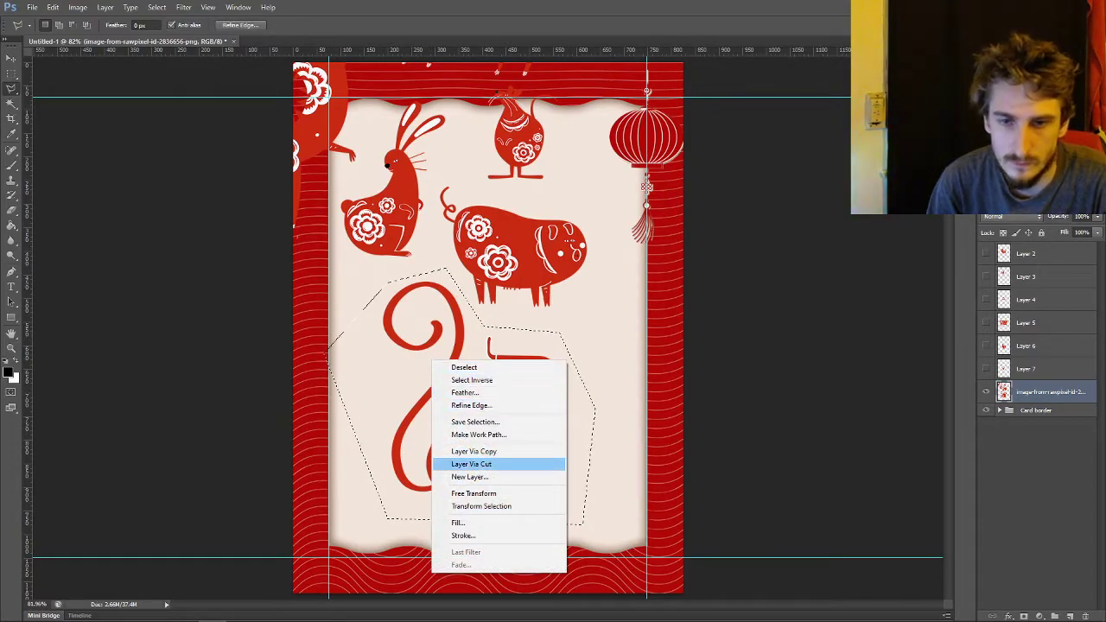
click(442, 465)
click(986, 393)
Shift the zodiac image down, lasso the pig, cut it onto its own layer, and hide that layer
click(1050, 415)
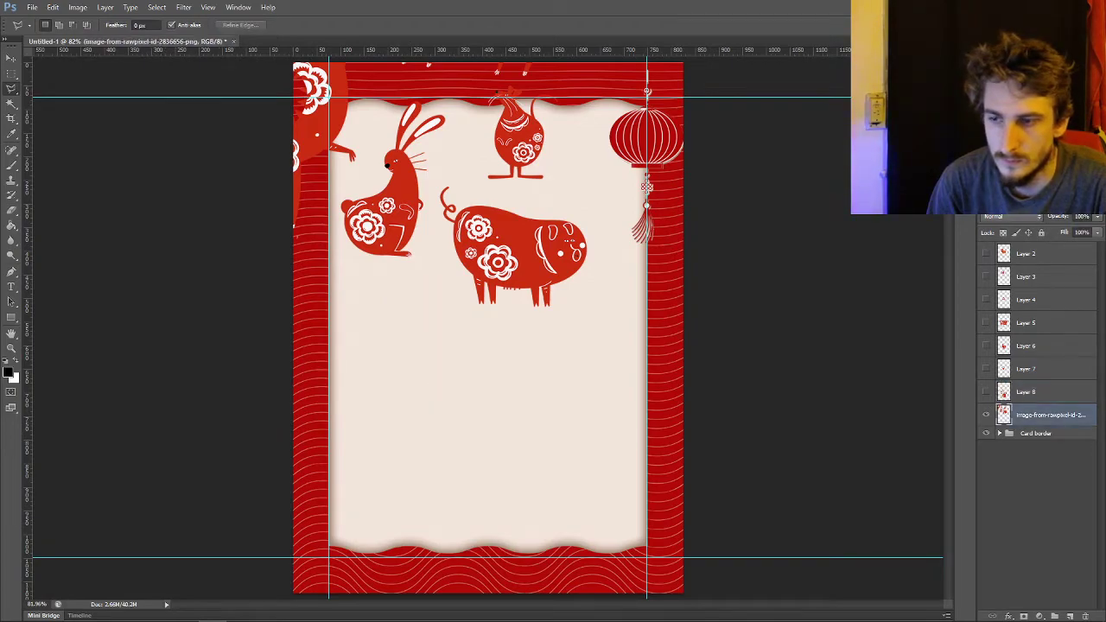
key(v)
drag(418, 173, 374, 270)
key(l)
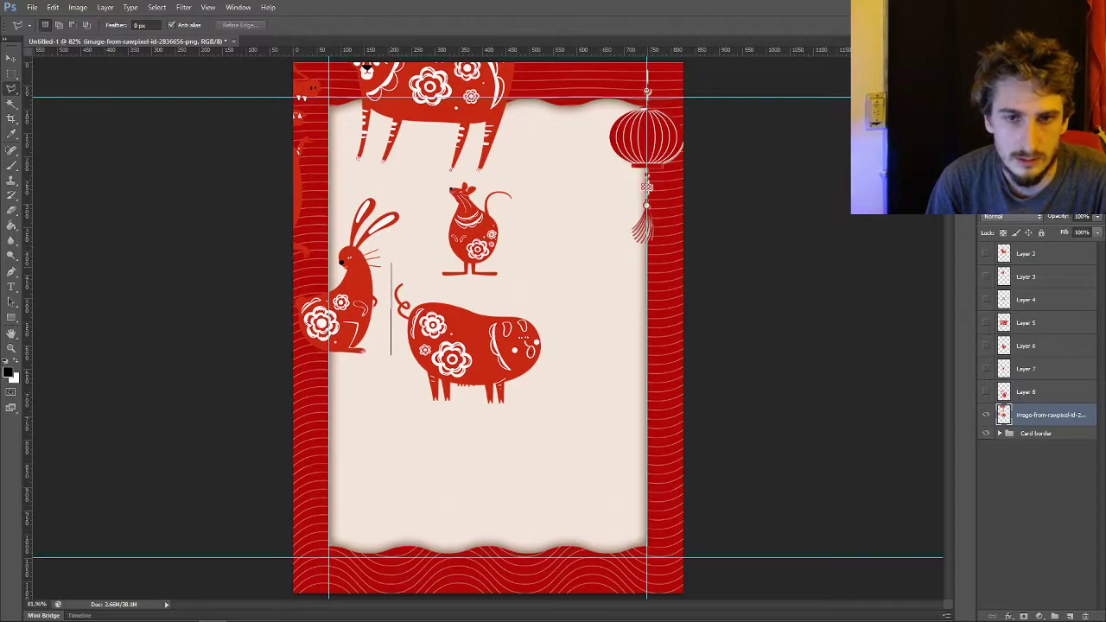
click(460, 445)
click(591, 424)
click(467, 288)
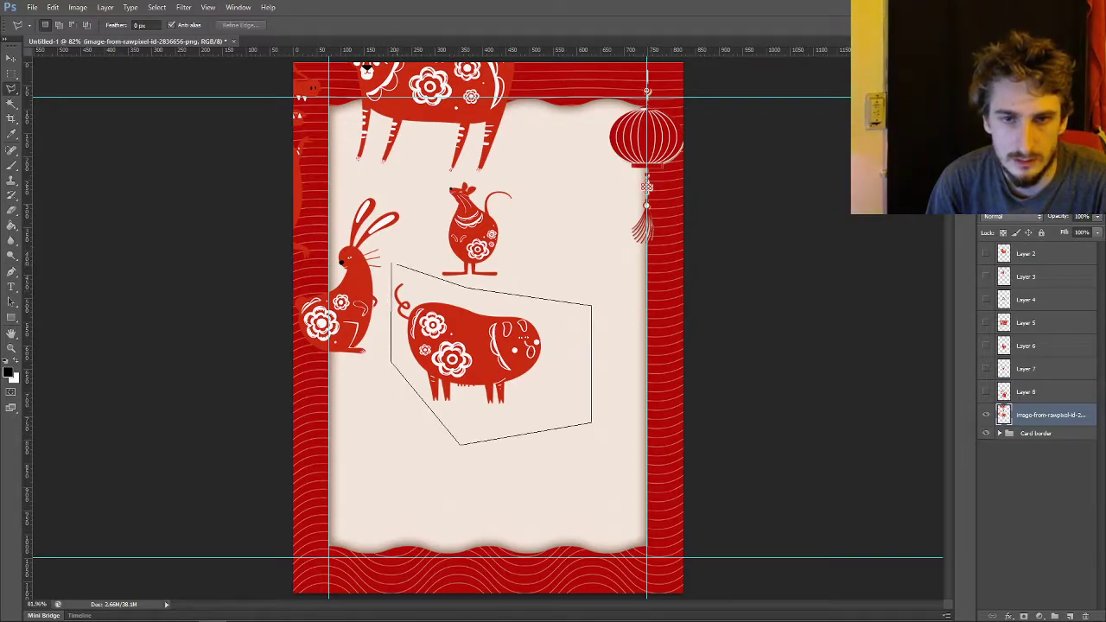
click(395, 265)
right_click(434, 305)
click(501, 415)
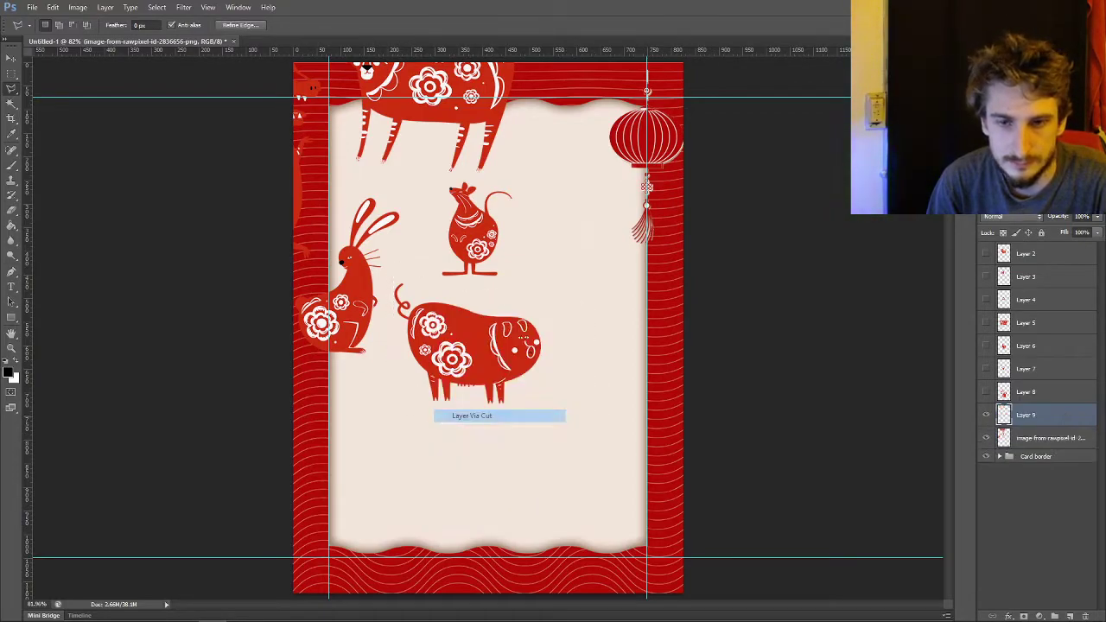
click(986, 415)
Move the zodiac image further down, outline the rat with the Polygonal Lasso, and cut it onto its own layer
click(1051, 438)
click(11, 59)
drag(346, 195, 372, 307)
key(l)
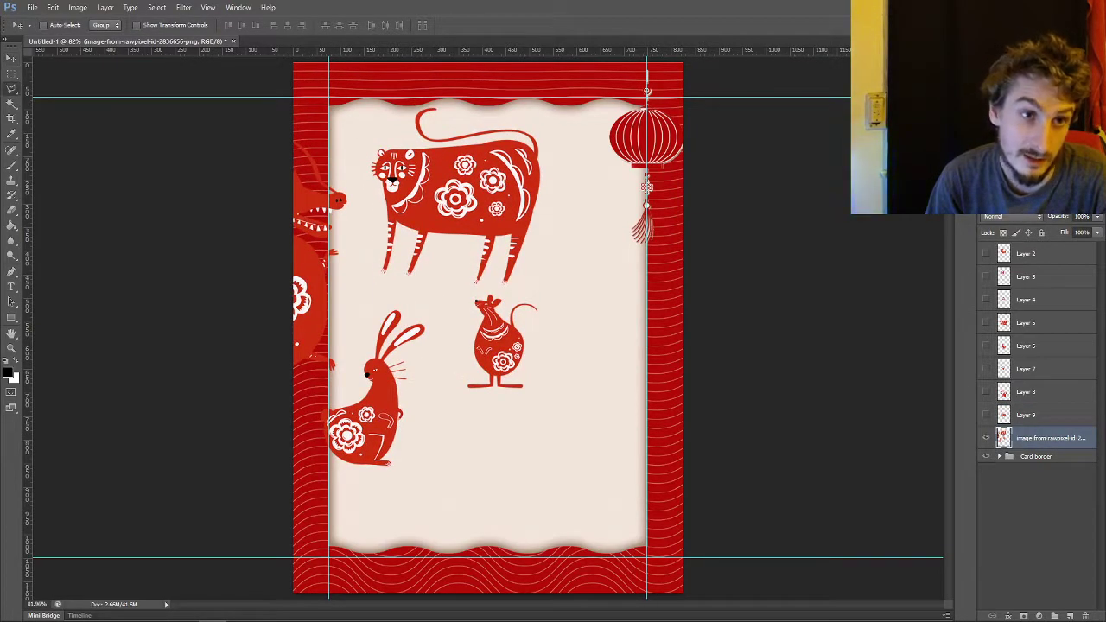
click(457, 288)
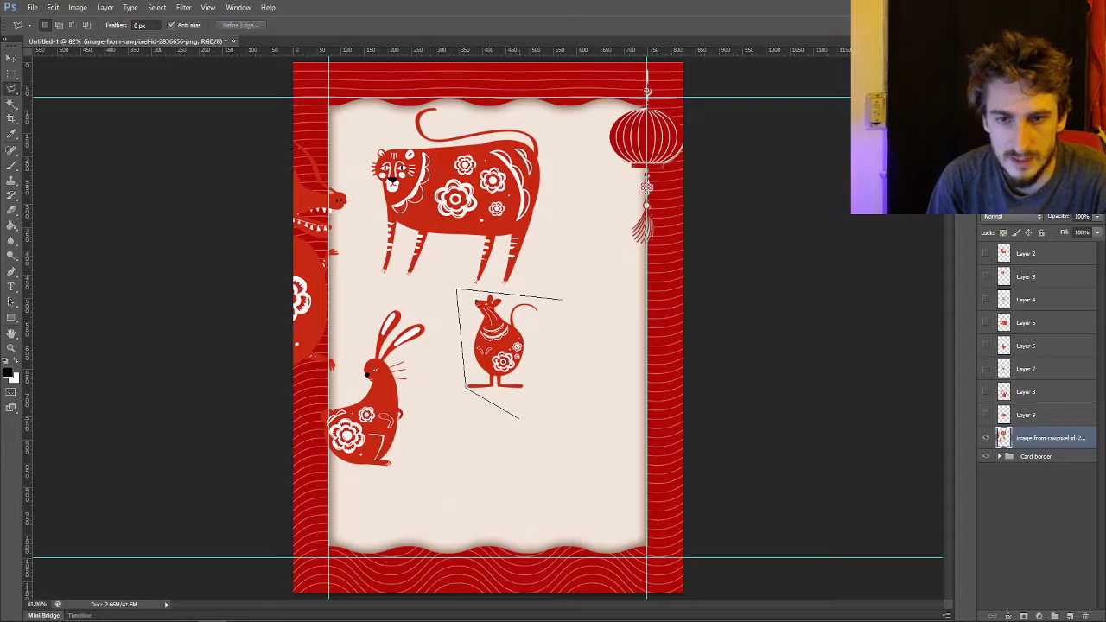
right_click(501, 342)
click(536, 447)
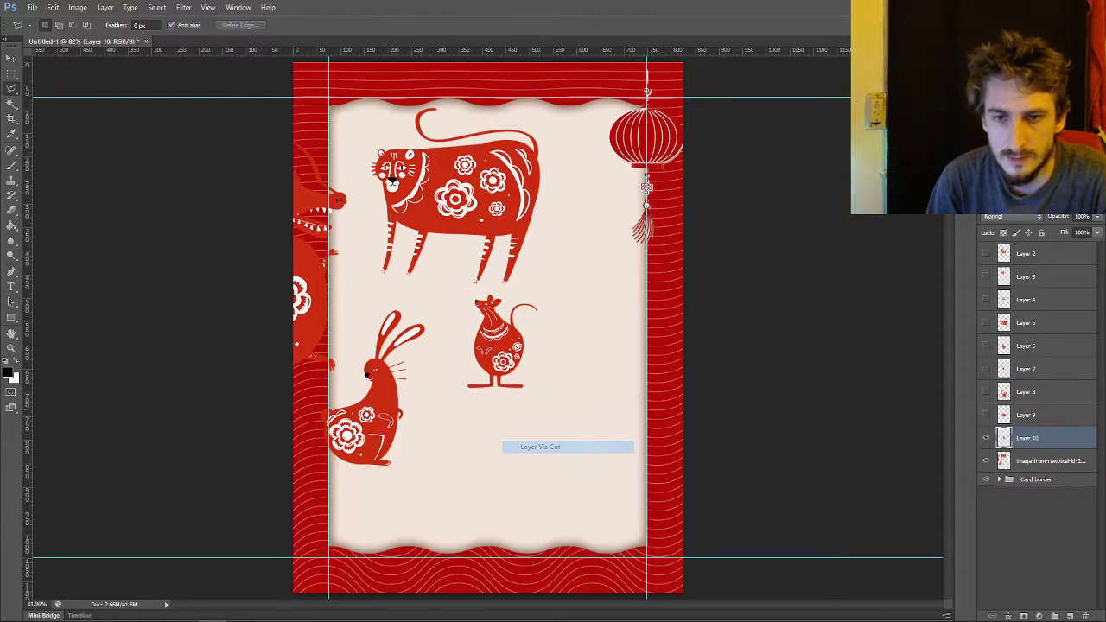
Bring the whole tiger into the beige panel, lasso it, cut it onto its own layer, and hide that layer
click(1043, 461)
key(v)
drag(420, 225, 458, 345)
click(12, 88)
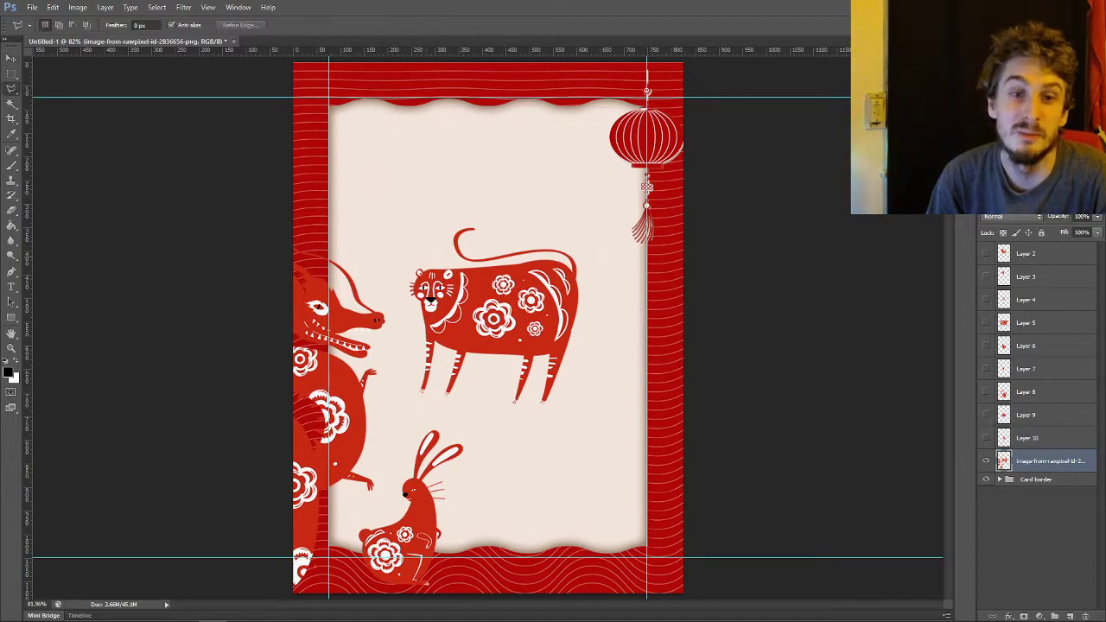
drag(397, 316, 403, 394)
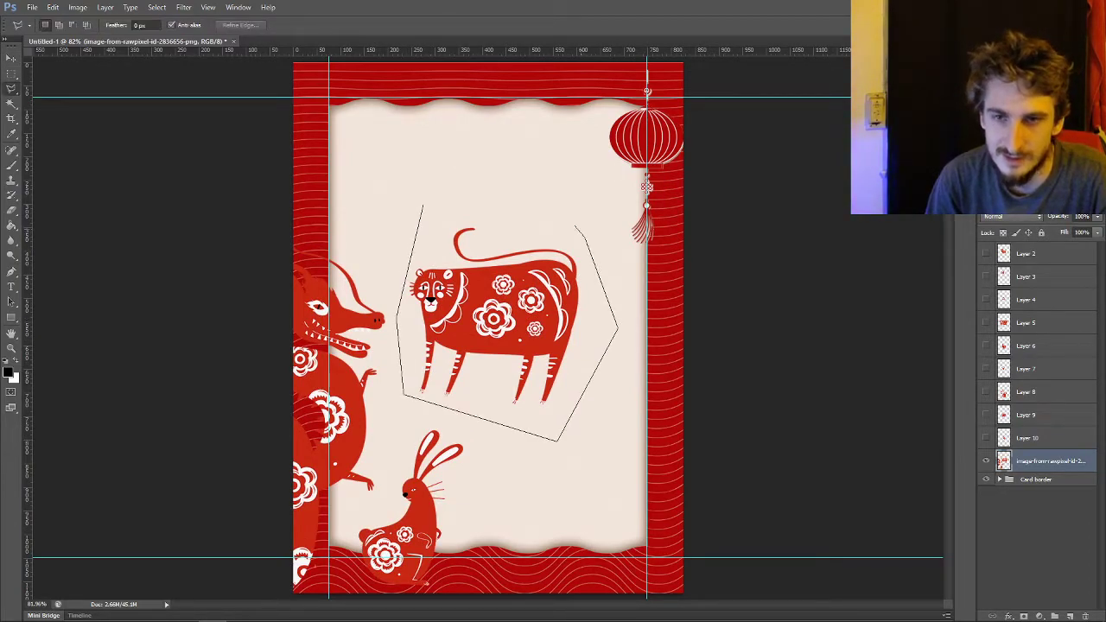
drag(429, 211, 438, 165)
right_click(432, 258)
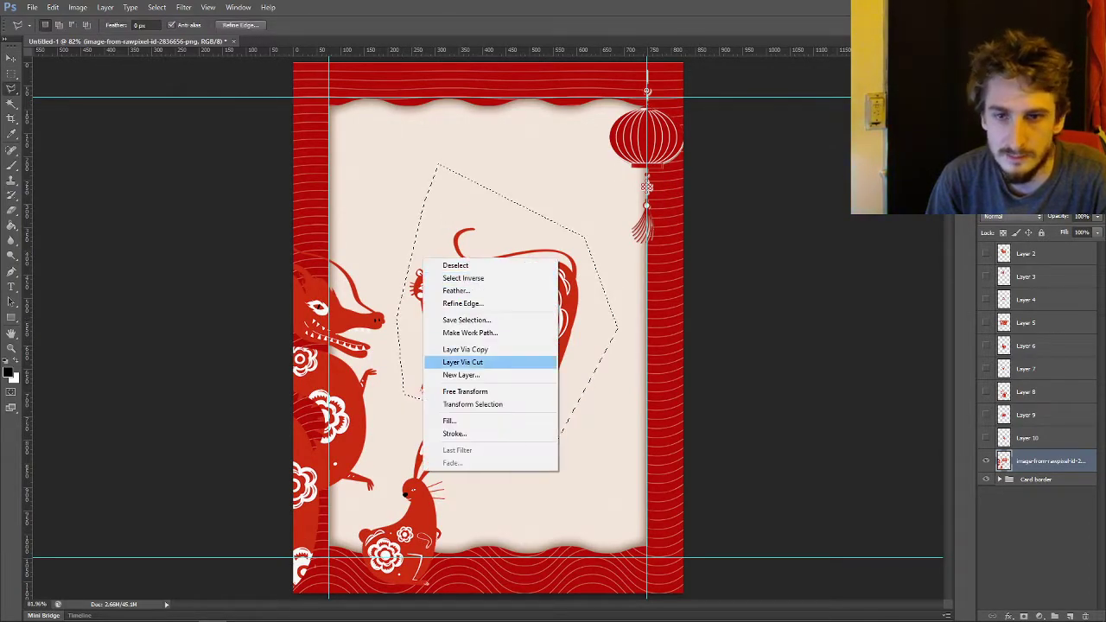
click(484, 362)
click(987, 461)
Move the zodiac image until the rabbit is inside the panel, lasso the rabbit, and cut it onto its own layer
click(1049, 484)
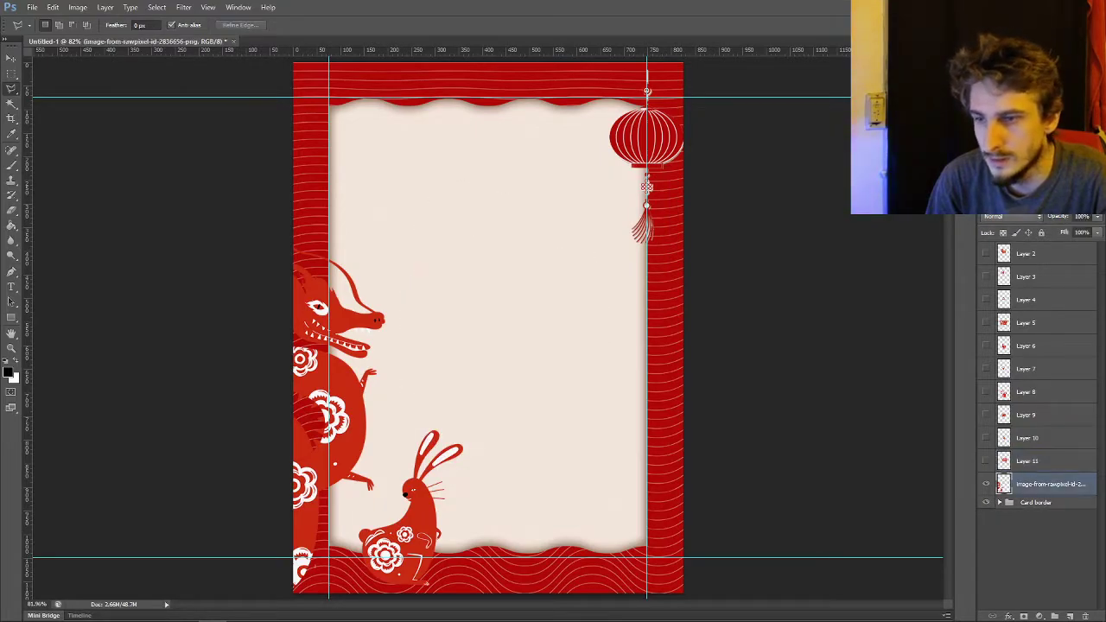
key(v)
drag(427, 300, 557, 178)
key(l)
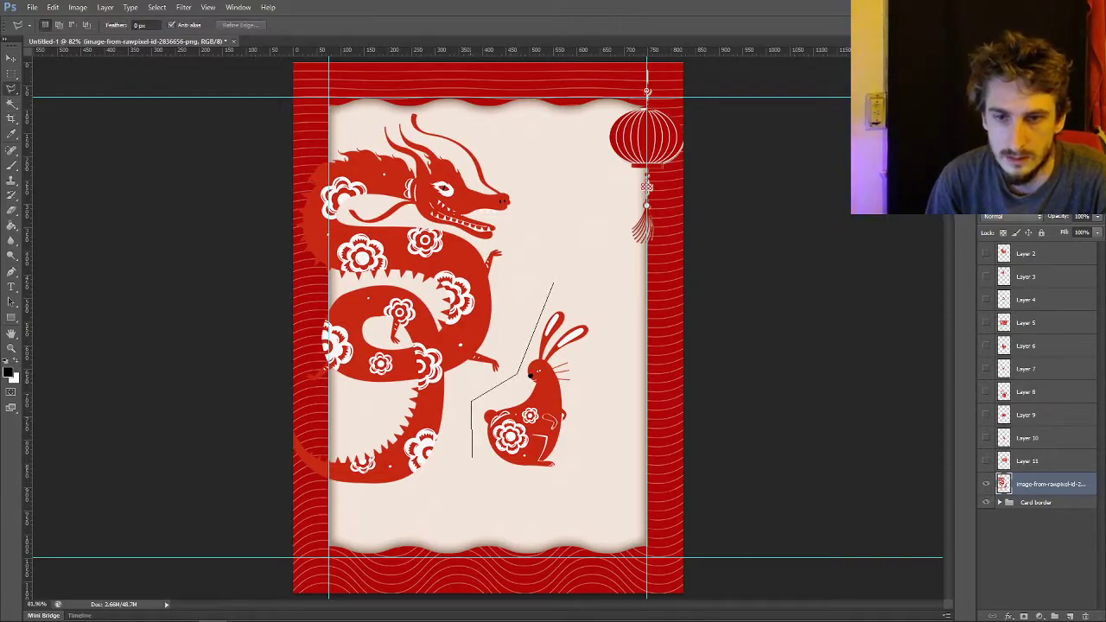
click(554, 283)
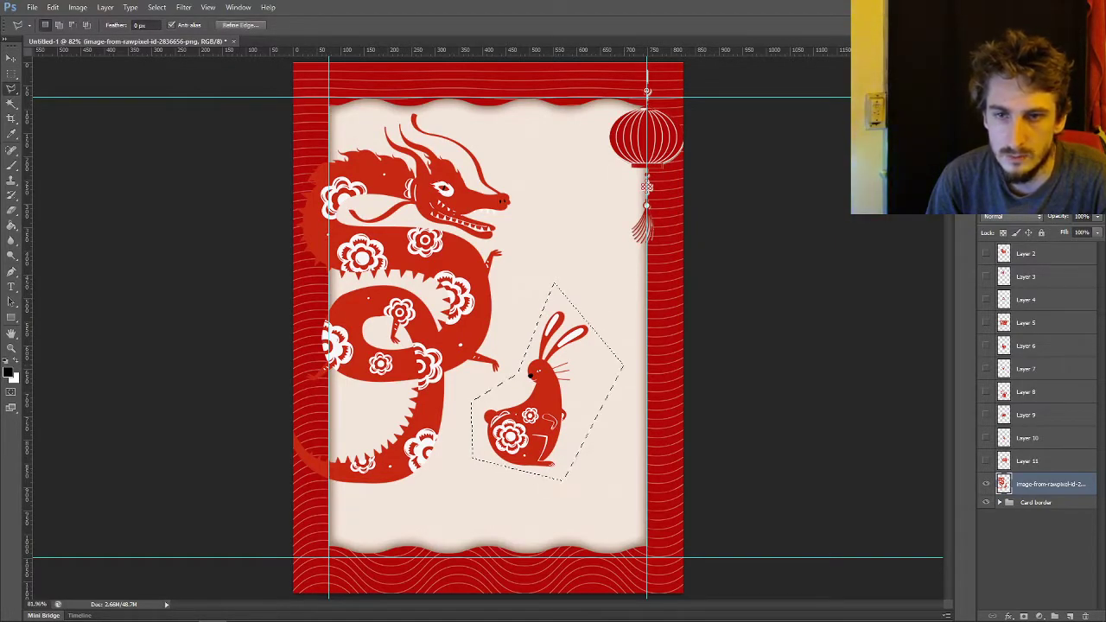
right_click(574, 339)
click(605, 443)
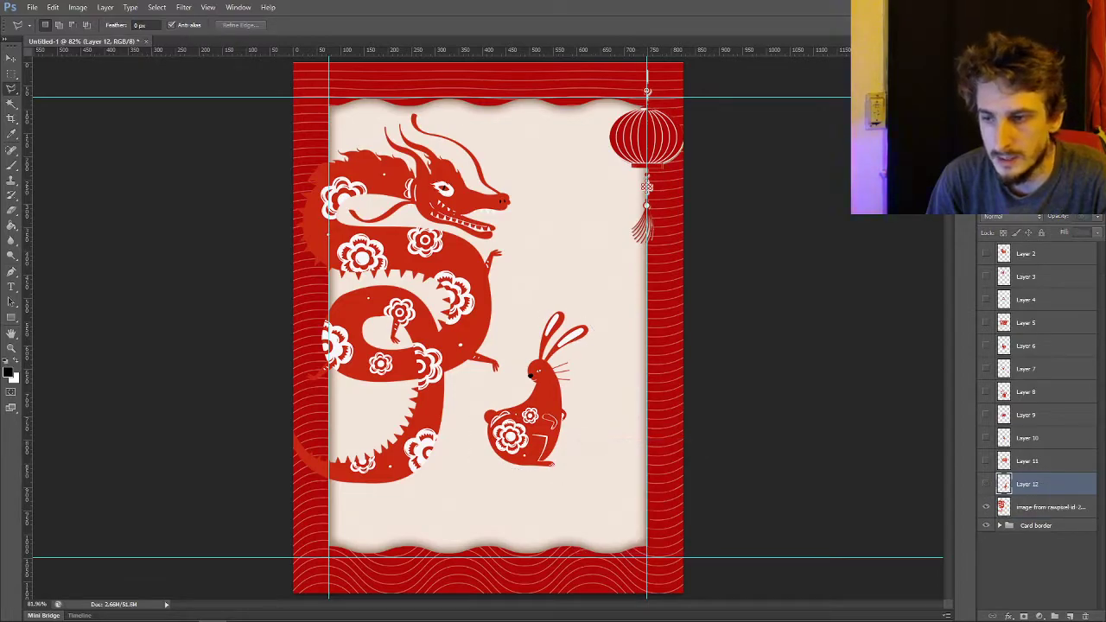
Reposition the remaining zodiac image to expose the stray leg fragments beside the dragon, lasso them, and delete them
click(1050, 507)
key(v)
mouse_move(517, 239)
mouse_down()
mouse_move(494, 242)
mouse_move(443, 149)
mouse_move(439, 111)
mouse_up()
mouse_move(663, 440)
mouse_down()
mouse_move(622, 422)
mouse_move(779, 189)
mouse_up()
mouse_move(778, 148)
mouse_down()
mouse_move(164, 52)
mouse_move(399, 205)
mouse_move(587, 158)
mouse_move(387, 192)
mouse_move(436, 176)
mouse_up()
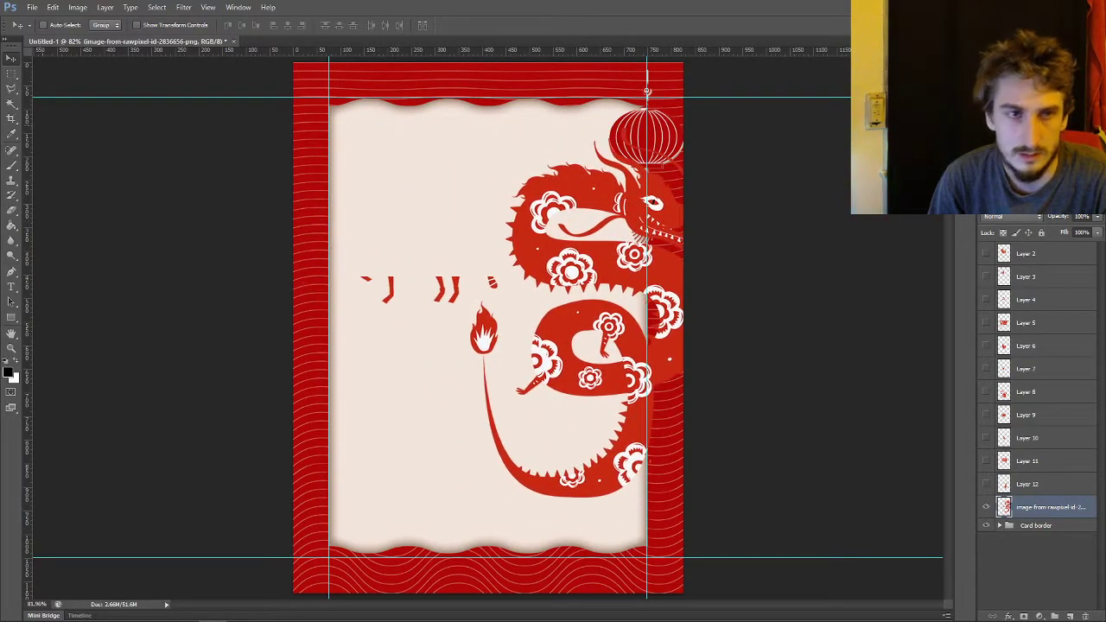
key(l)
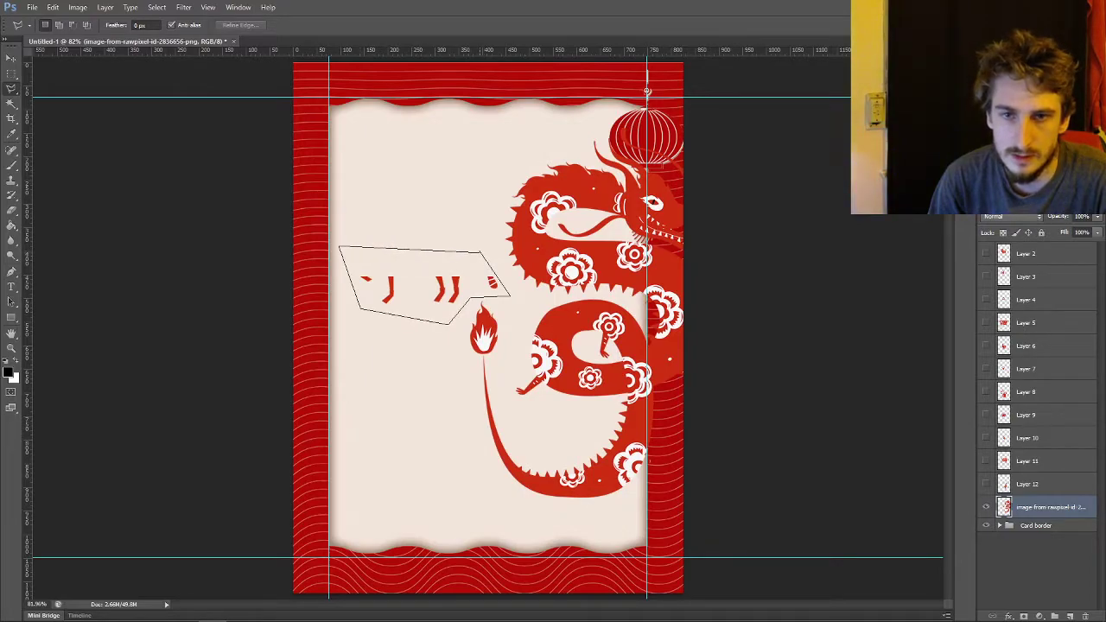
double_click(471, 297)
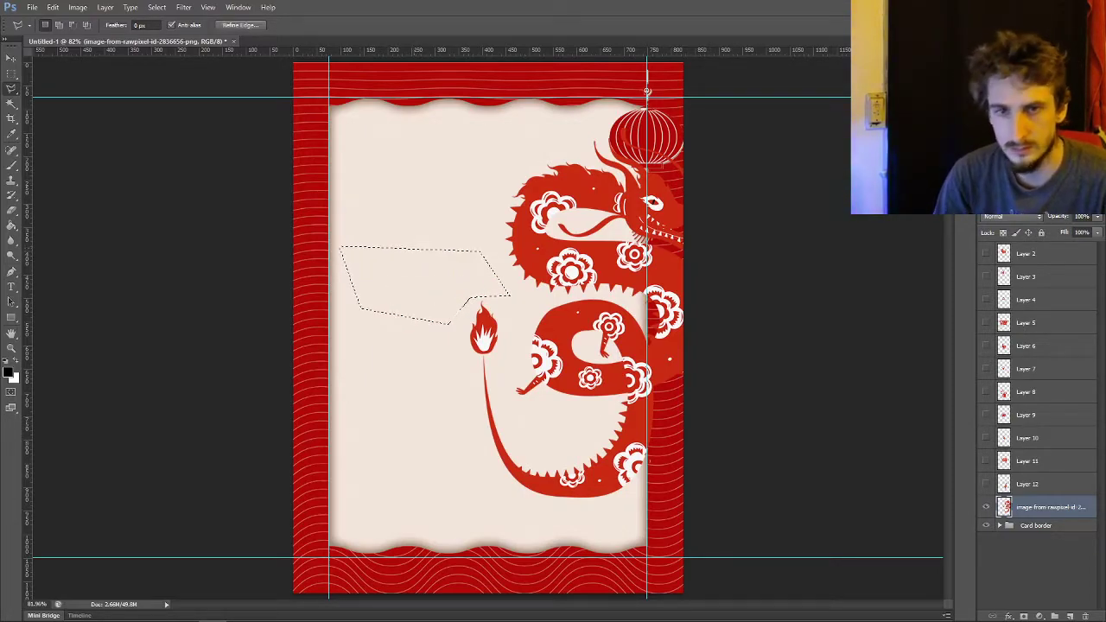
key(m)
Place the dragon in the upper part of the beige panel and add a horizontal guide across its lower tail
key(v)
drag(555, 192, 439, 199)
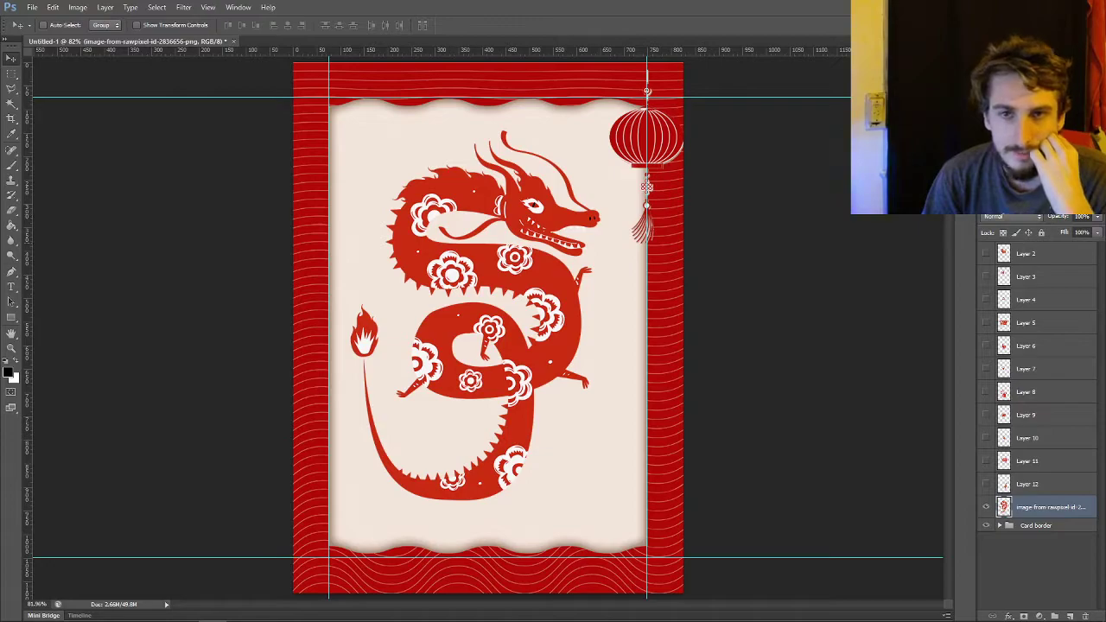
drag(445, 241, 454, 223)
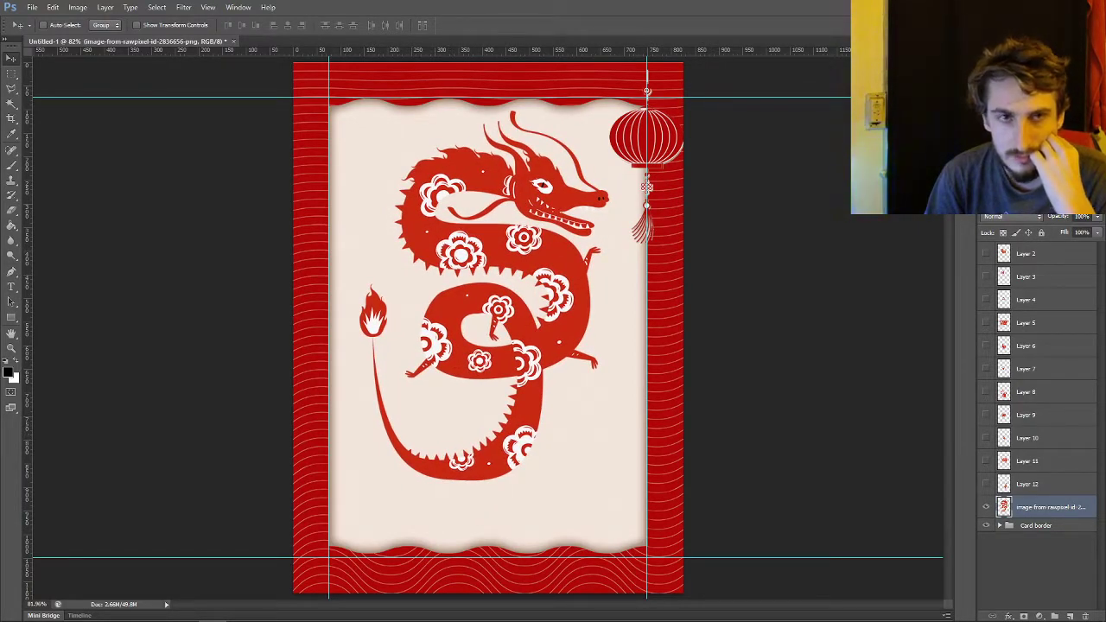
drag(454, 50, 457, 424)
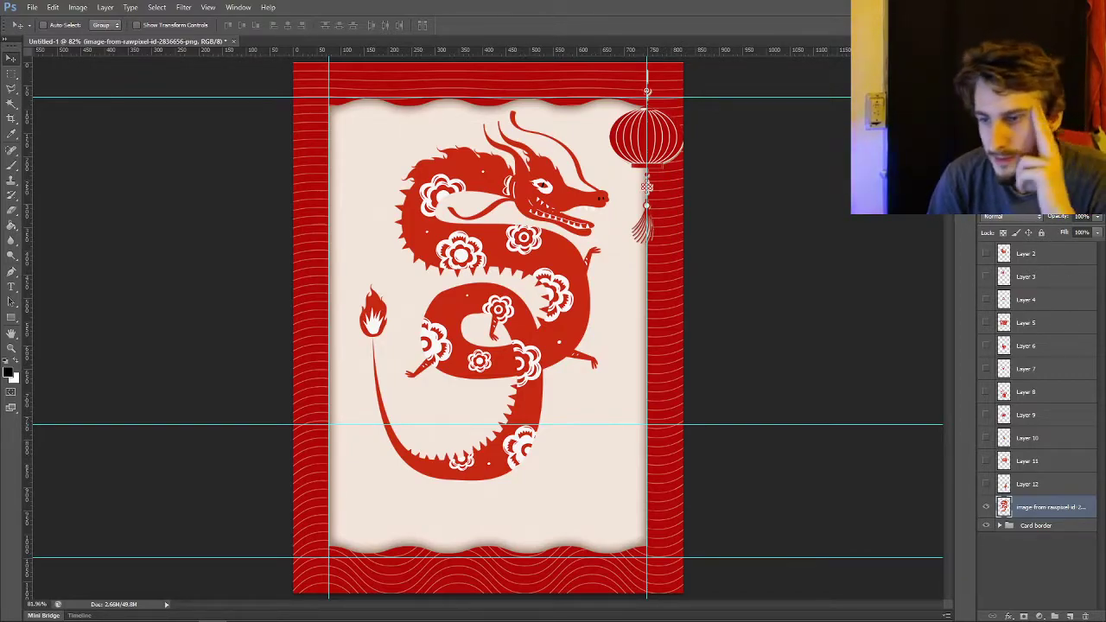
Hide the dragon, enlarge the rabbit on Layer 12 with Free Transform, place it above the new guide, and hide its layer
click(986, 507)
click(987, 485)
click(1028, 484)
drag(543, 353, 527, 232)
key(m)
right_click(560, 280)
click(601, 380)
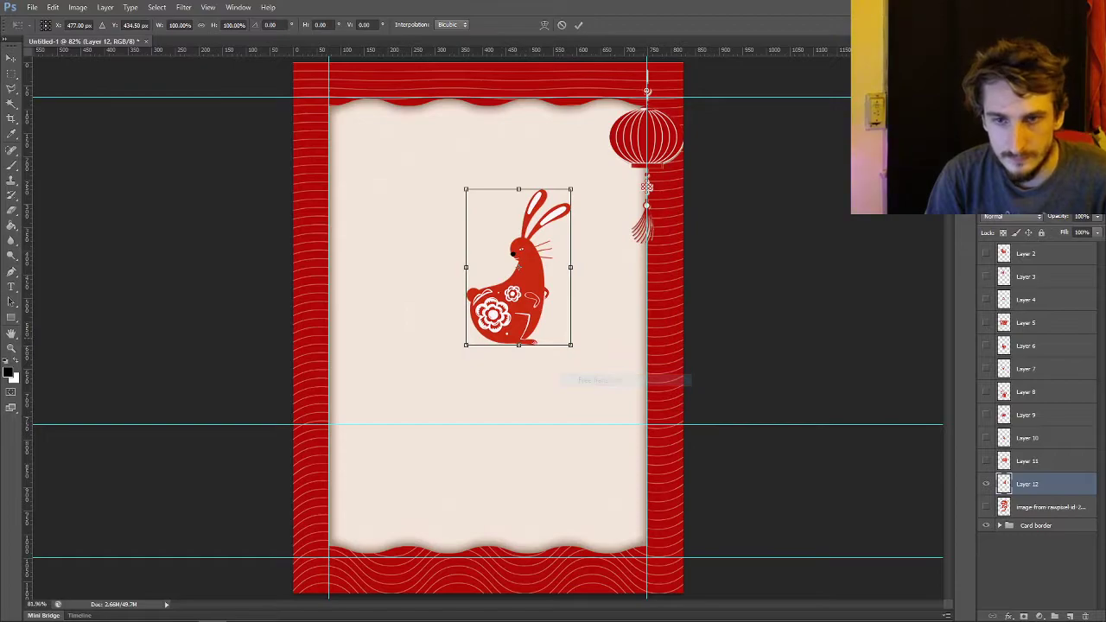
drag(467, 344, 434, 394)
drag(510, 333, 504, 319)
key(Return)
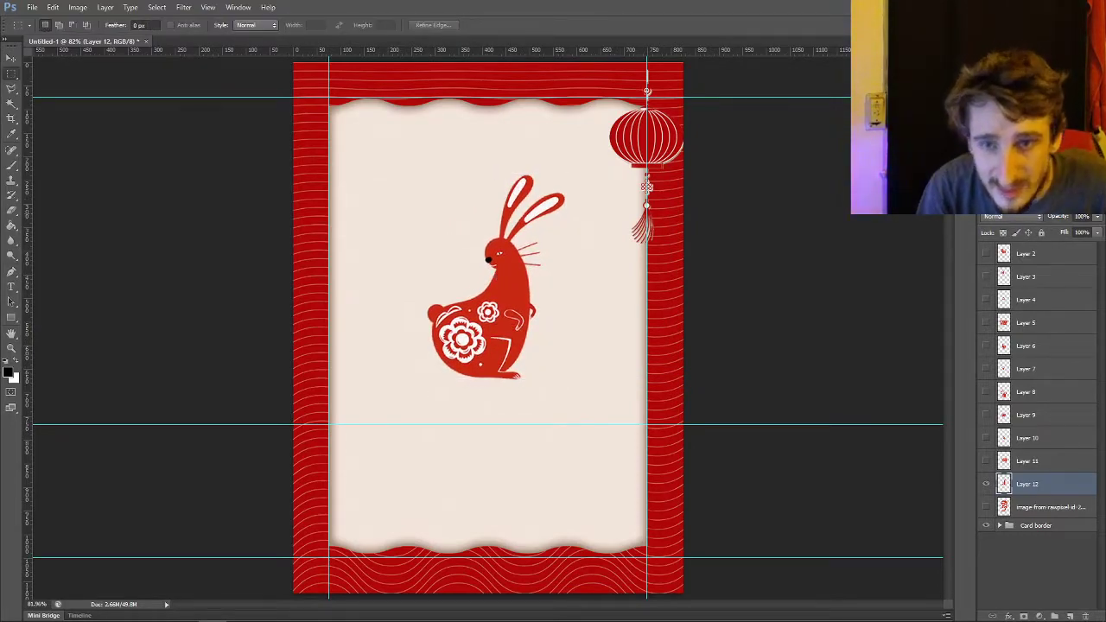
click(986, 484)
Show the tiger on Layer 11, enlarge it with Free Transform, place it above the lower guide, and hide its layer
click(986, 461)
click(1029, 462)
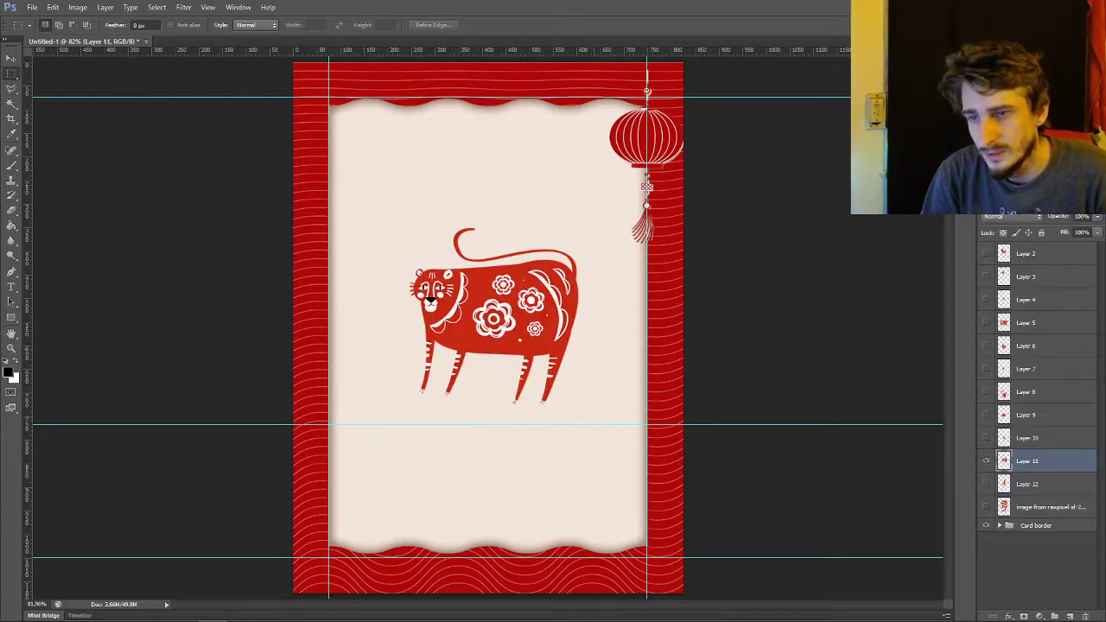
right_click(412, 287)
click(510, 381)
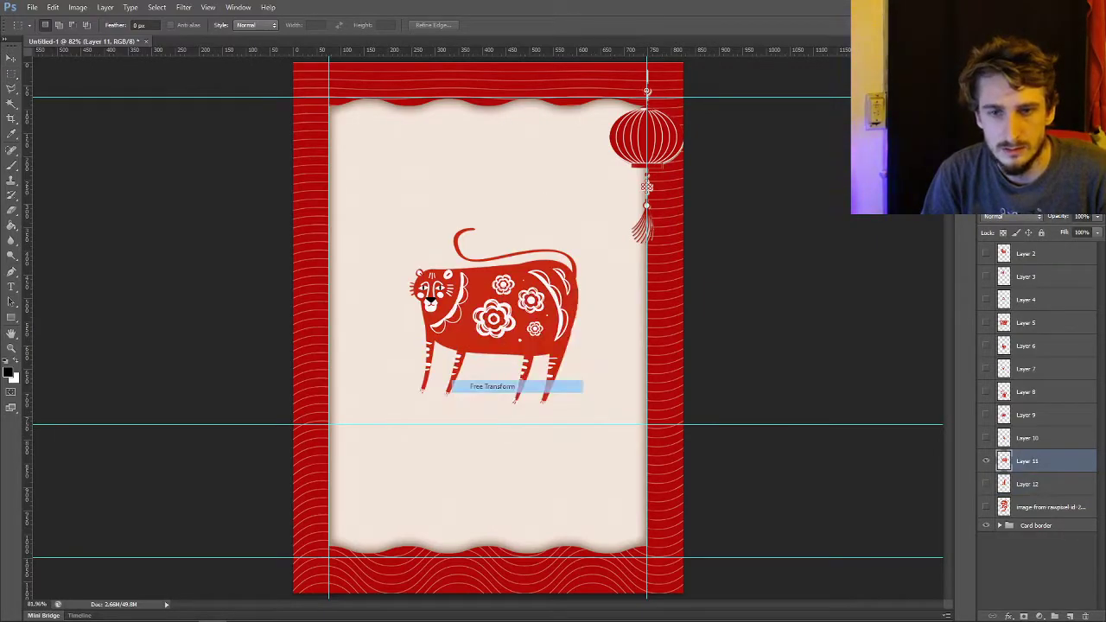
drag(407, 230, 363, 179)
drag(479, 276, 486, 243)
key(shift+Right)
key(shift+Right)
key(shift+Right)
key(Return)
key(m)
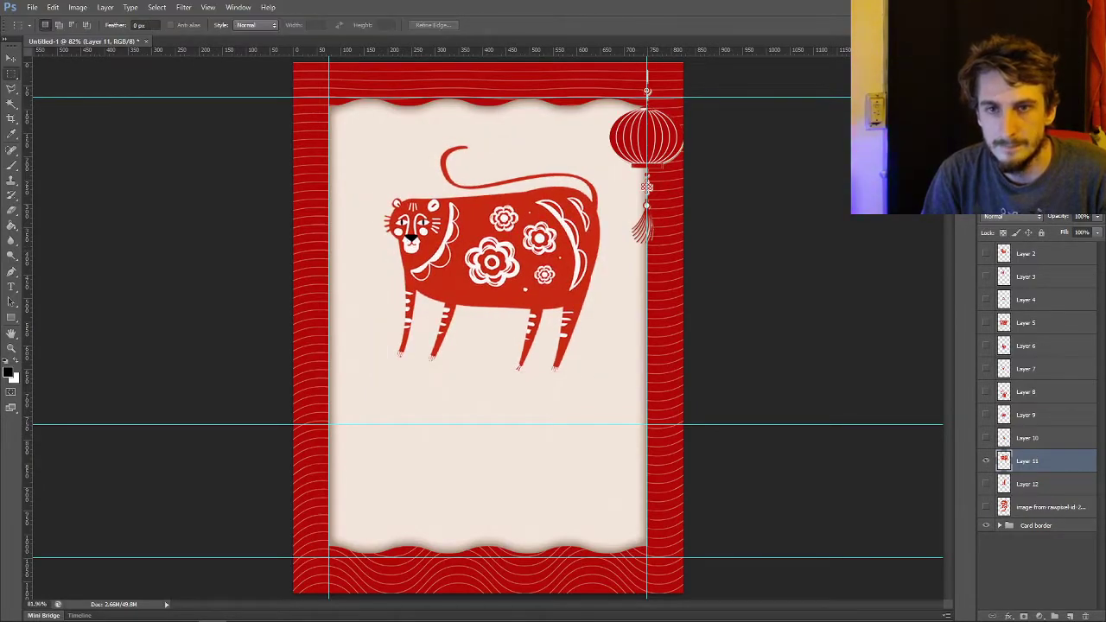
click(986, 461)
Show the rat on Layer 10, enlarge it to about 161%, center it above the lower guide, and hide its layer
click(1027, 438)
click(986, 438)
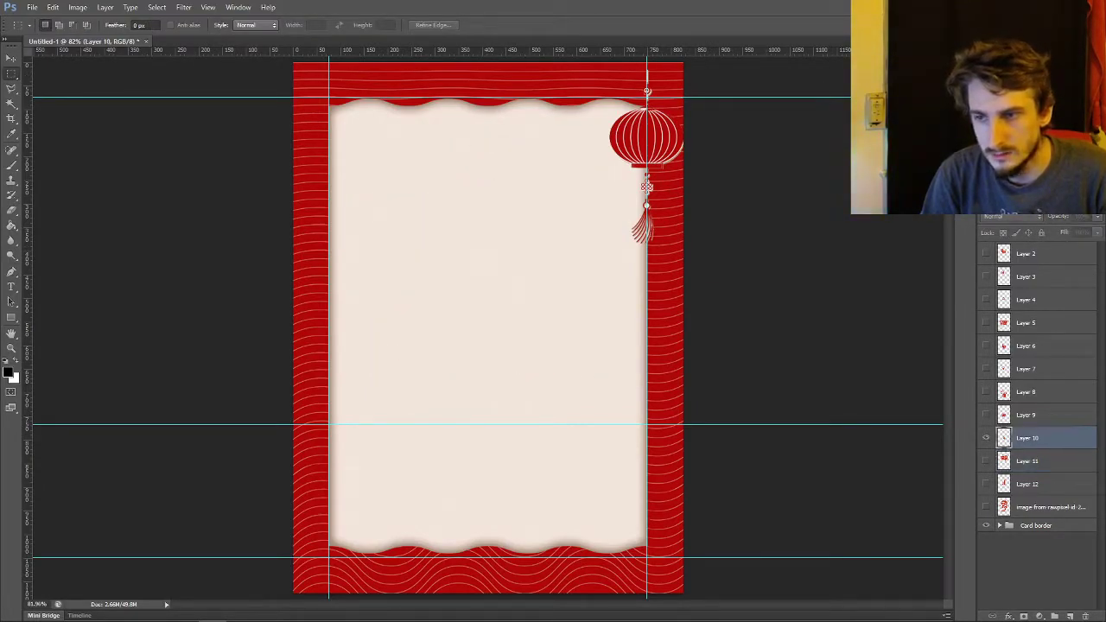
drag(477, 312, 544, 395)
right_click(506, 358)
click(553, 493)
drag(450, 284, 396, 216)
drag(435, 244, 471, 205)
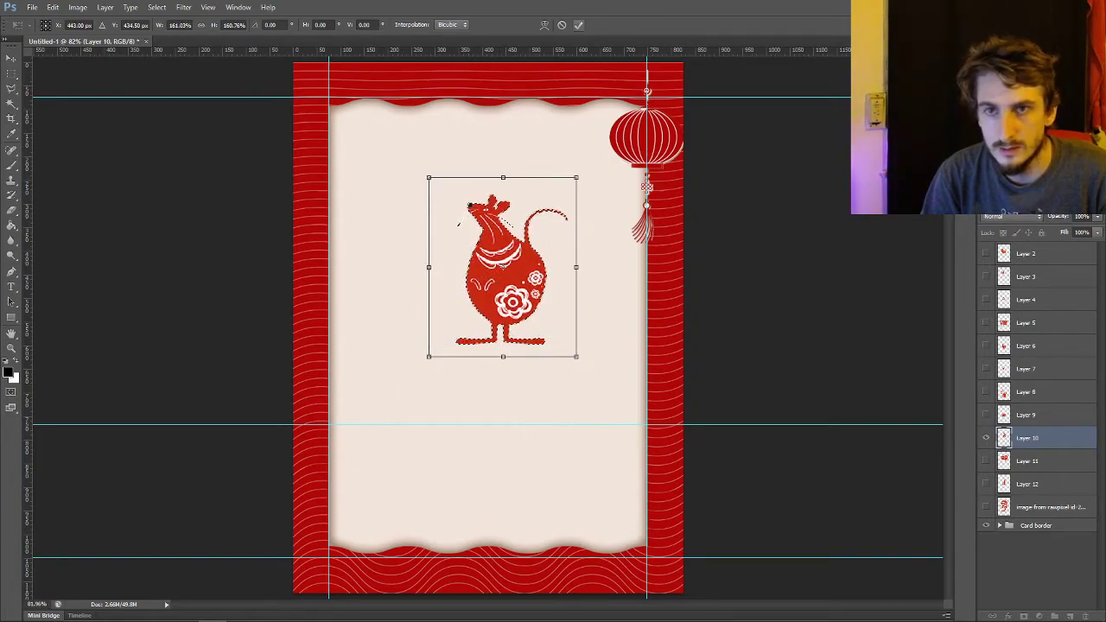
key(Return)
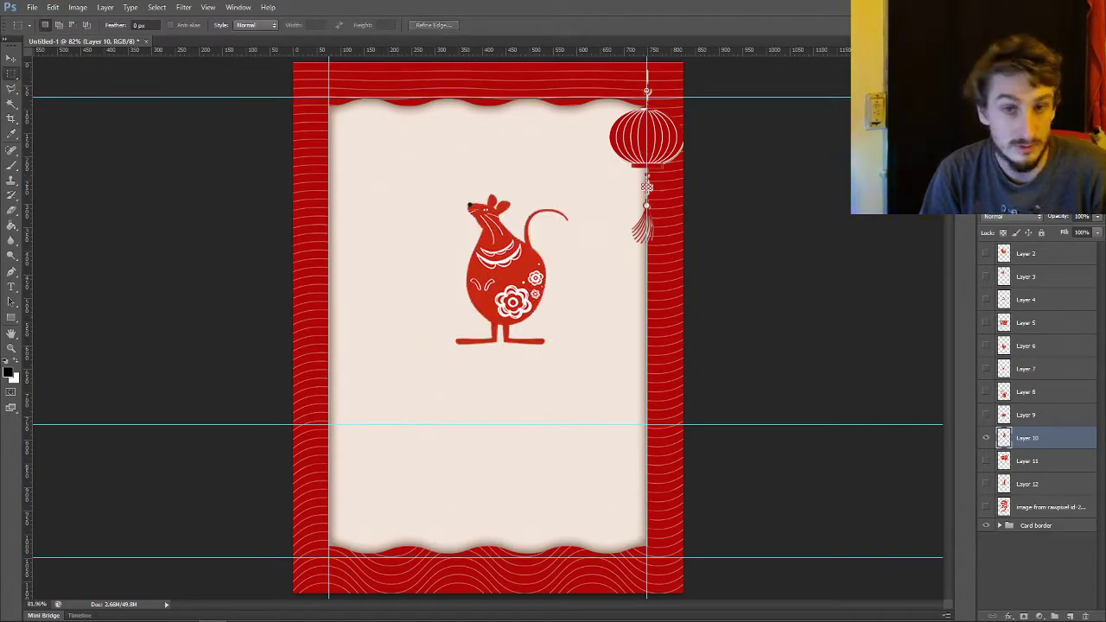
click(986, 438)
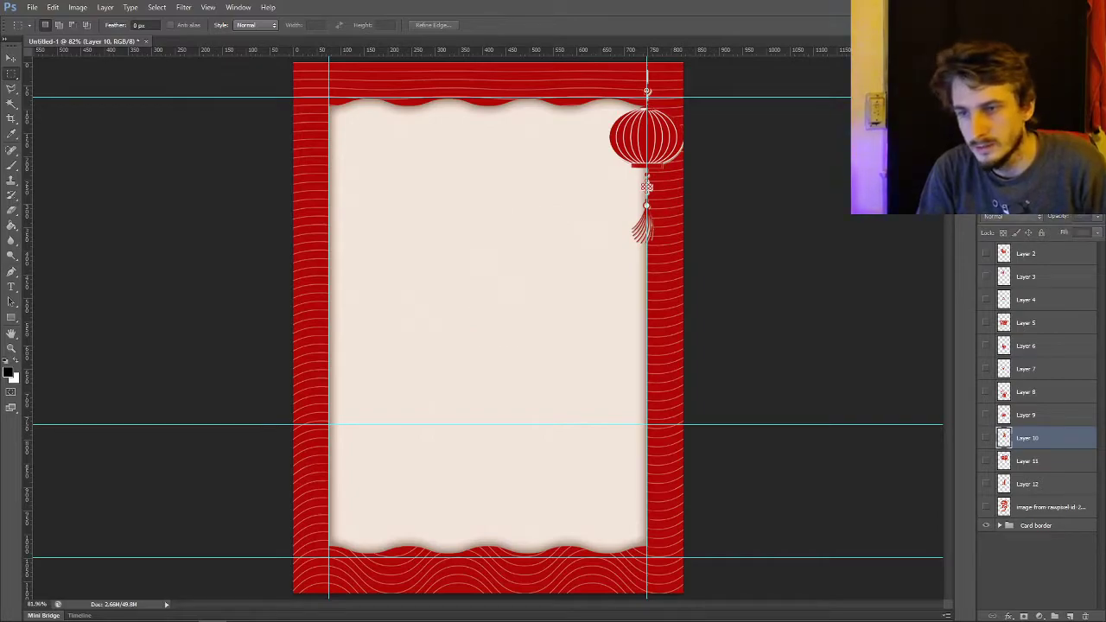
Show the pig on Layer 9, scale it to about 145%, move it above the lower guide, and hide its layer
click(986, 415)
click(1037, 415)
right_click(434, 322)
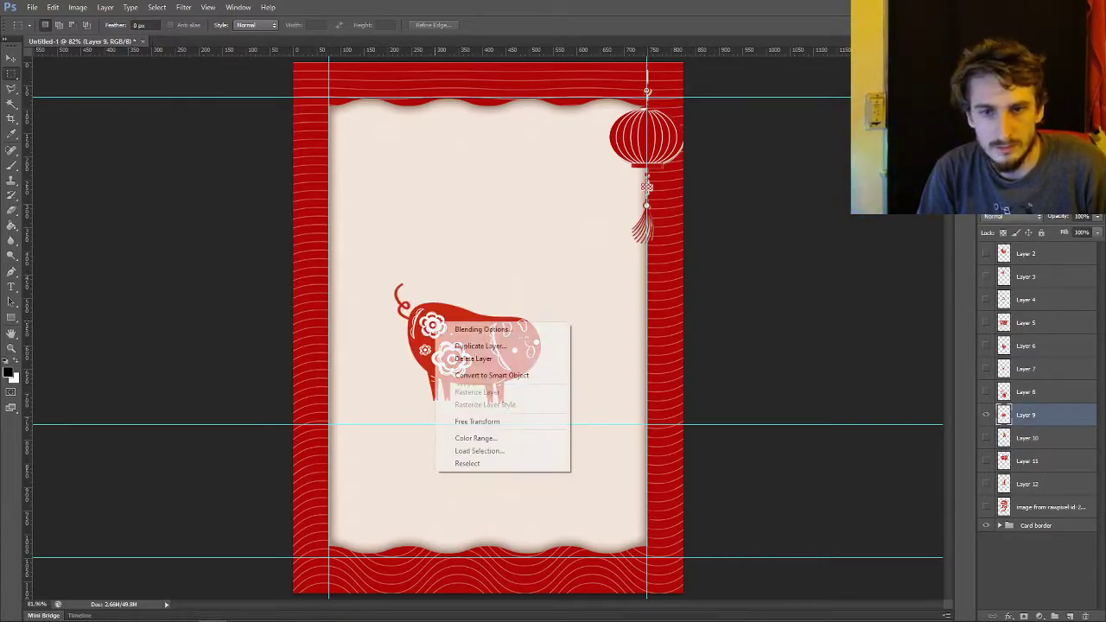
click(507, 421)
drag(543, 282, 607, 229)
drag(567, 321, 562, 261)
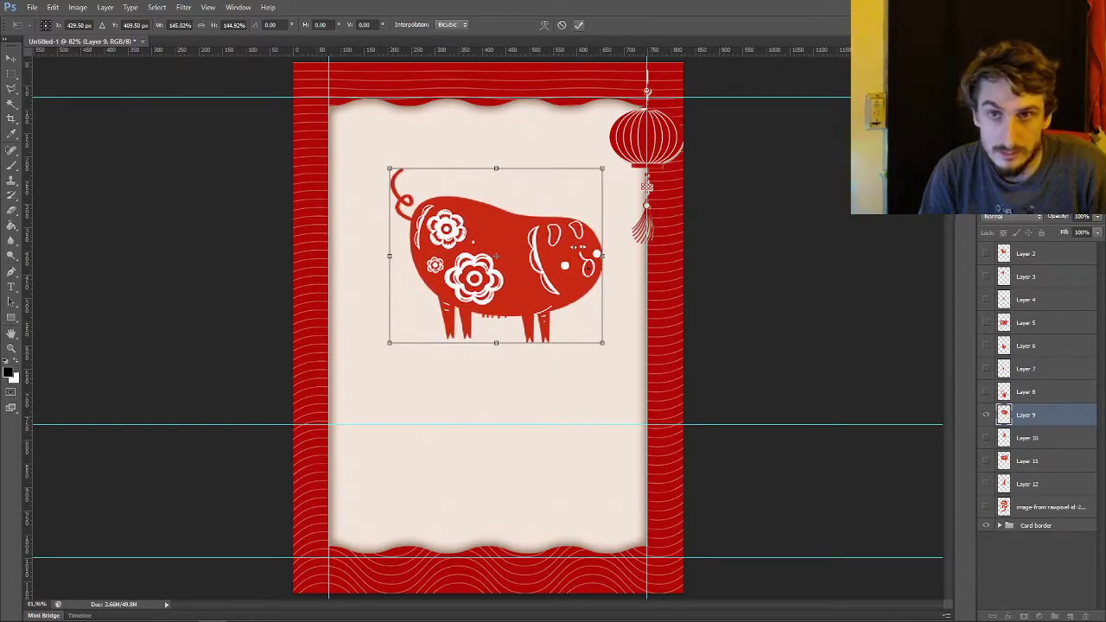
key(Return)
click(987, 415)
Show the monkey on Layer 8, scale it to about 115%, place it above the lower guide, and hide its layer
click(986, 391)
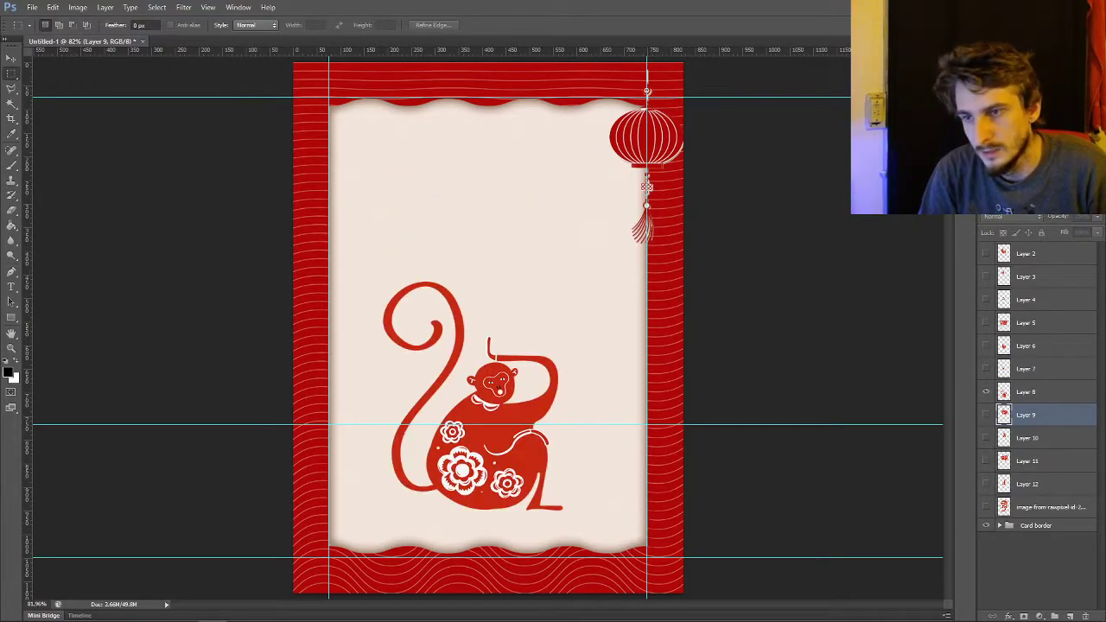
click(1029, 391)
right_click(468, 379)
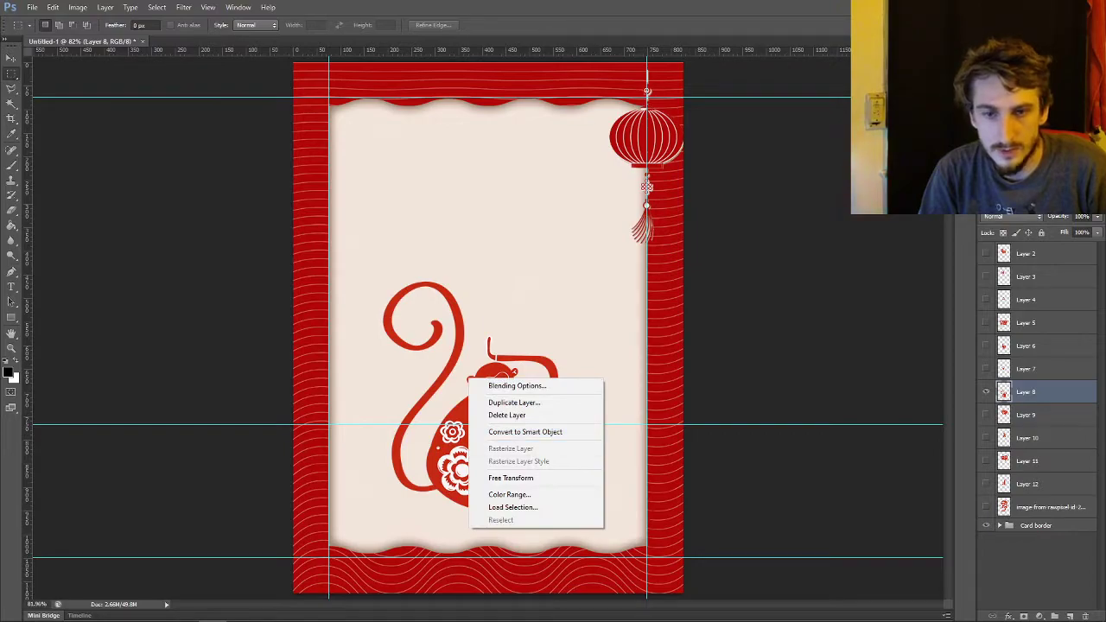
click(513, 478)
drag(563, 281, 615, 214)
drag(582, 334, 593, 212)
drag(601, 116, 577, 147)
drag(532, 219, 542, 206)
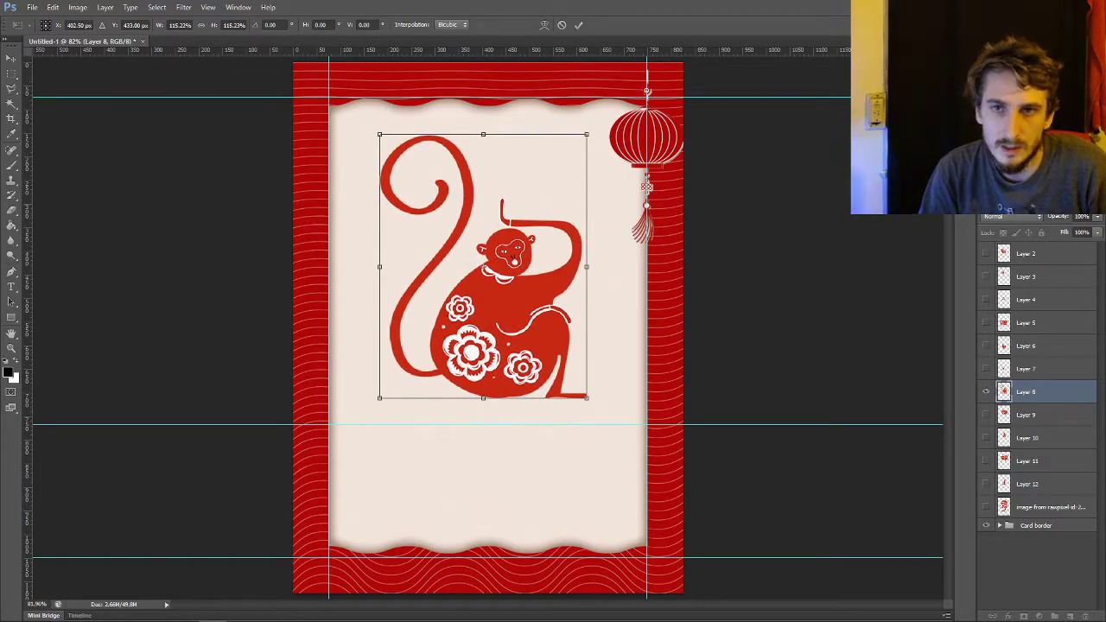
click(579, 25)
click(987, 392)
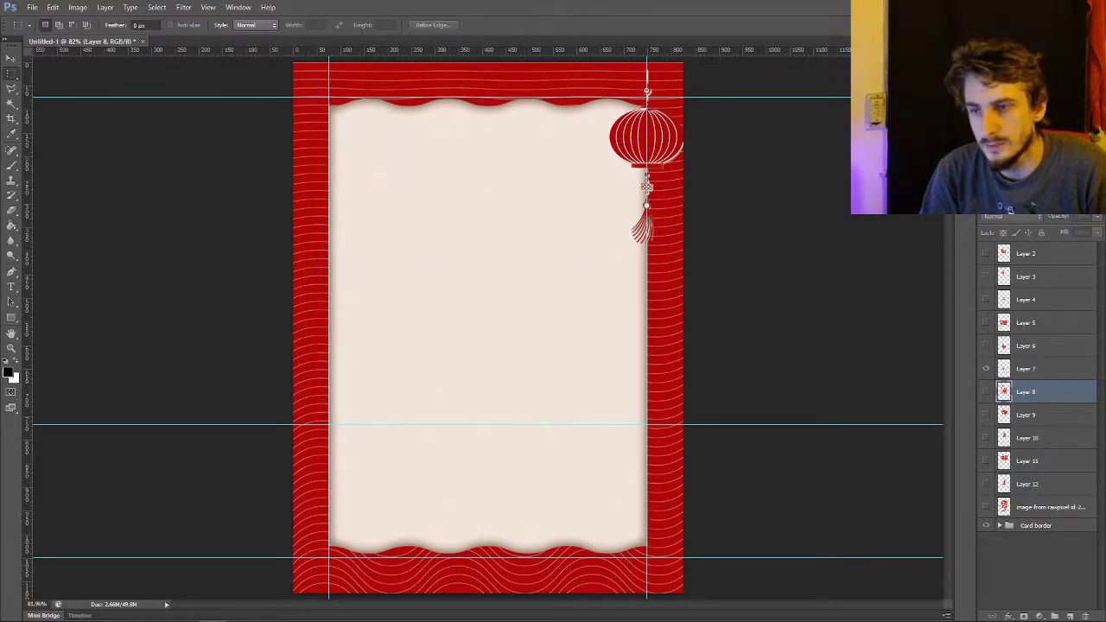
Show the rooster on Layer 7, duplicate it twice, and spread the copies over the upper panel
click(986, 369)
click(1027, 369)
right_click(517, 316)
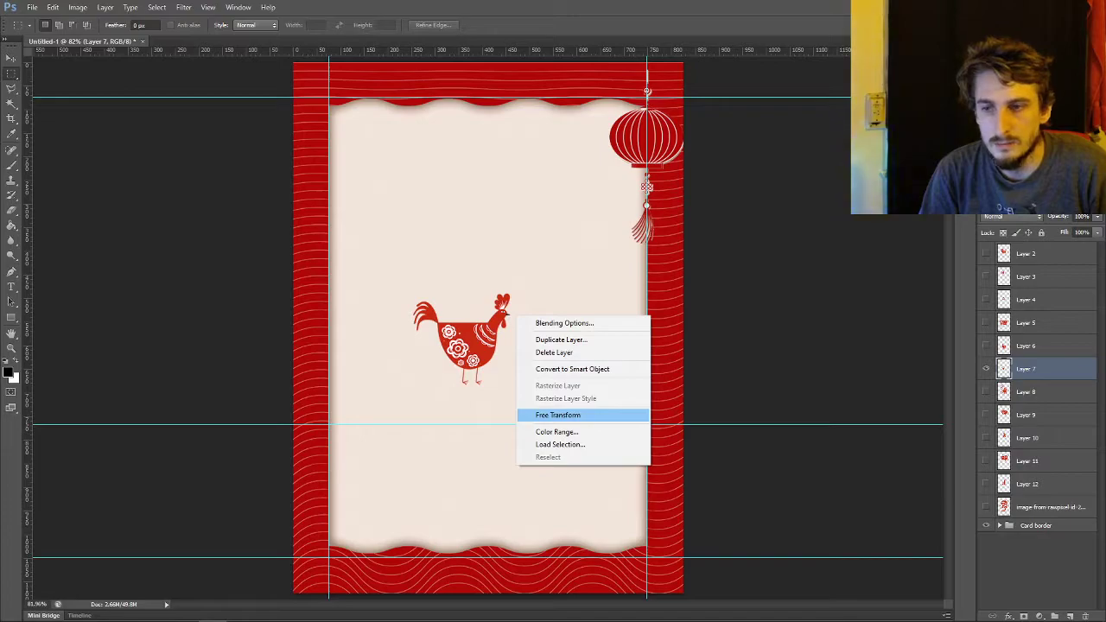
key(Escape)
key(ctrl+j)
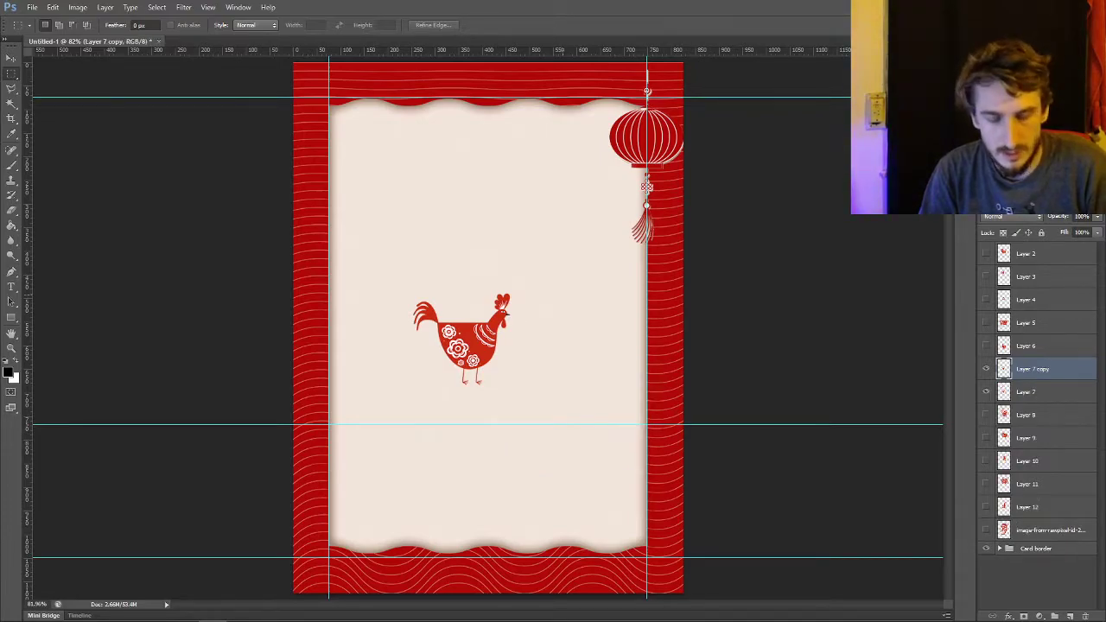
key(v)
drag(471, 313, 542, 182)
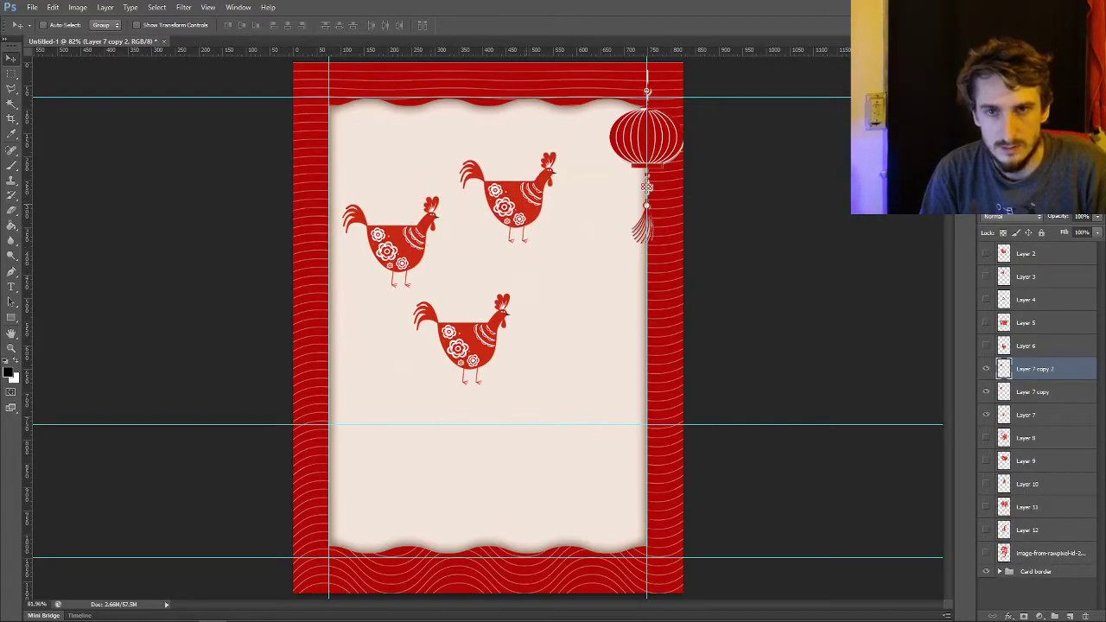
Flip the topmost rooster copy horizontally and shift it closer to the lantern
key(m)
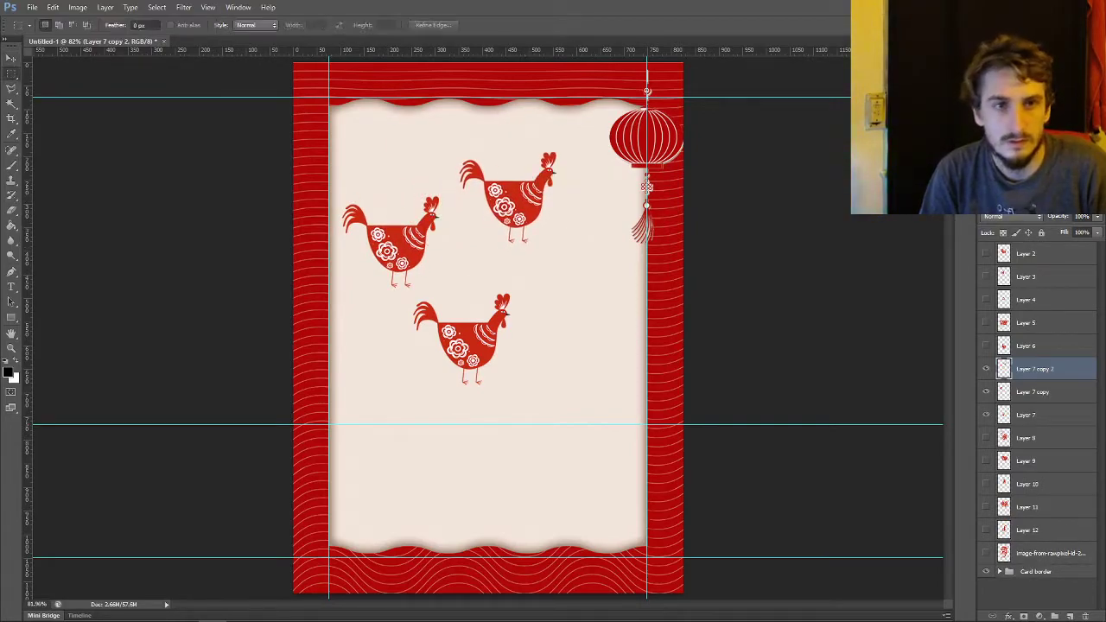
right_click(413, 237)
click(455, 336)
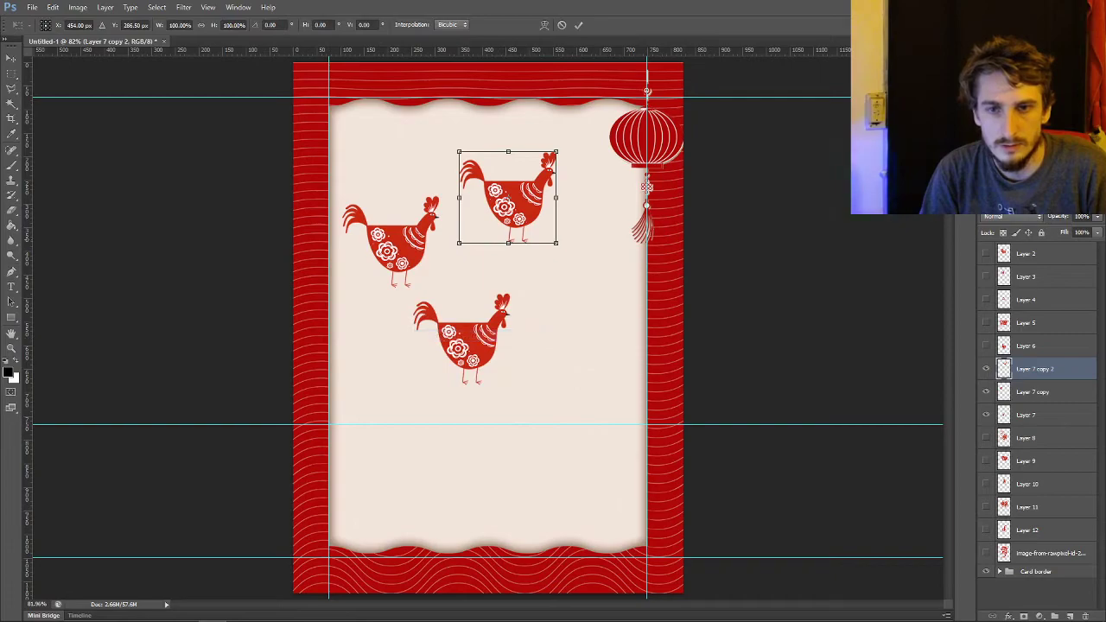
right_click(511, 209)
click(552, 379)
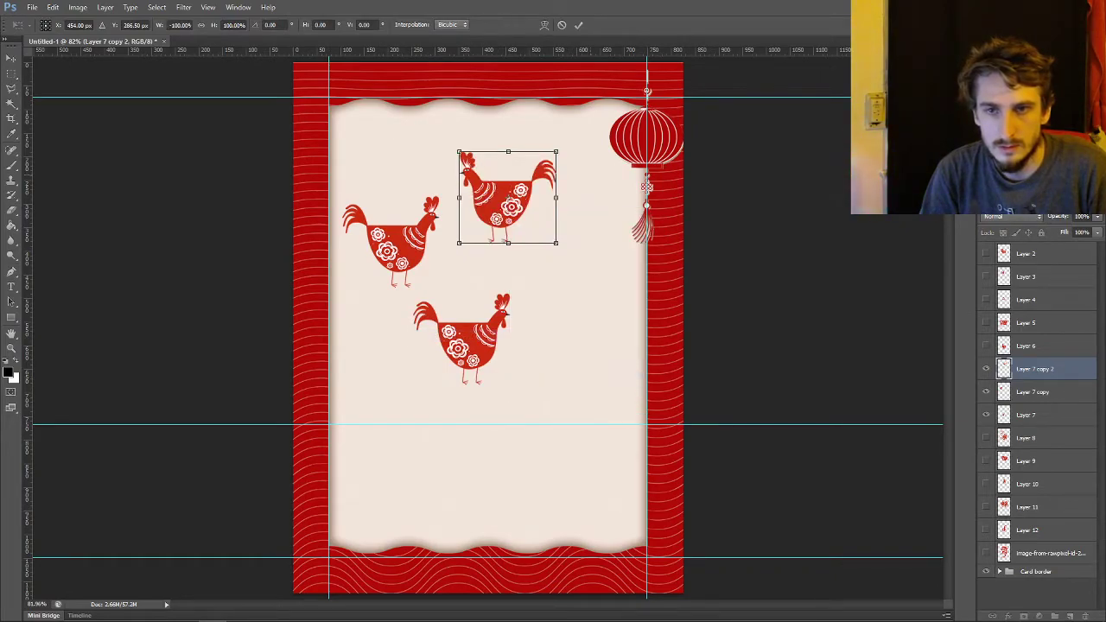
click(578, 25)
key(v)
drag(509, 199, 560, 188)
Combine the three rooster layers into one smart object, rasterize it, and hide the resulting layer
click(1035, 392)
shift+click(1034, 416)
right_click(1034, 419)
key(Escape)
right_click(1035, 406)
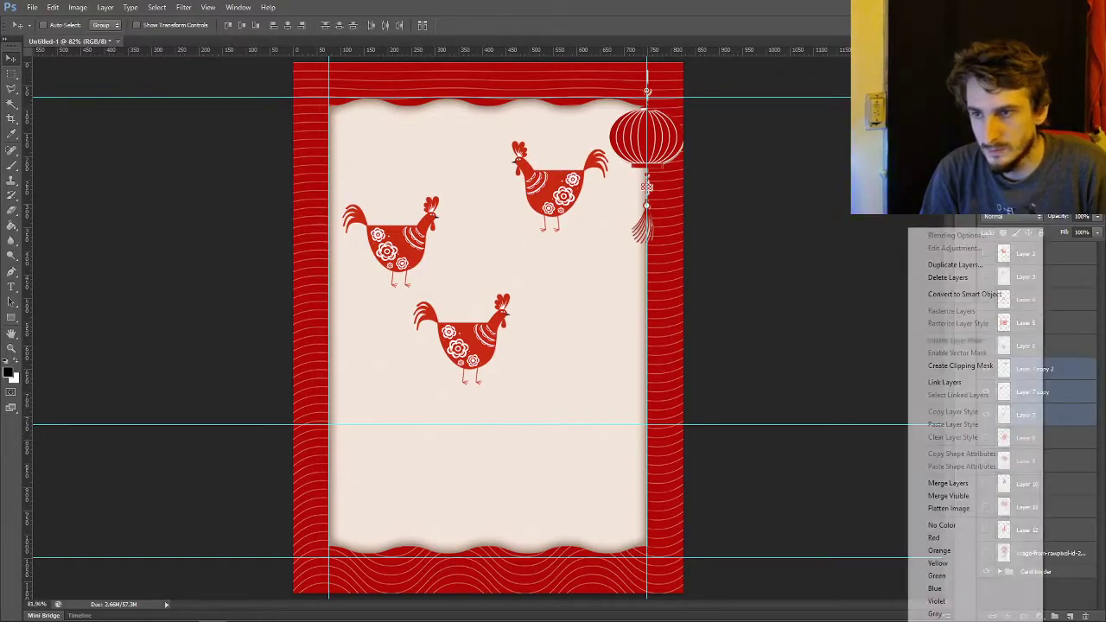
click(968, 294)
right_click(1035, 369)
click(942, 339)
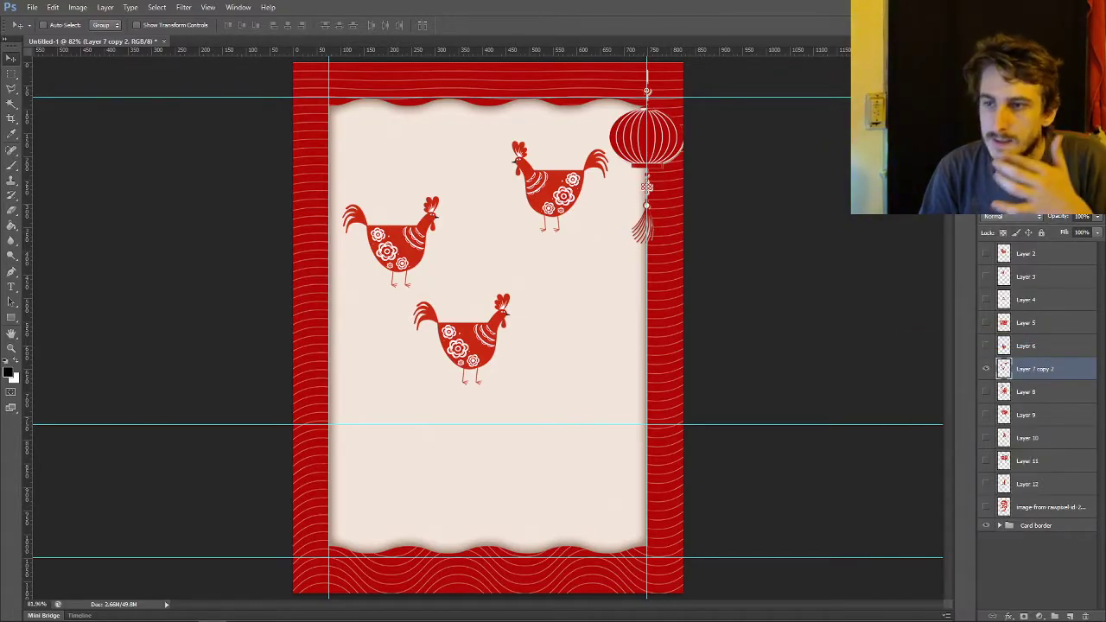
click(986, 370)
Show the goat on Layer 6, move it above the lower guide, enlarge it to about 114%, and hide its layer
click(1035, 346)
click(987, 346)
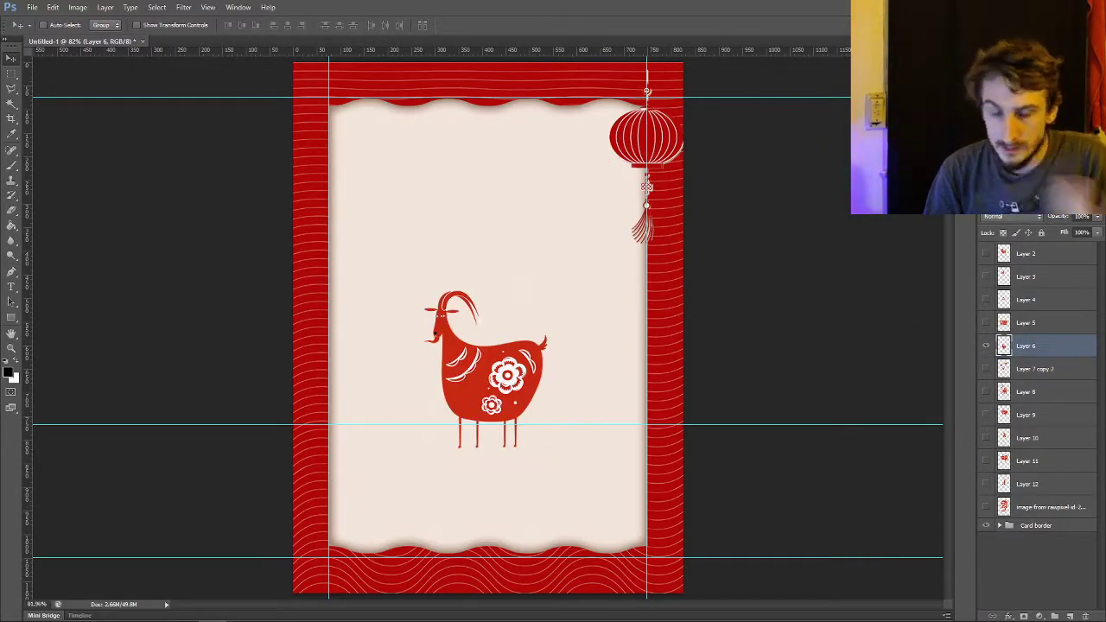
drag(467, 347, 467, 256)
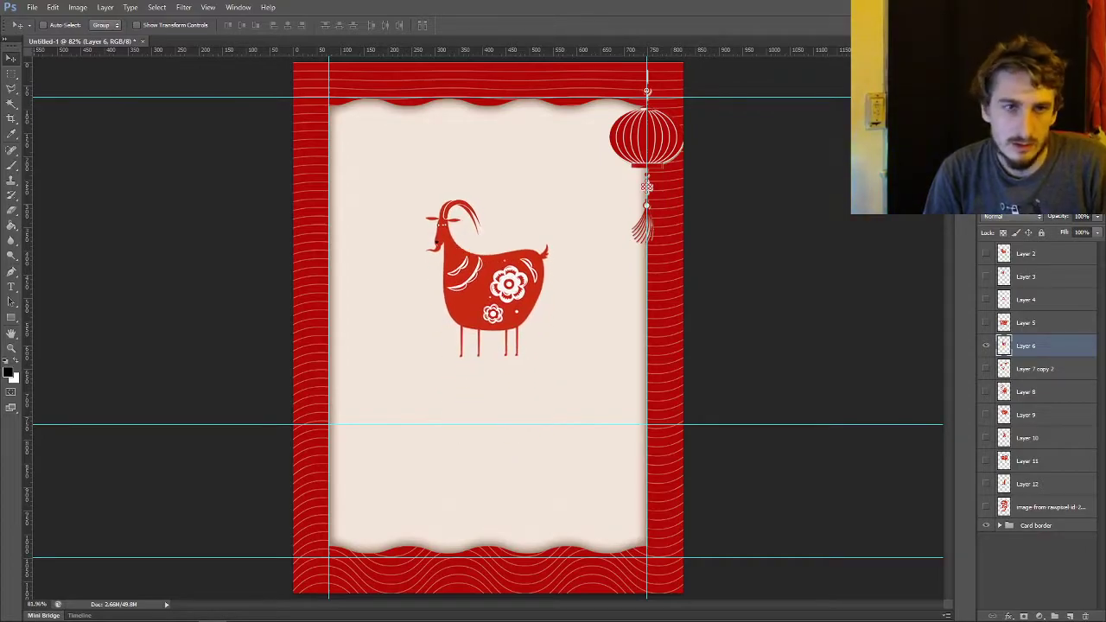
key(m)
drag(389, 173, 583, 377)
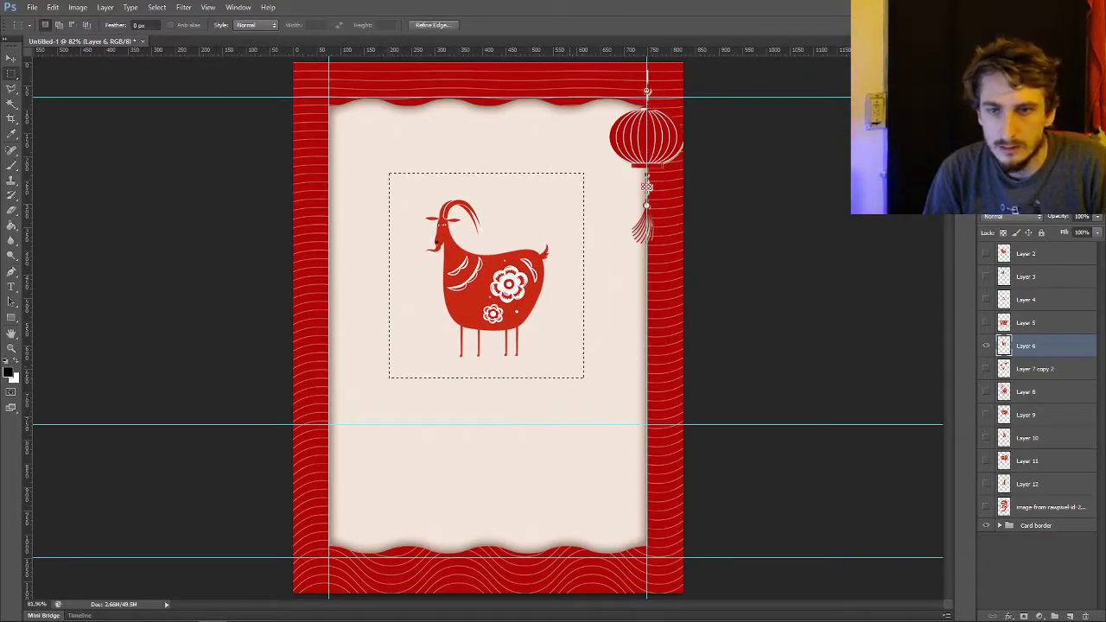
right_click(500, 271)
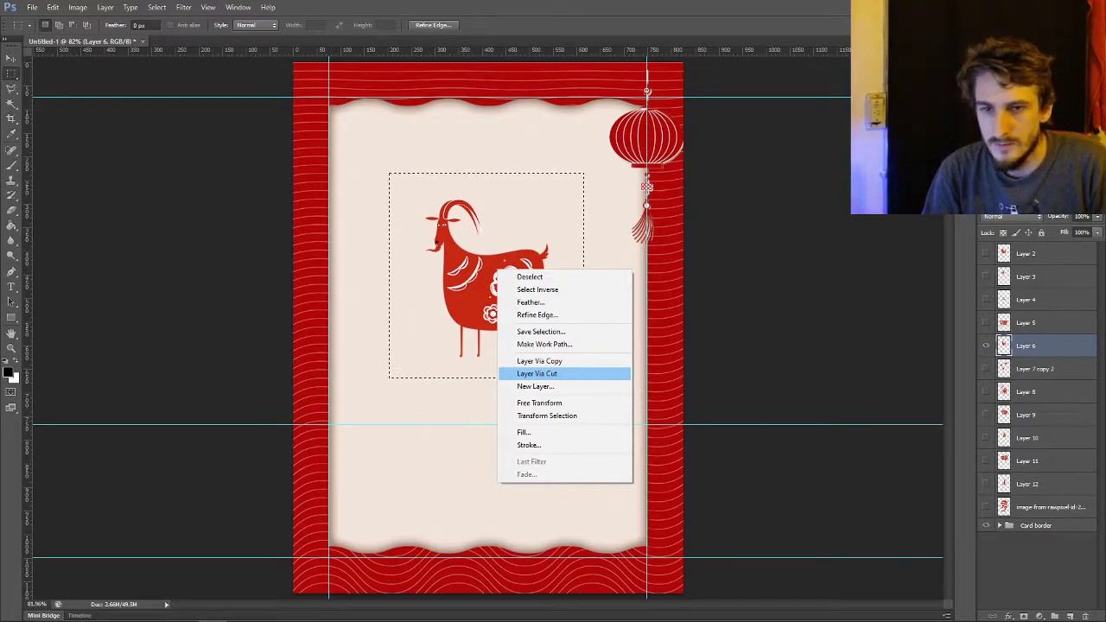
click(546, 416)
drag(583, 173, 611, 144)
drag(588, 229, 574, 221)
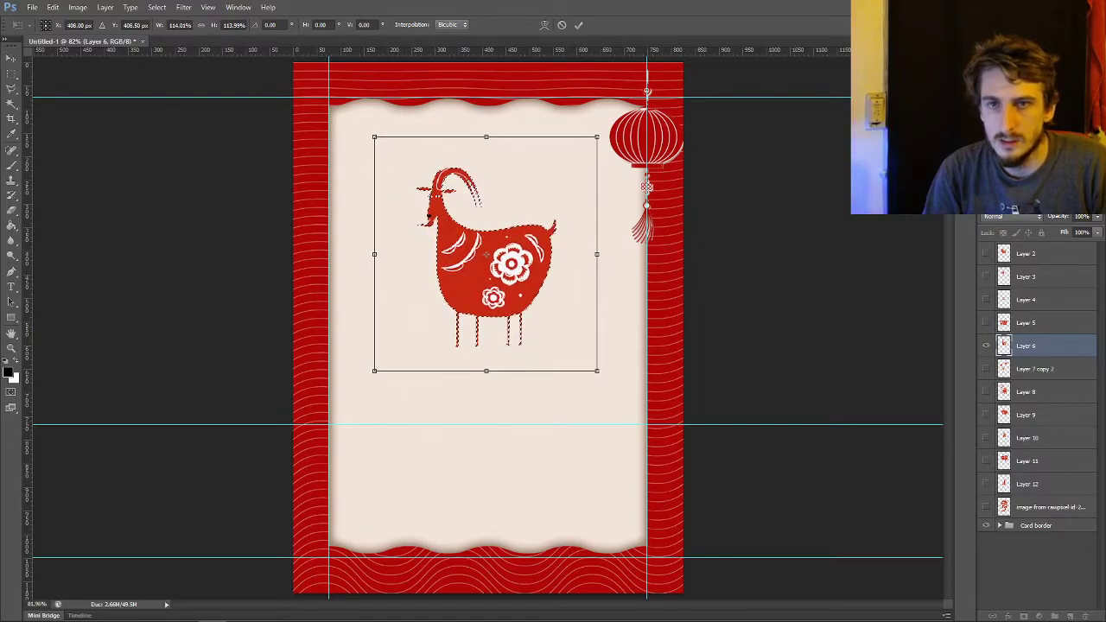
key(Return)
click(987, 346)
Show the ox on Layer 5, move it above the lower guide, and hide its layer
click(986, 324)
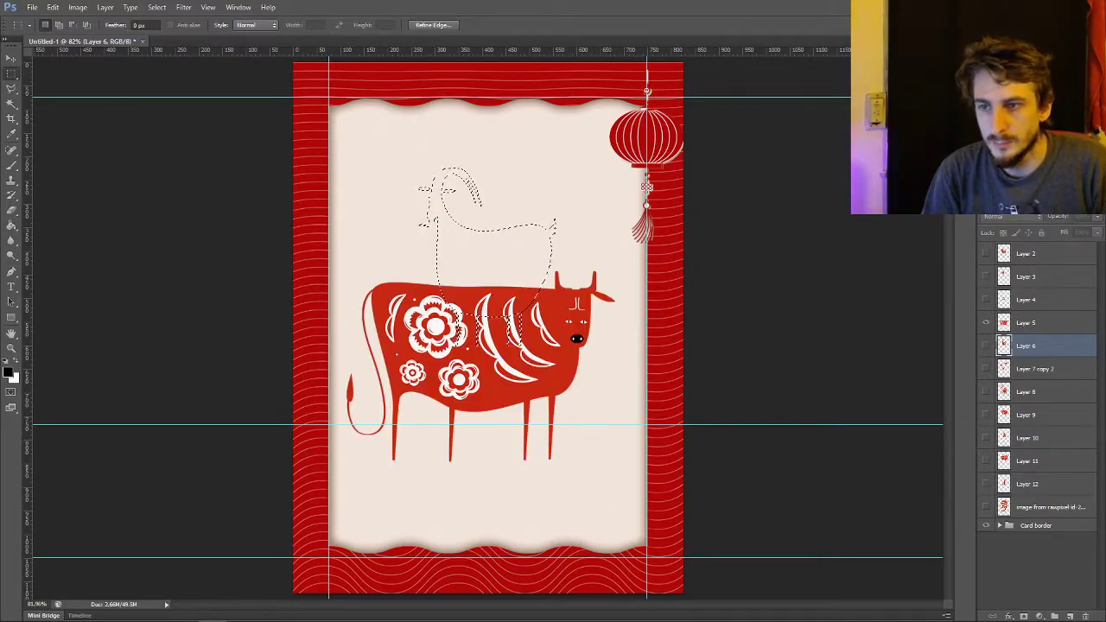
click(1029, 323)
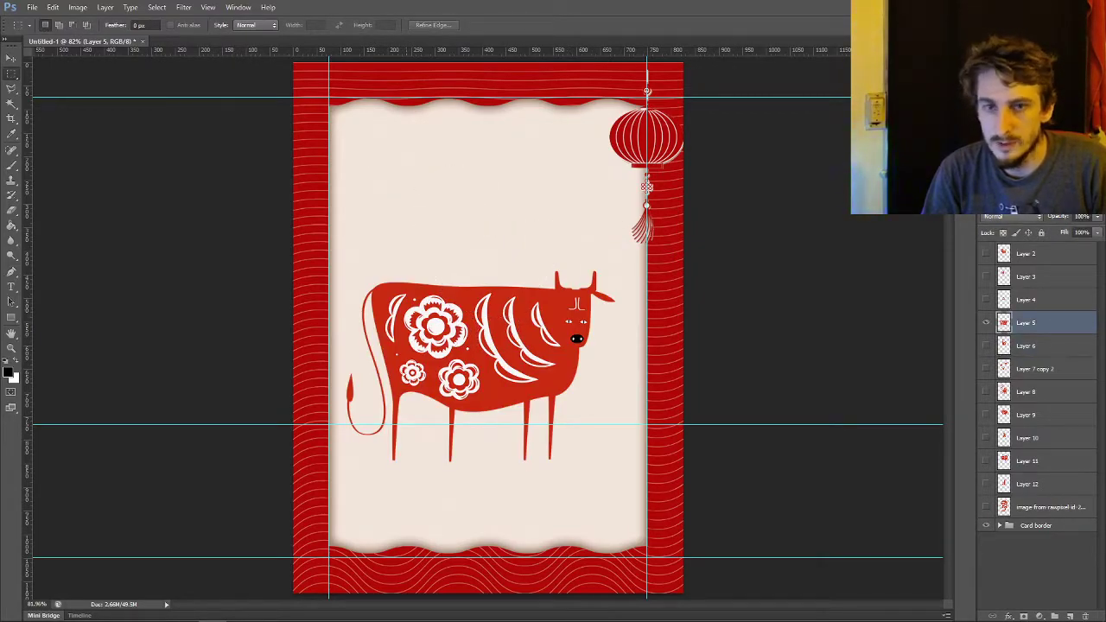
key(v)
drag(463, 316, 472, 233)
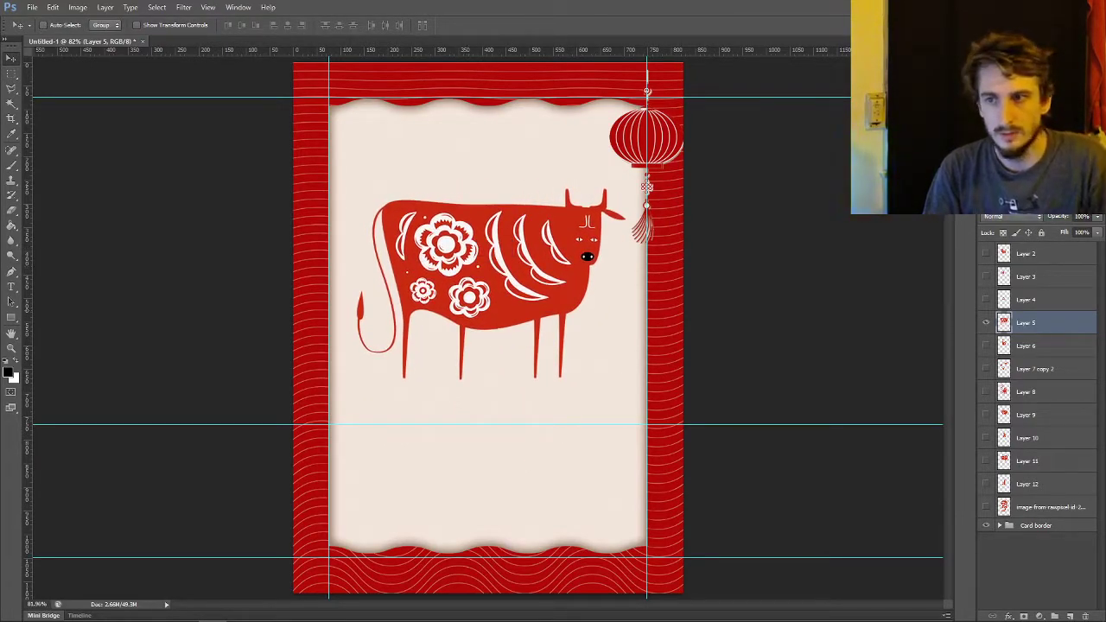
click(987, 323)
Show the snake on Layer 4, enlarge it to about 153%, center it above the lower guide, and hide its layer
click(986, 300)
click(1027, 300)
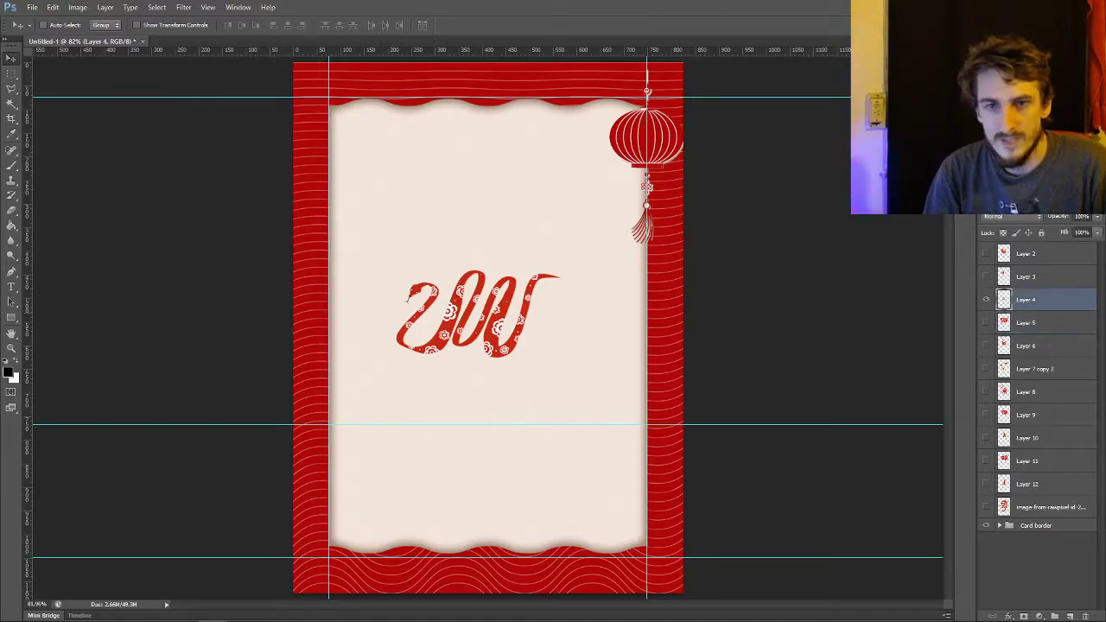
right_click(468, 287)
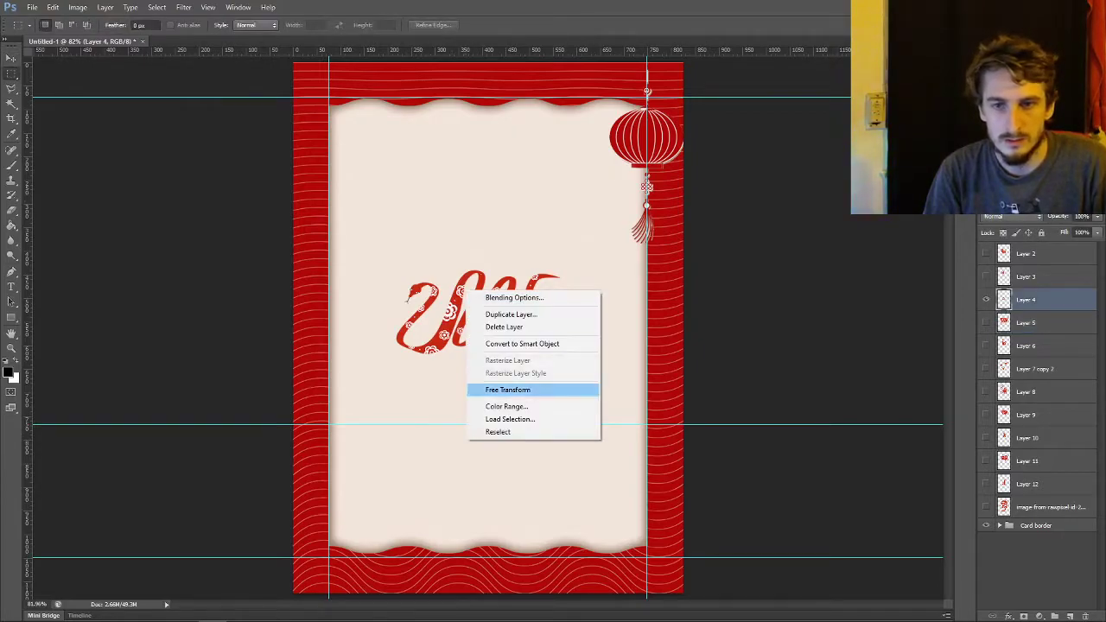
click(510, 390)
drag(561, 271, 642, 226)
drag(605, 288, 574, 250)
drag(612, 187, 618, 184)
drag(595, 216, 590, 216)
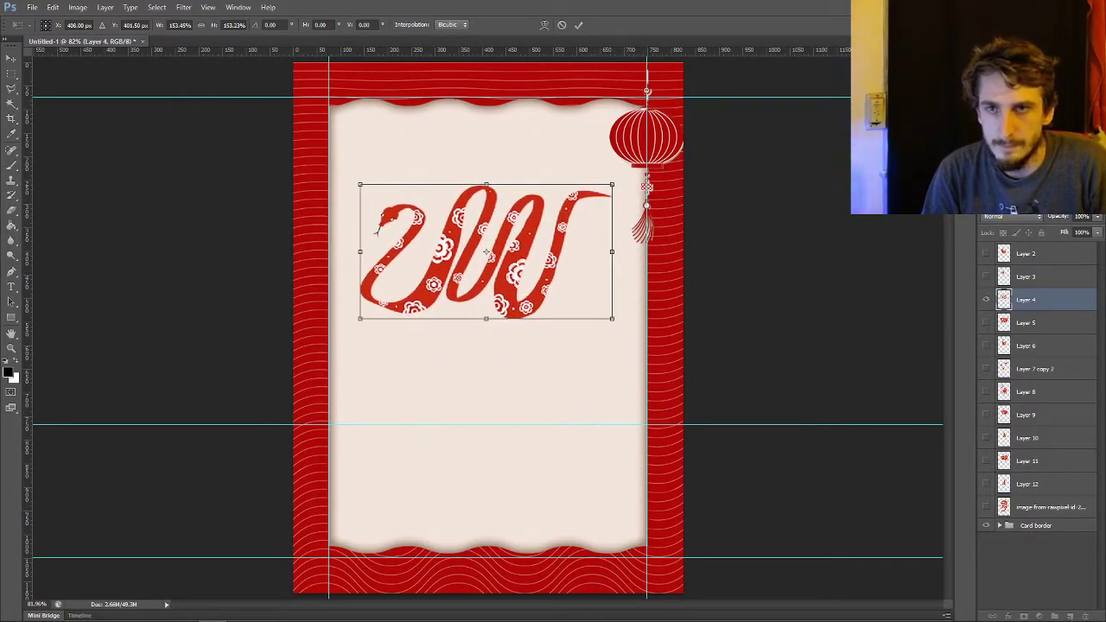
key(Return)
Show the dog on Layer 3, enlarge it to about 184%, place it above the lower guide, and hide its layer
click(986, 276)
click(1027, 276)
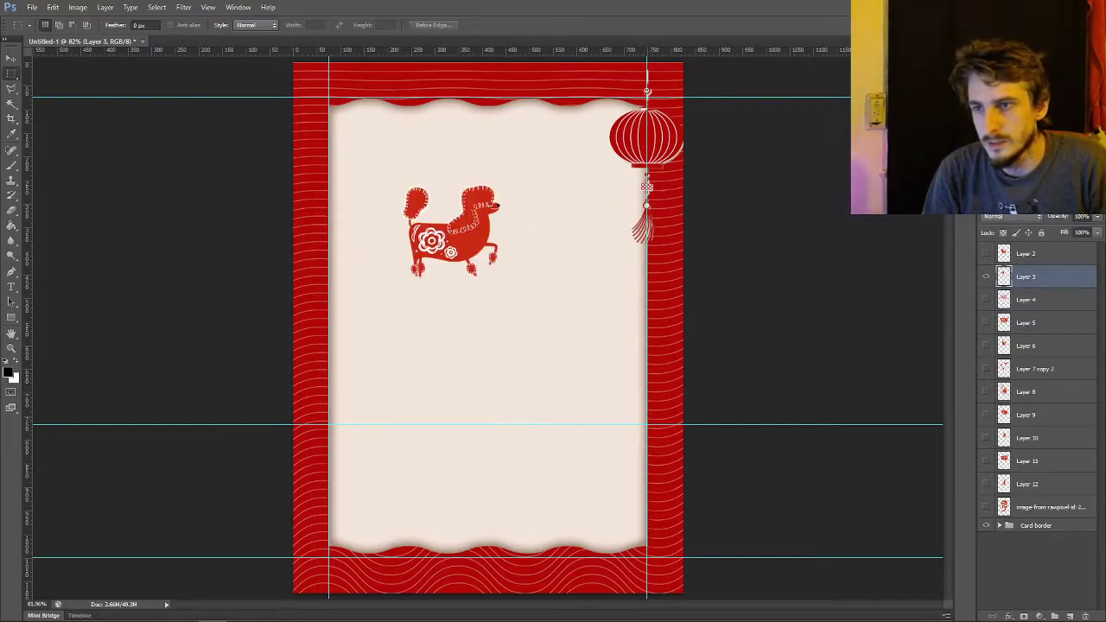
right_click(427, 219)
click(463, 319)
drag(500, 275, 583, 355)
drag(552, 288, 539, 263)
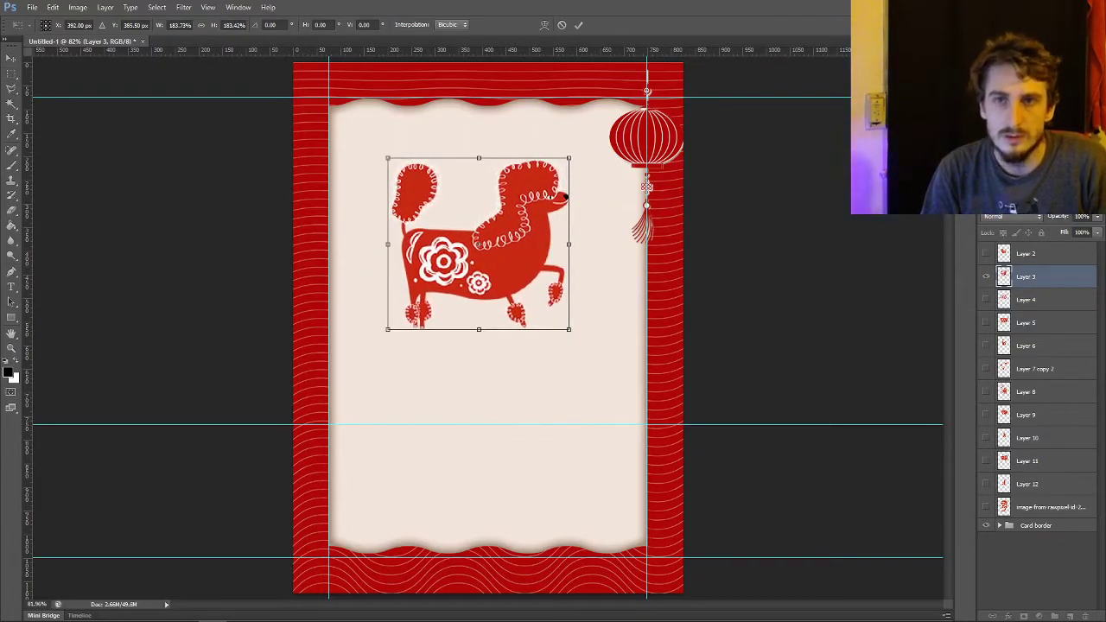
key(Return)
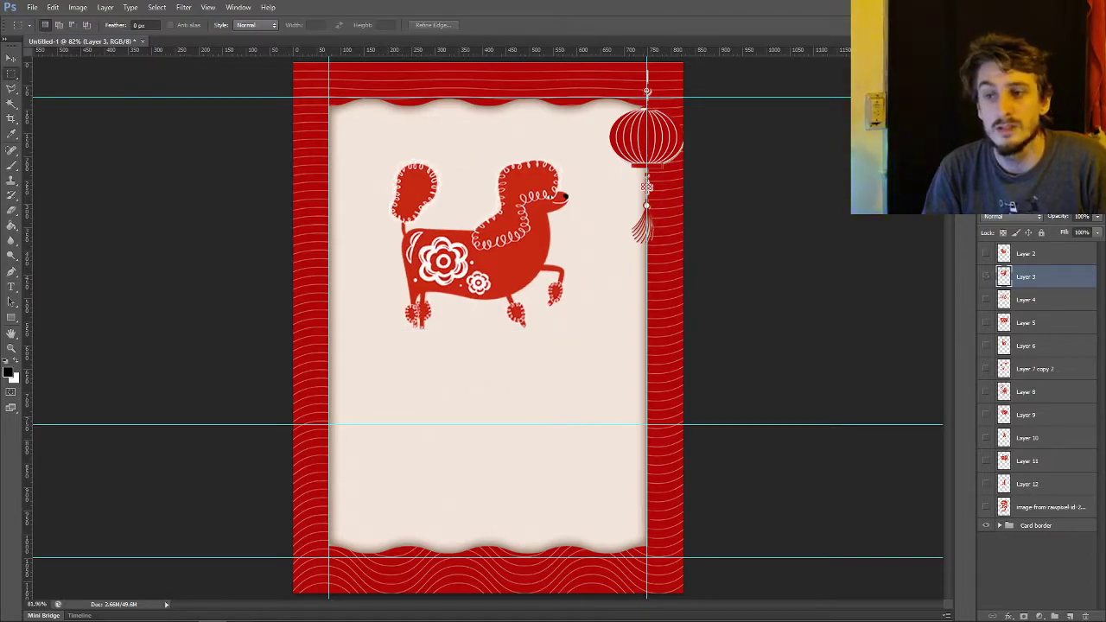
click(987, 276)
Show the horse on Layer 2, enlarge it to about 128%, and center it above the lower guide
click(986, 254)
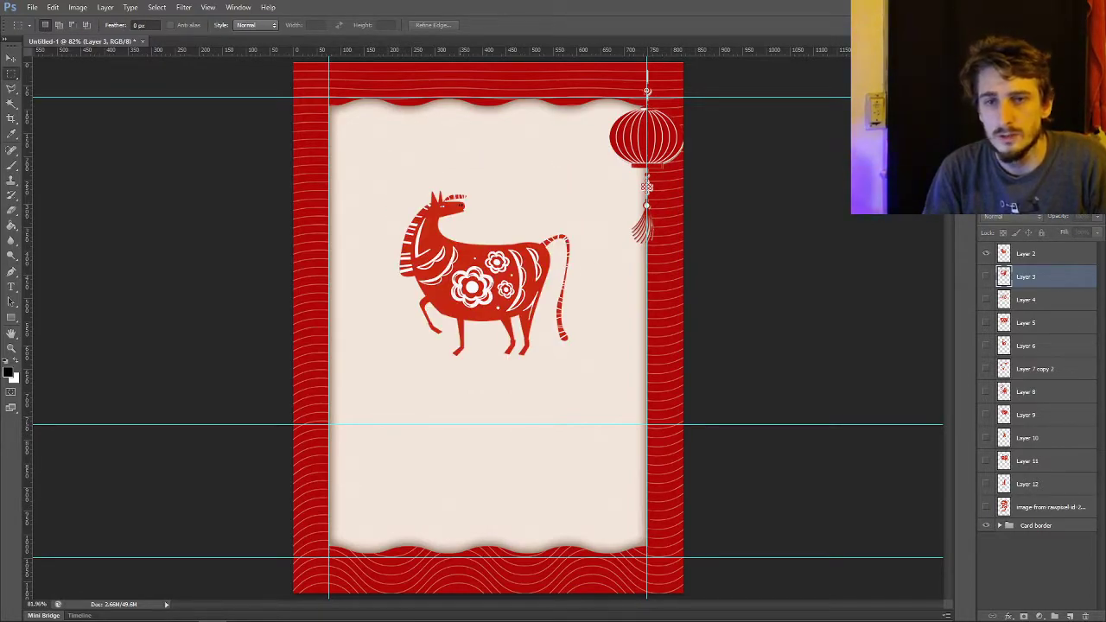
right_click(461, 261)
key(Escape)
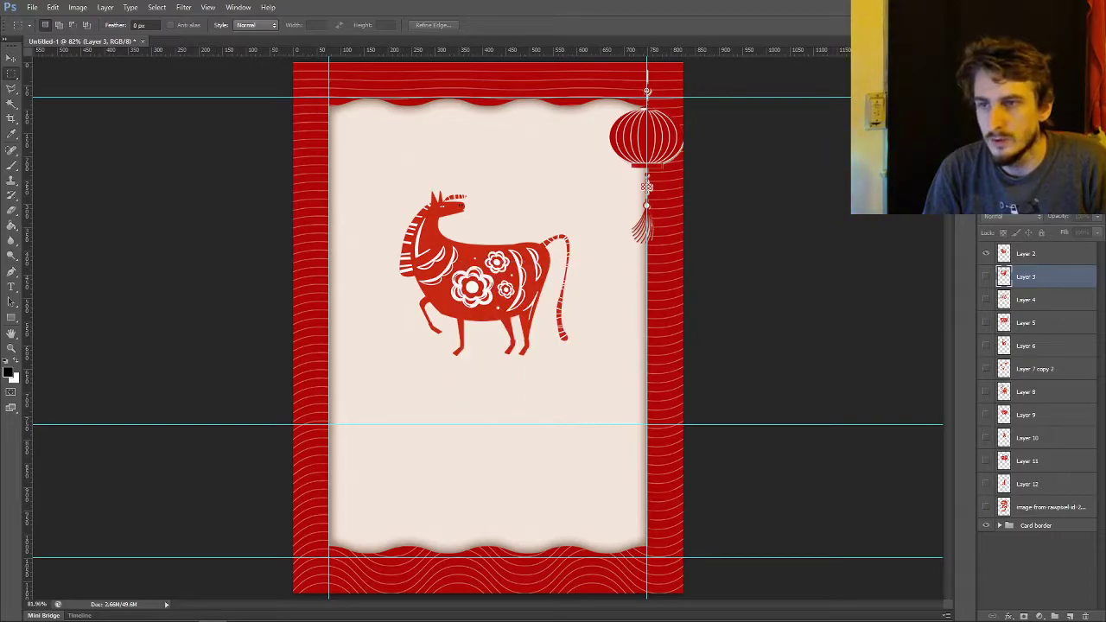
click(1026, 254)
right_click(472, 250)
click(510, 348)
drag(399, 356, 353, 403)
drag(401, 340, 427, 299)
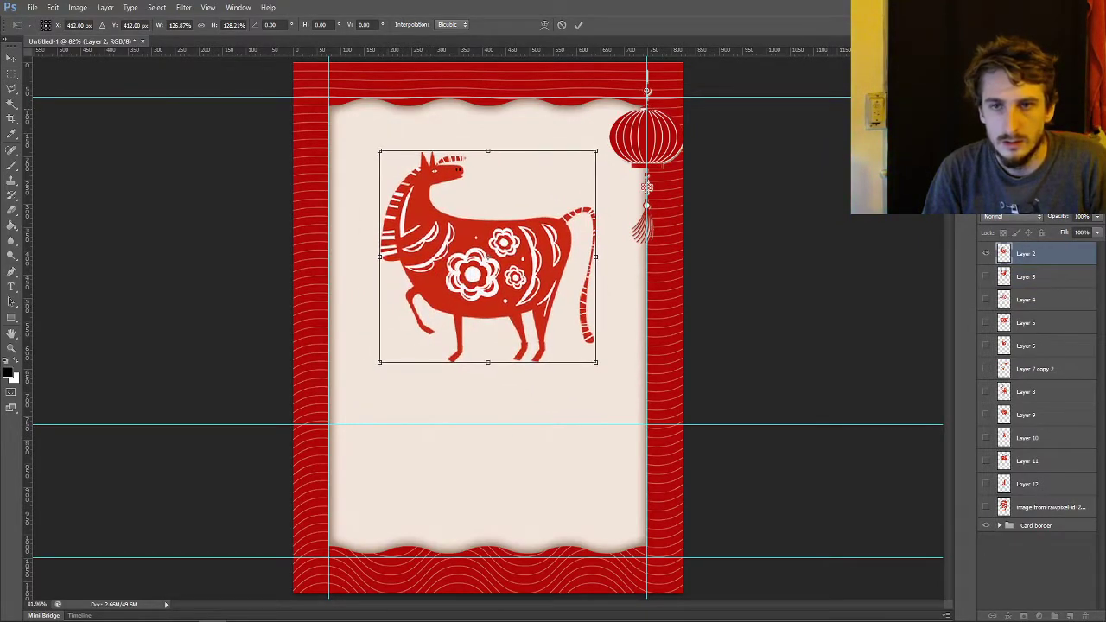
key(Return)
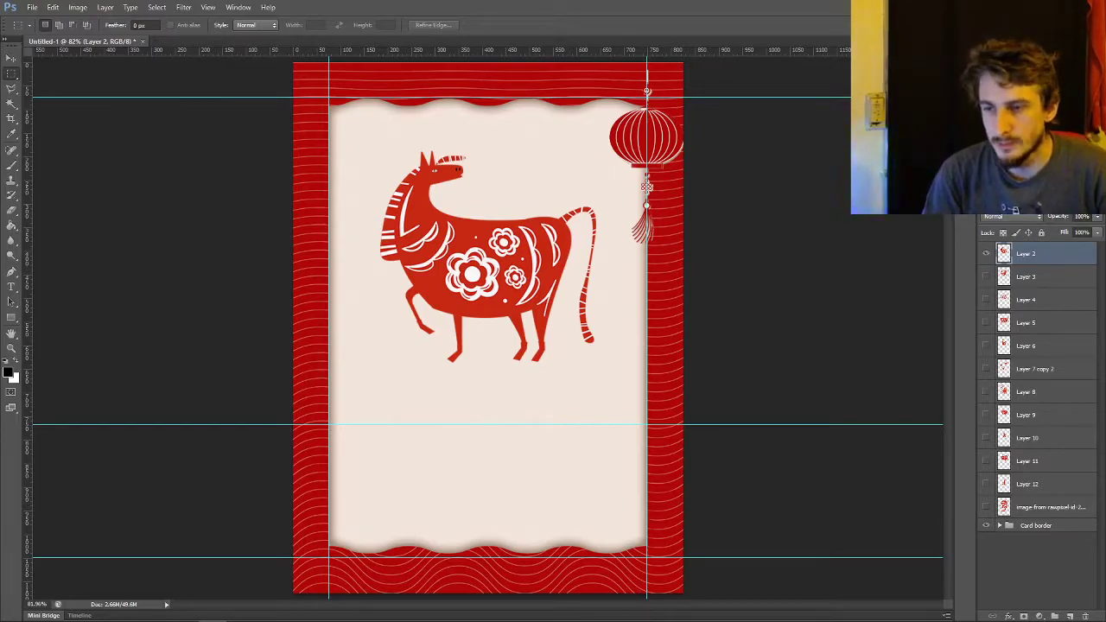
Group all layers above the Card border group and hide the new group
key(ctrl+g)
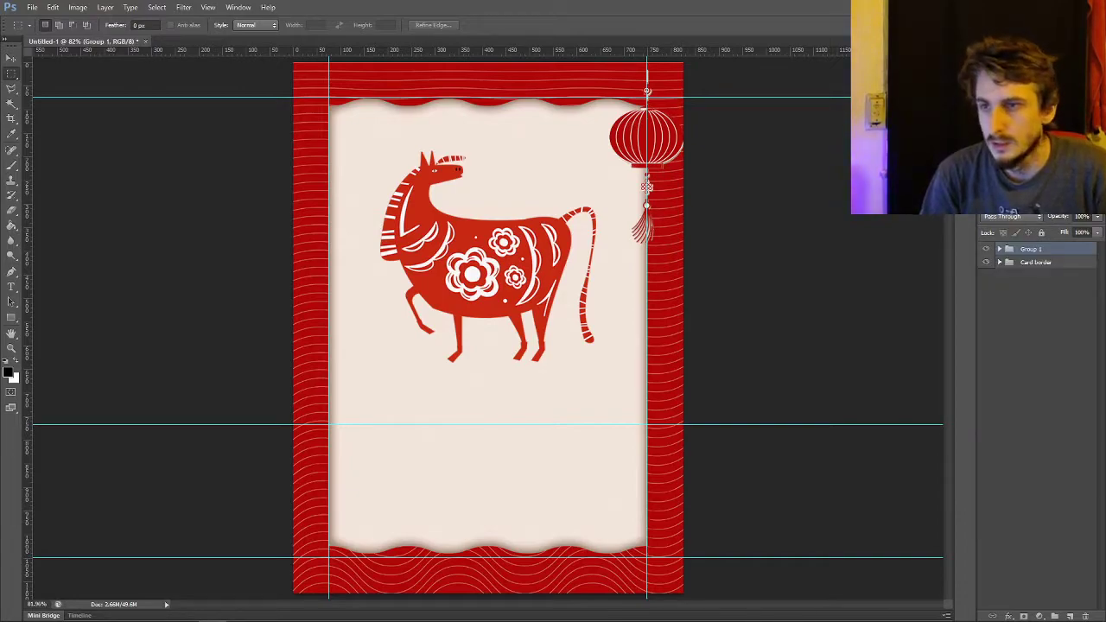
key(ctrl+comma)
Place the red Background image with the gold phoenix ornaments on the card, scaled to about 115%, covering most of the panel
drag(0, 414, 403, 414)
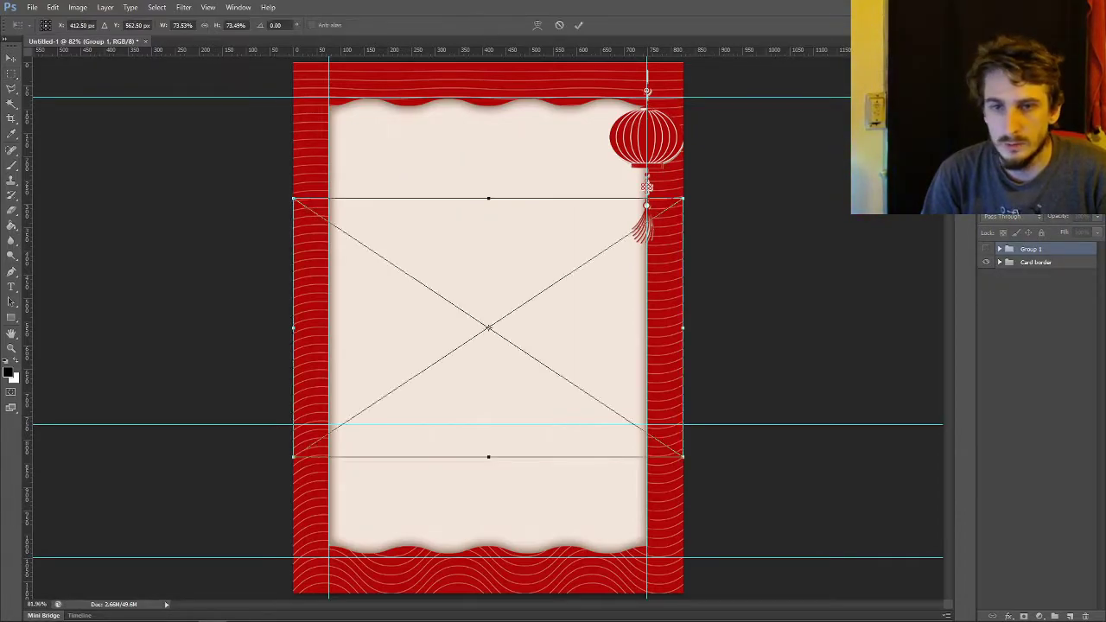
drag(683, 199, 903, 53)
drag(449, 233, 336, 206)
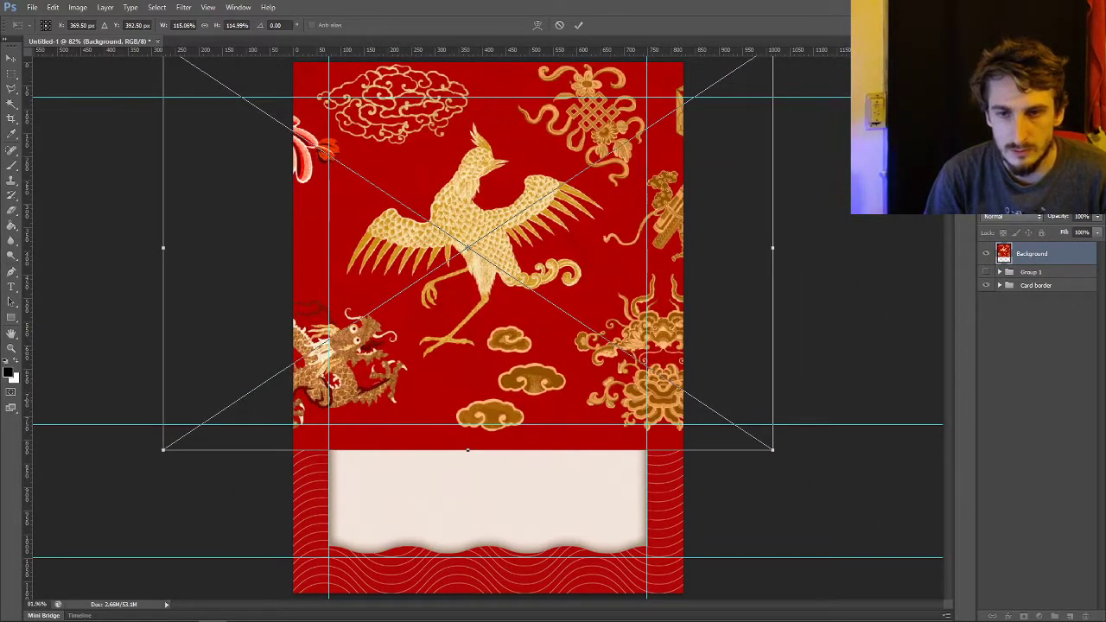
drag(496, 160, 384, 223)
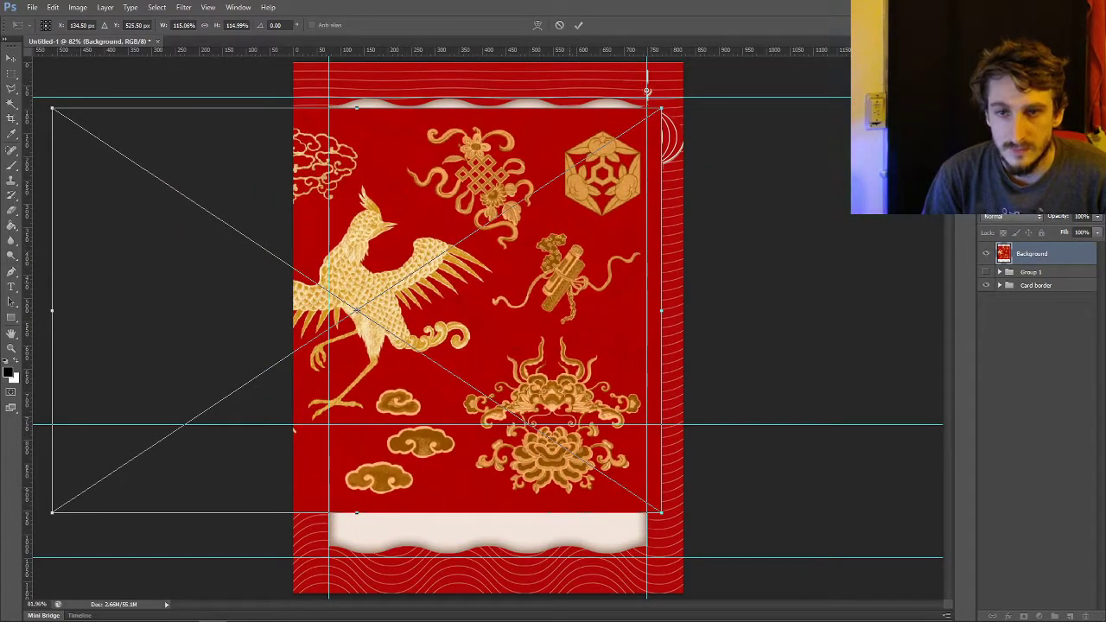
mouse_move(564, 327)
mouse_down()
mouse_move(562, 256)
mouse_move(549, 358)
mouse_move(580, 305)
mouse_move(575, 322)
mouse_up()
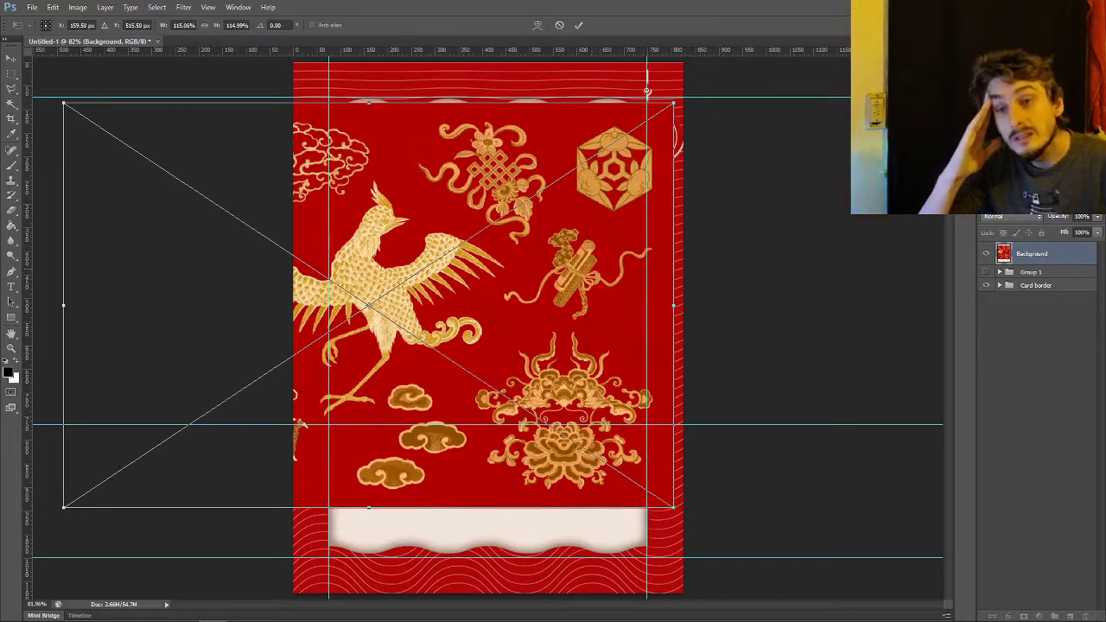
drag(531, 282, 645, 504)
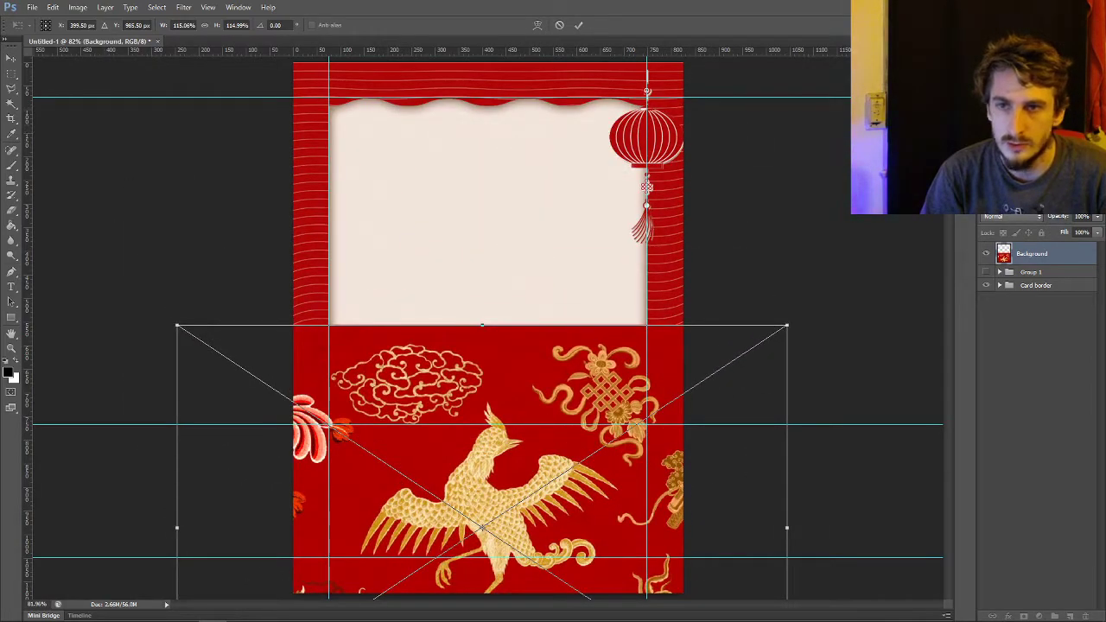
drag(543, 329, 469, 108)
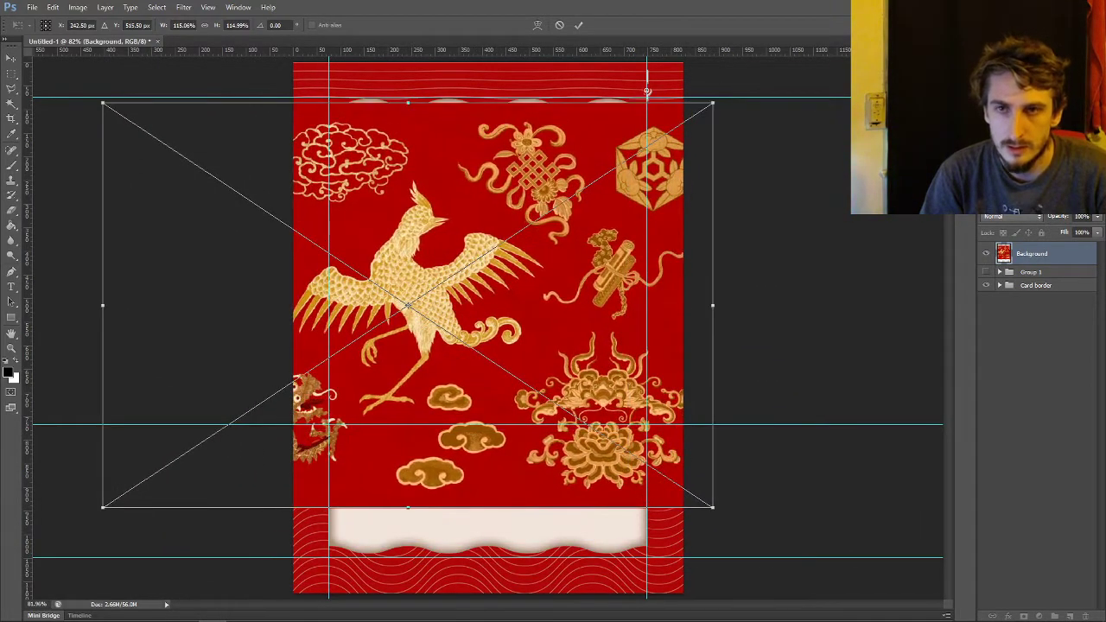
key(Return)
Shift the placed Background image down and to the left so the hexagonal ornament is inside the panel, and rasterize its layer
key(v)
drag(474, 249, 377, 272)
right_click(1045, 254)
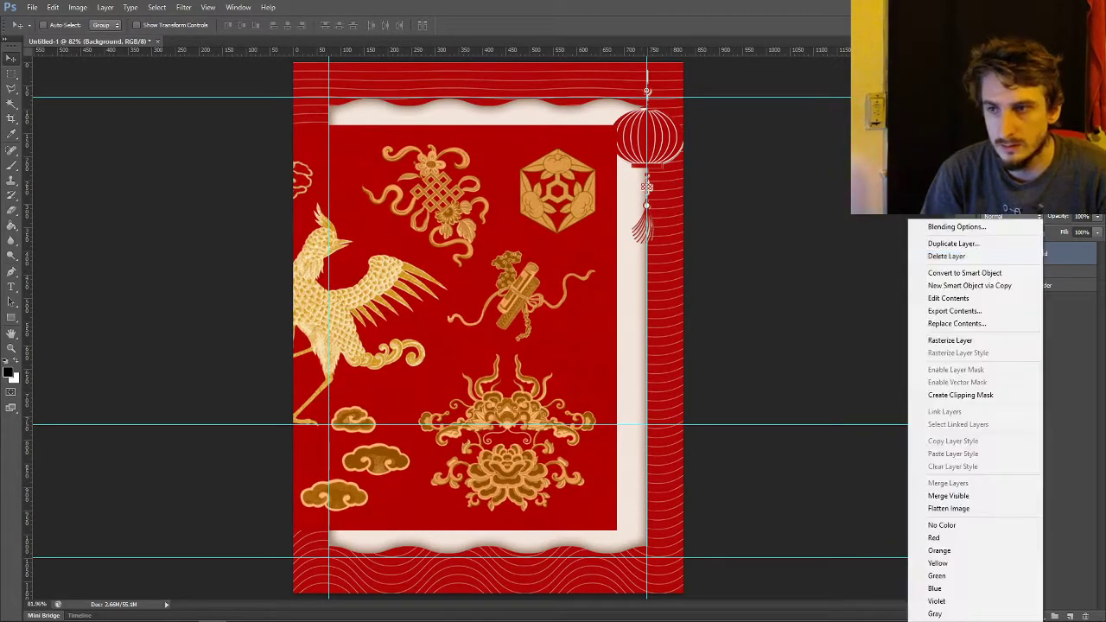
click(994, 341)
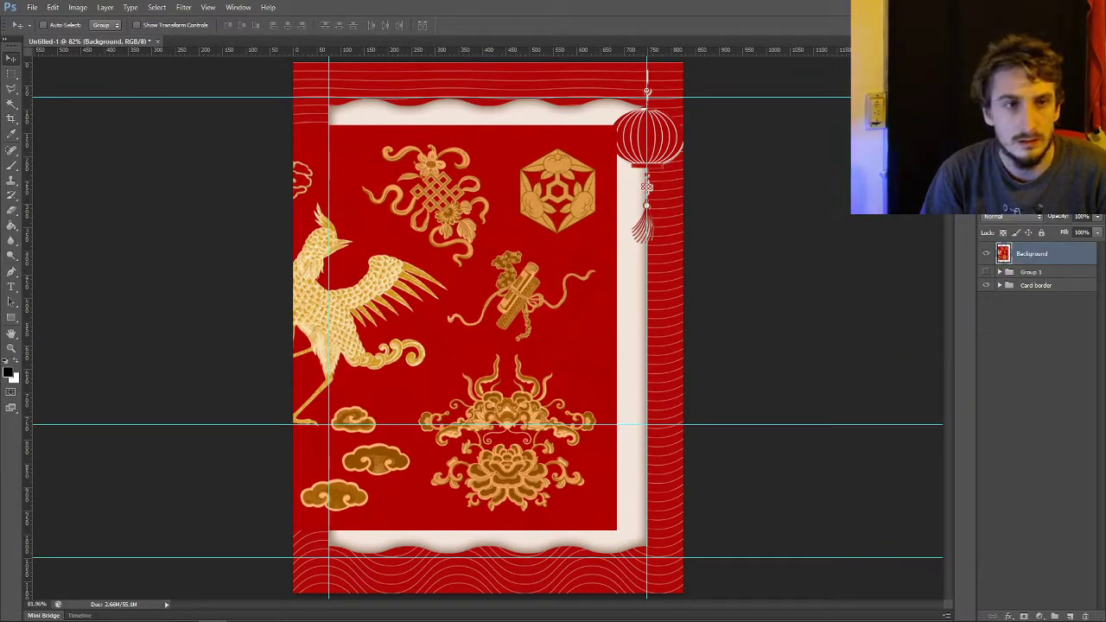
Delete the red fill around the gold ornaments on the Background layer and inside the hexagonal ornament using the Magic Wand
click(11, 104)
click(509, 182)
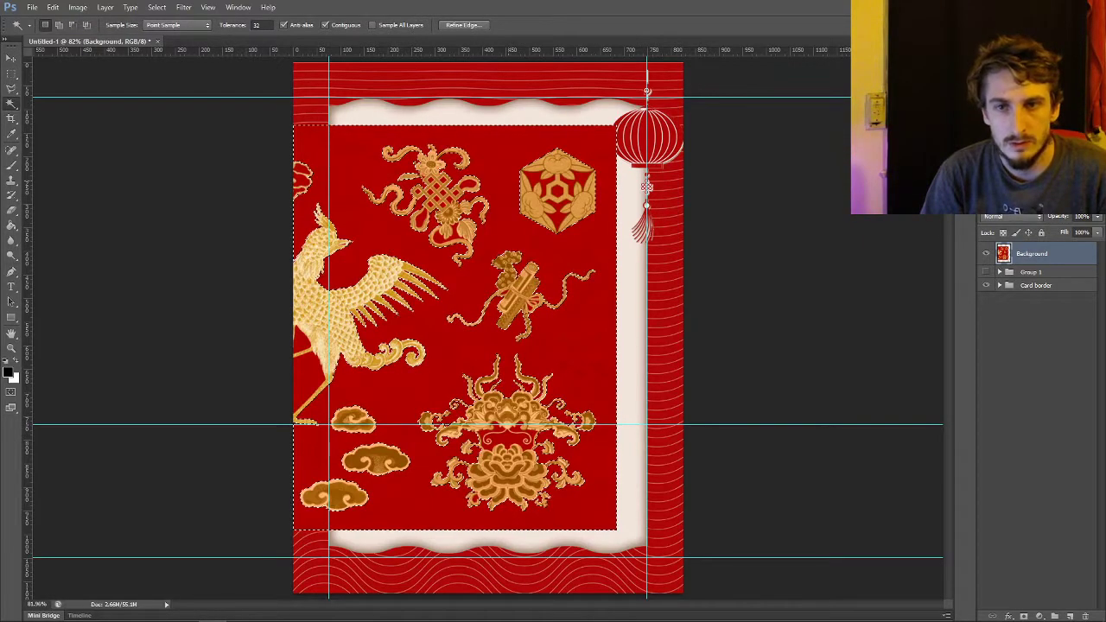
key(Delete)
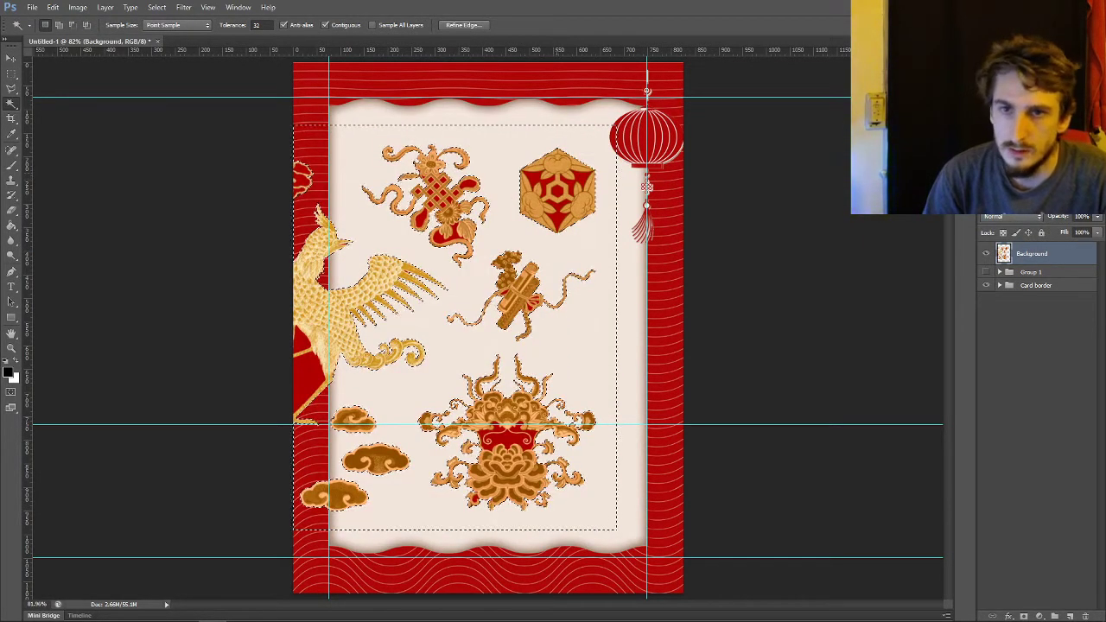
key(ctrl+d)
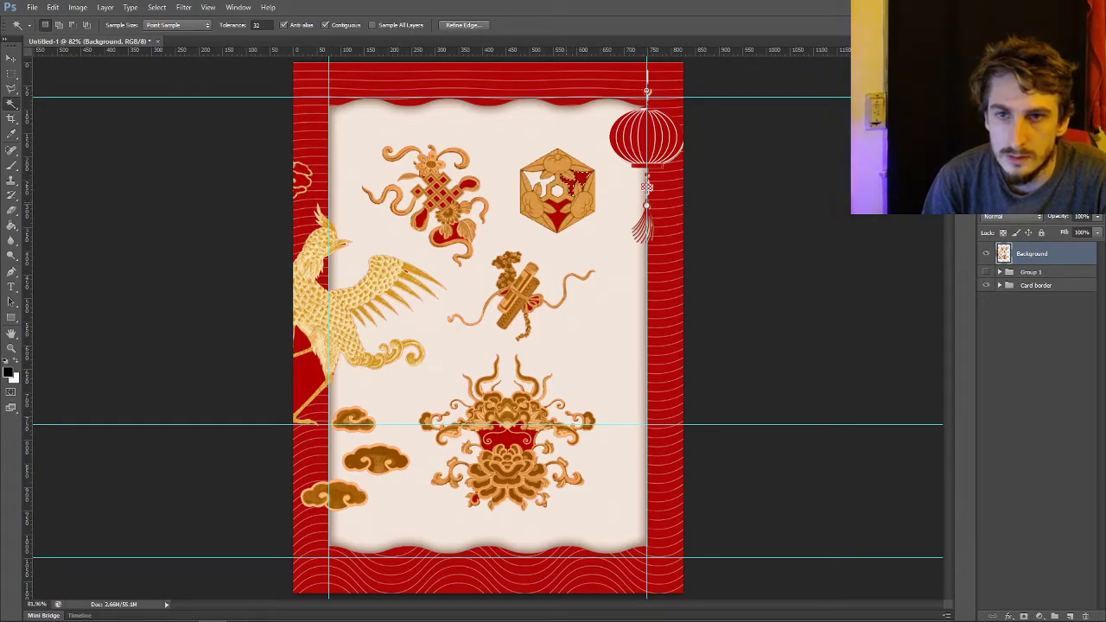
Select the hexagonal ornament with a rectangular marquee and cut it from Background onto its own layer
key(m)
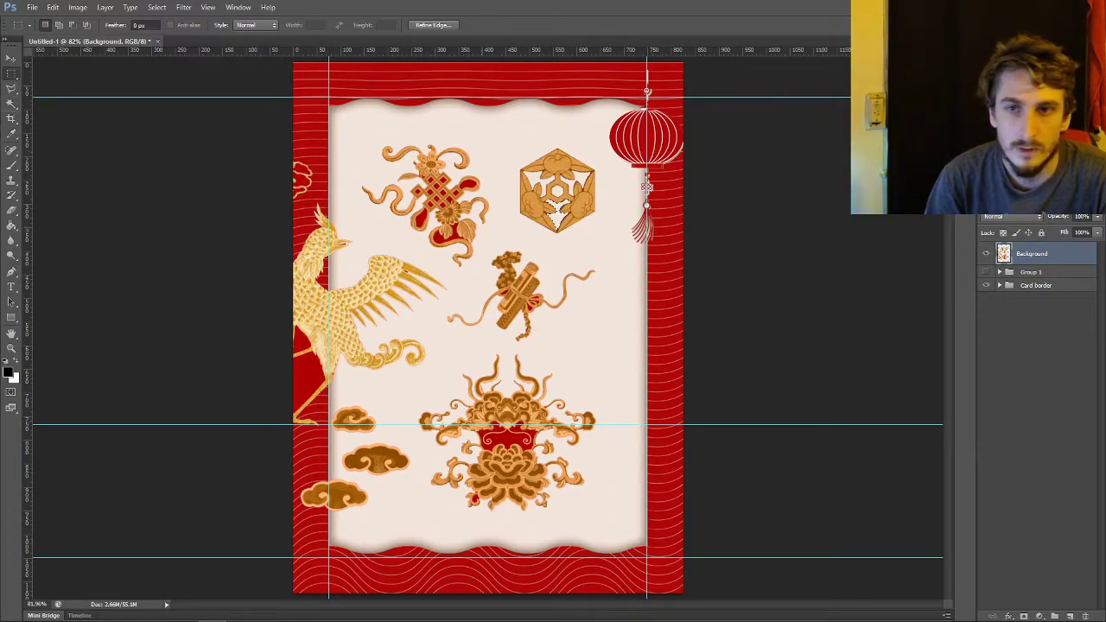
right_click(630, 205)
drag(511, 142, 602, 238)
right_click(586, 203)
click(623, 305)
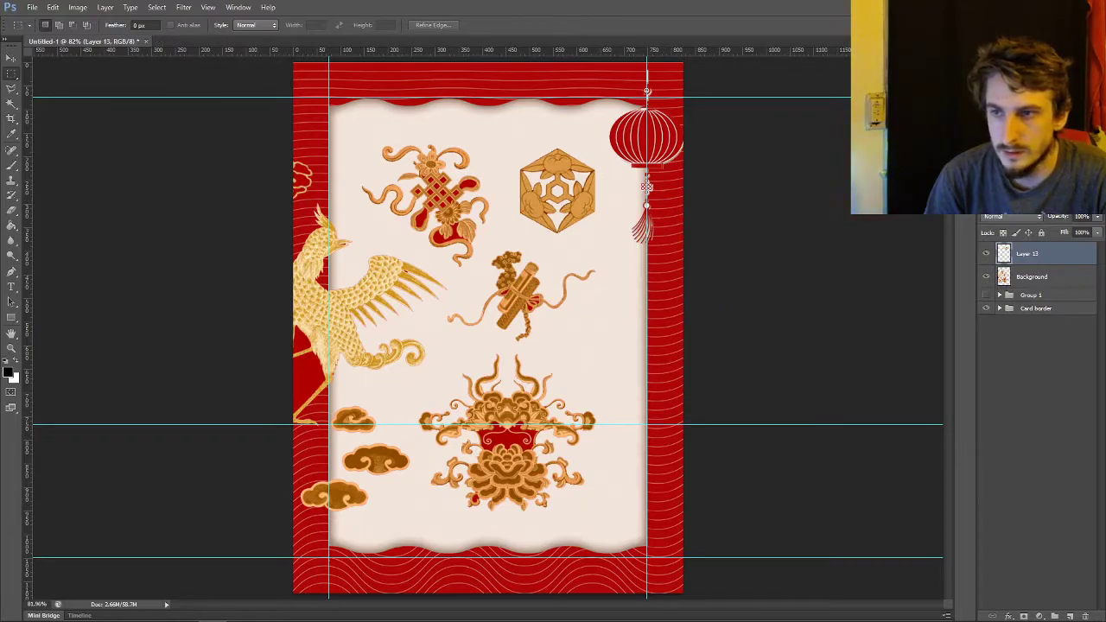
Scale the hexagonal ornament to about 69% and center it on the lantern
right_click(576, 187)
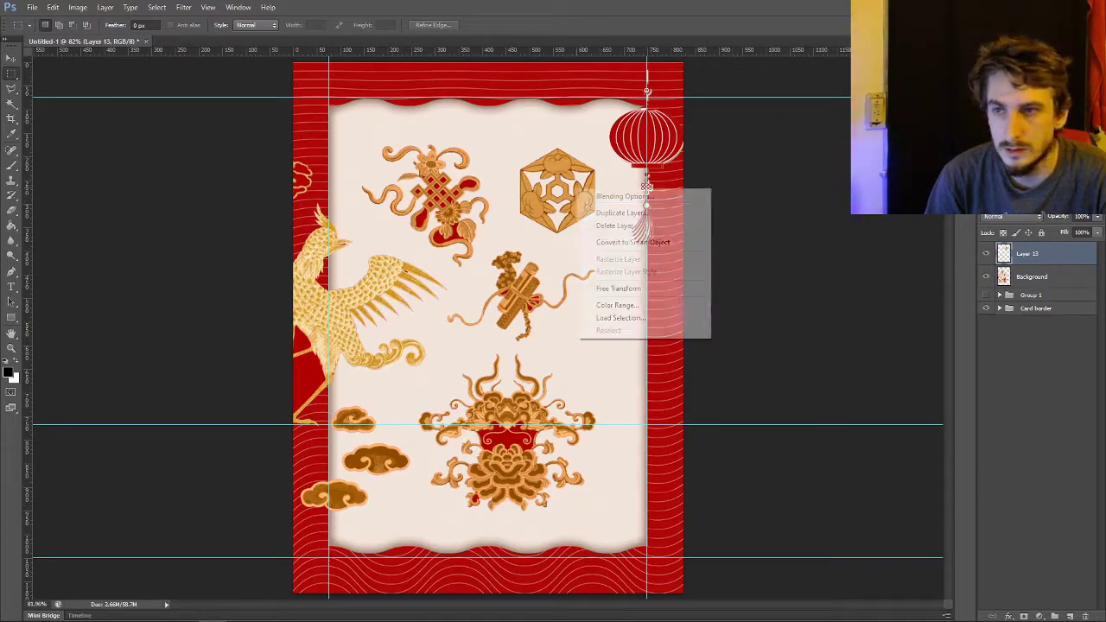
click(610, 287)
drag(595, 148, 673, 102)
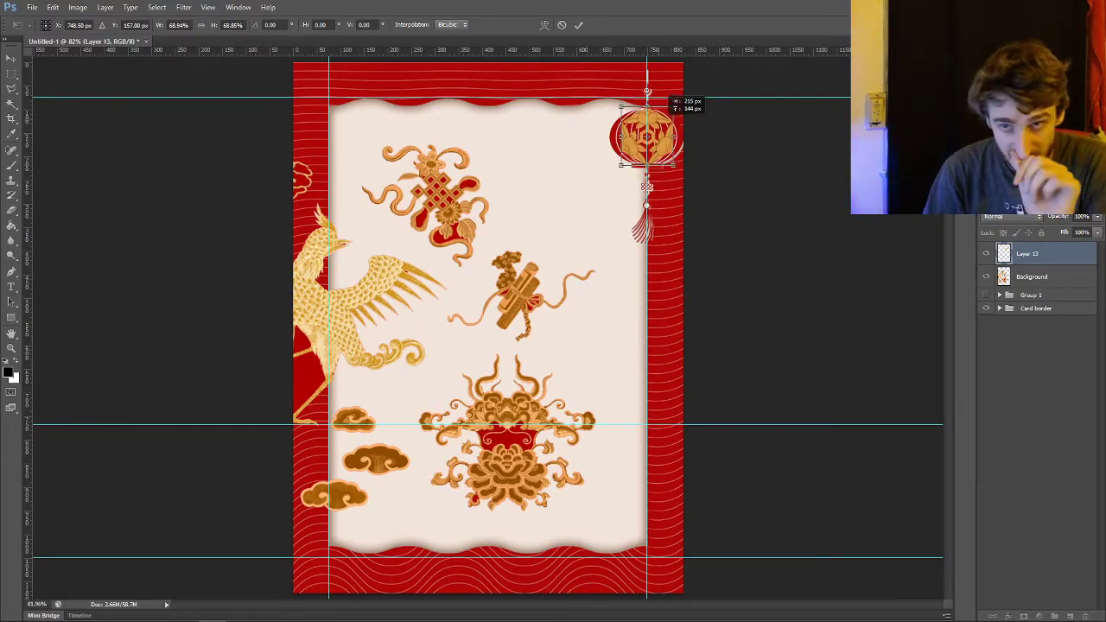
key(Return)
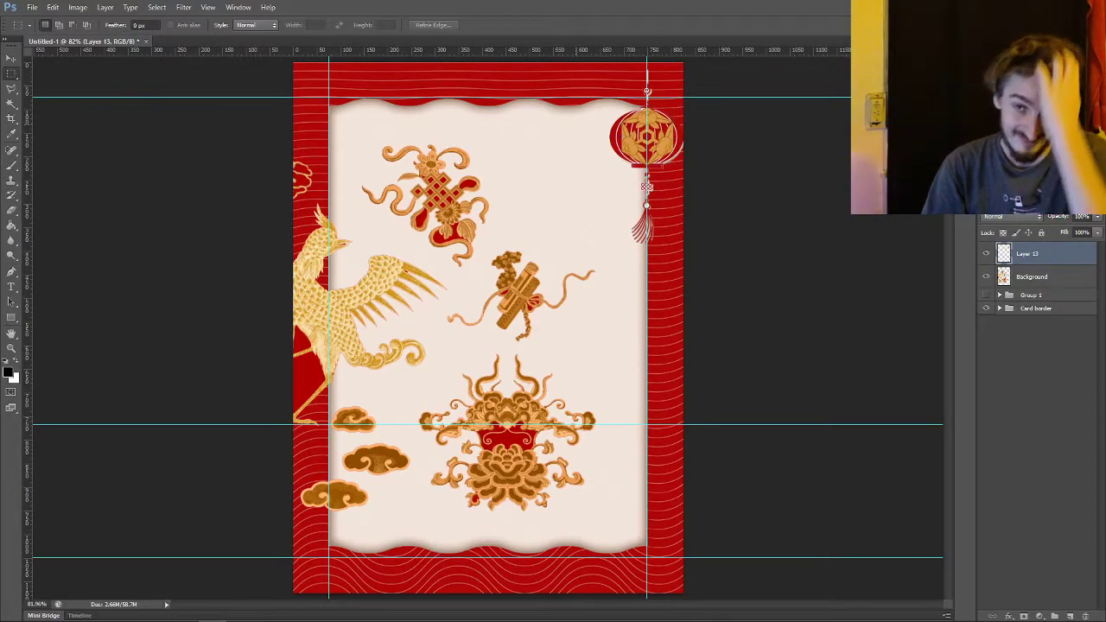
Rename the hexagonal ornament's layer as Suite1 and hide it
double_click(1028, 254)
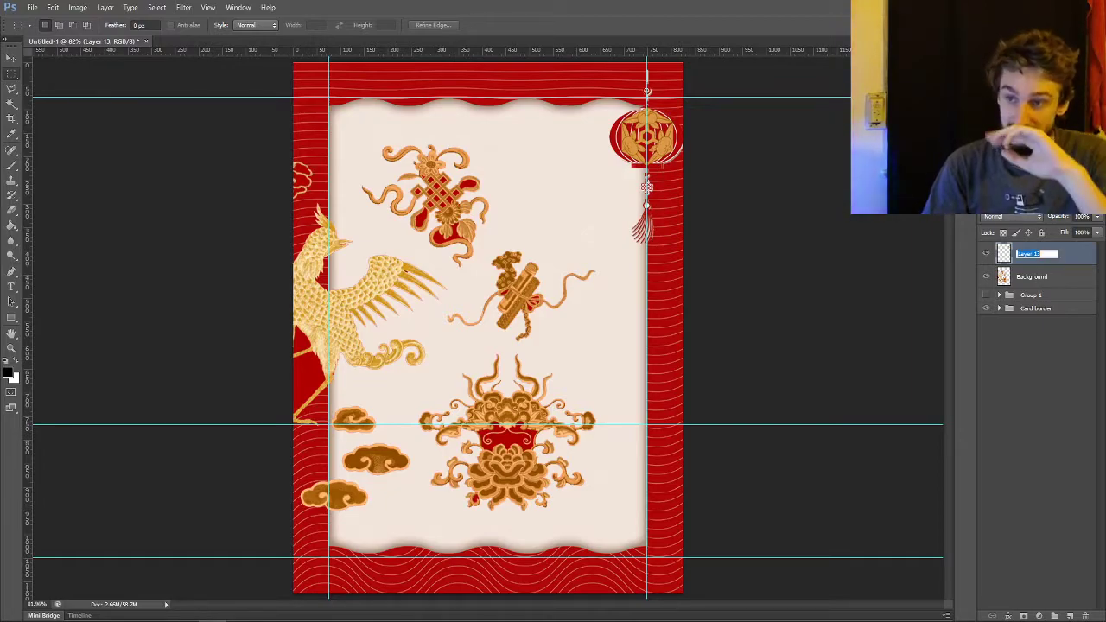
text(Suite)
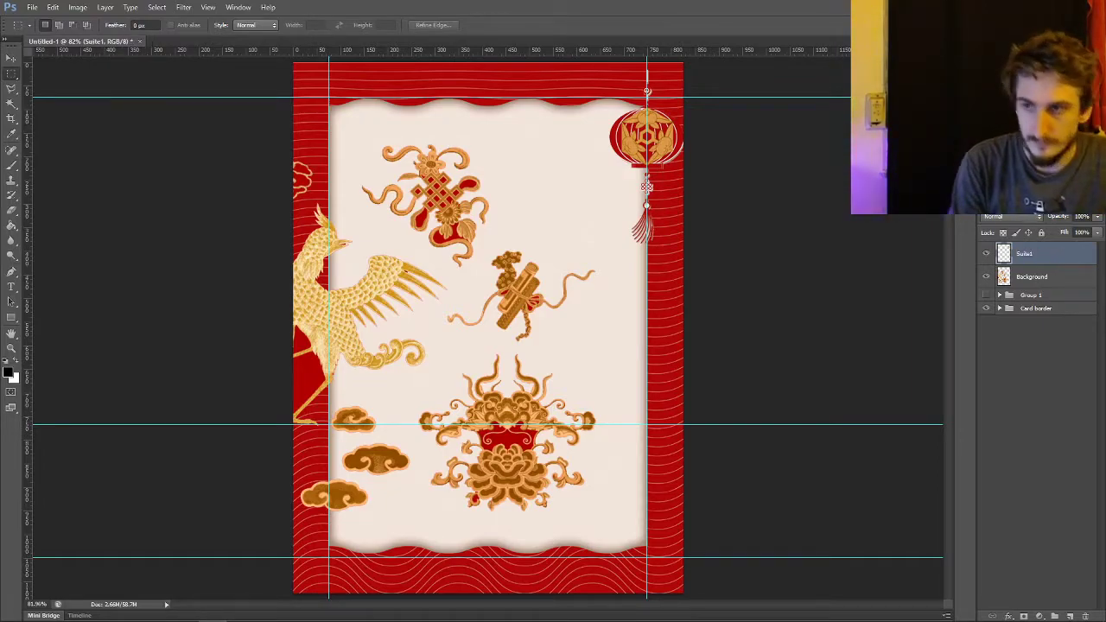
text(1)
key(Return)
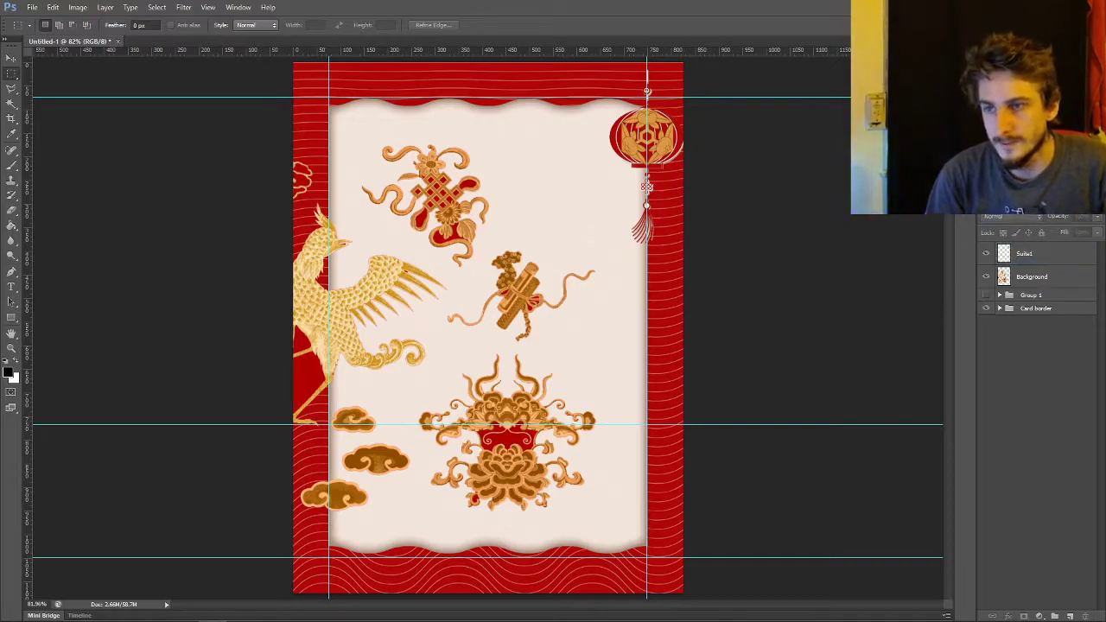
click(986, 253)
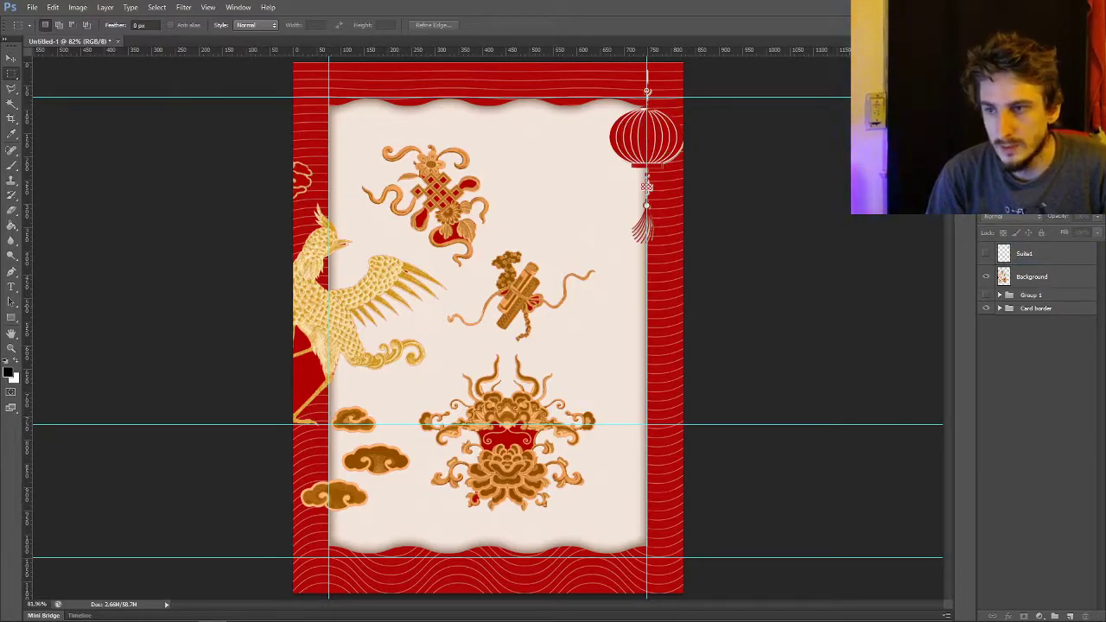
Clear the leftover red inside the Background's scroll ornament, outline it with the Polygonal Lasso, and cut it onto its own layer
click(1034, 277)
key(w)
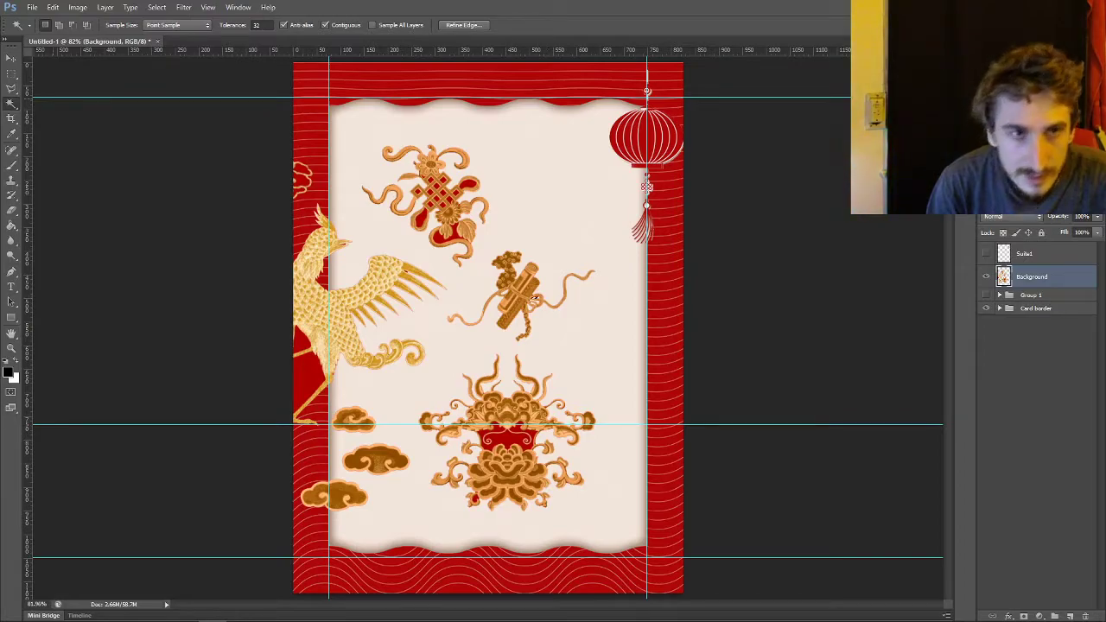
key(m)
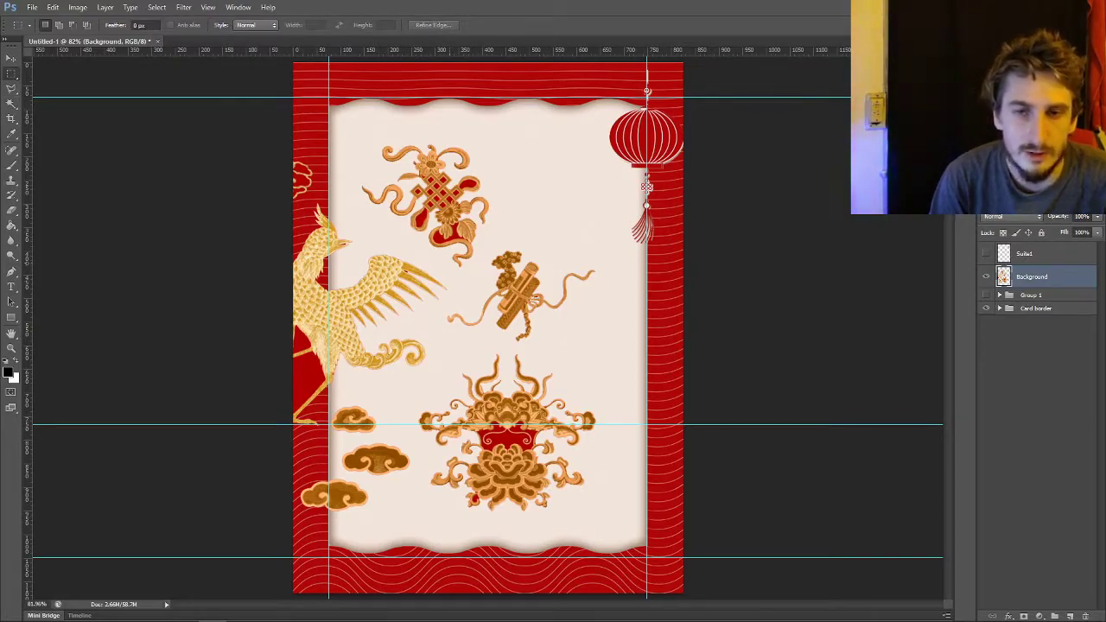
key(l)
drag(481, 269, 434, 329)
mouse_move(615, 266)
mouse_down()
mouse_move(555, 200)
mouse_move(501, 228)
mouse_up()
right_click(519, 264)
click(562, 374)
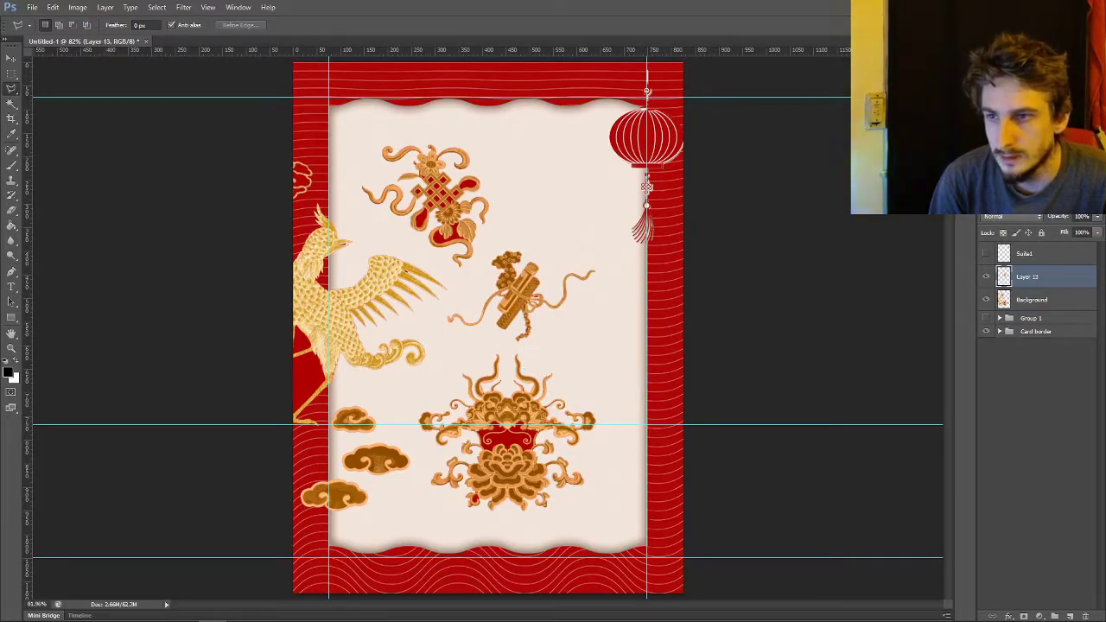
Hide the Background layer and scale the scroll ornament to about 80%
click(987, 300)
key(m)
right_click(519, 267)
click(561, 367)
drag(595, 250, 539, 206)
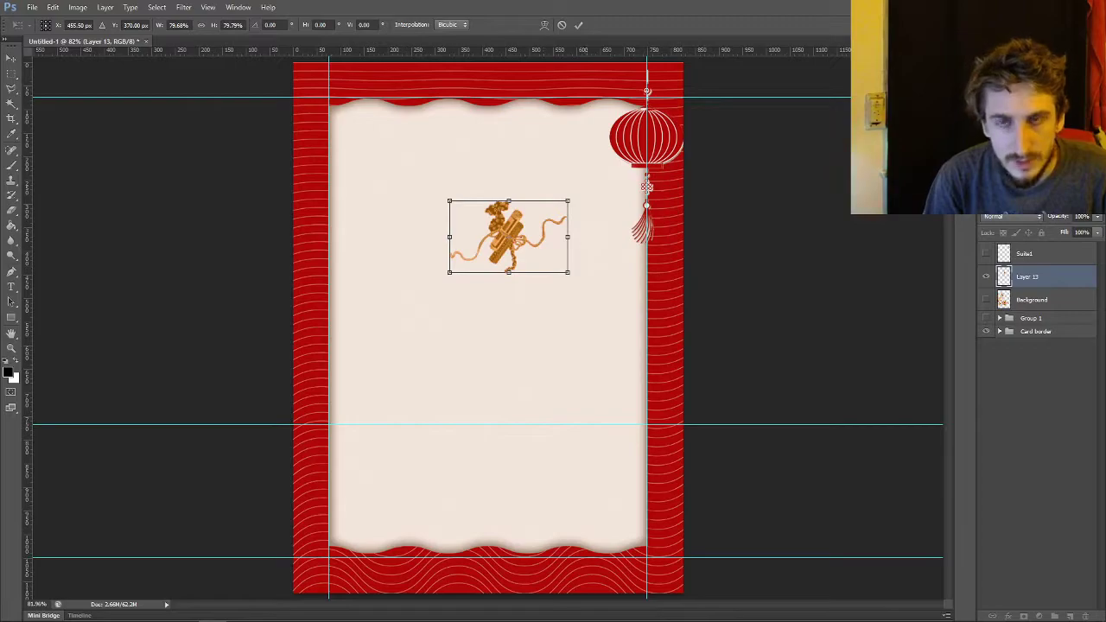
key(Return)
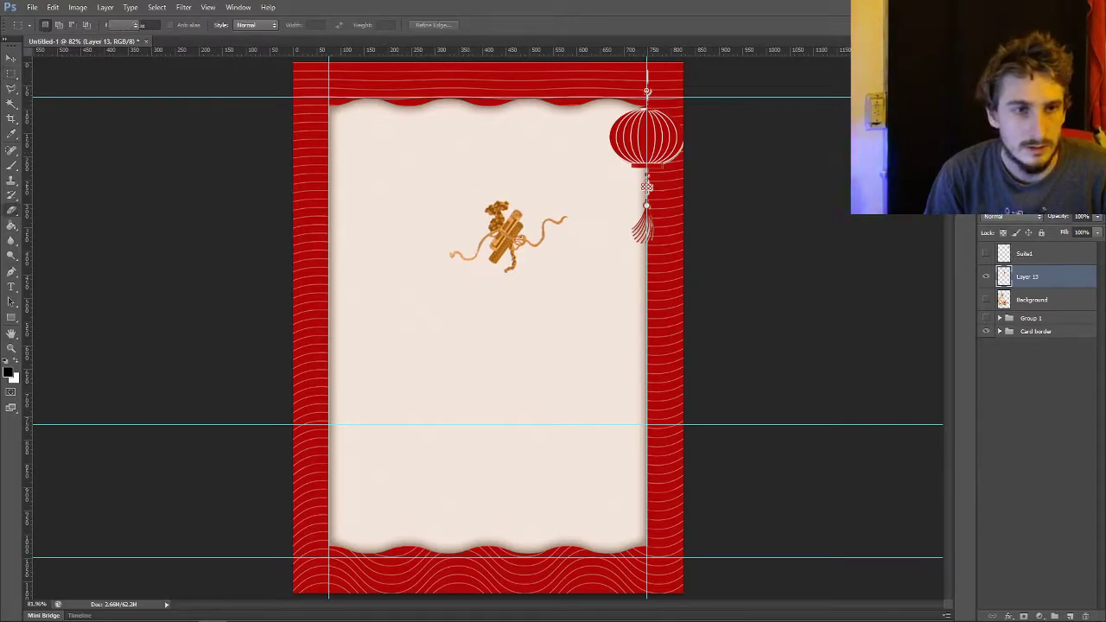
Erase the long ribbons trailing from both sides of the scroll ornament
key(e)
drag(549, 223, 543, 236)
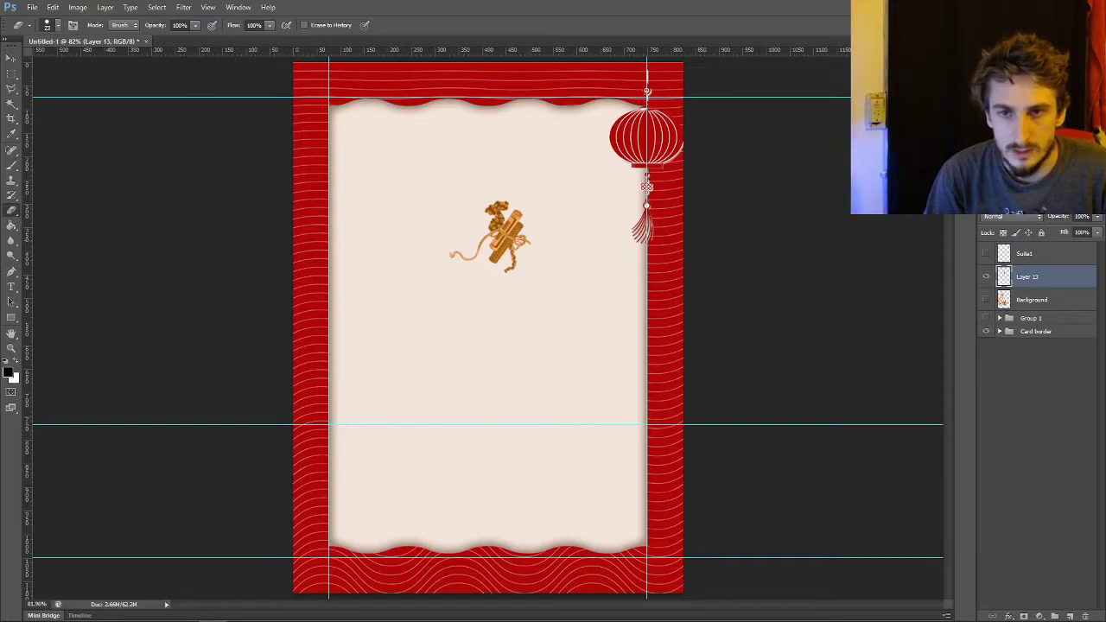
drag(454, 252, 466, 259)
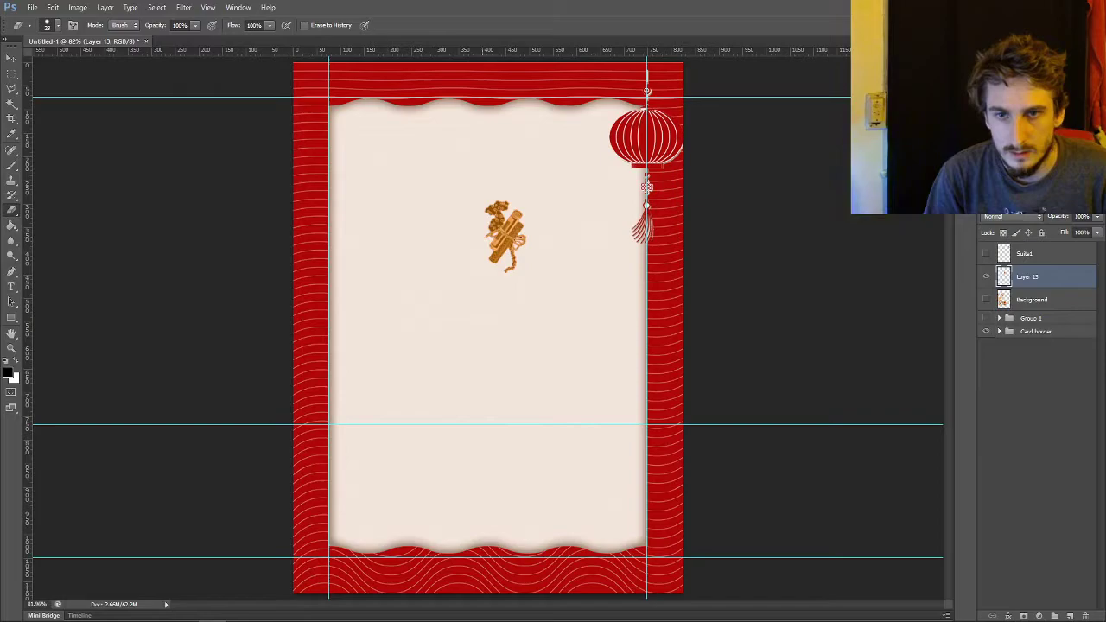
Move the scroll ornament onto the lantern and rename its layer as Suite2
key(v)
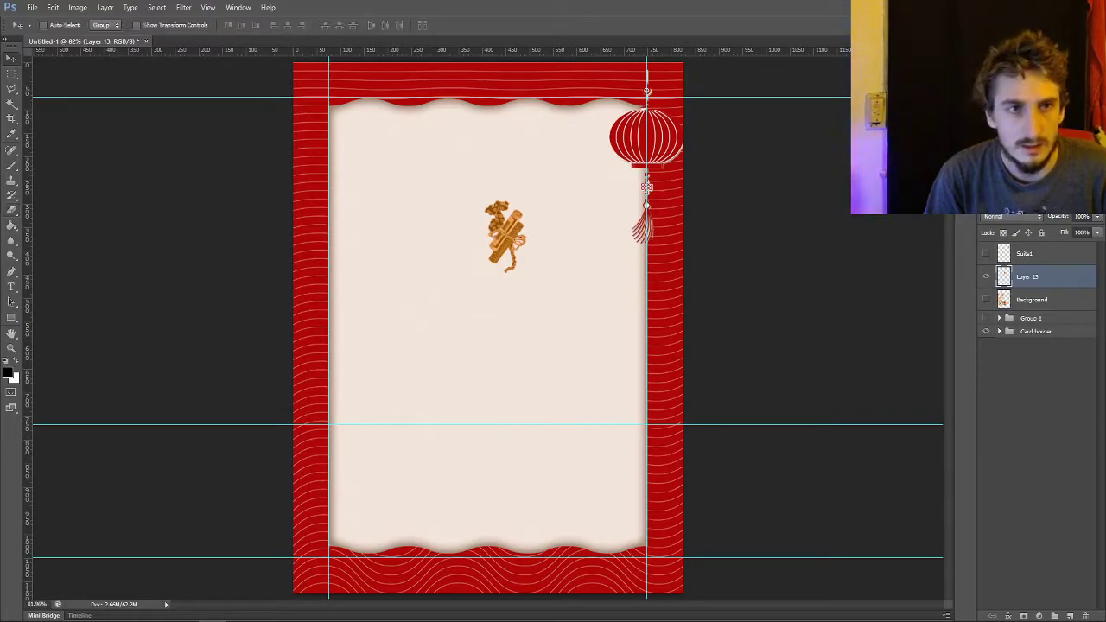
drag(509, 232, 649, 137)
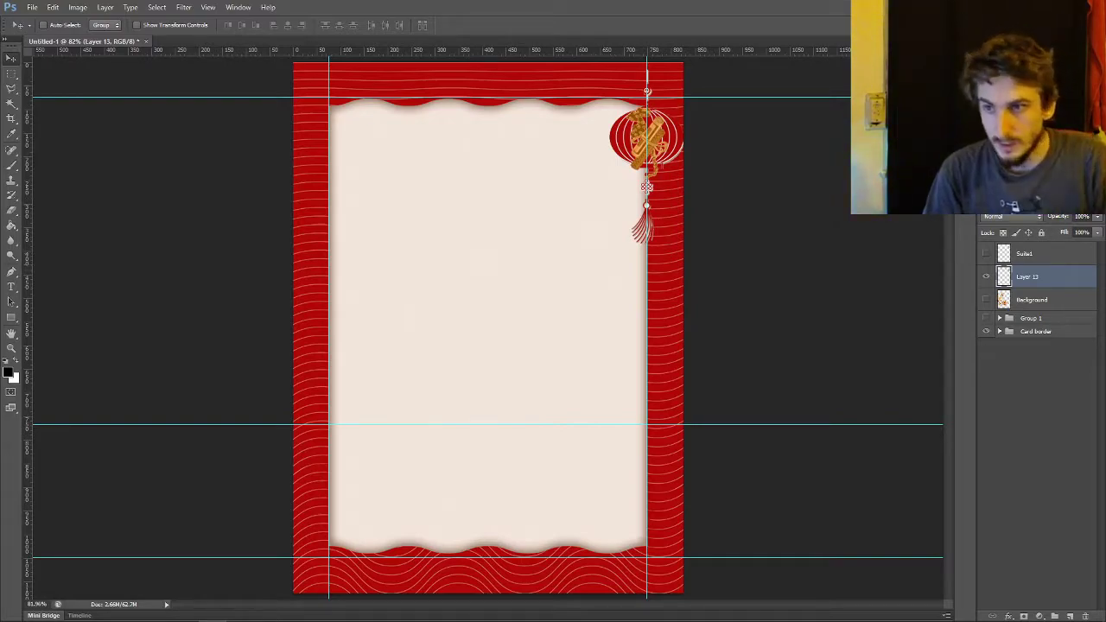
double_click(1029, 277)
text(S)
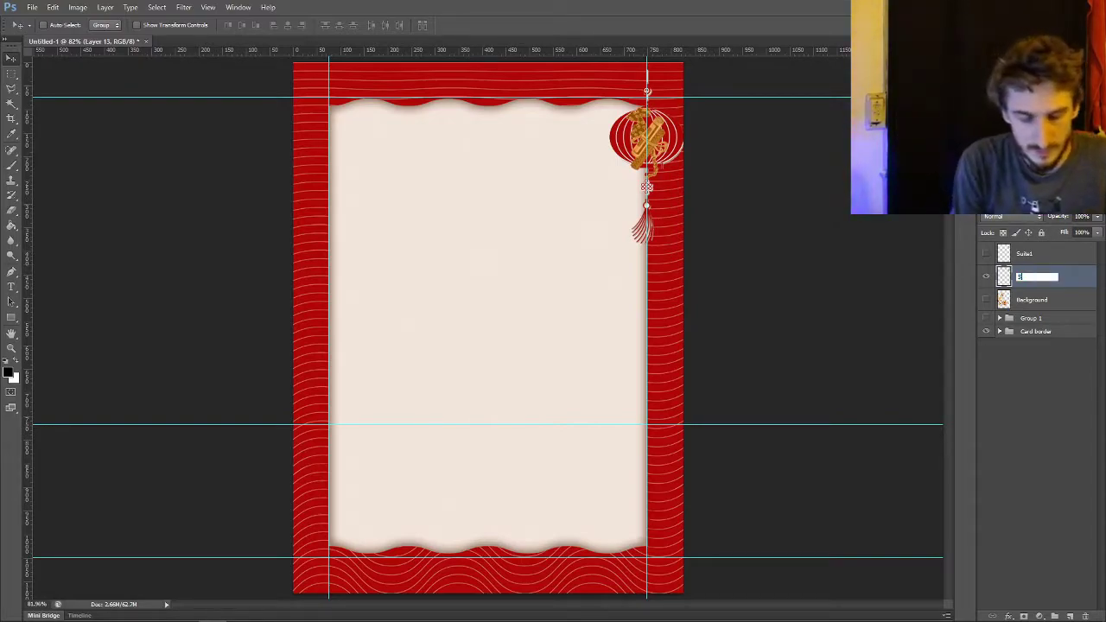
text(uite2)
key(Return)
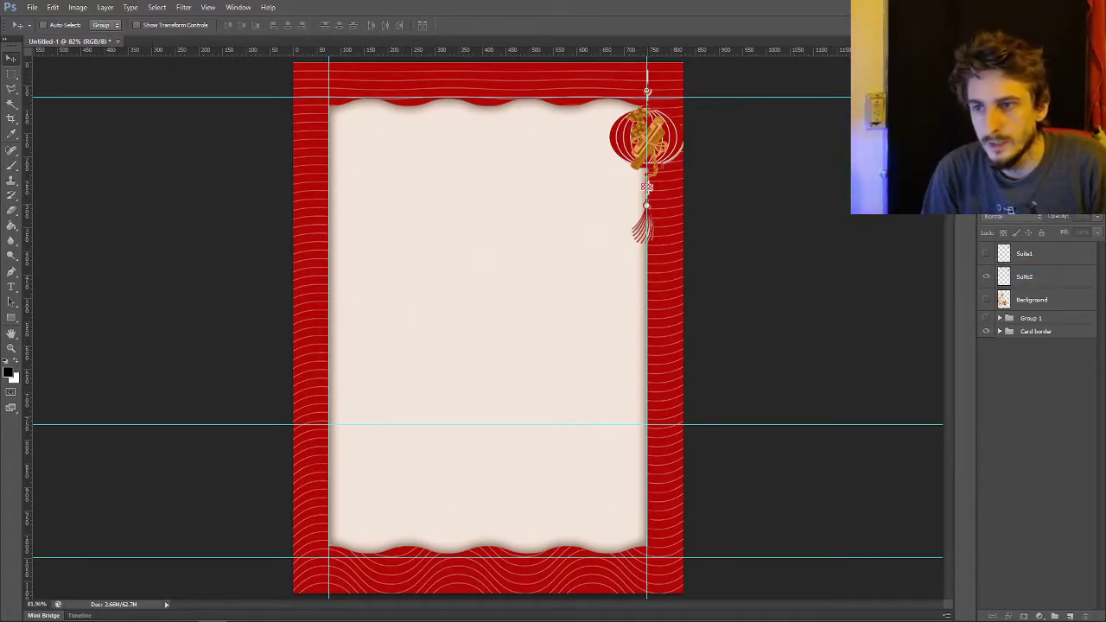
Compare Suite2 with Suite1 on the lantern, and enlarge the Suite2 ornament slightly so it fills the lantern
click(986, 276)
click(986, 253)
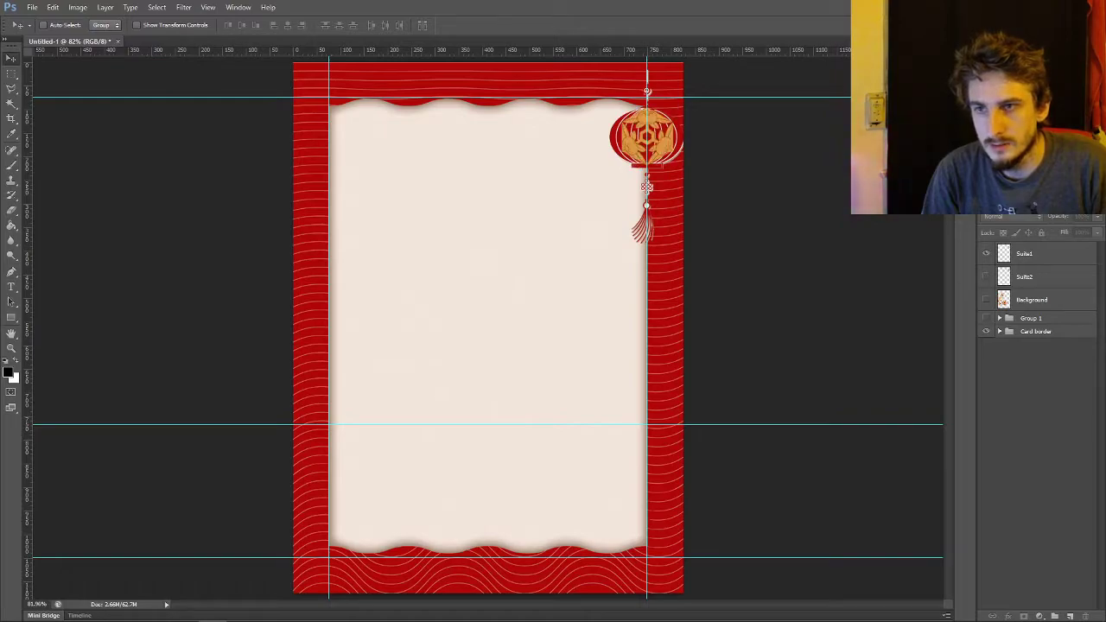
click(987, 253)
click(986, 276)
click(1025, 276)
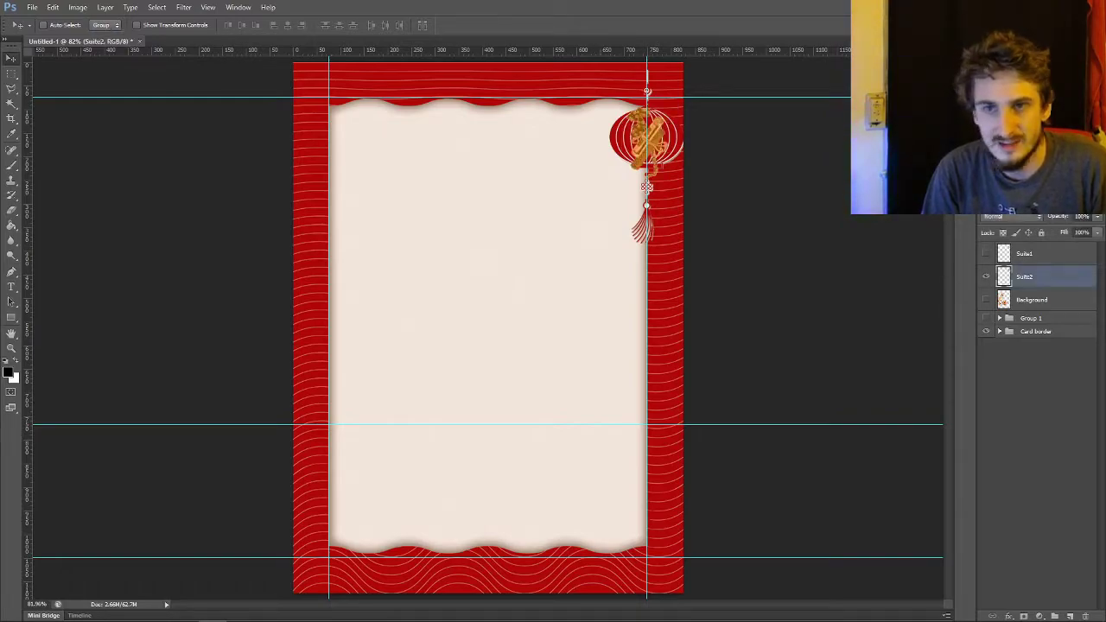
key(m)
right_click(632, 128)
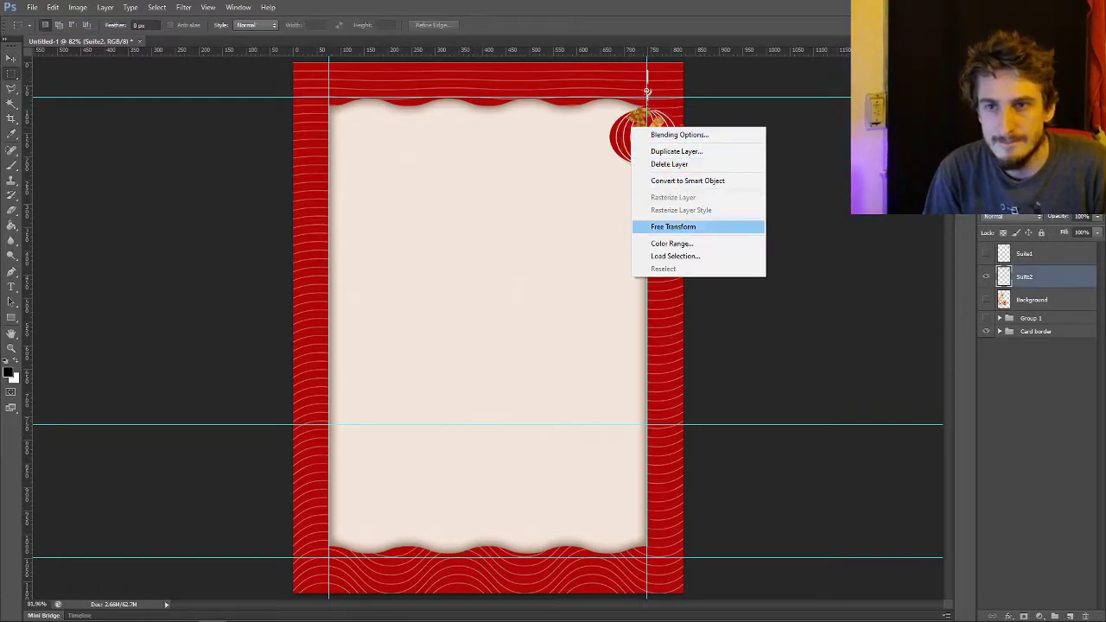
click(673, 226)
drag(649, 180, 613, 193)
drag(632, 123, 642, 114)
key(Return)
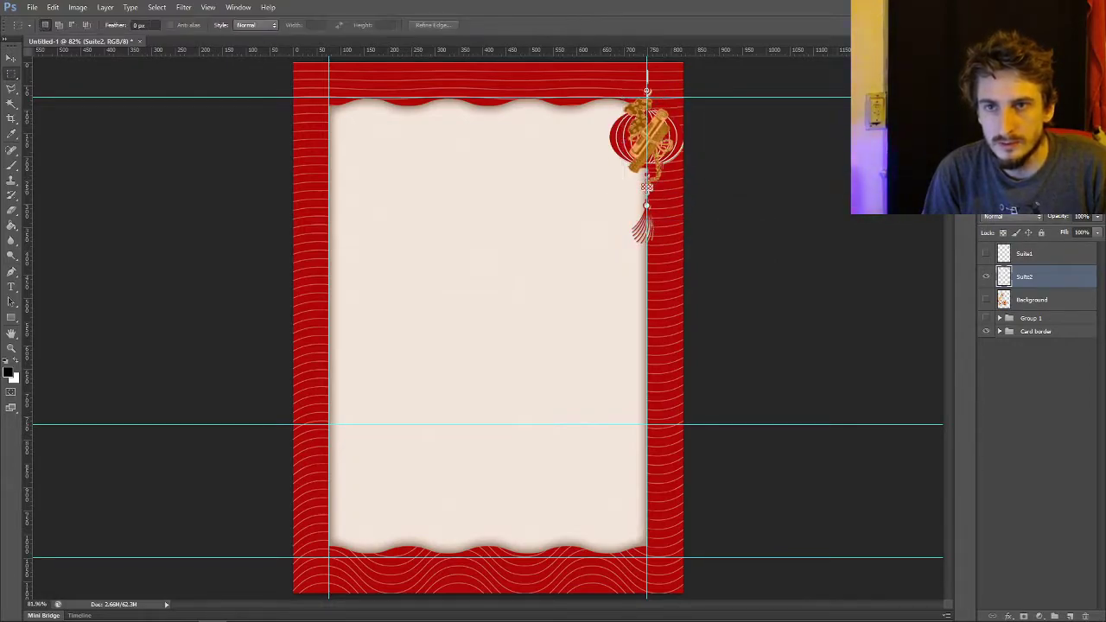
Hide both suite layers, show the Background layer, and shift it up and to the right so the clouds lie inside the panel
click(986, 276)
click(986, 253)
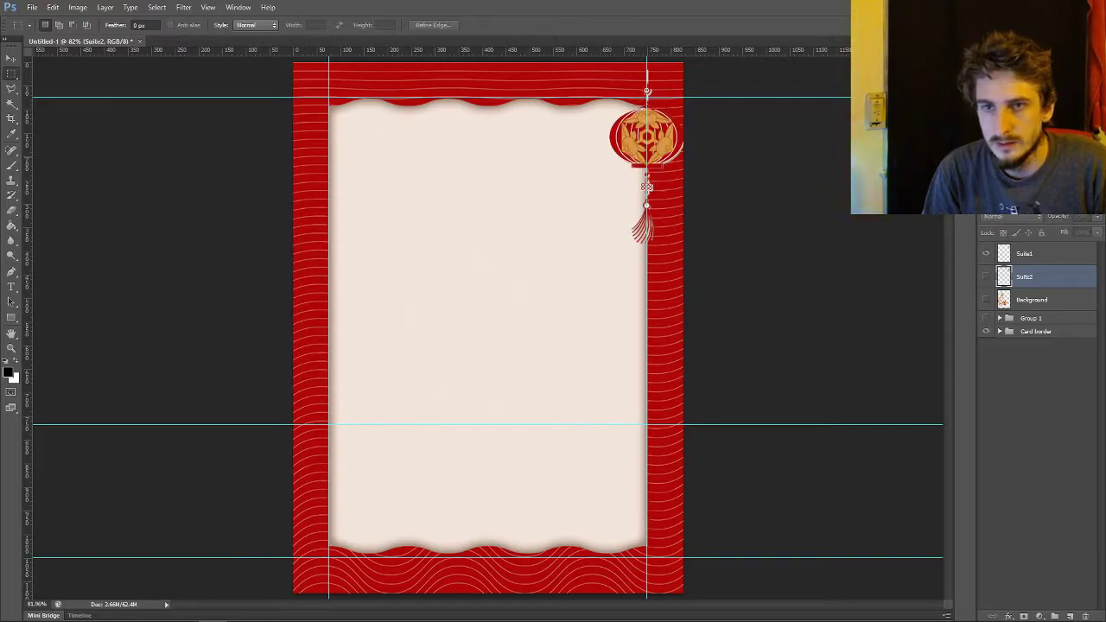
click(986, 254)
click(986, 299)
click(1032, 299)
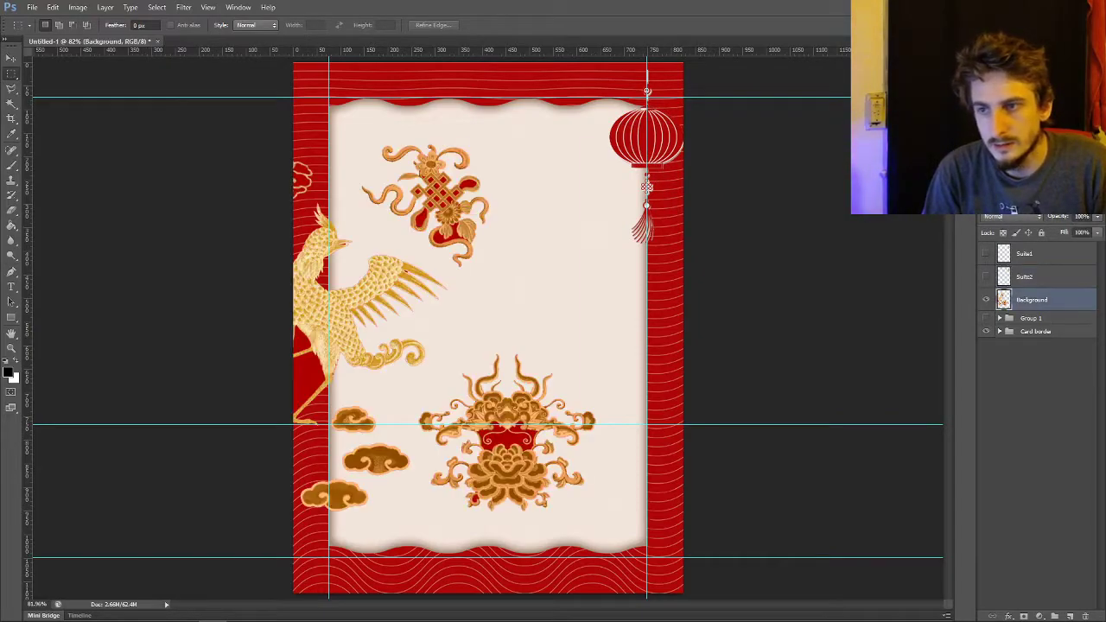
key(v)
drag(458, 281, 558, 198)
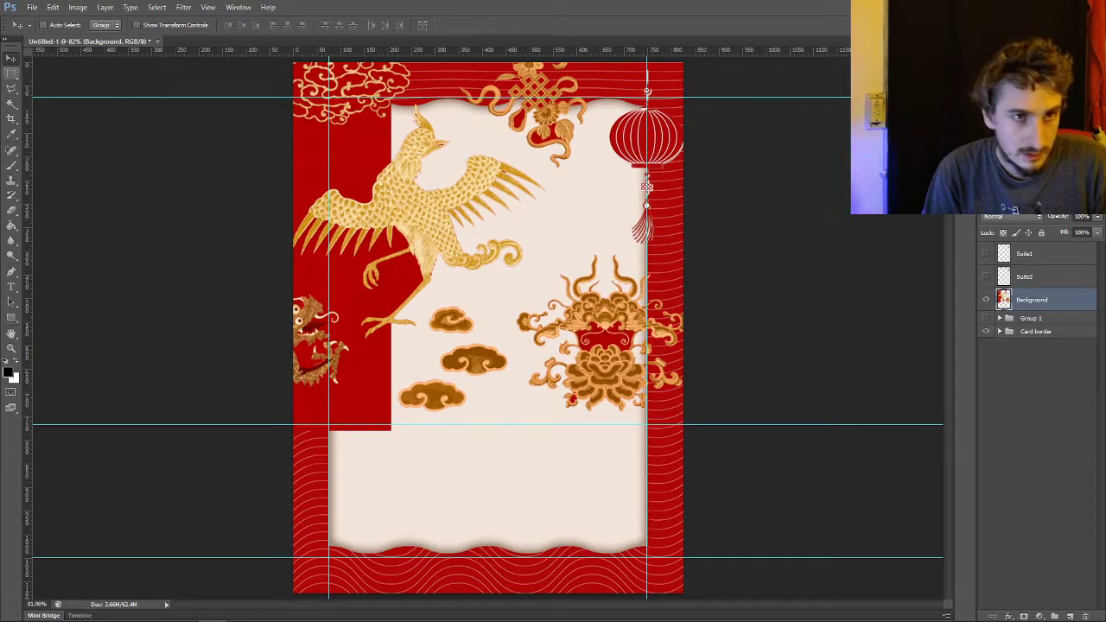
Outline the three clouds with the Polygonal Lasso and cut them from Background onto their own layer
key(m)
key(l)
drag(427, 316, 422, 338)
drag(394, 378, 394, 403)
drag(472, 420, 508, 378)
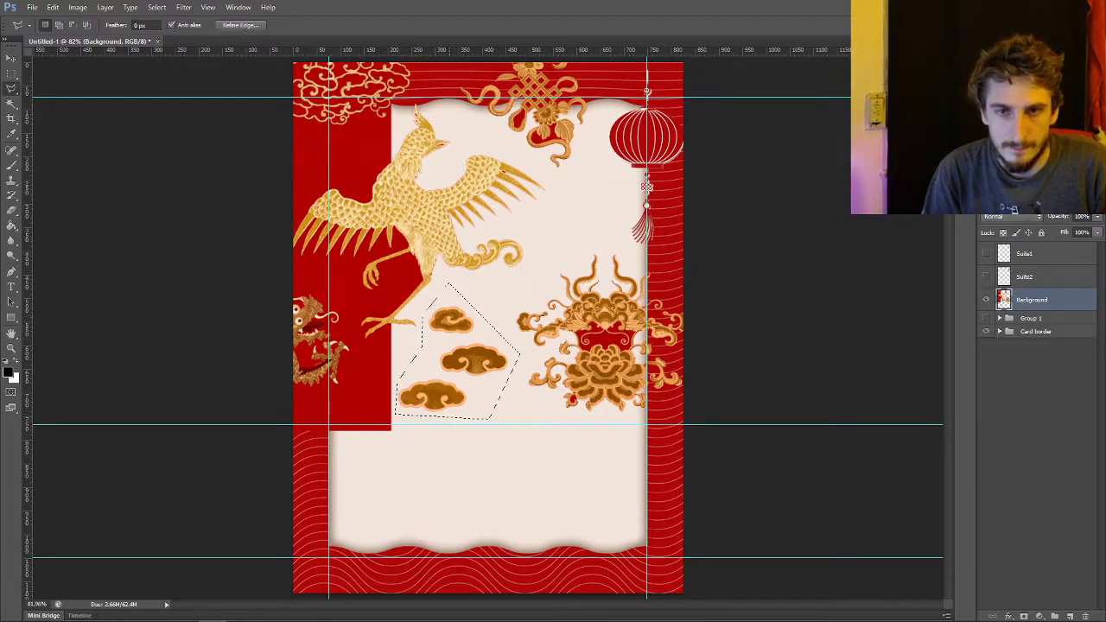
right_click(434, 317)
click(497, 421)
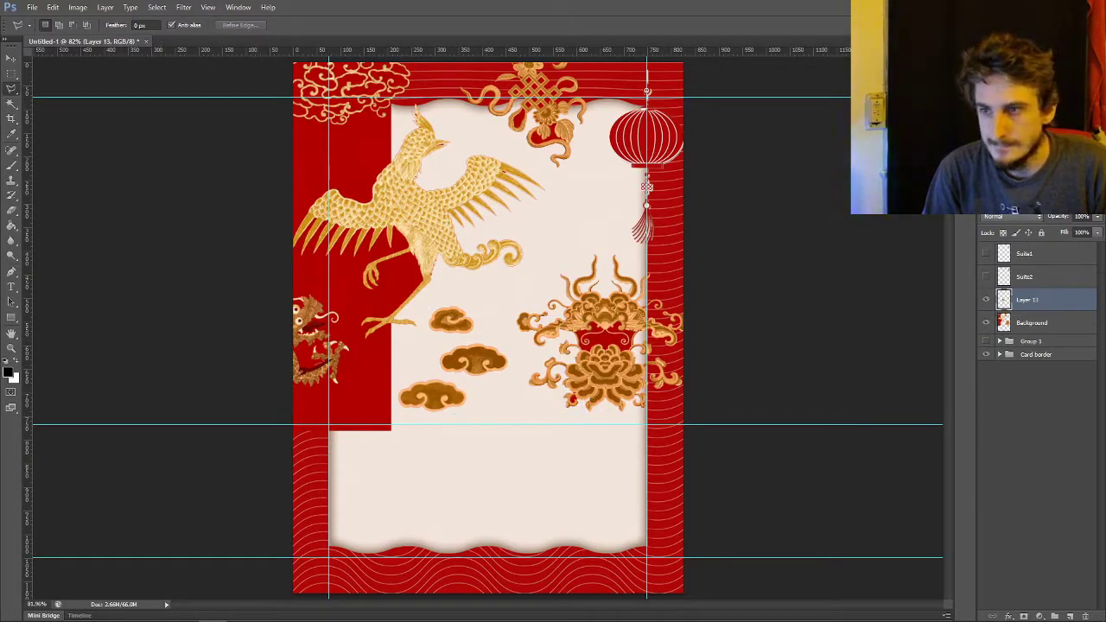
Hide the Background layer and move the three clouds over the lantern
click(986, 324)
key(v)
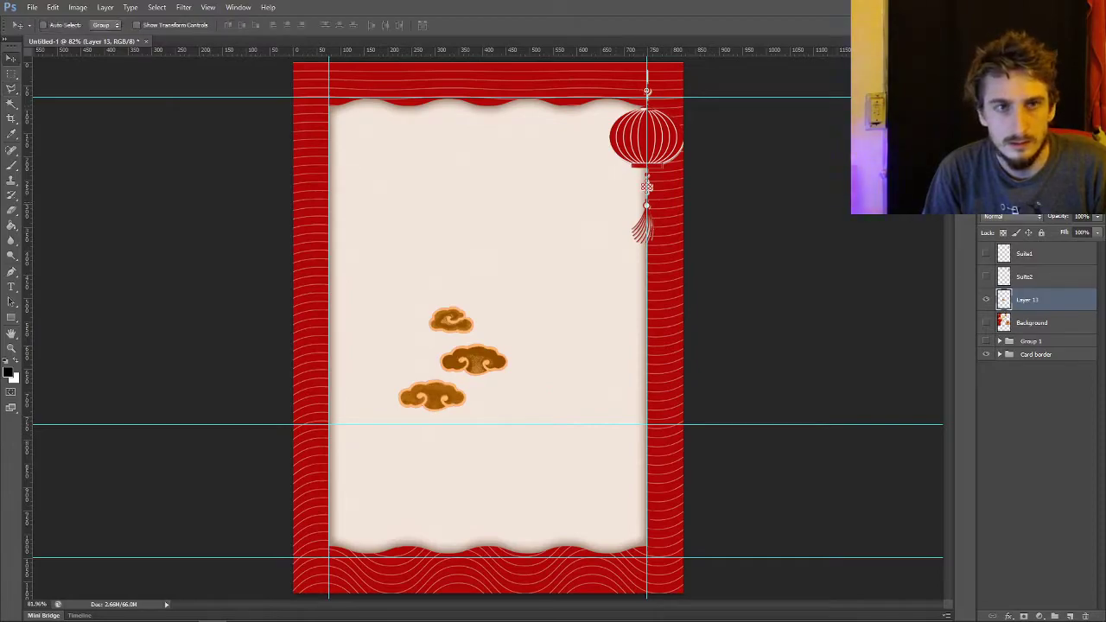
drag(428, 341, 620, 109)
Scale the three clouds down to about 74% with Free Transform and fit them over the lantern
key(m)
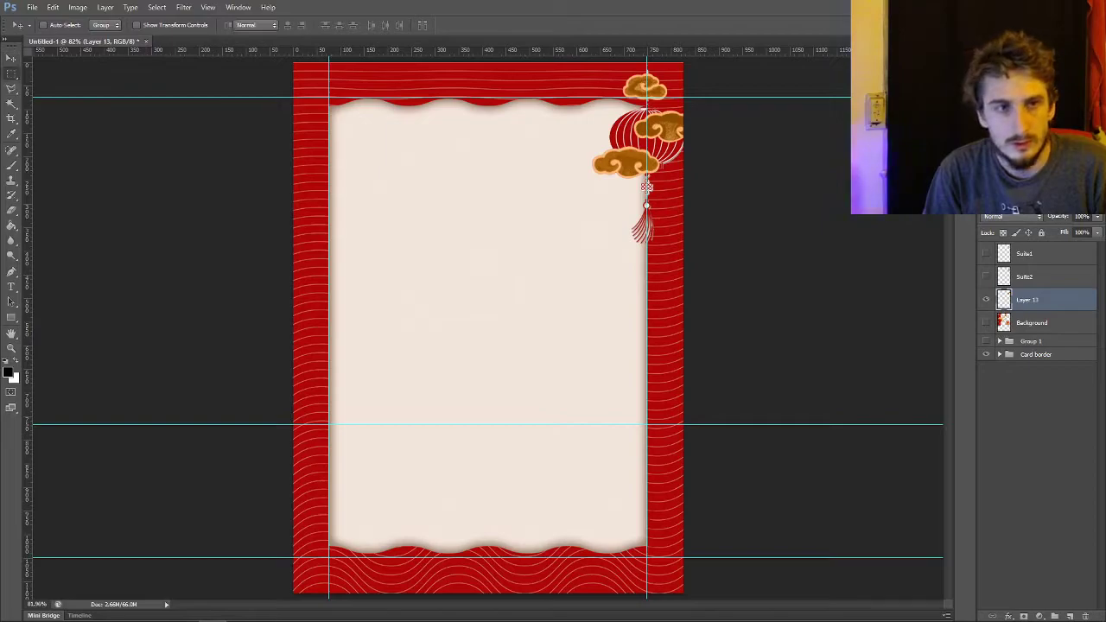
right_click(648, 130)
click(718, 226)
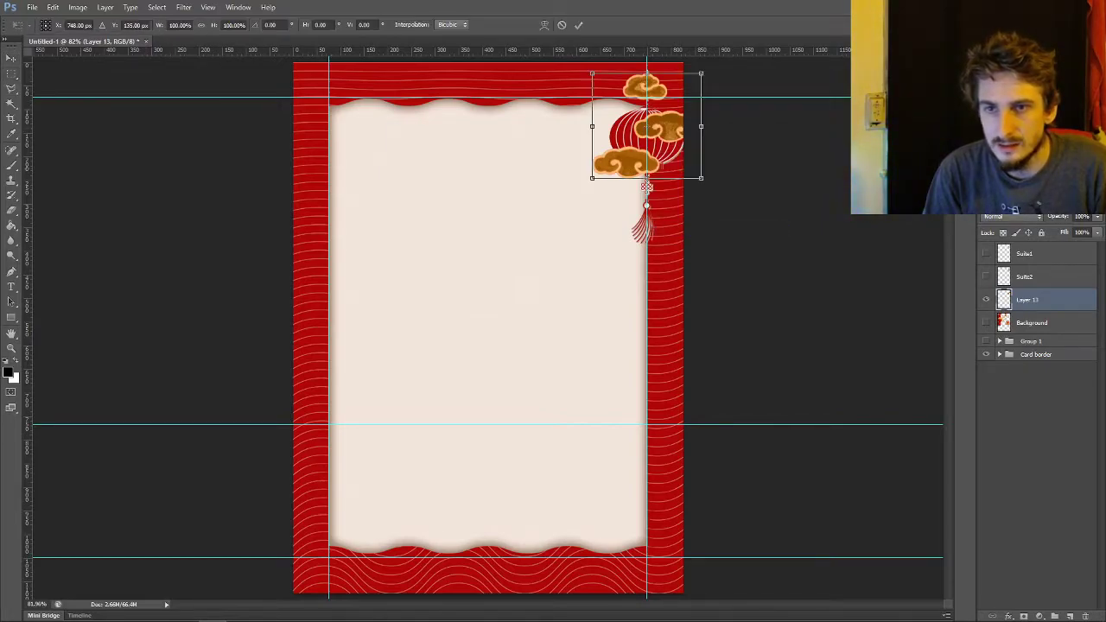
drag(593, 178, 621, 151)
mouse_move(678, 113)
mouse_down()
mouse_move(664, 130)
mouse_move(681, 115)
mouse_up()
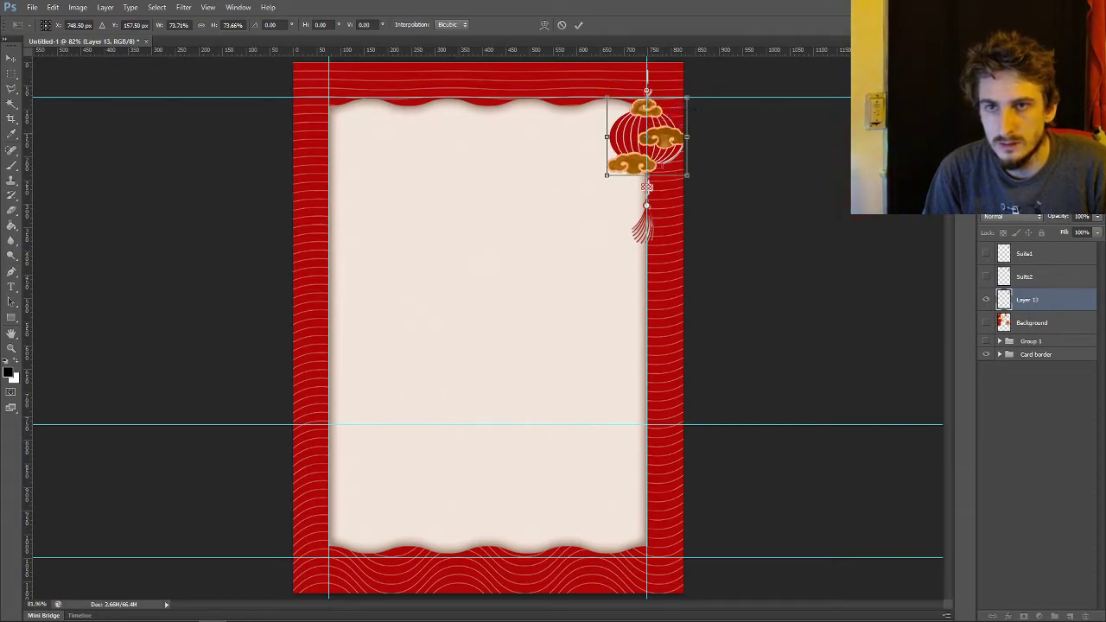
key(Return)
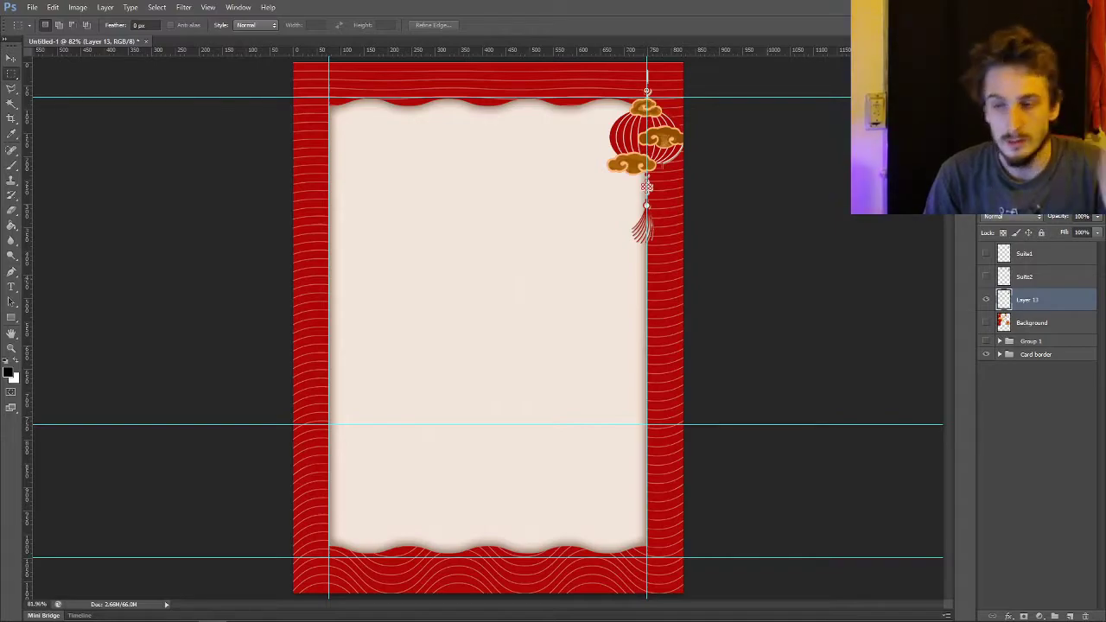
Rename the cloud layer as Suite3
double_click(1027, 300)
text(Suite3)
key(Return)
click(1037, 432)
Hide Suite3, show the Background layer, and shift it down and to the right so the phoenix lies over the panel
click(986, 300)
click(987, 322)
click(1033, 324)
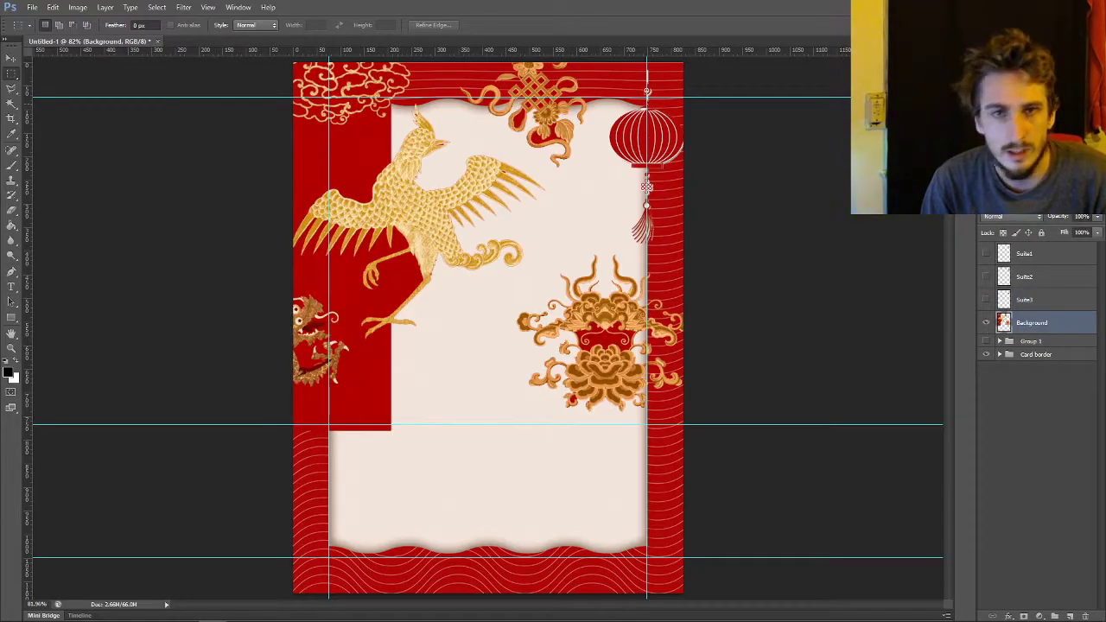
click(11, 59)
drag(428, 177, 505, 226)
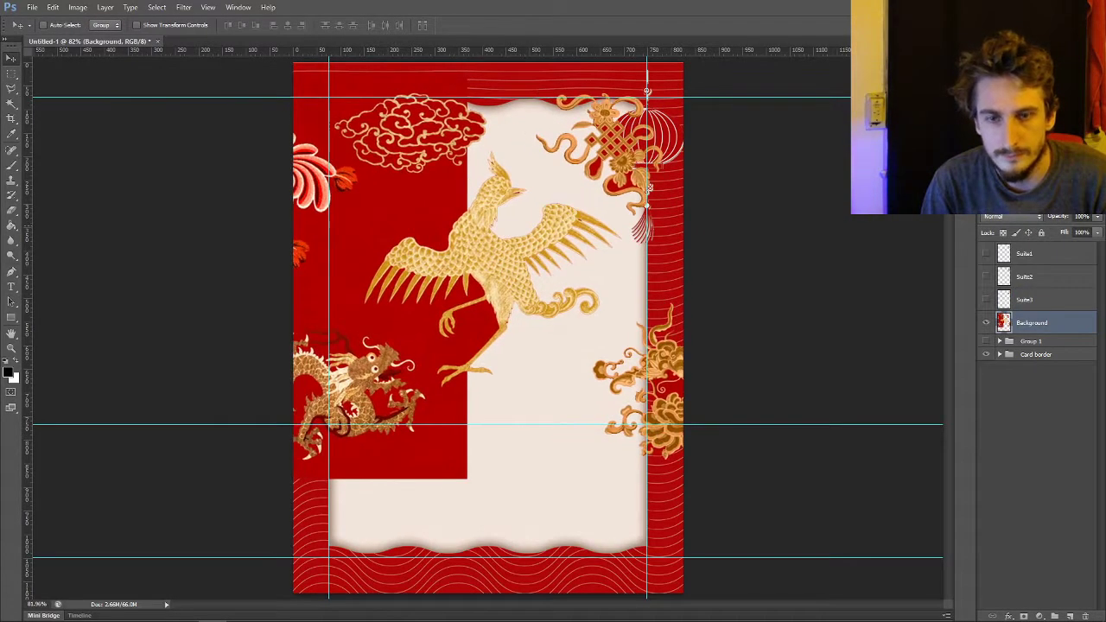
Select the solid red backdrop around the phoenix with the Magic Wand, delete it, and clear the selection
key(w)
click(311, 350)
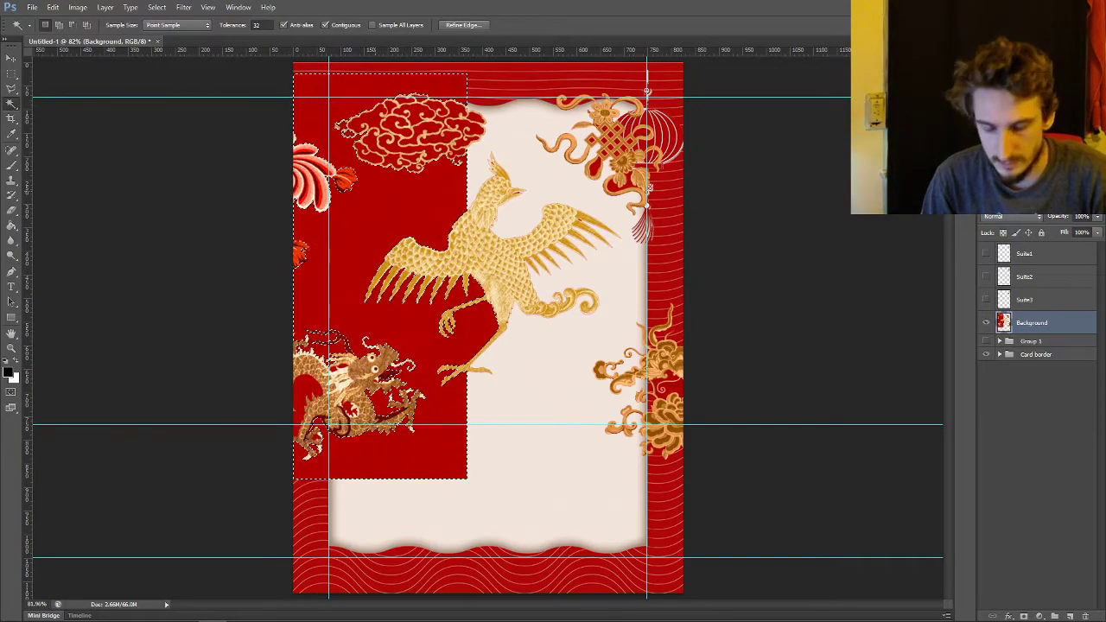
key(Delete)
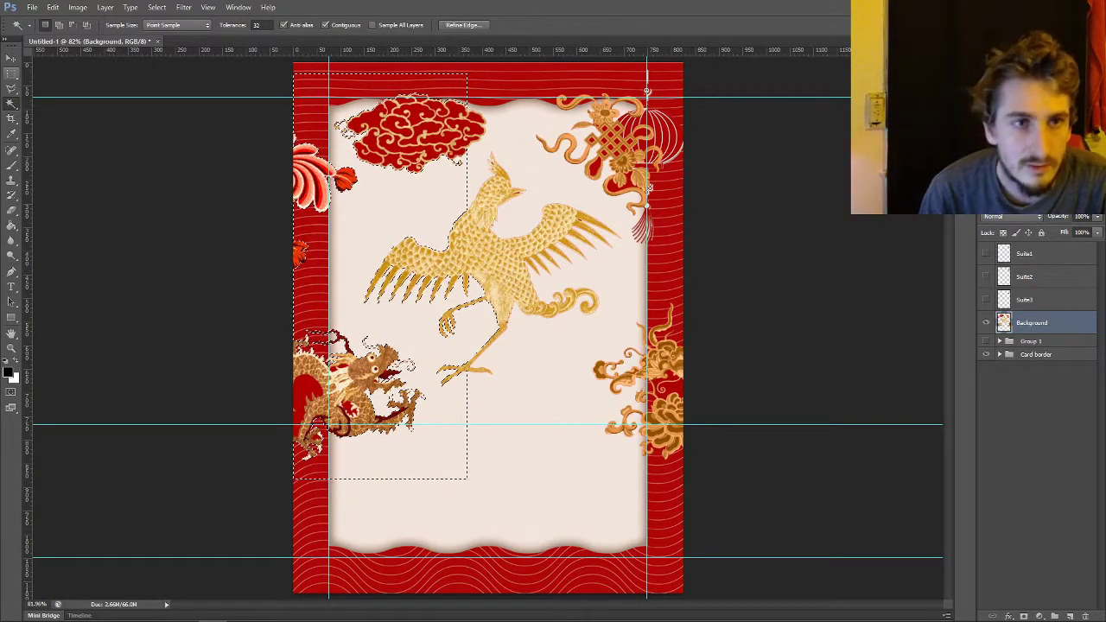
key(ctrl+d)
Outline the golden phoenix with the Polygonal Lasso and cut it from Background onto its own layer
key(l)
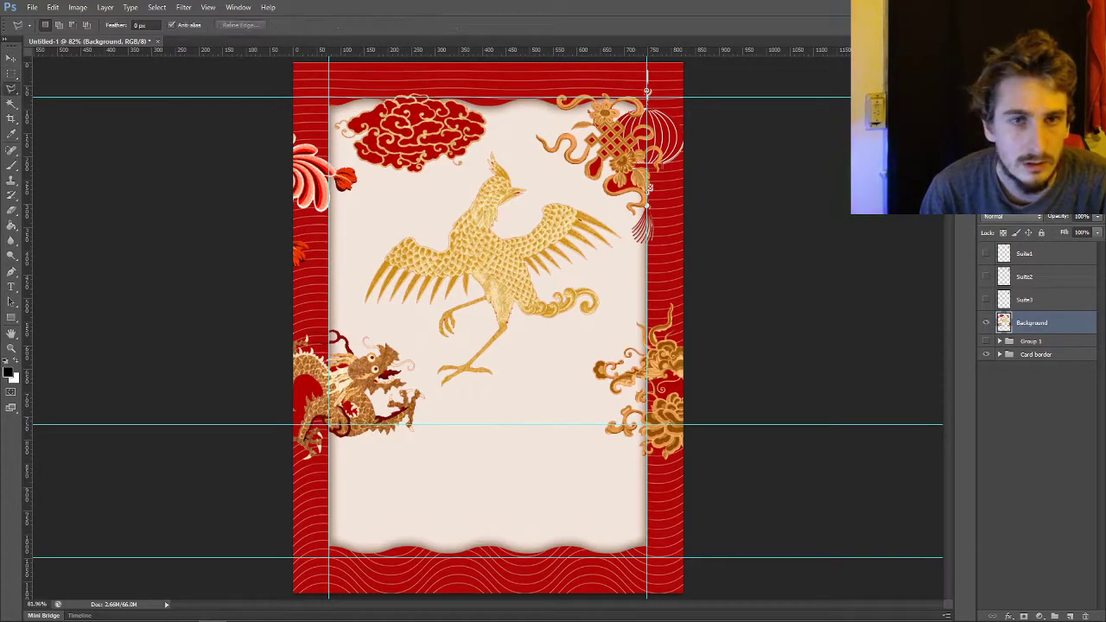
click(503, 135)
click(380, 229)
click(349, 311)
click(410, 335)
click(438, 406)
click(545, 368)
click(619, 303)
click(628, 227)
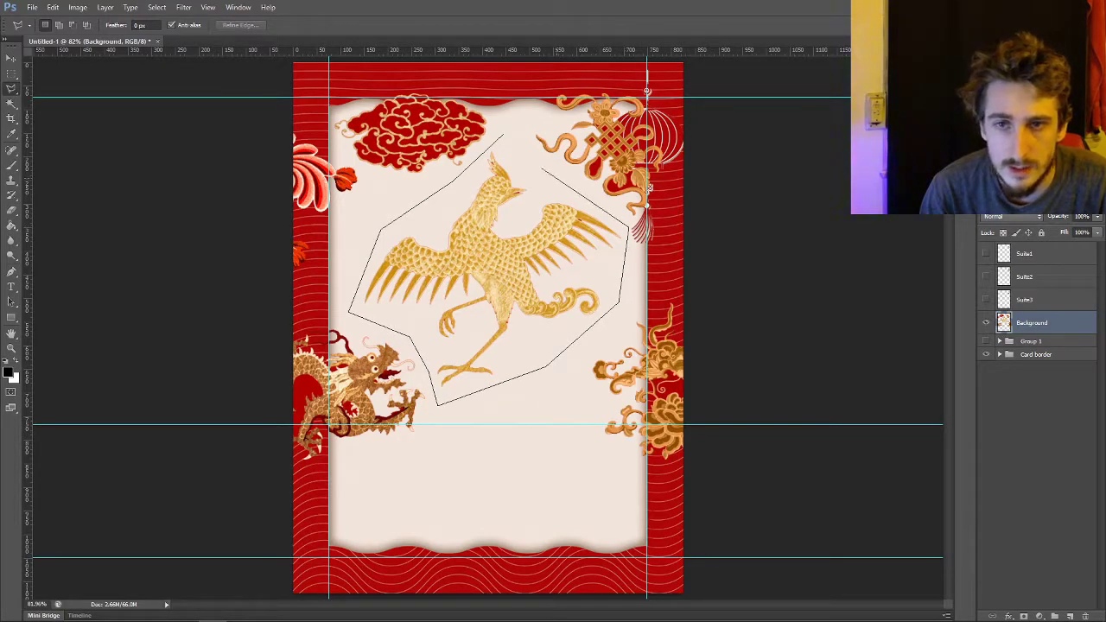
click(503, 135)
right_click(492, 191)
click(527, 298)
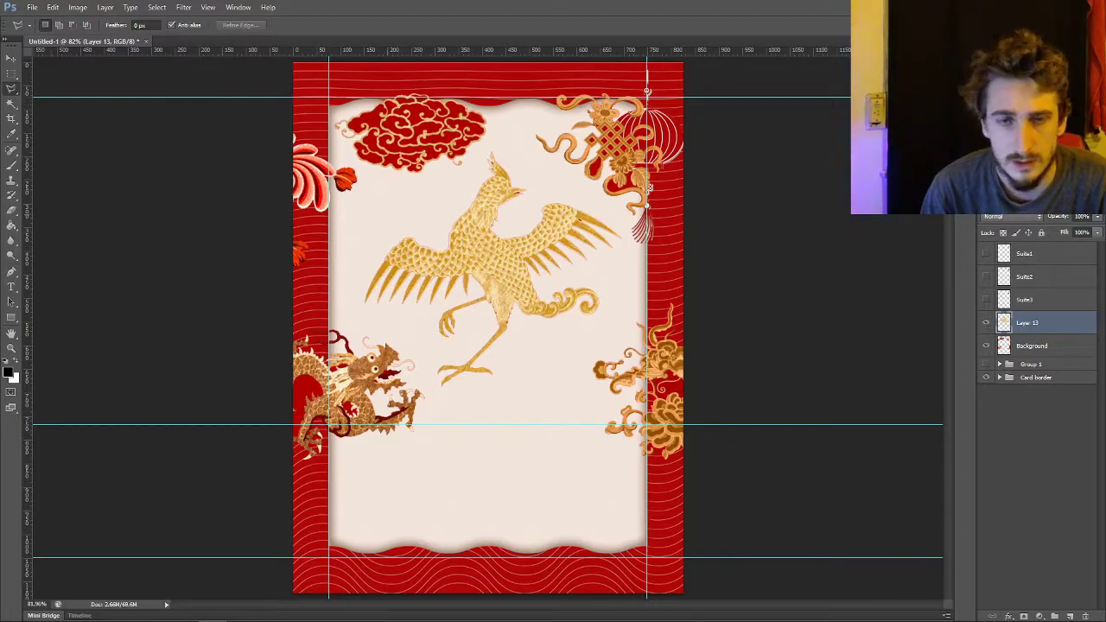
Delete the leftover Background layer and make the phoenix layer active
click(1032, 346)
key(Delete)
click(1027, 323)
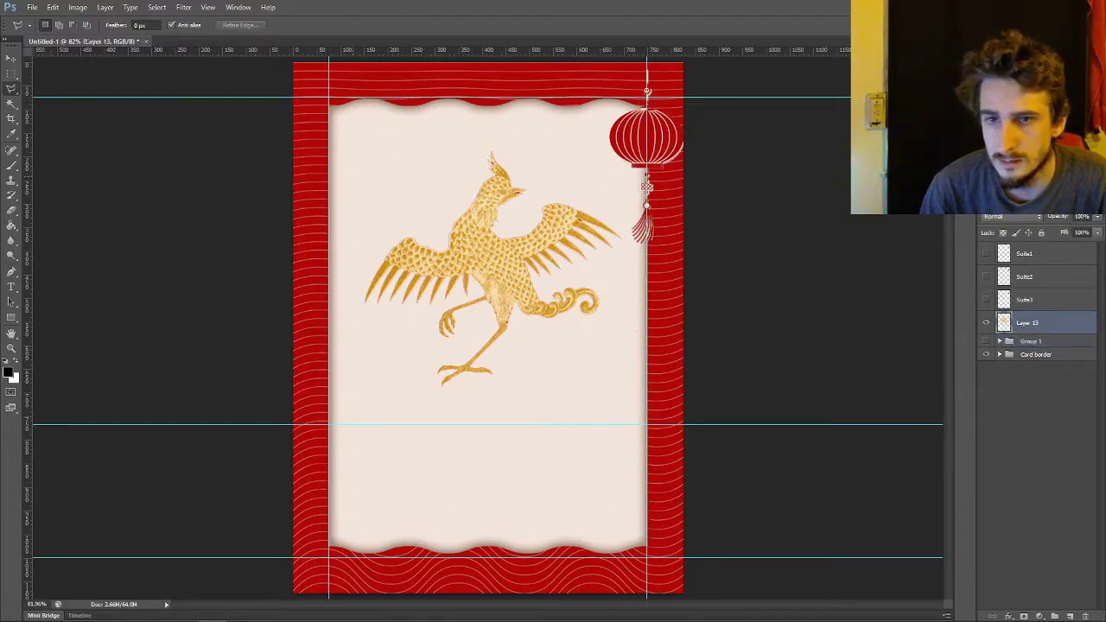
Shrink the phoenix with Free Transform and position it over the lantern
key(m)
right_click(427, 189)
click(475, 288)
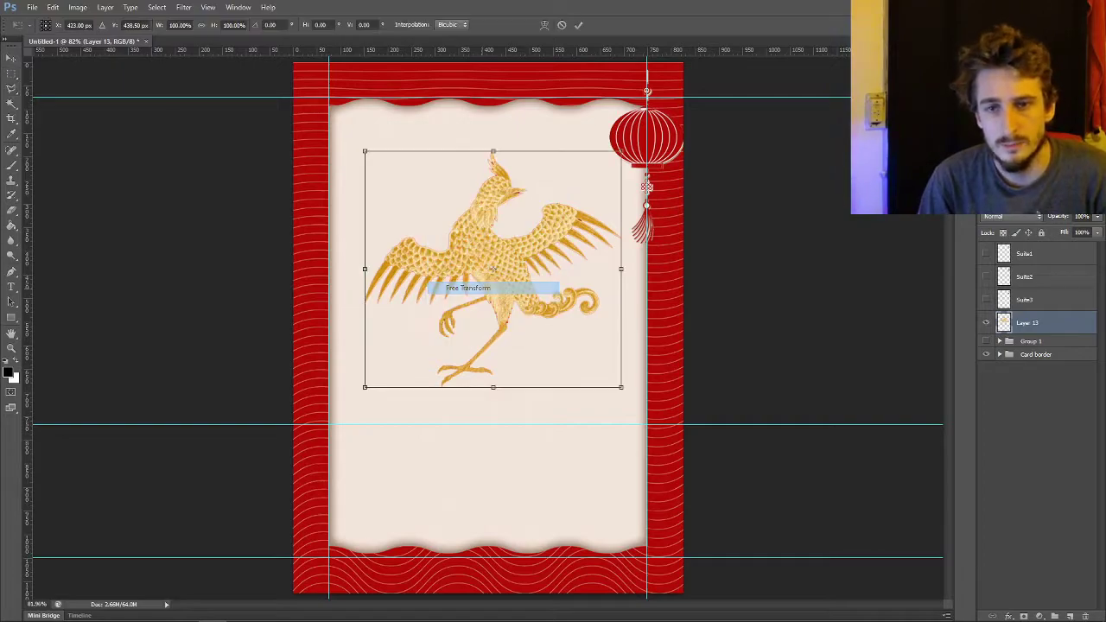
drag(365, 387, 499, 263)
drag(534, 212, 611, 141)
drag(576, 194, 602, 167)
drag(624, 129, 613, 144)
key(Return)
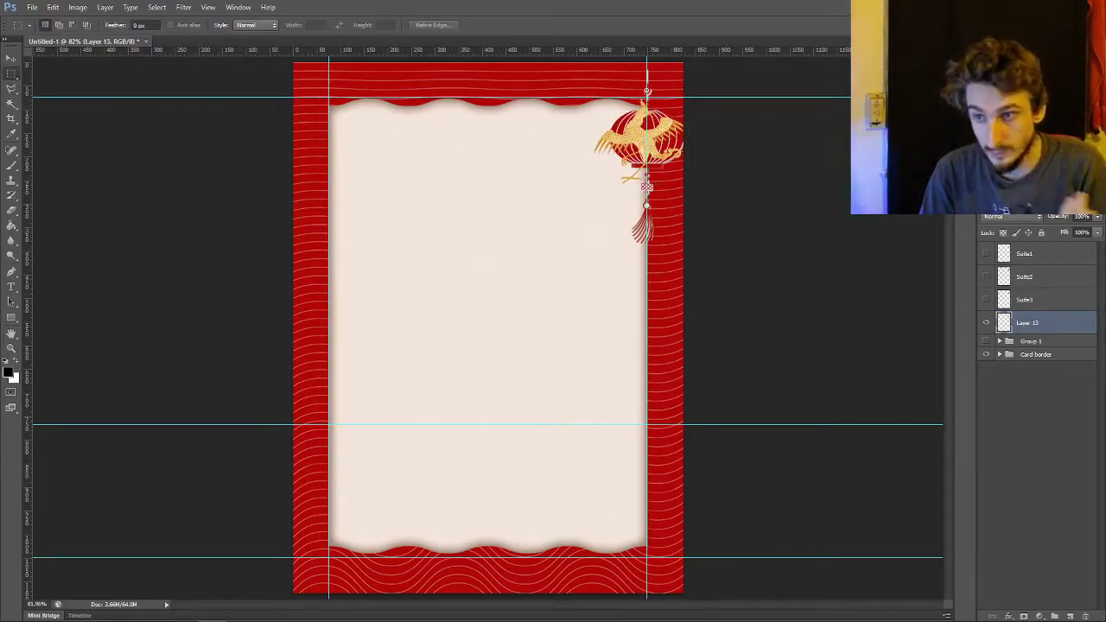
Rename the phoenix layer as Suite4
double_click(1027, 323)
text(Suite)
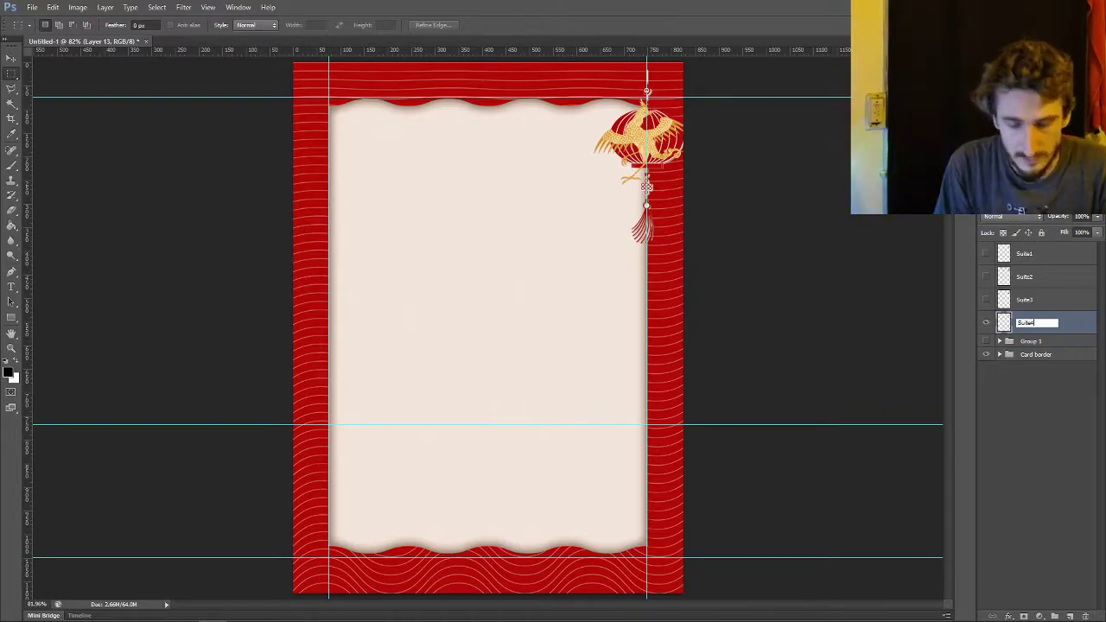
text(4)
key(Return)
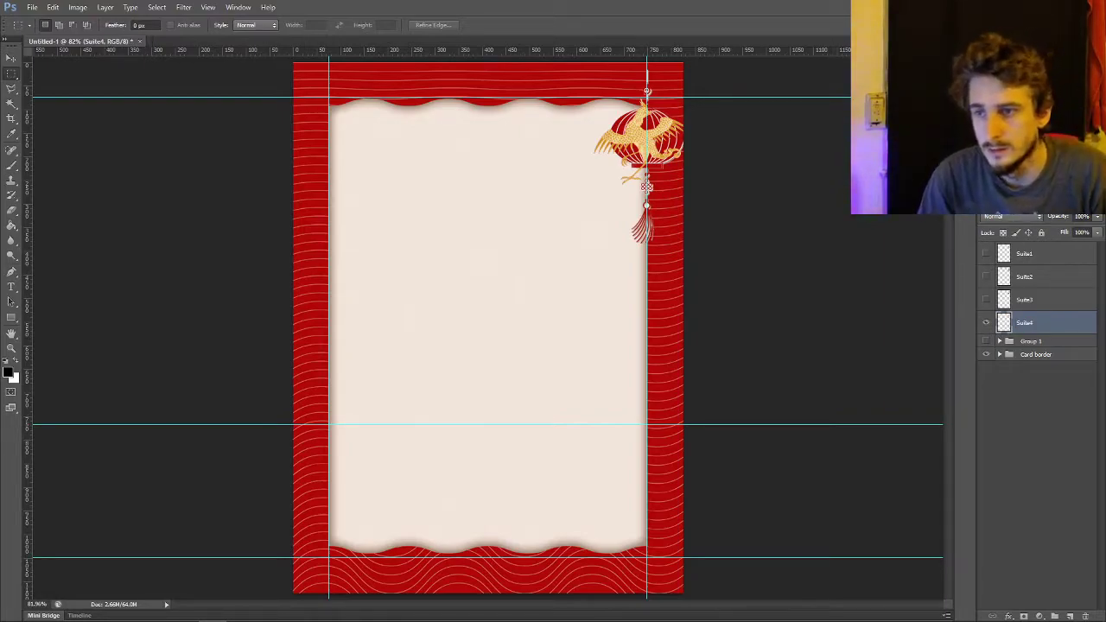
Hide Suite4, check Suite3, Suite2 and Suite1 one at a time on the lantern, and leave all four hidden
click(986, 323)
click(986, 300)
click(986, 300)
click(986, 277)
click(986, 277)
click(987, 253)
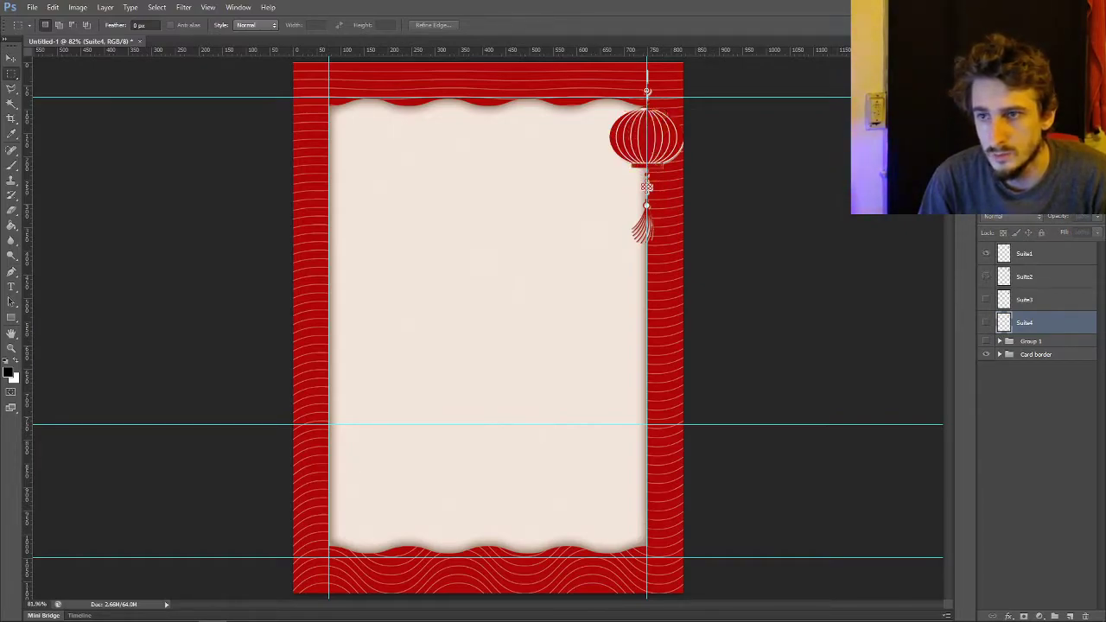
click(986, 253)
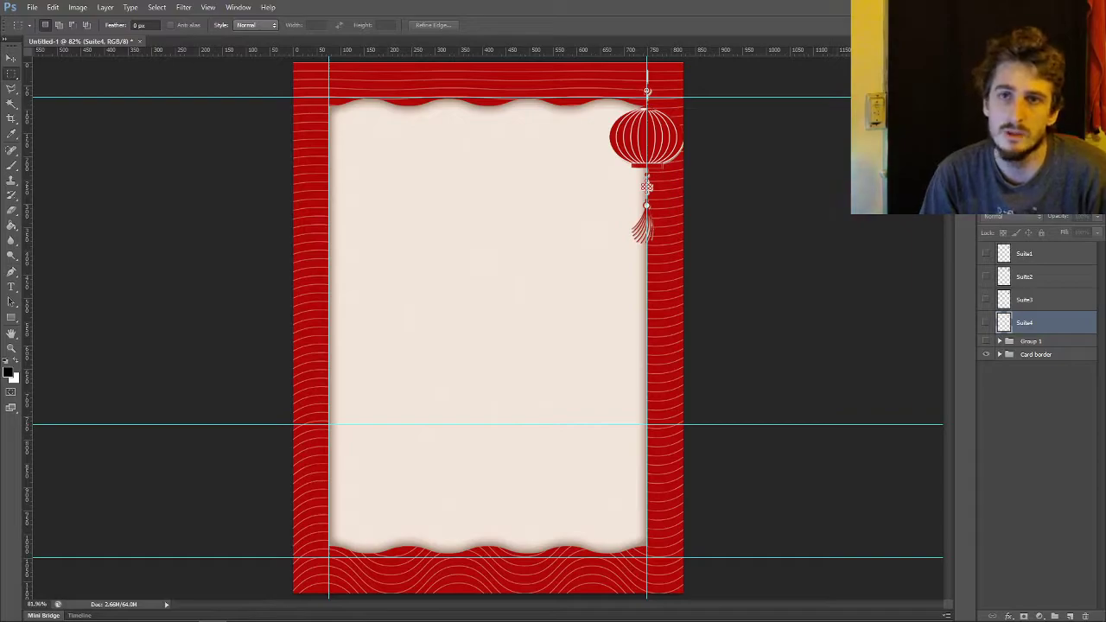
Group the four suite layers and name the group Suites
key(ctrl+g)
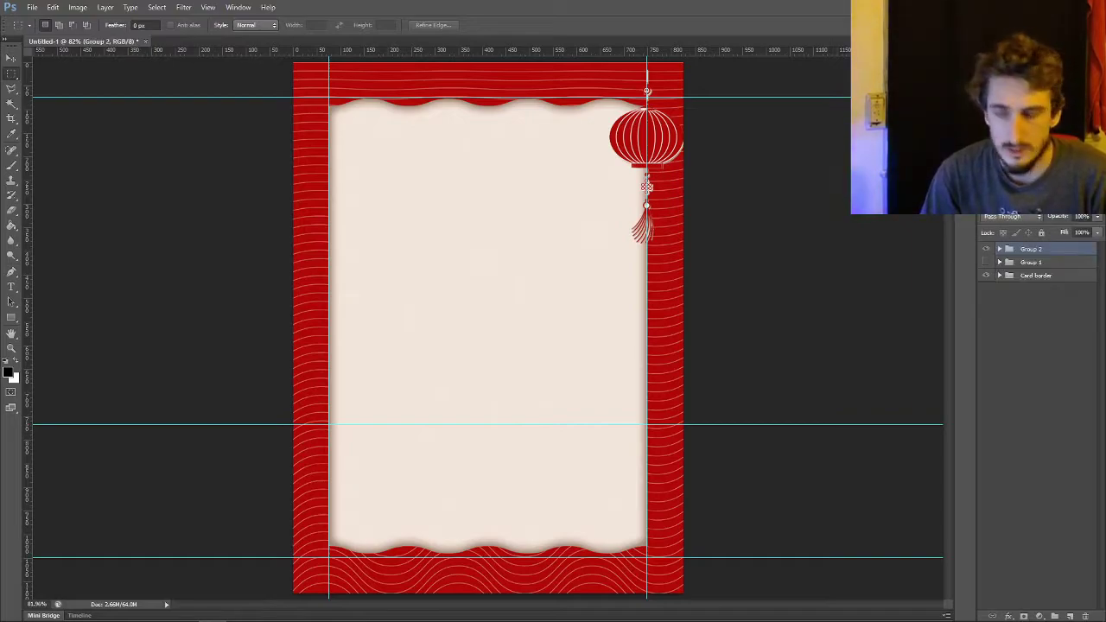
double_click(1033, 249)
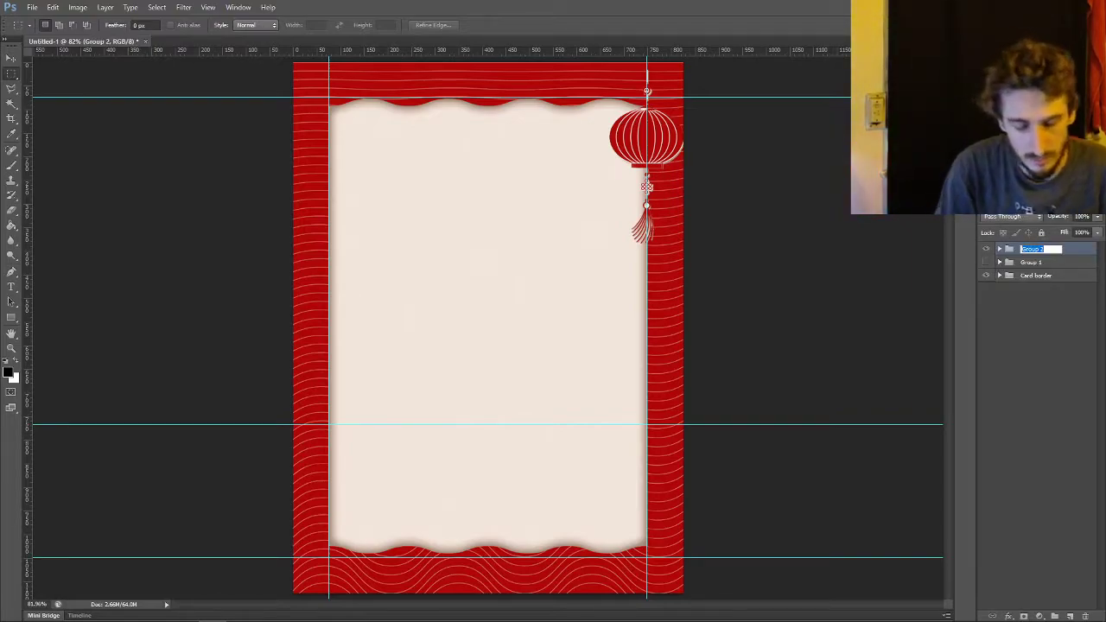
text(Suites)
key(Return)
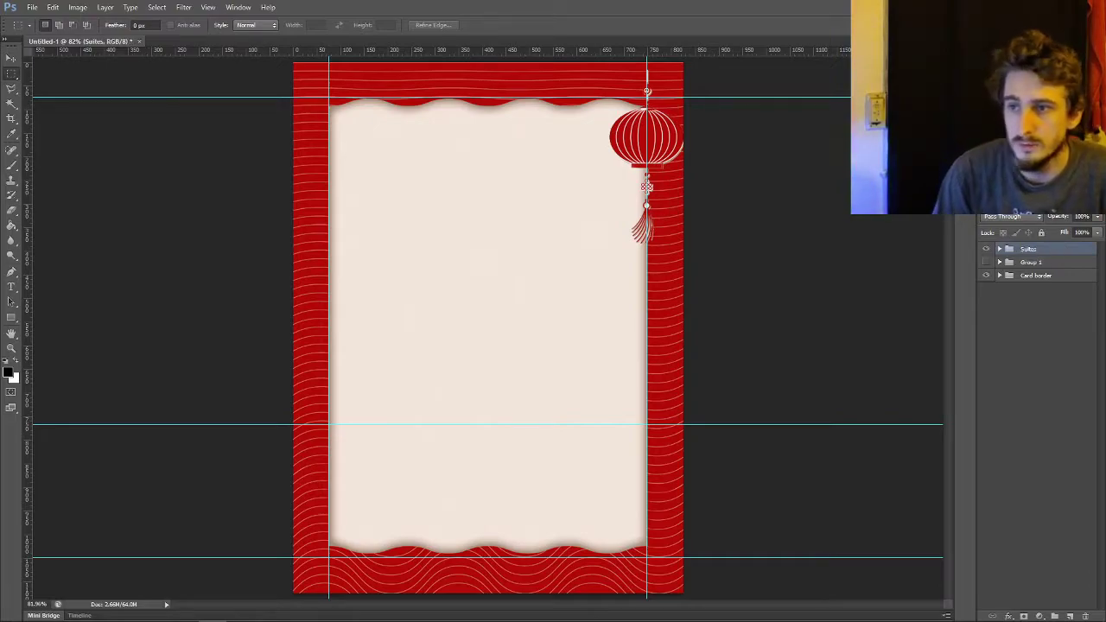
click(1033, 346)
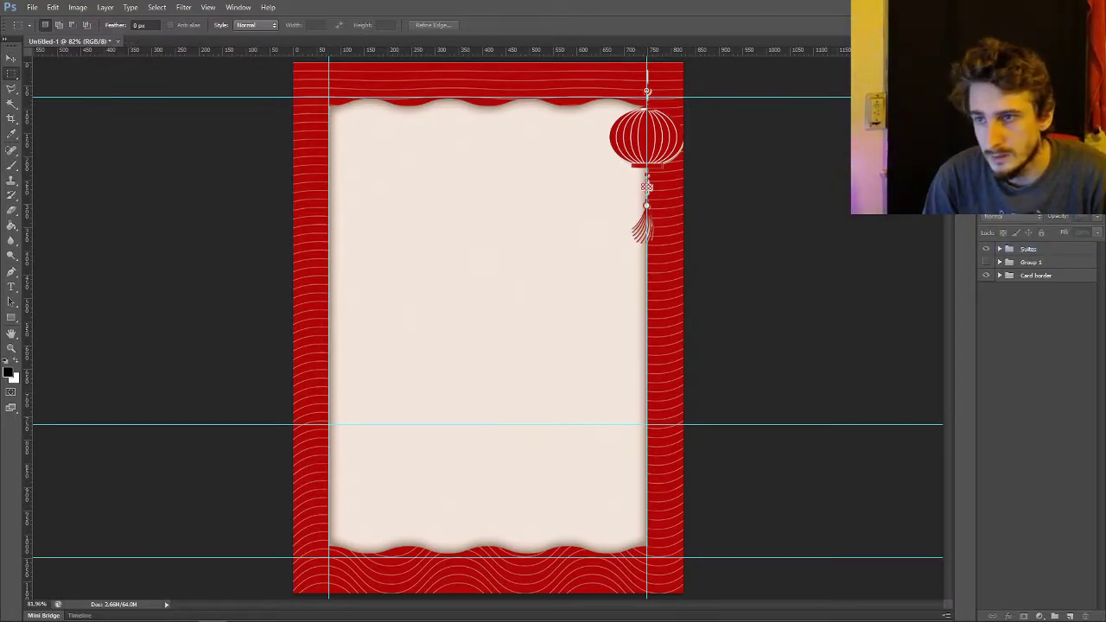
Show Group 1 and expand it to list its zodiac animal layers
click(987, 262)
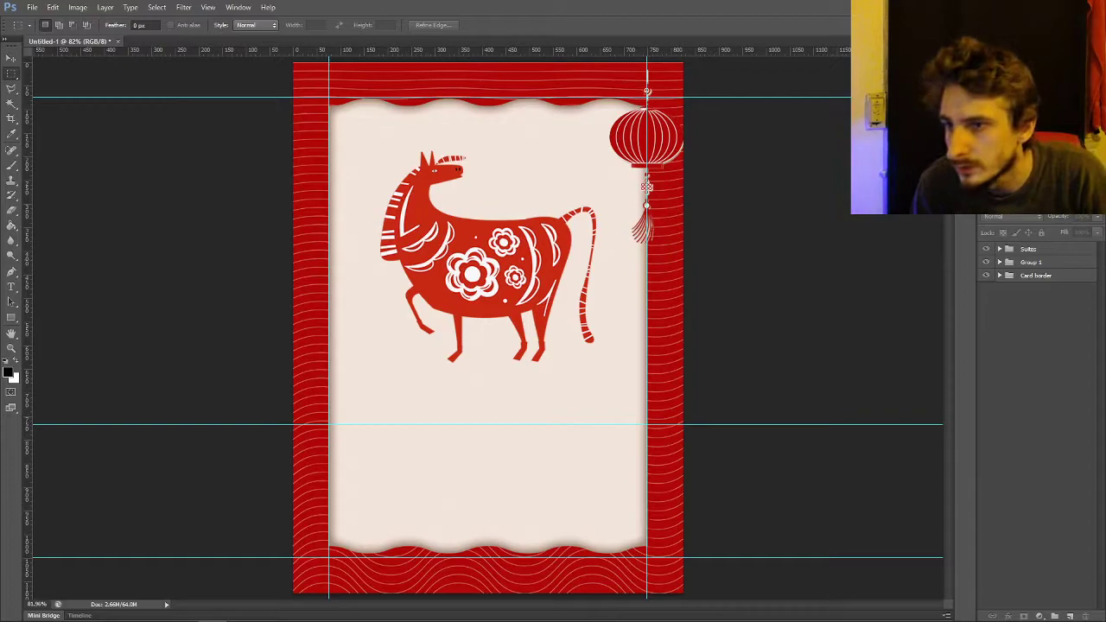
click(1000, 262)
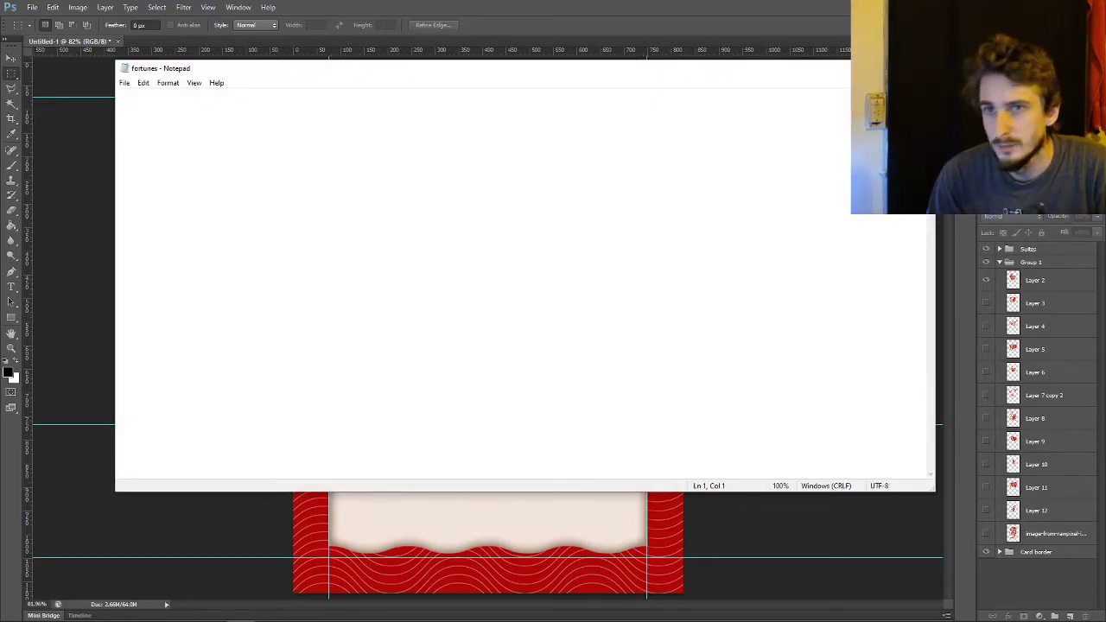
Switch to the fortunes file in Notepad and snap its window to half the screen beside the card template
drag(563, 67, 1, 95)
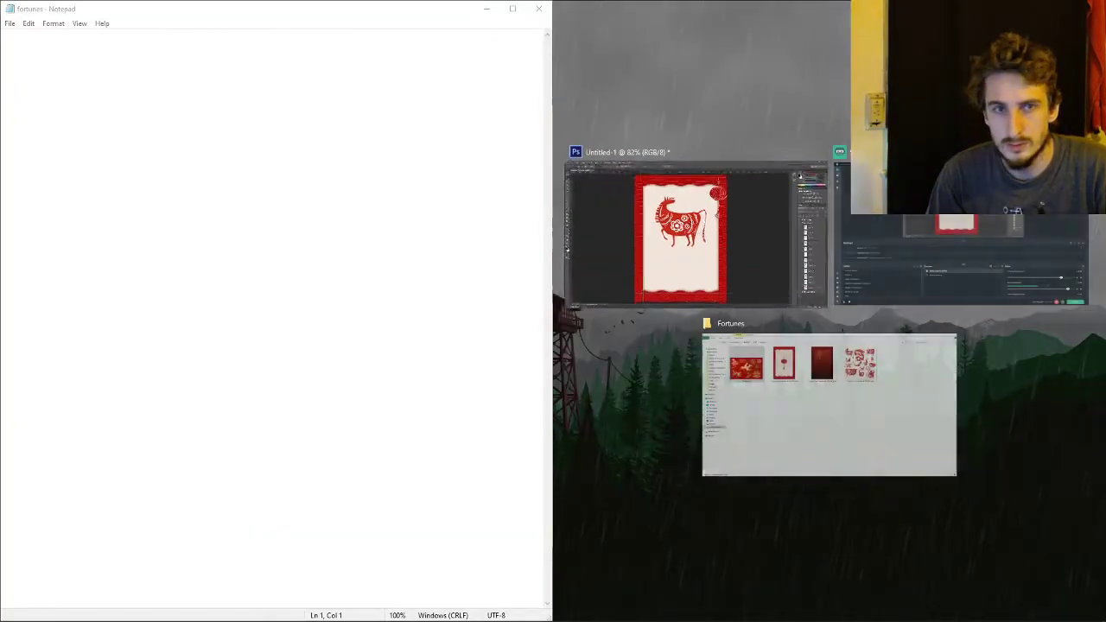
click(208, 173)
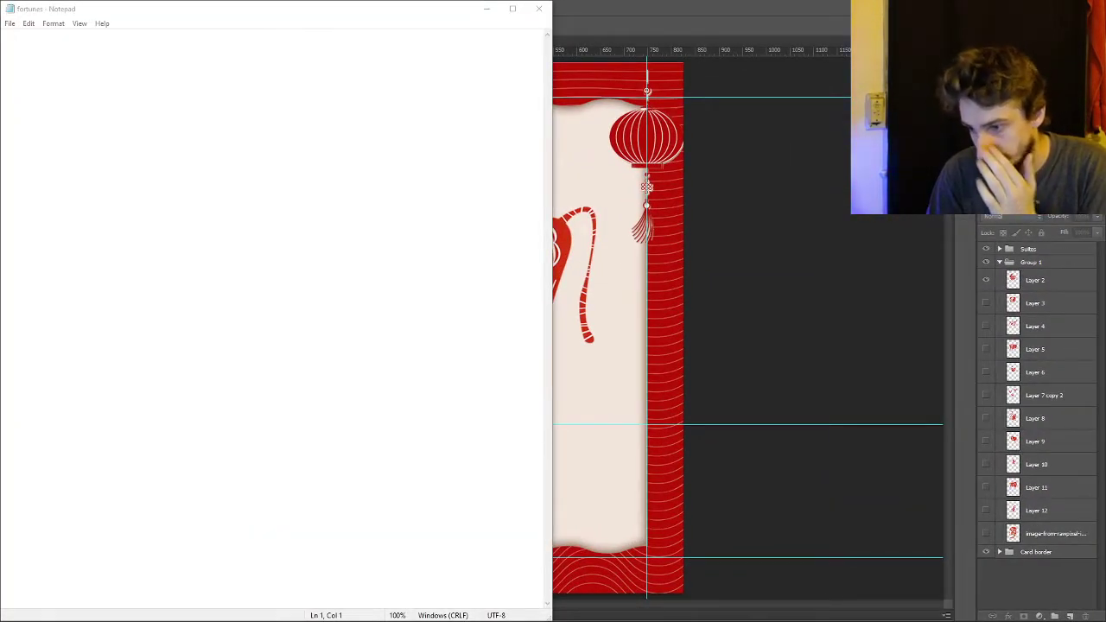
click(4, 35)
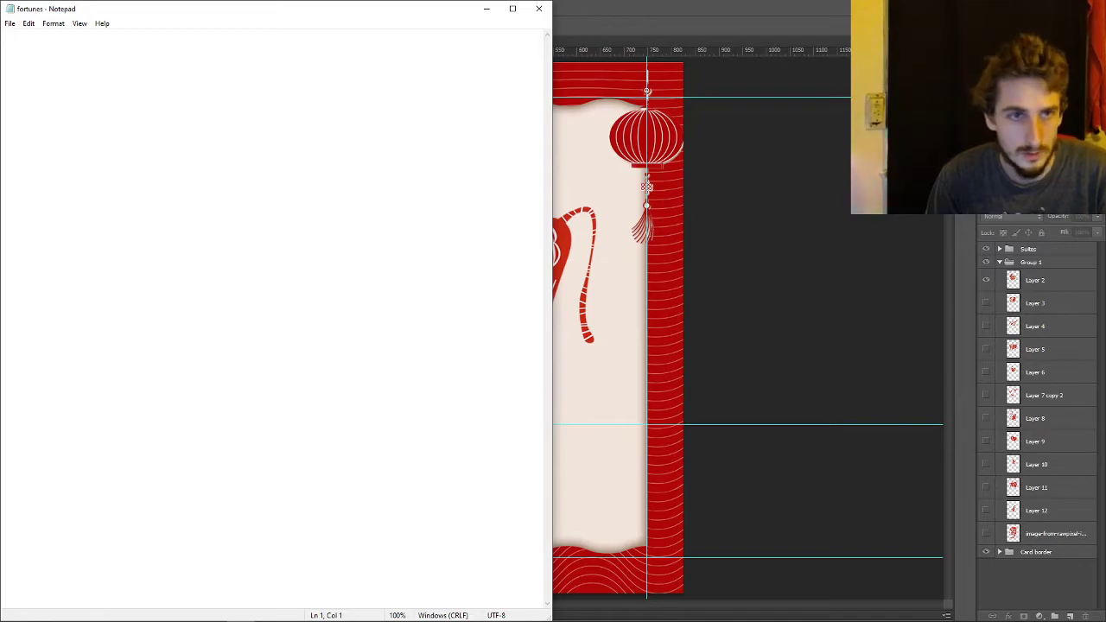
Enter "Four unique Suites" as the first line of the fortunes note
text(Suites)
key(BackSpace)
key(BackSpace)
key(BackSpace)
key(BackSpace)
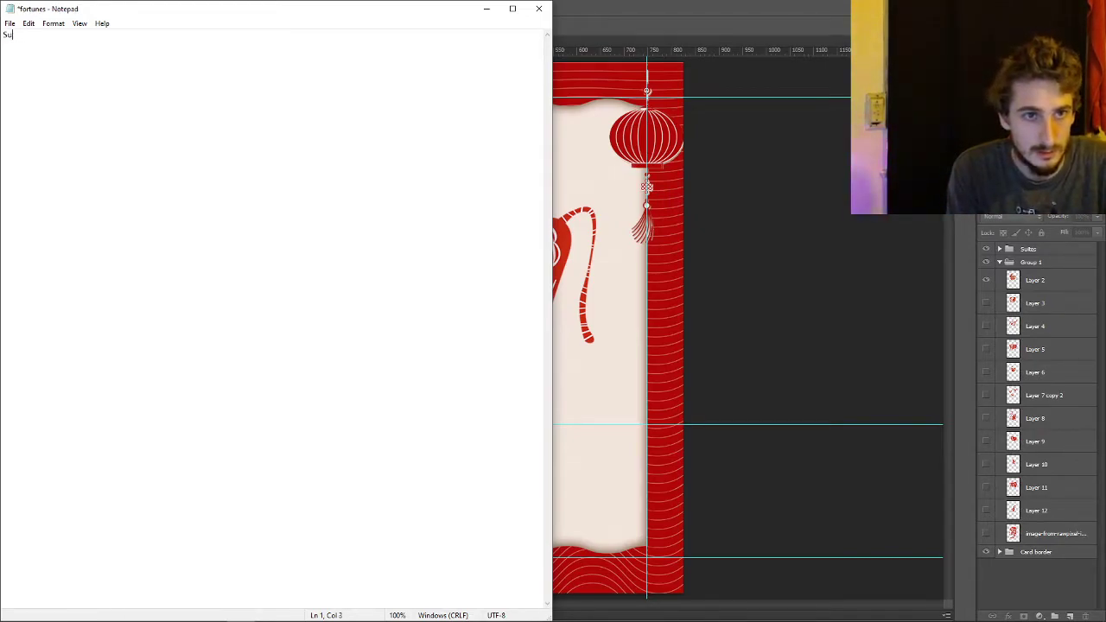
text(Four unique Suites)
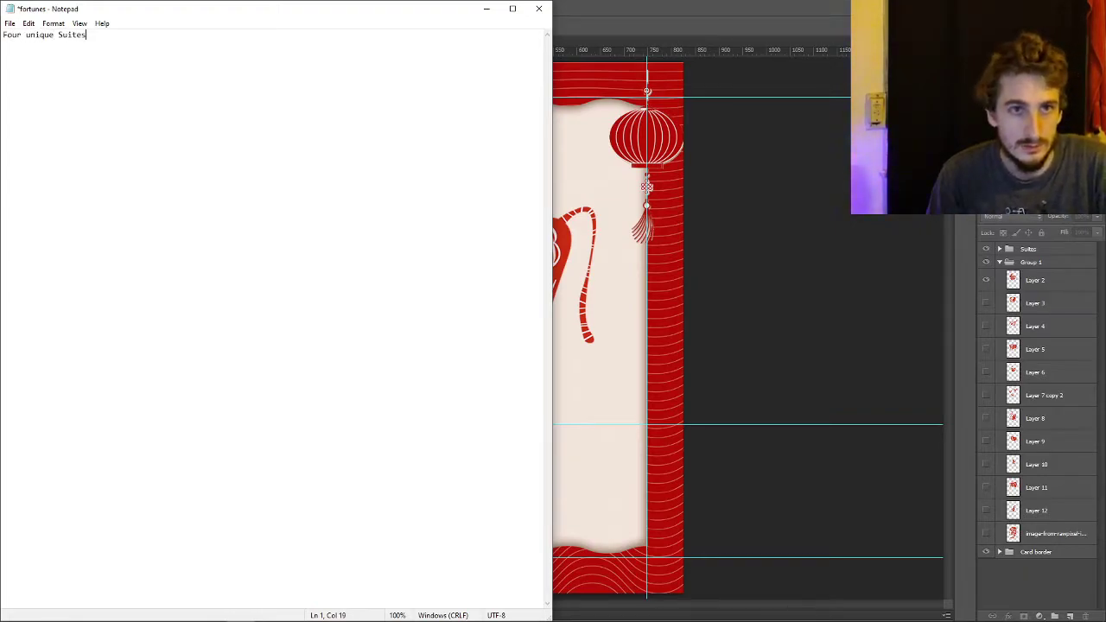
Enlarge the display of the note's text to 330% zoom
key(alt)
key(f)
key(Right)
key(Left)
key(Down)
key(Down)
key(Down)
key(Up)
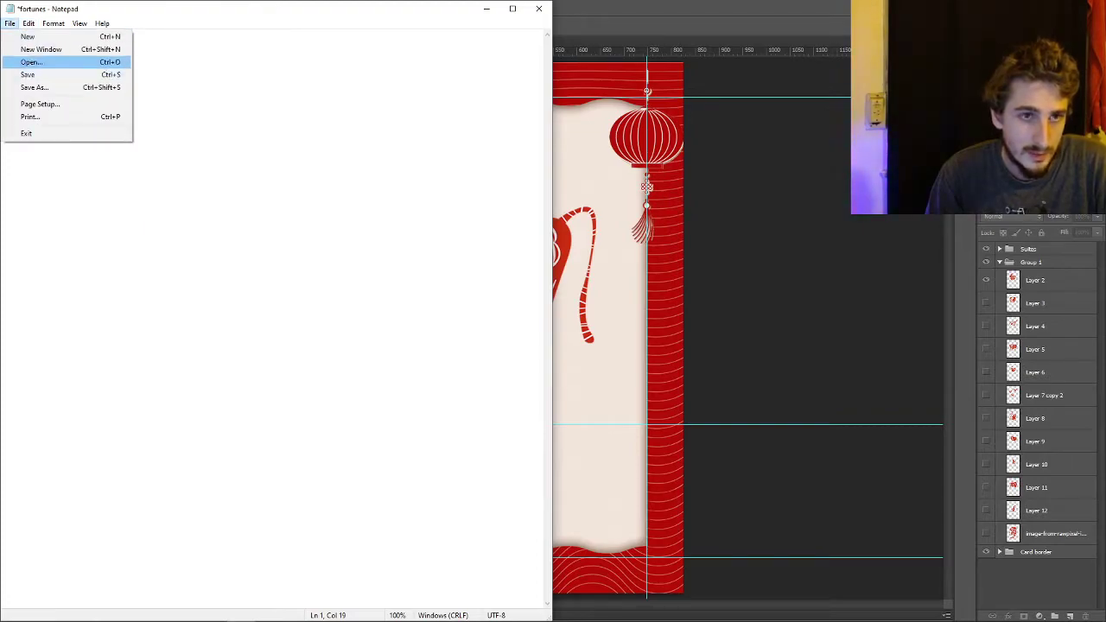
key(Right)
key(Right)
key(Right)
key(Down)
key(Right)
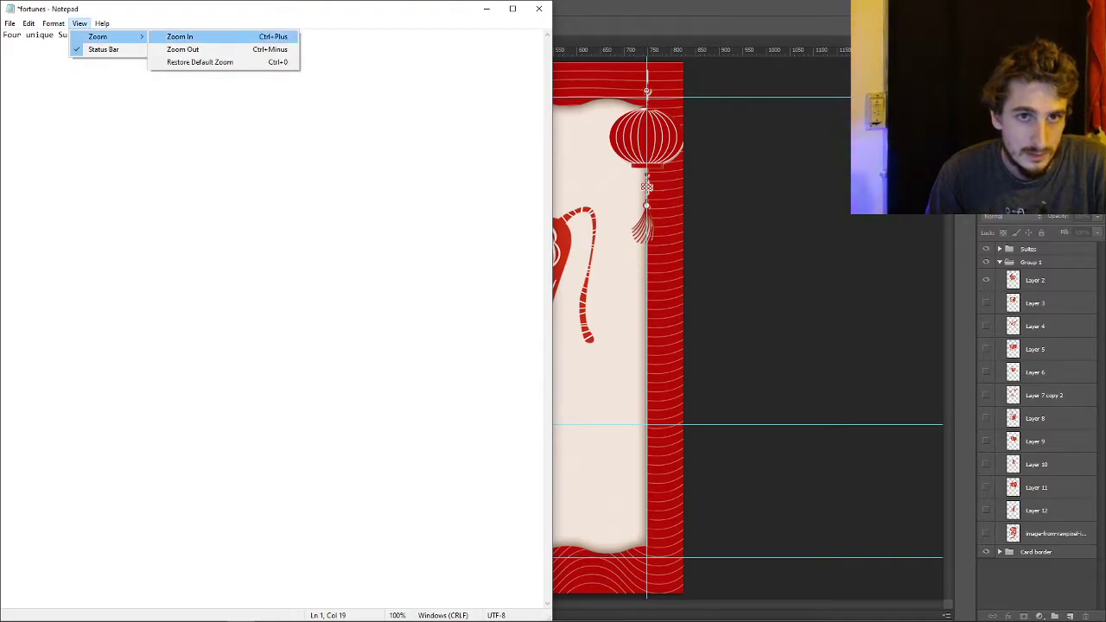
key(Return)
key(ctrl+plus)
key(ctrl+plus)
key(ctrl+plus)
key(ctrl+plus)
key(ctrl+plus)
key(ctrl+plus)
key(ctrl+plus)
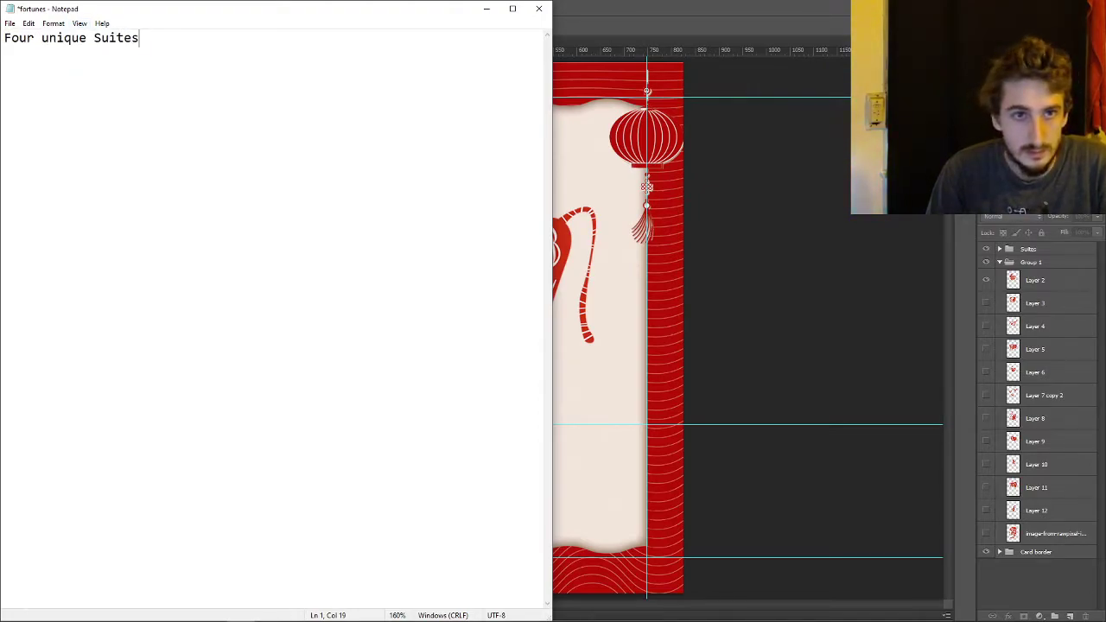
key(ctrl+plus)
key(ctrl+plus)
key(ctrl+plus)
key(ctrl+plus)
key(ctrl+plus)
key(ctrl+plus)
key(ctrl+plus)
key(ctrl+plus)
key(ctrl+plus)
key(ctrl+plus)
key(ctrl+plus)
key(ctrl+plus)
key(ctrl+plus)
key(ctrl+plus)
key(ctrl+plus)
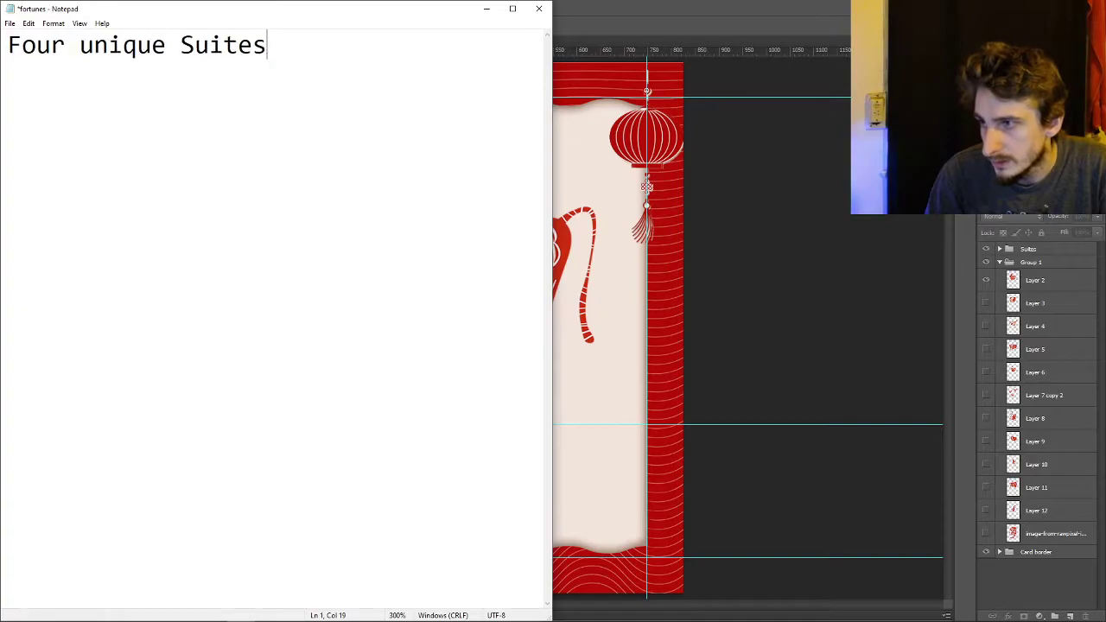
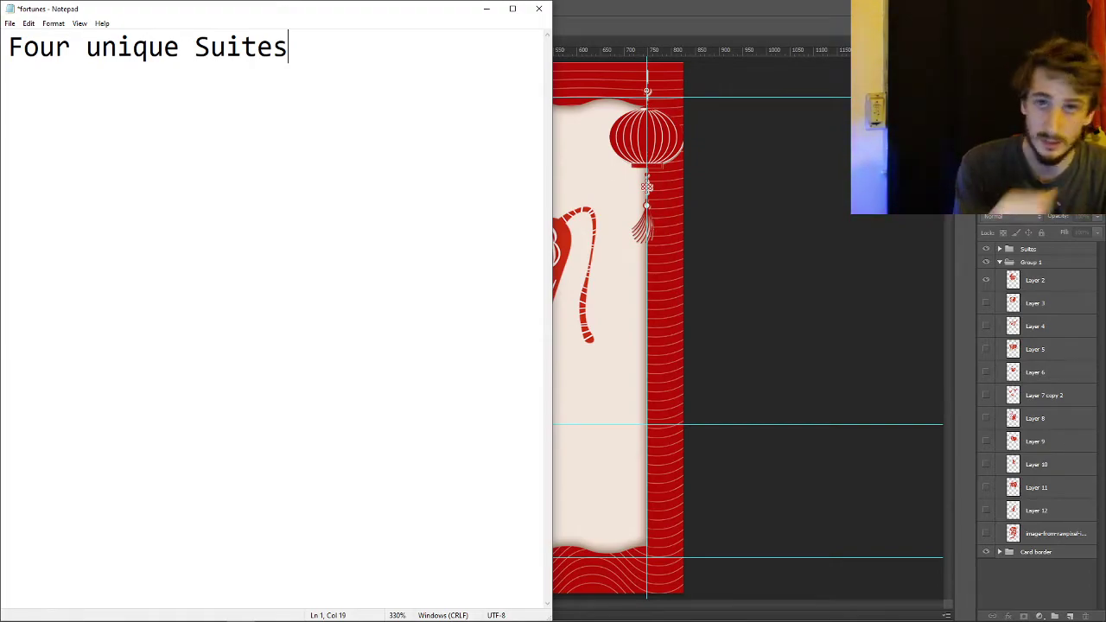
Leave a blank line under "Four unique Suites" and start a new line
key(Return)
key(Return)
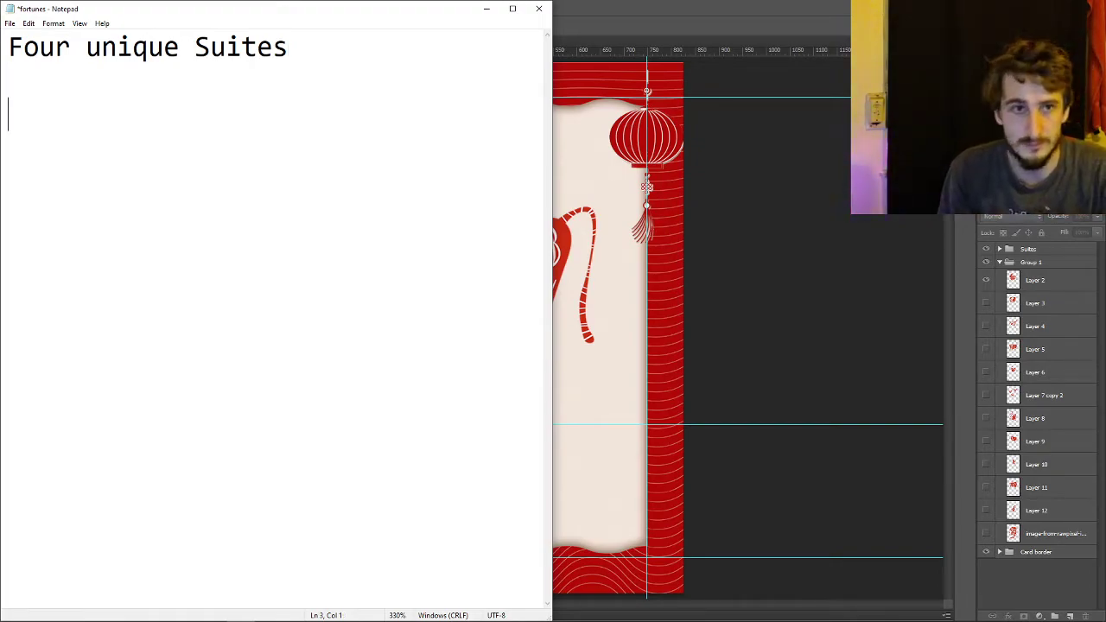
text(Play)
key(BackSpace)
key(BackSpace)
key(BackSpace)
key(BackSpace)
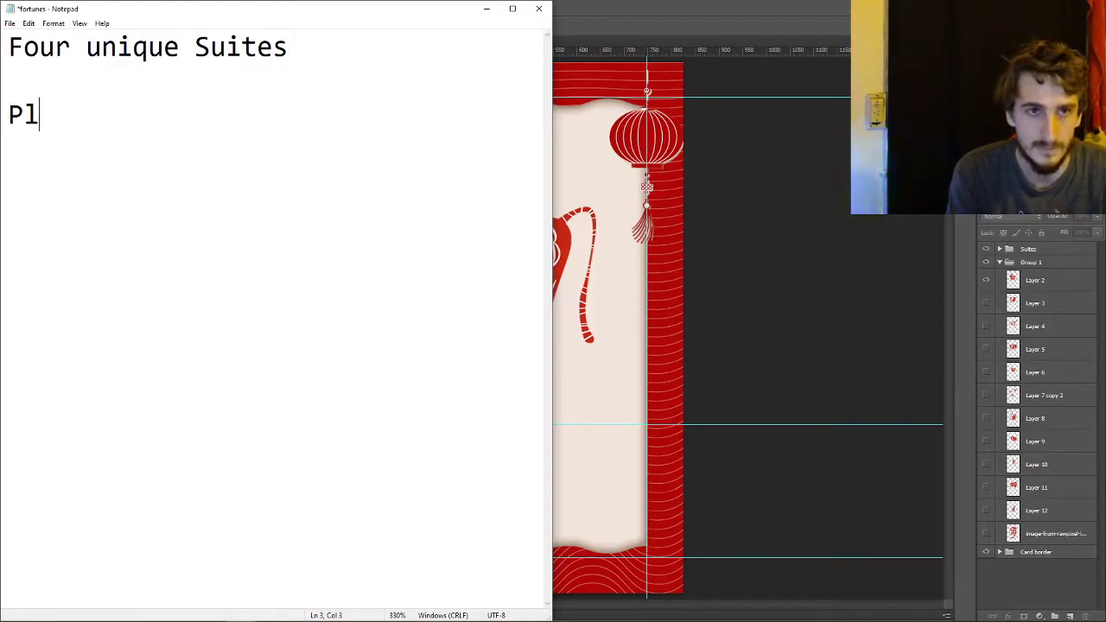
Enter the lines "Cards in hand = ?" and "Drawing cards per turn = ?" below the blank line in the note
text(Cards in hand = ?)
key(Return)
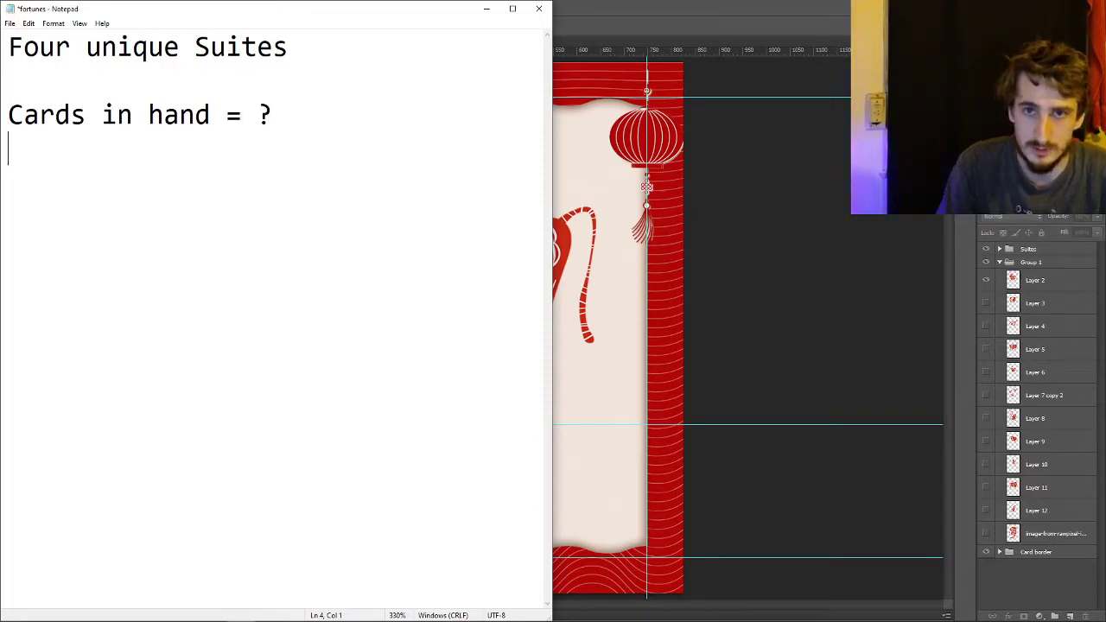
text(Da)
key(BackSpace)
text(rawing cards)
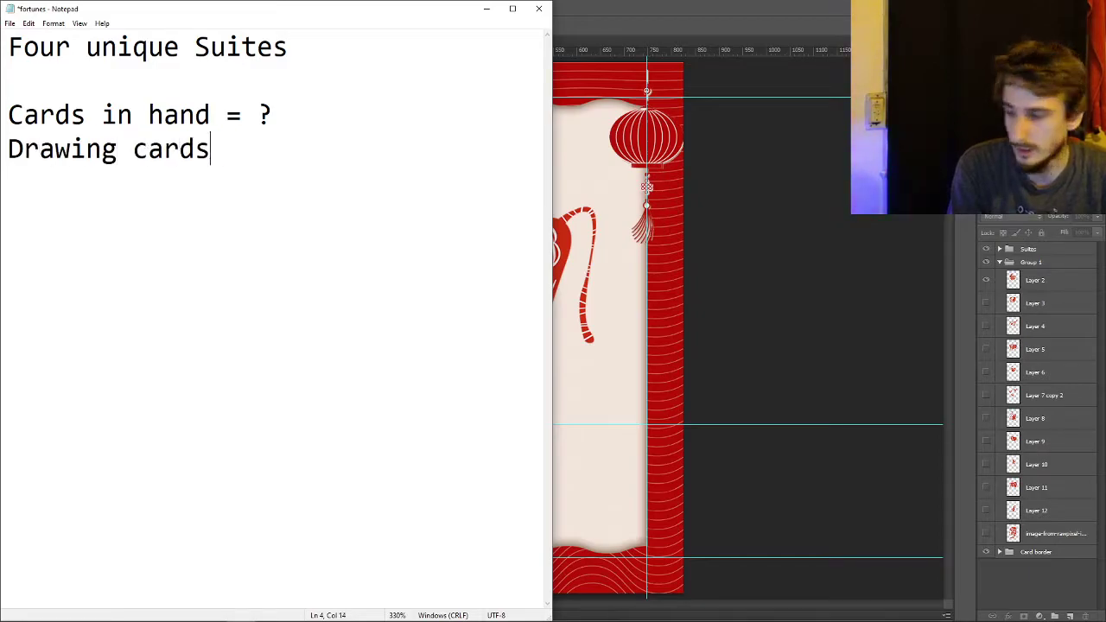
text( per turn = ?)
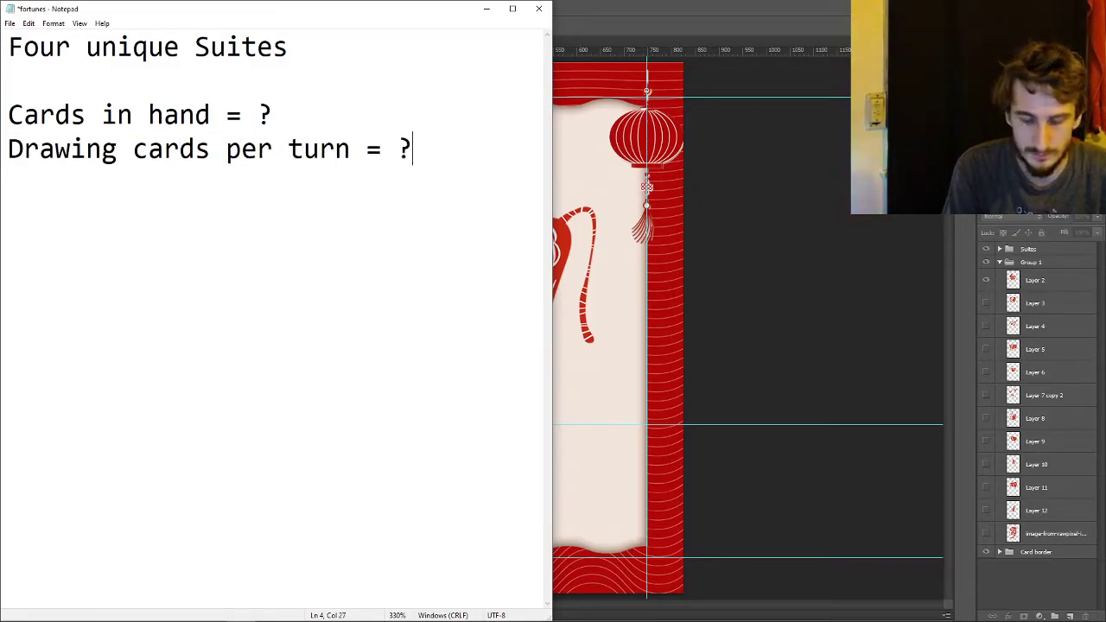
Add the lines "Victory condition = ?" and "combos = ?" to the list of open design questions
key(Return)
text(Victory condition = ?)
key(Return)
text(combo)
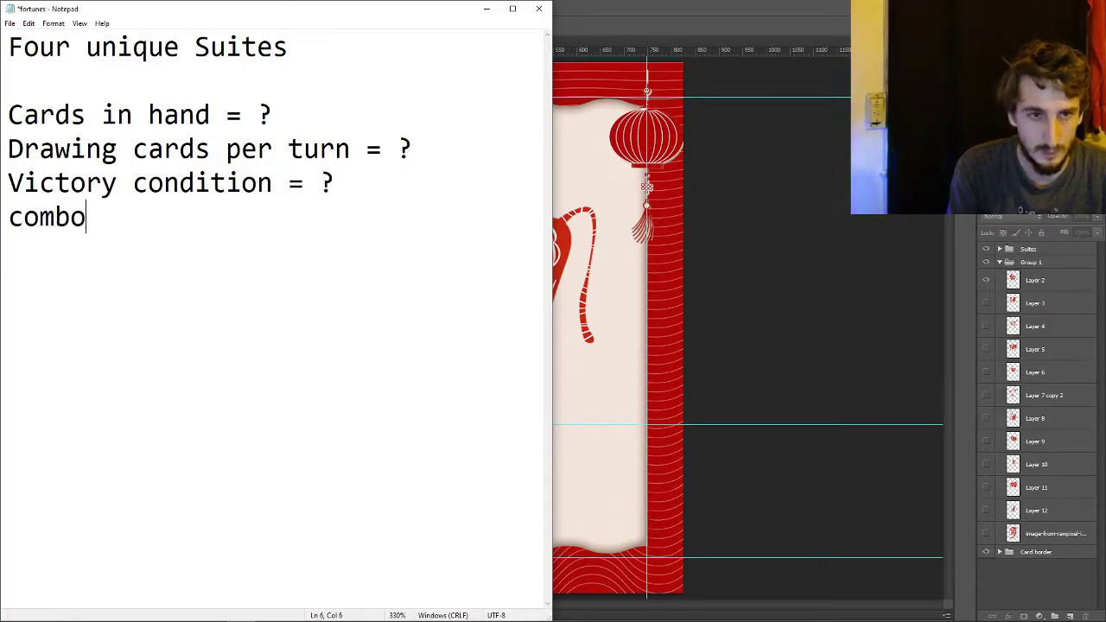
text(s = ?)
key(Return)
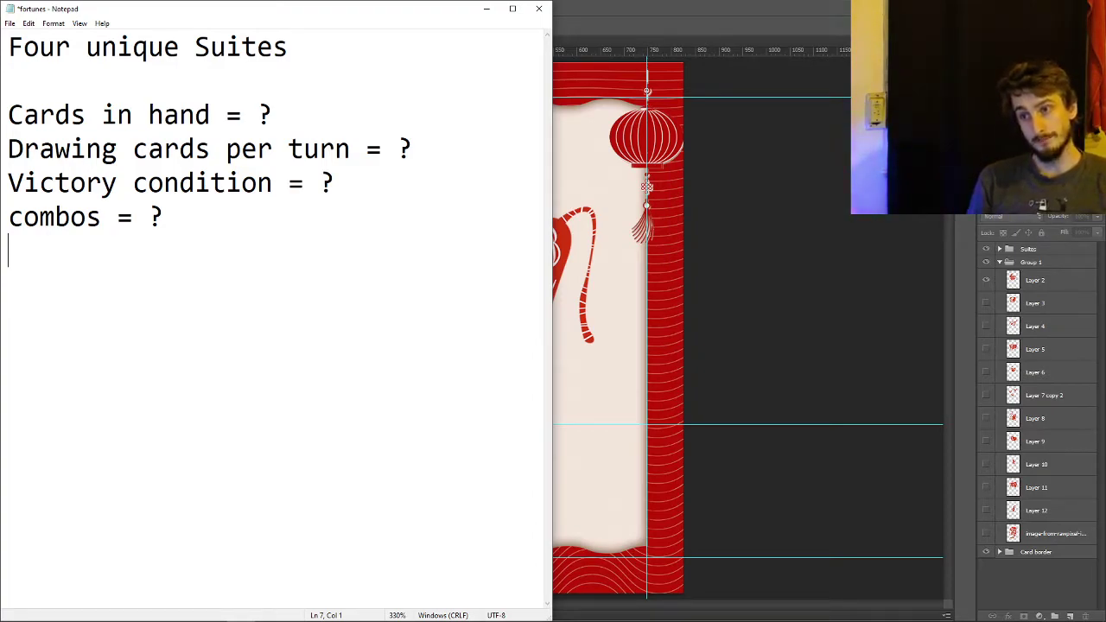
Leave a blank line below the question list and write "one character in each suite is 48 cards"
key(Return)
text(on)
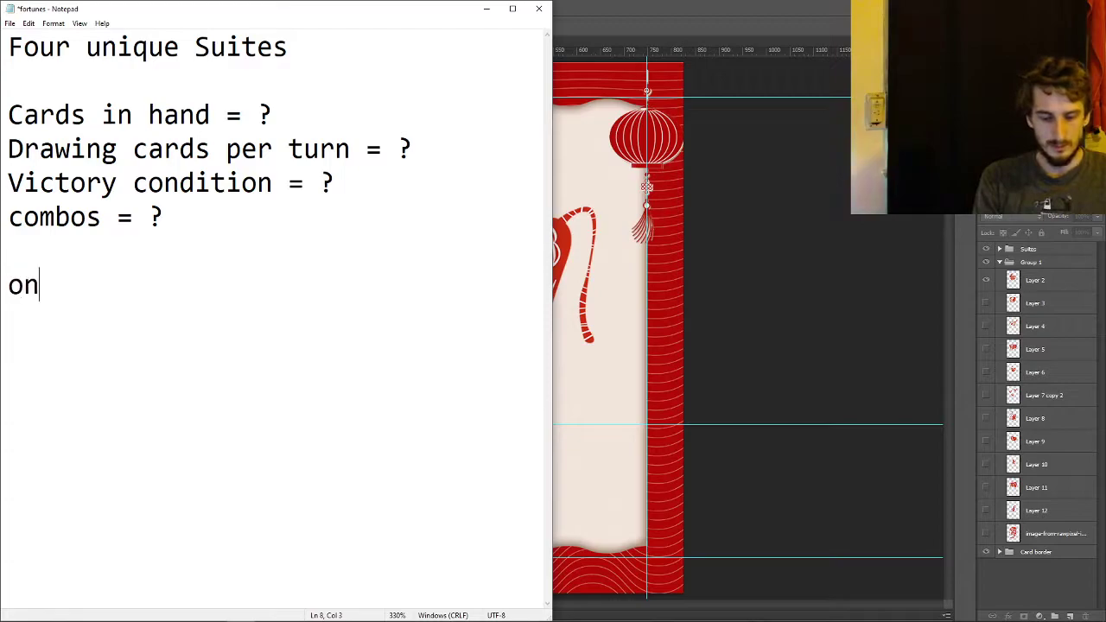
text(e character)
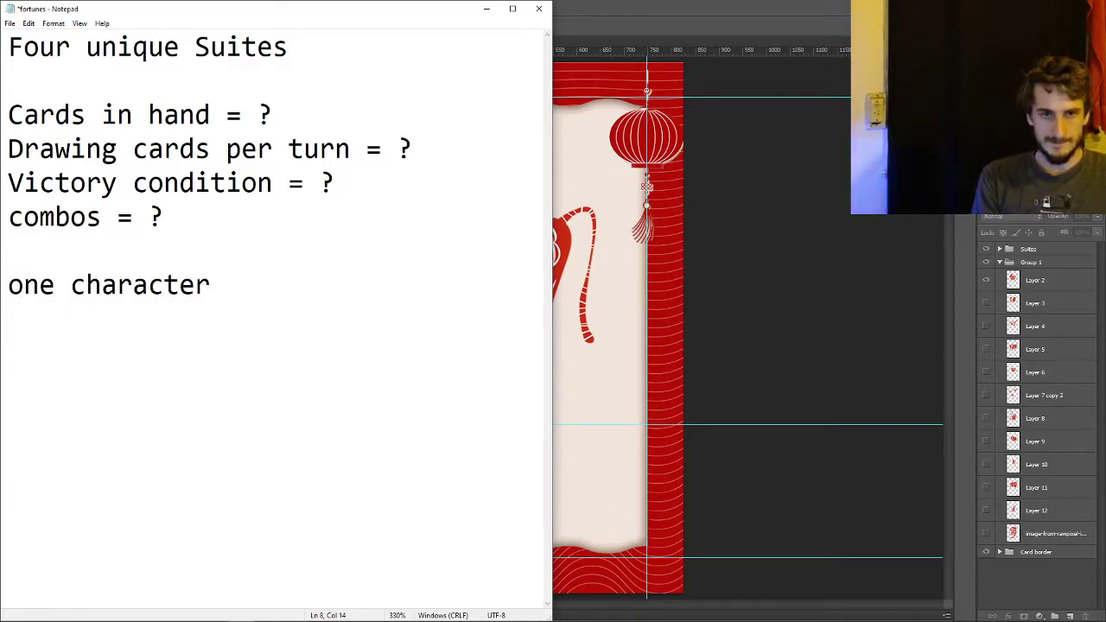
text( in each suite)
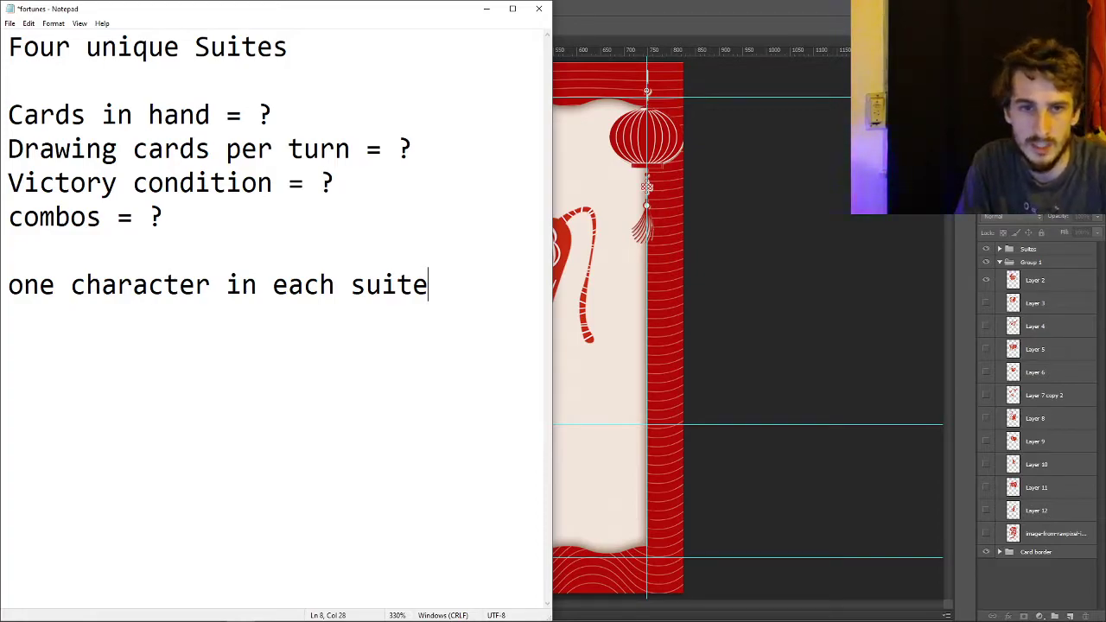
text(is 48 cards)
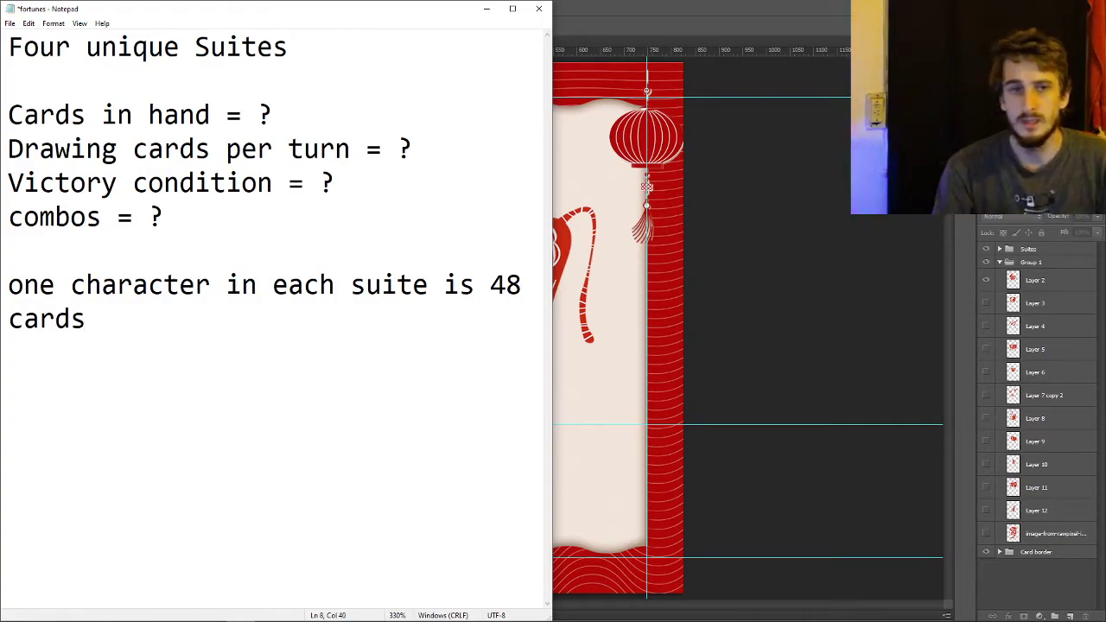
Insert the line "tableau = ?" directly under "combos = ?"
click(165, 217)
key(Return)
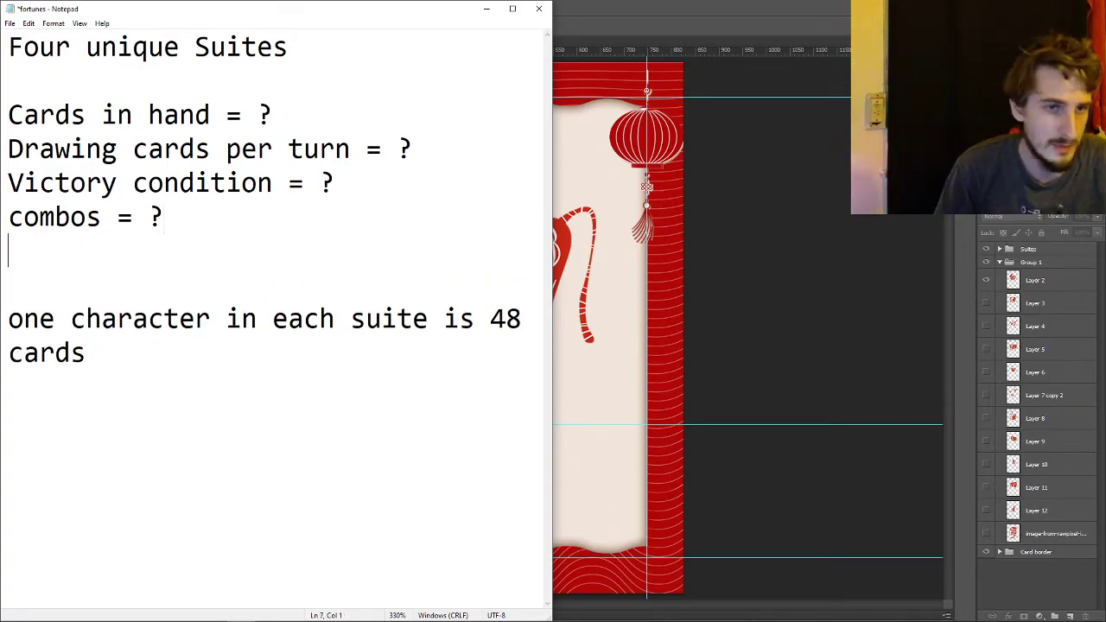
text(tableau =)
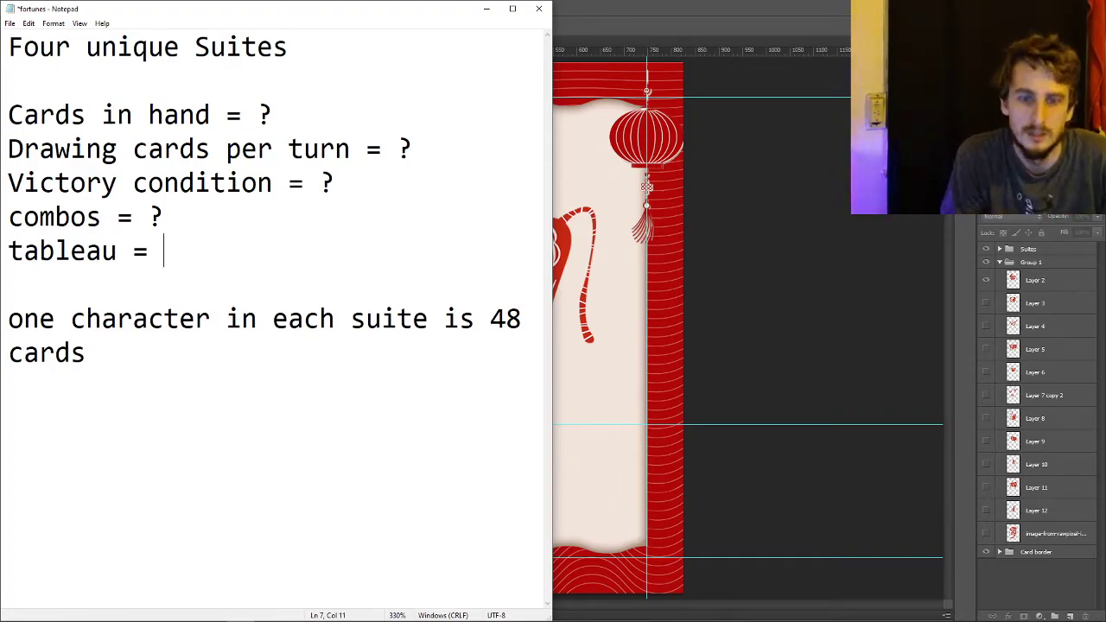
text(?)
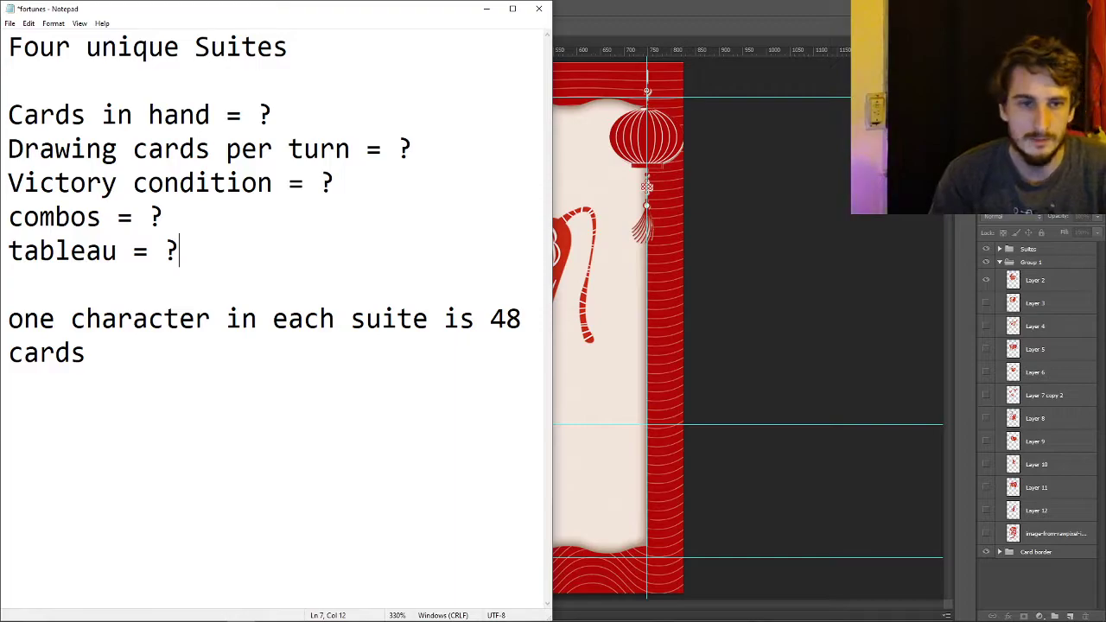
End the 48 cards sentence with a period and add "Each unique animal combination" below a blank line
click(87, 352)
text(.)
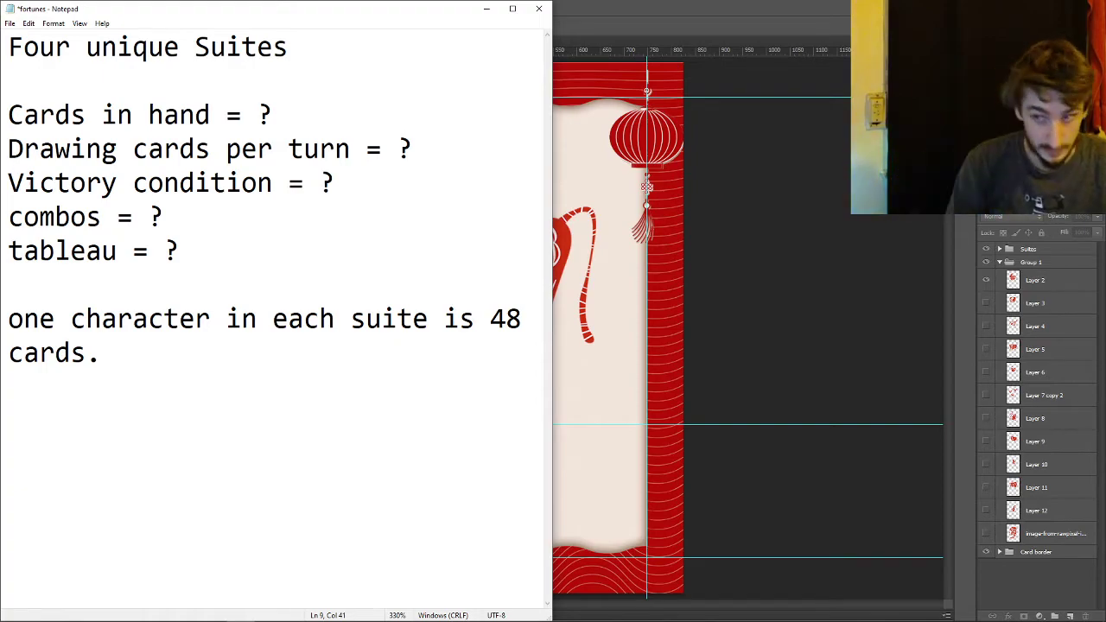
key(Return)
key(Return)
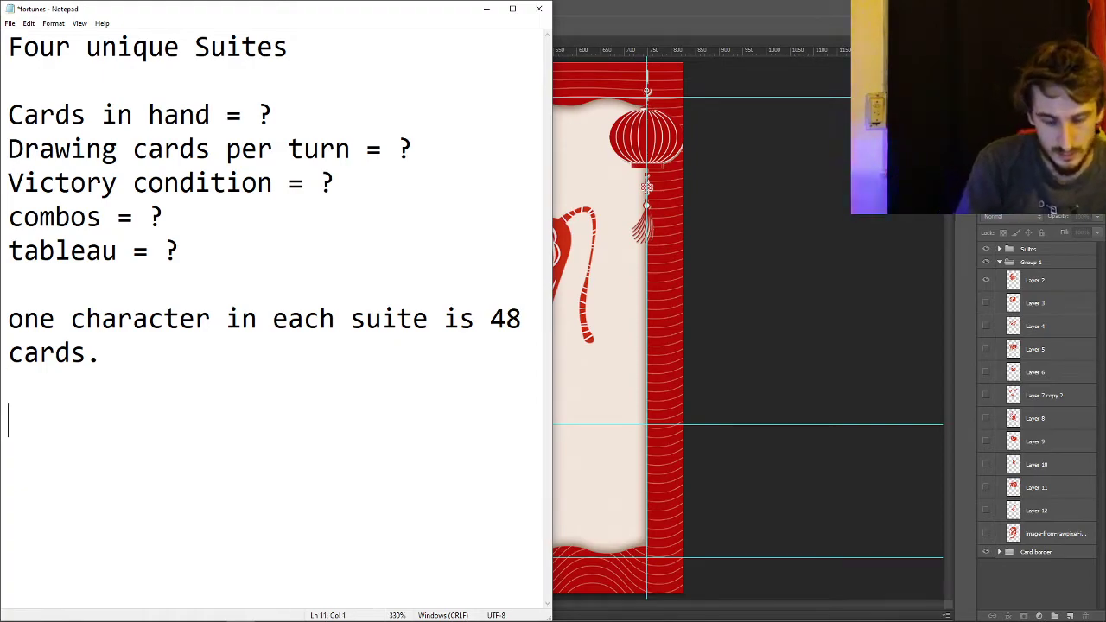
text(Each unique animal comb  in)
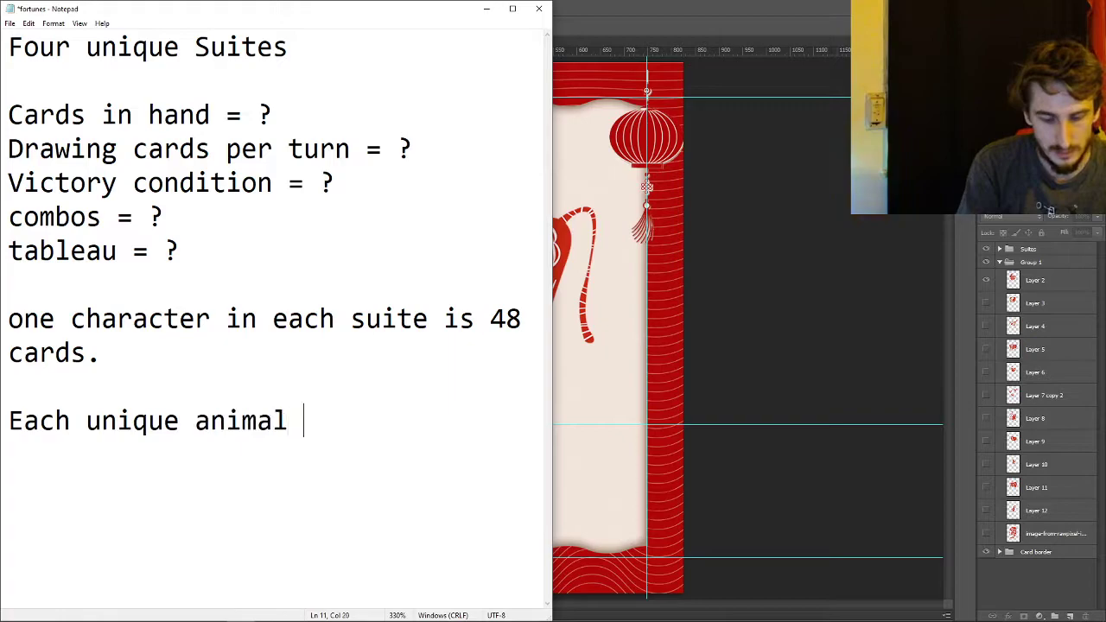
text(ination)
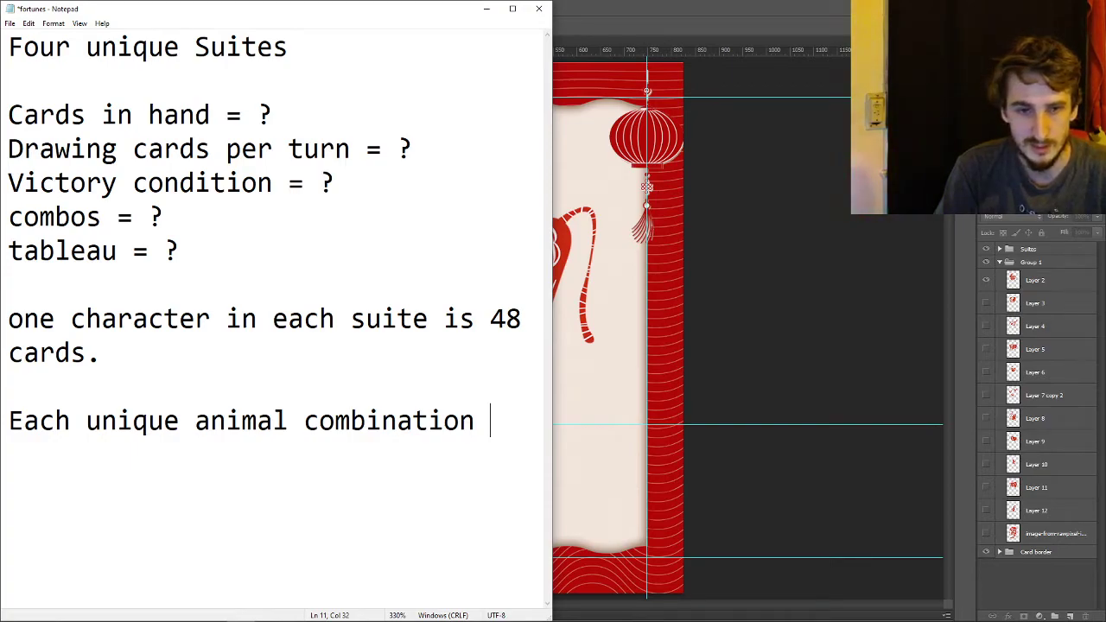
Add the line "Each unique suite combination?" under the animal combination line
key(Return)
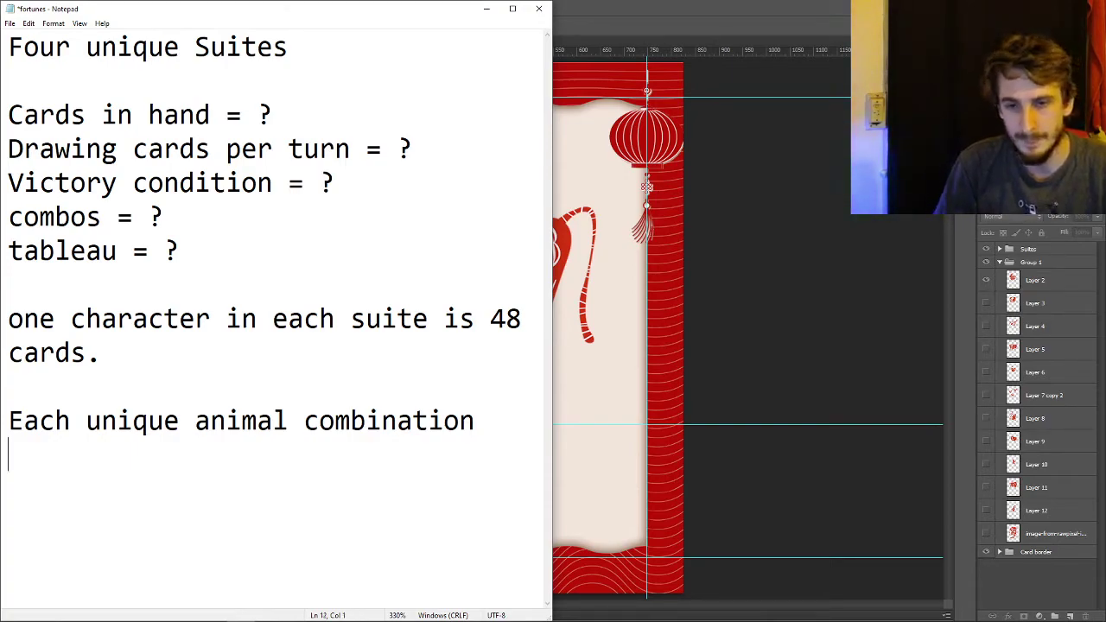
text(Each )
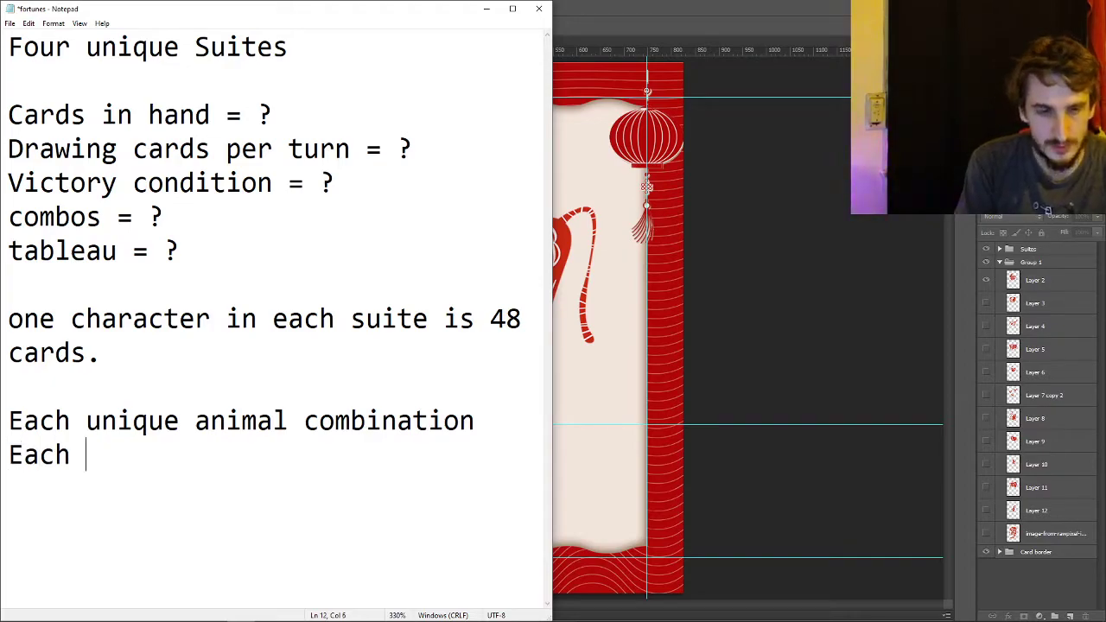
text(unique )
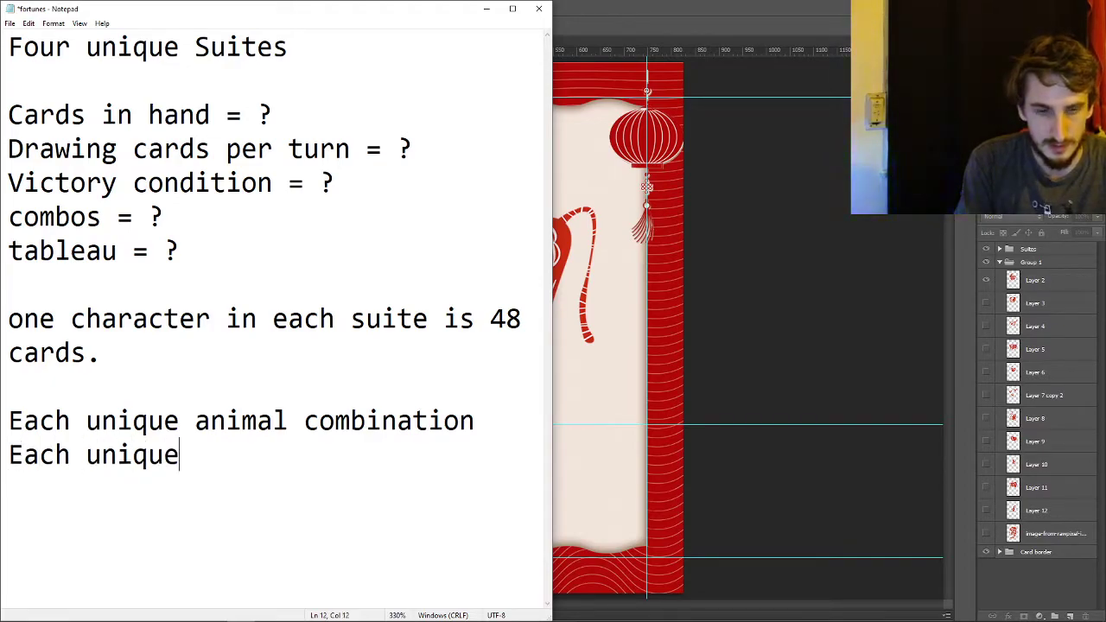
text(suite combinat)
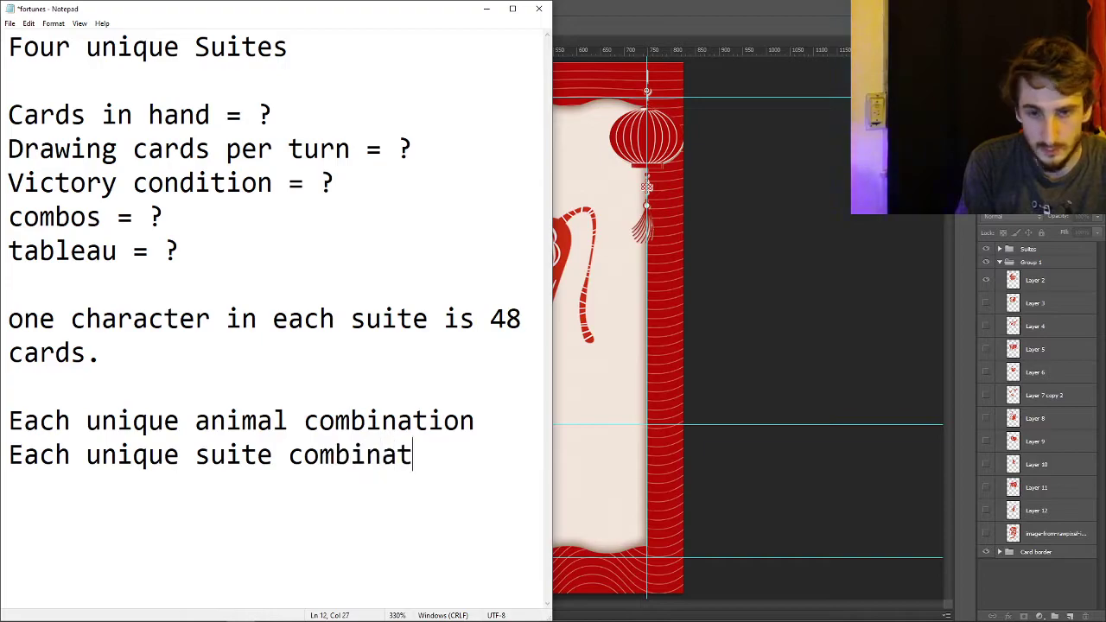
text(ion?)
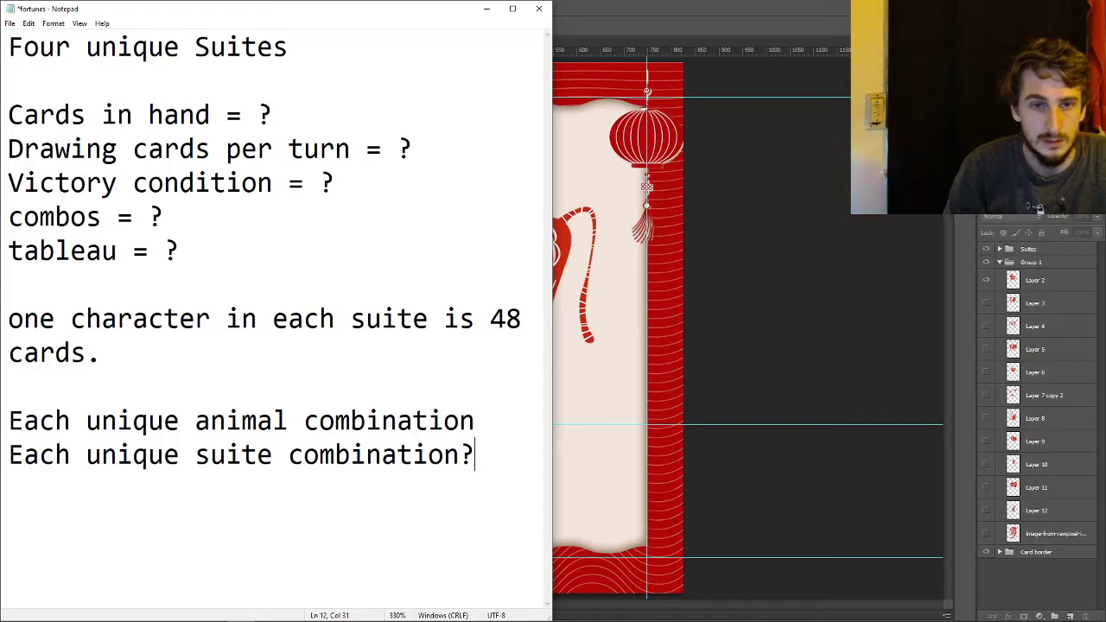
Insert "are we building a tableau or are we draw/discarding" below "tableau = ?", separated by a blank line
click(179, 252)
key(Return)
key(Return)
text(are )
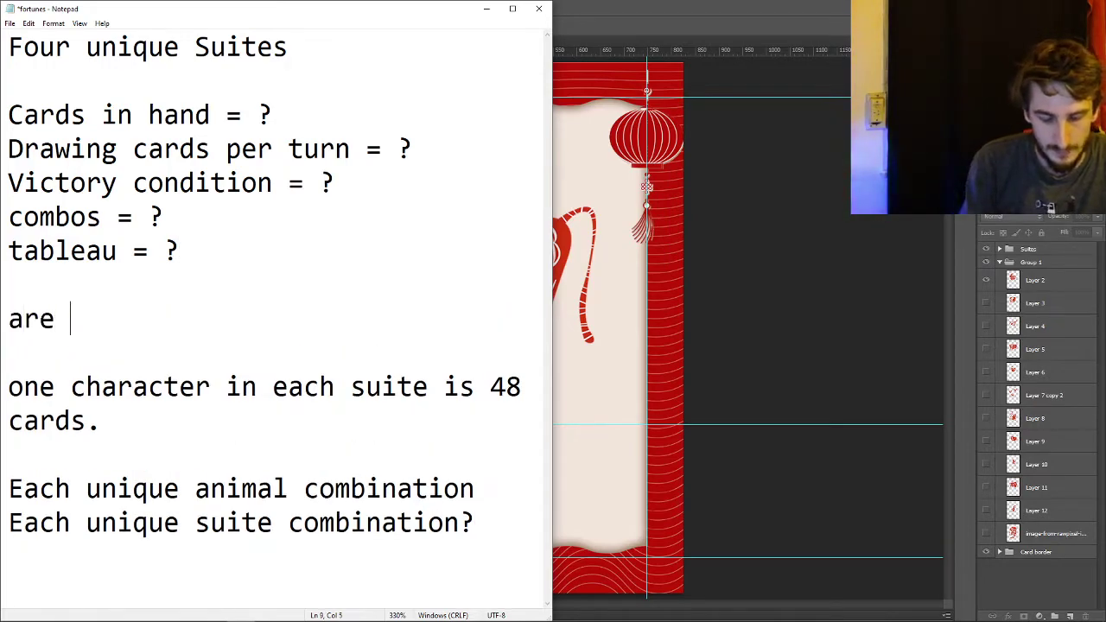
text(we bulding)
key(BackSpace)
key(BackSpace)
key(BackSpace)
key(BackSpace)
key(BackSpace)
key(BackSpace)
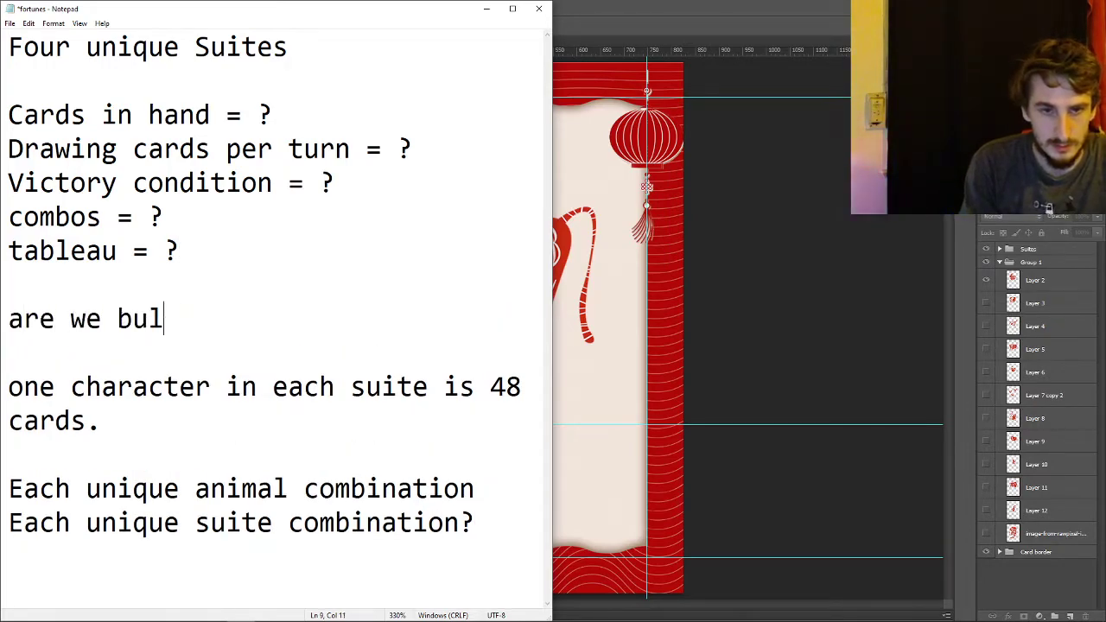
text(ilding a)
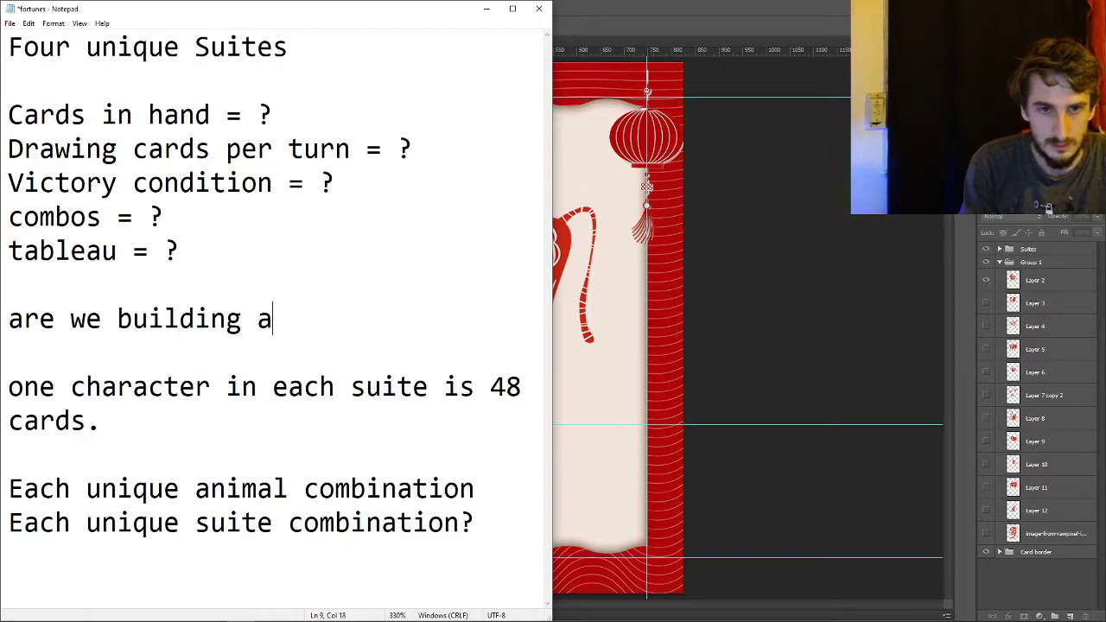
text( tableau or a)
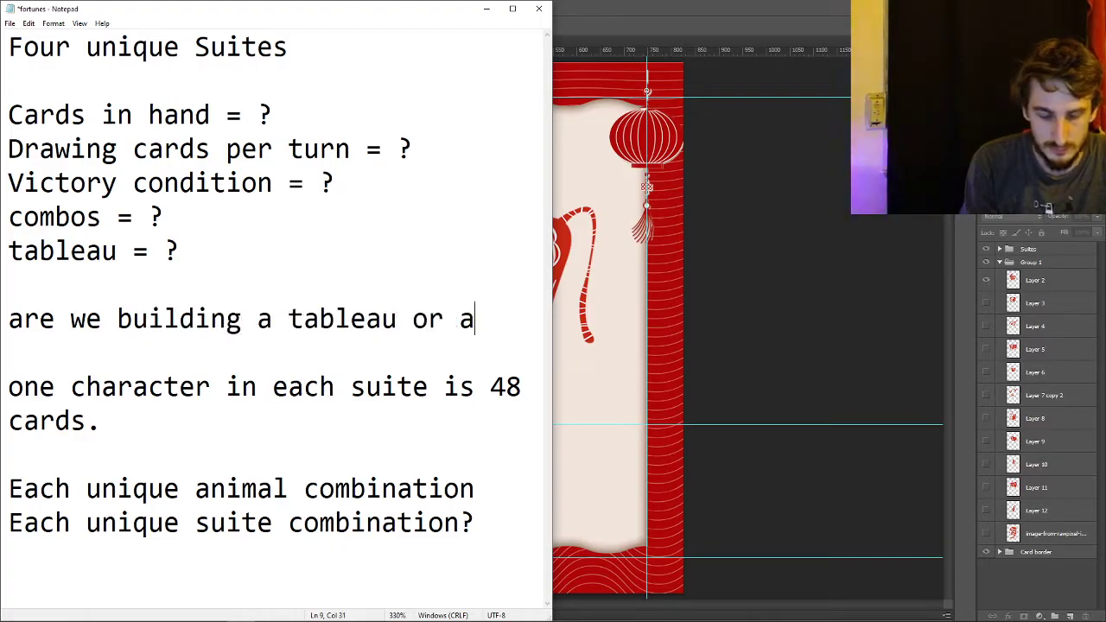
text(re we draw)
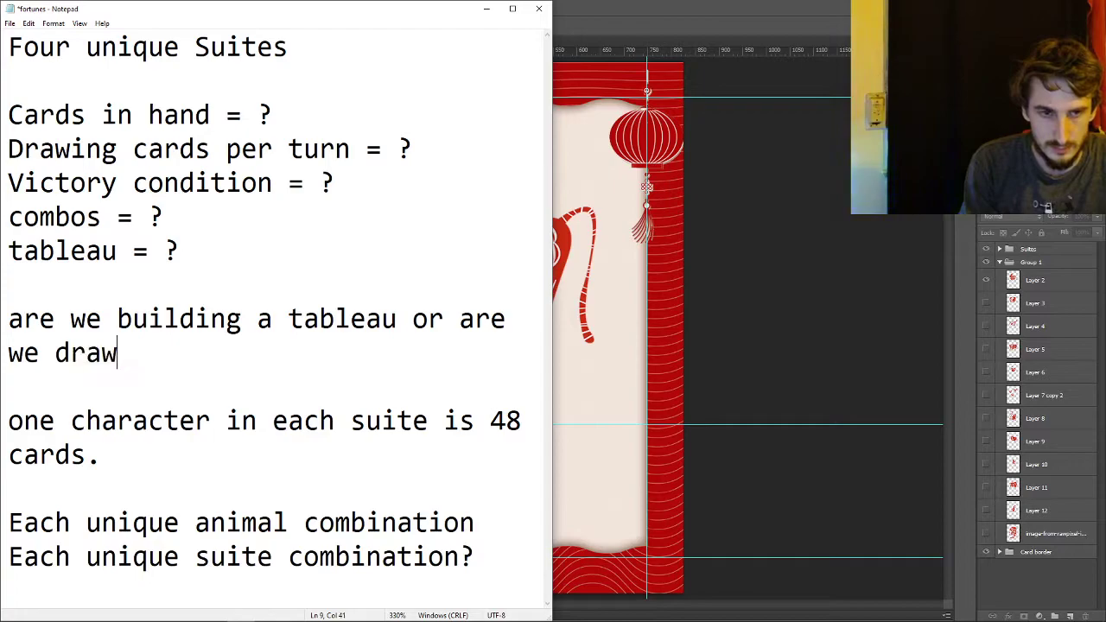
text(/discarding)
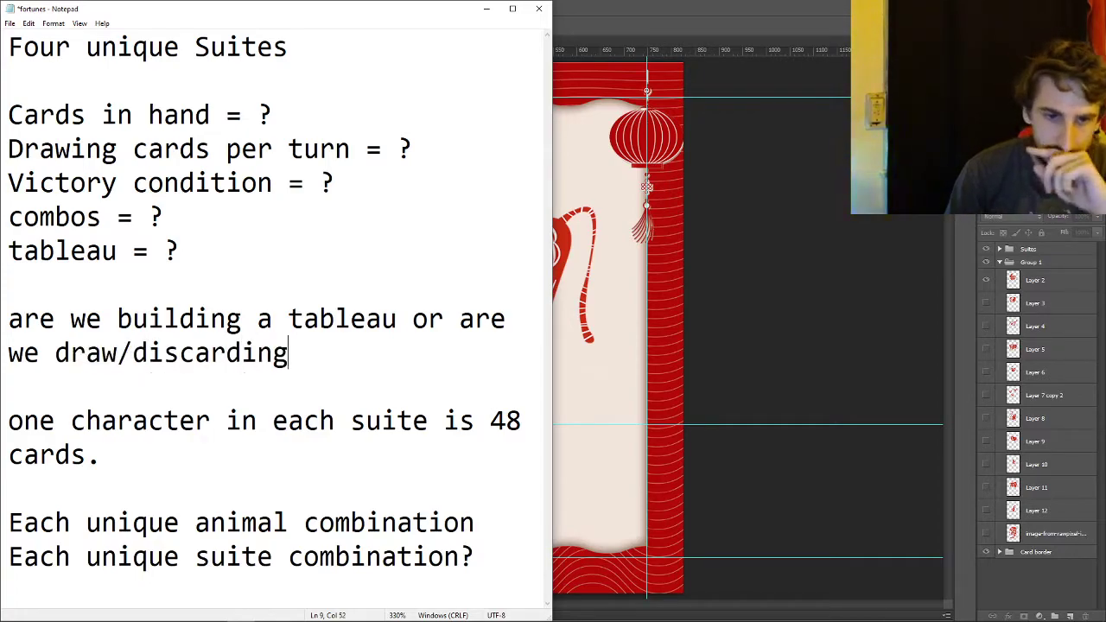
Insert "secretly choose a suite at the start to determine a victory condition." directly below the "we draw/discarding" line
click(476, 558)
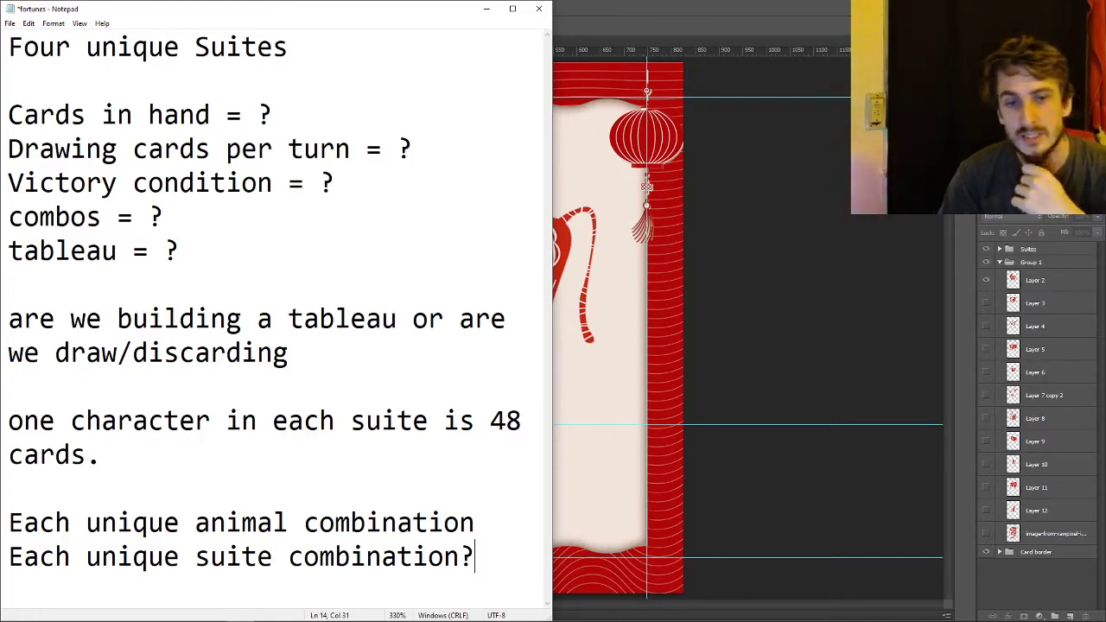
click(288, 353)
key(Return)
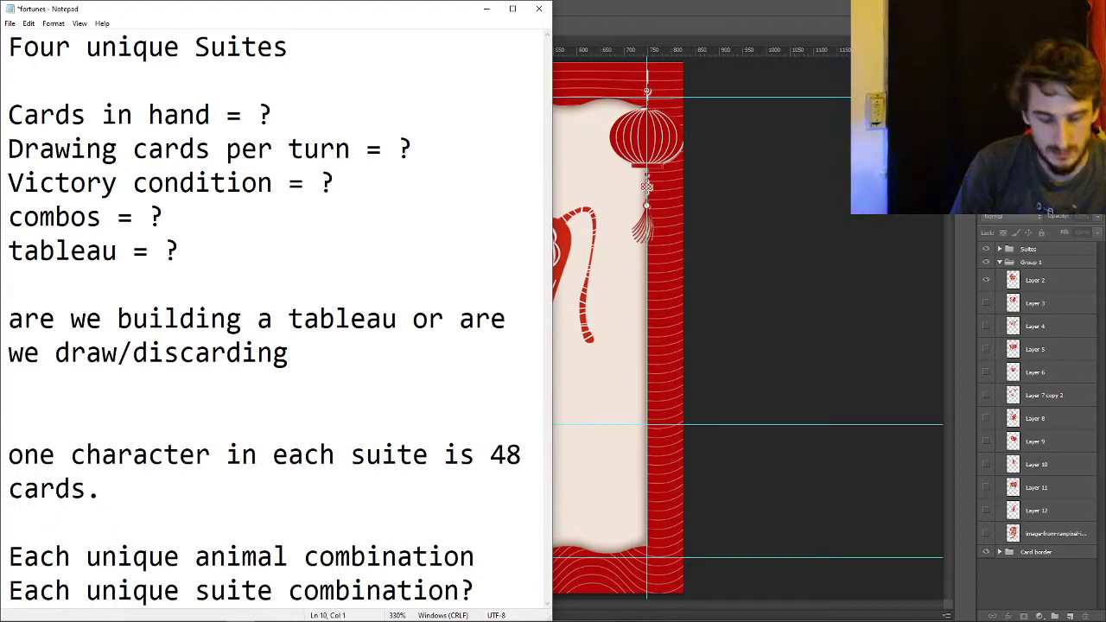
text(secretly)
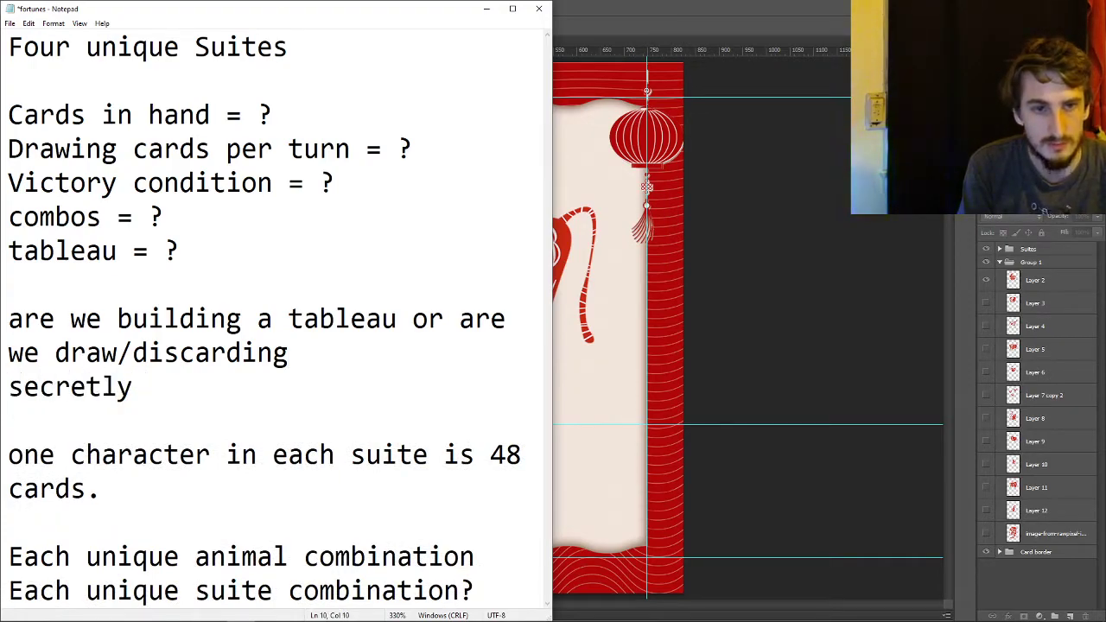
text( choose a suite)
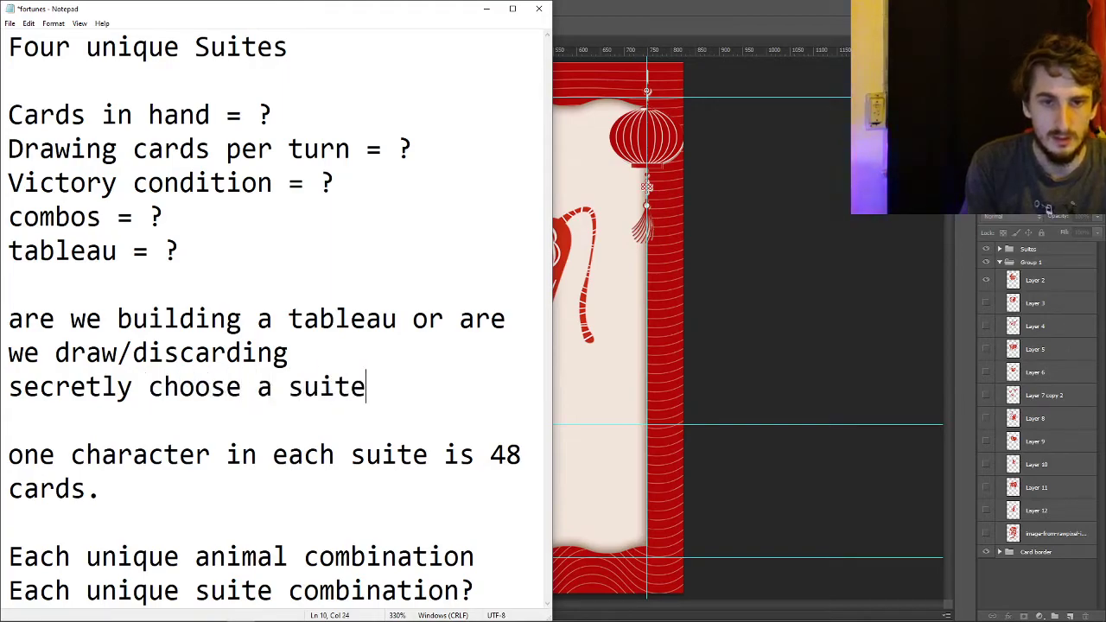
text( at the s)
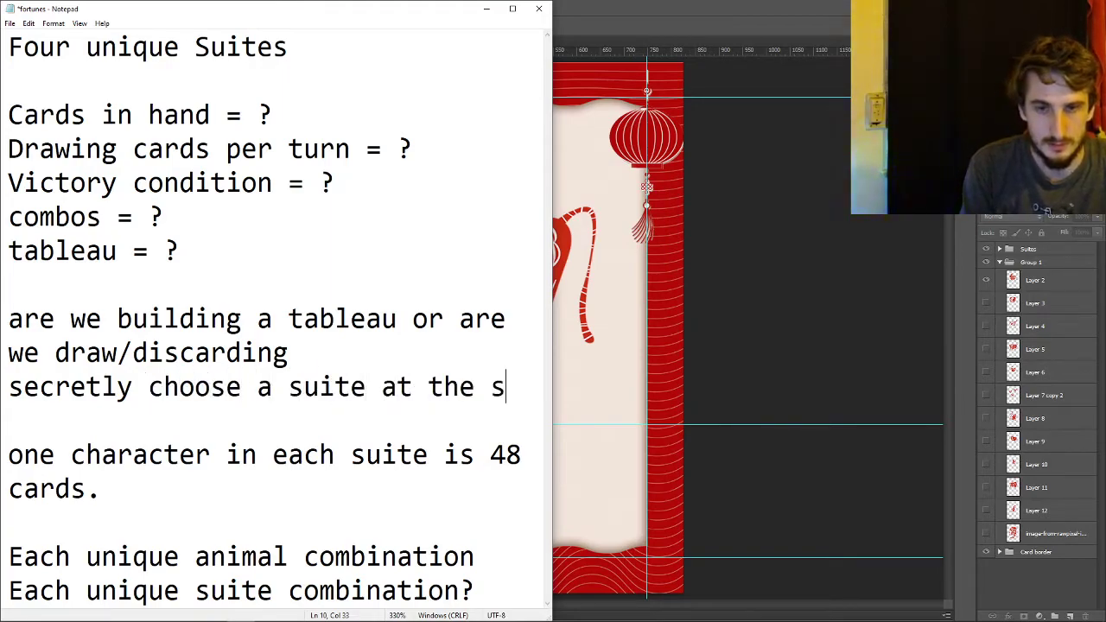
text(tart to determi)
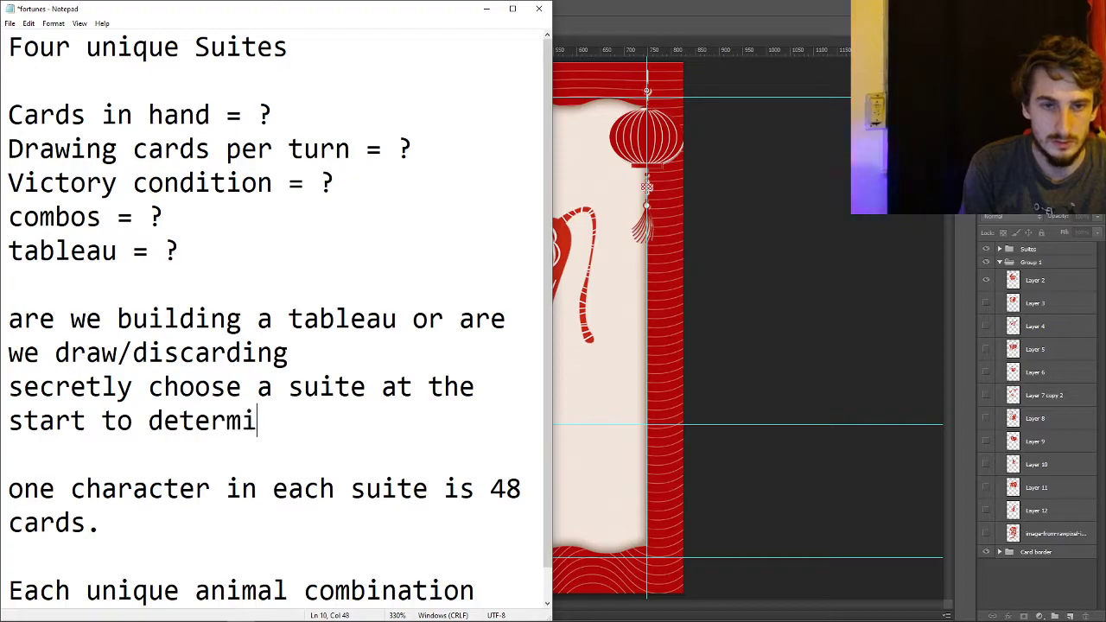
text(ne a victory condit)
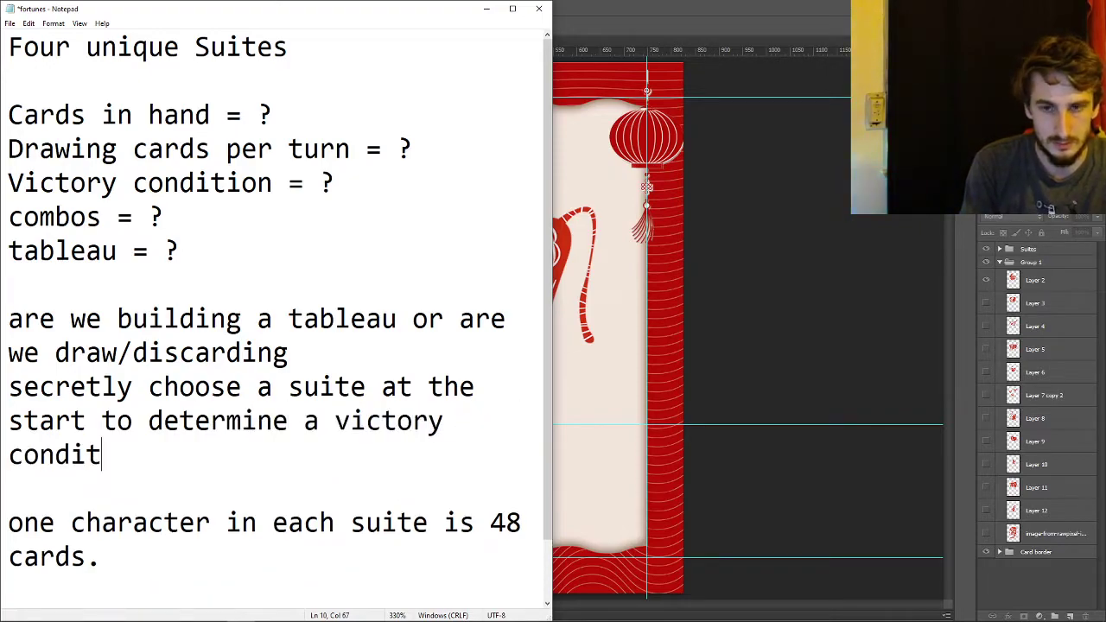
text(ion.)
scroll(277, 311, down, 1)
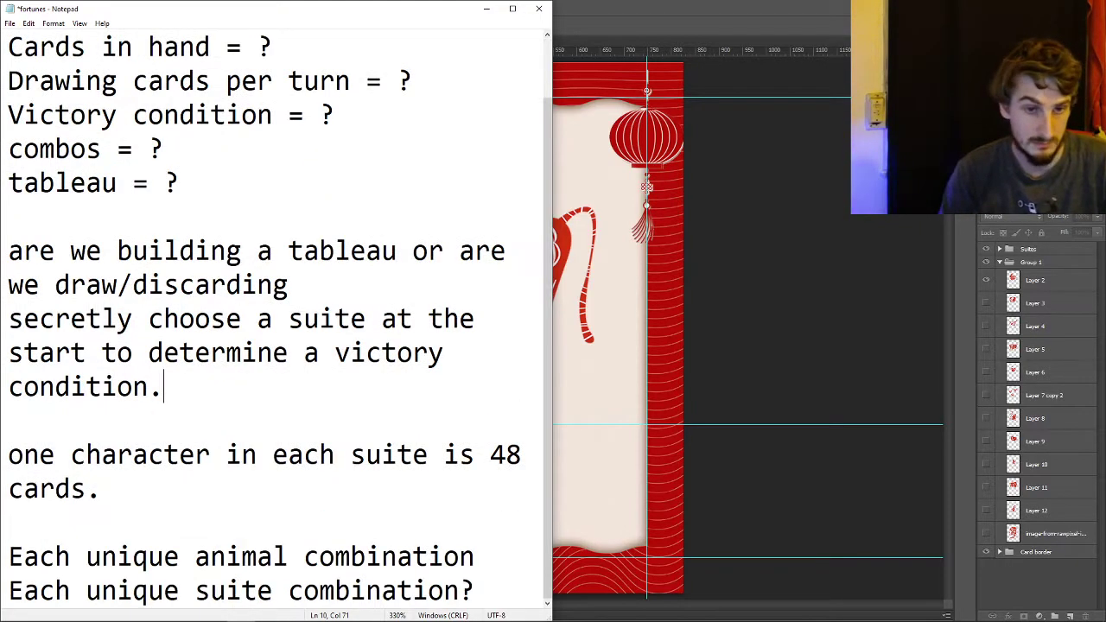
Replace the period after "victory condition" with " = ?" and save the fortunes file
key(BackSpace)
text(= ?)
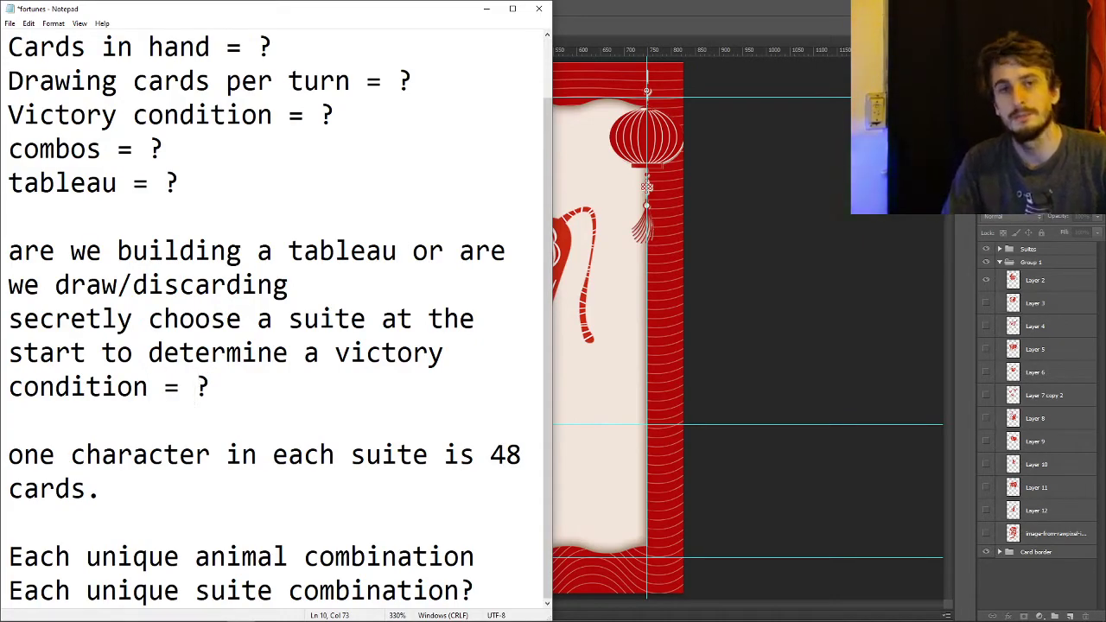
key(End)
key(ctrl+s)
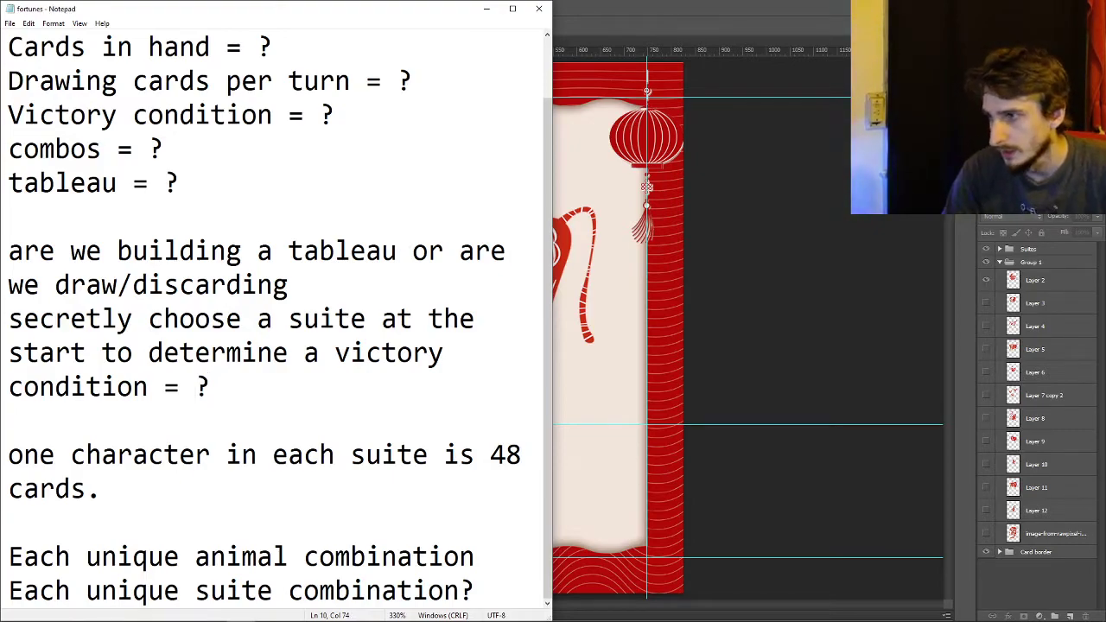
scroll(277, 320, up, 1)
scroll(276, 320, down, 1)
scroll(277, 320, up, 1)
scroll(277, 320, down, 1)
Switch to Photoshop and make the ox on Layer 5 the only visible zodiac animal
click(487, 7)
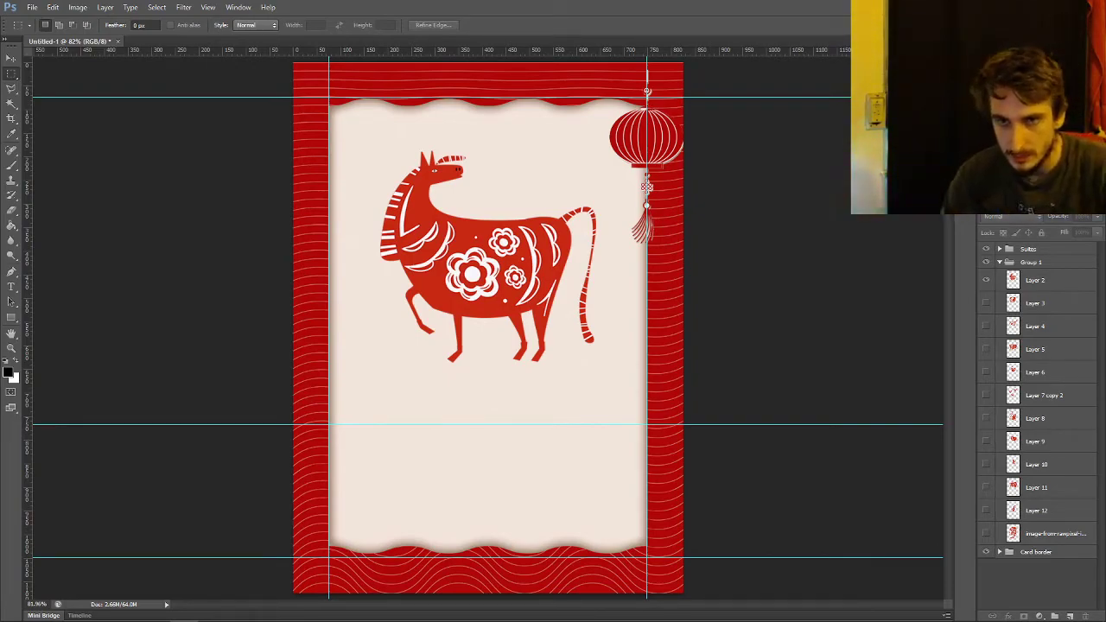
click(986, 280)
click(986, 302)
click(986, 303)
click(986, 326)
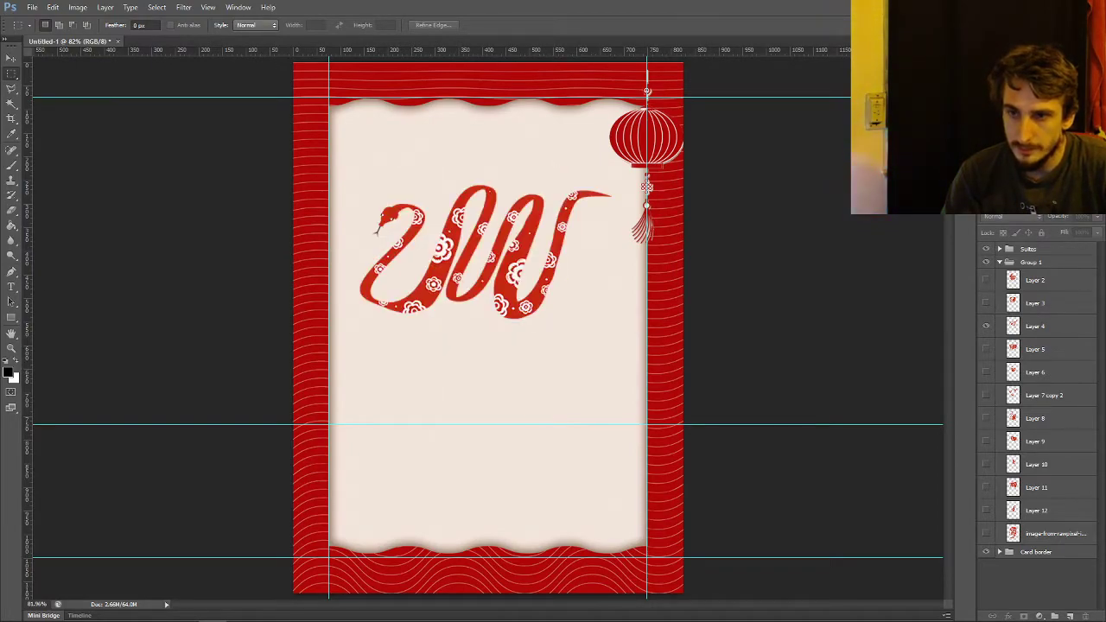
click(986, 326)
click(986, 349)
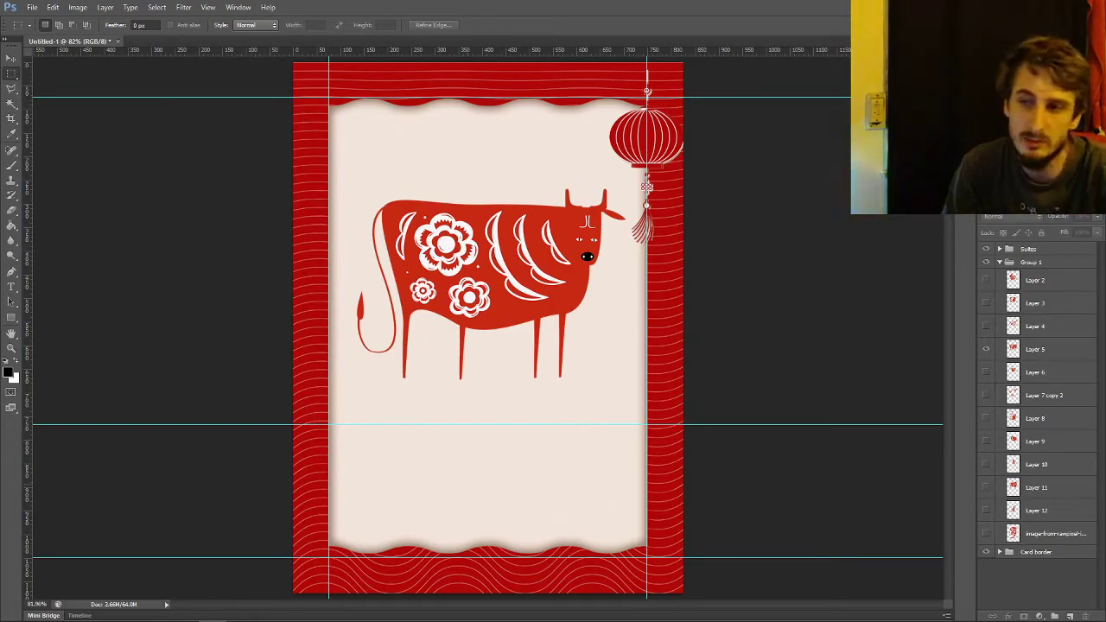
Scale the placed gold ornament image to 171.75% width and 156.49% height, positioning its flower in the card's lower area
click(1000, 552)
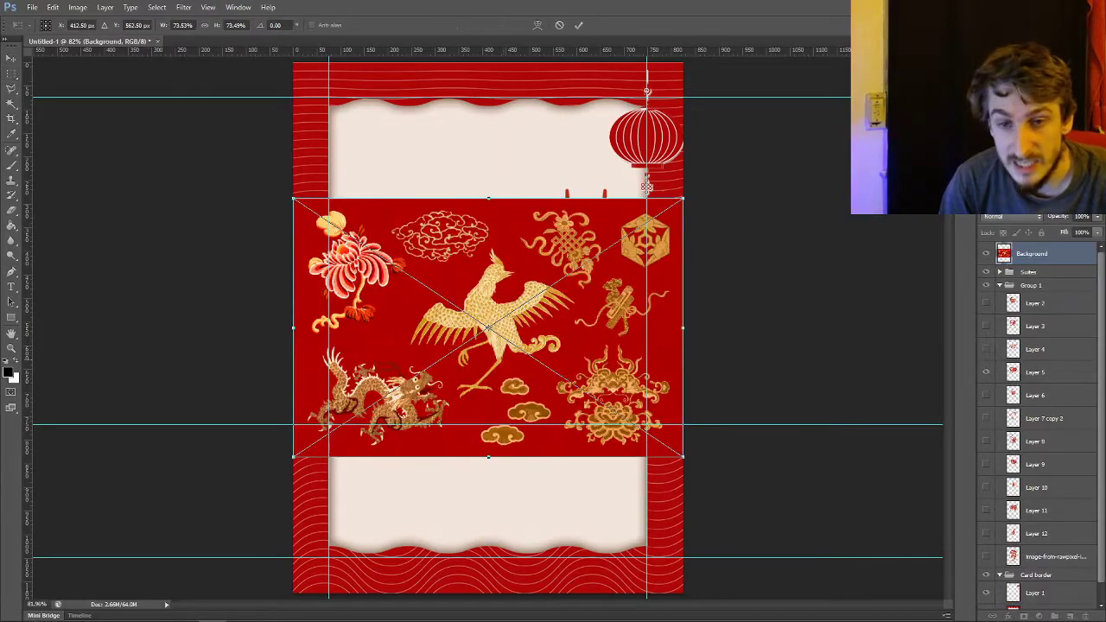
drag(589, 337, 419, 277)
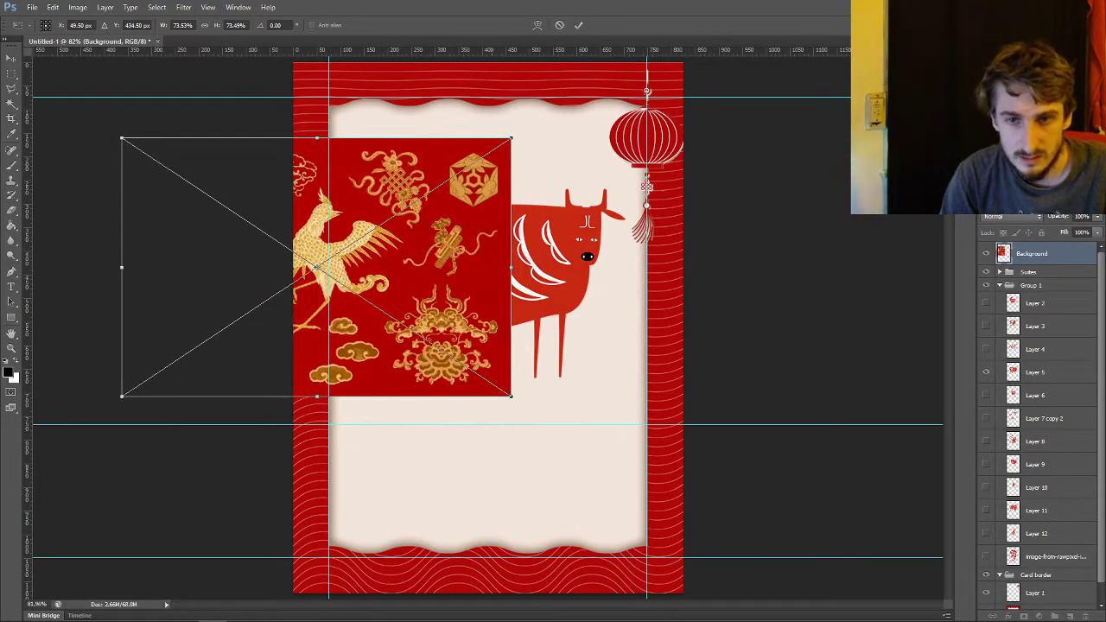
drag(510, 397, 838, 571)
drag(597, 409, 670, 383)
drag(724, 340, 472, 239)
drag(664, 447, 857, 563)
drag(570, 294, 897, 403)
drag(438, 289, 255, 135)
drag(576, 302, 527, 178)
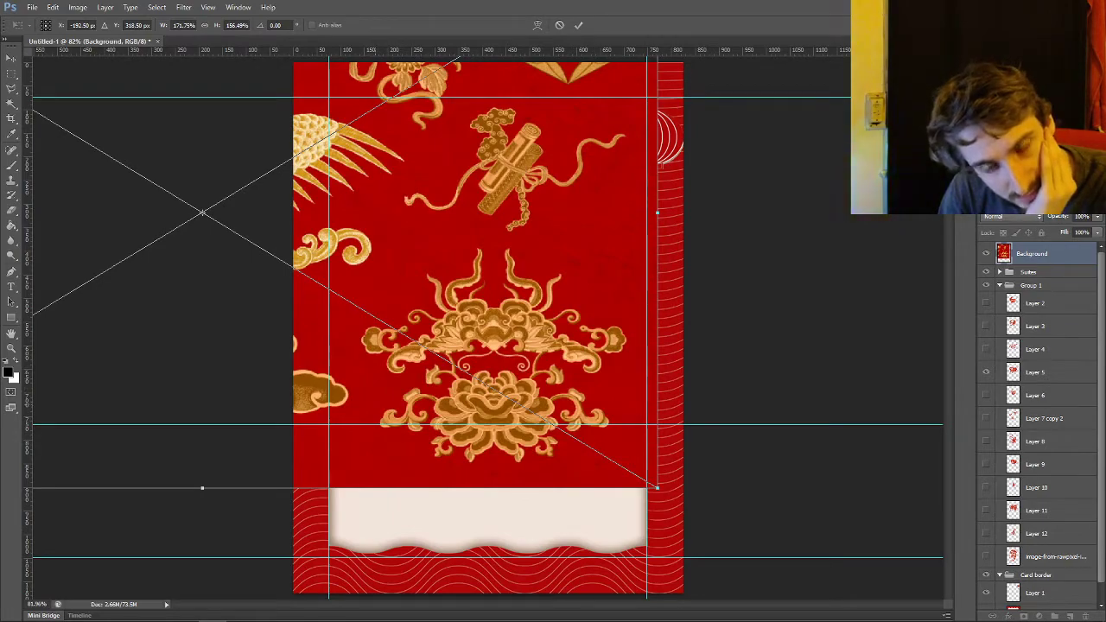
drag(427, 213, 427, 281)
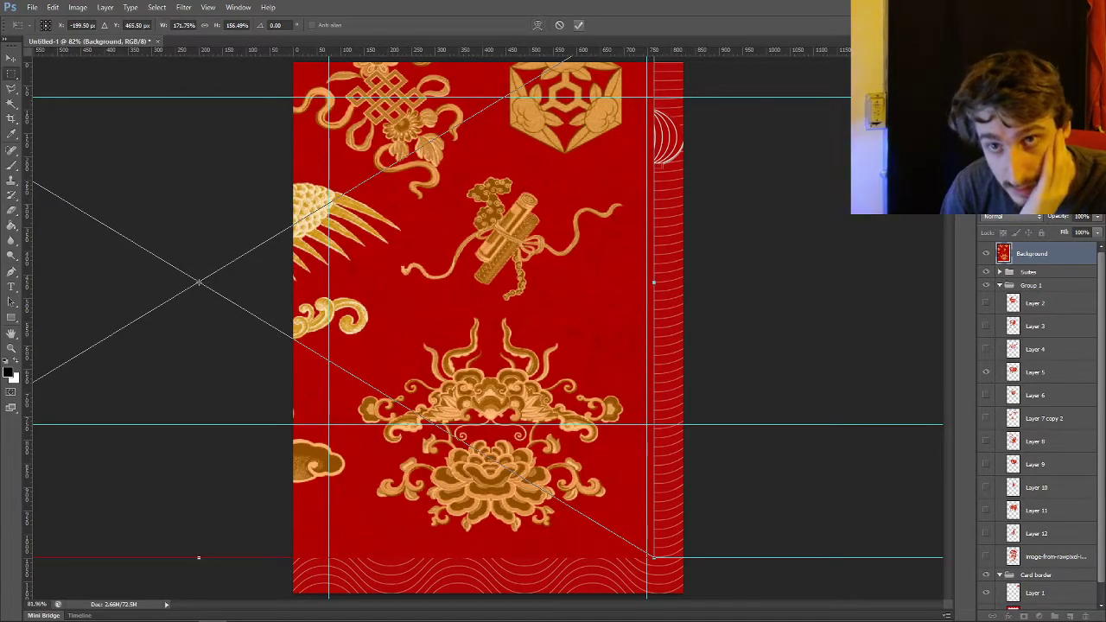
click(579, 25)
Rasterize the ornament image layer and delete its red background using a Magic Wand selection
right_click(1034, 254)
click(977, 341)
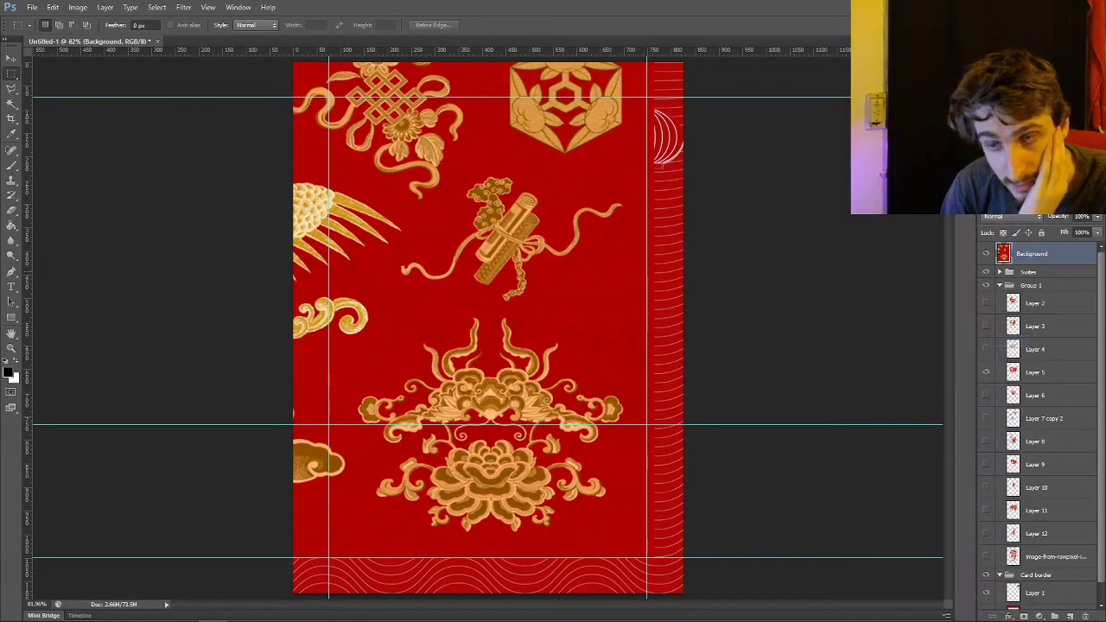
click(12, 104)
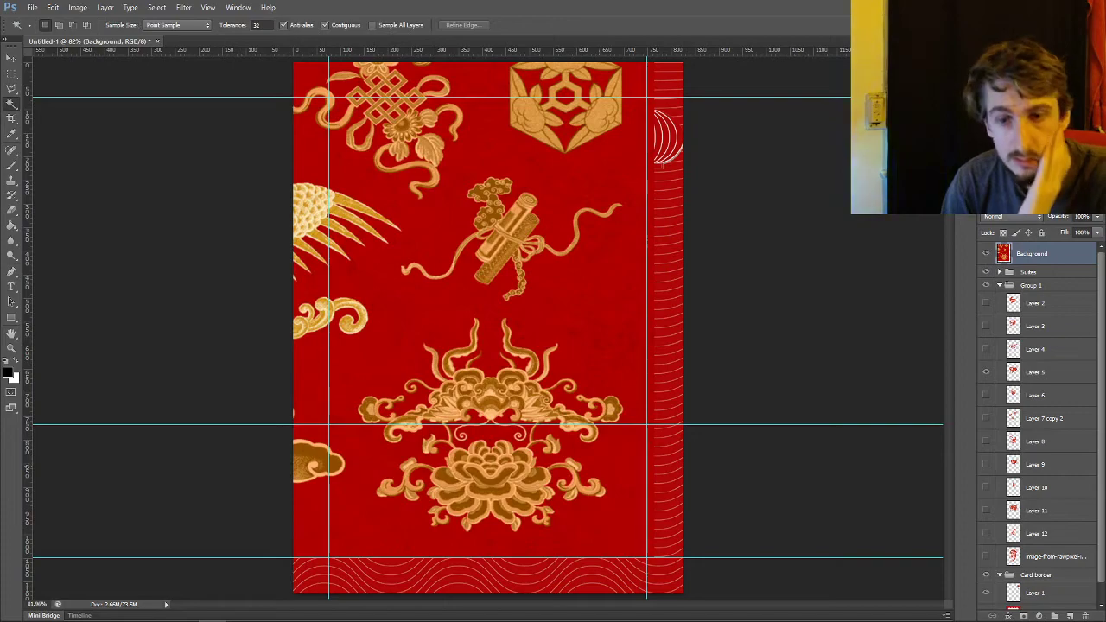
click(393, 307)
key(Delete)
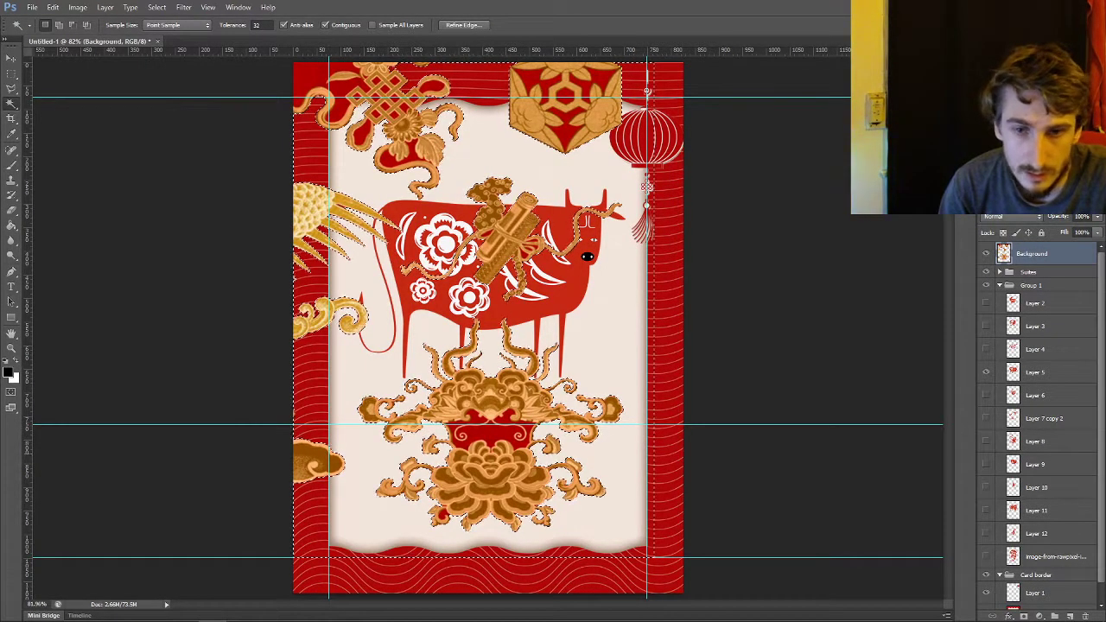
Delete the red areas enclosed between the upper ornament and the flower below it
click(491, 433)
key(Delete)
click(474, 419)
key(Delete)
click(506, 418)
key(Delete)
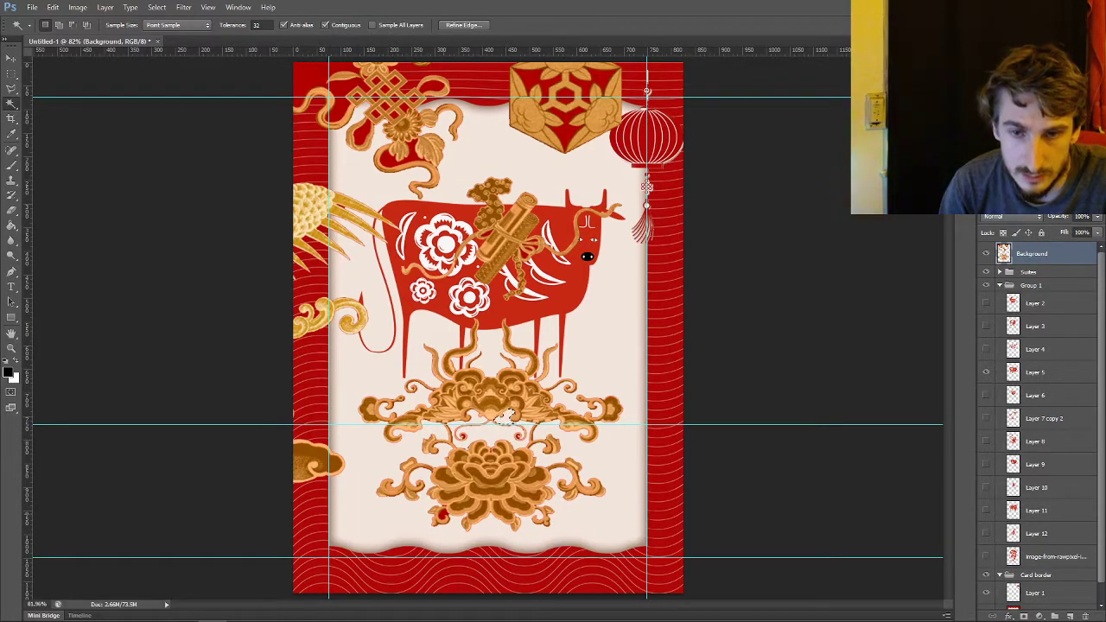
Erase the scrollwork directly above the flower to separate it from the upper ornament
key(m)
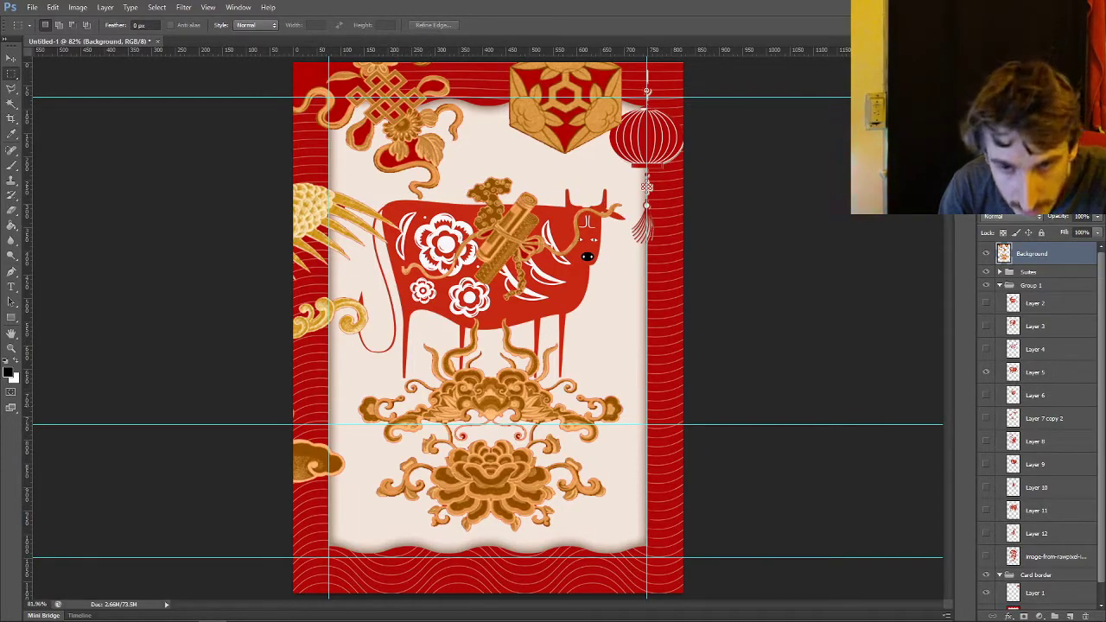
key(e)
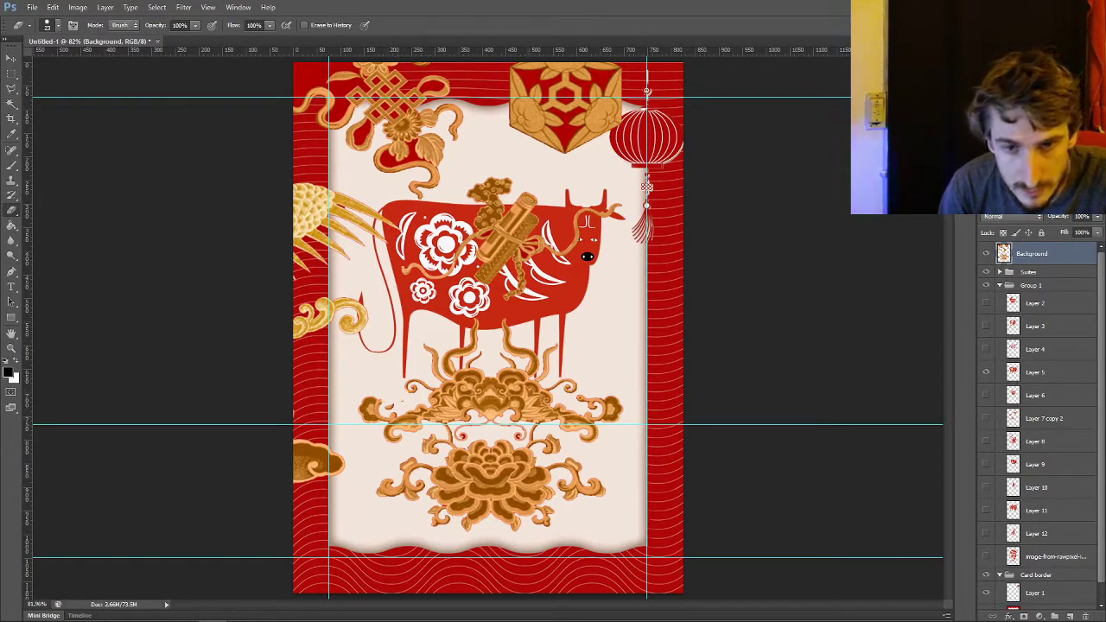
mouse_move(389, 407)
mouse_down()
mouse_move(364, 412)
mouse_move(396, 432)
mouse_up()
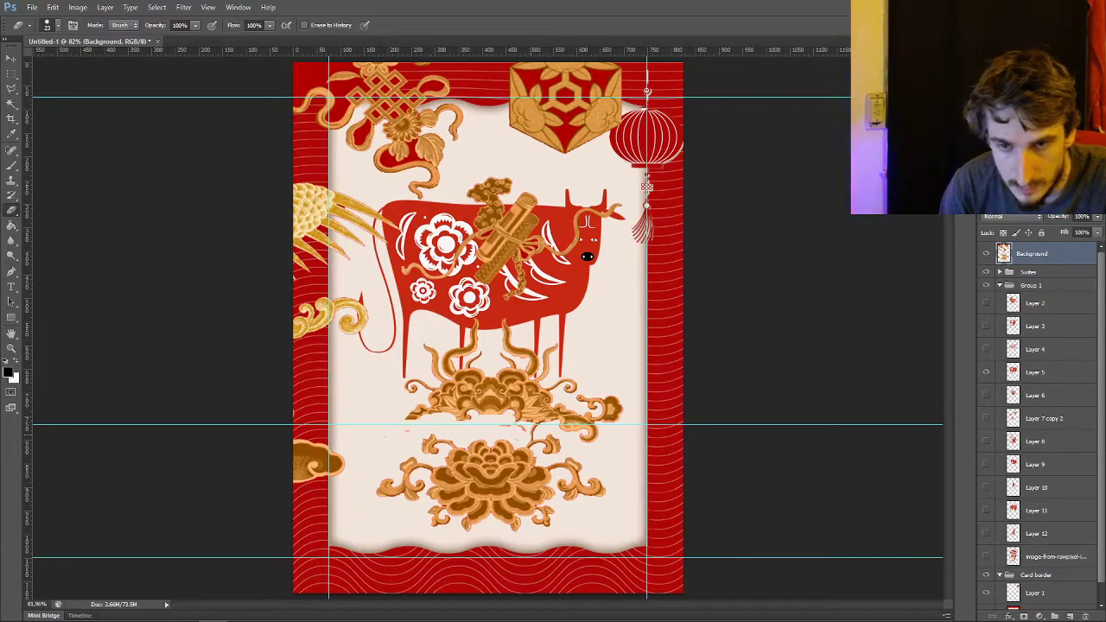
drag(529, 422, 586, 435)
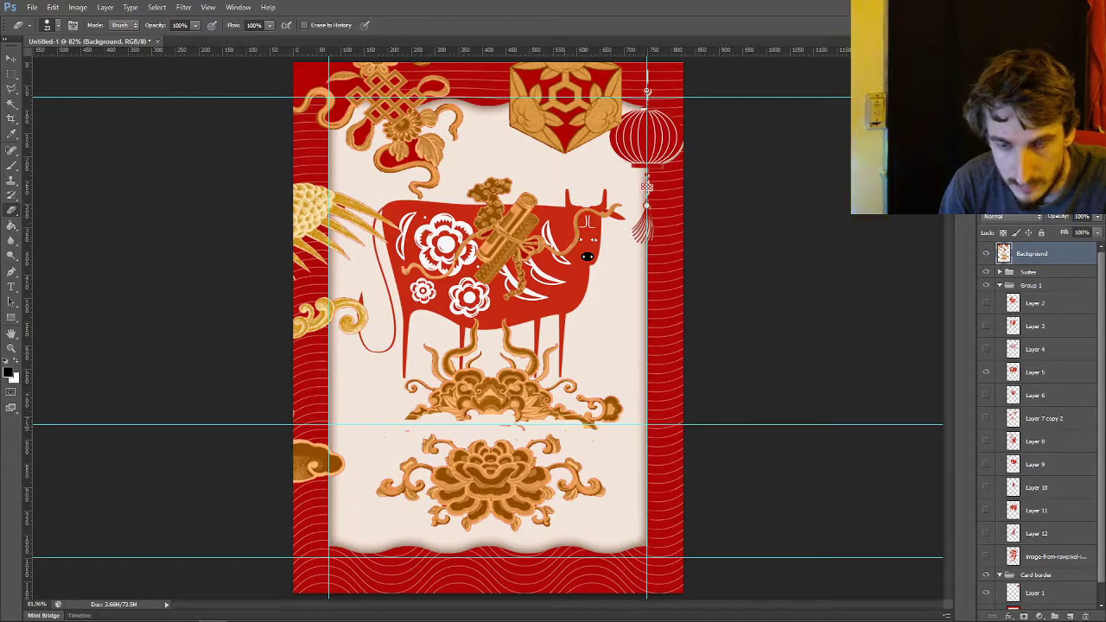
Outline the upper ornament above the flower with the Polygonal Lasso, delete it, and deselect
key(l)
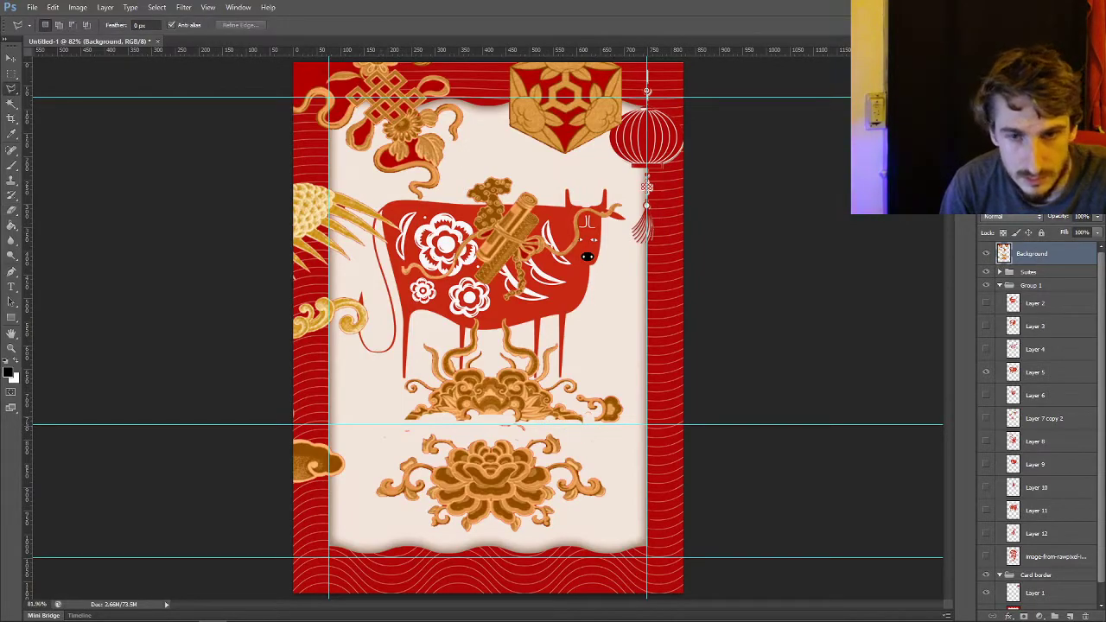
click(392, 444)
click(440, 425)
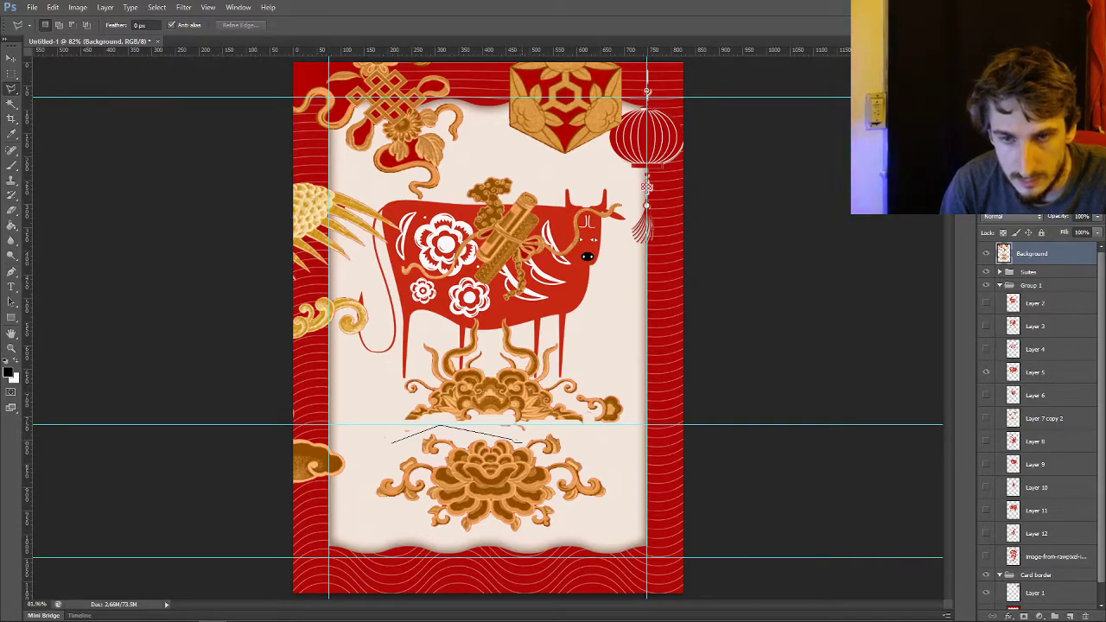
click(529, 432)
click(689, 424)
click(620, 271)
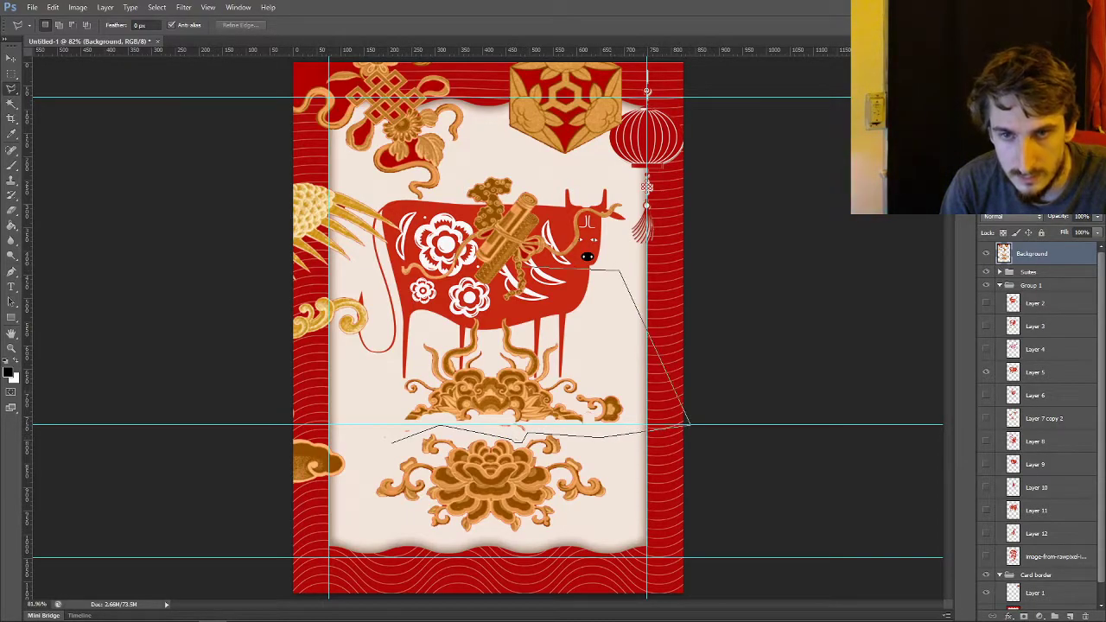
double_click(401, 274)
key(Delete)
click(11, 73)
key(ctrl+d)
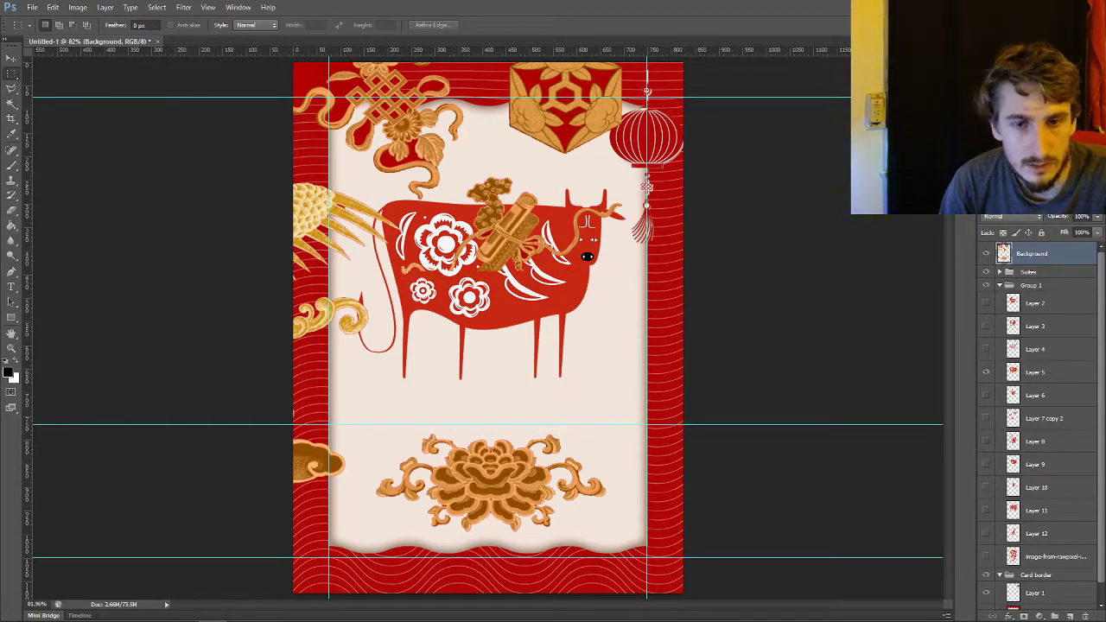
Put the gold flower on its own layer and delete the remaining Background ornament layer
drag(364, 424, 620, 545)
right_click(548, 261)
click(597, 367)
click(1033, 276)
key(Delete)
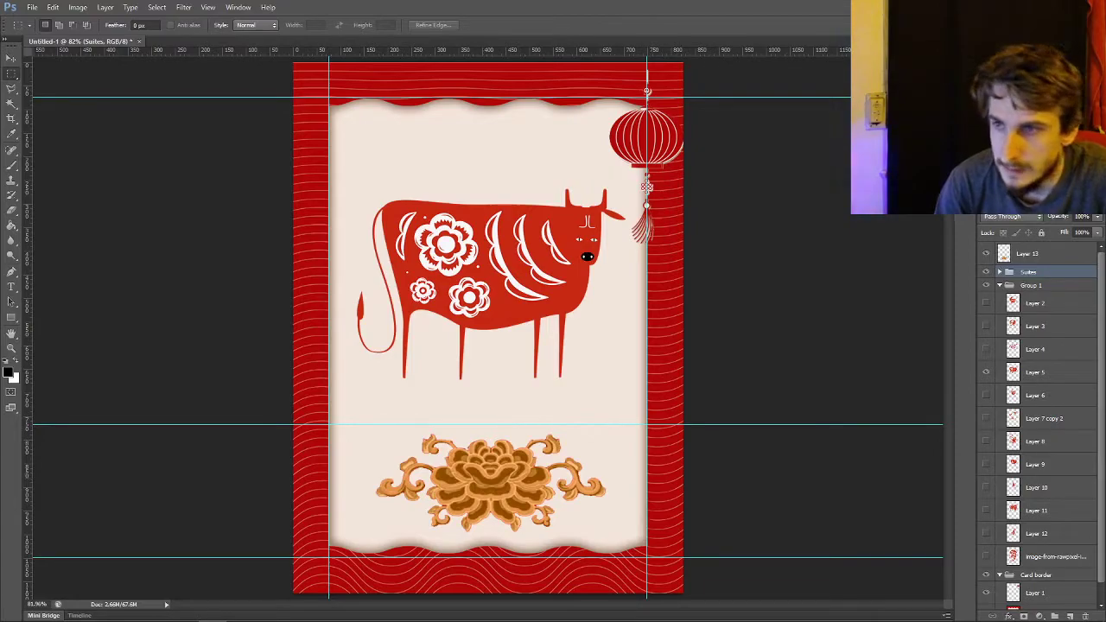
Add a Drop Shadow effect to the gold flower on Layer 13
click(1029, 253)
click(1009, 616)
click(1042, 605)
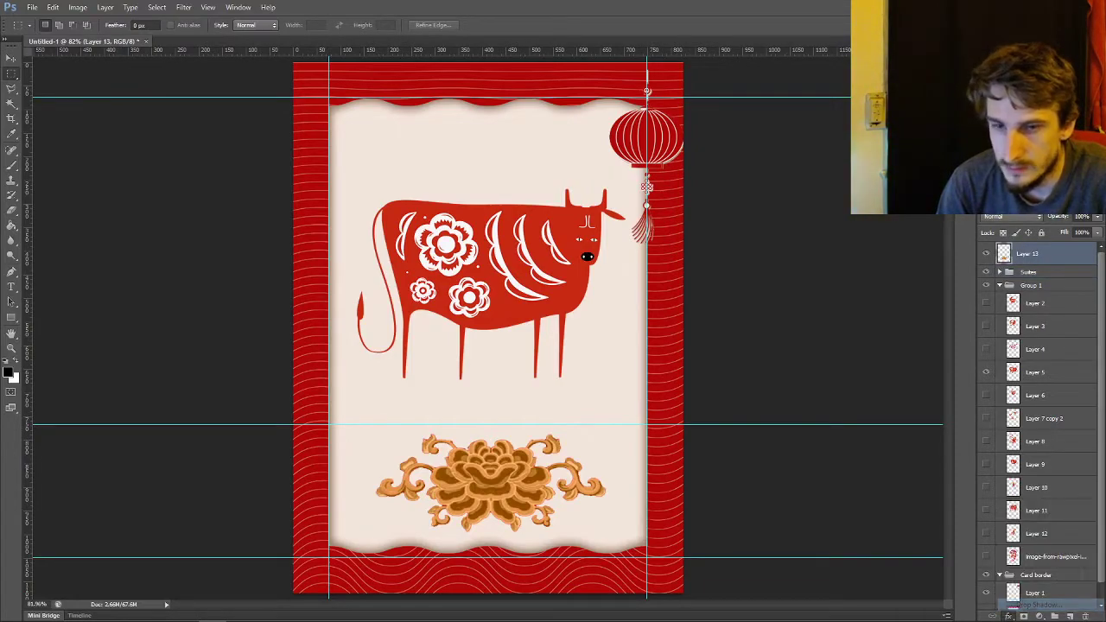
click(420, 310)
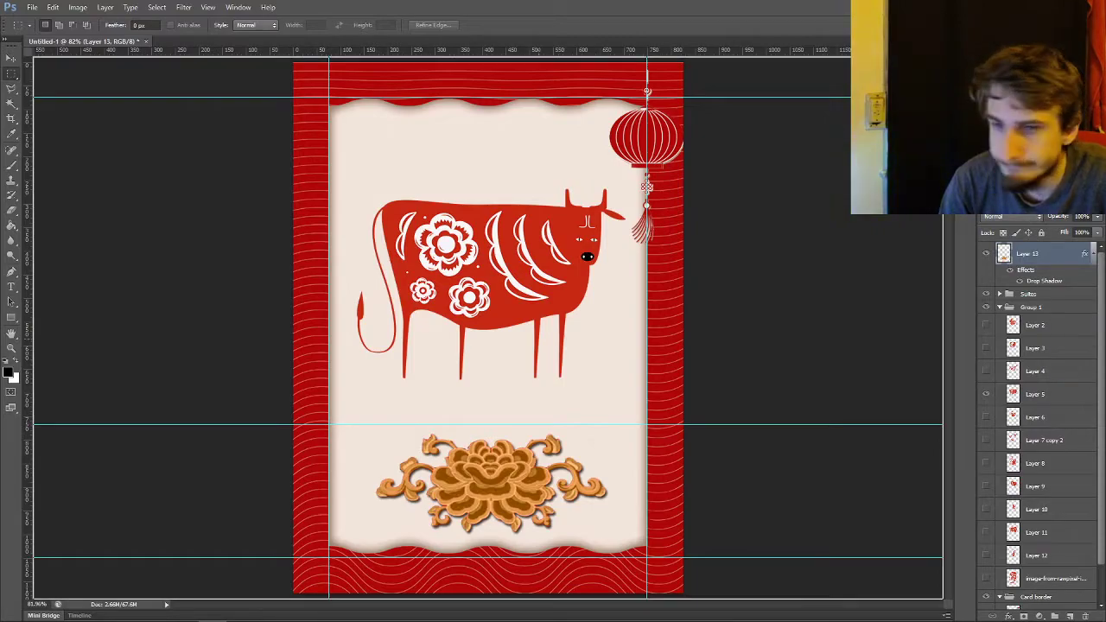
Scale the newly placed ornament image to about 152.5% and position its dragon over the card's upper half
drag(584, 327, 290, 181)
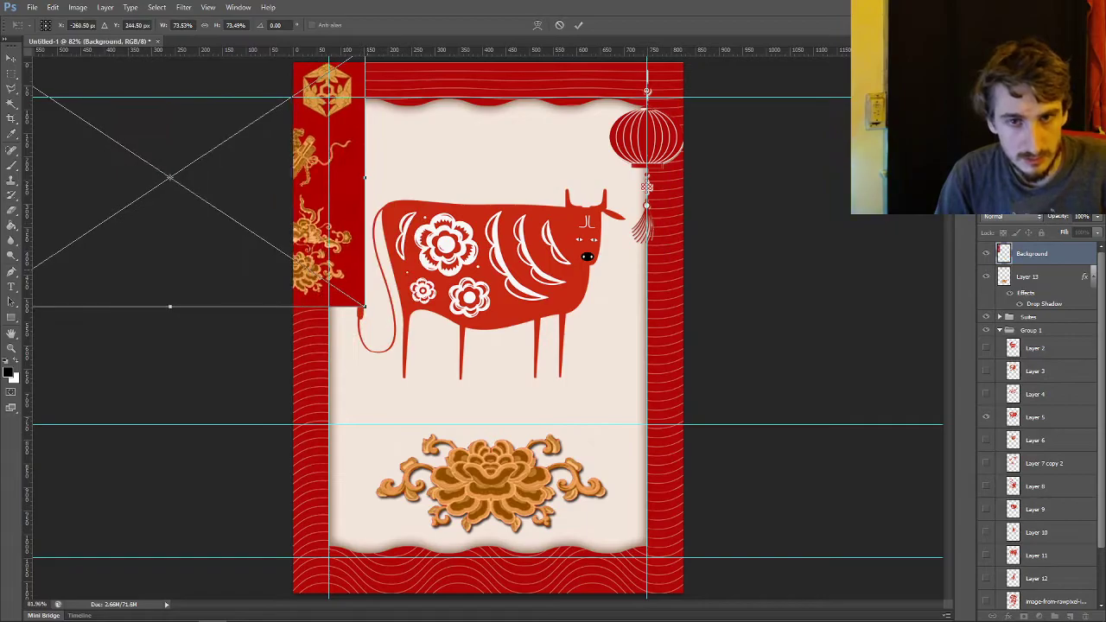
drag(363, 309, 784, 586)
drag(581, 331, 785, 154)
drag(436, 350, 455, 285)
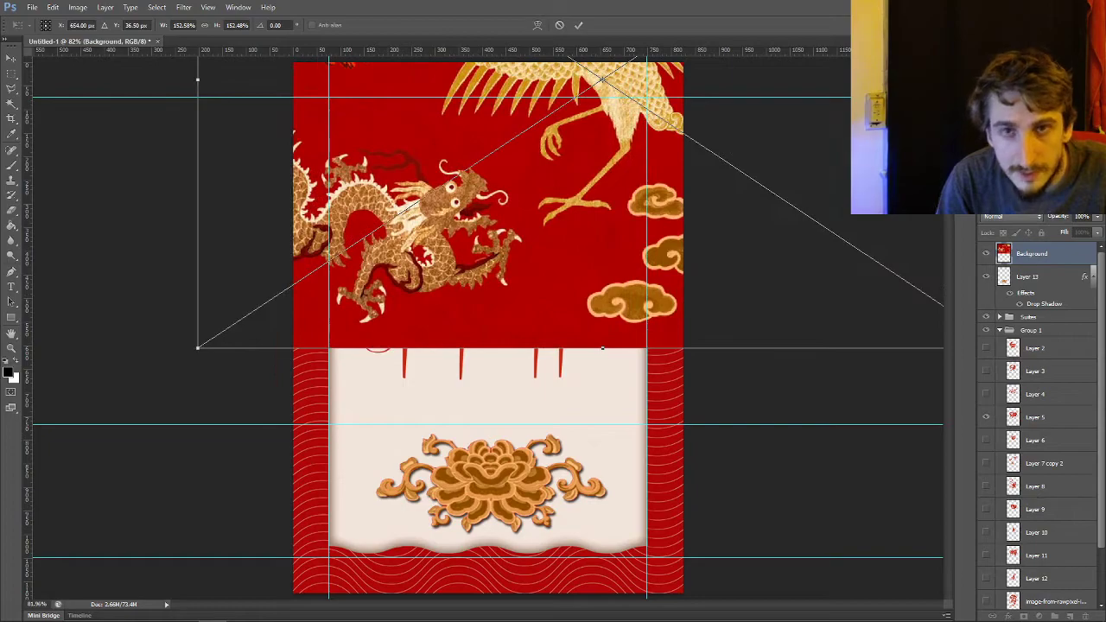
click(579, 24)
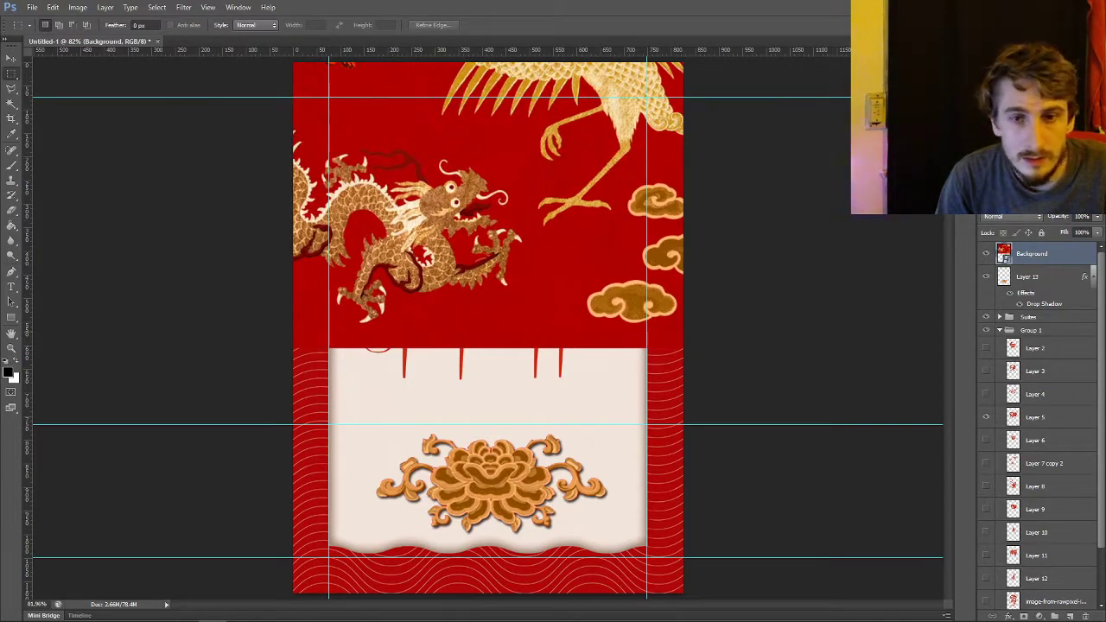
Copy a rectangle of the ornament image's plain red area below the dragon to a new layer and delete the ornament image layer
drag(408, 299, 586, 400)
right_click(490, 309)
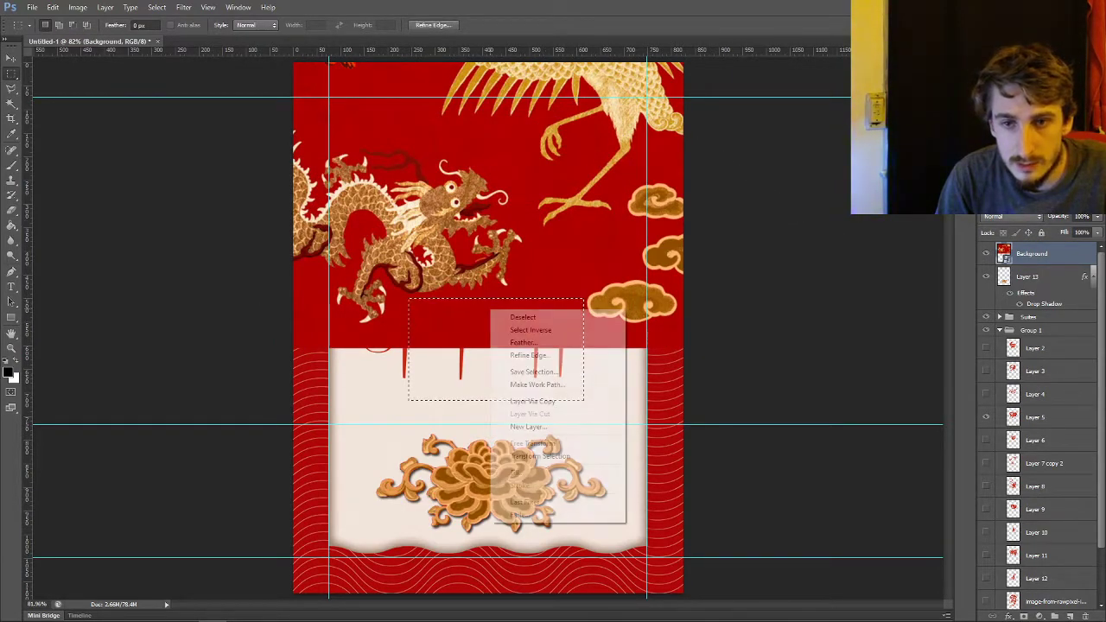
click(497, 401)
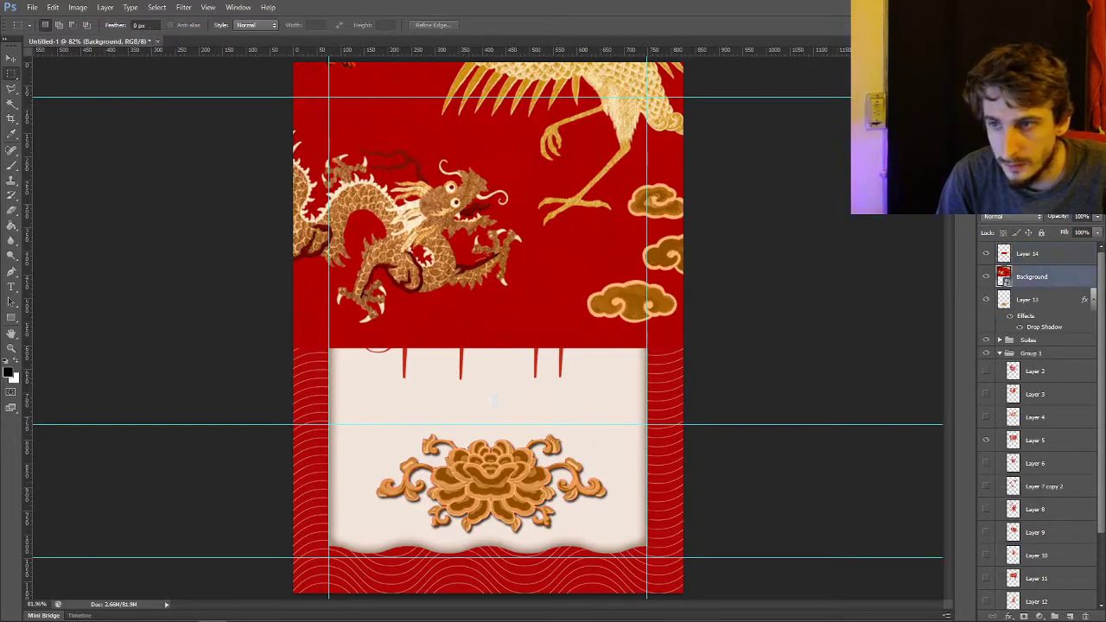
key(Delete)
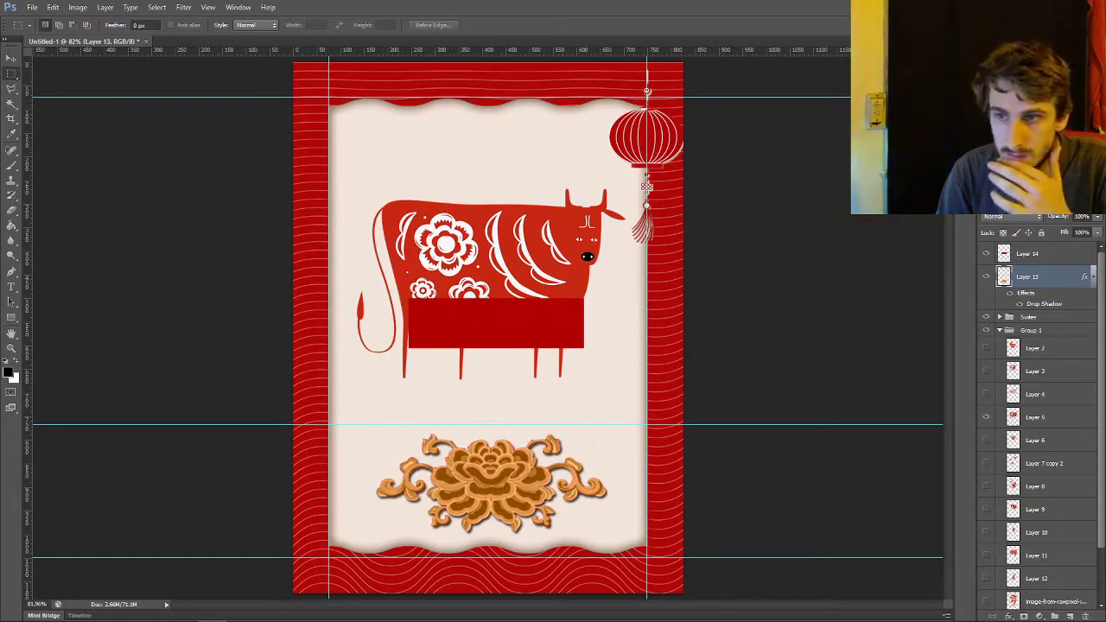
Move the red patch to the cream panel's lower-left corner and tile six copies of it over the card's lower area
key(alt+bracketright)
key(v)
drag(484, 300, 405, 511)
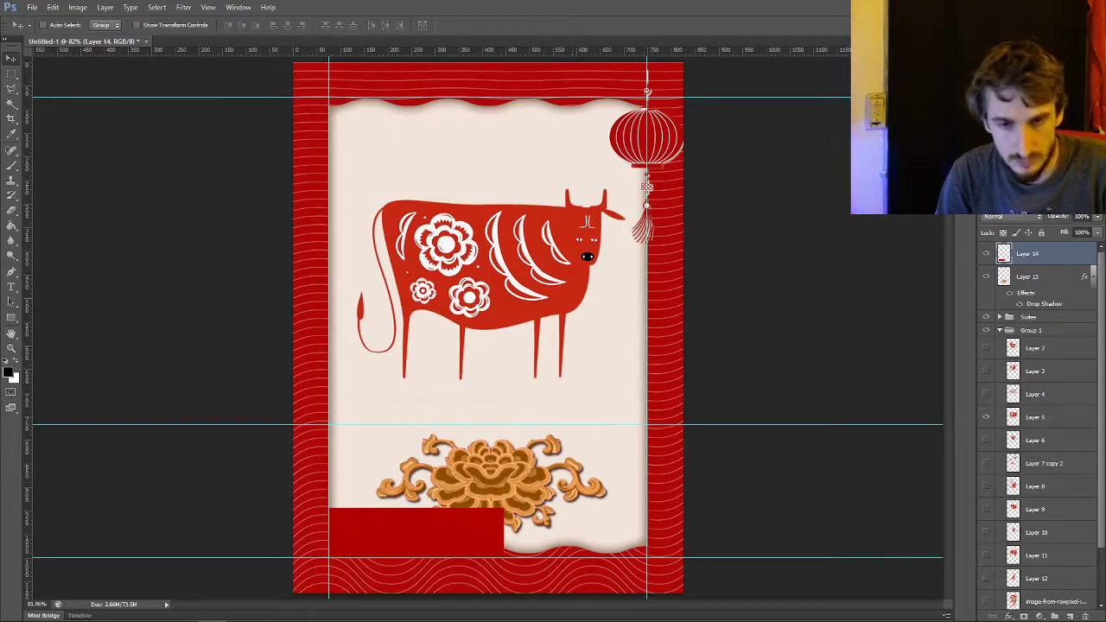
key(ctrl+j)
drag(456, 534, 563, 538)
key(ctrl+j)
key(ctrl+j)
key(ctrl+j)
key(ctrl+j)
key(ctrl+j)
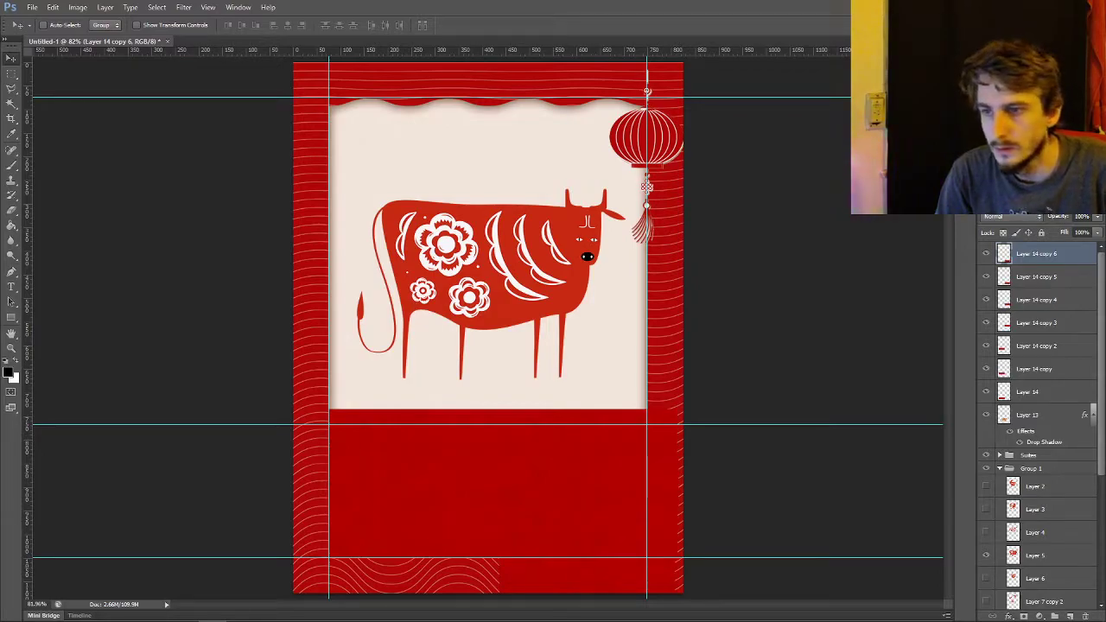
Combine the red patch layer and all its copies into one smart object
shift+click(1031, 393)
right_click(1030, 389)
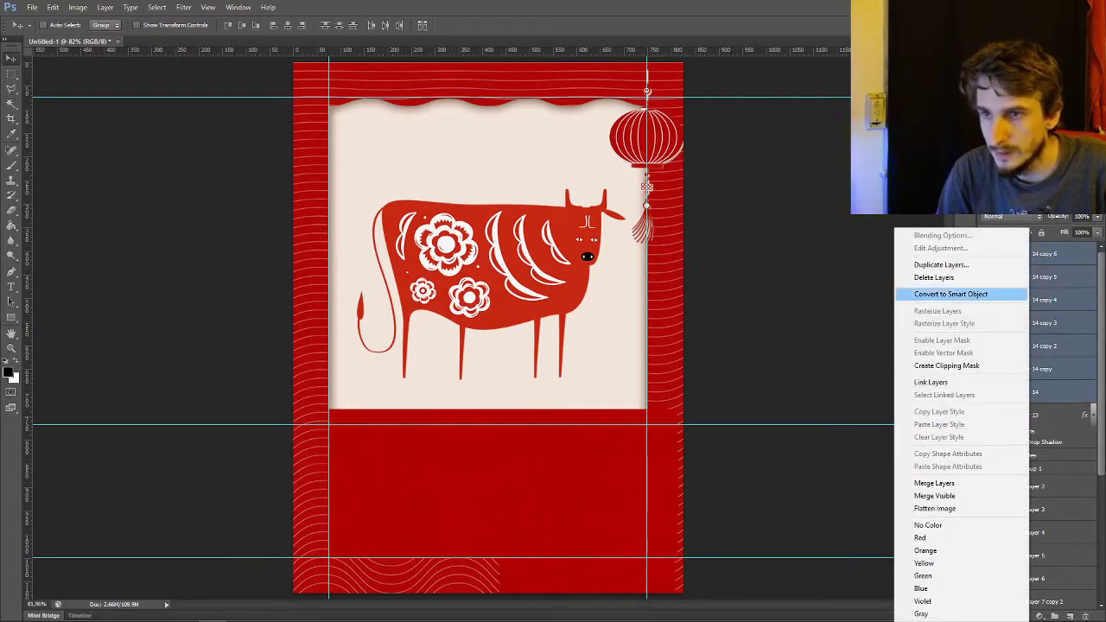
click(951, 294)
Move the gold flower and red smart object into the Card border group, with the flower above the border image and the red below it
shift+click(1031, 276)
drag(1033, 257, 1016, 575)
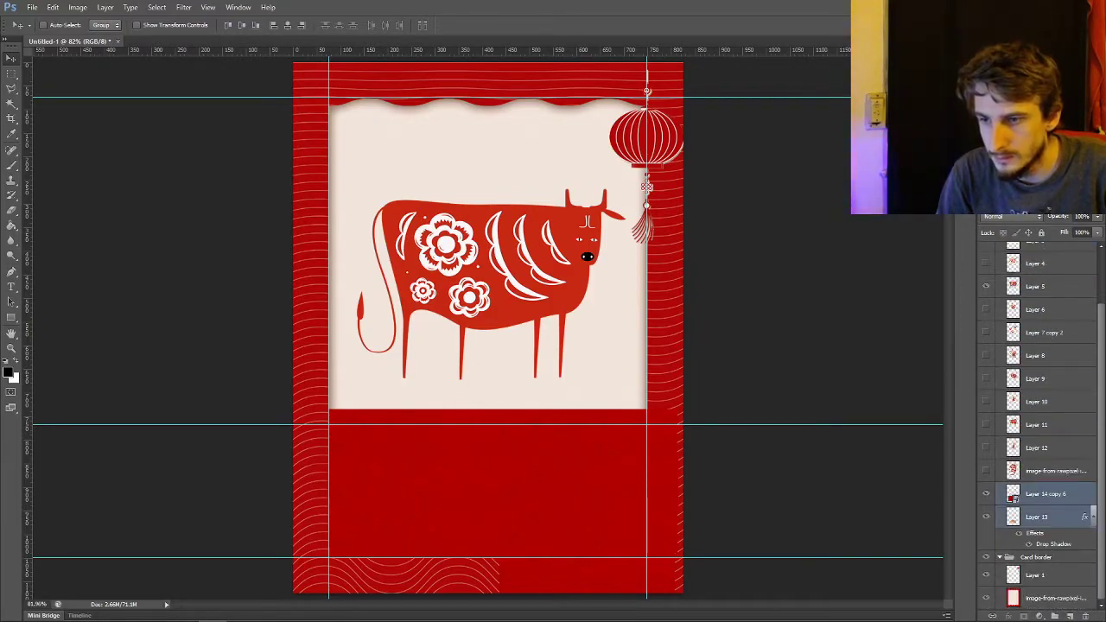
drag(1033, 517, 1034, 586)
drag(1034, 530, 1034, 610)
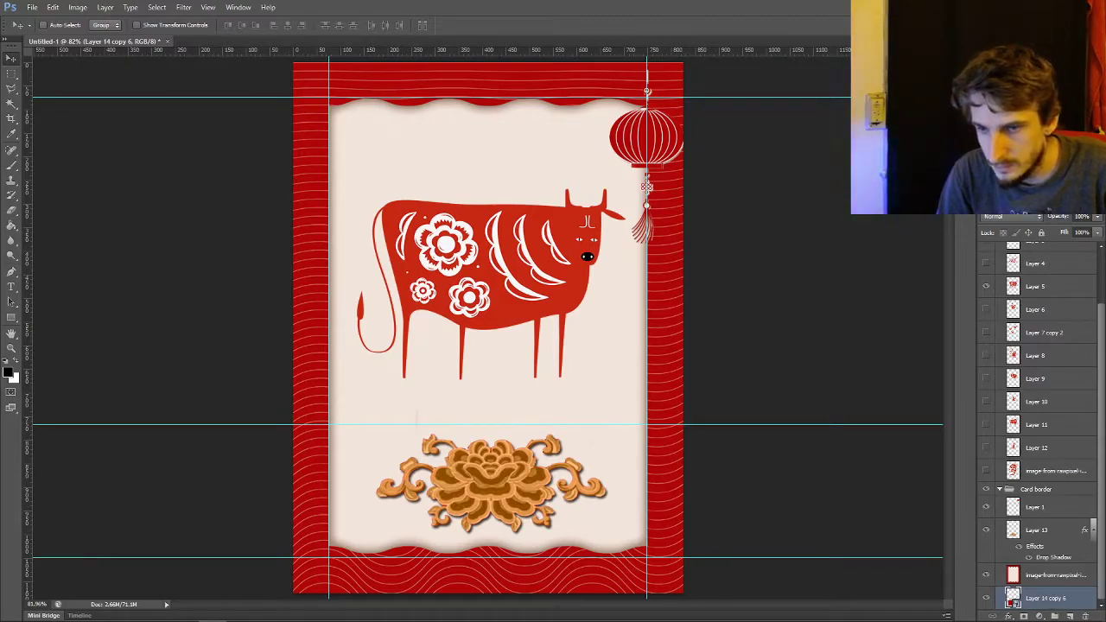
drag(1013, 602, 1013, 579)
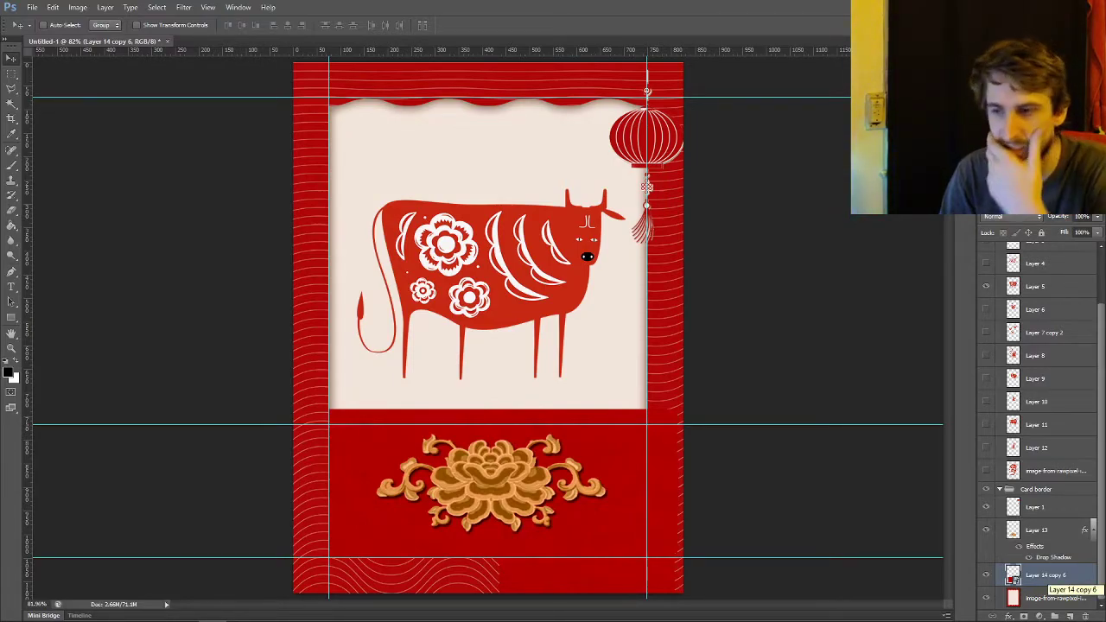
drag(1013, 578, 1014, 600)
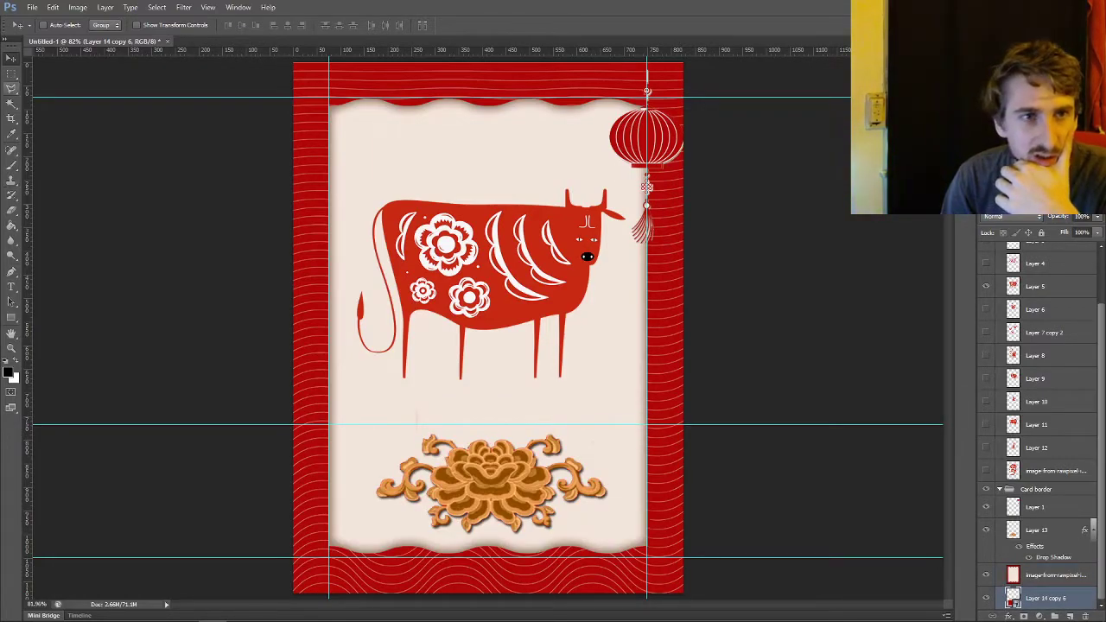
Select the border image's lower section between the guides with the Rectangular Marquee and copy it to a new layer
click(11, 73)
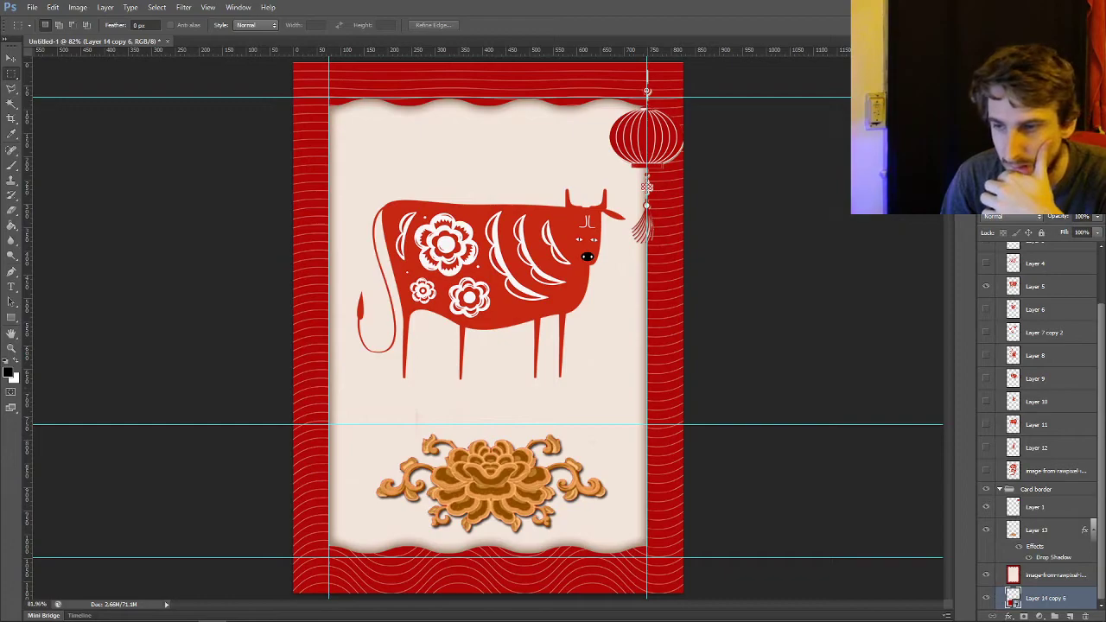
click(1018, 575)
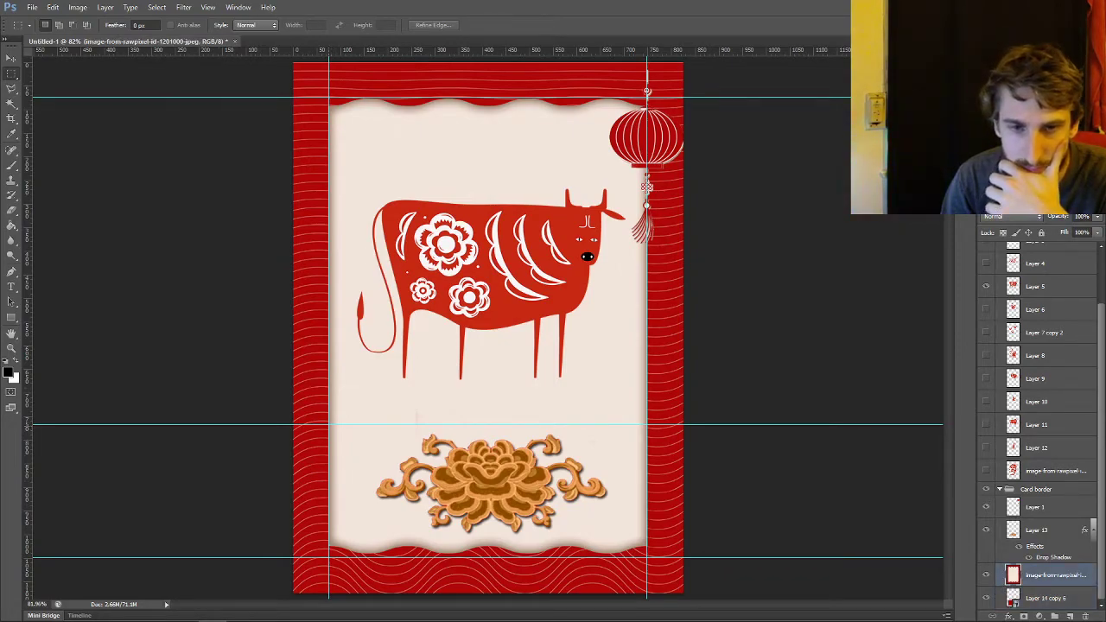
drag(328, 423, 647, 558)
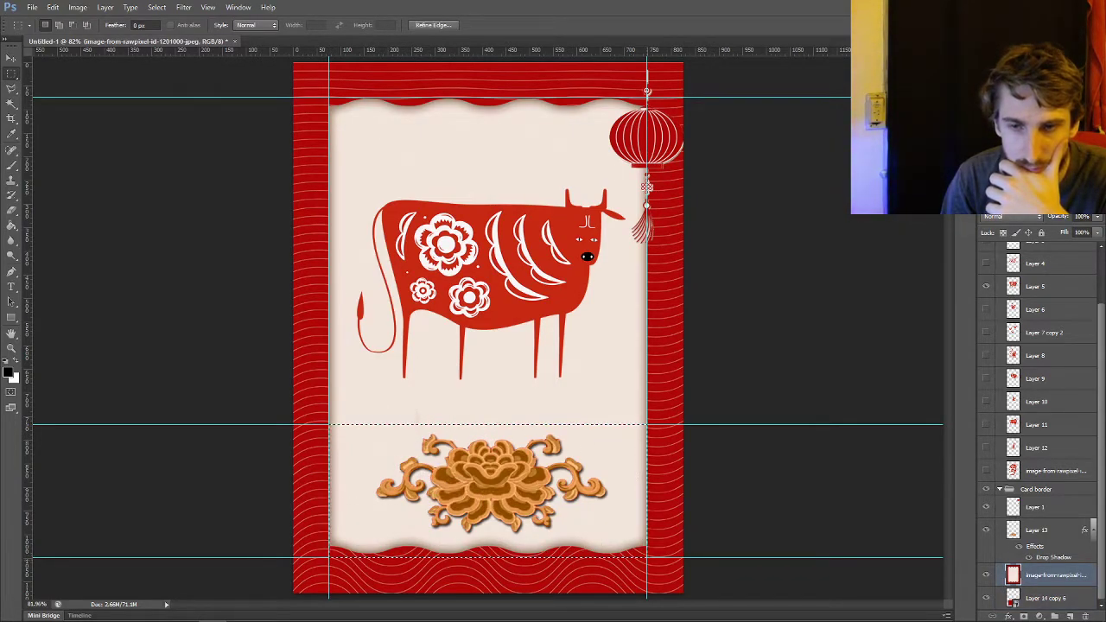
right_click(603, 235)
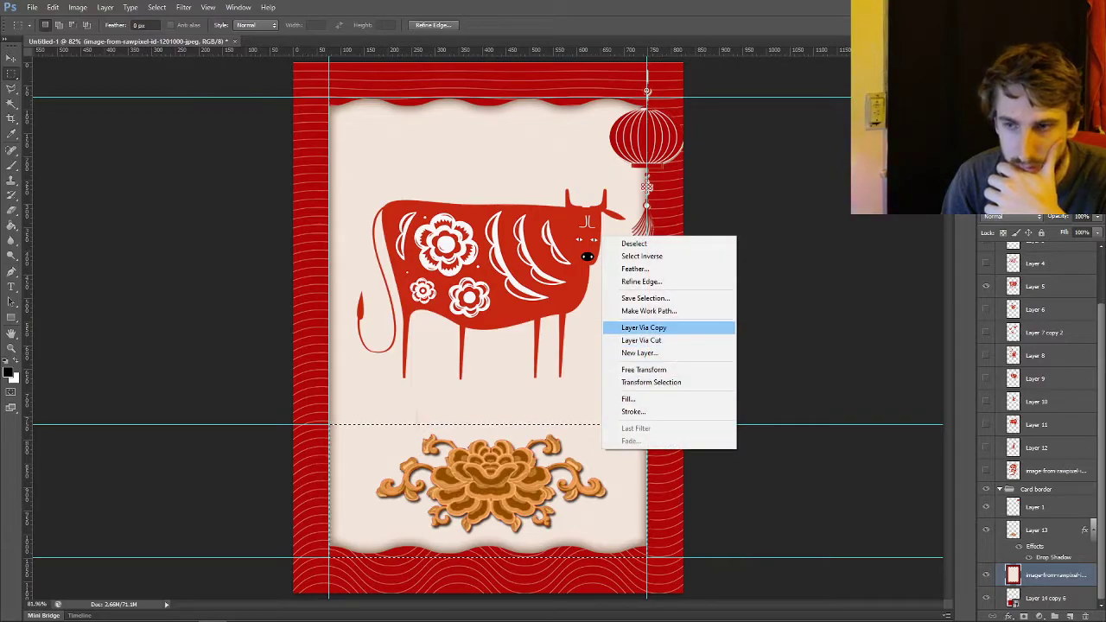
click(644, 328)
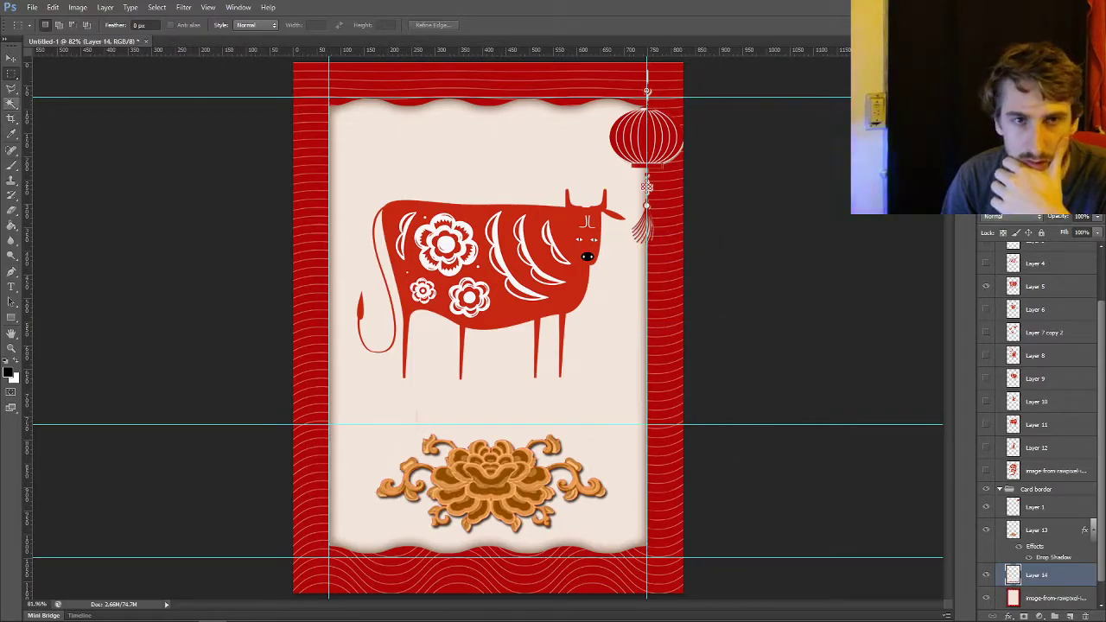
Select the cream area around the flower on the copied lower section with the Magic Wand
click(11, 103)
click(418, 416)
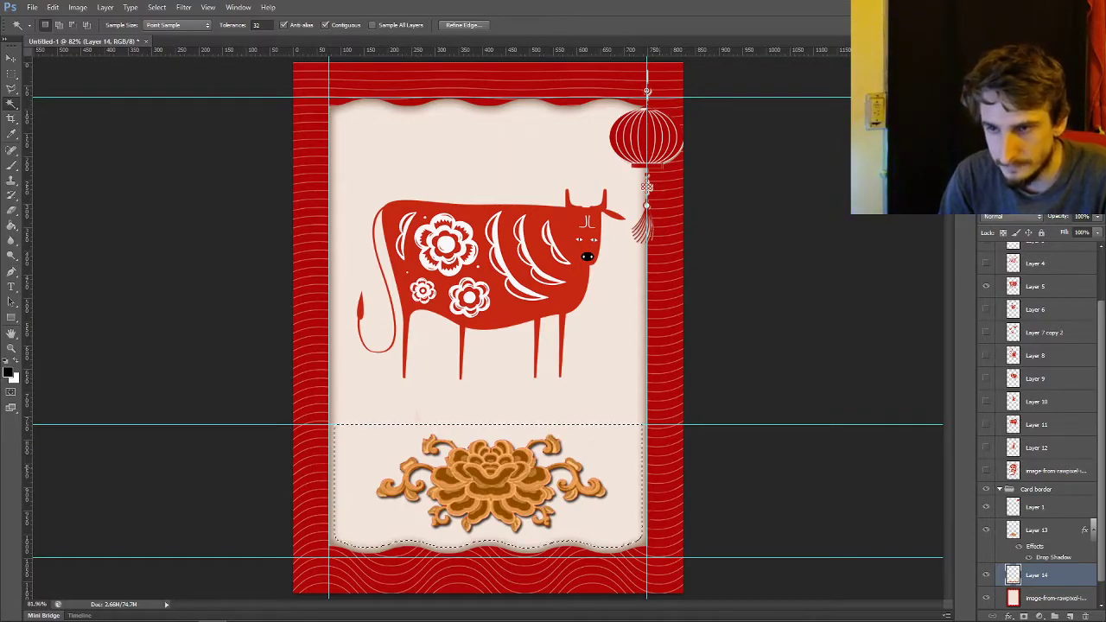
Clear the selection and delete Layer 14
key(m)
key(ctrl+d)
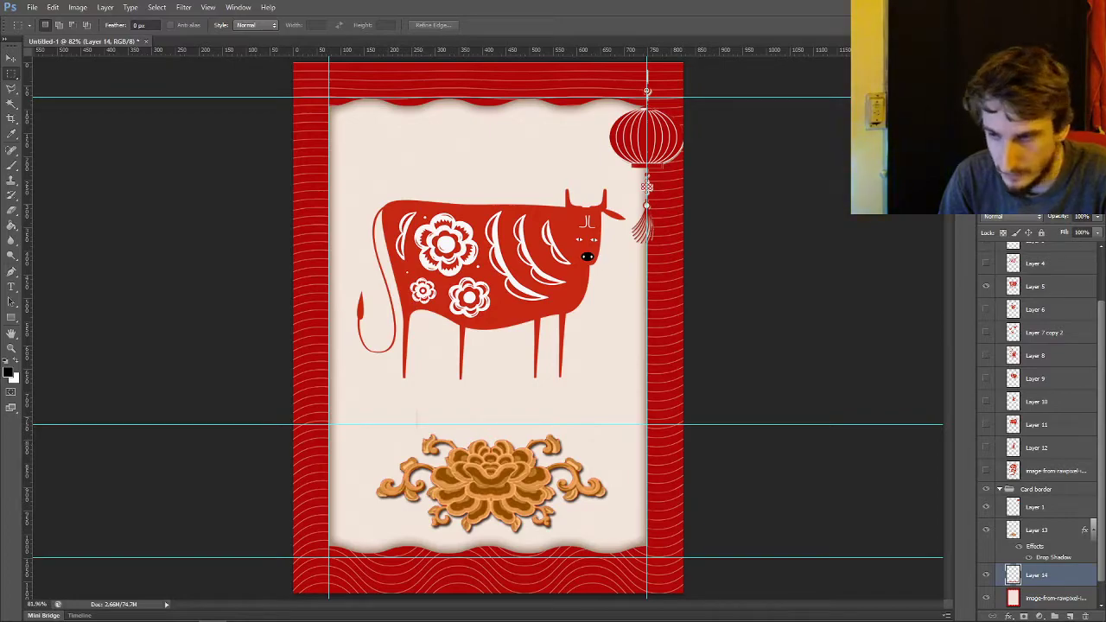
scroll(1042, 423, down, 1)
key(Delete)
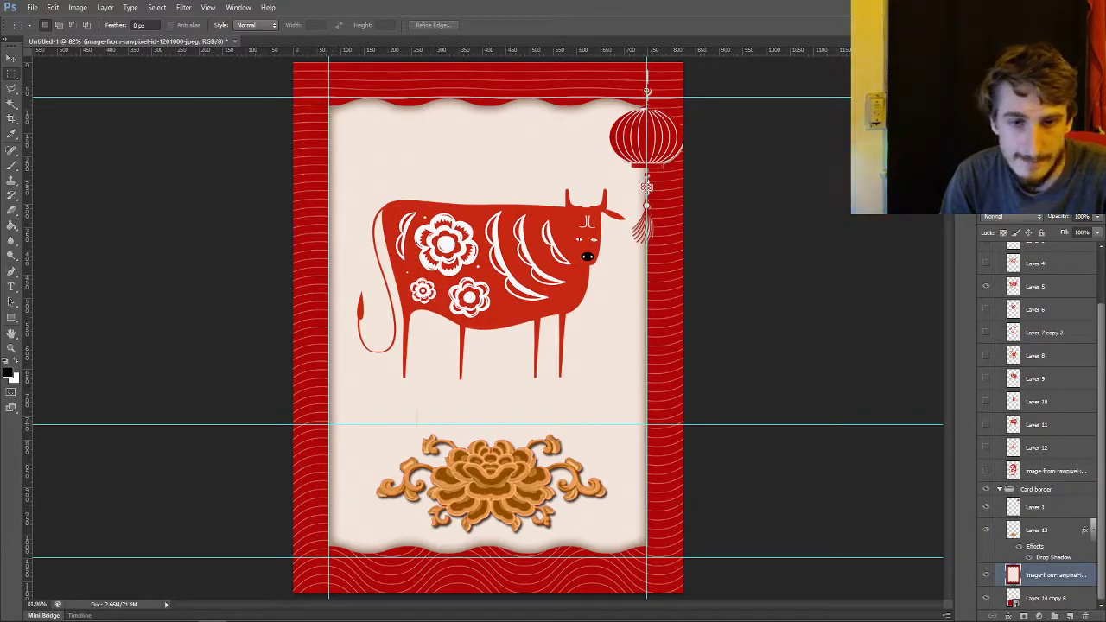
Cut the card's lower panel area between the guides from the background image onto a new layer
drag(330, 424, 648, 556)
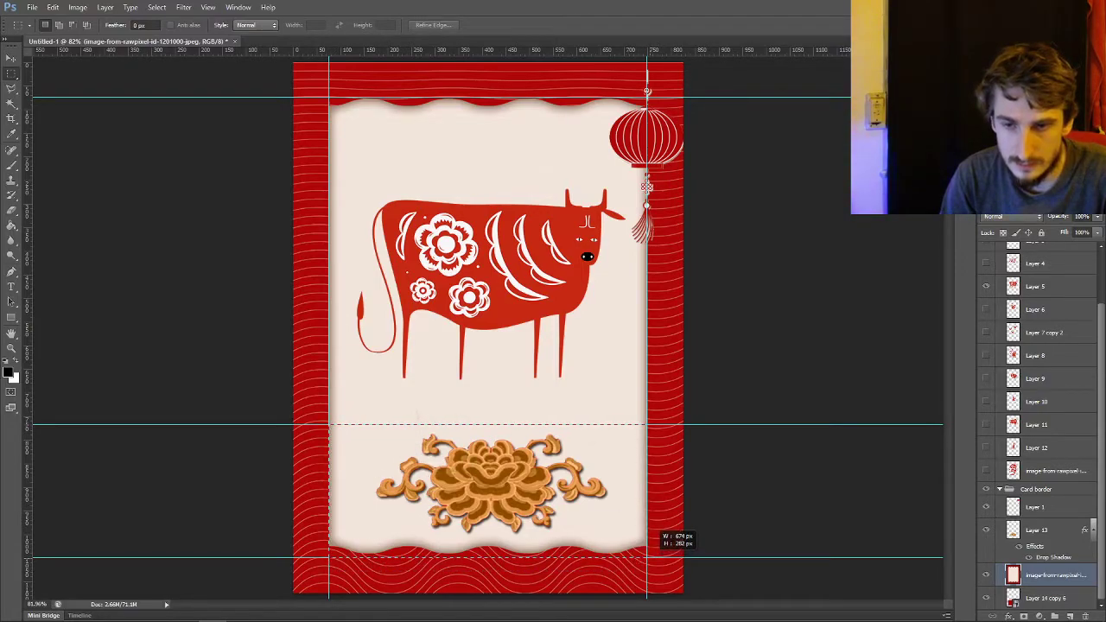
right_click(619, 500)
click(657, 387)
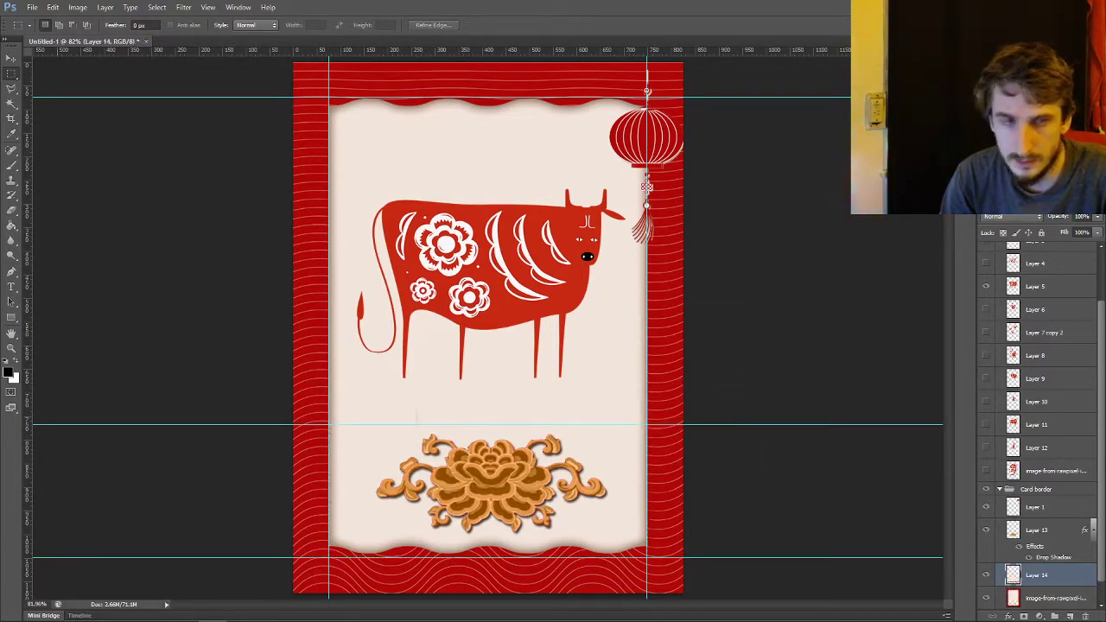
Delete the cream area around the flower in the lower panel using the Magic Wand, and clear the selection
click(11, 103)
click(361, 460)
key(Delete)
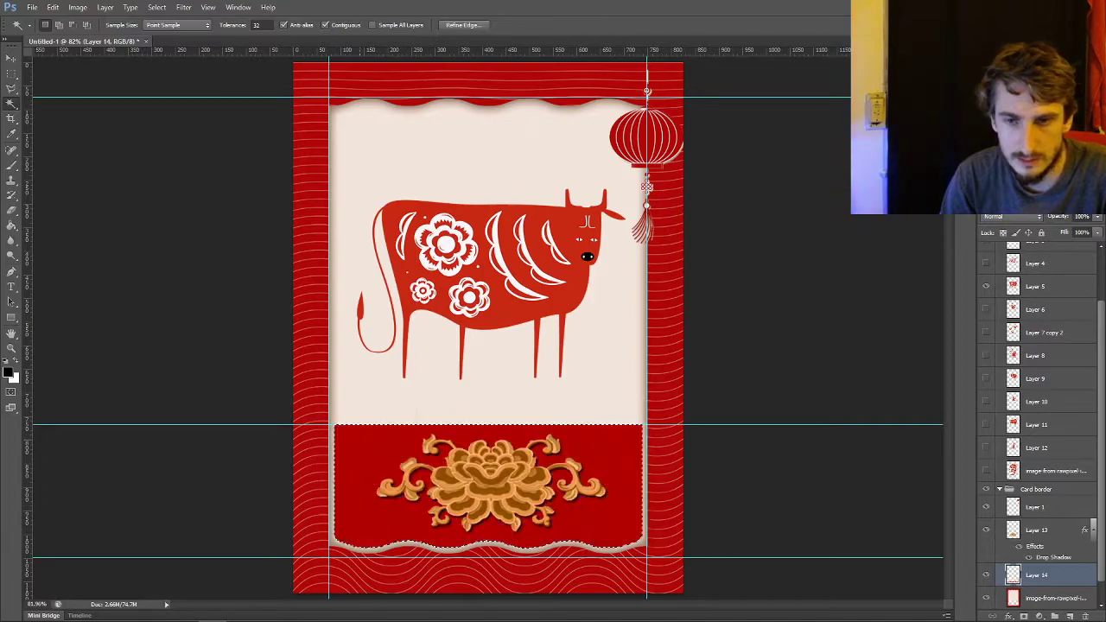
key(ctrl+d)
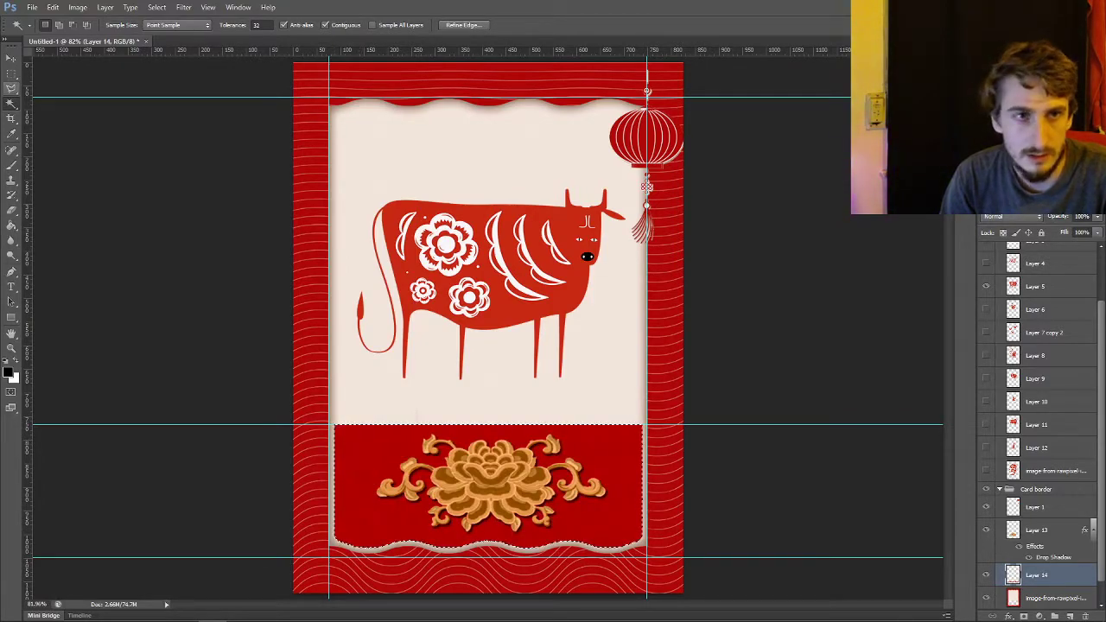
Toggle Layer 14's visibility to check the lower panel with and without its cream edge strip
key(m)
scroll(1038, 424, down, 1)
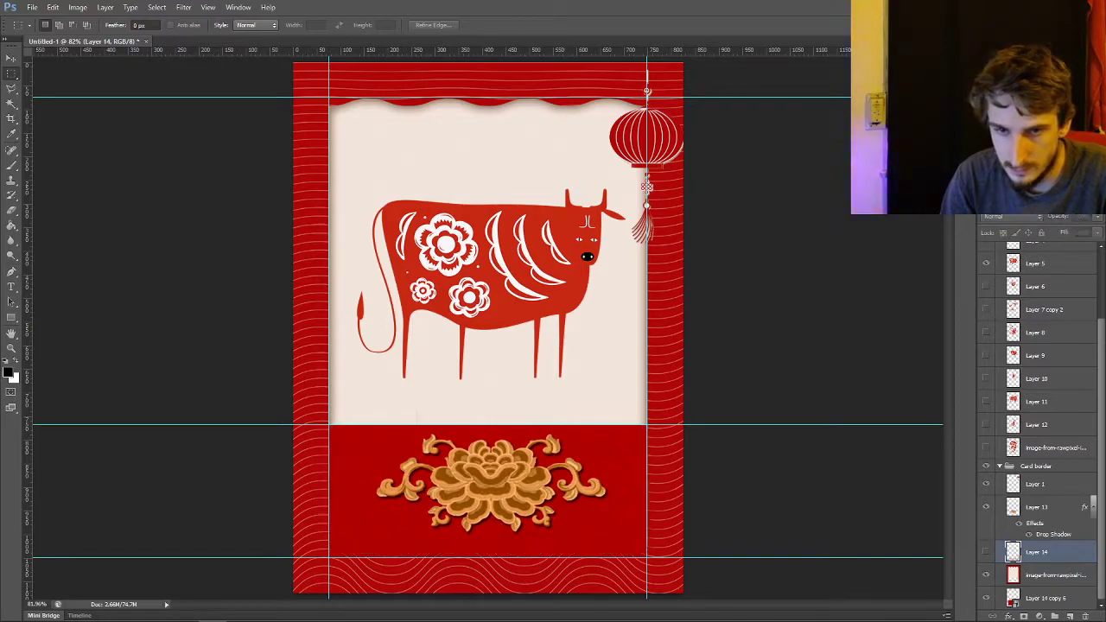
click(987, 552)
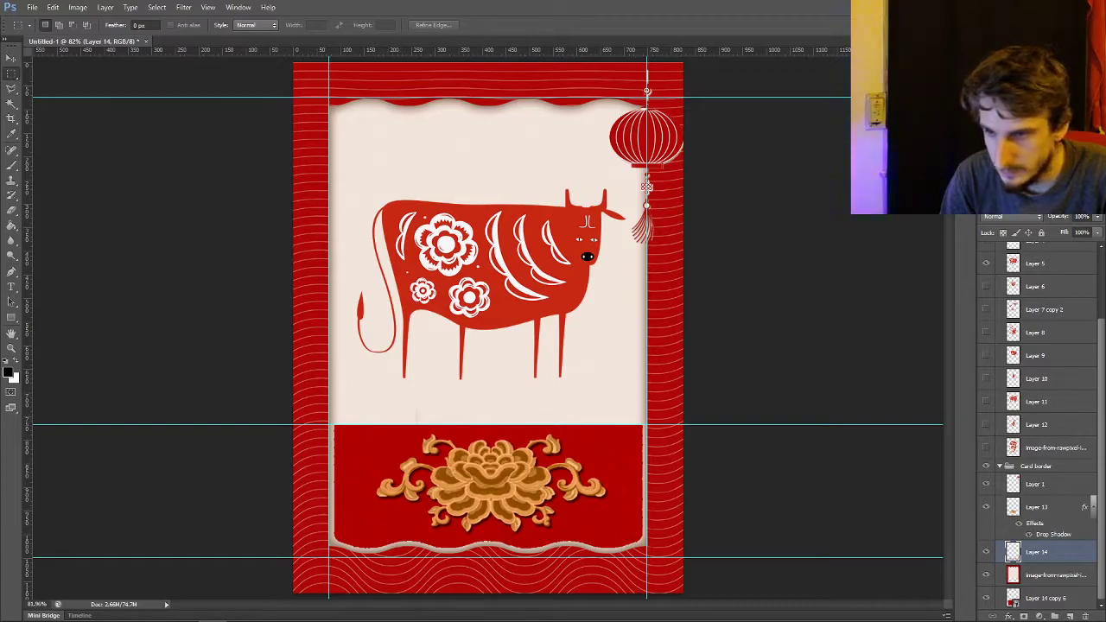
Try to delete the remaining cream edge strip around the lower red panel from Layer 14
click(11, 102)
click(332, 518)
key(Delete)
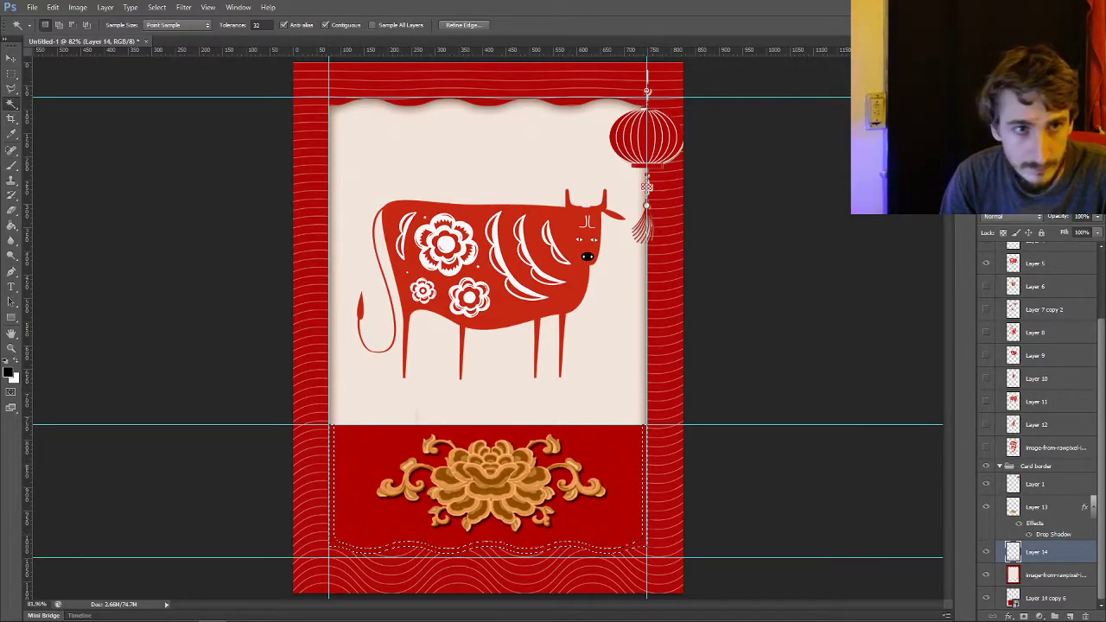
key(ctrl+d)
key(m)
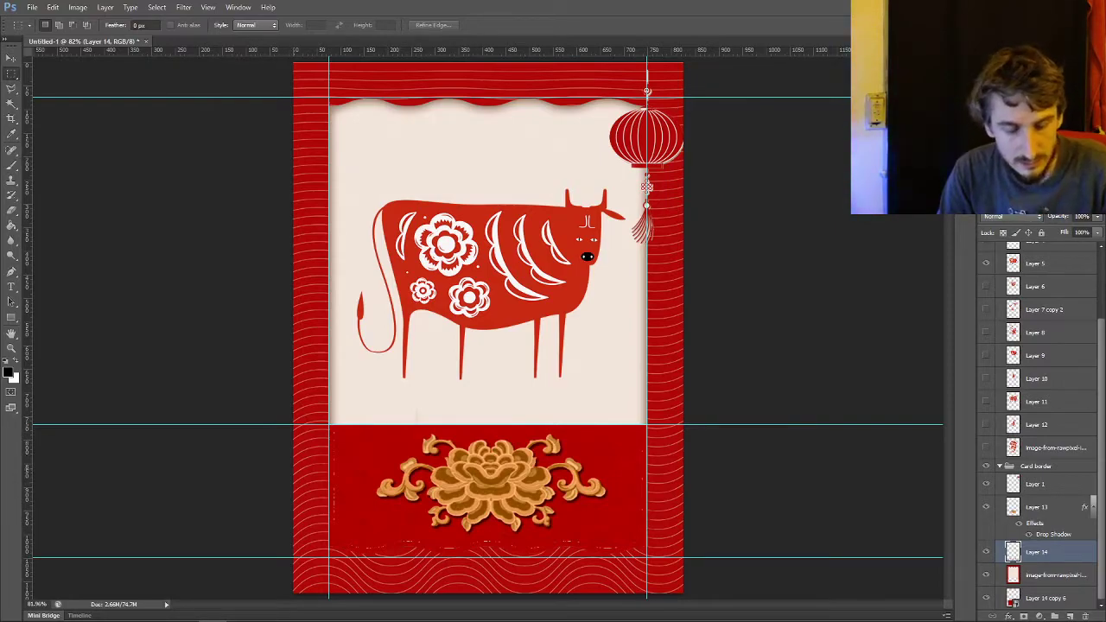
Undo the deletion of the cream edge strip and clear the selection
key(ctrl+z)
key(ctrl+d)
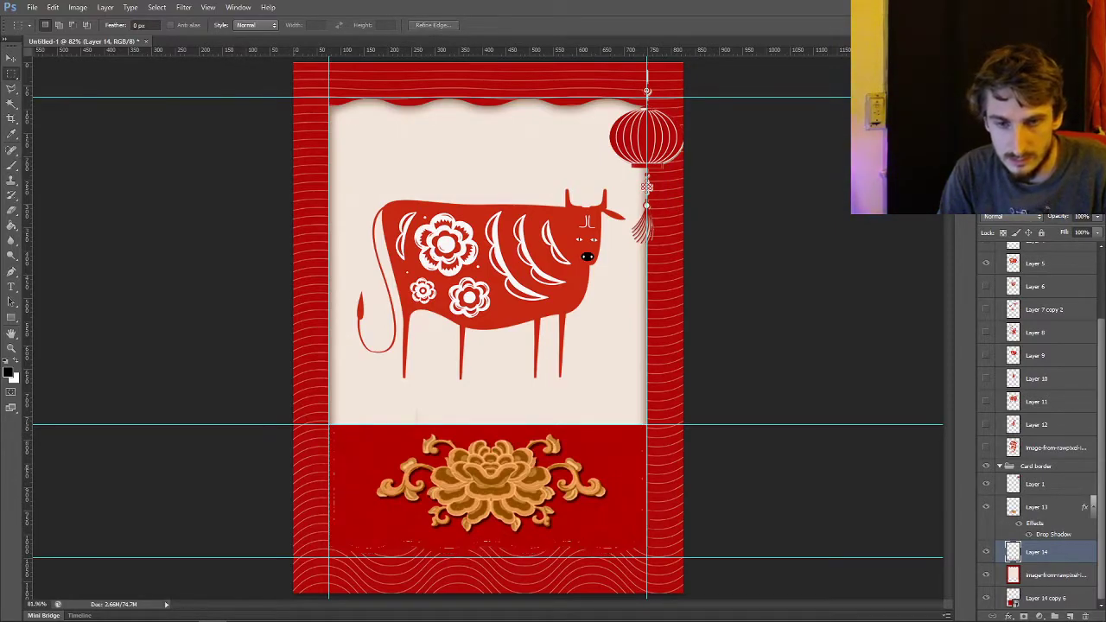
key(ctrl+z)
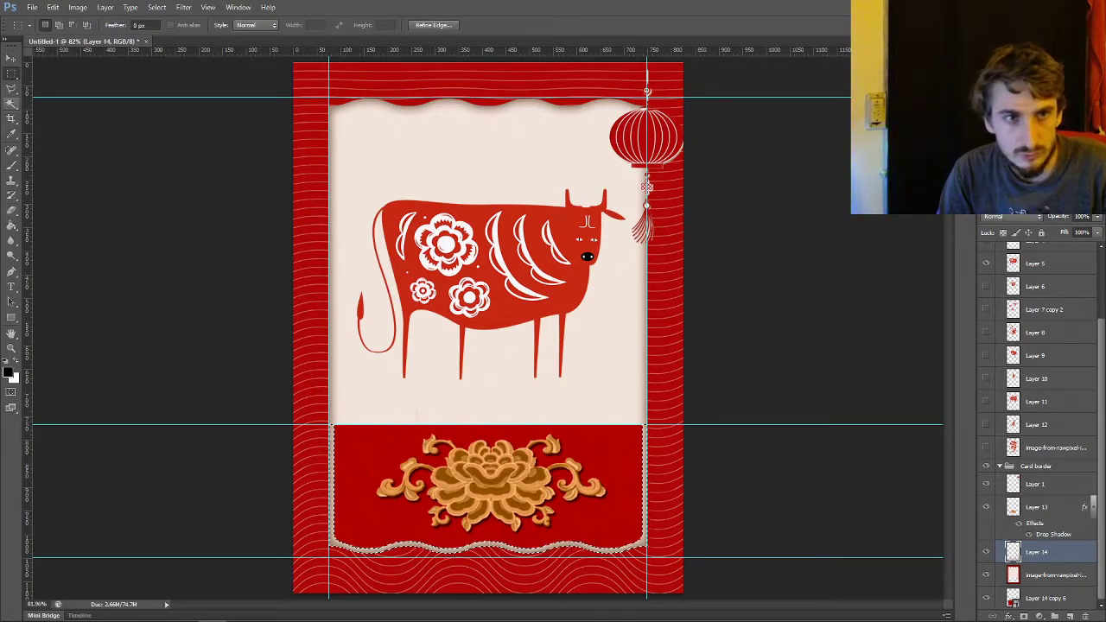
key(ctrl+d)
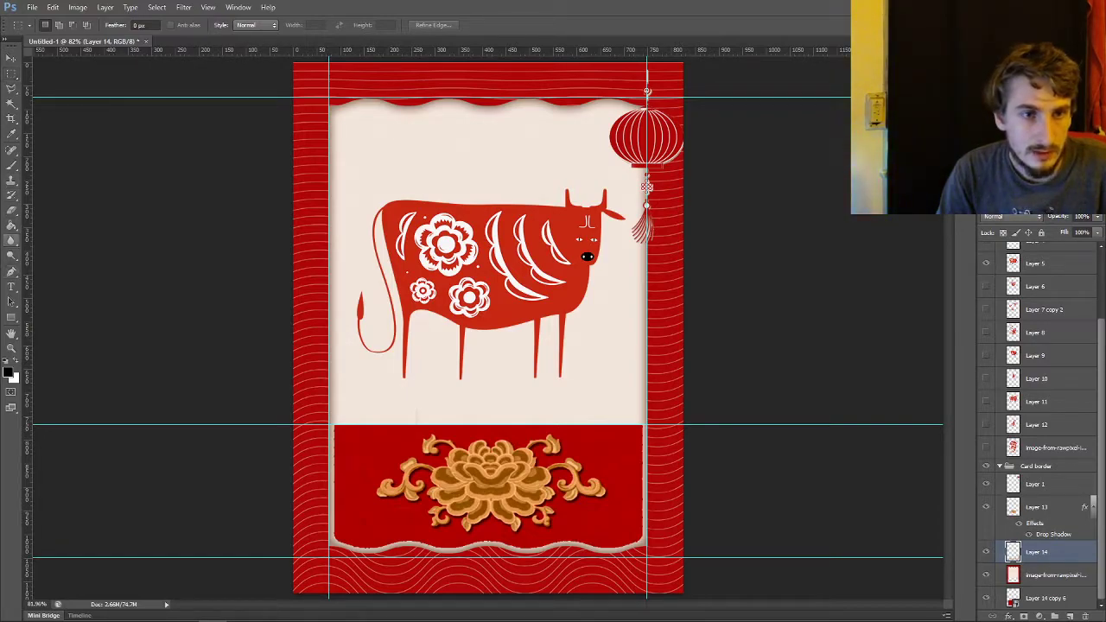
Choose the Smudge tool and smooth the cream strip's jagged inner edge around the lower red panel at 50% strength
click(11, 239)
click(61, 260)
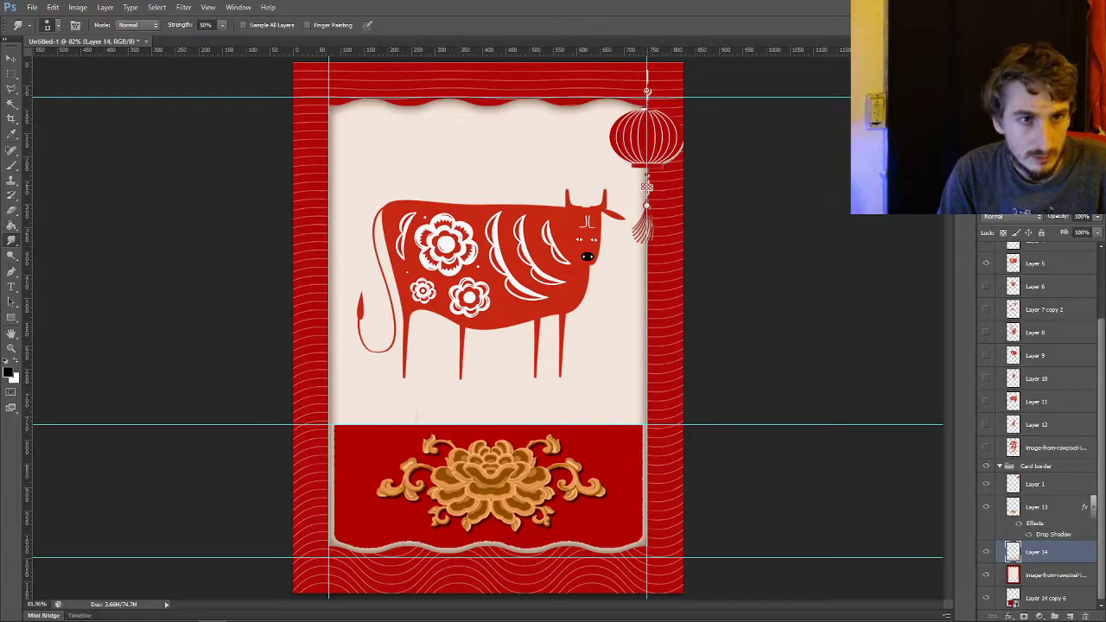
click(11, 239)
click(63, 260)
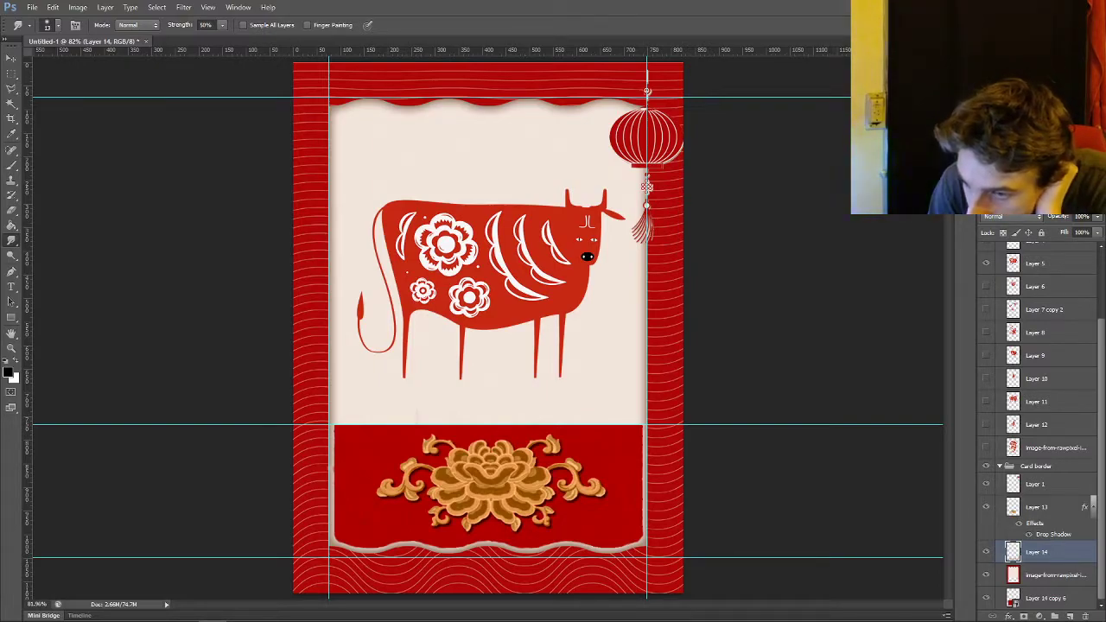
Show the Suite1 emblem on the lantern and collapse the Card border, Suites and Group 1 layer groups
click(1001, 465)
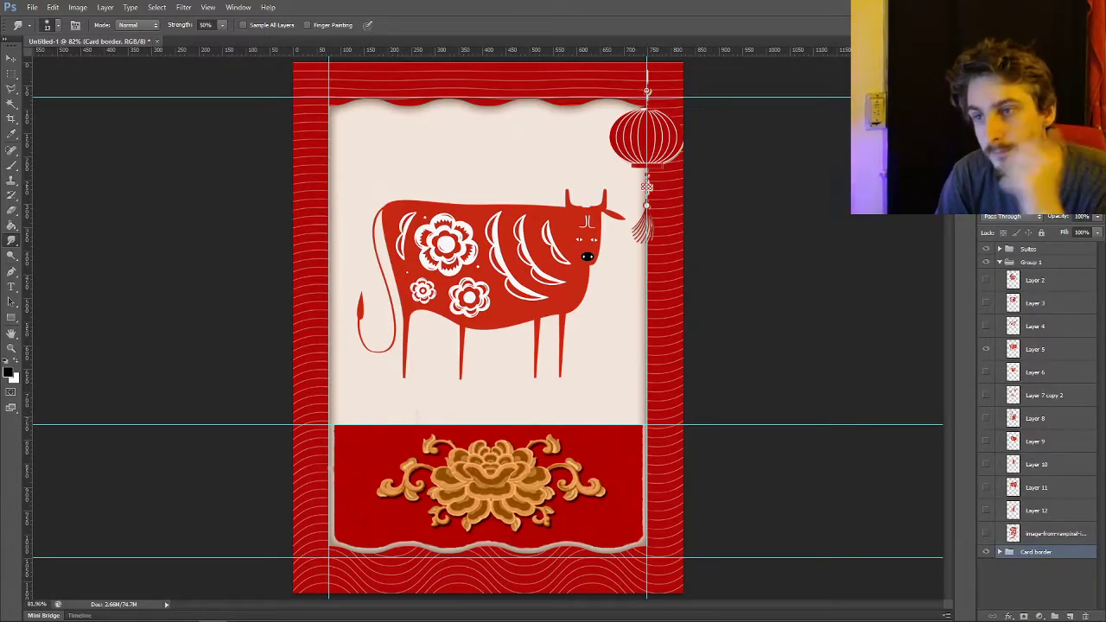
click(1000, 249)
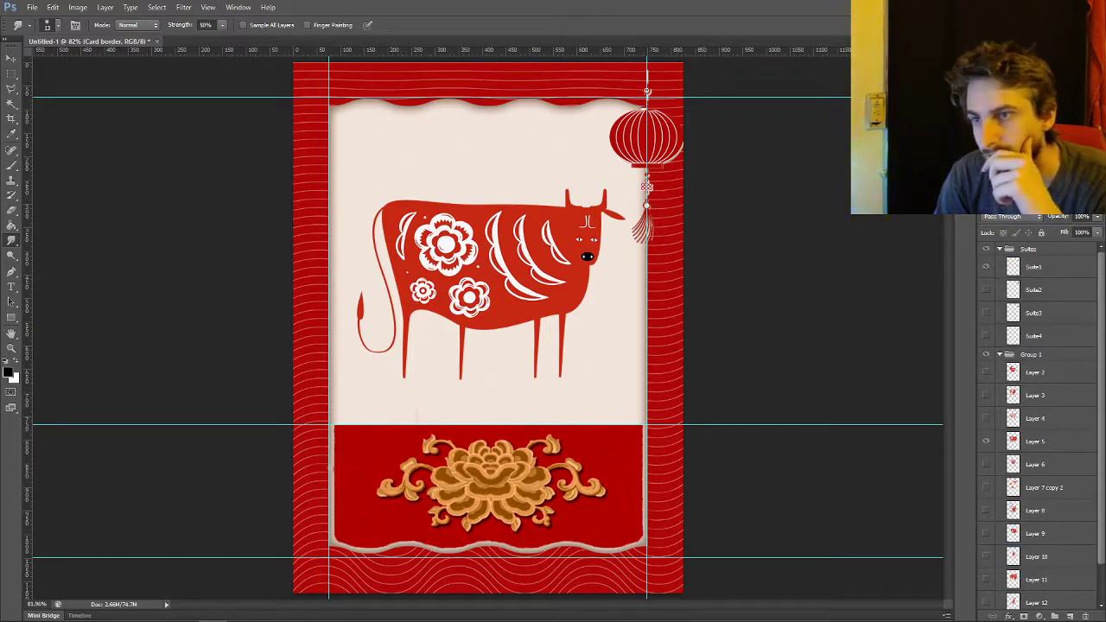
click(986, 267)
click(1000, 249)
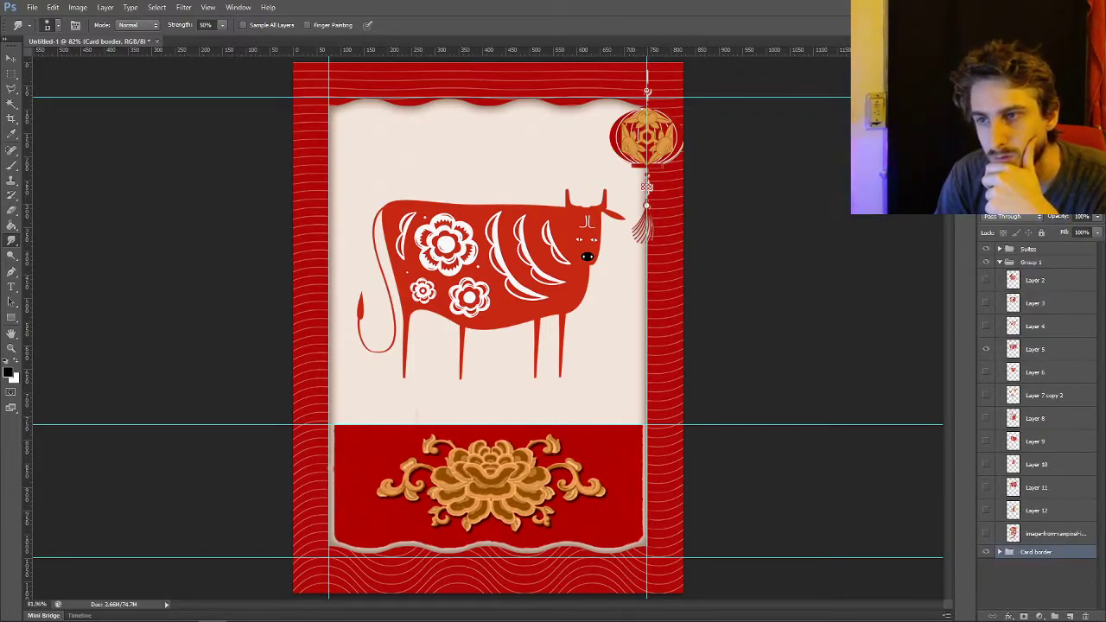
click(1000, 262)
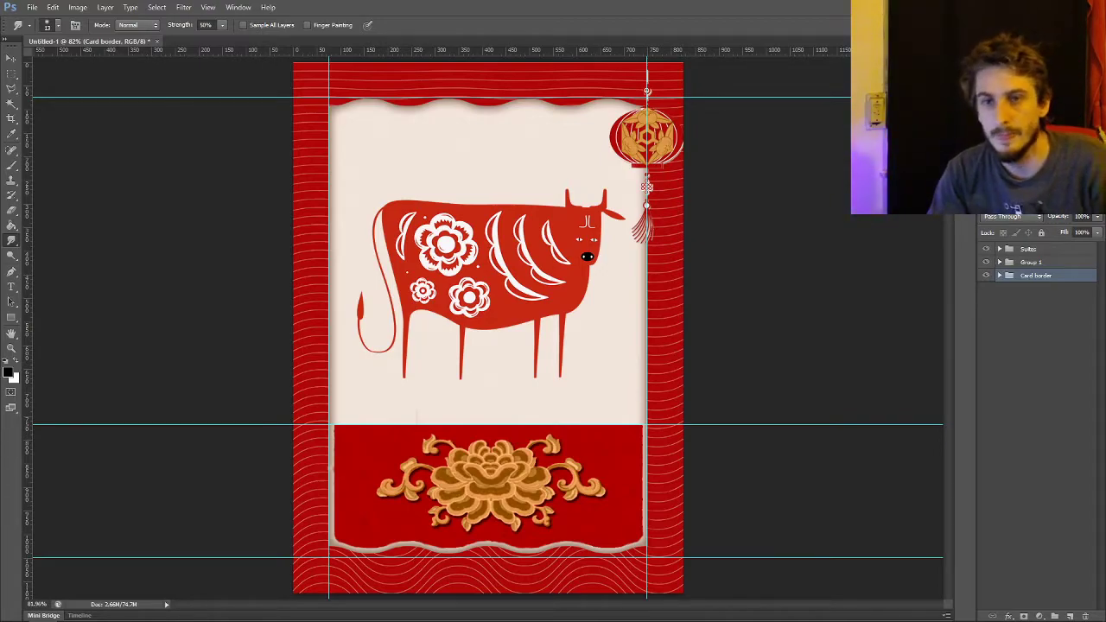
Save the ox card with the Suite1 emblem as a JPEG named 1 in the Cards folder
click(32, 6)
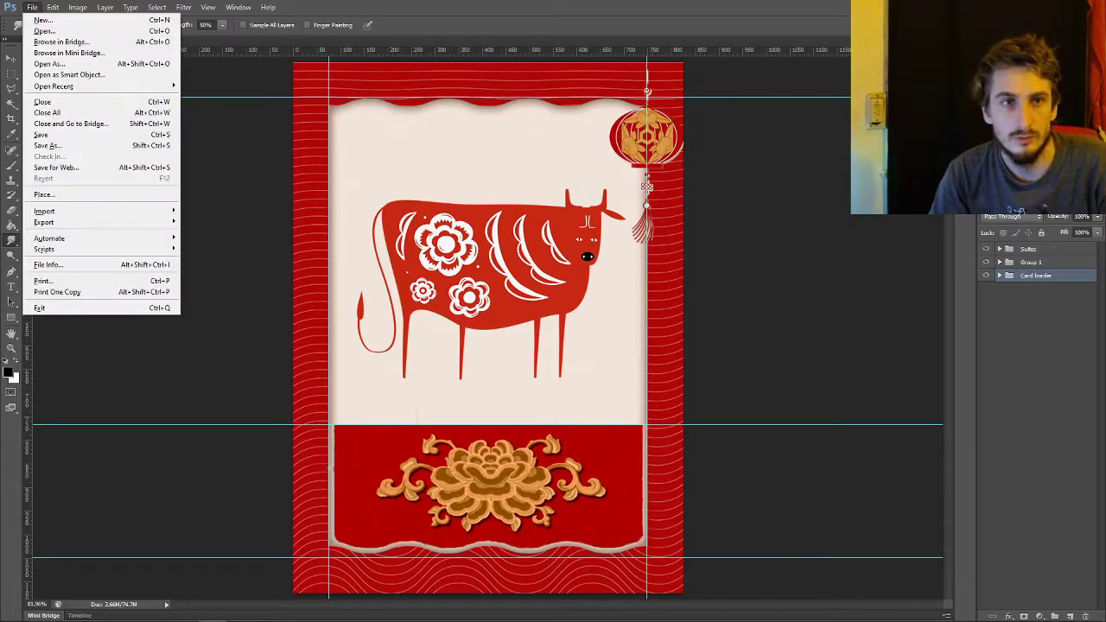
click(48, 145)
double_click(95, 76)
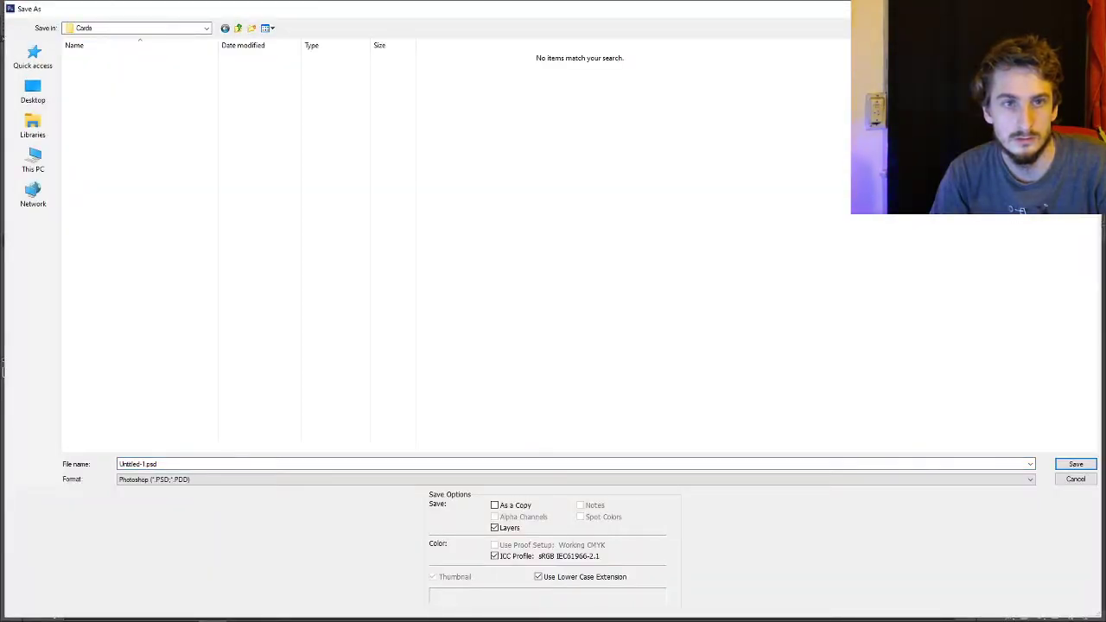
text(l)
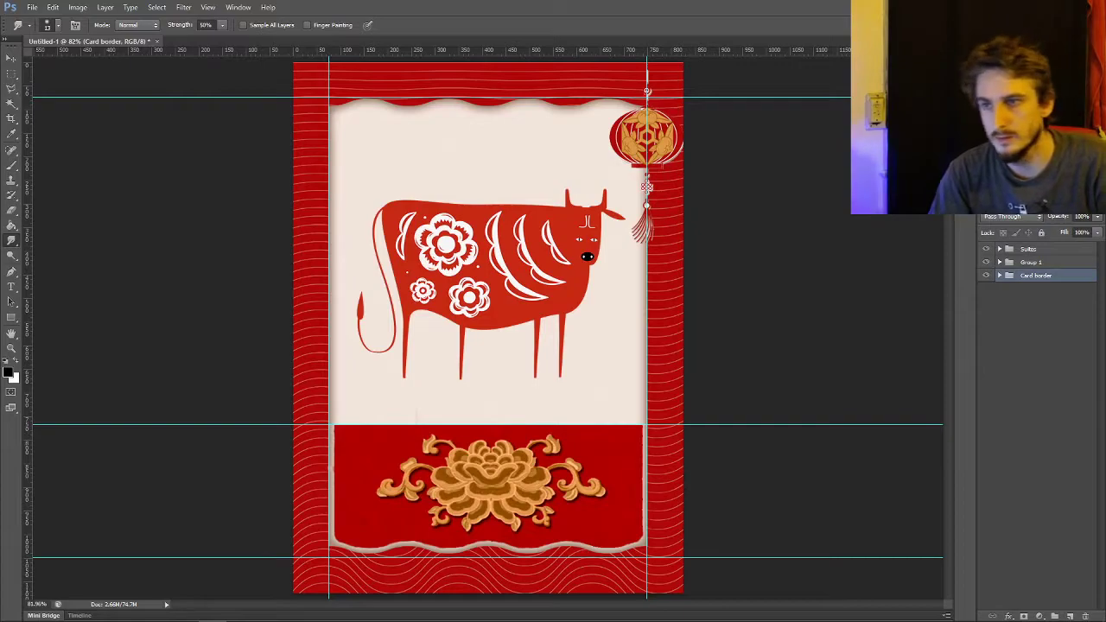
Replace the Suite1 emblem with Suite2 and save the card as a JPEG named 2
click(1001, 249)
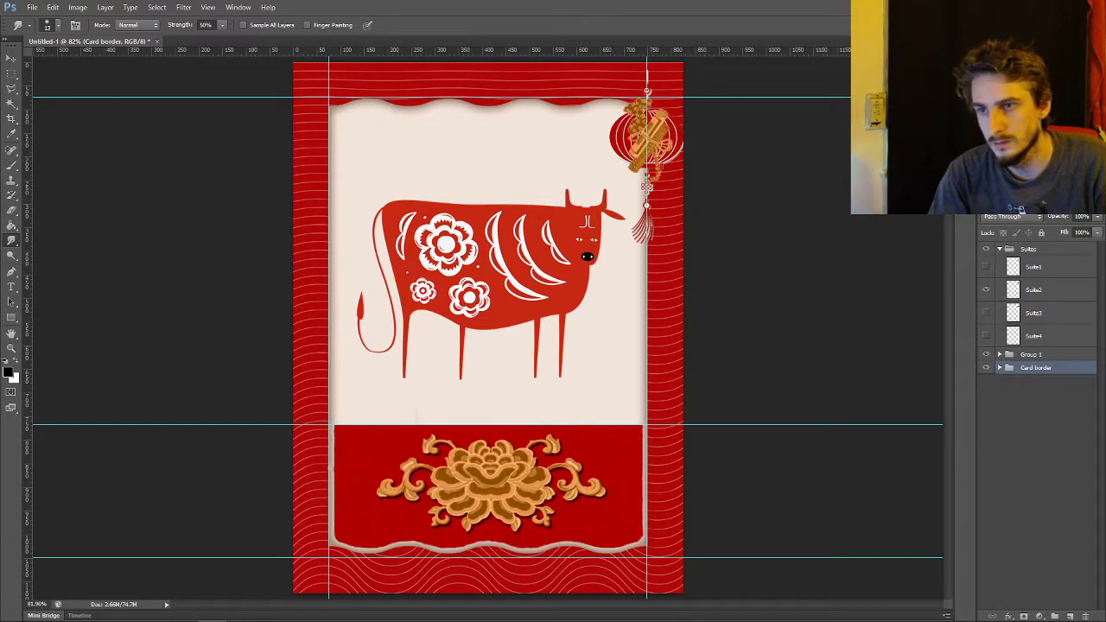
click(32, 6)
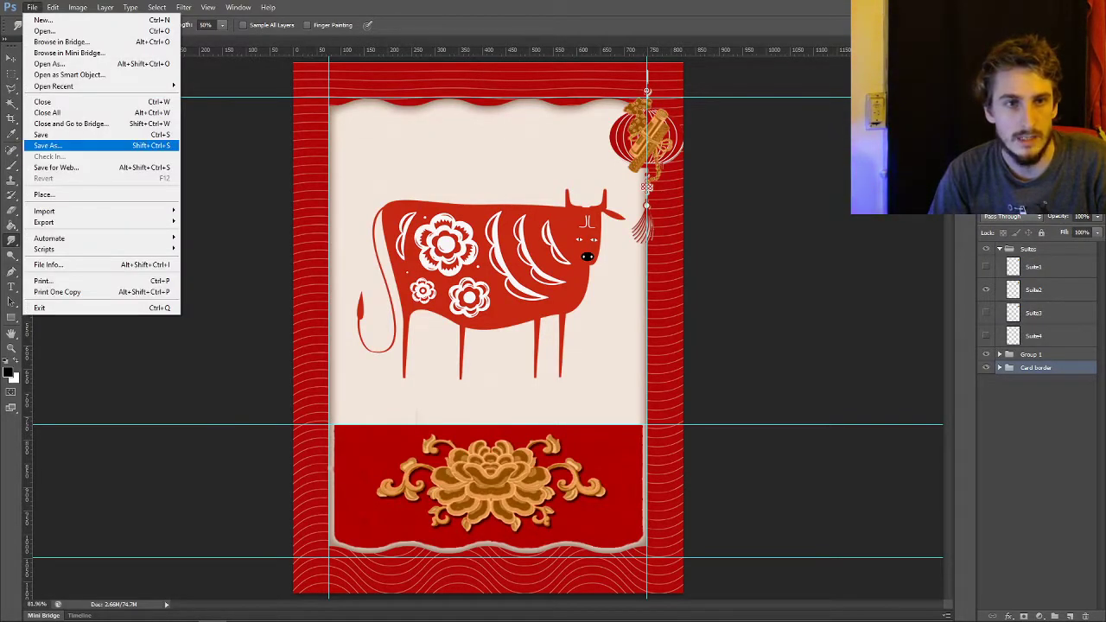
click(48, 146)
text(2)
key(Tab)
key(j)
key(Return)
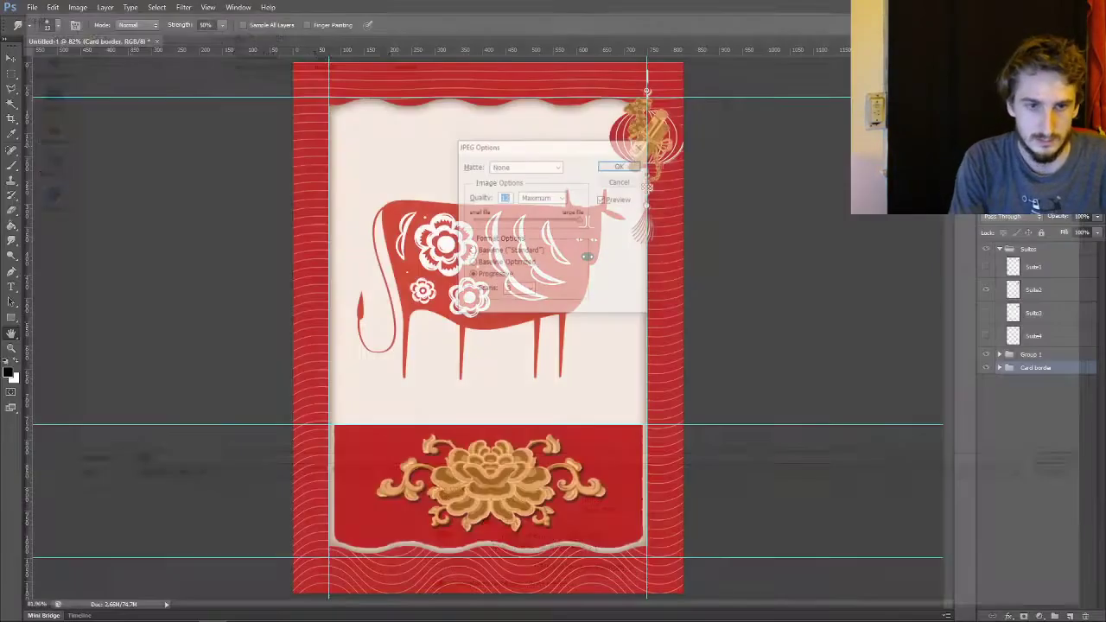
key(Return)
Replace the Suite2 emblem with Suite3 and save the card as a JPEG named 3
click(986, 290)
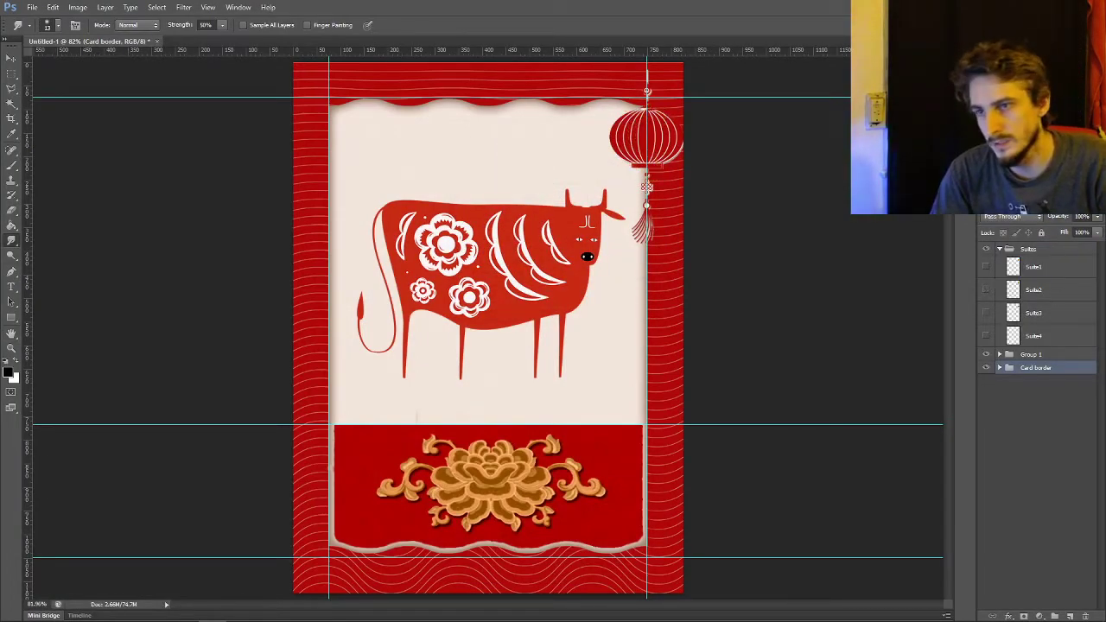
click(986, 313)
click(32, 7)
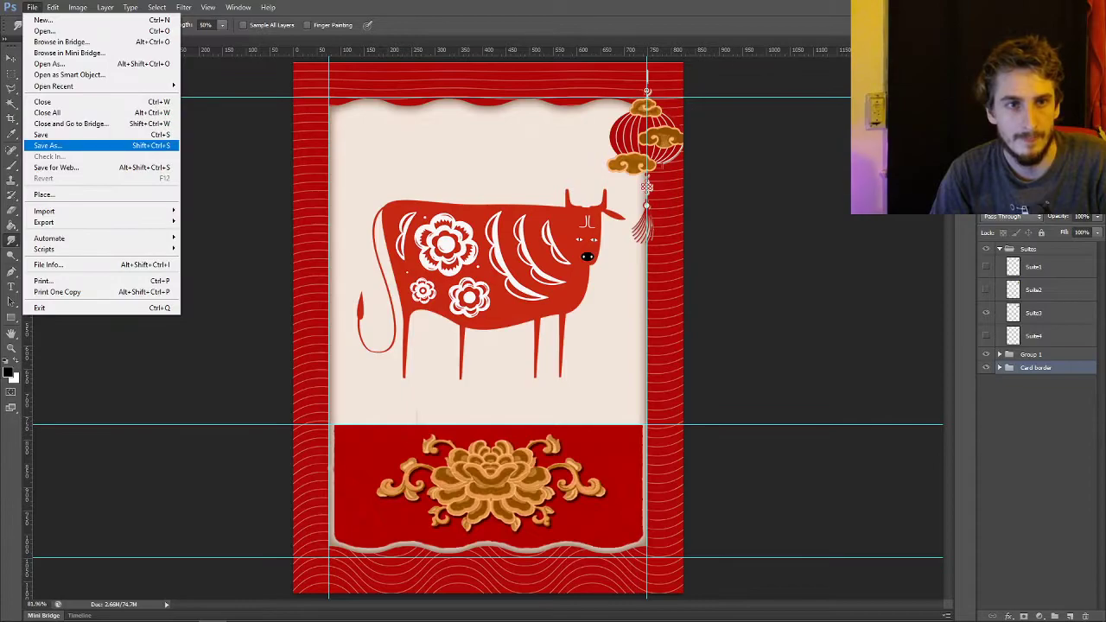
click(48, 145)
text(3)
key(Tab)
key(j)
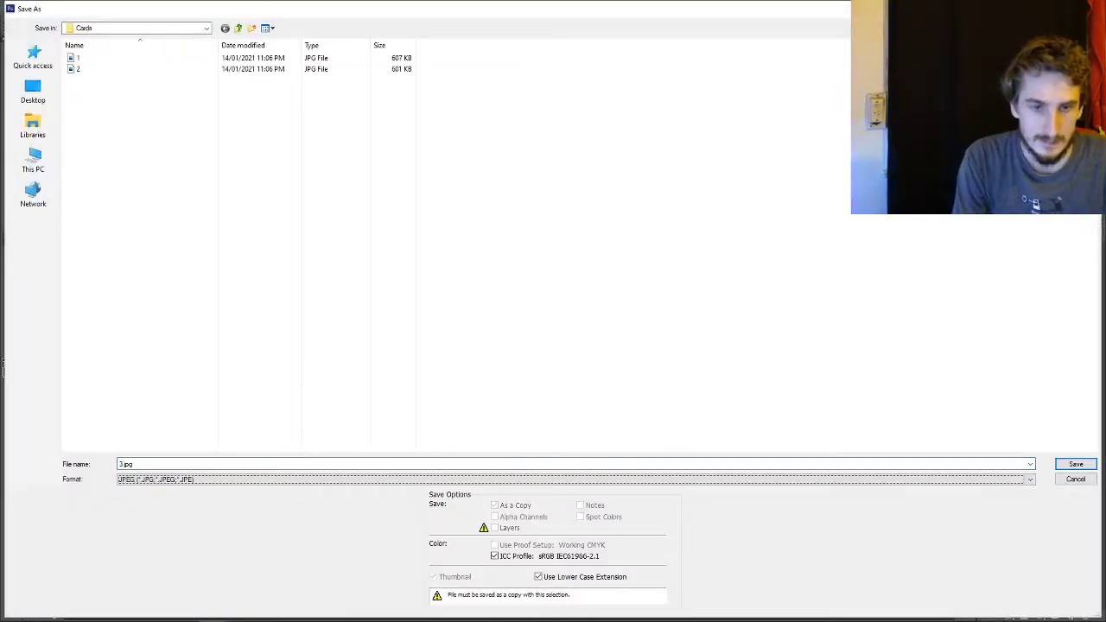
key(Return)
key(Return)
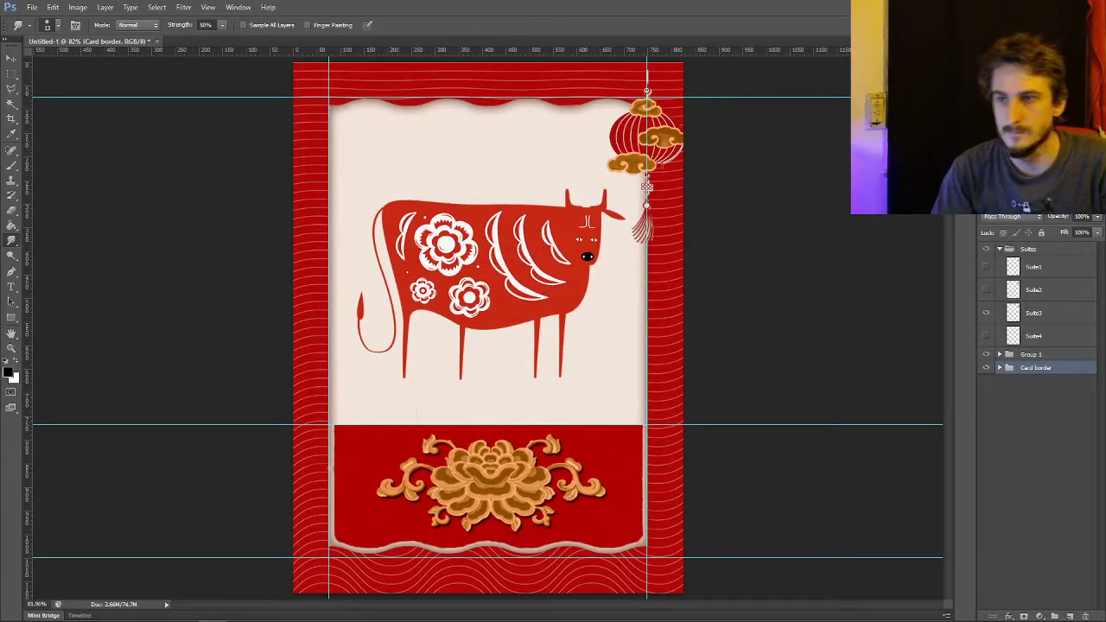
Replace the Suite3 emblem with Suite4 and save the card as a JPEG named 4
click(986, 313)
click(986, 335)
click(31, 7)
click(52, 144)
text(4)
key(Tab)
key(j)
key(Return)
key(Return)
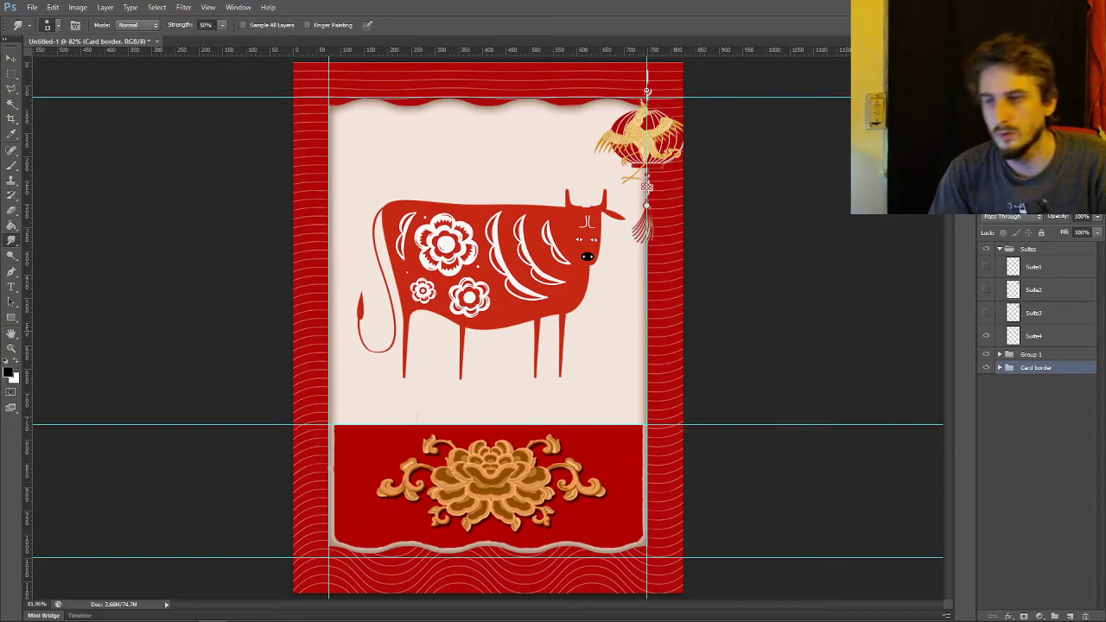
Show Suite1 instead of Suite4, and hide the ox's Layer 5 and move it above Layer 2 in Group 1
click(986, 267)
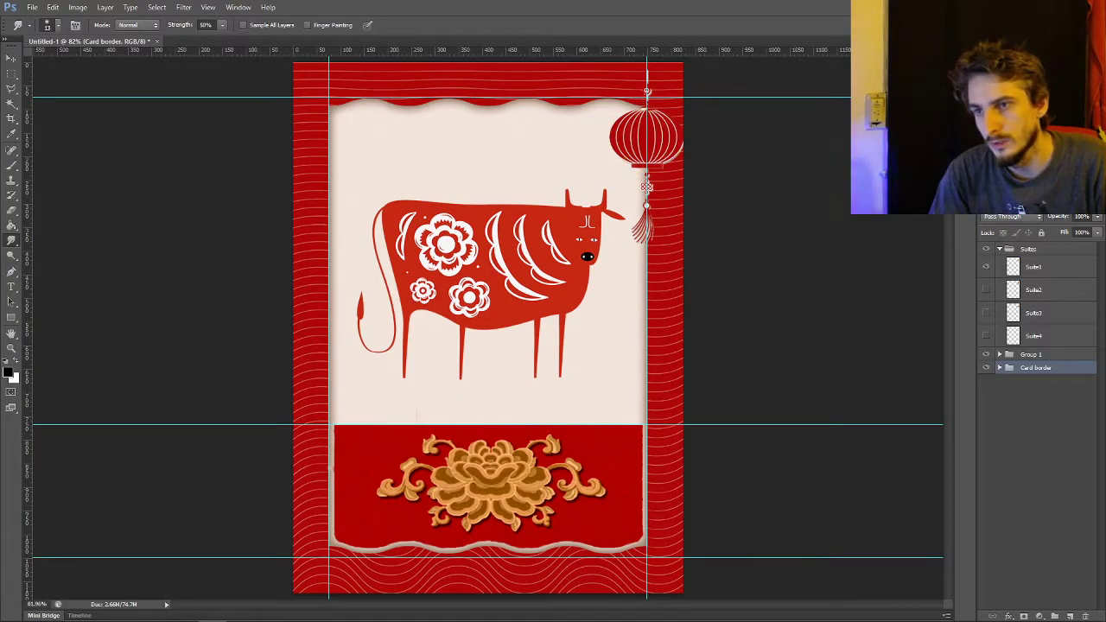
click(1000, 354)
scroll(1037, 432, down, 3)
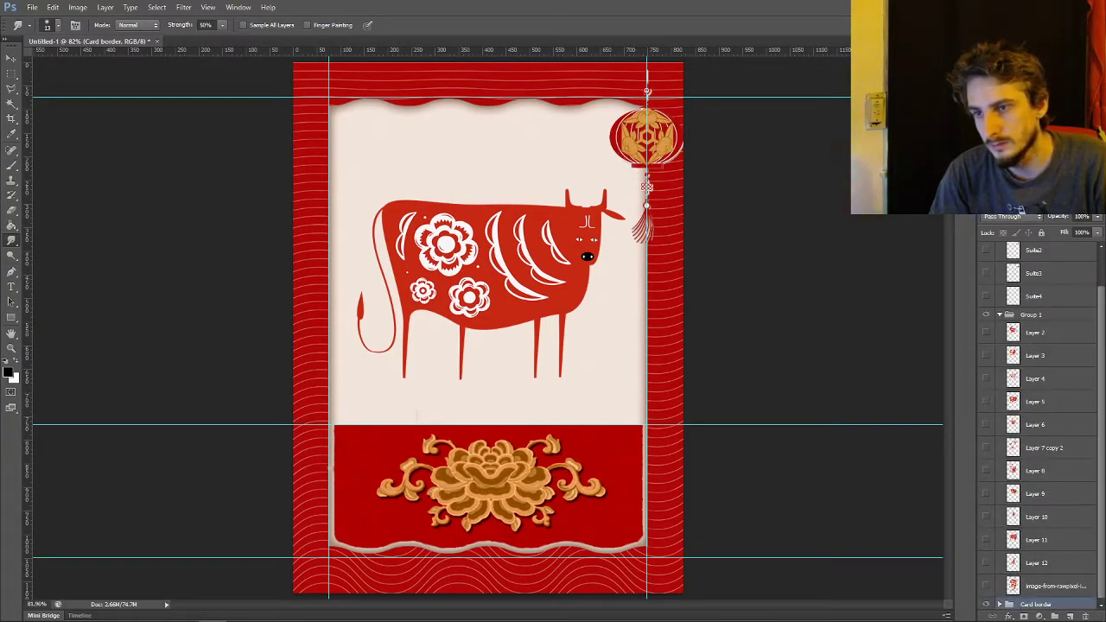
drag(1035, 402, 1035, 325)
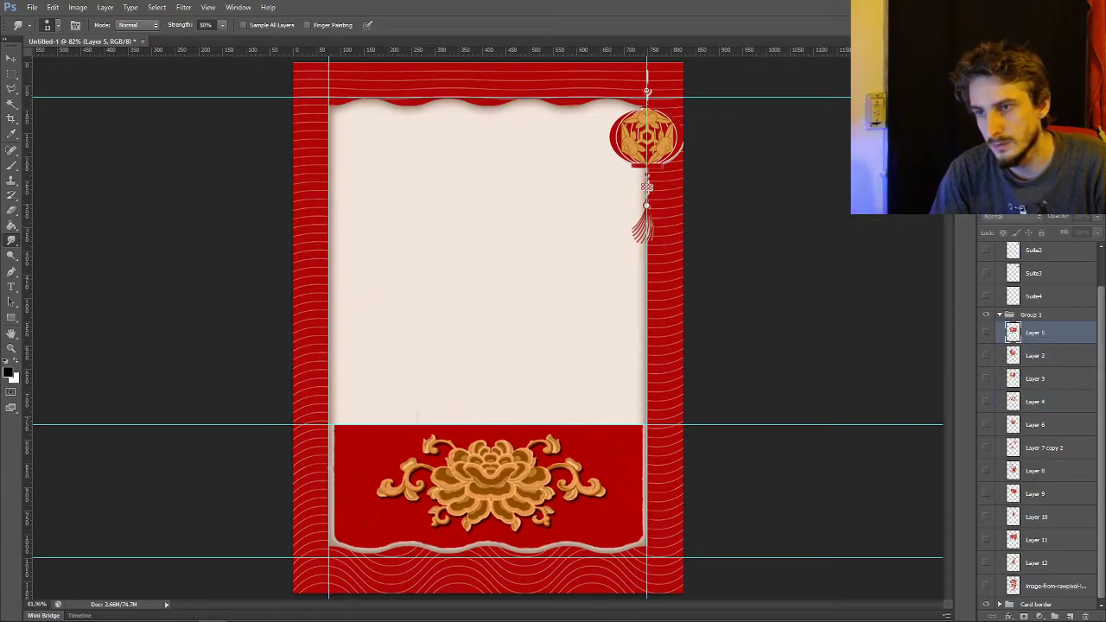
Show the horse on Layer 2 and collapse Group 1
click(1036, 356)
click(986, 355)
scroll(1037, 432, up, 2)
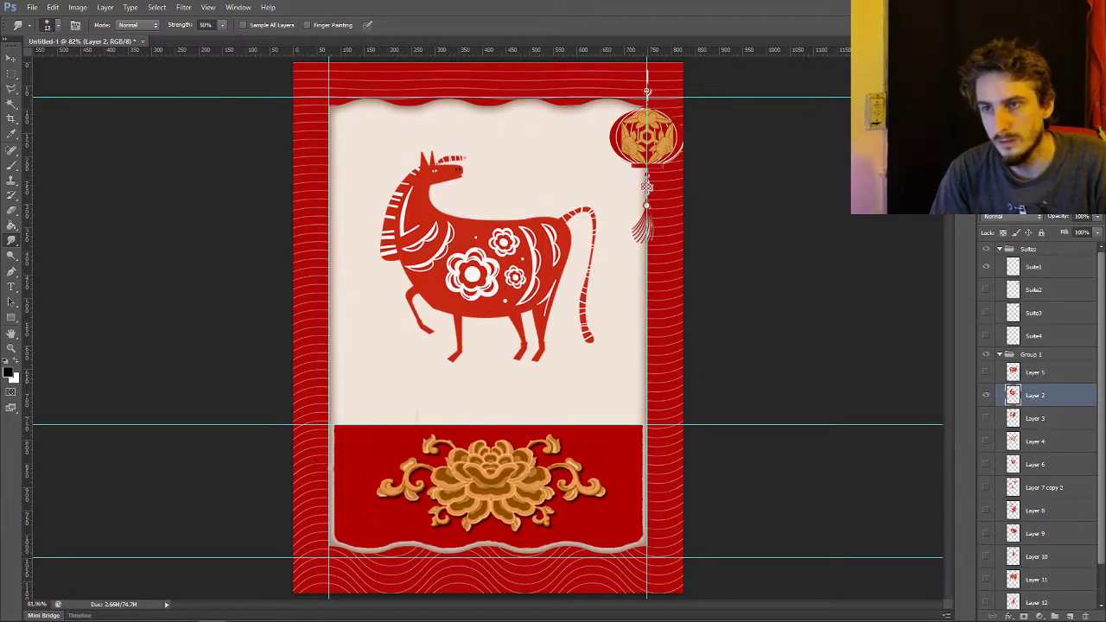
click(1000, 355)
Save the horse card with the Suite1 emblem as a JPEG named 1
click(32, 7)
click(52, 143)
text(1)
key(Tab)
key(j)
key(Return)
key(Return)
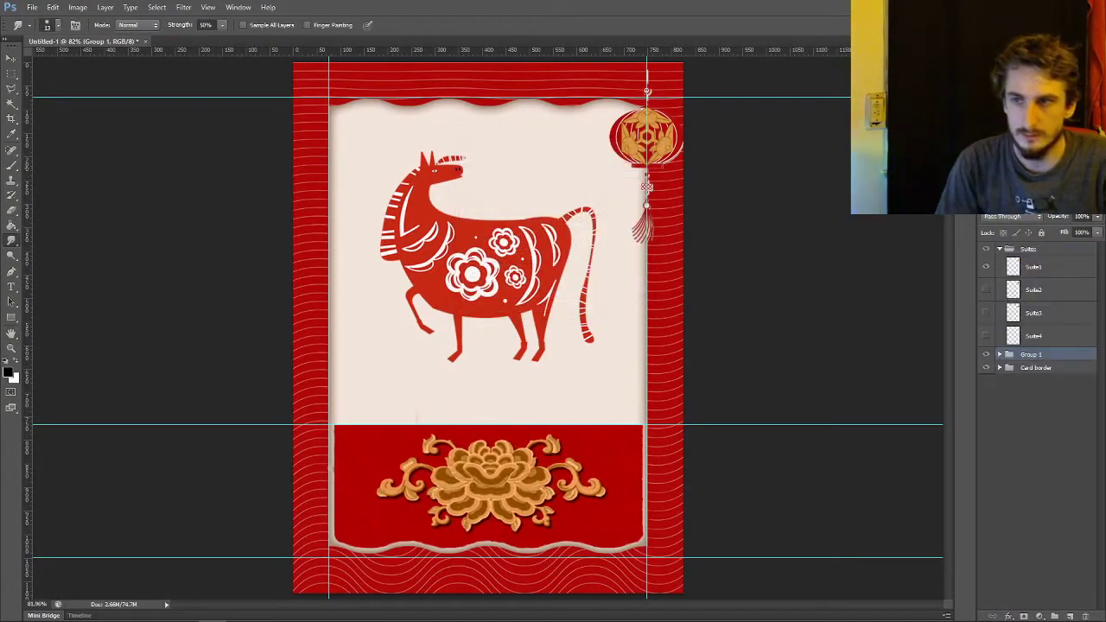
Replace the Suite1 emblem with Suite2 on the horse card and save it as a JPEG named 6
click(987, 267)
click(986, 289)
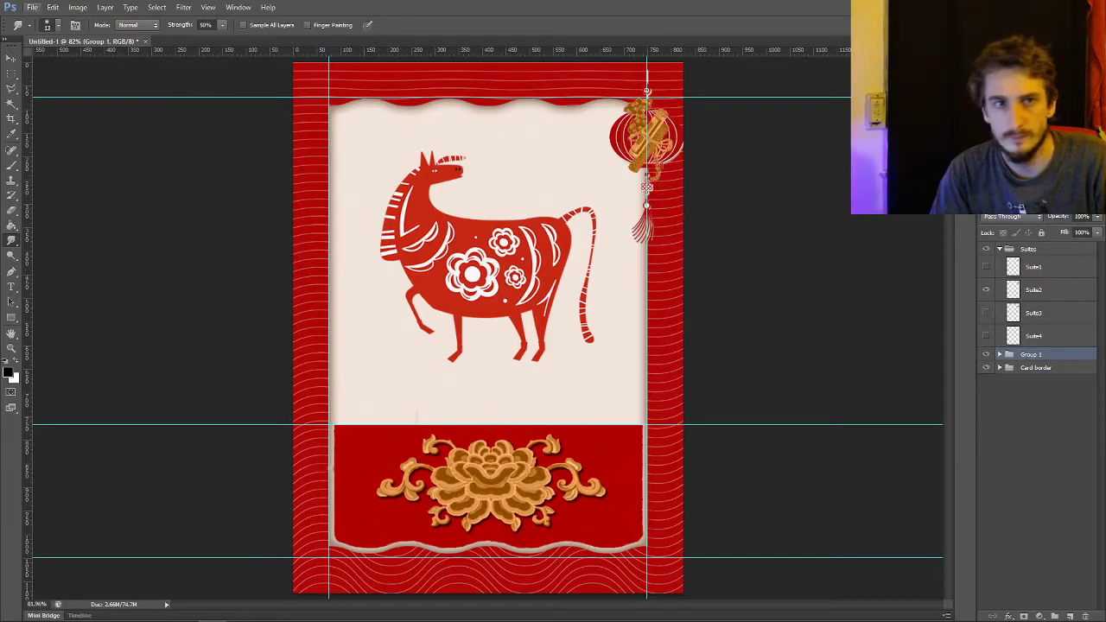
click(32, 7)
click(52, 143)
text(2)
key(Tab)
key(j)
key(Return)
key(Return)
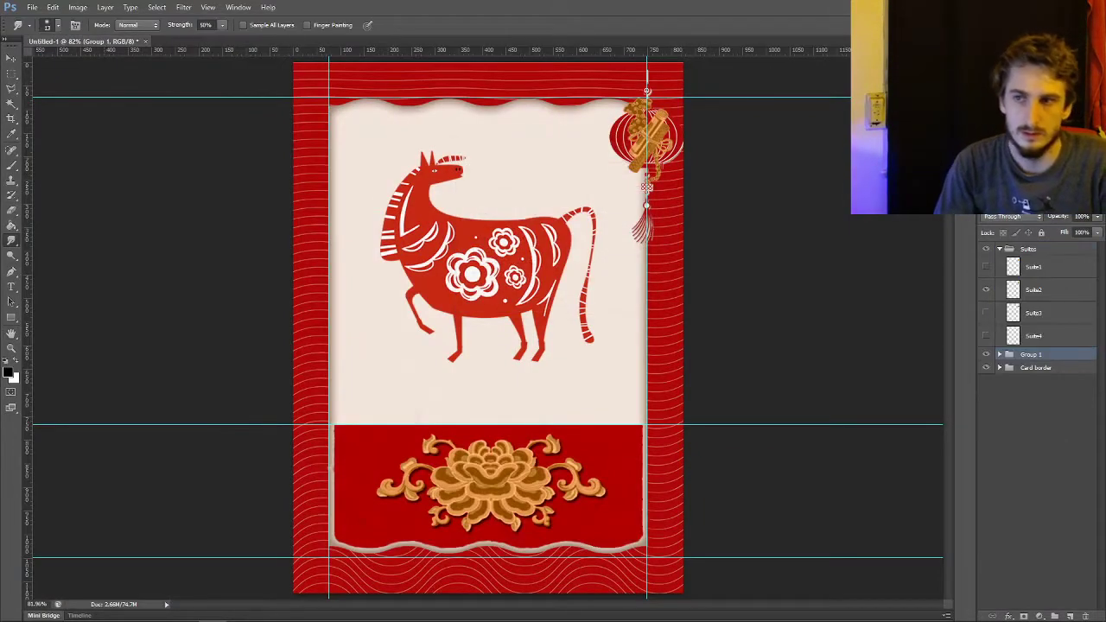
Show Suite3 instead of Suite2 on the horse card and save it as a JPEG named 7
click(986, 289)
click(987, 313)
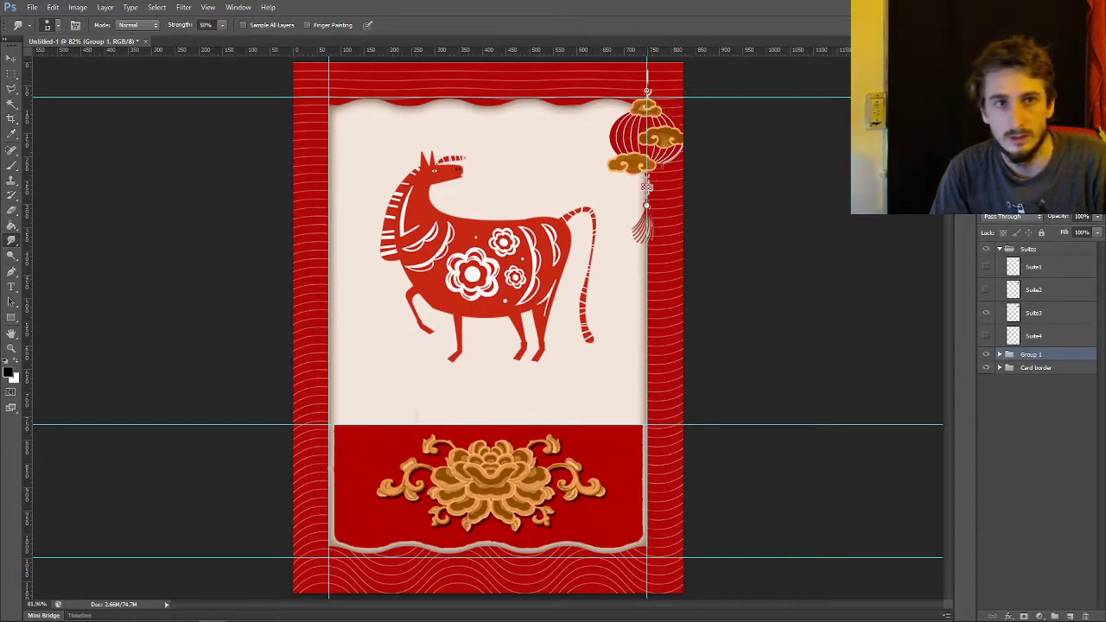
click(32, 7)
click(48, 143)
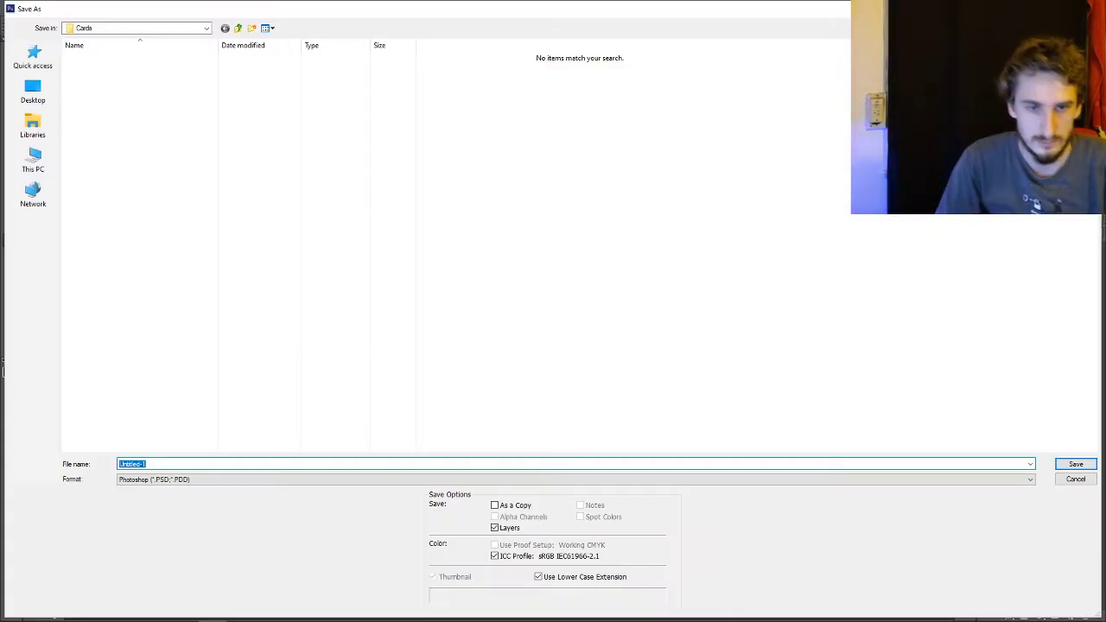
text(7)
key(Tab)
key(j)
key(Return)
key(Return)
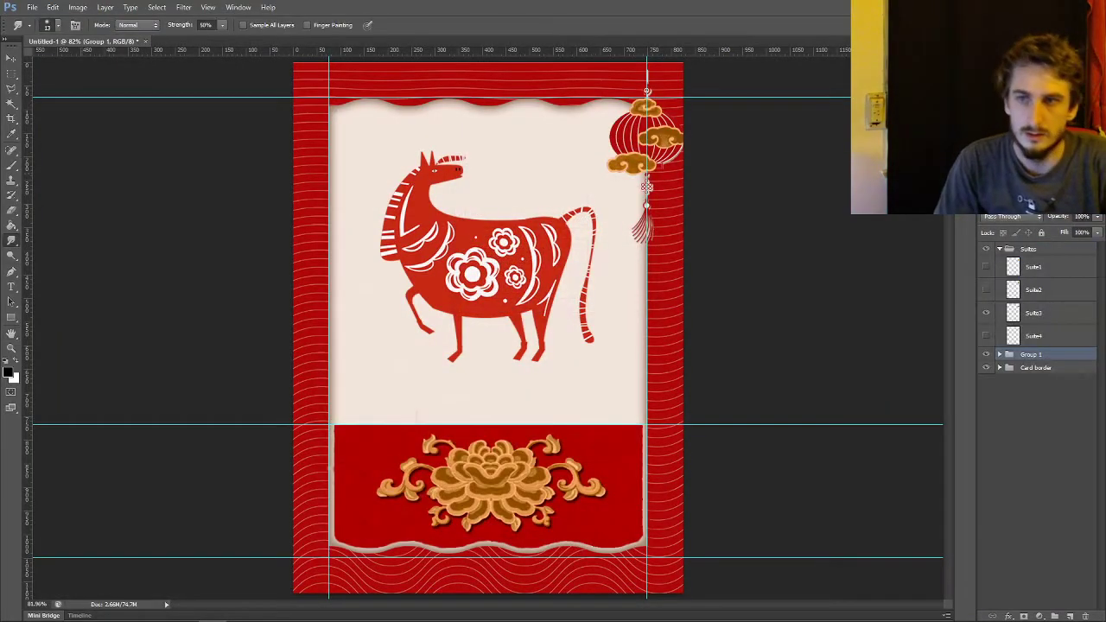
Replace the Suite3 emblem with Suite4 on the horse card and save it as a JPEG named 8
click(986, 313)
click(987, 336)
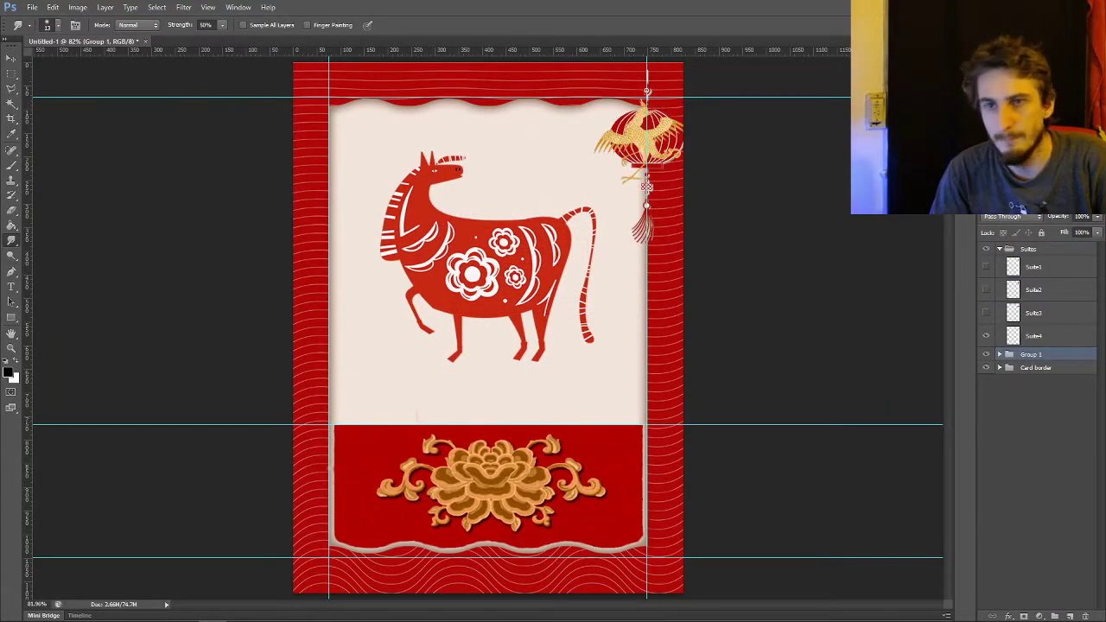
click(32, 7)
click(48, 146)
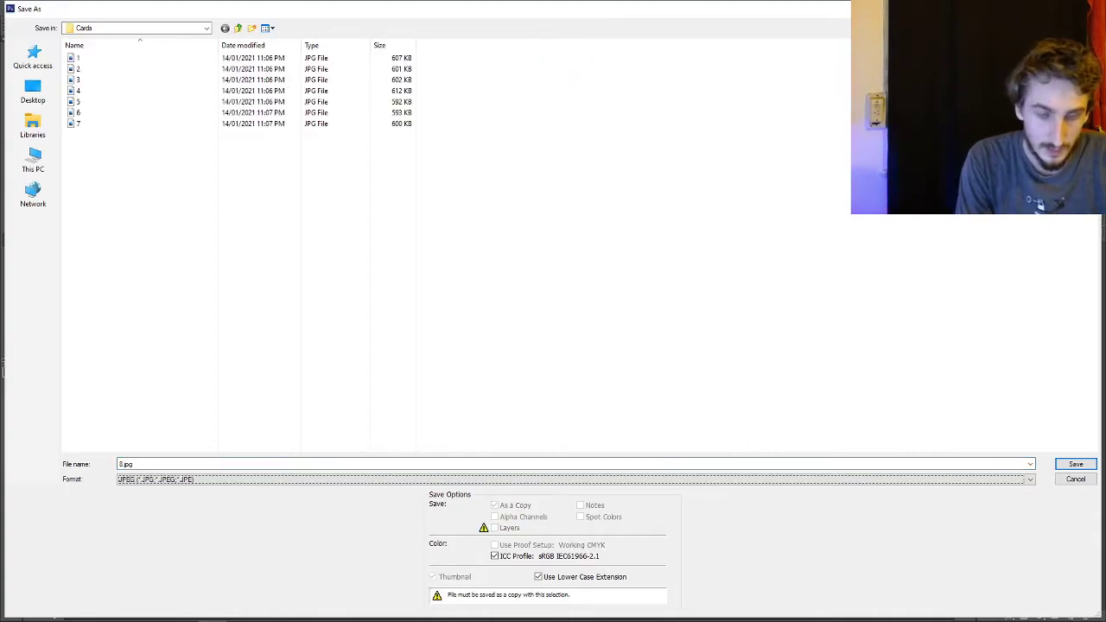
key(Return)
key(Return)
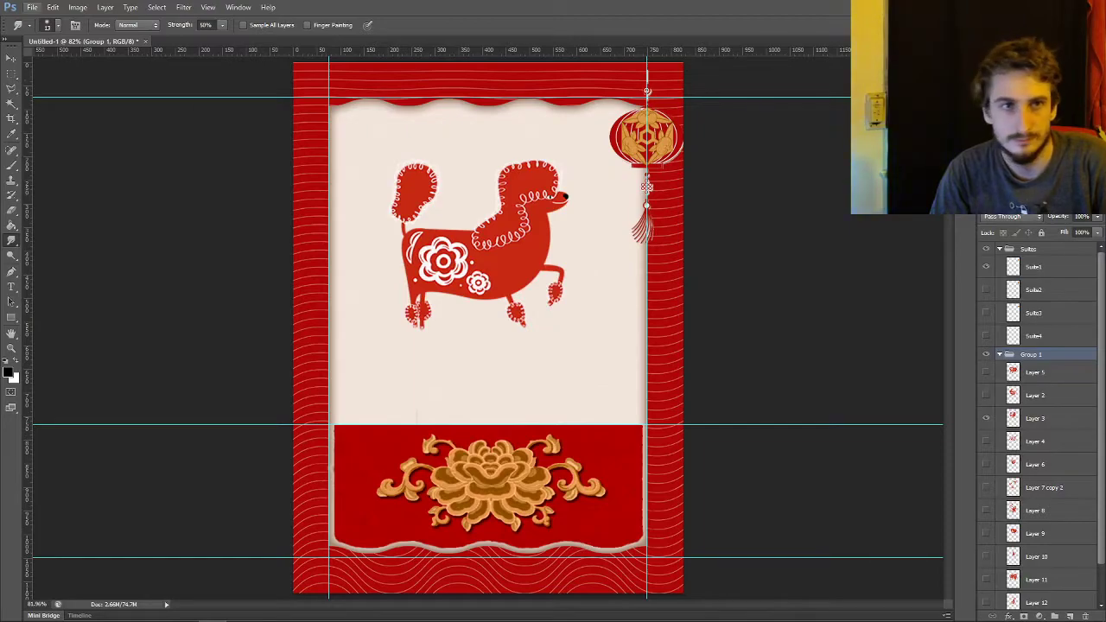
Save the dog card with the Suite1 emblem as a JPEG
click(32, 7)
click(51, 145)
text(S)
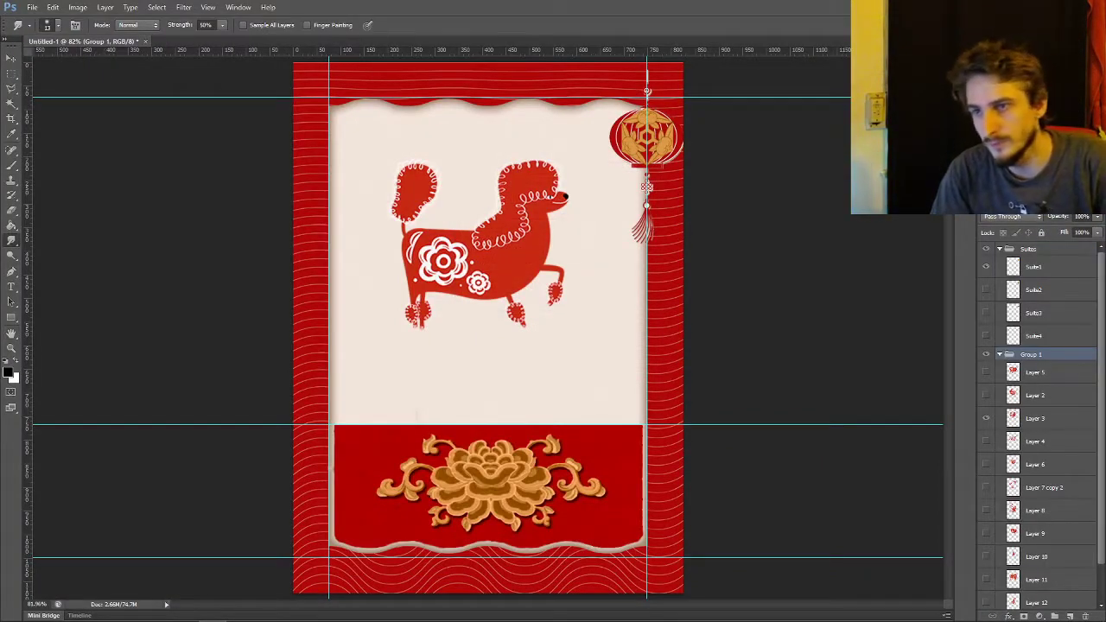
Replace the Suite1 emblem with Suite2 on the dog card and save it as a JPEG named 10
click(986, 267)
click(986, 290)
click(32, 7)
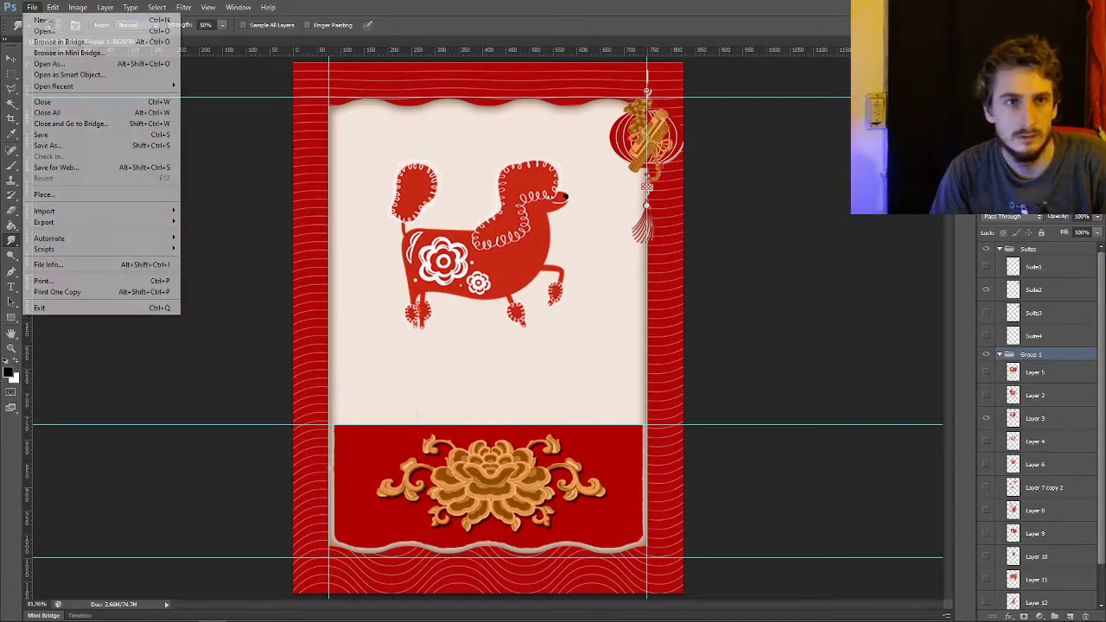
click(52, 144)
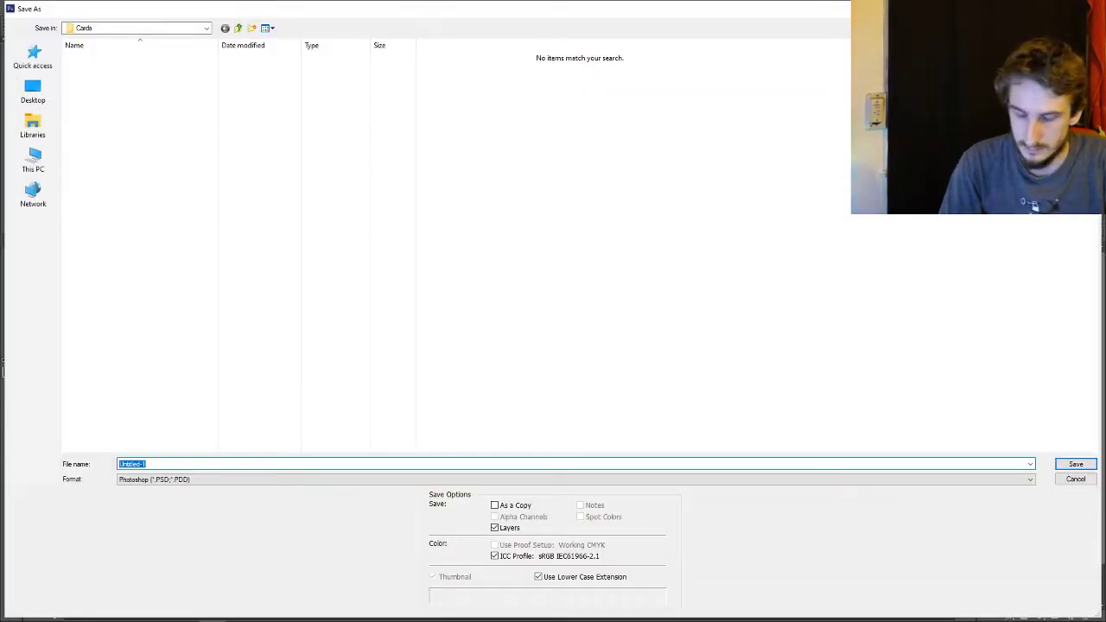
text(Dog2)
key(Tab)
key(j)
key(Return)
key(Return)
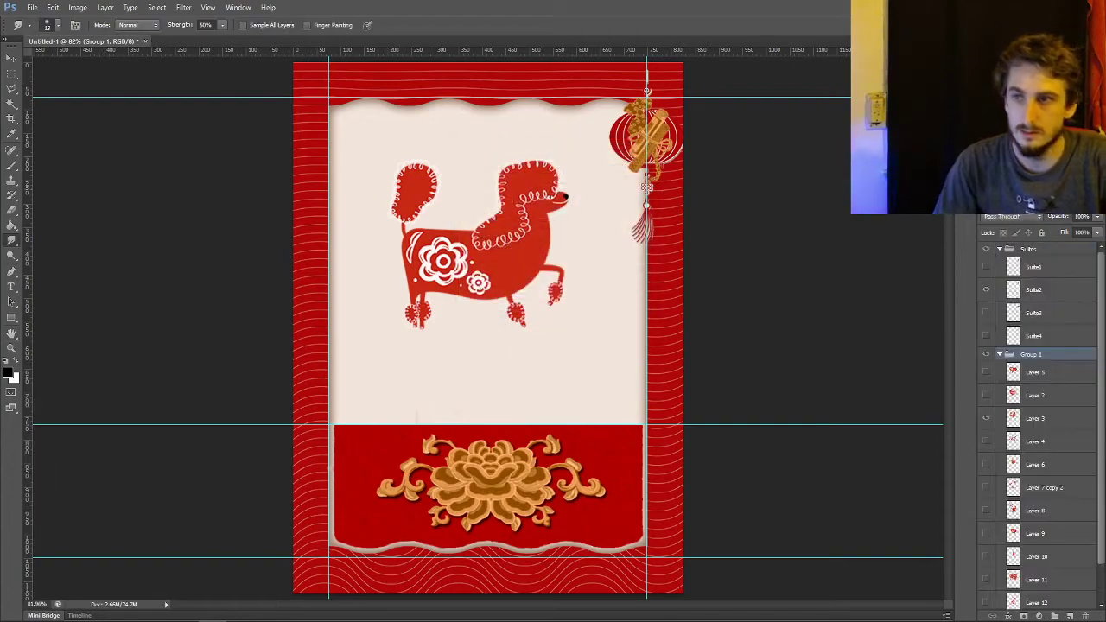
Show Suite3 instead of Suite2 on the dog card and save it as a JPEG named 11
click(986, 289)
click(986, 313)
click(32, 7)
click(47, 145)
text(11)
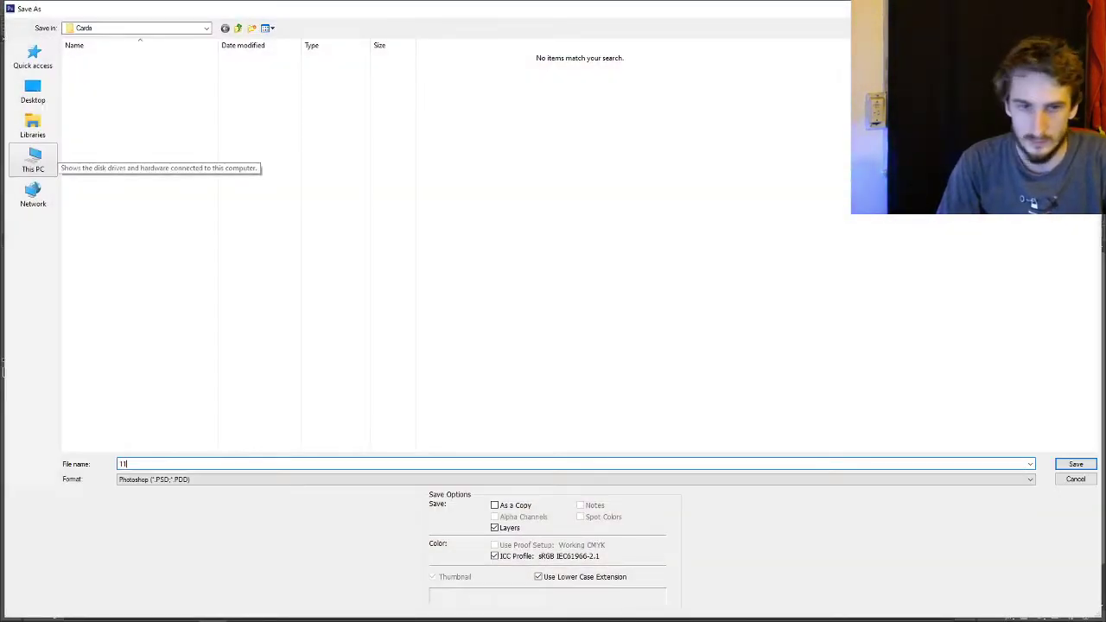
key(Tab)
key(j)
key(Return)
key(Return)
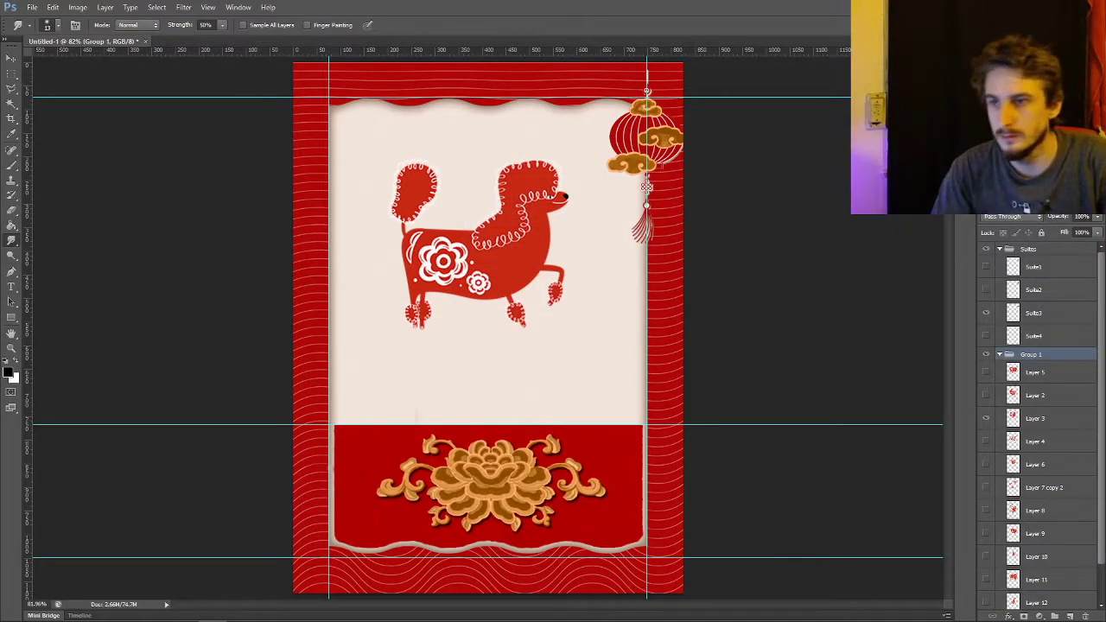
Replace the Suite3 emblem with Suite4 on the dog card and save it as a JPEG named 12
click(986, 313)
click(986, 336)
click(32, 6)
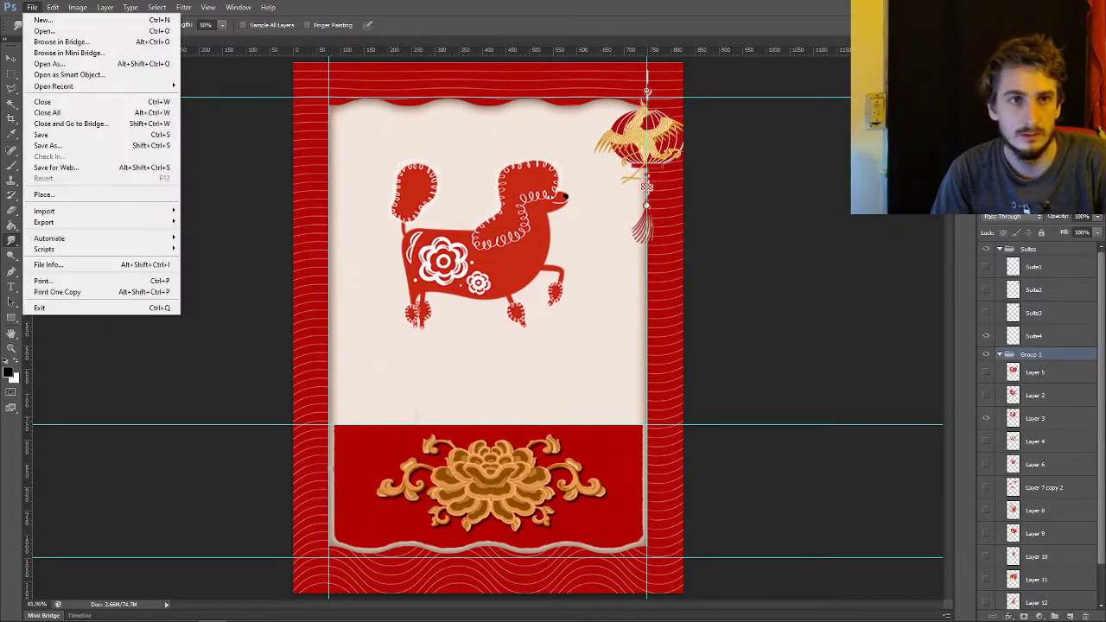
click(48, 145)
text(12)
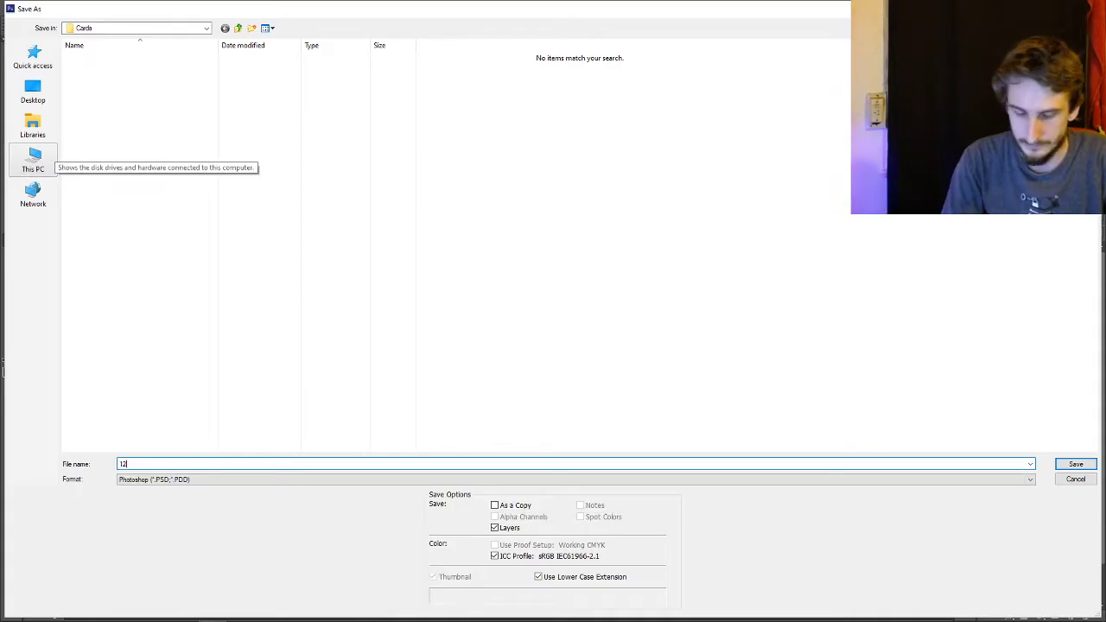
key(Tab)
key(j)
key(Return)
key(Return)
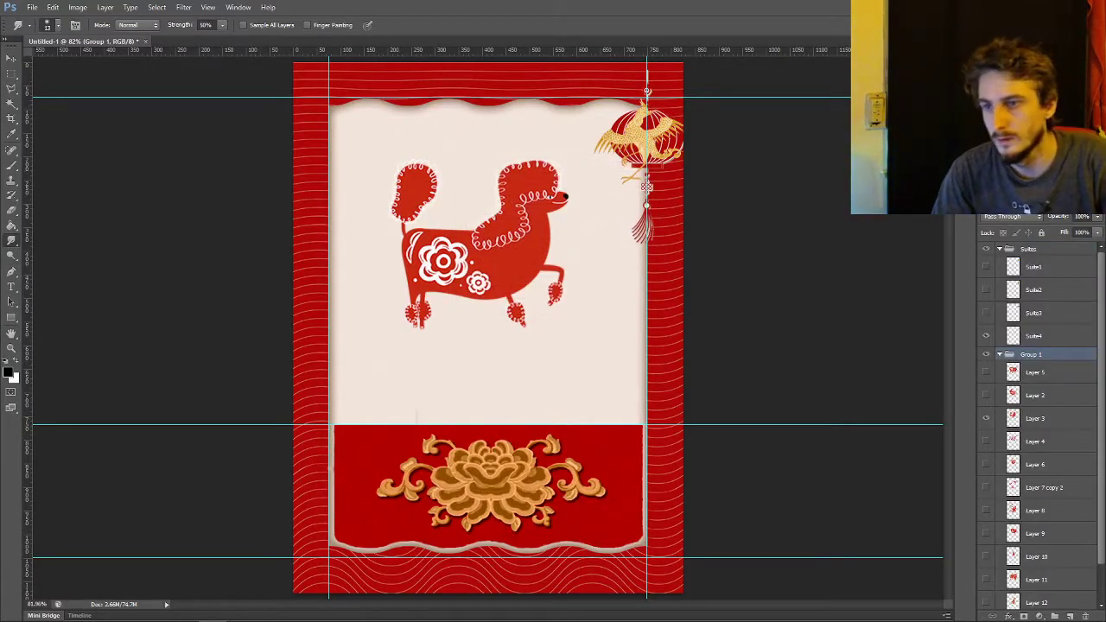
Swap the dog on Layer 3 for the snake on Layer 4, and show Suite1 instead of Suite4
click(986, 418)
click(987, 440)
click(987, 335)
click(987, 266)
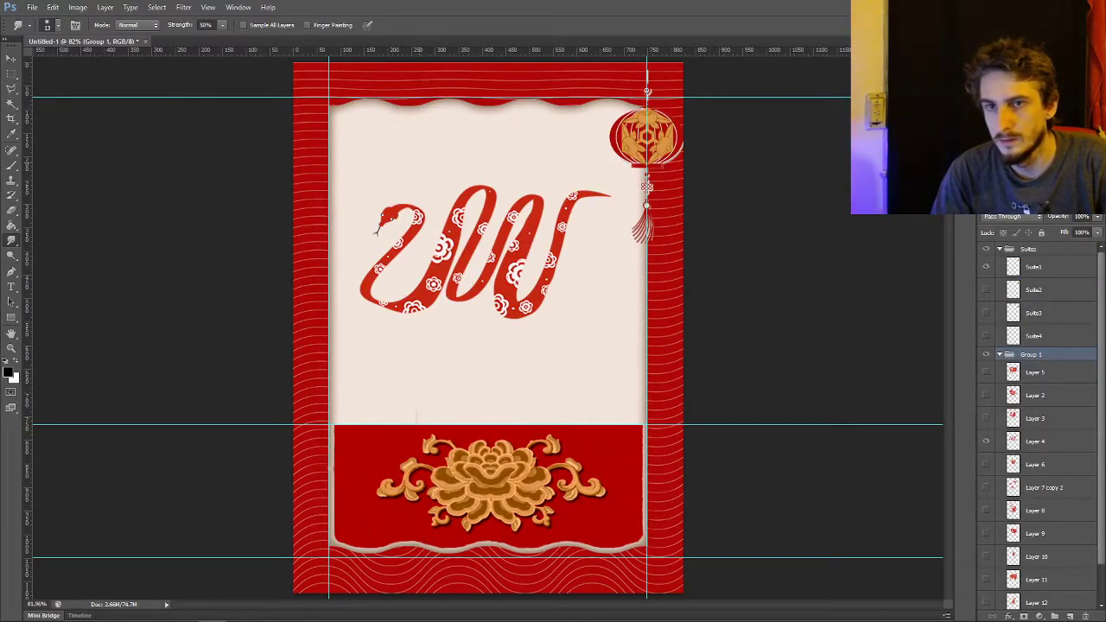
Save the snake card with the Suite1 emblem as a JPEG named 13
click(32, 7)
click(52, 142)
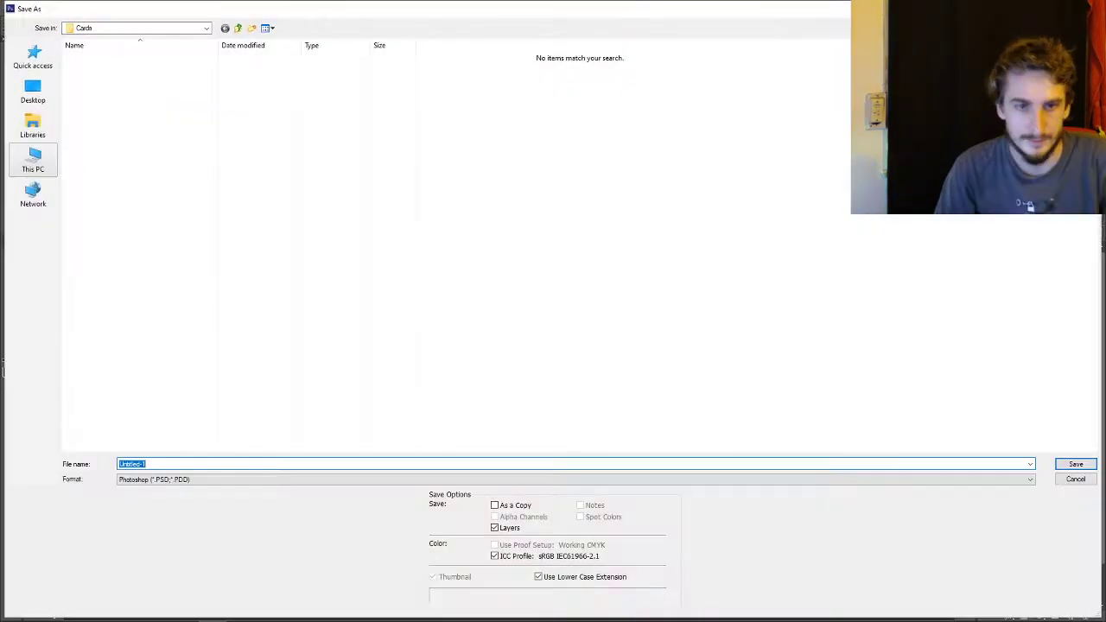
text(13)
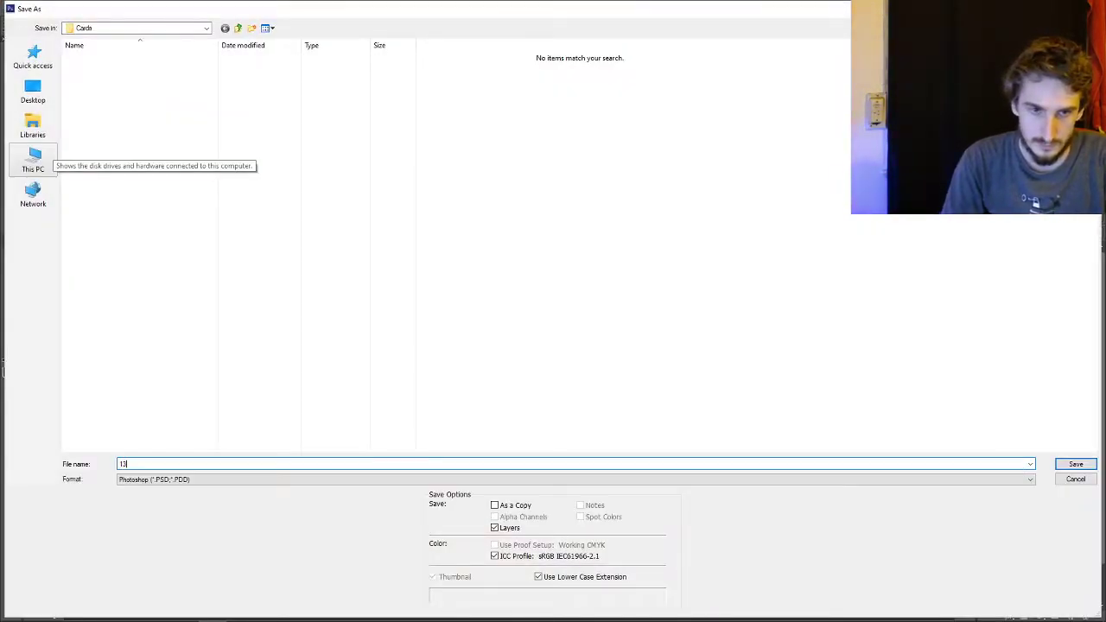
text(.jpg)
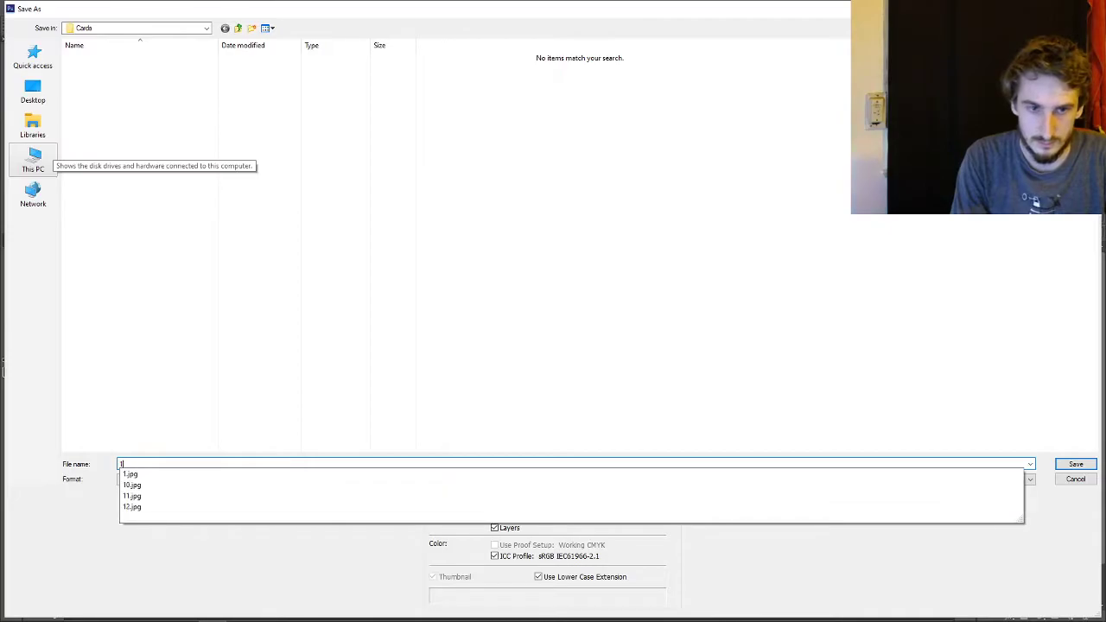
key(Tab)
key(Return)
key(Return)
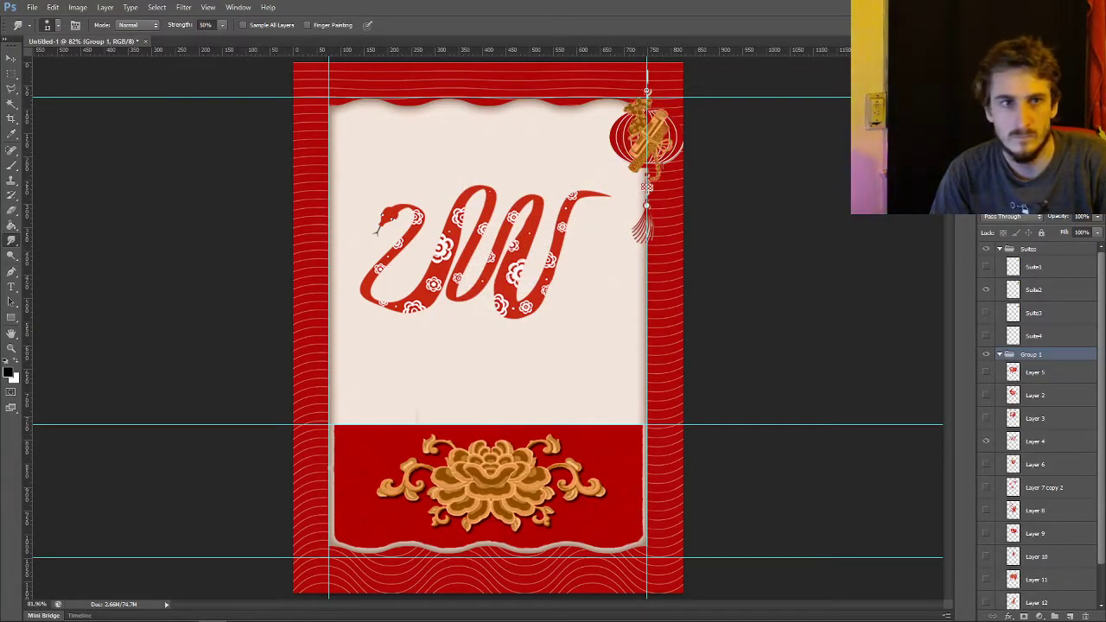
Save the snake card with the Suite2 emblem as a JPEG
click(32, 7)
click(52, 146)
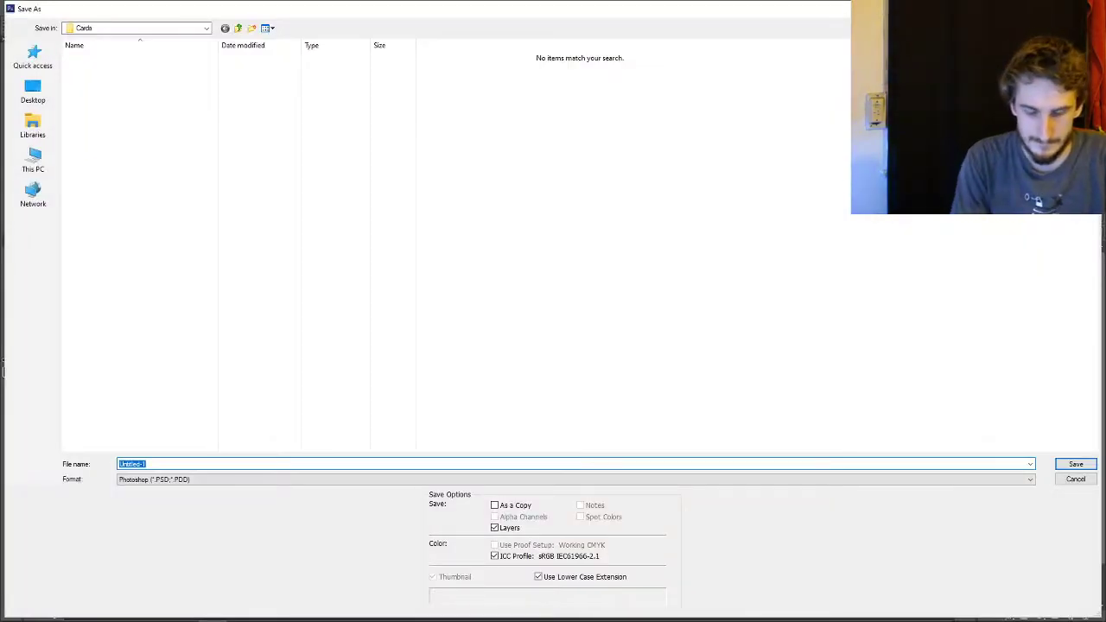
key(Return)
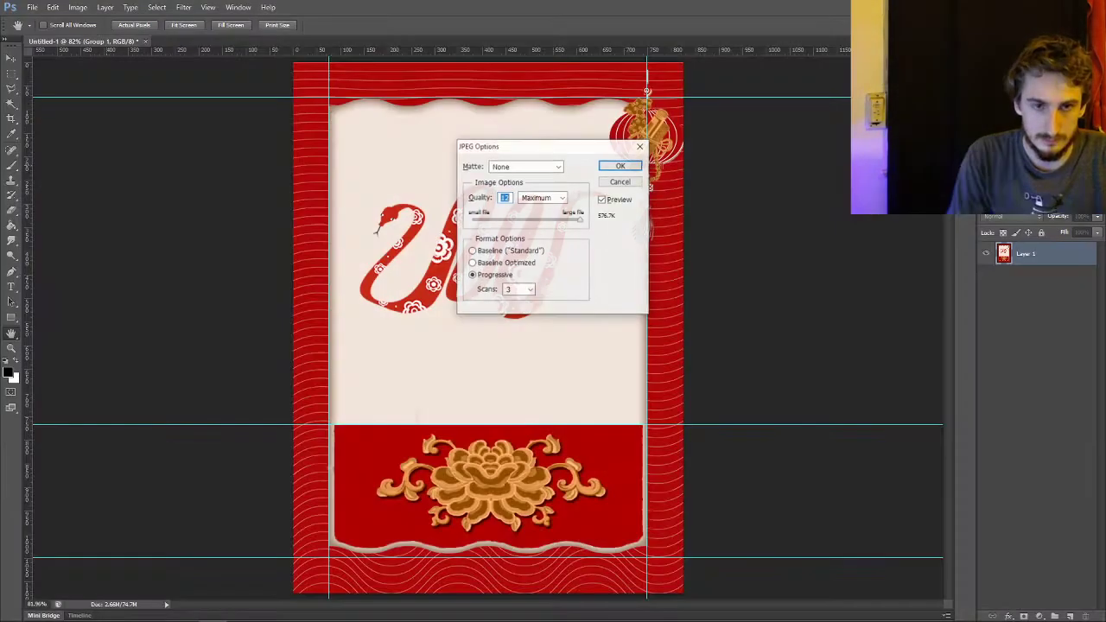
key(Return)
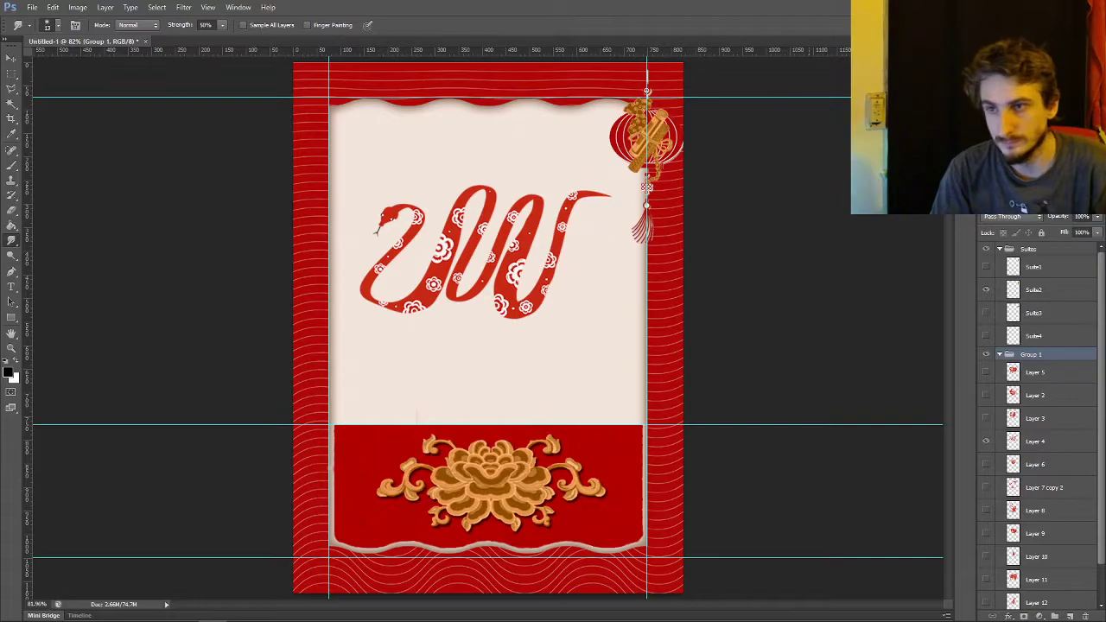
Show Suite3 instead of Suite2 on the snake card and save it as a JPEG named 15
click(986, 290)
click(987, 313)
click(32, 7)
click(52, 144)
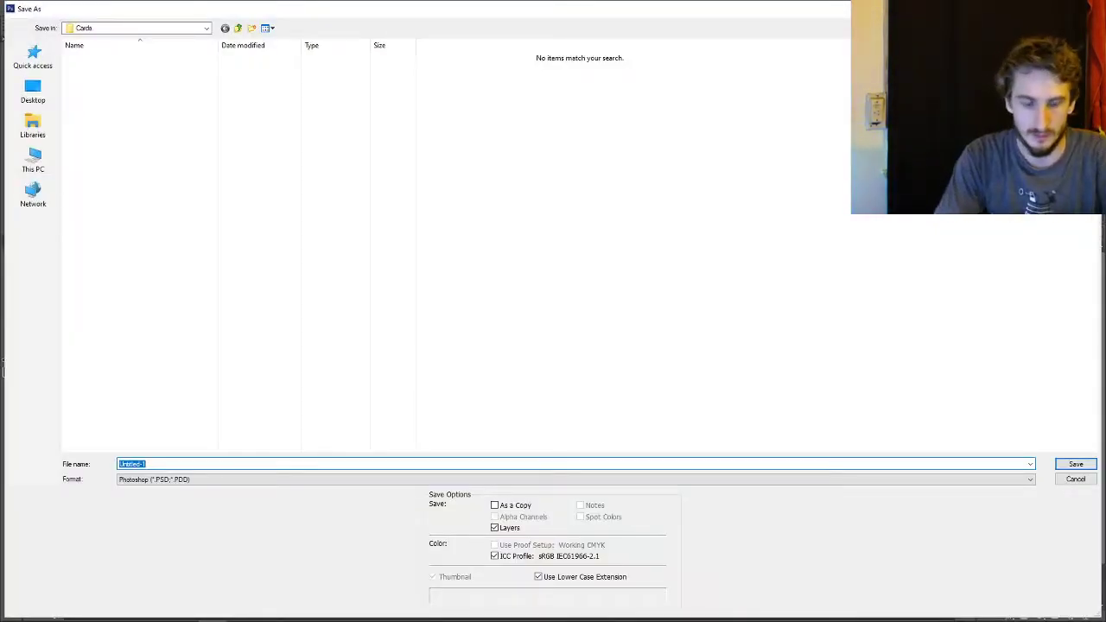
text(15)
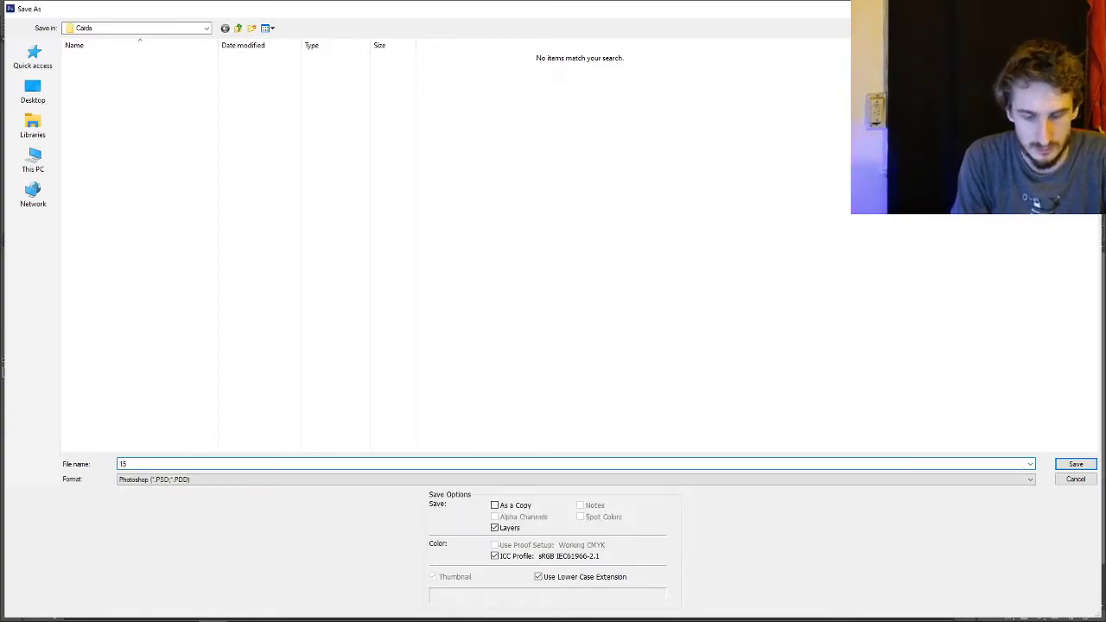
key(Return)
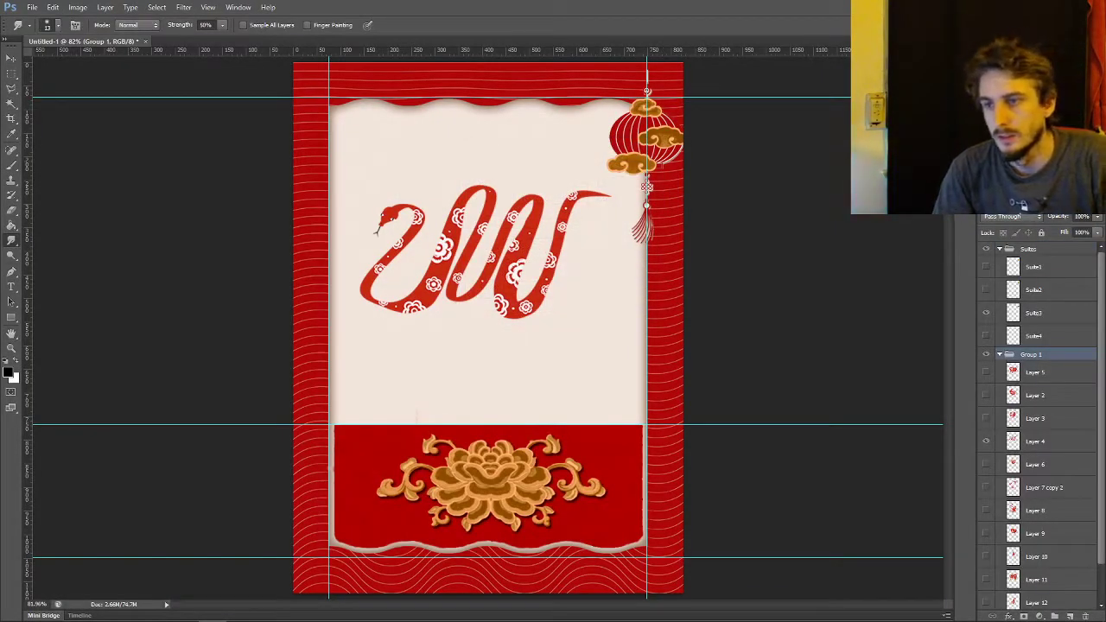
Replace the Suite3 emblem with Suite4 on the snake card and save it as a JPEG named 16
click(986, 313)
click(986, 336)
click(32, 7)
click(52, 143)
text(16)
key(Return)
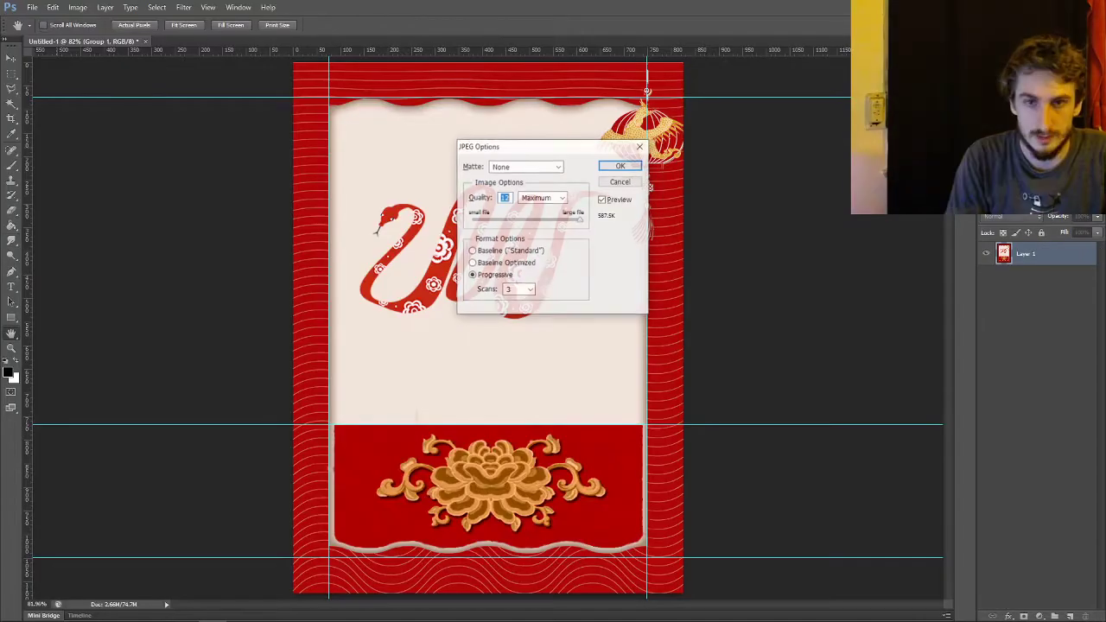
Show Suite1 instead of Suite4, and swap the snake on Layer 4 for the goat on Layer 6
click(986, 336)
click(986, 267)
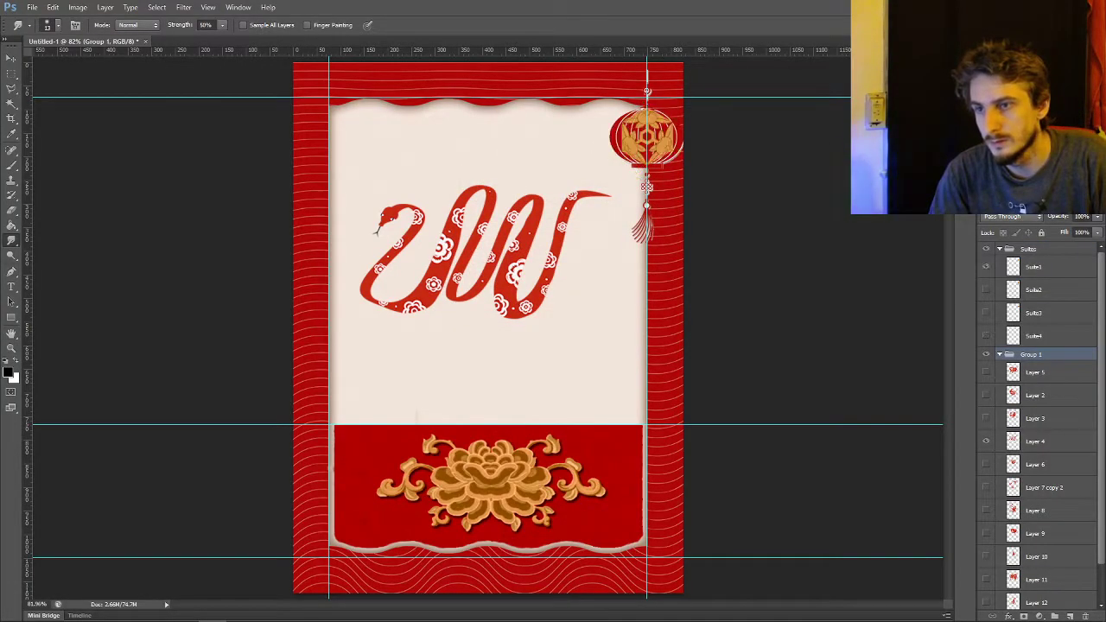
click(986, 441)
click(987, 465)
Save the goat card with the Suite1 emblem as a JPEG
click(32, 7)
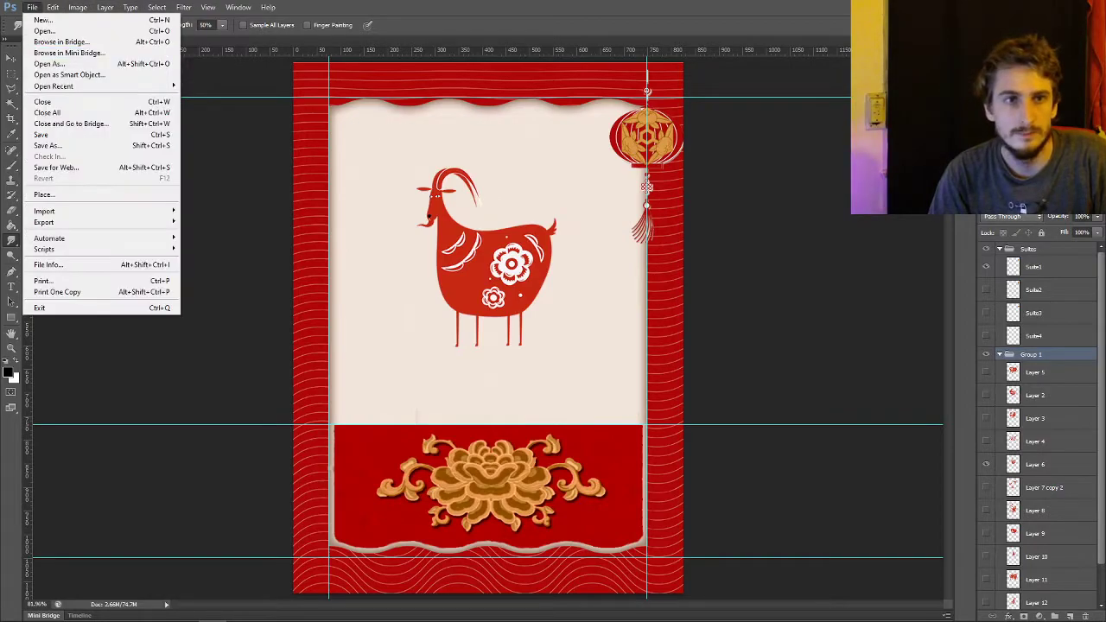
click(52, 144)
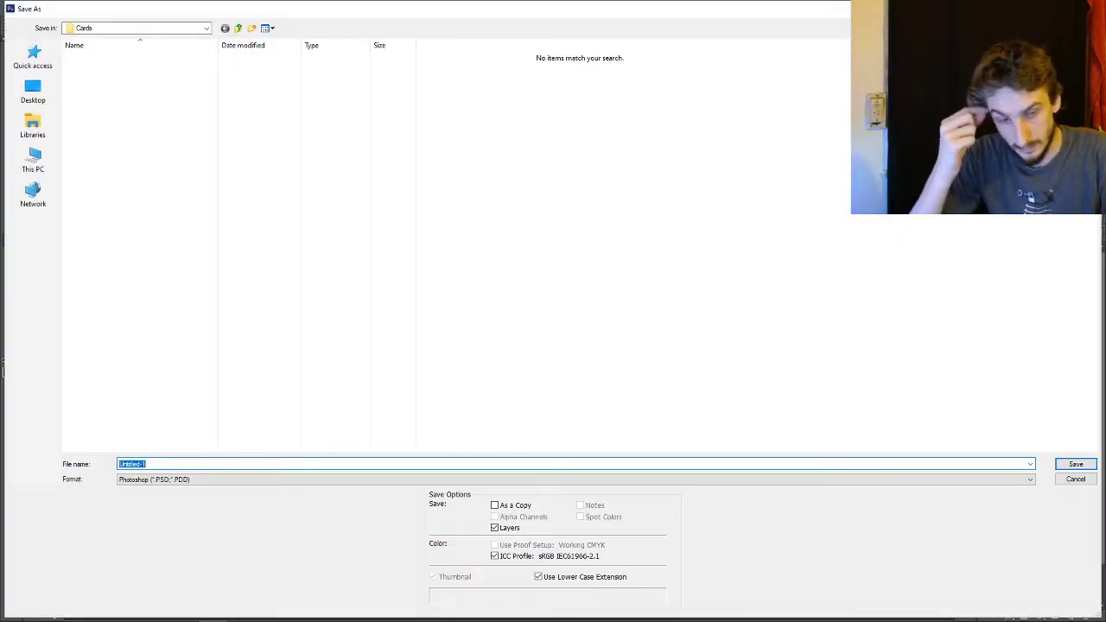
key(Tab)
key(j)
key(Return)
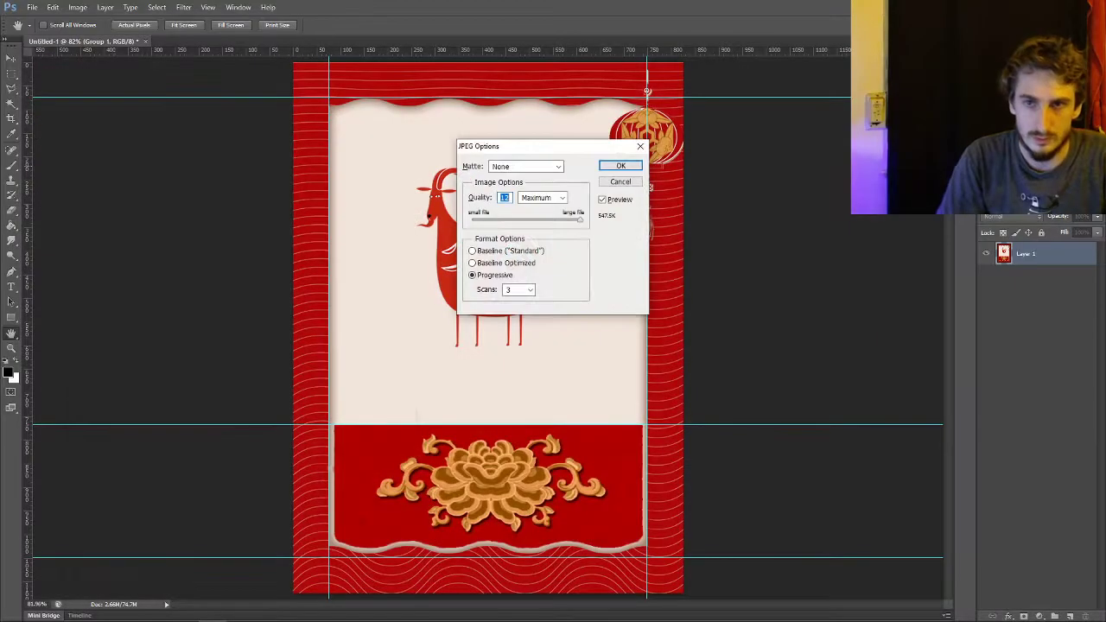
key(Return)
Replace the Suite1 emblem with Suite2 on the goat card and save it as a JPEG named 18
click(986, 266)
click(987, 290)
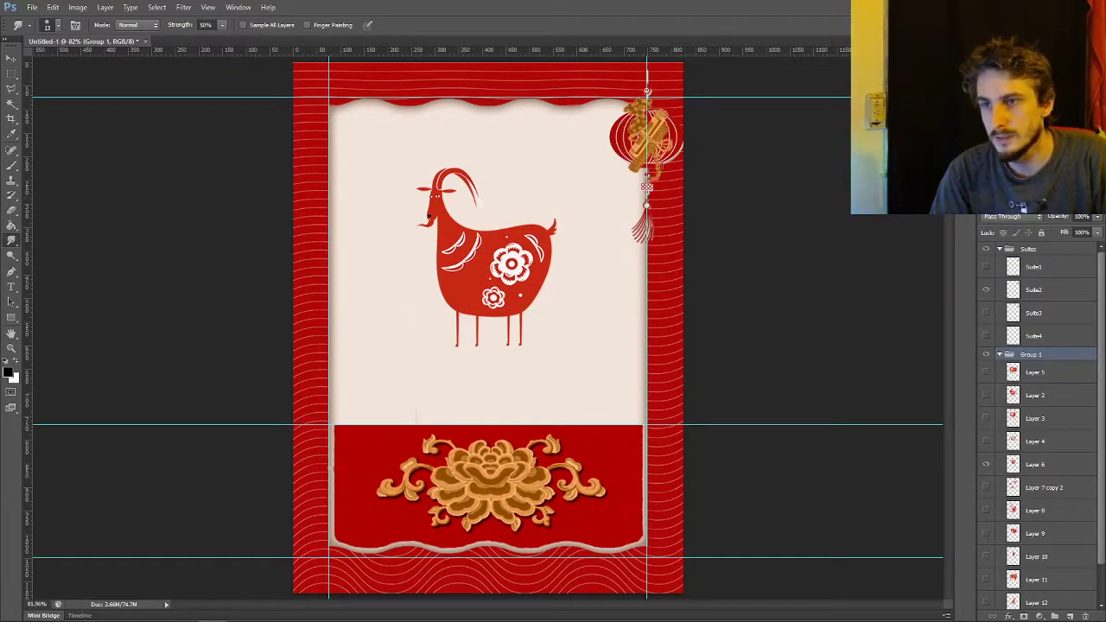
click(32, 7)
click(52, 143)
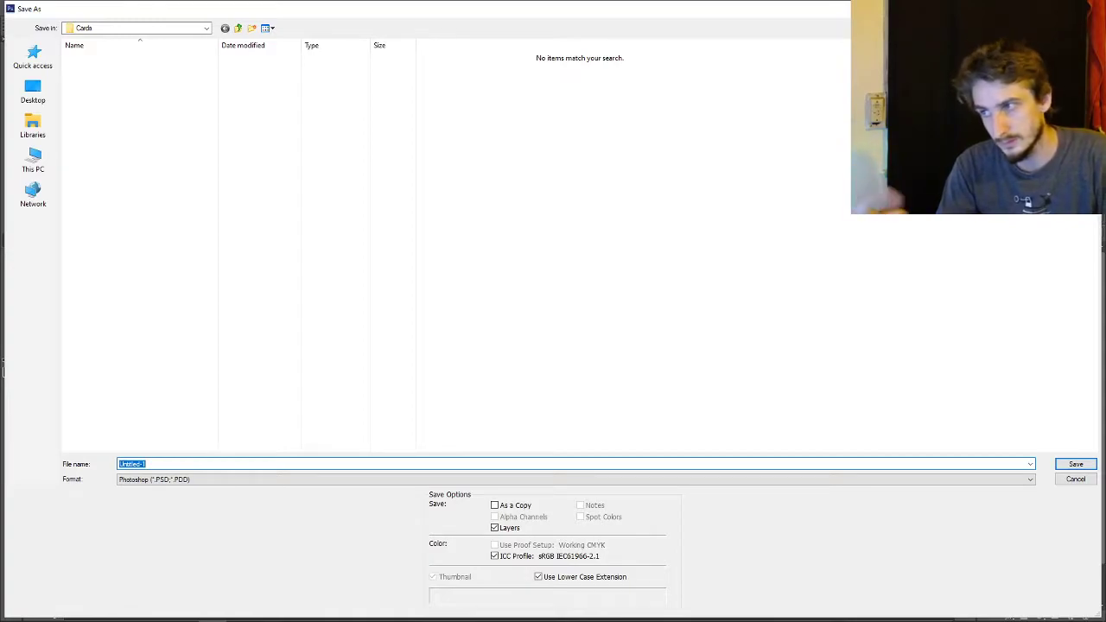
text(18)
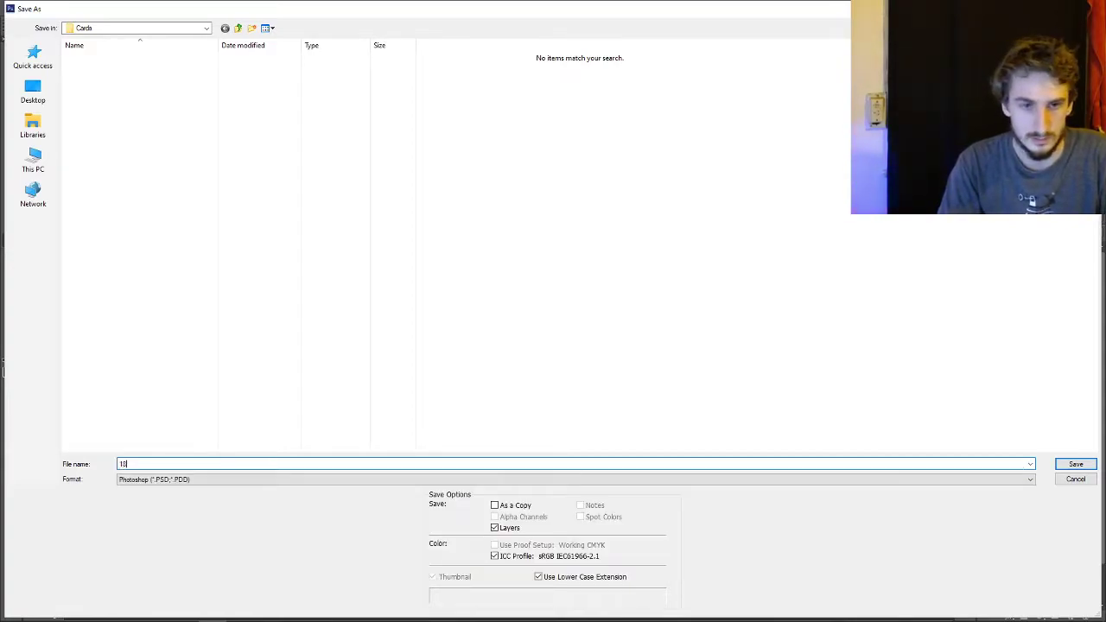
key(Return)
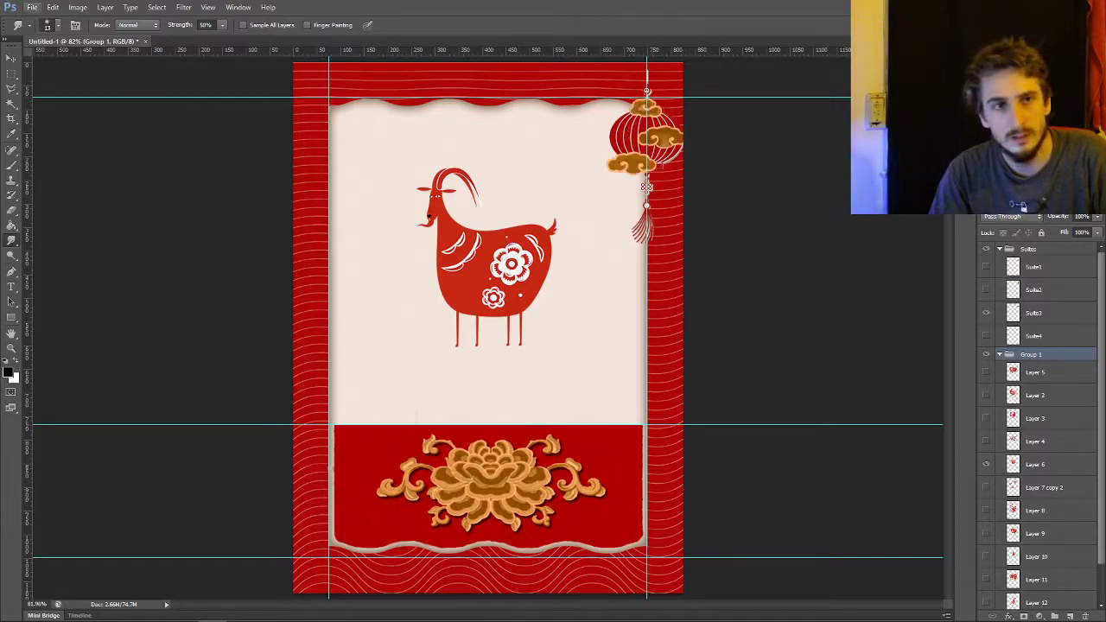
Save the goat card with the Suite3 emblem as a JPEG named 19
click(31, 7)
click(52, 143)
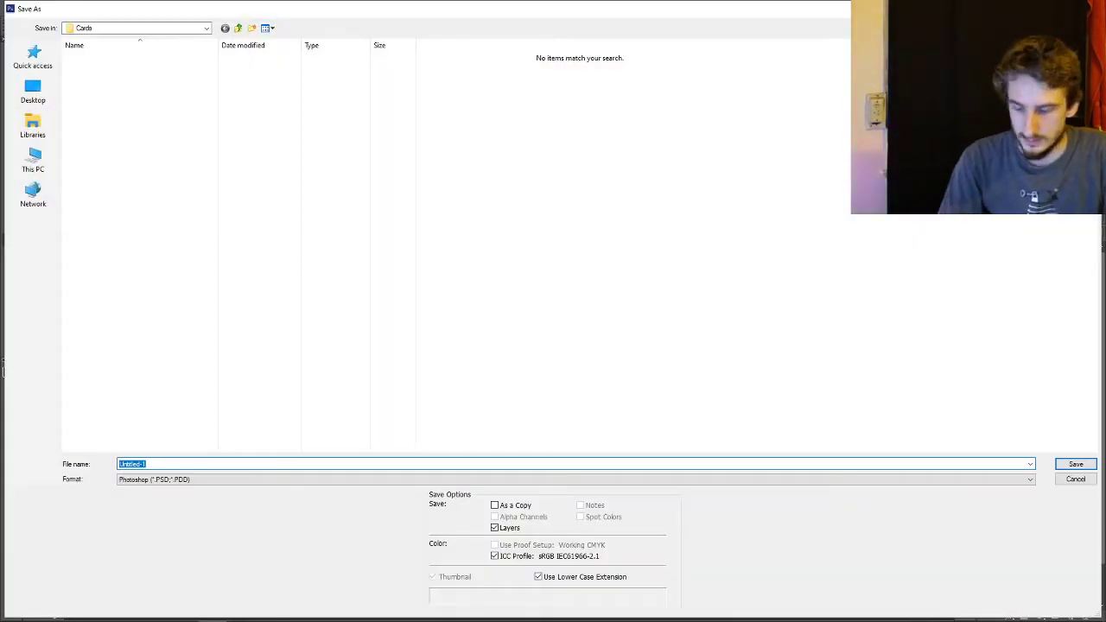
text(19)
key(Tab)
key(j)
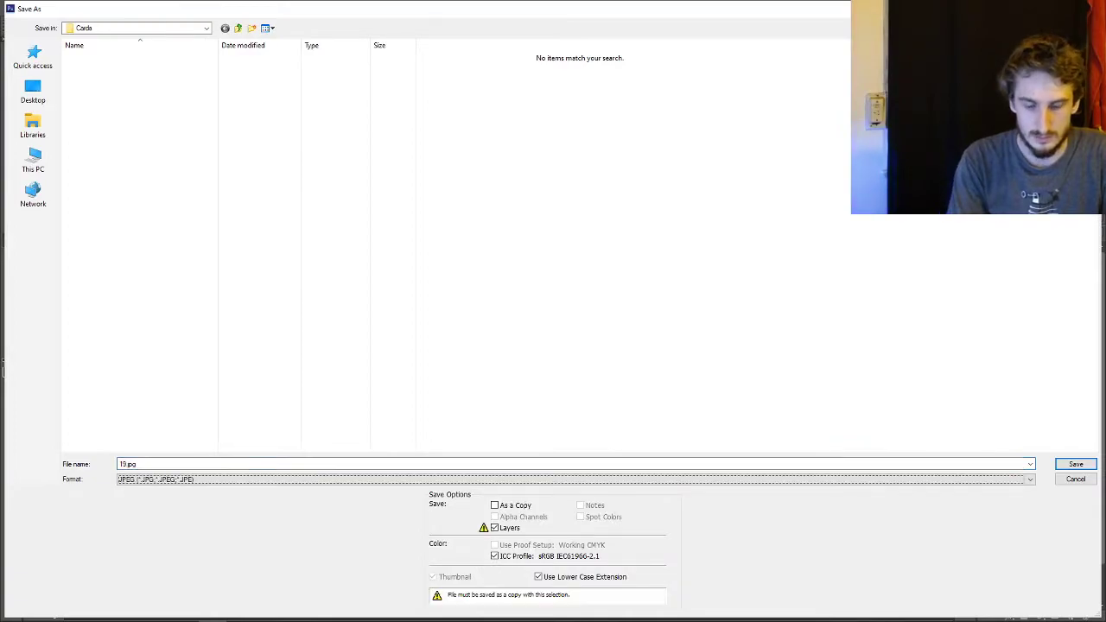
key(Return)
key(Return)
Replace the Suite3 emblem with Suite4 on the goat card and save it as a JPEG named 20
click(986, 313)
click(987, 336)
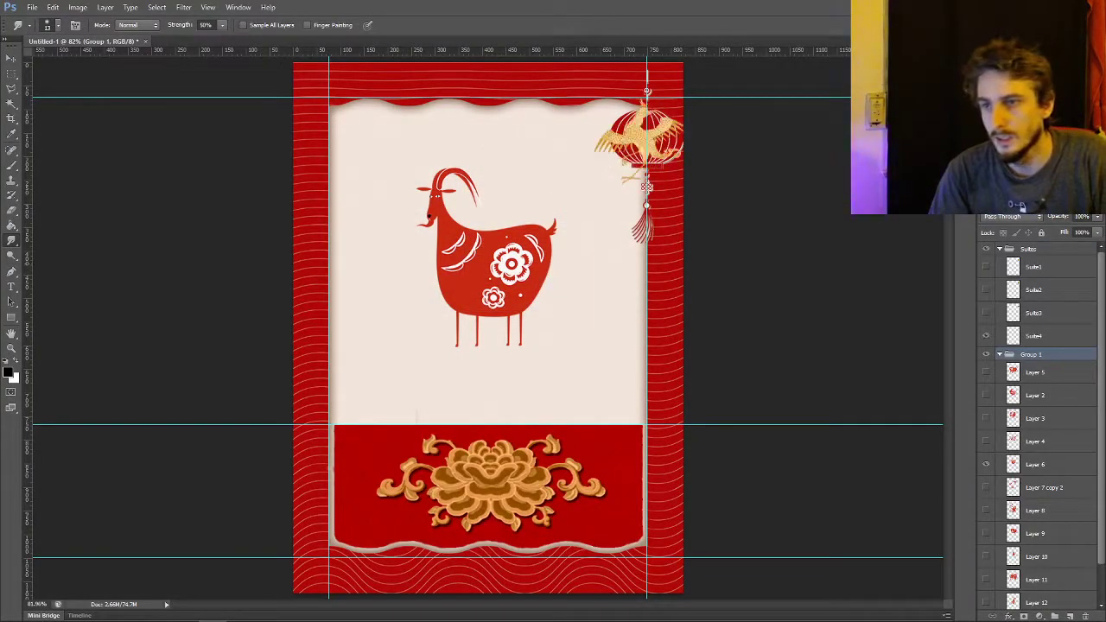
click(32, 7)
click(43, 134)
text(20)
key(Tab)
key(j)
key(Return)
key(Return)
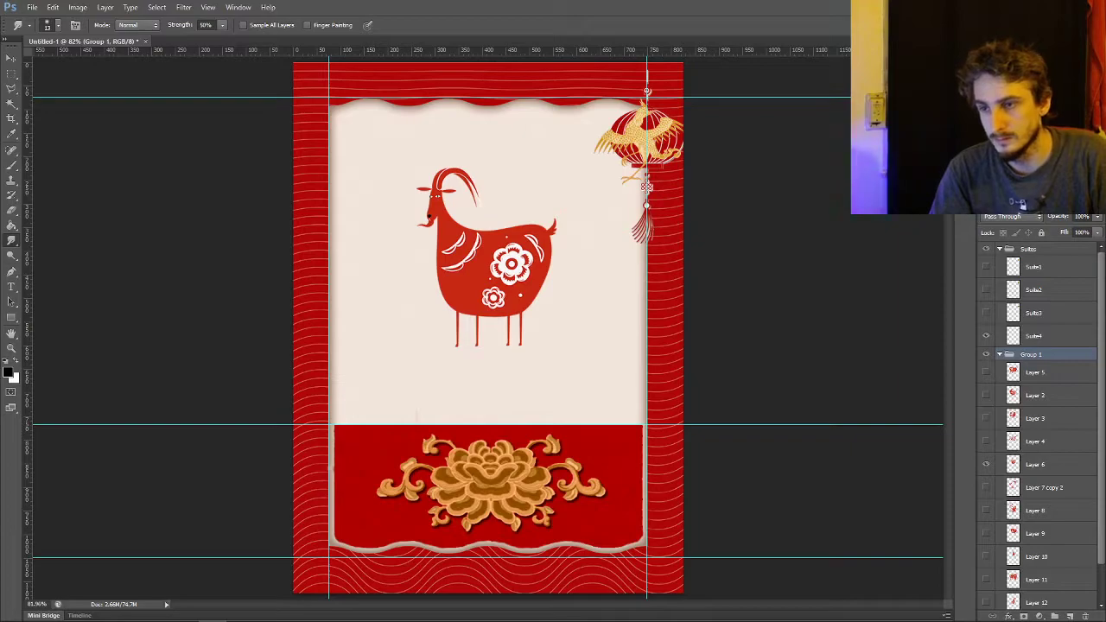
Swap the goat on Layer 6 for the roosters on Layer 7 copy 2, and show Suite1 instead of Suite4
click(986, 464)
click(987, 487)
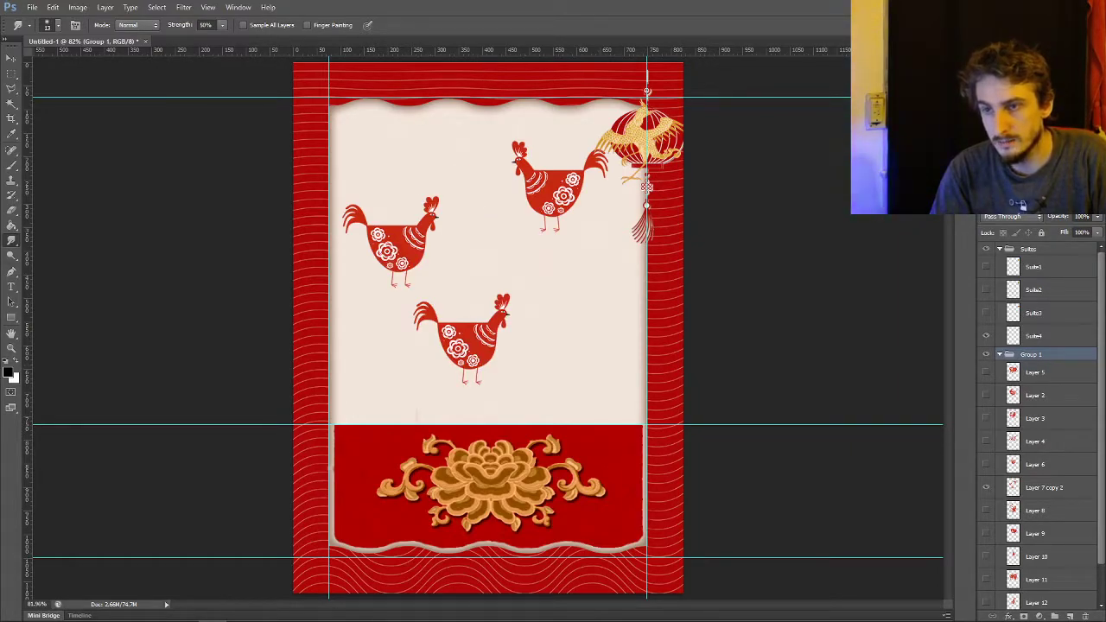
click(986, 267)
Save the rooster card with the Suite1 emblem as a JPEG named 21
click(32, 7)
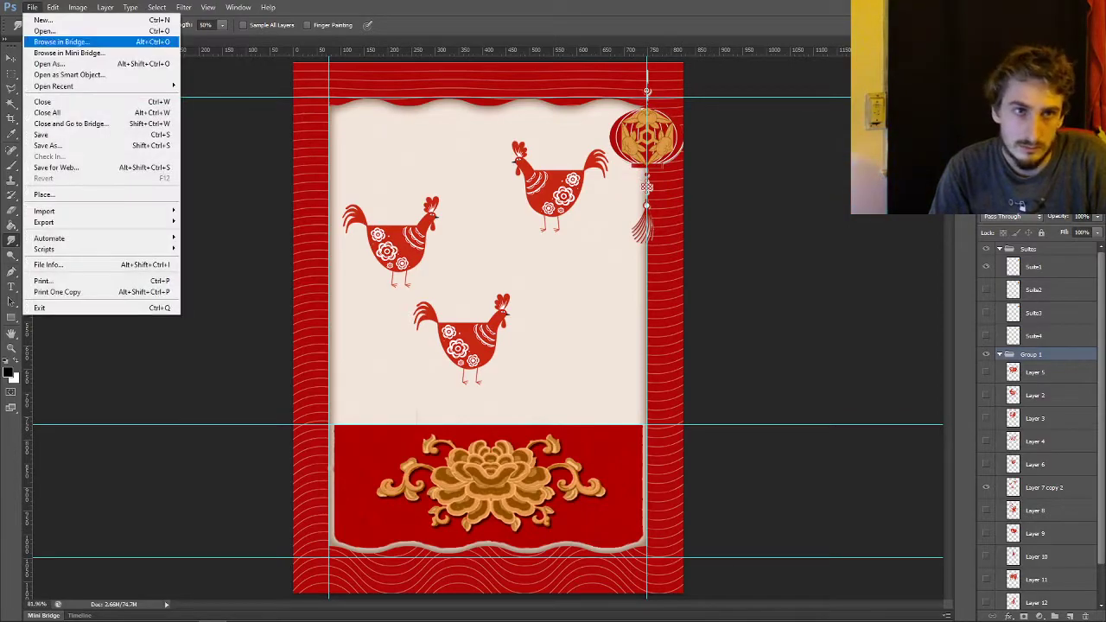
click(52, 146)
text(c21)
key(Tab)
key(j)
key(Return)
key(Return)
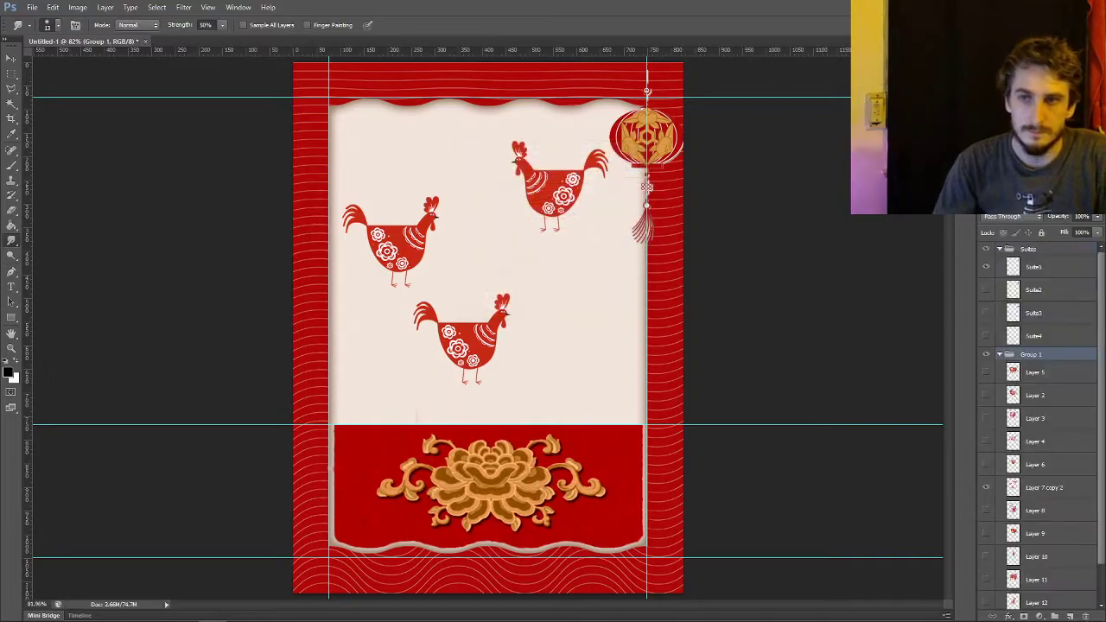
Replace the Suite1 emblem with Suite2 on the rooster card and save it as a JPEG named 22
click(987, 267)
click(986, 290)
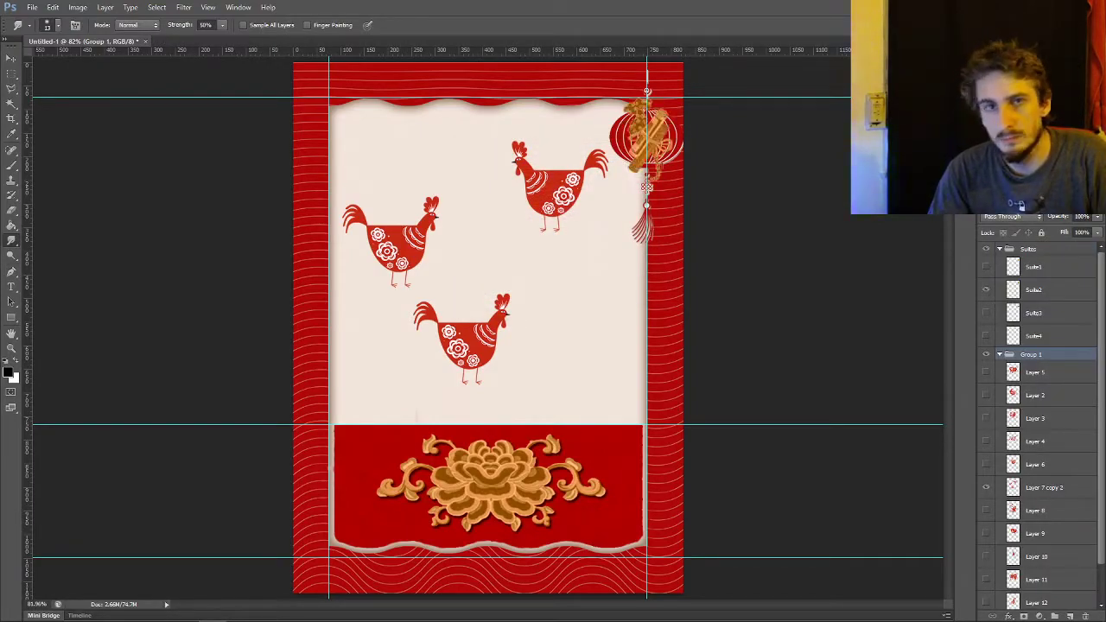
click(32, 7)
click(52, 138)
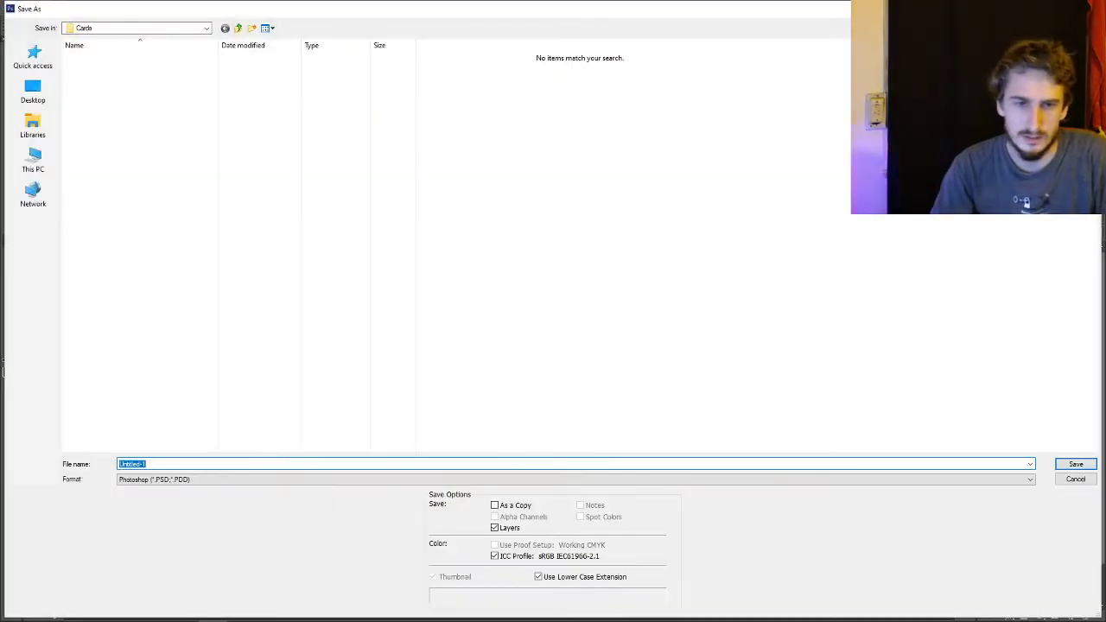
text(c22)
key(Tab)
key(j)
key(Return)
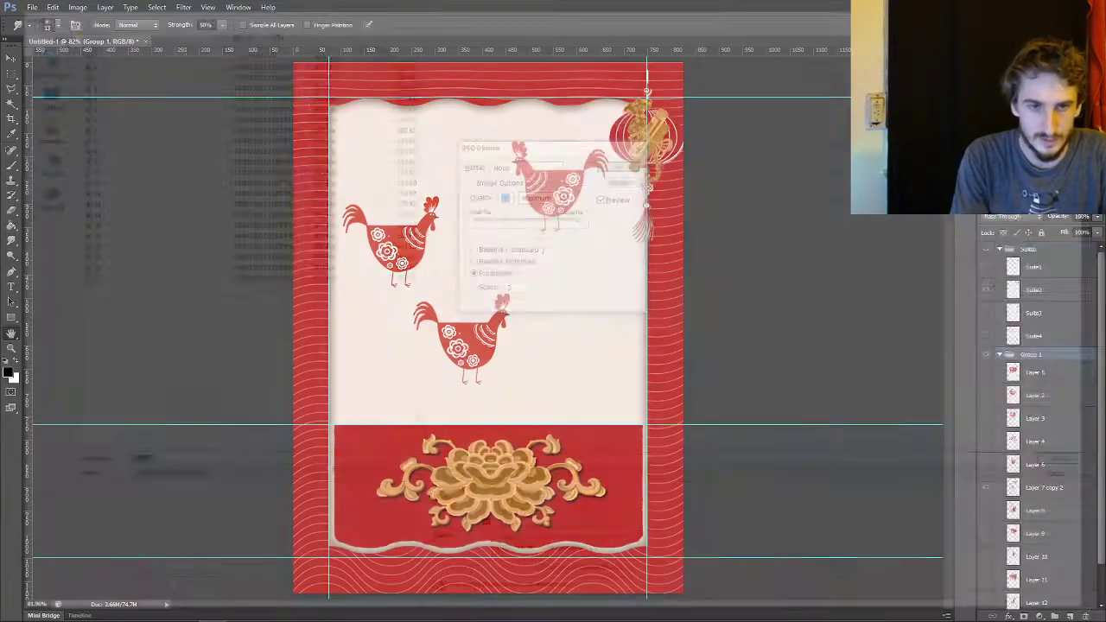
key(Return)
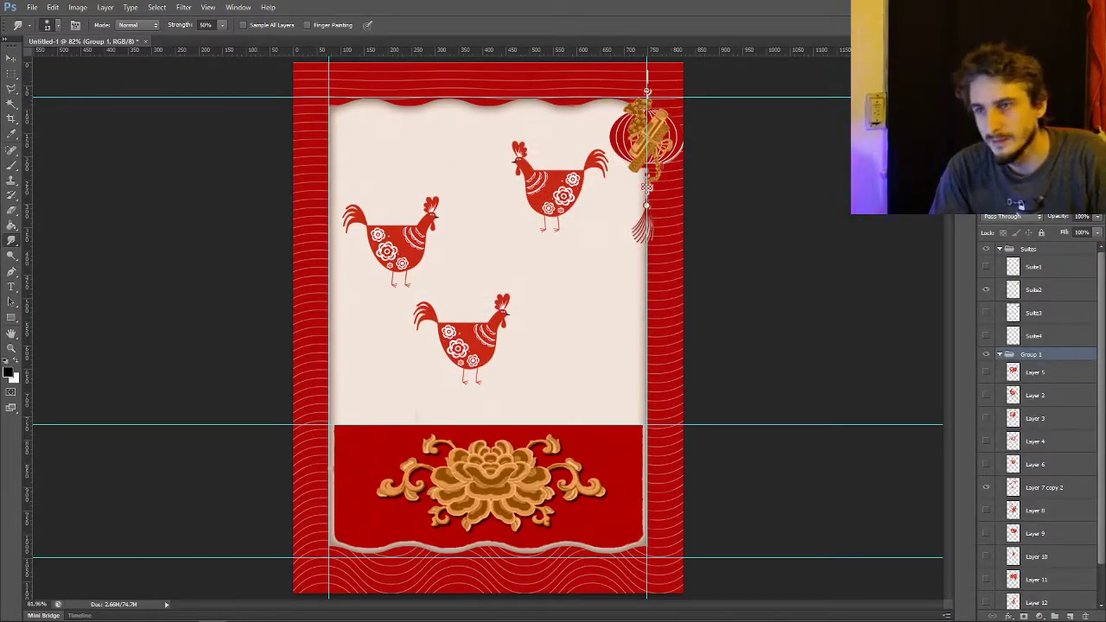
Show Suite3 instead of Suite2 on the rooster card and save it as a JPEG named 23
click(987, 290)
click(986, 313)
click(32, 7)
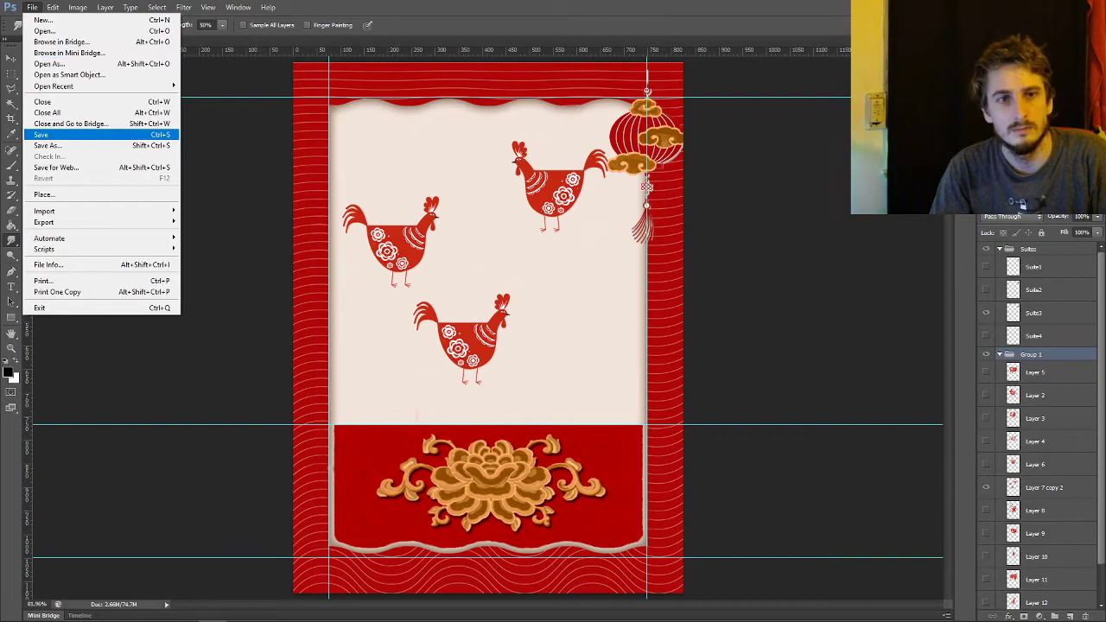
click(52, 145)
text(23)
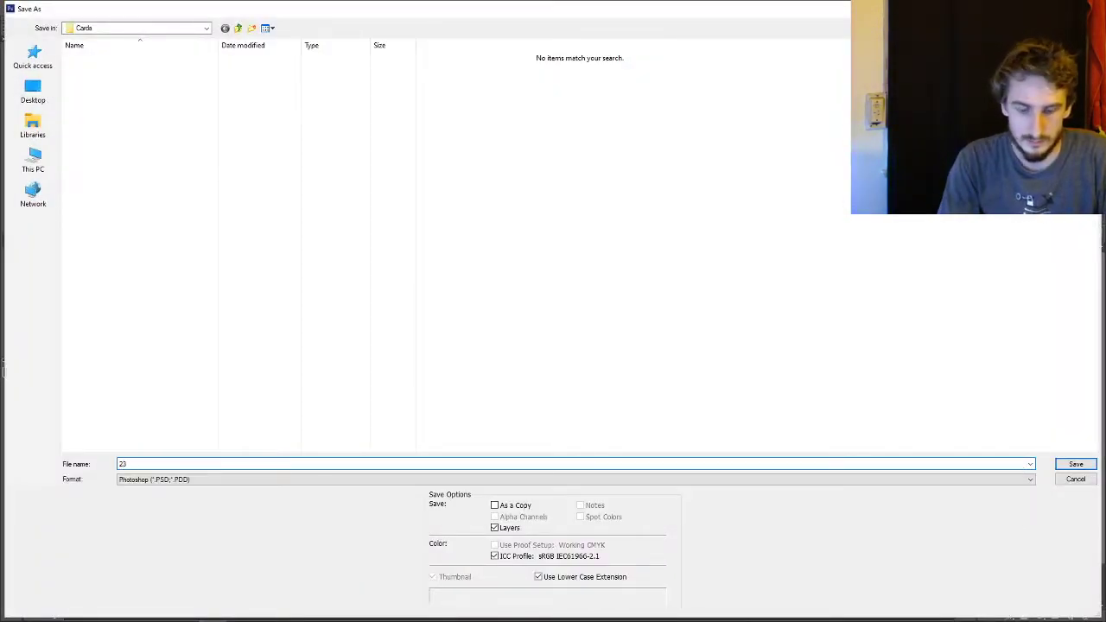
key(Return)
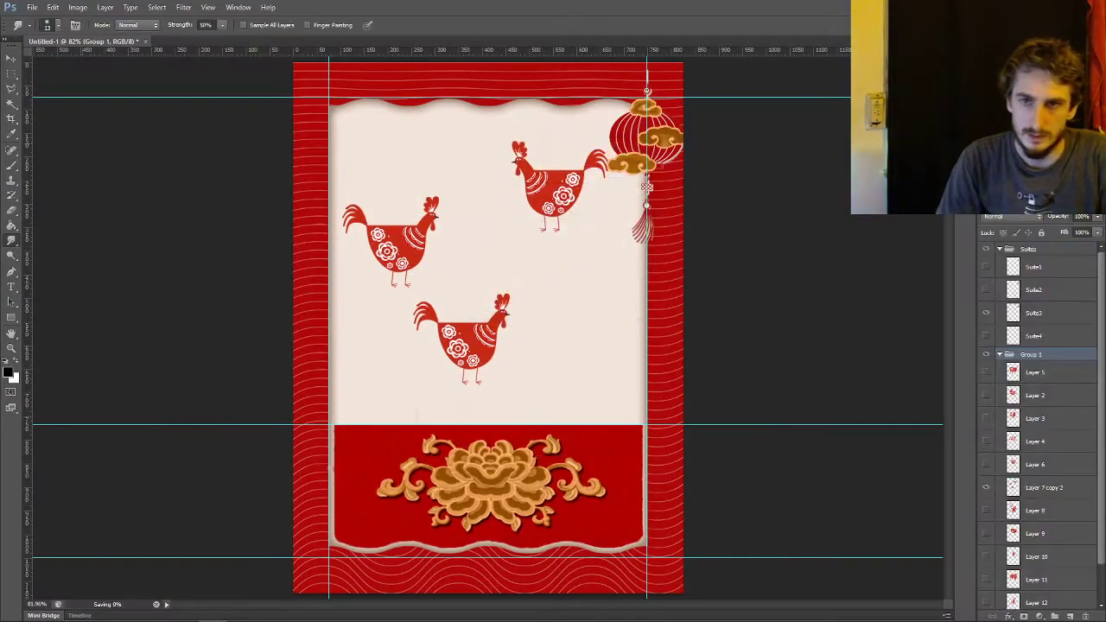
Replace the Suite3 emblem with Suite4 on the rooster card and save it as a JPEG named 24
click(987, 313)
click(986, 336)
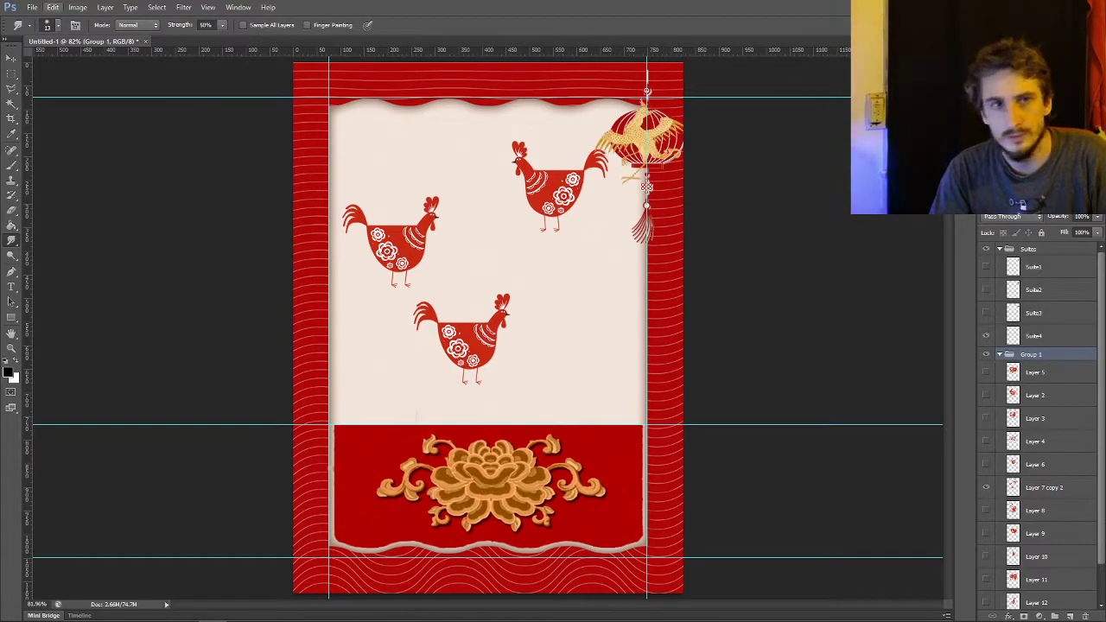
click(32, 7)
click(47, 145)
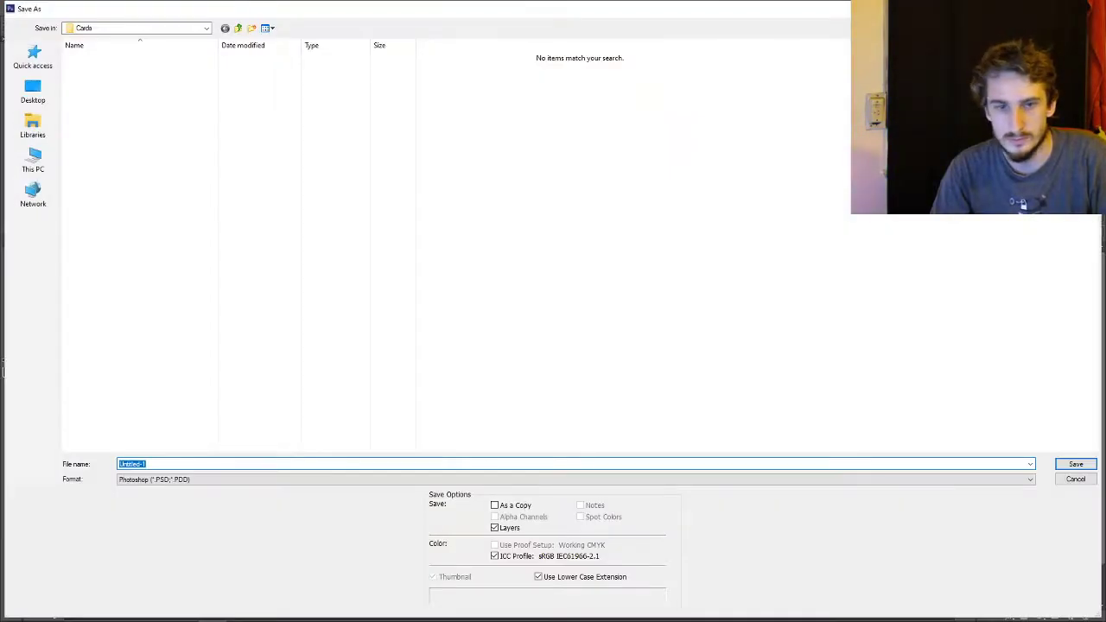
text(24)
key(Return)
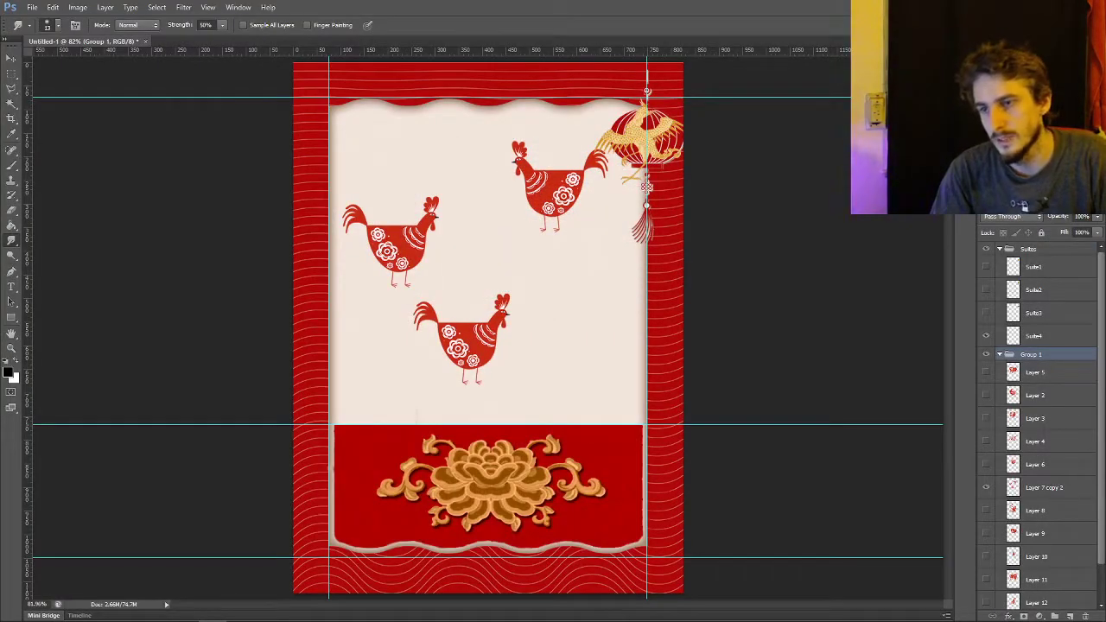
Swap the roosters on Layer 7 copy 2 for the monkey on Layer 8, and show Suite1 instead of Suite4
click(986, 488)
click(987, 511)
click(986, 267)
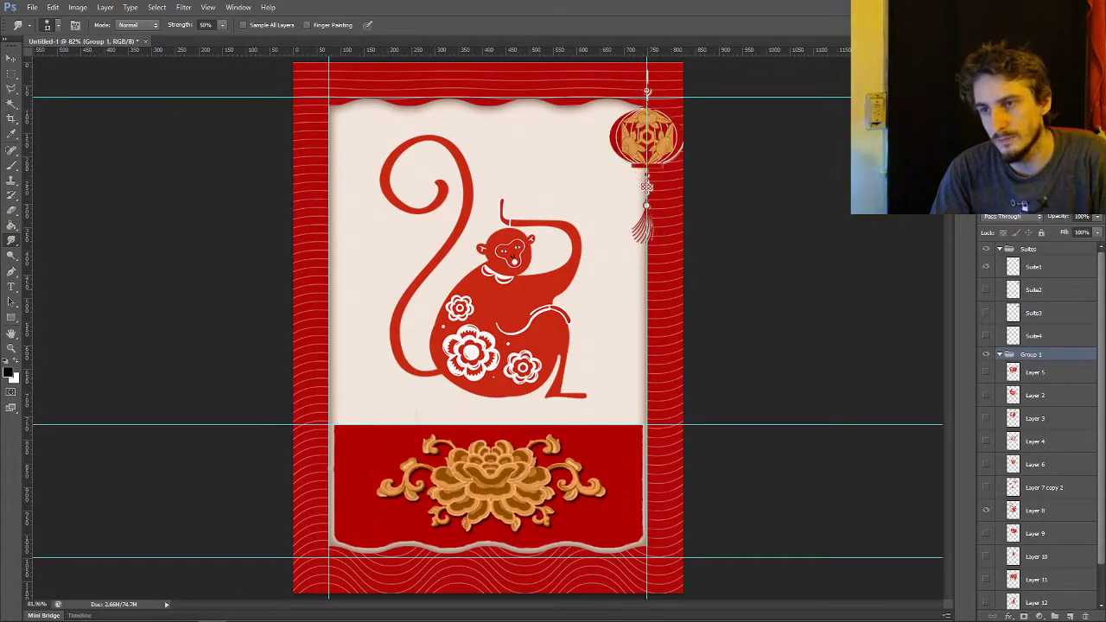
Save the monkey card with the Suite1 emblem as a JPEG named 25
click(32, 7)
click(52, 141)
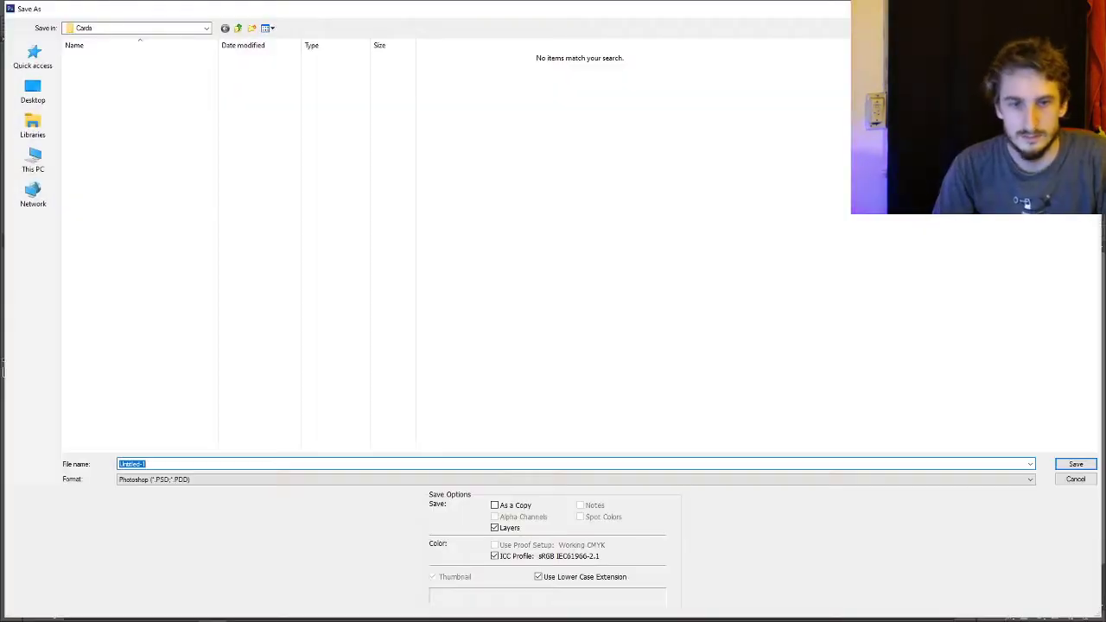
text(1M)
key(Tab)
key(j)
key(Return)
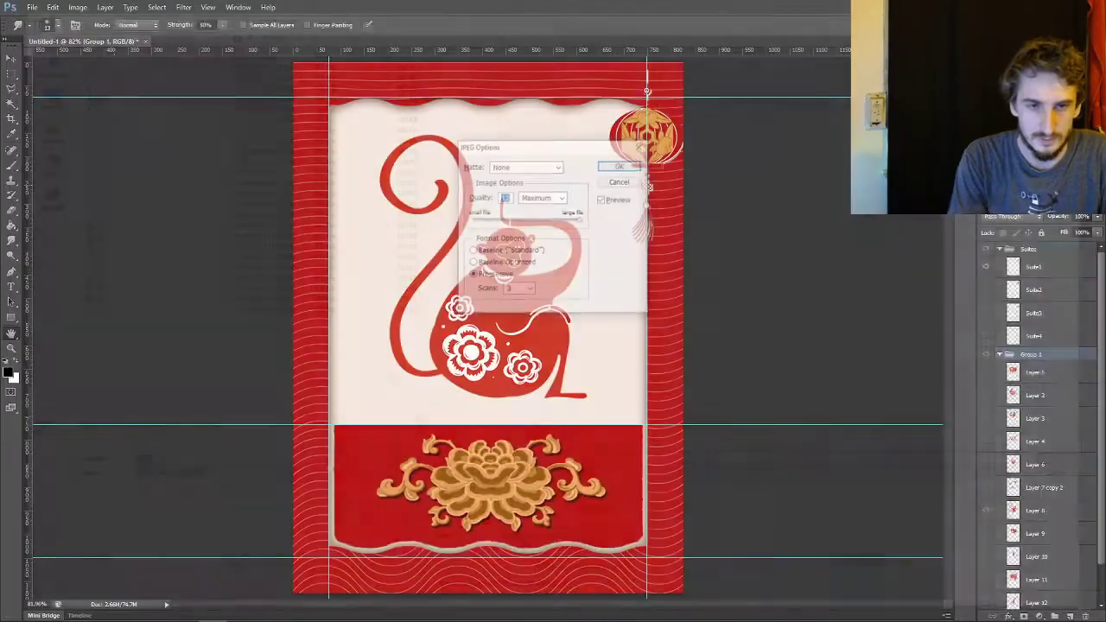
key(Return)
Replace the Suite1 emblem with Suite2 on the monkey card and save it as a JPEG named 26
click(986, 268)
click(987, 289)
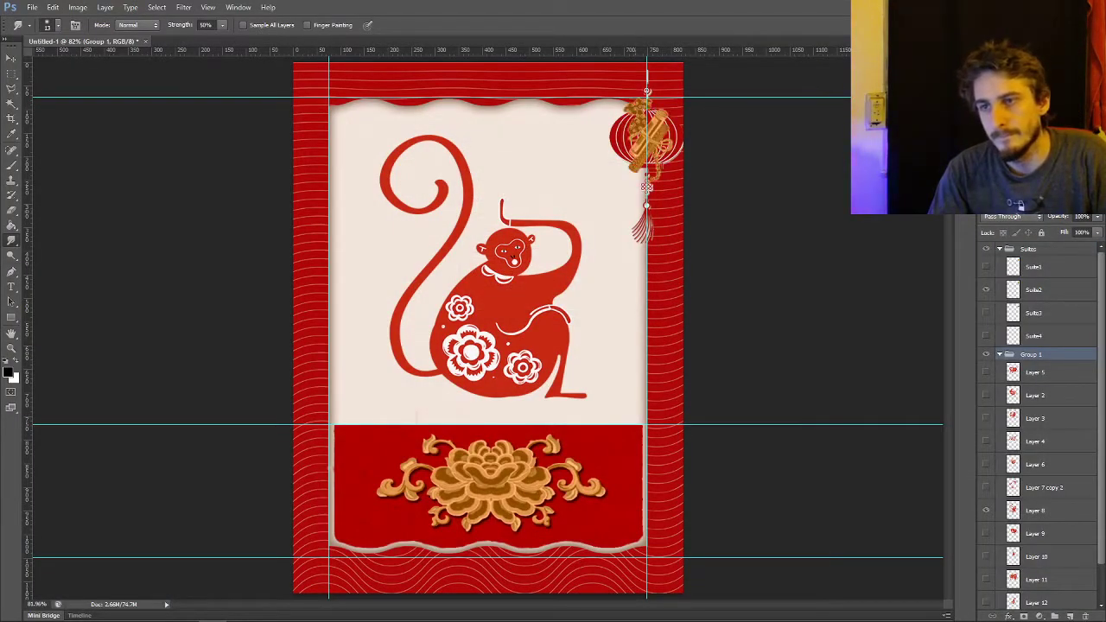
click(32, 7)
click(52, 132)
text(26)
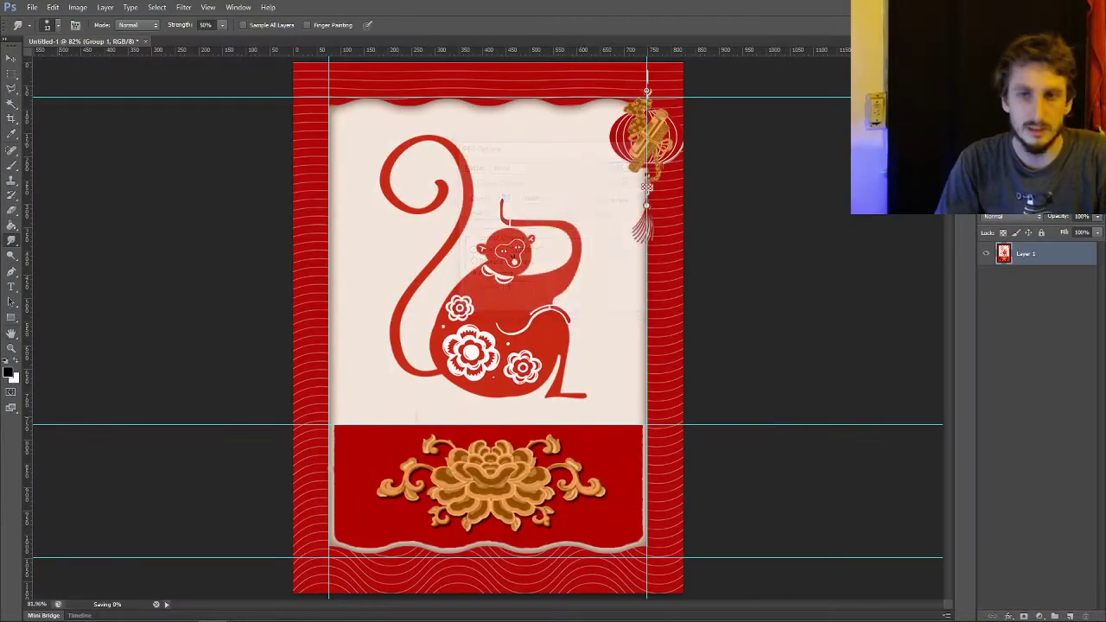
Show Suite3 instead of Suite2 on the monkey card and save it as a JPEG named 27
click(986, 290)
click(986, 313)
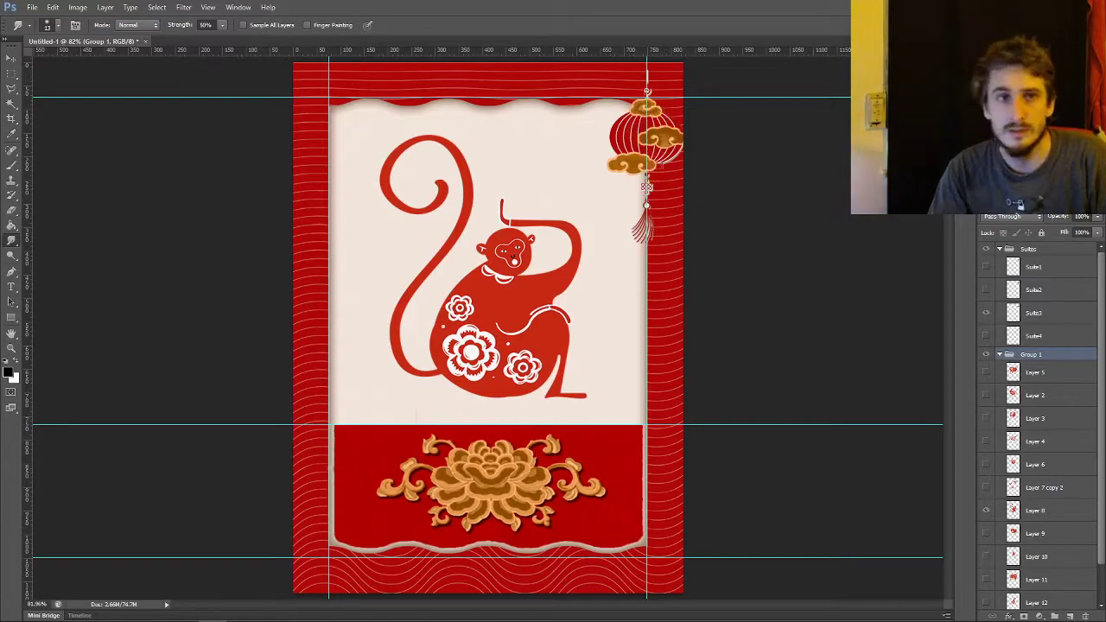
click(32, 7)
click(51, 141)
text(2)
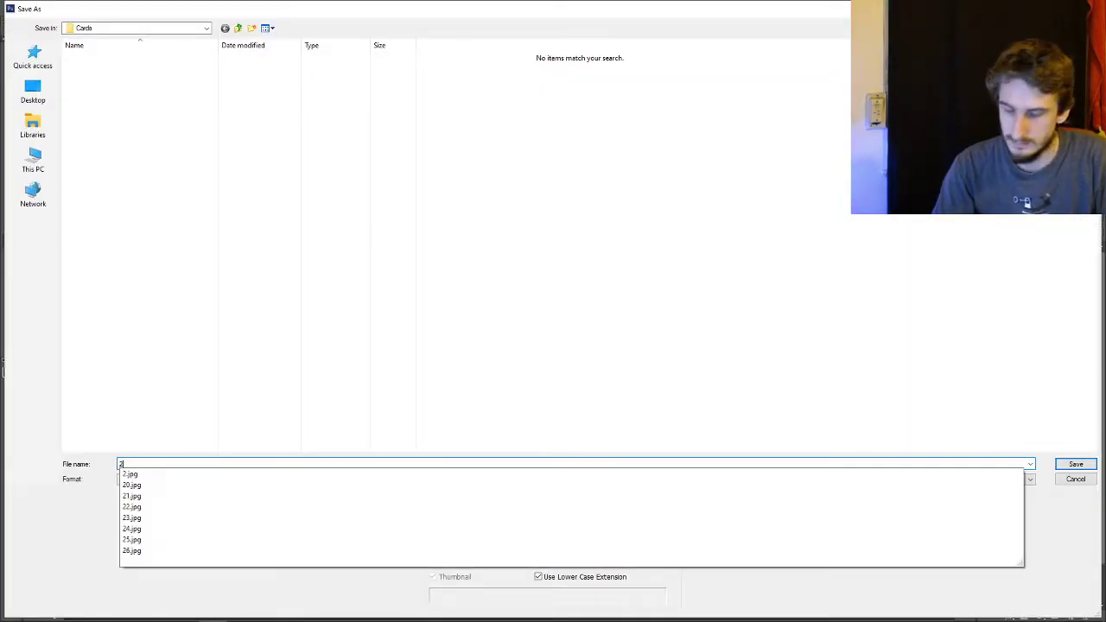
text(8)
key(BackSpace)
text(7)
key(Tab)
key(j)
key(Return)
key(Return)
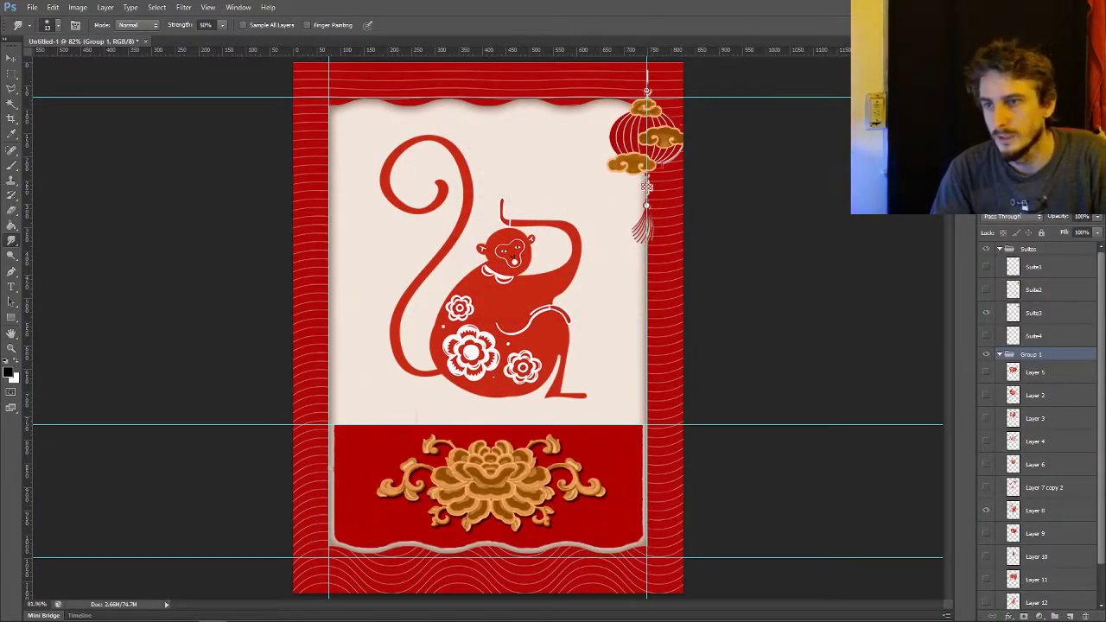
Replace the Suite3 emblem with Suite4 on the monkey card and save it as a JPEG named 28
click(986, 312)
click(987, 336)
click(32, 7)
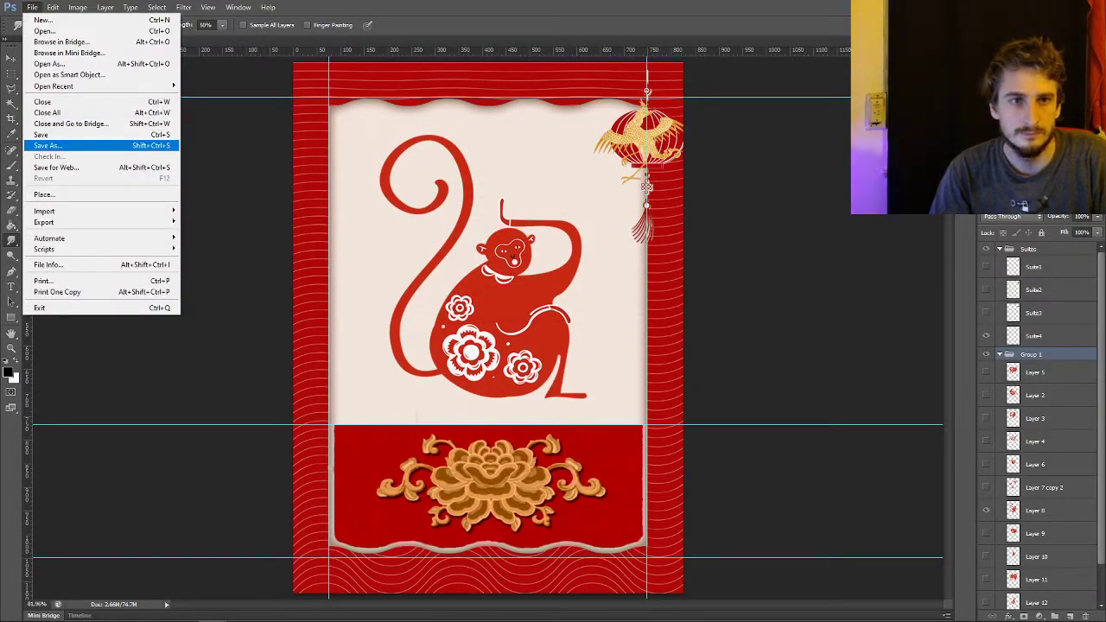
click(44, 141)
text(28)
key(BackSpace)
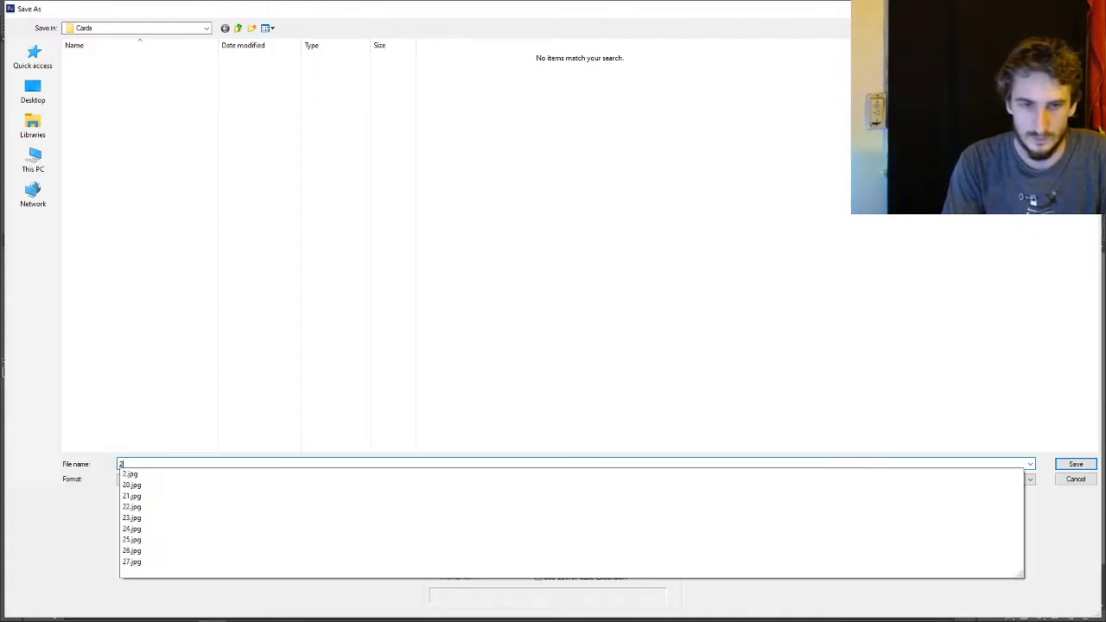
text(8.jpg)
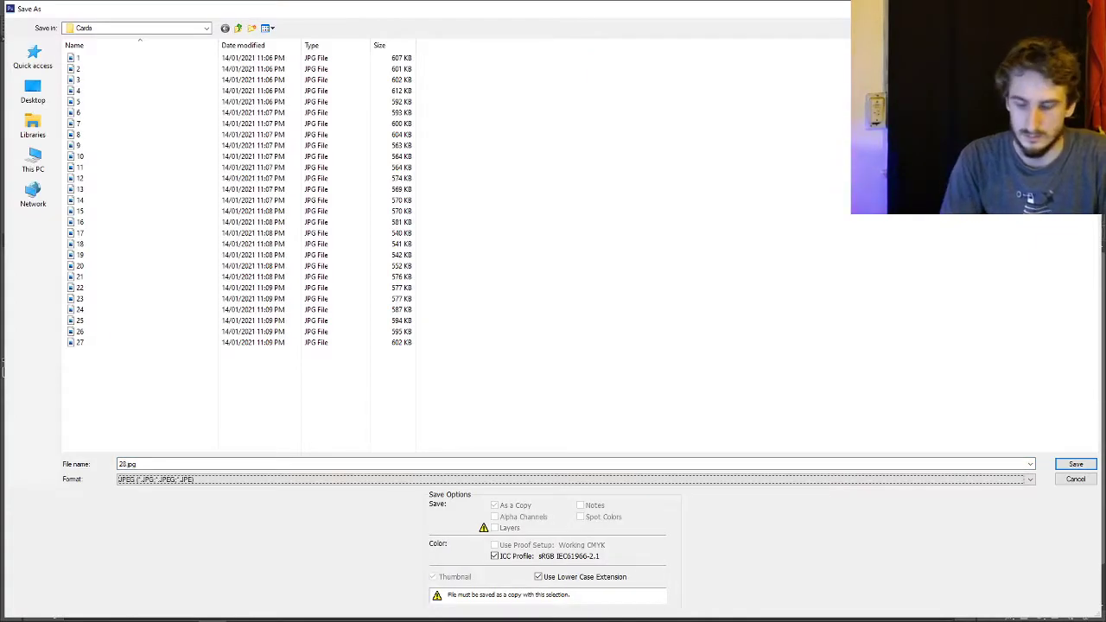
key(Return)
key(Return)
Show Suite1 instead of Suite4, and swap the monkey on Layer 8 for the pig on Layer 9
click(987, 336)
click(986, 267)
scroll(989, 389, down, 2)
click(987, 493)
scroll(986, 493, up, 2)
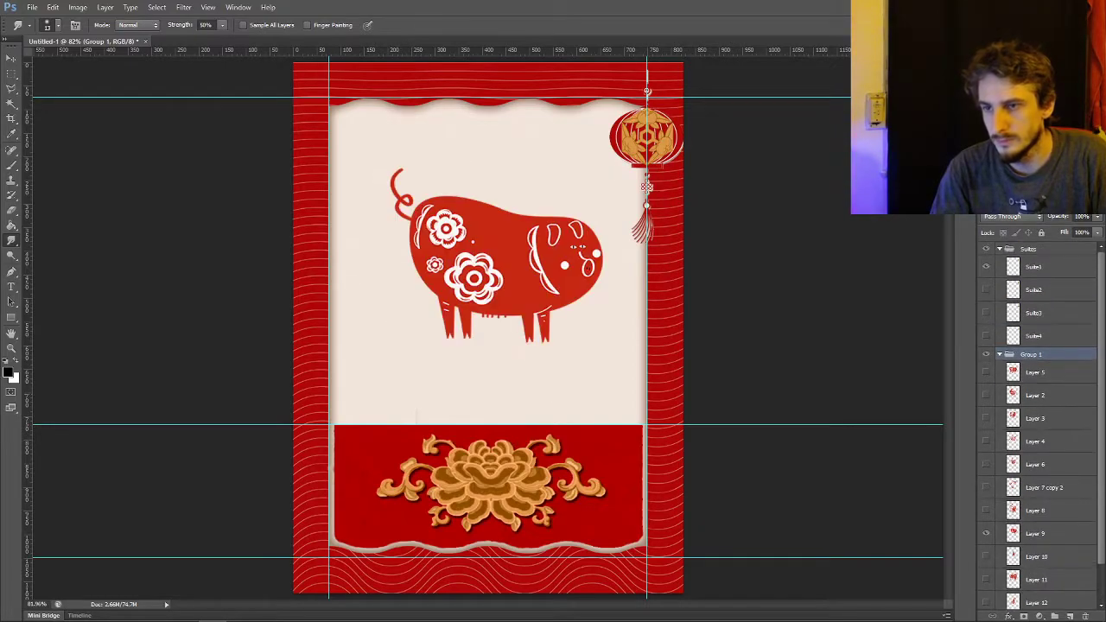
Save the pig card with the Suite1 emblem as a JPEG named 29 in the Cards folder
click(32, 6)
click(52, 146)
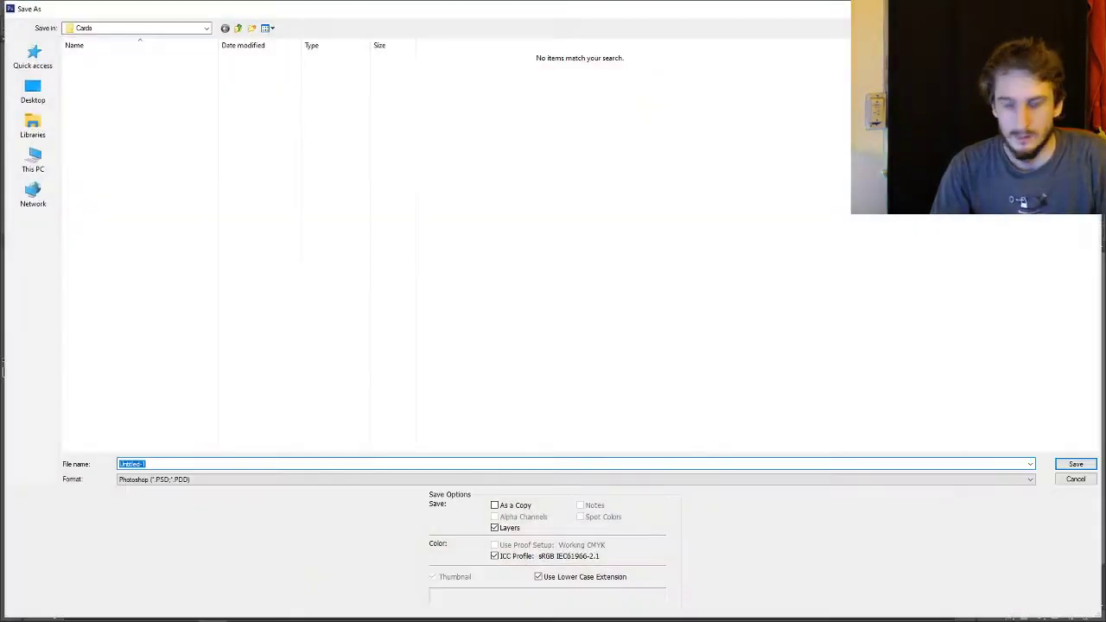
text(29)
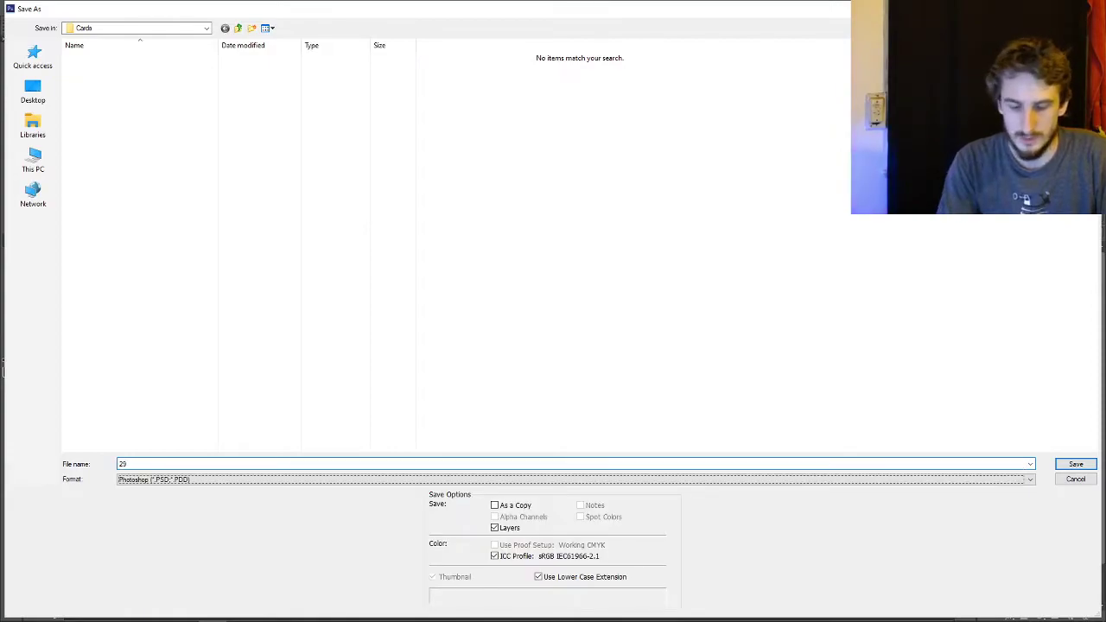
key(Return)
key(Return)
Replace the Suite1 emblem with Suite2 on the pig card and save it as a JPEG named 30
click(986, 268)
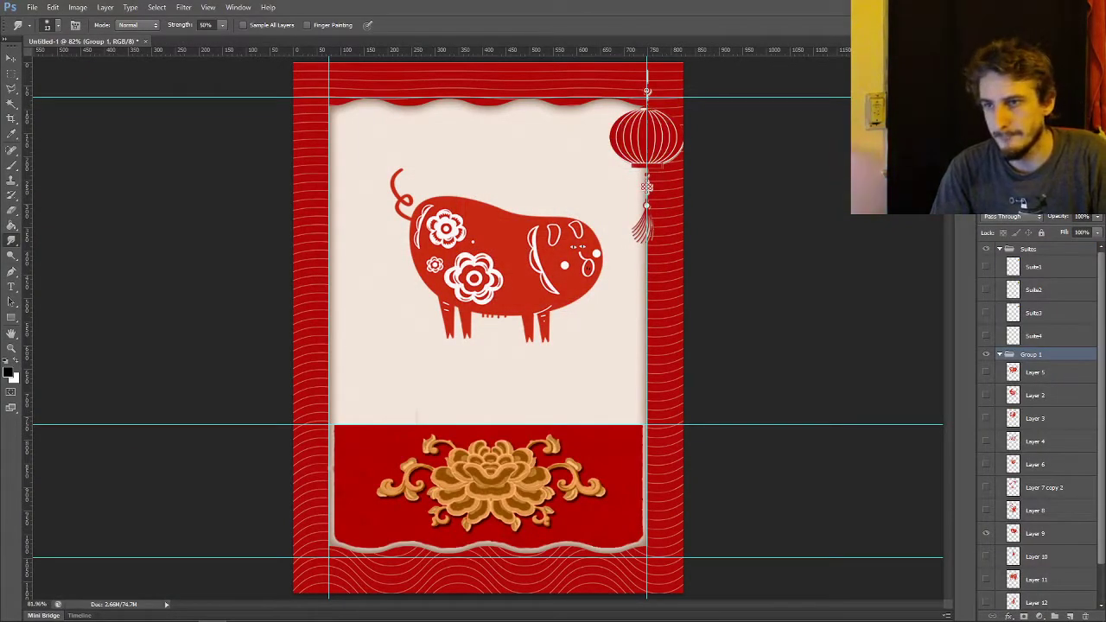
click(986, 290)
click(32, 7)
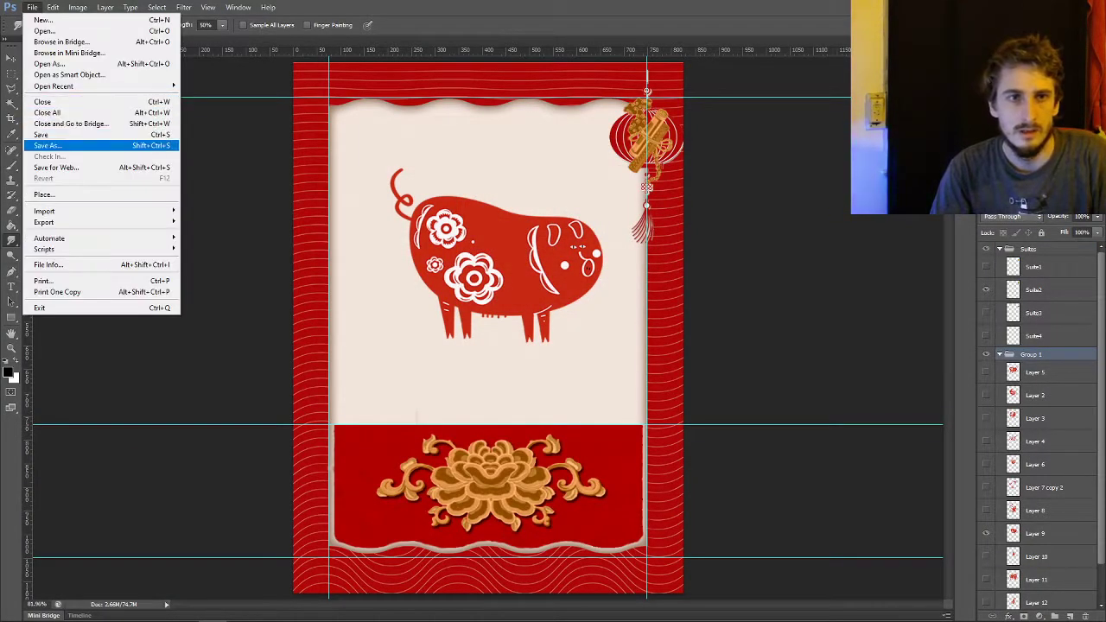
click(47, 145)
text(30)
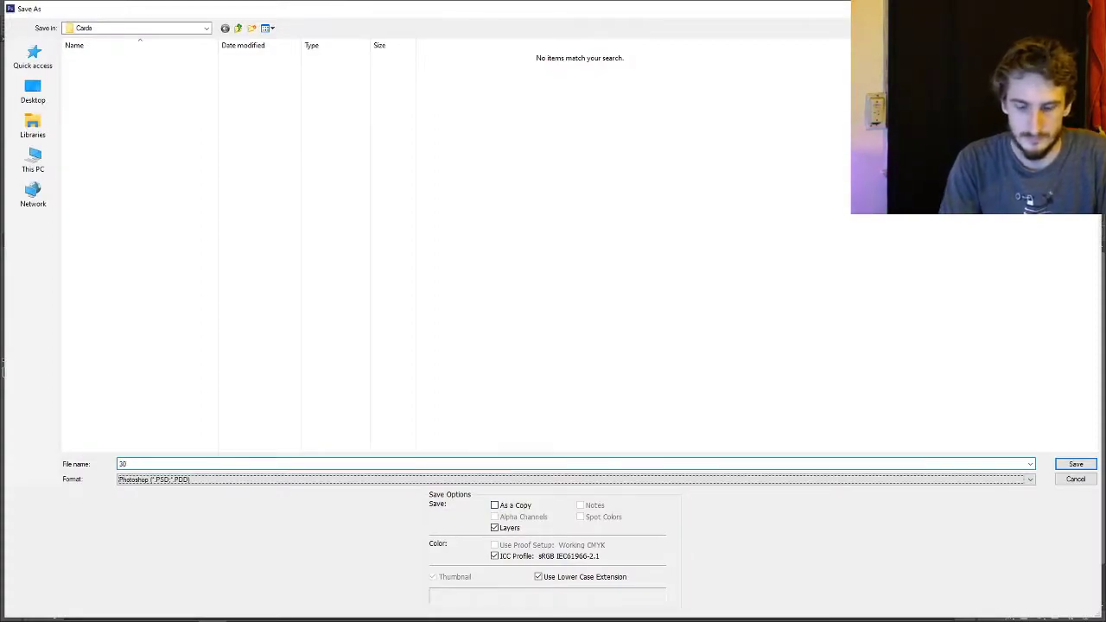
key(Return)
key(Return)
Show Suite3 instead of Suite2 on the pig card and save it as a JPEG named 31
click(986, 289)
click(986, 313)
click(32, 7)
click(47, 145)
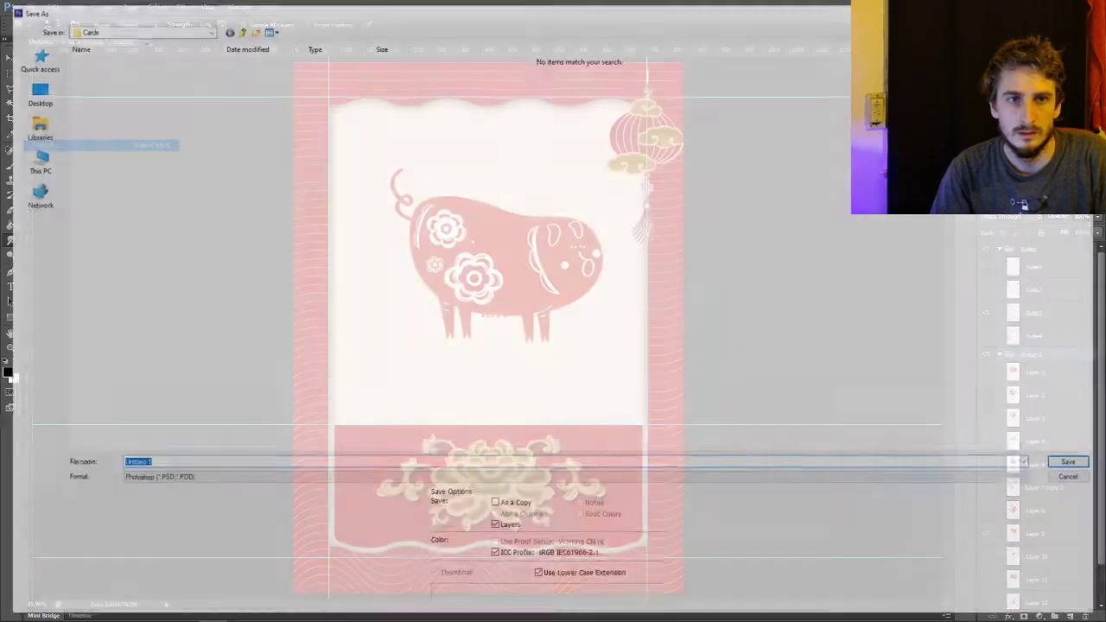
key(Tab)
key(j)
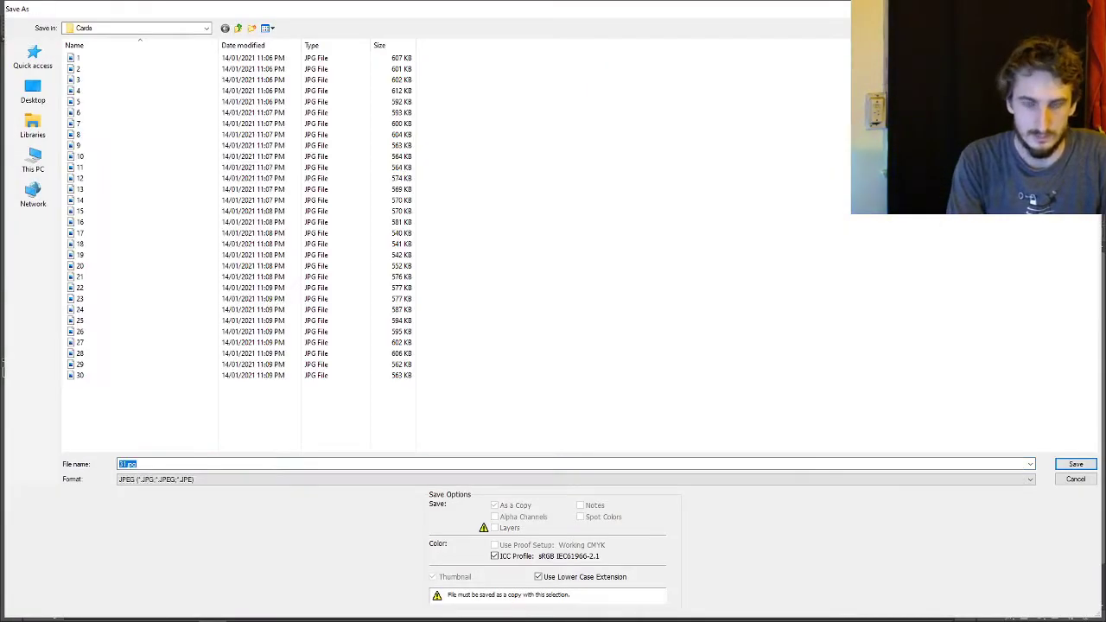
key(Return)
key(Return)
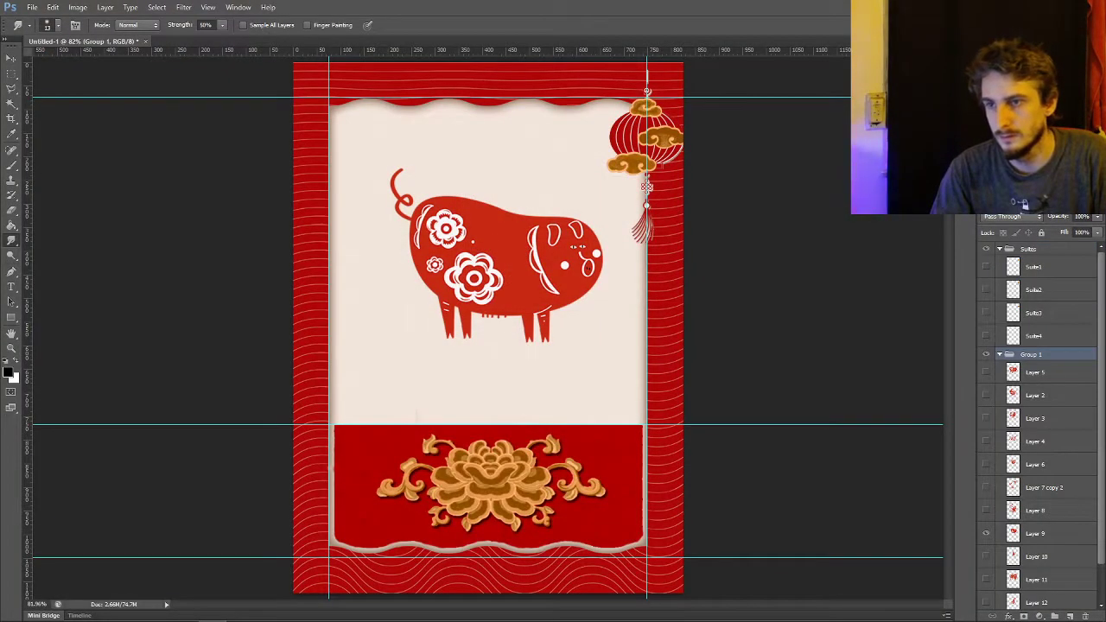
Replace the Suite3 emblem with Suite4 on the pig card and save it as a JPEG named 32
click(986, 336)
click(32, 7)
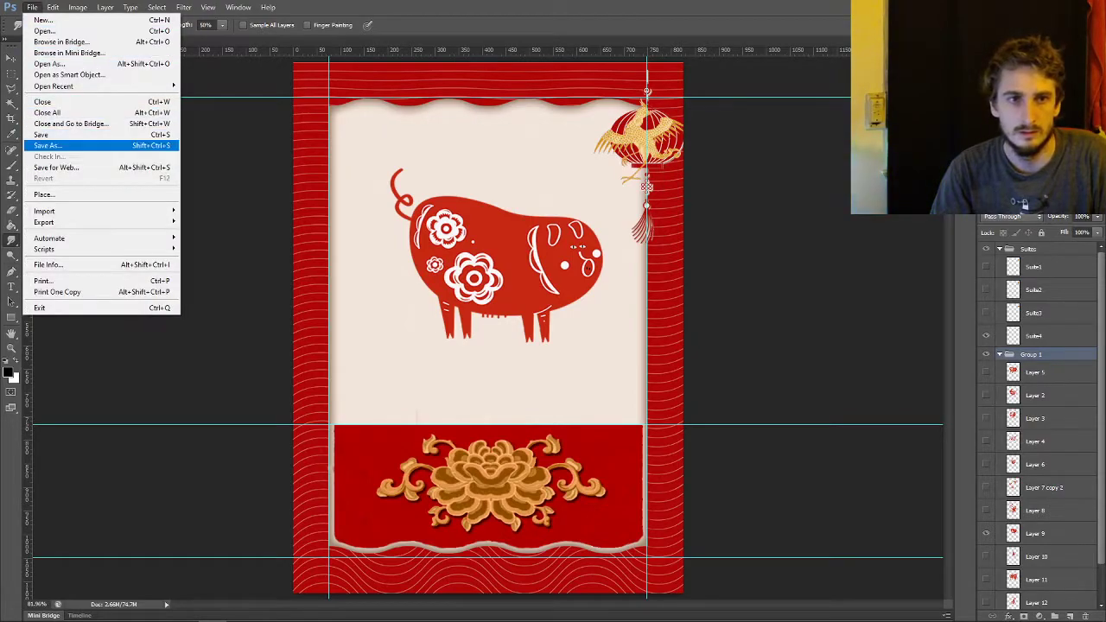
click(48, 141)
text(32)
key(Tab)
key(j)
key(Return)
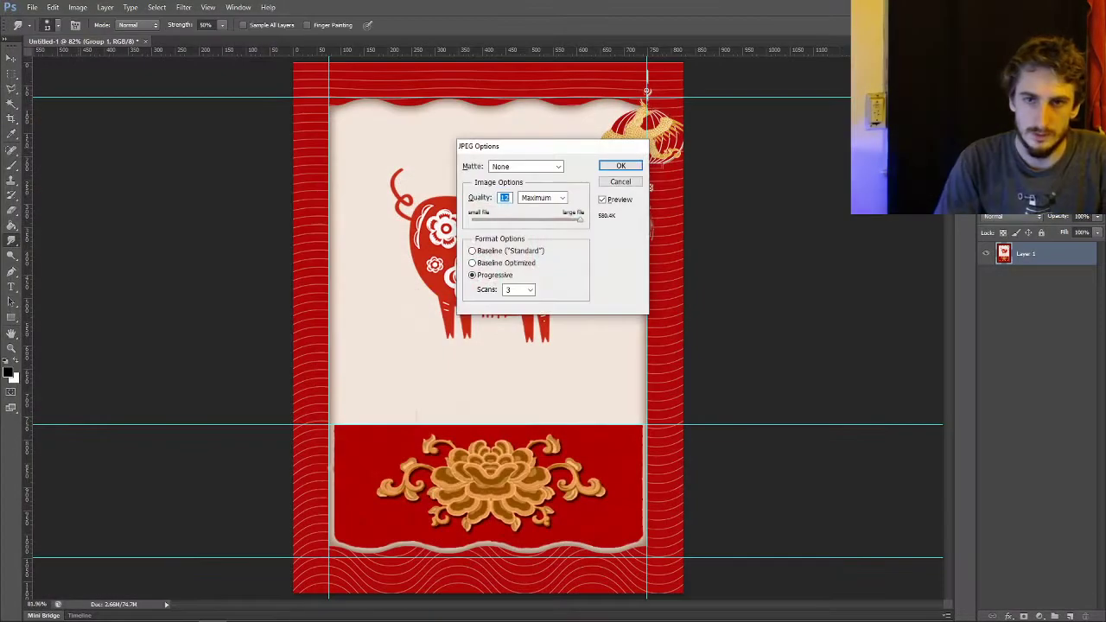
key(Return)
Show Suite1 instead of Suite4, and swap the pig on Layer 9 for the rat on Layer 10
click(986, 336)
click(987, 267)
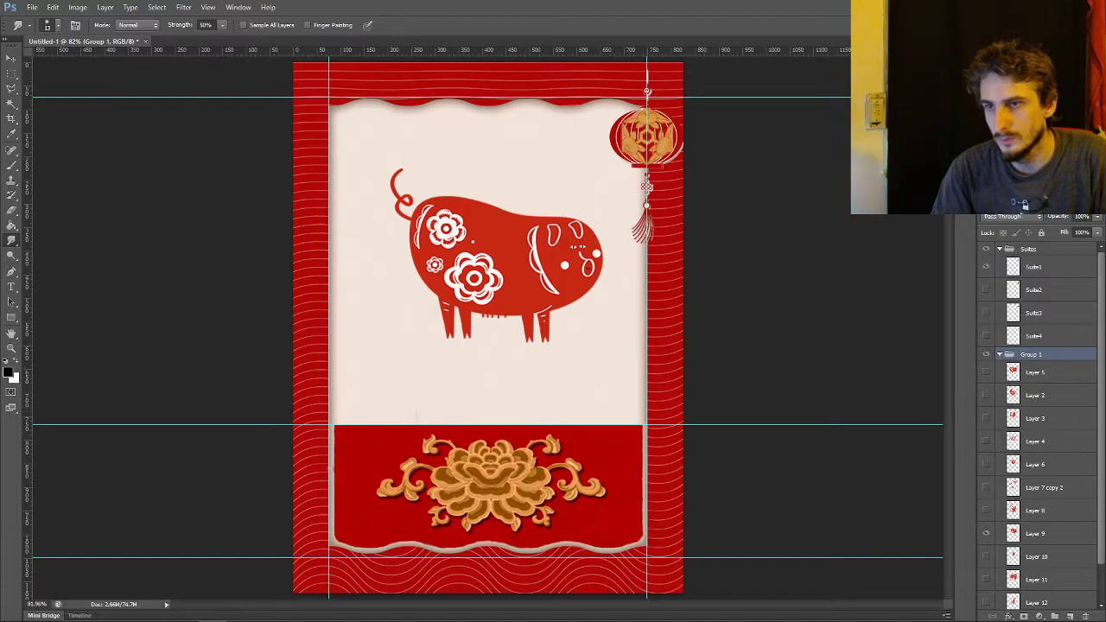
click(986, 534)
click(987, 557)
Save the rat card with the Suite1 emblem as a JPEG named 33 in the Cards folder
click(32, 7)
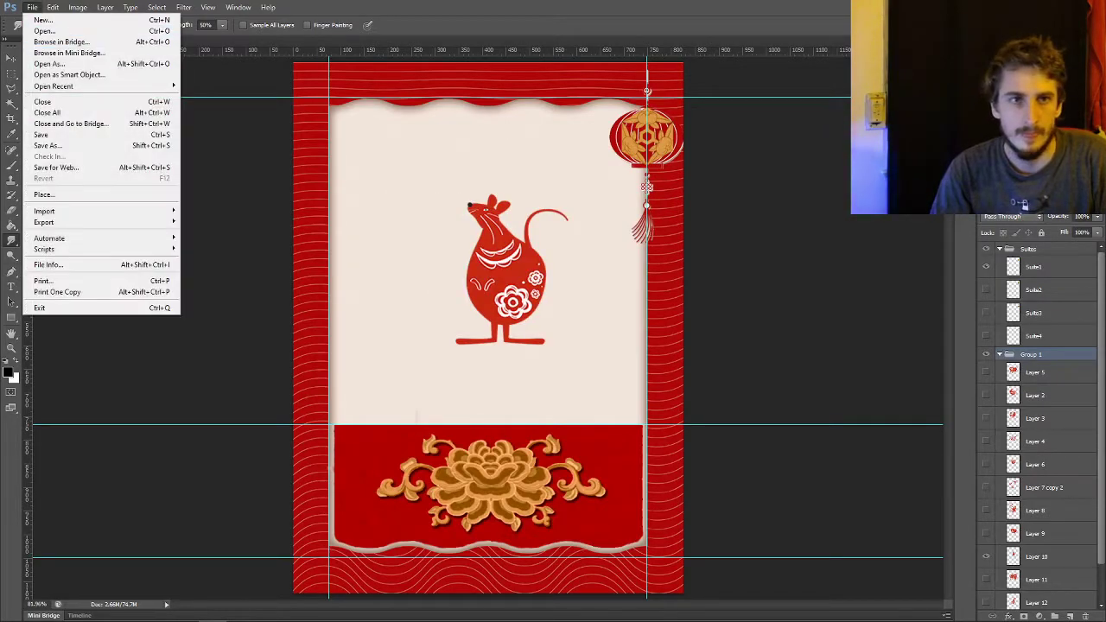
click(48, 141)
text(33)
key(Tab)
key(j)
key(Return)
key(Return)
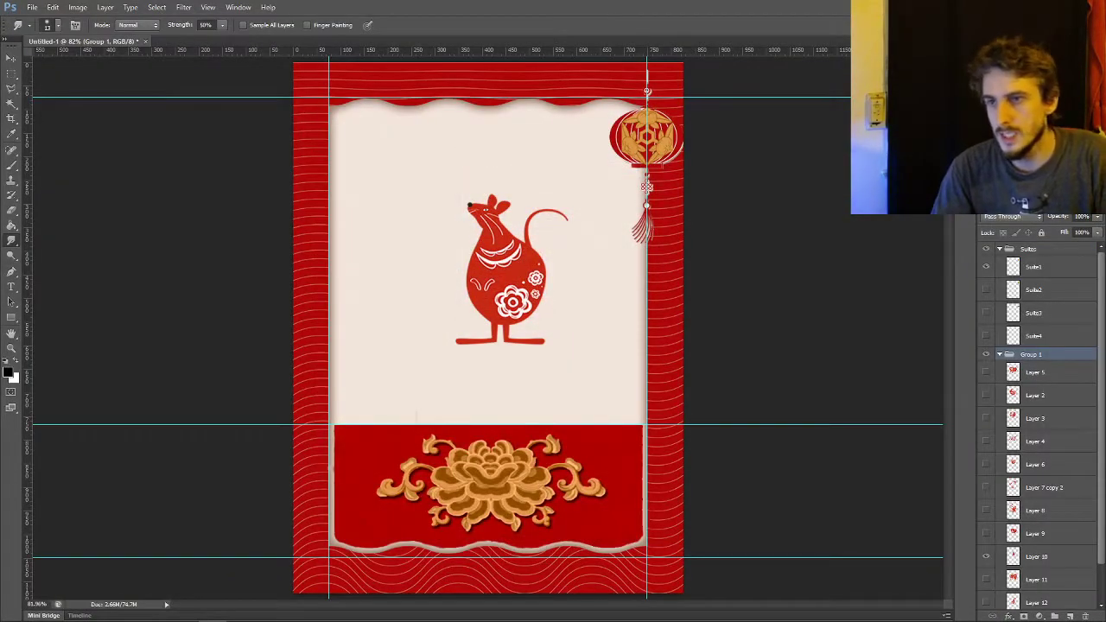
Replace the Suite1 emblem with Suite2 on the rat card and save it as a JPEG named 34
click(986, 290)
click(32, 7)
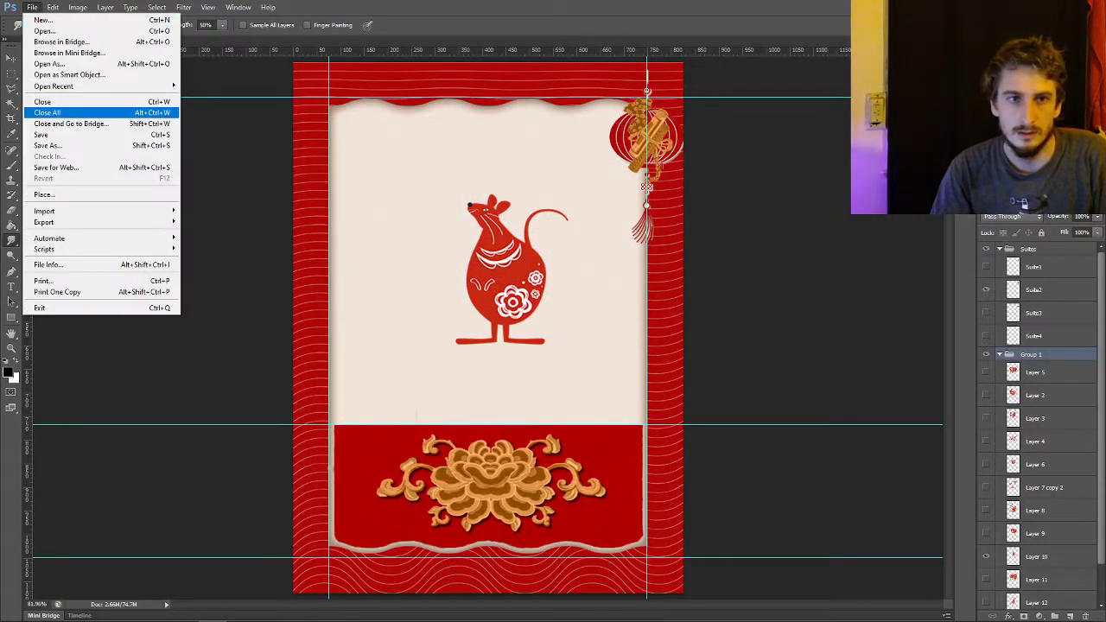
click(47, 141)
text(34)
key(Tab)
key(j)
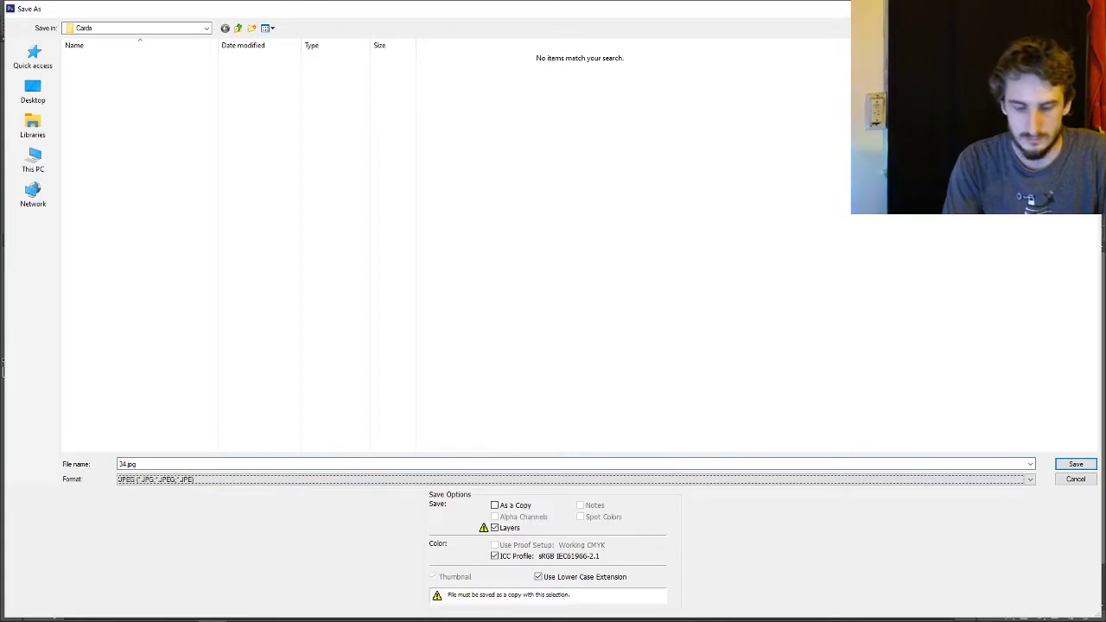
key(Return)
key(Return)
Show Suite3 instead of Suite2 on the rat card and save it as a JPEG named 35
click(986, 289)
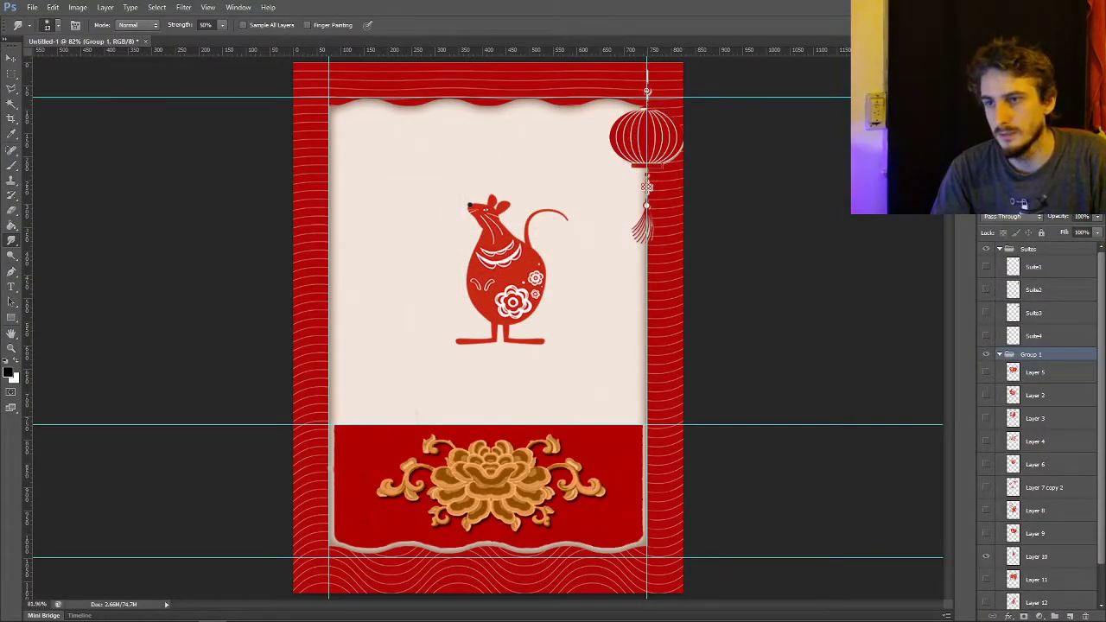
click(32, 7)
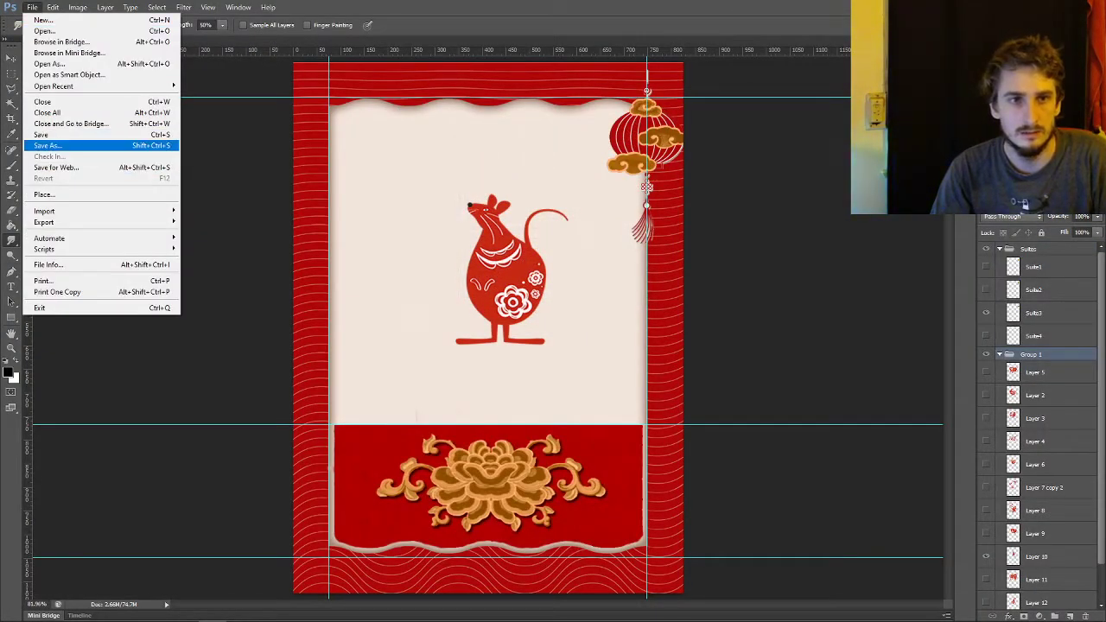
click(48, 141)
text(35)
key(Tab)
key(j)
key(Return)
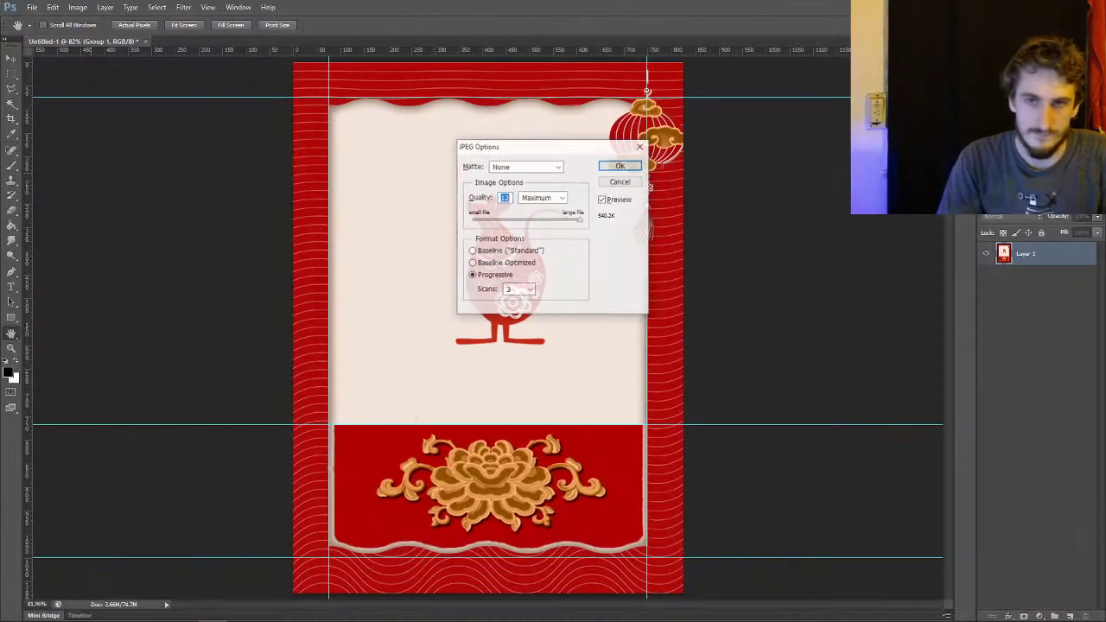
key(Return)
Replace the Suite3 emblem with Suite4 on the rat card and save it as a JPEG named 36
click(986, 335)
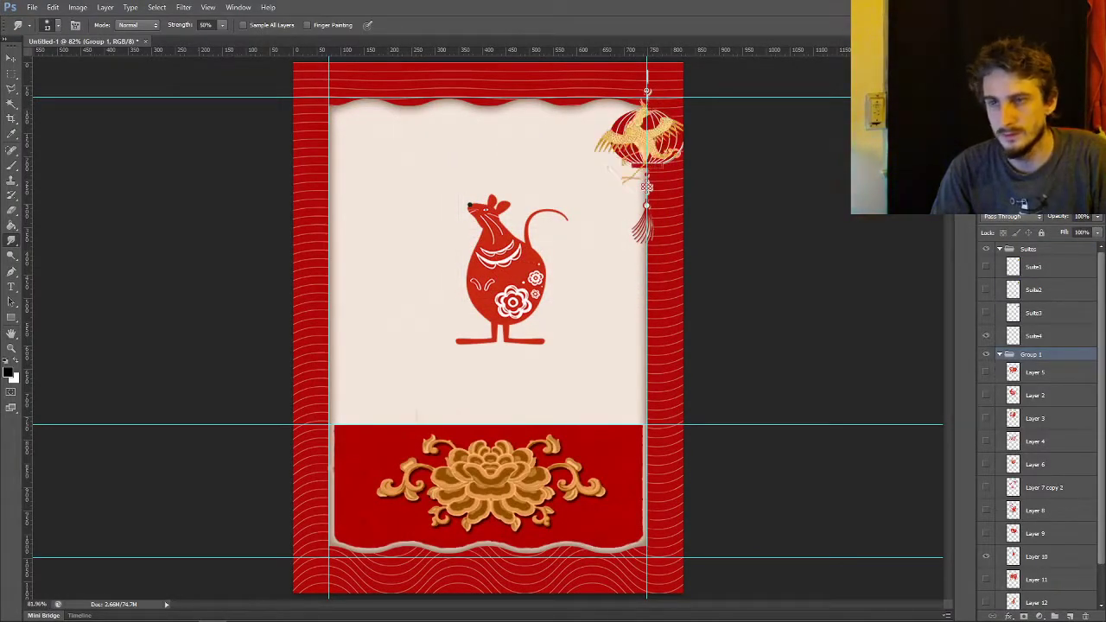
click(32, 7)
click(48, 146)
text(36)
key(Tab)
key(j)
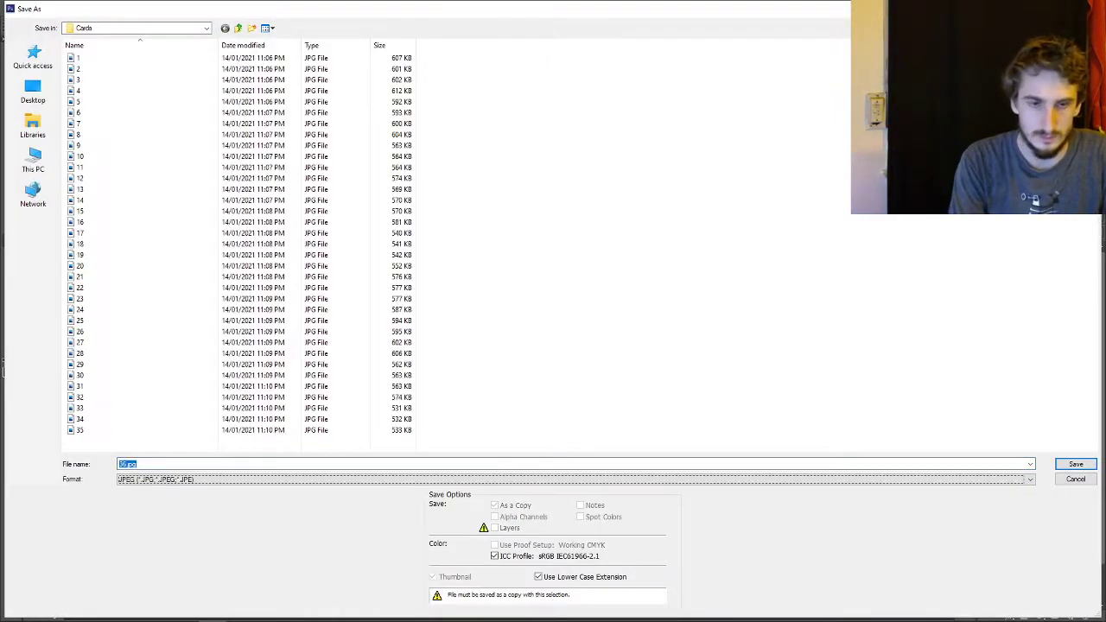
key(Return)
key(Return)
Show Suite1 instead of Suite4, and swap the rat on Layer 10 for the tiger on Layer 11
click(986, 335)
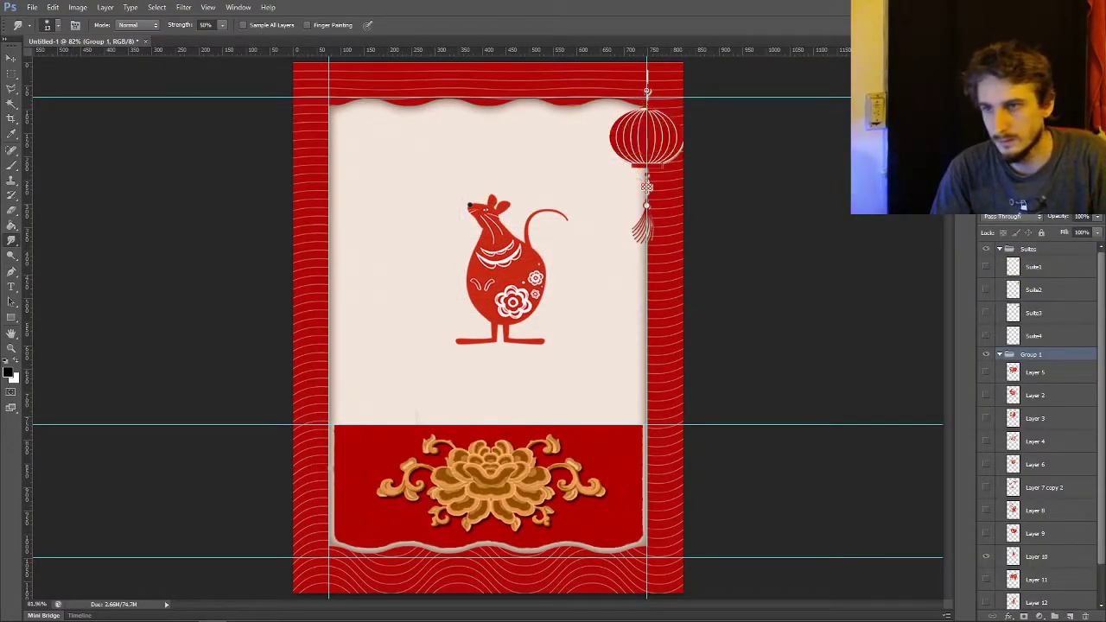
click(986, 267)
scroll(1028, 389, down, 2)
click(987, 516)
click(986, 538)
Save the tiger card with the Suite1 emblem as a JPEG named 37 in the Cards folder
click(32, 7)
click(48, 146)
text(37)
key(Tab)
key(j)
key(Return)
key(Return)
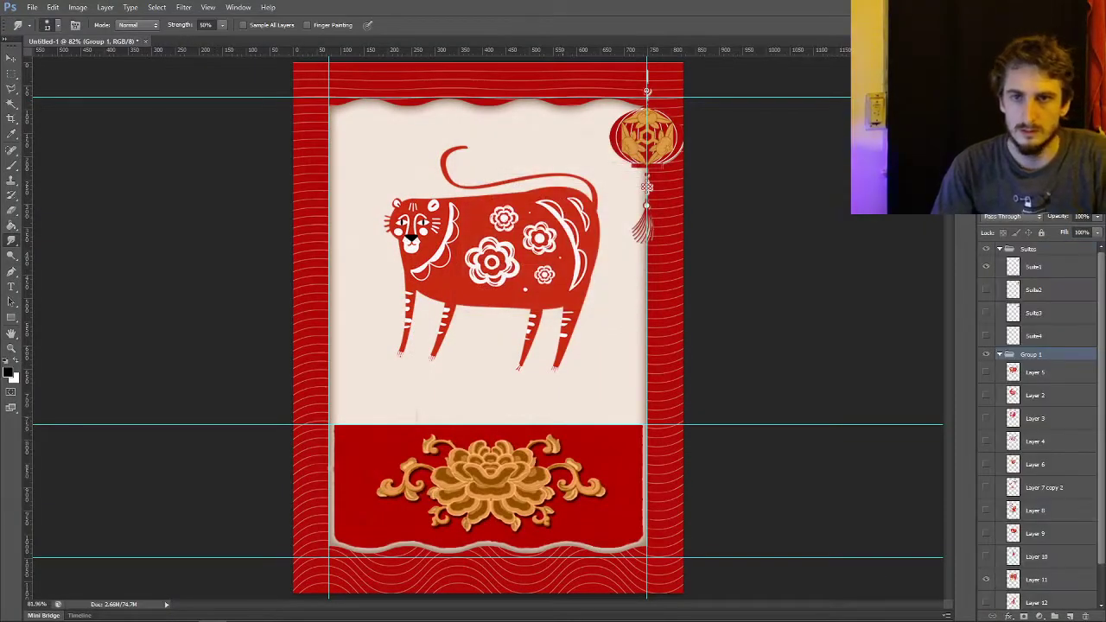
Replace the Suite1 emblem with Suite2 on the tiger card and save it as a JPEG named 38
click(987, 290)
click(987, 267)
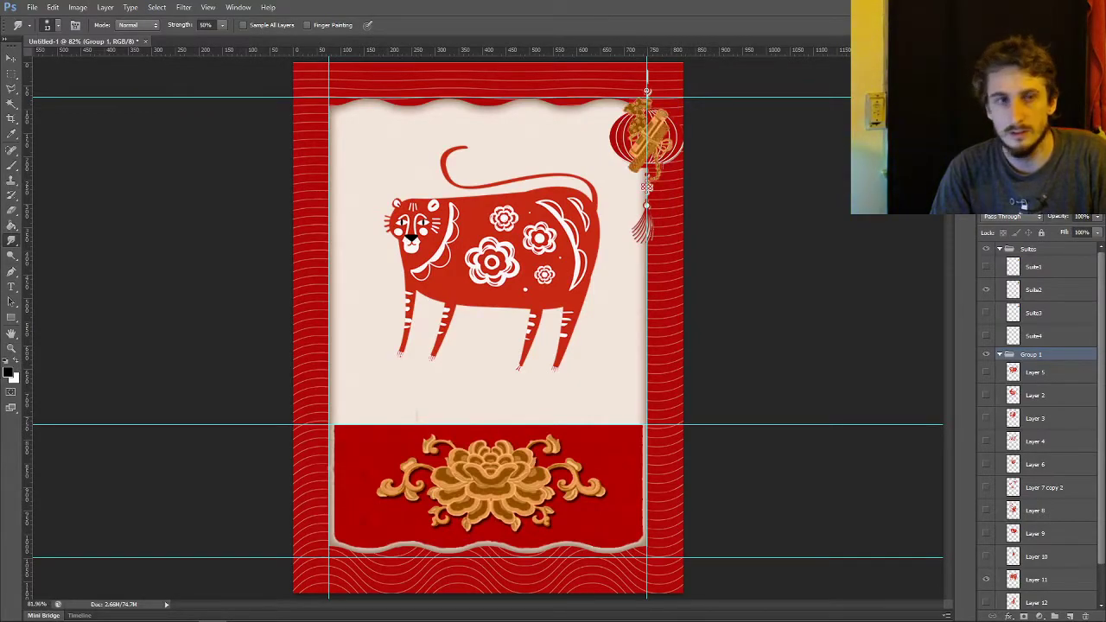
click(32, 7)
click(48, 145)
text(38)
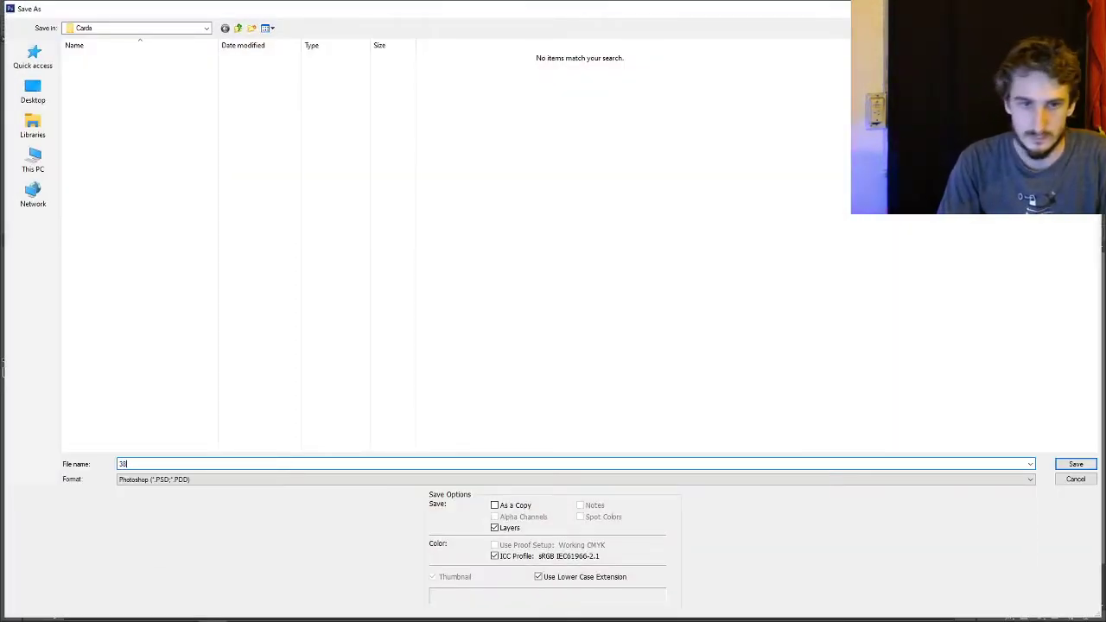
key(Tab)
key(j)
key(Return)
key(Return)
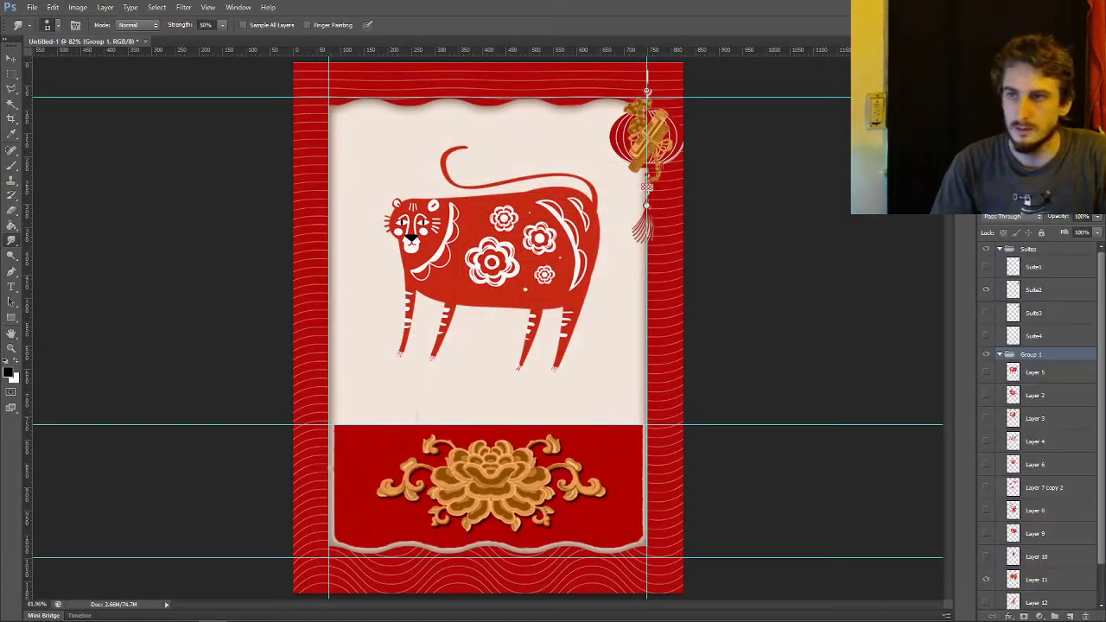
Show Suite3 instead of Suite2 on the tiger card and save it as the next numbered JPEG
click(986, 289)
click(987, 312)
click(32, 7)
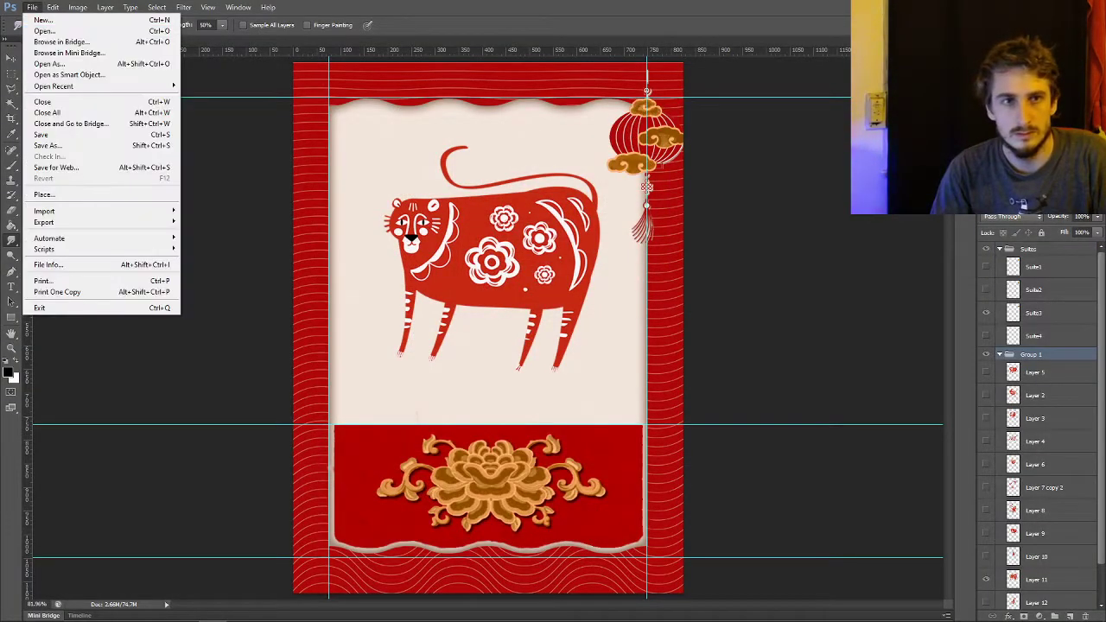
click(48, 145)
text(3)
key(Return)
key(Return)
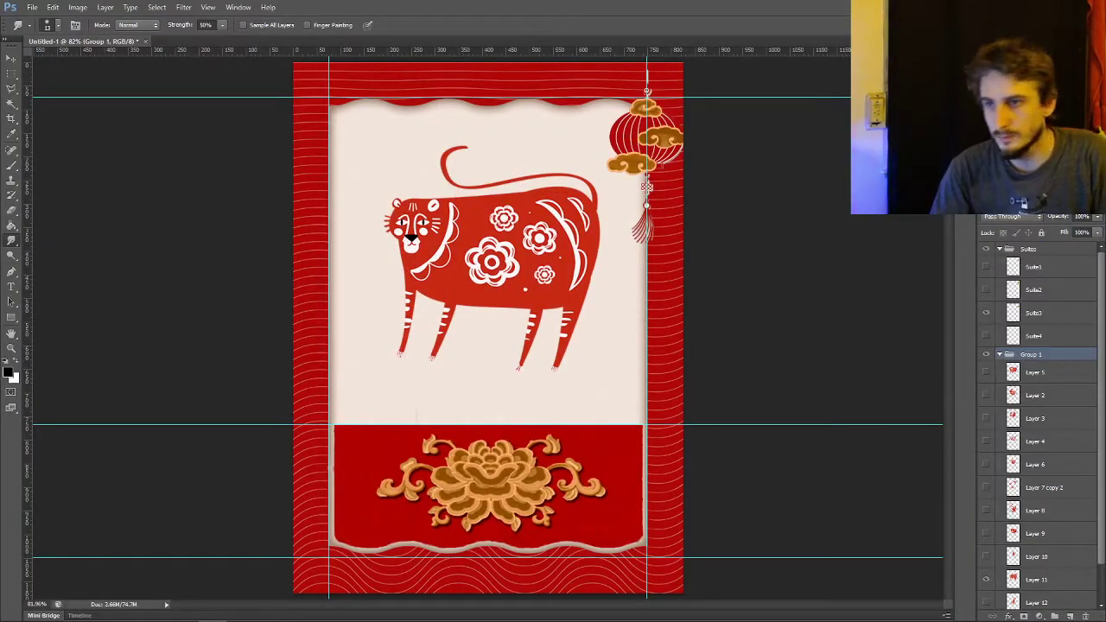
Replace the Suite3 emblem with Suite4 on the tiger card and save it as the next numbered JPEG
click(986, 312)
click(986, 335)
click(32, 7)
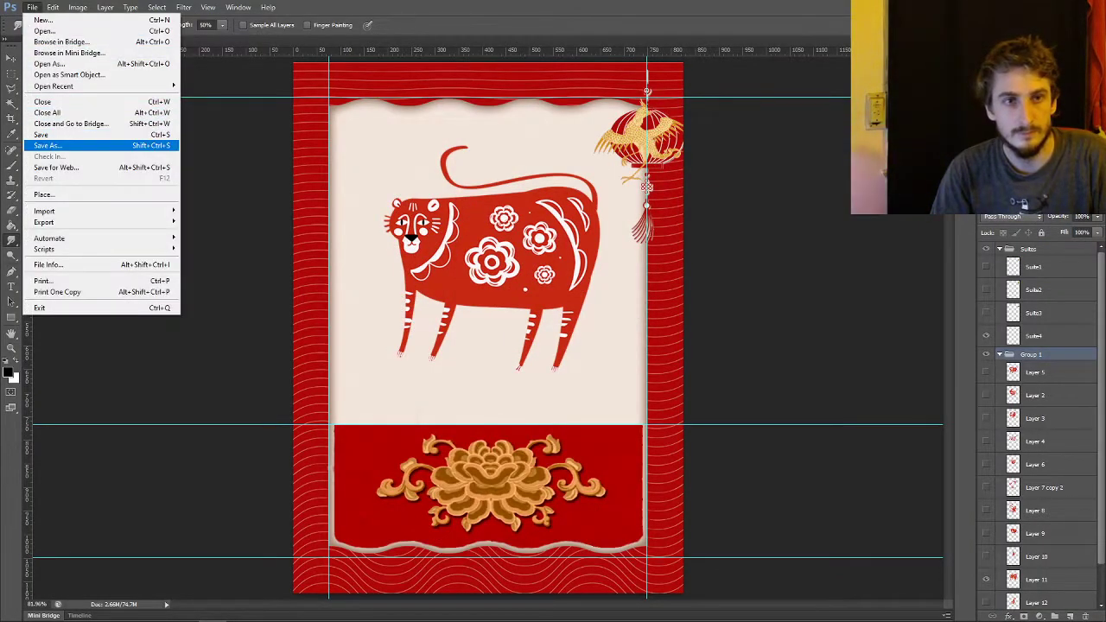
click(48, 145)
key(Return)
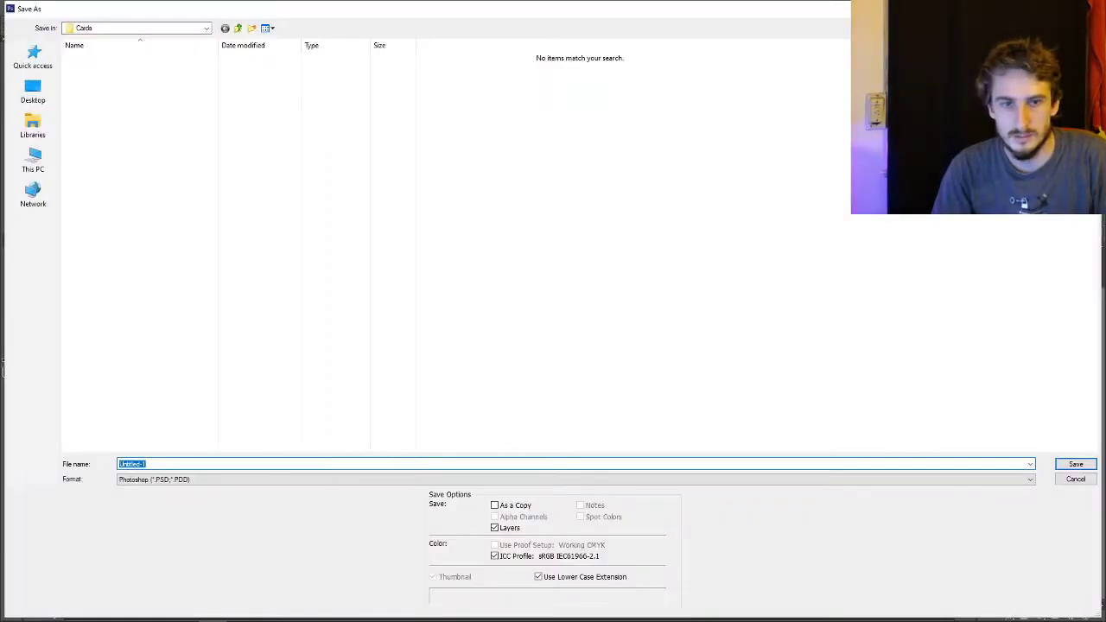
Save the rabbit card with the Suite1 emblem as the next numbered JPEG in the Cards folder
text(49)
key(Tab)
key(j)
key(Return)
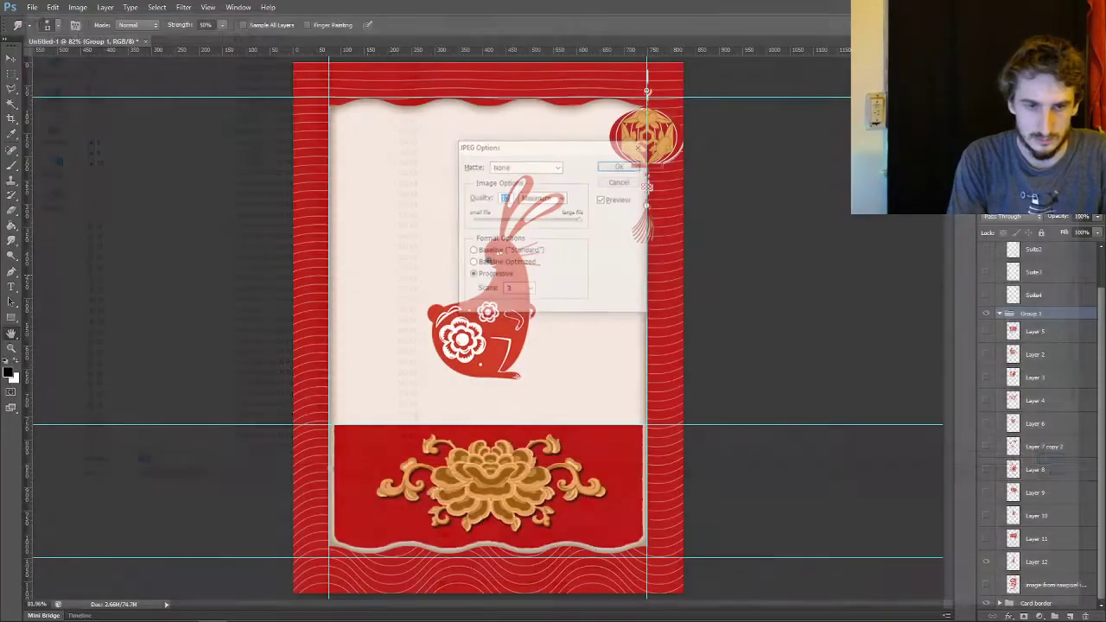
key(Return)
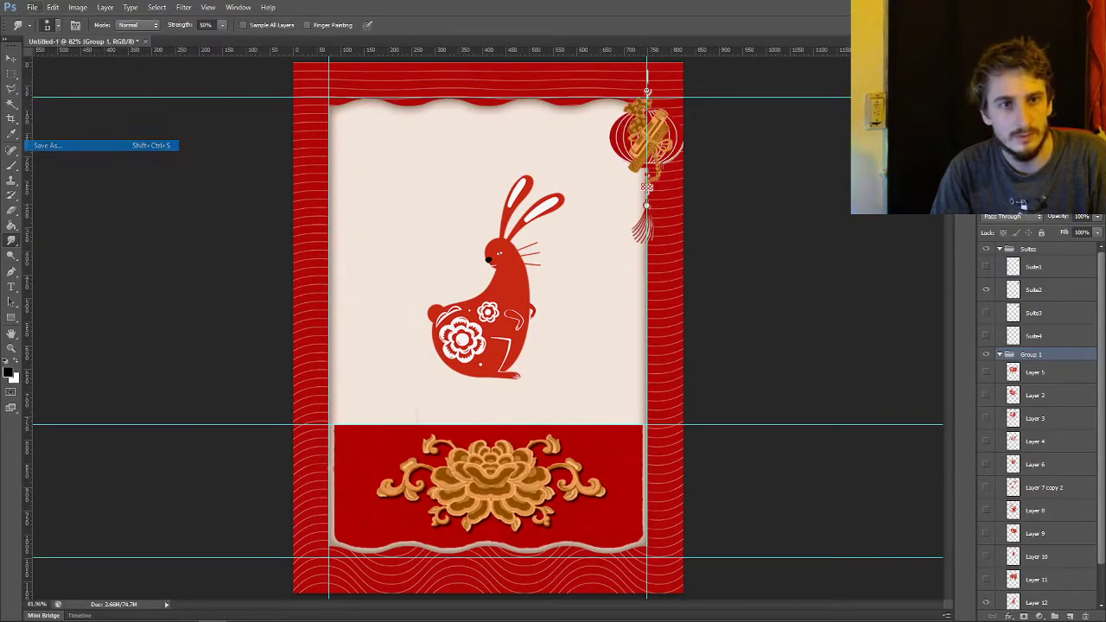
Save the rabbit card with the Suite2 emblem as a JPEG named 42 in the Cards folder
text(42)
key(Tab)
key(j)
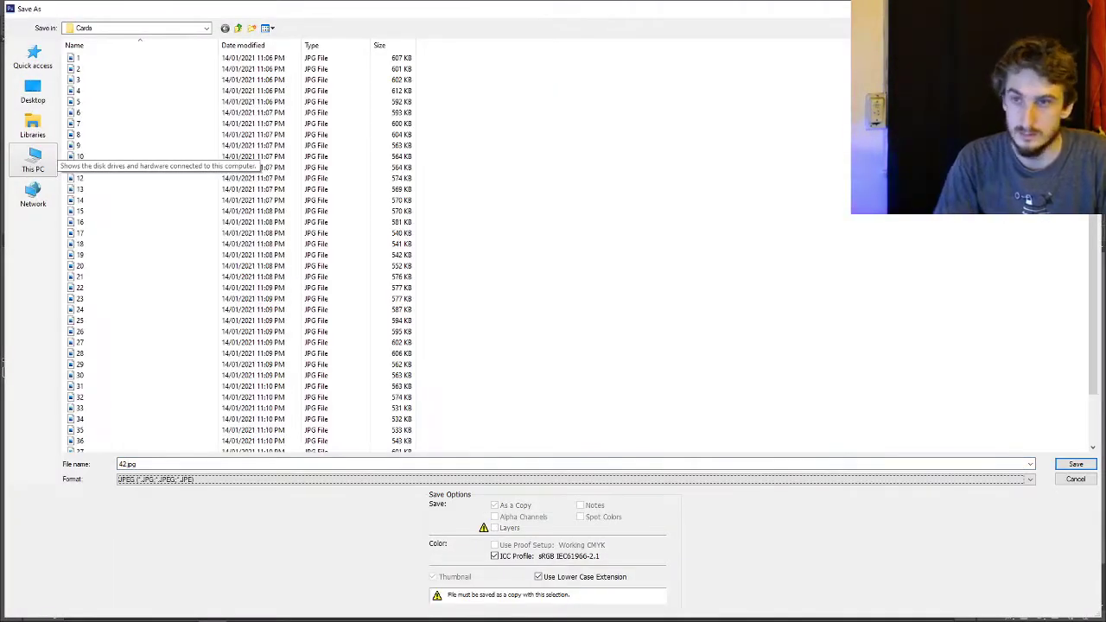
key(Return)
key(Return)
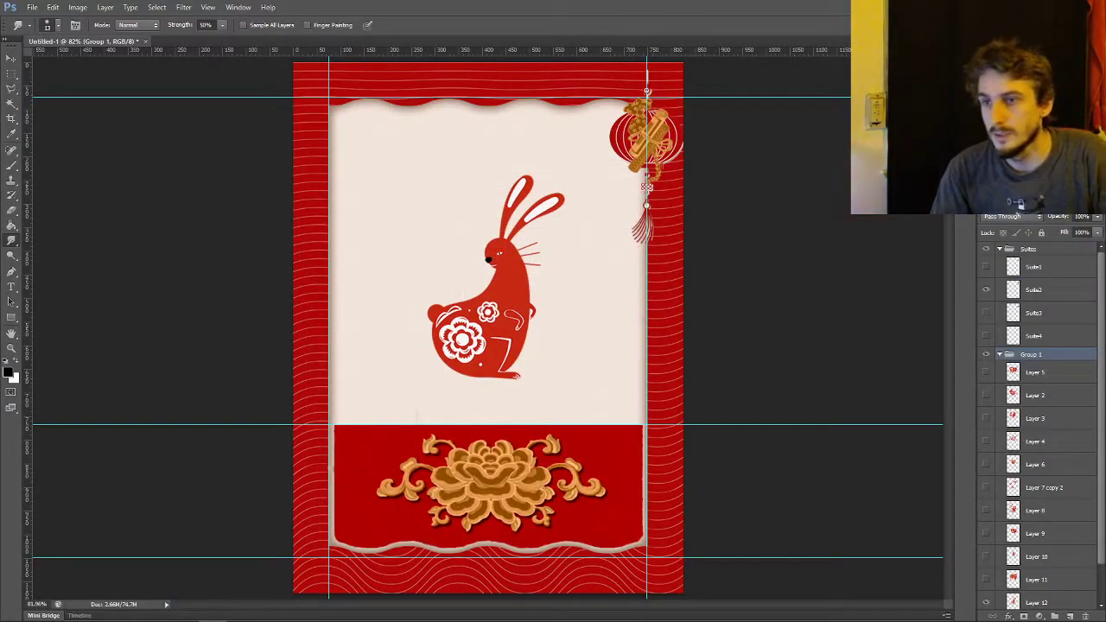
Save the rabbit card with the Suite3 emblem as a JPEG named 43 in the Cards folder
click(31, 7)
click(52, 146)
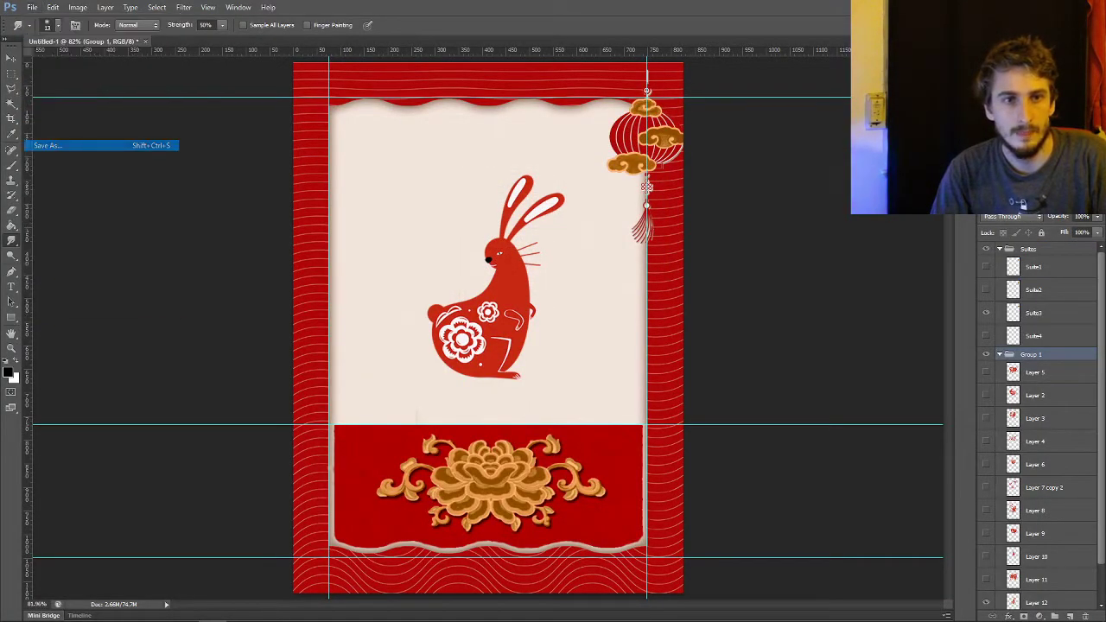
text(43)
key(Tab)
key(j)
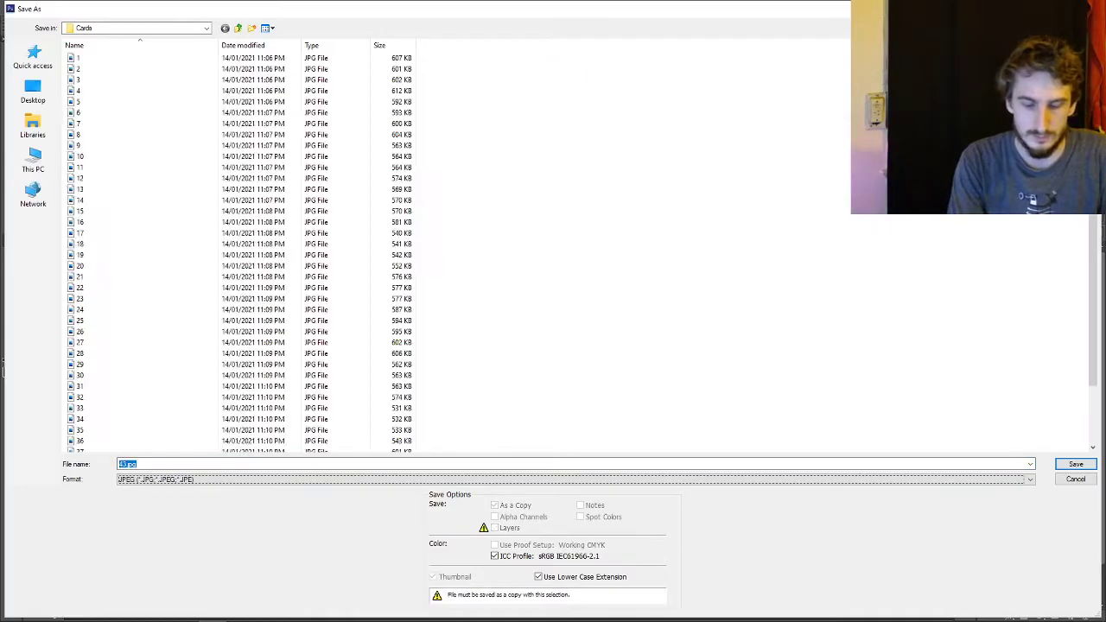
key(Return)
key(Return)
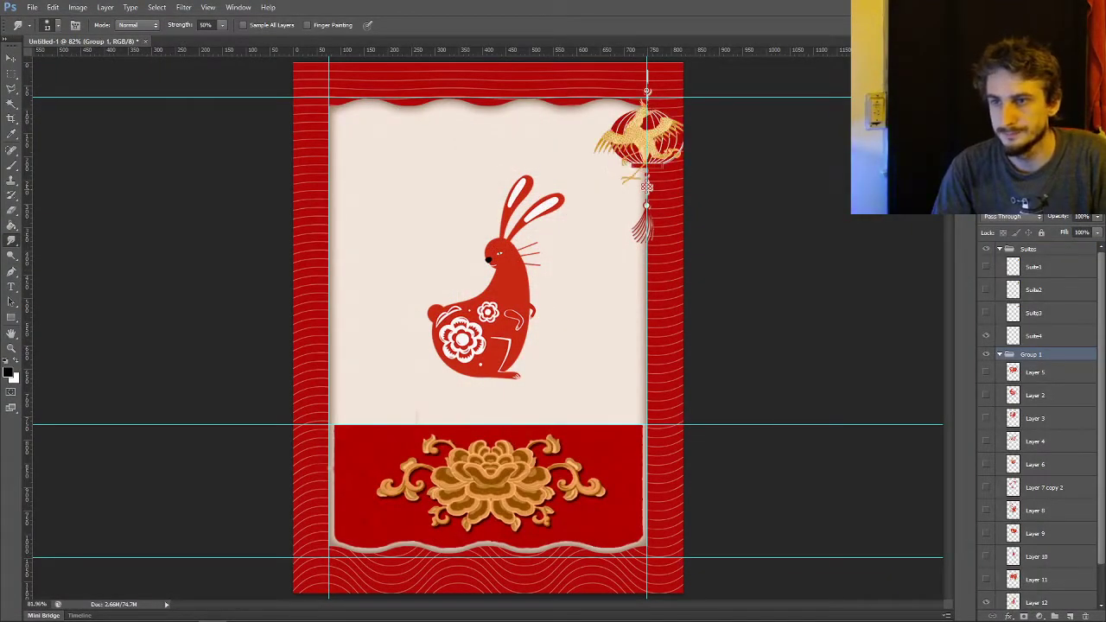
Save the rabbit card with the Suite4 emblem as a JPEG named 44 in the Cards folder
click(32, 7)
click(52, 148)
text(44)
key(Tab)
key(Return)
key(Return)
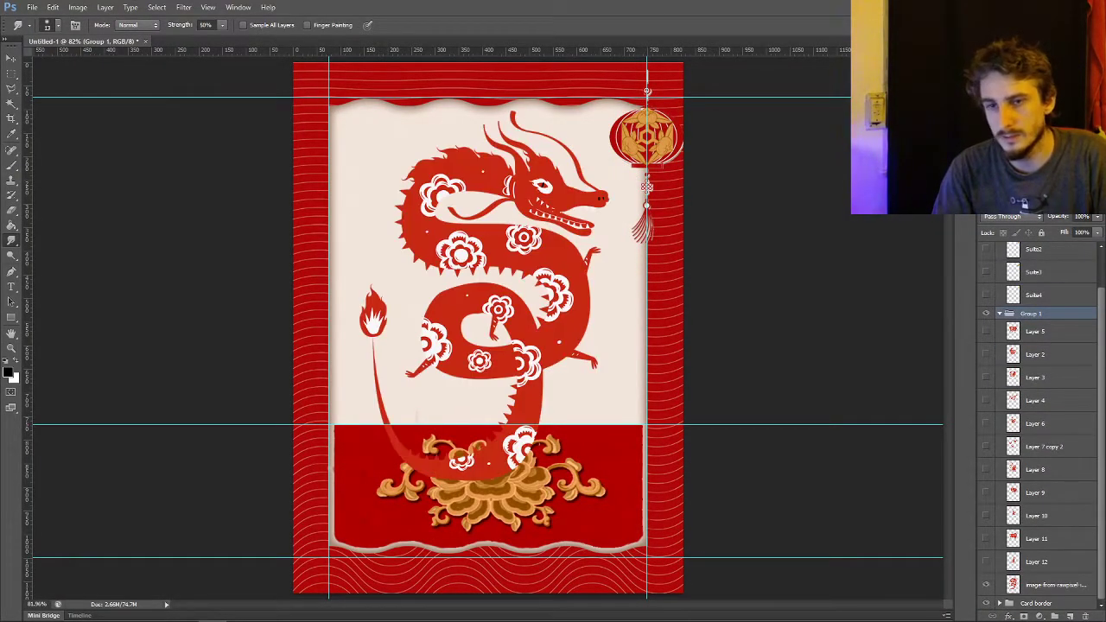
Free-transform the dragon layer to about 77% and centre it in the cream area above the flower panel
click(1055, 585)
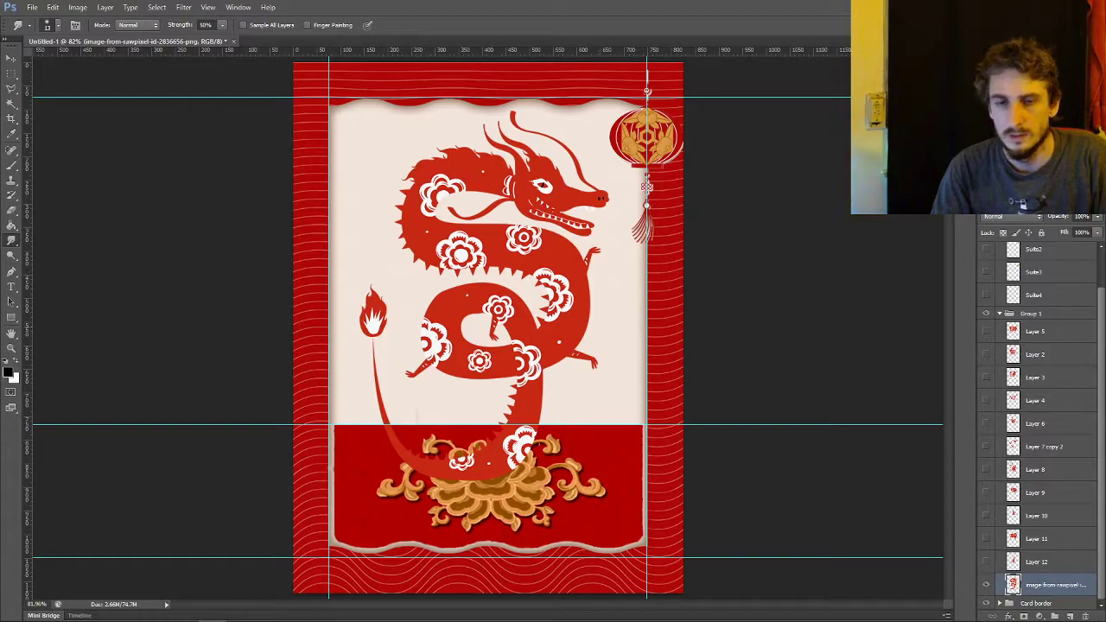
key(m)
right_click(395, 159)
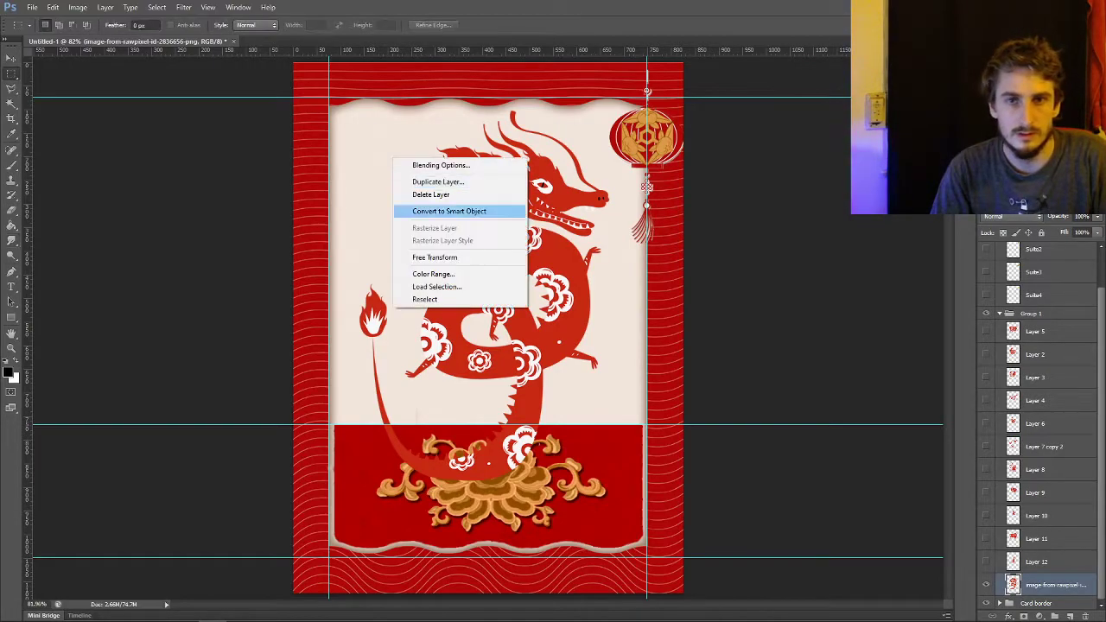
click(435, 258)
drag(360, 483, 416, 396)
drag(545, 225, 512, 240)
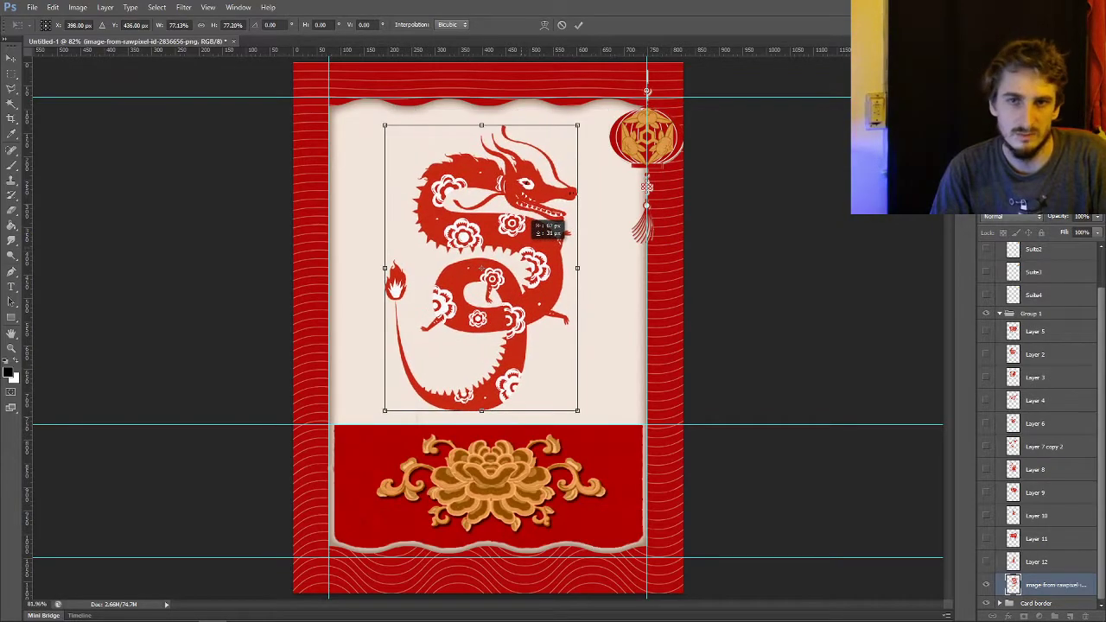
key(Return)
Save the dragon card with the Suite1 emblem as a JPEG named 45 in the Cards folder
click(32, 7)
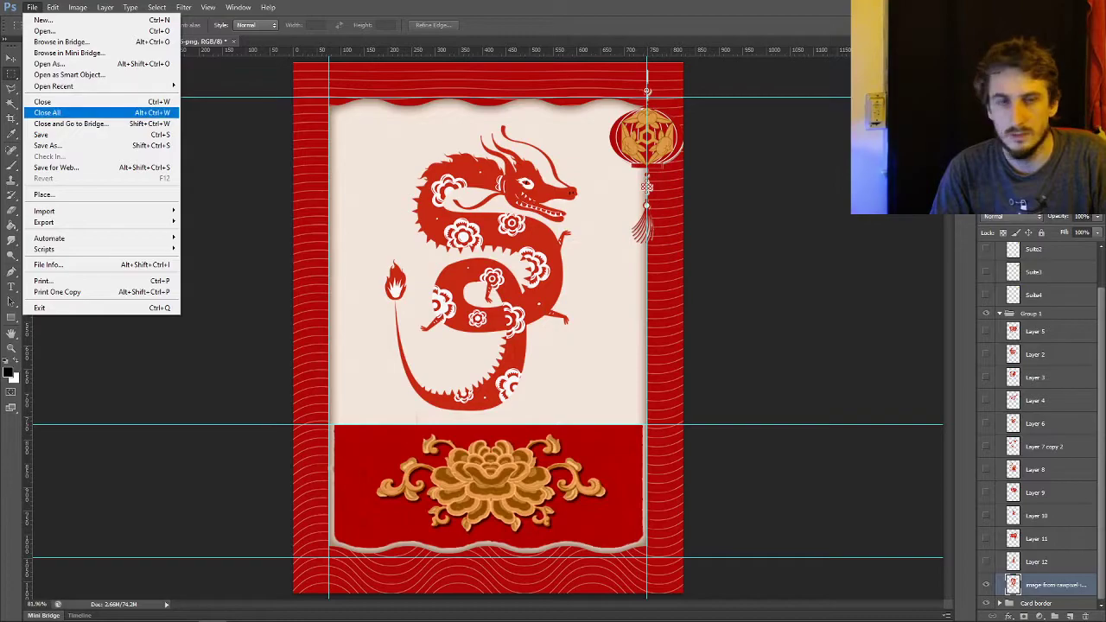
click(48, 146)
text(45)
text(jpg)
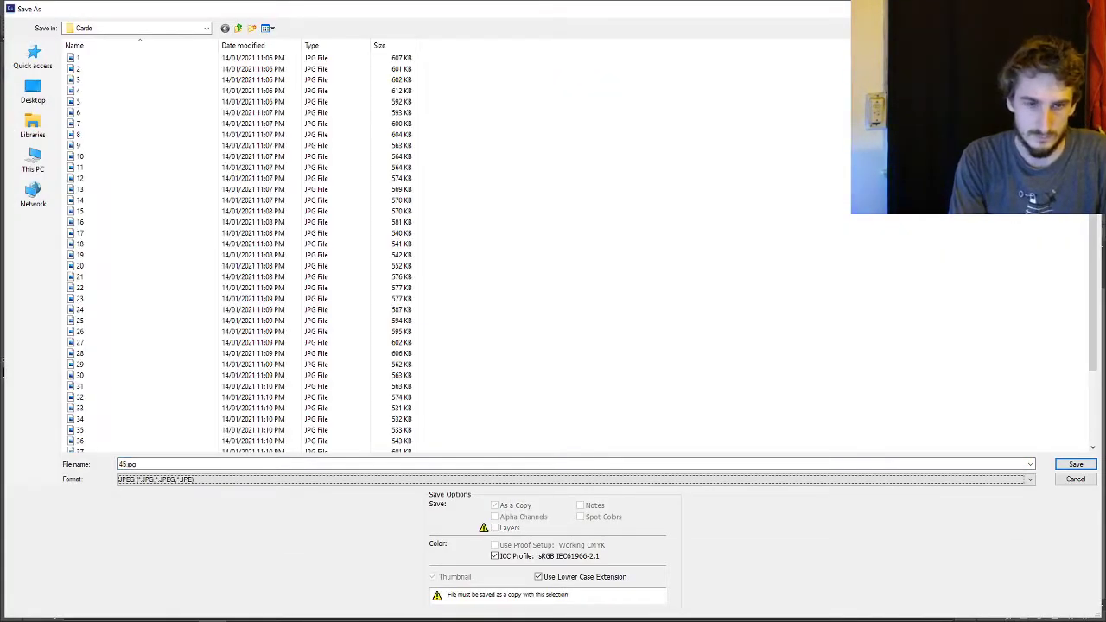
key(Return)
key(Return)
Show Suite2 instead of Suite1 on the dragon card and save it as a JPEG named 46
click(987, 266)
click(987, 289)
click(31, 7)
click(47, 146)
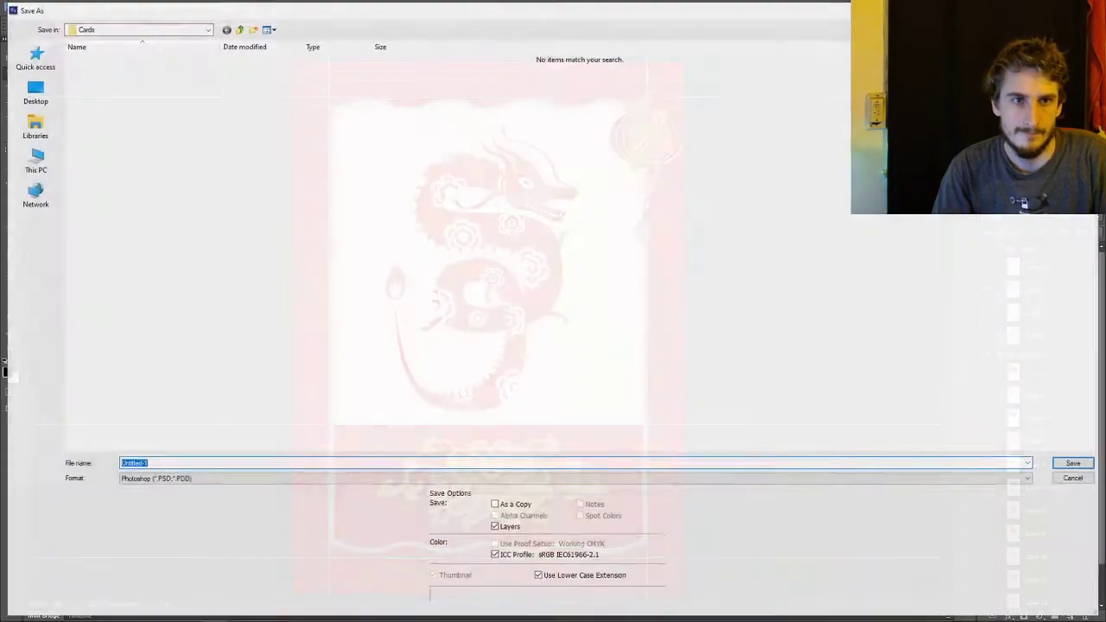
text(46j)
key(Return)
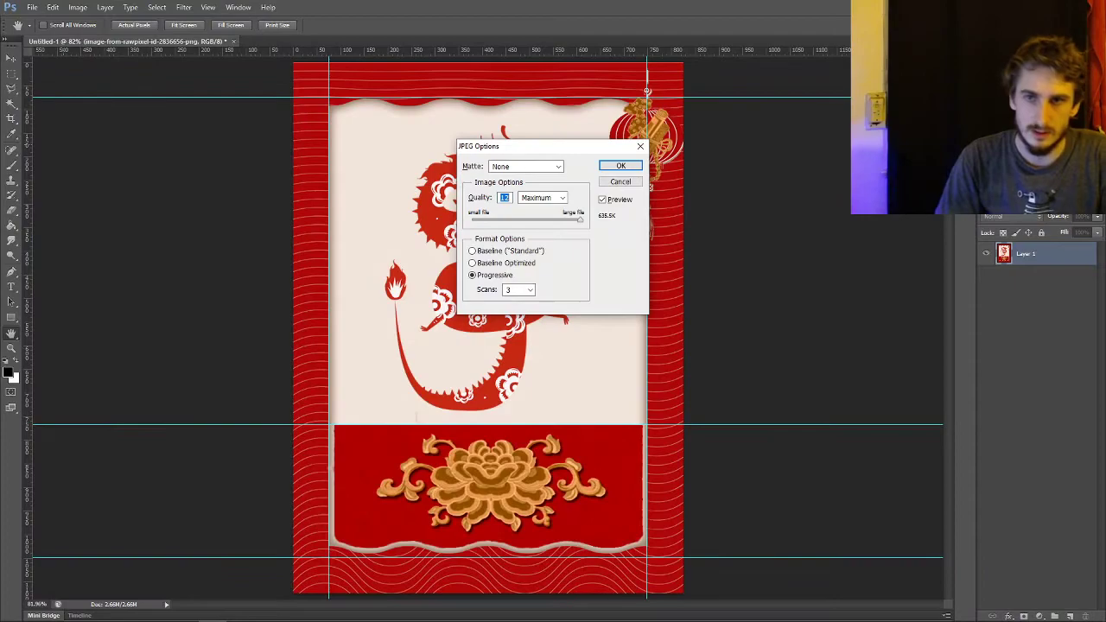
key(Return)
Replace the Suite2 emblem with Suite3 on the dragon card and save it as a JPEG named 47
click(986, 290)
click(987, 313)
click(31, 7)
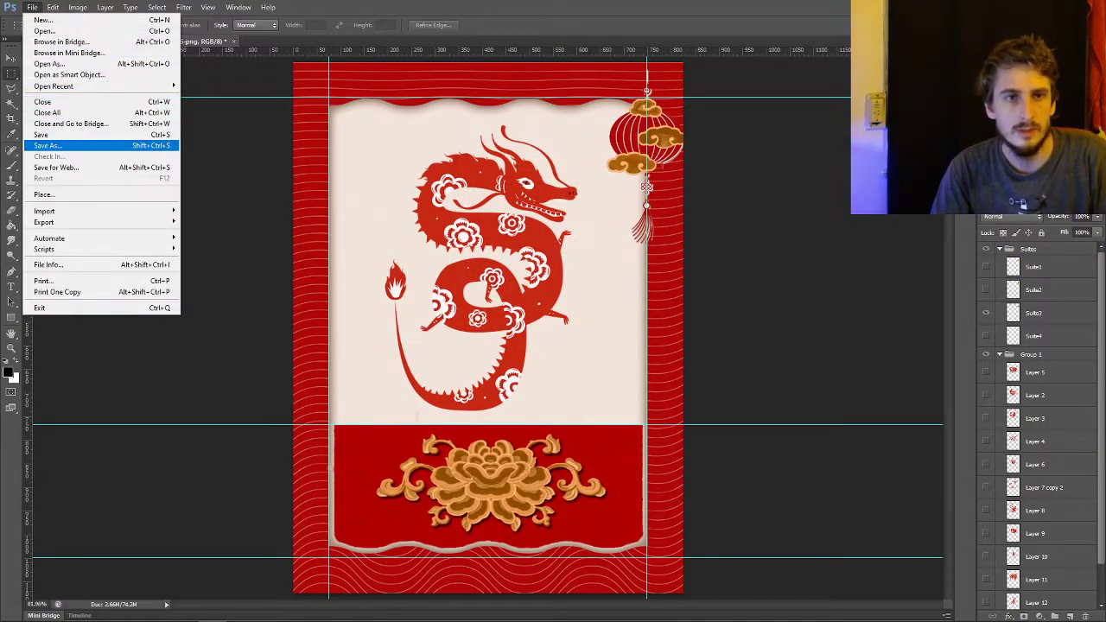
click(47, 145)
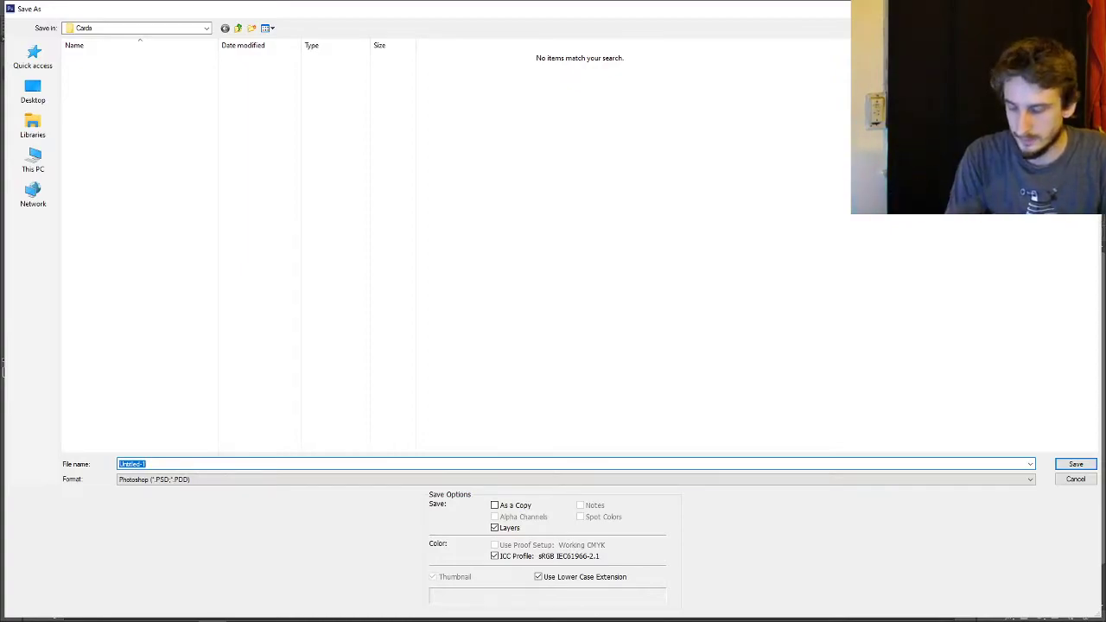
text(46)
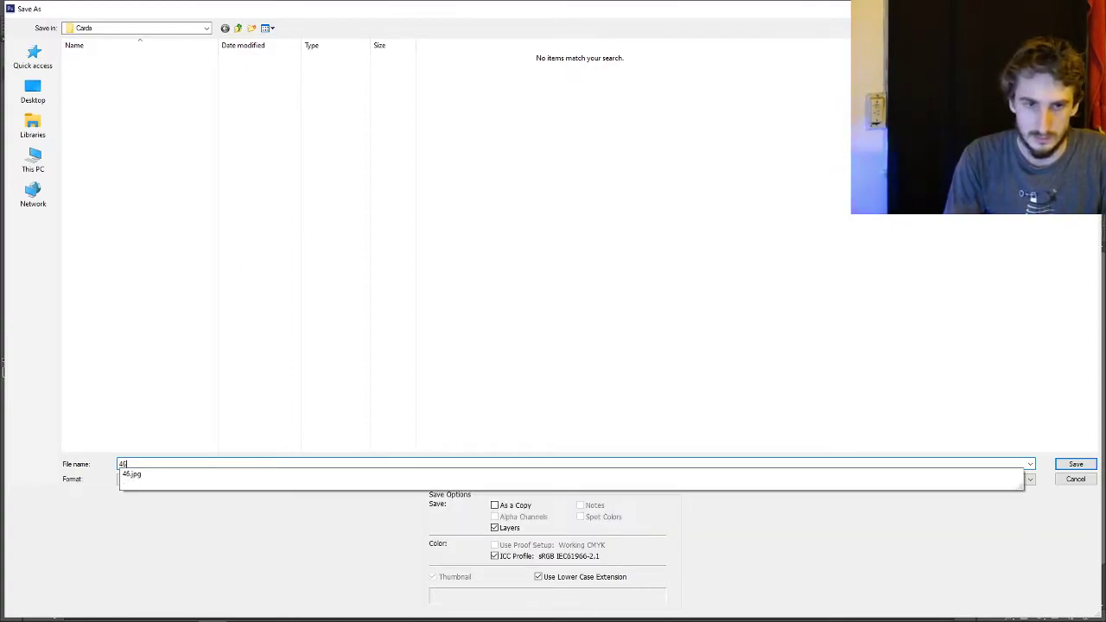
key(BackSpace)
text(7)
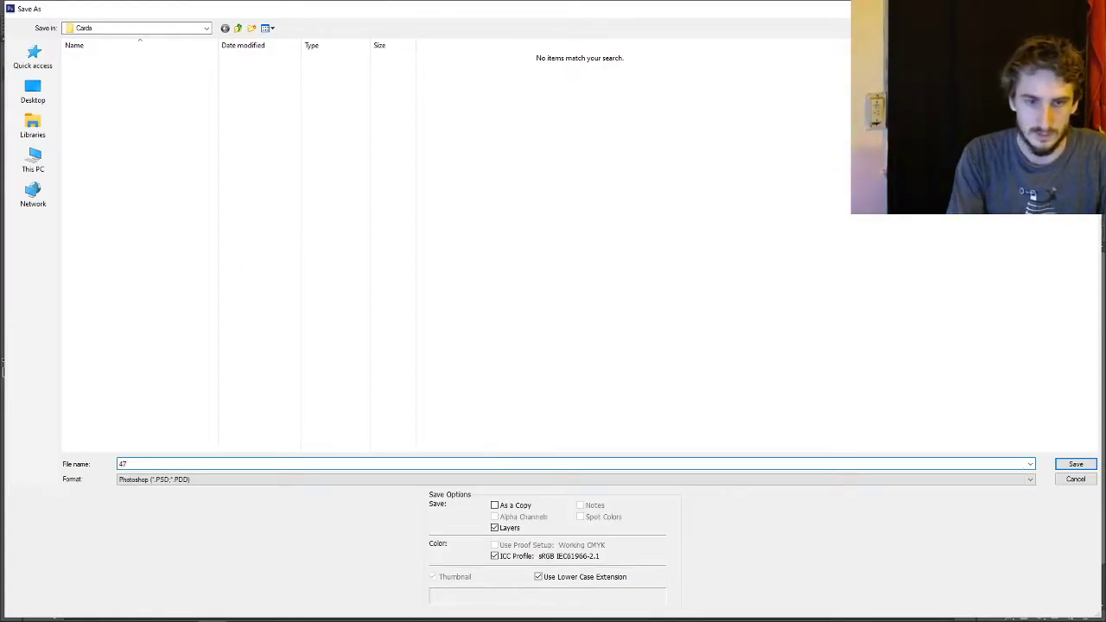
key(Tab)
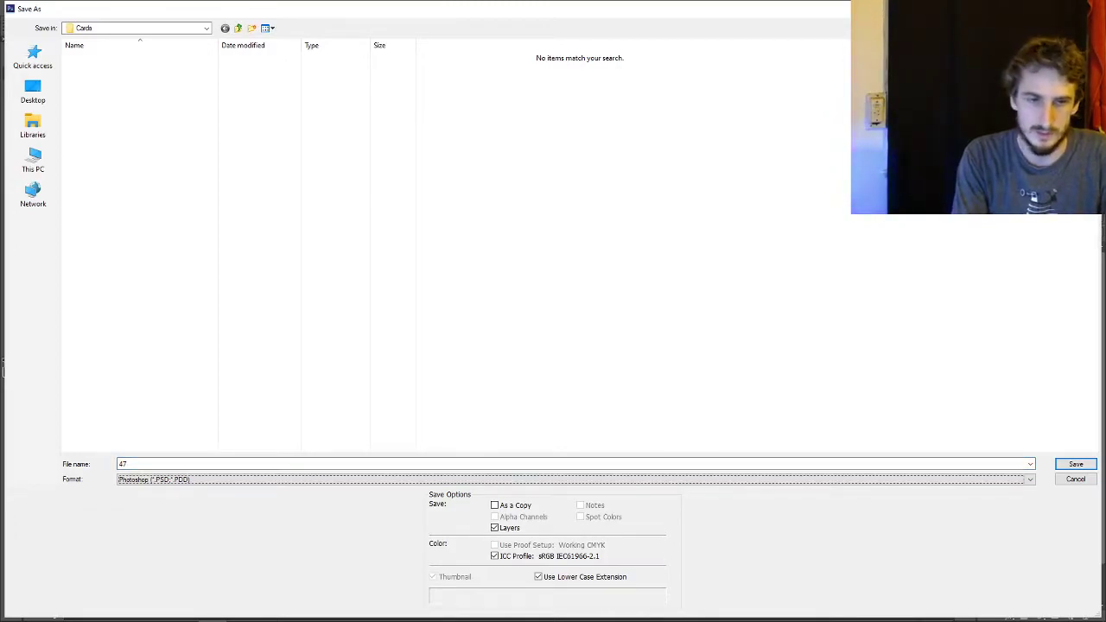
key(j)
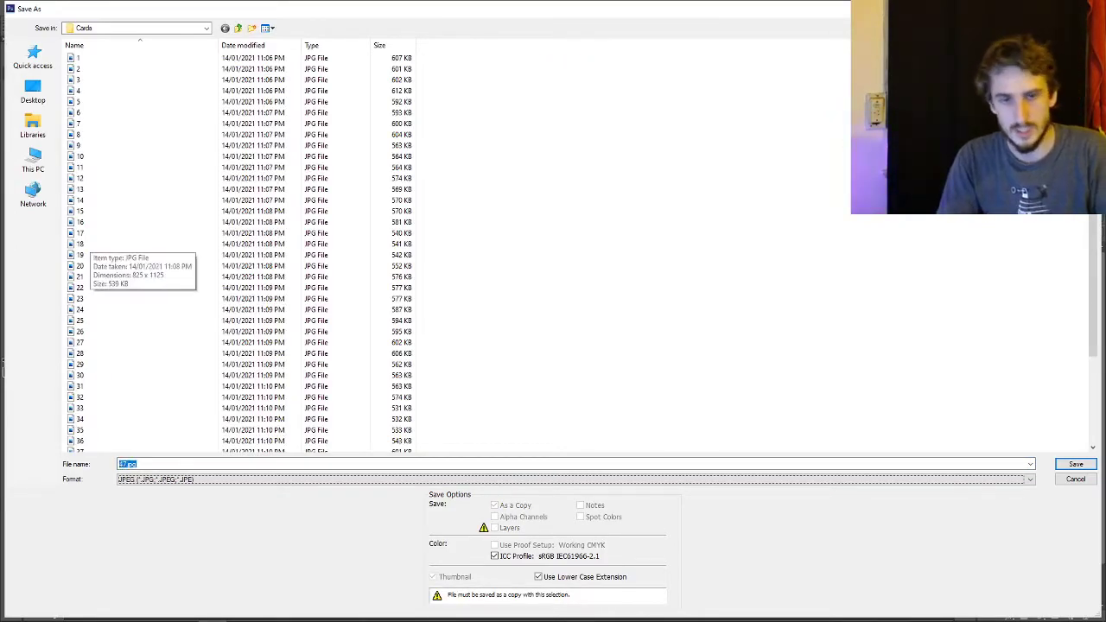
key(Return)
key(Return)
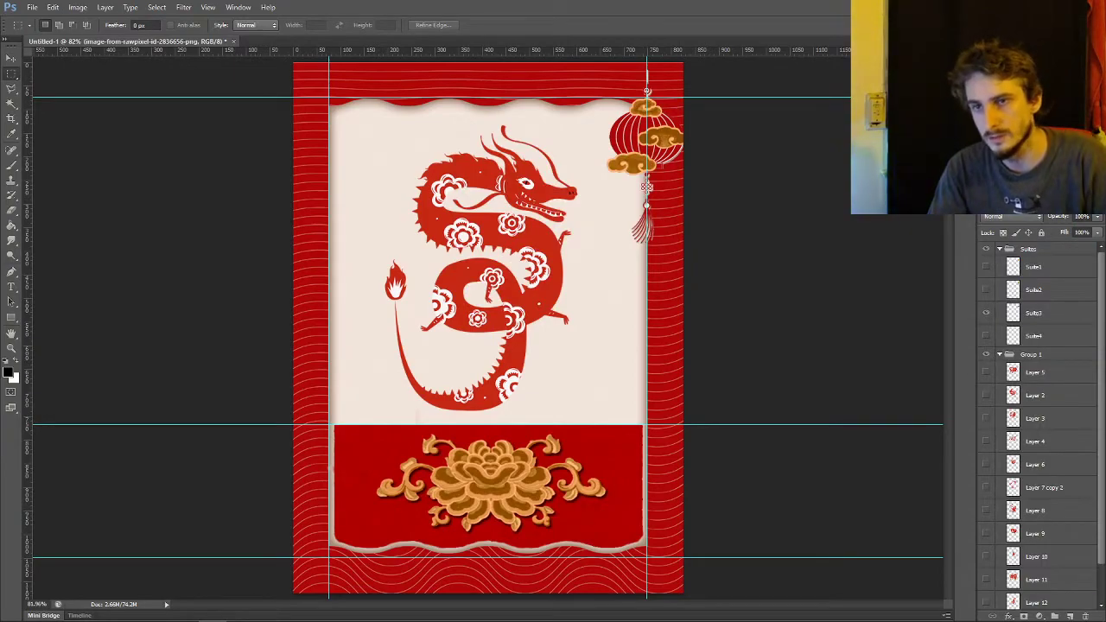
Replace the Suite3 emblem with Suite4 on the dragon card and save it as a JPEG named 48
click(986, 313)
click(1034, 337)
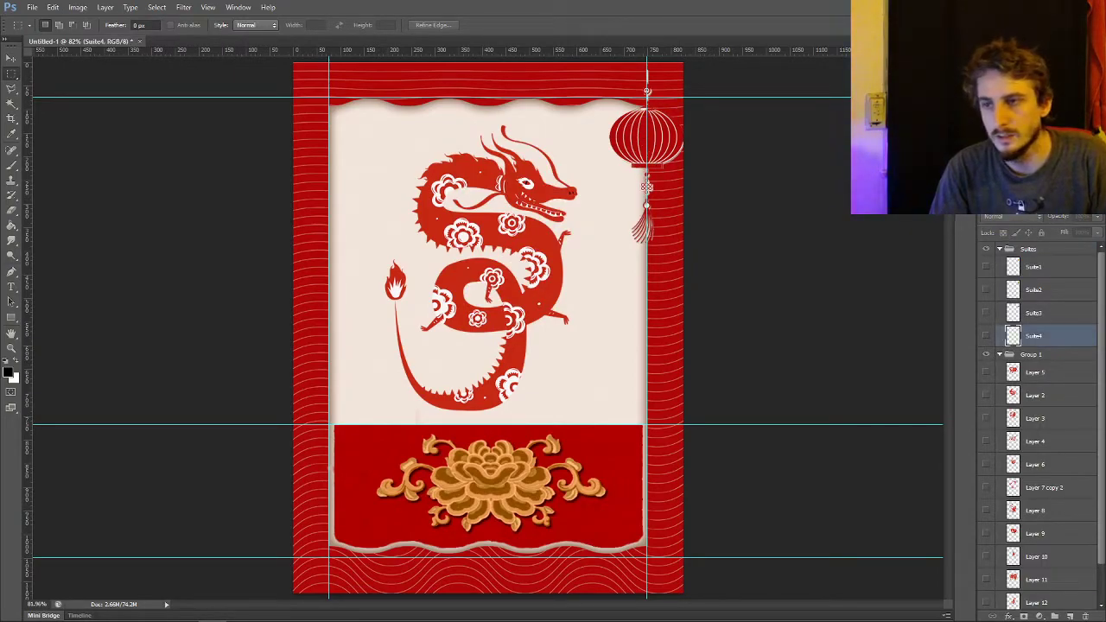
click(987, 337)
click(32, 6)
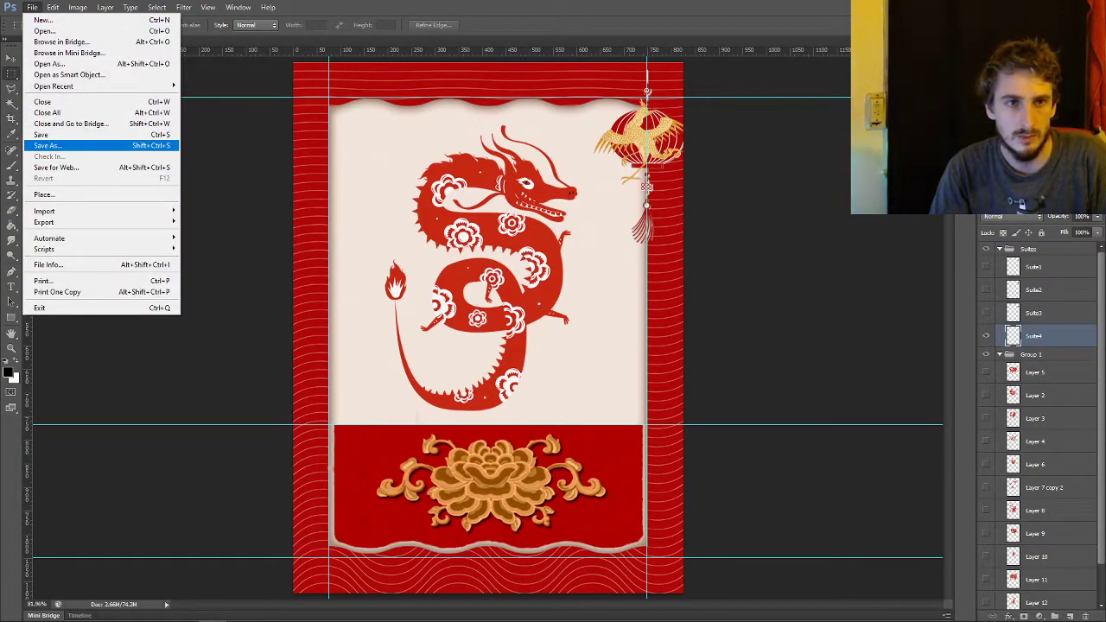
click(47, 145)
text(48)
key(Return)
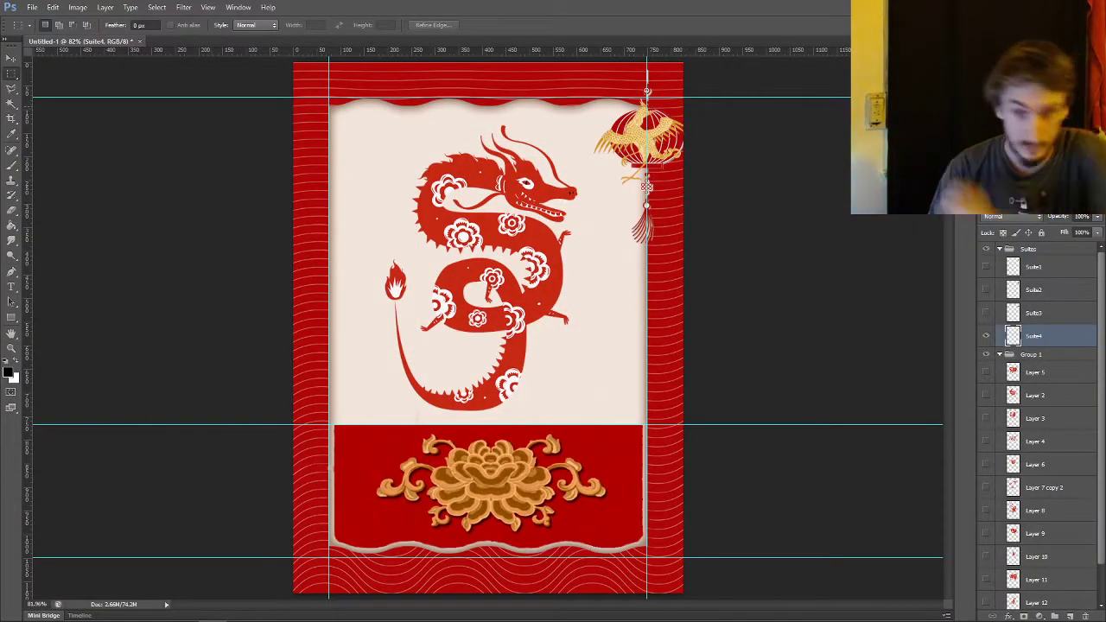
Collapse the Group 1 and Suites layer groups
scroll(1037, 424, down, 2)
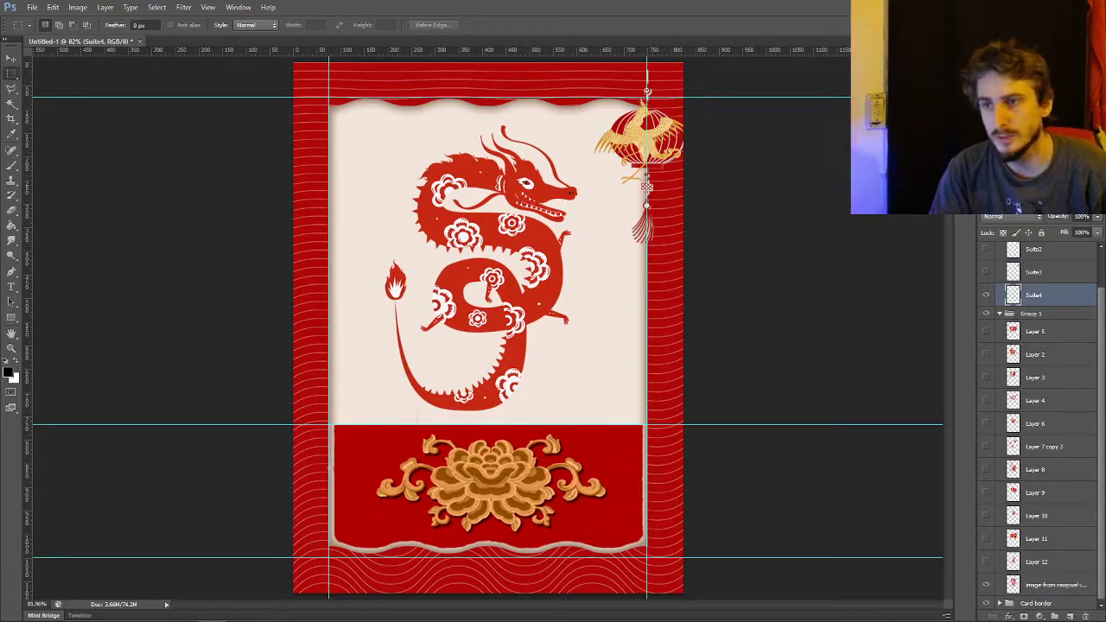
click(1032, 314)
click(1000, 314)
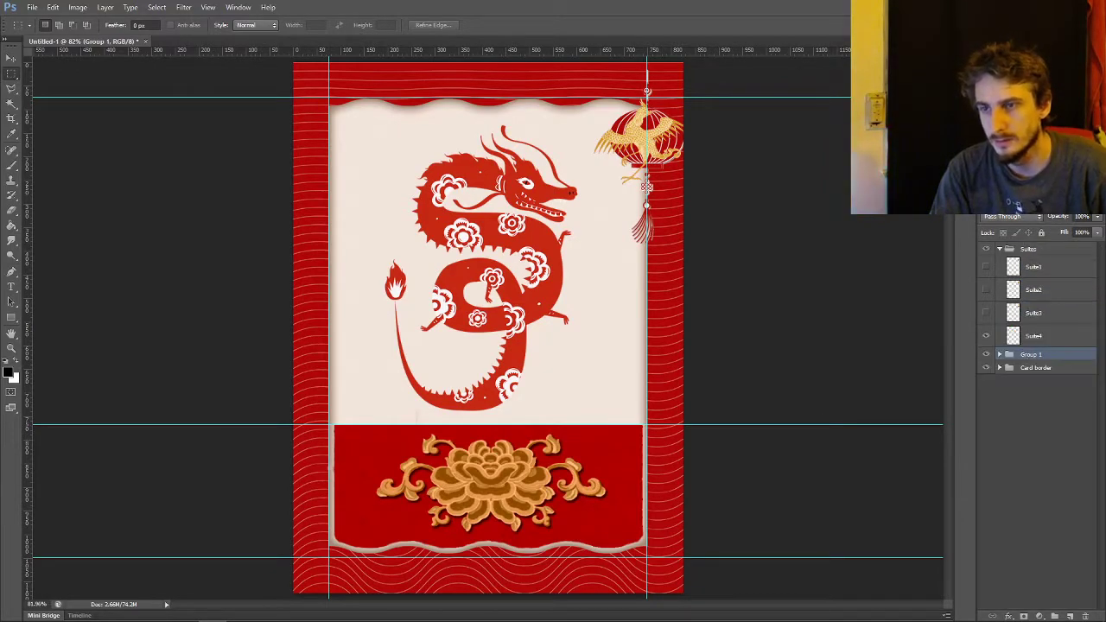
click(1000, 248)
Save the layered document as a Photoshop file named fortunes in the folder above Cards, keeping maximum compatibility
click(32, 7)
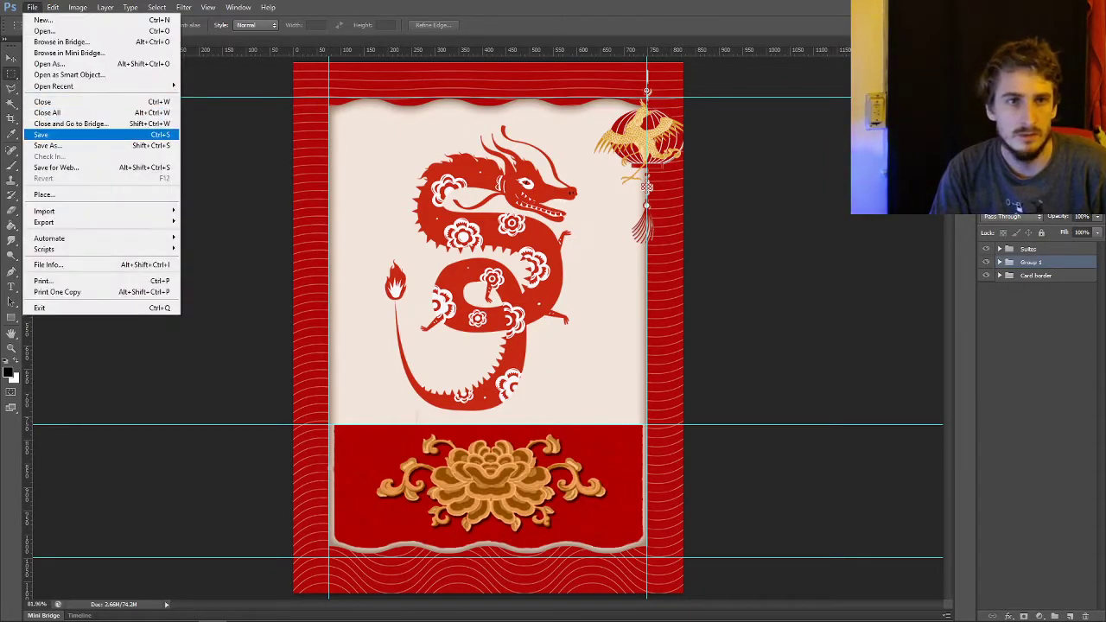
click(48, 145)
text(fortune)
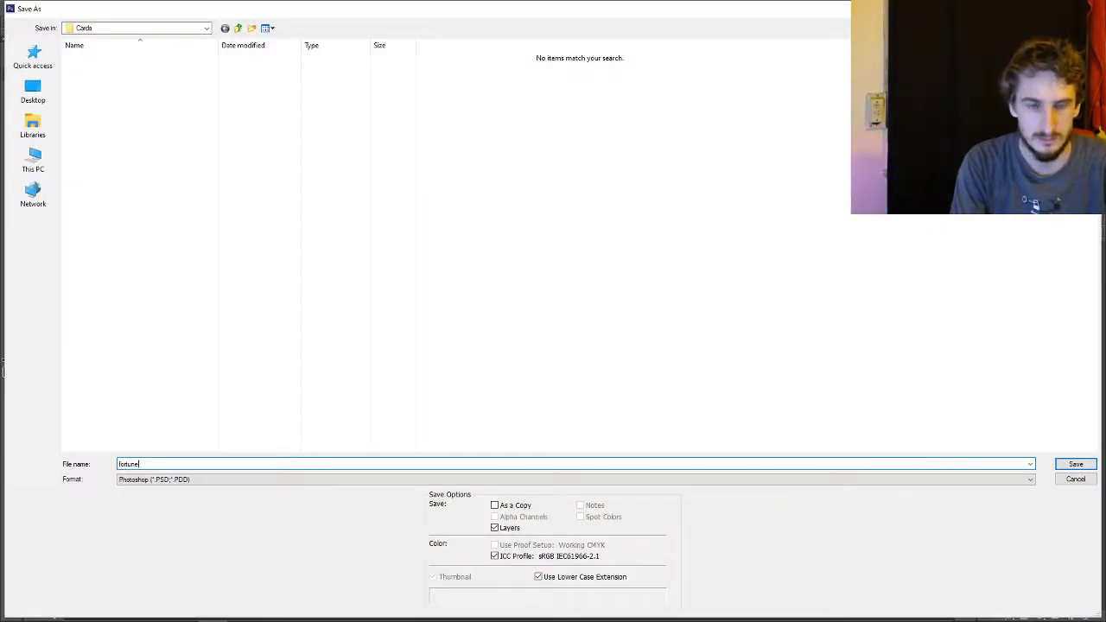
click(239, 28)
key(Return)
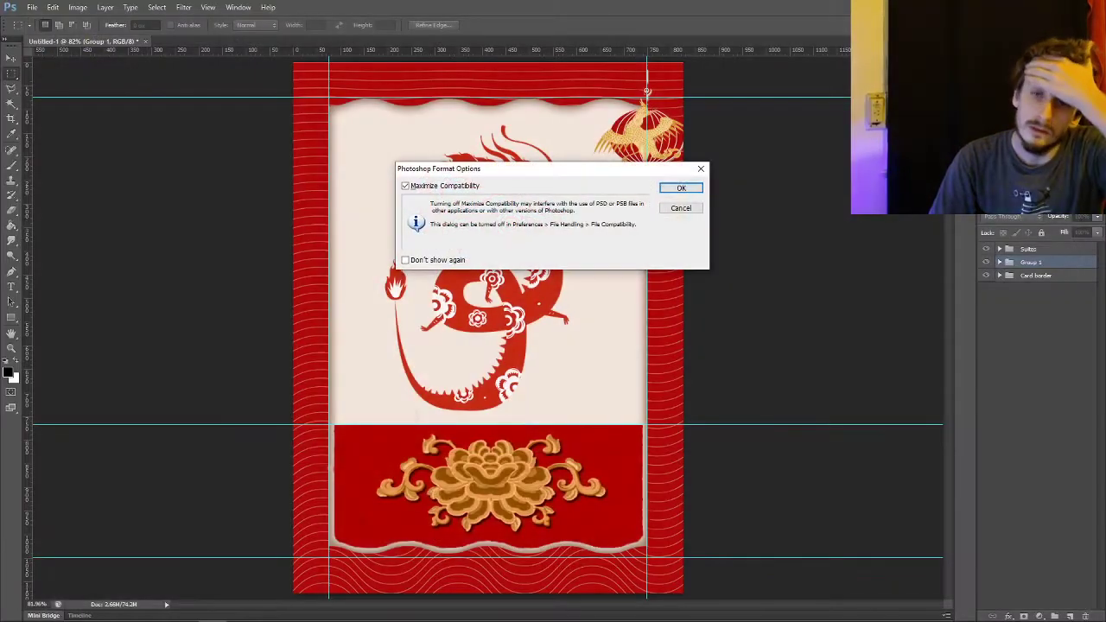
key(Return)
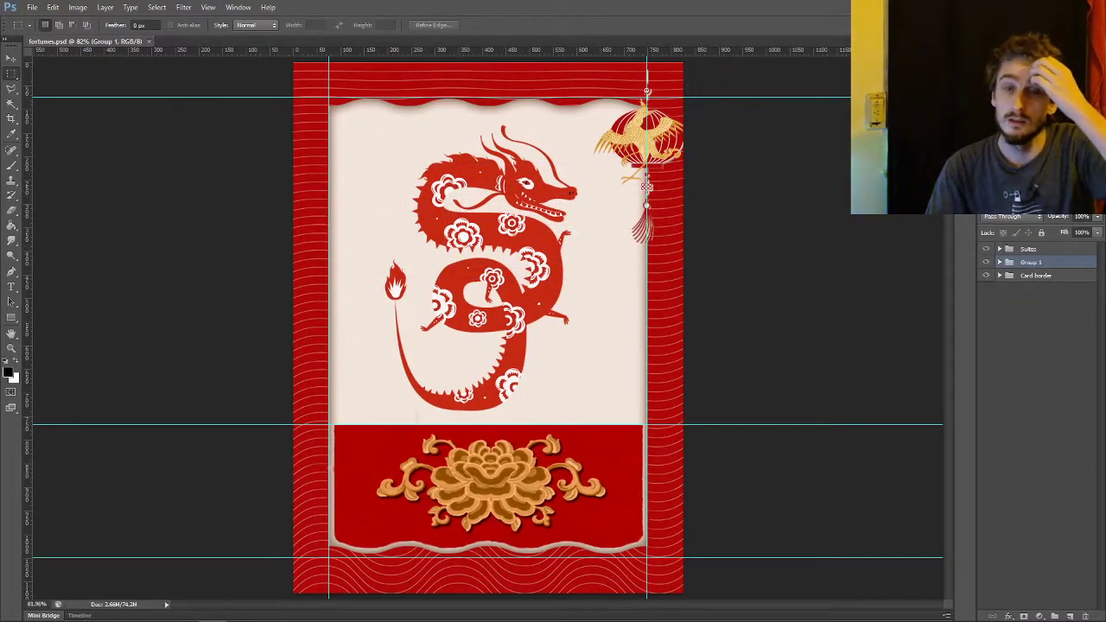
Create a new blank document with a white background and close fortunes.psd
click(1037, 372)
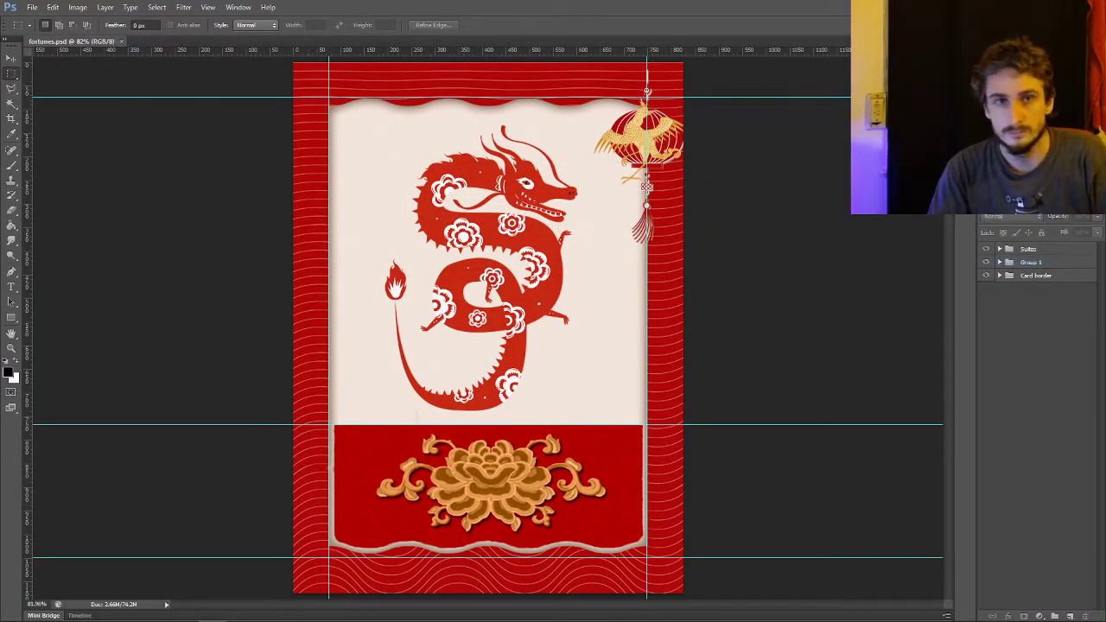
click(32, 7)
click(42, 21)
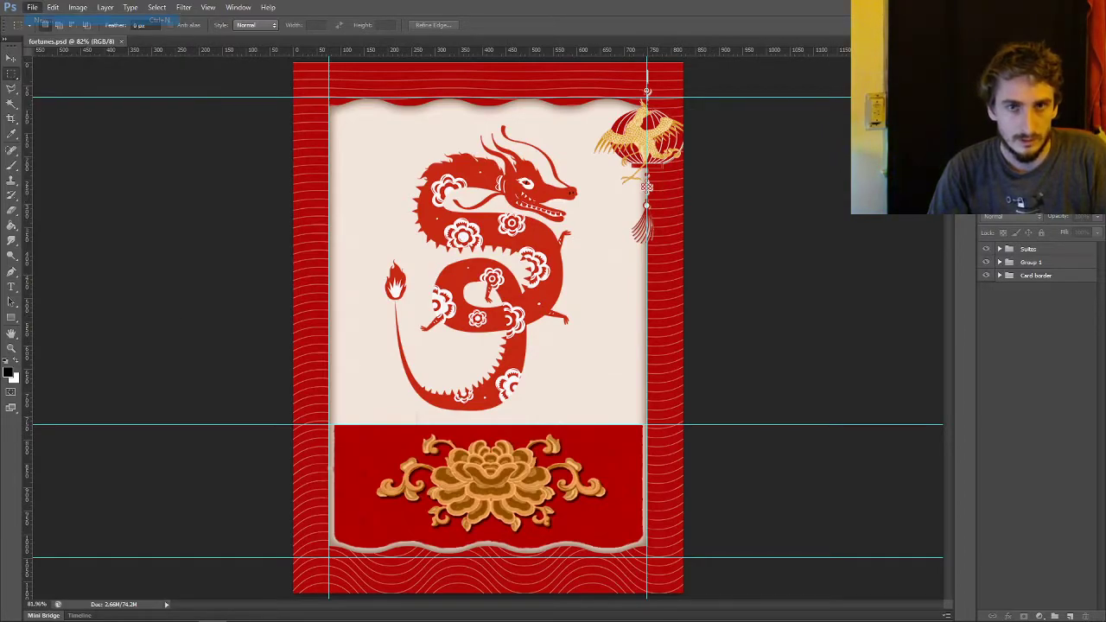
click(669, 161)
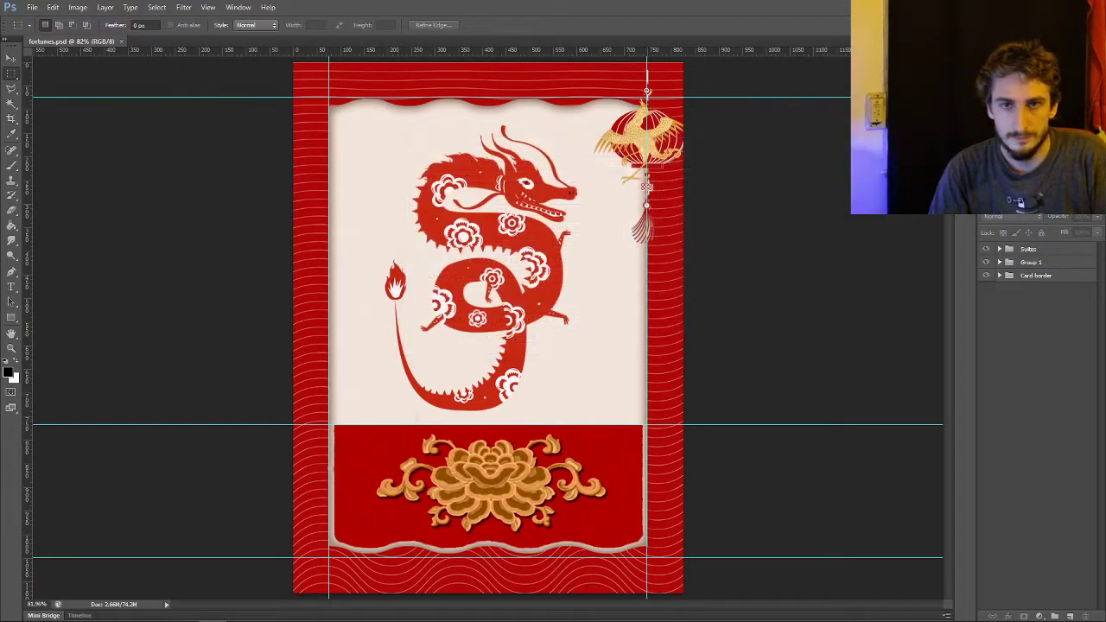
click(121, 42)
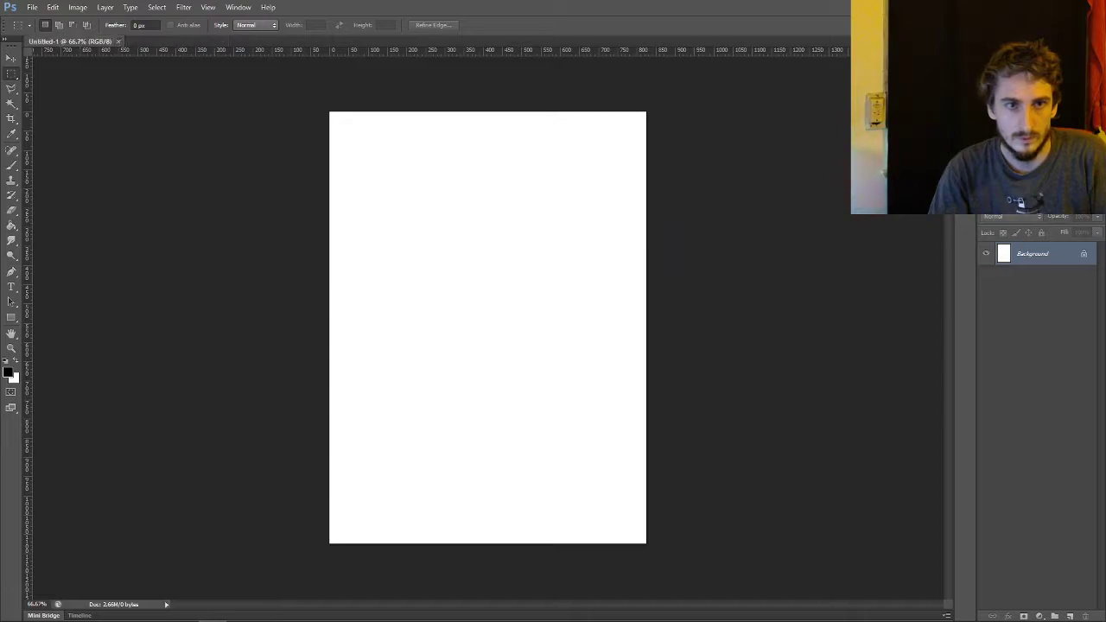
Fit the blank canvas to the screen and add a horizontal guide at 75 px
key(z)
right_click(345, 304)
click(379, 310)
click(207, 7)
click(233, 258)
text(50)
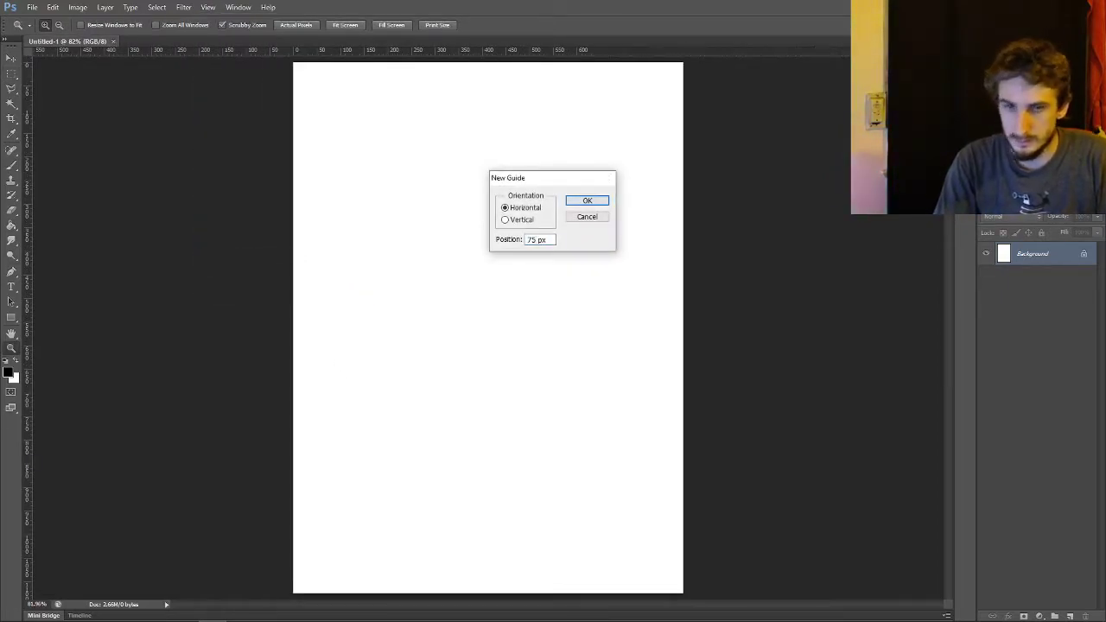
key(Return)
Add a second horizontal guide near the canvas's bottom edge, leaving the same margin as at the top
click(207, 7)
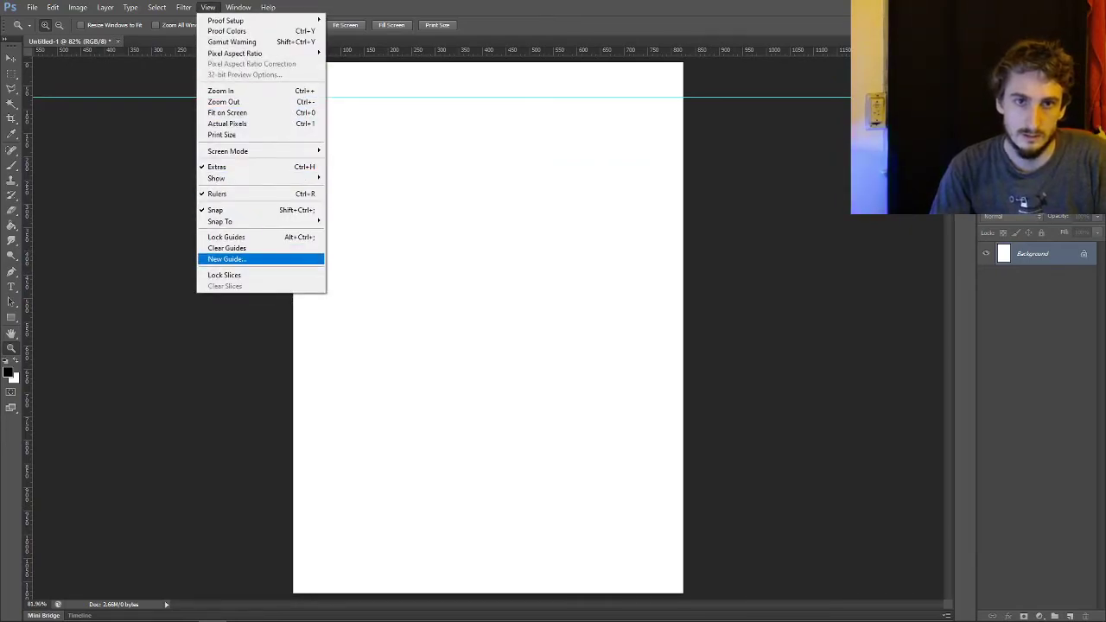
click(233, 251)
text(4)
key(BackSpace)
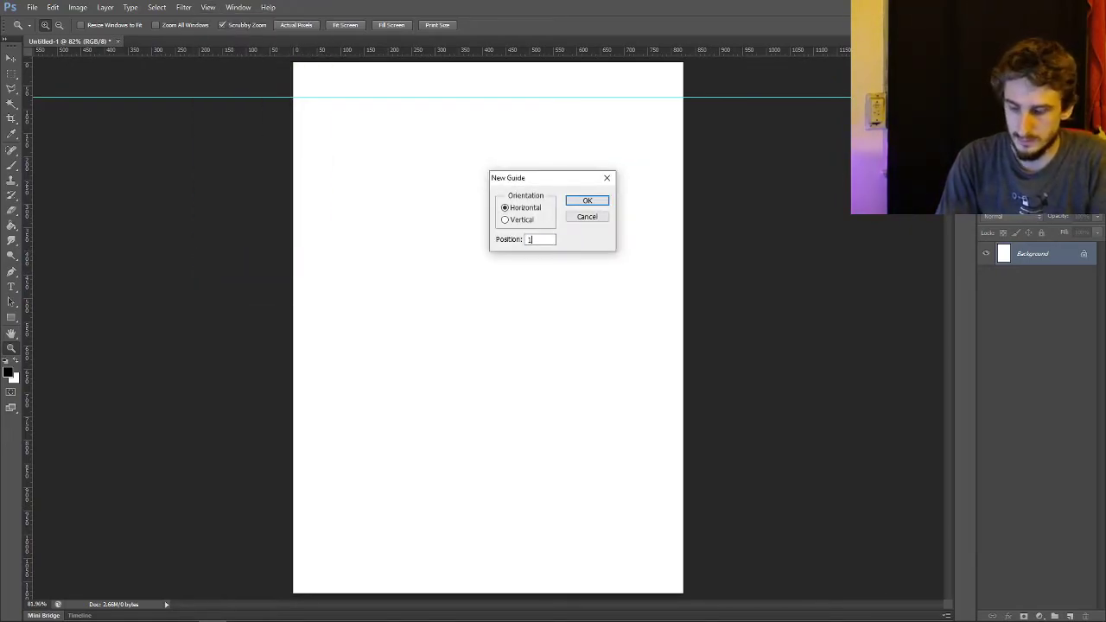
key(Return)
Add a vertical guide at 75 px and a second one near the canvas's right edge, leaving the same margin
click(207, 7)
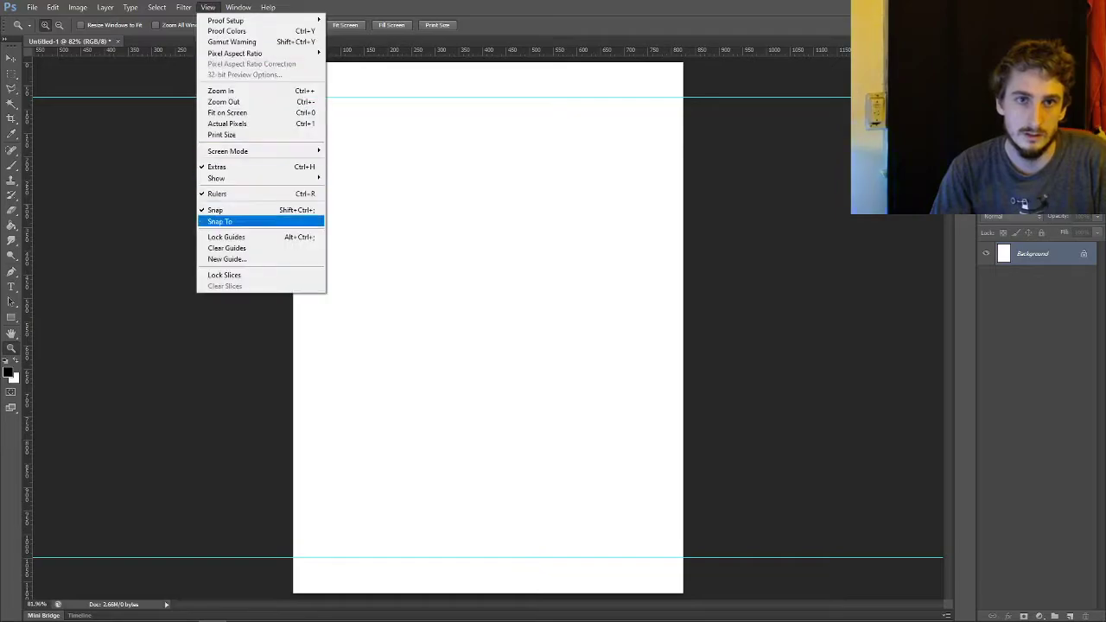
click(228, 259)
click(521, 220)
text(75)
key(Return)
click(207, 7)
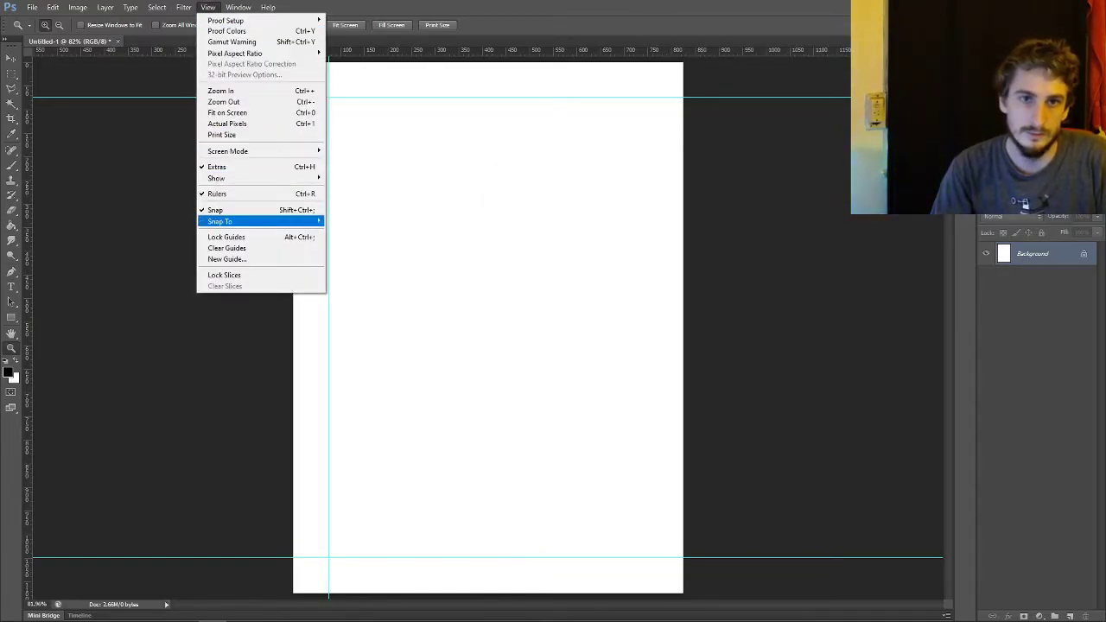
click(232, 258)
key(Return)
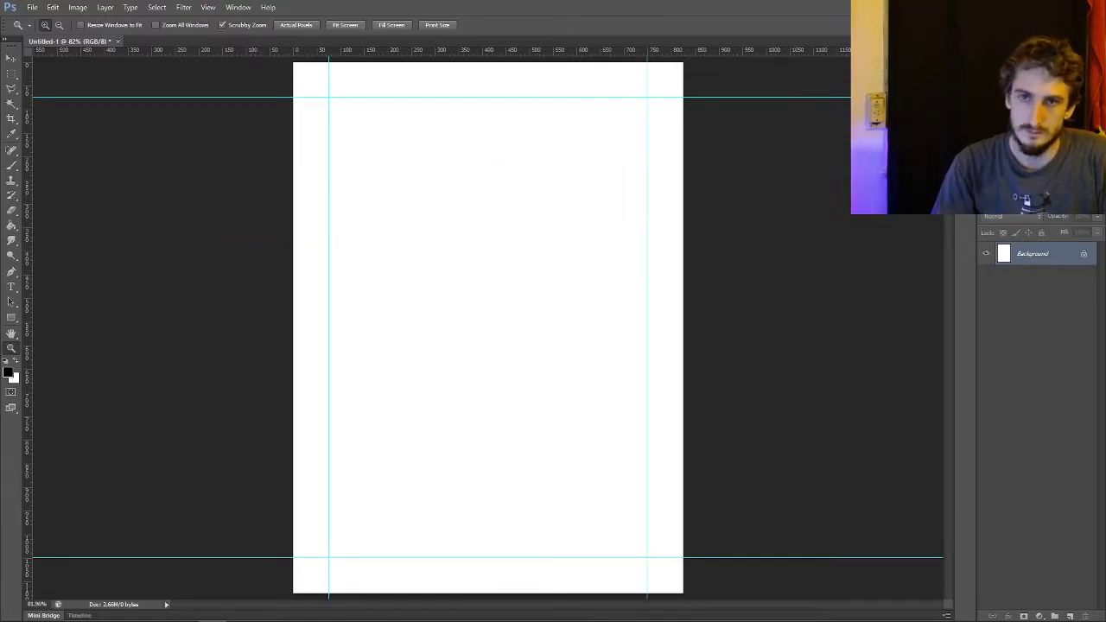
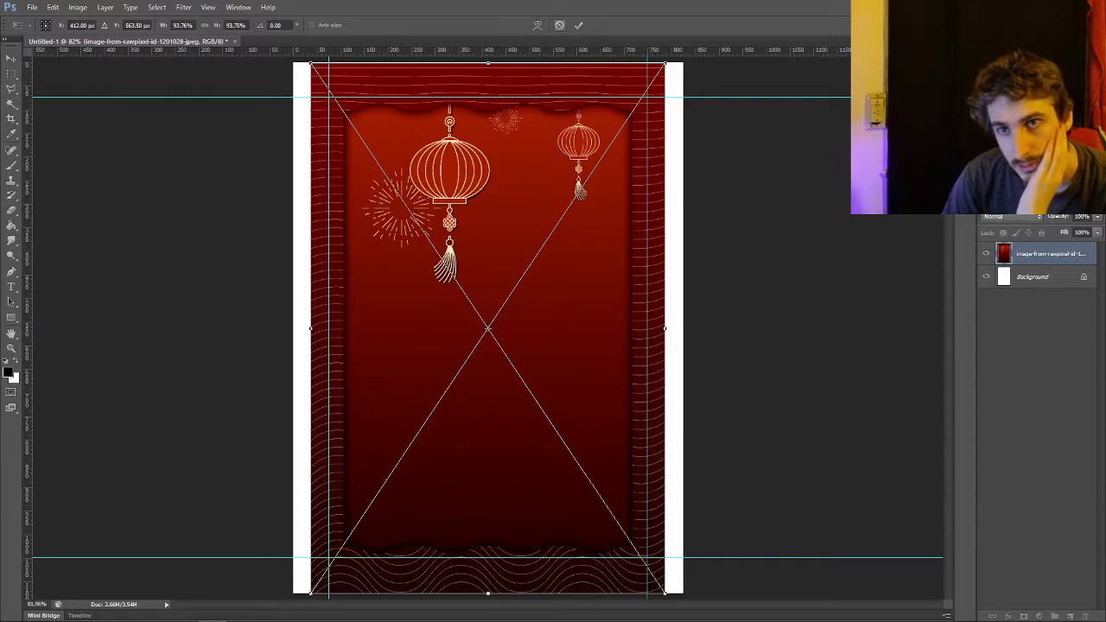
Cancel placing the dark red lantern image and stretch the cream-centred lantern image to about 103% width and 94.5% height, filling the canvas
click(559, 25)
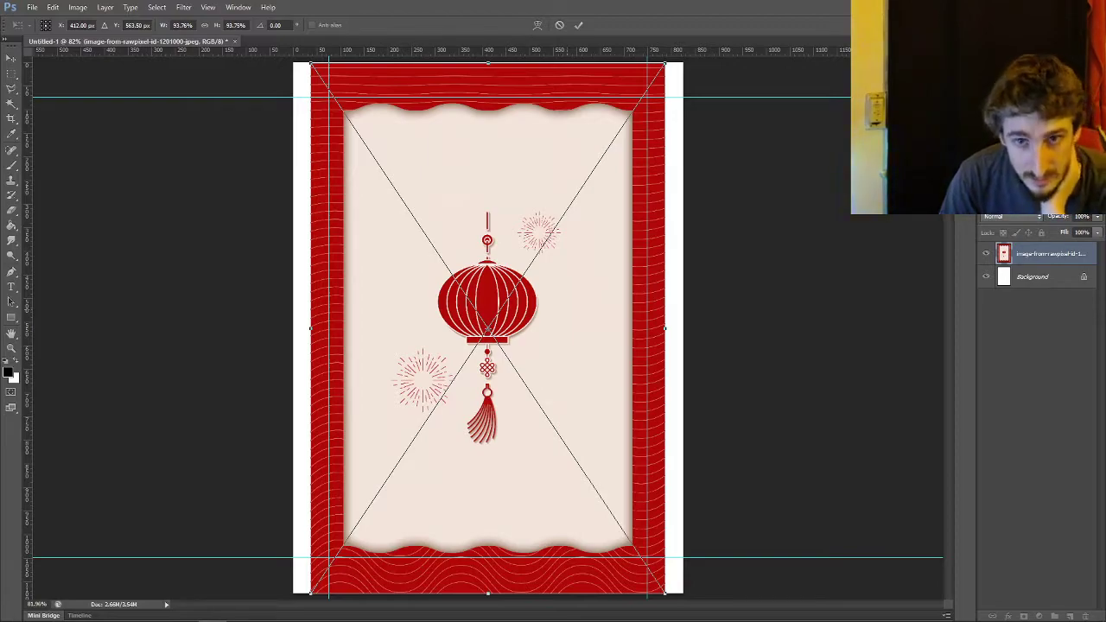
drag(576, 281, 563, 278)
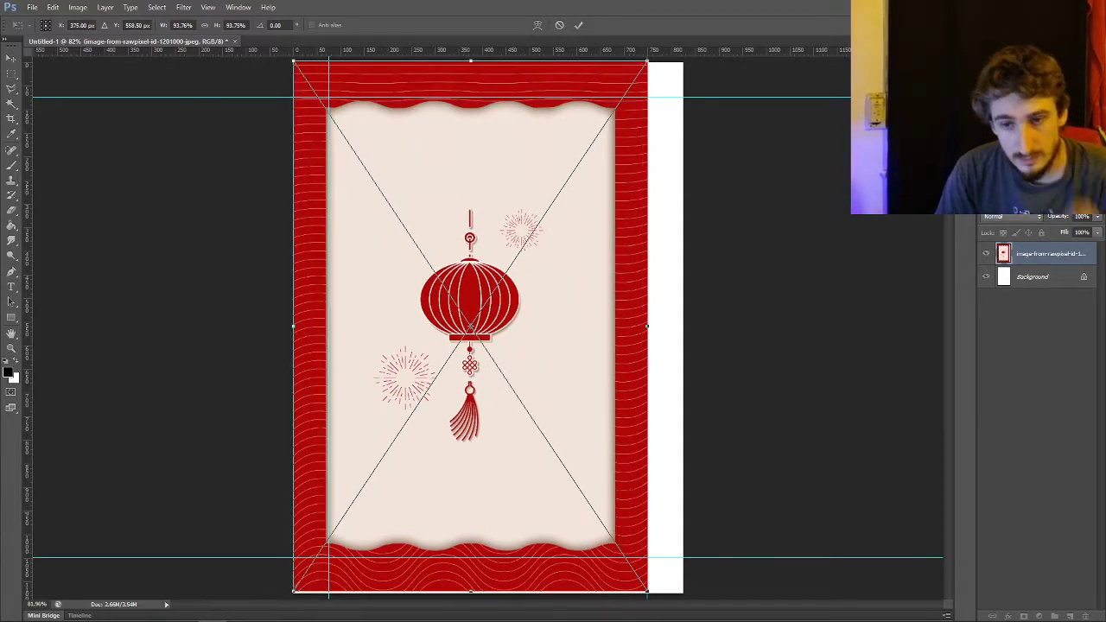
drag(471, 592, 470, 596)
drag(647, 329, 683, 329)
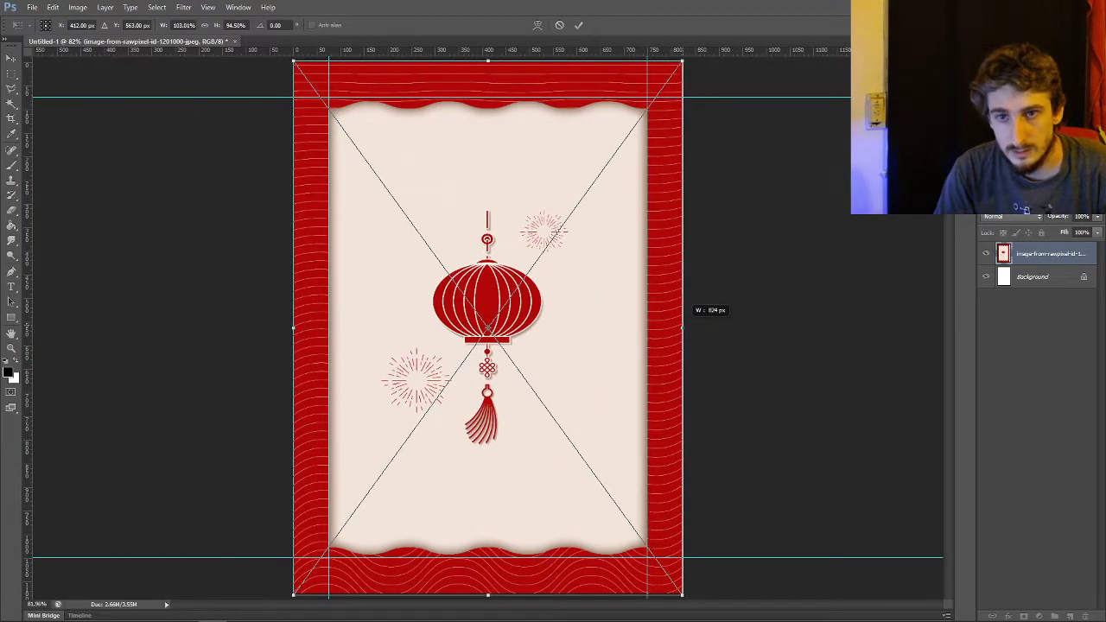
key(Return)
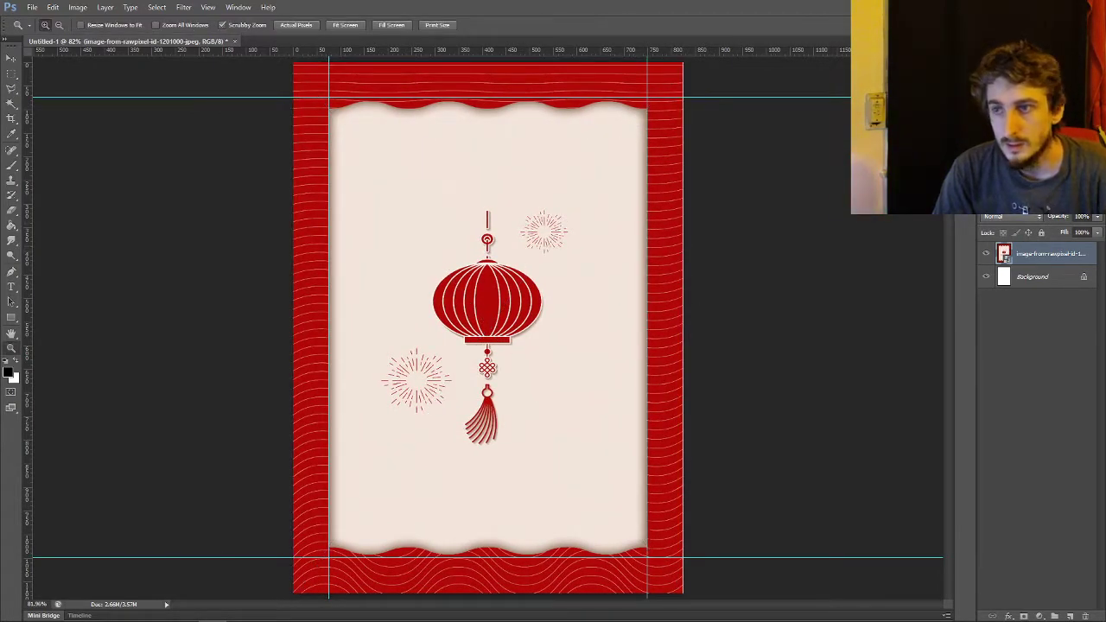
Rasterize the placed lantern image layer and delete the white Background layer
right_click(1021, 254)
click(937, 340)
click(1034, 276)
key(Delete)
Move the small firework beside the lantern to the upper-right corner of the cream panel
key(m)
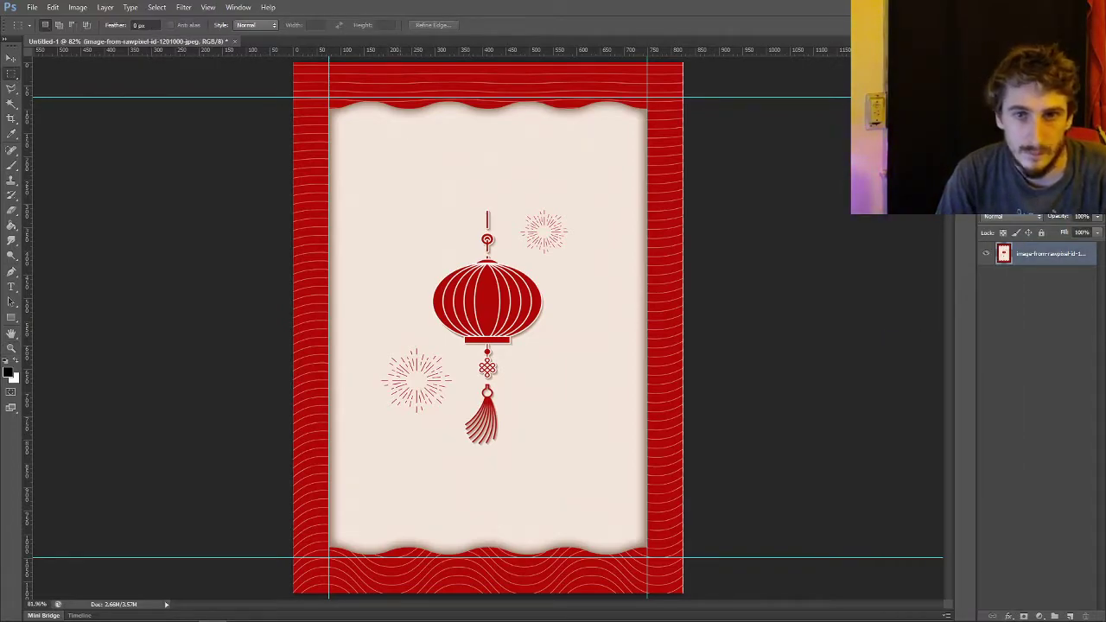
drag(384, 207, 577, 446)
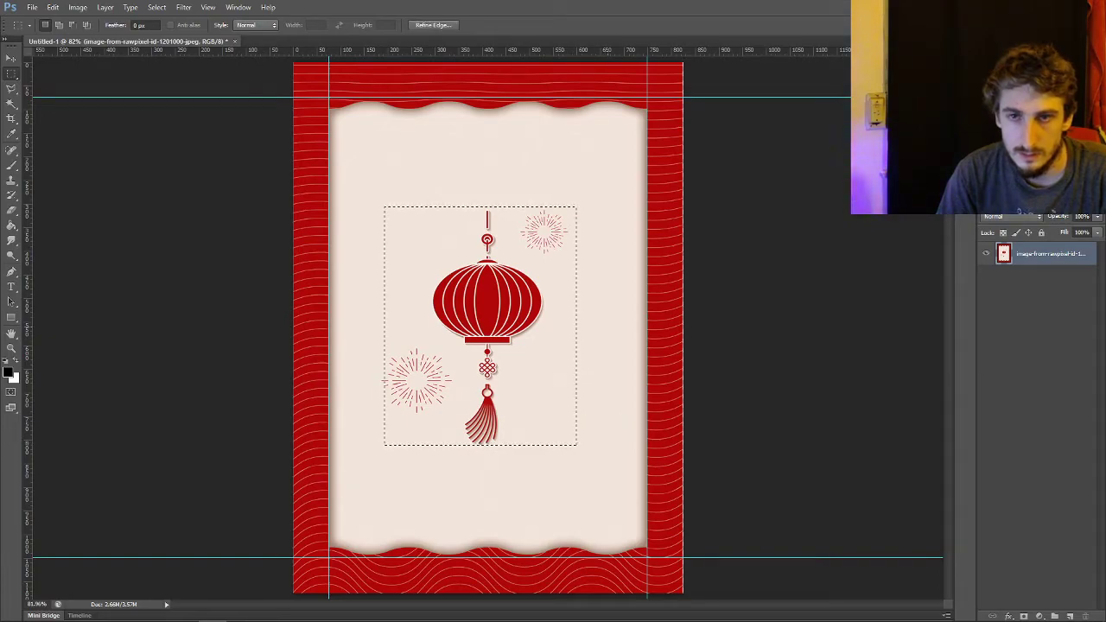
key(ctrl+d)
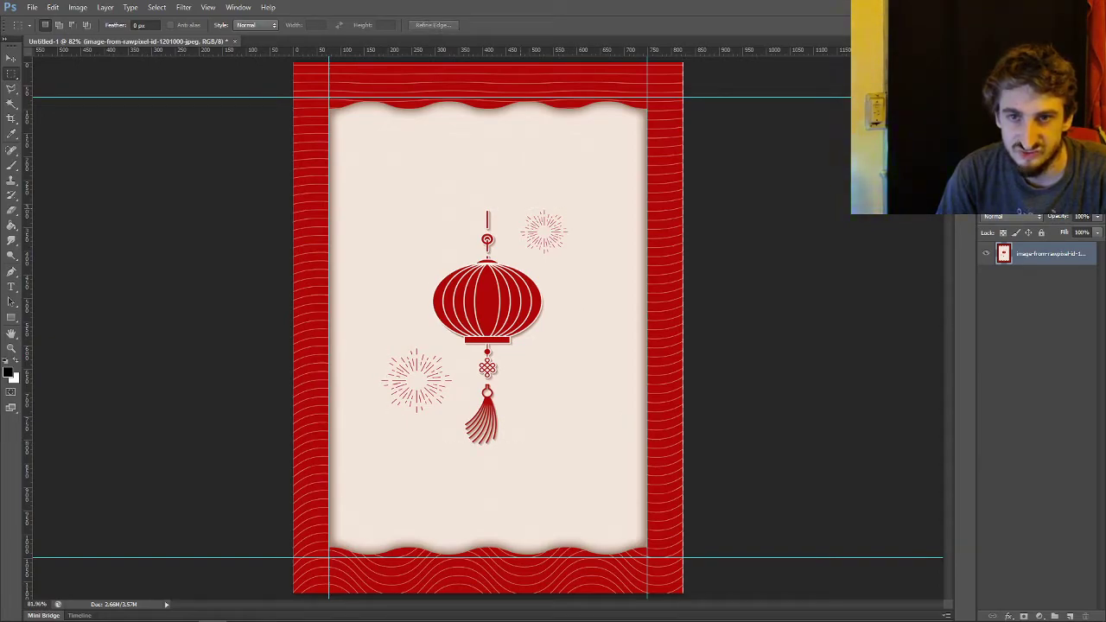
drag(520, 208, 615, 140)
key(v)
key(v)
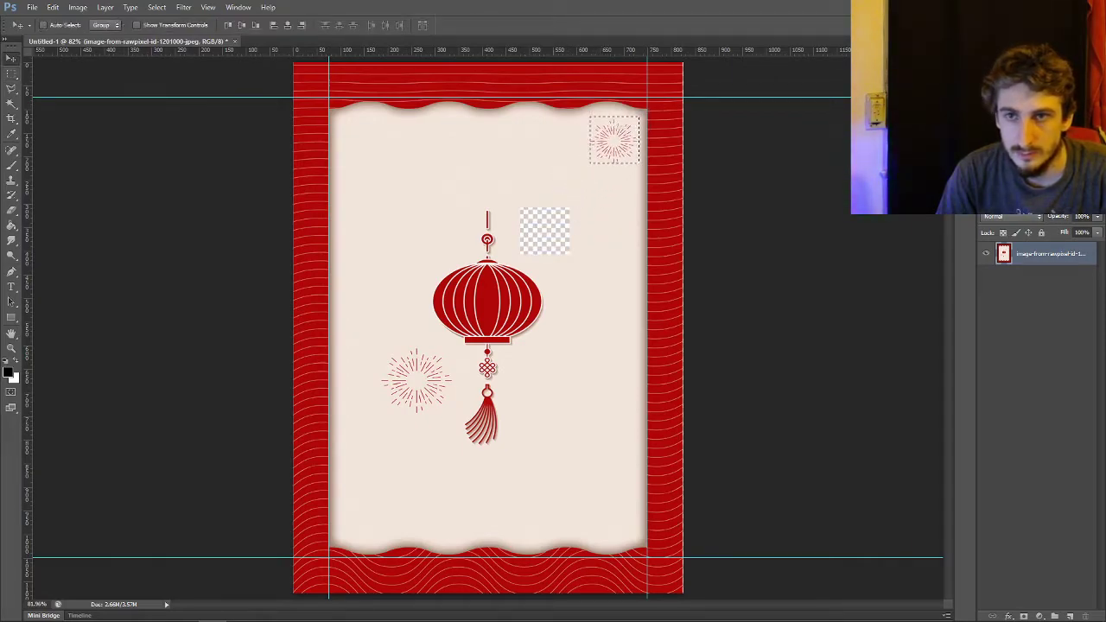
key(m)
key(ctrl+d)
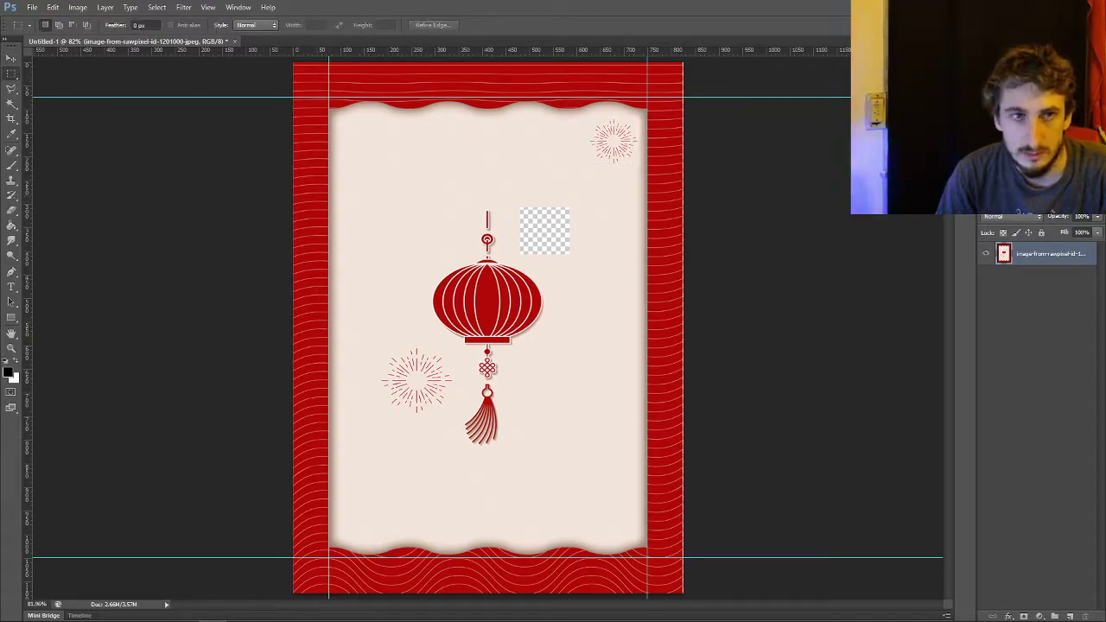
Reselect the relocated firework, nudge it slightly inward from the cream panel's corner, and deselect it
key(v)
key(ctrl+z)
drag(624, 140, 620, 140)
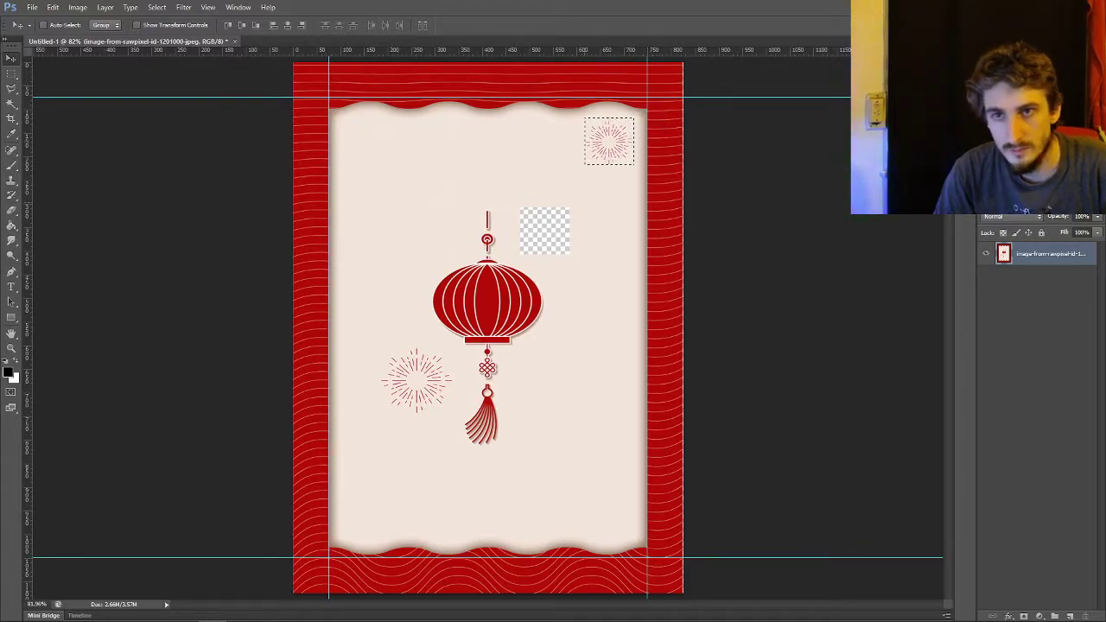
key(m)
key(ctrl+d)
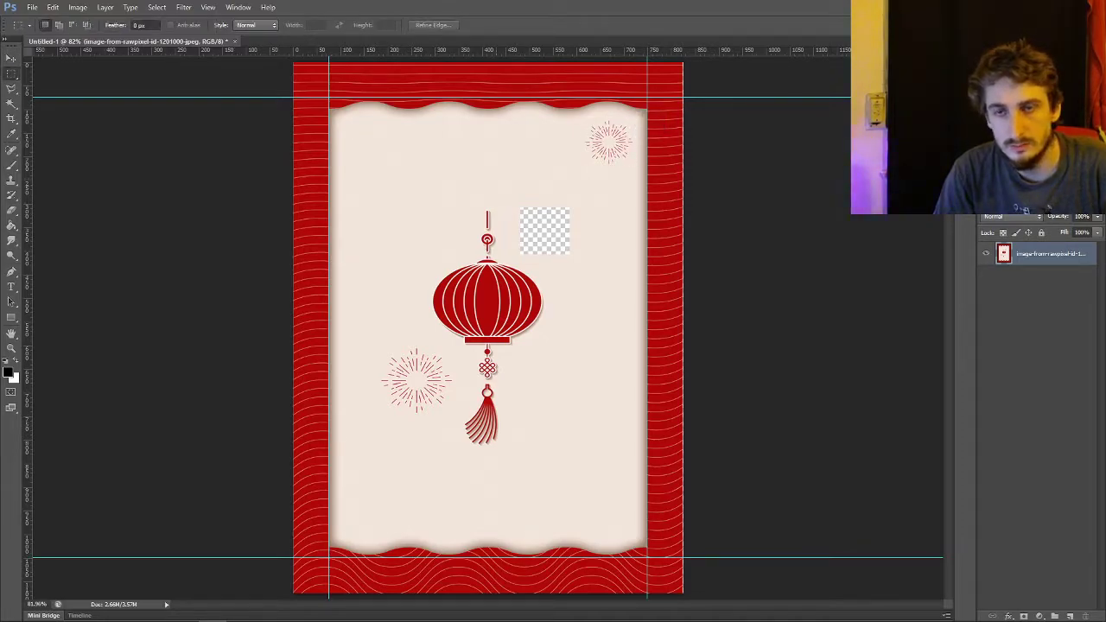
Delete the rectangular area containing the lantern and the larger firework, and clear the selection
drag(375, 202, 546, 447)
key(Delete)
key(ctrl+d)
Fill the transparent hole with the surrounding cream texture using the Clone Stamp tool
key(s)
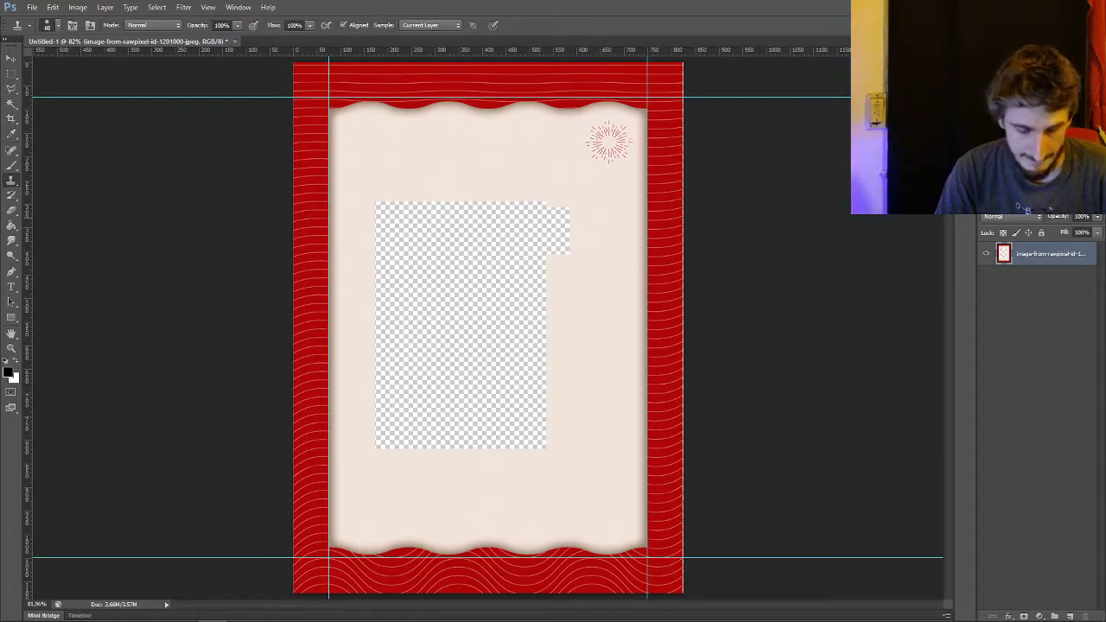
drag(576, 213, 571, 233)
mouse_move(584, 311)
mouse_down()
mouse_move(563, 252)
mouse_move(579, 313)
mouse_up()
mouse_move(581, 466)
mouse_down()
mouse_move(556, 385)
mouse_move(562, 336)
mouse_move(555, 420)
mouse_up()
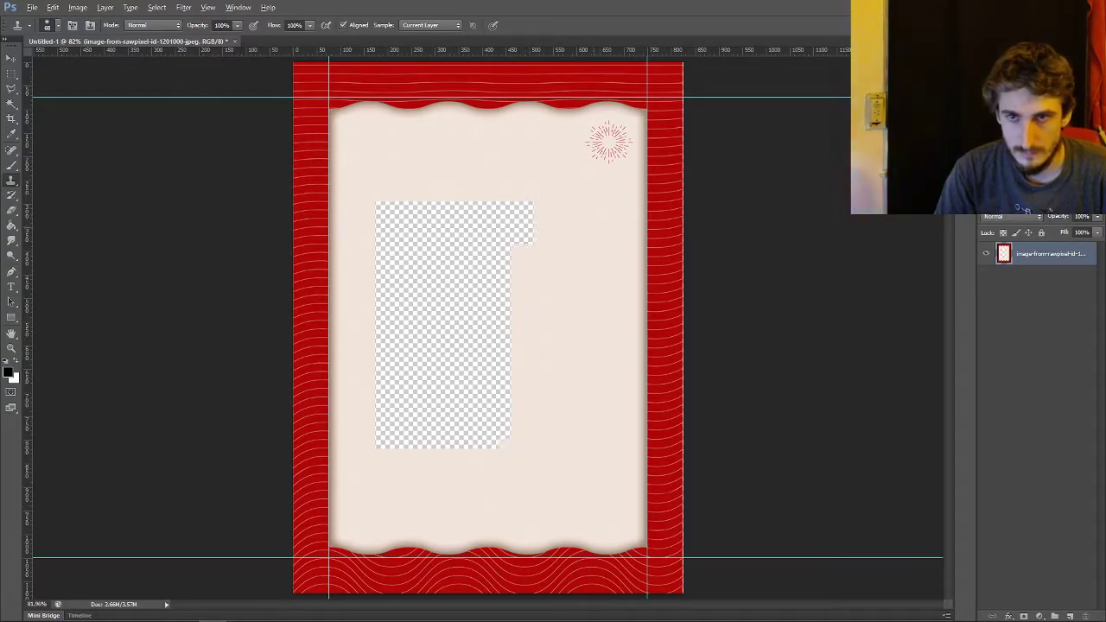
mouse_move(590, 215)
mouse_down()
mouse_move(566, 257)
mouse_move(579, 209)
mouse_move(550, 269)
mouse_move(564, 437)
mouse_up()
mouse_move(540, 490)
mouse_down()
mouse_move(532, 415)
mouse_move(531, 442)
mouse_up()
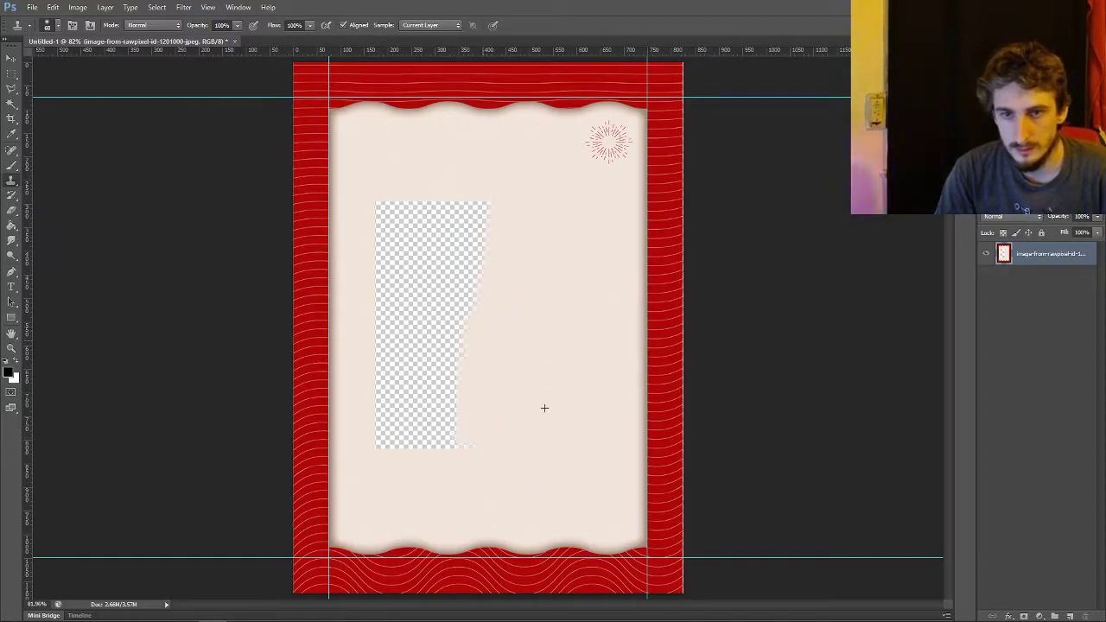
mouse_move(508, 229)
mouse_down()
mouse_move(530, 259)
mouse_move(517, 348)
mouse_up()
drag(529, 395, 514, 488)
mouse_move(592, 216)
mouse_down()
mouse_move(588, 254)
mouse_move(563, 202)
mouse_move(576, 279)
mouse_move(556, 451)
mouse_move(566, 311)
mouse_move(546, 212)
mouse_up()
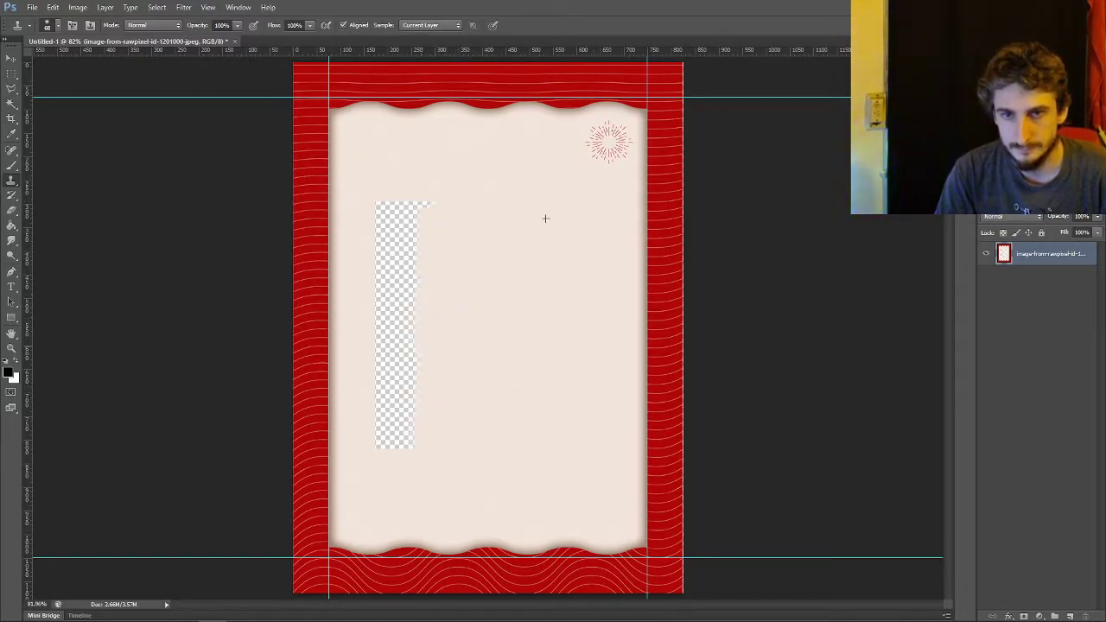
mouse_move(547, 255)
mouse_down()
mouse_move(522, 218)
mouse_move(491, 215)
mouse_move(508, 239)
mouse_move(521, 340)
mouse_move(537, 289)
mouse_move(528, 284)
mouse_move(509, 306)
mouse_move(503, 336)
mouse_move(517, 434)
mouse_up()
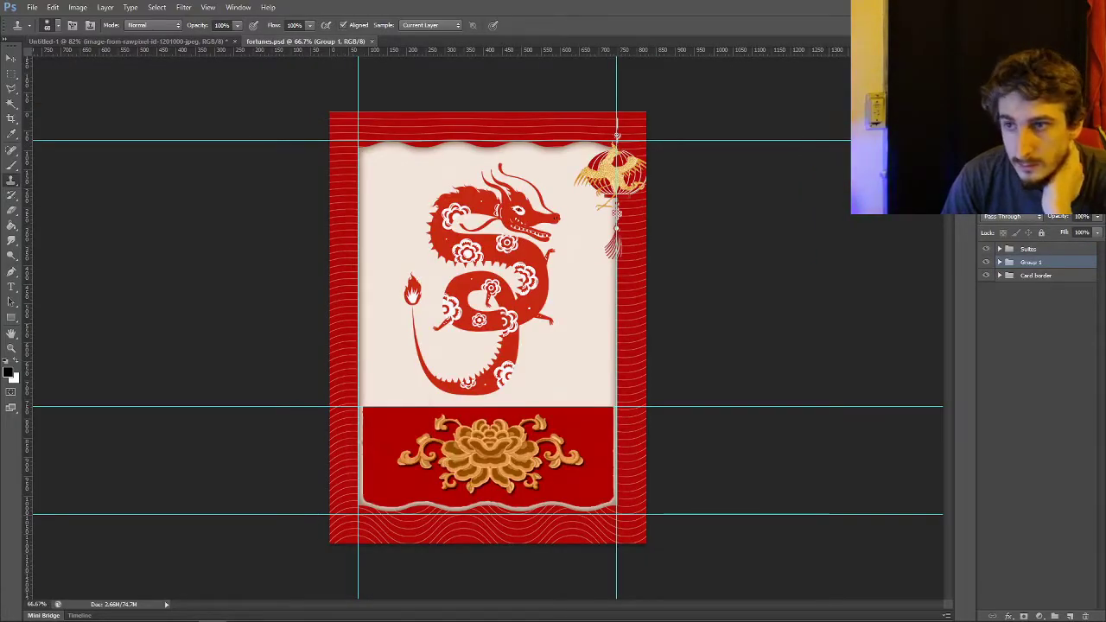
Cut the golden bird from the Suite4 layer of fortunes.psd, paste it into Untitled-1, and place it in the cream panel's upper-left corner
click(1000, 249)
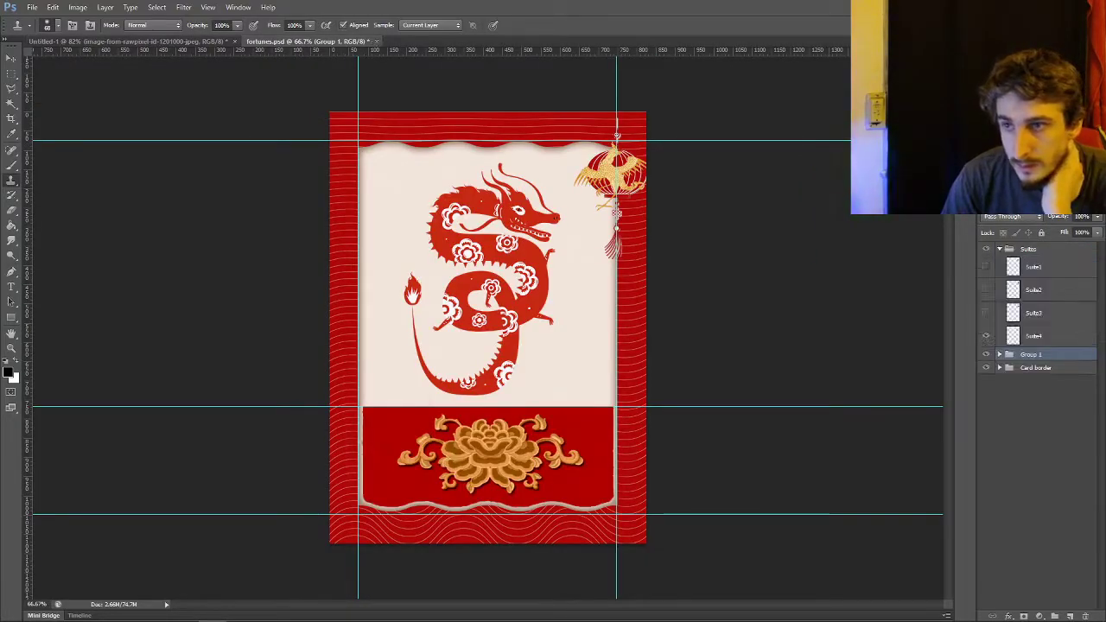
click(1035, 336)
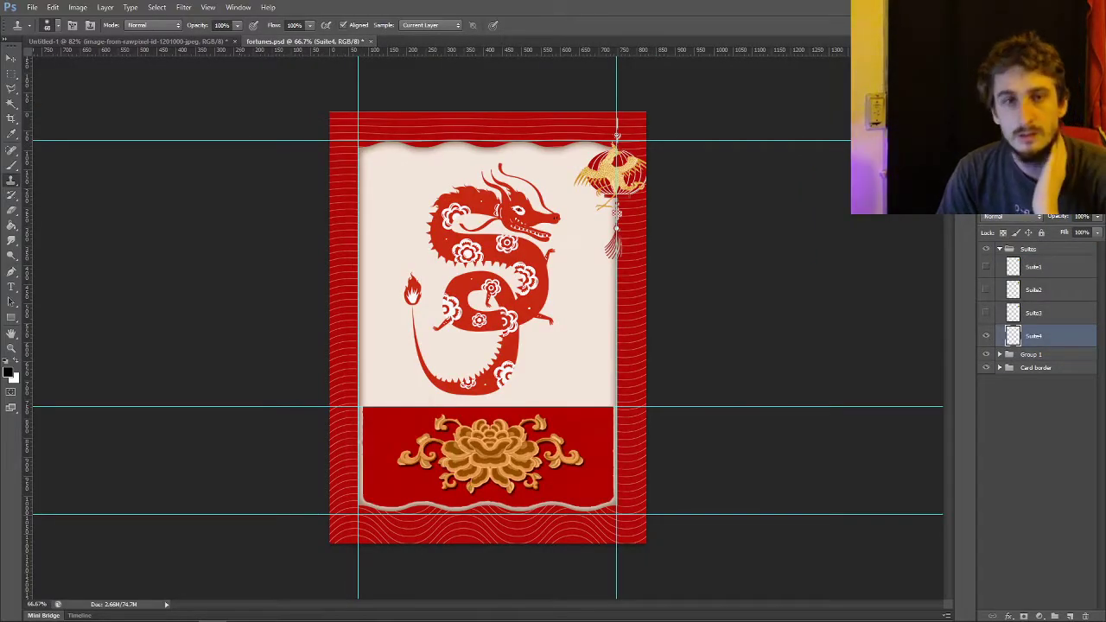
key(m)
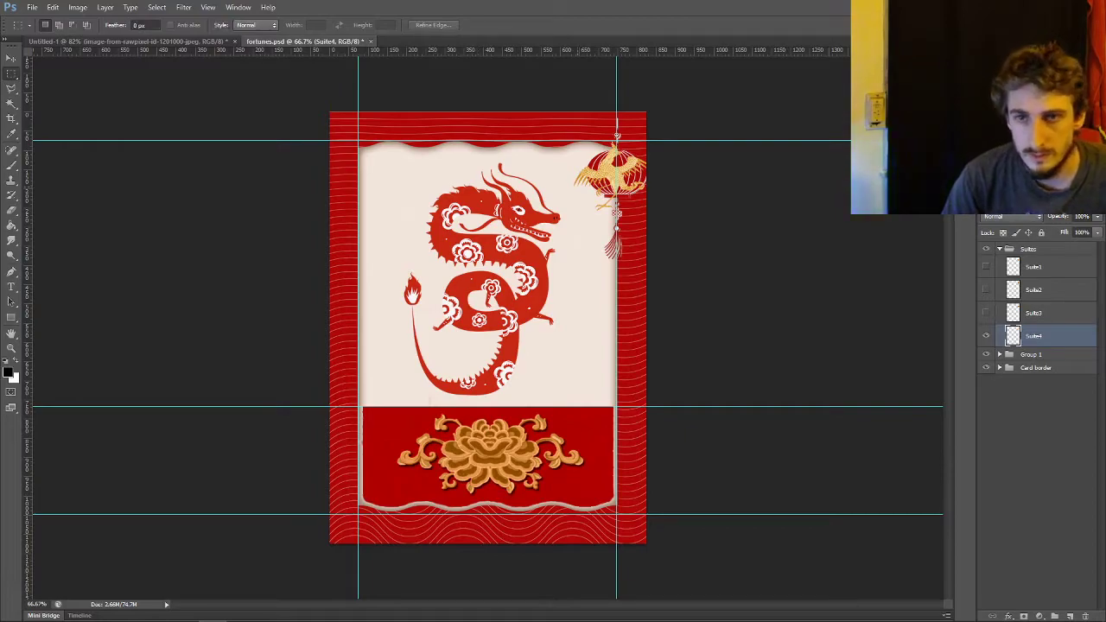
key(ctrl+a)
key(ctrl+x)
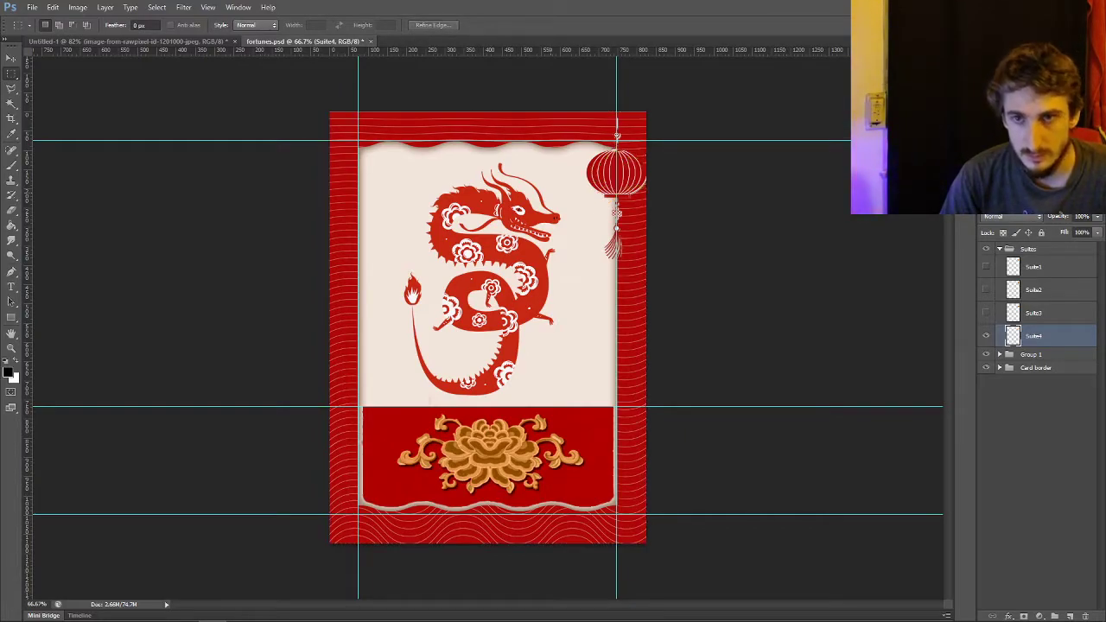
key(ctrl+Tab)
key(ctrl+v)
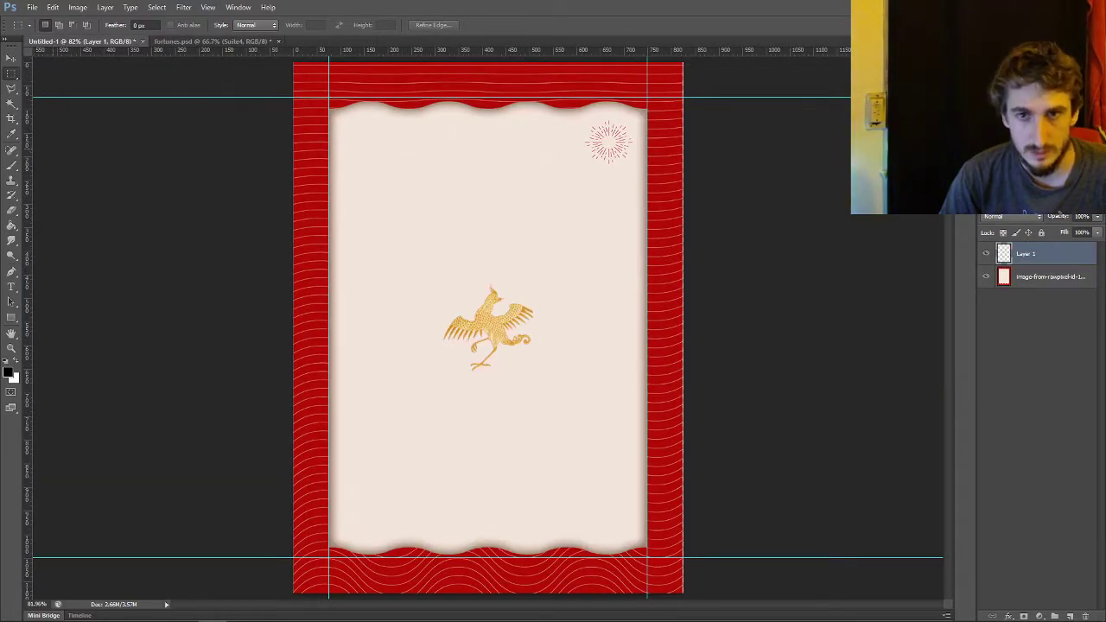
key(v)
drag(490, 291, 384, 132)
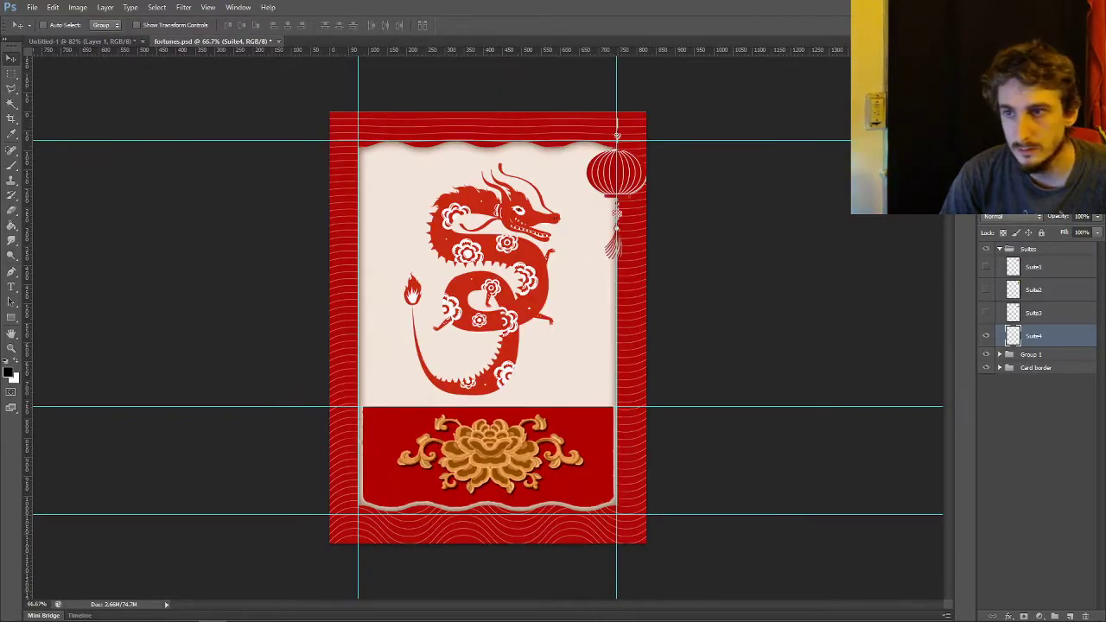
Cut the clouds from the Suite3 layer of fortunes.psd, paste them into Untitled-1, and place them below the golden bird
click(986, 313)
click(1035, 313)
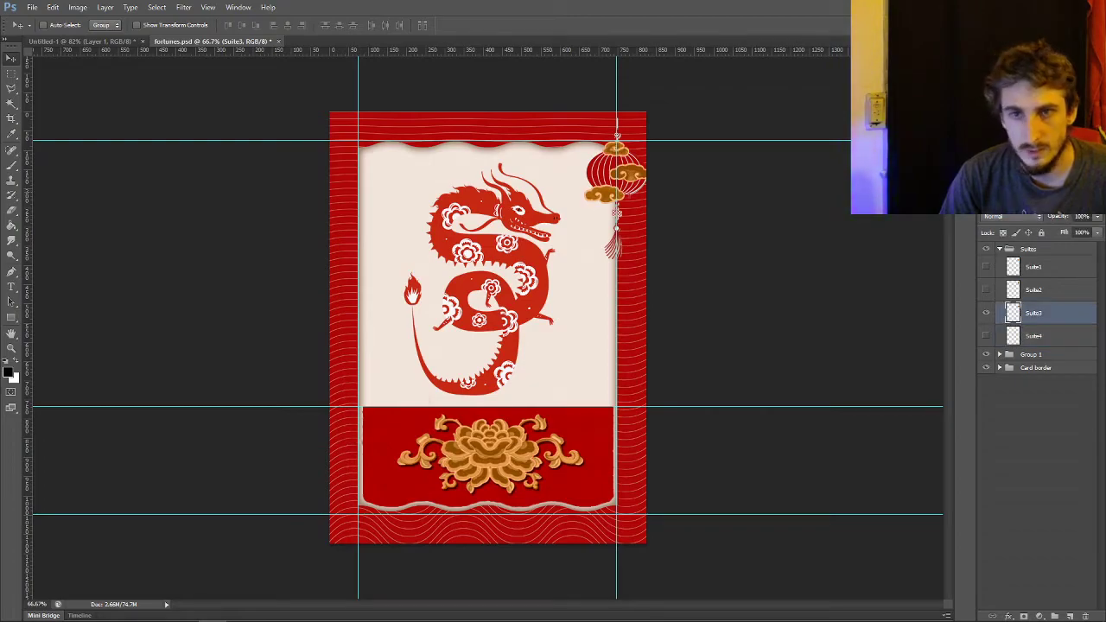
key(ctrl+a)
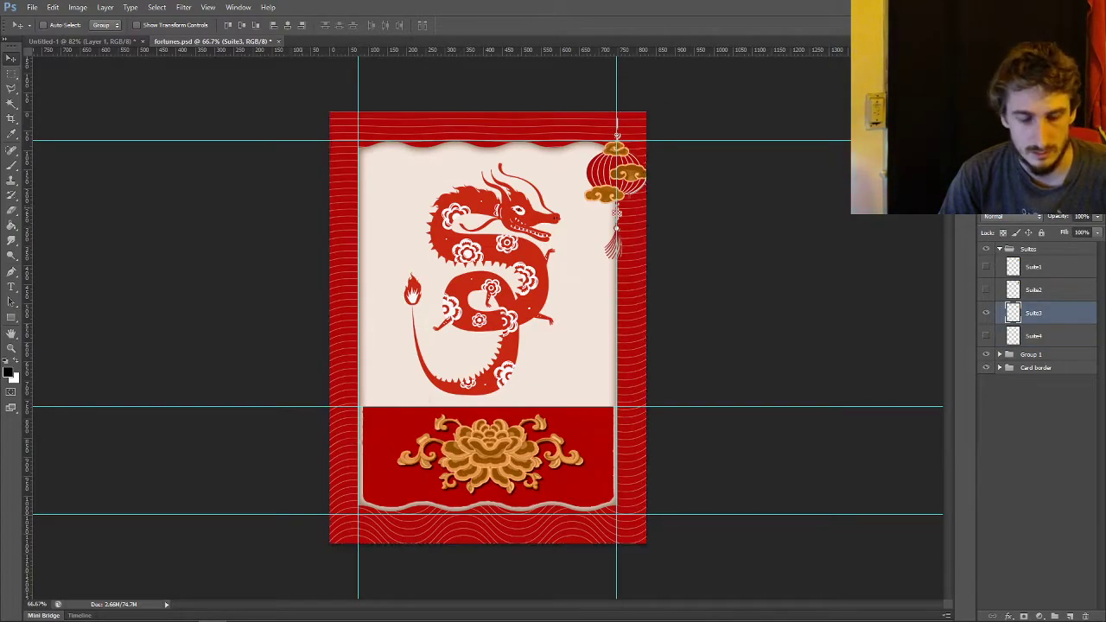
key(ctrl+x)
click(82, 40)
key(ctrl+v)
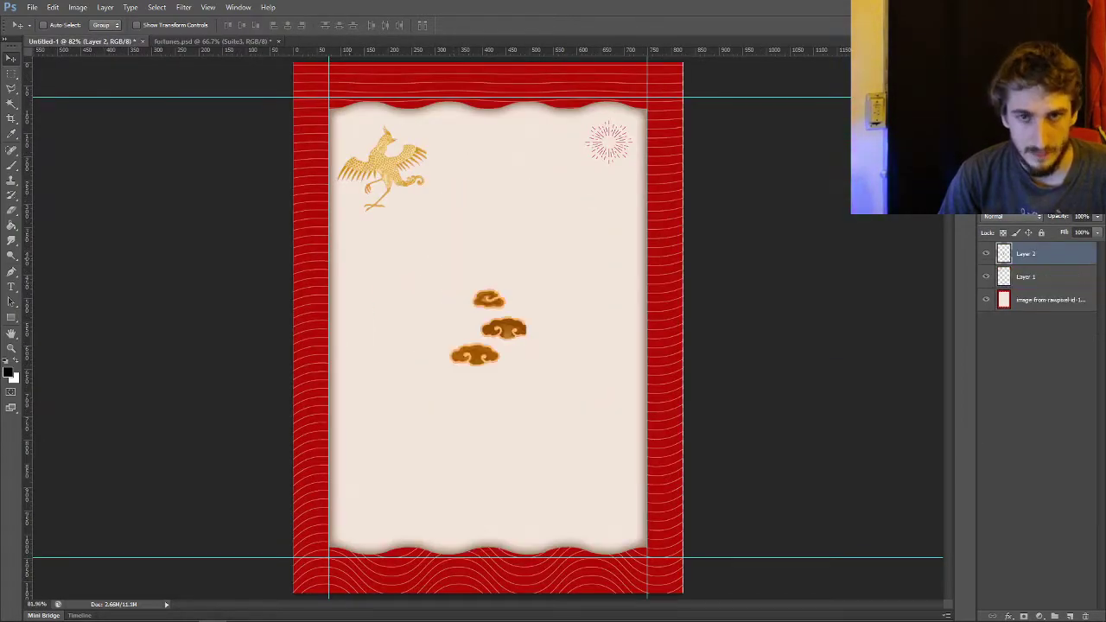
drag(501, 328, 401, 265)
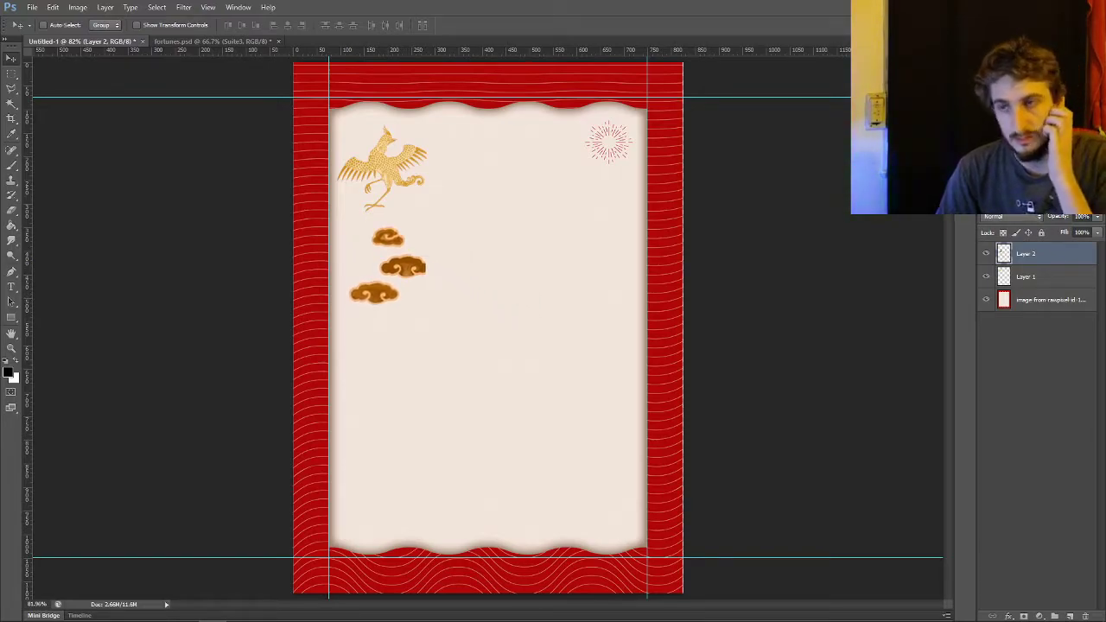
Return to fortunes.psd and show the Suite2 layer
click(212, 41)
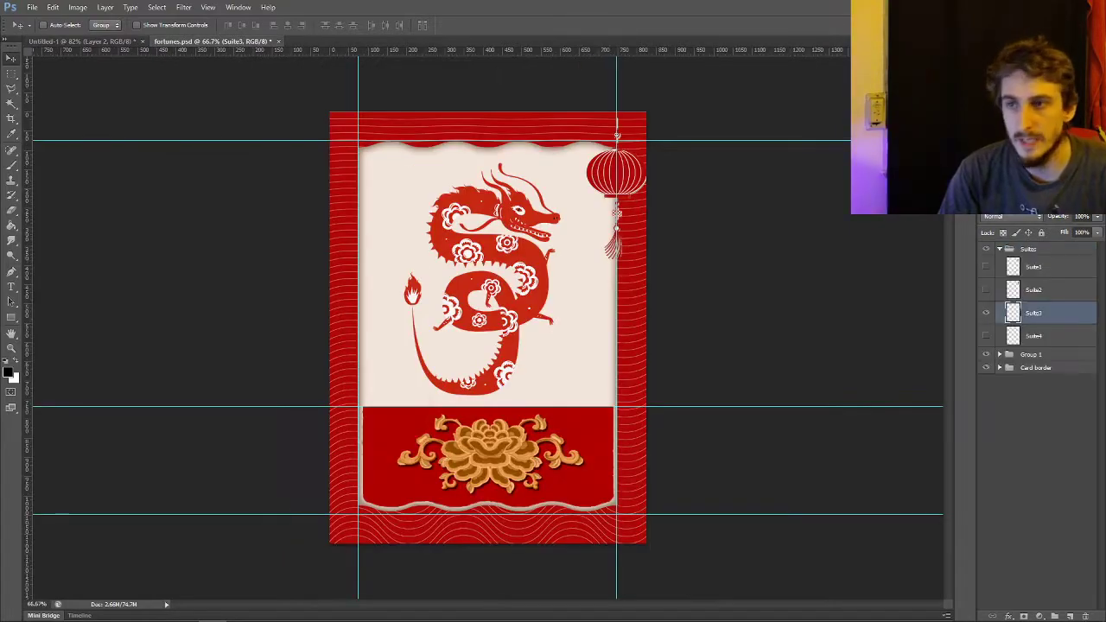
click(986, 289)
key(ctrl+a)
click(82, 42)
key(ctrl+v)
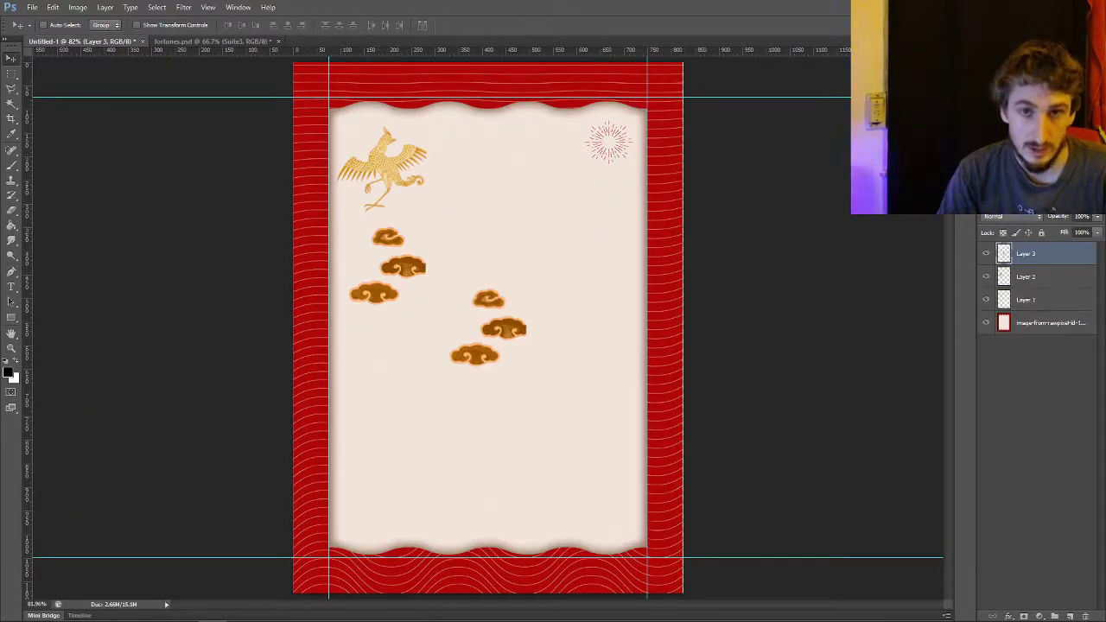
key(ctrl+z)
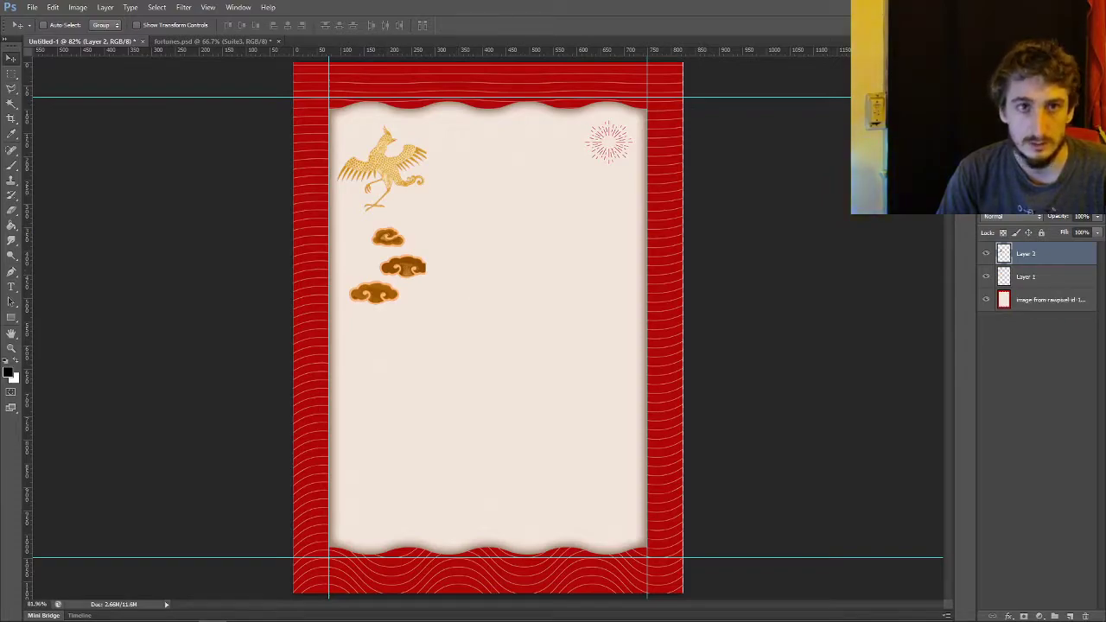
click(212, 42)
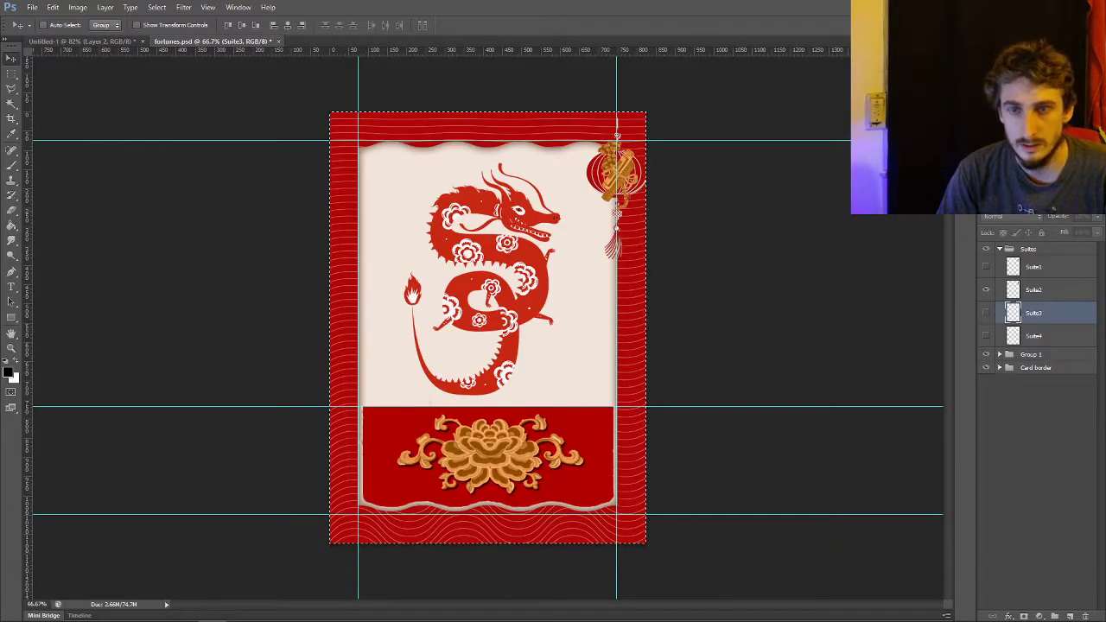
key(ctrl+d)
Cut the scroll emblem from the Suite2 layer of fortunes.psd, paste it into Untitled-1, and place it below the clouds
click(1035, 289)
key(ctrl+a)
key(ctrl+x)
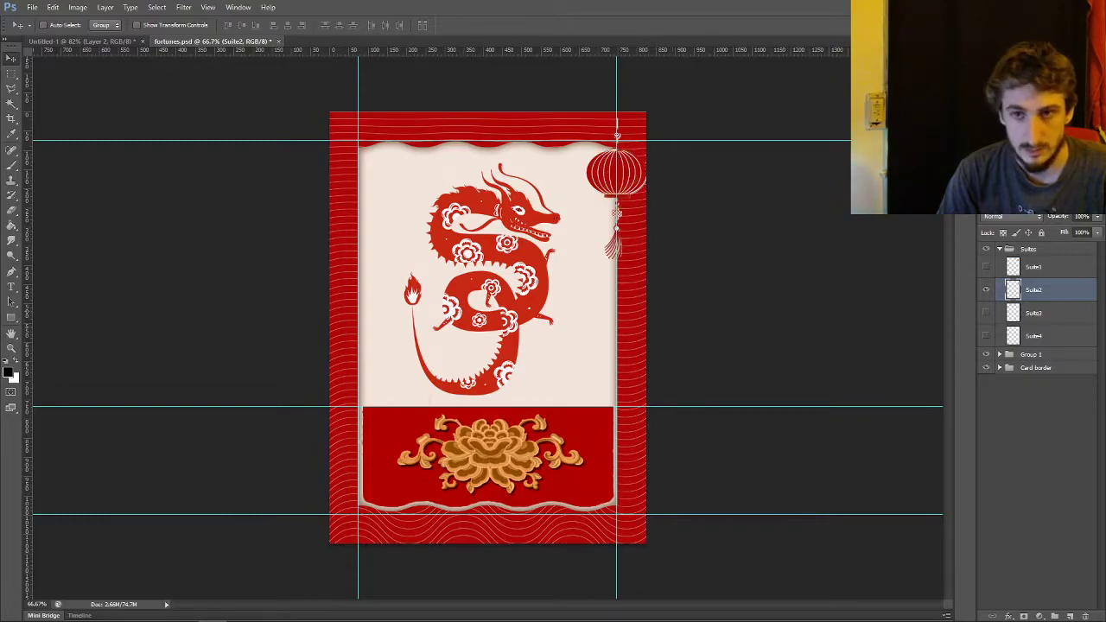
click(83, 42)
key(ctrl+v)
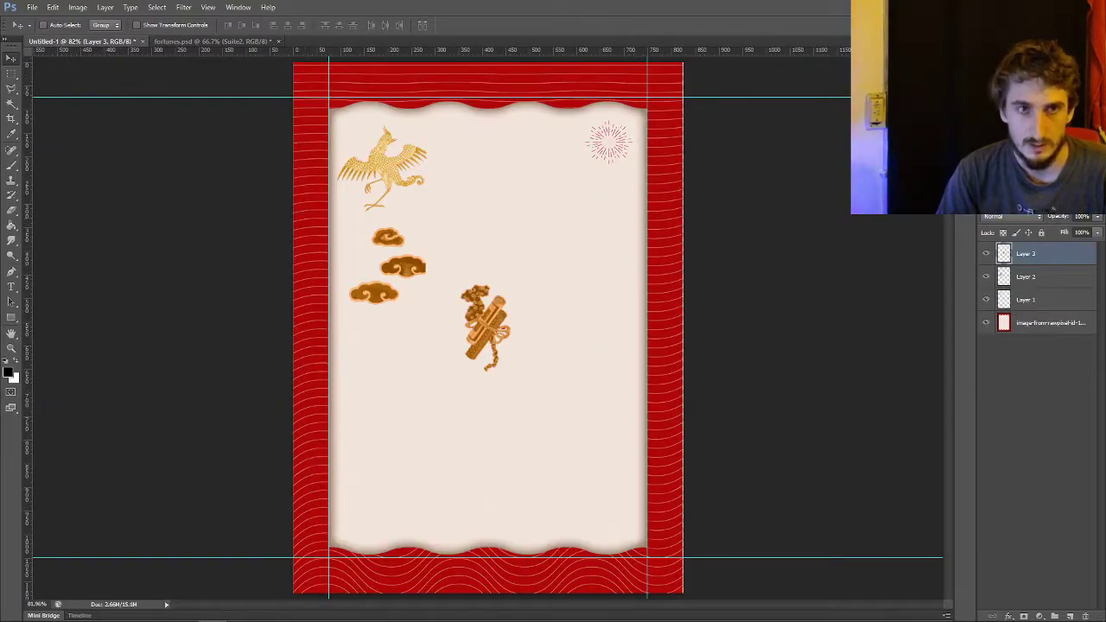
drag(503, 304, 395, 335)
Cut the hexagonal emblem from the Suite1 layer of fortunes.psd, paste it into Untitled-1, and place it below the scroll emblem
click(212, 41)
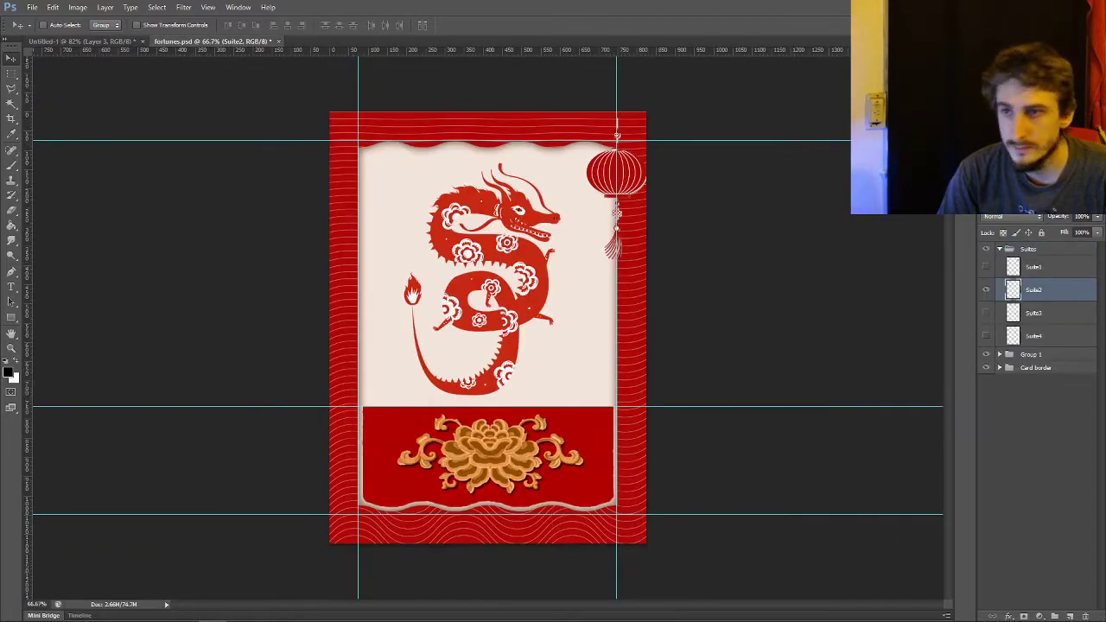
click(987, 289)
click(986, 266)
key(ctrl+a)
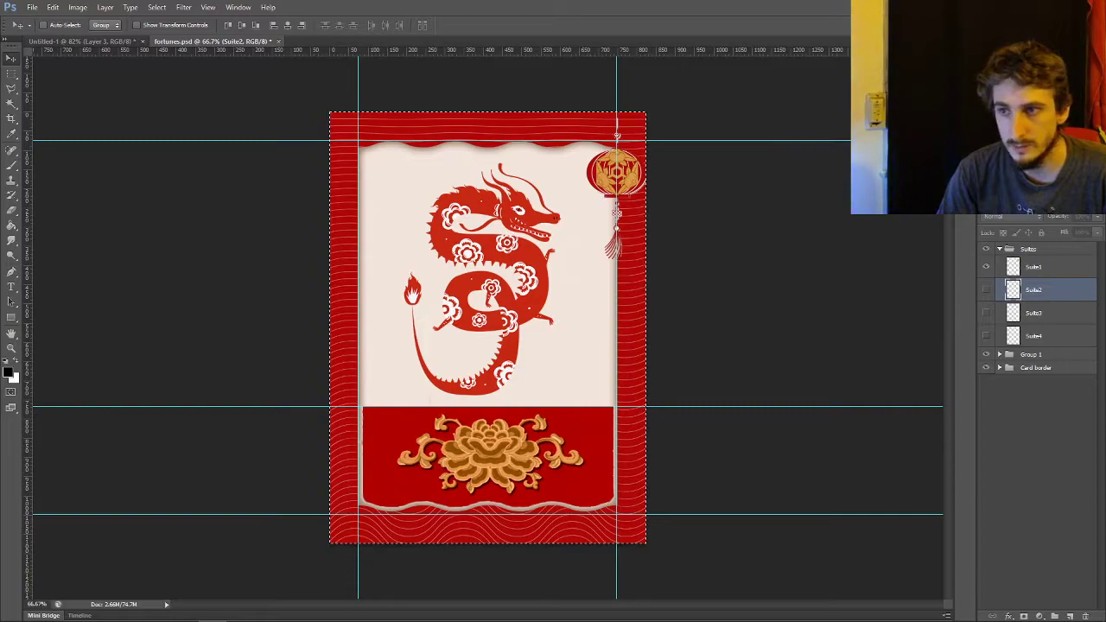
click(1034, 268)
key(ctrl+x)
click(82, 42)
key(ctrl+v)
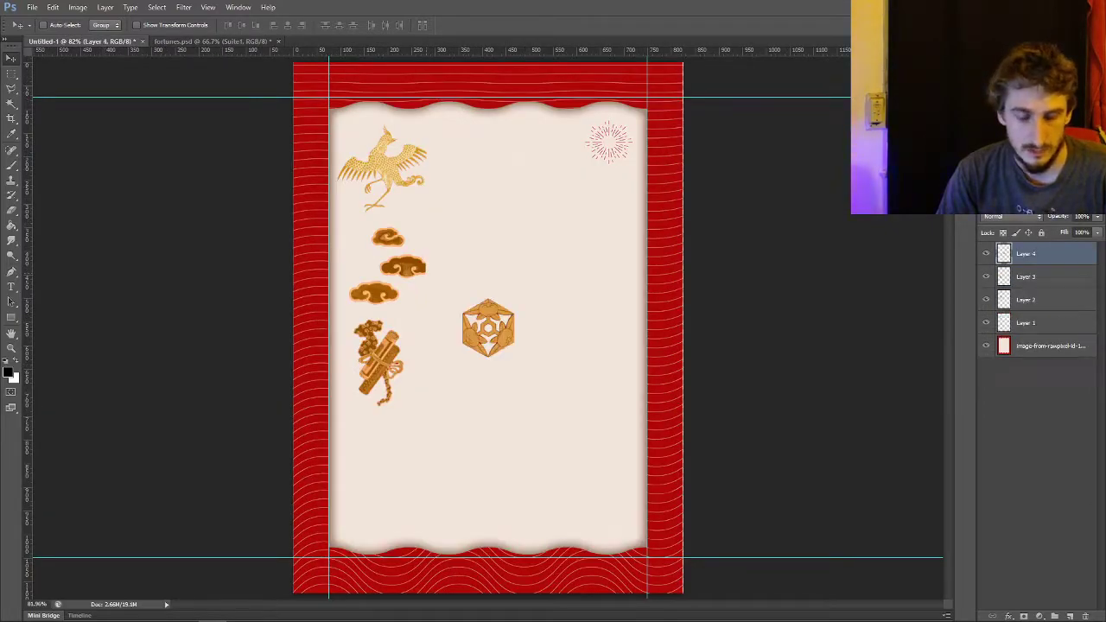
drag(499, 292, 387, 437)
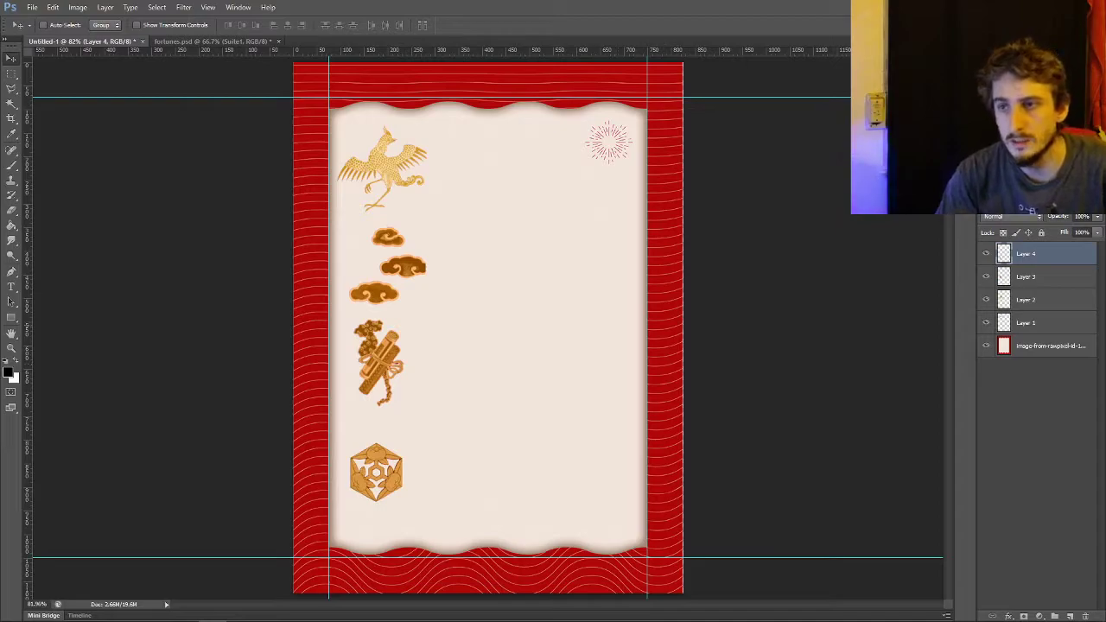
Nudge the hexagon, scroll, clouds and golden bird into an evenly spaced column along the cream panel's left side
drag(388, 447, 393, 463)
ctrl+click(372, 353)
drag(372, 352, 375, 375)
ctrl+click(393, 235)
drag(394, 235, 389, 242)
ctrl+click(395, 138)
drag(396, 139, 404, 138)
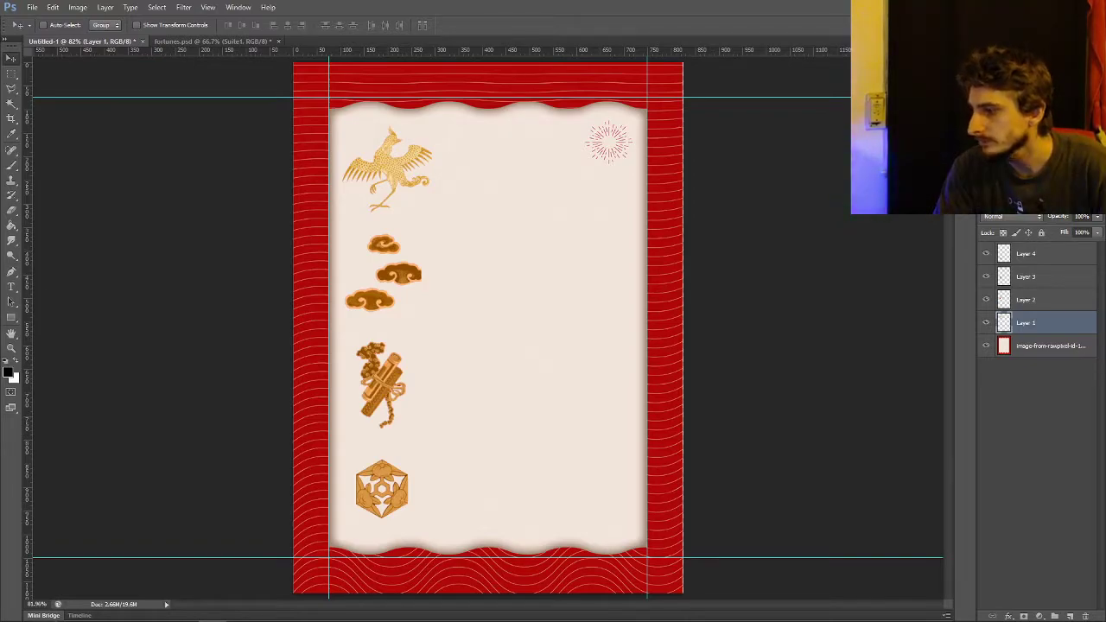
Switch to the fortunes notes in Notepad, snap the window to the screen's right half, and replace "Suites" in the first line with "crests"
key(alt+Tab)
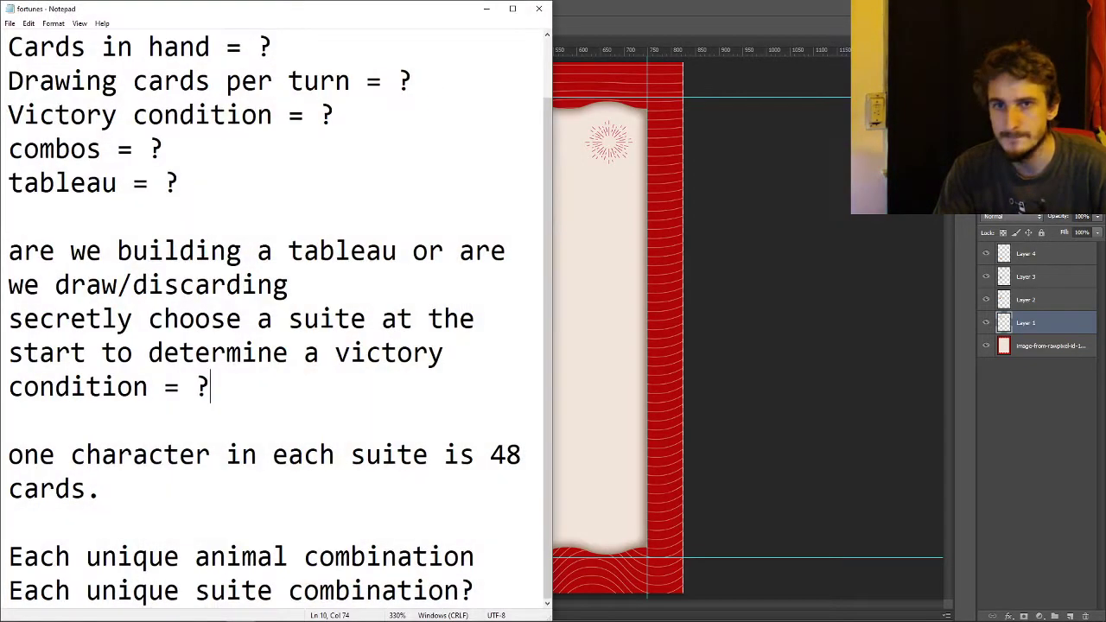
click(179, 183)
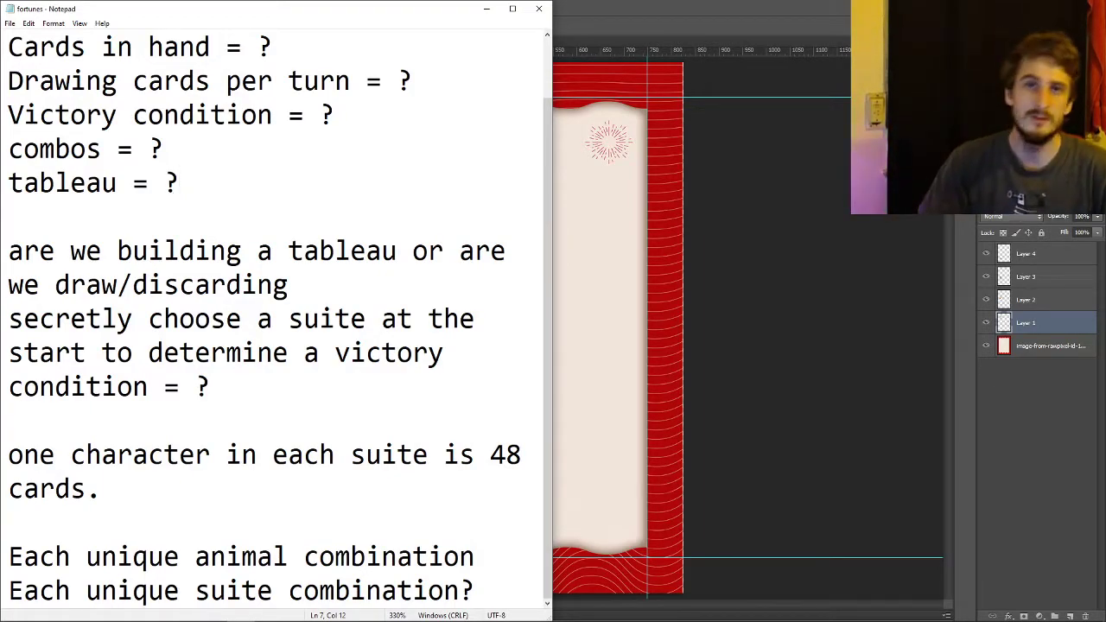
scroll(276, 320, up, 1)
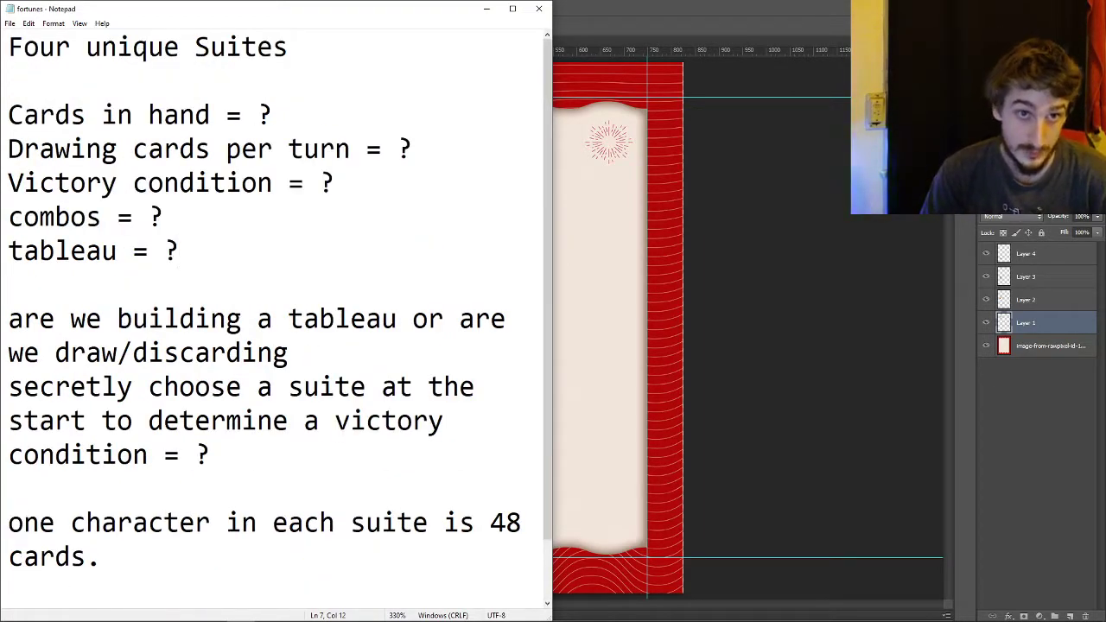
drag(288, 47, 38, 47)
click(164, 217)
drag(419, 9, 1105, 130)
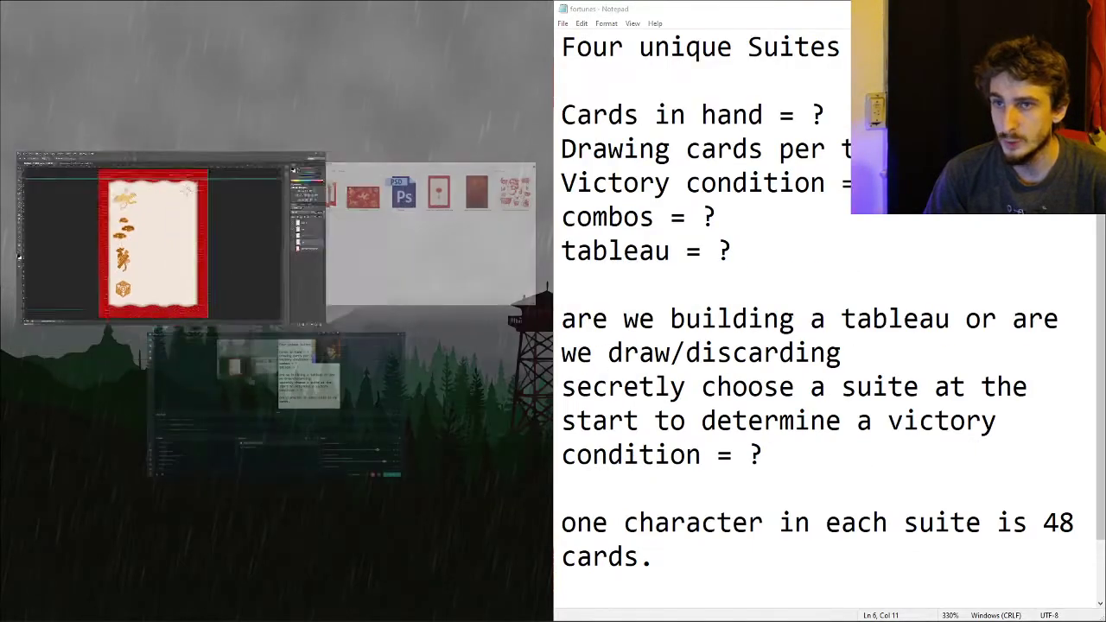
key(Escape)
drag(842, 48, 751, 47)
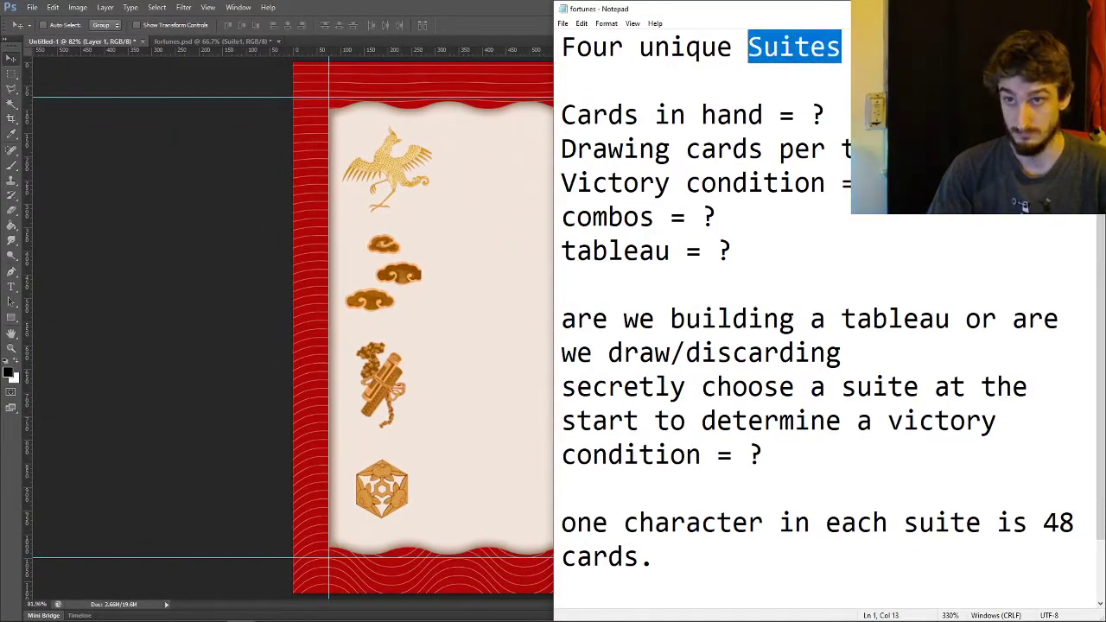
text(crests)
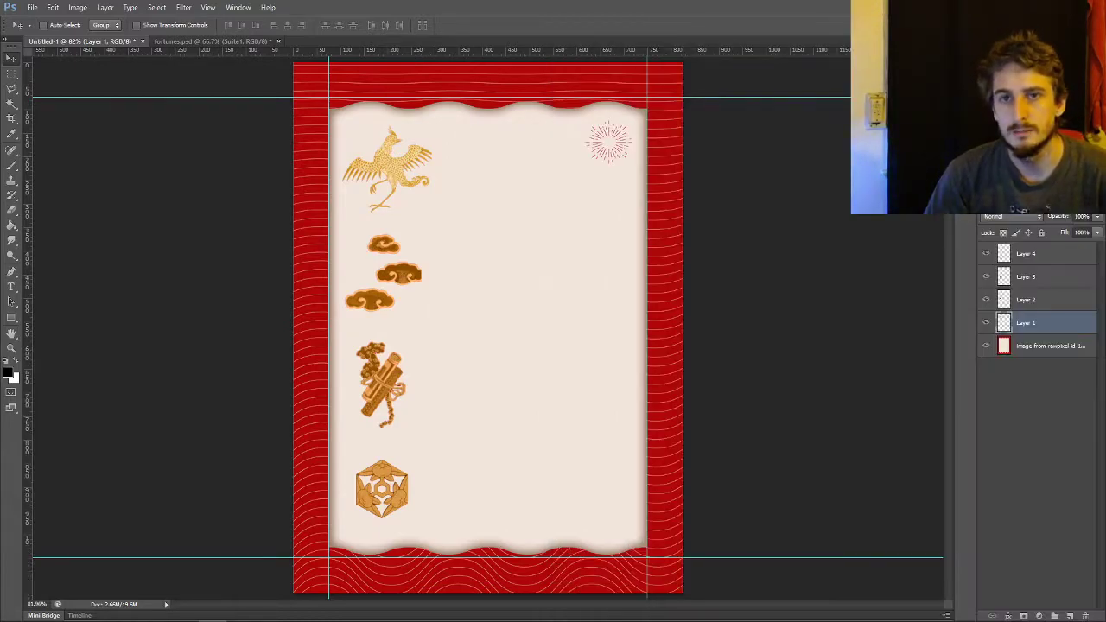
Return to Photoshop, group the four emblem layers, and apply a drop shadow with default settings to the group
key(alt+Tab)
shift+click(1026, 254)
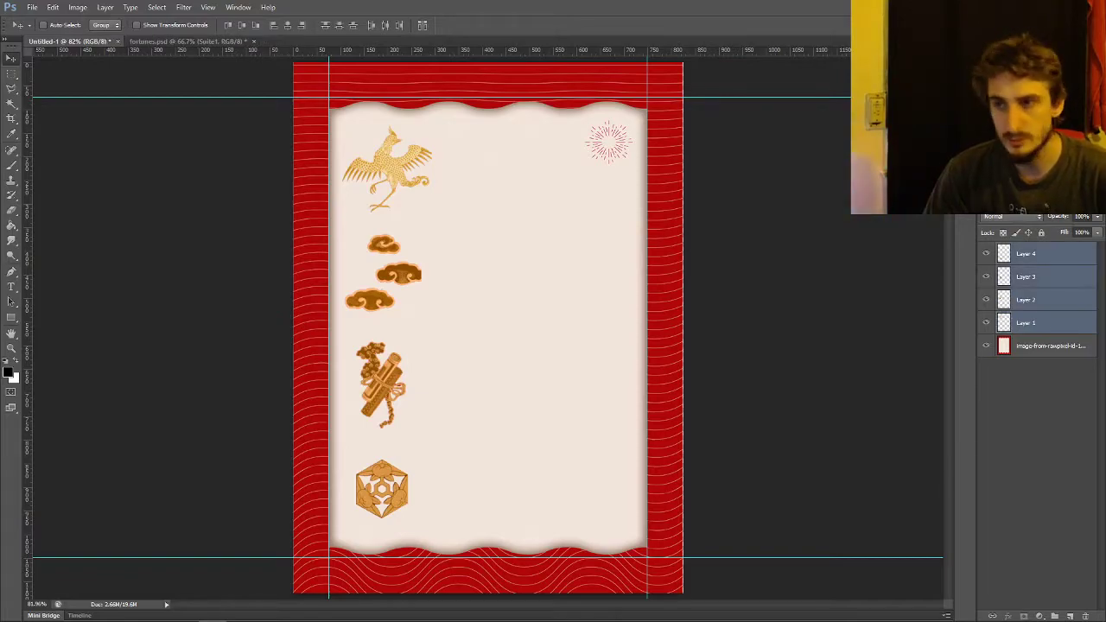
key(ctrl+g)
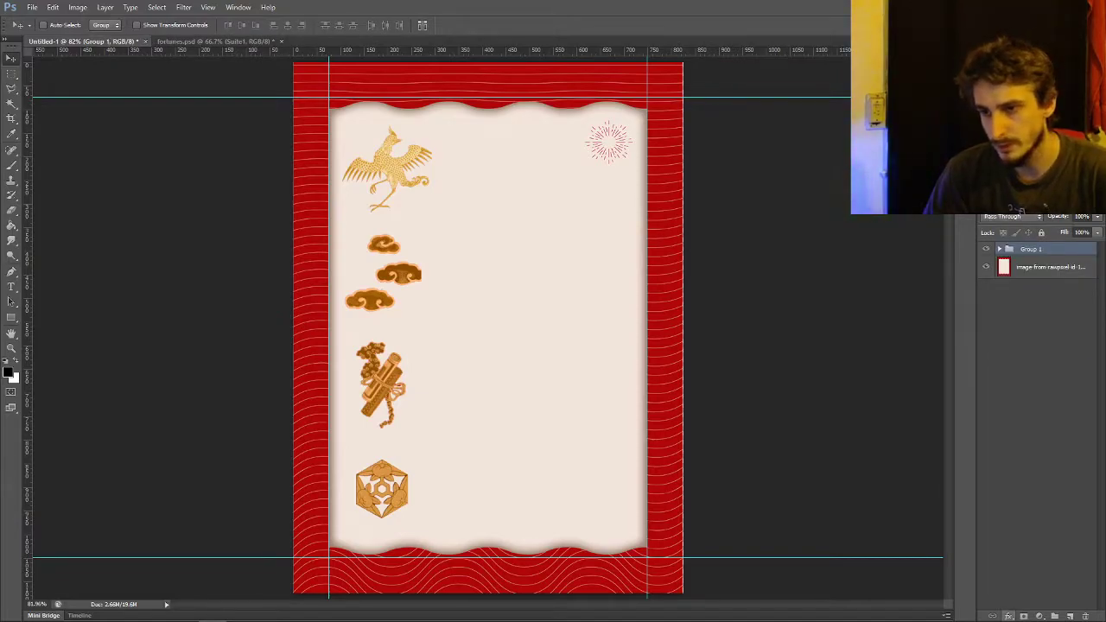
click(1009, 617)
click(1021, 602)
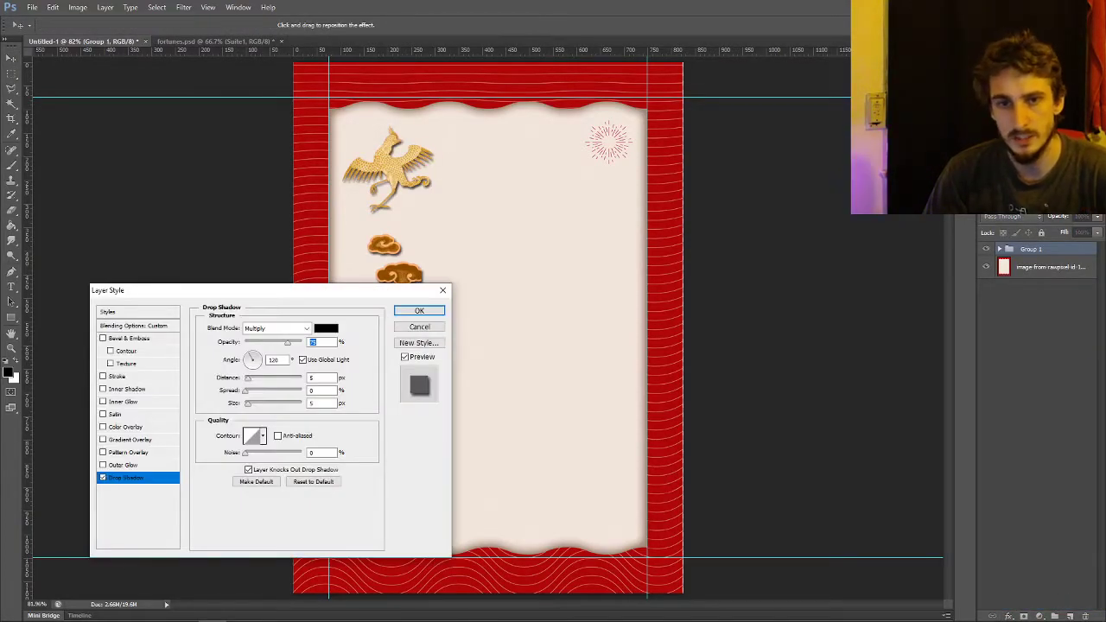
click(419, 310)
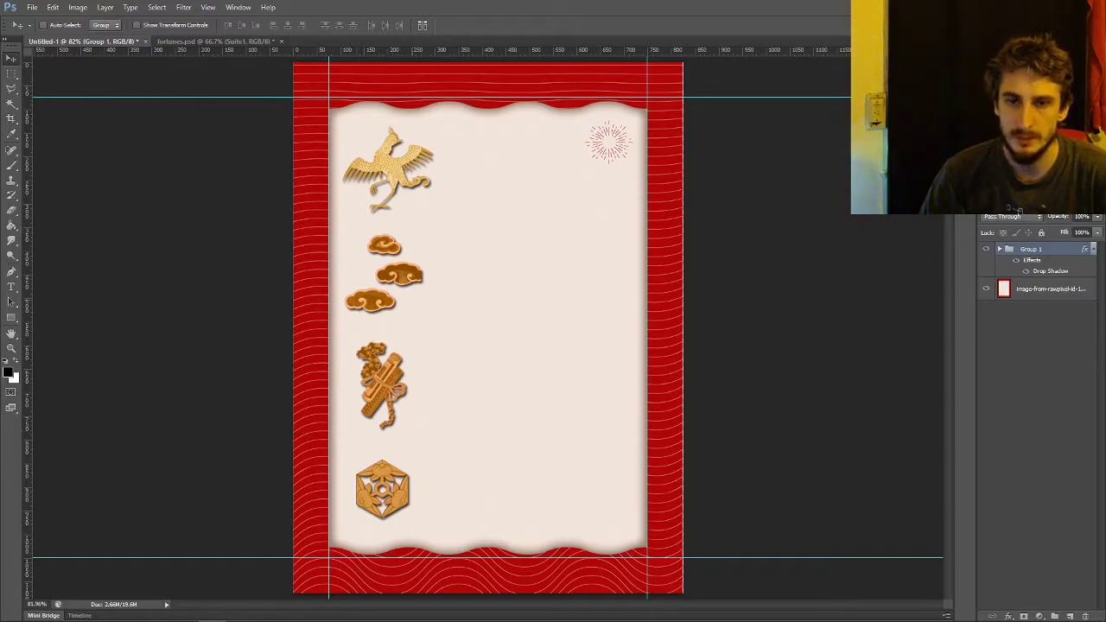
Switch to the fortunes notes in Notepad and add the heading "Phases of play:" a few blank lines below the last line
mouse_move(213, 617)
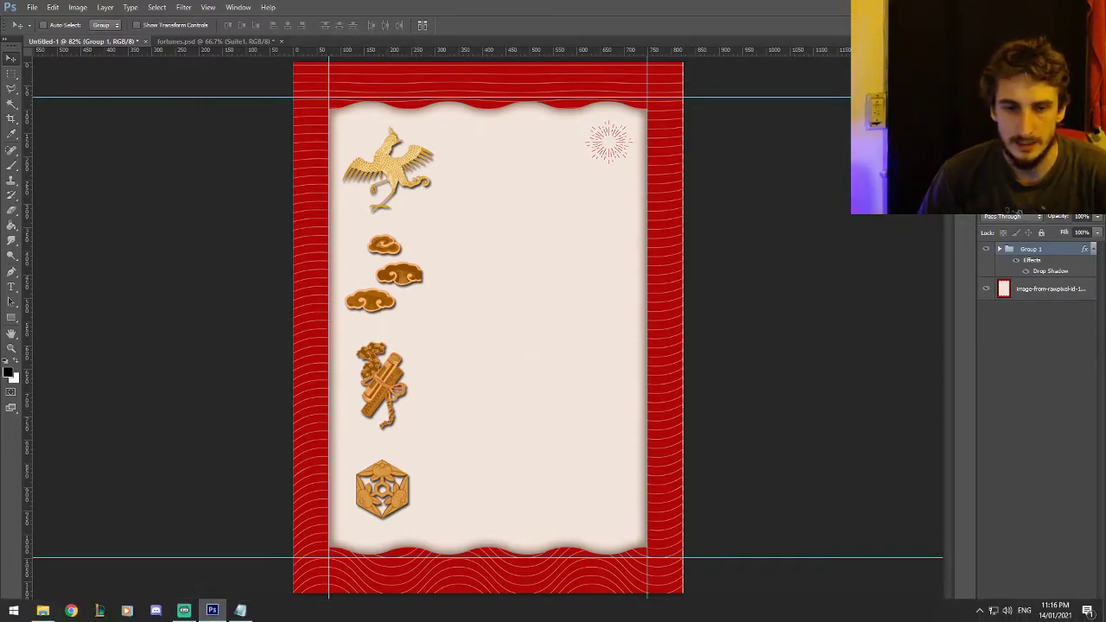
click(240, 610)
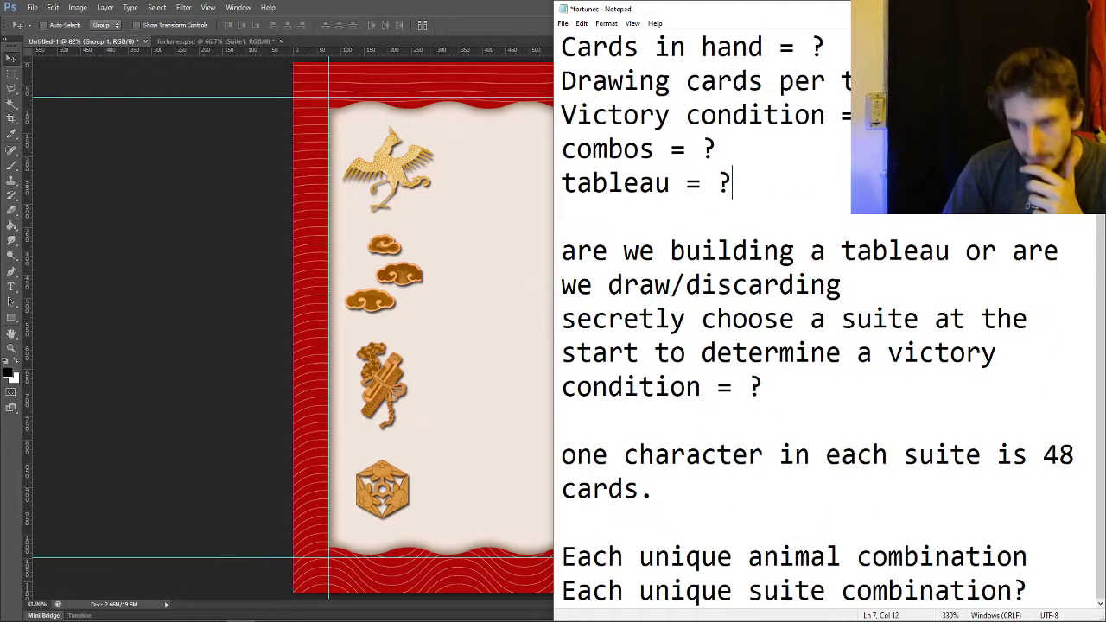
click(1029, 591)
key(Return)
key(Return)
key(Return)
key(Return)
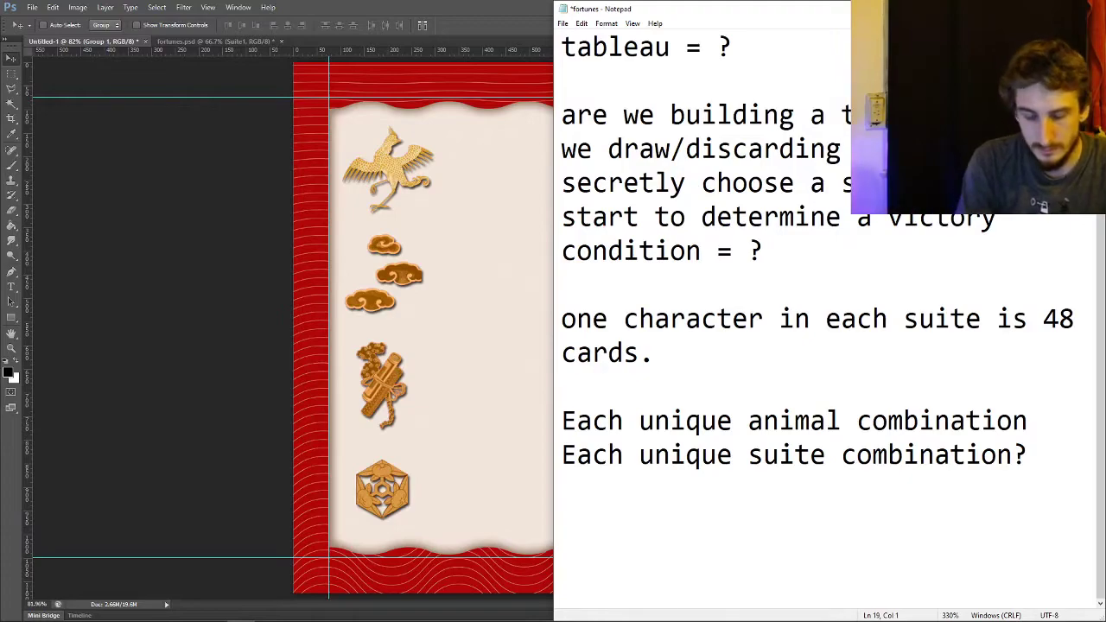
text(Phases of pl)
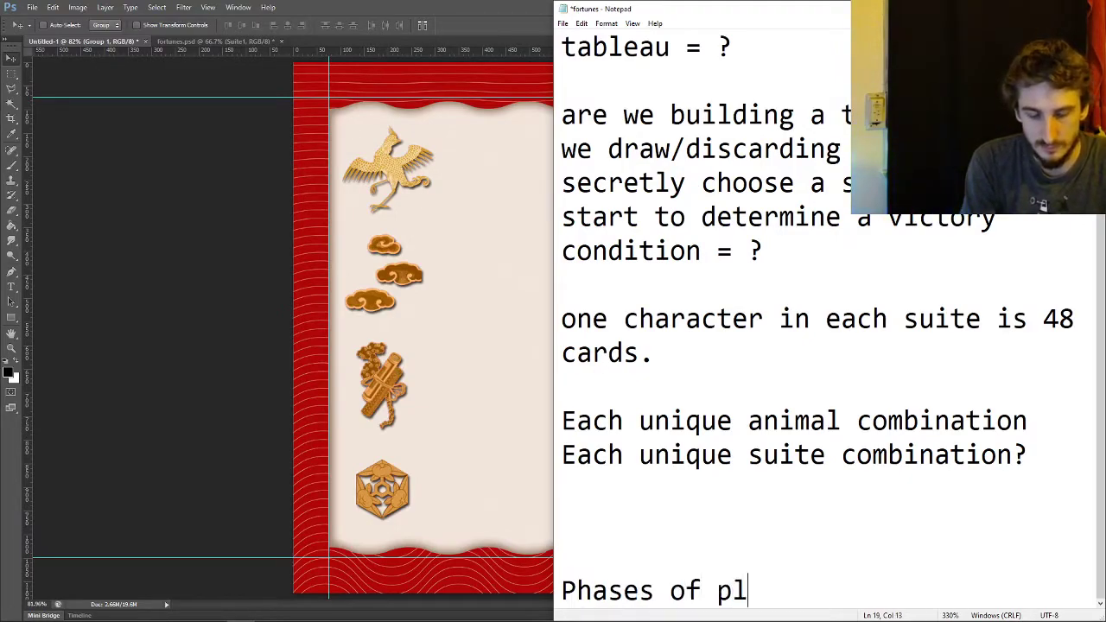
text(ay:)
Add the line "Phase 1: Draw cards (Draw discard?)" under the phases heading
key(Return)
text(Ph)
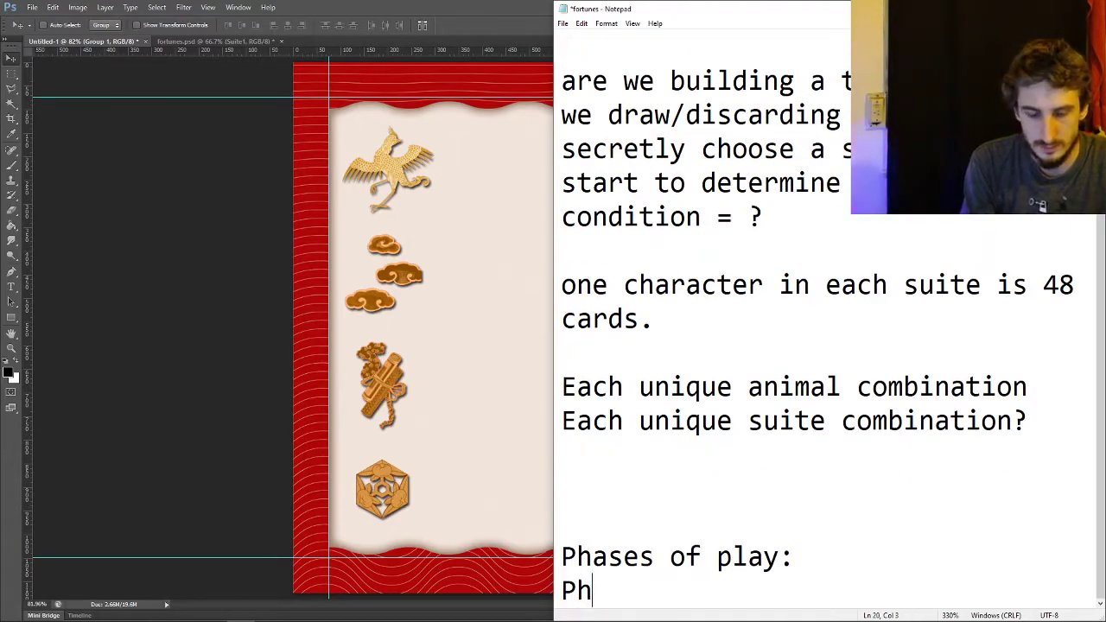
text(ase 1: D)
key(BackSpace)
text(Draw )
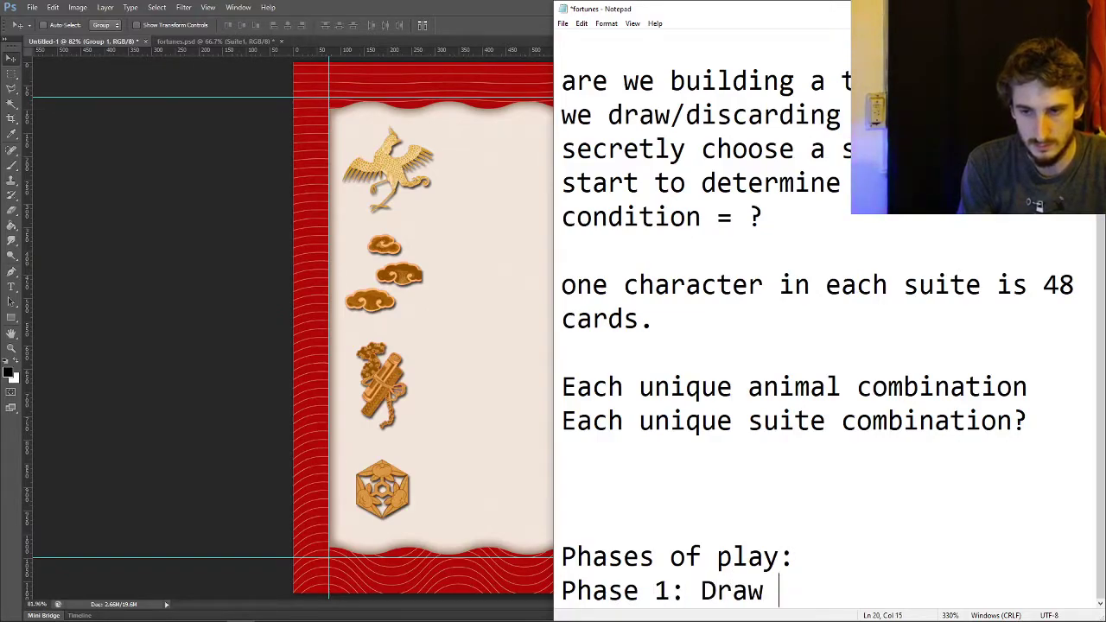
text(cards ()
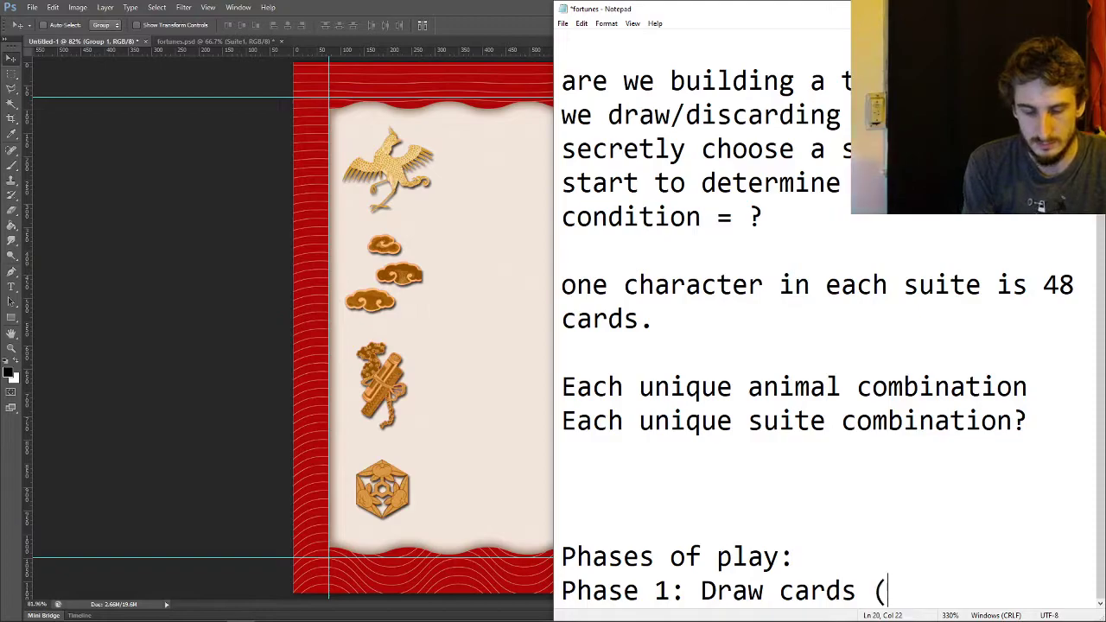
text(Draw discard?))
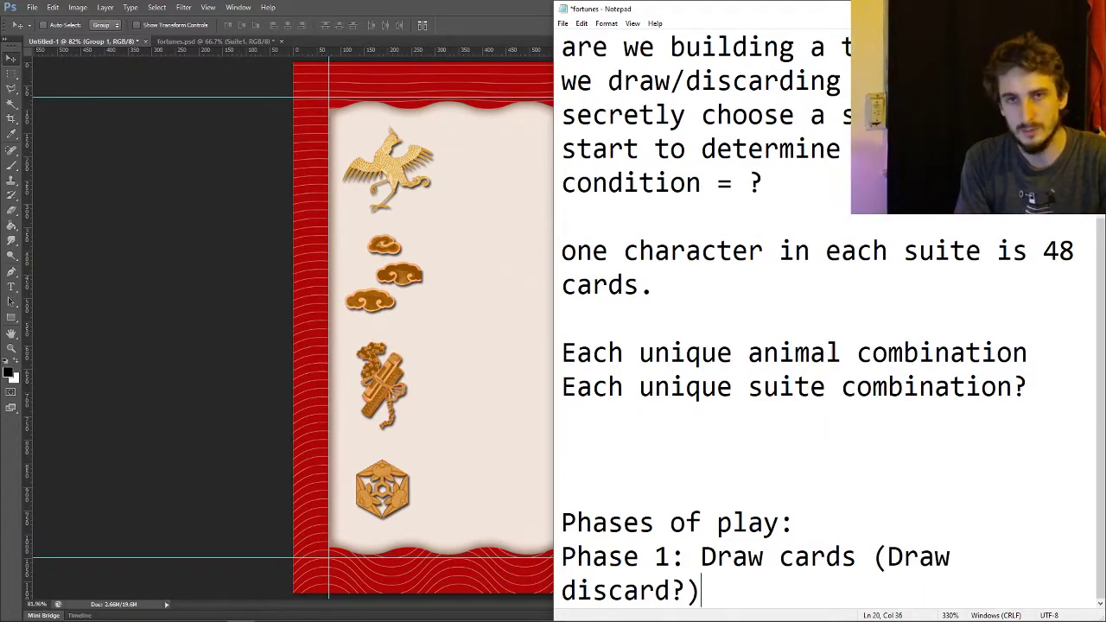
Add the line "Phase 2: Add a card to Tableau" below Phase 1
key(Return)
text(Phase)
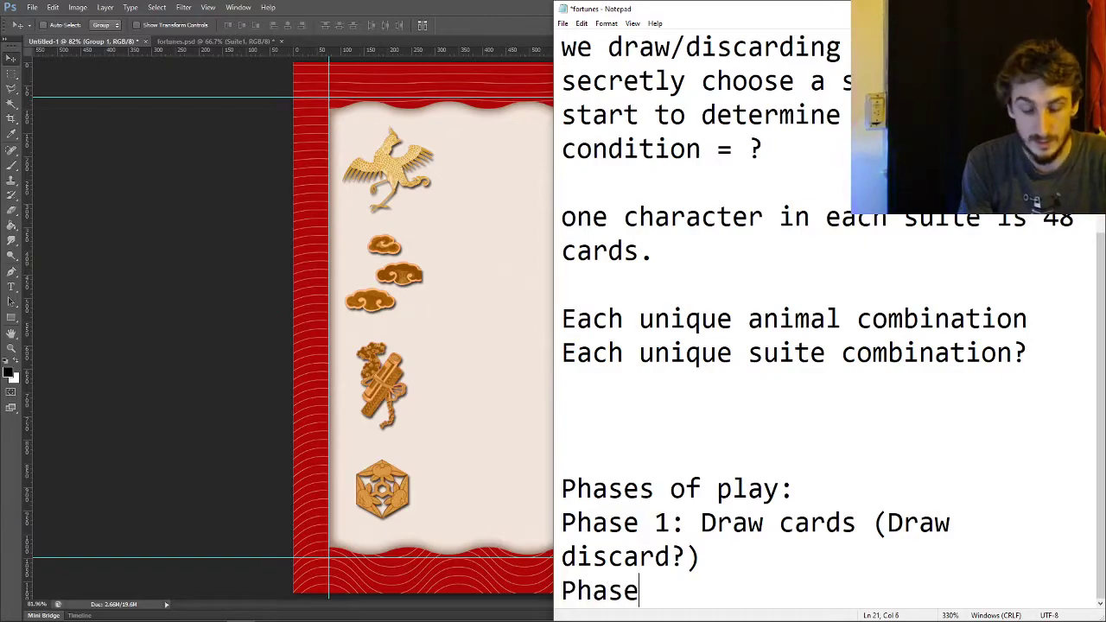
text( 2: Ad)
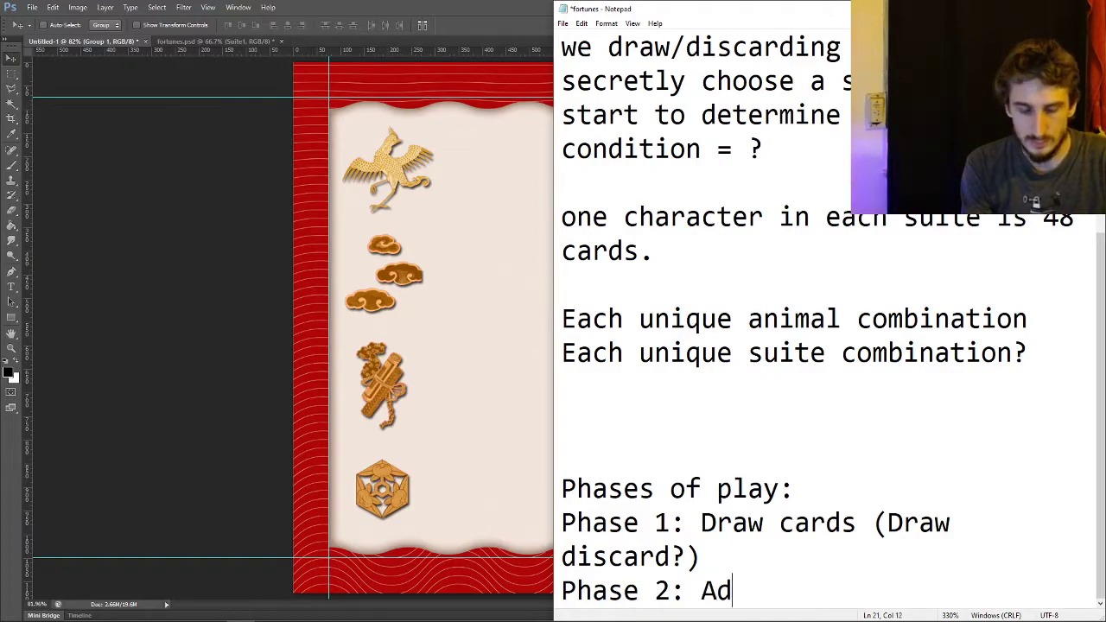
text(d a card )
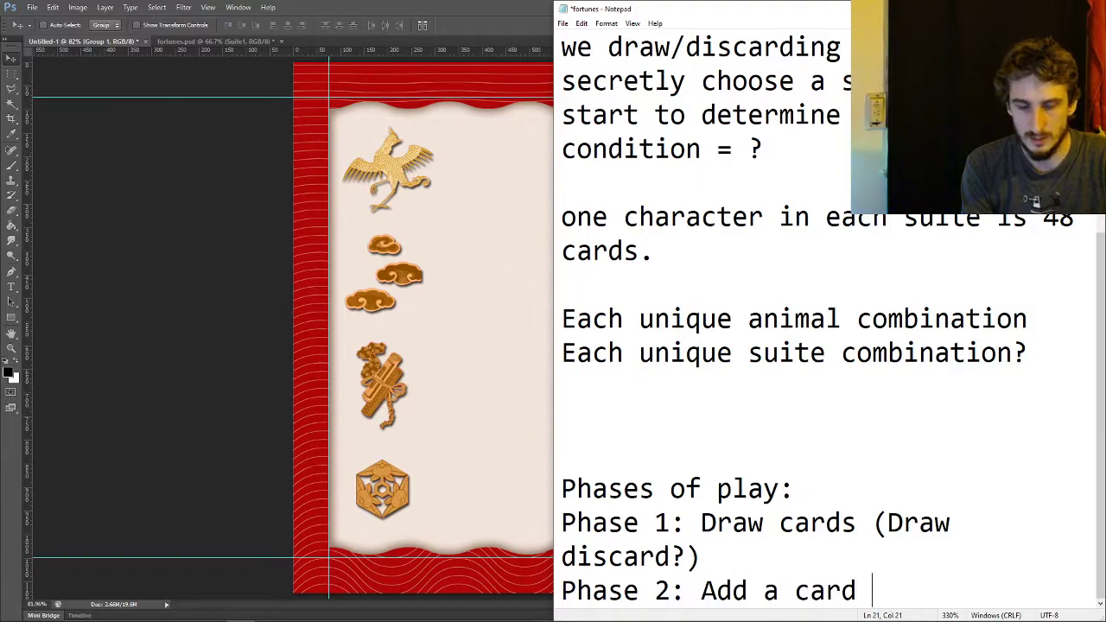
text(to Tableau)
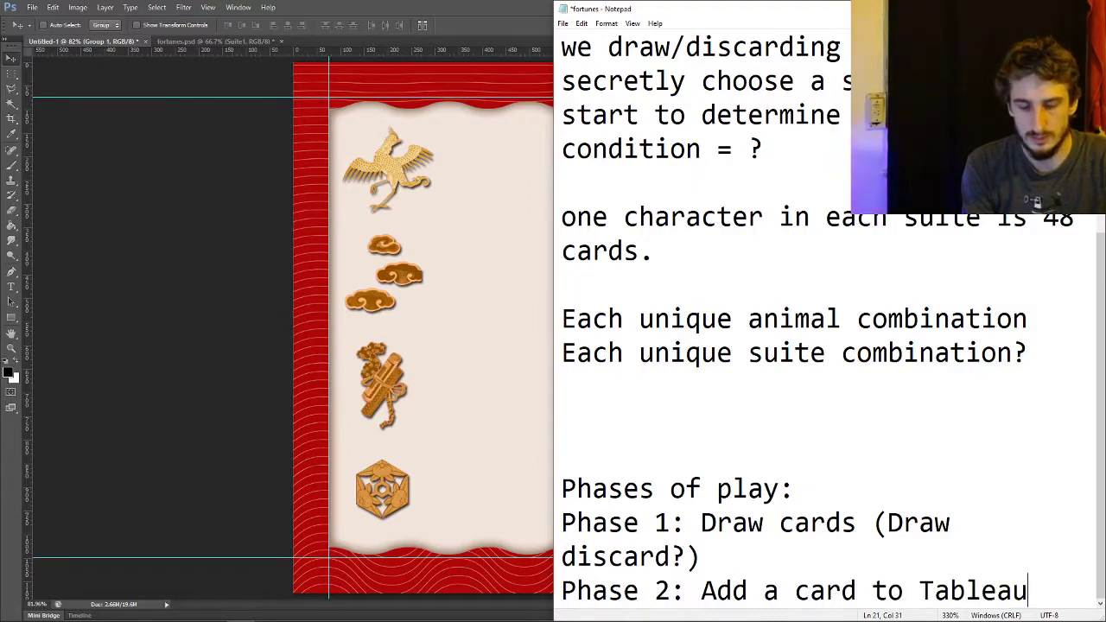
Add the line "Phase 3: Discard any combination of cards" below Phase 2
key(Return)
text(Phase )
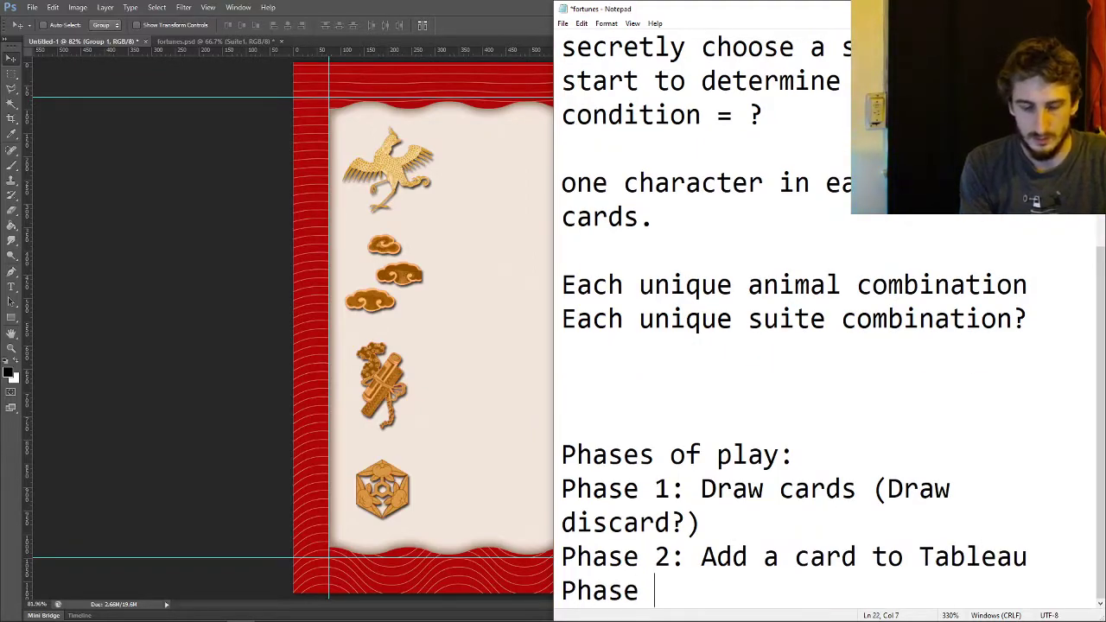
text(3: Discard)
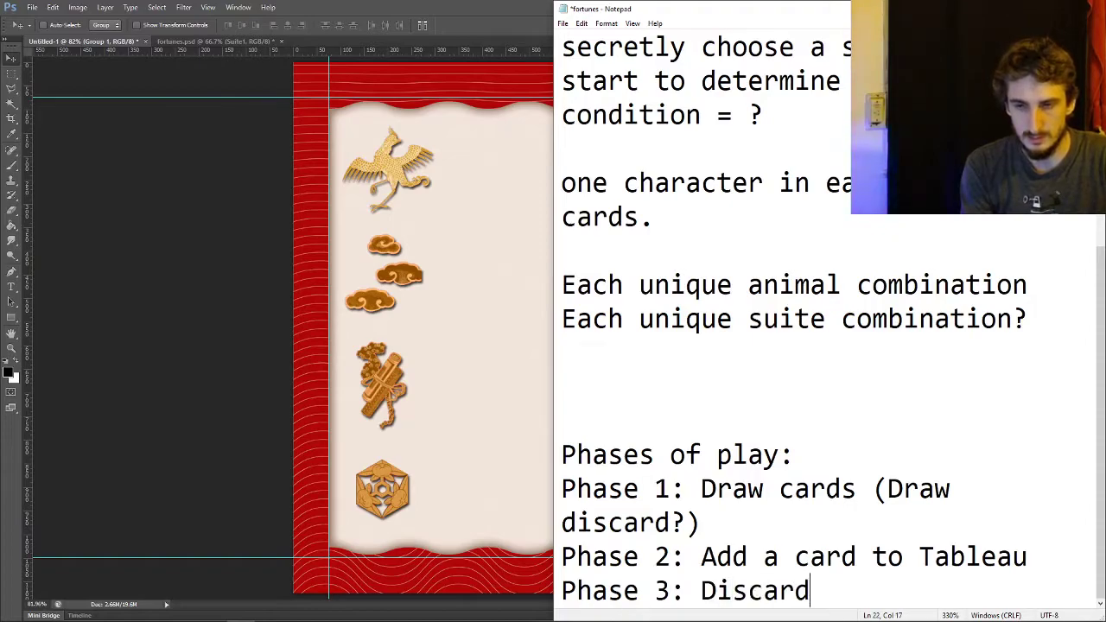
text( any combination of cards)
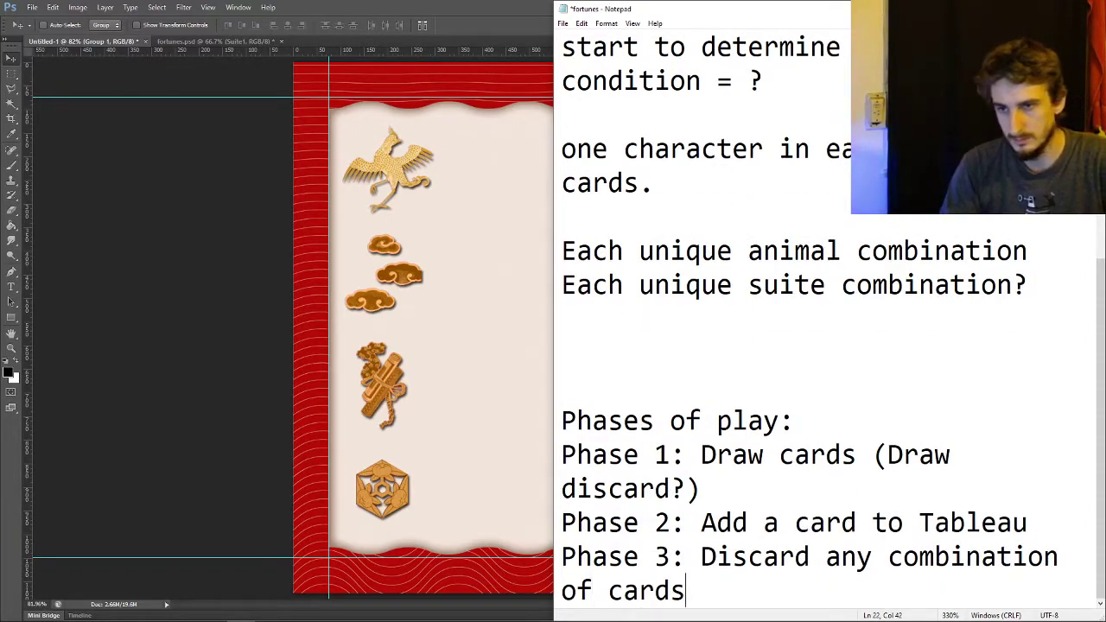
Insert "up to X" after "Draw cards" in the Phase 1 line
click(857, 455)
text(up to  )
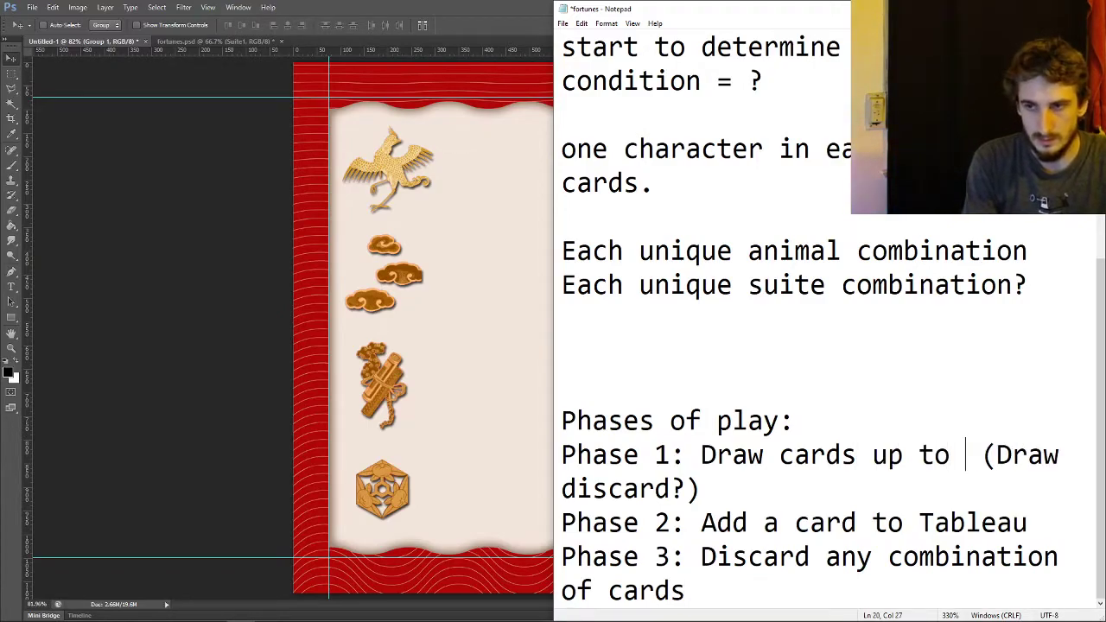
text(X)
Add the line "Phase 4: Resolve effects" below Phase 3
click(687, 591)
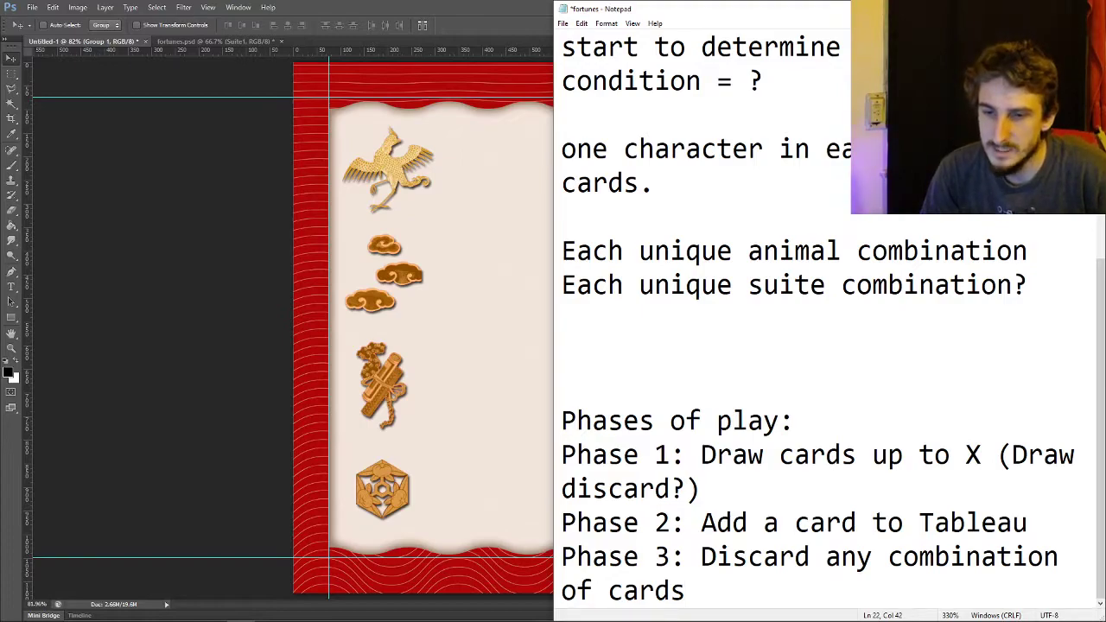
key(Return)
text(Phase 4: R)
text(esovle)
key(BackSpace)
key(BackSpace)
key(BackSpace)
key(BackSpace)
text(lv)
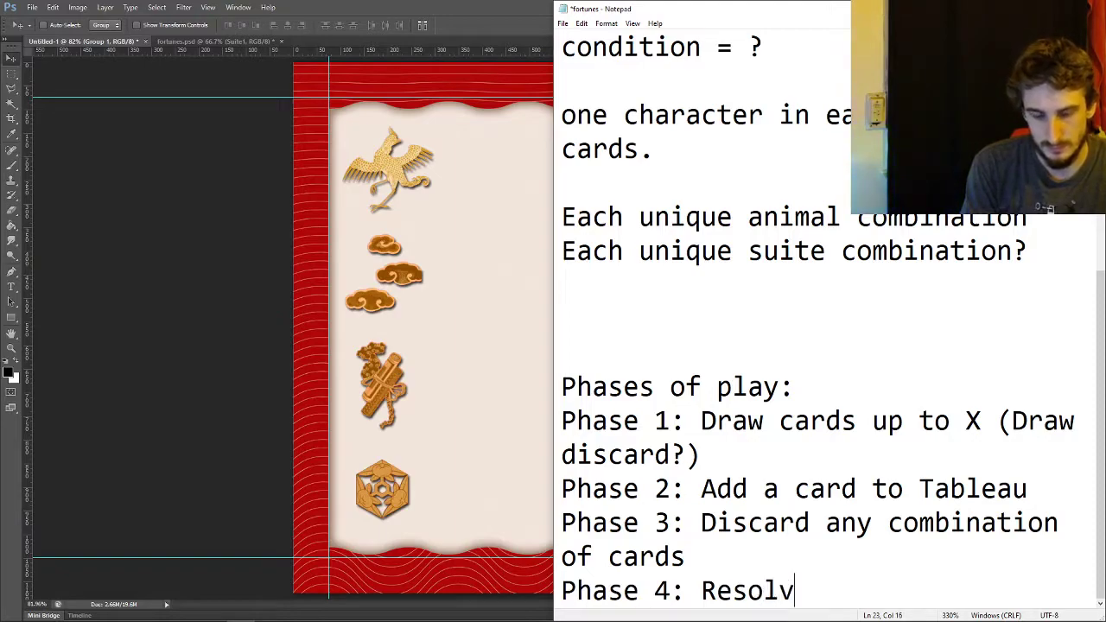
text(e effects)
key(Return)
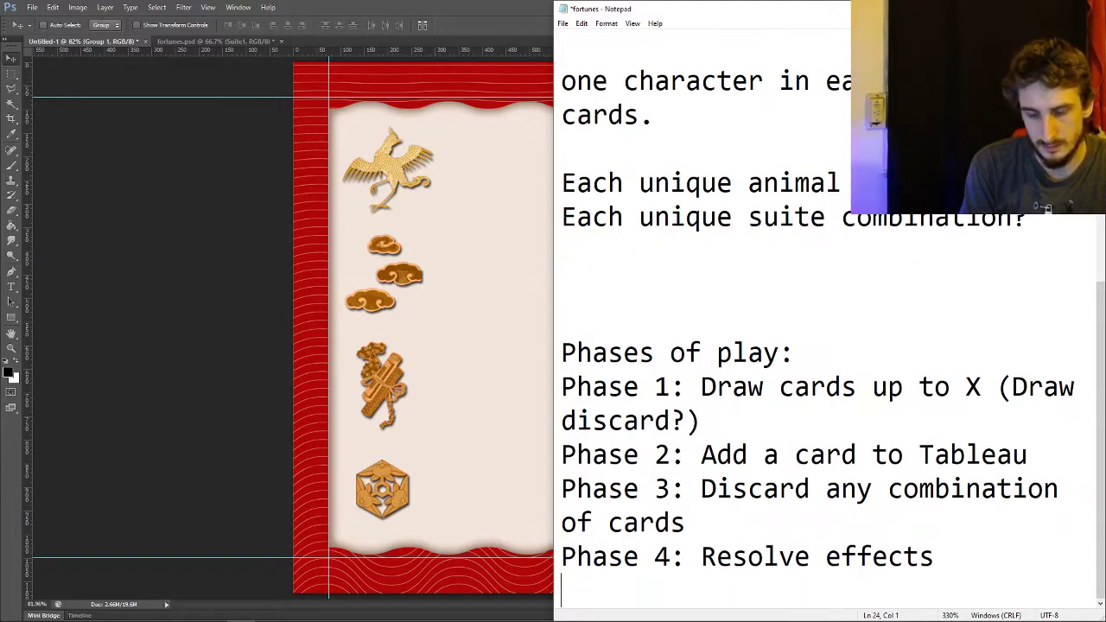
Add the line "Phase 5: Check for victory conditions." below Phase 4 and save the notes
text(Phase 5: Che)
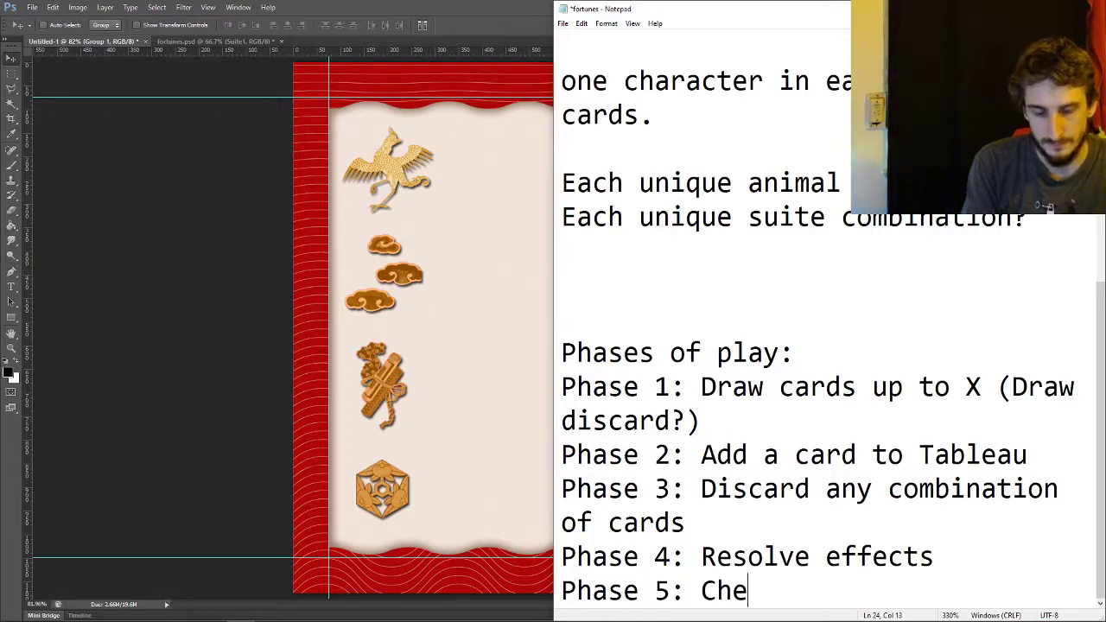
text(ck for victory consi)
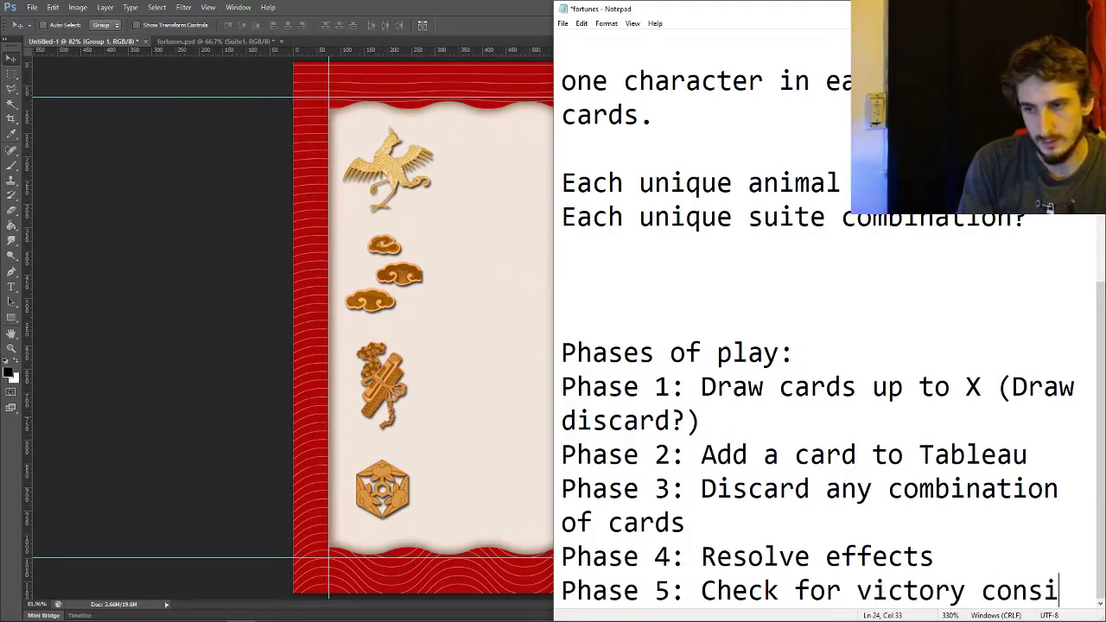
key(BackSpace)
key(BackSpace)
text(ditions/)
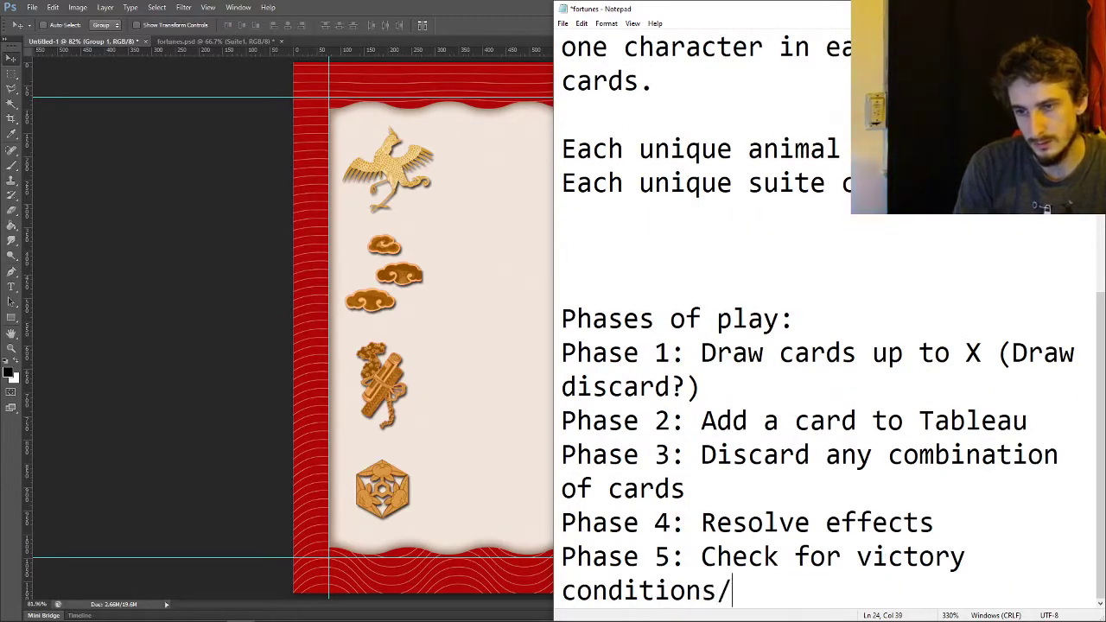
key(BackSpace)
text(.)
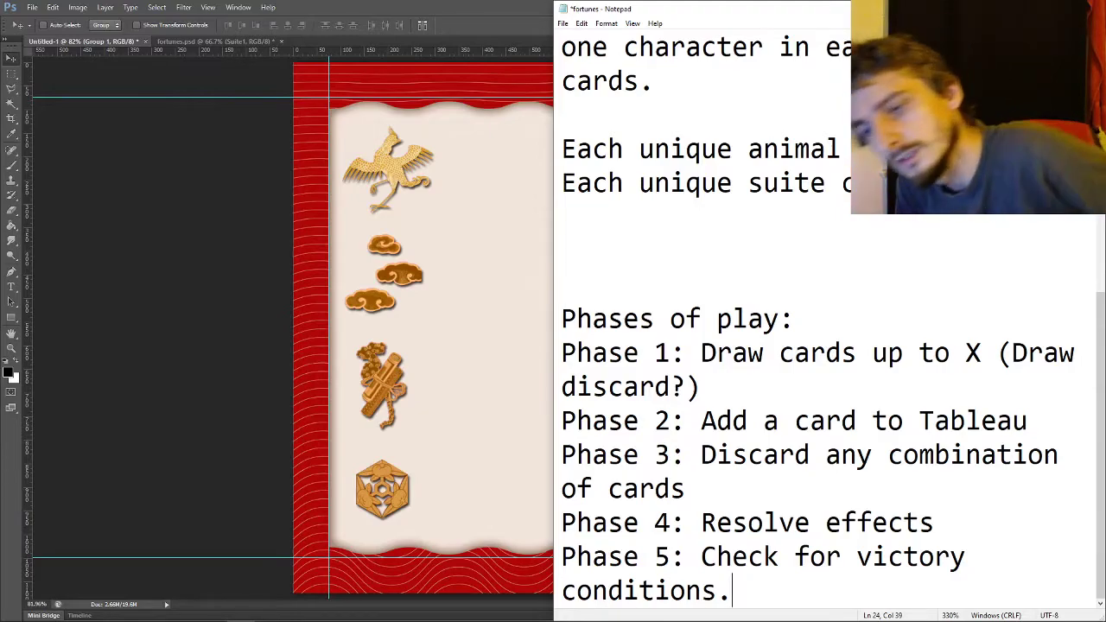
key(ctrl+s)
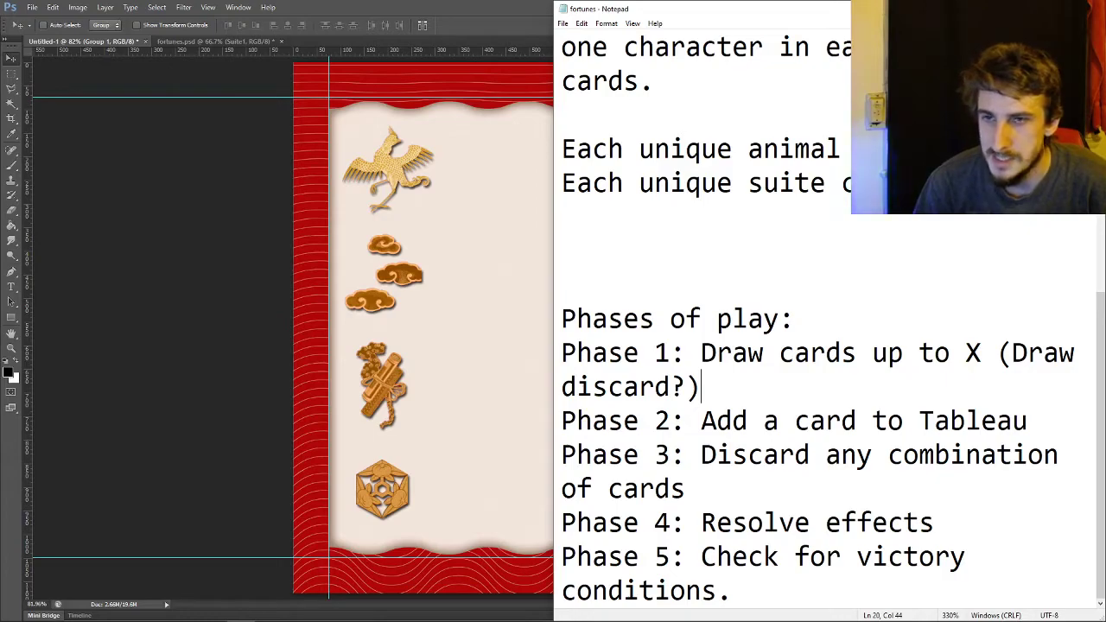
Extend the "Four unique crests" line at the start of the notes with a sentence ending in "determines a win condition."
scroll(830, 346, up, 5)
scroll(830, 345, down, 5)
scroll(830, 346, up, 5)
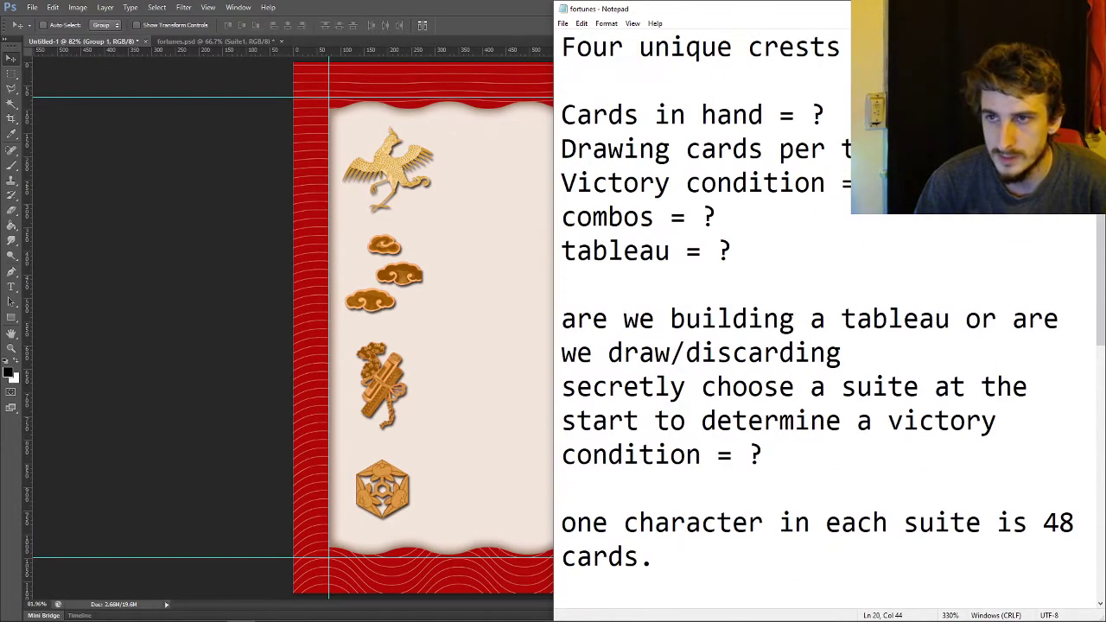
click(842, 48)
text(.)
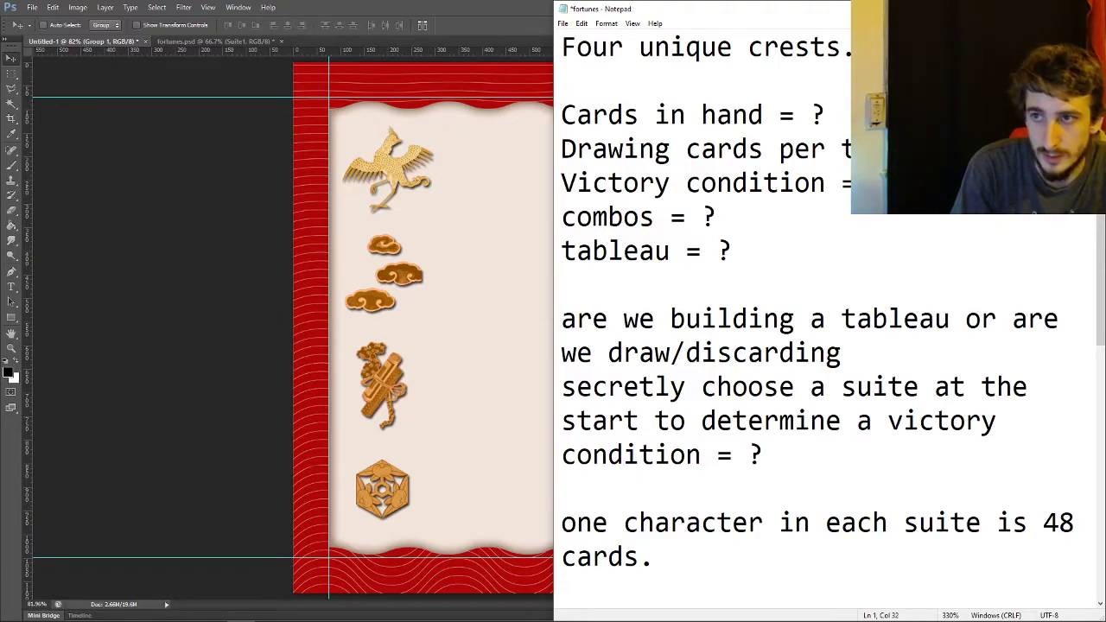
text( 48 cardsdetermines a )
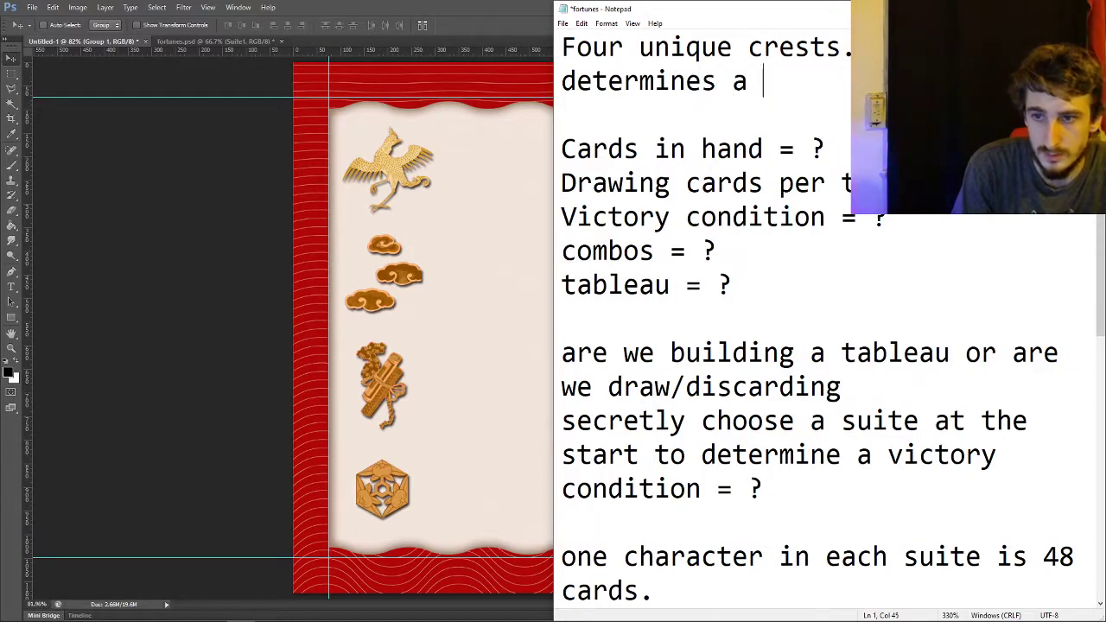
text(win condidition.)
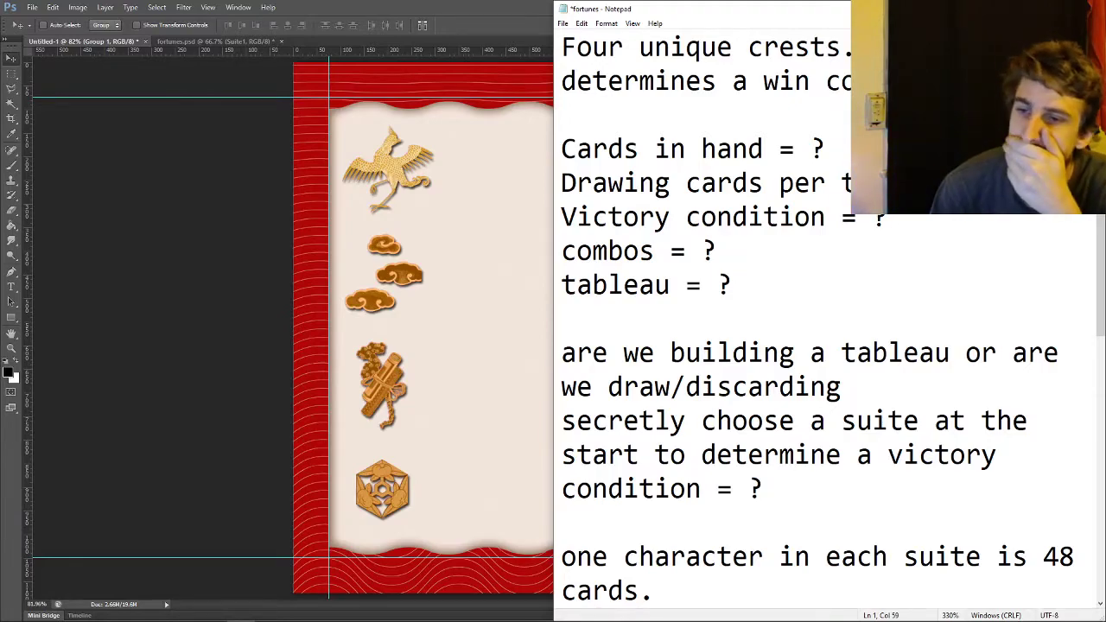
Delete the note about secretly choosing a suite at the start to determine a victory condition
drag(764, 489, 576, 421)
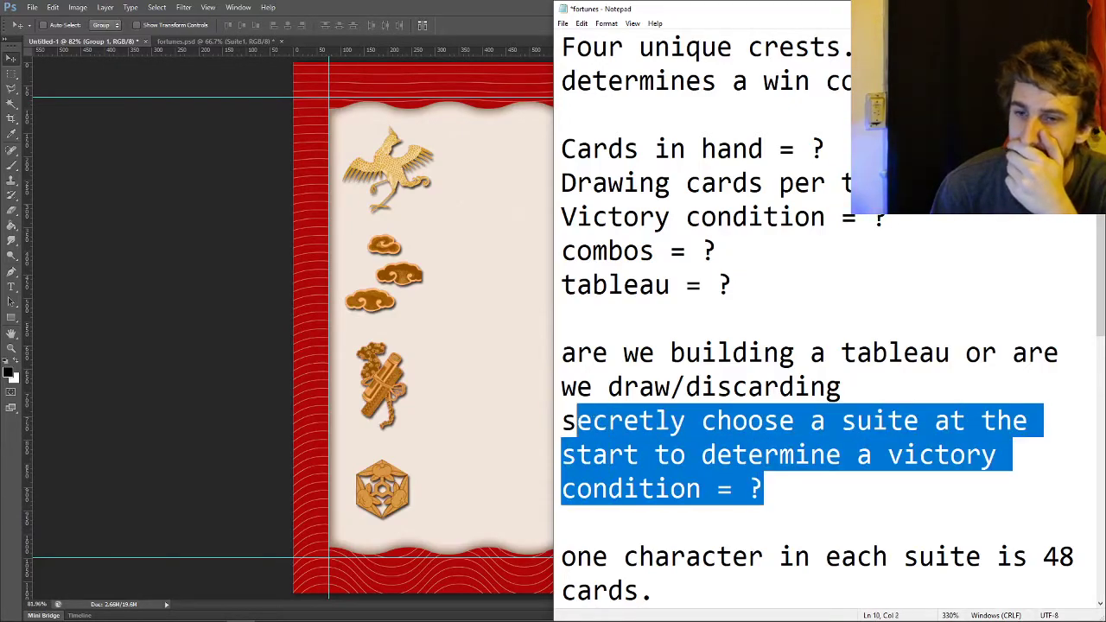
drag(764, 489, 562, 421)
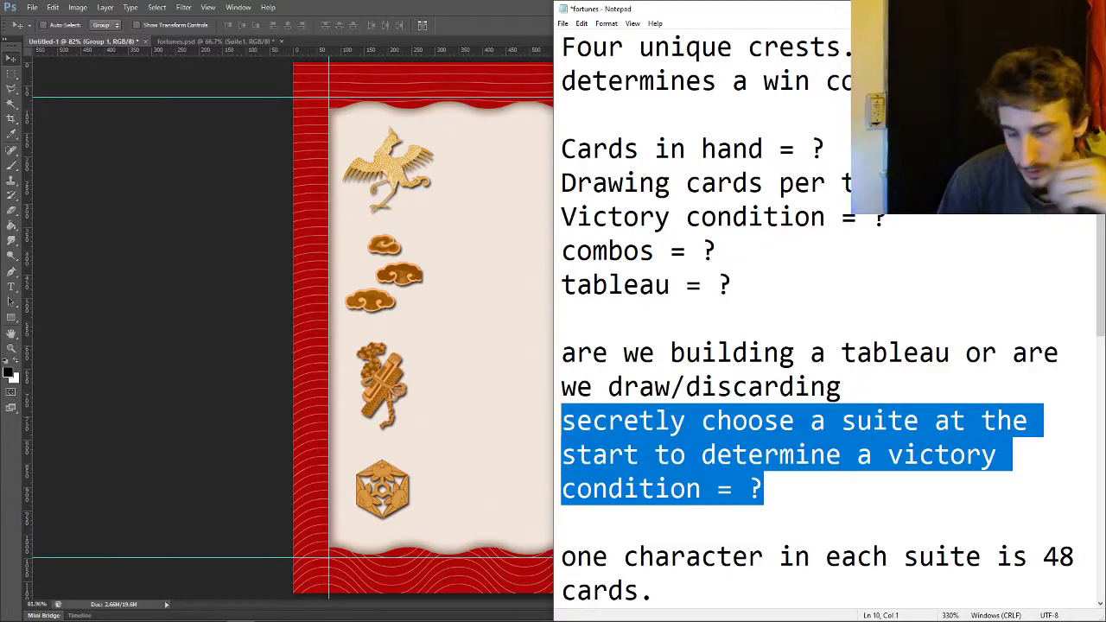
key(BackSpace)
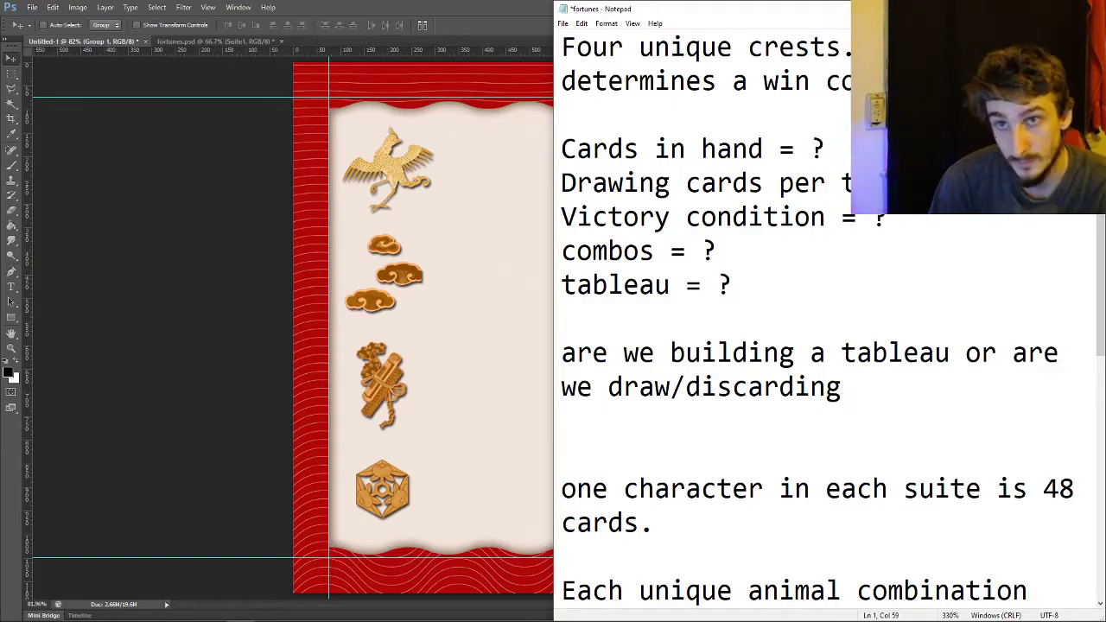
Activate the Type tool in Photoshop, and return to the fortunes notes in Notepad
key(alt+Tab)
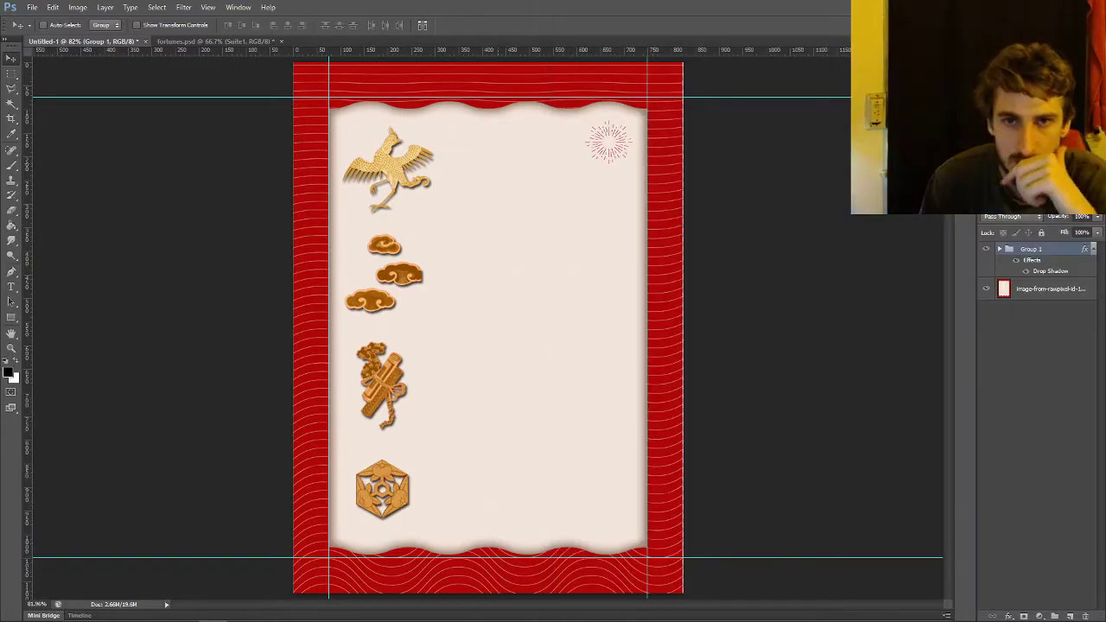
key(t)
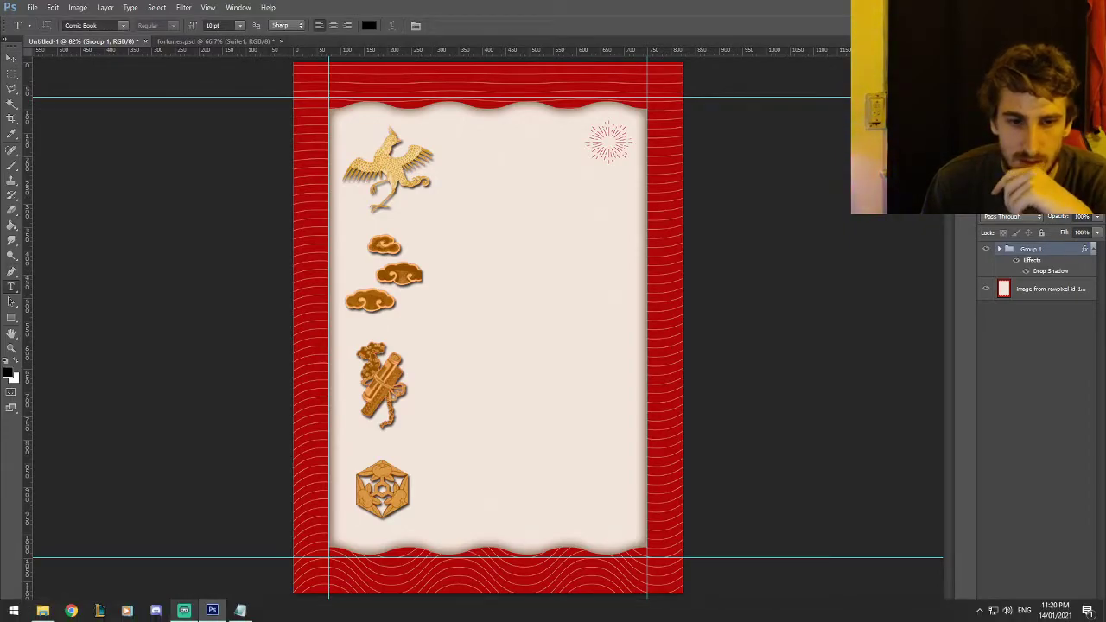
click(241, 611)
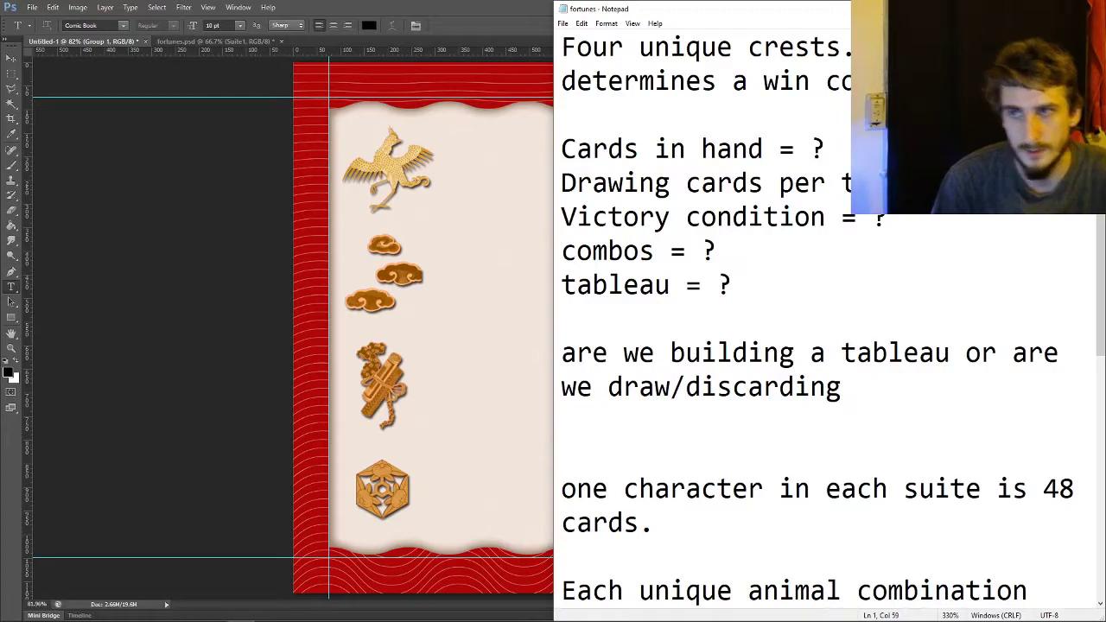
Add a sentence after the win condition line saying whichever crest is the highest in your Tableau determines the victory condition, and save
text(Whichev)
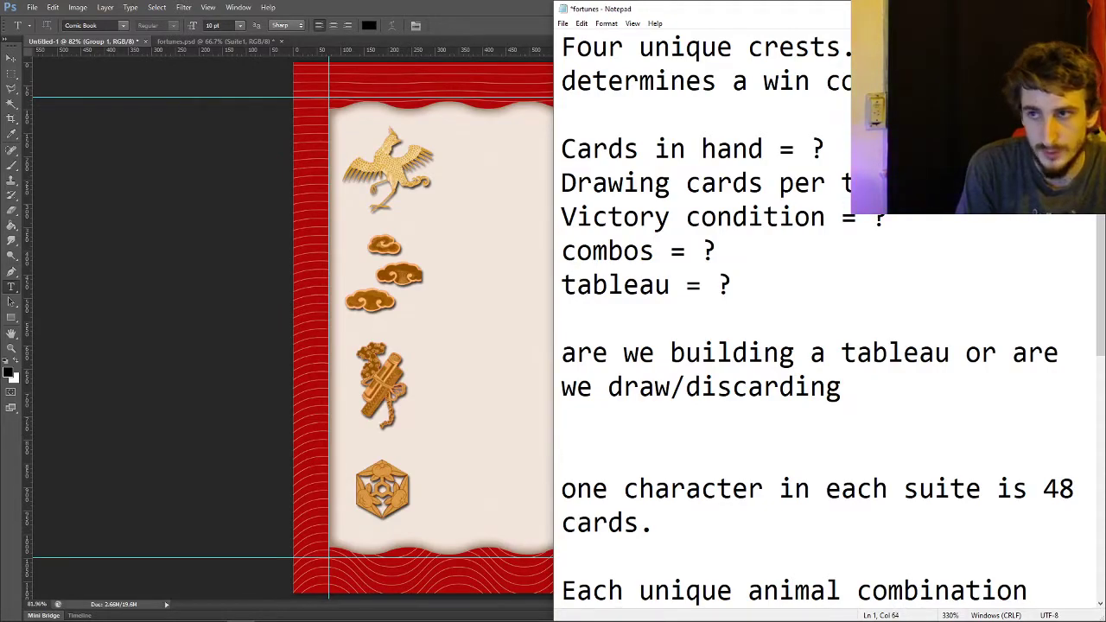
text(er crest is)
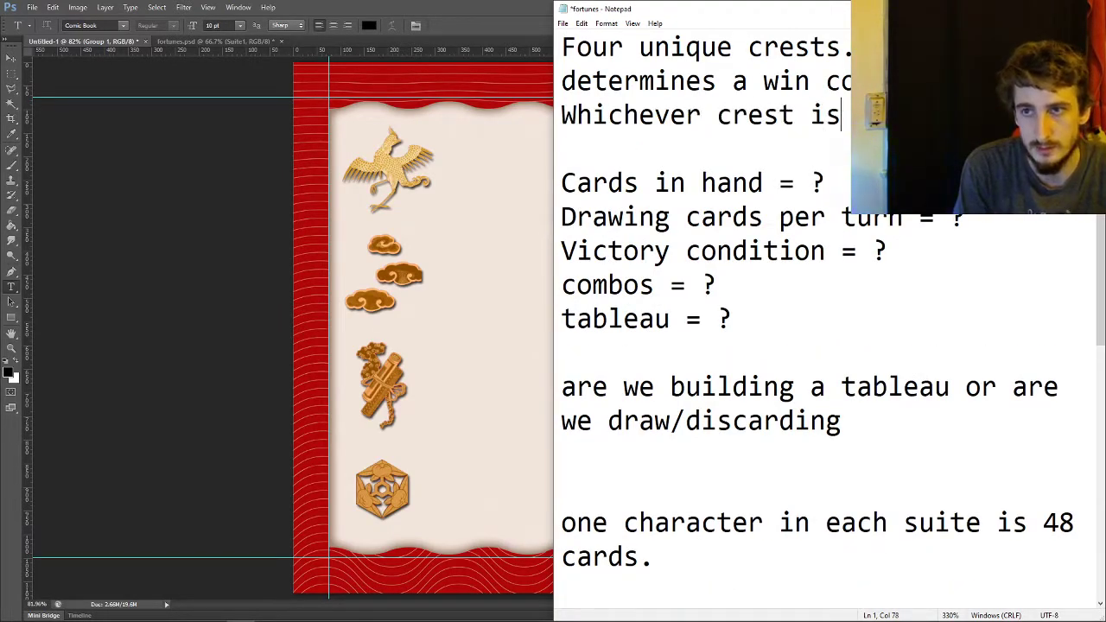
text( the highes)
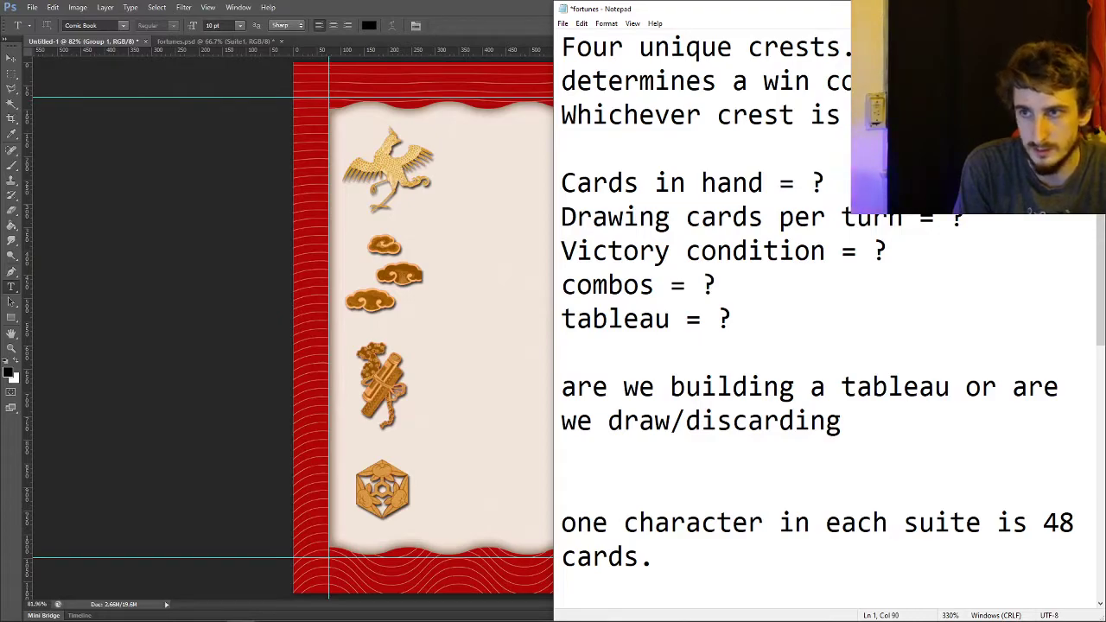
text( in your Tab)
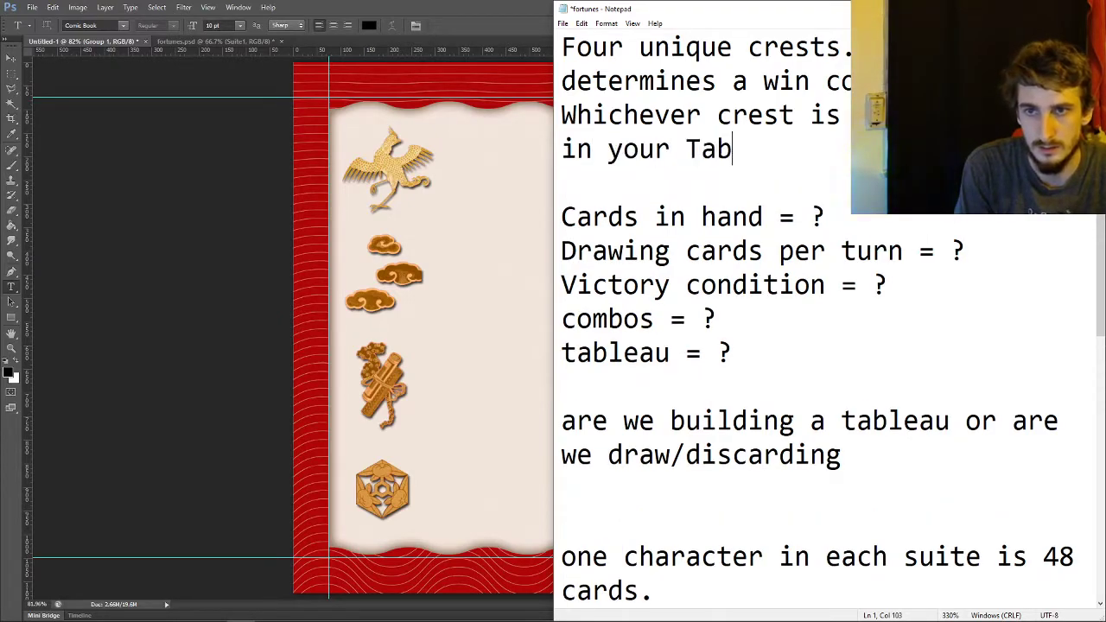
text(leau )
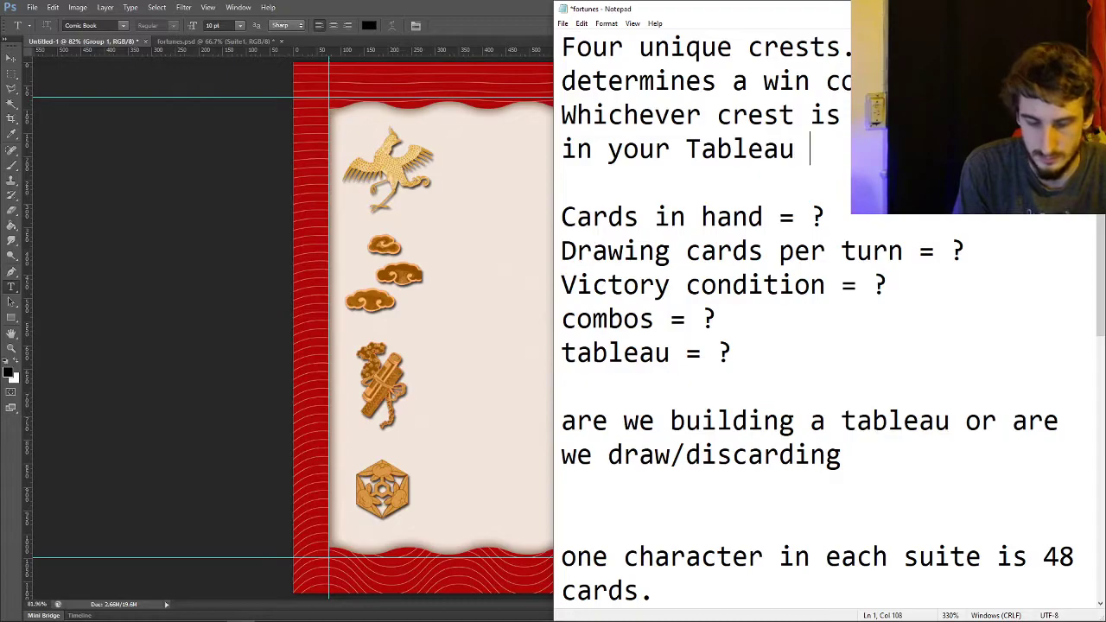
text(det)
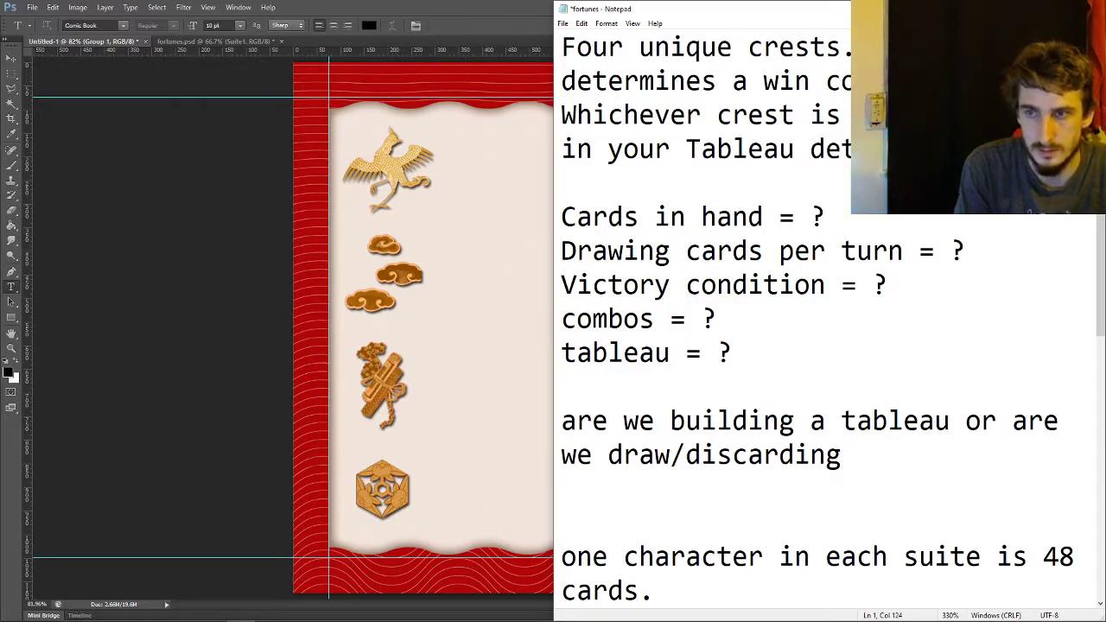
text(erminvictory )
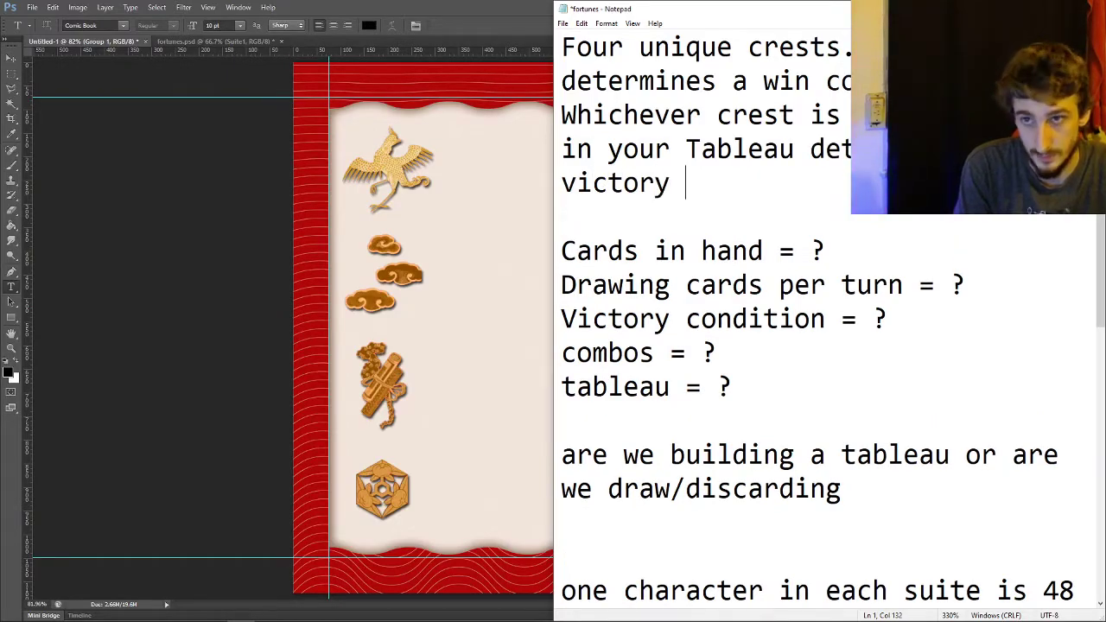
text(conditon)
key(BackSpace)
key(BackSpace)
text(ion)
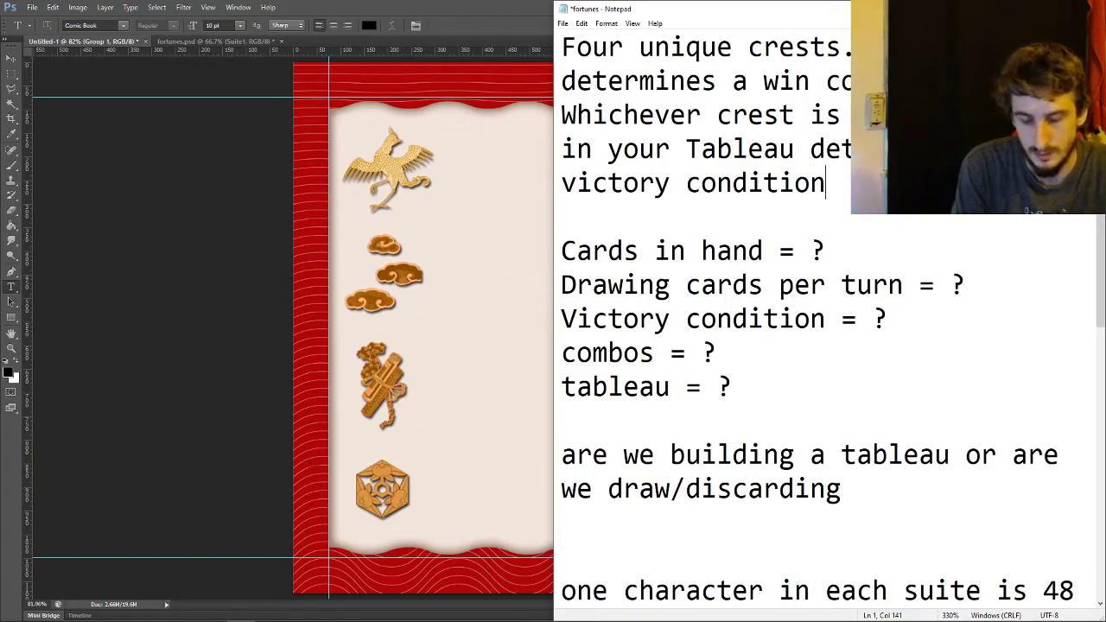
text(.)
key(ctrl+s)
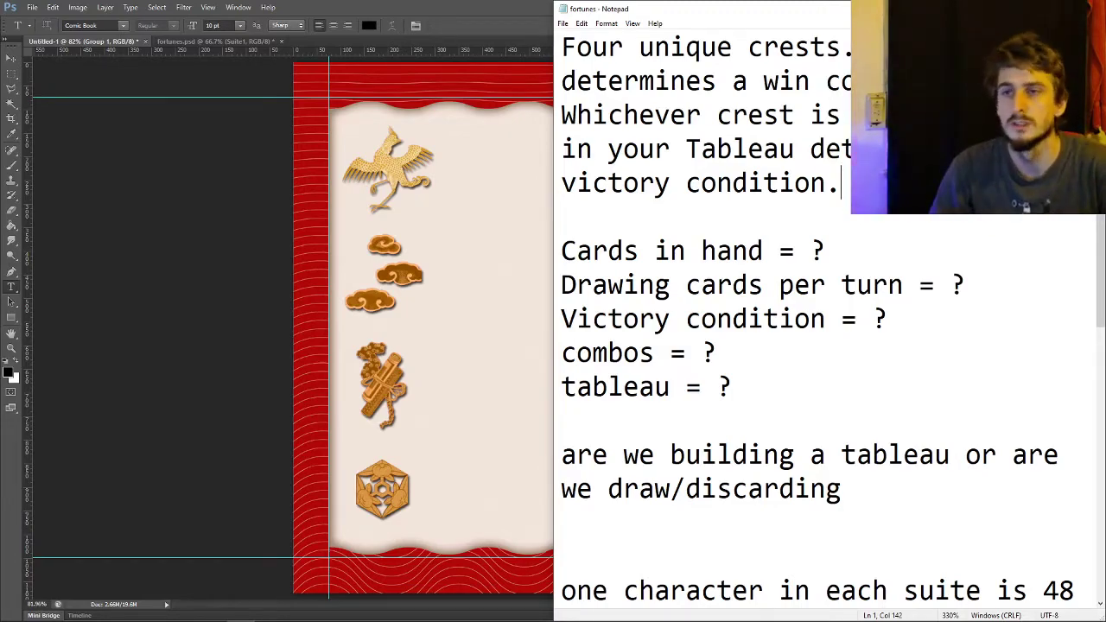
Switch to Photoshop and add the 72 pt text "There are no cards in the deck" beside the phoenix emblem
key(alt+Tab)
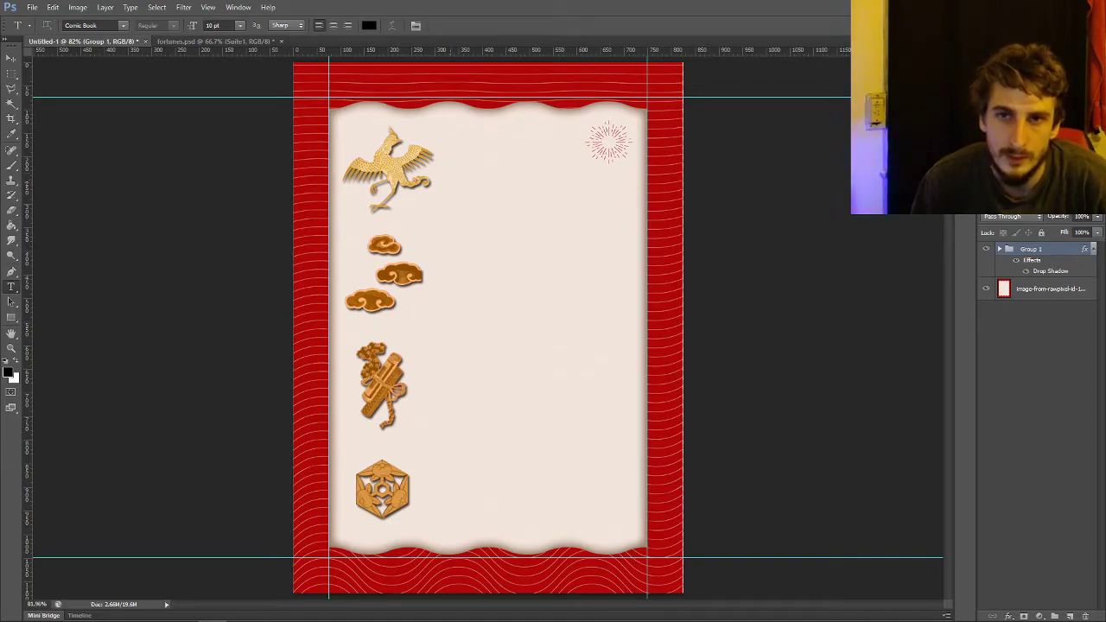
click(454, 181)
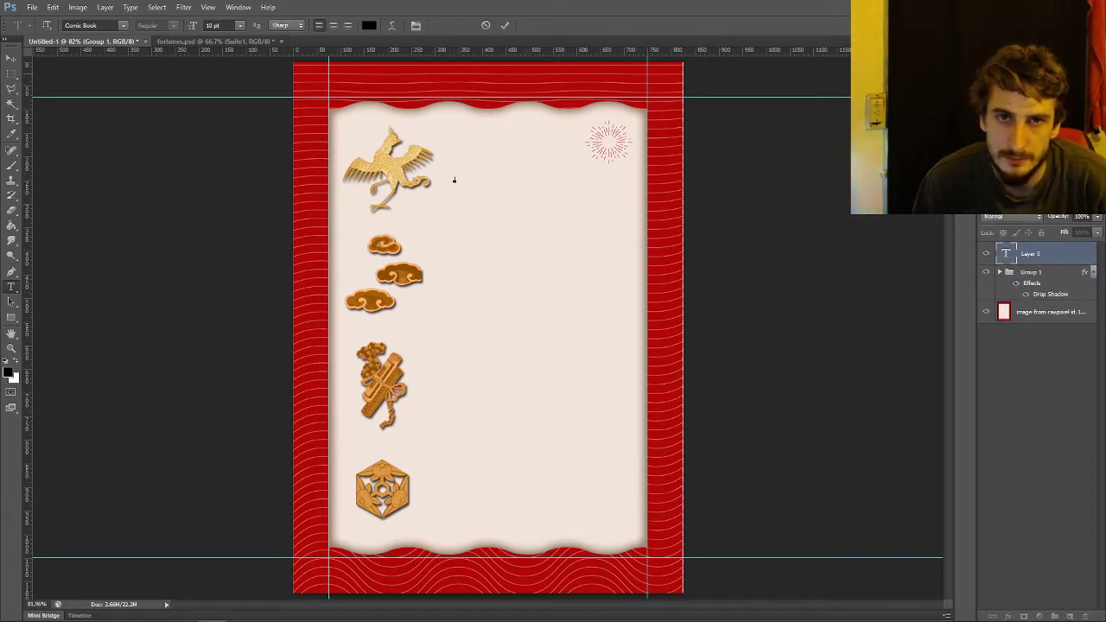
click(240, 25)
click(236, 222)
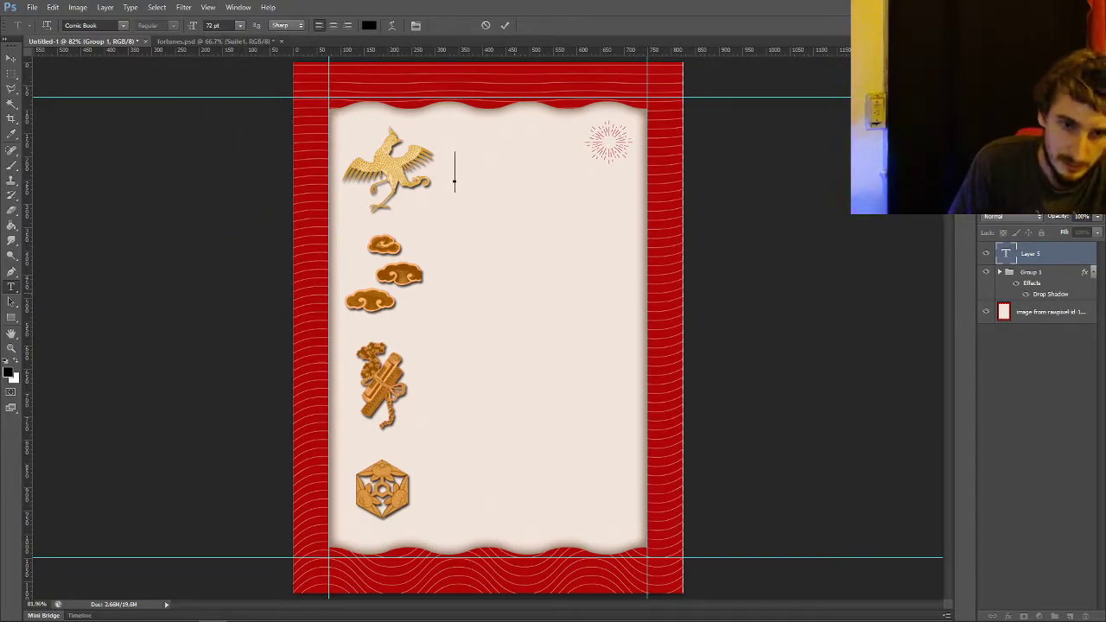
text(There are)
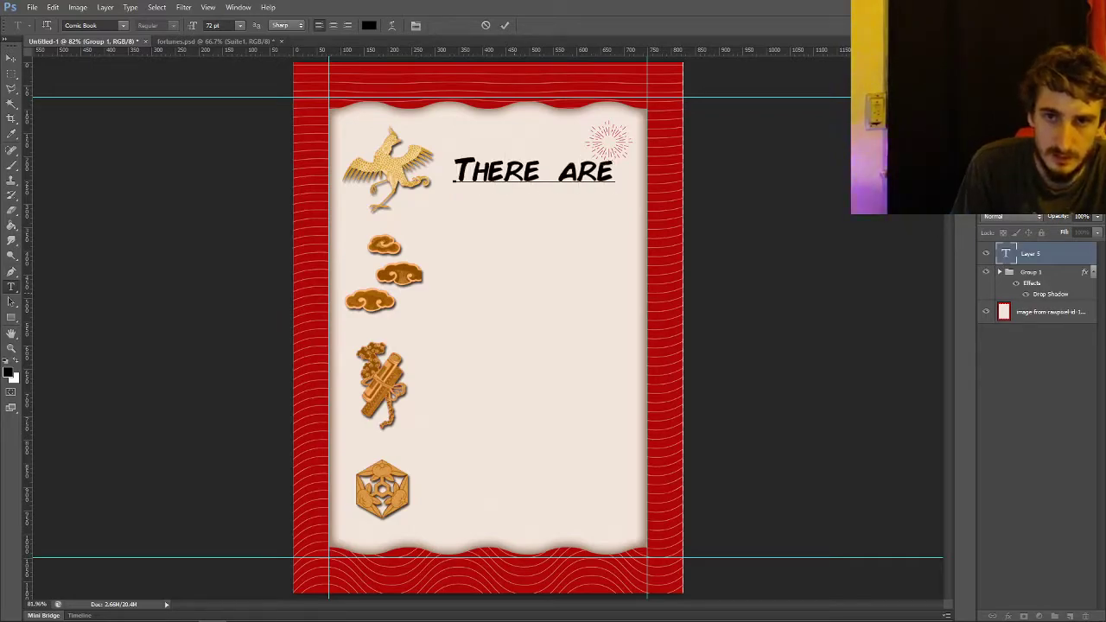
text( n)
text(on peo)
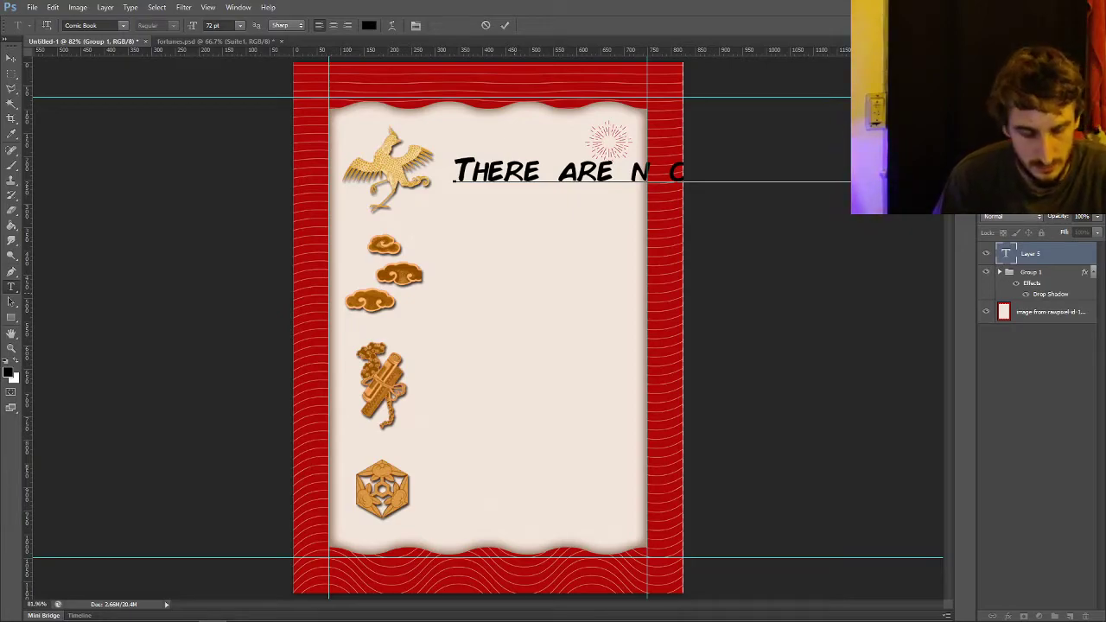
Set the size of the whole text beside the phoenix to 30 pt
key(ctrl+a)
click(239, 25)
click(218, 156)
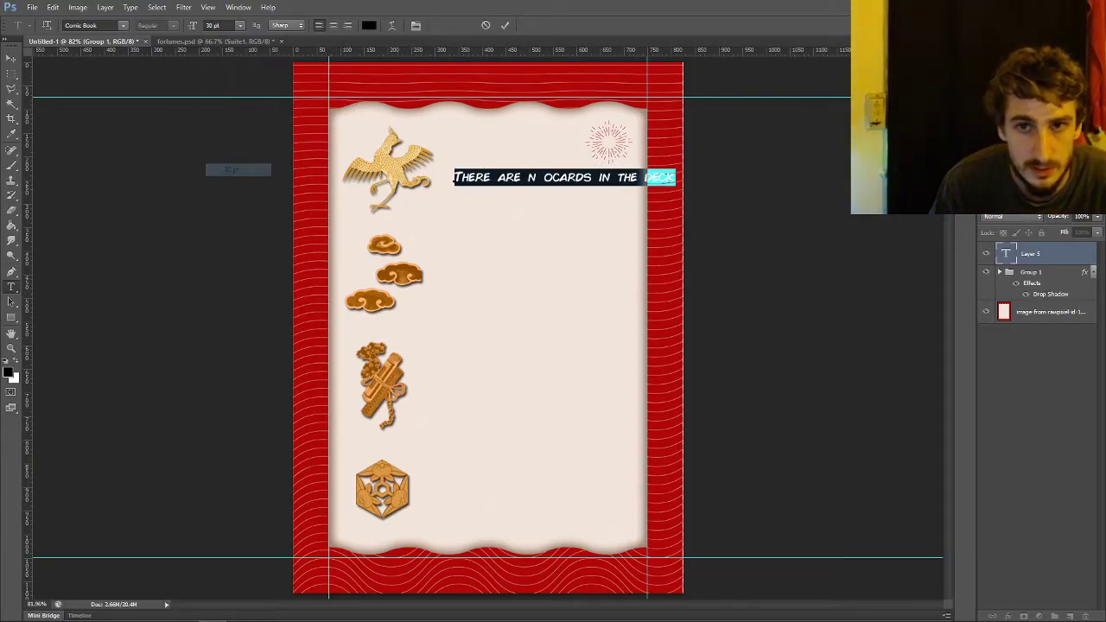
Correct "n ocards" to "no cards" and break the line before "in the deck"
click(549, 177)
key(BackSpace)
key(Left)
text(o)
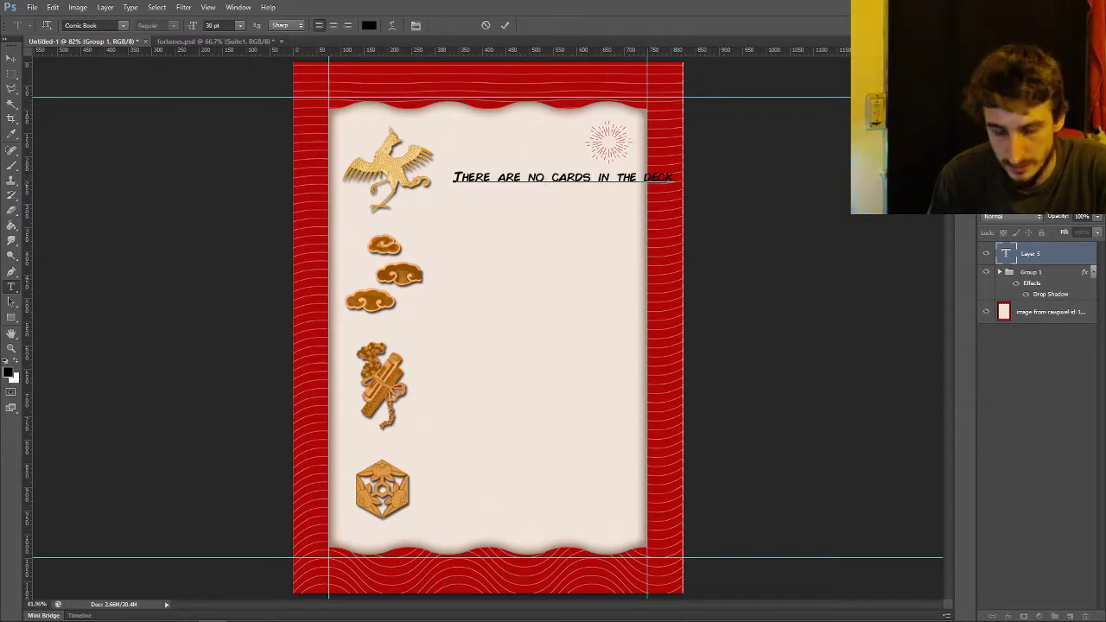
key(Return)
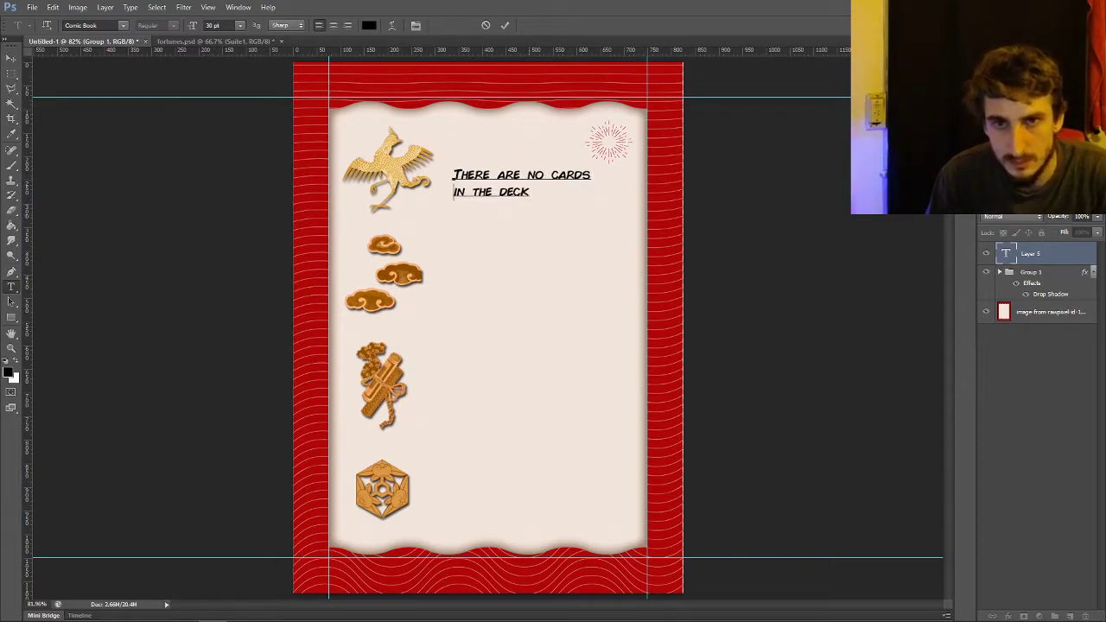
Change the font of the whole text beside the phoenix to Caslon Antique
key(ctrl+Return)
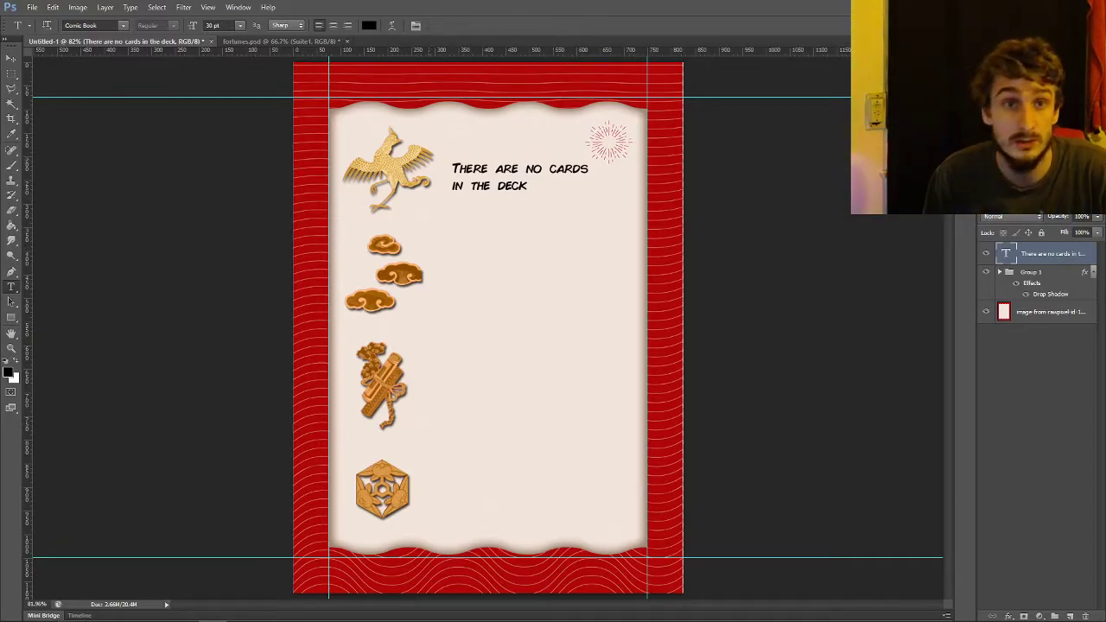
click(475, 175)
key(ctrl+a)
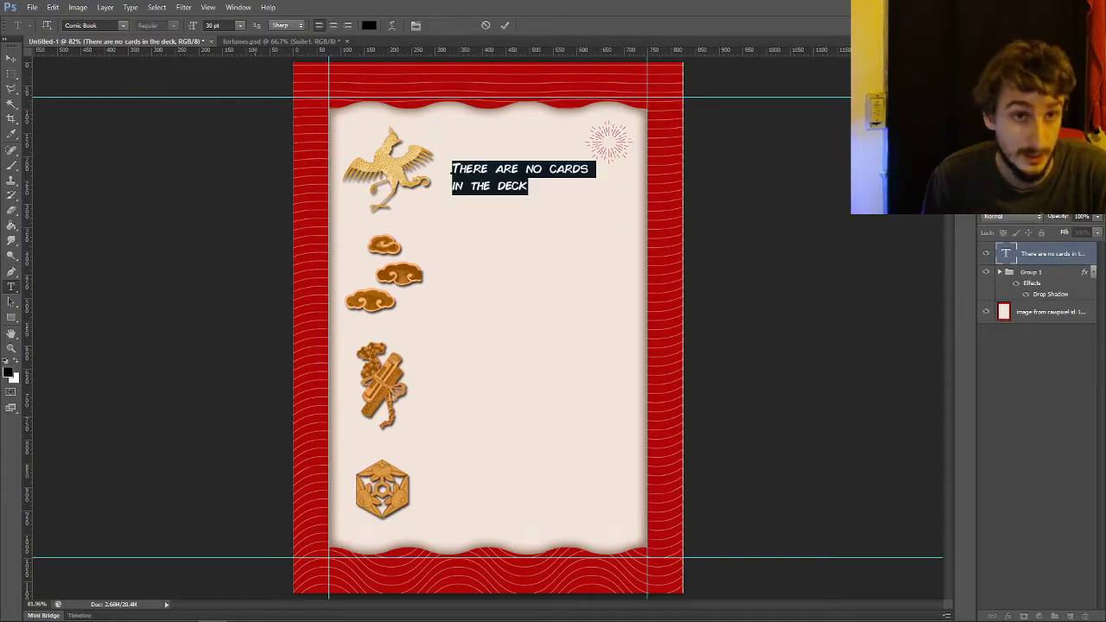
click(123, 25)
scroll(139, 120, up, 4)
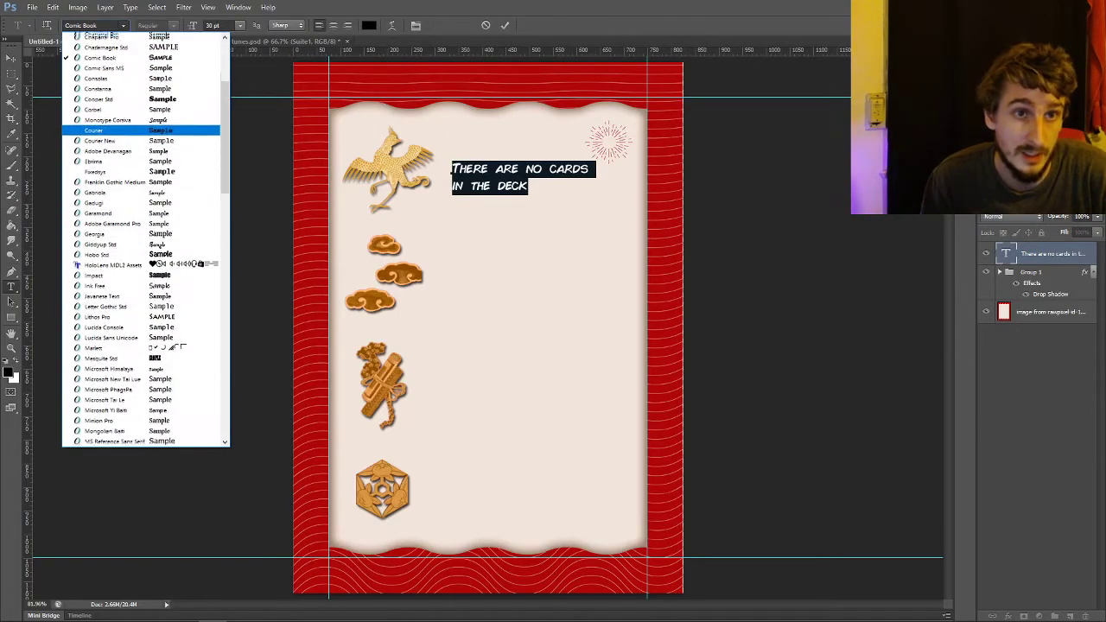
click(121, 109)
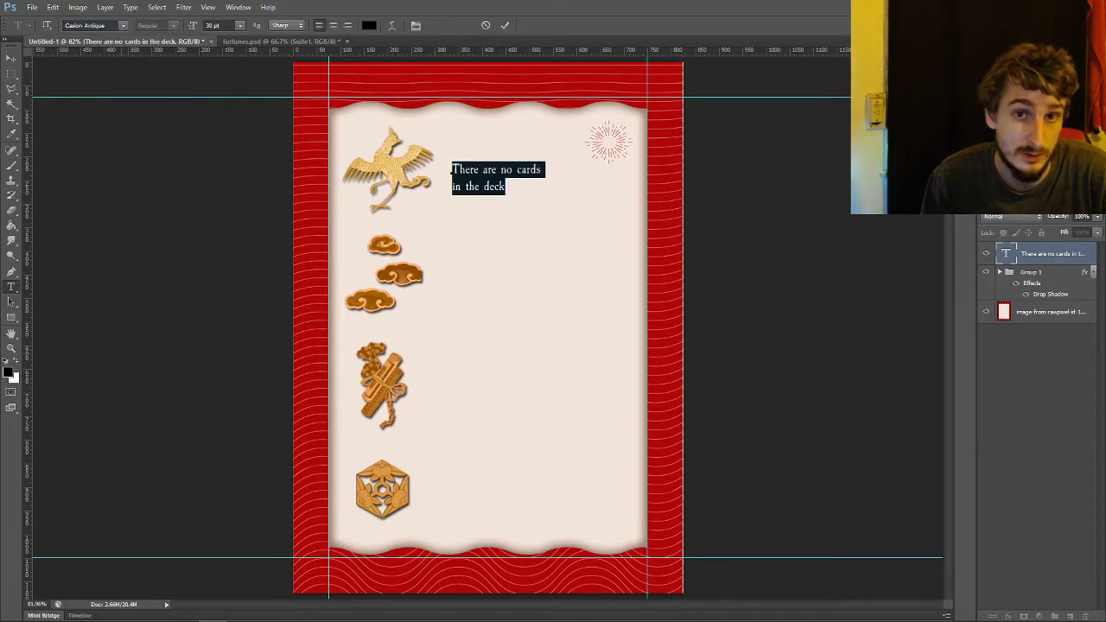
Join the phoenix text into one line, end it with a period, and shift it slightly down and to the left
click(544, 171)
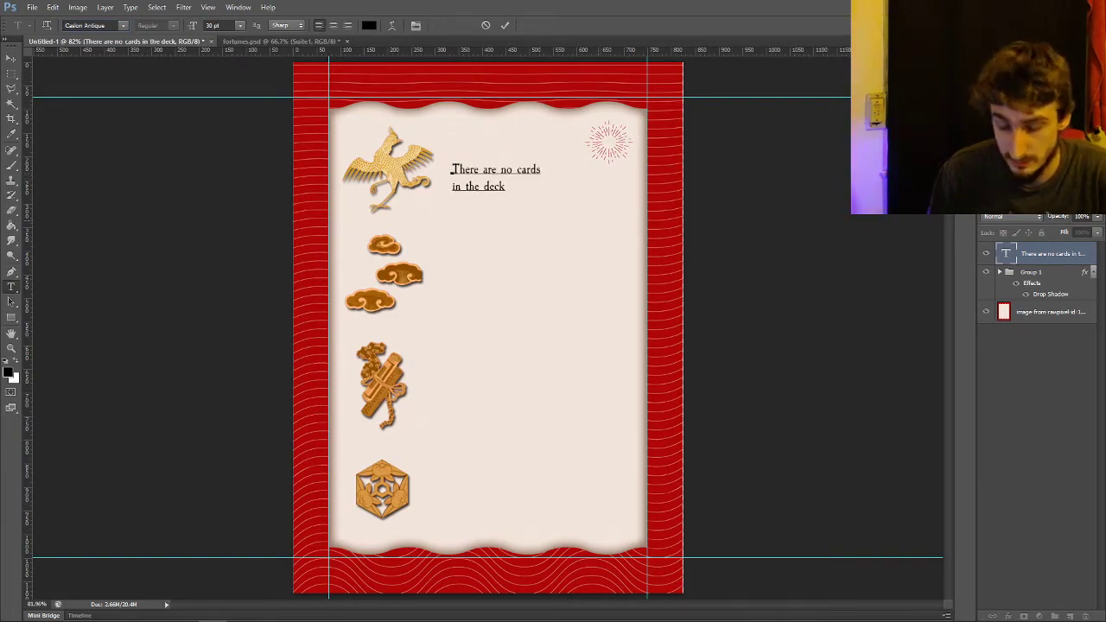
key(Delete)
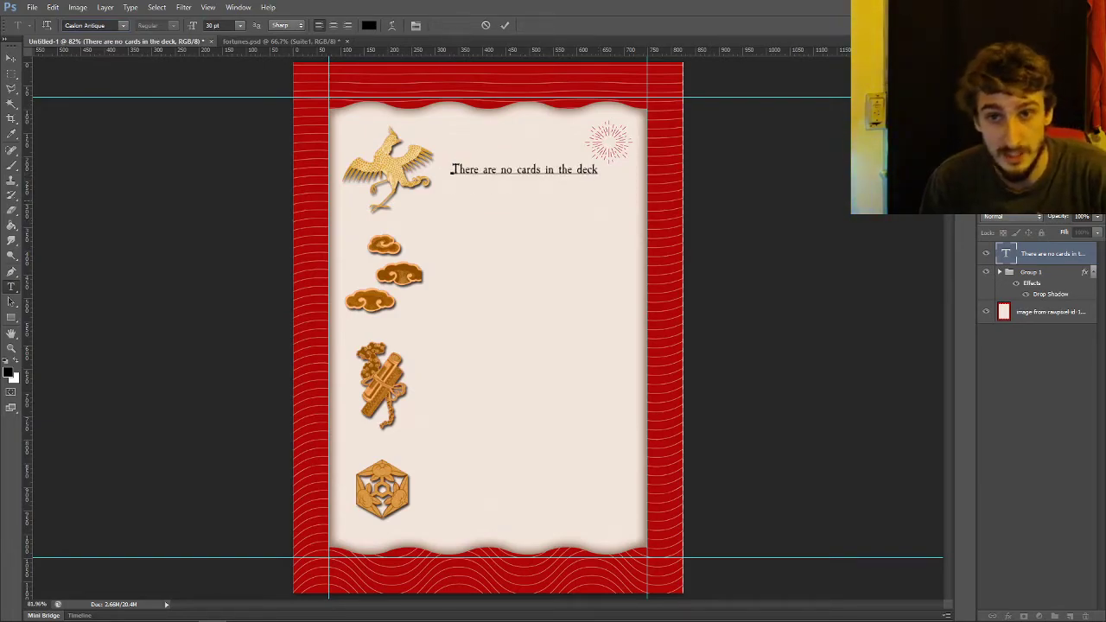
text(.)
drag(552, 208, 549, 212)
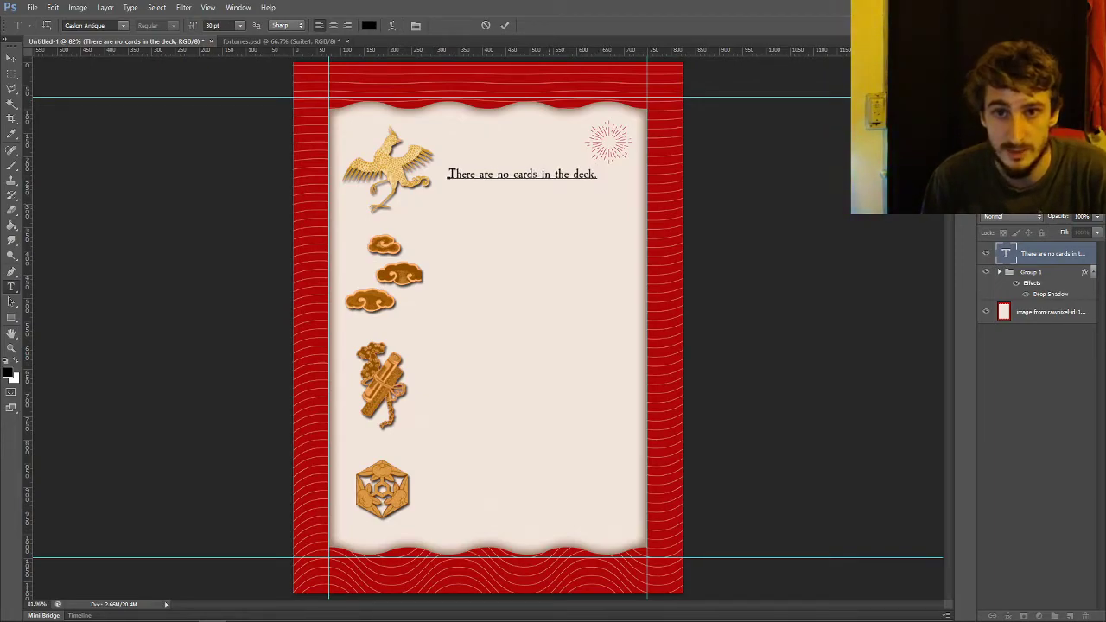
click(506, 26)
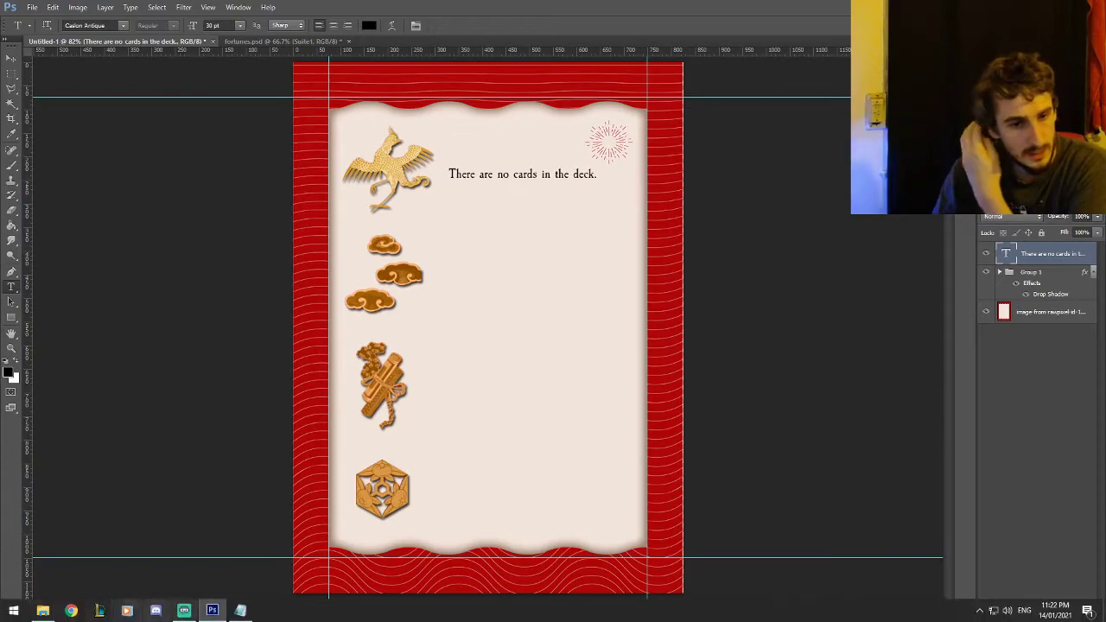
Switch to Notepad, add a "Combo notes:" section at the end with "1. Discard cards from the deck.", and save
click(240, 617)
scroll(830, 345, down, 3)
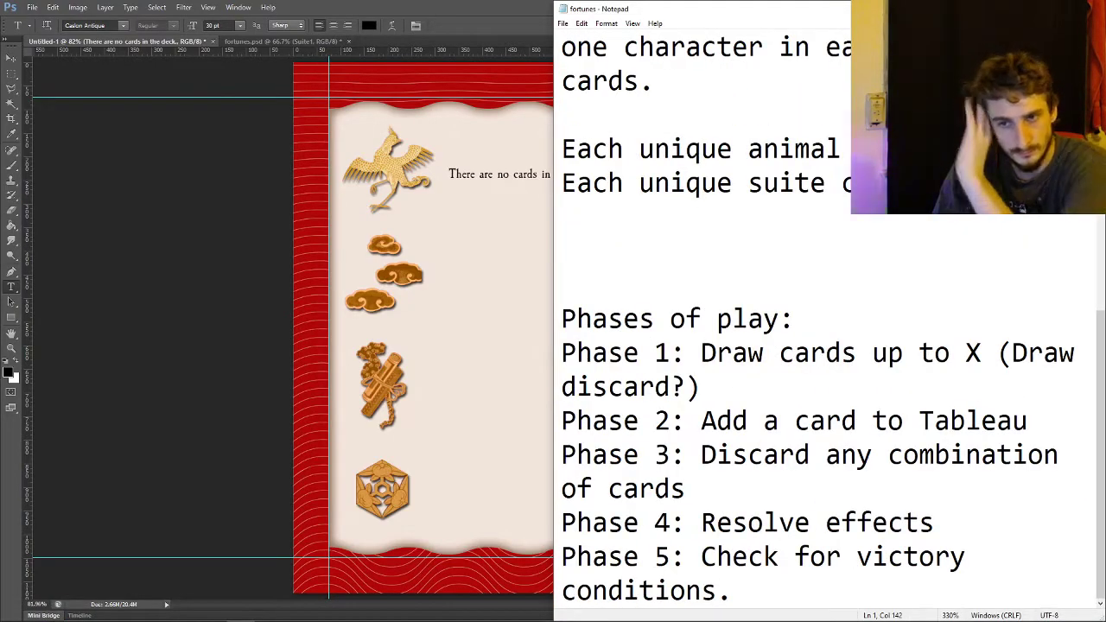
key(ctrl+End)
key(Return)
key(Return)
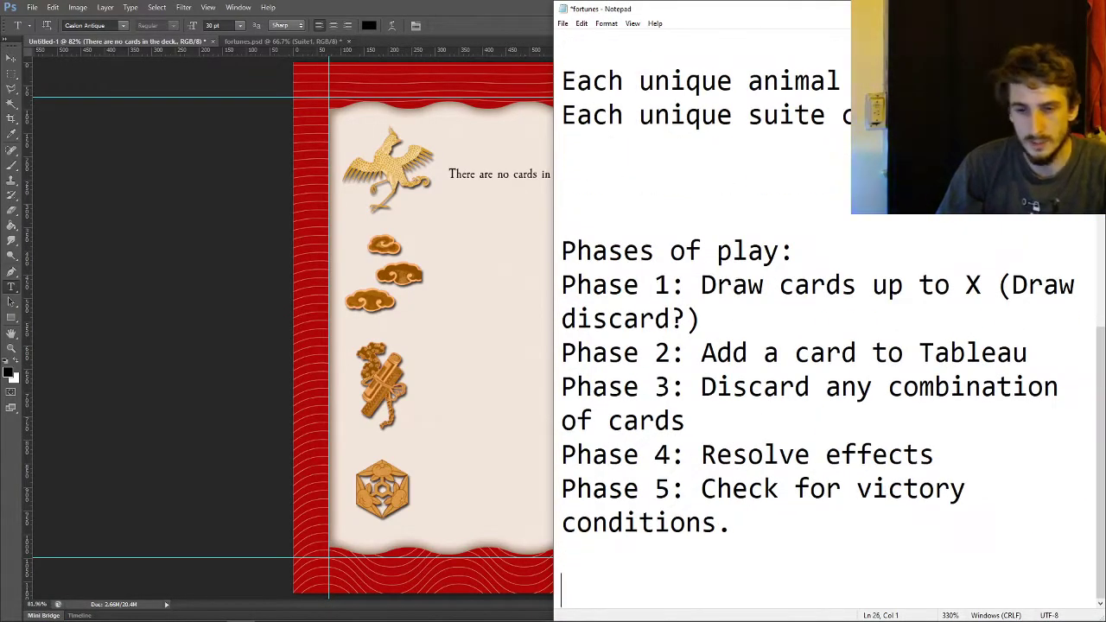
text(Combo notes)
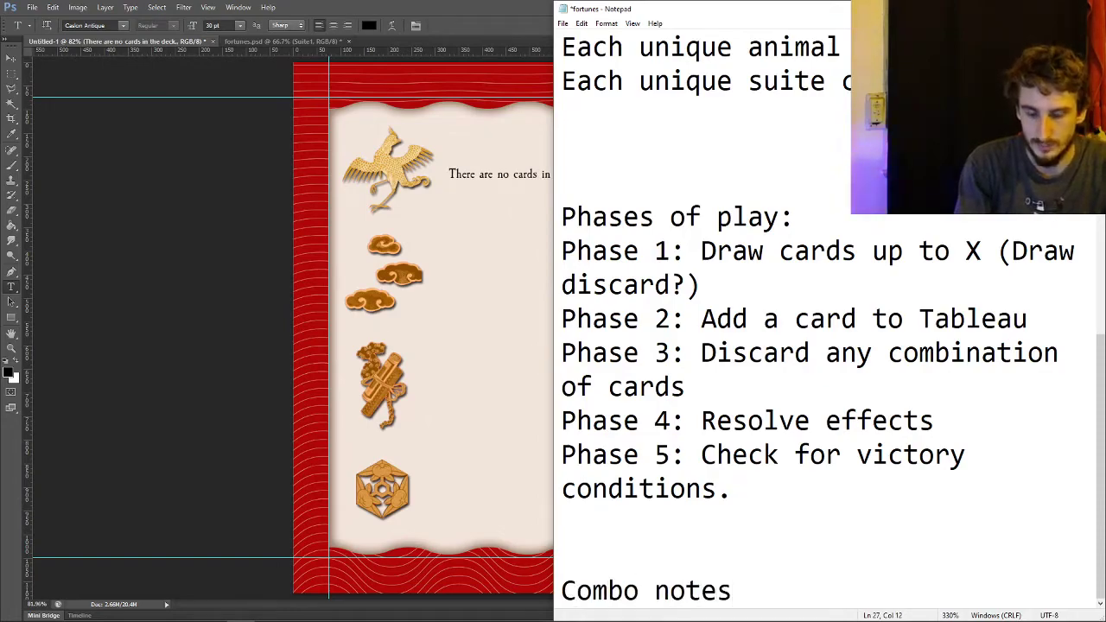
text(:)
key(Return)
text(1)
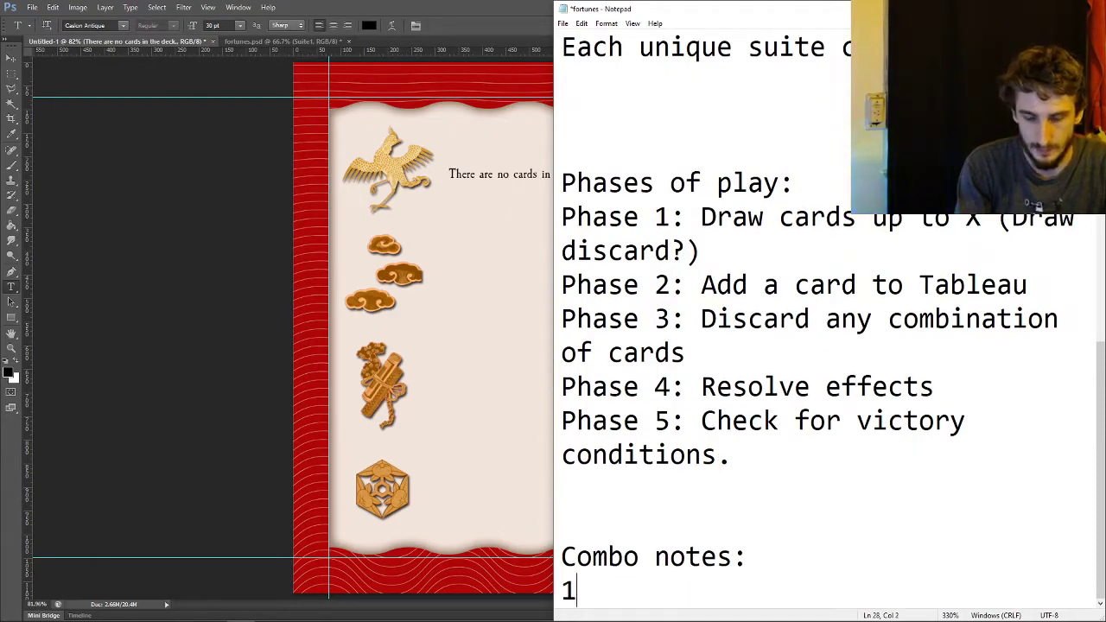
text(. Discard c)
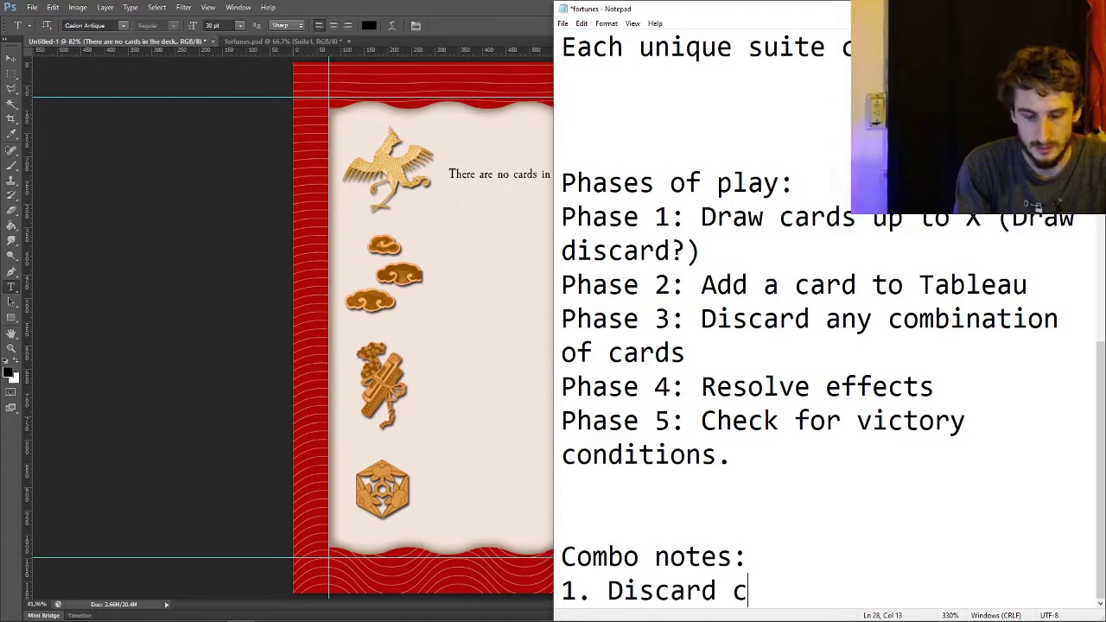
text(ards from the deck.)
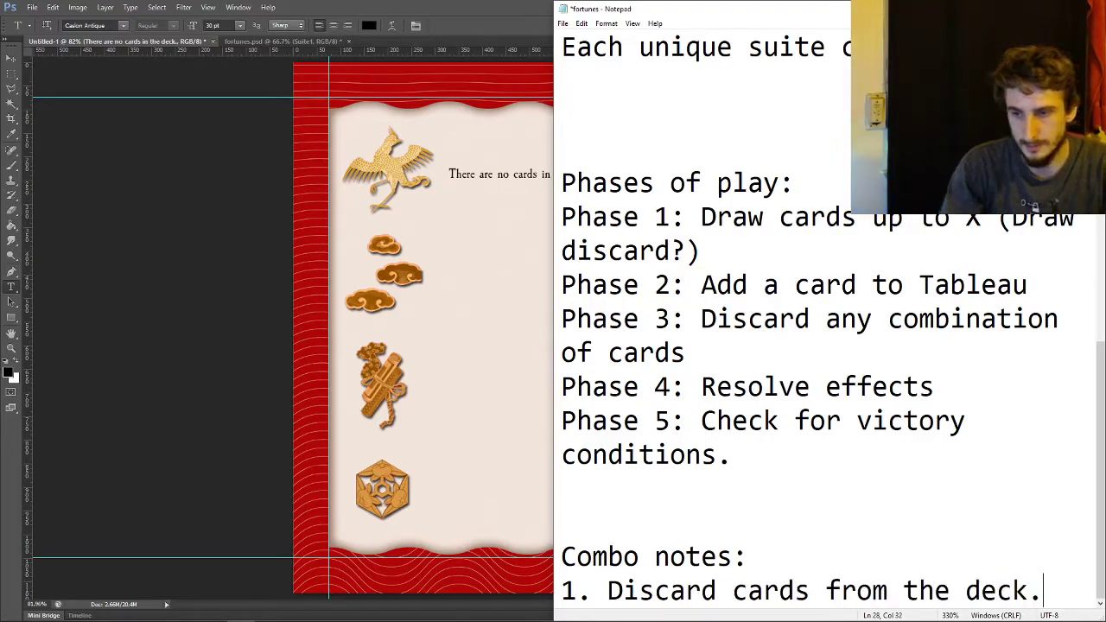
key(ctrl+s)
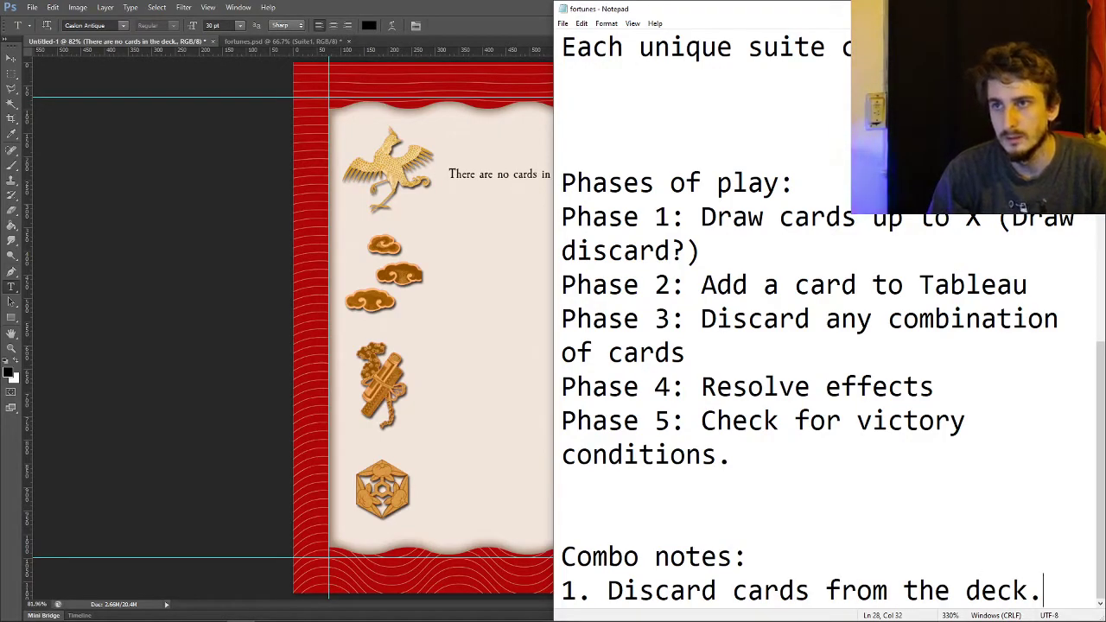
Switch to Photoshop and start a new text line beside the cloud emblem
key(alt+Tab)
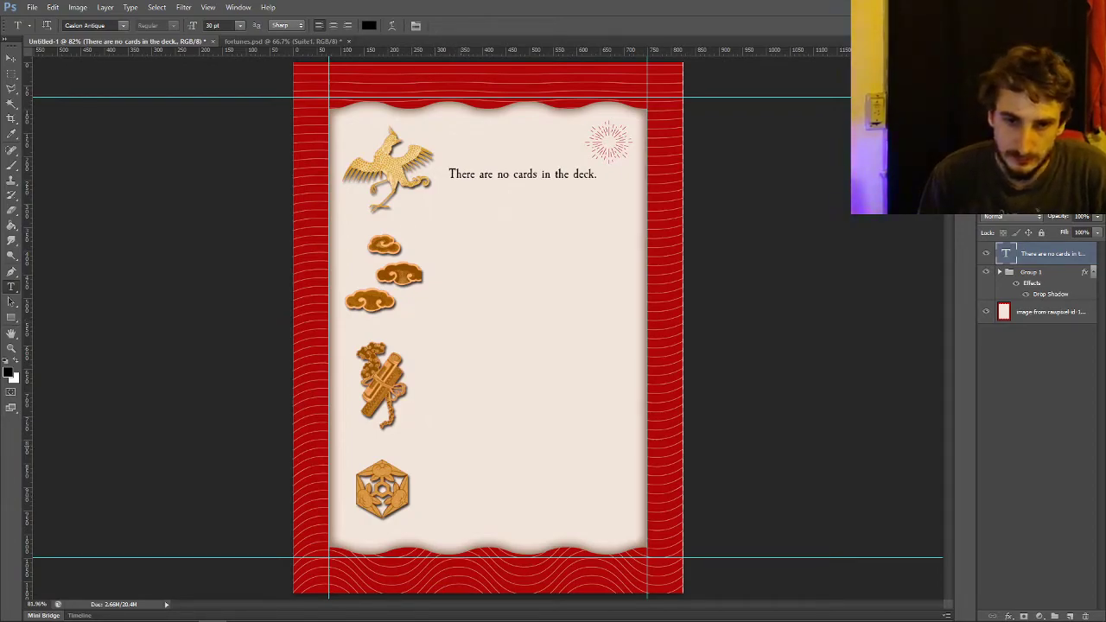
click(449, 281)
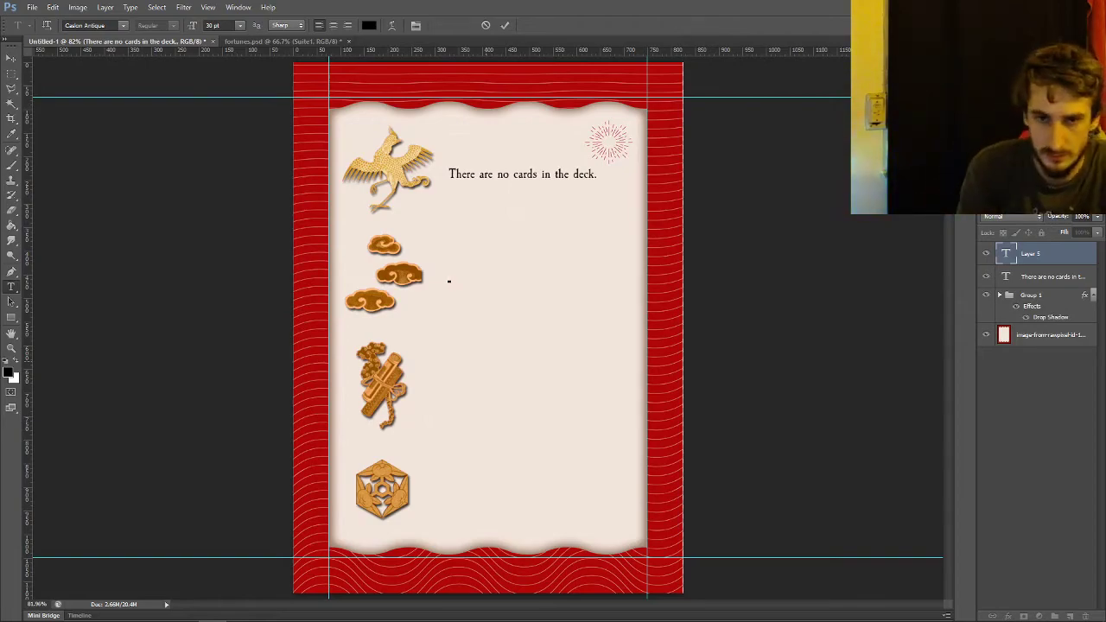
text(Cot all four of )
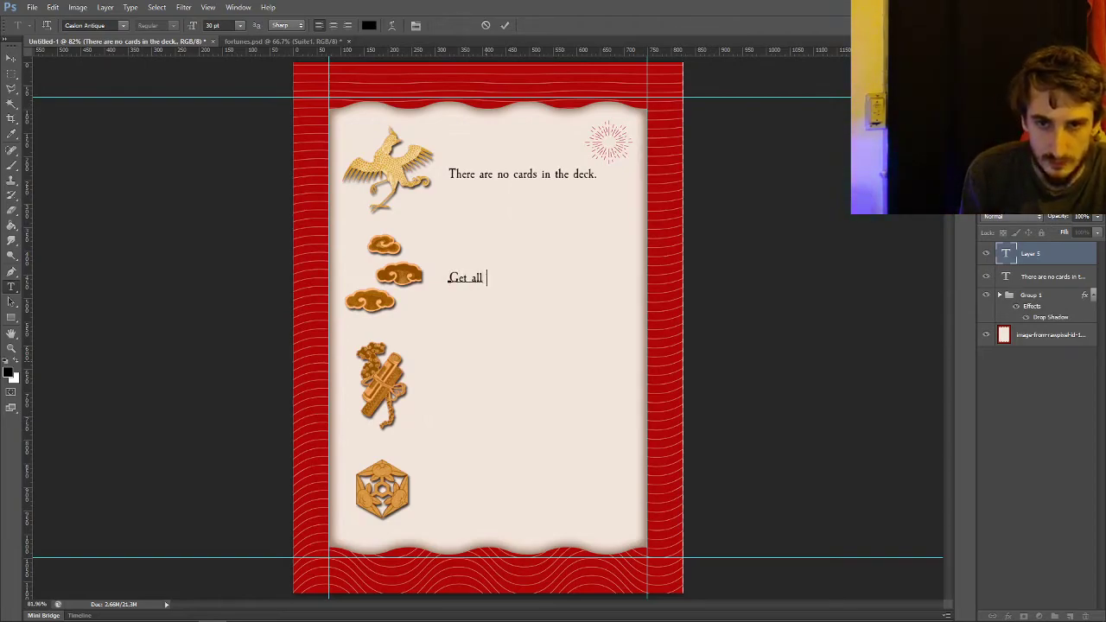
text(each )
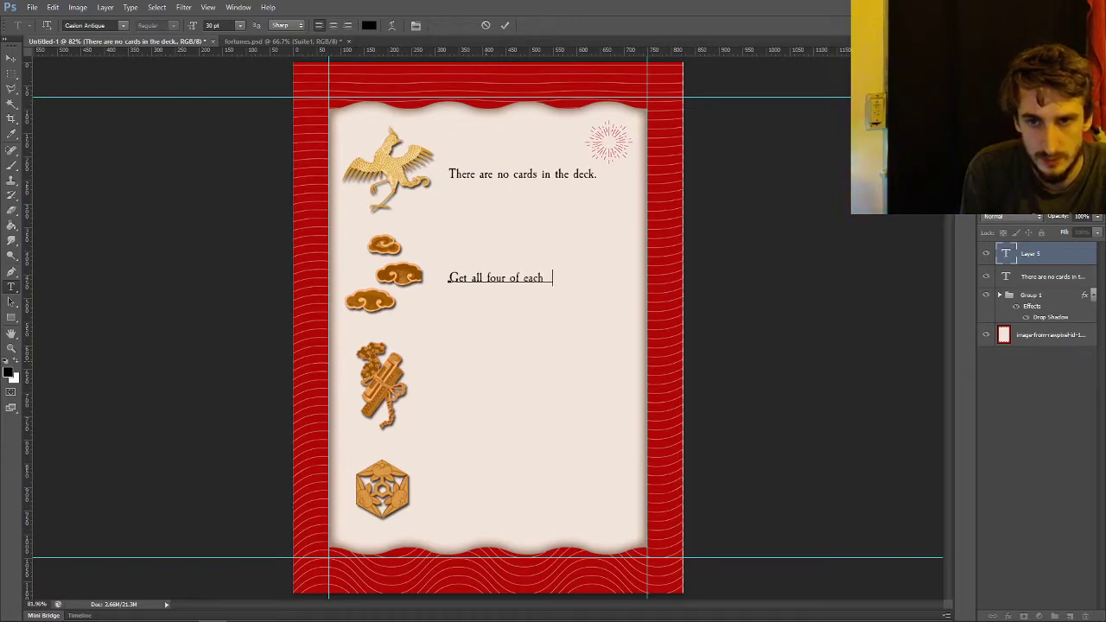
text(animal into)
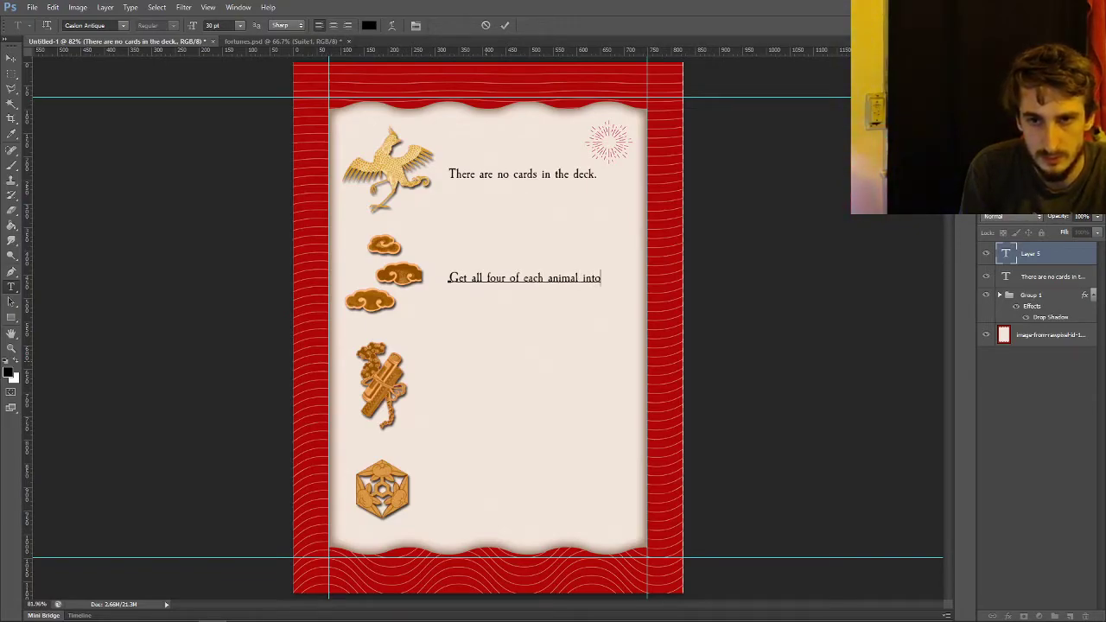
key(BackSpace)
key(BackSpace)
key(BackSpace)
key(BackSpace)
key(BackSpace)
key(BackSpace)
key(BackSpace)
key(BackSpace)
key(BackSpace)
key(BackSpace)
key(BackSpace)
key(BackSpace)
key(BackSpace)
key(BackSpace)
key(BackSpace)
key(BackSpace)
key(BackSpace)
key(BackSpace)
key(BackSpace)
key(BackSpace)
key(BackSpace)
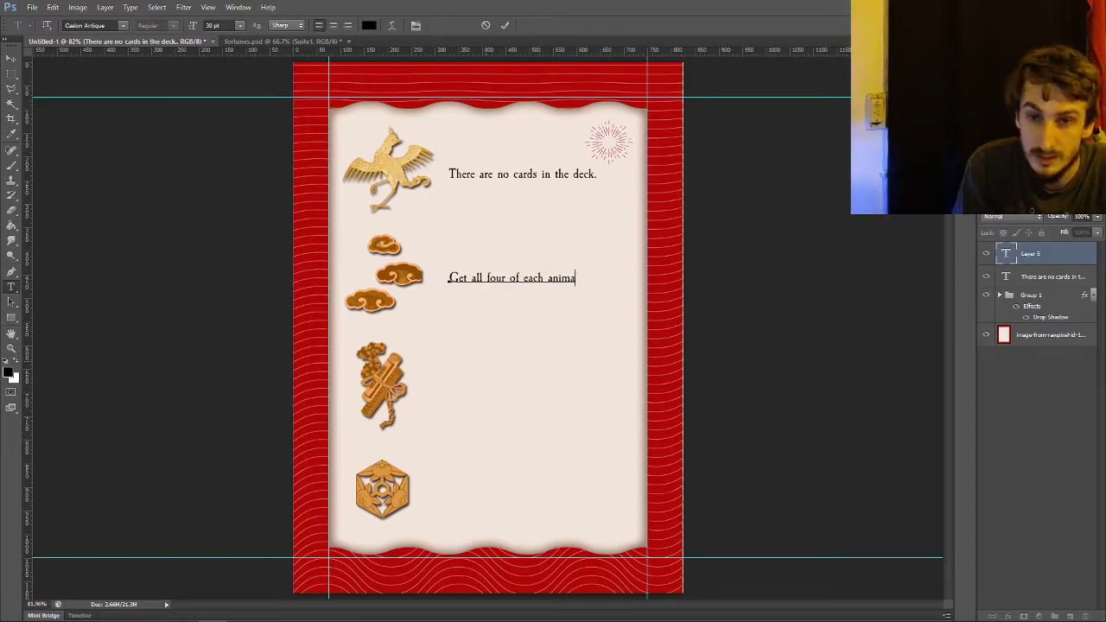
Write "Four of the same animal in your Tableau." as the text beside the cloud emblem
text(Four of the same animal)
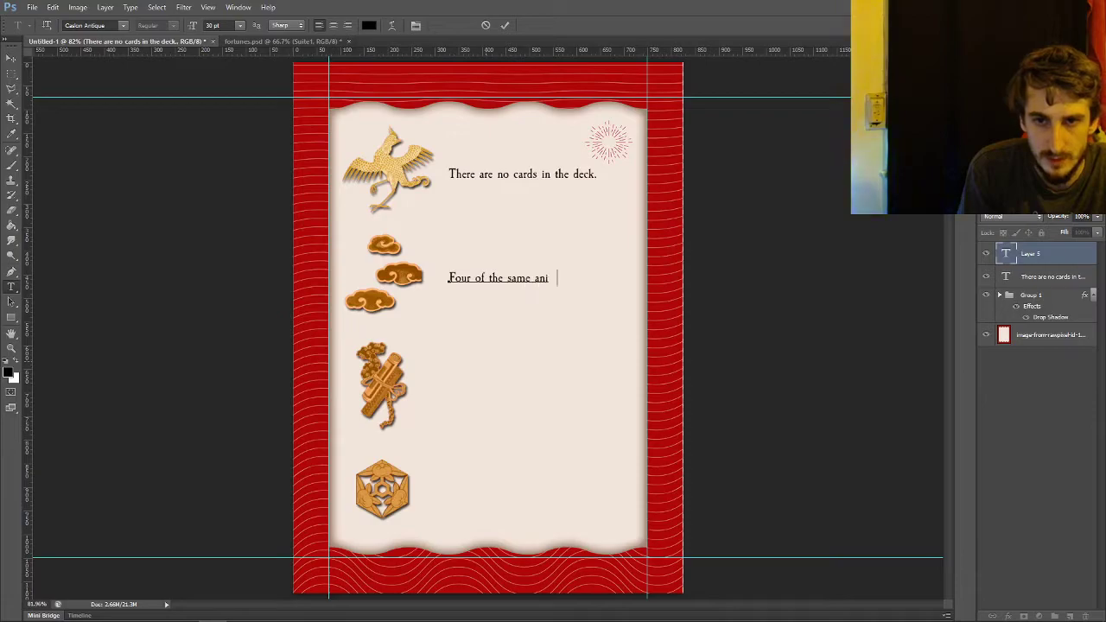
key(BackSpace)
key(BackSpace)
key(BackSpace)
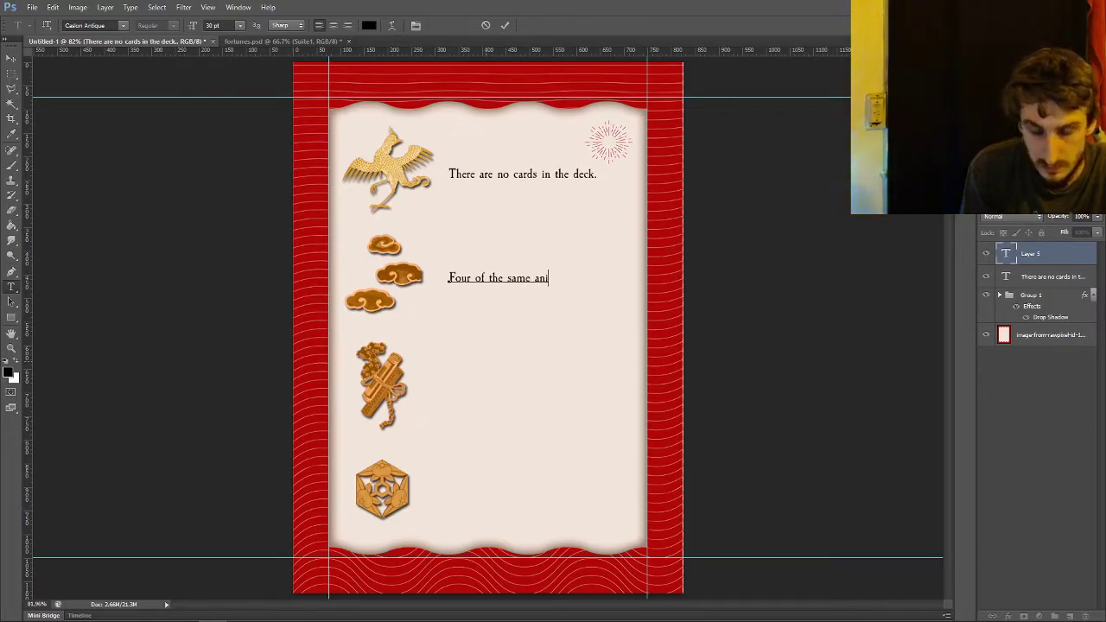
text(mal in )
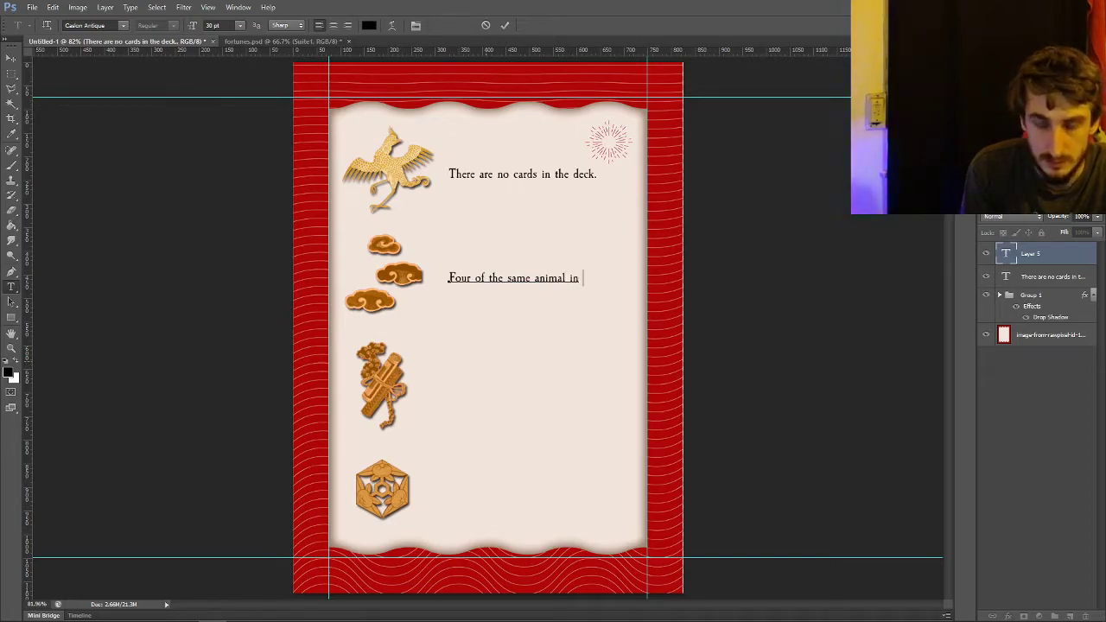
text(your Tableau)
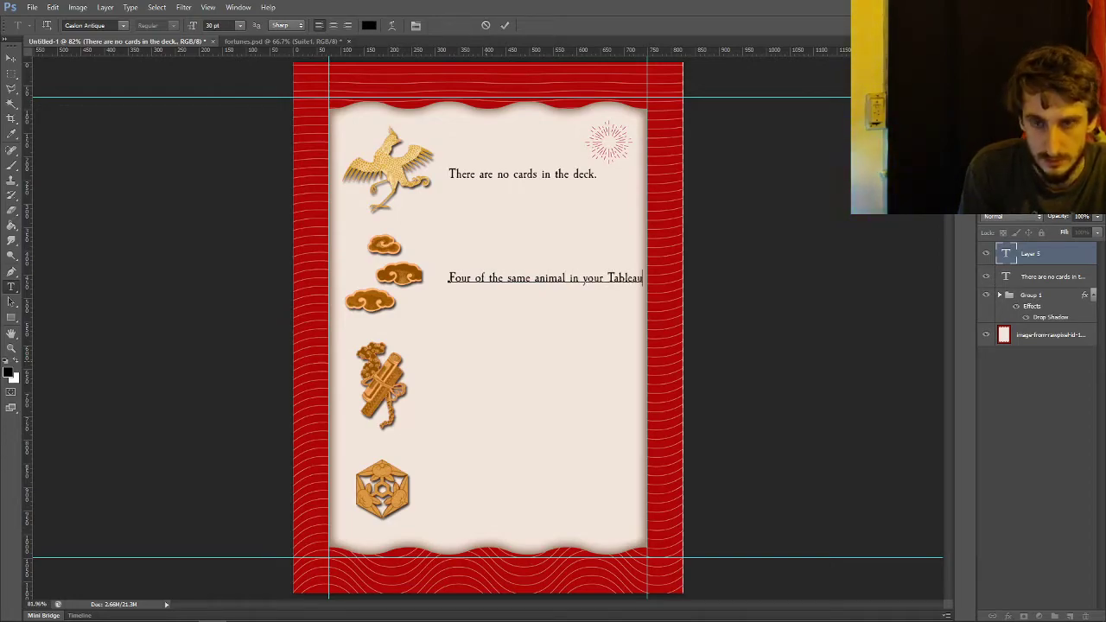
text(.)
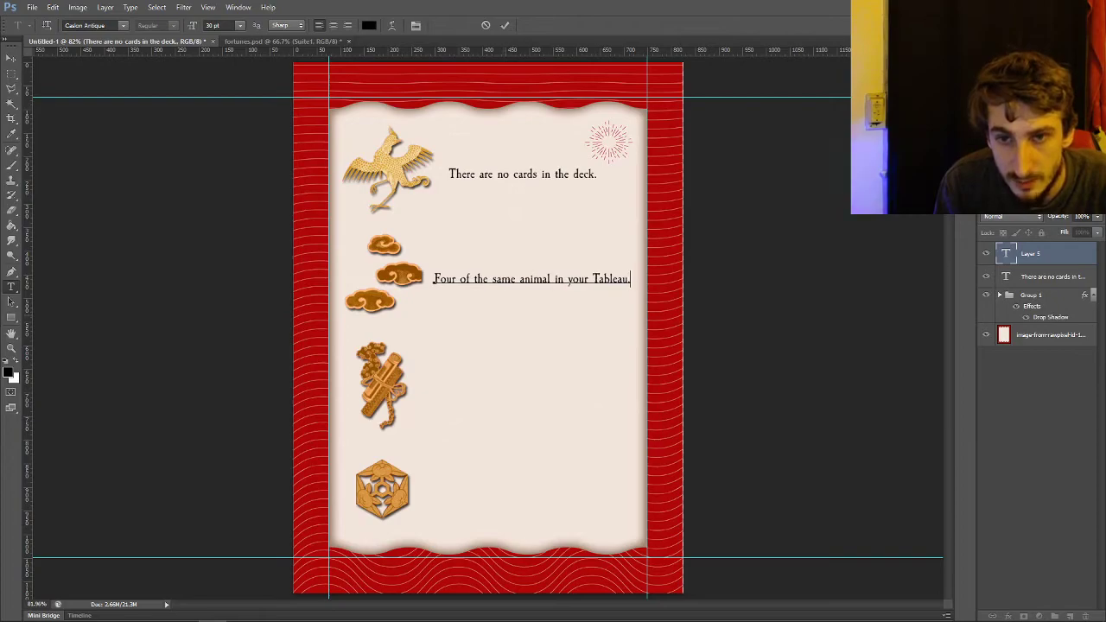
Capitalize "Animal" in the text beside the clouds and shift the line slightly to the left
click(526, 279)
key(BackSpace)
text(A)
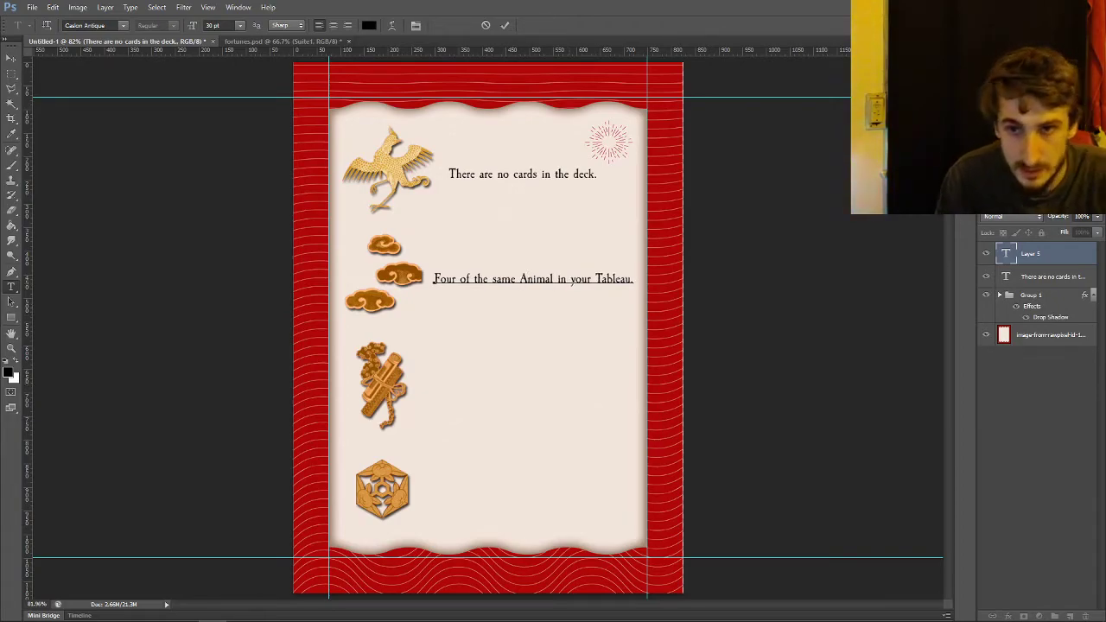
drag(532, 313, 526, 313)
click(505, 26)
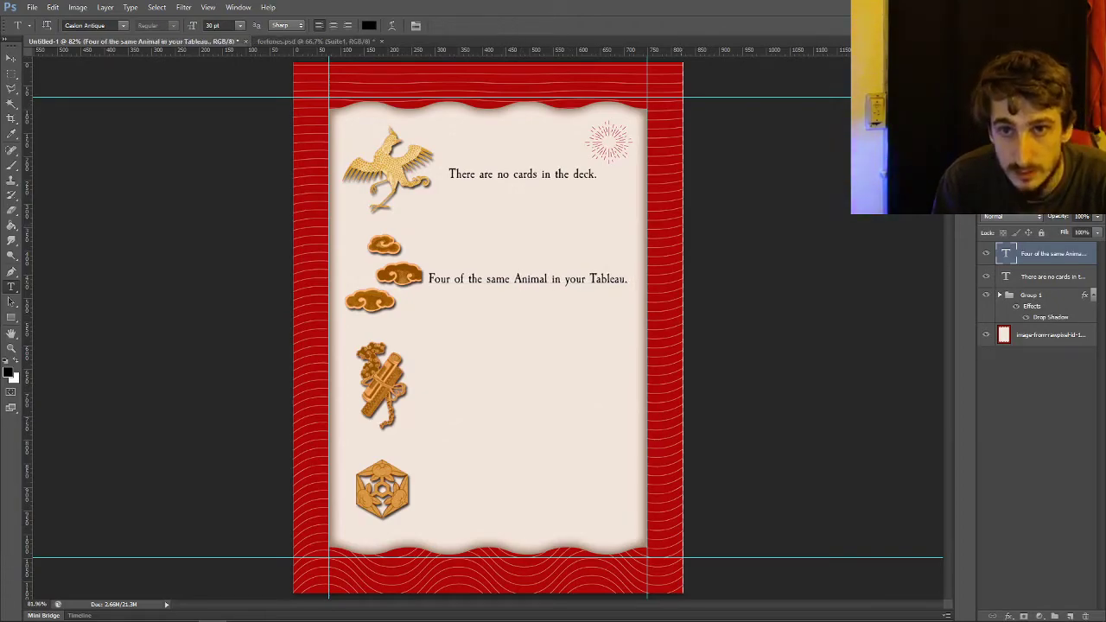
Capitalize "Deck" in the text beside the phoenix emblem
click(1053, 277)
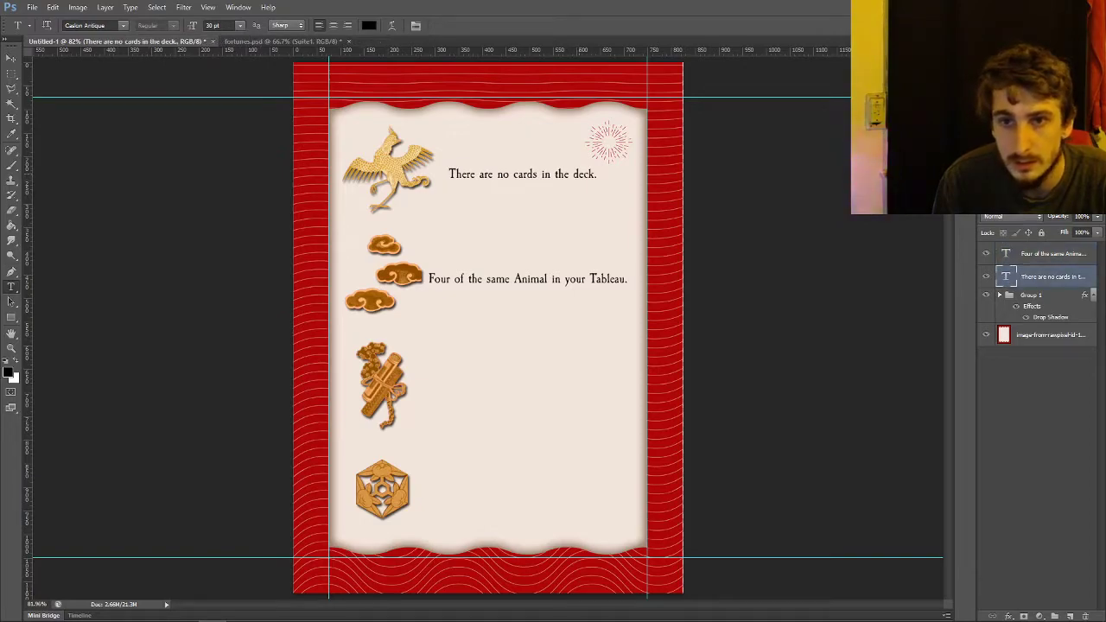
click(574, 174)
key(Delete)
text(D)
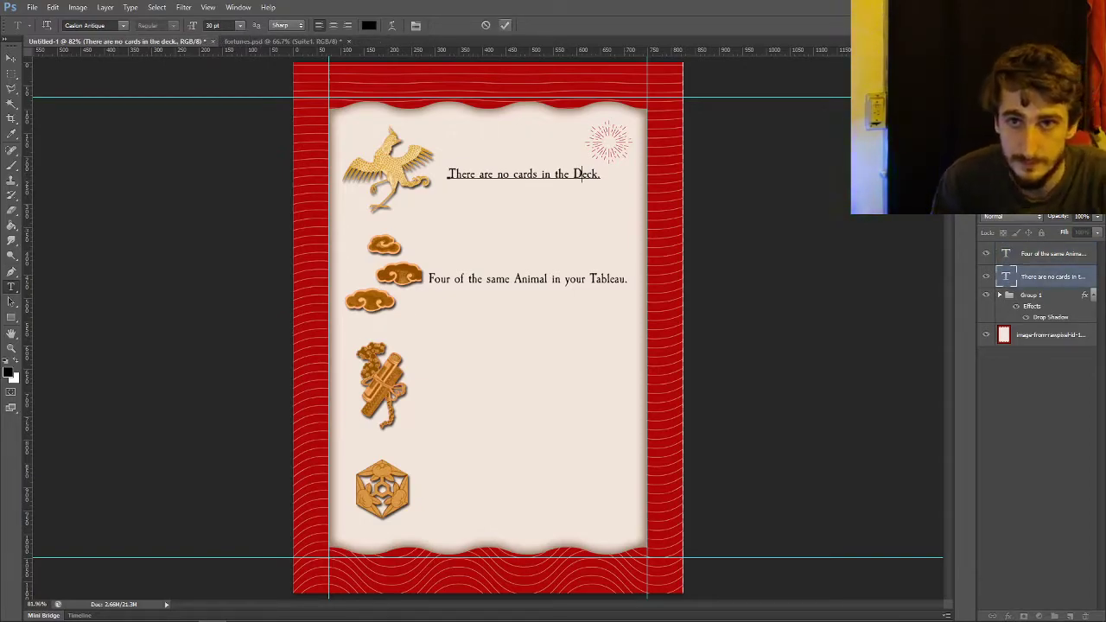
key(ctrl+Return)
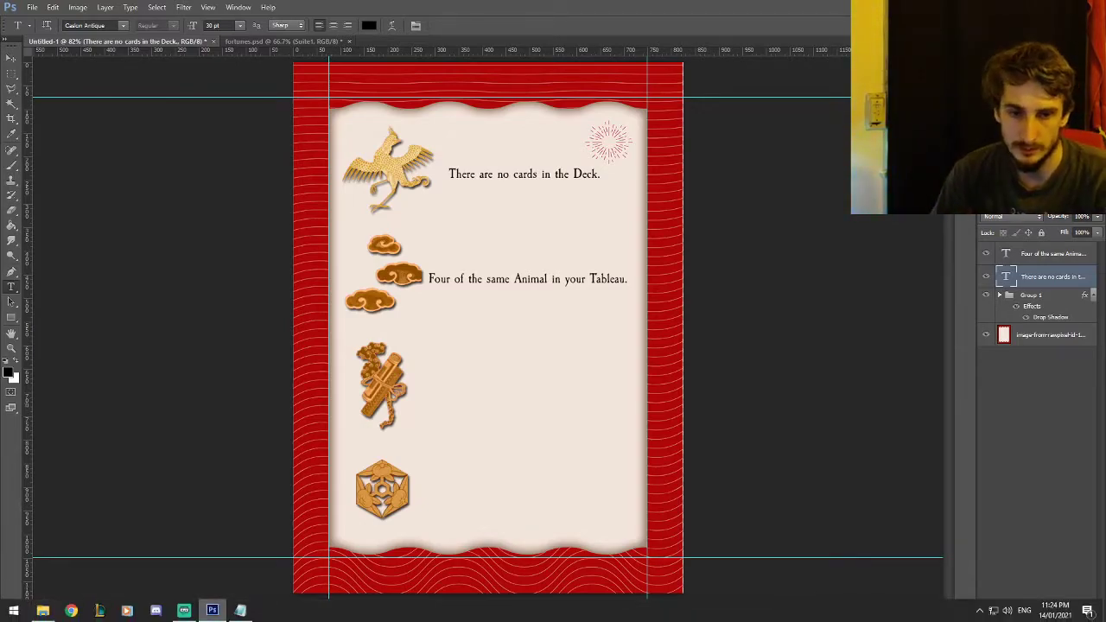
Switch to Notepad and add "2. retrieve a card from the discard pile." to the combo notes
click(241, 610)
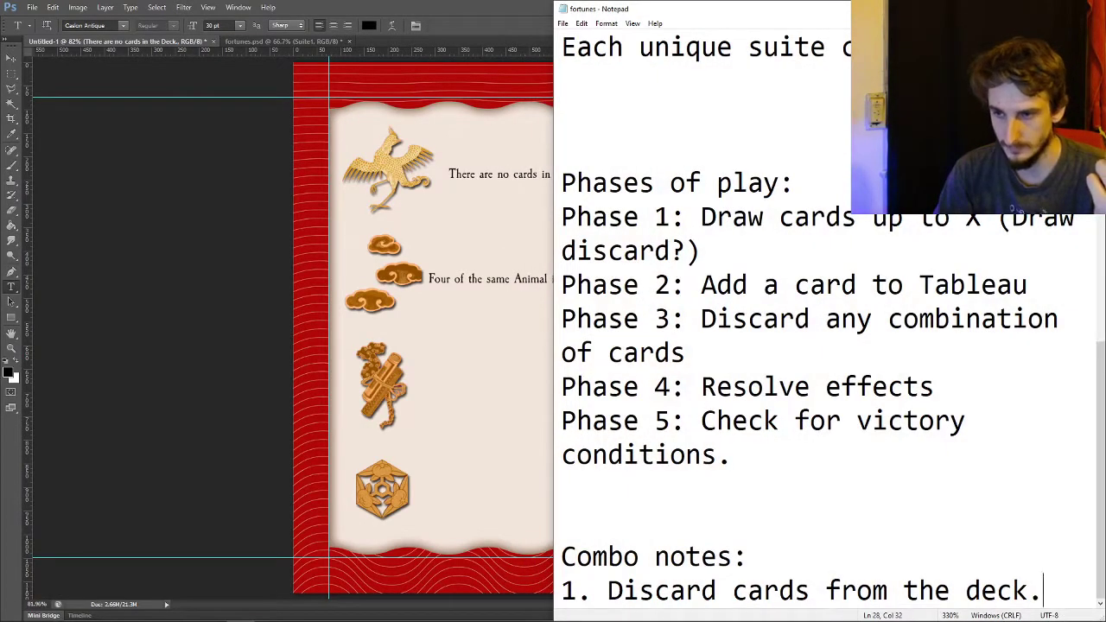
key(Return)
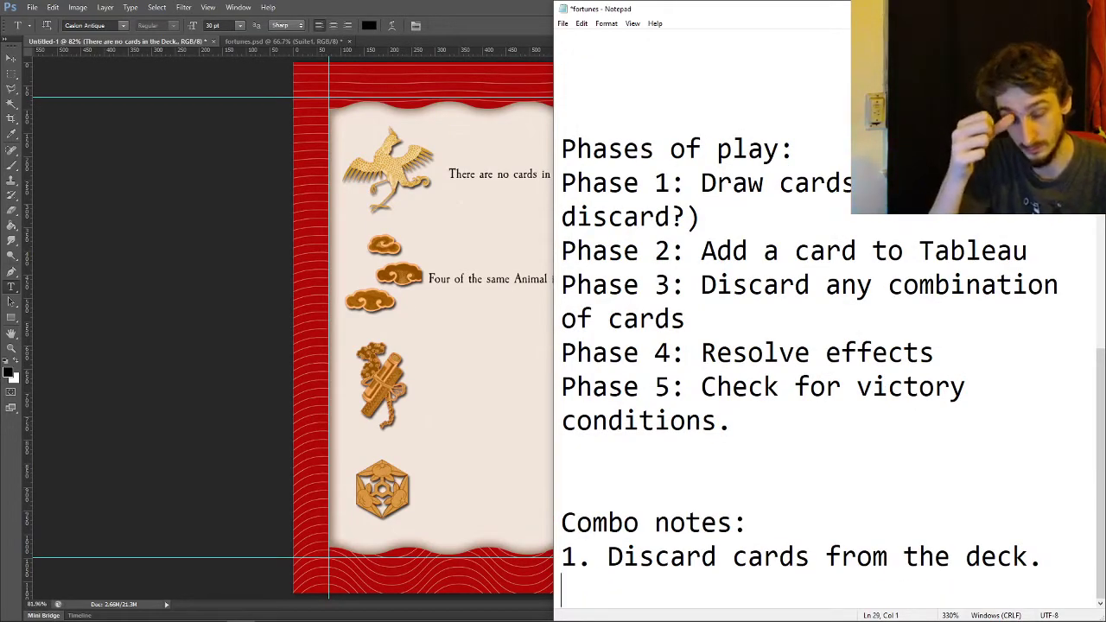
text(2. retrei)
key(BackSpace)
key(BackSpace)
text(ieve a card f)
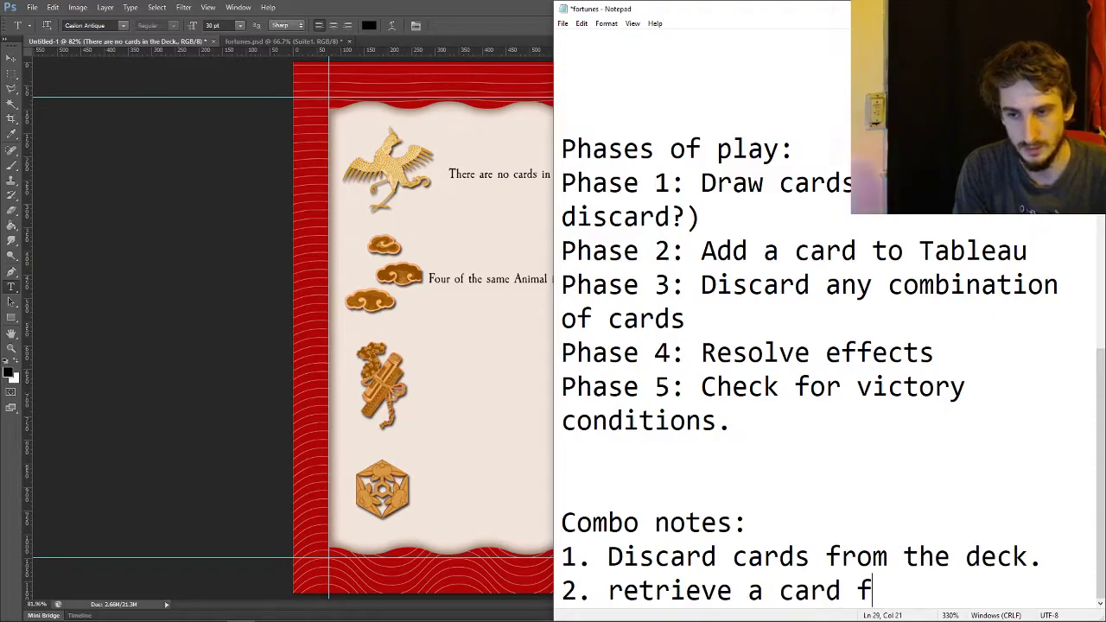
text(rom teh di)
key(BackSpace)
key(BackSpace)
key(BackSpace)
key(BackSpace)
key(BackSpace)
text(he discard pile.)
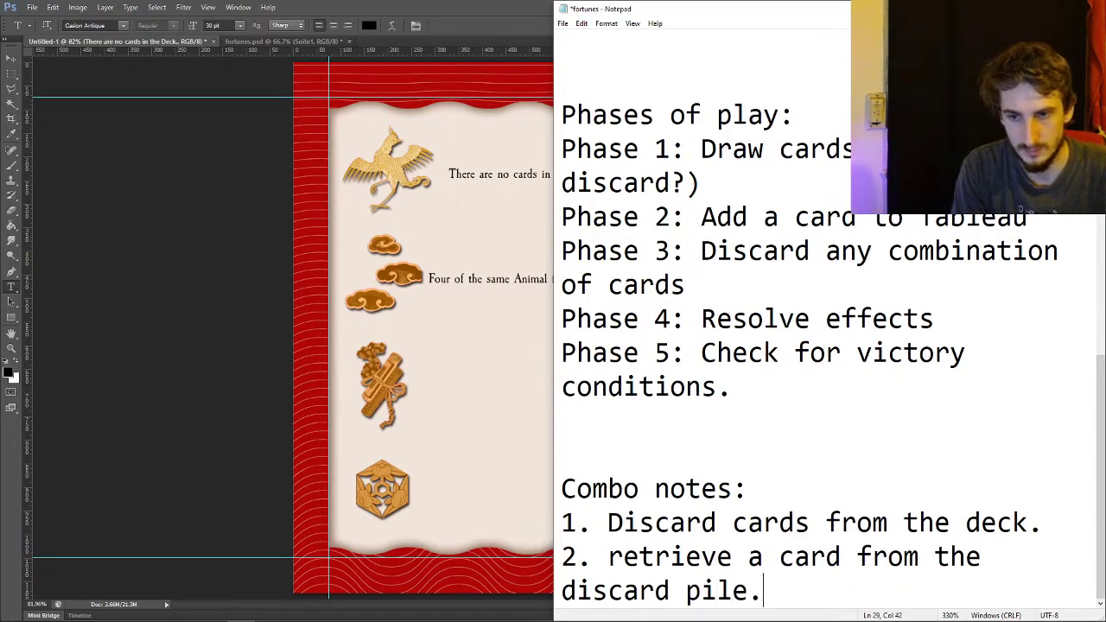
Save the notes, switch to Photoshop and write "Twelve cards in your Tableau." as the text beside the hexagonal emblem
key(ctrl+s)
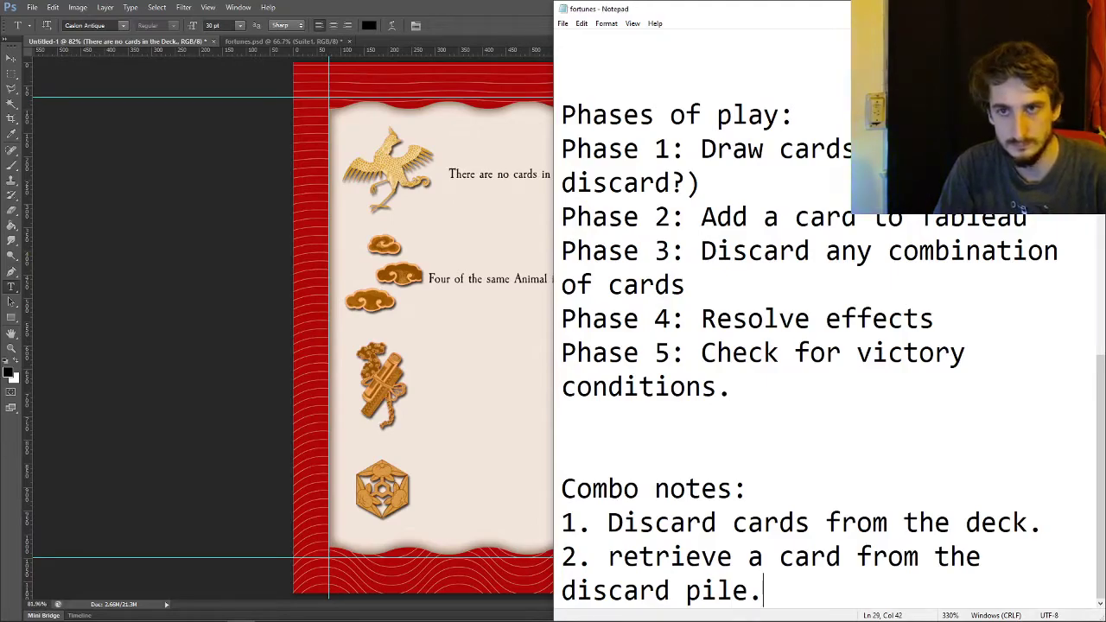
key(alt+Tab)
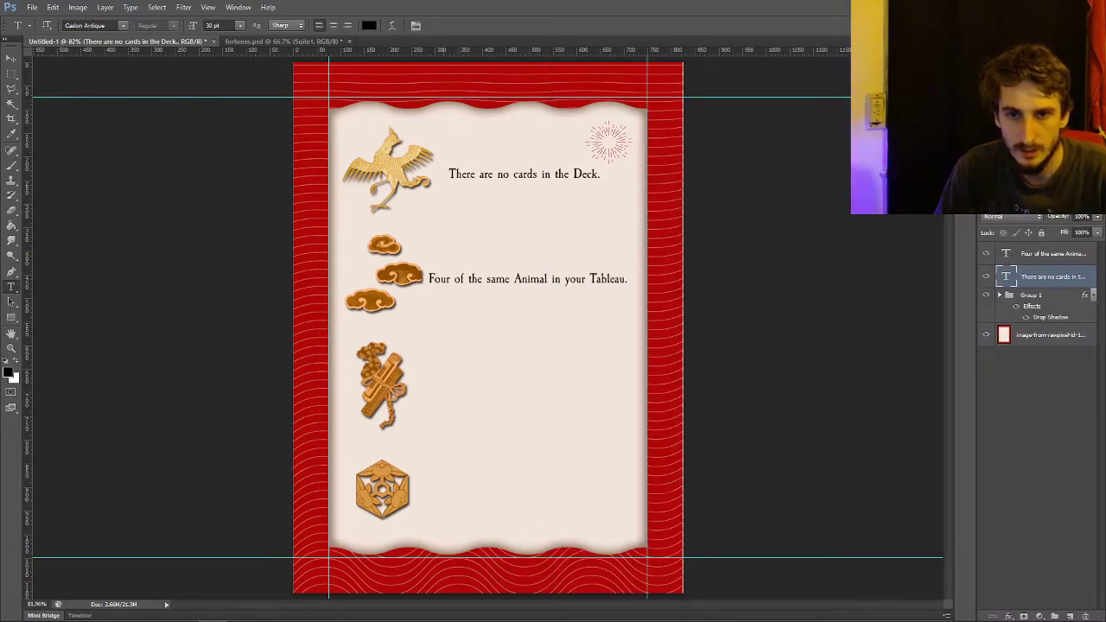
click(432, 494)
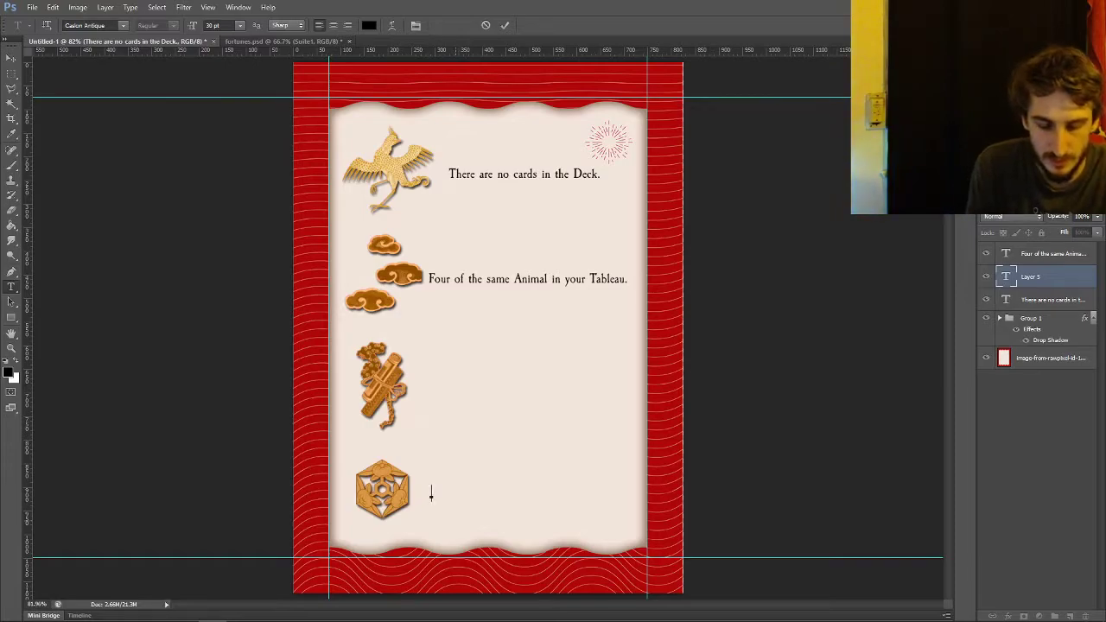
text(Twolve)
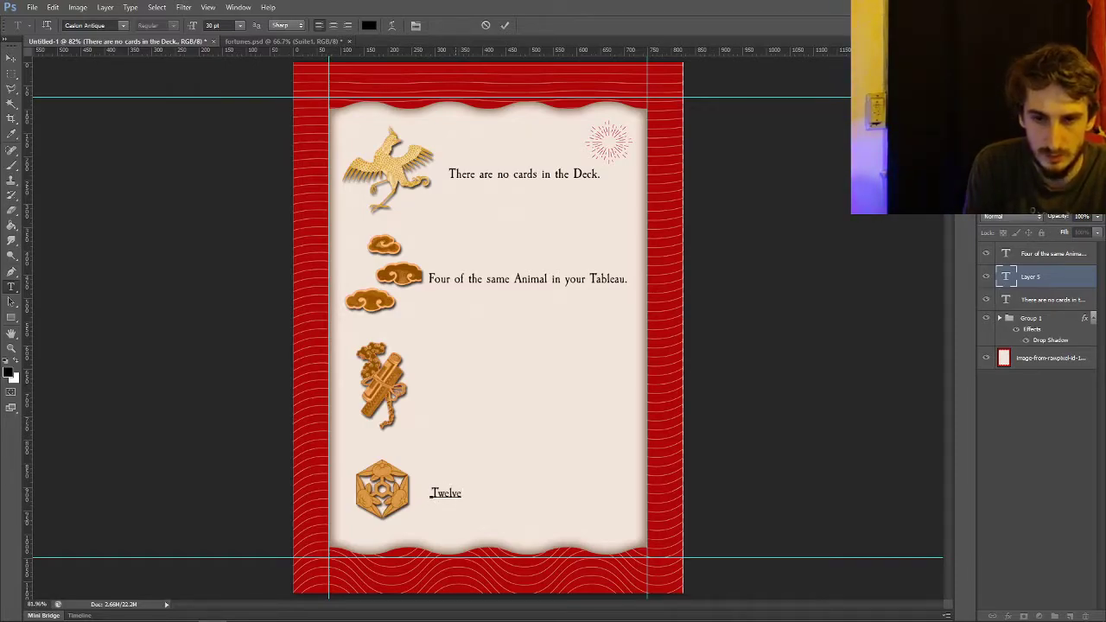
text( cards in your )
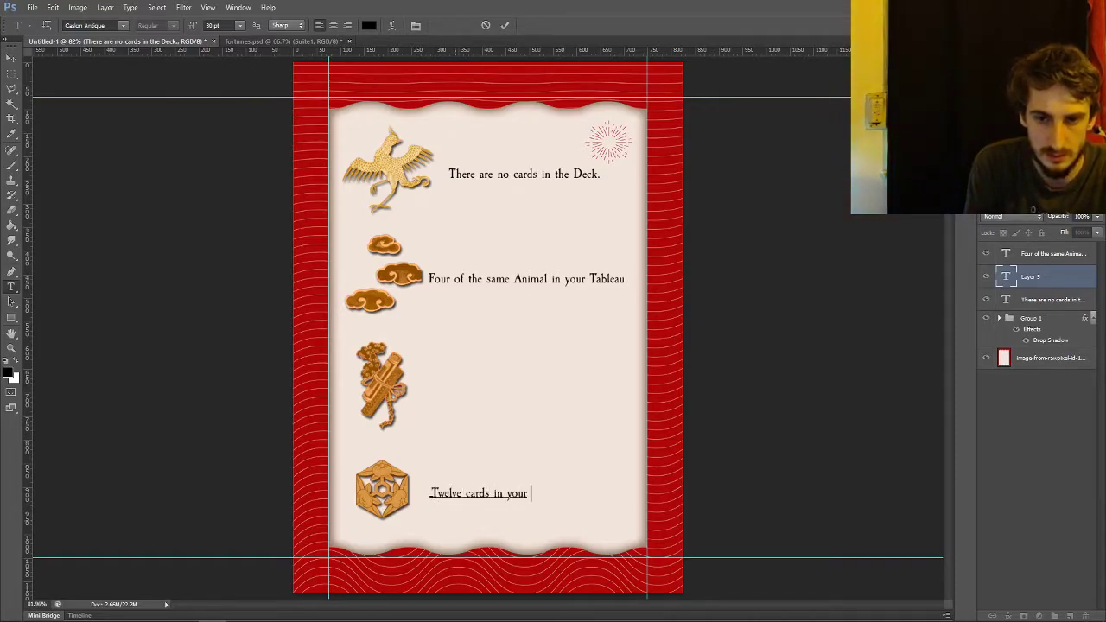
text(tableau.)
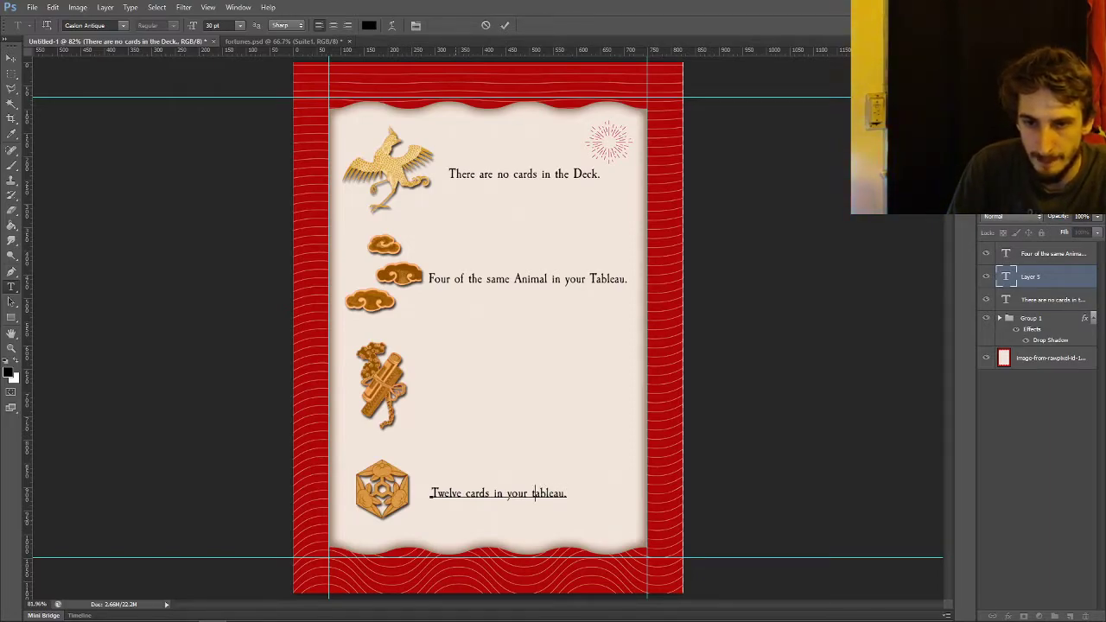
key(BackSpace)
text(T)
drag(501, 519, 498, 517)
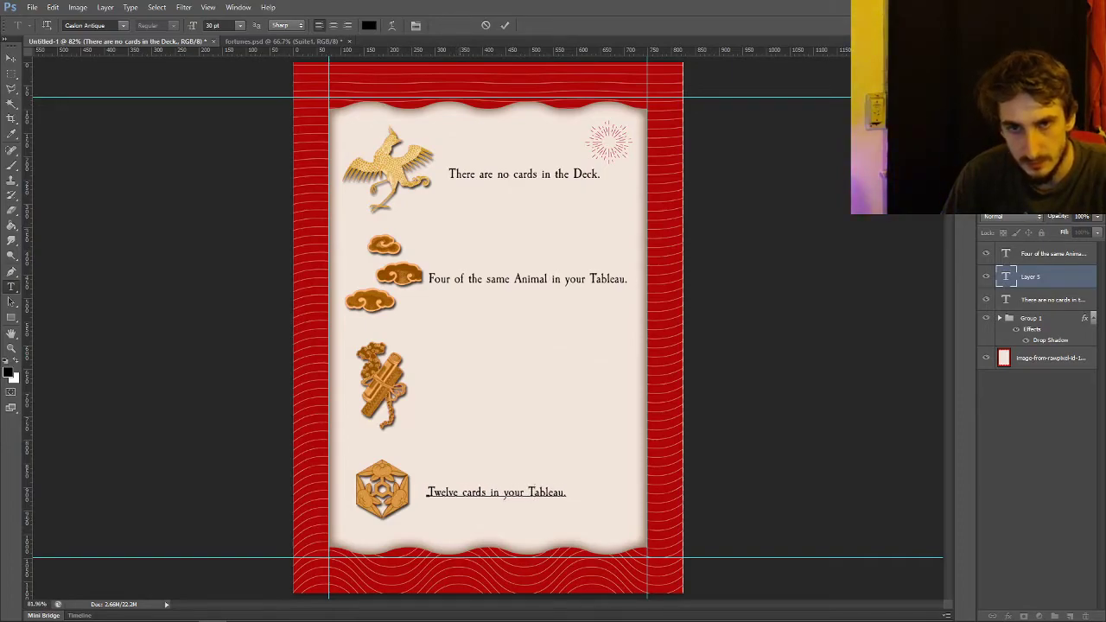
click(505, 25)
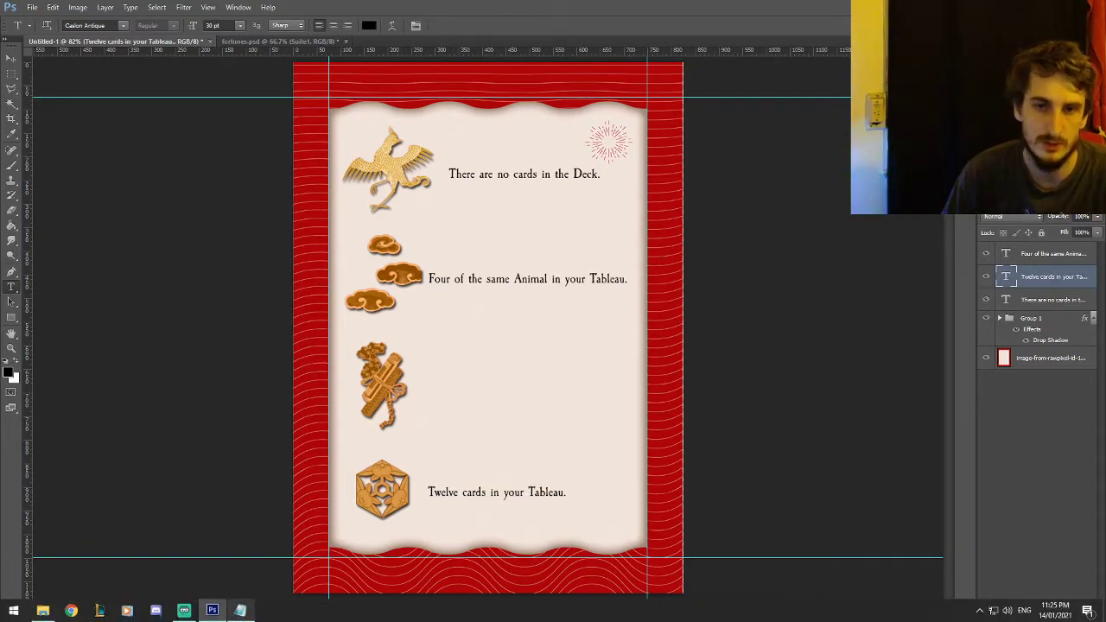
Switch to Notepad, add "3. Add extra cards to your tableau." to the combo notes and save the file
click(240, 610)
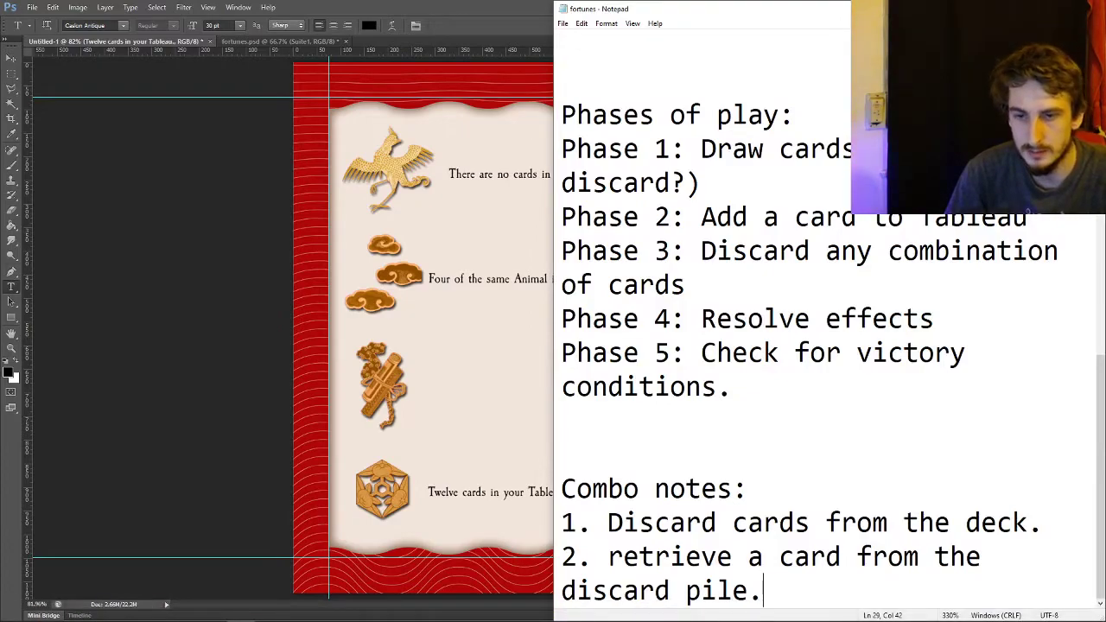
key(Return)
text(3. )
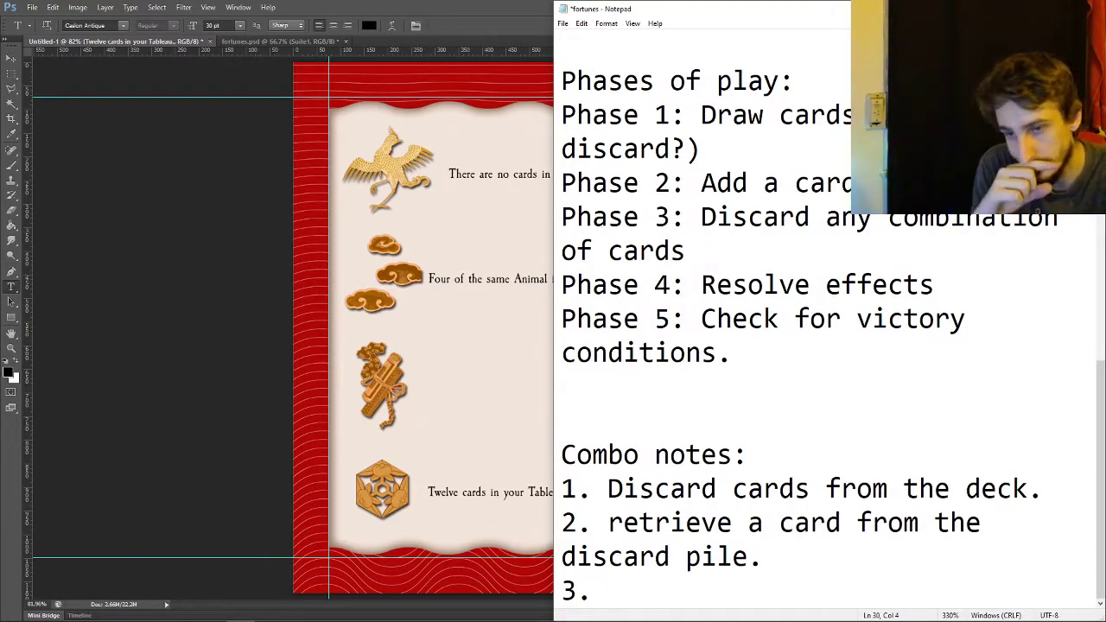
text(Add )
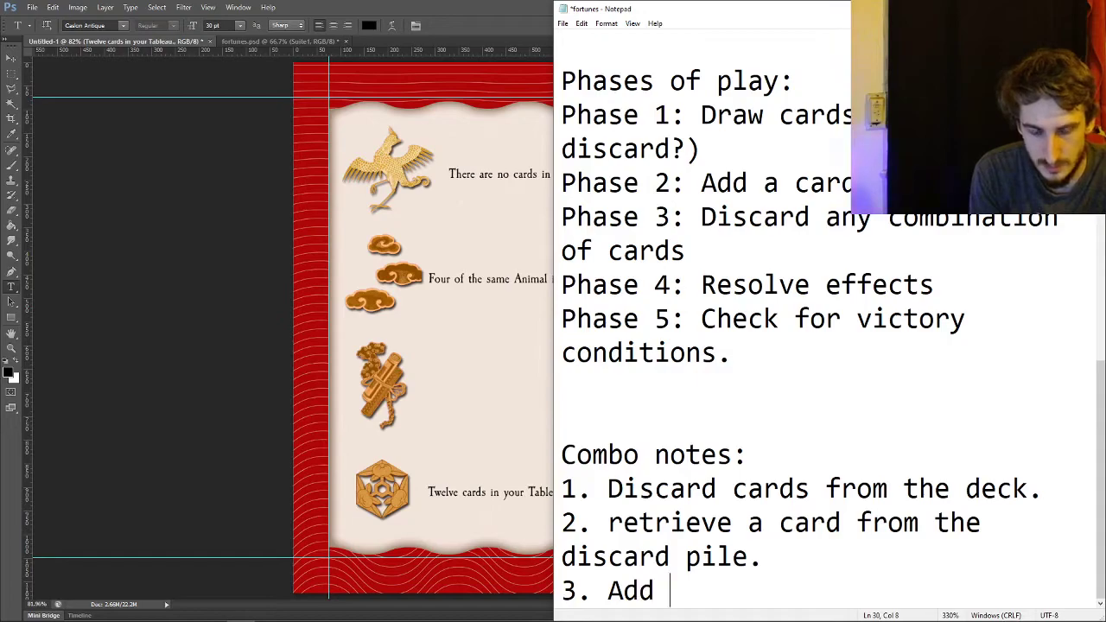
text(extra )
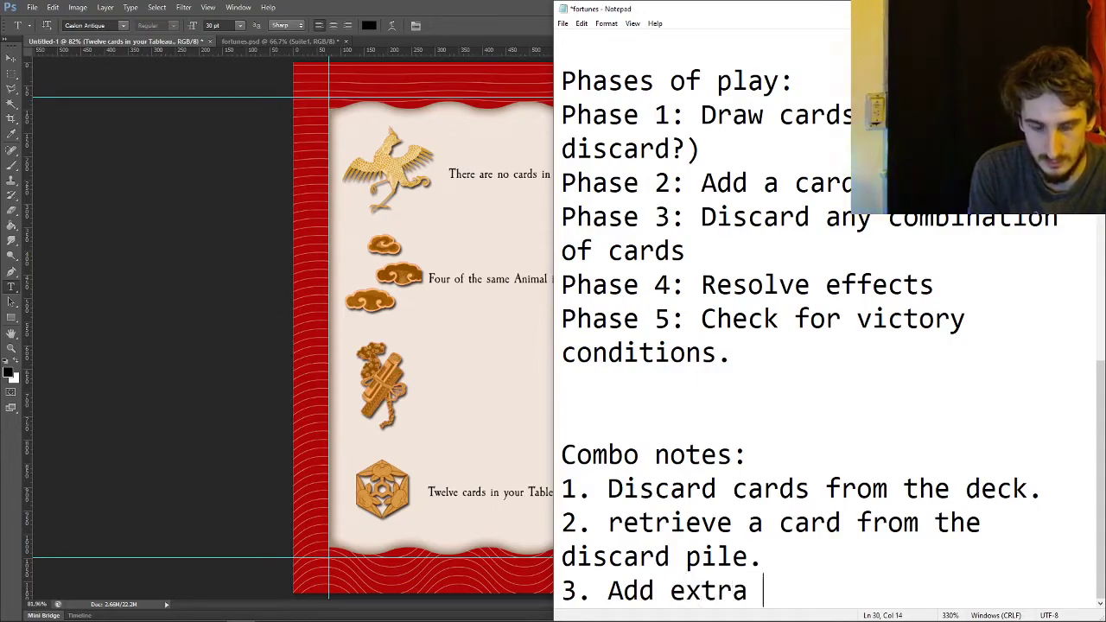
text(cards to your tablea)
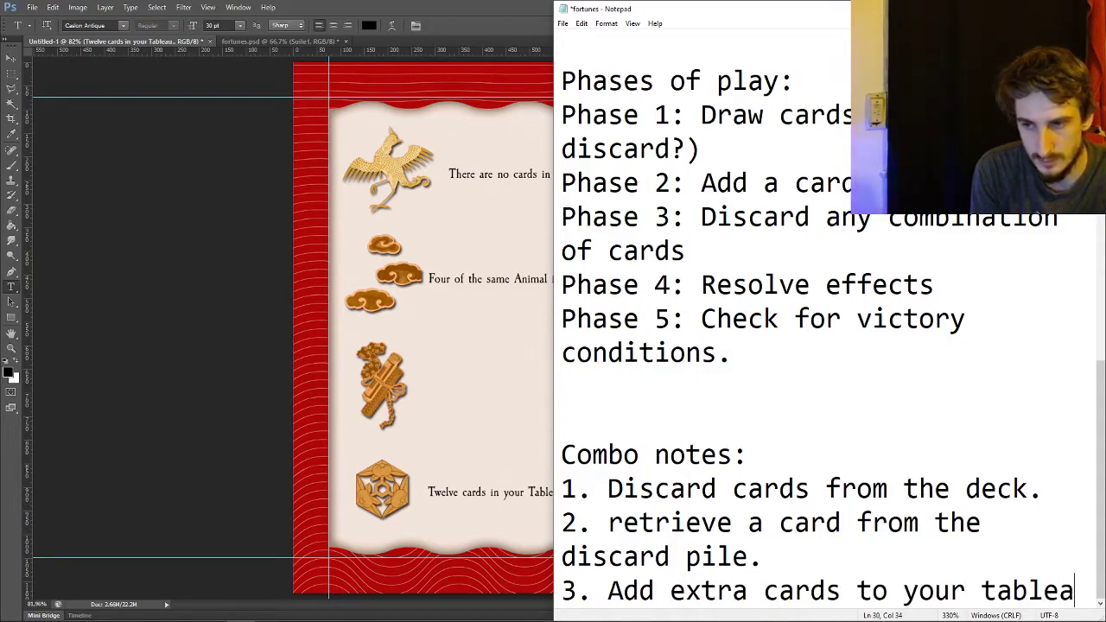
text(u.)
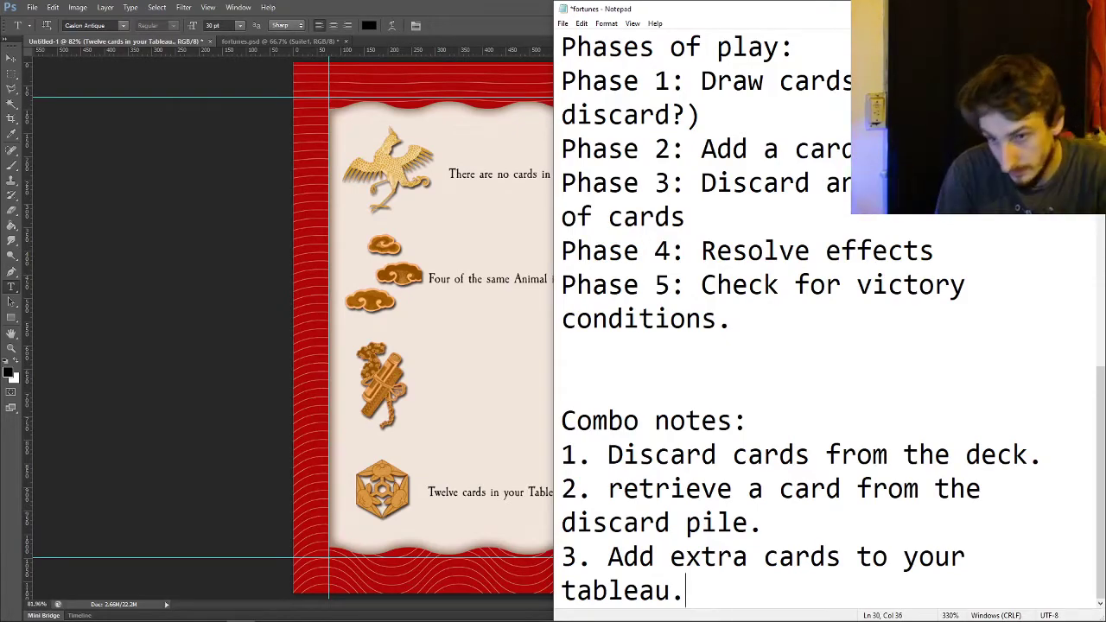
key(ctrl+s)
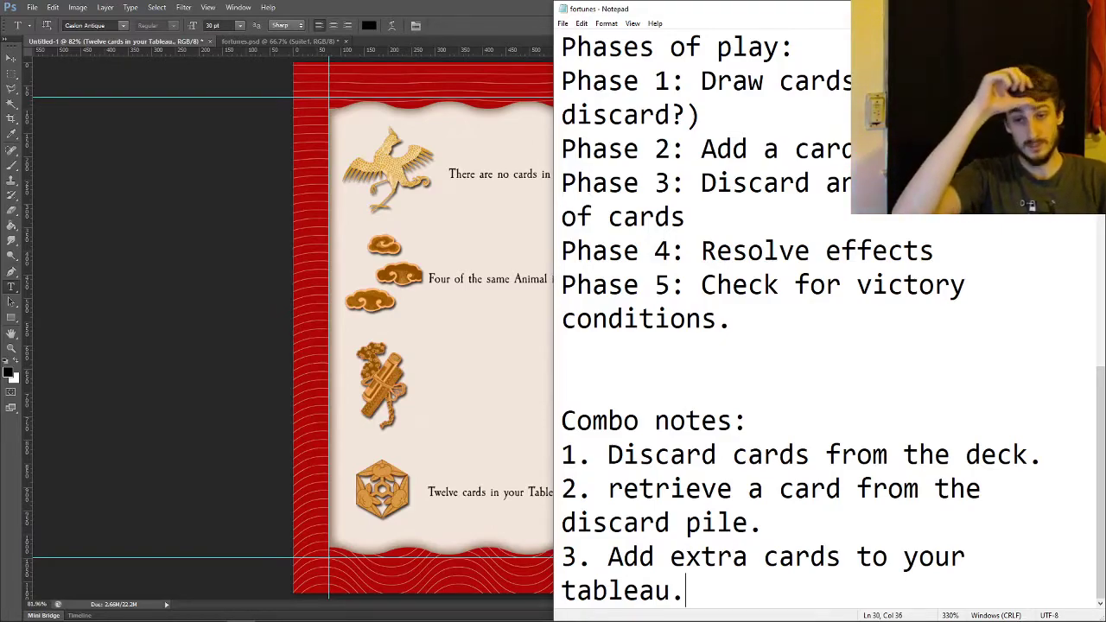
Add the heading "Key mechanic per animal." below the combo notes, separated by blank lines, and save the file
key(Return)
key(Return)
key(Return)
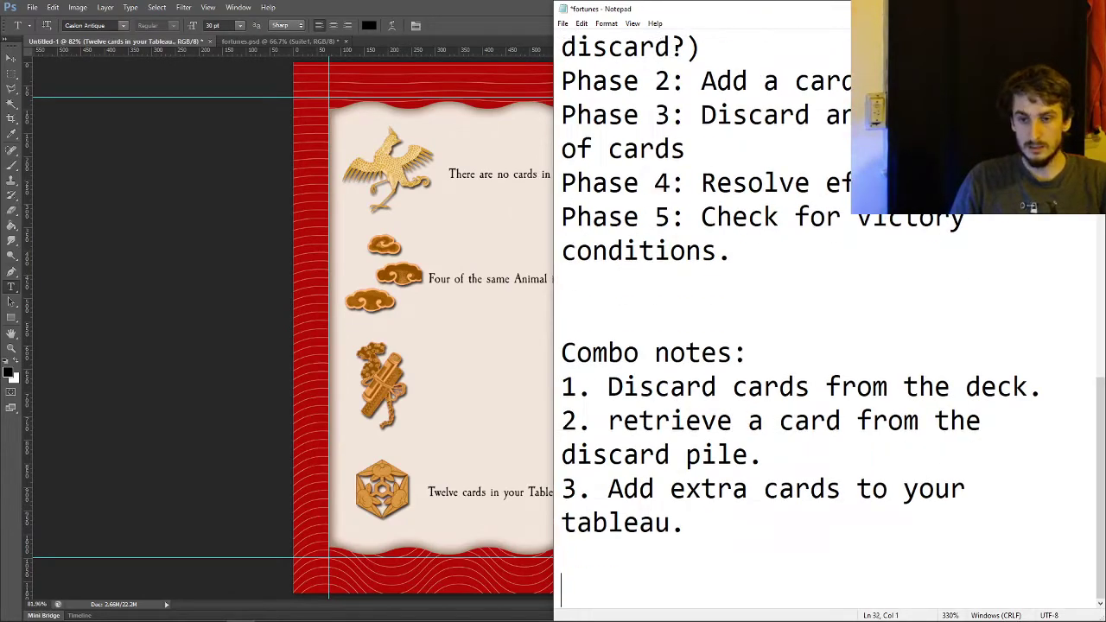
text(Key me)
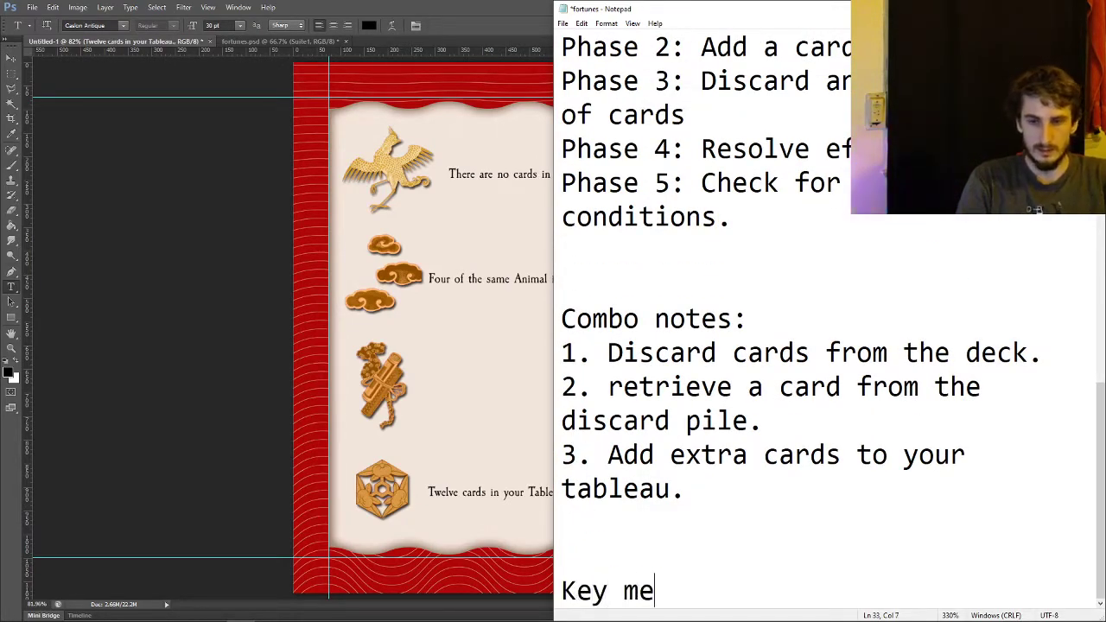
text(chanic per an)
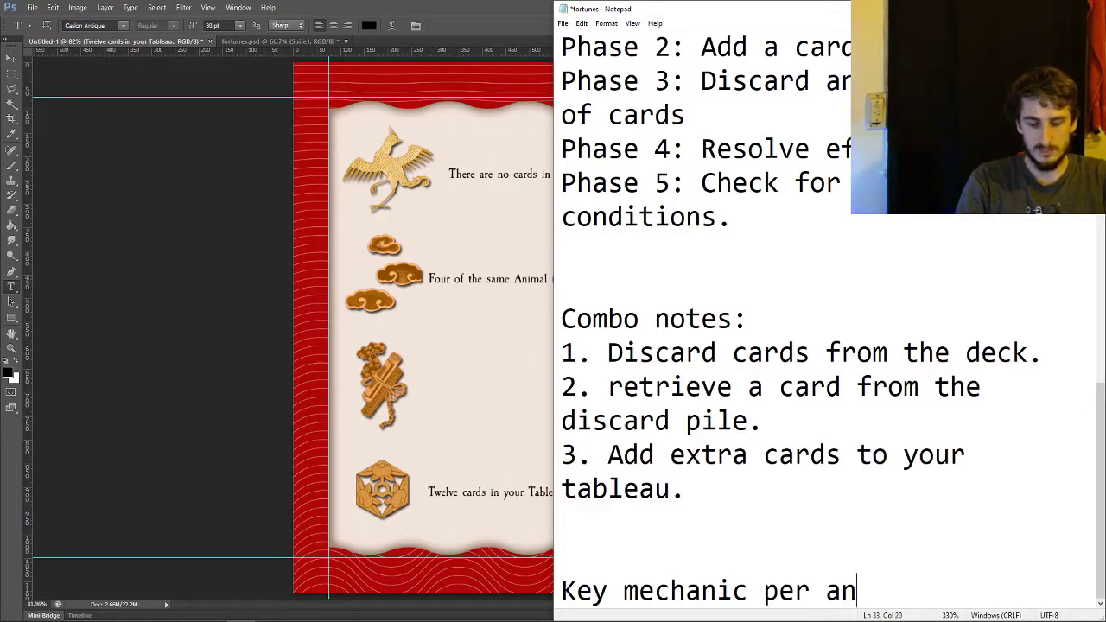
text(imal.)
key(Return)
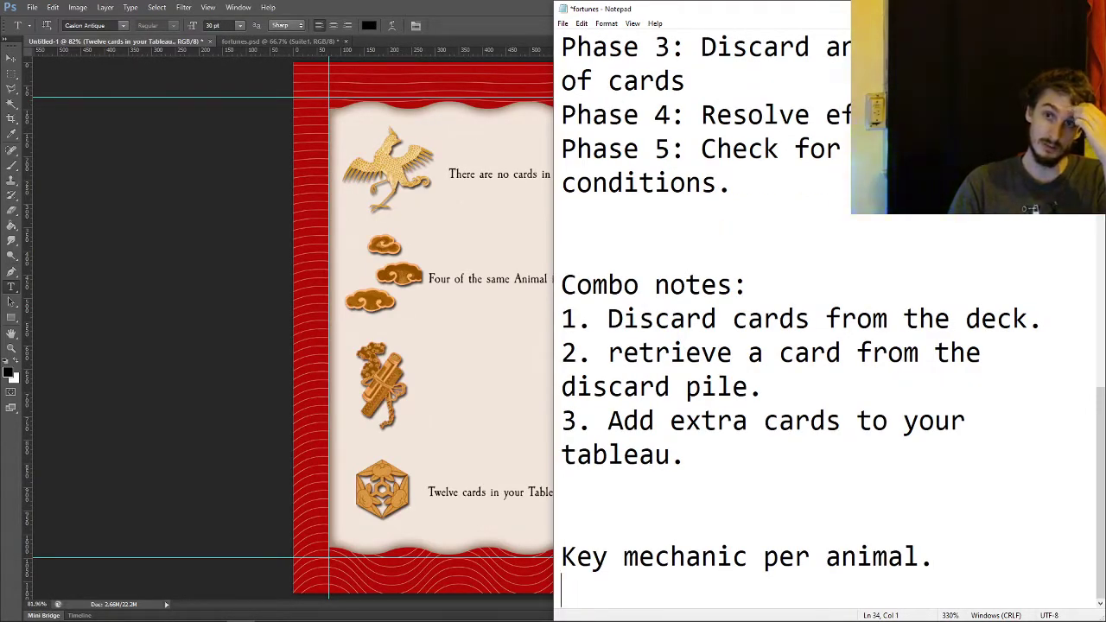
key(ctrl+s)
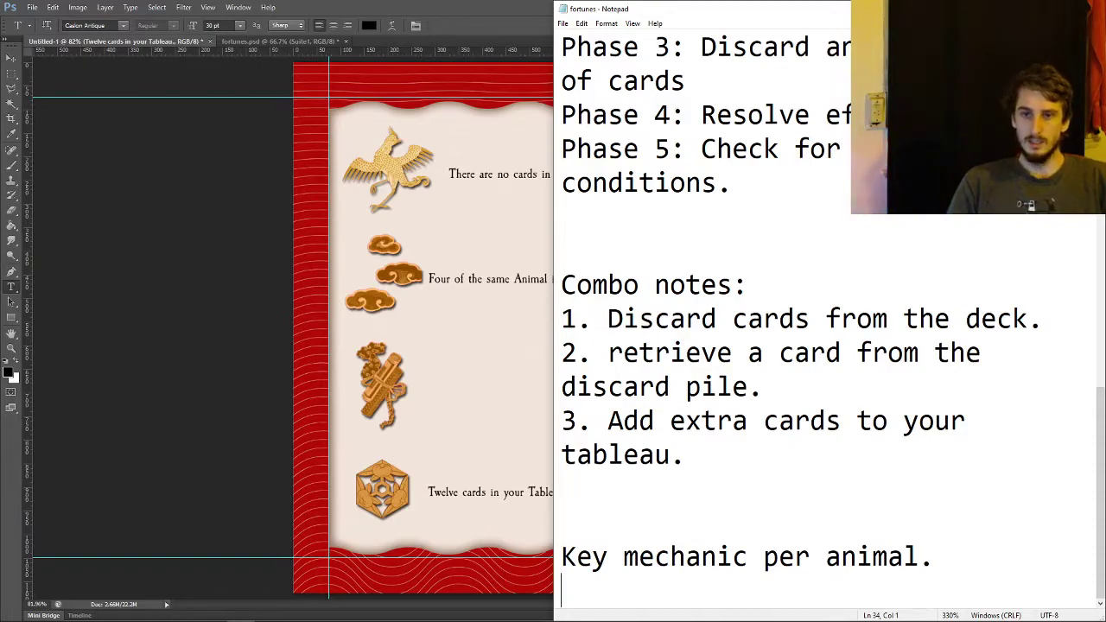
Add "4. Remove a card from the game." and "5. Return a card from outside the game." to the combo notes and save
key(alt+Tab)
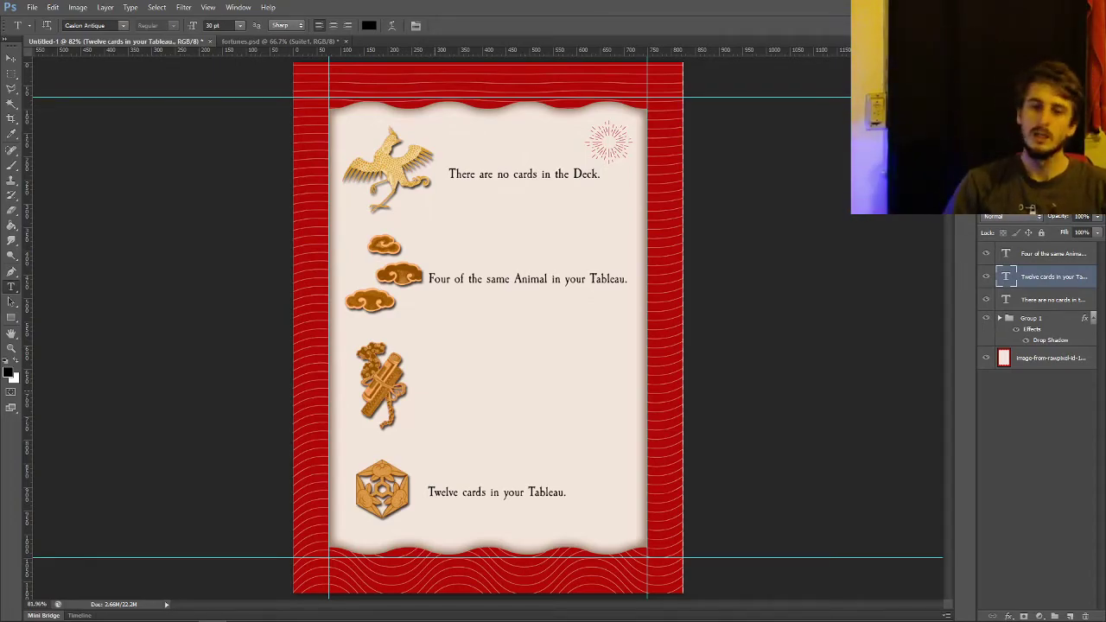
click(242, 615)
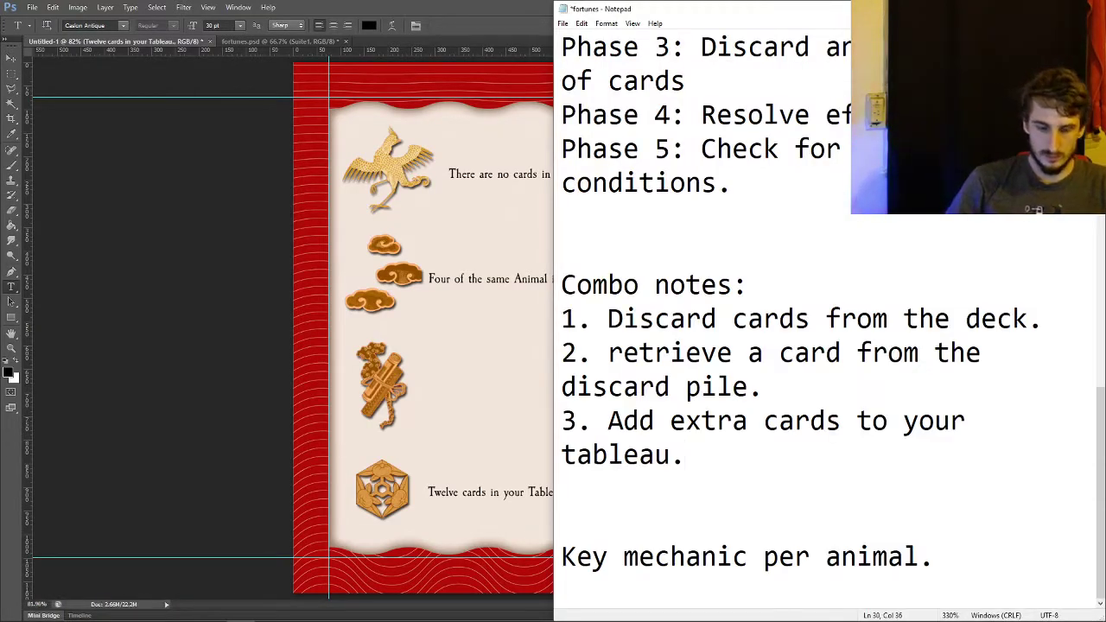
key(Return)
text(4. Remove a car)
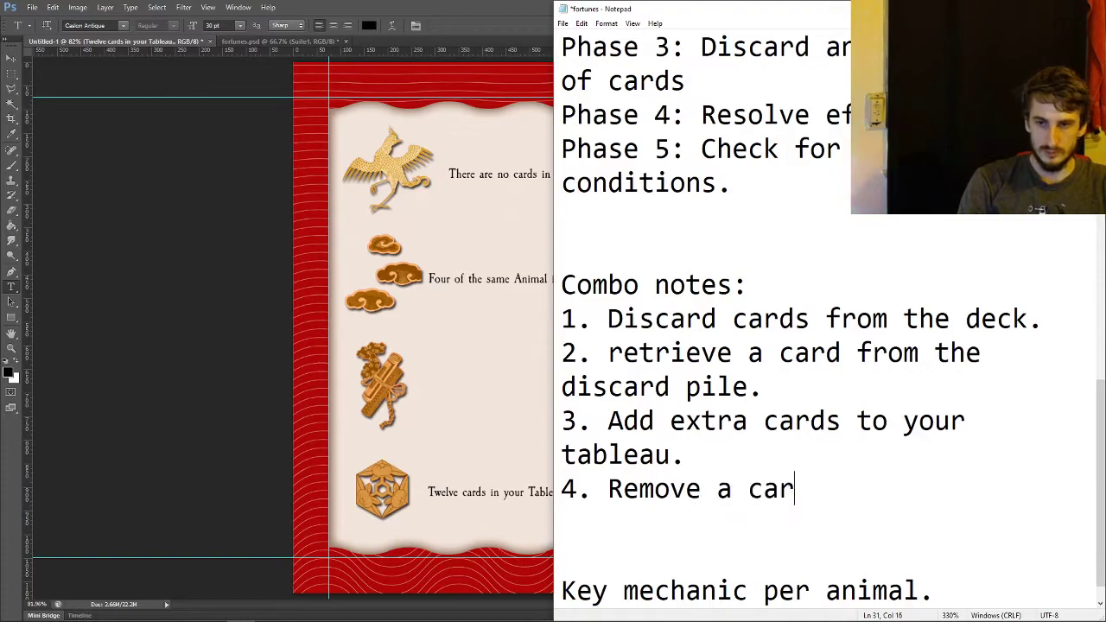
text(d from the game.)
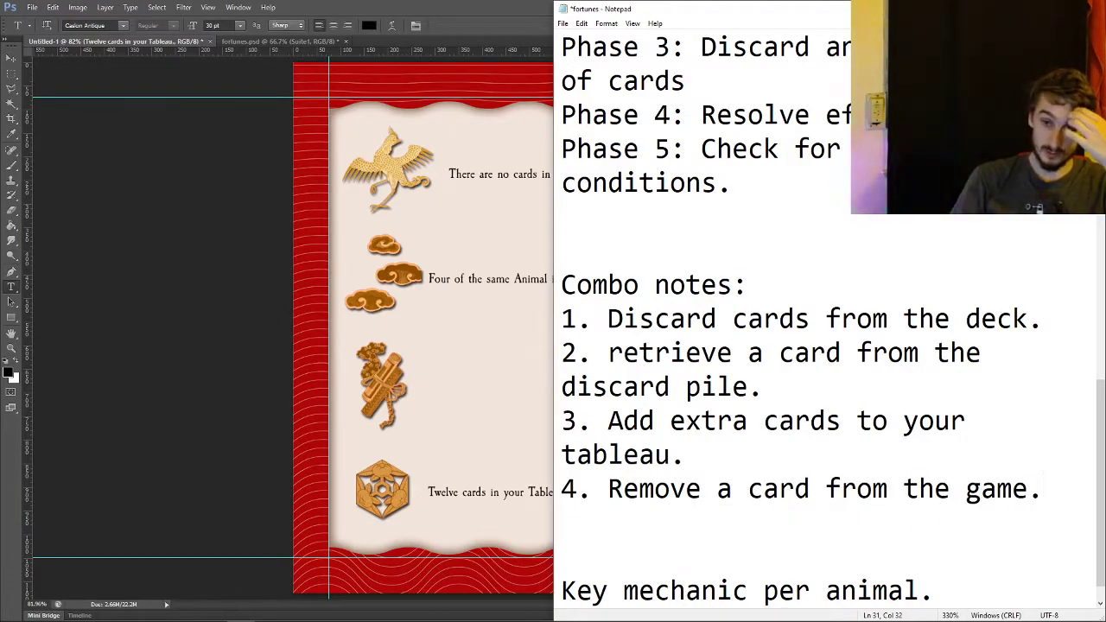
key(Return)
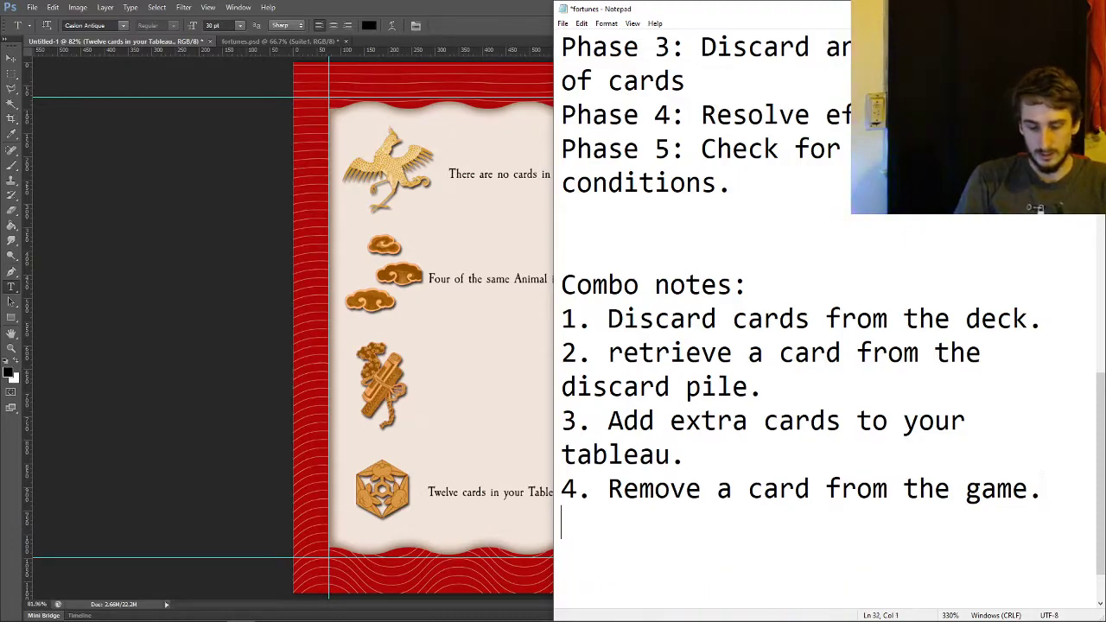
text(5. Ret)
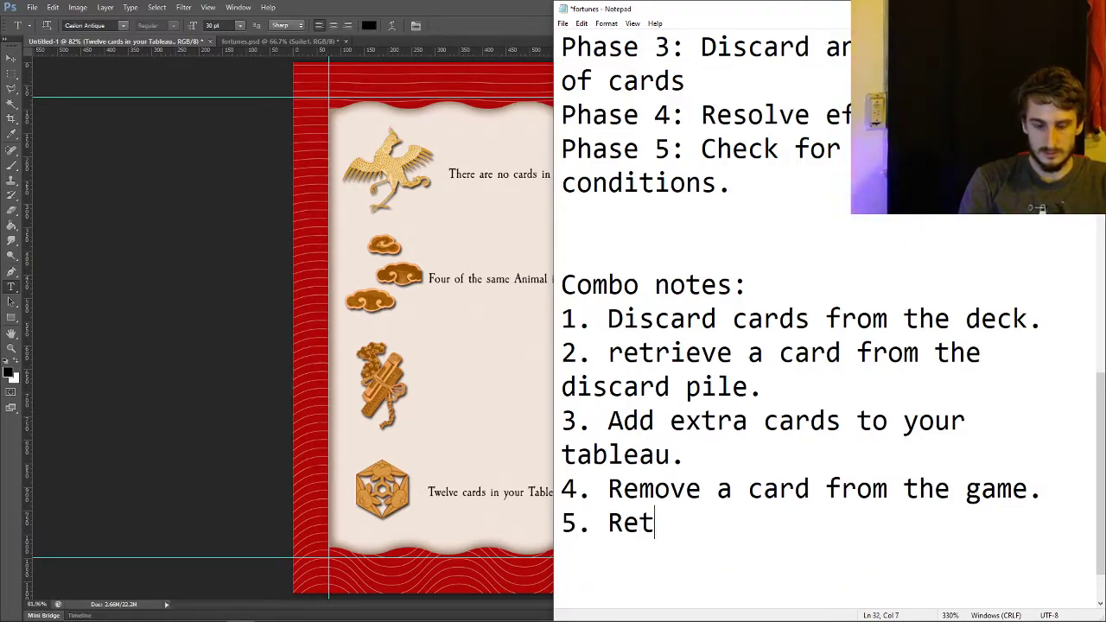
text(urn a card from outside the game.)
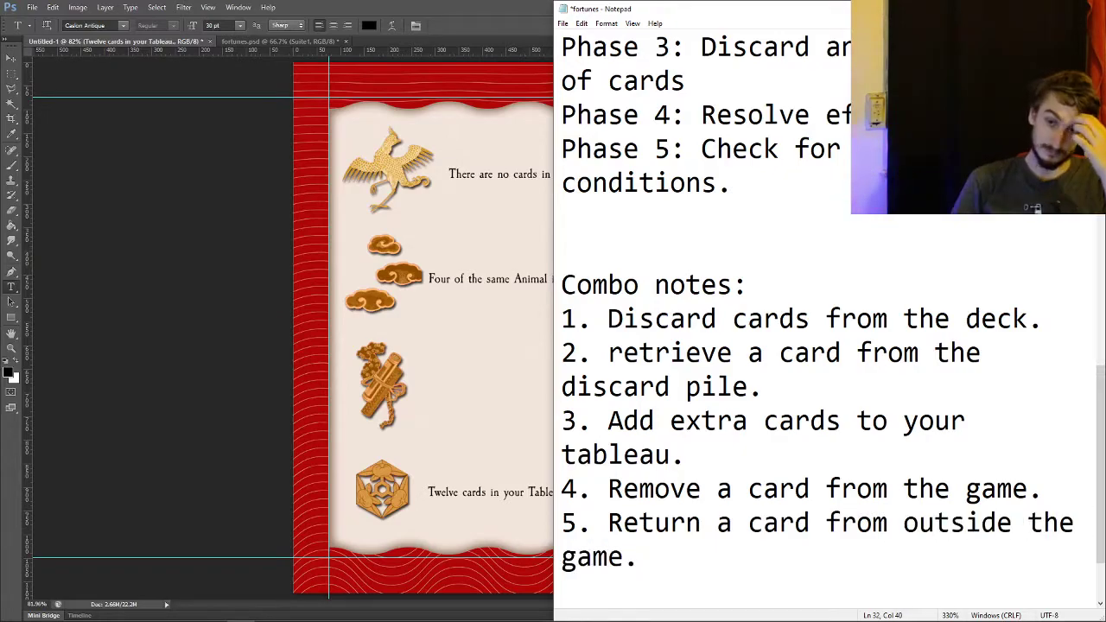
scroll(829, 346, down, 1)
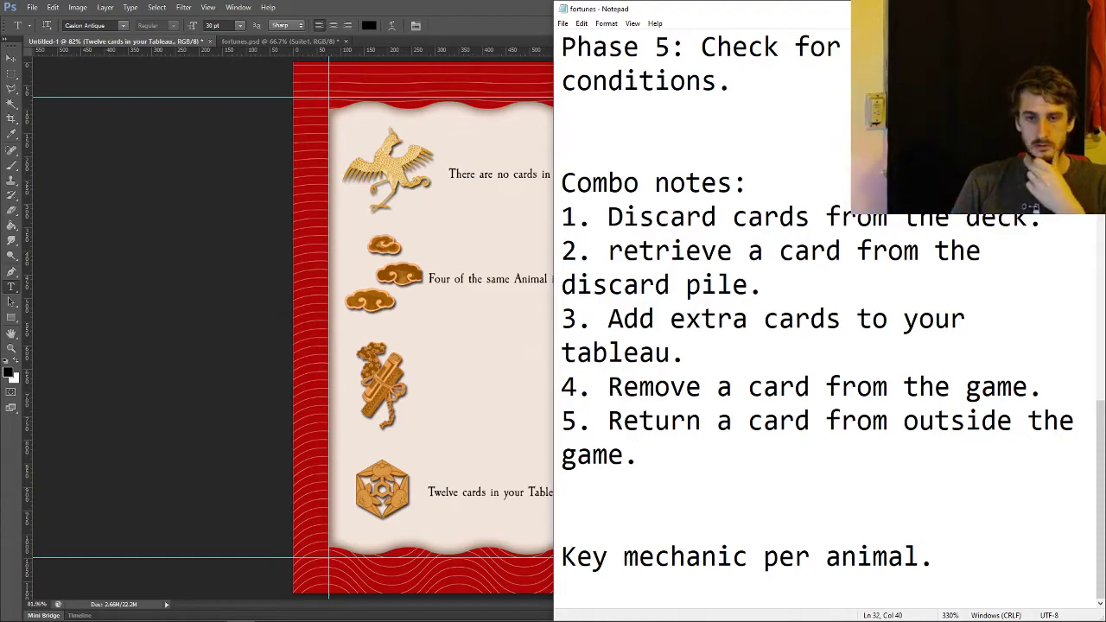
Switch to Photoshop, write "Fifteen cards removed from the game." beside the scroll emblem and shift the line slightly down
key(alt+Tab)
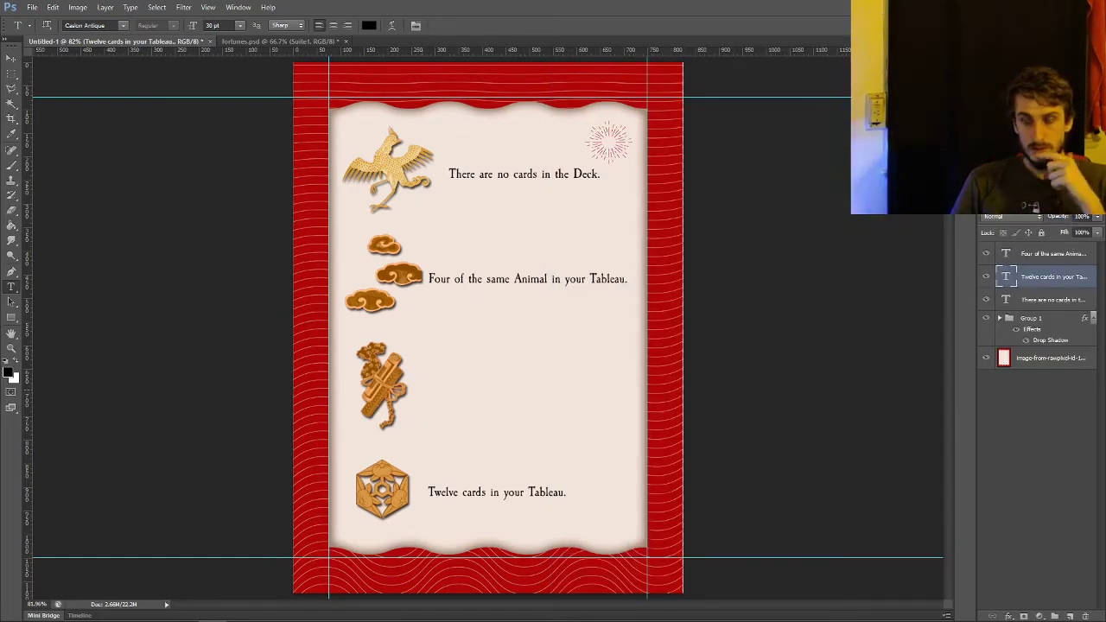
click(422, 390)
text(Two)
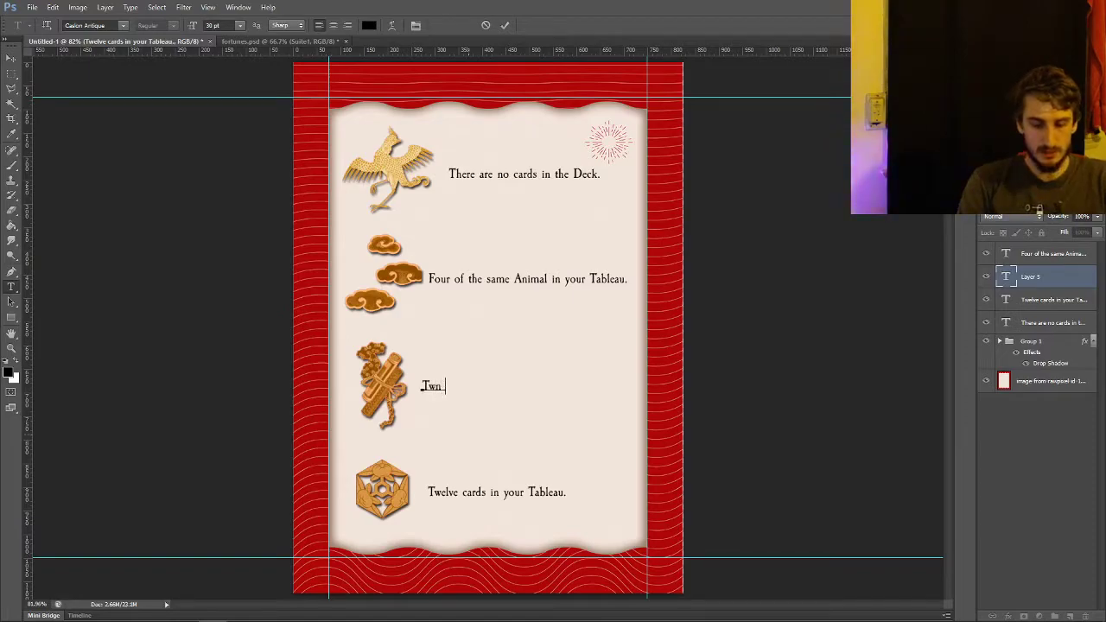
key(BackSpace)
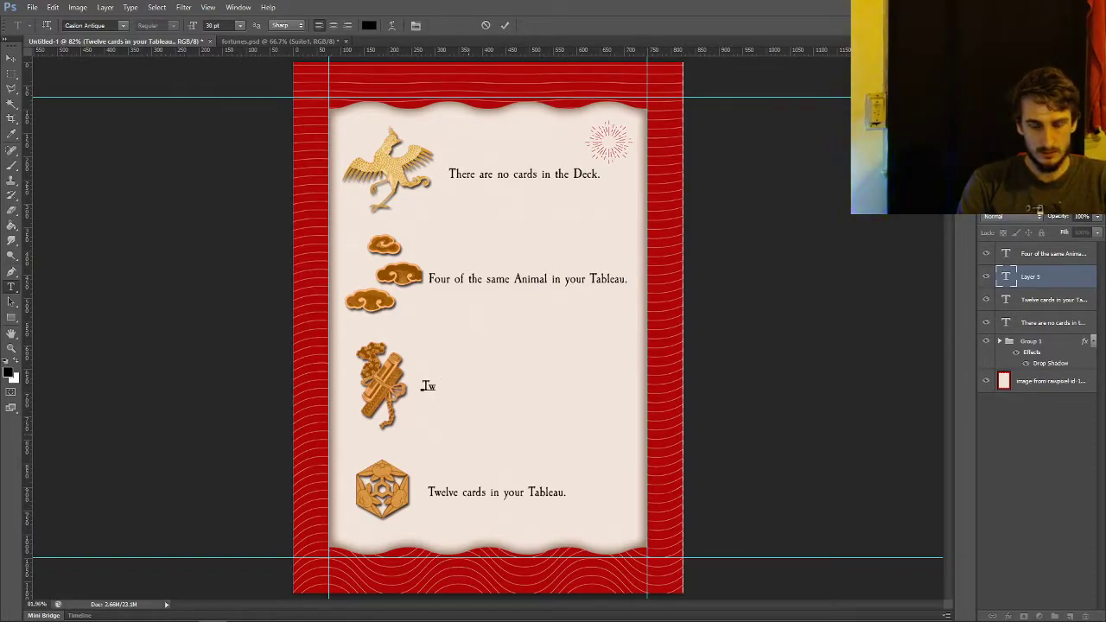
text(Fifteen cards removed from teh gam)
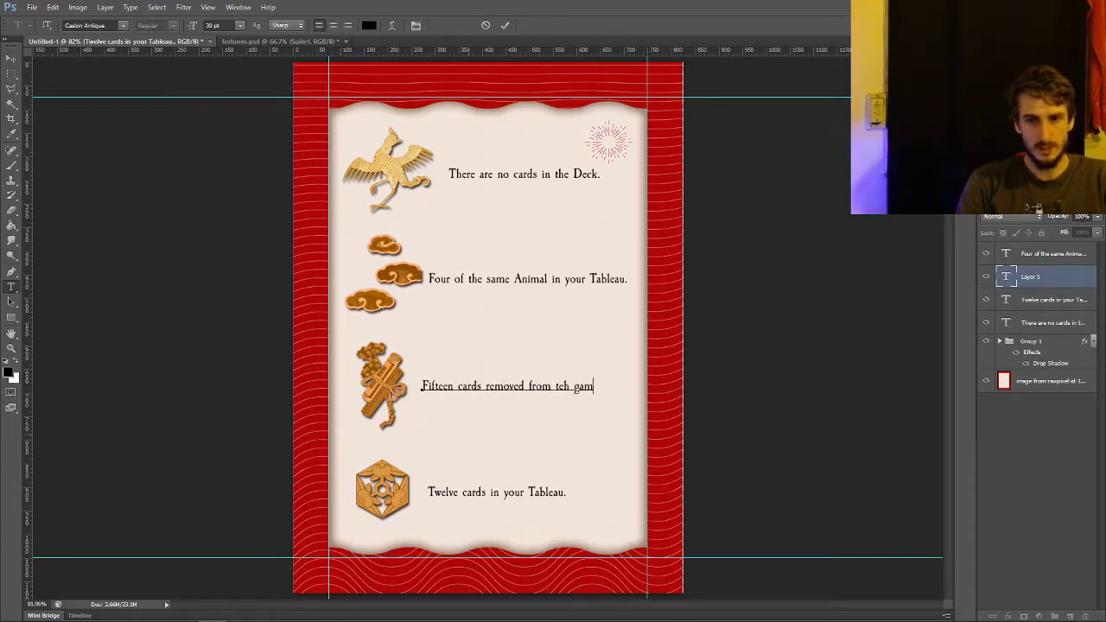
key(BackSpace)
key(BackSpace)
key(BackSpace)
key(BackSpace)
key(BackSpace)
key(BackSpace)
text(e)
text(he ga)
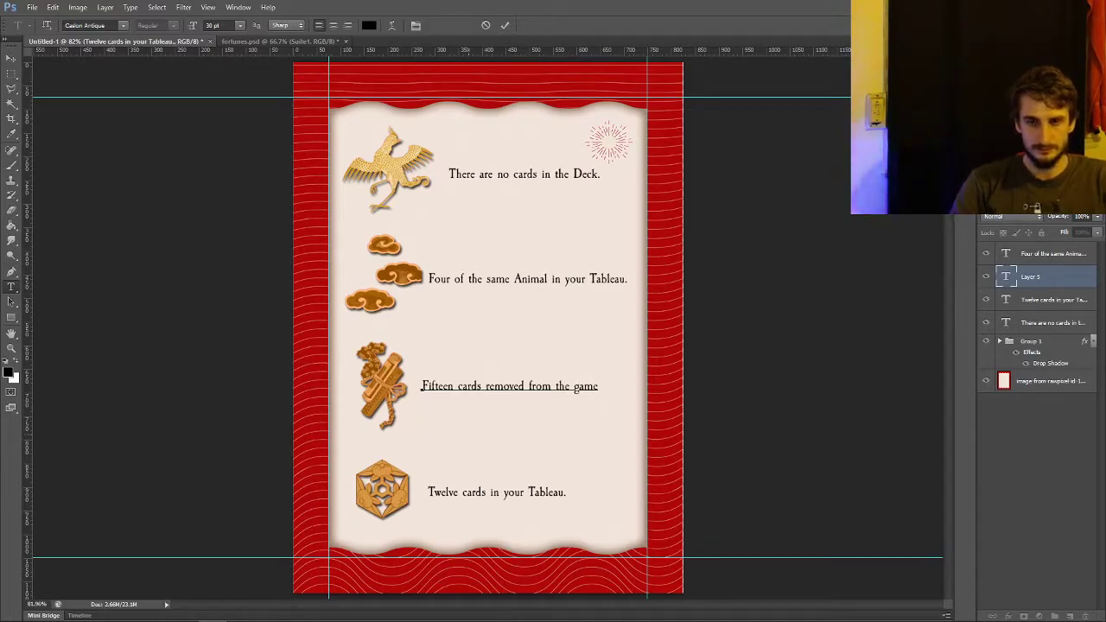
drag(511, 418, 511, 420)
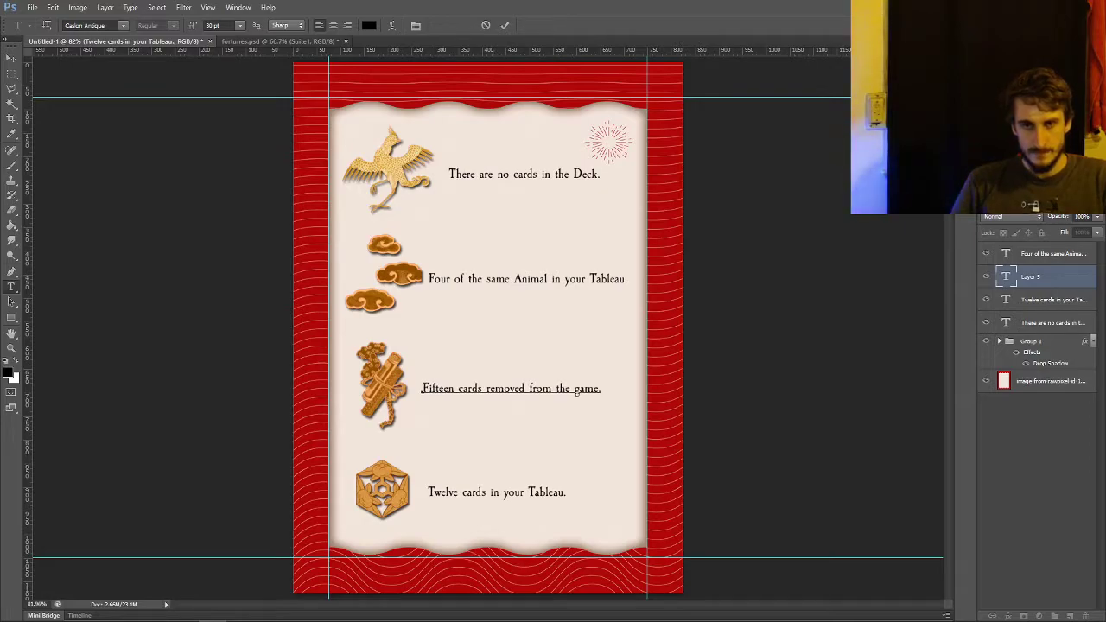
key(ctrl+Return)
Commit the text line and save a JPEG copy of the card as Crests.jpg in the Cards folder at maximum quality 12
click(32, 7)
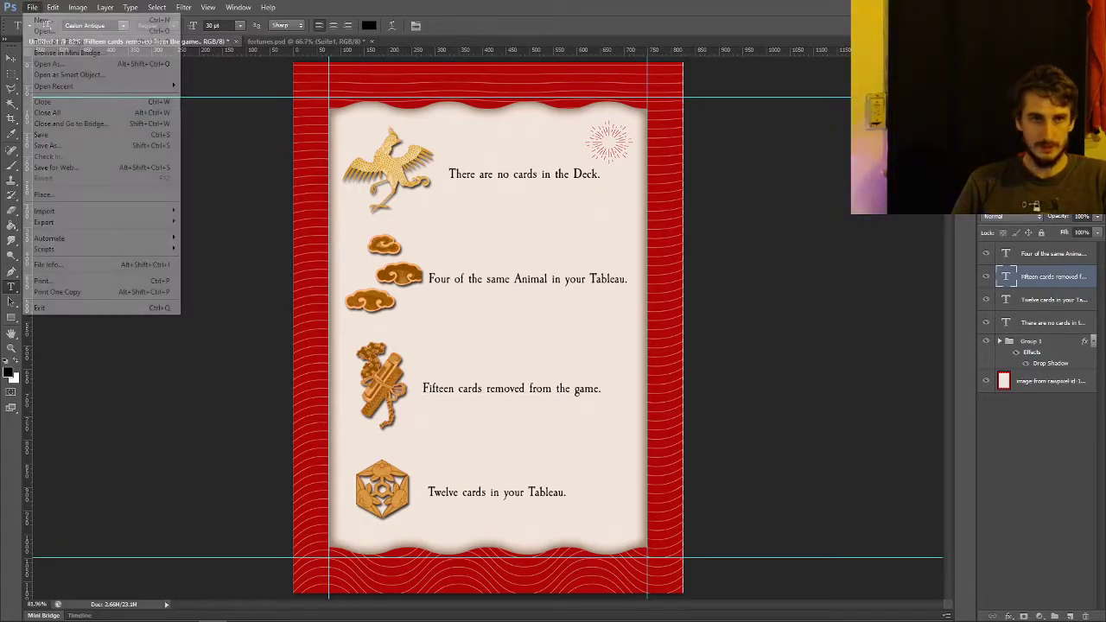
click(52, 146)
double_click(93, 76)
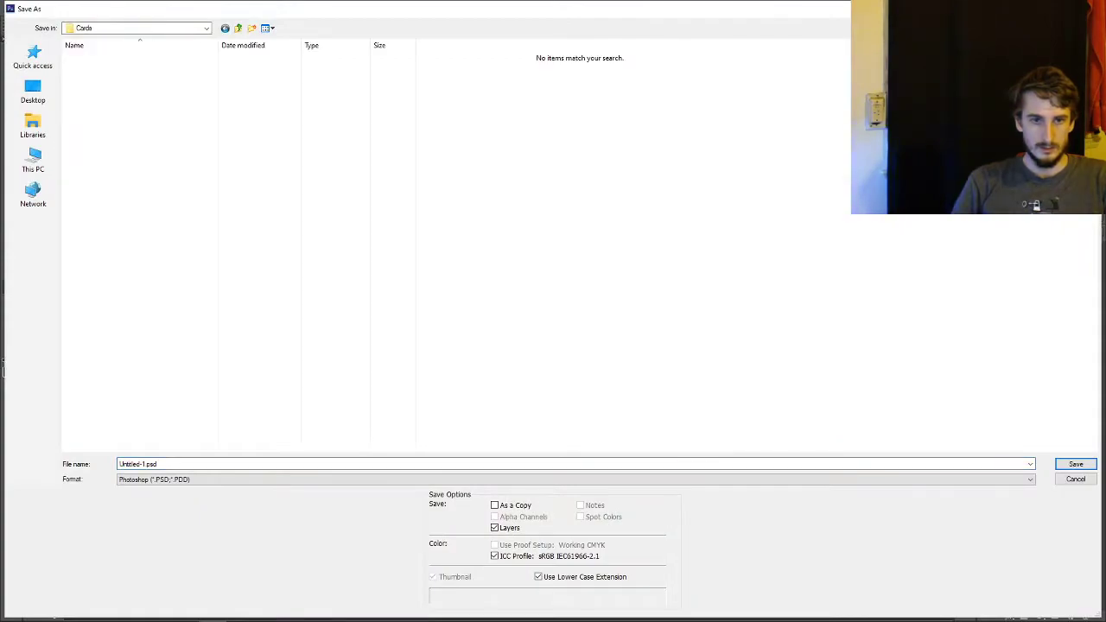
double_click(138, 465)
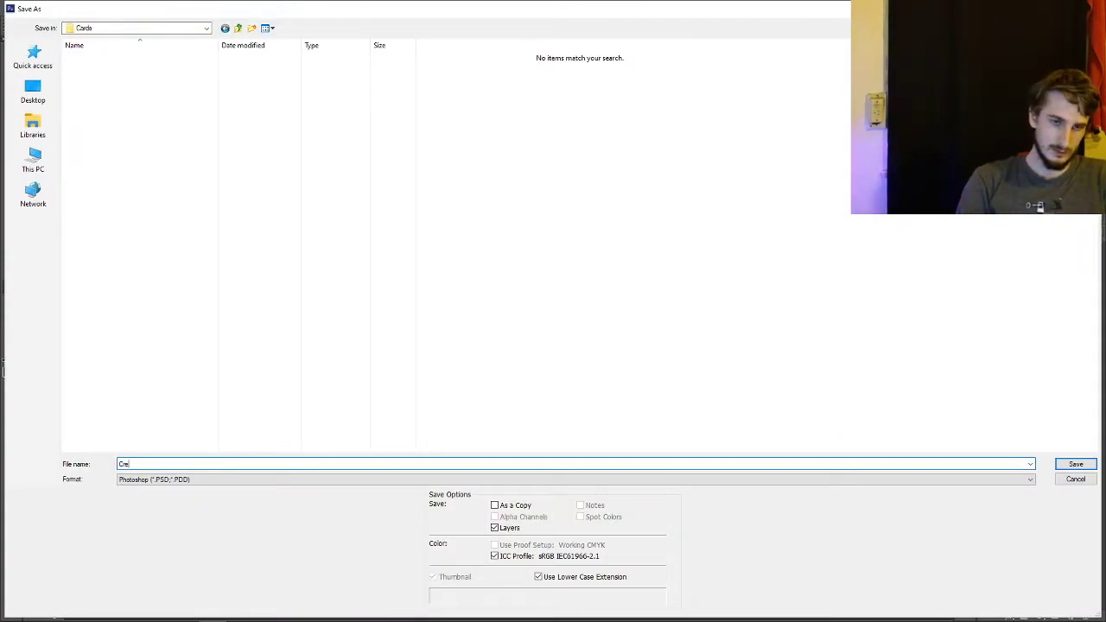
key(Tab)
key(j)
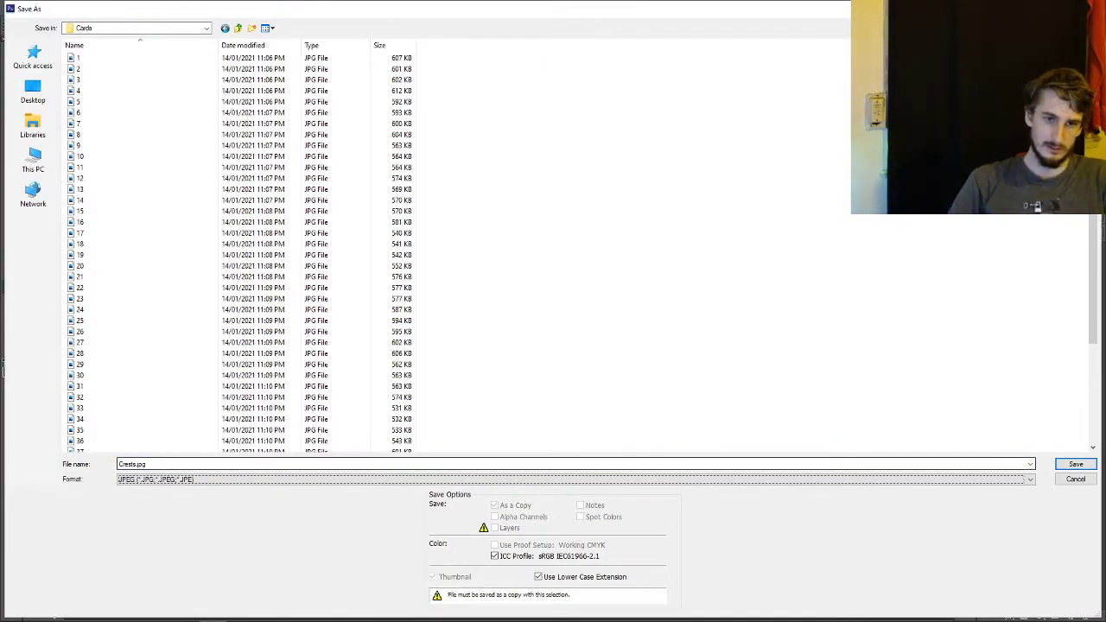
key(Return)
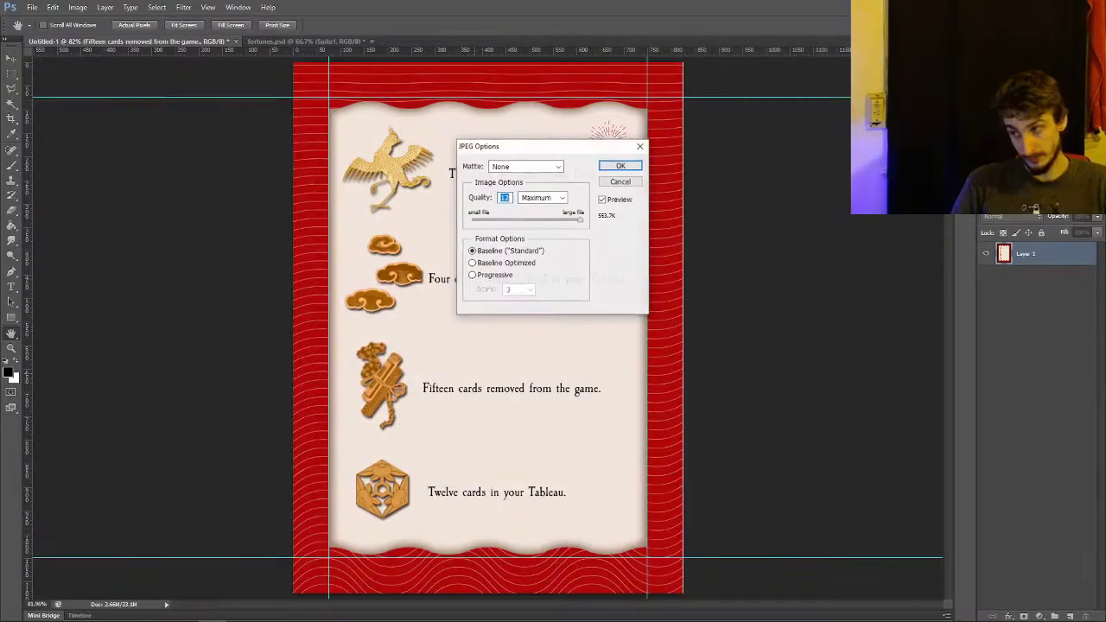
key(Return)
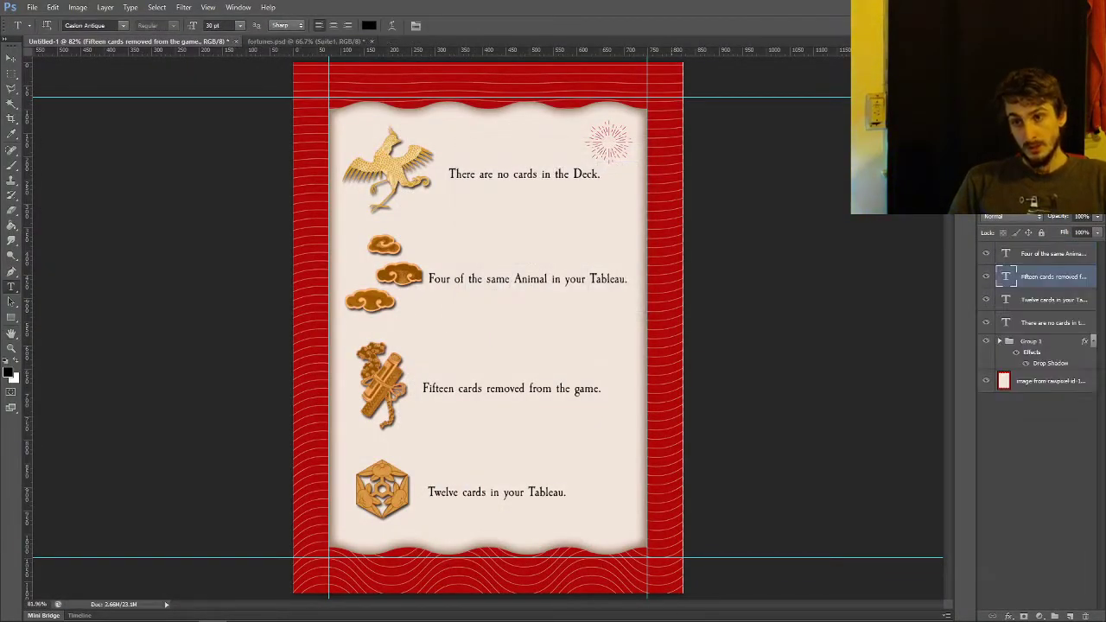
Group the four victory condition text layers and hide both the text group and the emblem group, leaving only the red-framed background
click(1053, 255)
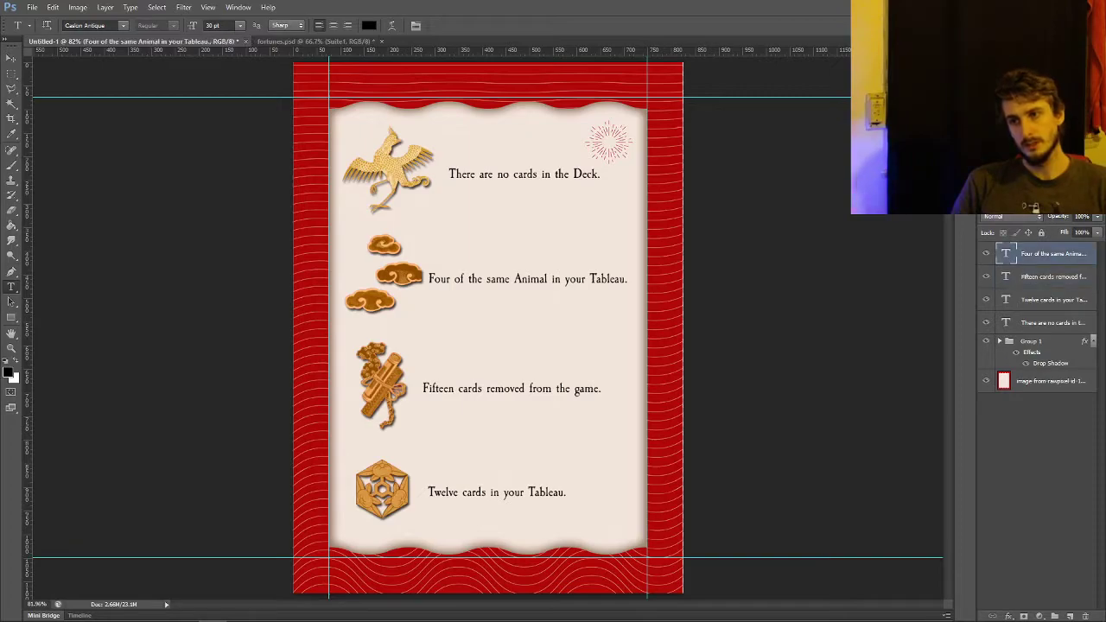
shift+click(1053, 323)
key(ctrl+g)
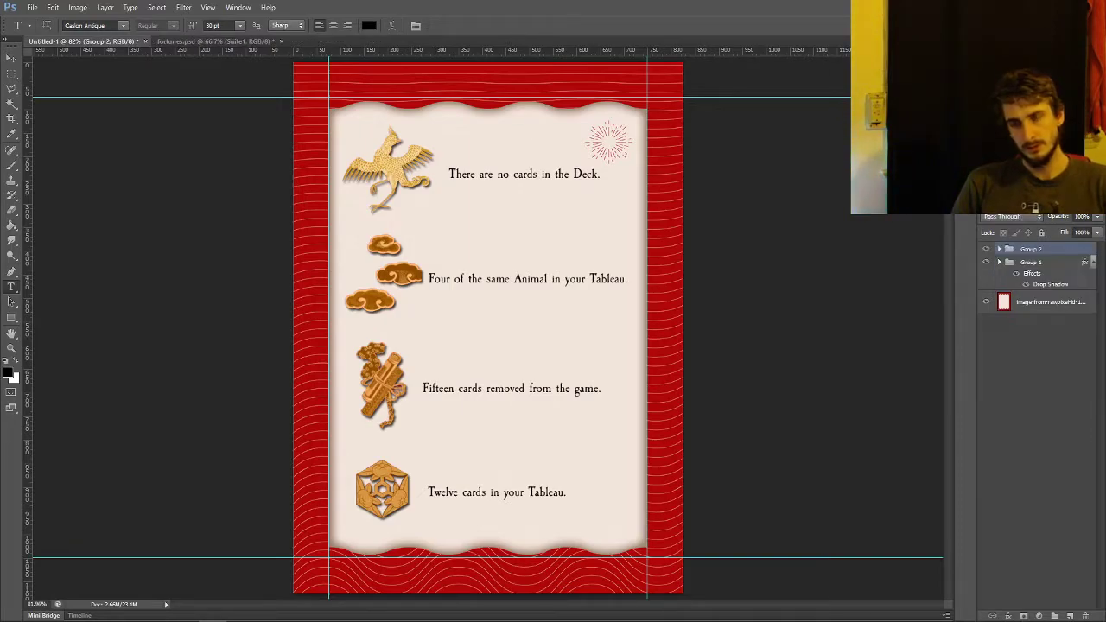
drag(987, 249, 986, 262)
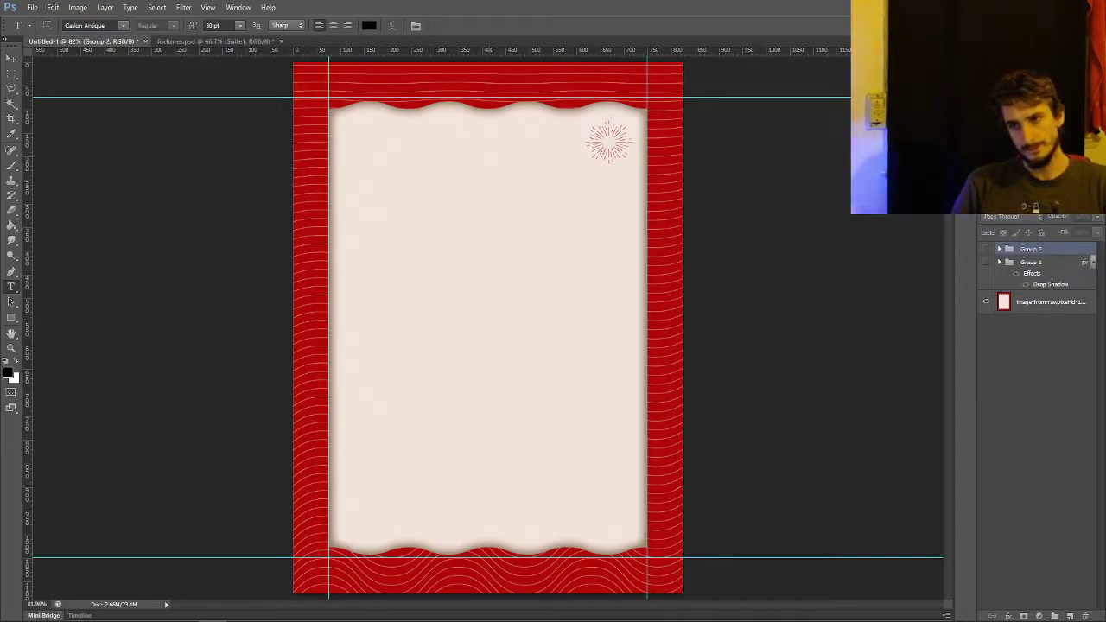
Place the red zodiac animals image on the poster and shift it up and right so the horse lies inside the cream panel
click(1037, 380)
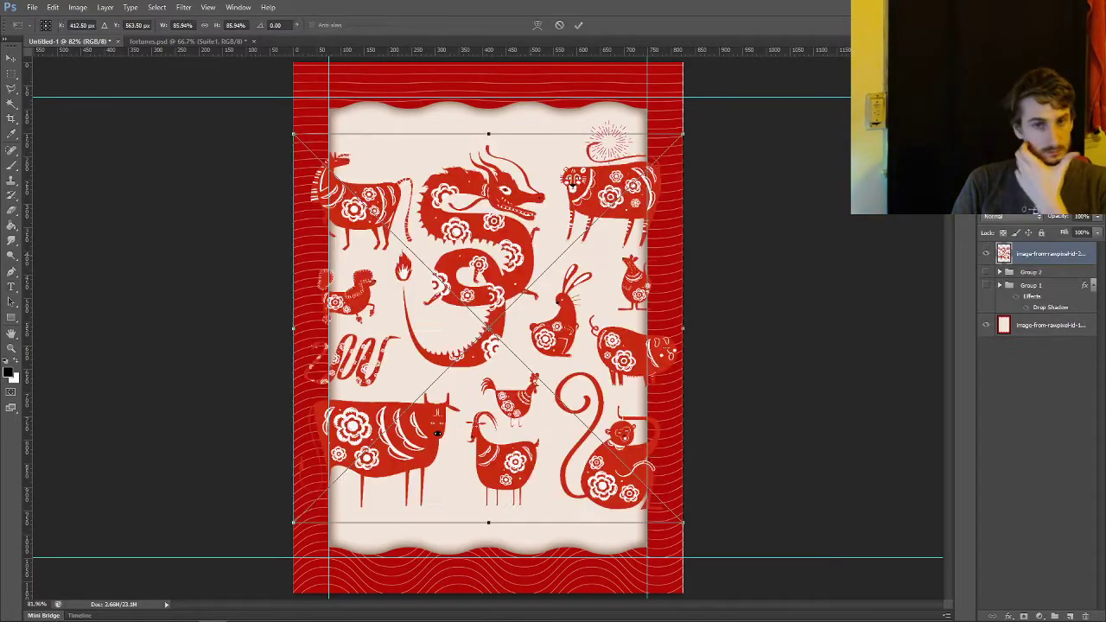
drag(507, 194, 537, 171)
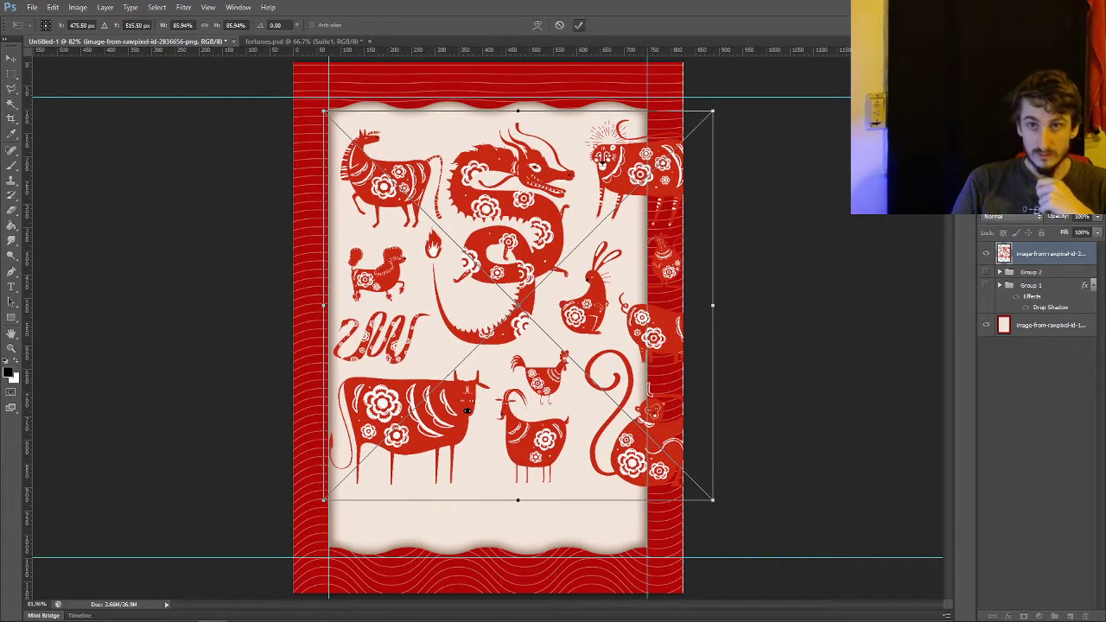
key(Return)
key(t)
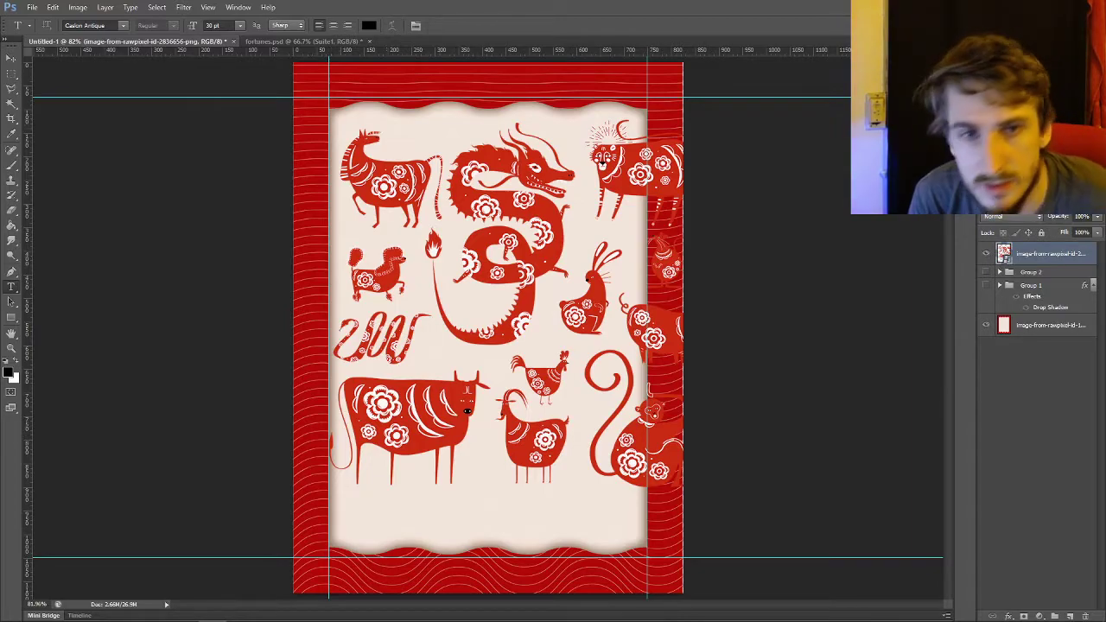
Scale the zodiac illustration to 112.5% and align its upper-left corner with the intersection of the guides
key(m)
right_click(400, 222)
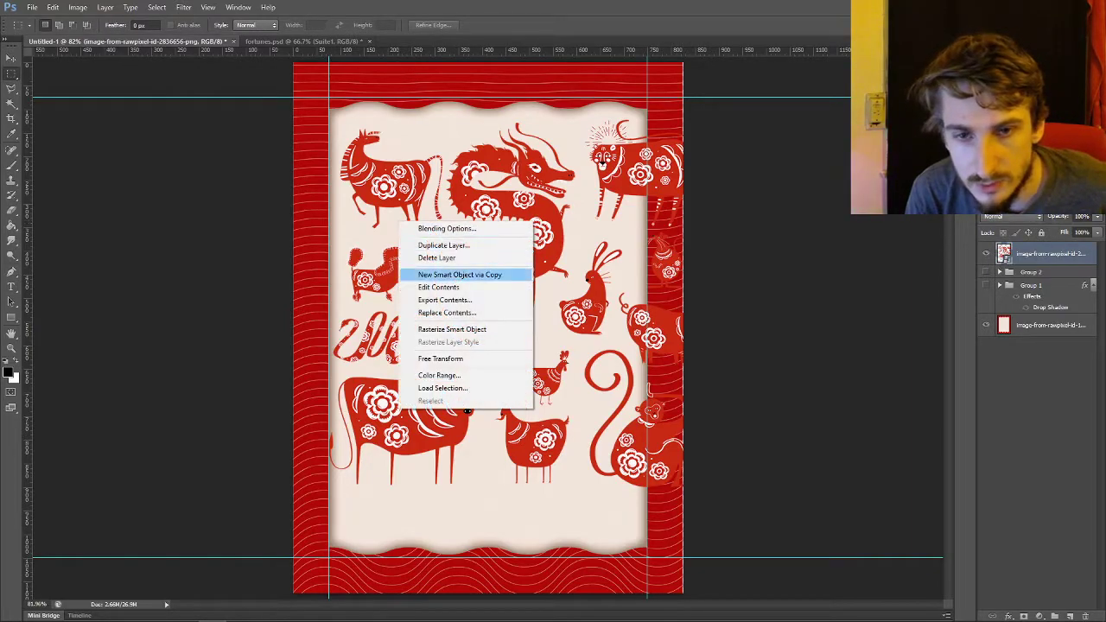
click(441, 359)
drag(329, 502, 202, 599)
drag(463, 216, 589, 203)
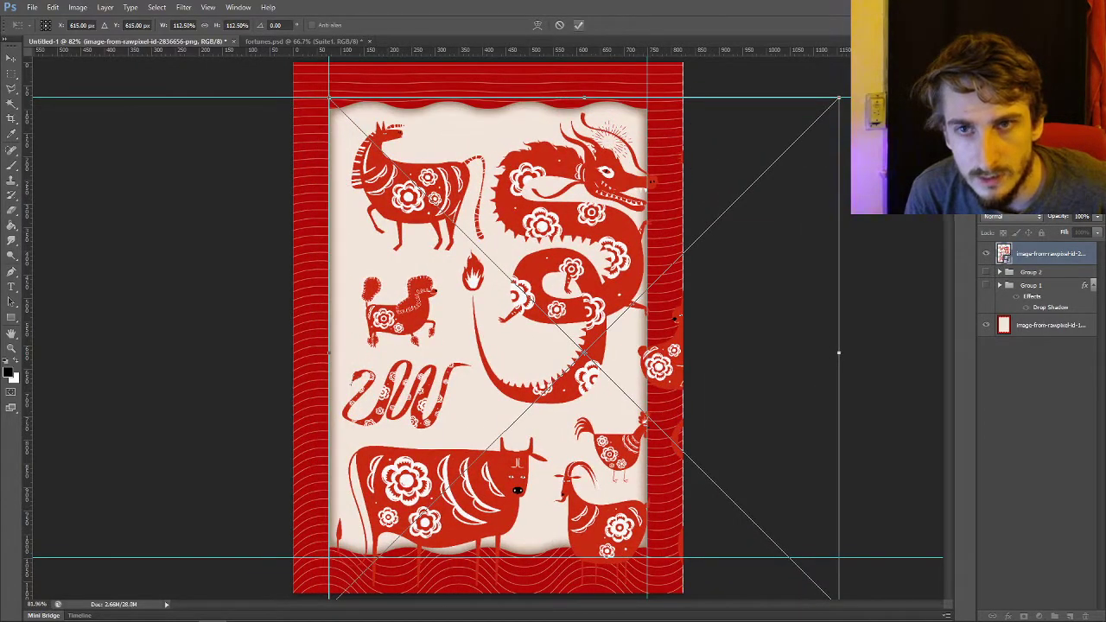
click(579, 25)
Outline the horse with a Polygonal Lasso selection that passes between its tail and the dragon
key(l)
click(495, 125)
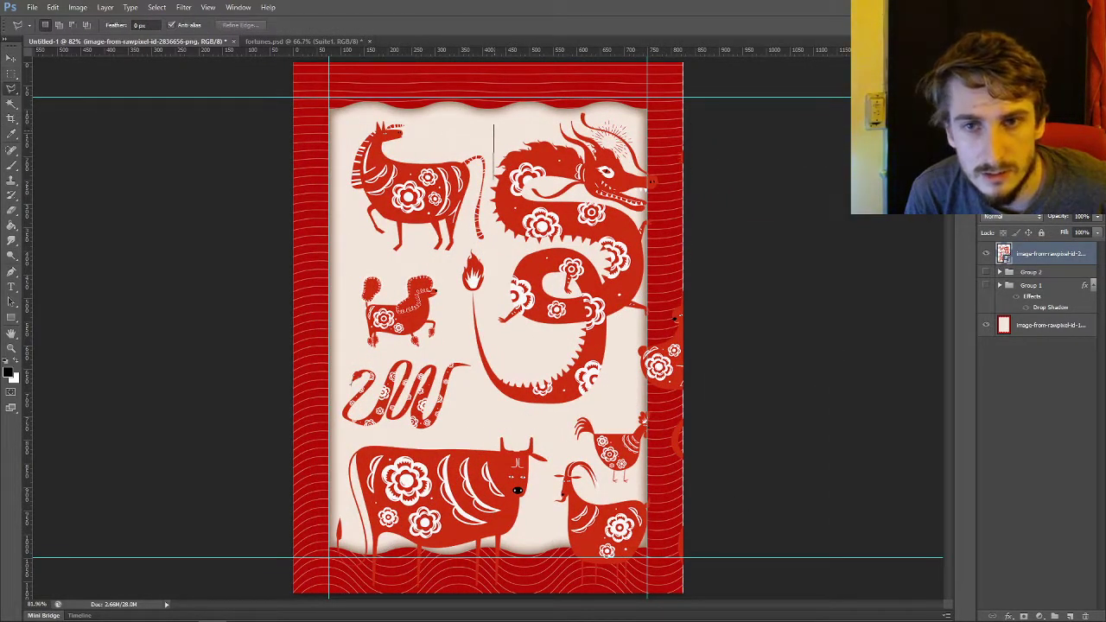
click(494, 249)
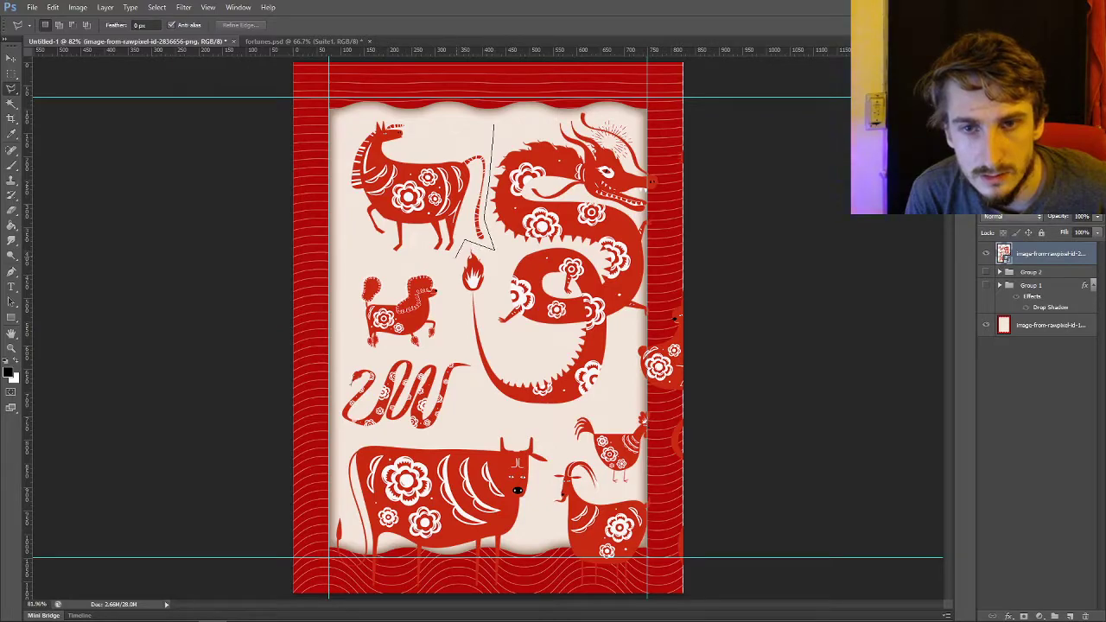
click(363, 257)
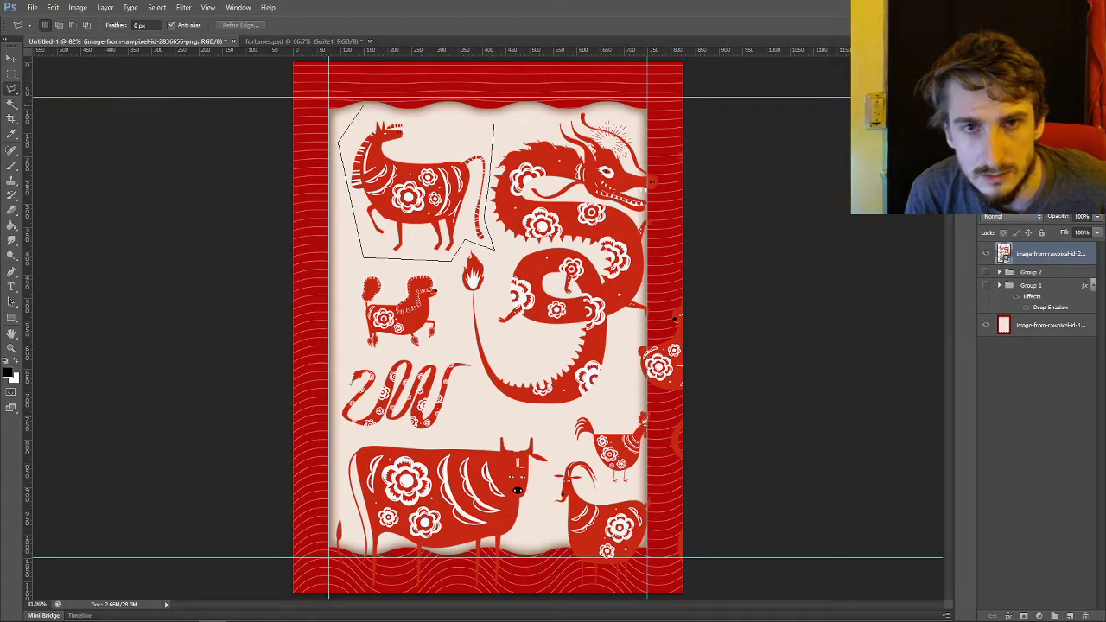
click(363, 106)
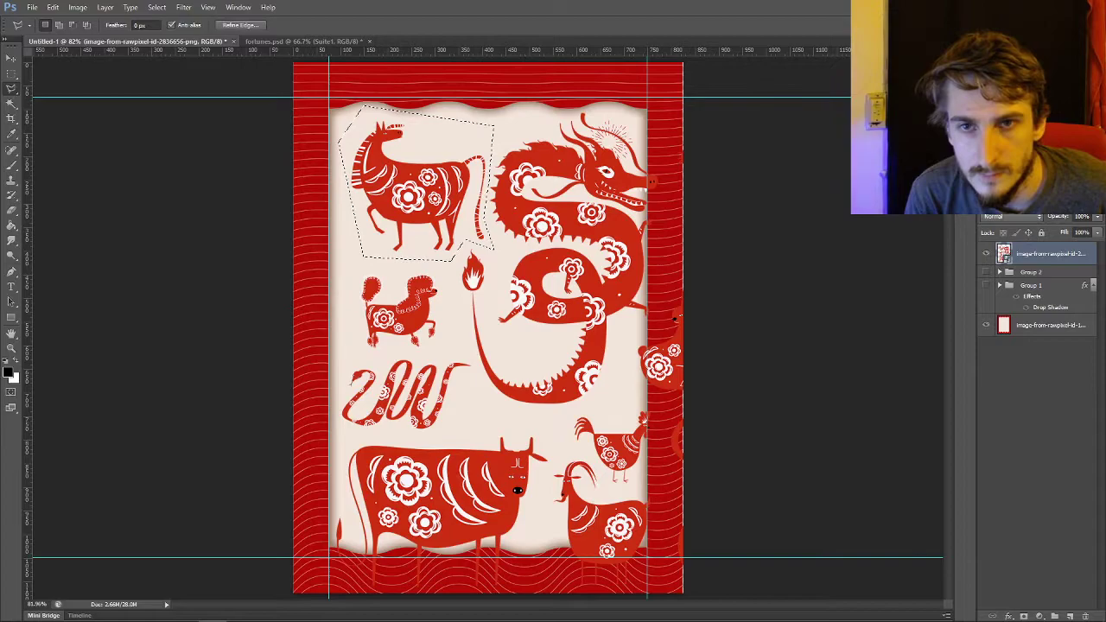
Rasterize the zodiac illustration layer, then cut the selected horse onto its own layer and hide it
right_click(1044, 254)
click(982, 340)
right_click(412, 168)
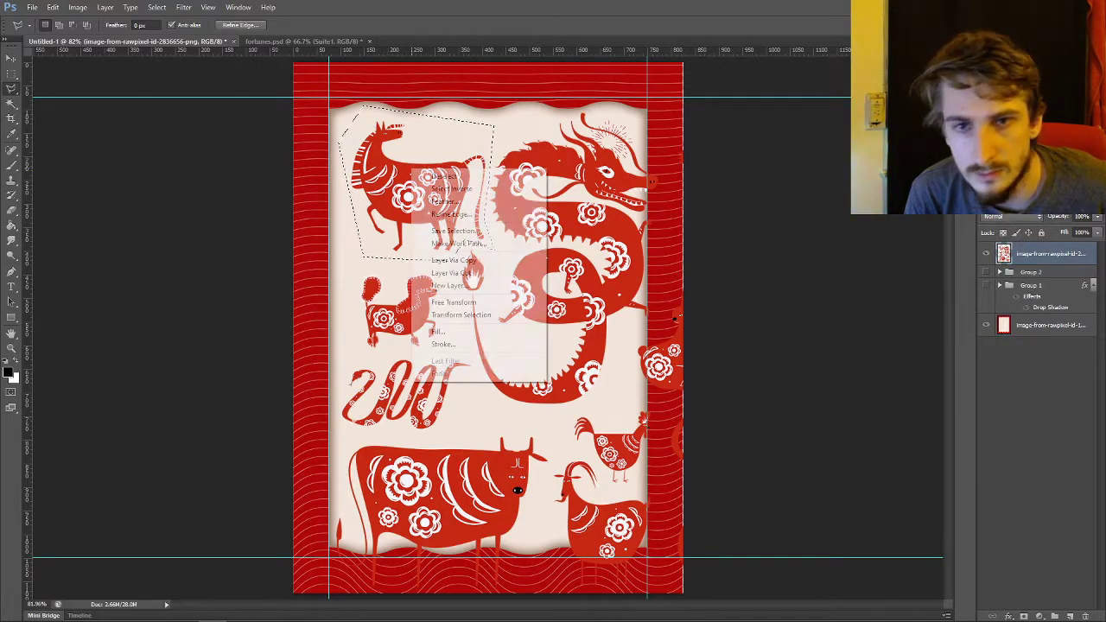
click(476, 258)
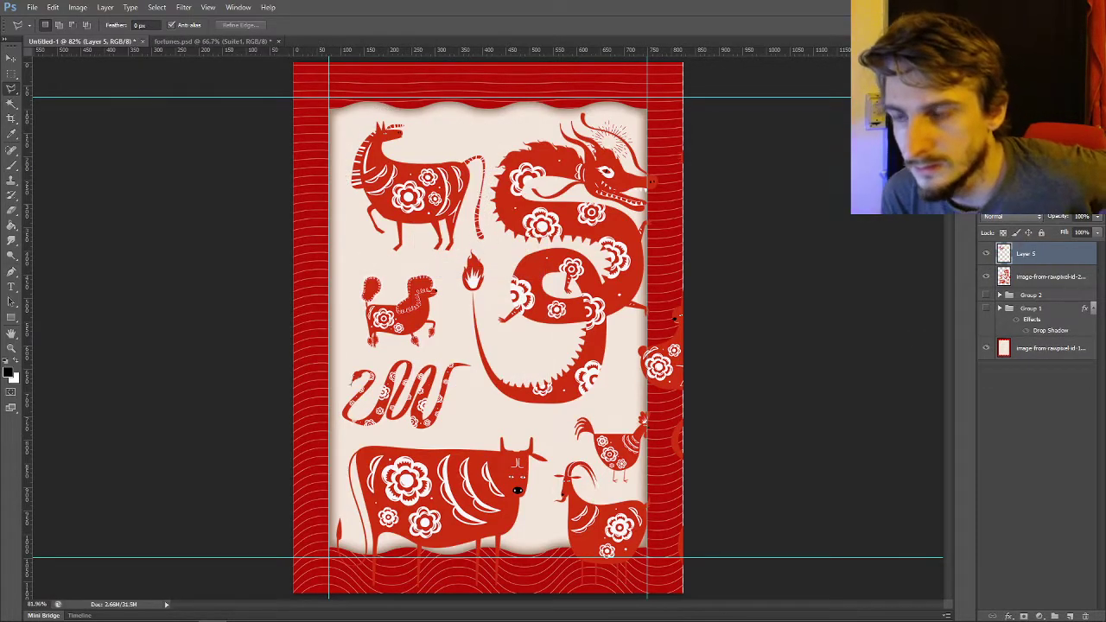
click(986, 254)
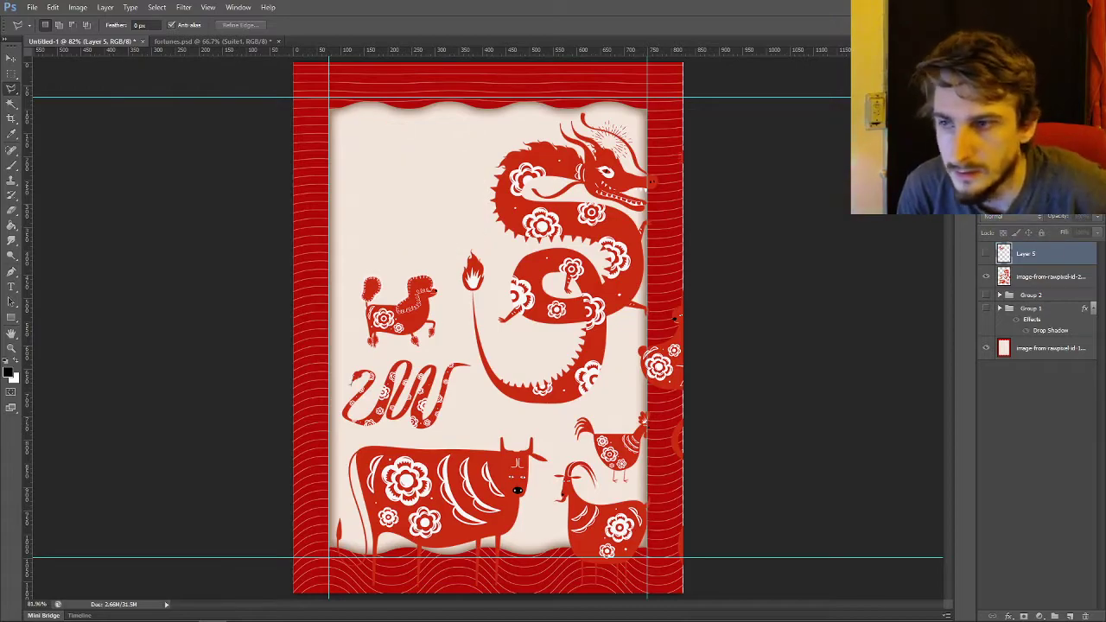
Select the poodle on the zodiac illustration with a rectangular marquee, cut it onto its own layer and hide it
click(1051, 276)
key(m)
drag(353, 270, 443, 347)
right_click(424, 319)
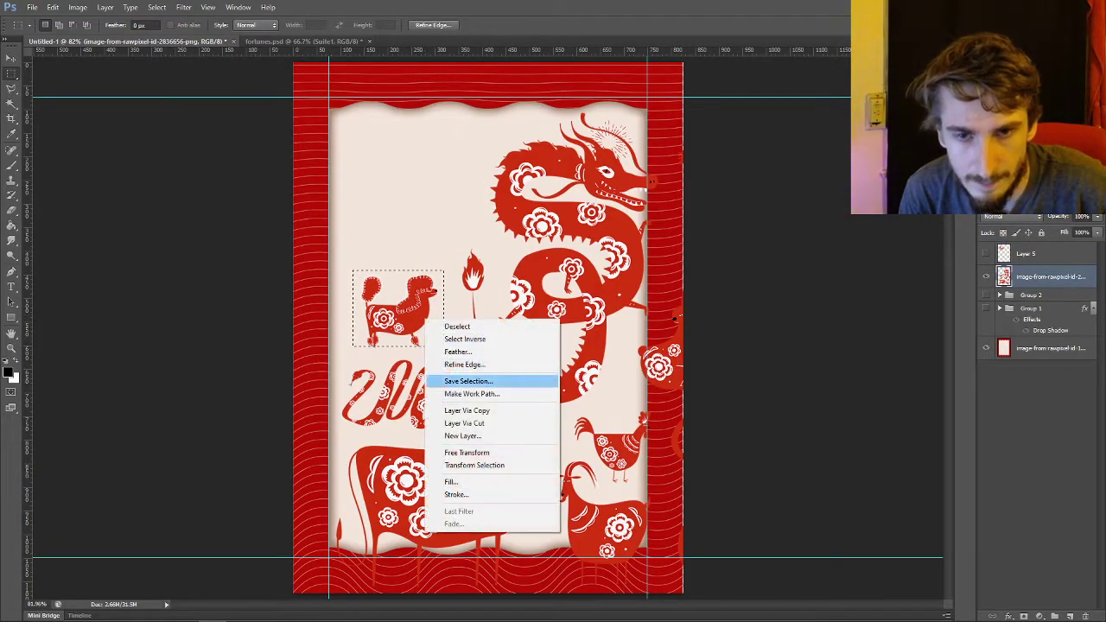
click(464, 423)
click(986, 277)
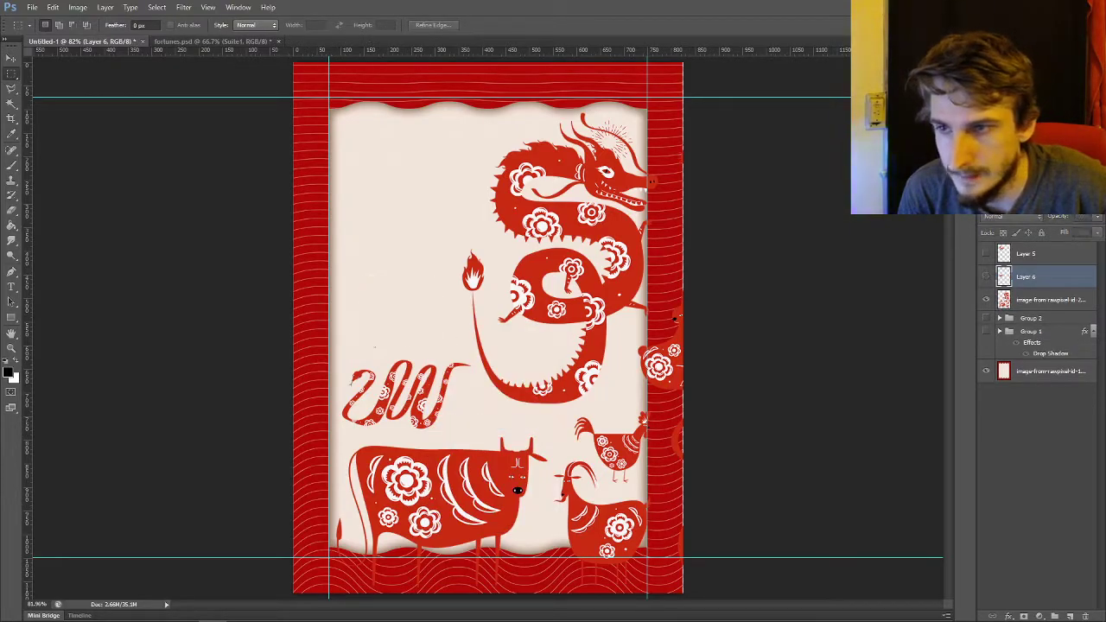
Move the zodiac illustration layer about 113 px right and 154 px up to bring the ox fully into the cream panel
key(v)
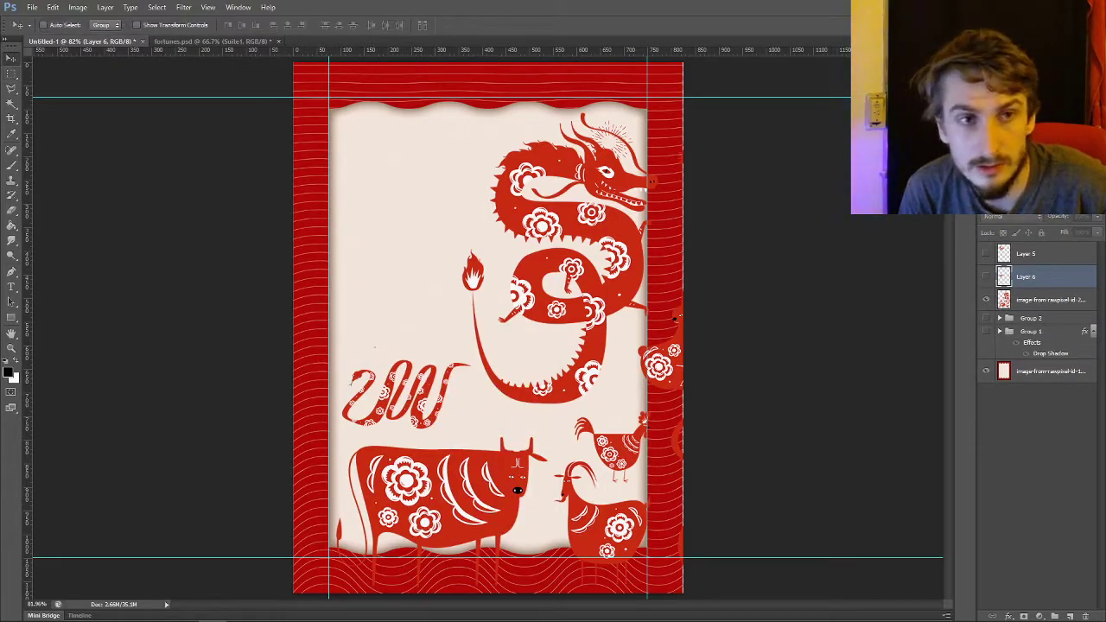
click(1050, 300)
drag(491, 348, 544, 276)
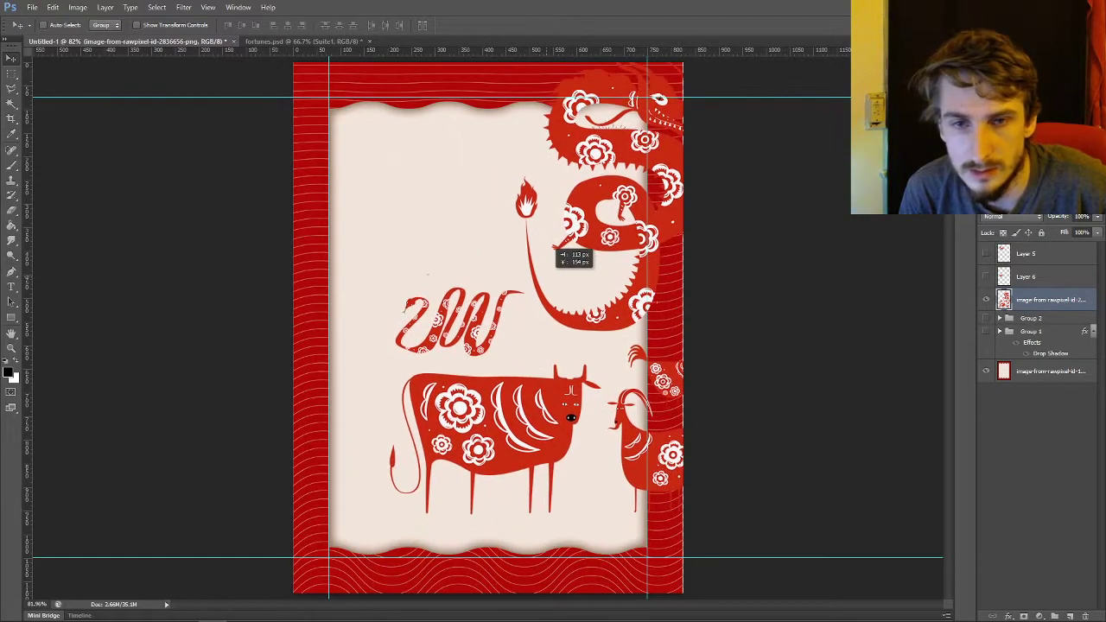
Select the snake with a rectangular marquee, cut it onto its own layer and hide it
key(m)
drag(389, 279, 526, 357)
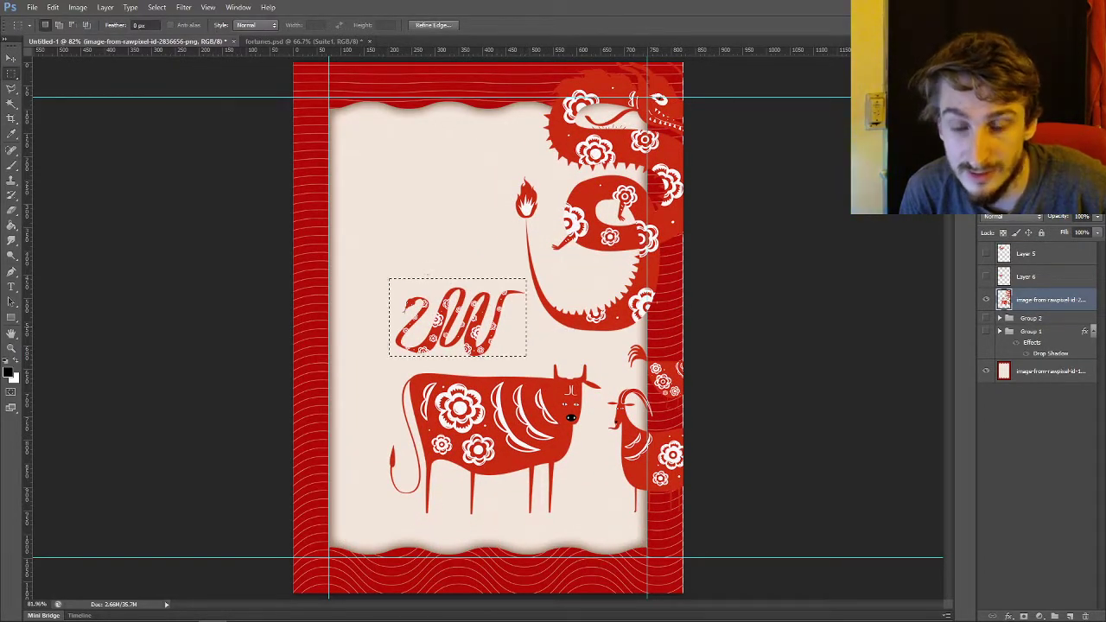
right_click(497, 326)
click(529, 432)
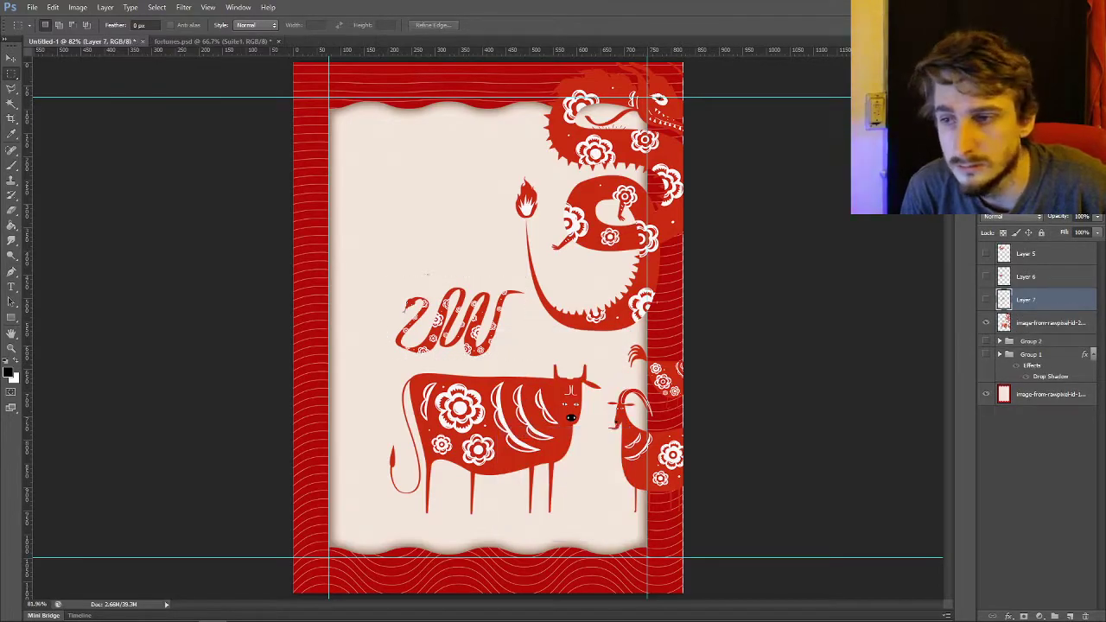
Select the ox on the zodiac illustration with a rectangular marquee, cut it onto its own layer and hide it
click(1050, 324)
drag(363, 346, 604, 529)
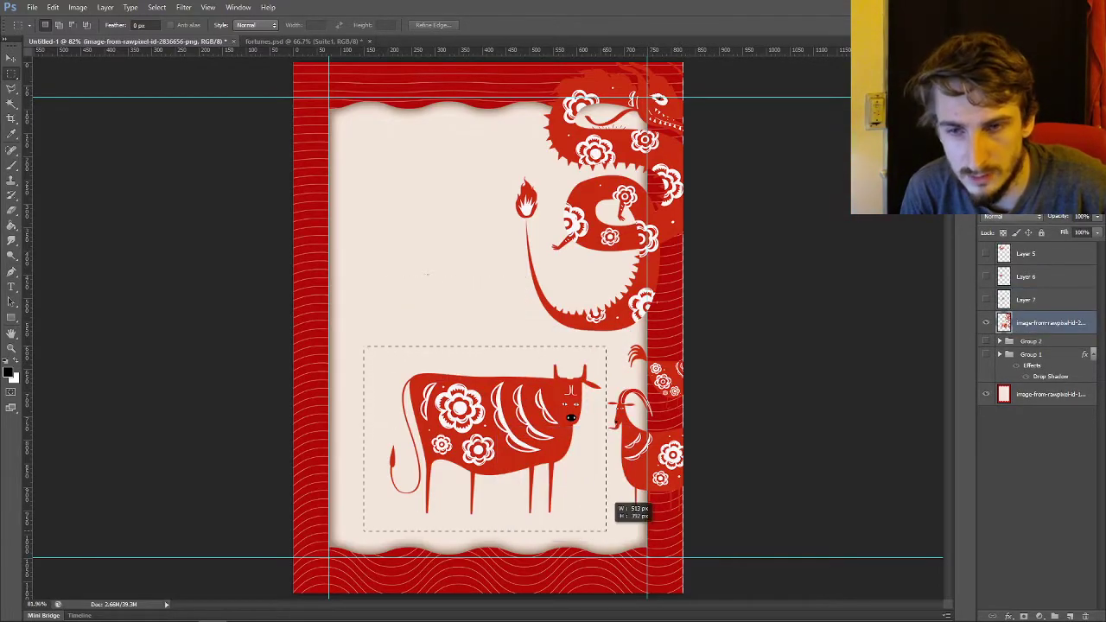
right_click(529, 218)
click(569, 323)
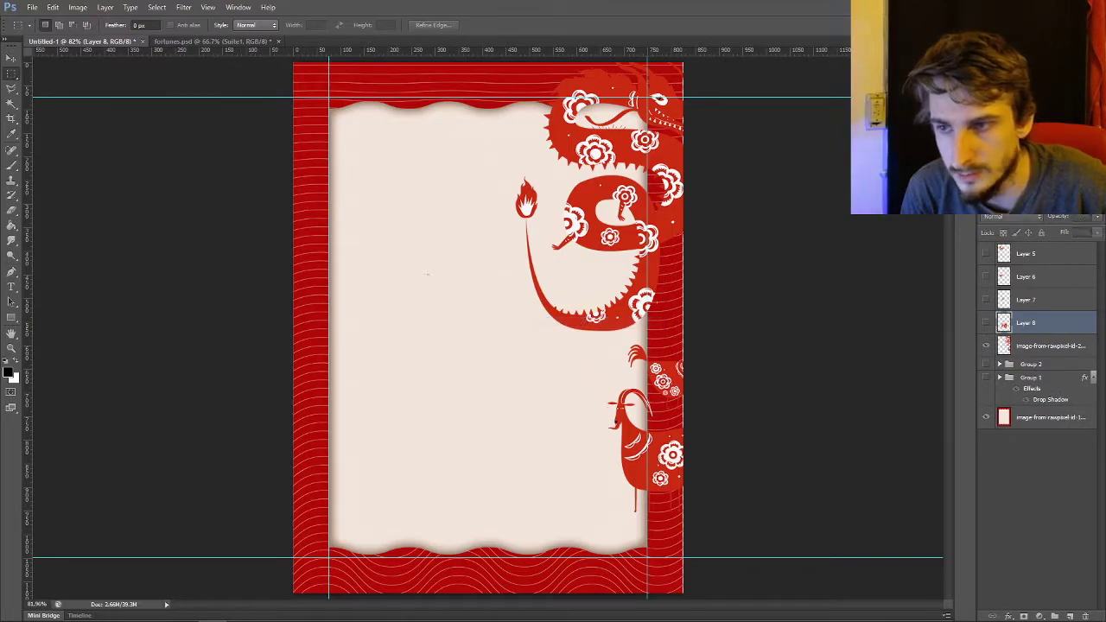
Shift the remaining zodiac animals left across the panel and outline the goat with the Polygonal Lasso
click(1051, 346)
key(v)
drag(601, 171, 409, 165)
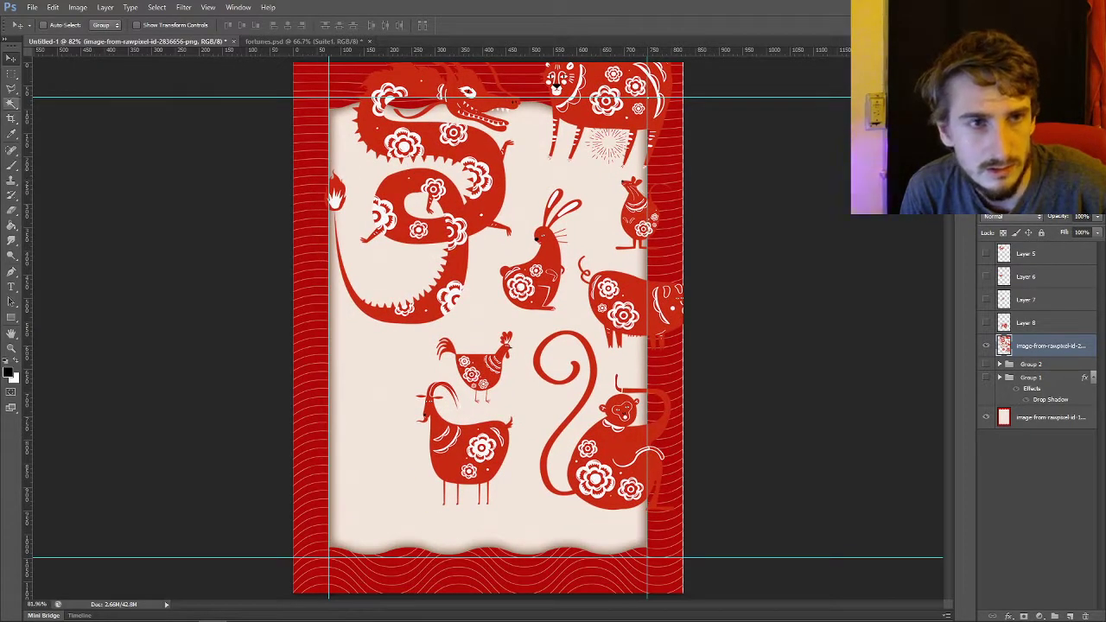
key(l)
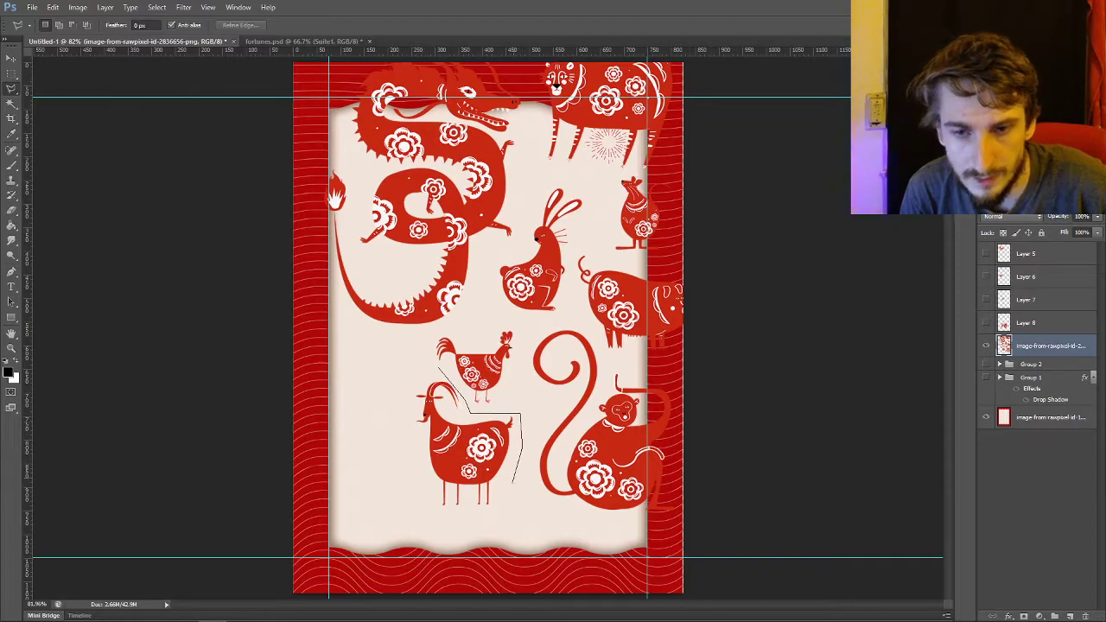
mouse_move(415, 453)
mouse_down()
mouse_move(395, 408)
mouse_move(398, 391)
mouse_move(438, 370)
mouse_up()
Cut the outlined goat onto its own layer and hide it
right_click(467, 210)
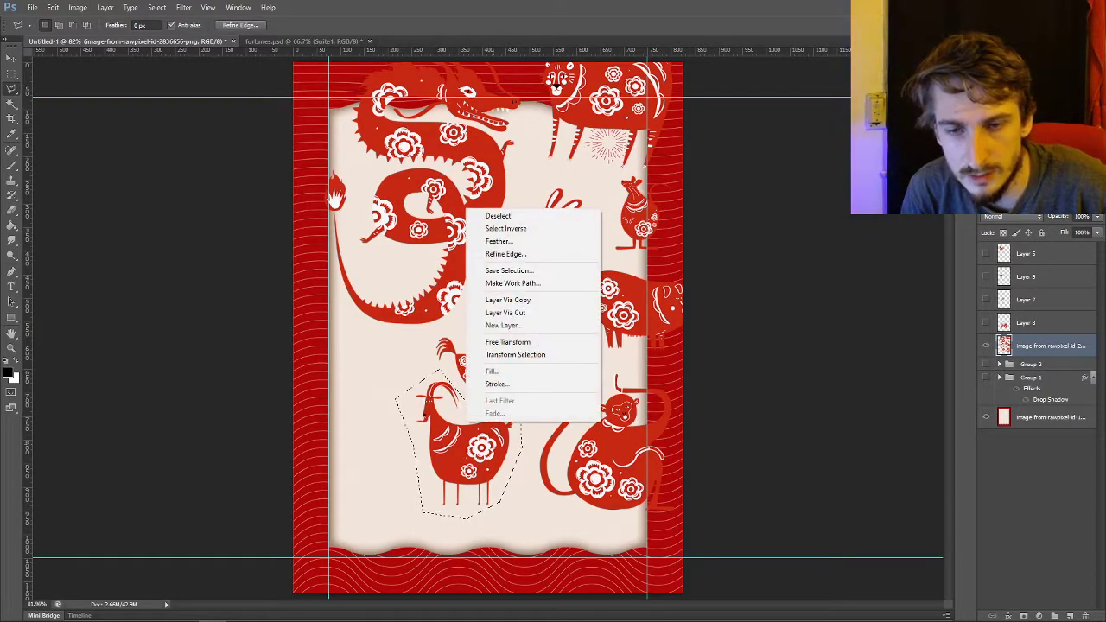
click(519, 313)
click(987, 346)
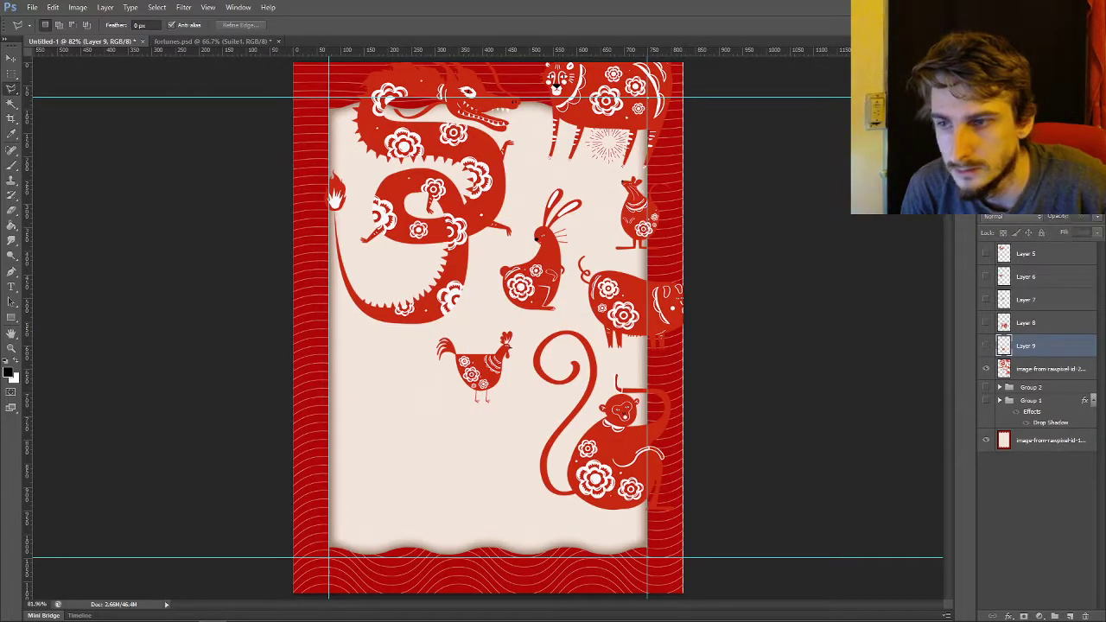
Outline the rooster on the zodiac illustration with the Polygonal Lasso, cut it onto its own layer and hide it
click(1049, 369)
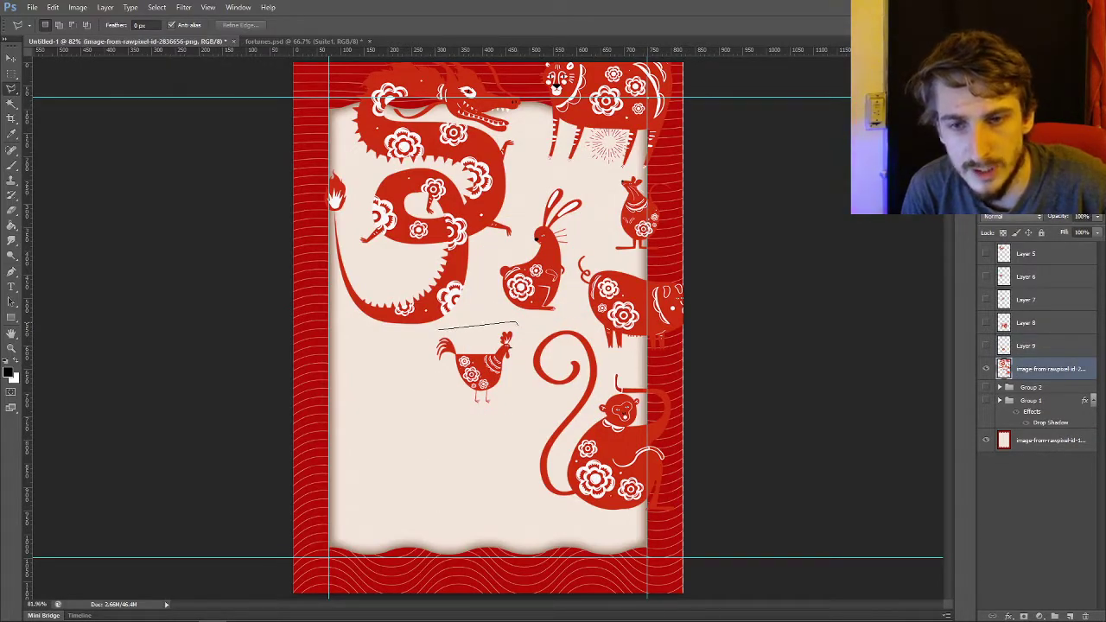
drag(519, 352, 501, 406)
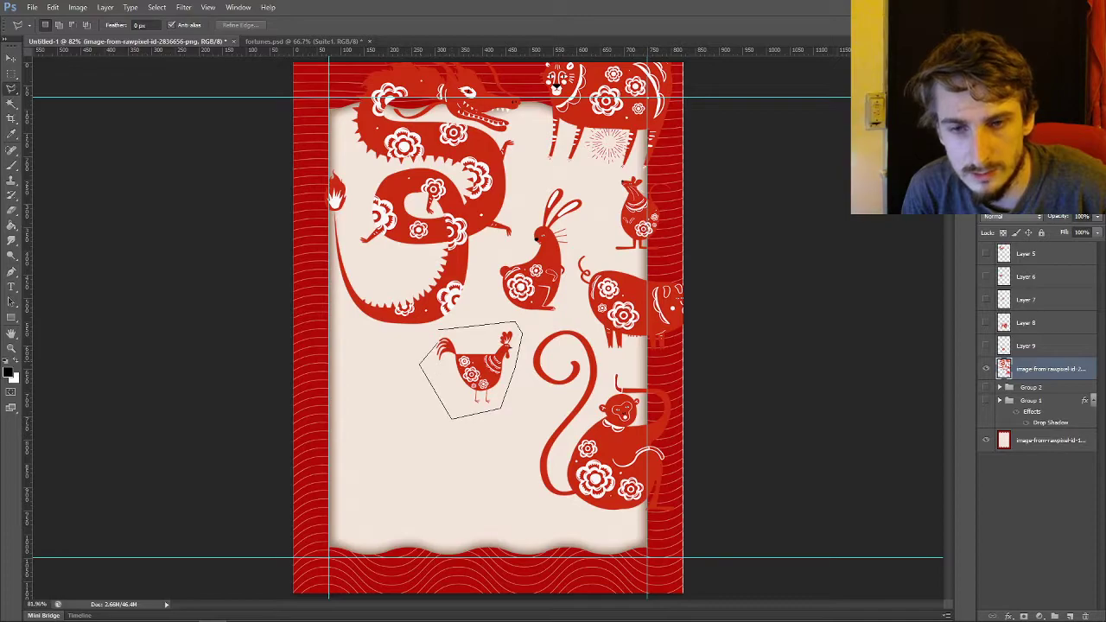
right_click(468, 354)
click(519, 458)
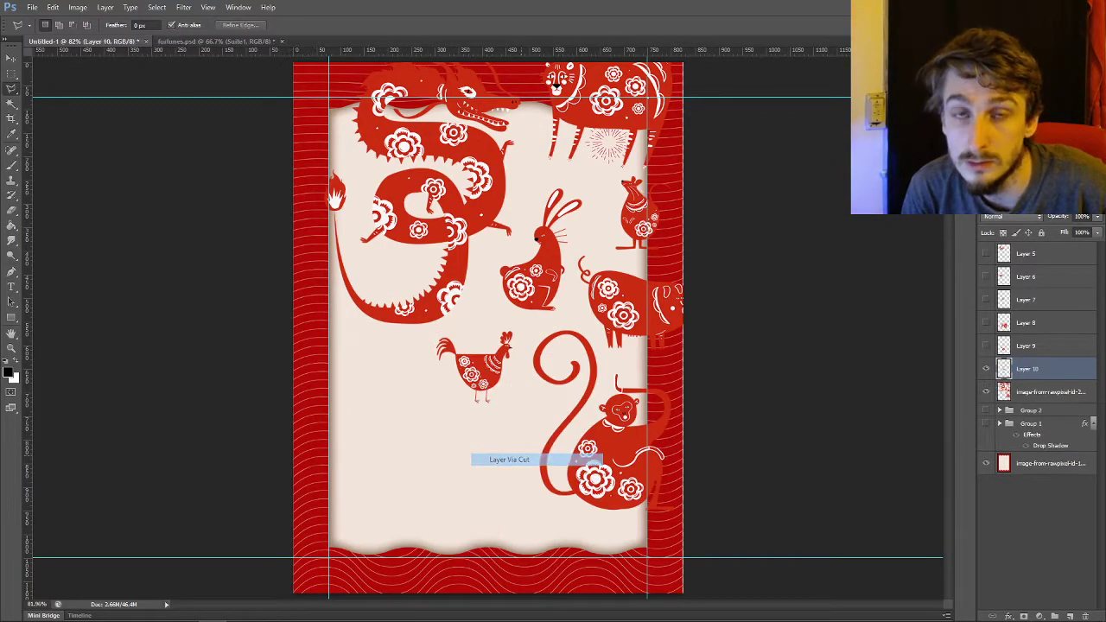
click(986, 369)
Outline the rabbit with a closed Polygonal Lasso selection, including its ears and whiskers
click(523, 225)
click(516, 315)
click(574, 251)
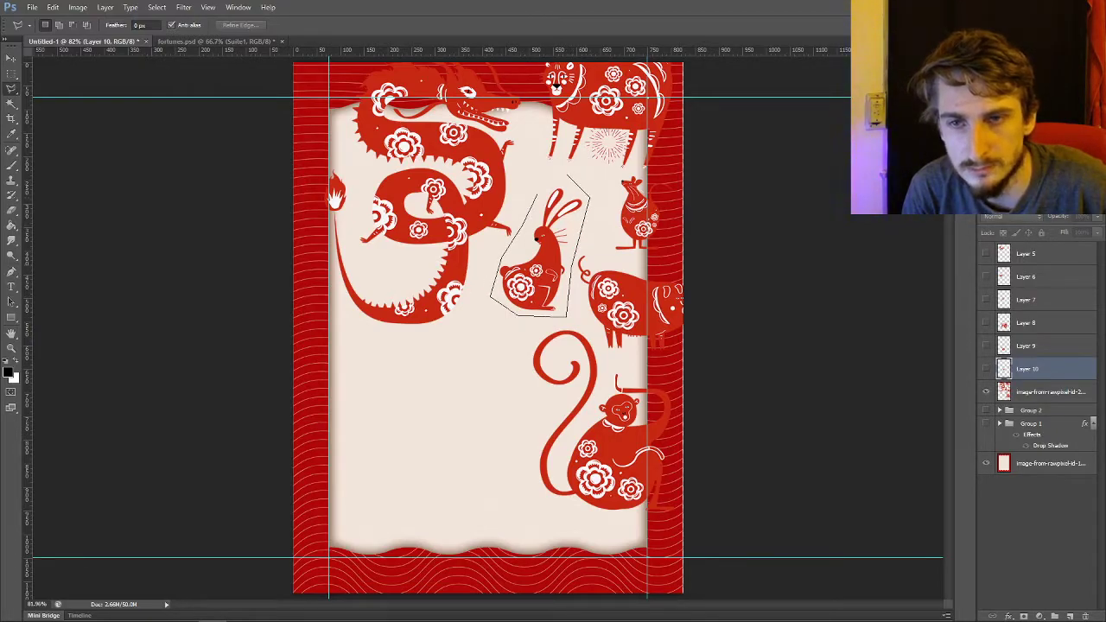
click(563, 177)
Try to cut the outlined rabbit onto a new layer while the rooster's layer is active
right_click(542, 215)
click(587, 322)
click(545, 238)
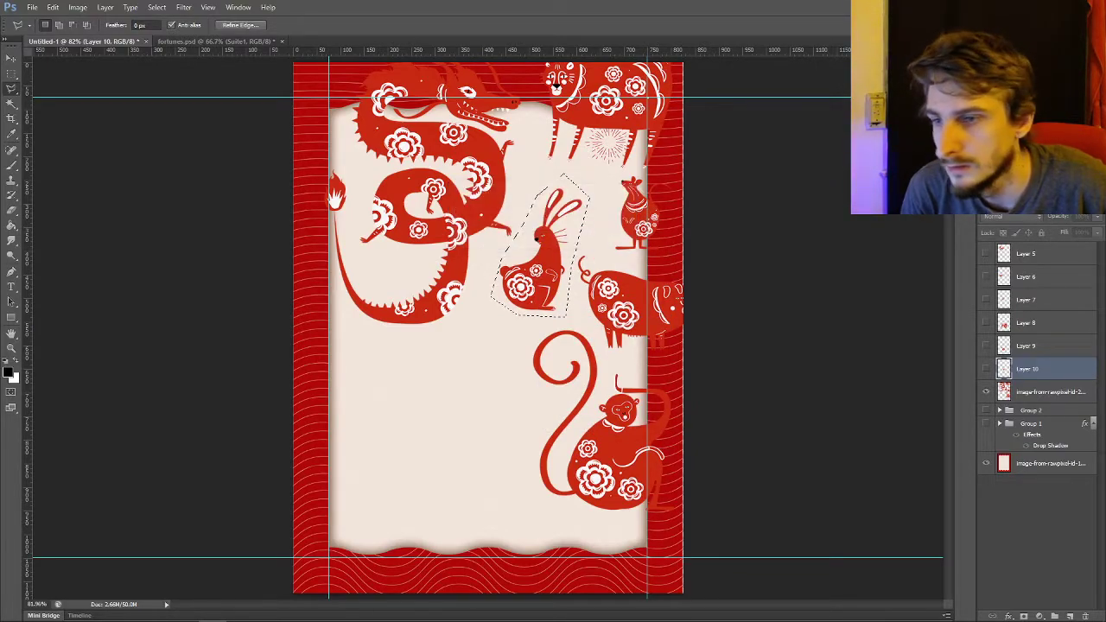
Cut the outlined rabbit from the zodiac illustration layer onto its own layer and hide it
click(1051, 392)
right_click(554, 236)
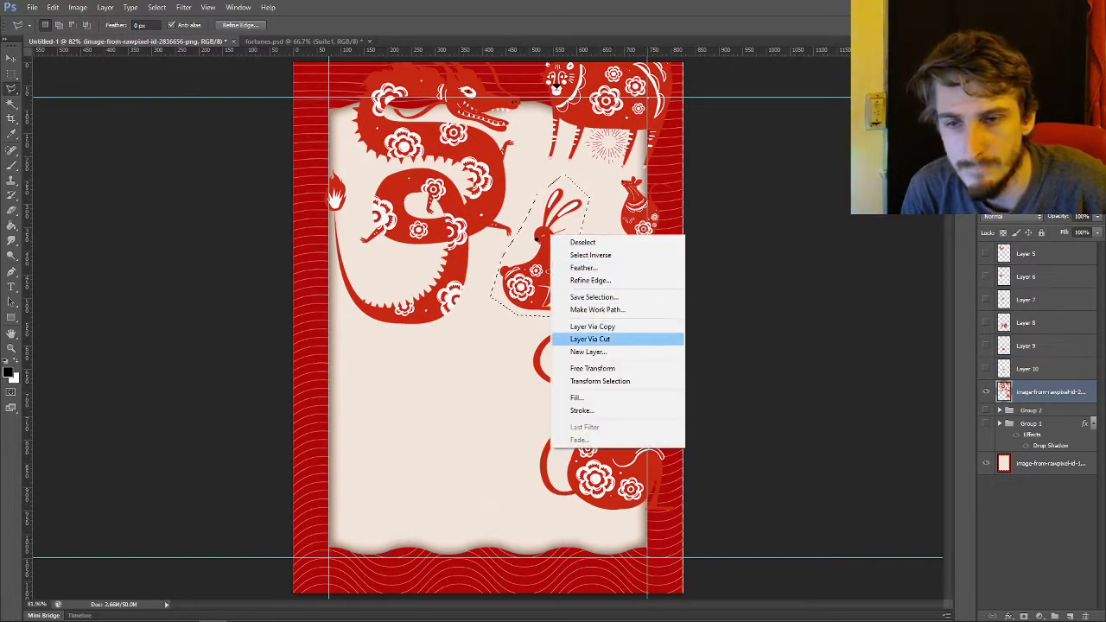
click(596, 338)
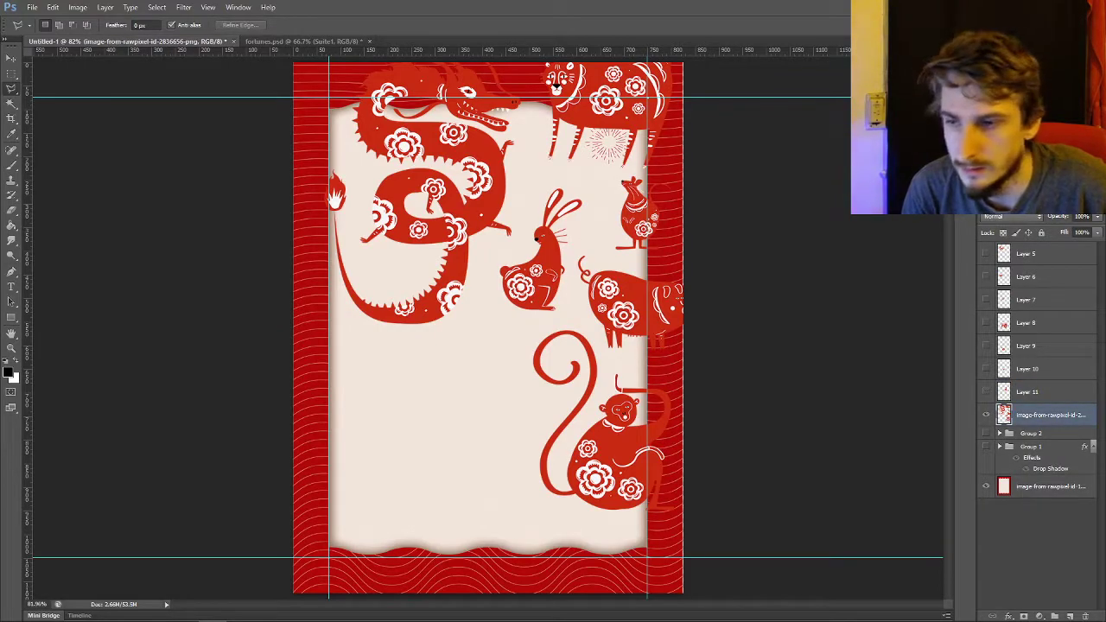
Move the remaining animals left and up until the monkey is inside the cream panel, and outline it with the Polygonal Lasso
click(12, 59)
drag(544, 285, 416, 253)
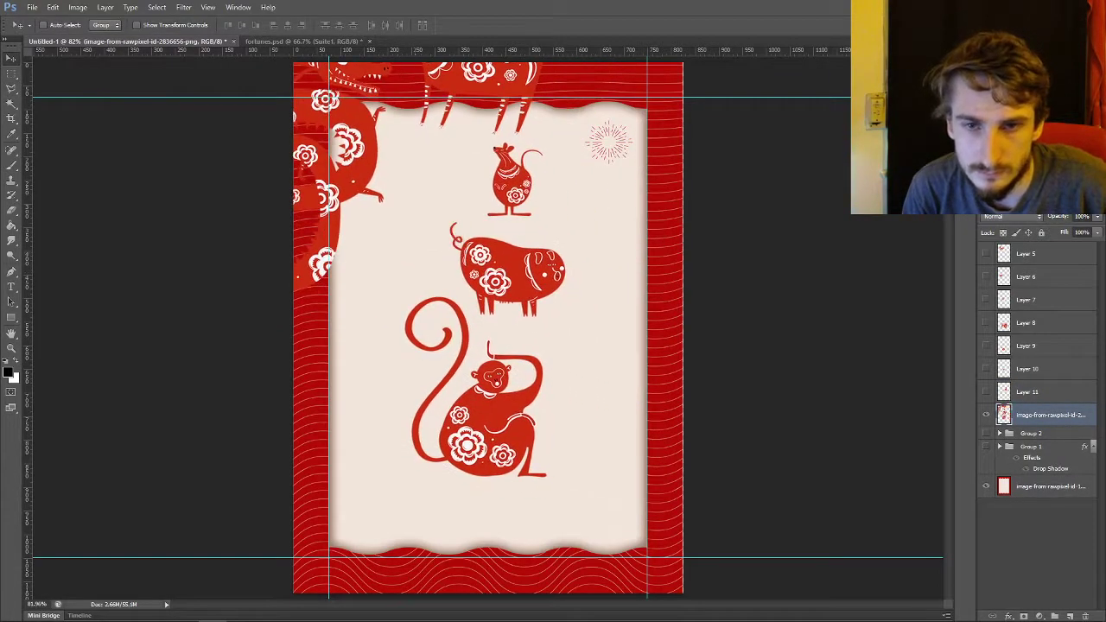
click(11, 88)
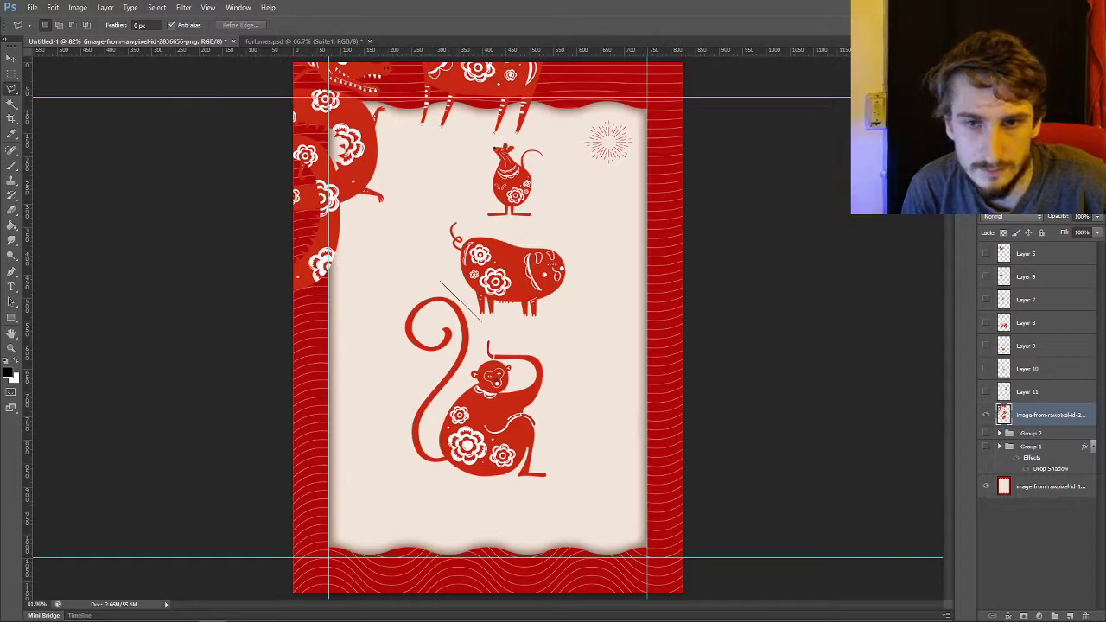
drag(581, 347, 563, 508)
mouse_move(505, 490)
mouse_down()
mouse_move(413, 469)
mouse_move(392, 439)
mouse_move(374, 356)
mouse_move(401, 285)
mouse_up()
Cut the outlined monkey onto its own layer, hide it and make the zodiac illustration layer active again
right_click(476, 336)
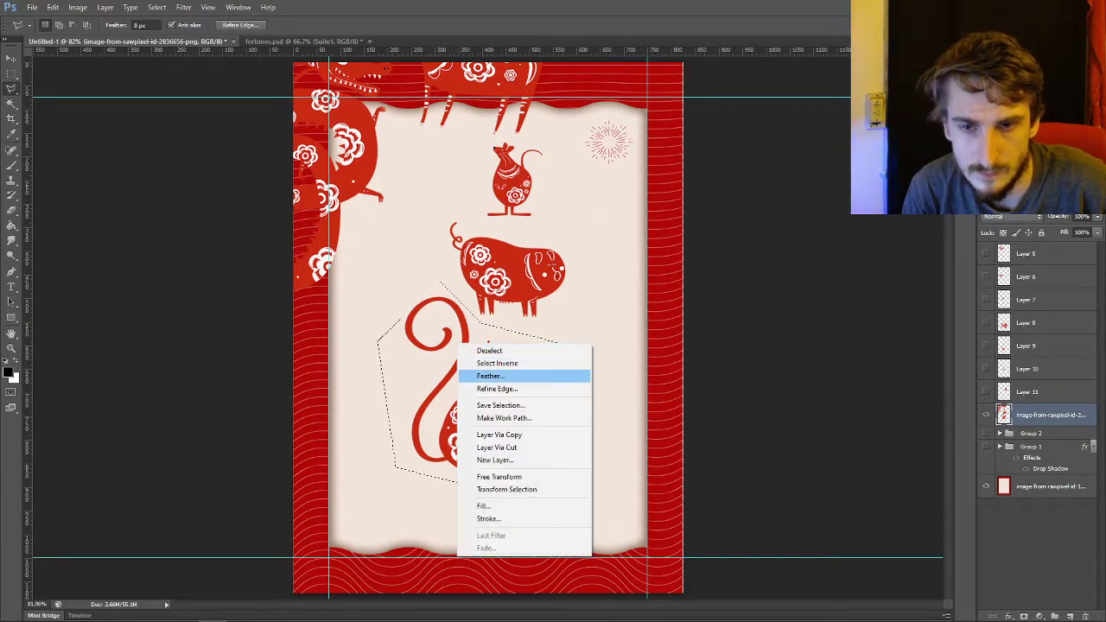
click(518, 447)
click(1051, 438)
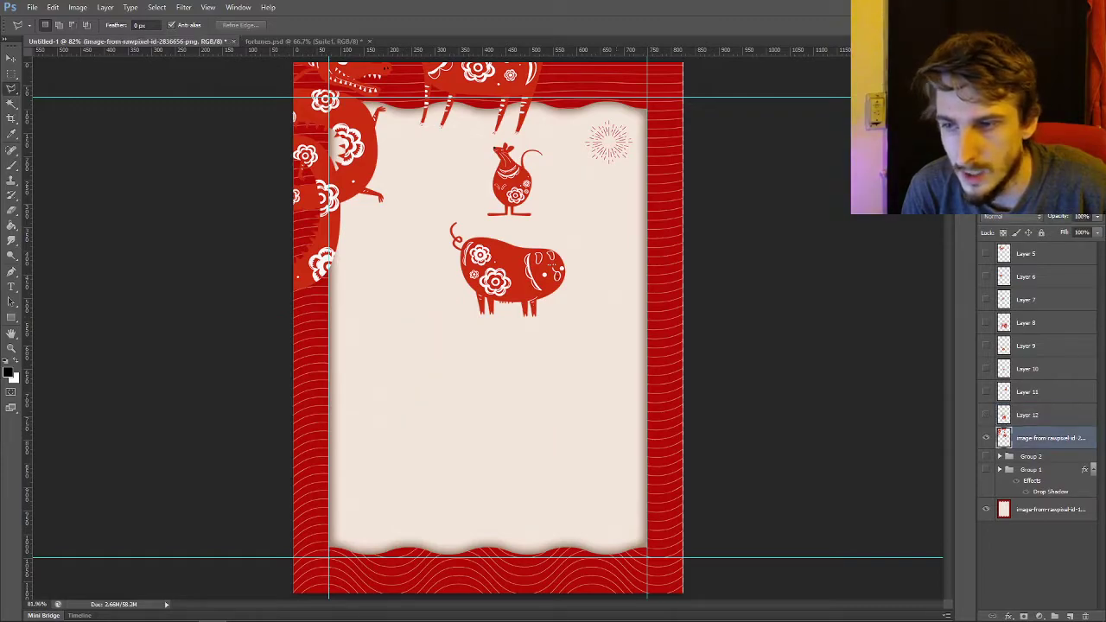
Outline the pig with the Polygonal Lasso, cut it onto its own layer and hide that layer
mouse_move(529, 236)
mouse_down()
mouse_move(582, 237)
mouse_move(597, 287)
mouse_up()
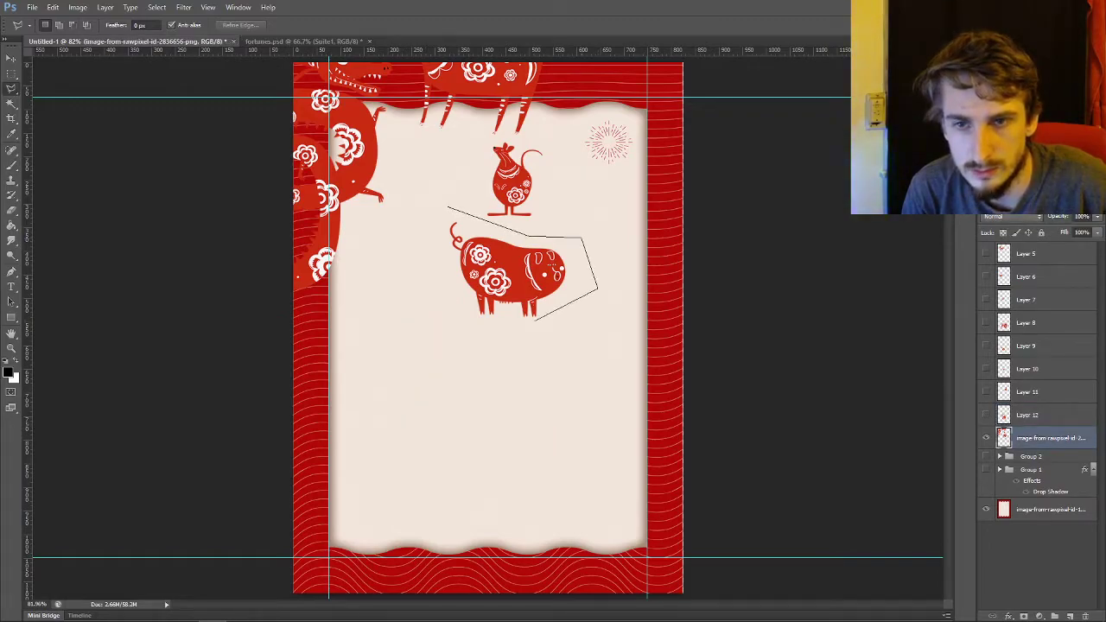
drag(419, 247, 447, 209)
right_click(487, 240)
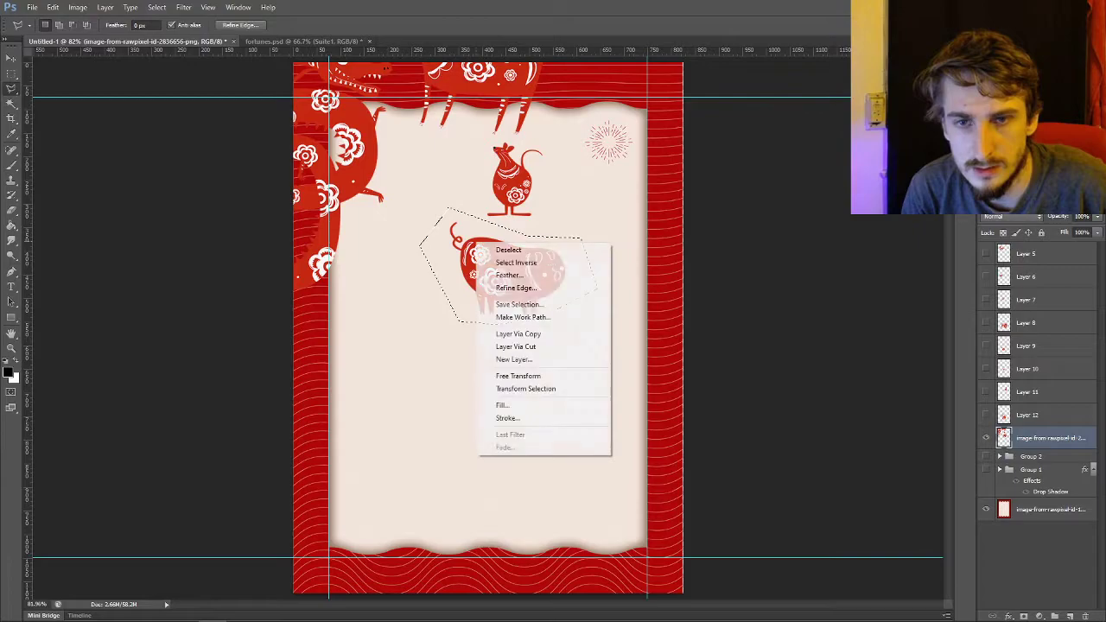
click(605, 346)
click(986, 438)
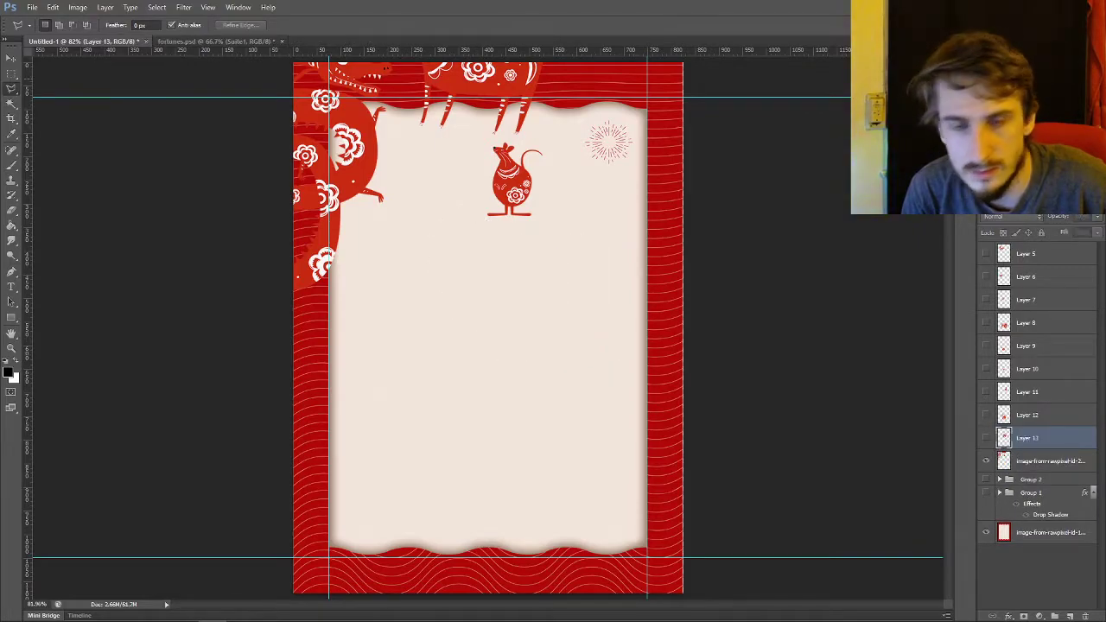
Move the hidden pig layer and the remaining zodiac illustration down and slightly right, bringing the rat's surroundings and the tiger into the cream panel
click(11, 59)
drag(391, 180, 417, 268)
click(1050, 461)
drag(426, 164, 452, 267)
Outline the rat with the Polygonal Lasso, cut it onto its own layer and hide that layer
click(11, 89)
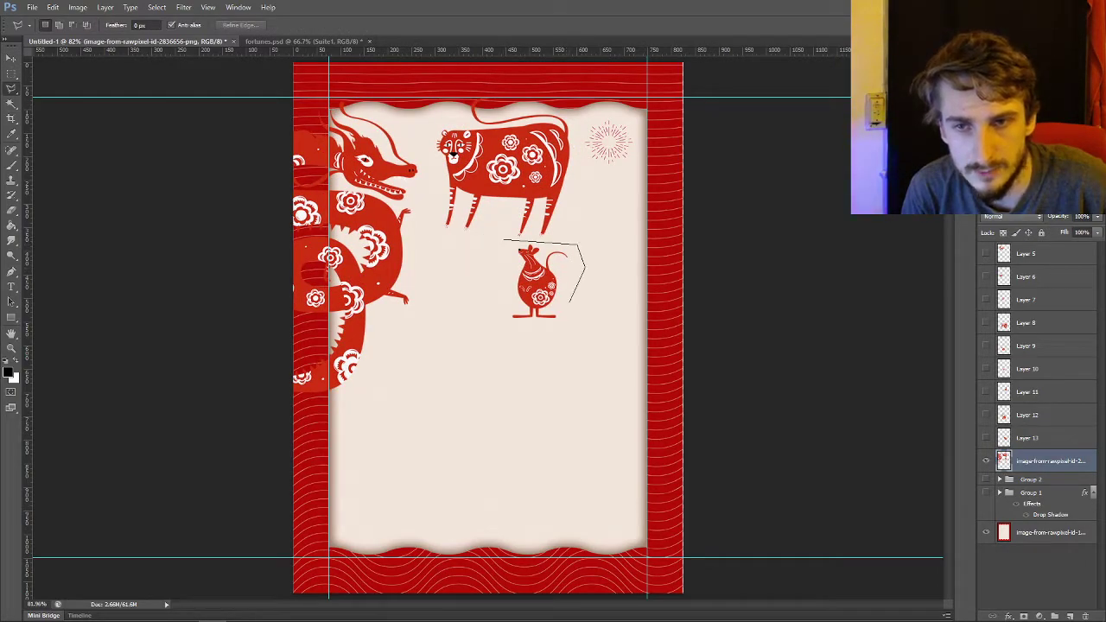
click(557, 325)
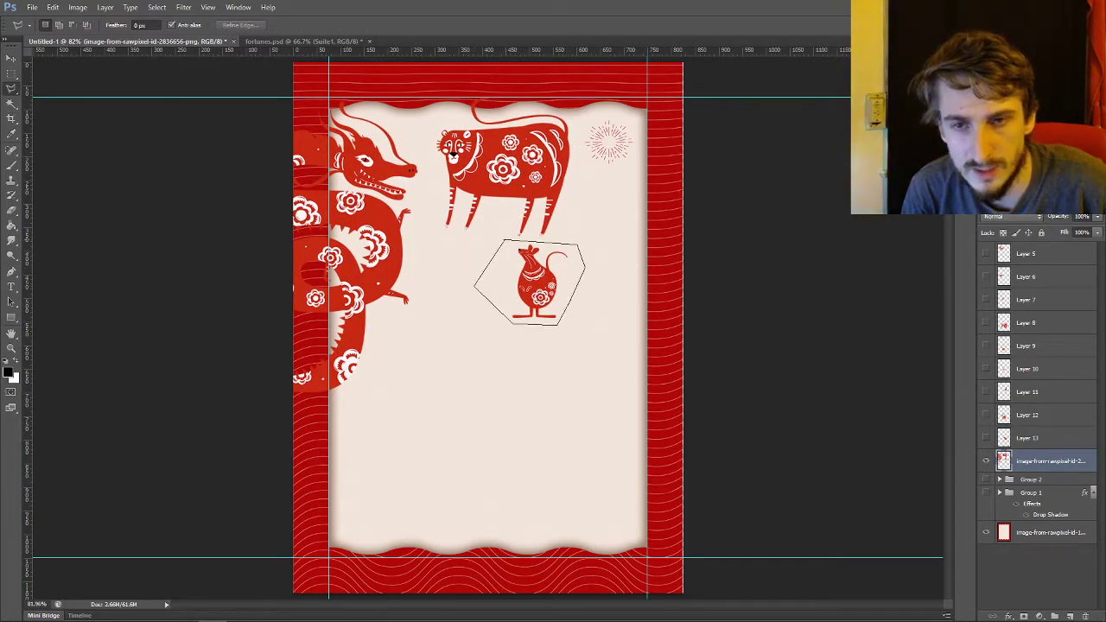
right_click(503, 249)
click(544, 365)
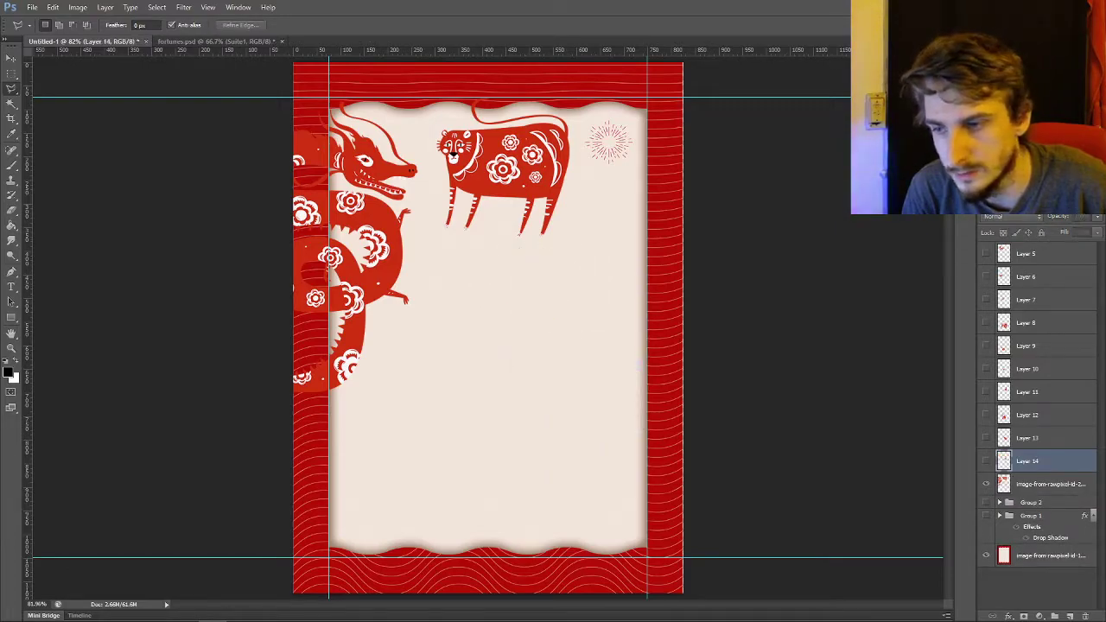
Move the remaining zodiac illustration down until the tiger's tail sits clear of the panel's wavy upper edge
key(v)
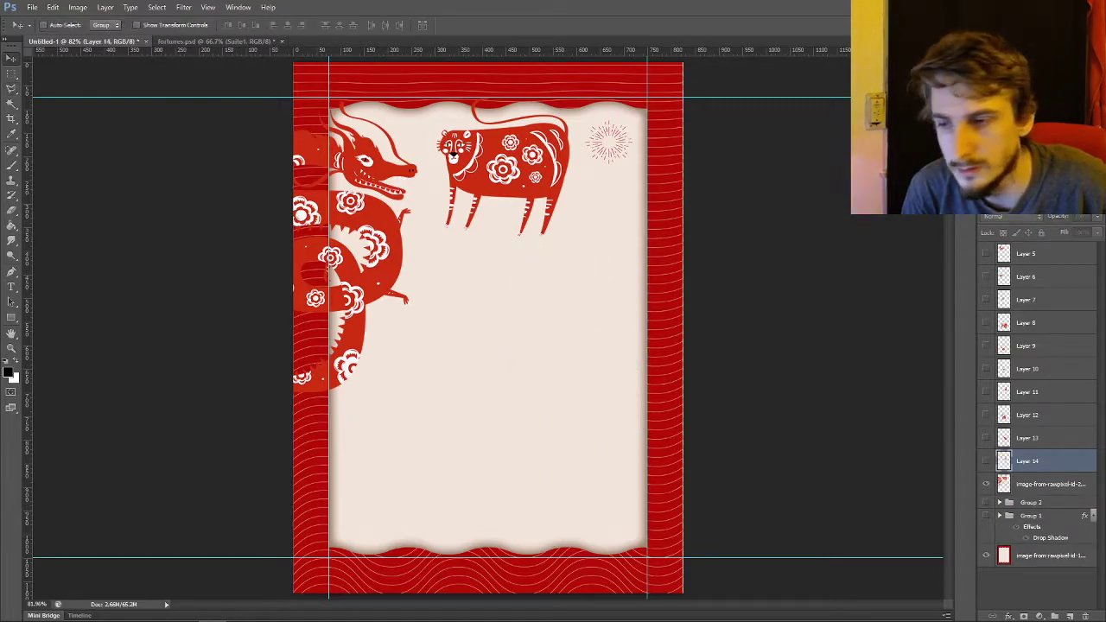
click(1050, 484)
drag(451, 149, 459, 196)
Outline the tiger with the Polygonal Lasso, cut it onto its own layer and hide that layer
key(l)
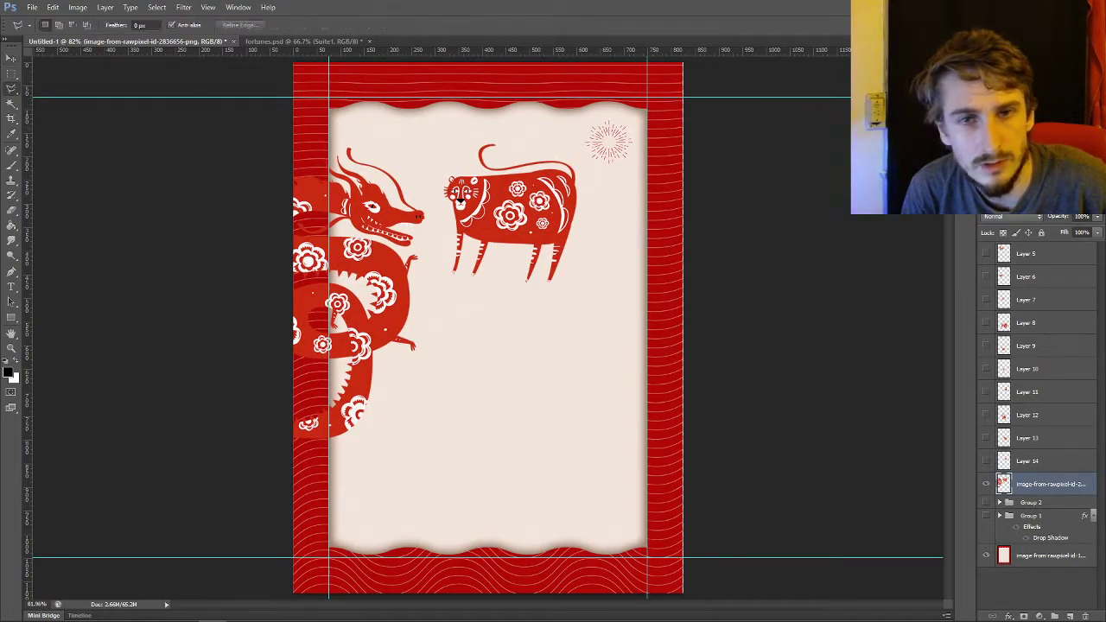
click(441, 282)
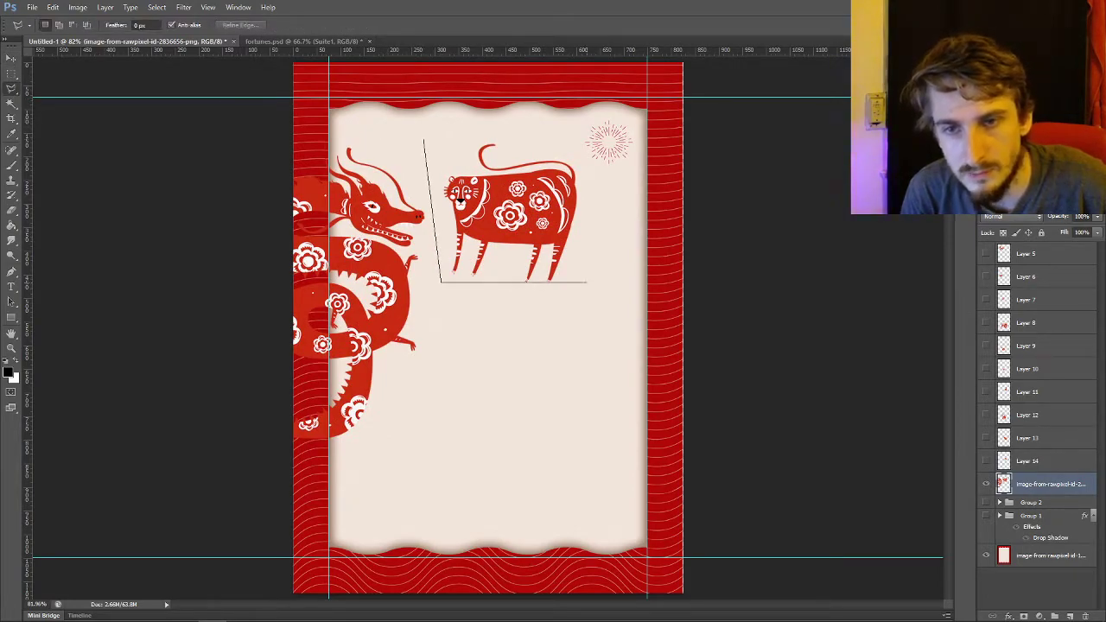
click(425, 138)
right_click(459, 170)
click(512, 277)
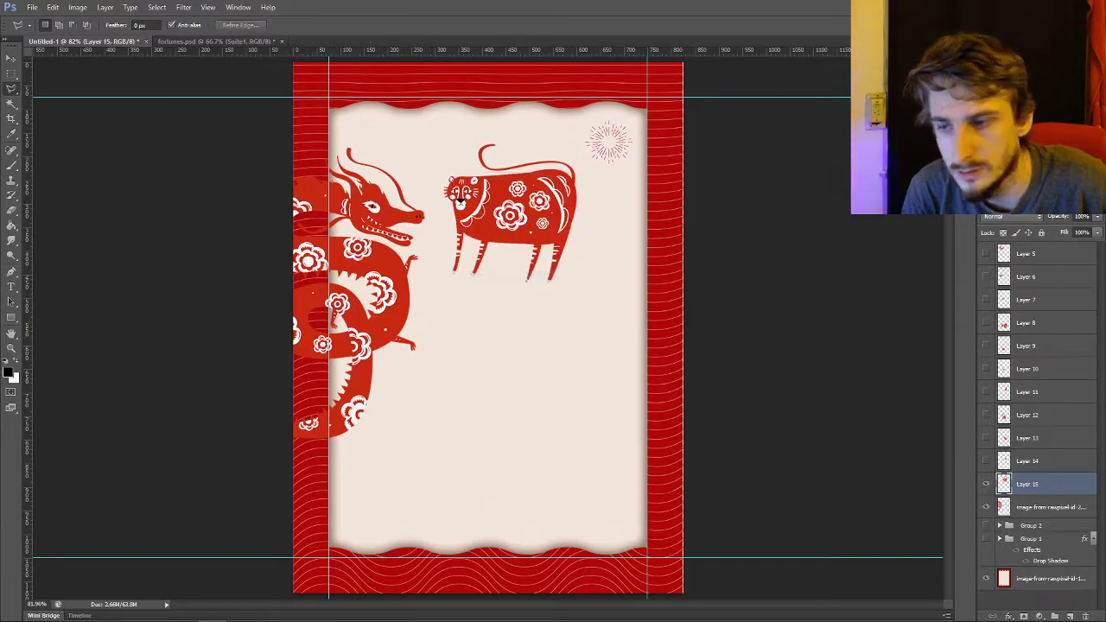
click(986, 485)
Make the zodiac illustration layer active and move the remaining dragon fully inside the cream panel
click(1050, 508)
key(v)
drag(411, 241, 414, 243)
drag(547, 216, 548, 217)
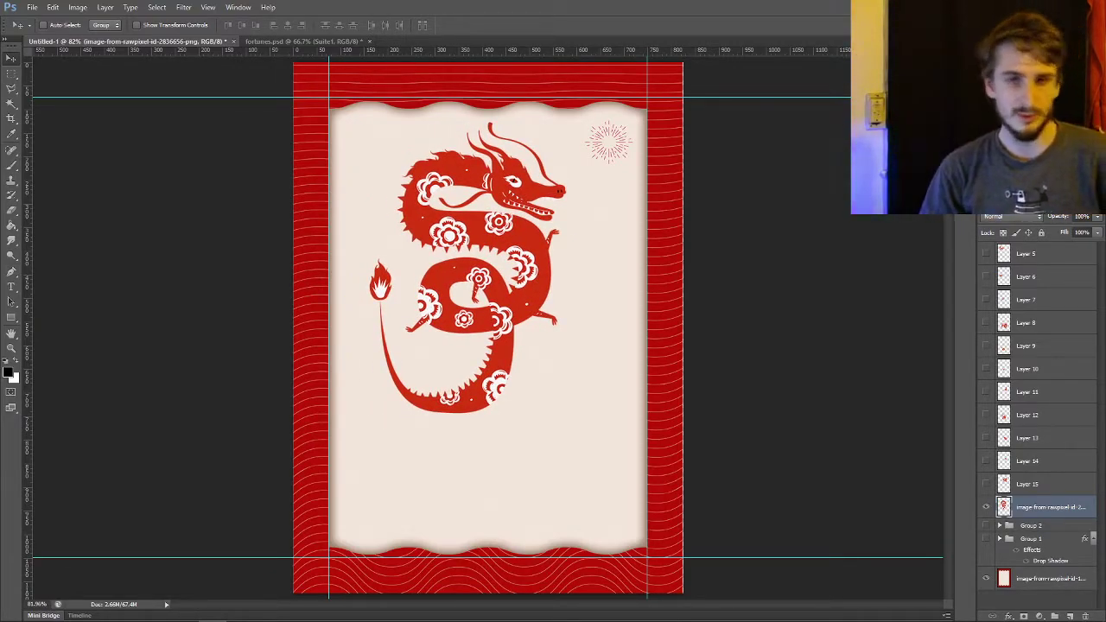
Scale the dragon to about 31.6% with Free Transform and place it in the cream panel's upper-left corner
key(m)
right_click(483, 192)
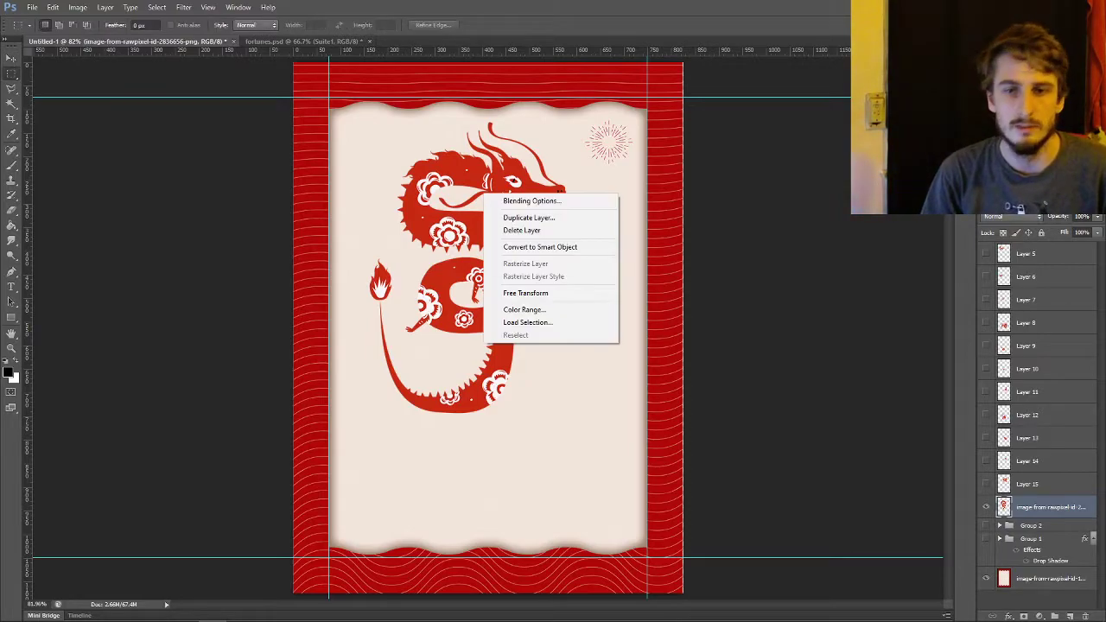
click(527, 294)
drag(279, 413, 561, 214)
drag(635, 125, 386, 117)
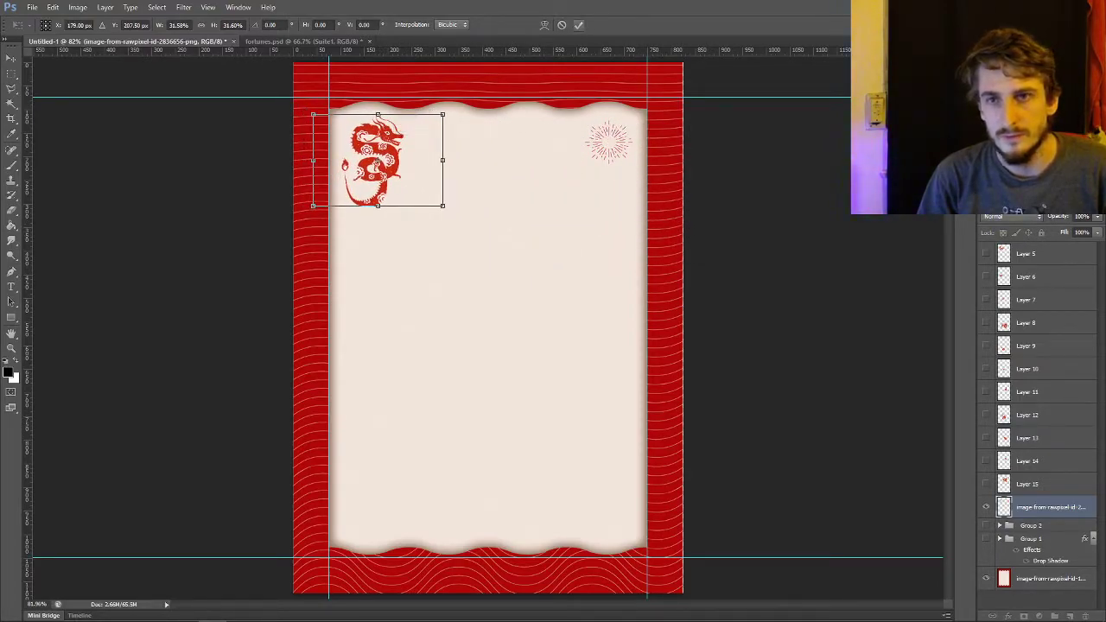
key(Return)
Show the tiger on Layer 15, scale it to about 47% and place it directly below the dragon
click(1028, 485)
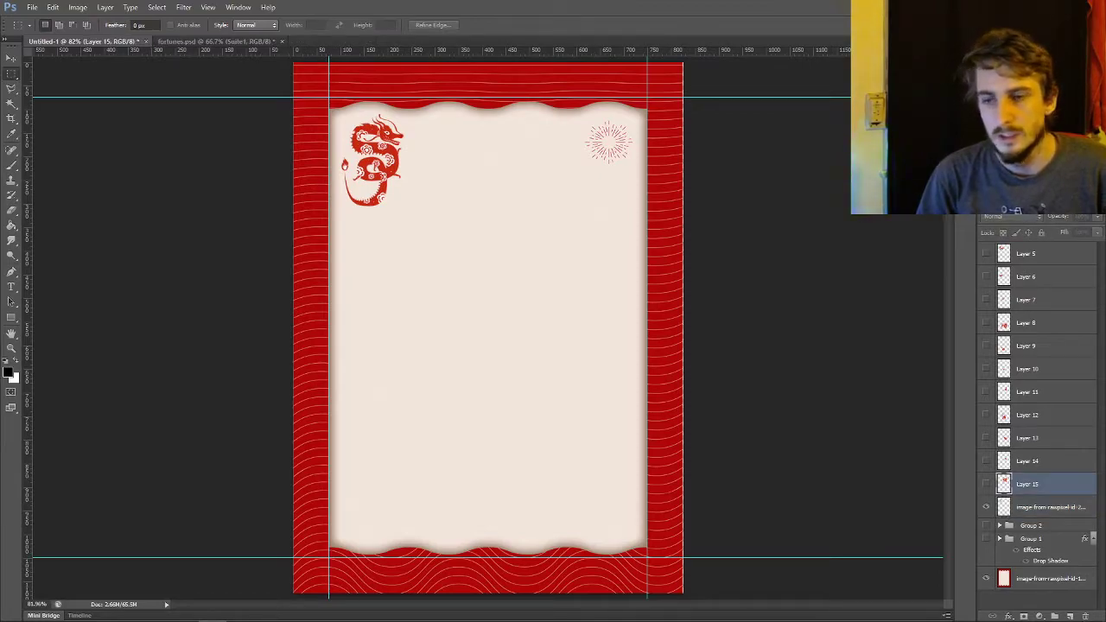
click(986, 484)
right_click(498, 206)
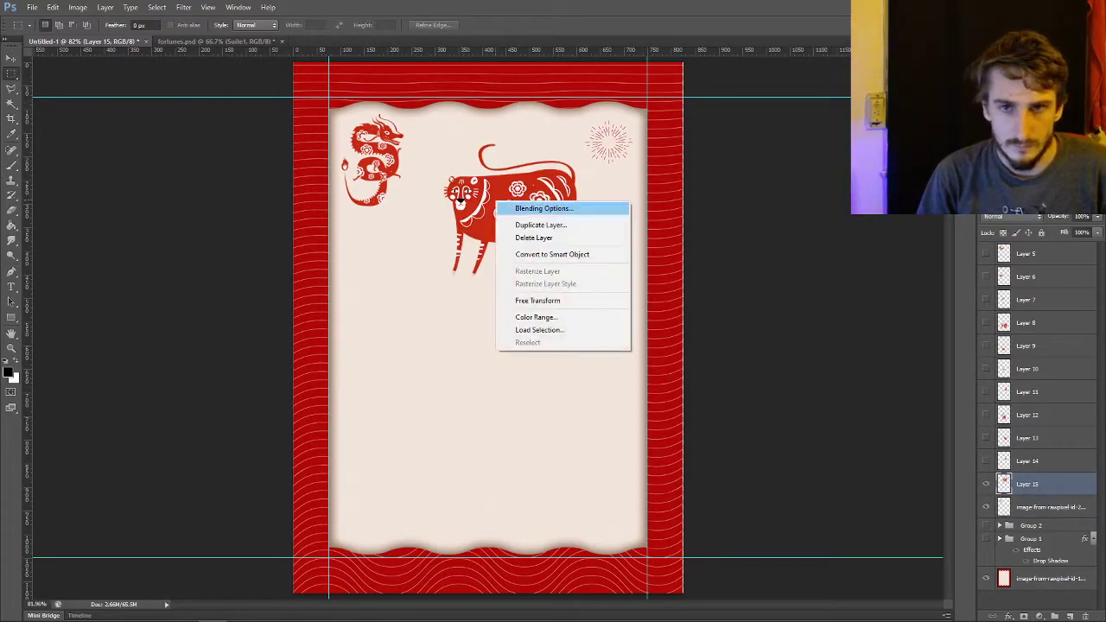
click(527, 299)
drag(444, 280, 509, 215)
drag(530, 160, 361, 232)
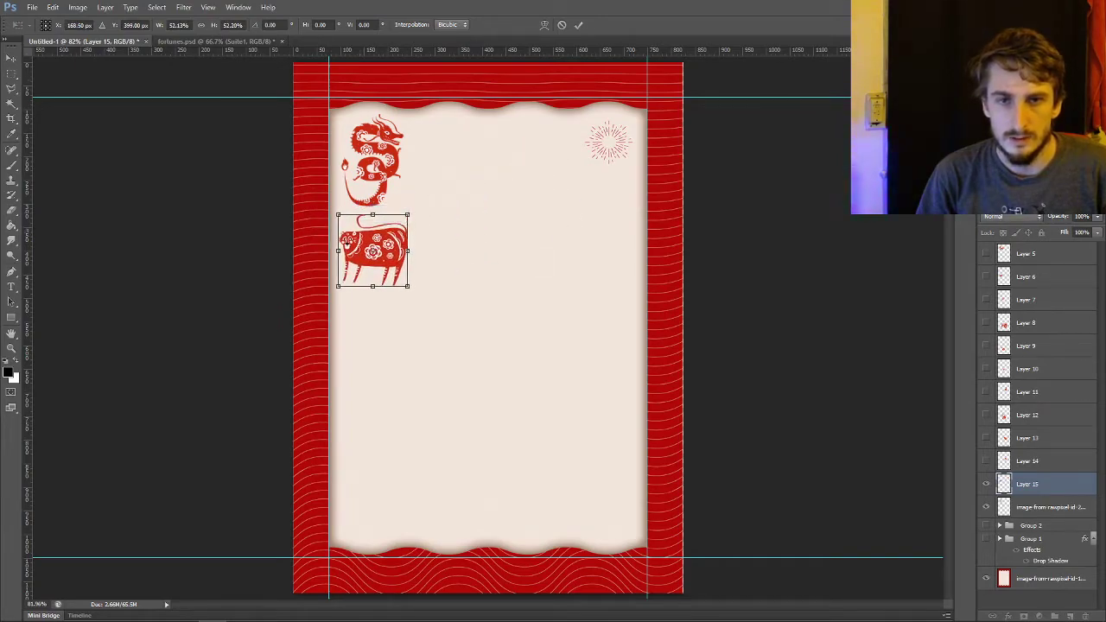
drag(338, 286, 345, 281)
drag(360, 241, 357, 243)
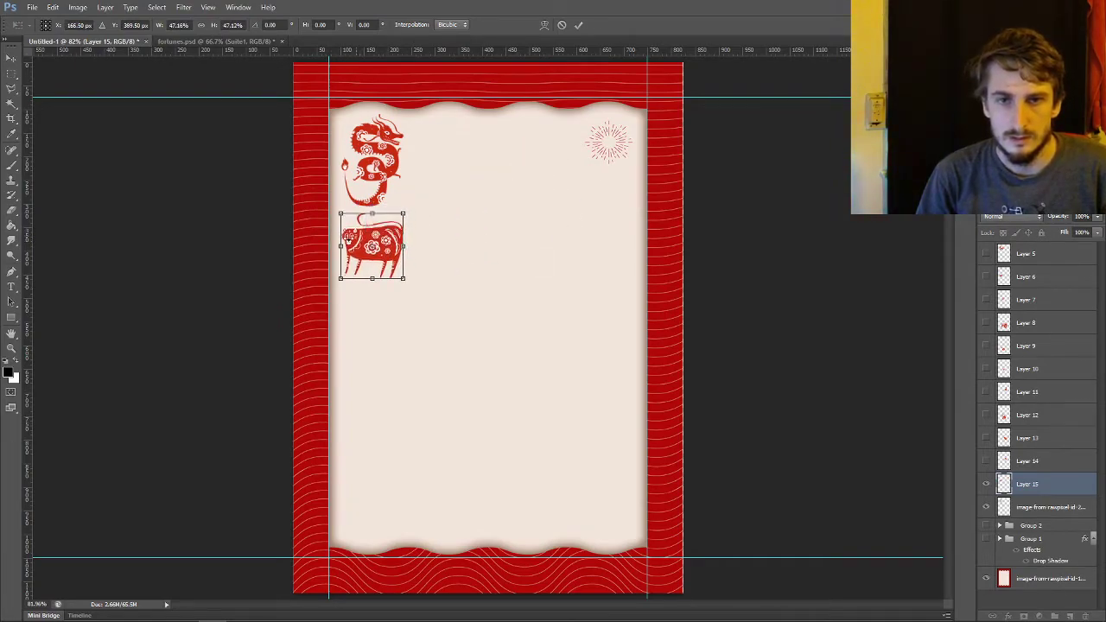
key(Return)
Show the rat on Layer 14, scale it down with Free Transform and place it below the tiger
click(986, 460)
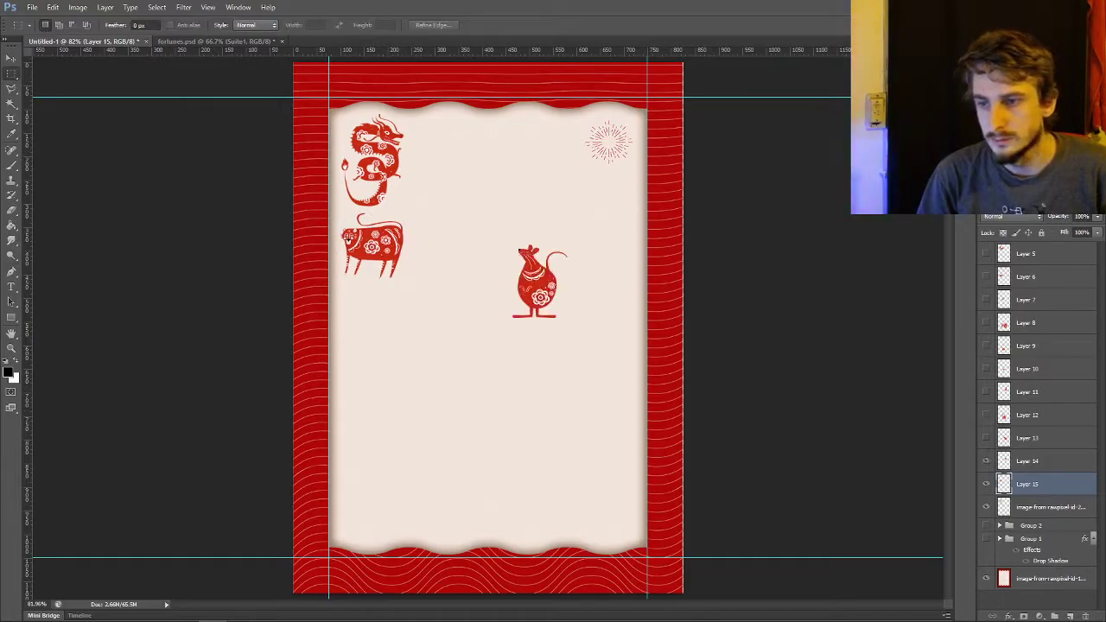
click(1028, 461)
right_click(521, 273)
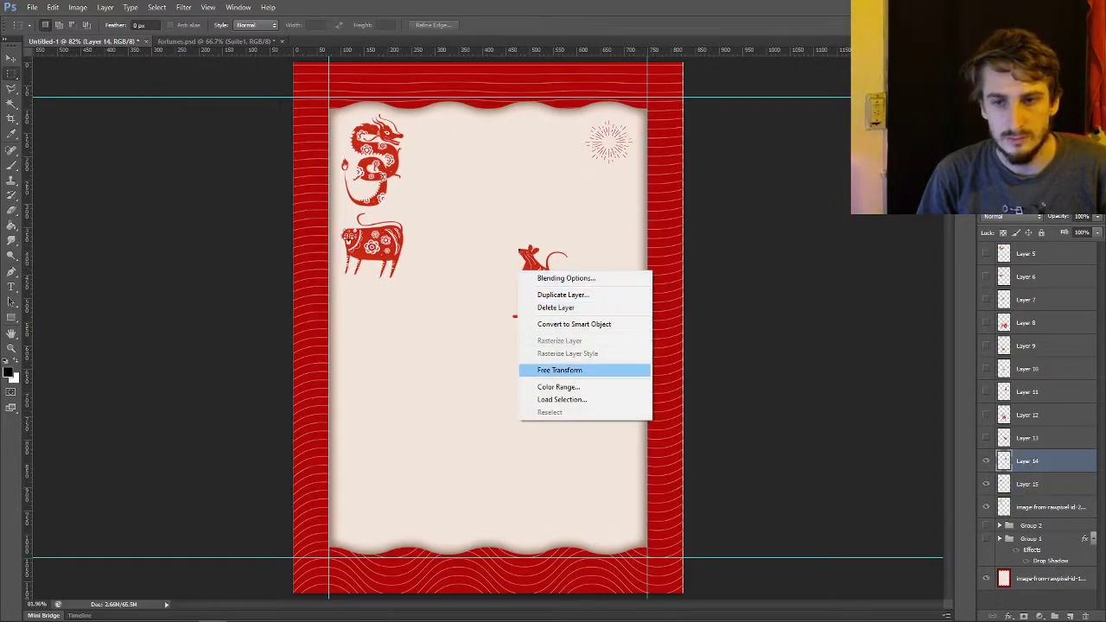
click(560, 370)
drag(507, 321, 527, 299)
drag(553, 256, 388, 277)
key(Return)
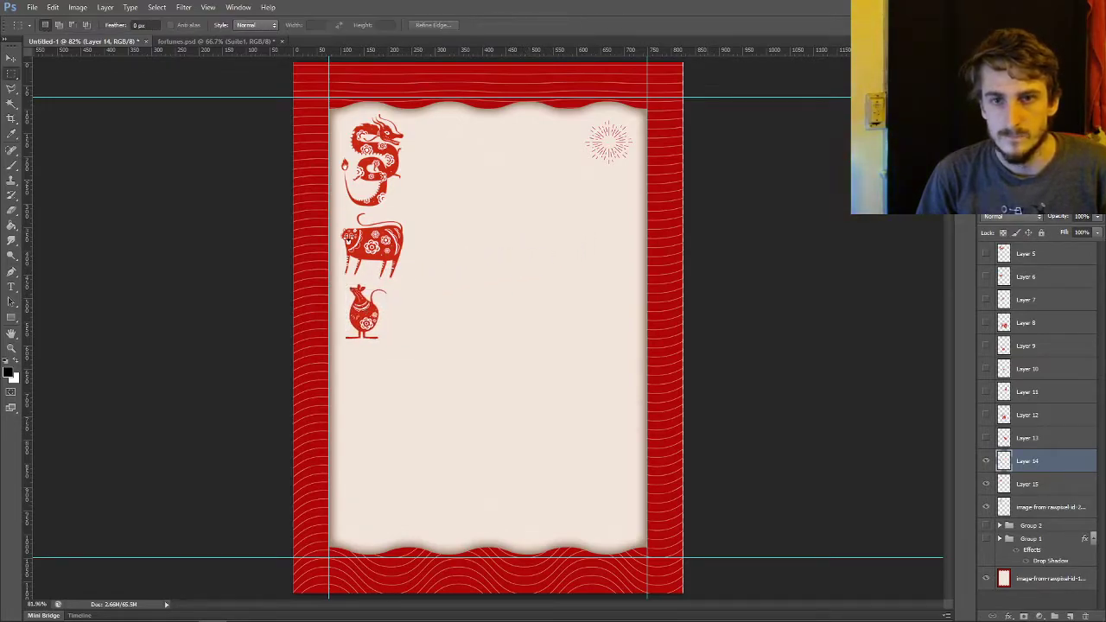
Show the pig on Layer 13, scale it down with Free Transform and place it below the rat
click(986, 438)
click(1029, 438)
right_click(560, 354)
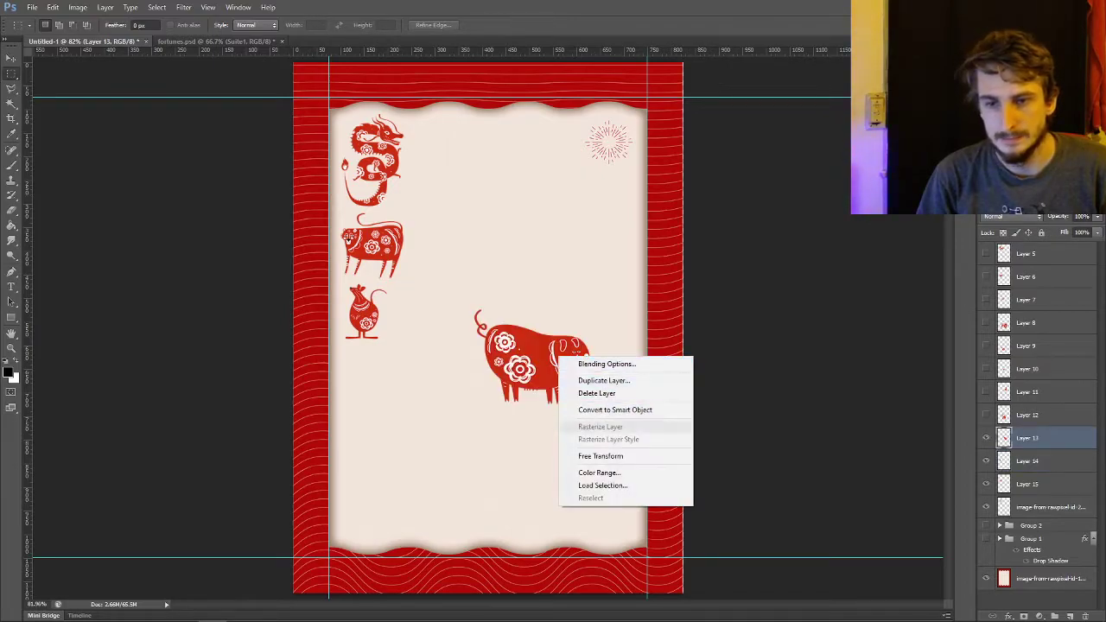
click(605, 455)
drag(474, 403, 517, 368)
drag(565, 324, 381, 355)
key(Return)
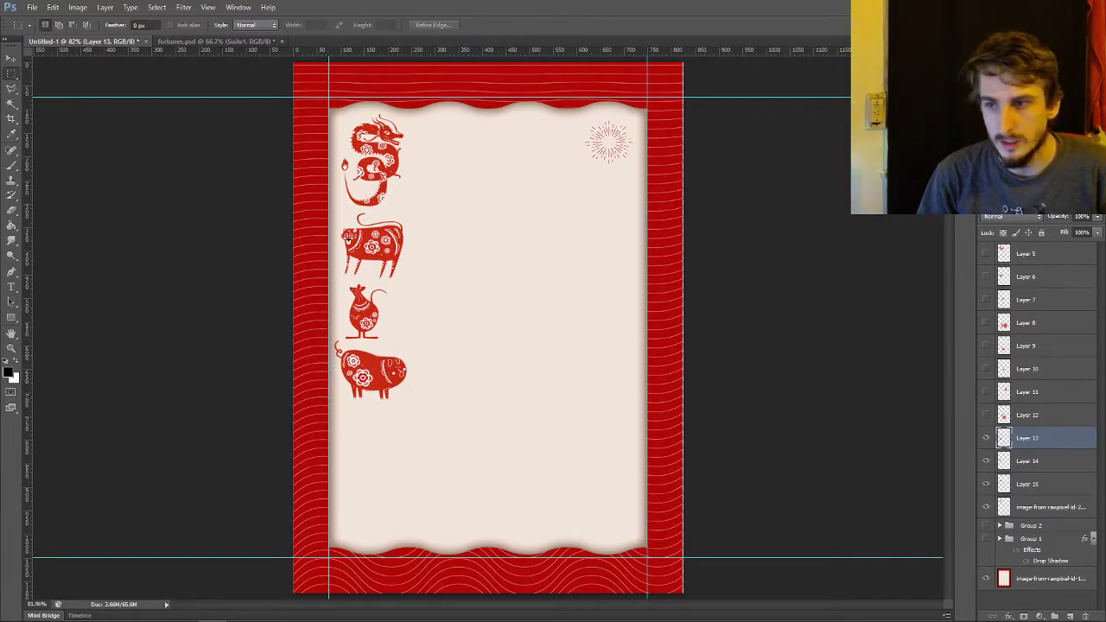
Show the monkey on Layer 12, scale it proportionally to about 40% and place it below the pig
click(1028, 415)
click(986, 415)
right_click(467, 367)
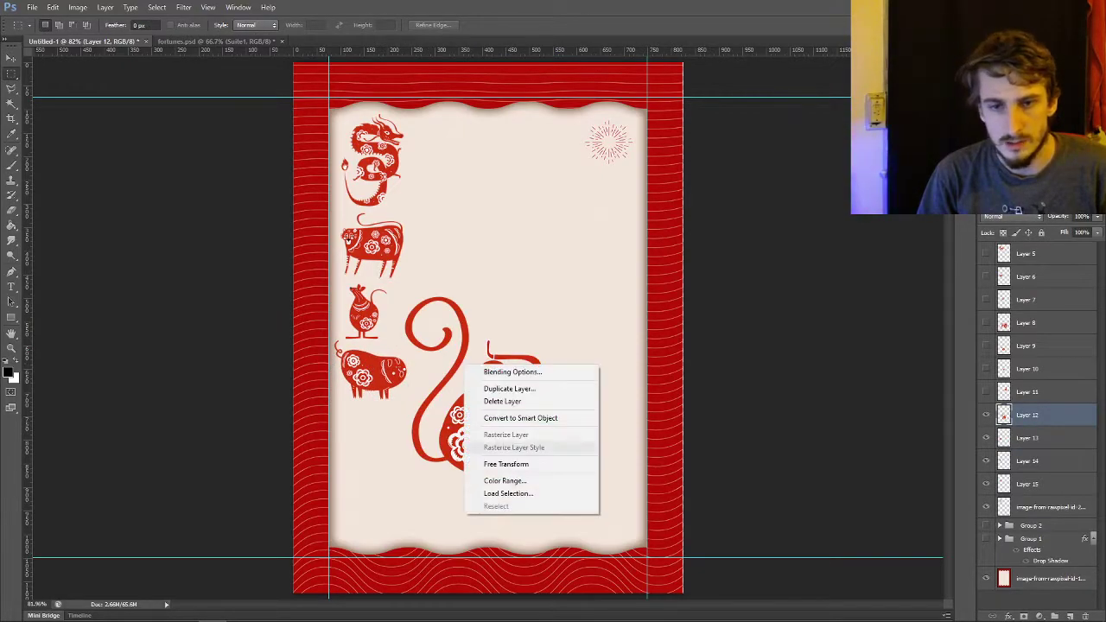
click(494, 464)
drag(404, 477, 481, 379)
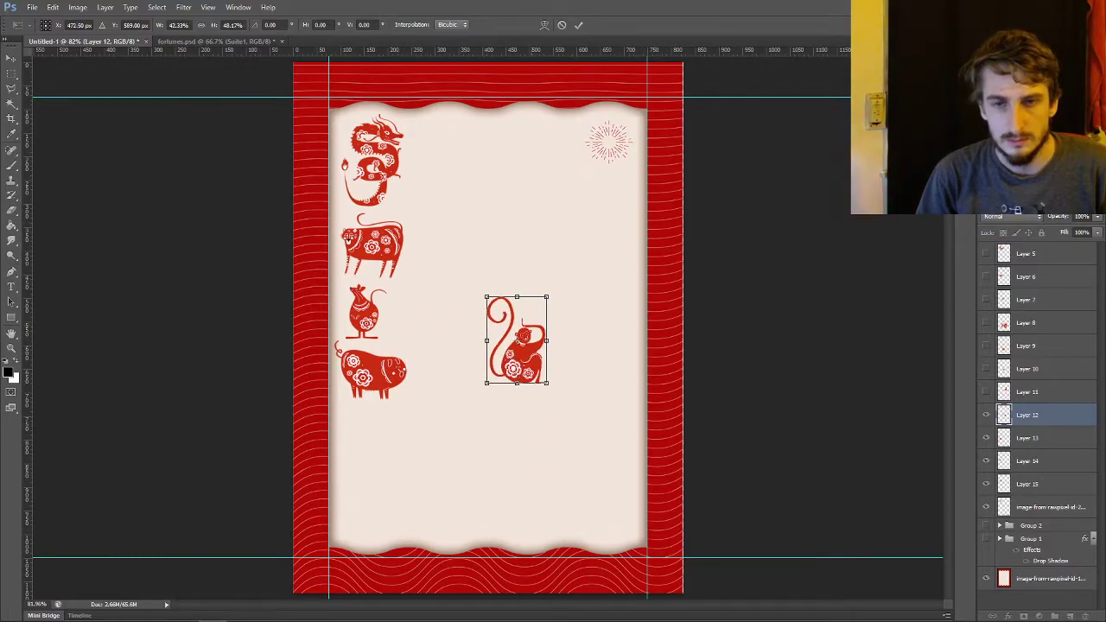
key(ctrl+z)
drag(403, 478, 489, 368)
drag(537, 303, 387, 413)
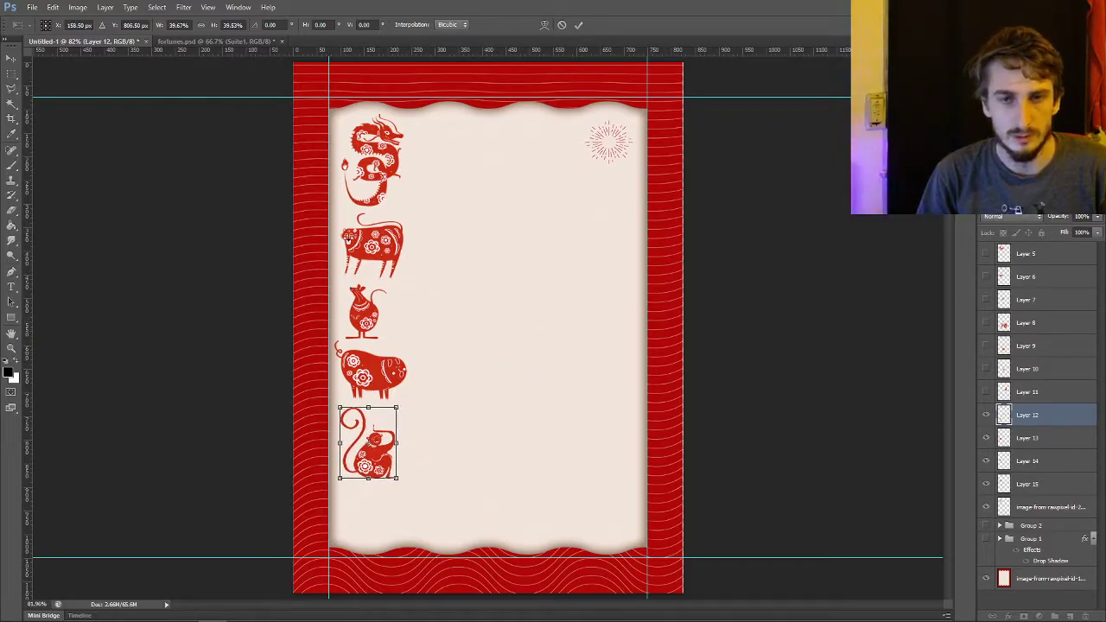
key(Return)
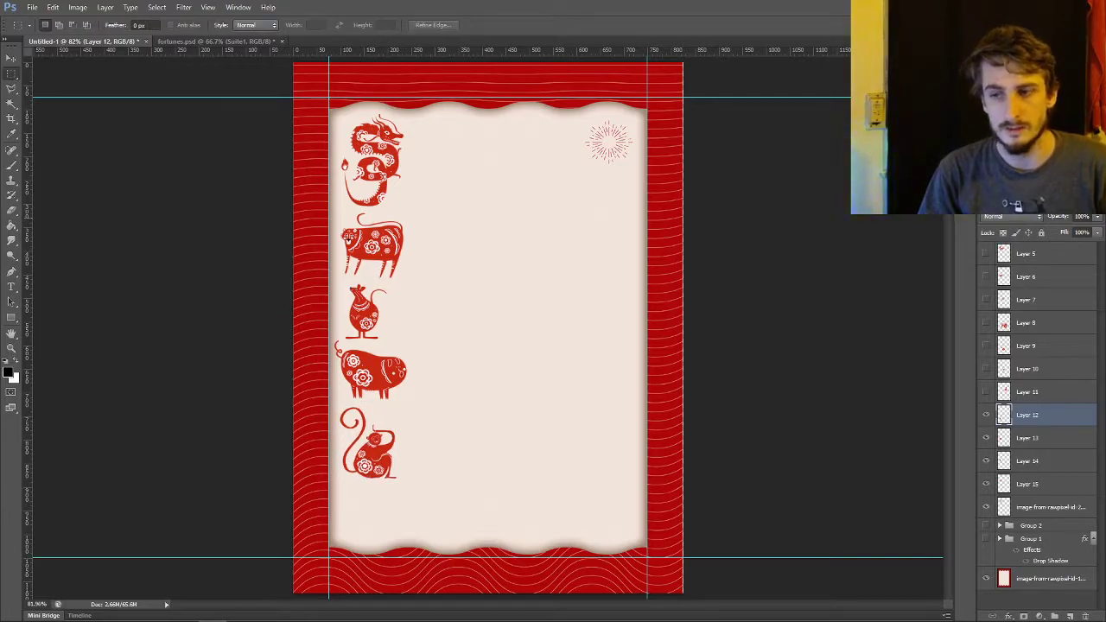
Move the monkey, pig, rat and tiger layers down so the column of animals is evenly spaced along the panel's left side
key(v)
drag(376, 420, 372, 462)
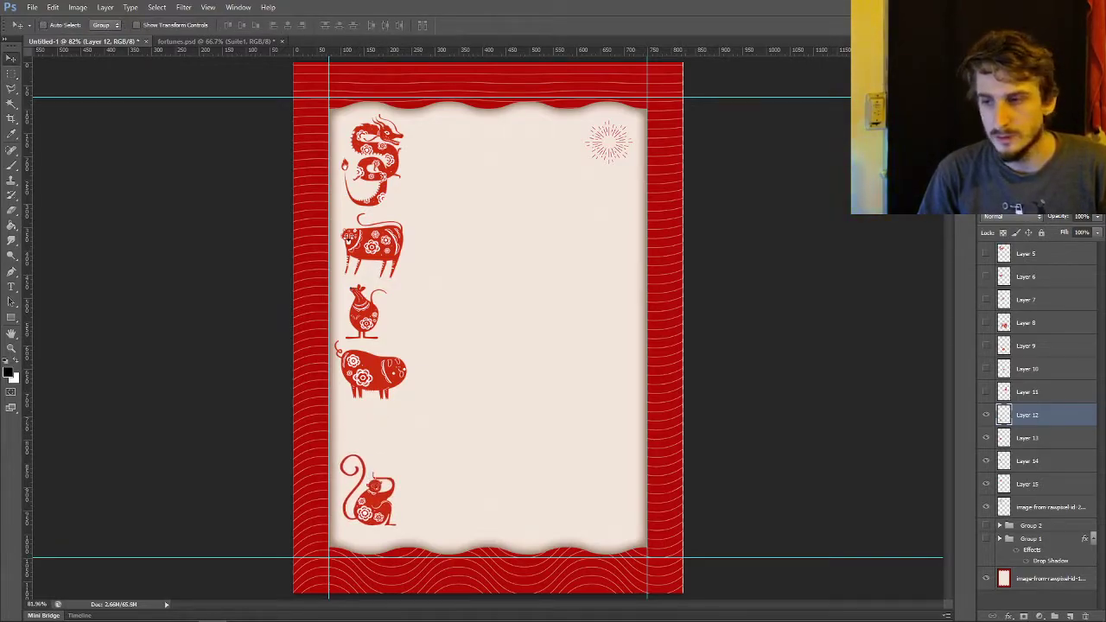
click(1028, 439)
drag(370, 365, 373, 400)
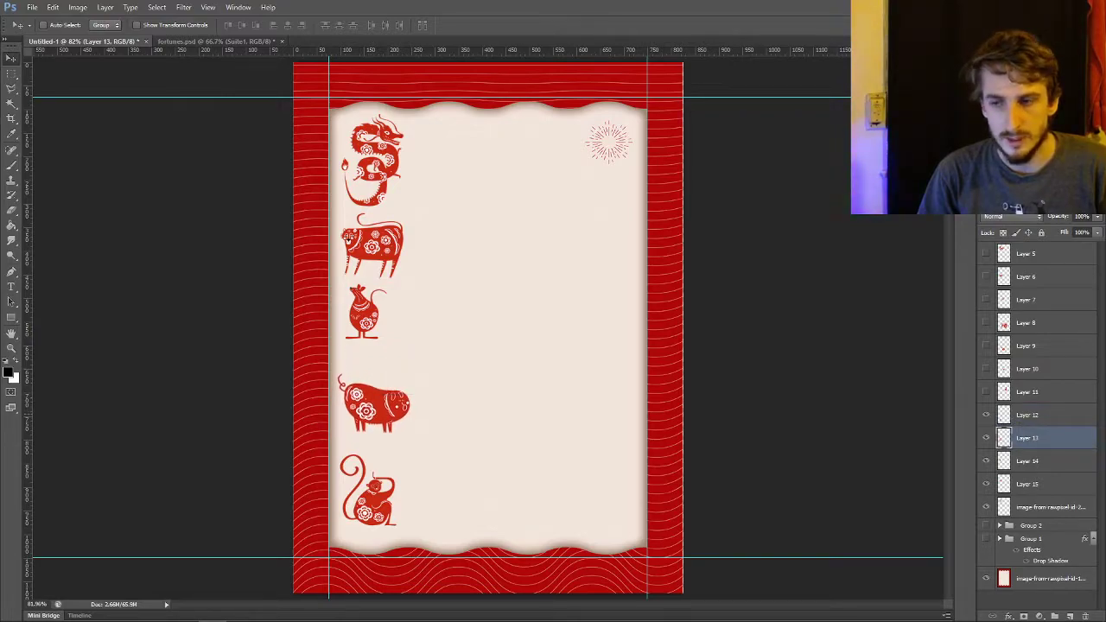
click(1028, 460)
drag(363, 316, 374, 339)
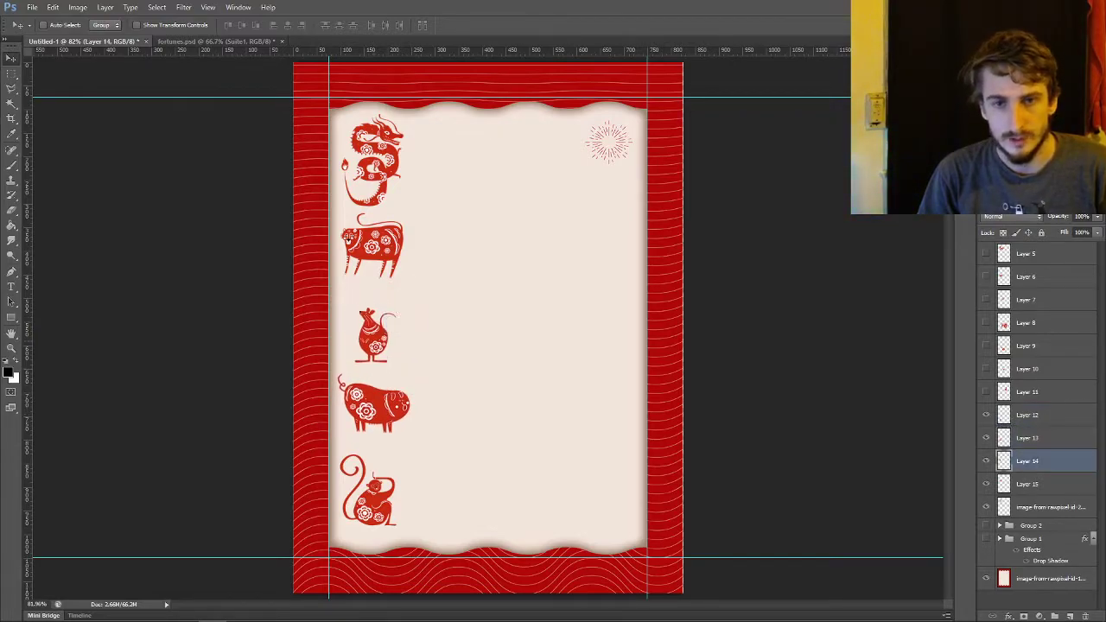
click(1028, 484)
drag(372, 247, 371, 257)
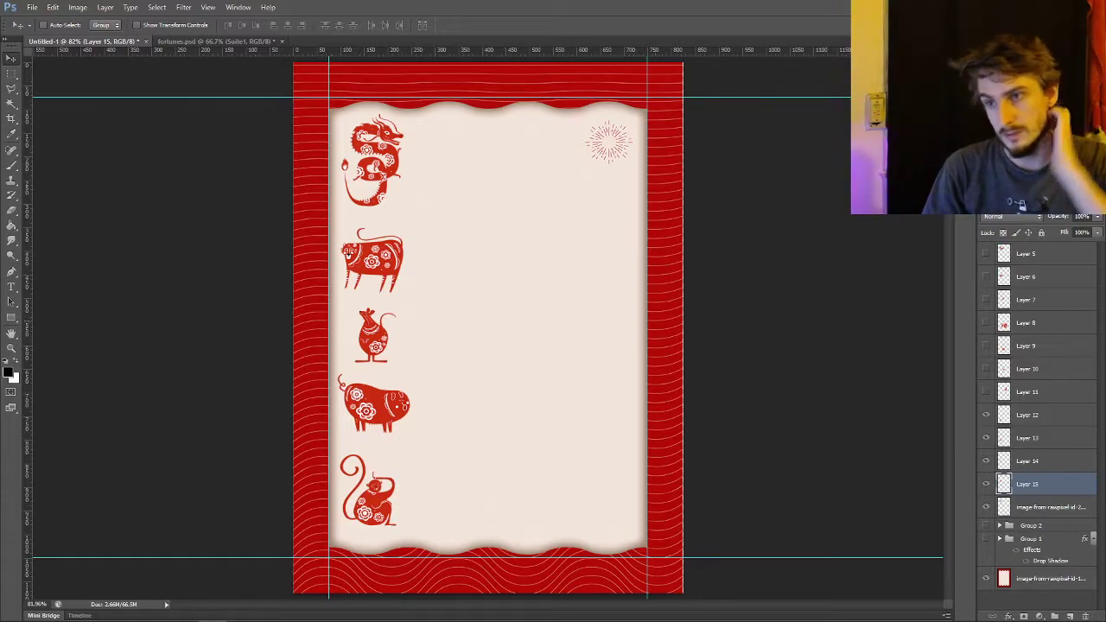
Show the rabbit on Layer 11
click(986, 393)
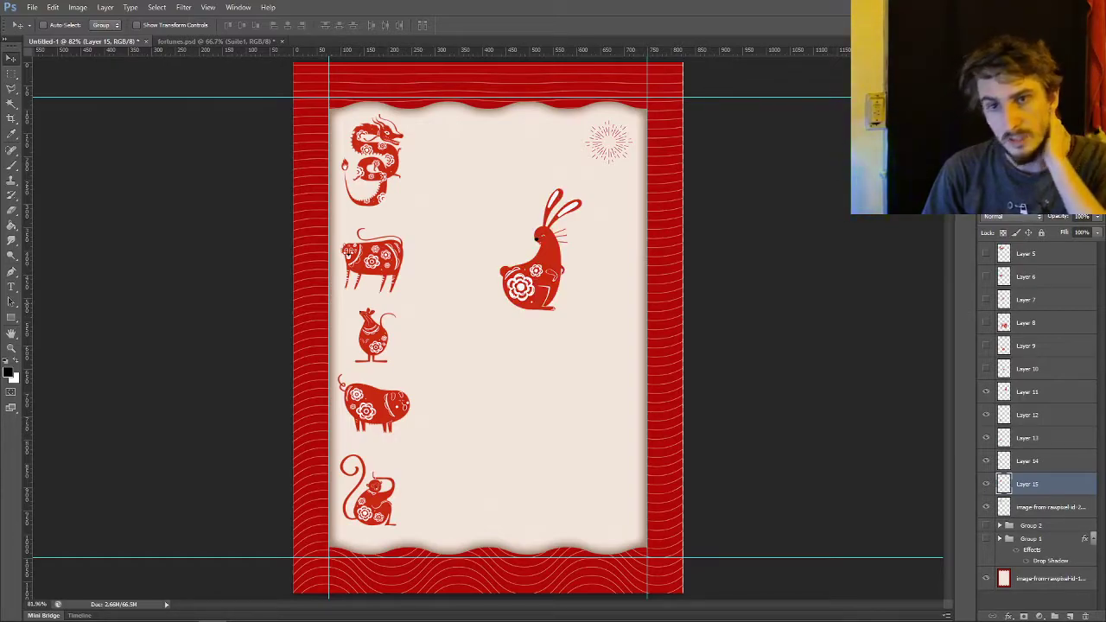
key(m)
right_click(539, 267)
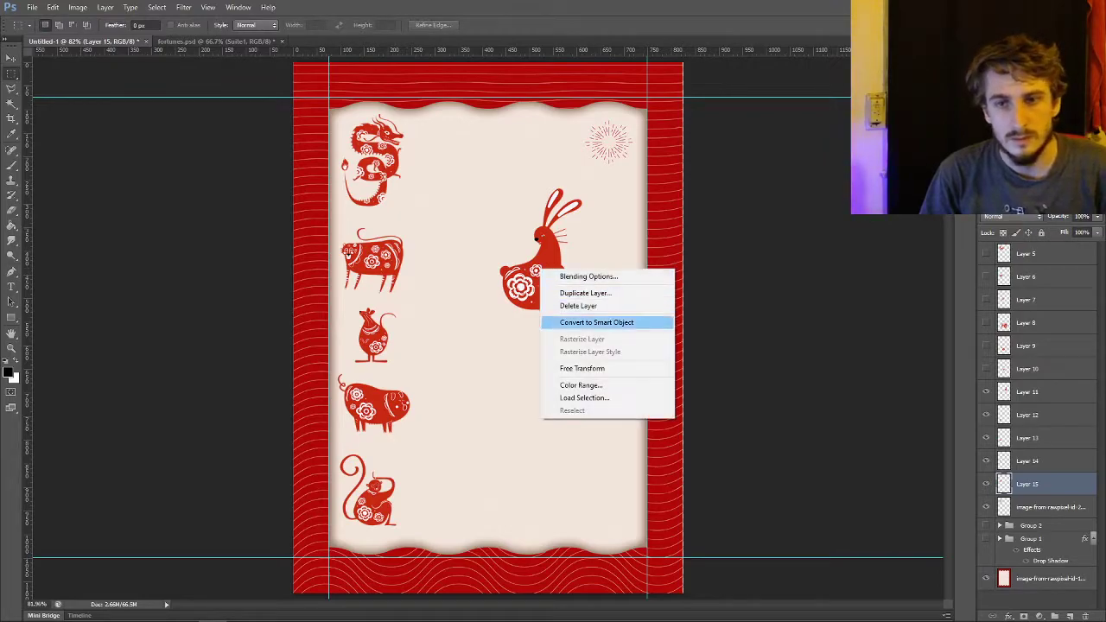
click(553, 368)
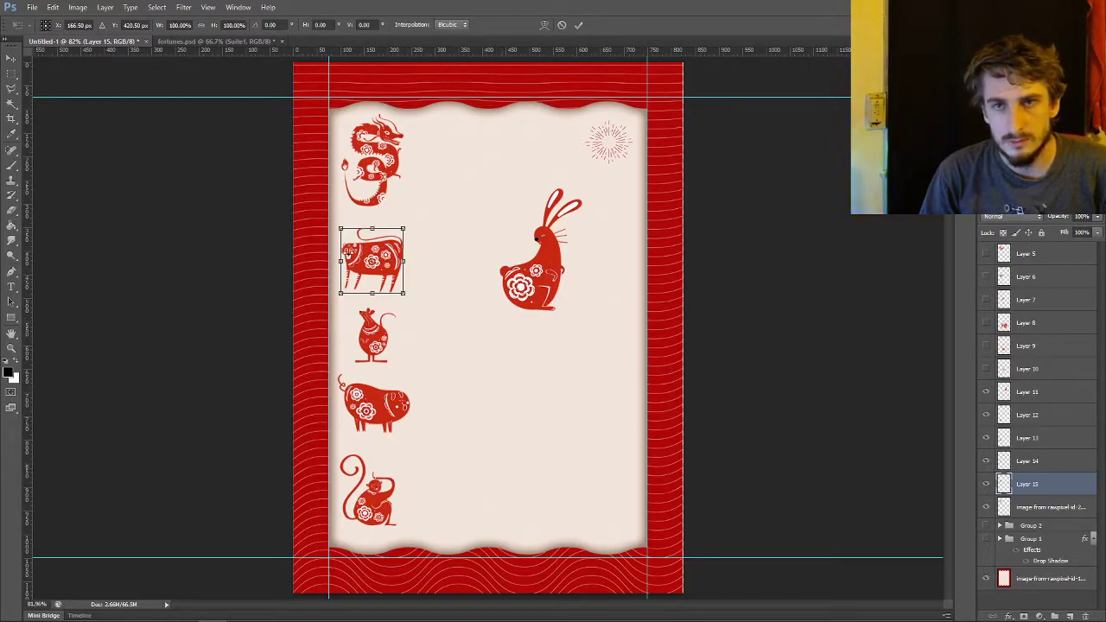
key(Escape)
Make the rabbit's layer active and scale the rabbit down with Free Transform to match the other animals
click(1038, 392)
right_click(547, 274)
click(605, 373)
drag(499, 309, 542, 250)
key(Return)
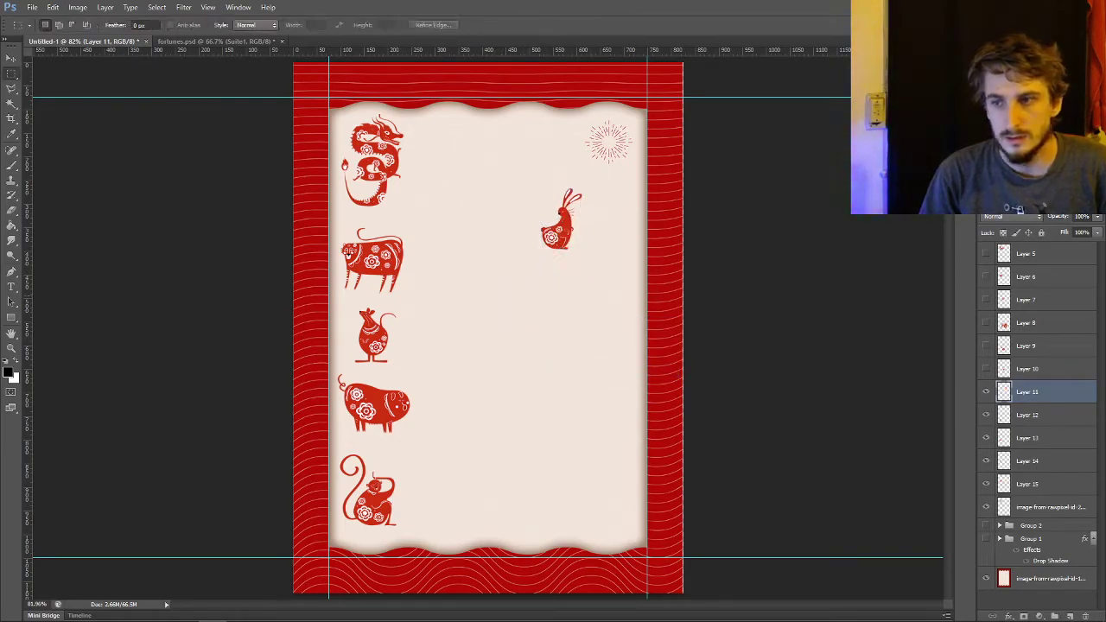
key(v)
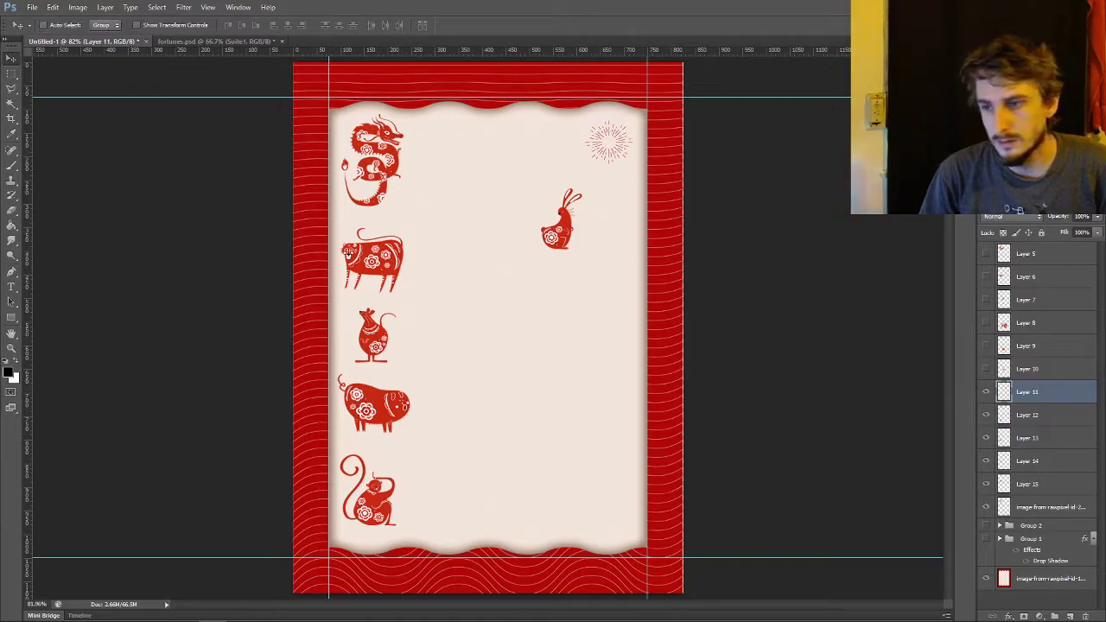
Scale the dragon layer down with Free Transform, keeping it at the top of the animal column
click(1051, 507)
right_click(368, 152)
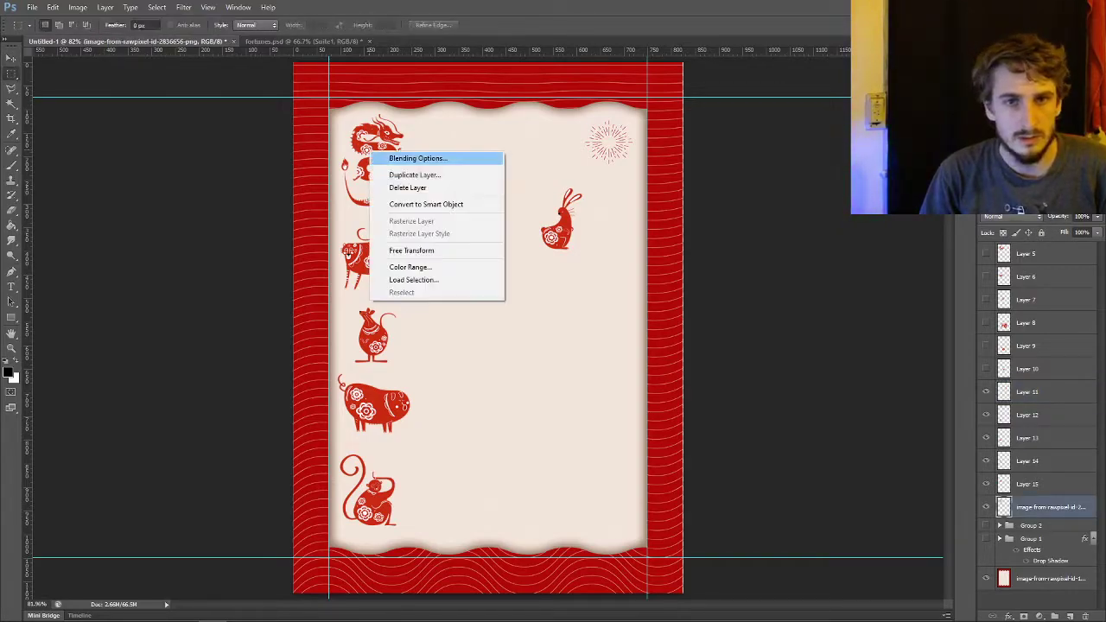
click(397, 250)
drag(313, 205, 355, 147)
key(Return)
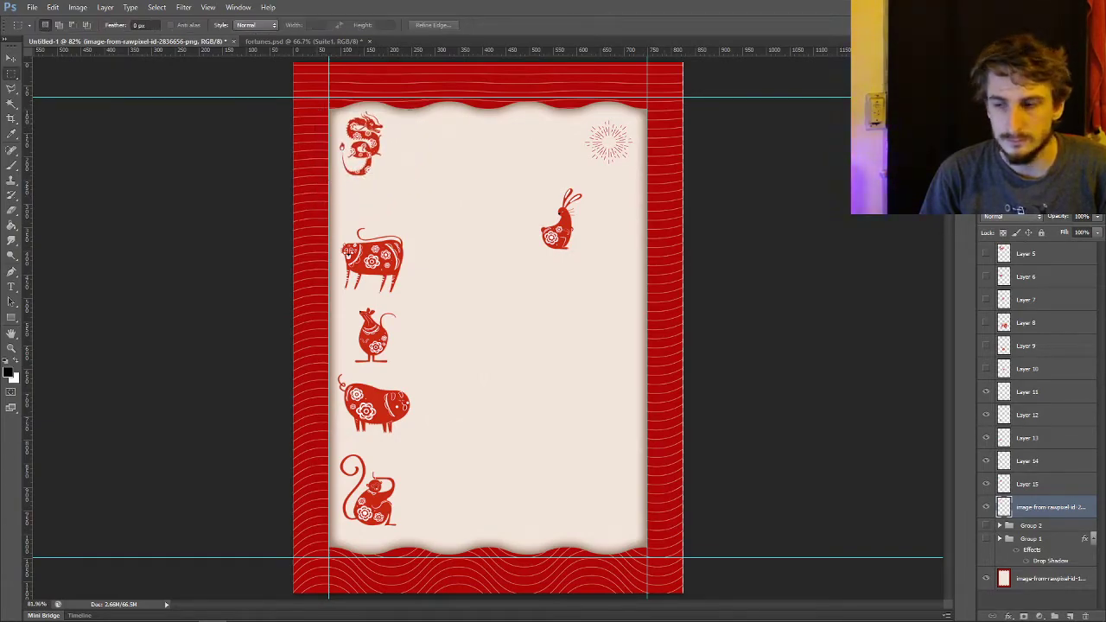
Move the tiger on Layer 15 and the rat on Layer 14 up to close the gap below the dragon
click(1029, 484)
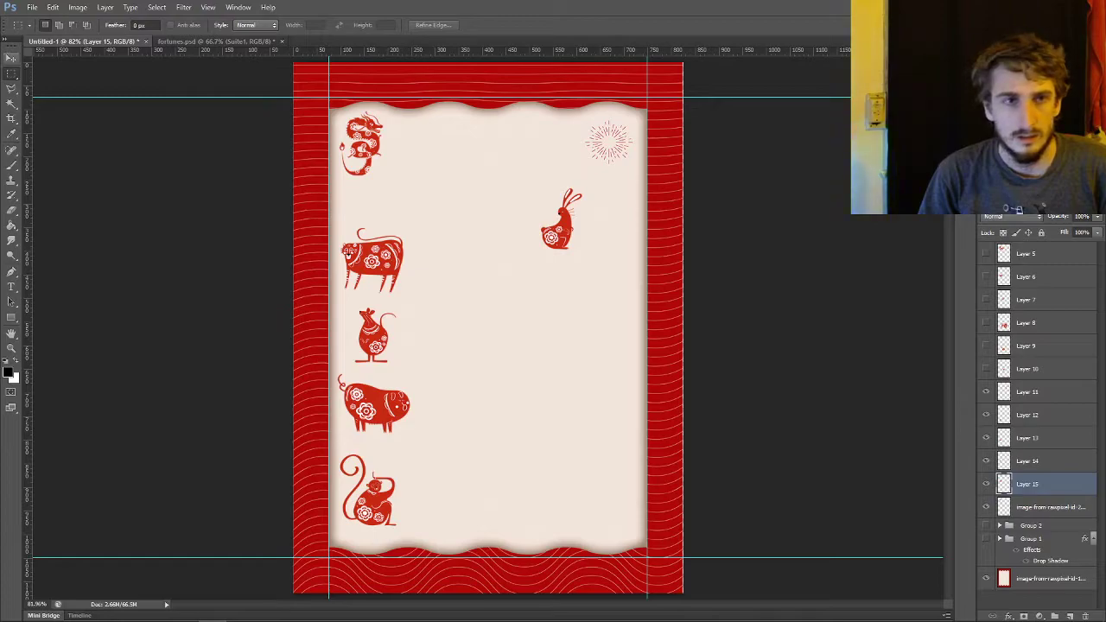
key(v)
drag(347, 250, 344, 205)
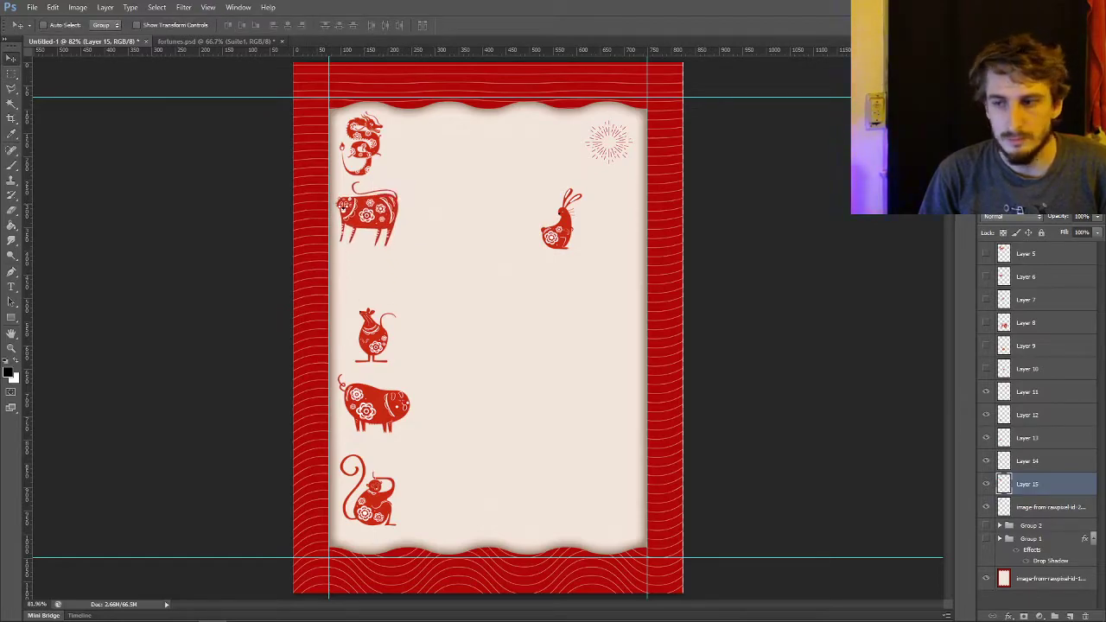
click(1029, 460)
drag(387, 334, 379, 281)
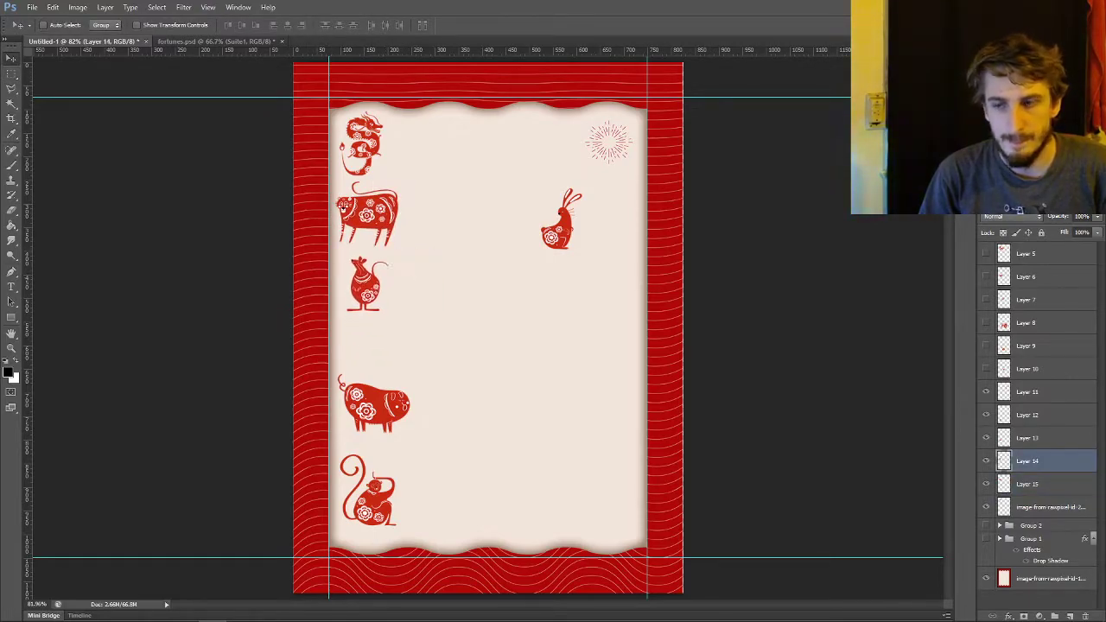
Move the pig and monkey layers up and place the Layer 11 rabbit below the monkey to complete the column
click(1028, 438)
drag(381, 399, 381, 341)
click(1029, 415)
drag(389, 459, 392, 391)
click(1028, 392)
drag(570, 186, 367, 494)
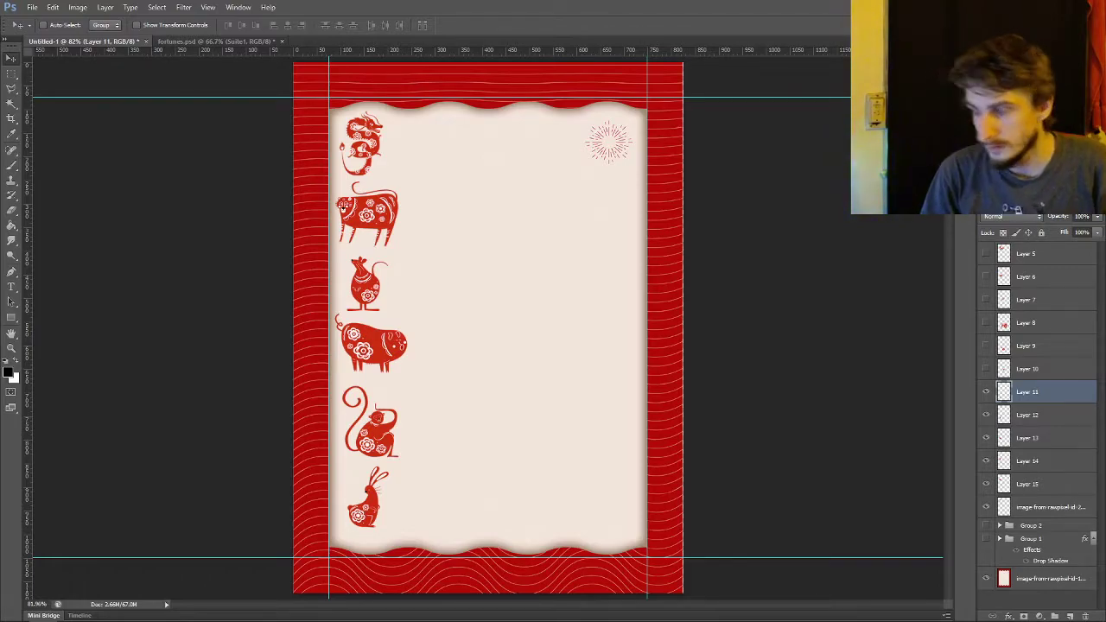
Switch to the Cards folder in File Explorer and look through the card images
drag(1105, 371, 449, 2)
click(115, 20)
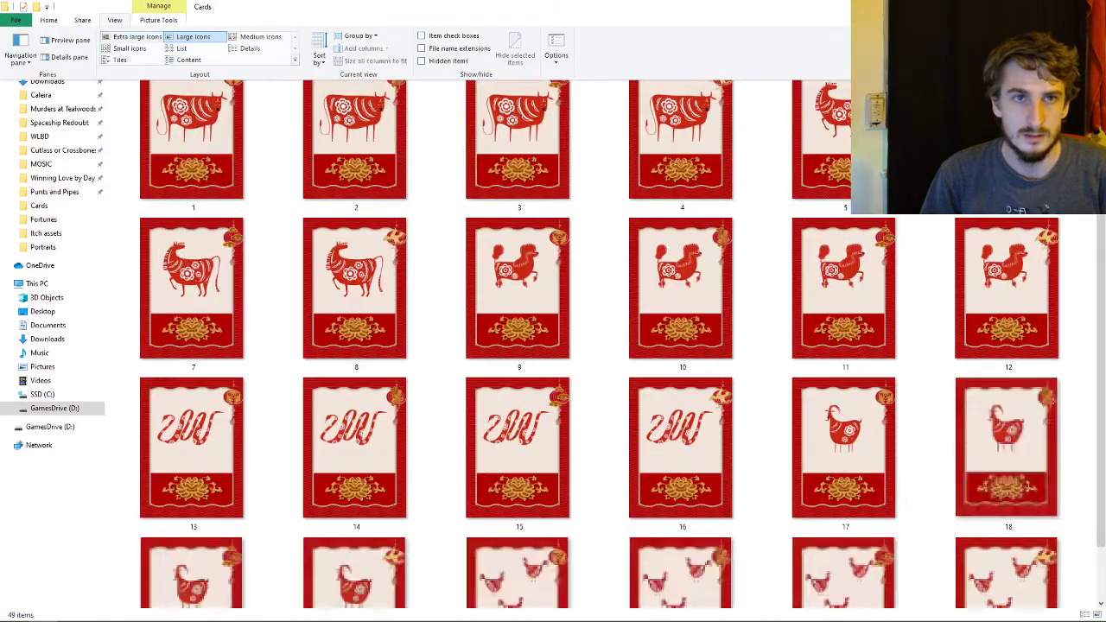
click(137, 38)
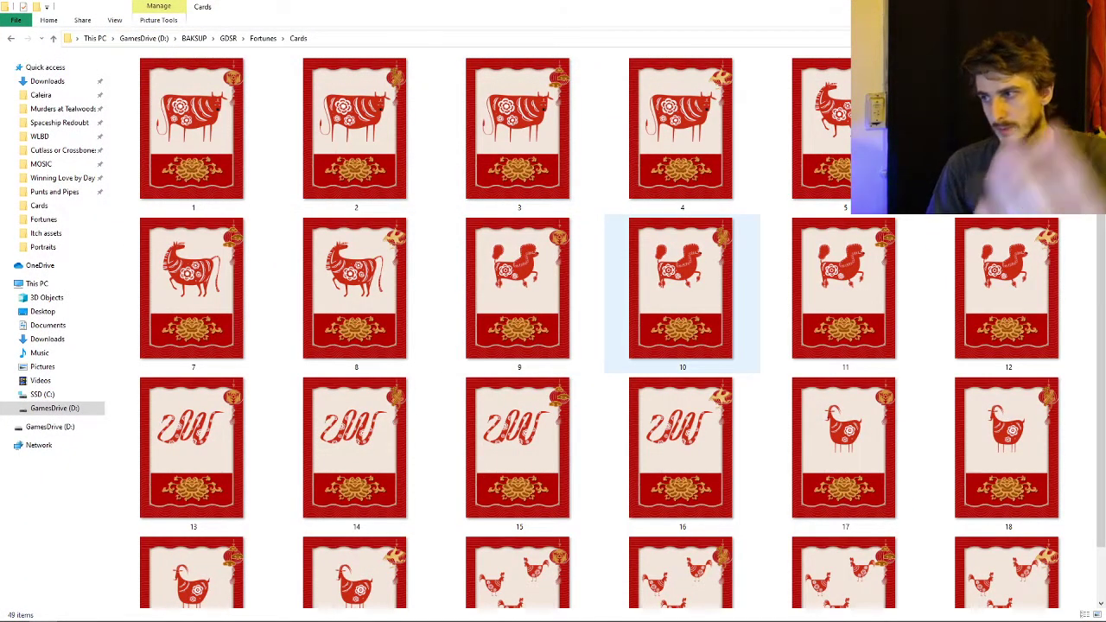
scroll(596, 259, down, 10)
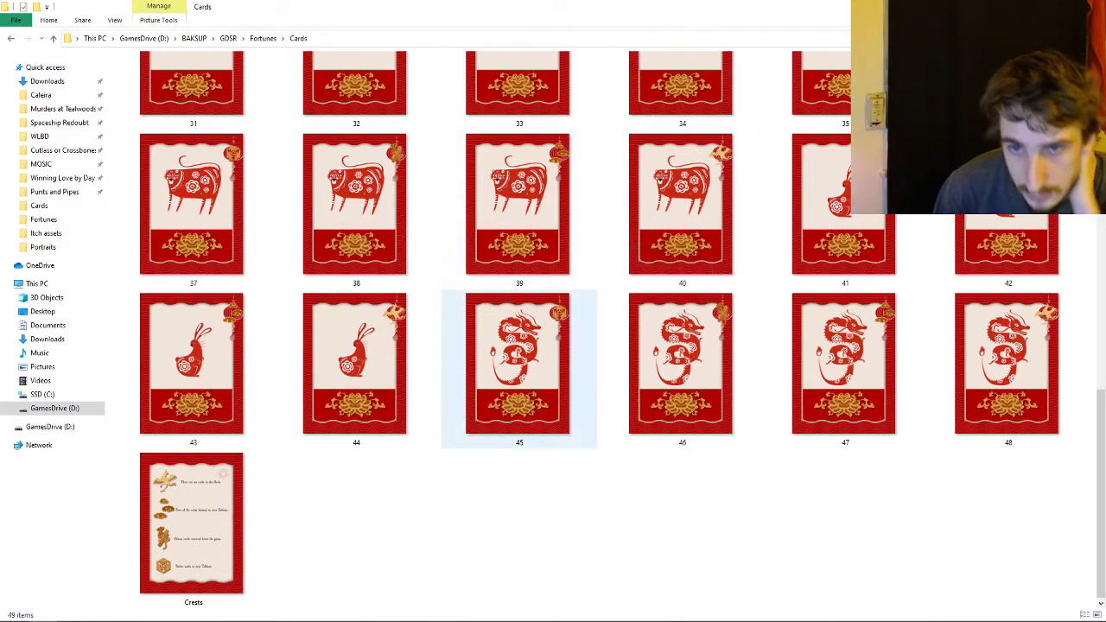
scroll(588, 341, up, 10)
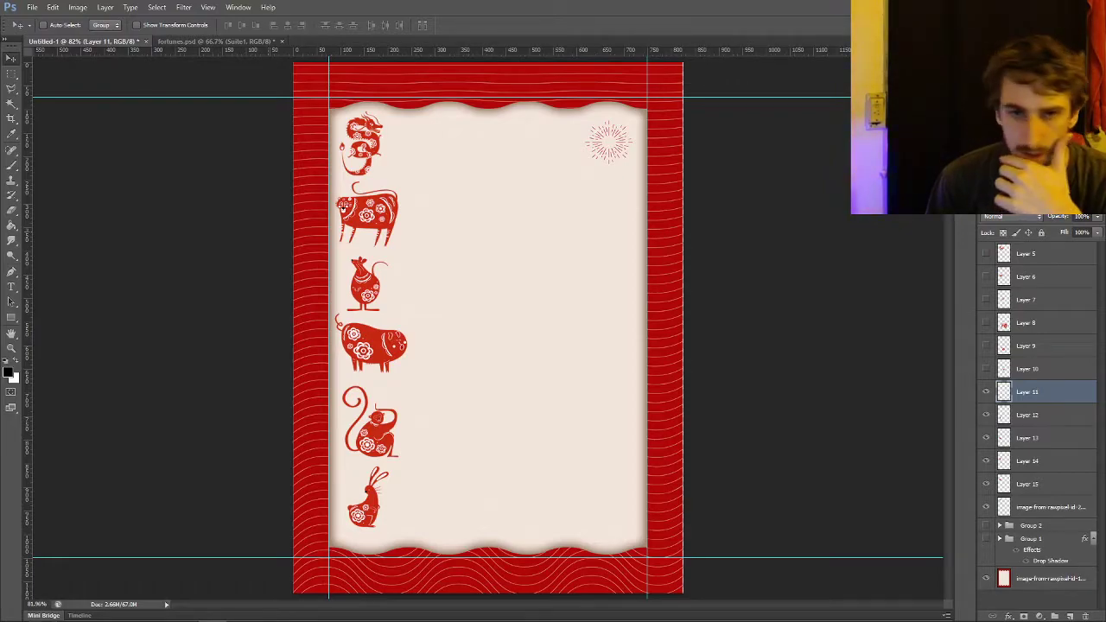
Remove the firework motif from the poster's background layer by painting over it with the Clone Stamp tool
click(1050, 579)
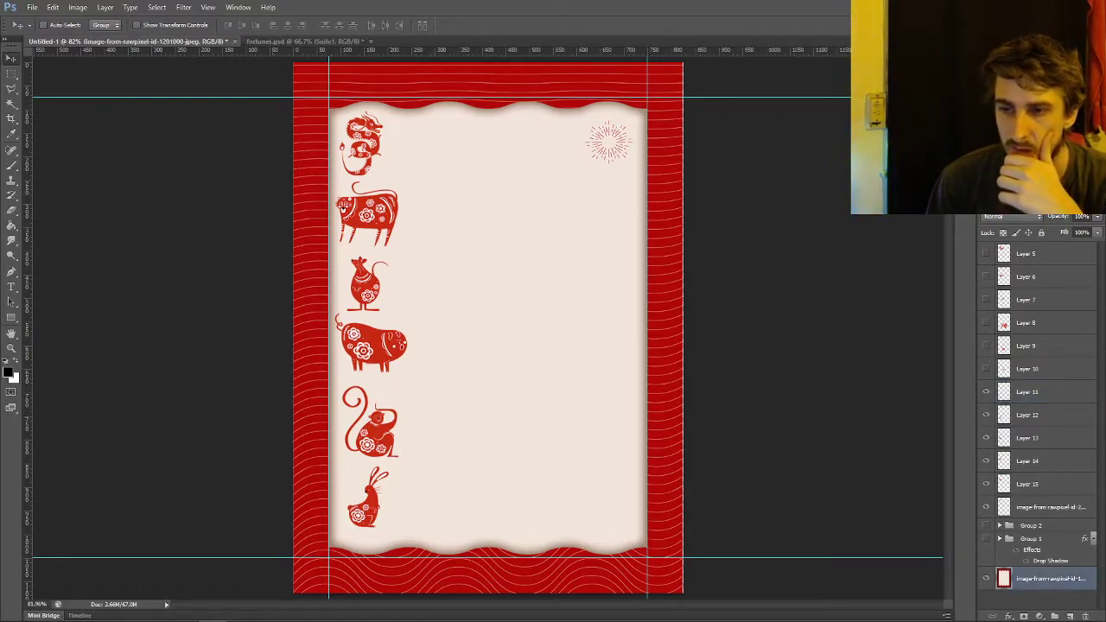
click(11, 182)
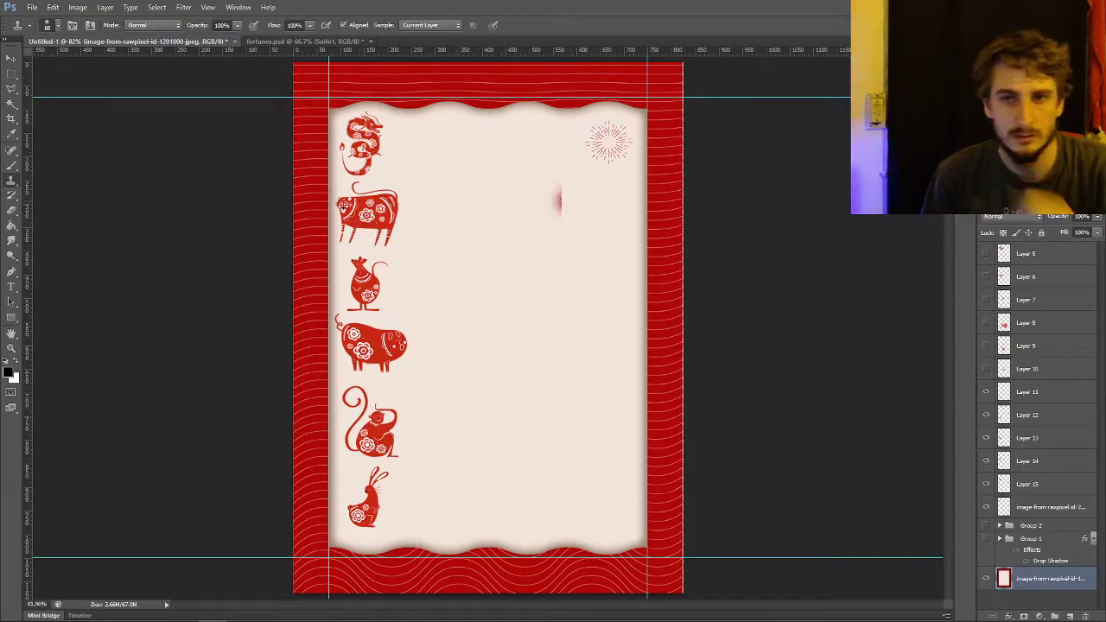
drag(593, 133, 621, 148)
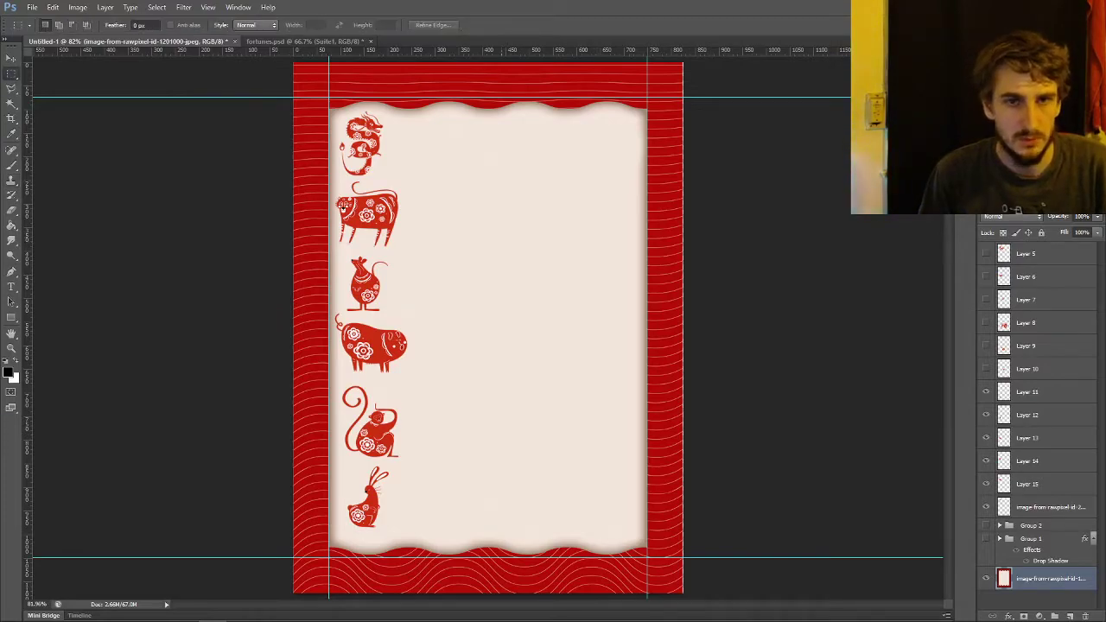
Place a vertical guide along the right edge of the animal column
click(11, 287)
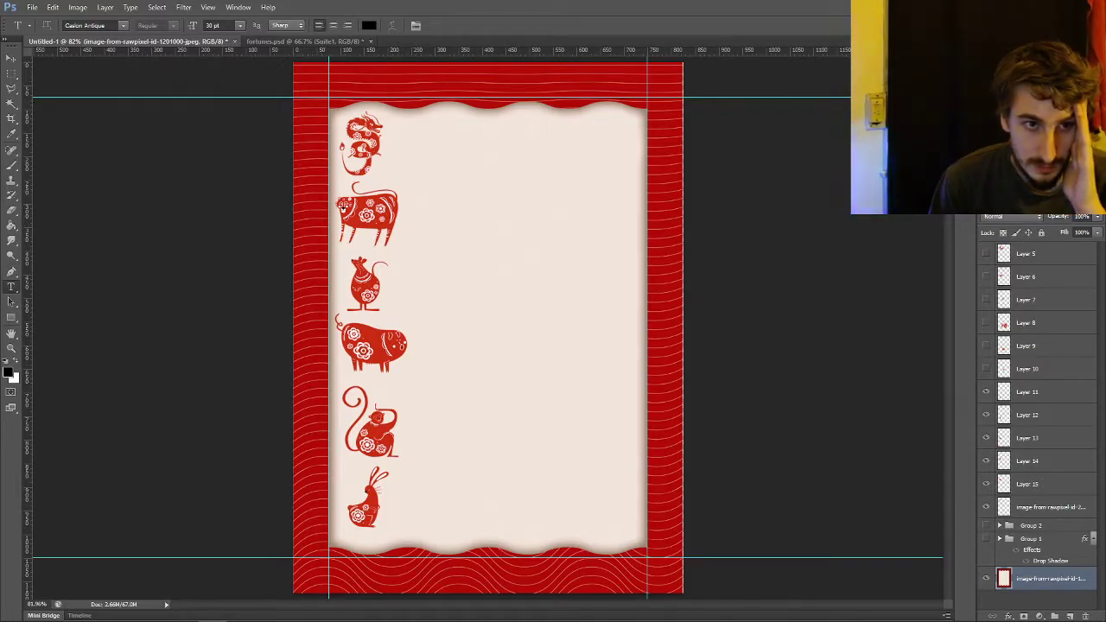
key(v)
drag(27, 103, 407, 106)
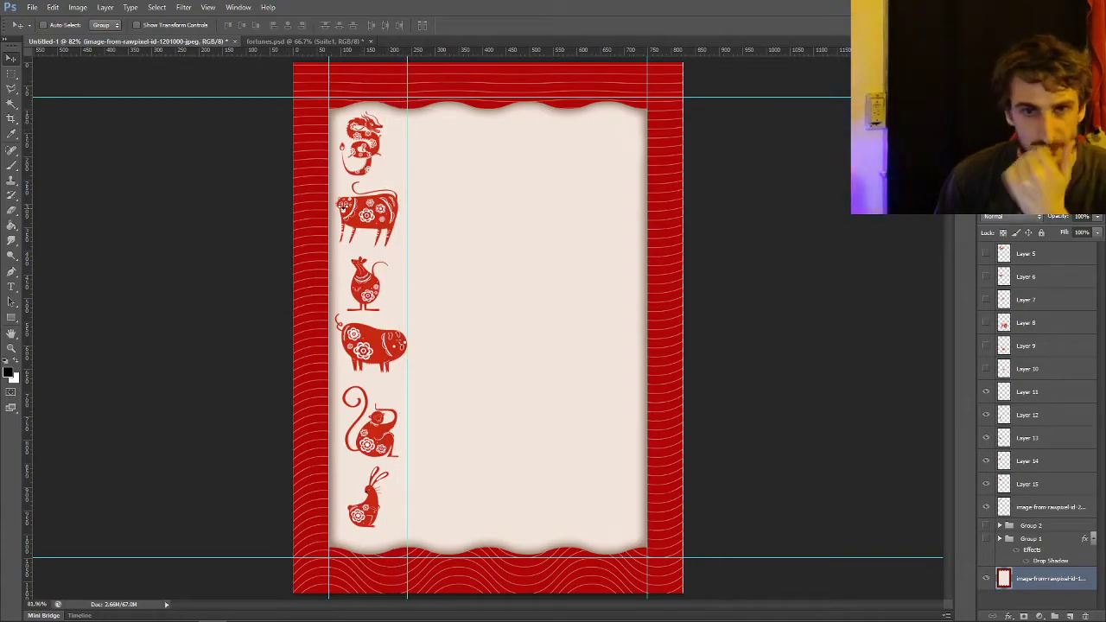
Switch to the fortunes notes in Notepad and snap the window beside the poster's animal column
click(241, 612)
drag(823, 9, 1, 40)
key(Escape)
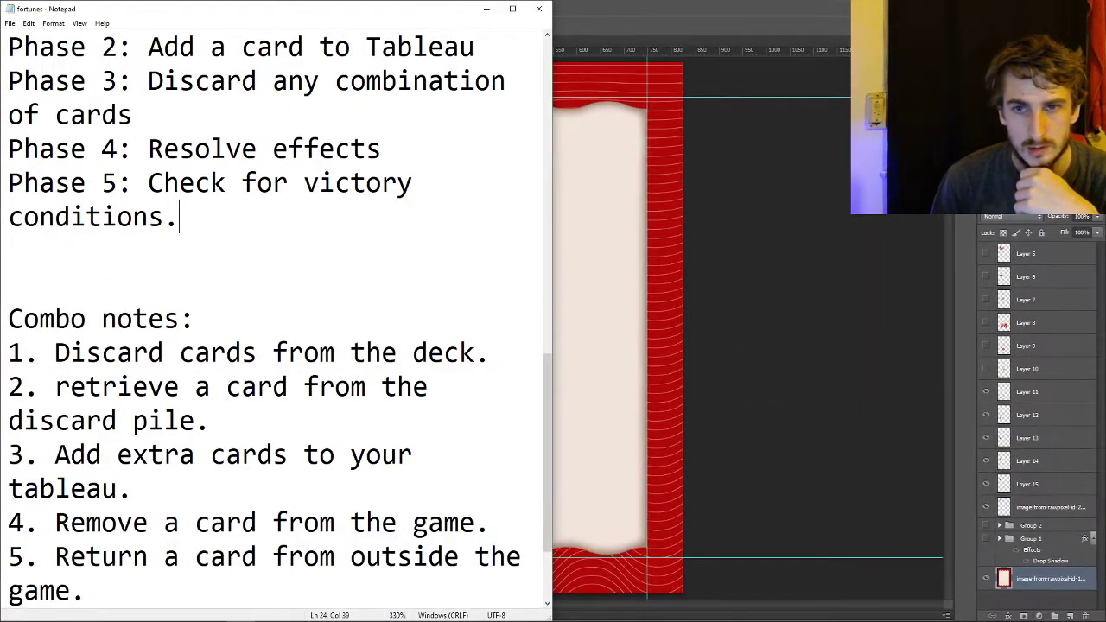
drag(250, 9, 1105, 148)
key(Escape)
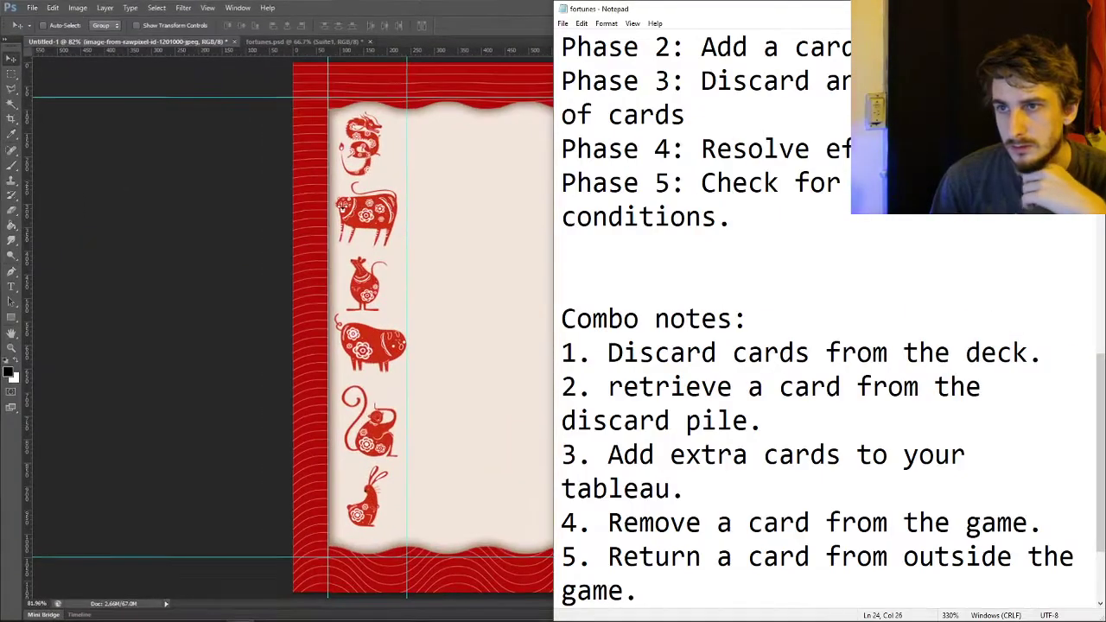
Add the heading "Key mechanic per animal." below the combo notes and list Dragon and Tiger on separate lines under it
click(934, 557)
key(Return)
text(Dragon)
key(Return)
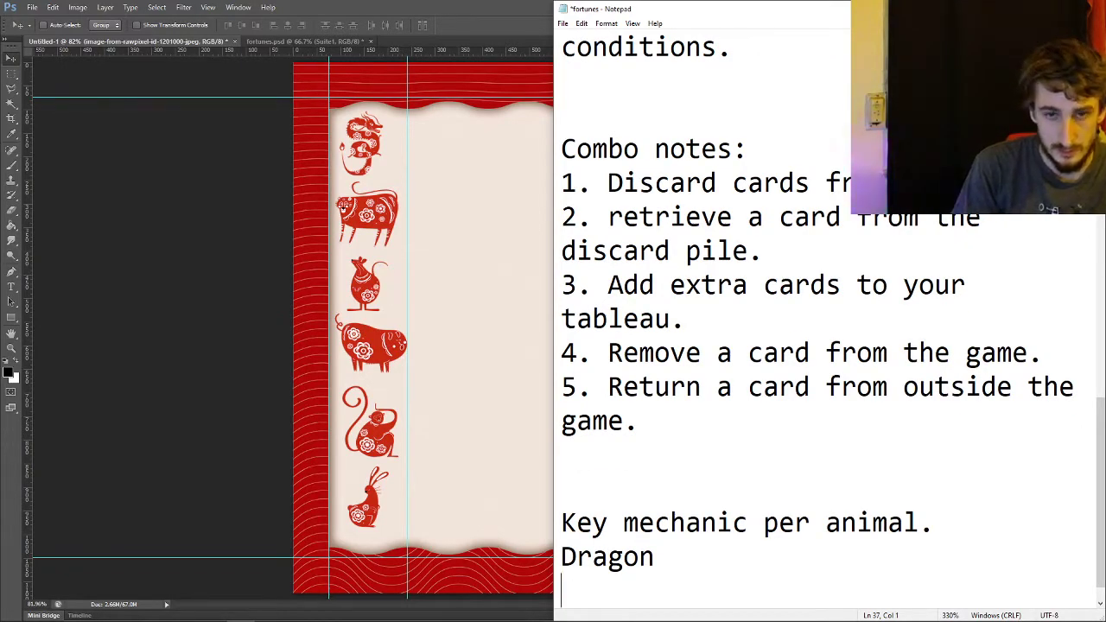
text(Tiger)
key(Return)
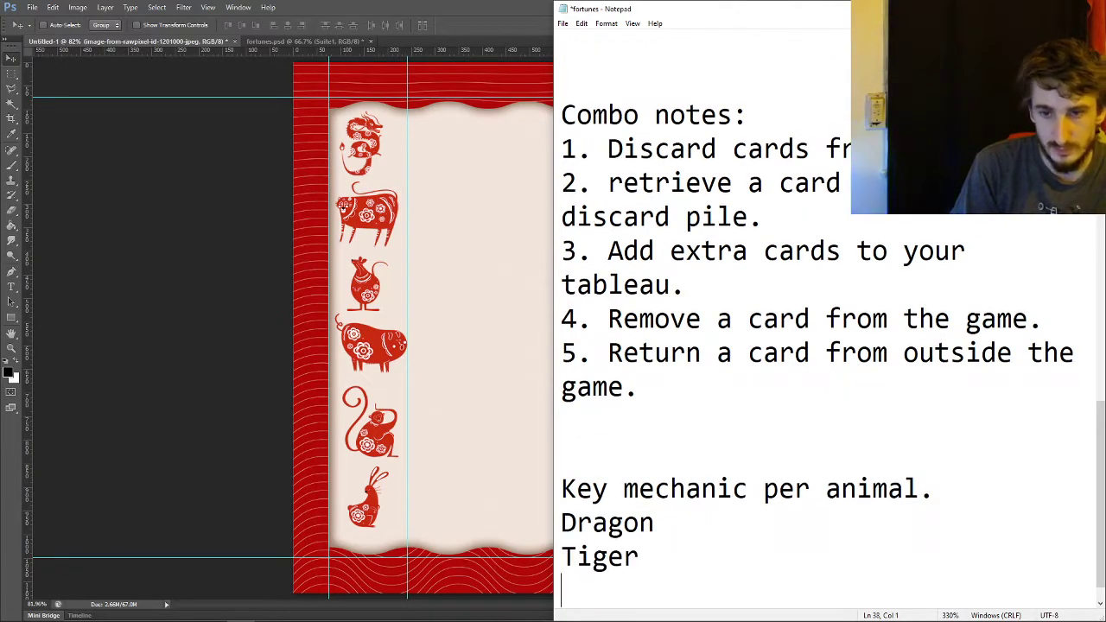
Continue the animal list with Mouse, Pig, Monkey and Rabbit, each on its own line
text(Mouse)
key(Return)
text(Pi)
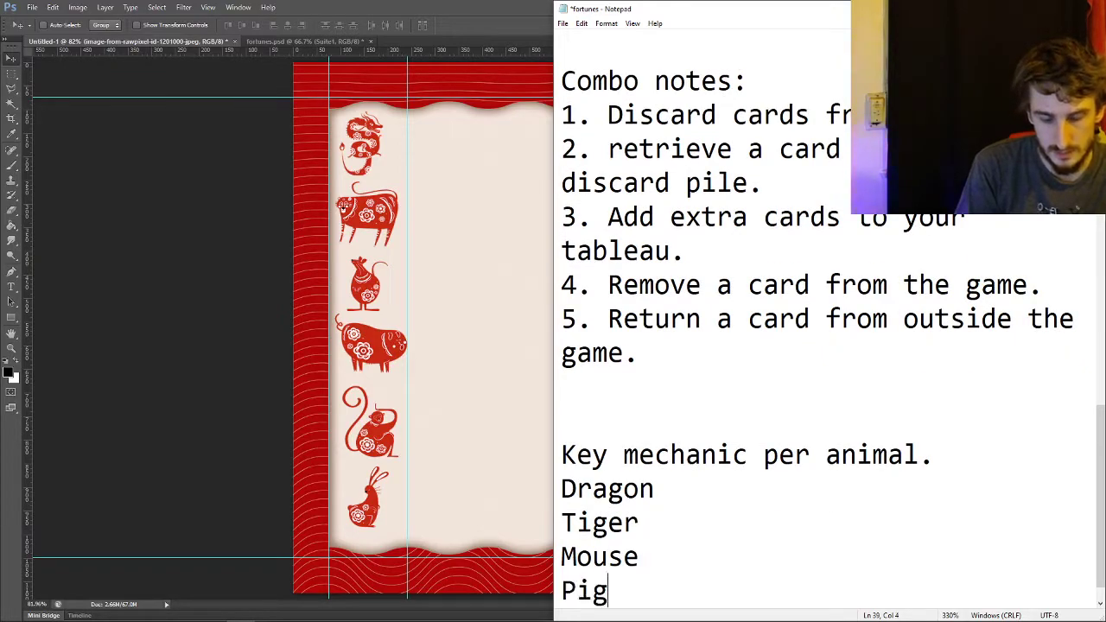
text(g)
key(Return)
text(Monkey)
key(Return)
text(Rabbit)
key(Return)
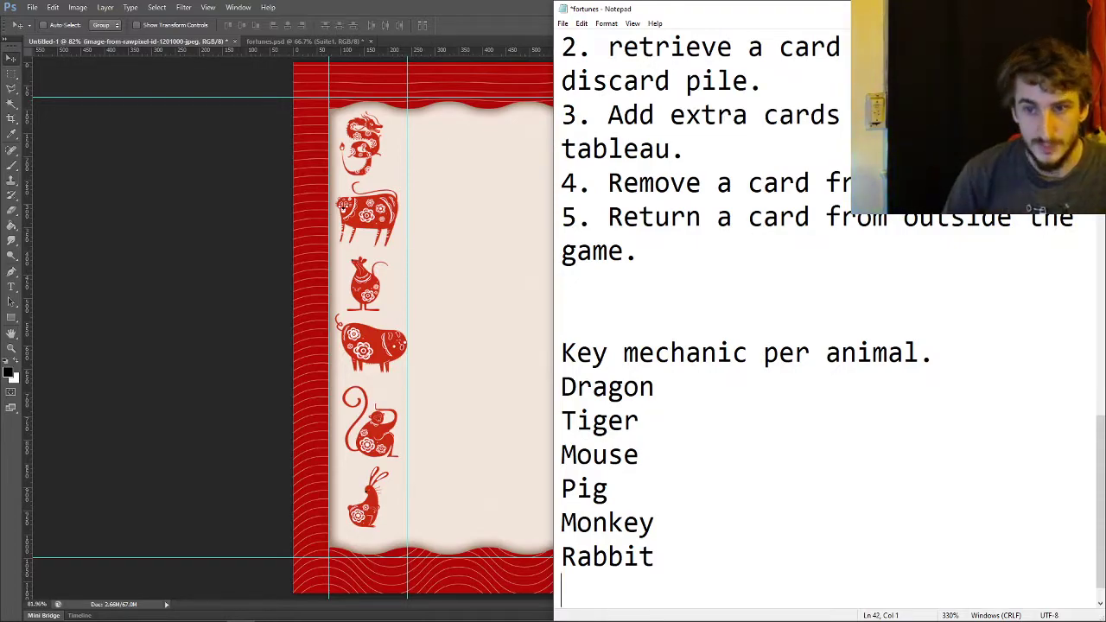
Extend the Pig entry to read "Pig: - Discard Cards"
click(657, 387)
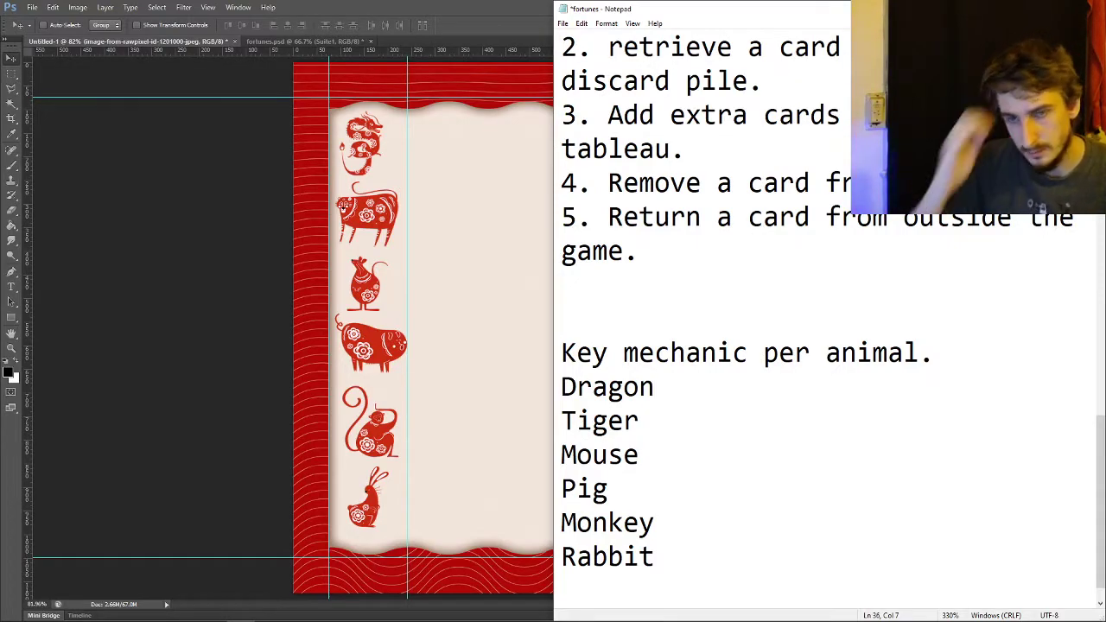
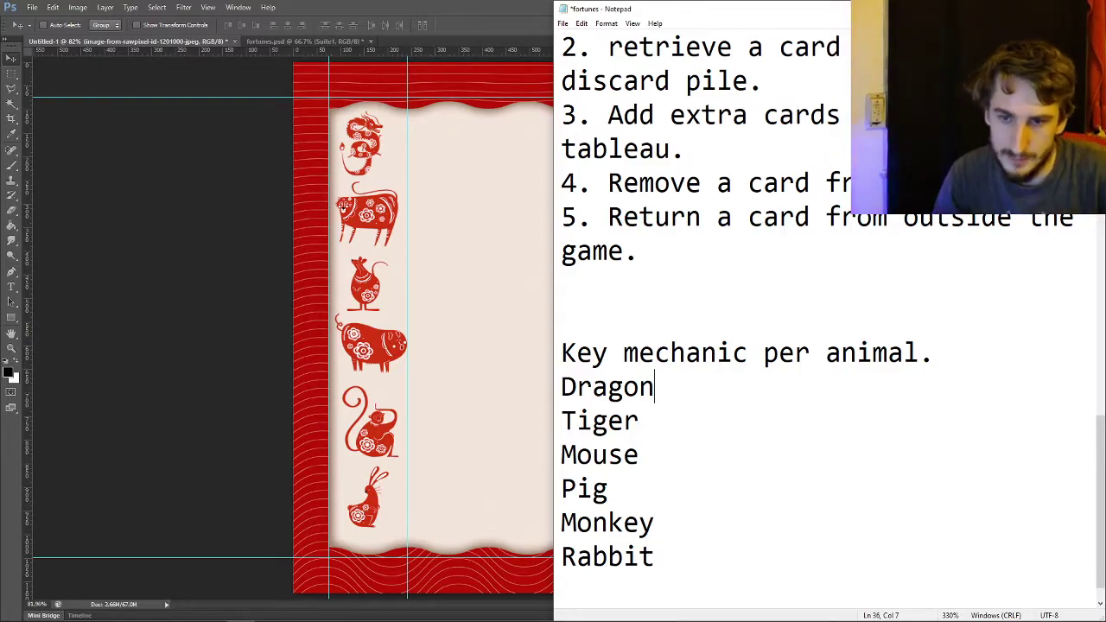
scroll(825, 320, up, 1)
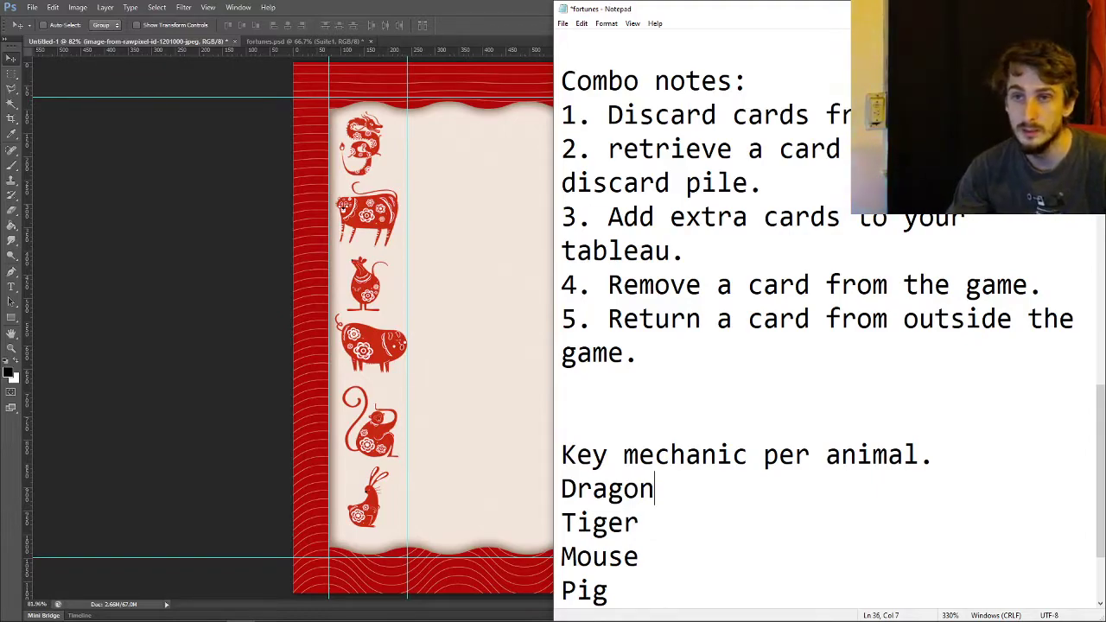
scroll(825, 329, down, 1)
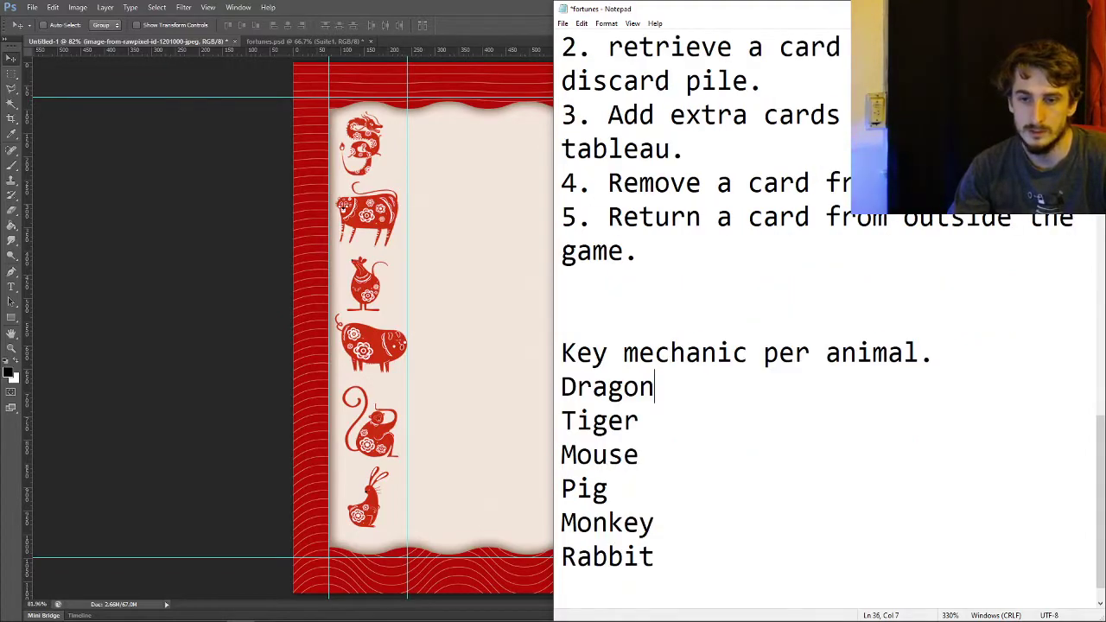
text(: - )
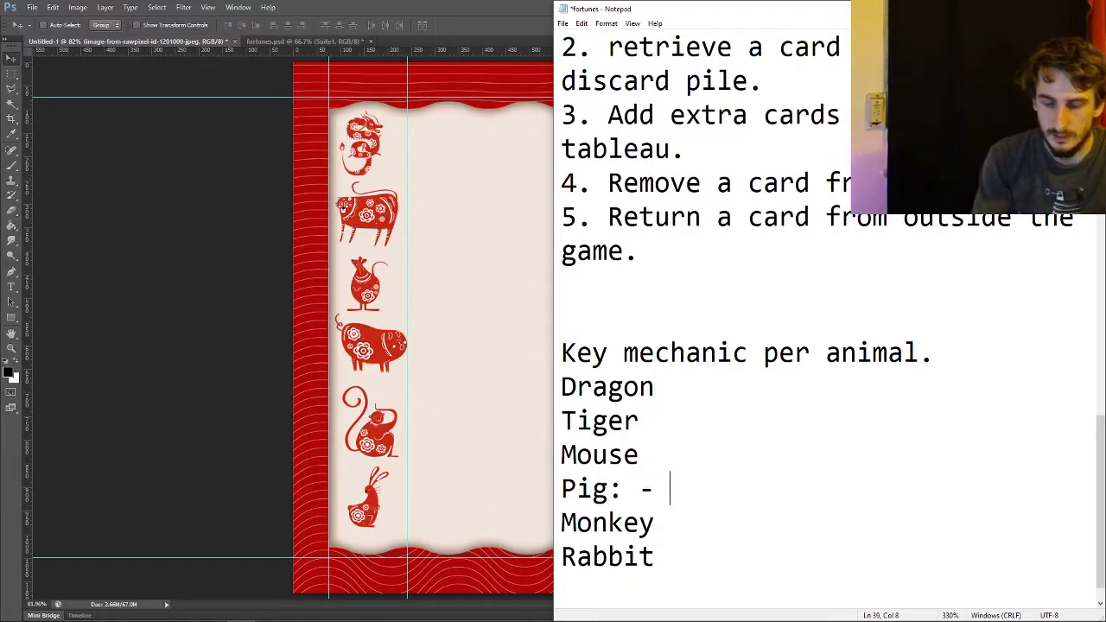
text(Discard Cards)
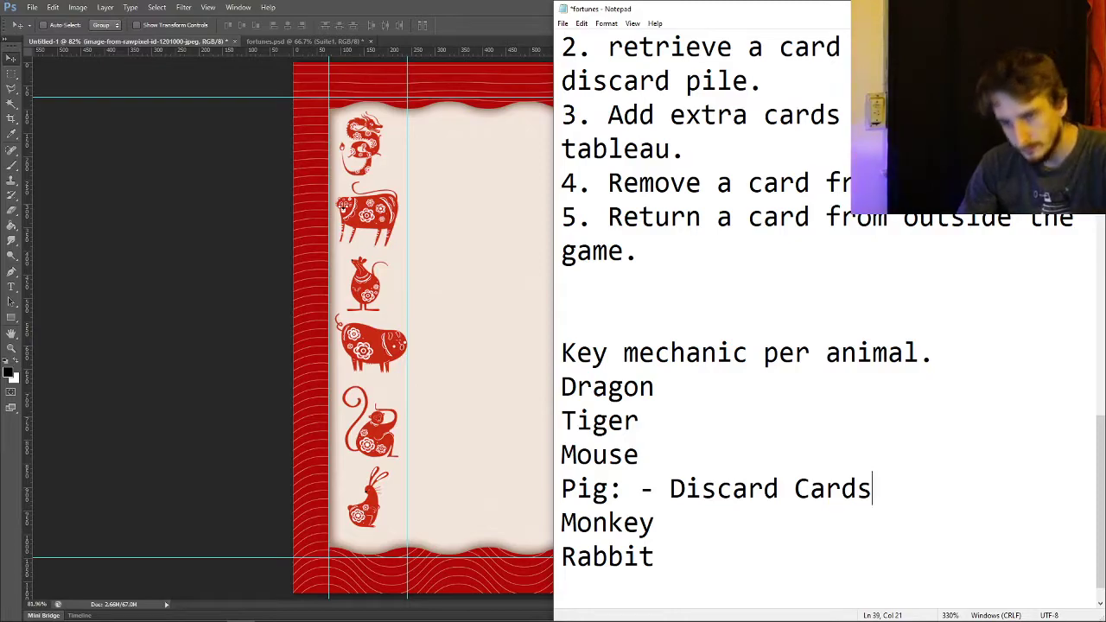
Review the combo notes and extend the Rabbit entry to read "Rabbit: - Retrieve cards from discard."
scroll(829, 346, up, 3)
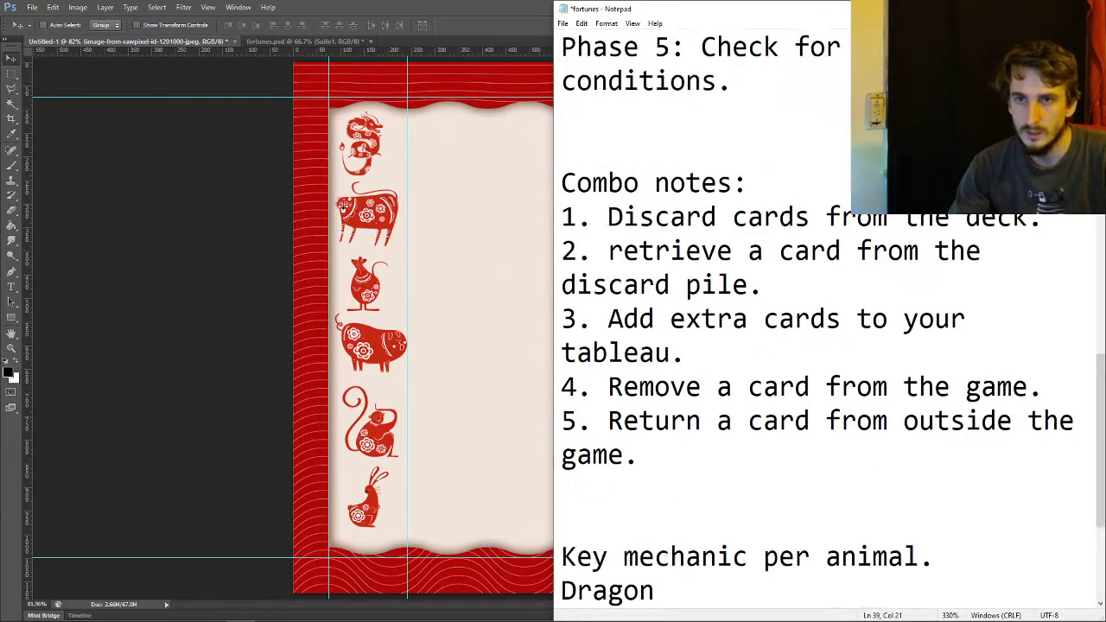
scroll(830, 346, down, 3)
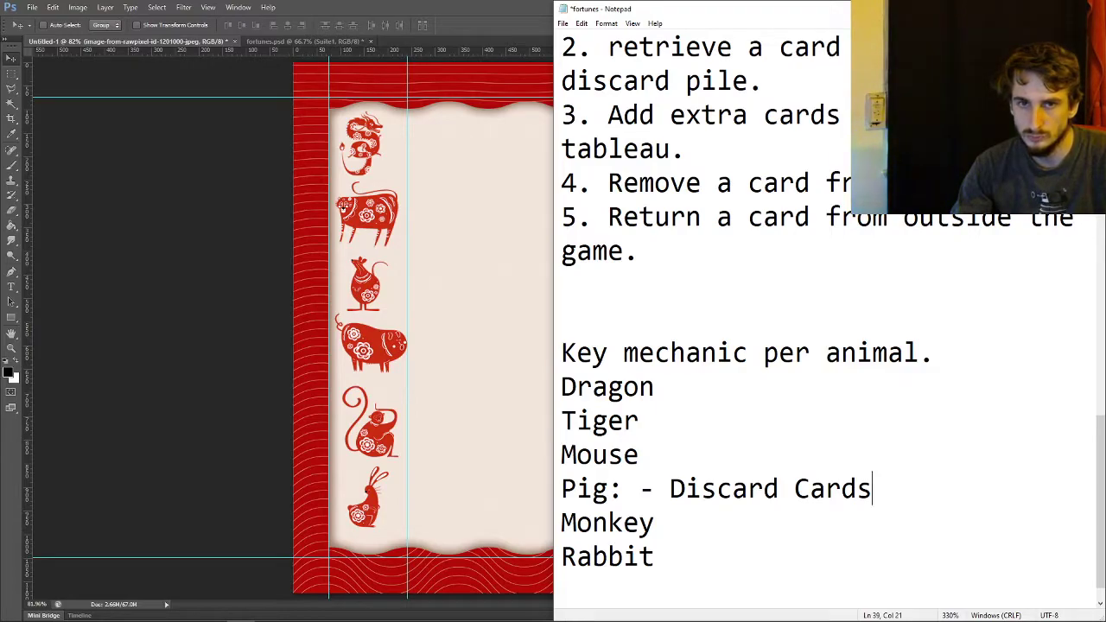
click(655, 558)
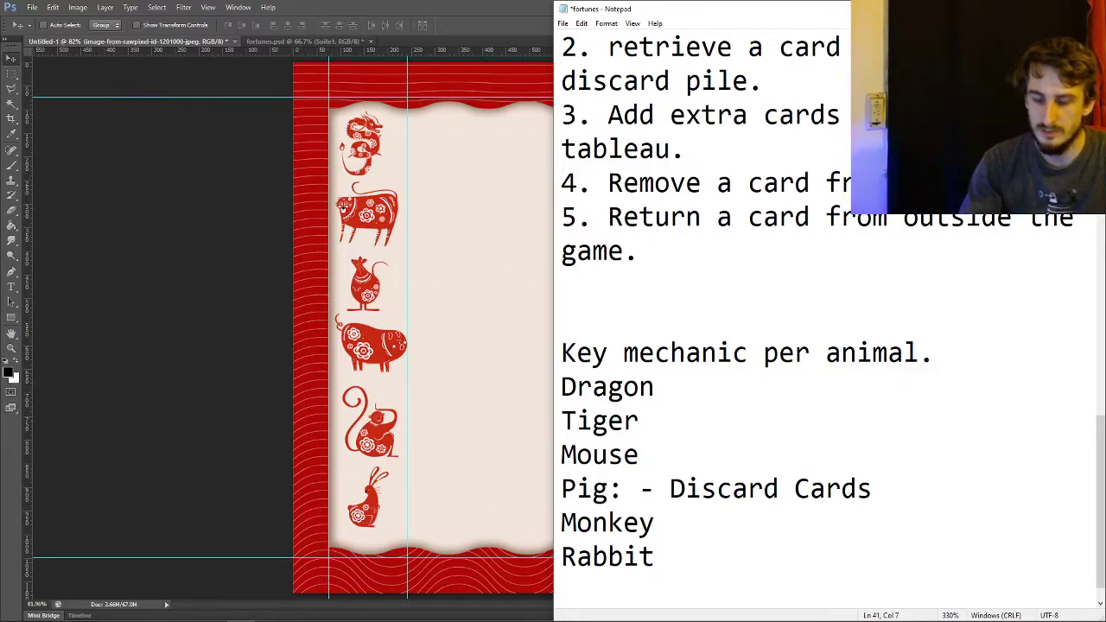
text(: - )
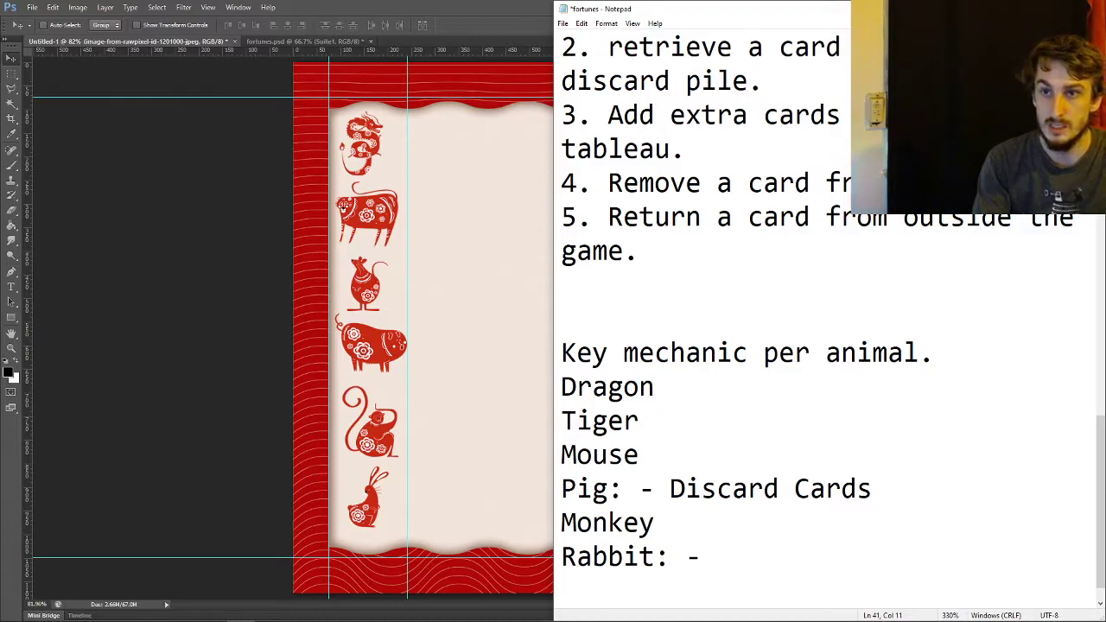
text(Retre)
key(BackSpace)
text(iev)
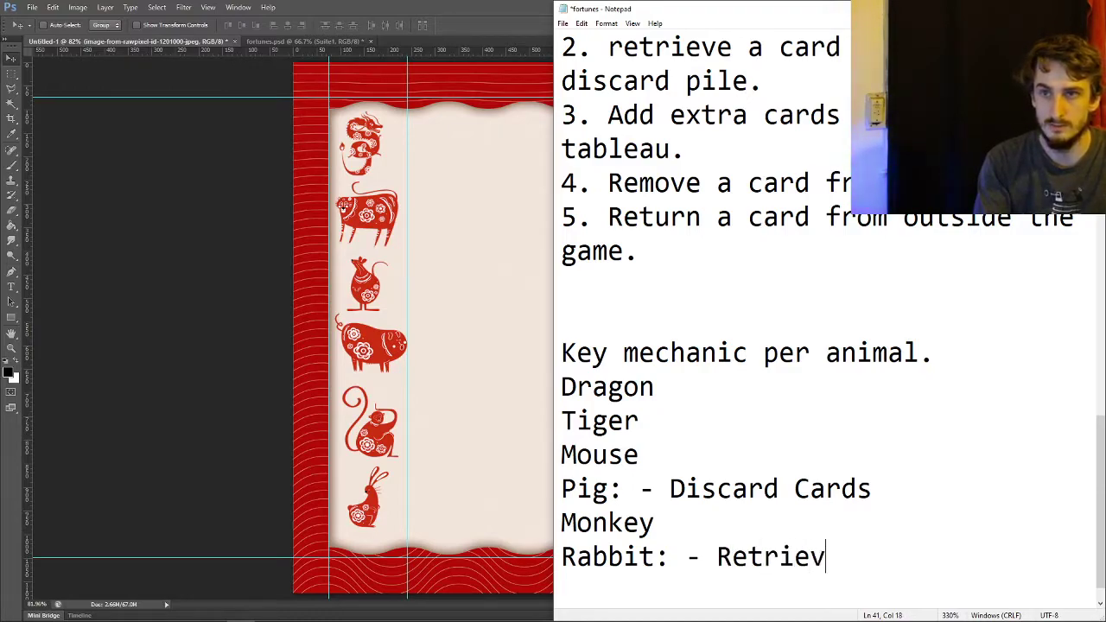
text(e cards from )
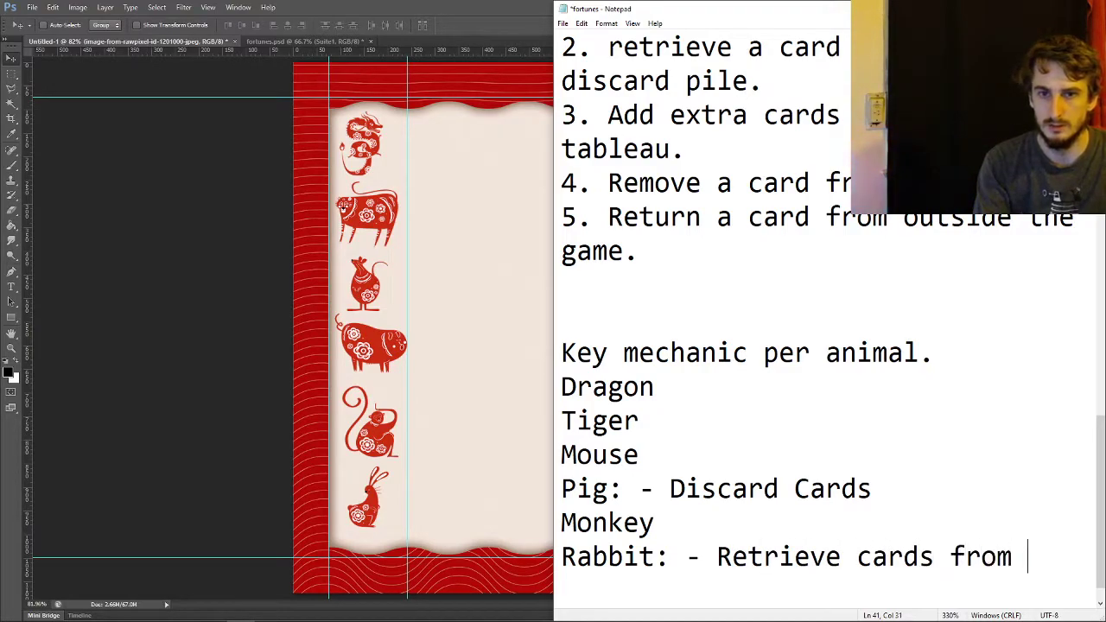
text(di)
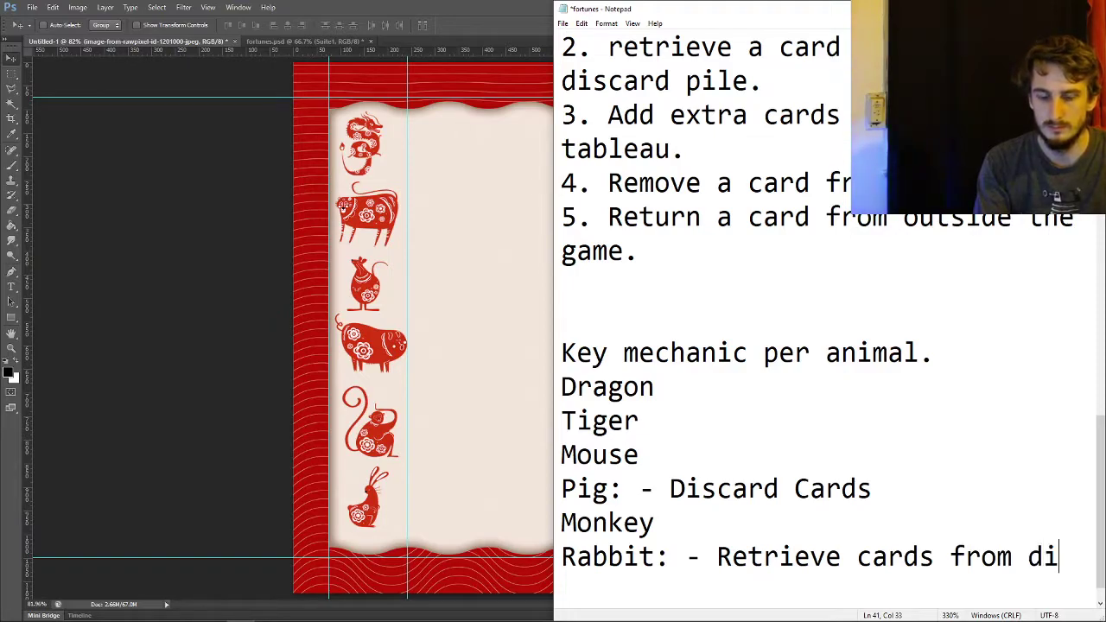
text(scard.)
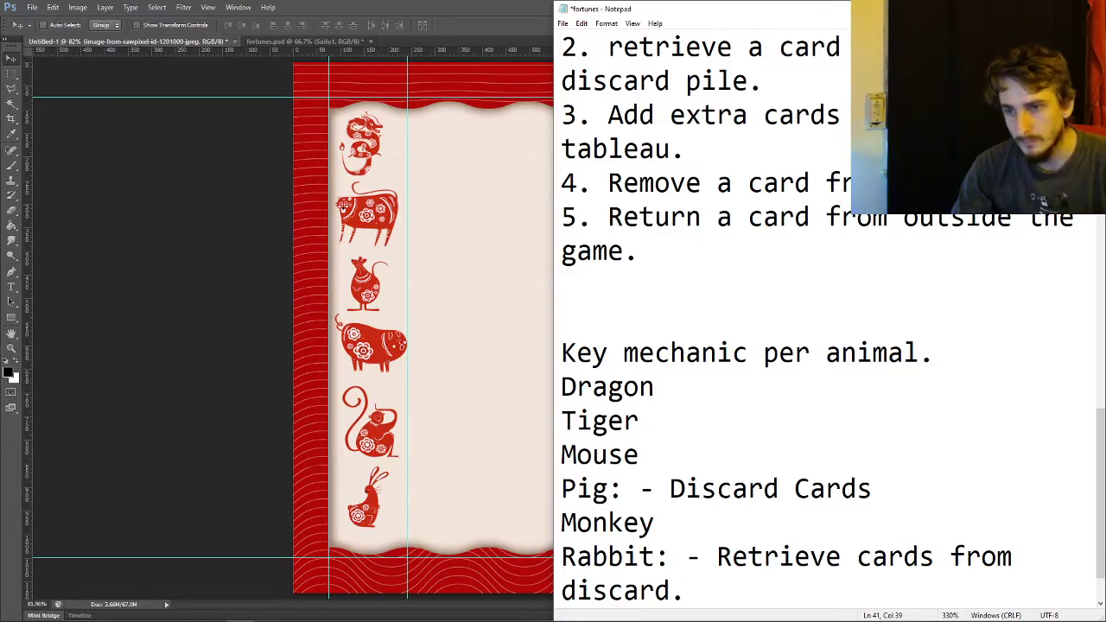
End the Pig entry with a period and shorten the Rabbit entry to "Rabbit: - Retrieve cards"
click(873, 489)
text(.)
drag(688, 592, 935, 558)
key(BackSpace)
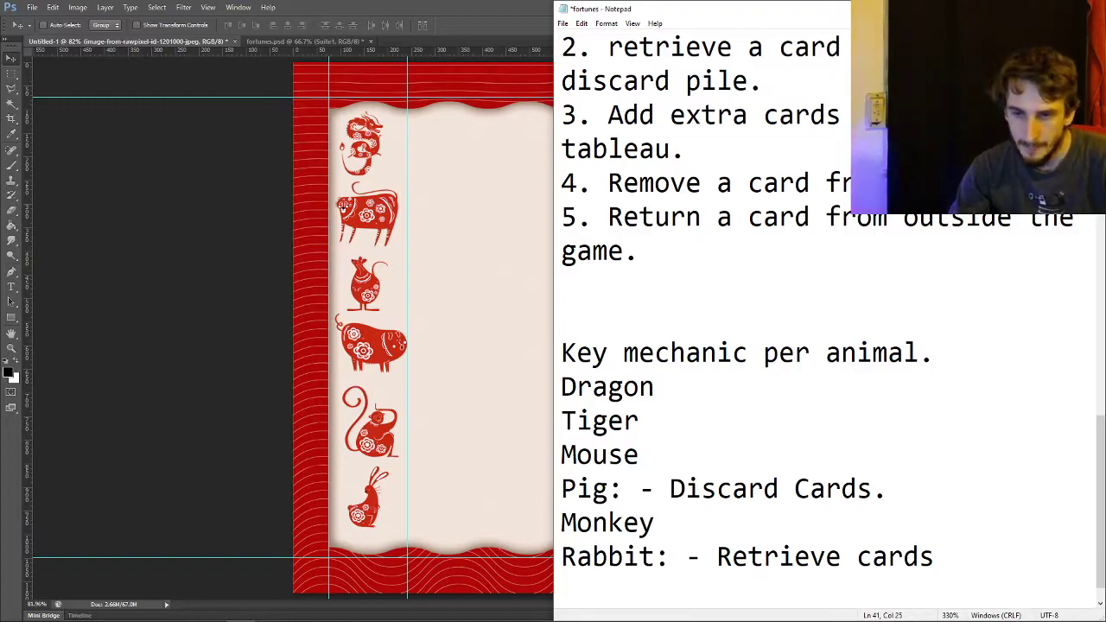
Extend the Monkey entry in the mechanics list to read "Monkey: - Outside the Game"
click(656, 523)
text(: - )
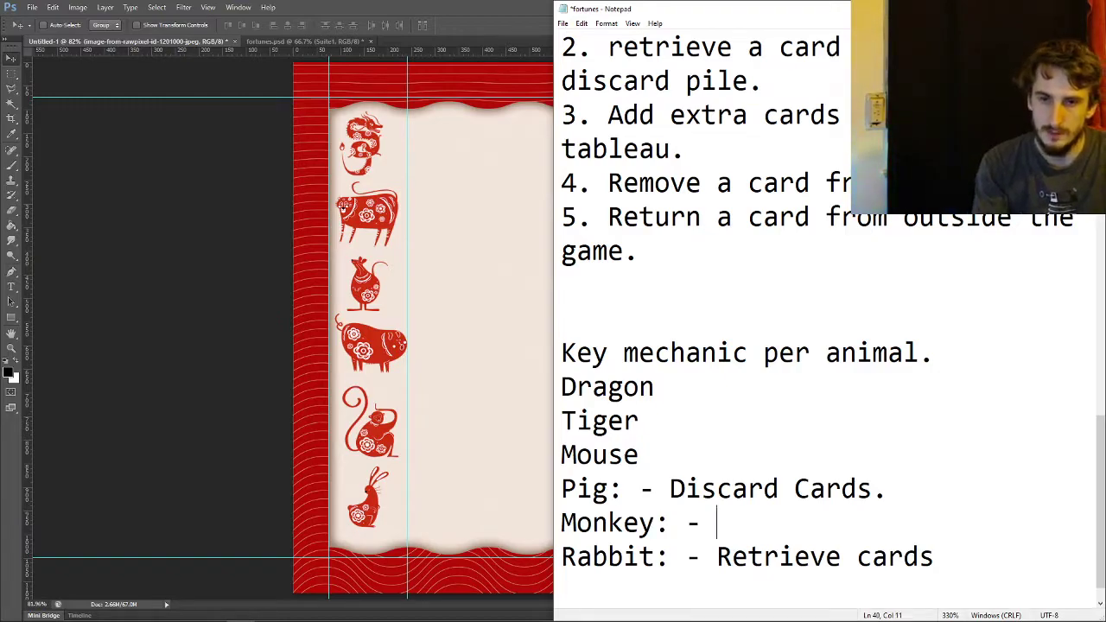
text(Out)
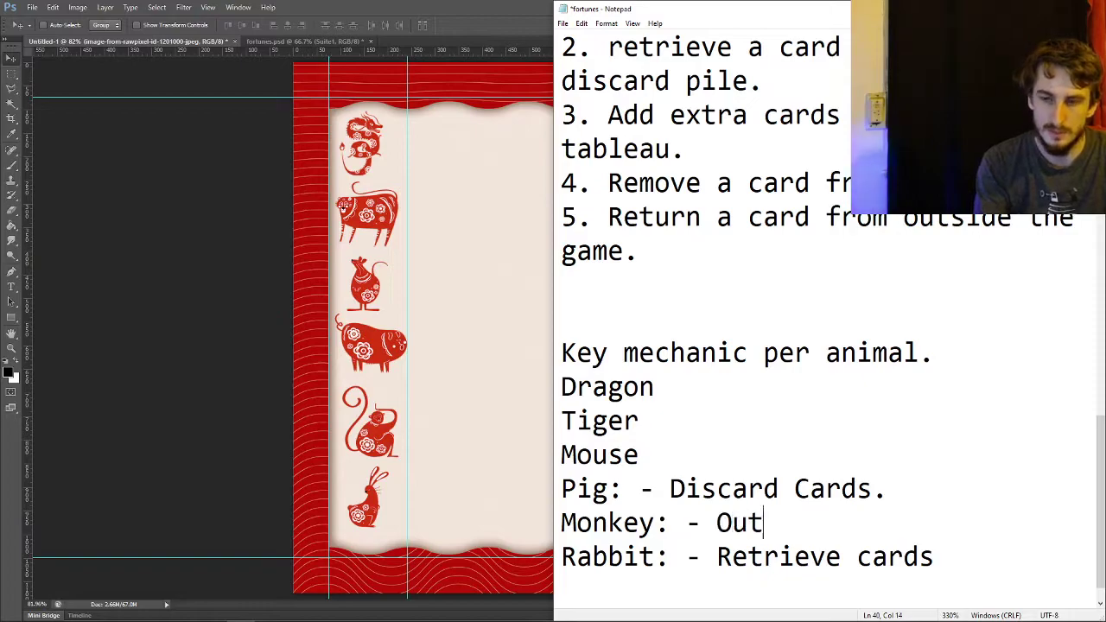
text(side the Game)
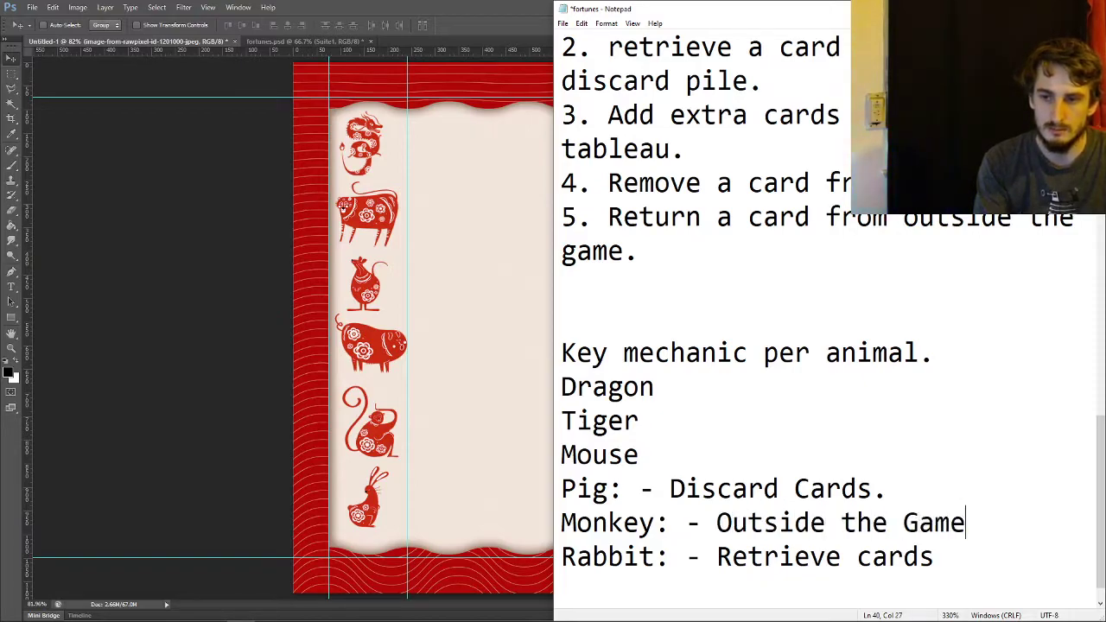
Add a colon and dash to the Mouse entry and extend the Dragon entry to "Dragon: - Draw Cards."
click(640, 455)
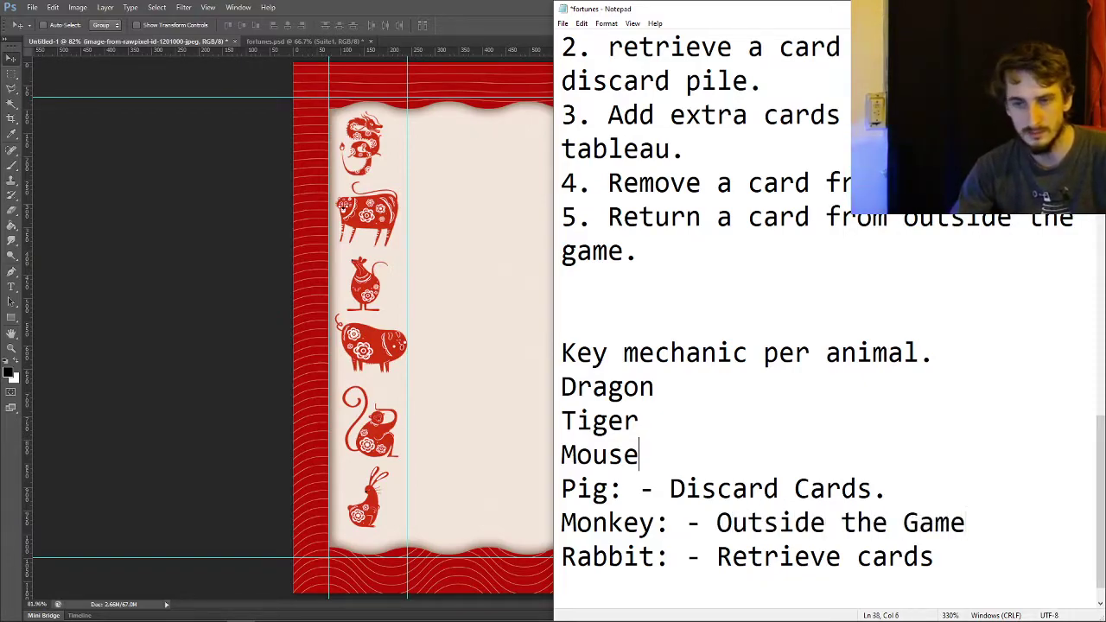
text(: -)
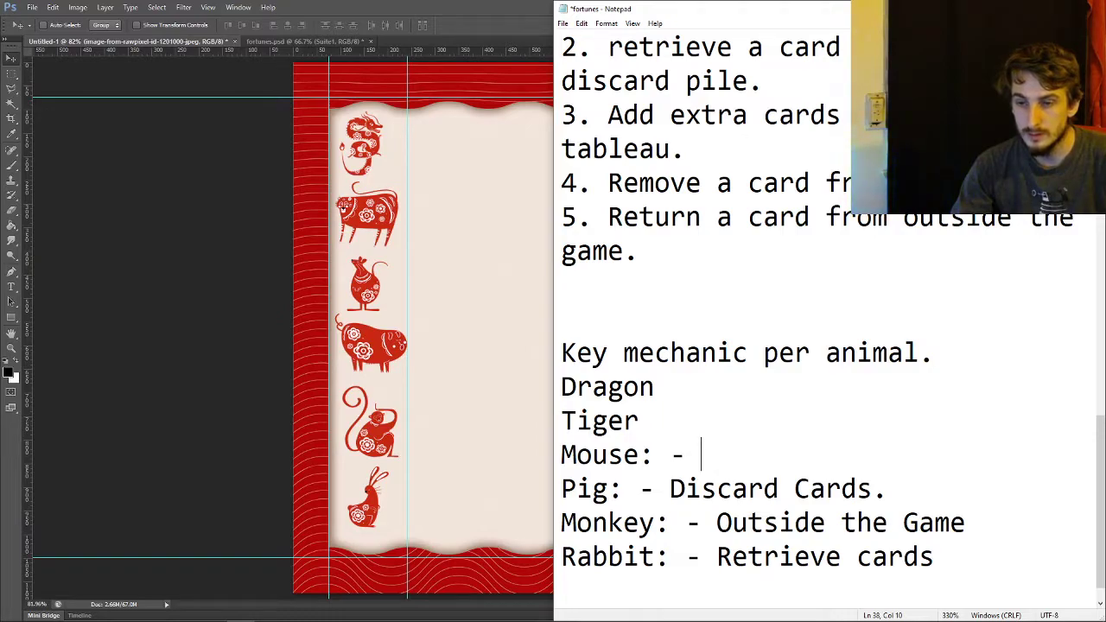
click(655, 387)
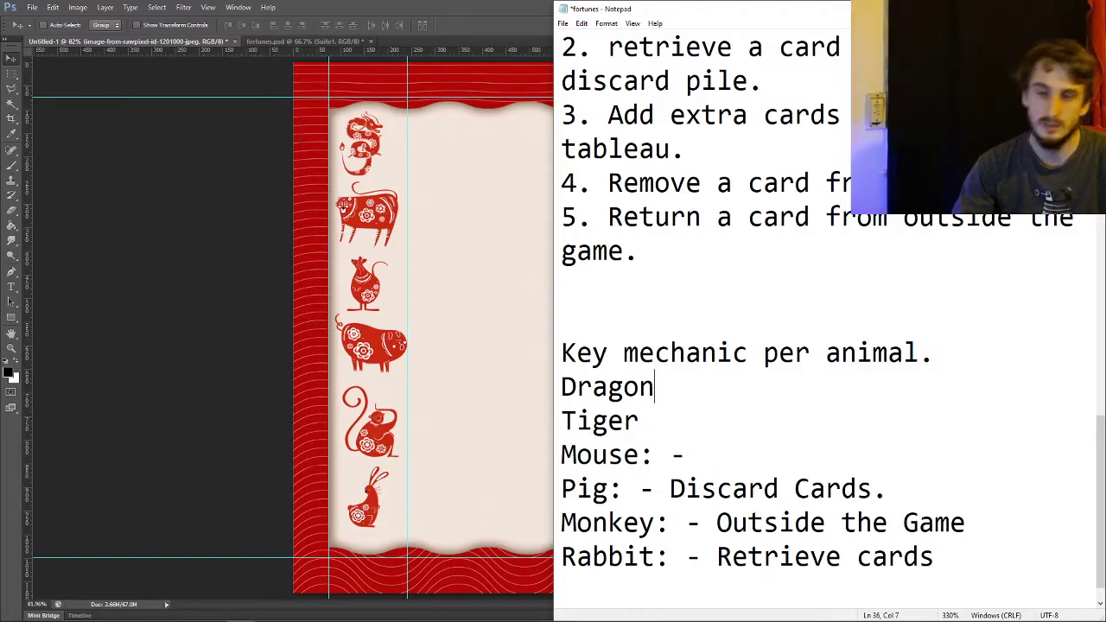
text(: - Draw Cards.)
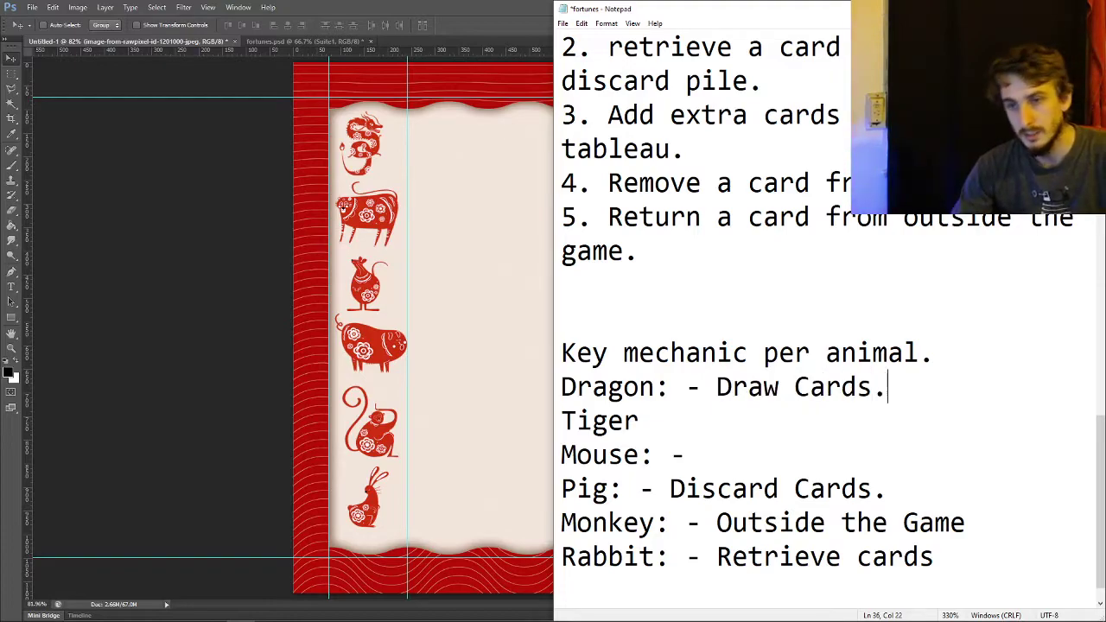
Extend the Tiger entry in the mechanics list to read "Tiger: - Opponent"
click(639, 421)
text(:)
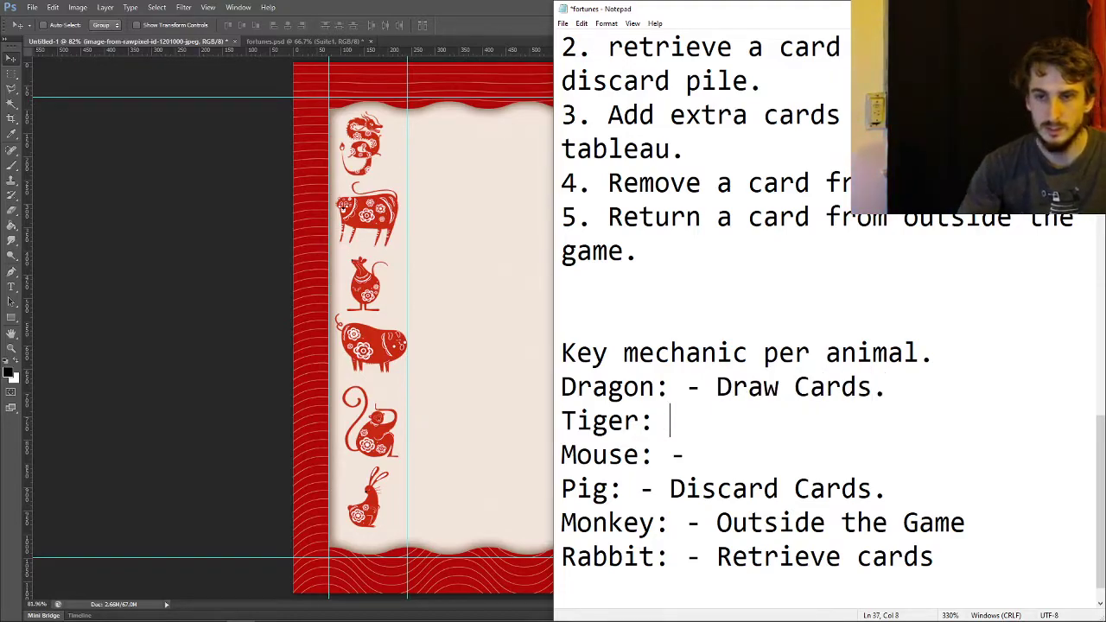
click(670, 421)
text(- Opponent)
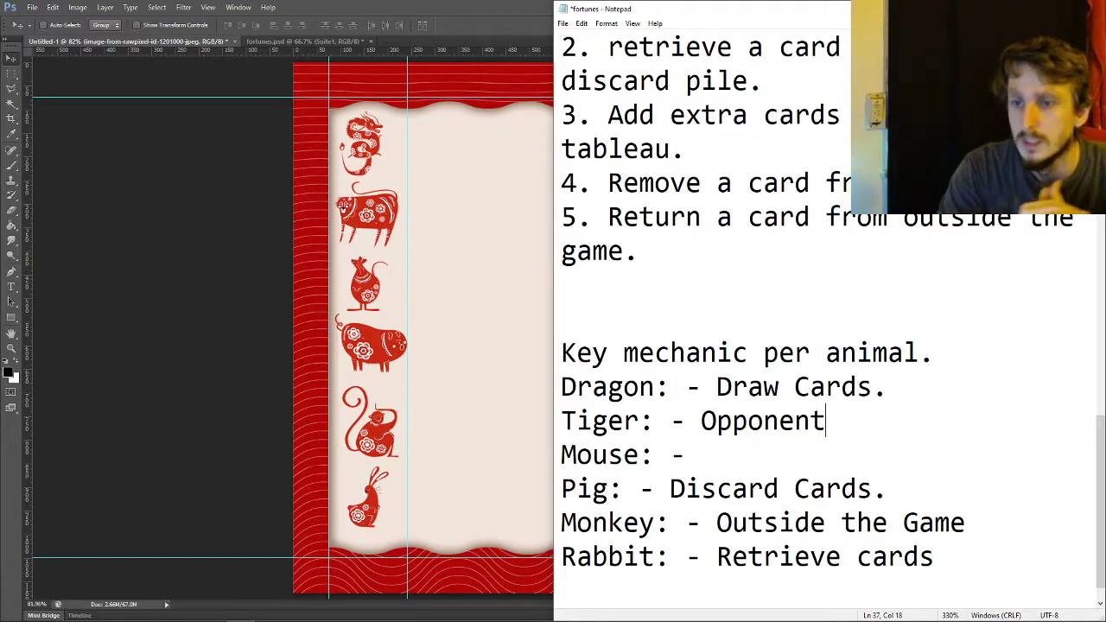
Complete the Mouse entry as "Mouse: - Tableau.", end the Tiger entry with a period and save the notes
click(701, 455)
text(Table)
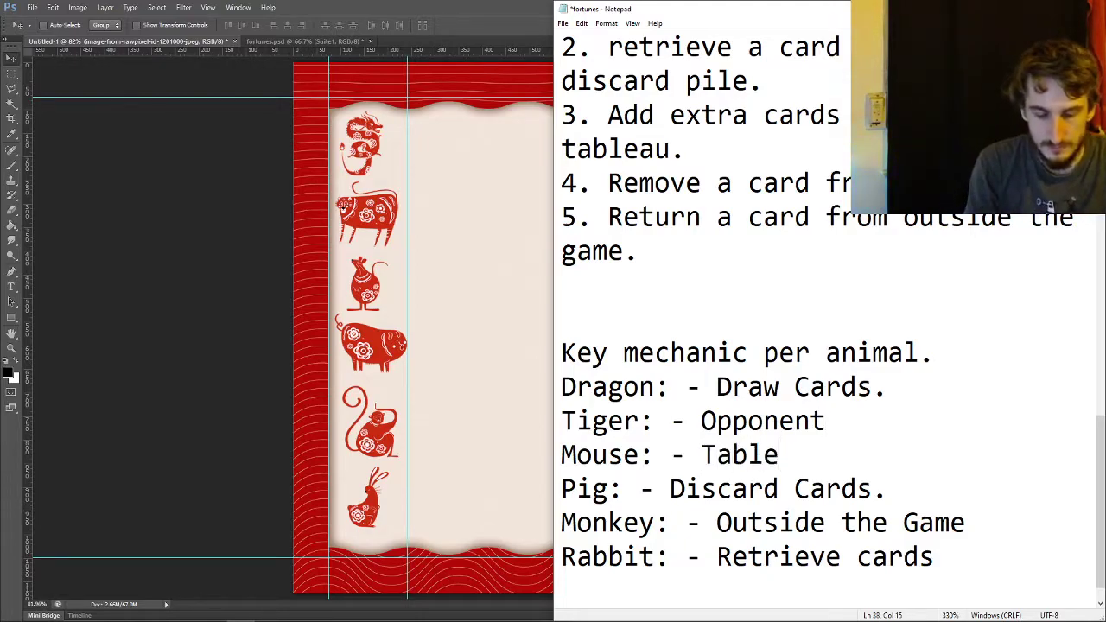
text(au.)
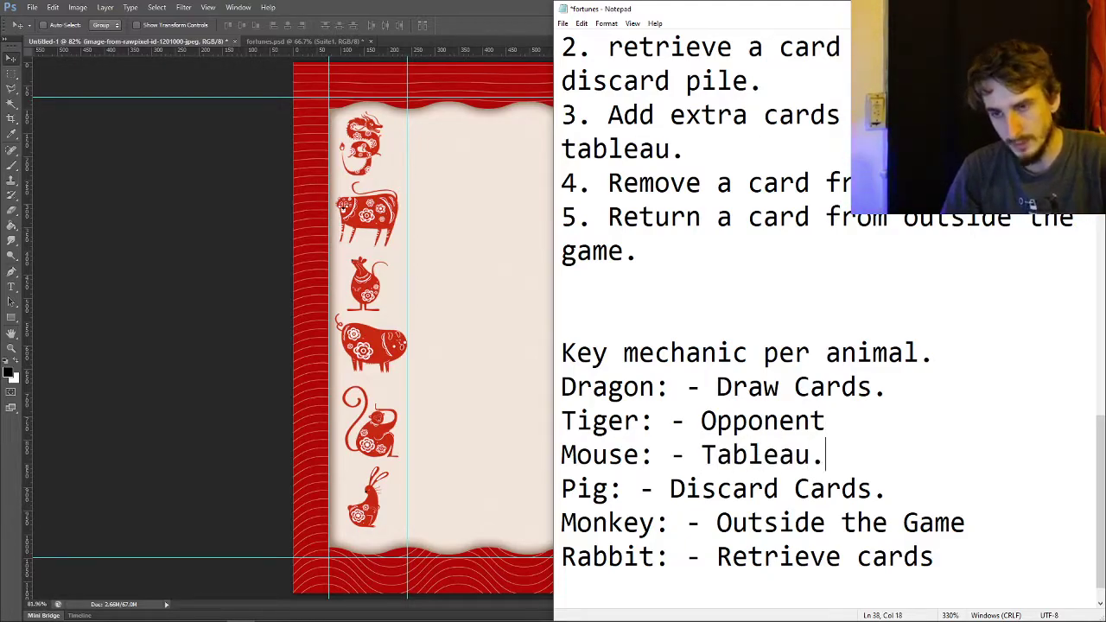
key(Up)
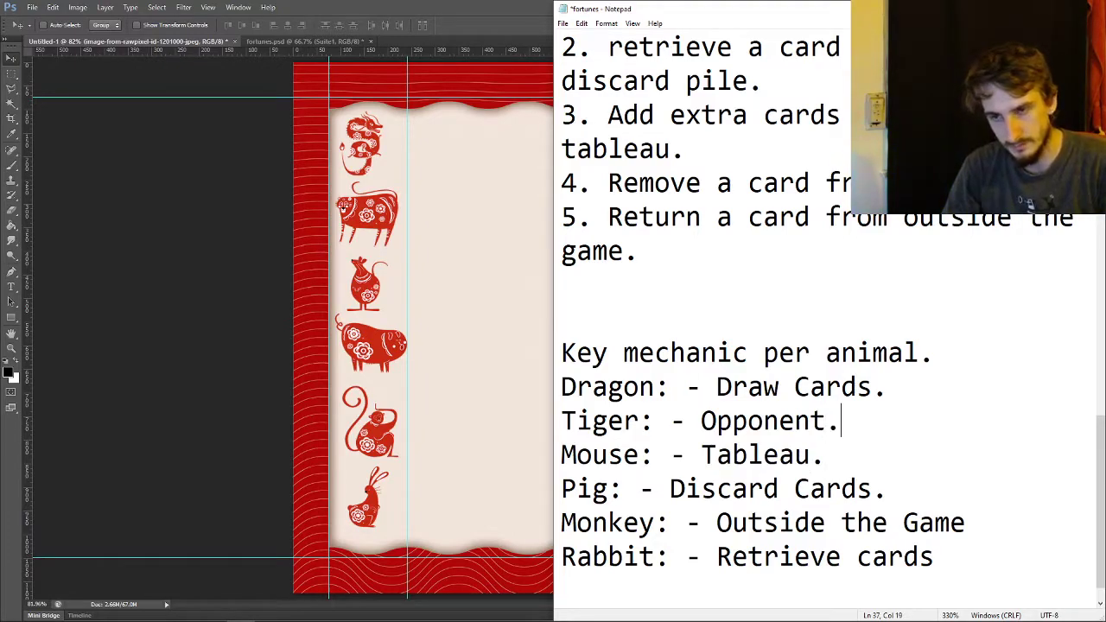
key(ctrl+s)
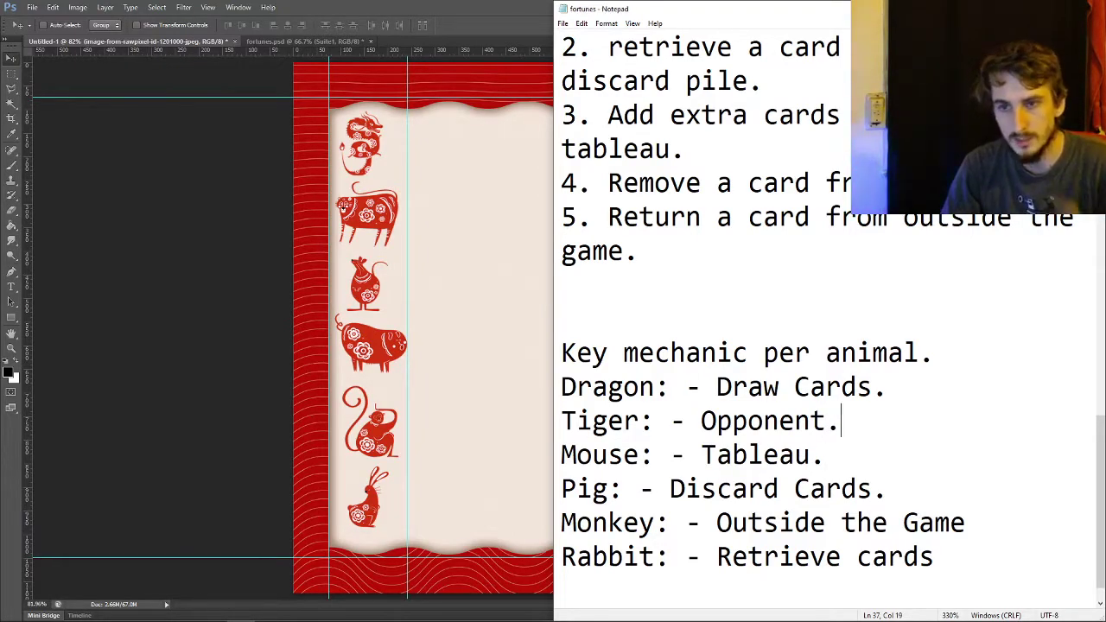
Switch to Photoshop, group all the animal layers from Layer 5 down to the rawpixel image layer, and duplicate the group
key(alt+Tab)
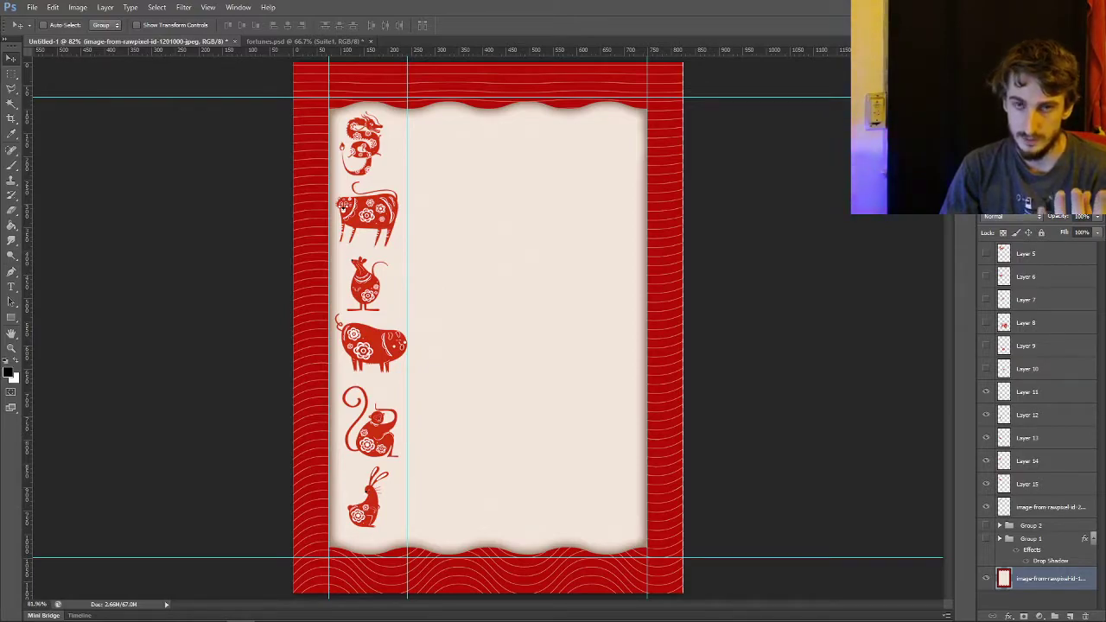
click(1048, 254)
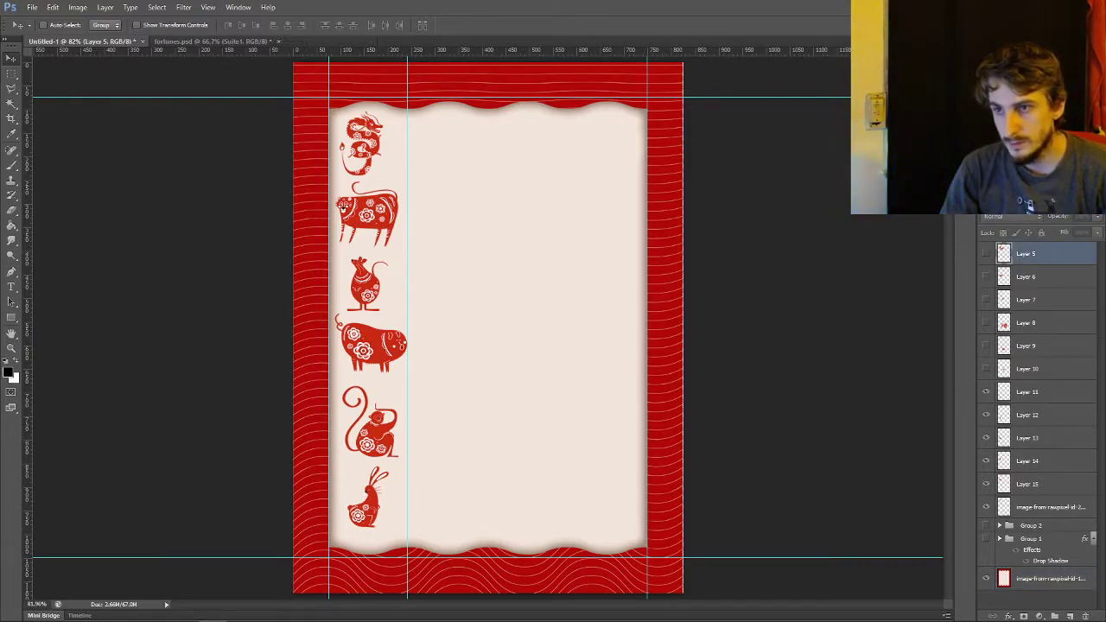
shift+click(1050, 507)
key(ctrl+g)
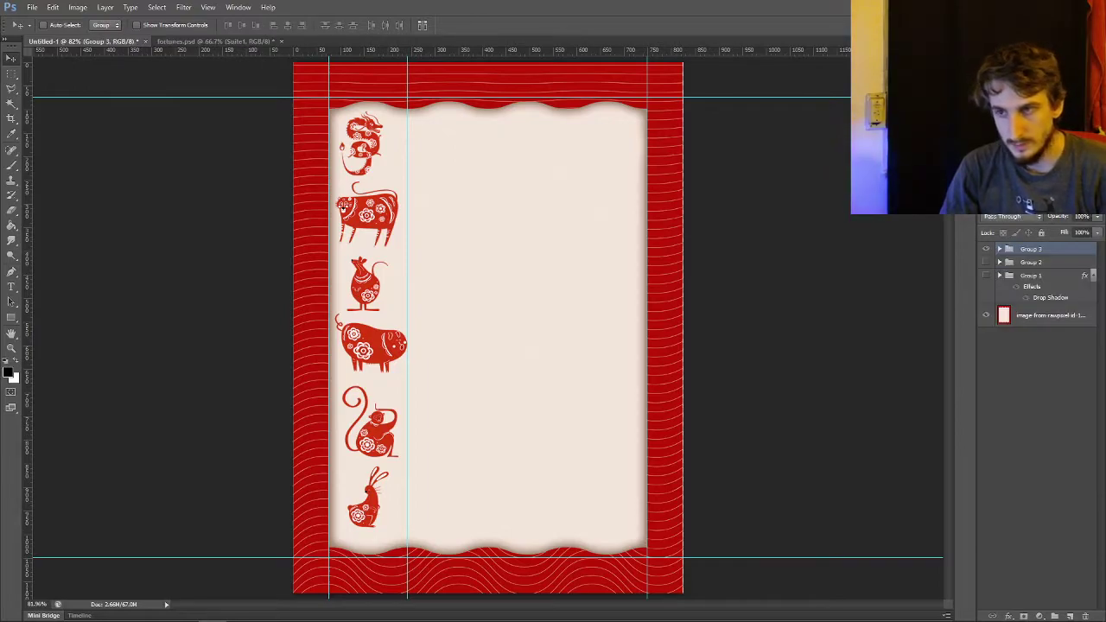
key(ctrl+j)
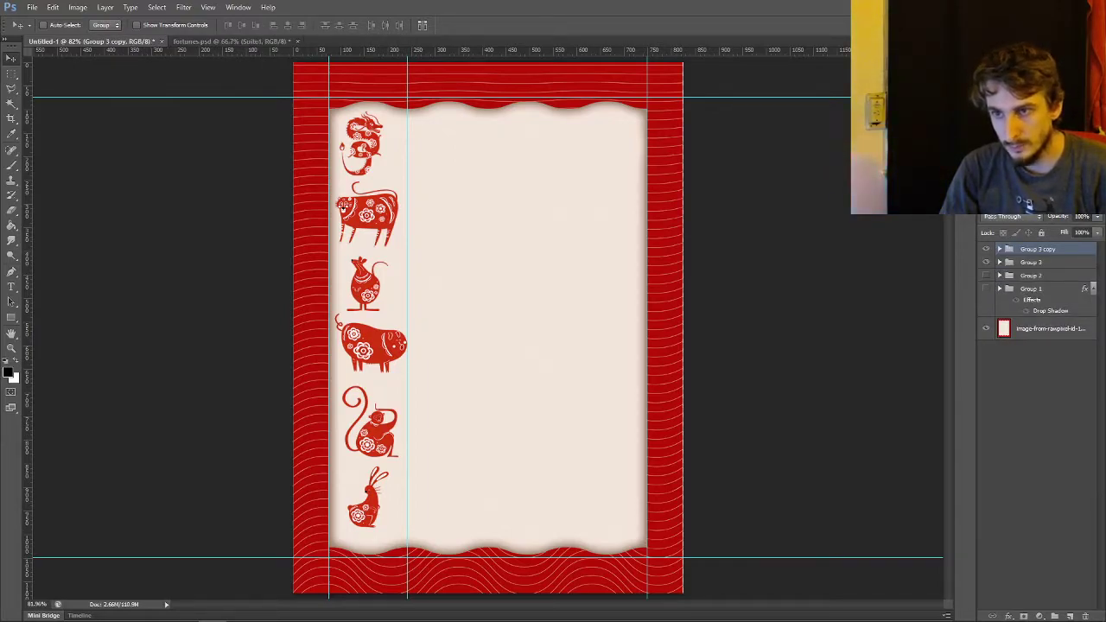
Hide the animal layers inside the duplicated group and shift all of its layers sideways, just right of the original animal column
click(1000, 249)
click(986, 404)
click(986, 520)
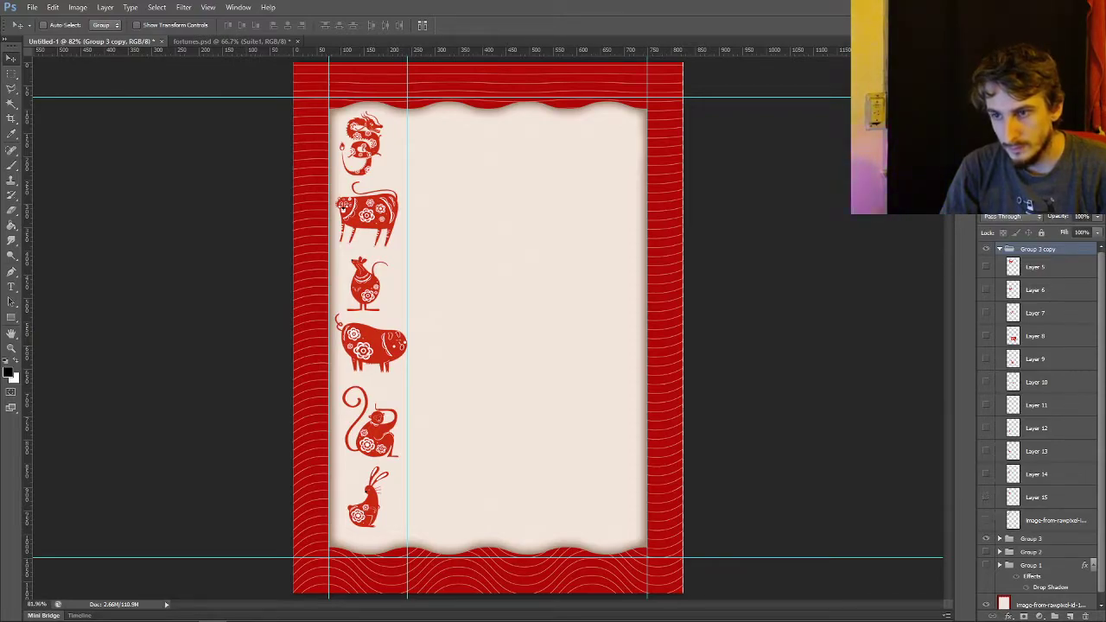
click(1035, 267)
shift+click(1055, 521)
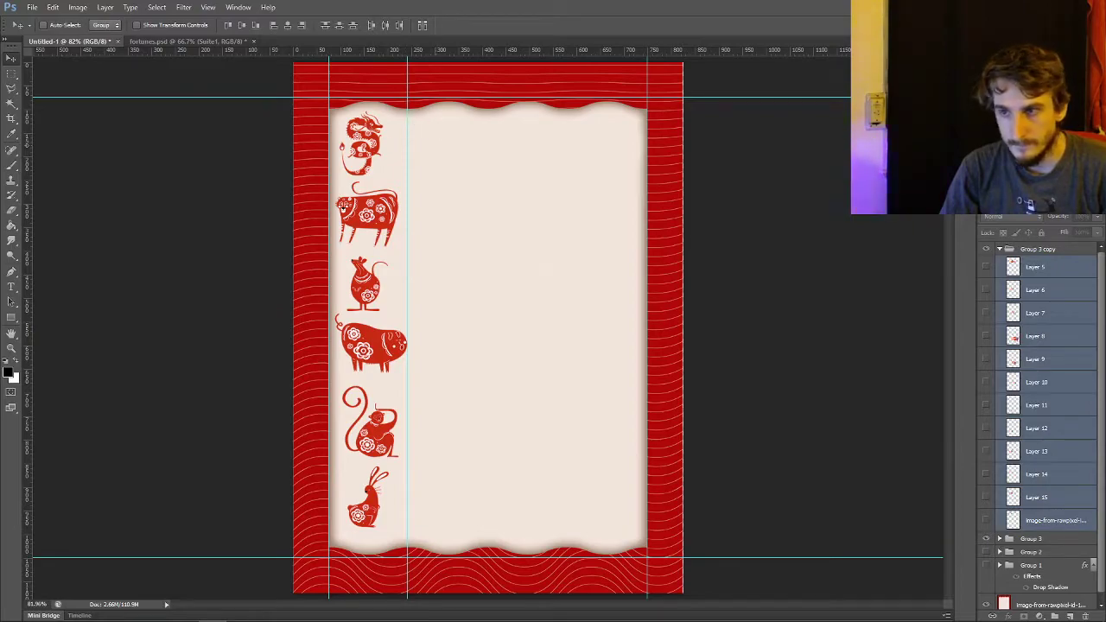
key(m)
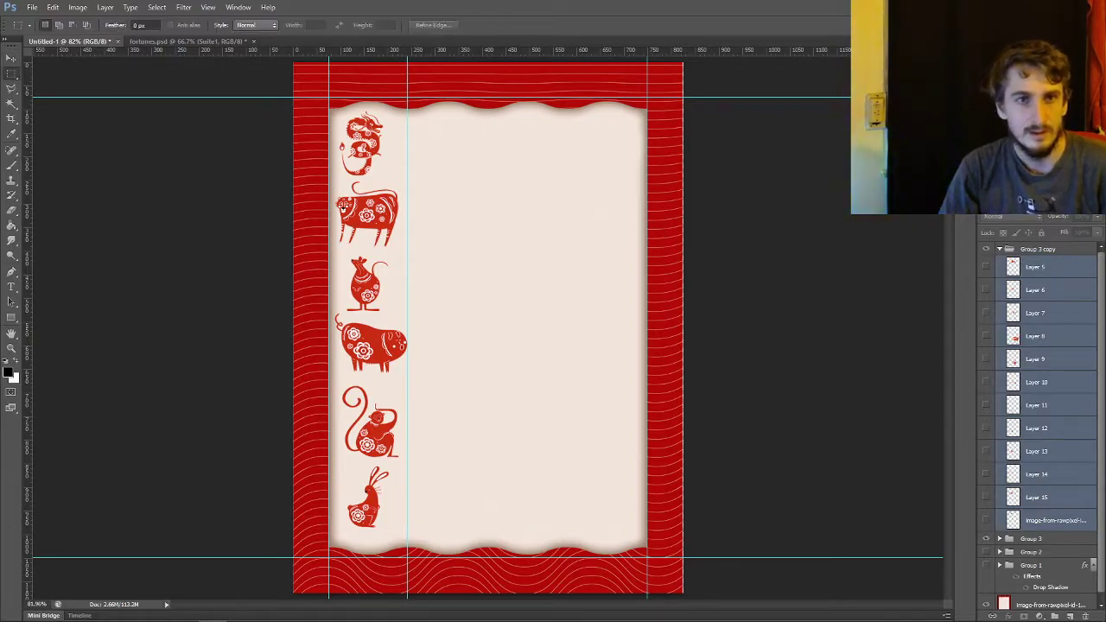
click(1036, 360)
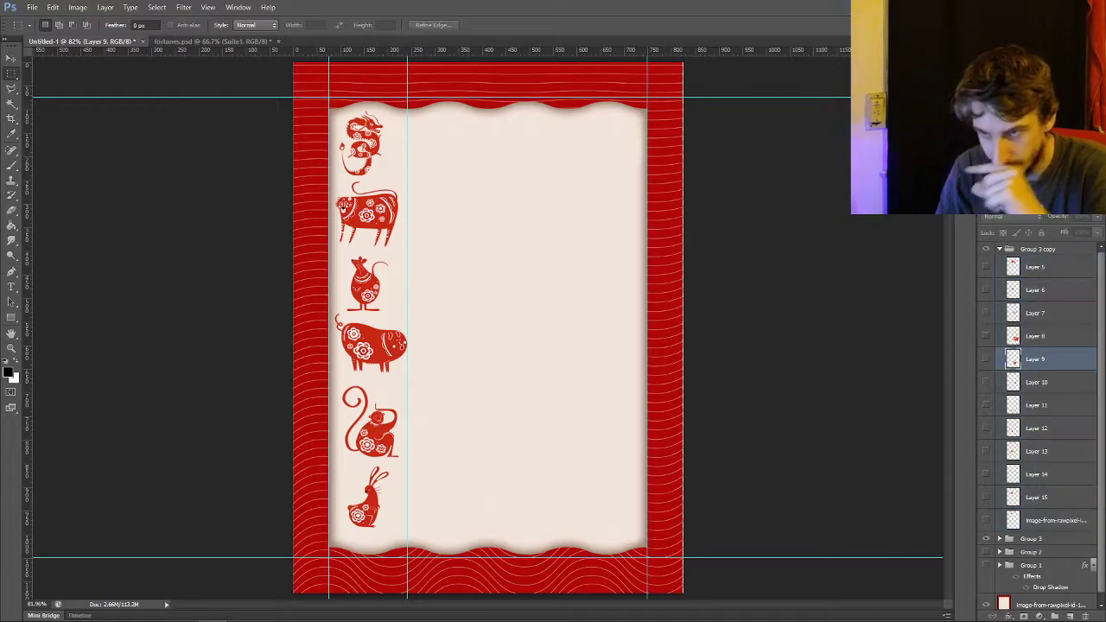
click(1035, 267)
click(986, 267)
click(986, 291)
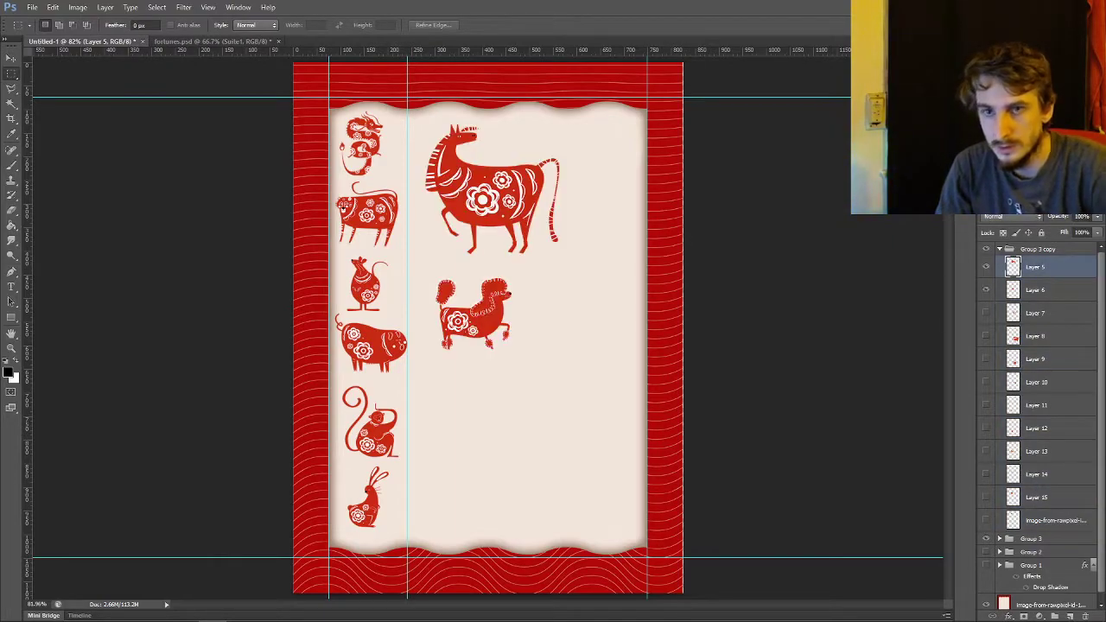
click(986, 313)
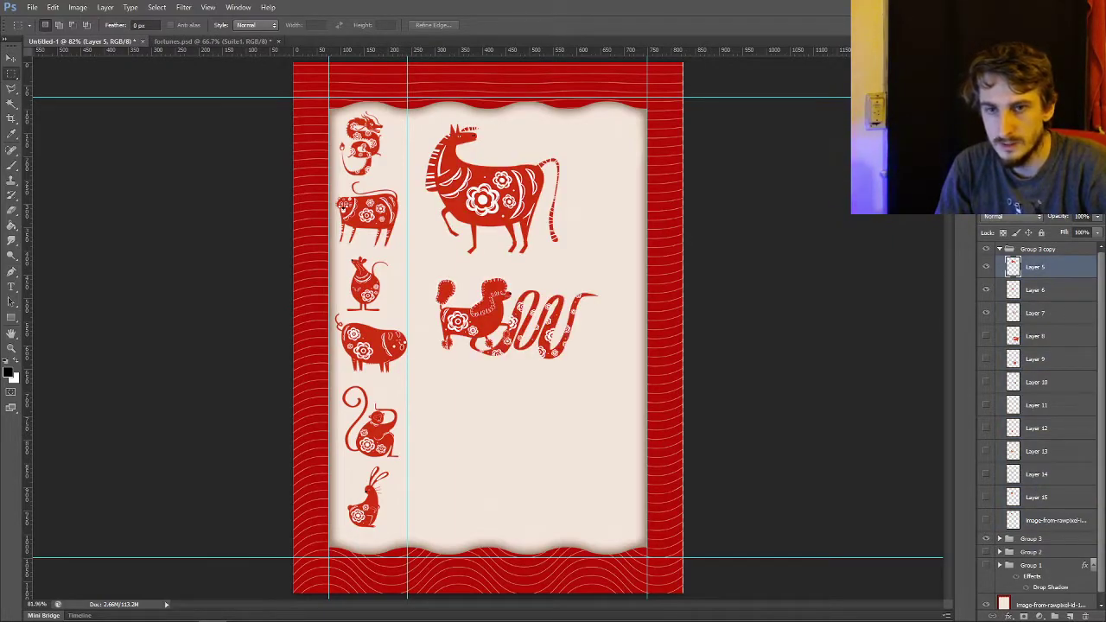
click(986, 313)
click(986, 290)
click(986, 268)
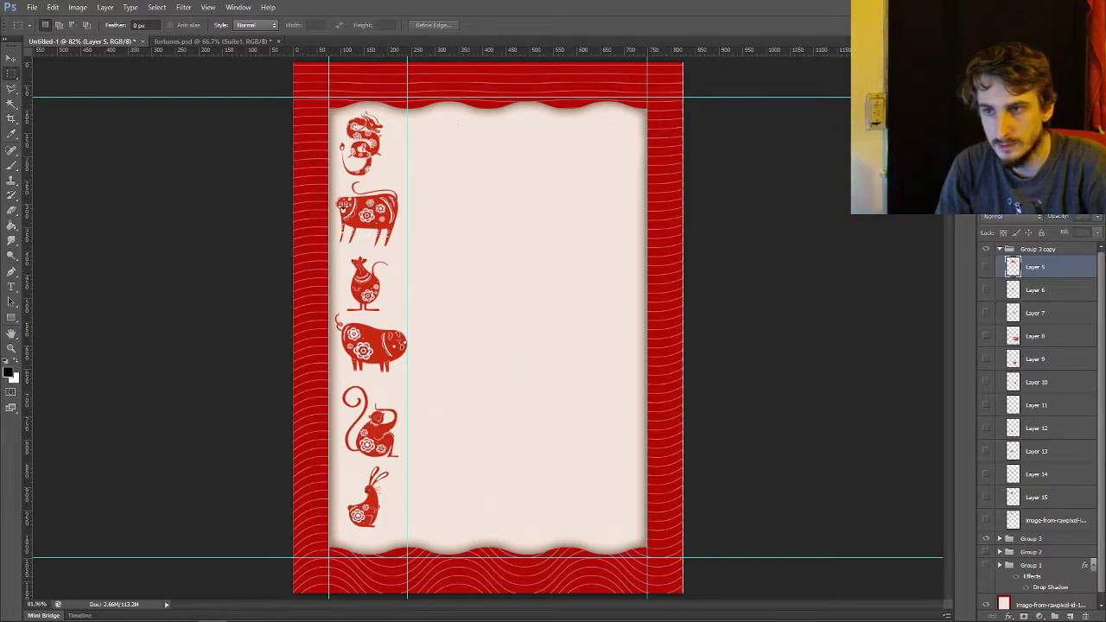
Show the dragon, tiger, mouse, pig, monkey and rabbit layers in the duplicated group as a second column
click(986, 520)
click(986, 497)
click(986, 474)
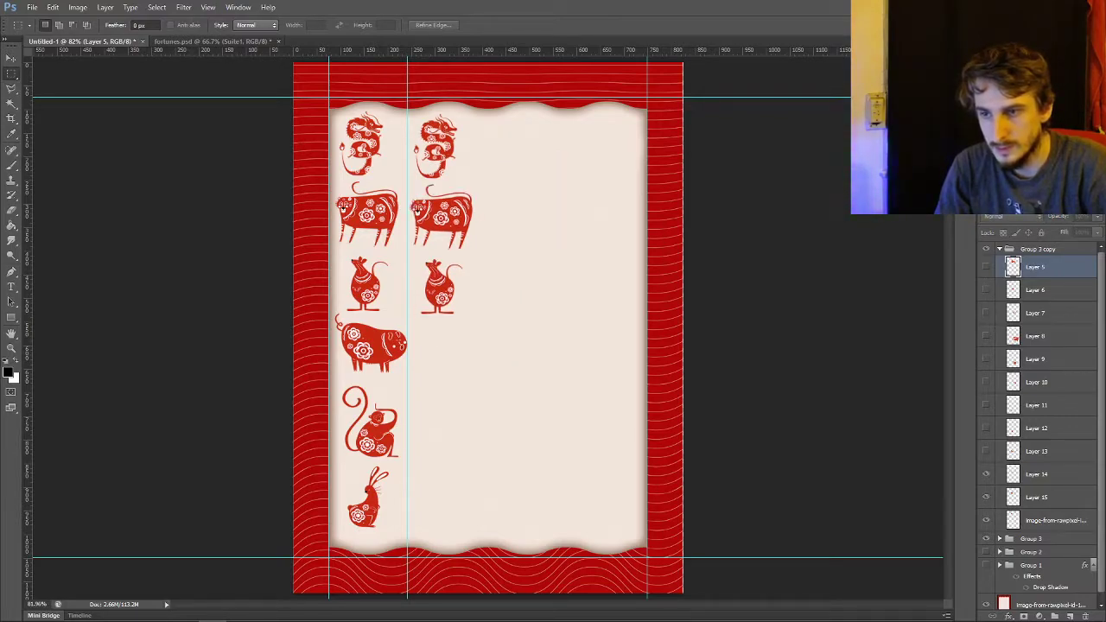
click(987, 451)
click(987, 428)
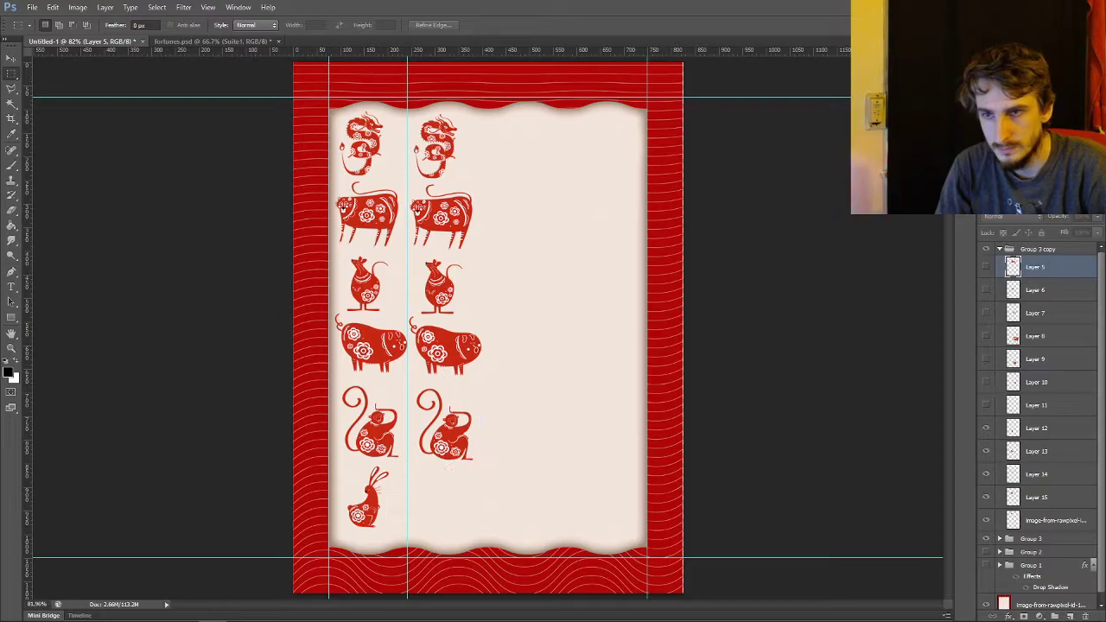
click(987, 405)
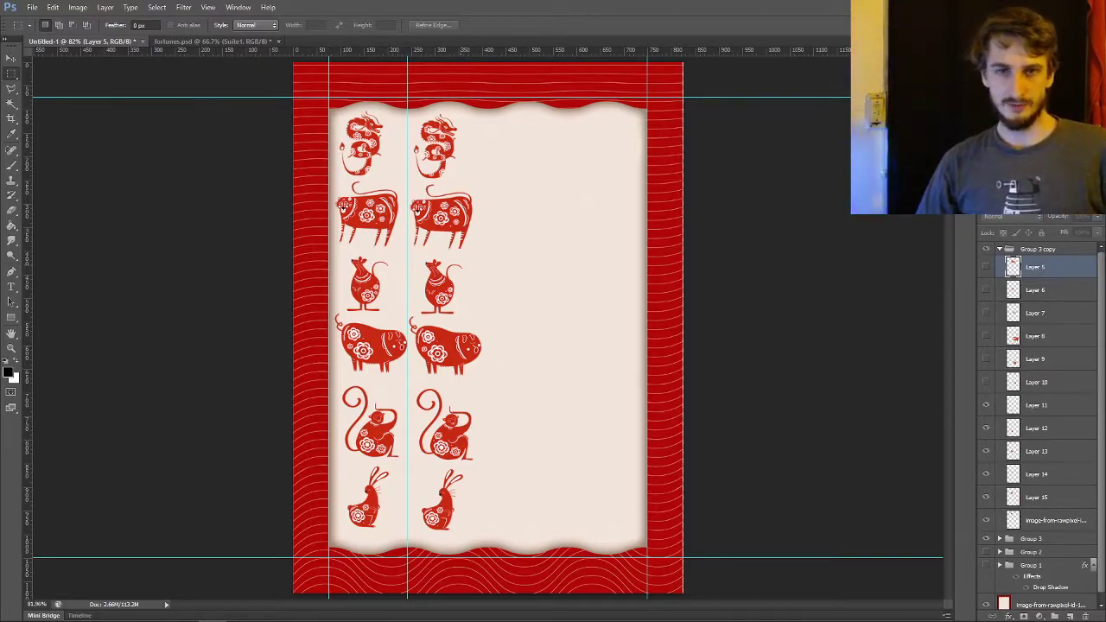
Place a vertical guide along the second column's right edge and add the text "Draw 3 Cards, discard 1." beside the dragon pair
key(t)
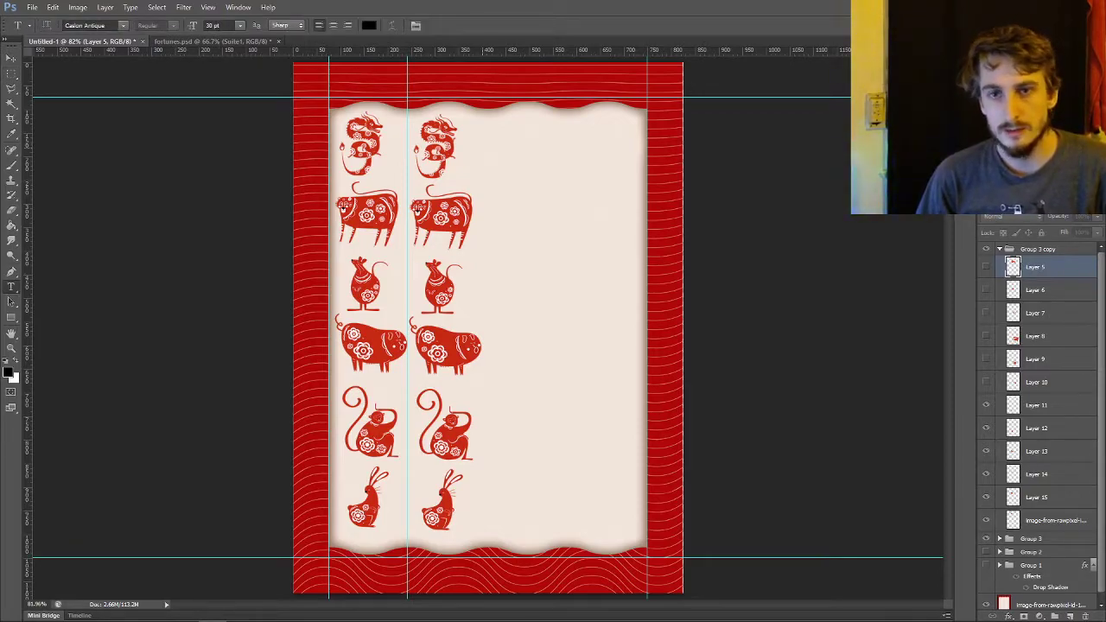
drag(27, 131, 483, 135)
click(496, 151)
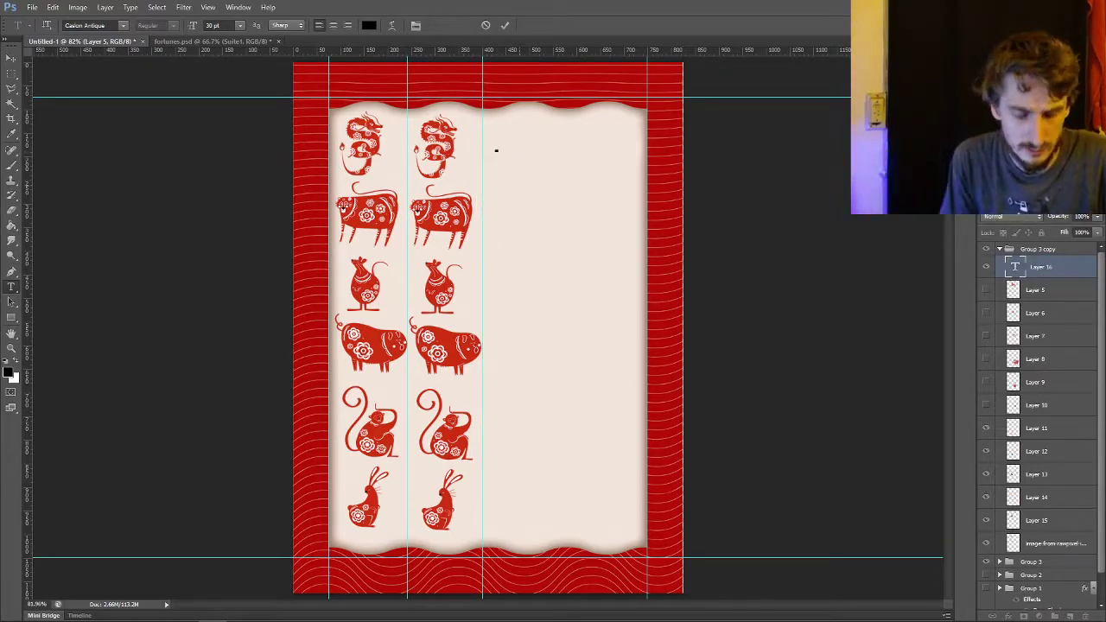
text(Draw 3 Cards)
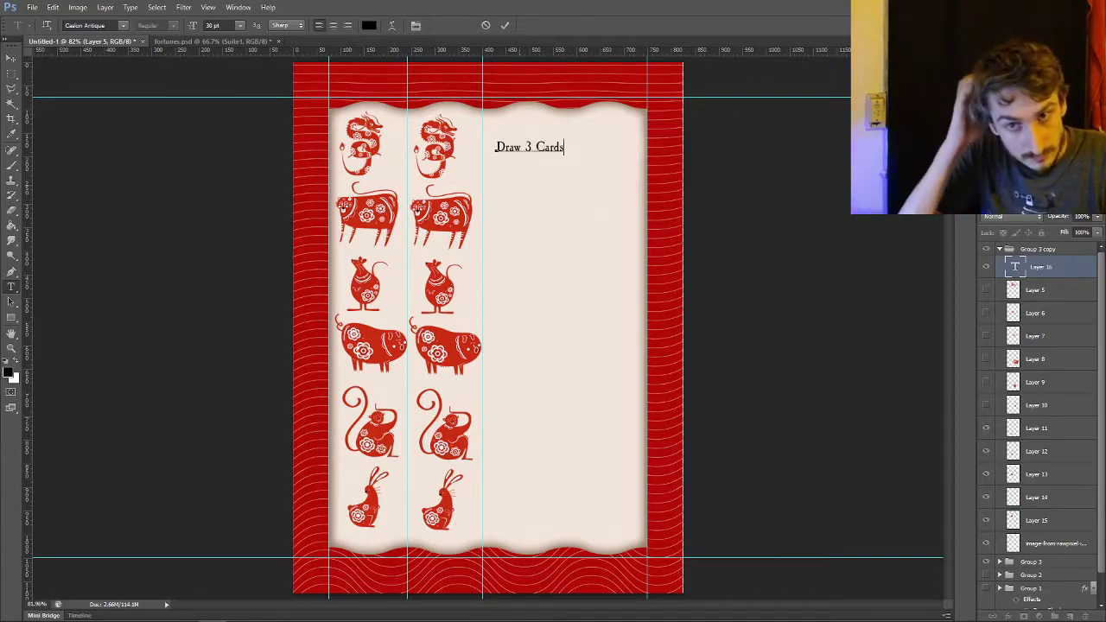
text(, discard 1)
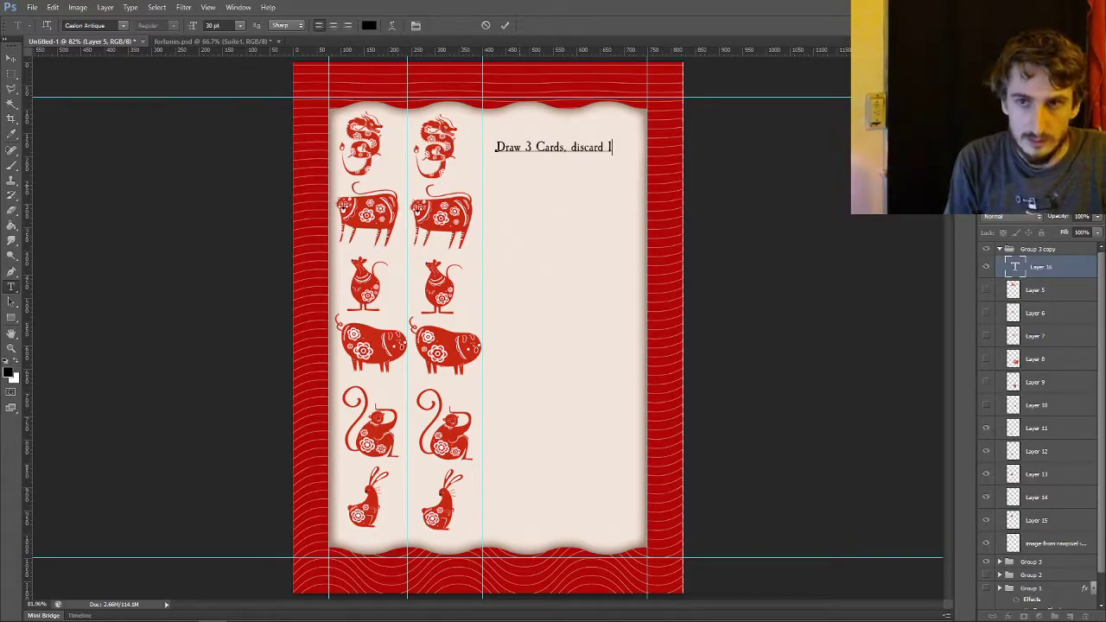
text(.)
key(BackSpace)
click(505, 25)
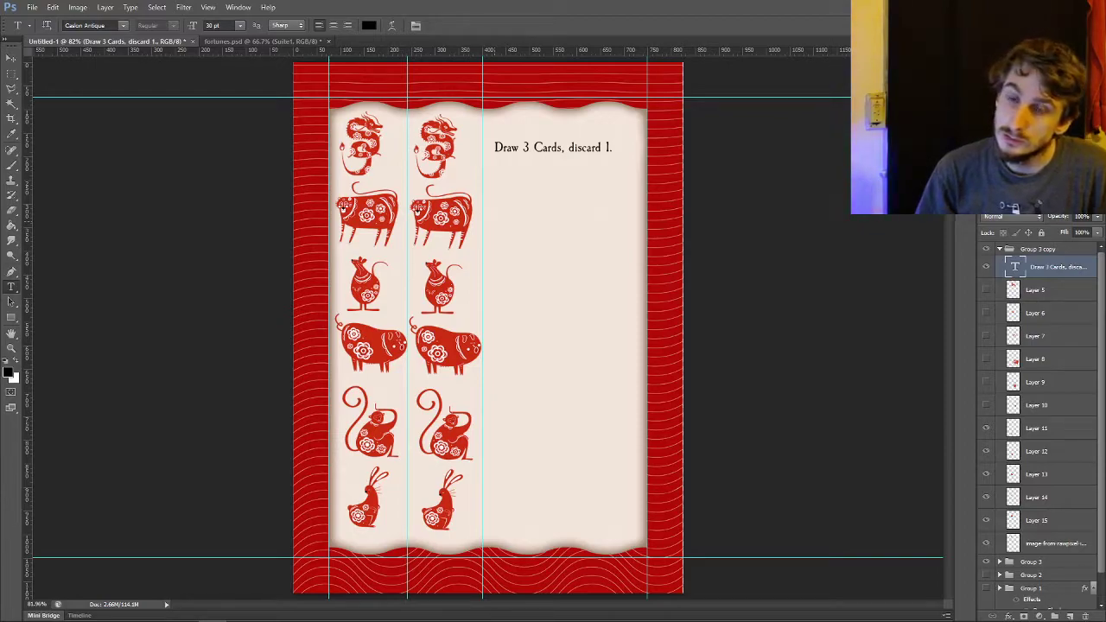
Add the two-line text "Take a card from your opponents hand at random." beside the tiger pair, aligned to the vertical guide
click(491, 229)
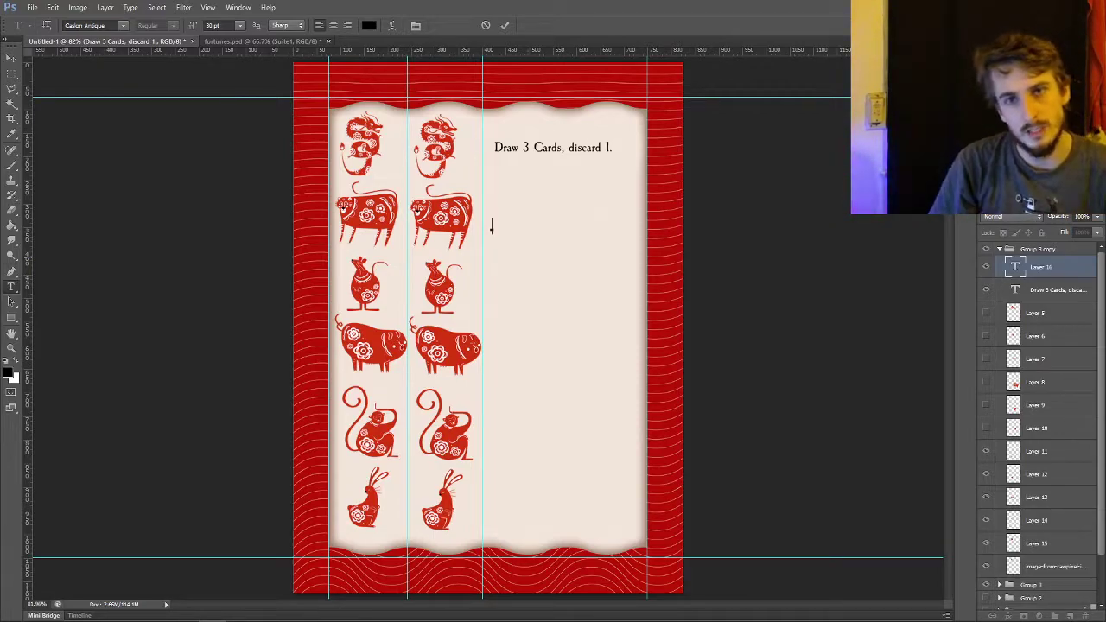
text(Tak)
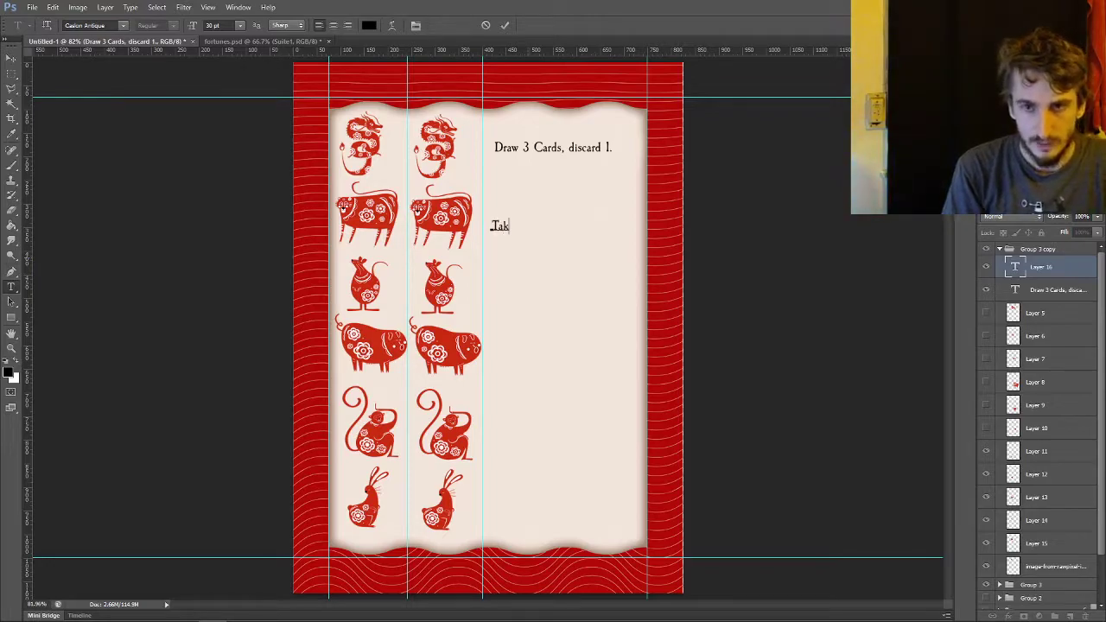
text(e a card from your)
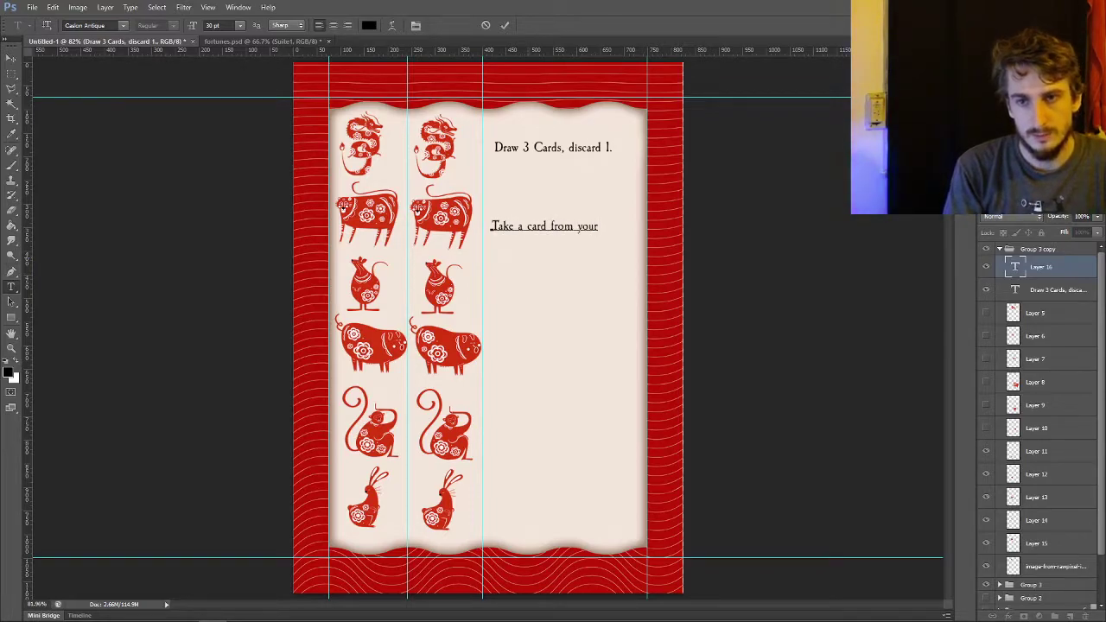
text( opponent's)
key(Return)
text(hand at random.)
drag(554, 268, 545, 257)
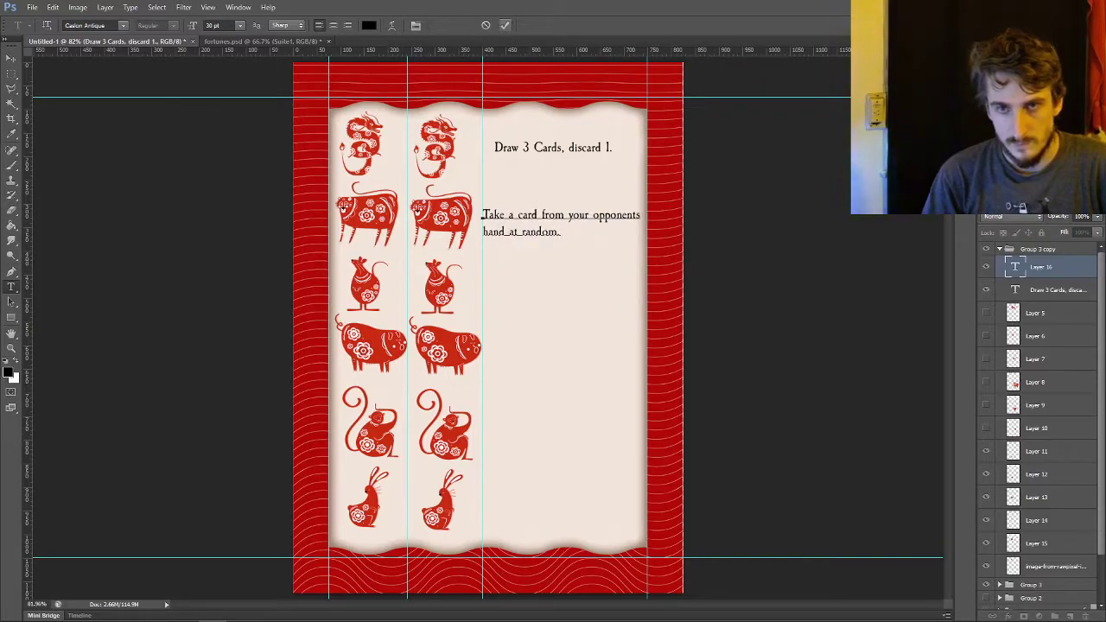
click(505, 25)
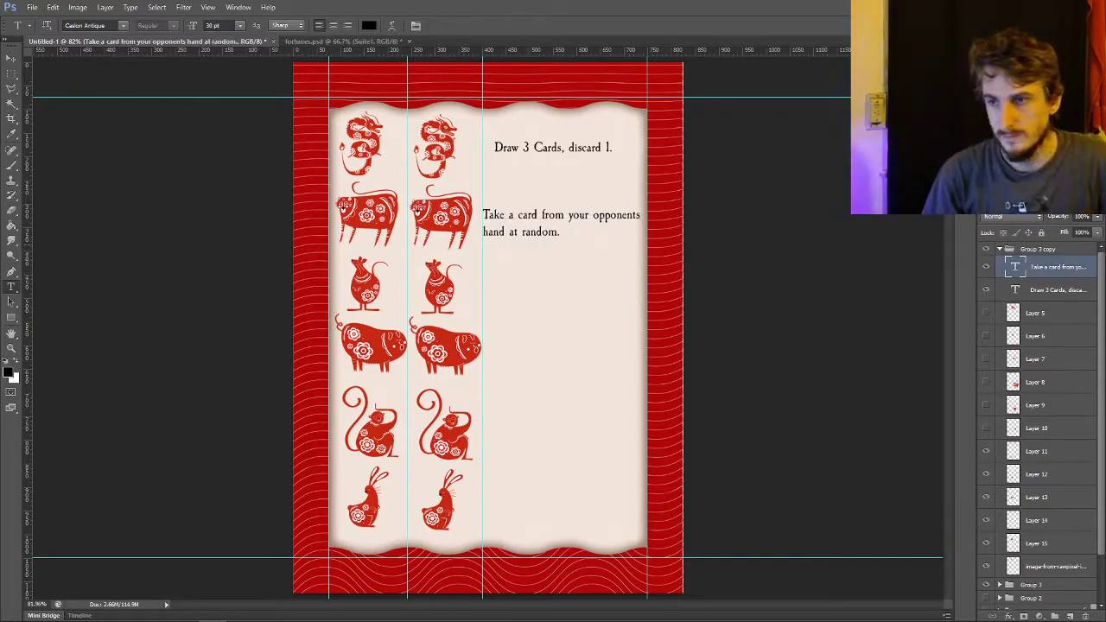
Move the "Draw 3 Cards, discard 1." text sideways to align its start with the vertical guide beside the second animal column
click(1058, 291)
key(v)
drag(521, 146, 510, 146)
Put both text layers in a new group above Group 3 copy, with the draw text first, and collapse Group 3 copy
click(1058, 267)
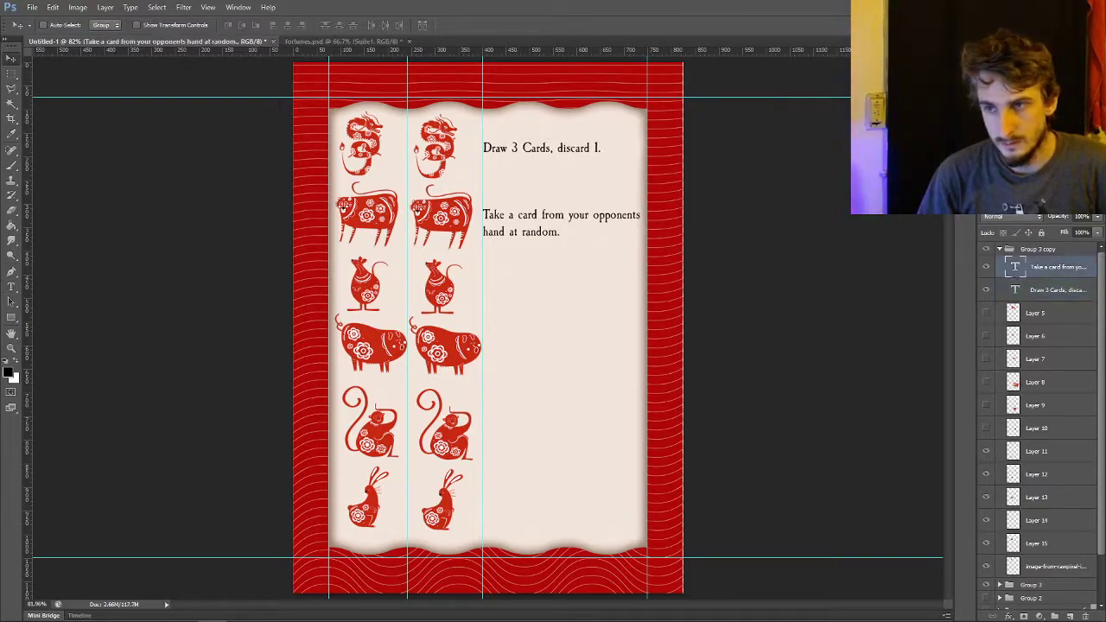
key(ctrl+g)
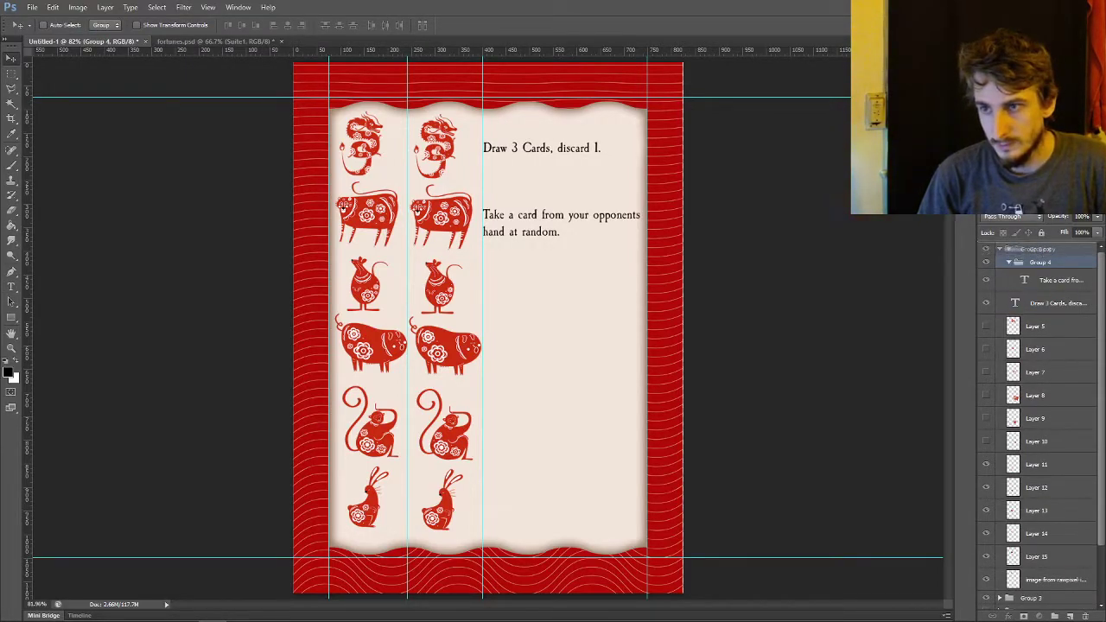
drag(1040, 261, 1041, 245)
drag(1057, 304, 1056, 266)
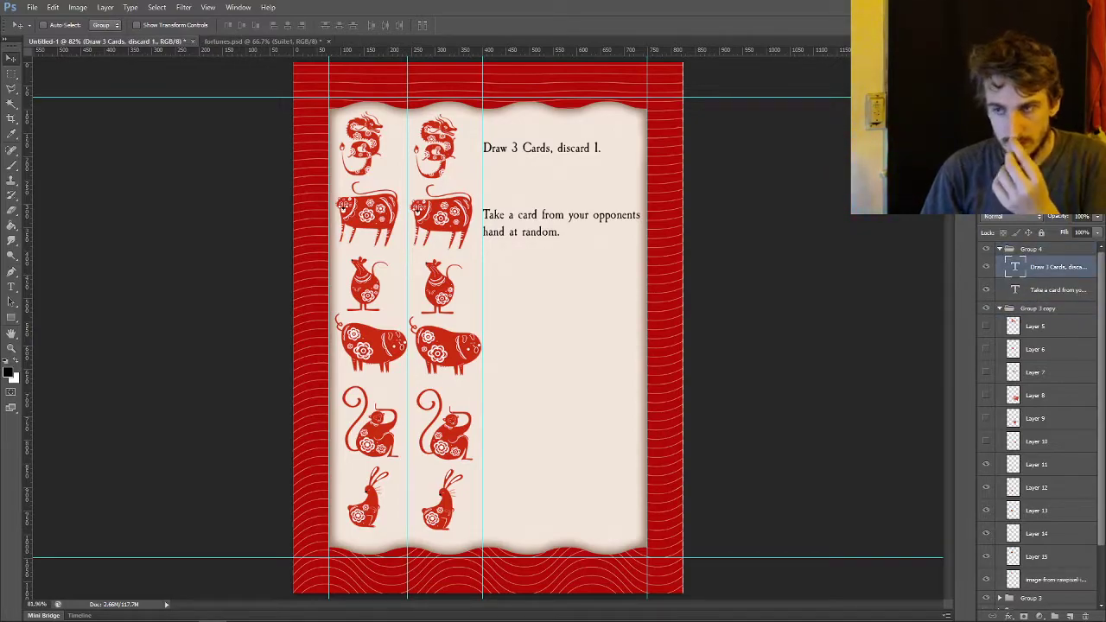
click(1000, 308)
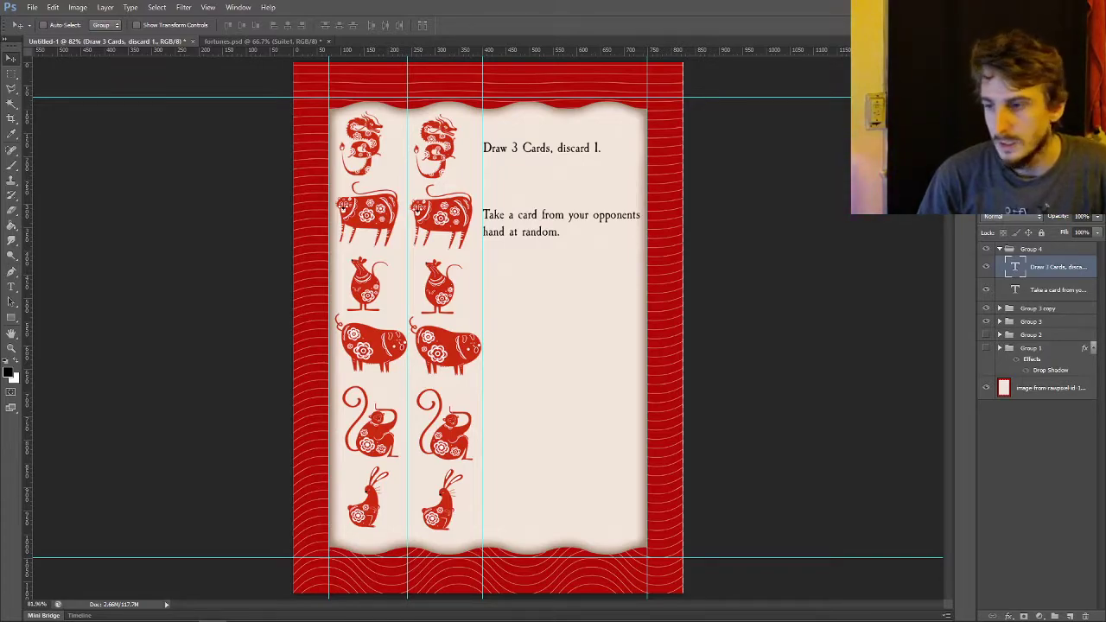
Start a new text layer beside the mouse pair reading "Add a card from your hand"
click(1058, 290)
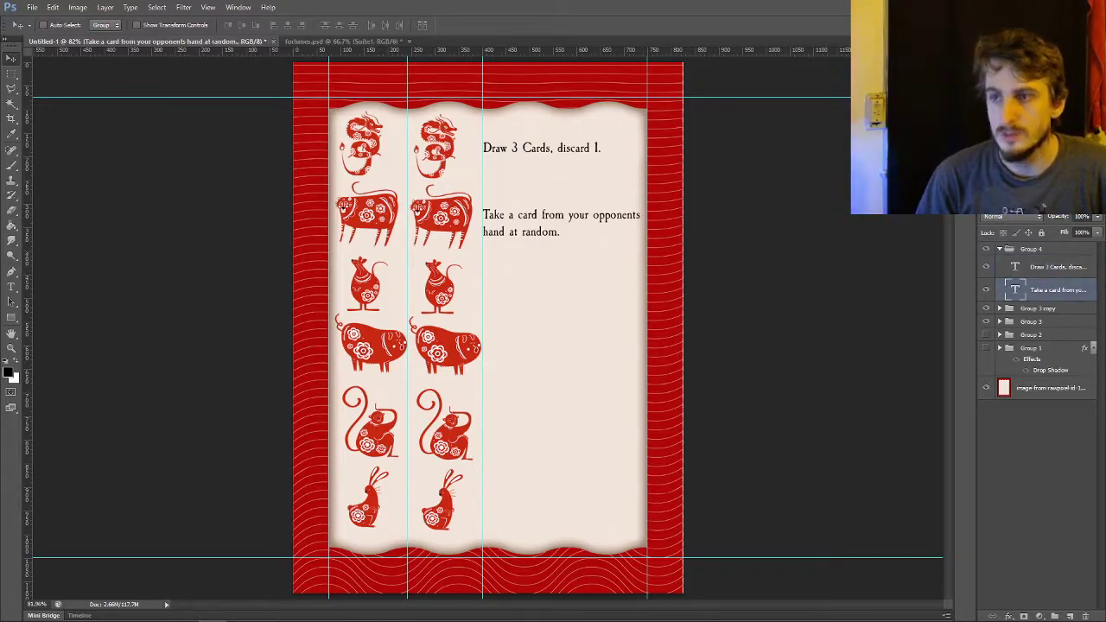
click(11, 287)
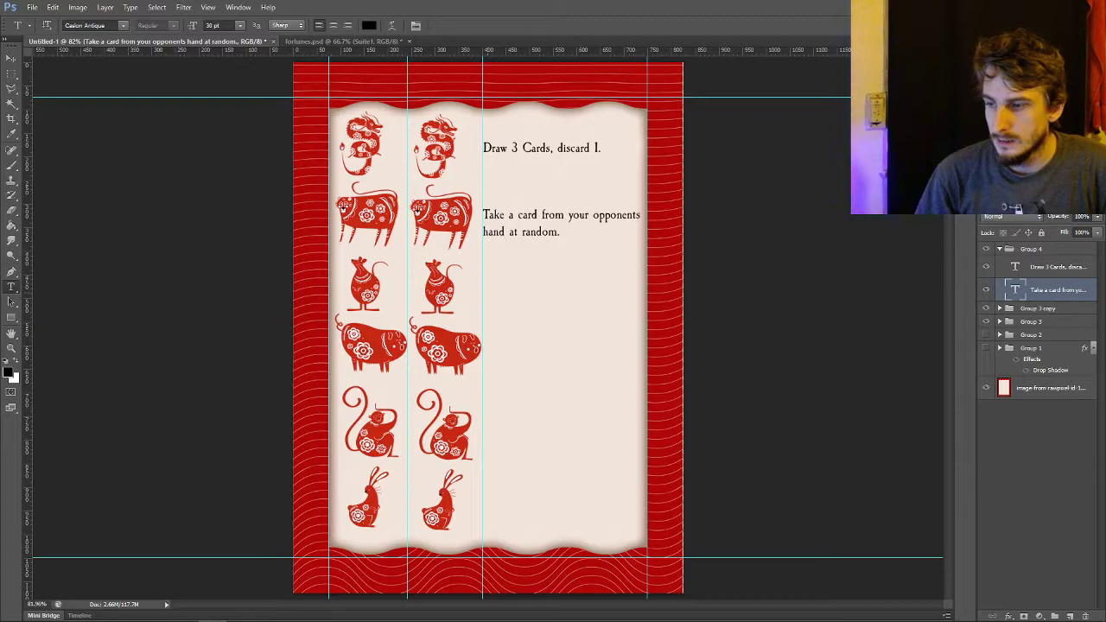
click(485, 289)
text(Add an extra card f)
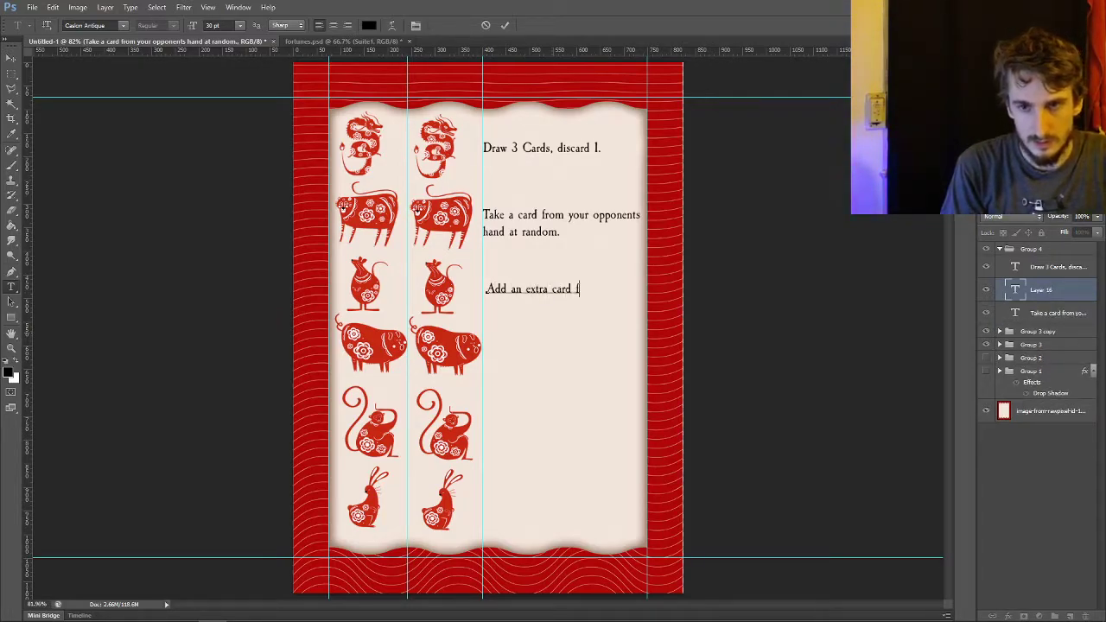
text(rom yo)
key(BackSpace)
key(BackSpace)
key(BackSpace)
key(BackSpace)
key(BackSpace)
key(BackSpace)
key(BackSpace)
key(BackSpace)
key(BackSpace)
key(BackSpace)
key(BackSpace)
key(BackSpace)
key(BackSpace)
key(BackSpace)
key(BackSpace)
key(BackSpace)
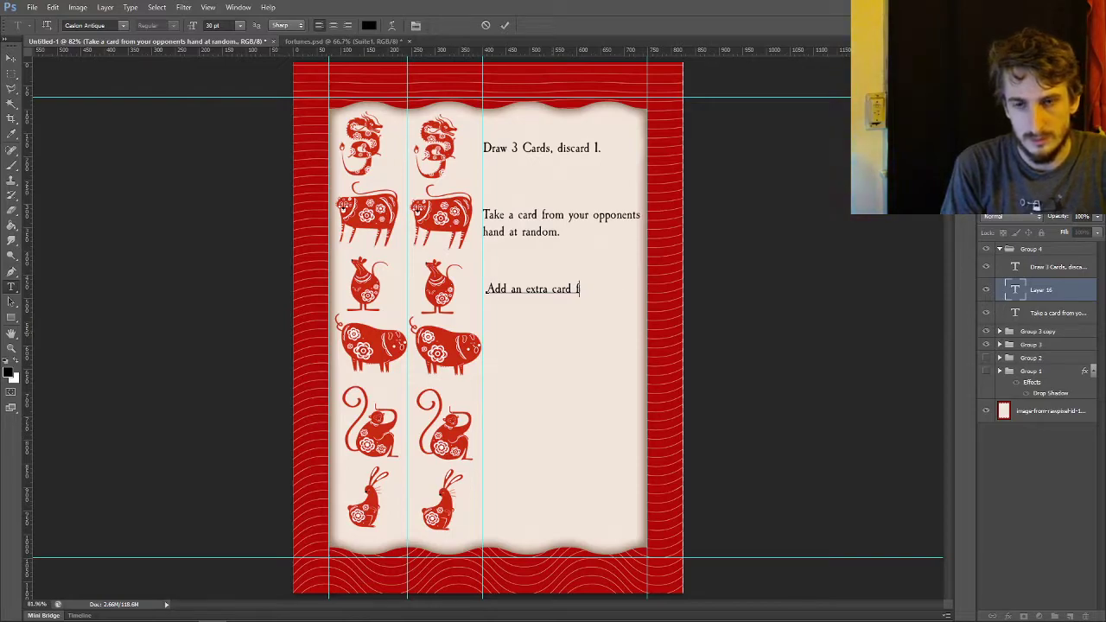
key(BackSpace)
key(BackSpace)
key(BackSpace)
text(card )
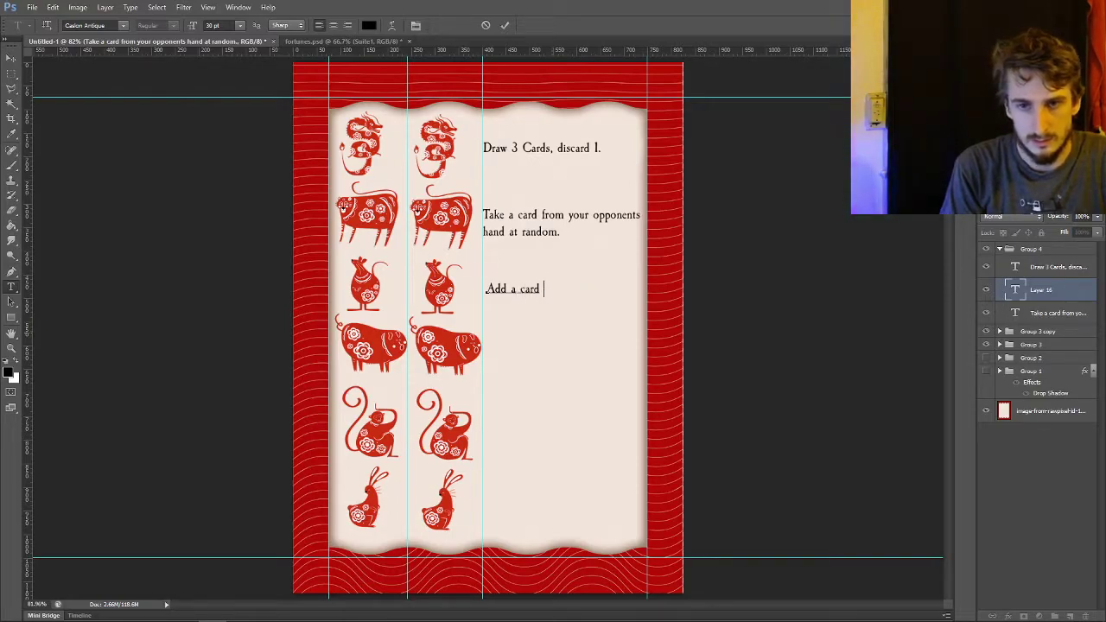
text(from your had)
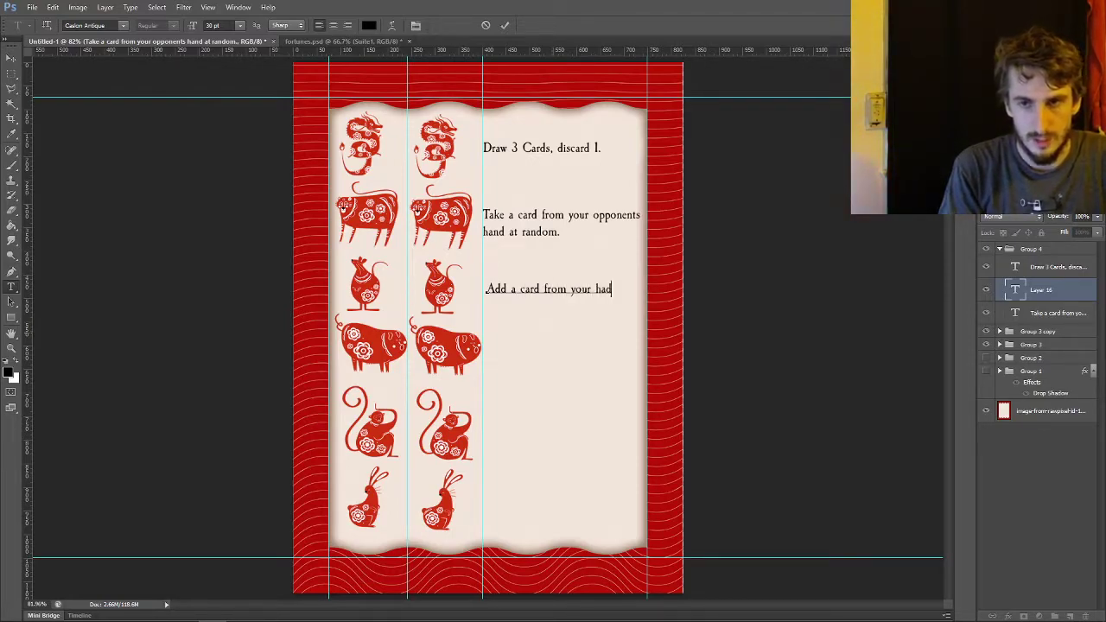
key(BackSpace)
text(nd)
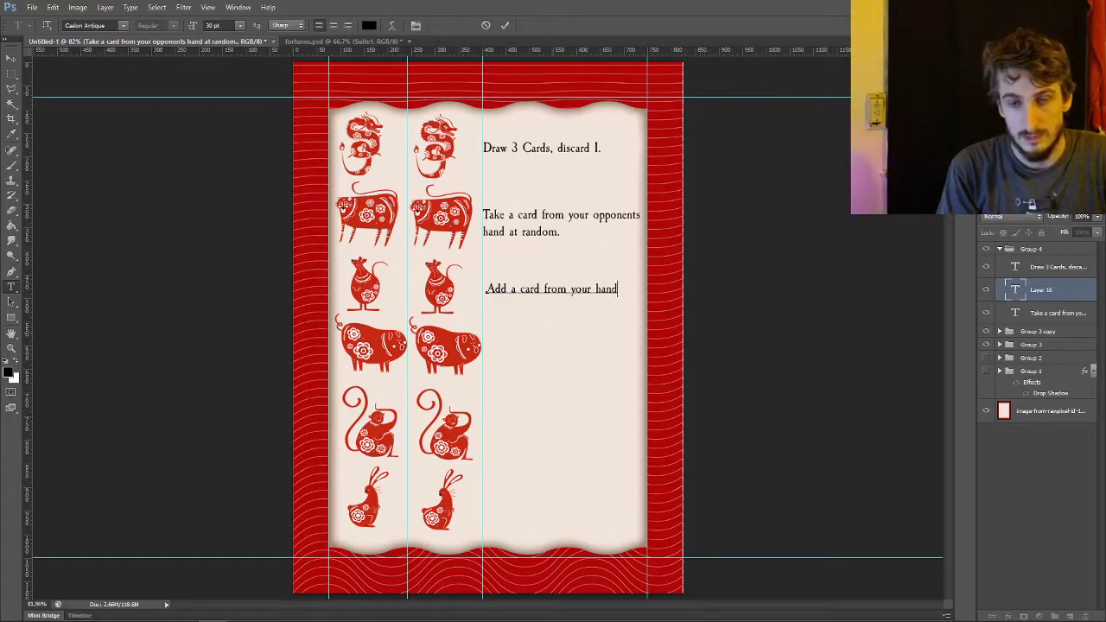
Reword the mouse pair's text as "Add the top card of the deck to your Tableau." on two lines and align it to the guide
key(BackSpace)
key(BackSpace)
key(BackSpace)
key(BackSpace)
key(BackSpace)
key(BackSpace)
key(BackSpace)
key(BackSpace)
key(BackSpace)
key(BackSpace)
key(BackSpace)
key(BackSpace)
key(BackSpace)
key(BackSpace)
key(BackSpace)
key(BackSpace)
key(BackSpace)
key(BackSpace)
text(ard)
key(BackSpace)
key(BackSpace)
key(BackSpace)
key(BackSpace)
key(BackSpace)
key(BackSpace)
text(the top card )
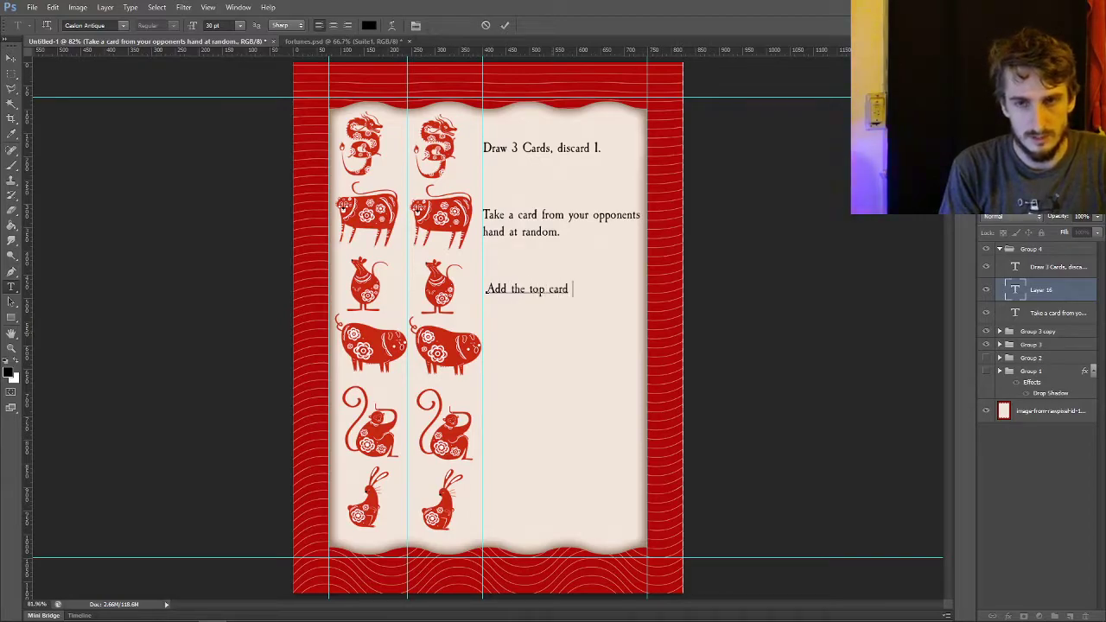
text(of the deck)
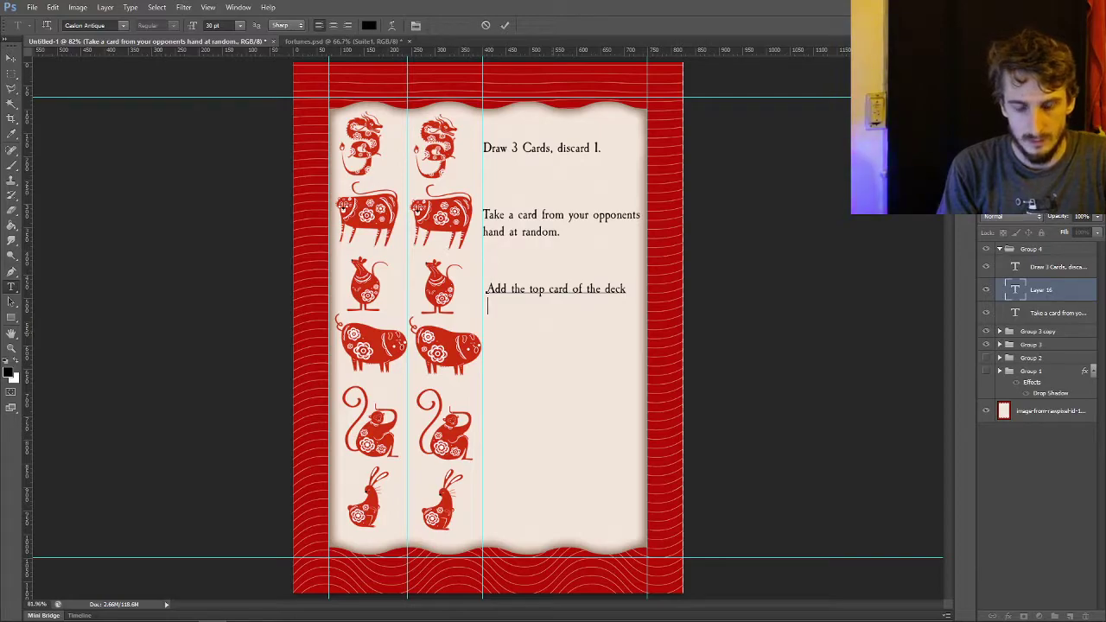
key(Return)
text(a)
key(BackSpace)
text(to )
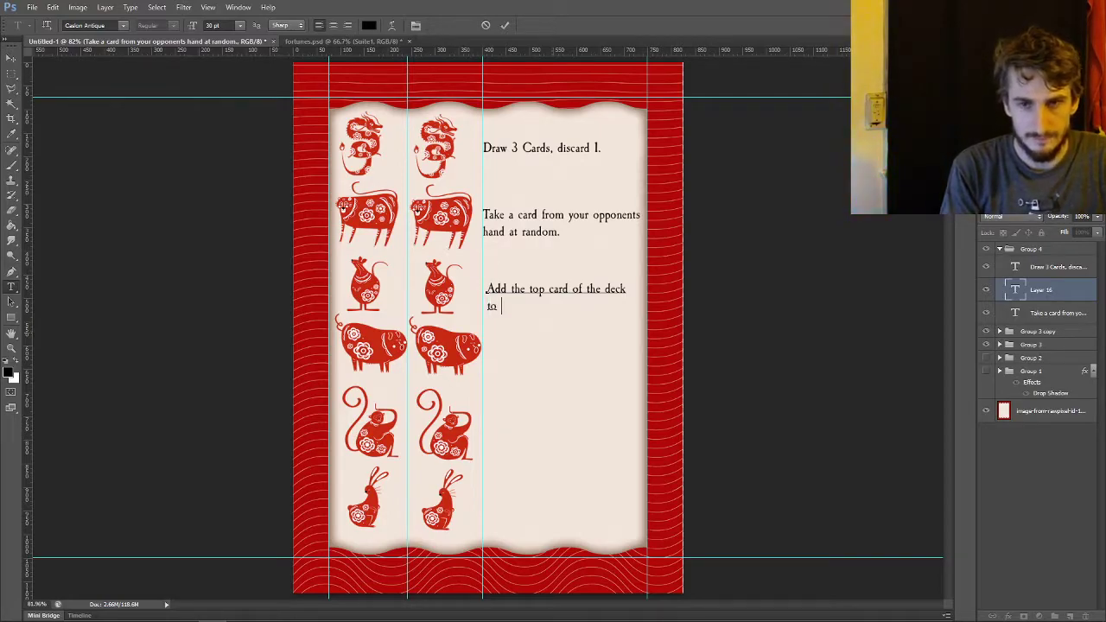
text(your Tableau.)
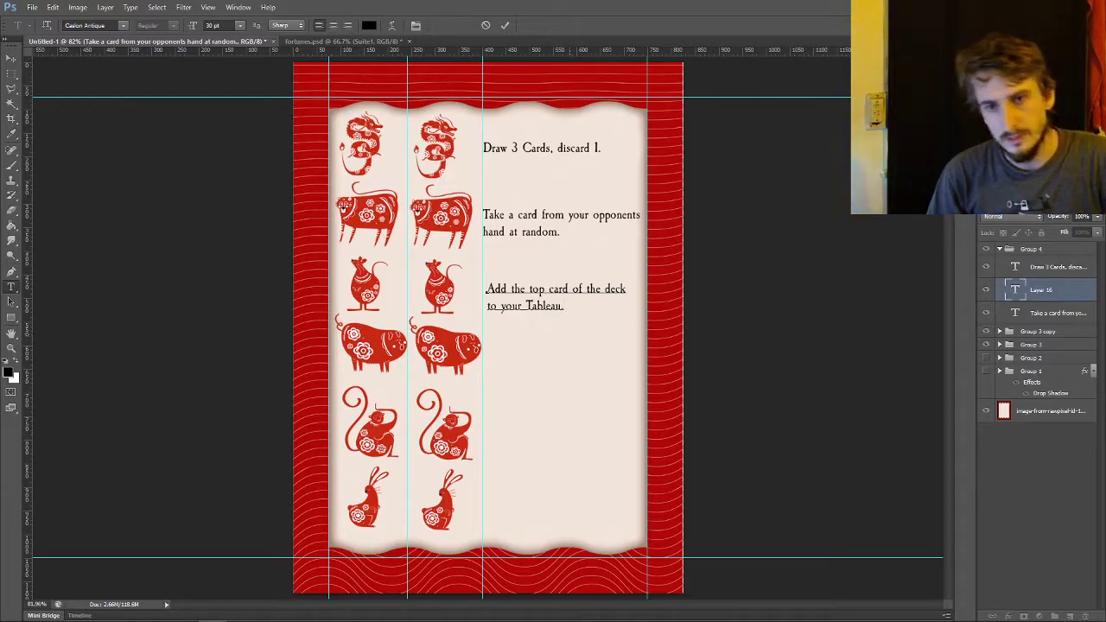
drag(562, 338, 558, 333)
click(505, 25)
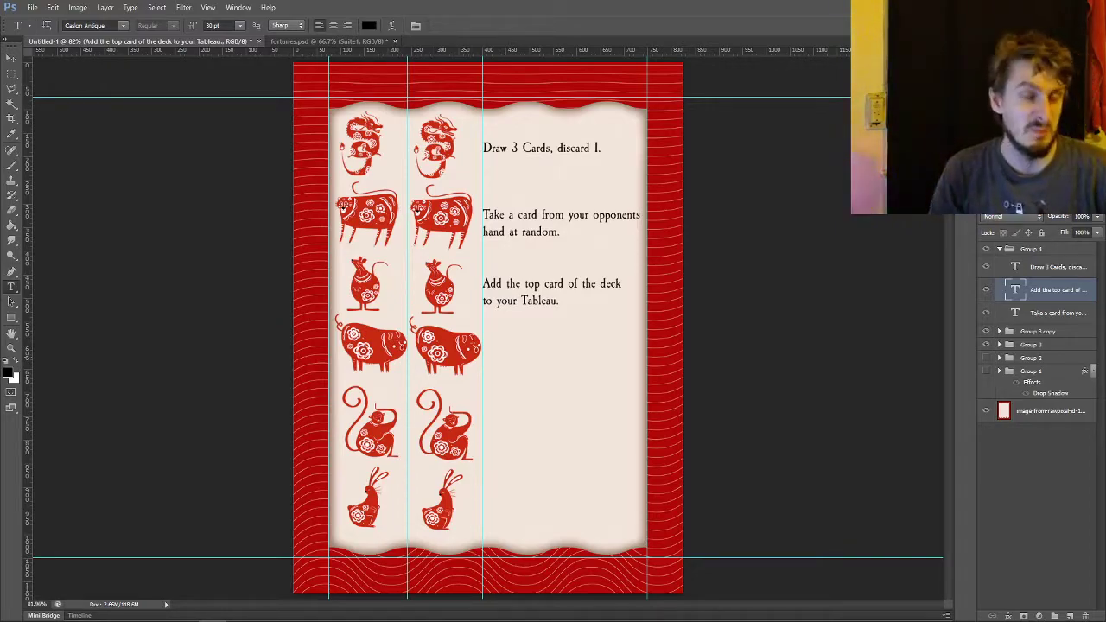
Add the two-line text "Put the top 5 cards of the deck into the discard pile." beside the pig pair, aligned to the guide
click(490, 351)
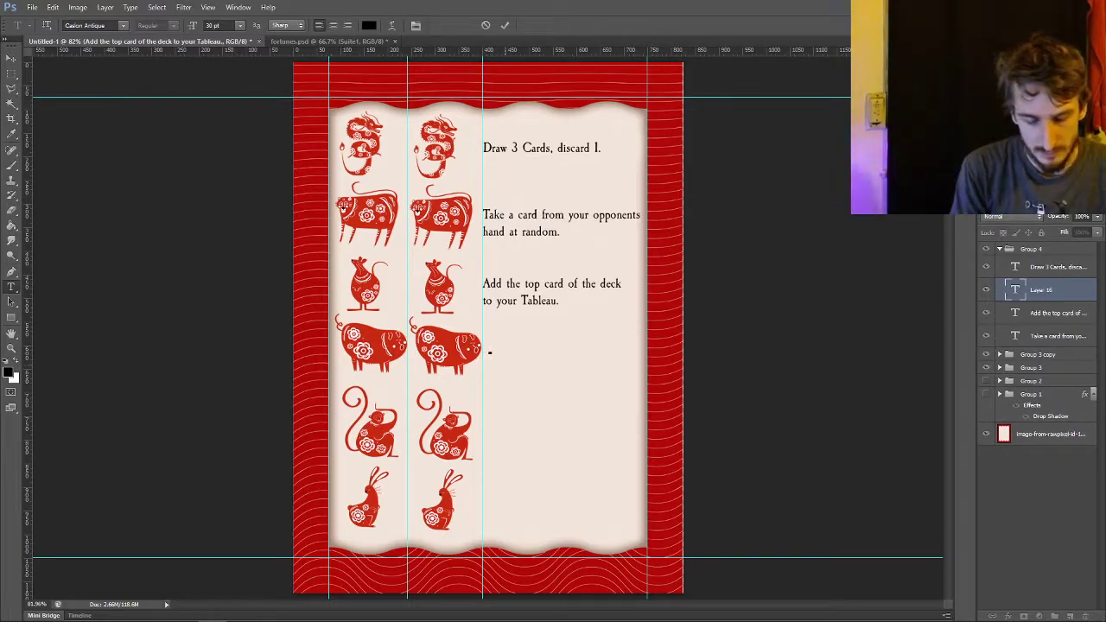
text(Put the top 5 cards of t)
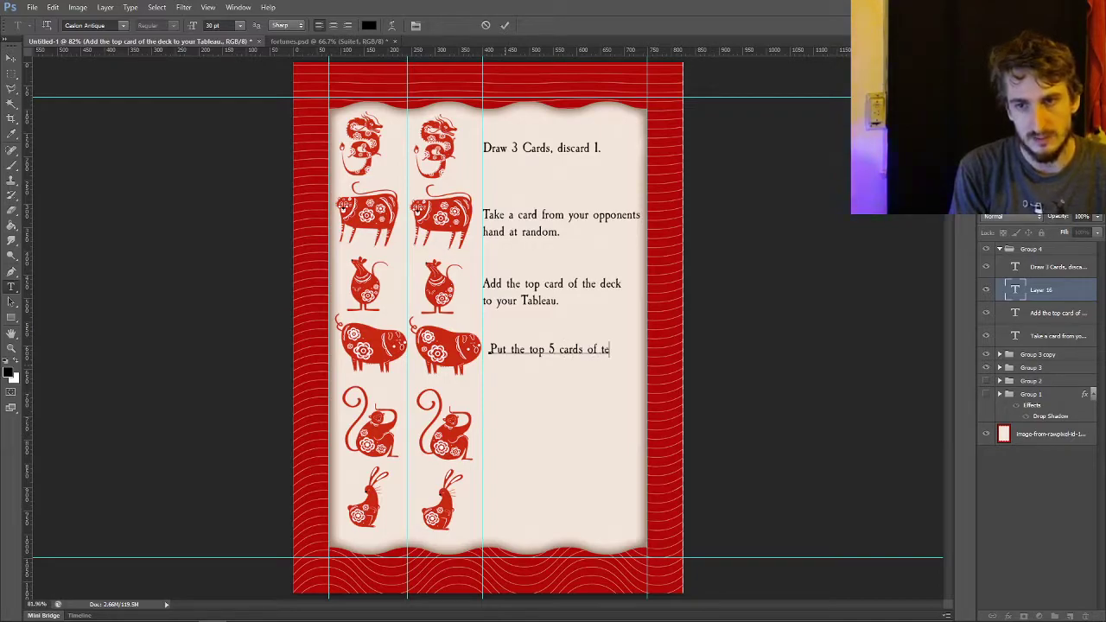
text(he deck)
key(Return)
text(into the discar)
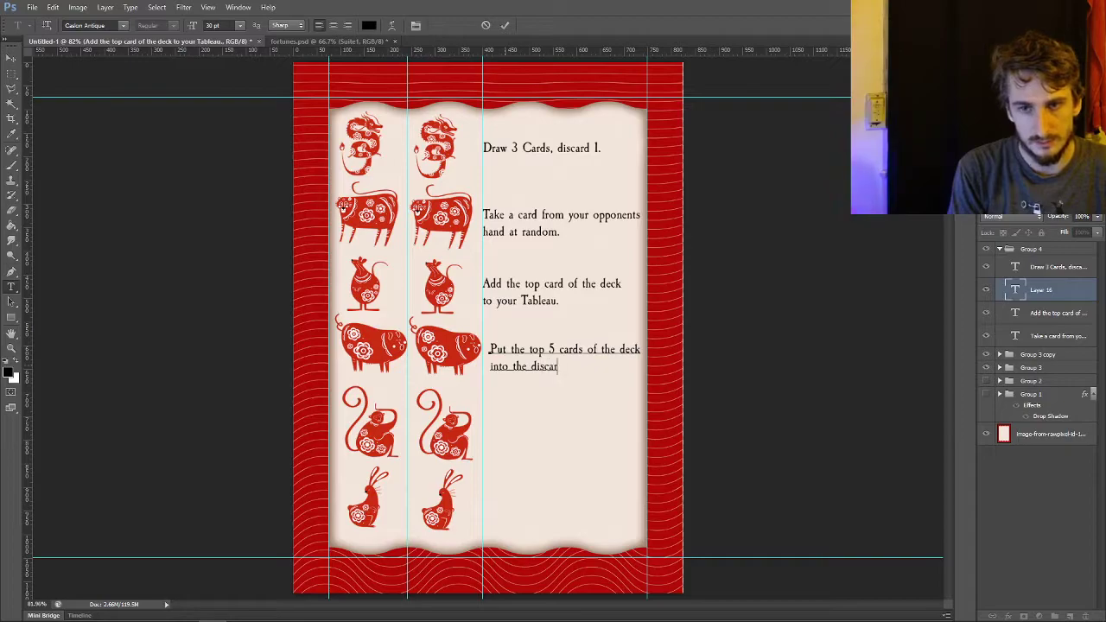
text(d pile.)
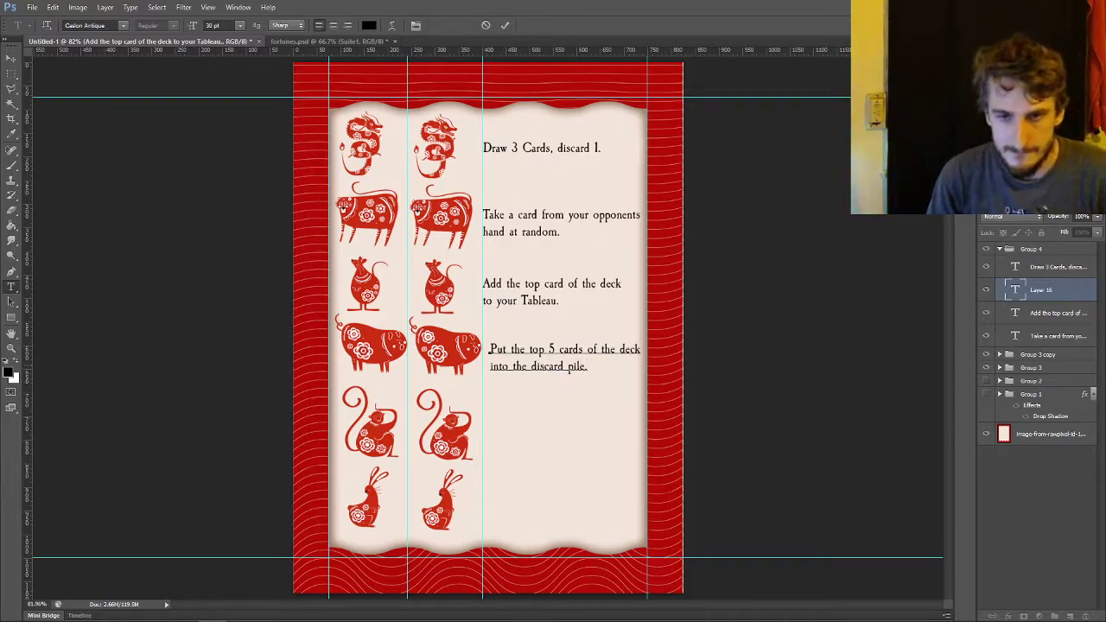
drag(554, 397, 546, 397)
key(ctrl+Return)
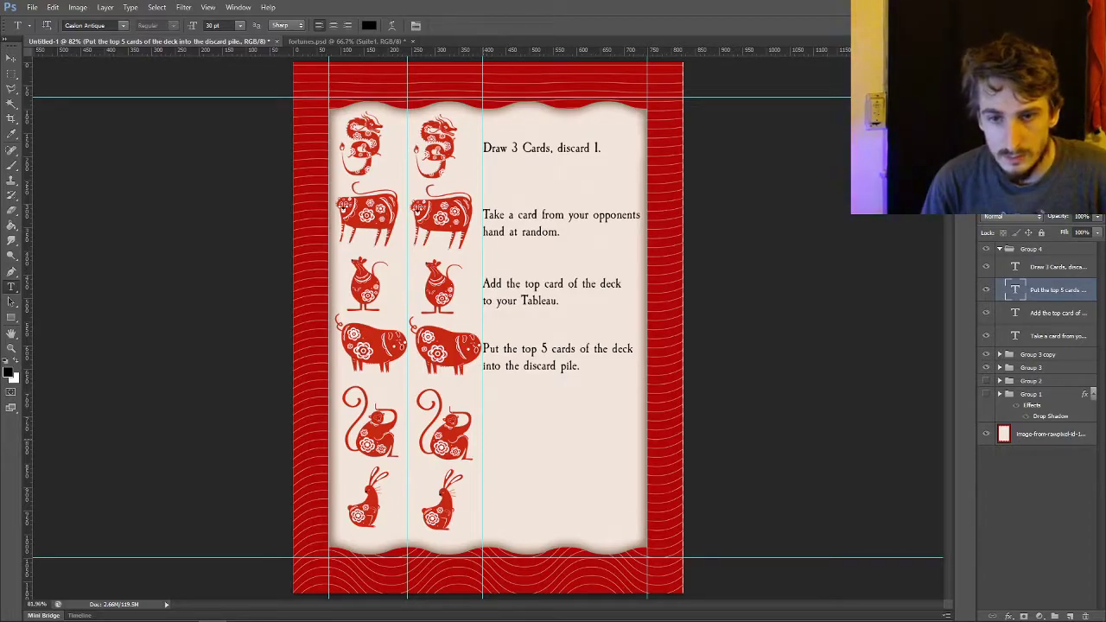
Add the two-line text "Remove the top 5 cards of the deck from the game." beside the monkey pair, aligned to the guide
click(485, 430)
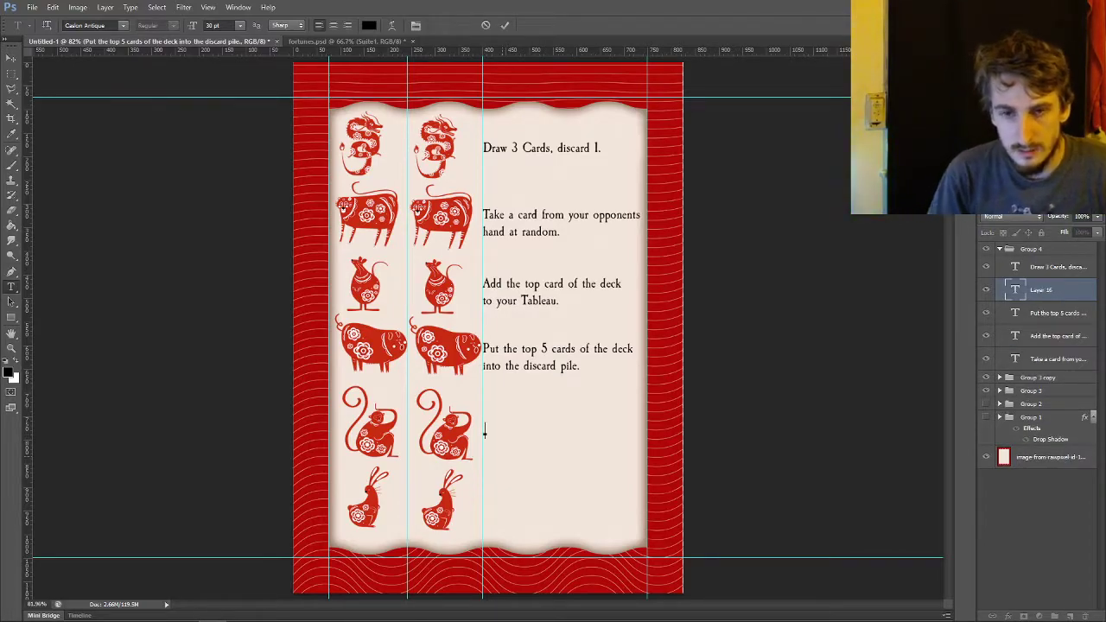
text(Put the top)
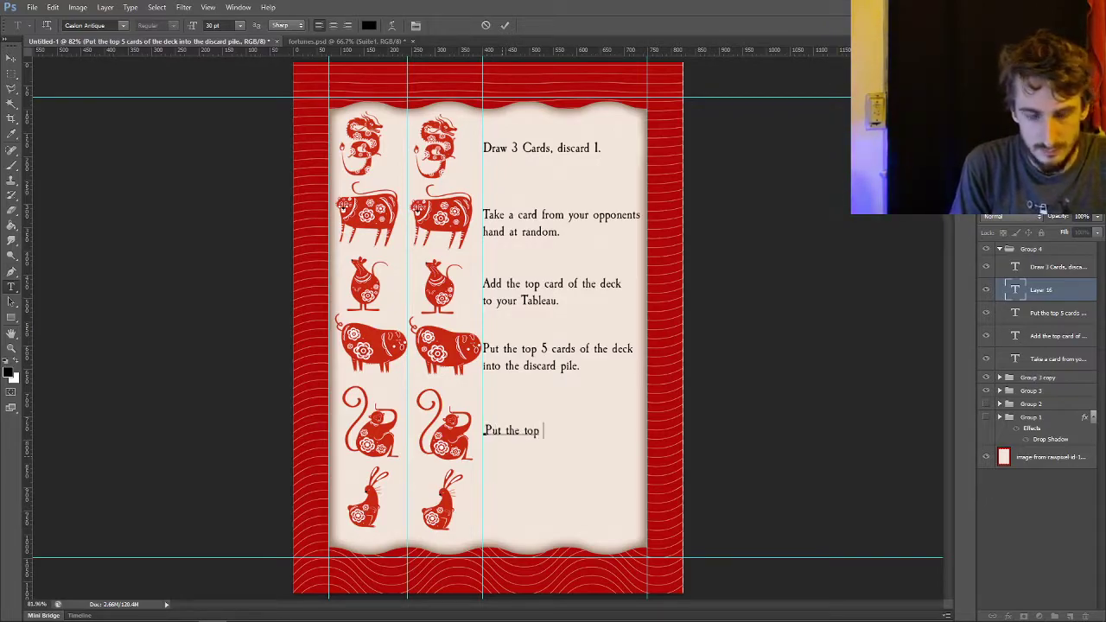
key(BackSpace)
key(BackSpace)
key(BackSpace)
key(BackSpace)
key(BackSpace)
key(BackSpace)
key(BackSpace)
key(BackSpace)
key(BackSpace)
key(BackSpace)
key(BackSpace)
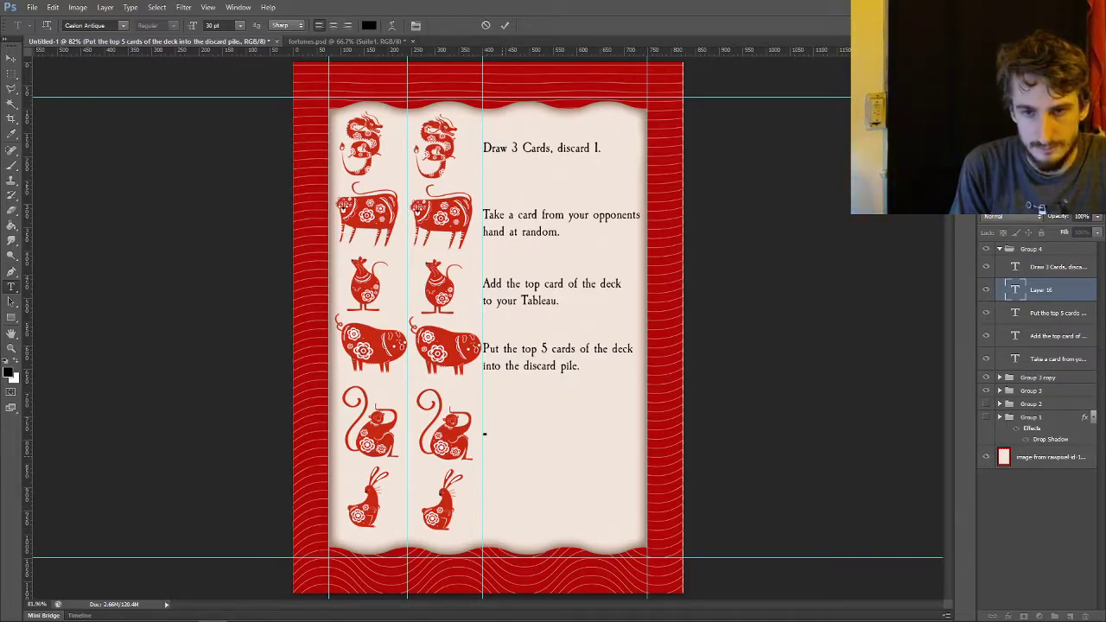
text(Remove the top 5 )
text(cards)
text(the)
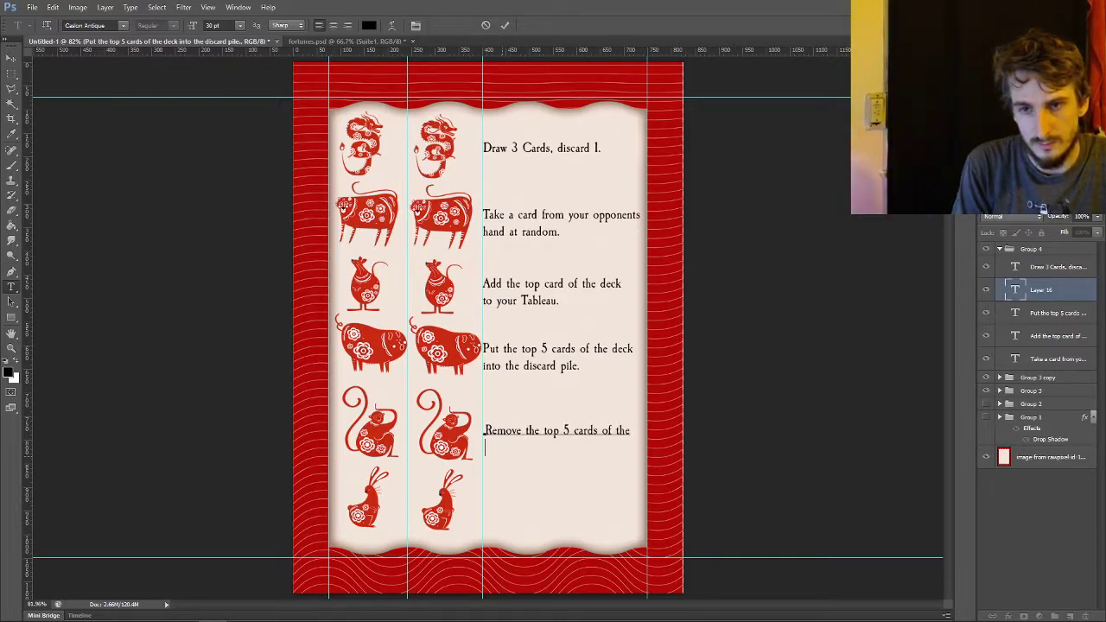
text( deck from teh ga)
key(BackSpace)
key(BackSpace)
key(BackSpace)
key(BackSpace)
text(he game.)
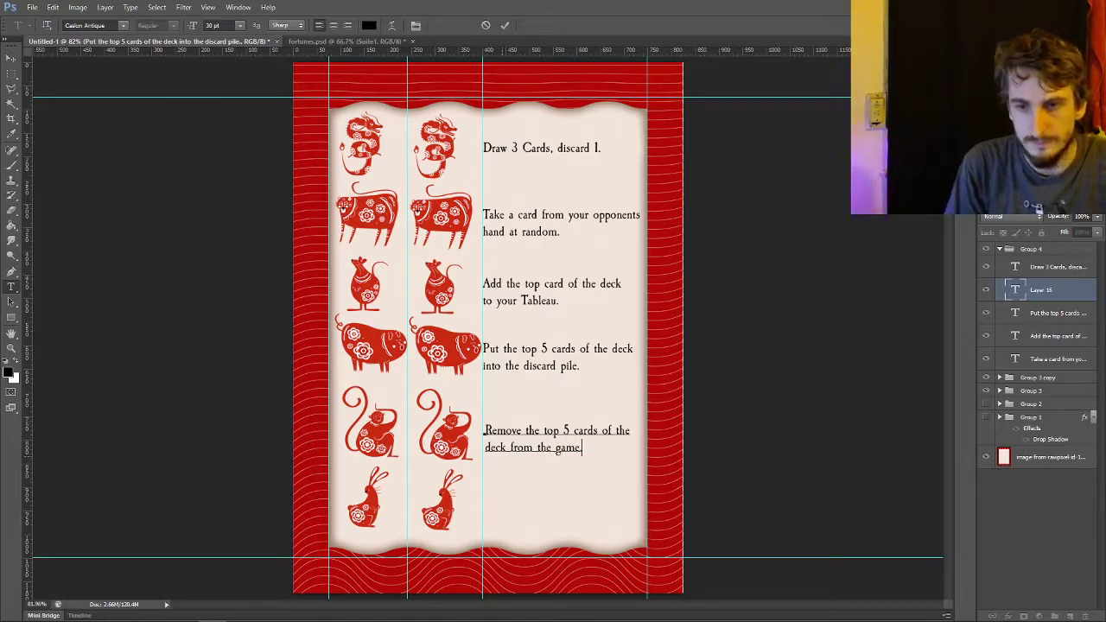
drag(502, 456, 500, 457)
click(505, 25)
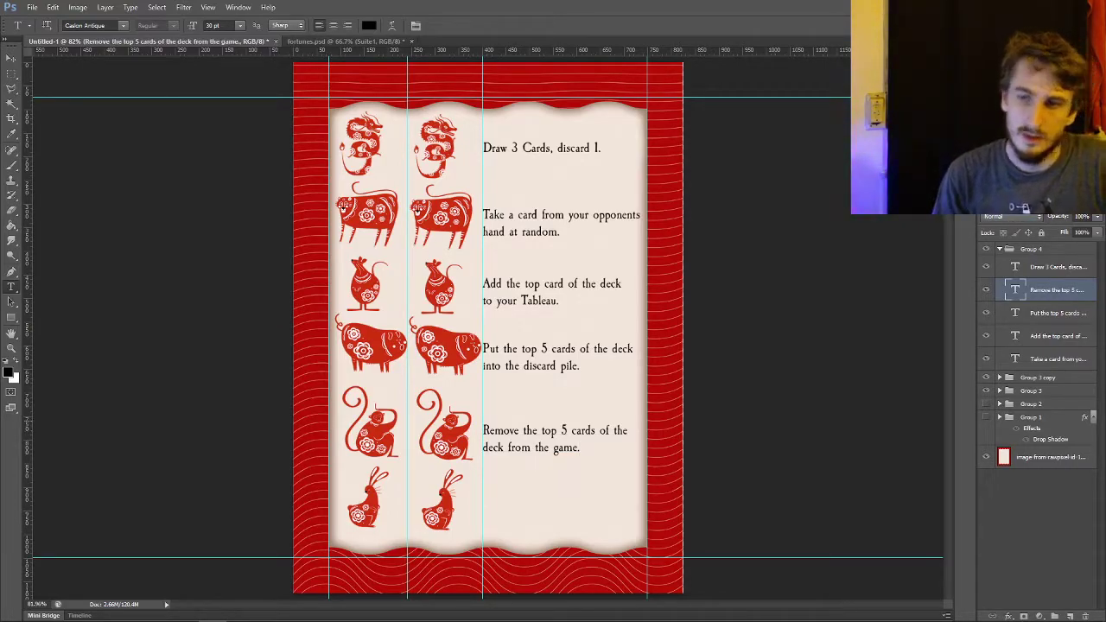
Change the number of cards in the pig pair's discard text to 7
click(1057, 313)
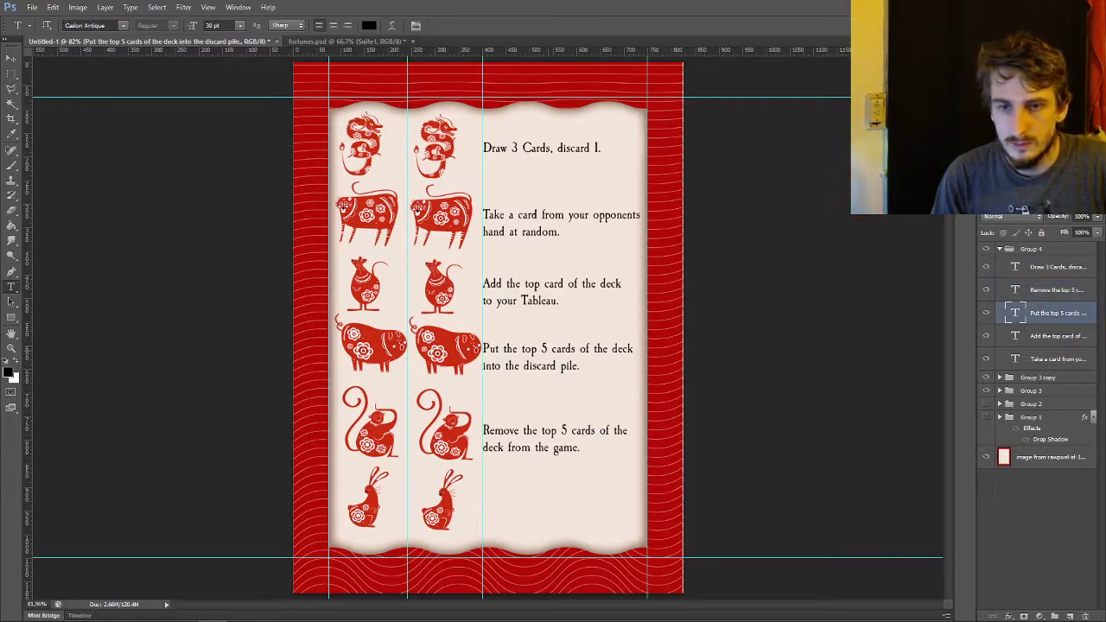
double_click(545, 348)
text(7)
click(505, 25)
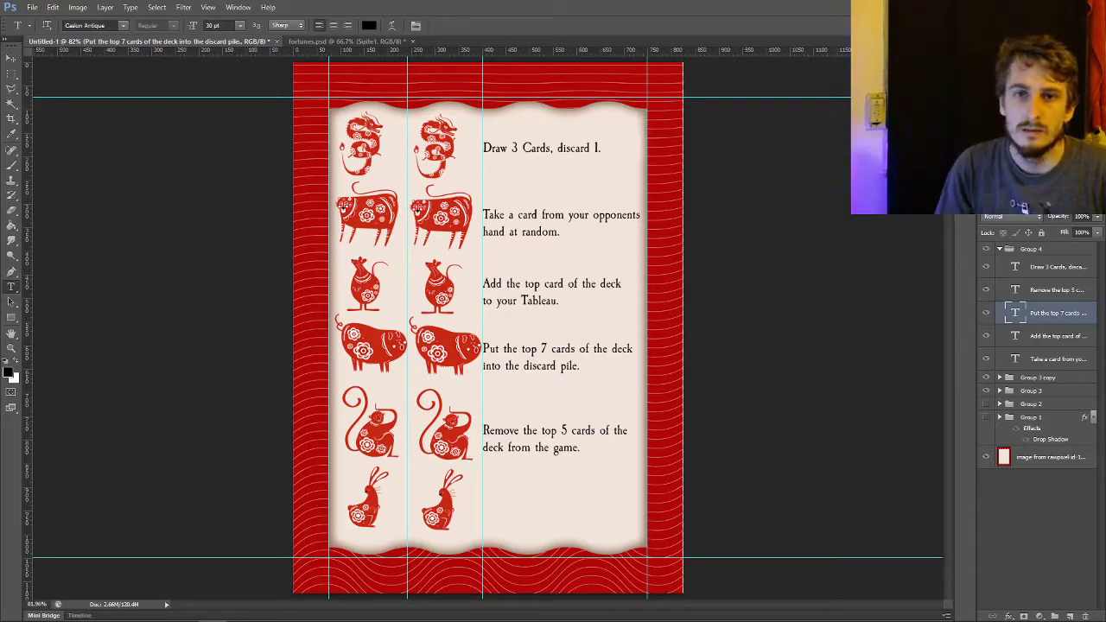
Close the fortunes.psd document, leaving the poster document open
click(413, 42)
click(555, 239)
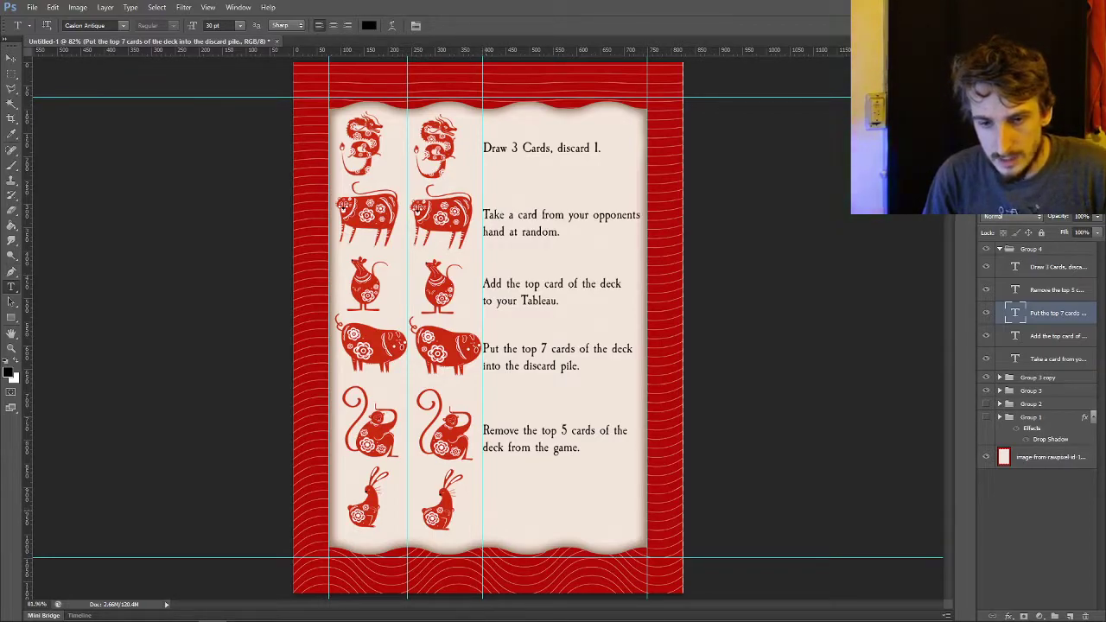
Add the two-line text "Put 3 random cards from the discard pile into your hand." beside the rabbit pair, aligned to the guide
click(484, 509)
text(Pu)
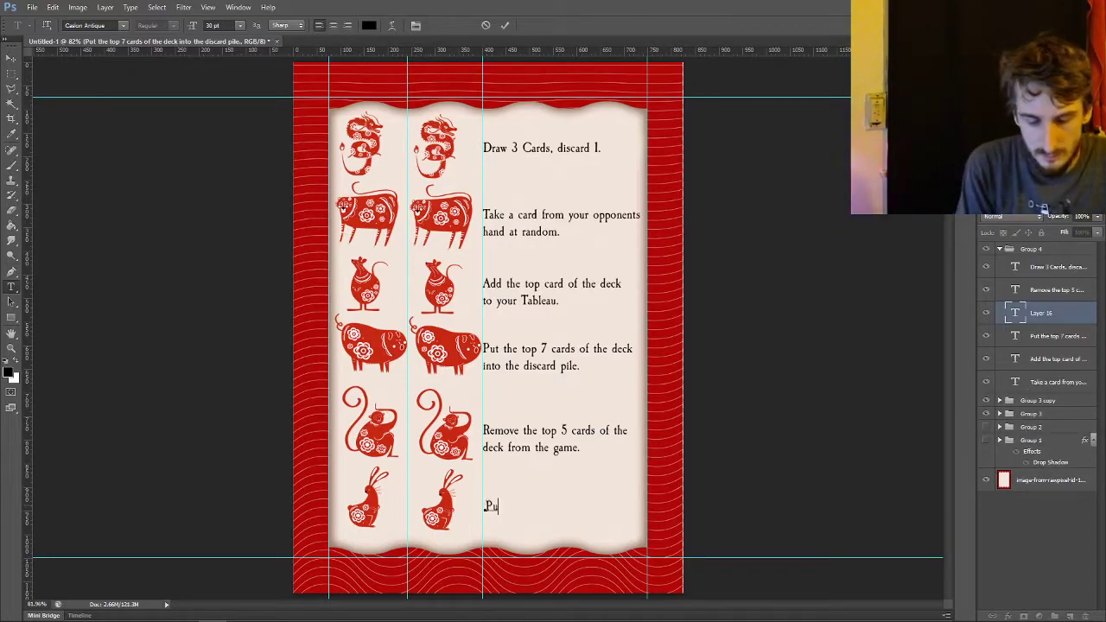
text(t 3 ran)
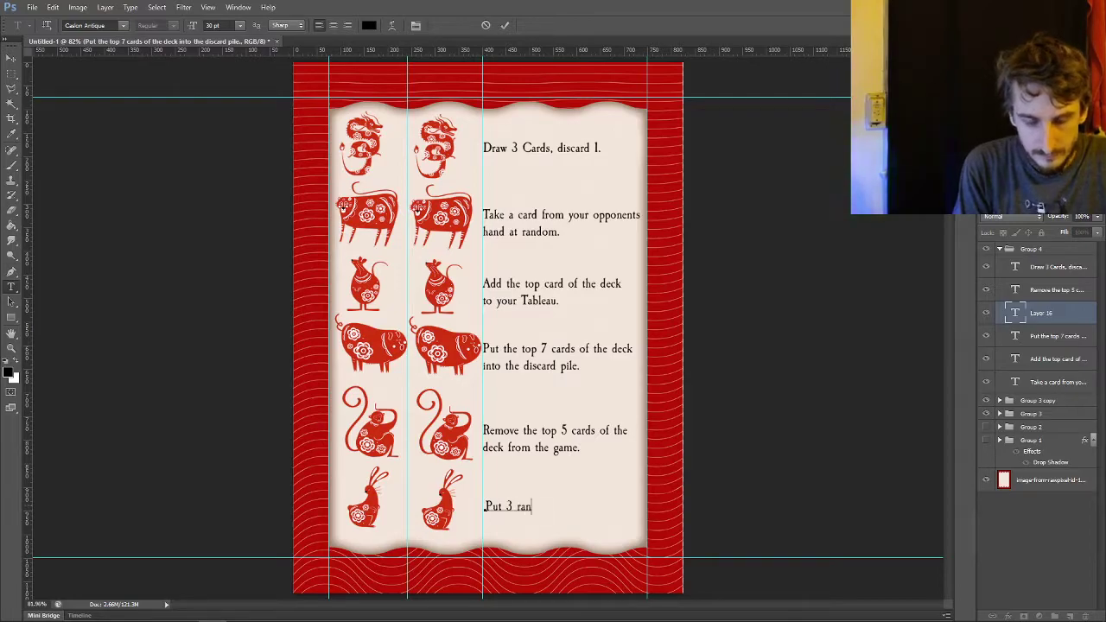
text(dom cards from tab)
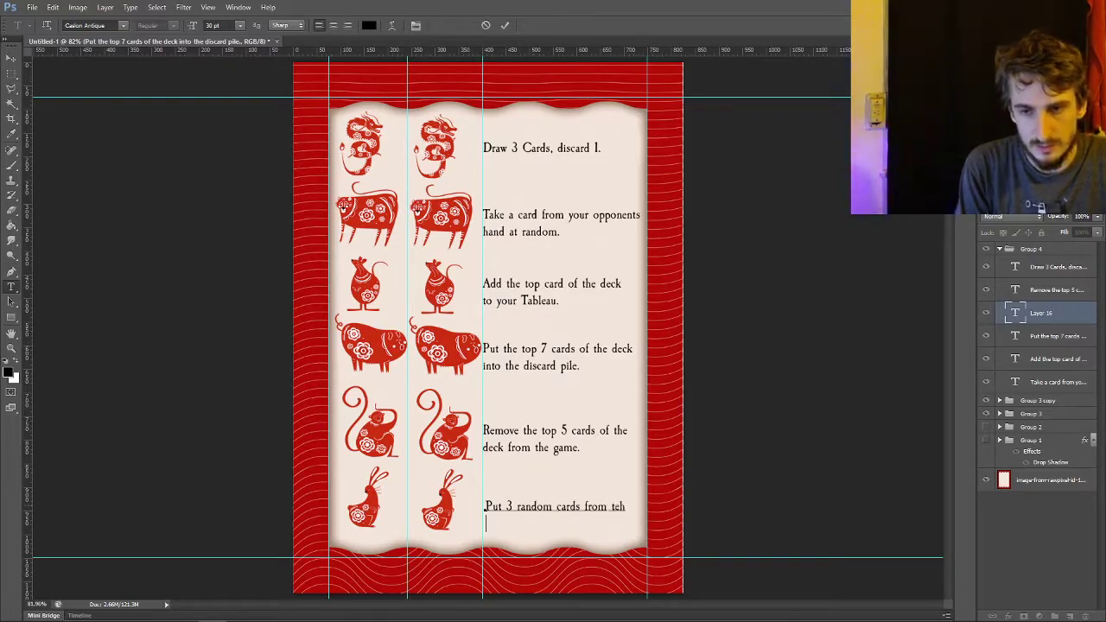
key(BackSpace)
key(BackSpace)
text(he discard pil)
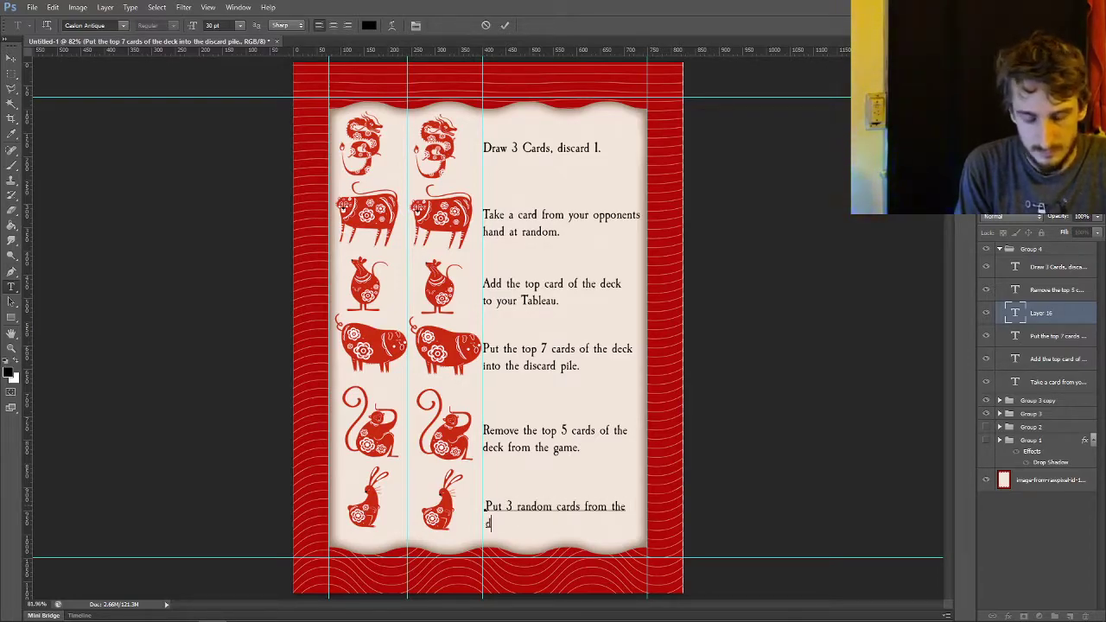
text(e into your hand.)
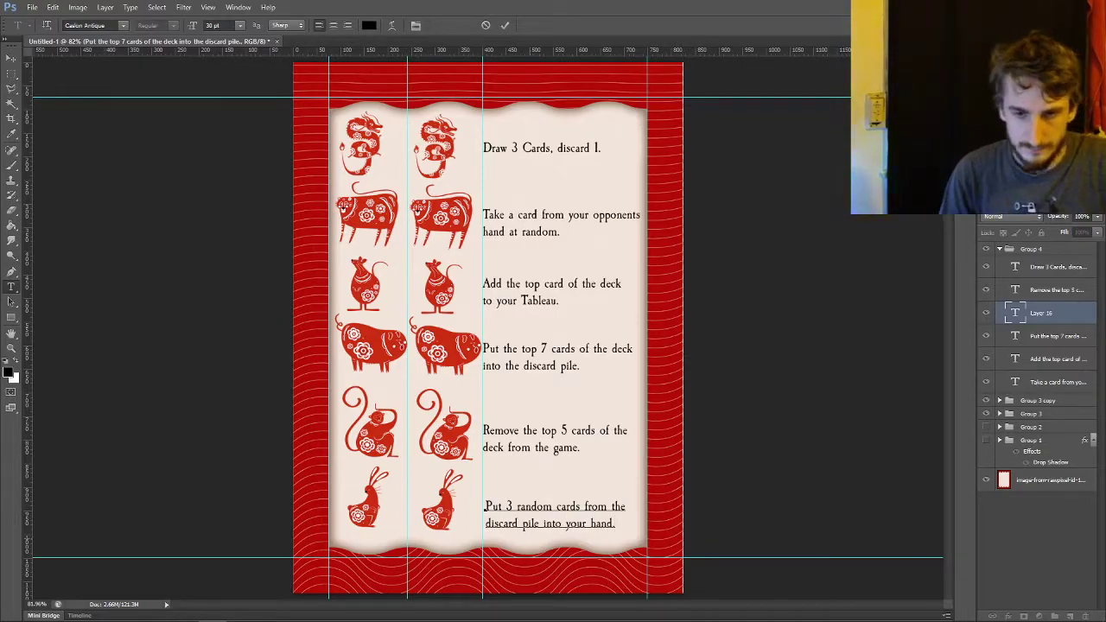
drag(553, 546, 550, 546)
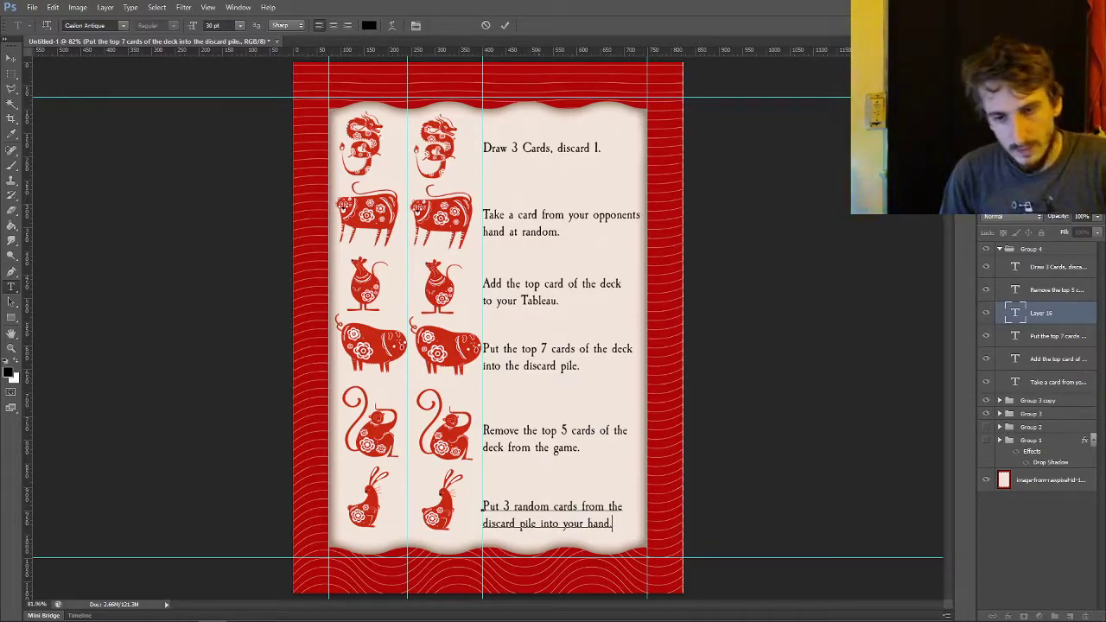
click(505, 25)
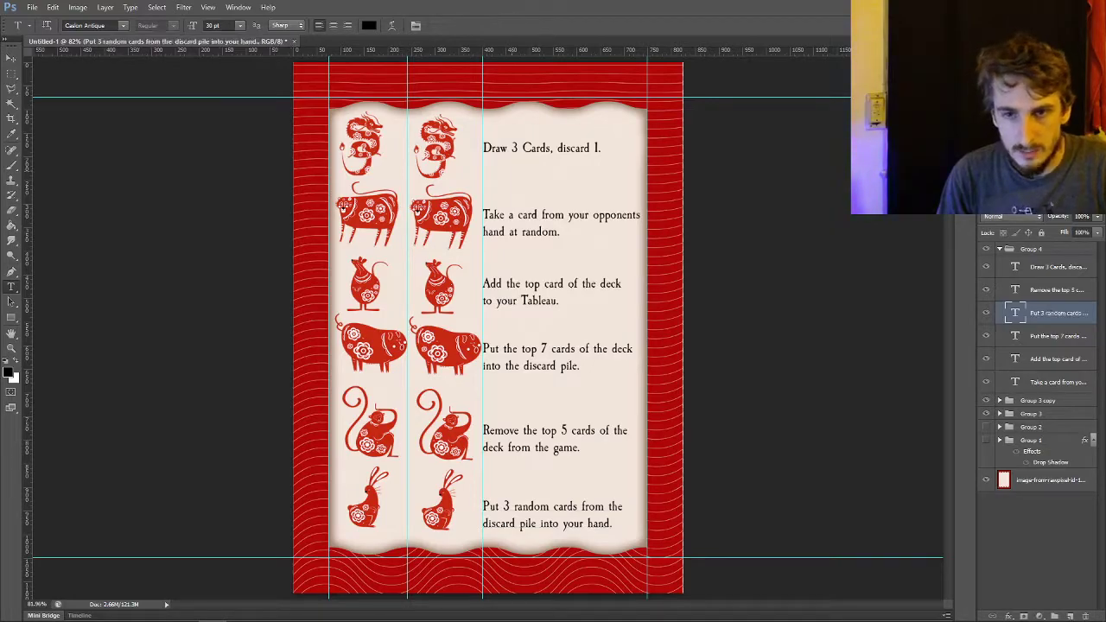
Save a JPEG copy of the poster as Reminder1 in the Cards folder at quality 12 (Maximum)
click(31, 7)
click(74, 144)
text(Reminder1)
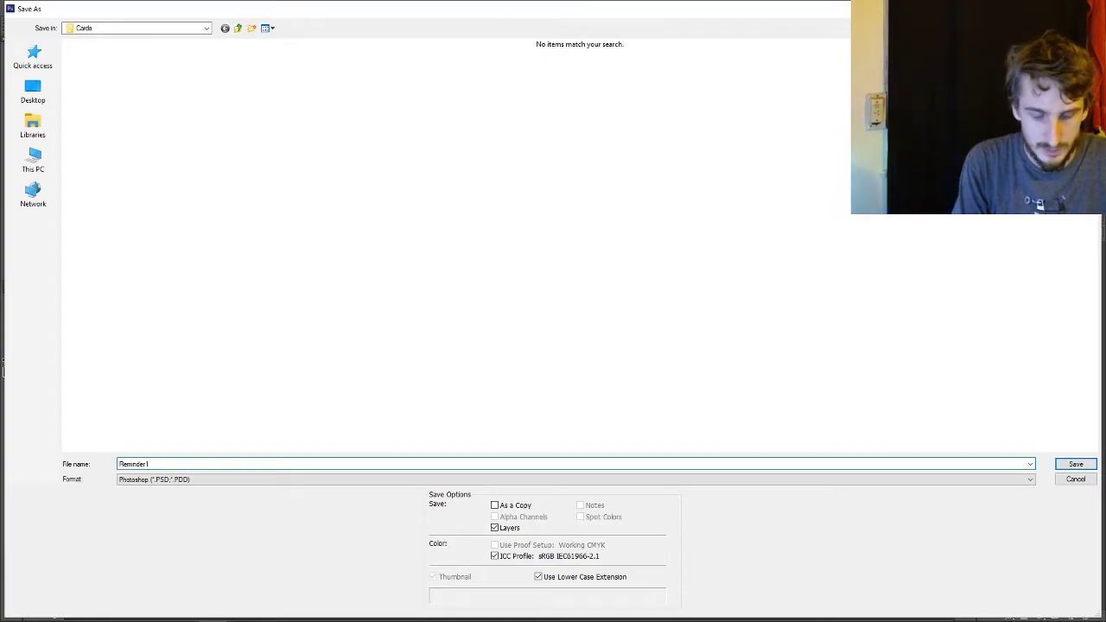
key(Tab)
key(j)
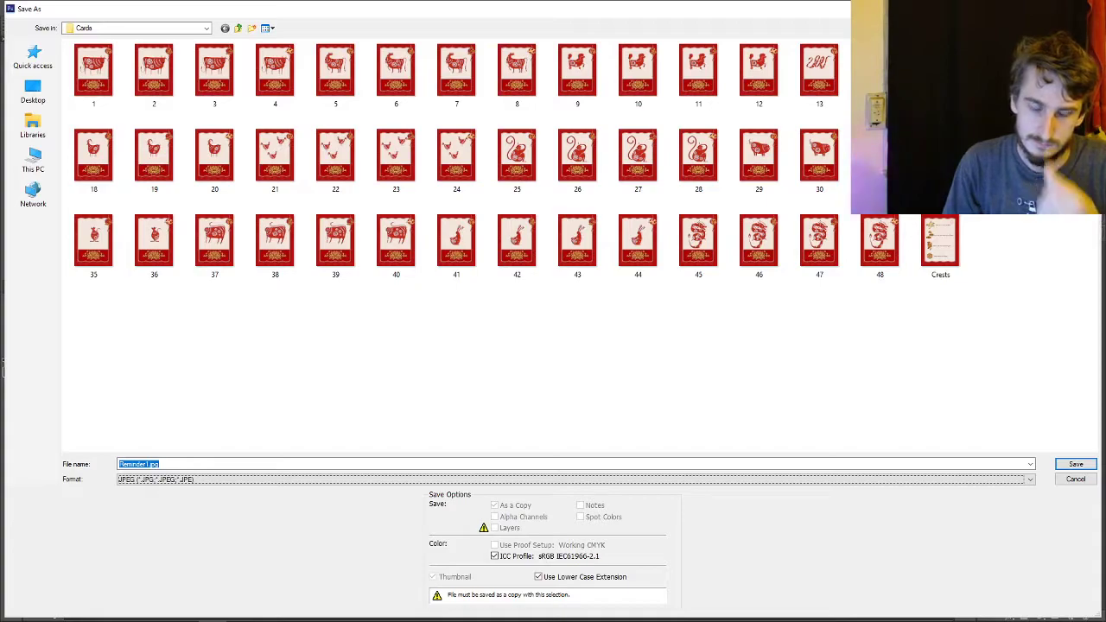
key(Return)
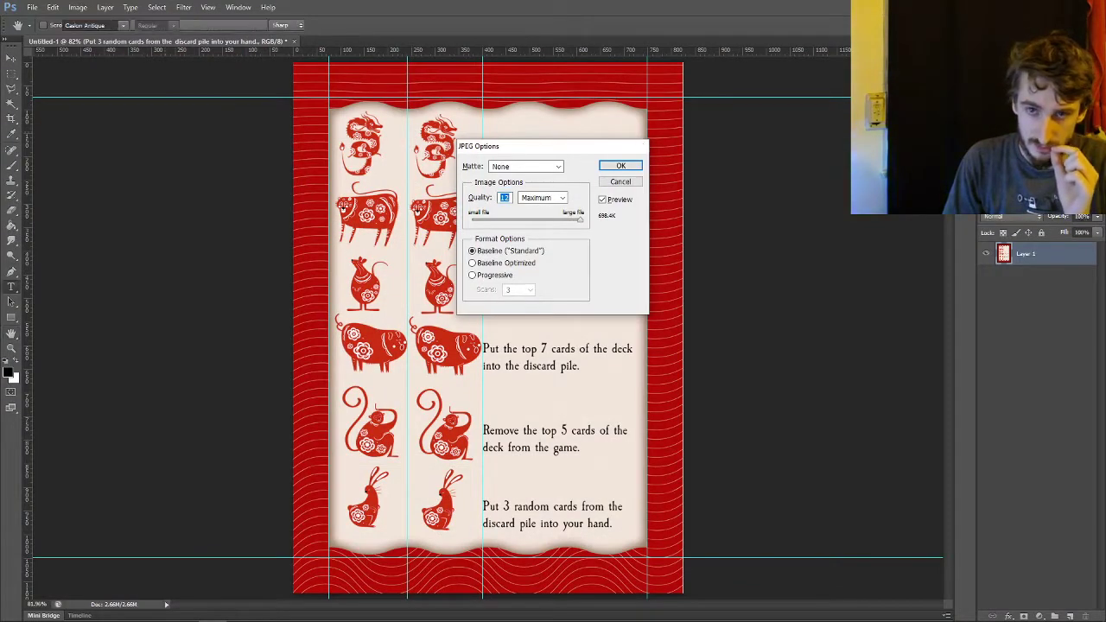
key(Return)
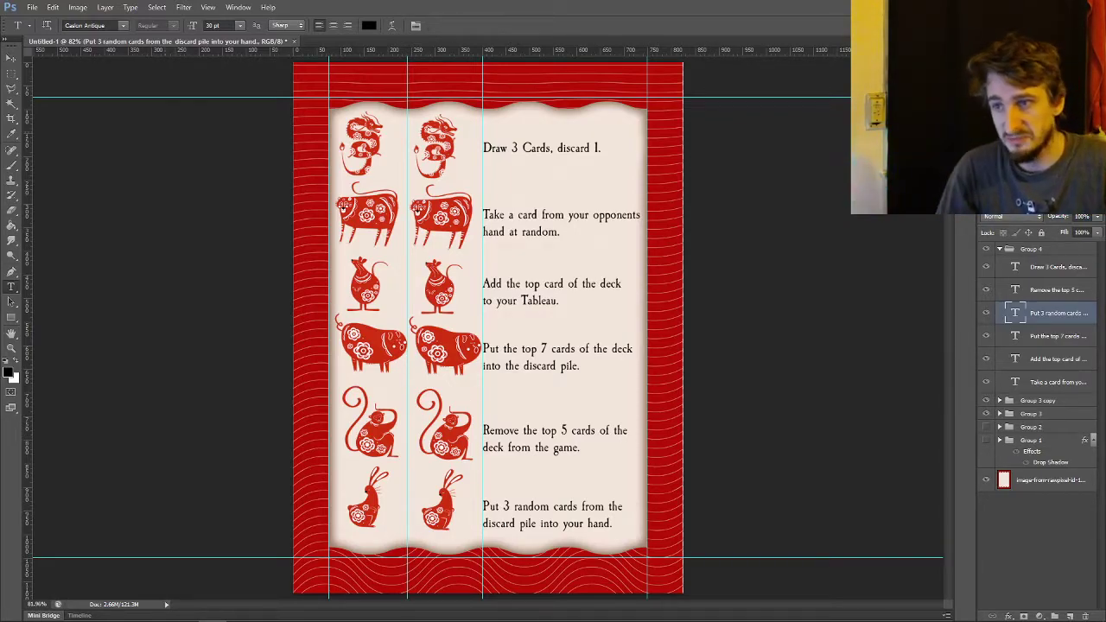
Hide Group 4 with the effect texts and check which animal column Group 3 copy contains
click(1058, 267)
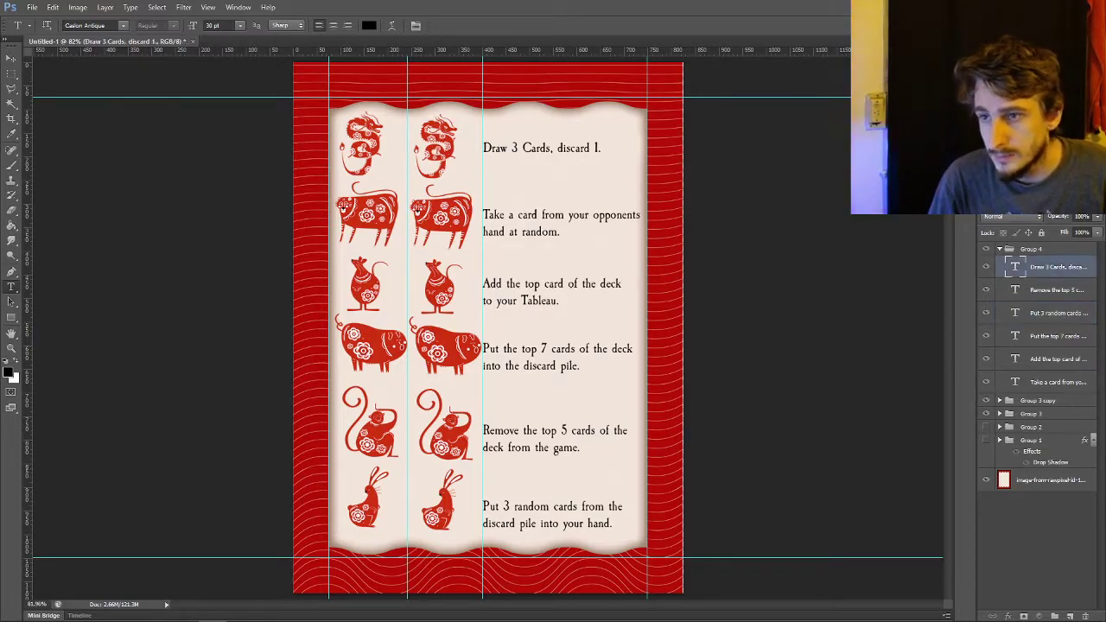
click(1001, 249)
click(986, 249)
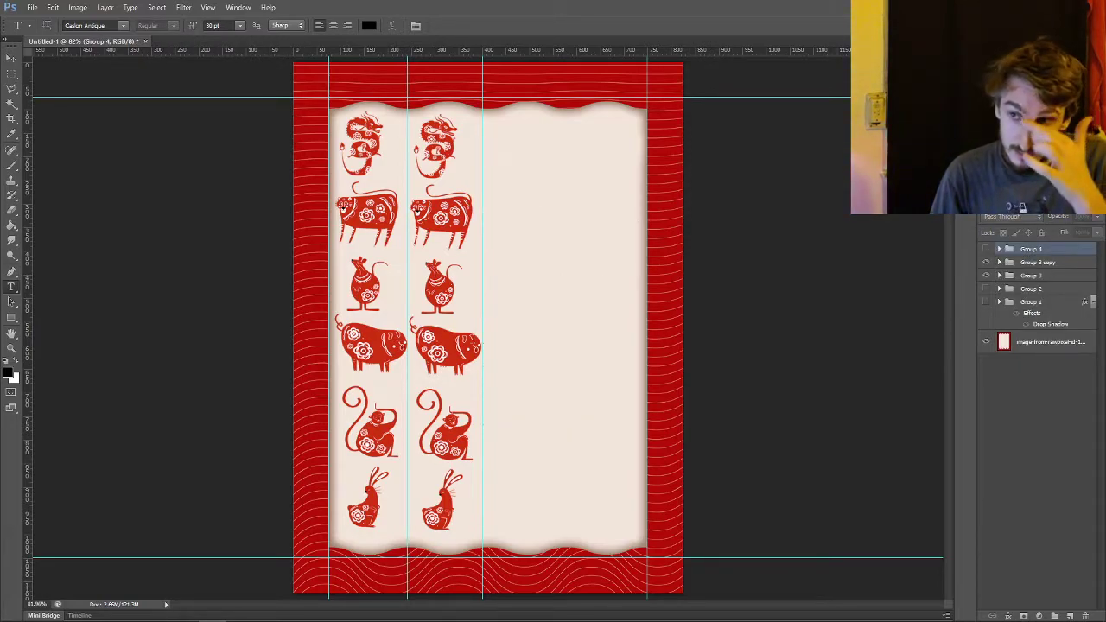
click(986, 262)
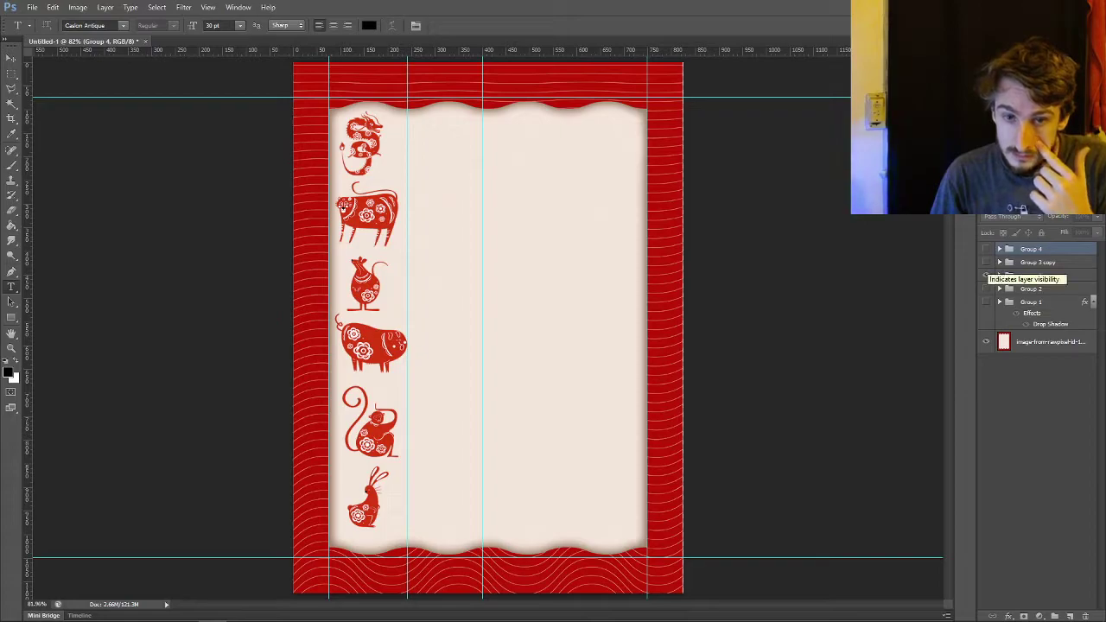
click(987, 262)
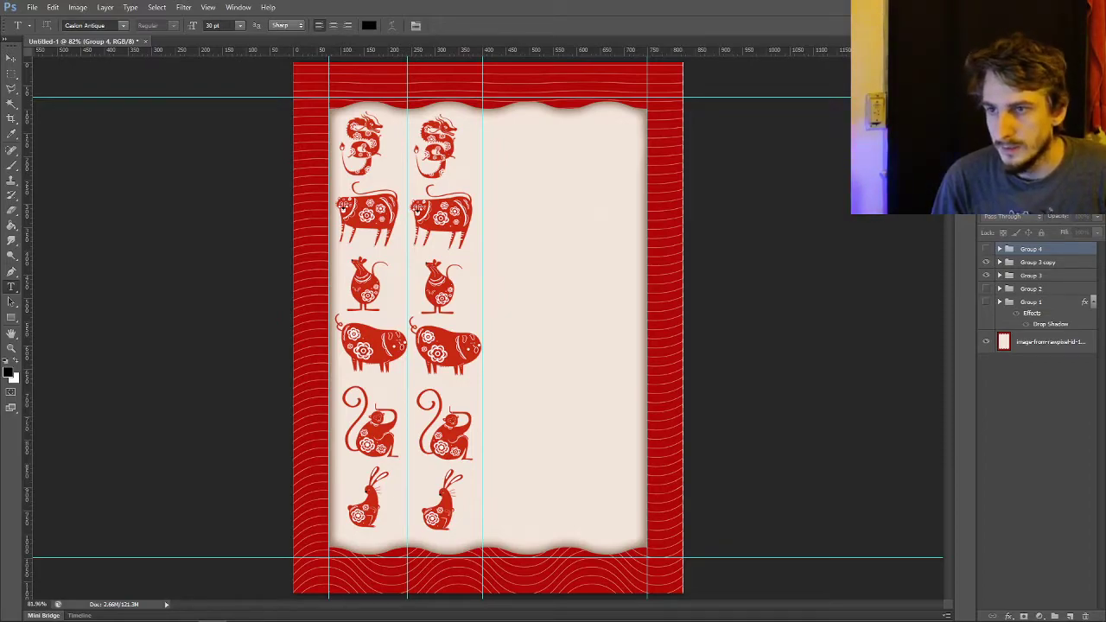
Shift the second column's animals down one row and move its rabbit to the top row beside the dragon
click(1038, 263)
click(1000, 263)
click(1037, 418)
shift+click(1055, 535)
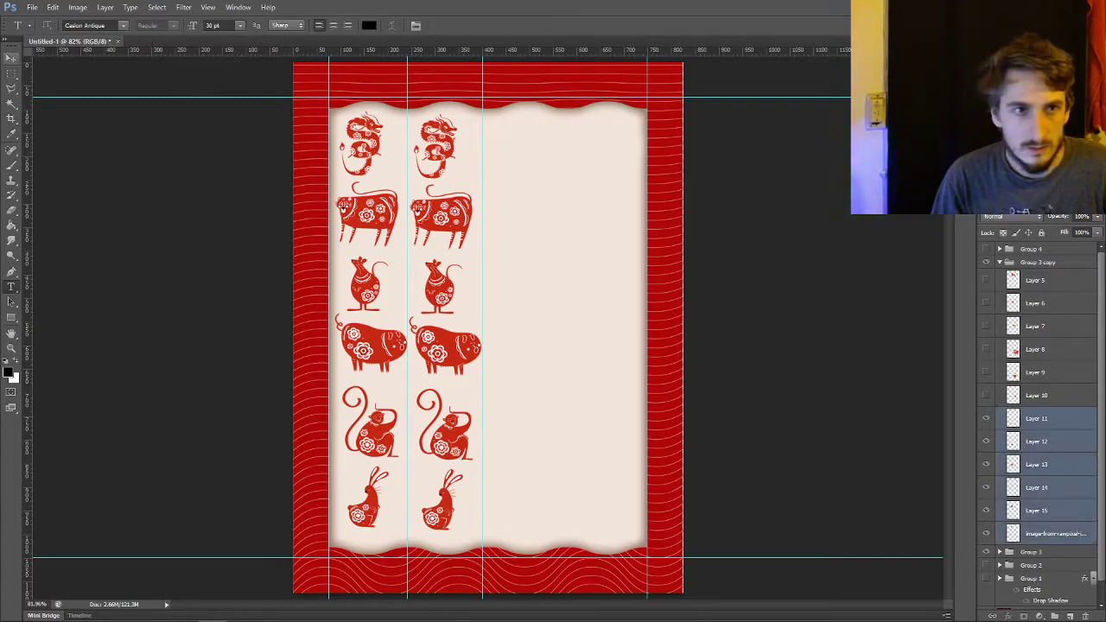
click(11, 57)
drag(447, 106, 450, 177)
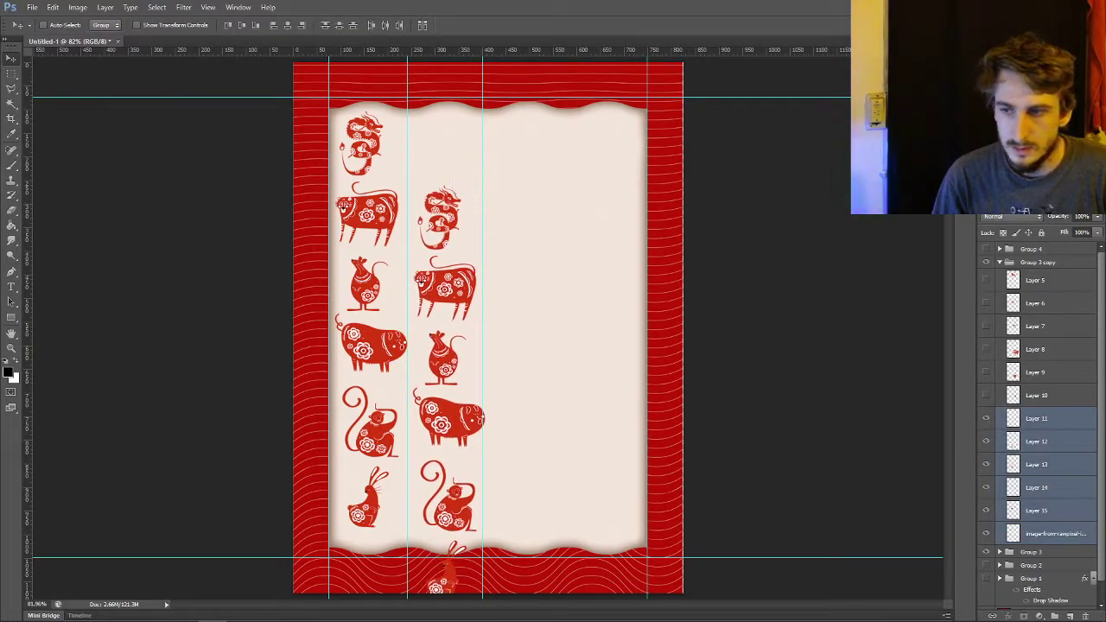
click(1047, 420)
drag(455, 553, 459, 116)
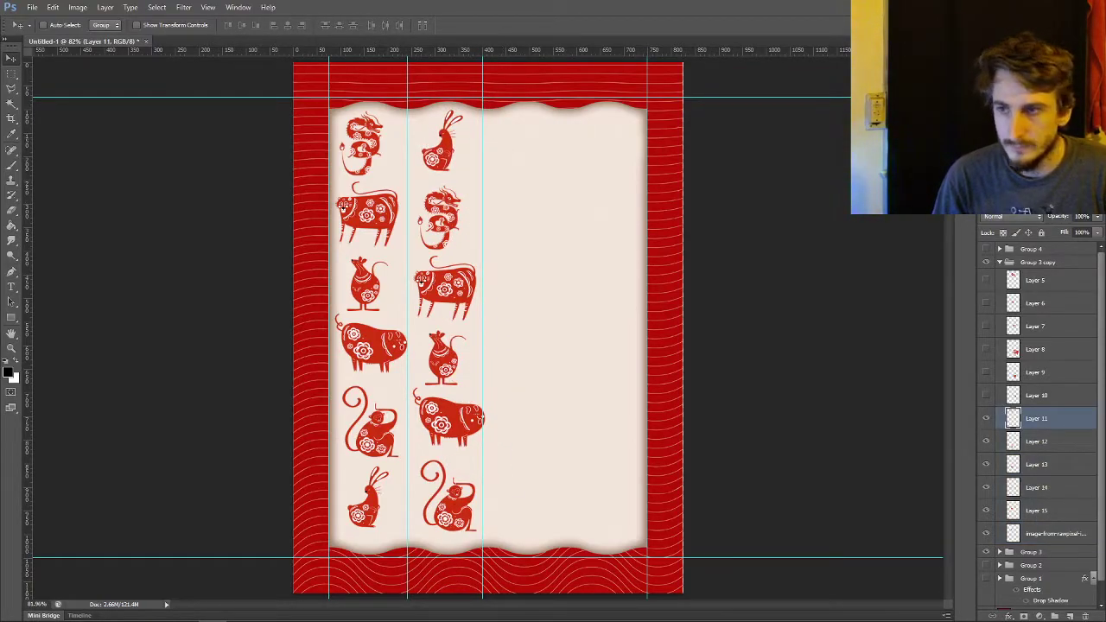
Turn Group 4 back on and hide its six existing effect text layers individually
click(1000, 262)
click(1000, 249)
click(1057, 268)
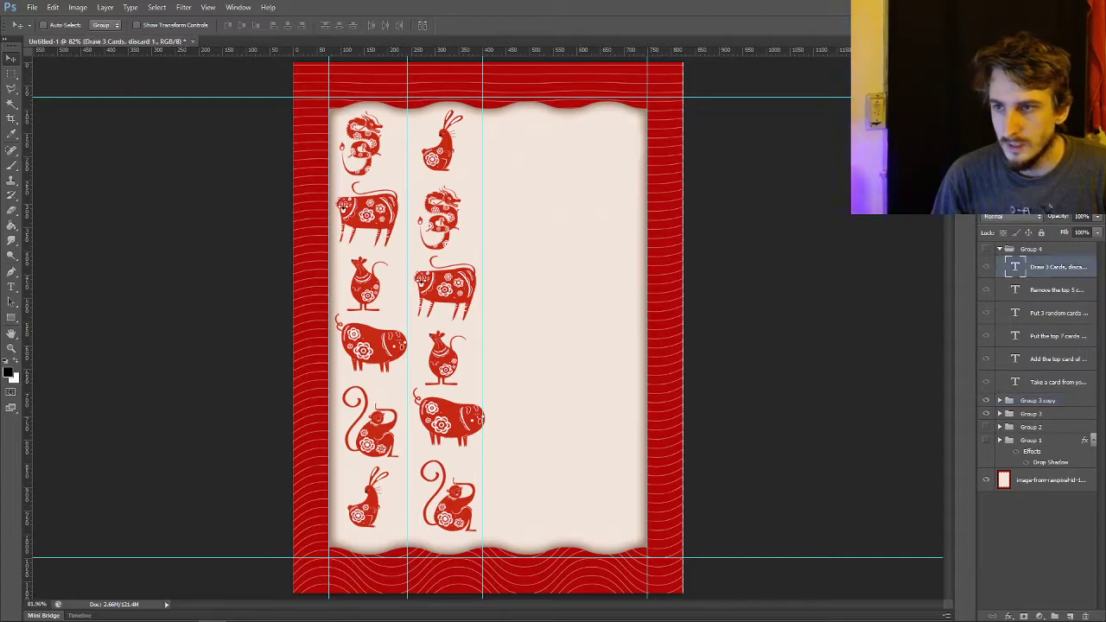
click(986, 249)
drag(986, 268, 986, 383)
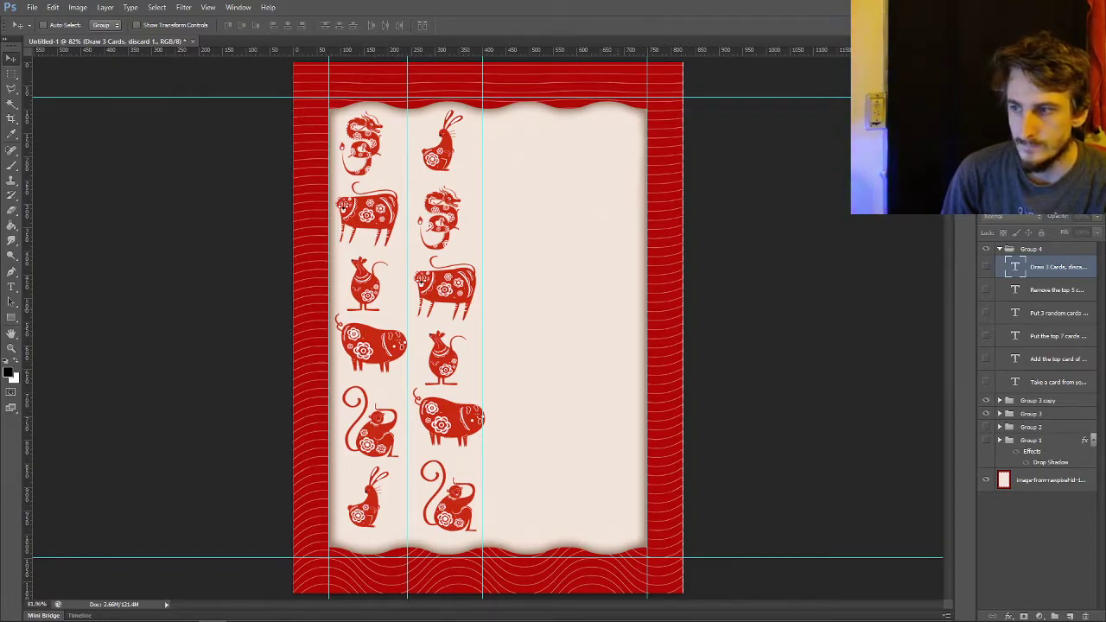
Add the two-line text "Draw the top card of the discard pile." beside the dragon and rabbit pair, aligned to the guide
key(t)
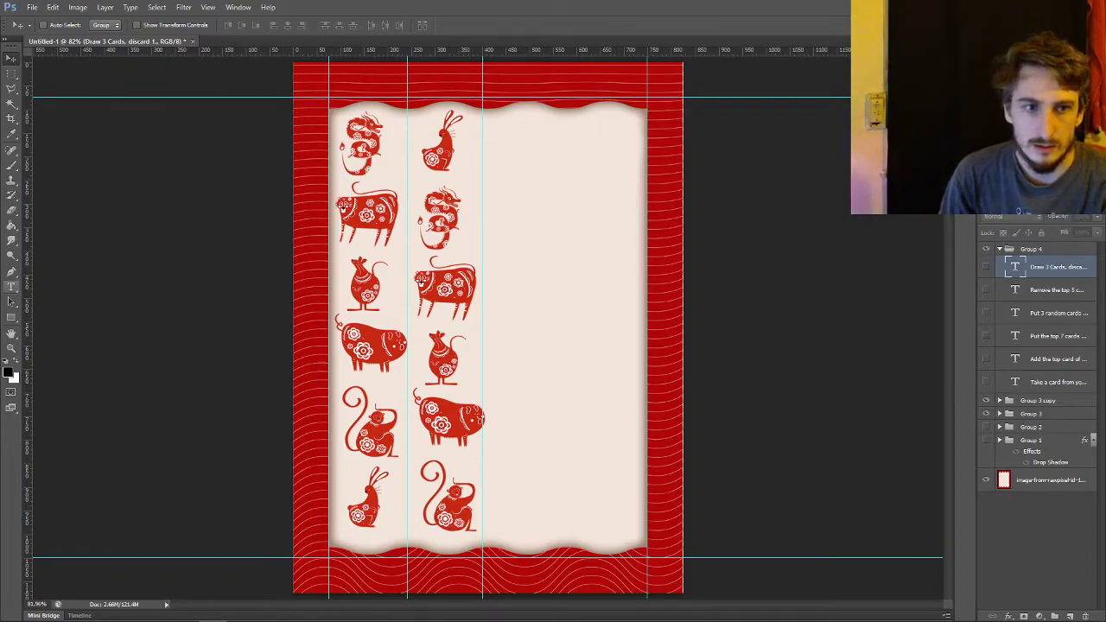
click(490, 143)
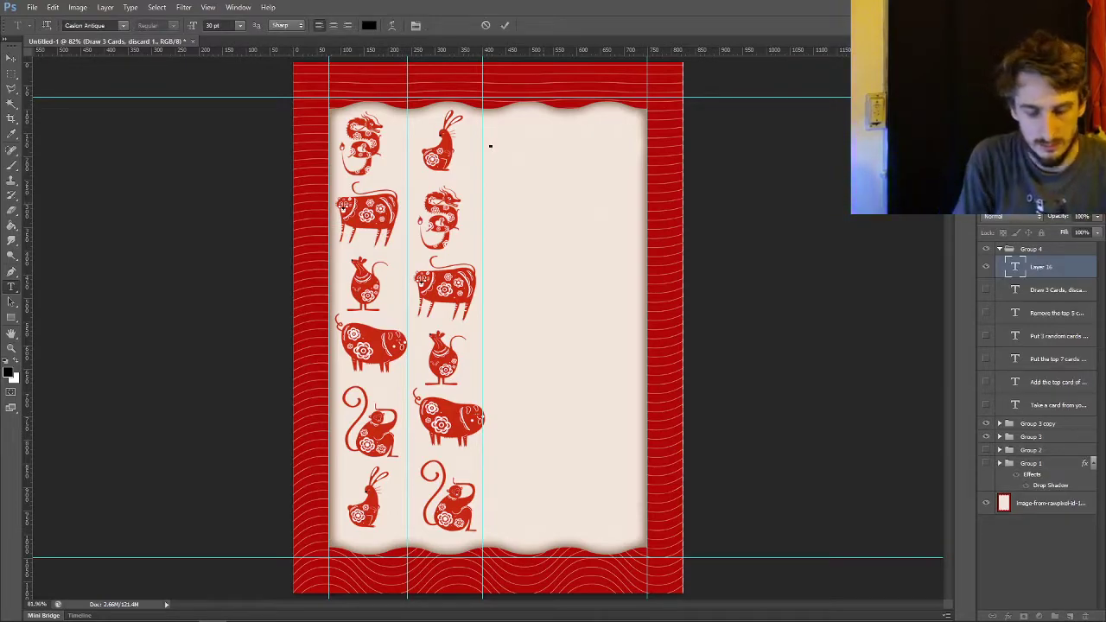
text(Draw the )
text(top o)
text(ard of the Disc)
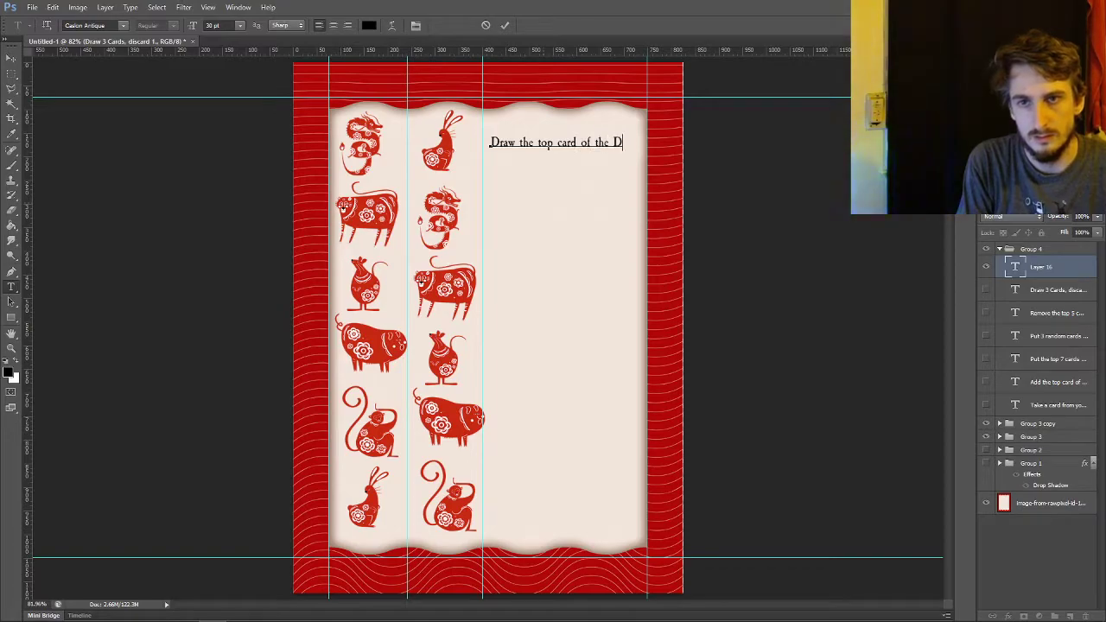
key(BackSpace)
key(BackSpace)
key(BackSpace)
key(BackSpace)
text(discard)
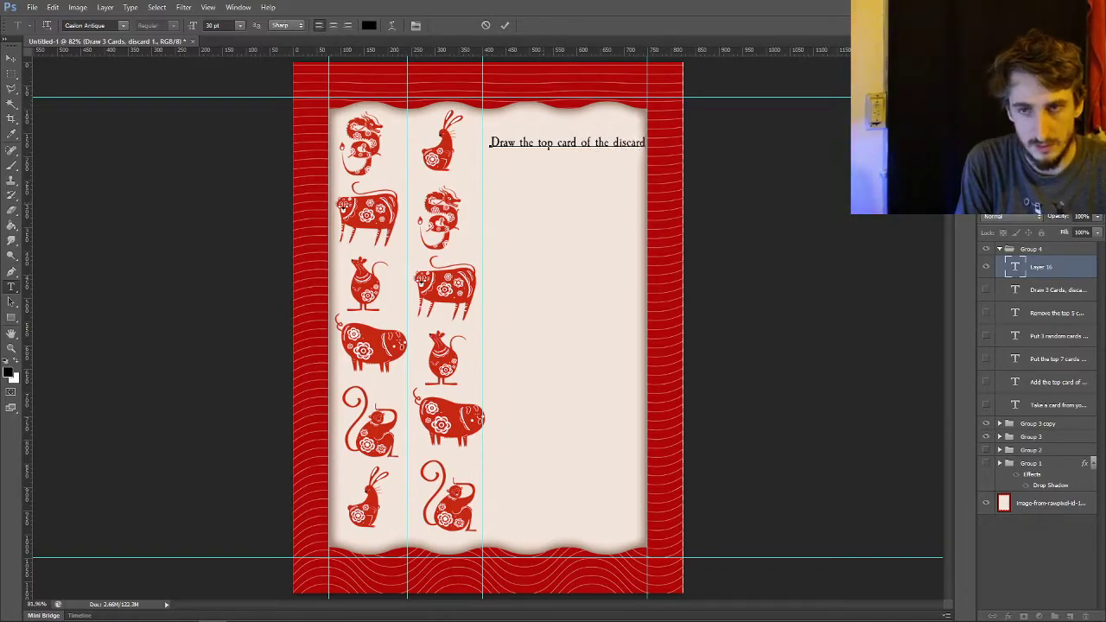
key(Return)
text(pile)
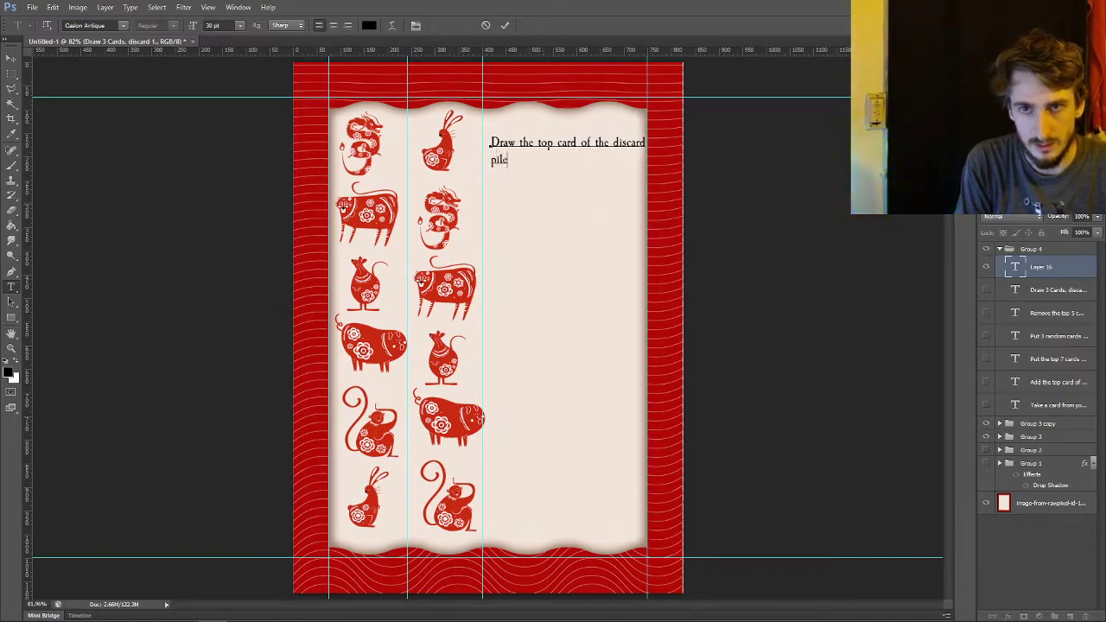
text(.)
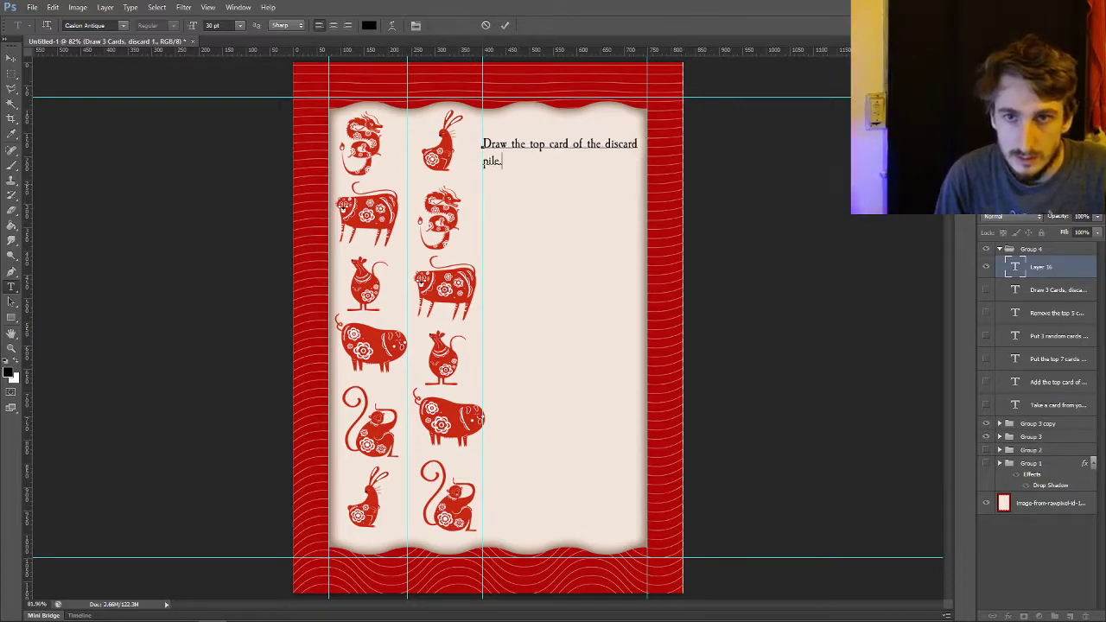
click(505, 26)
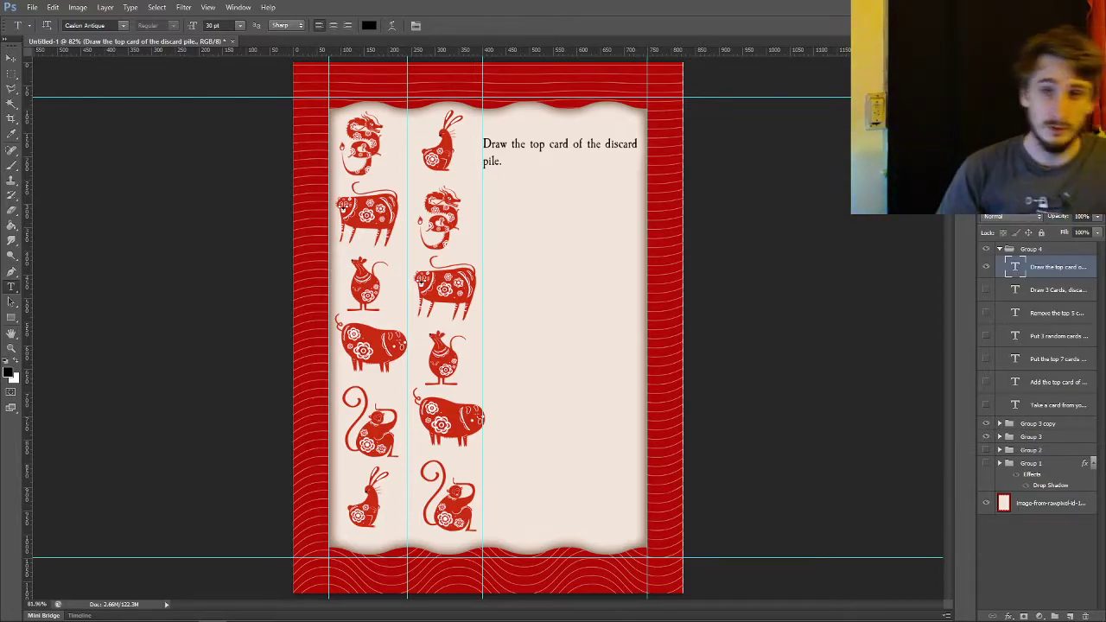
Add the two-line text "Choose an Opponent to draw two cards from the deck." beside the second-row pair, aligned to the guide
click(487, 214)
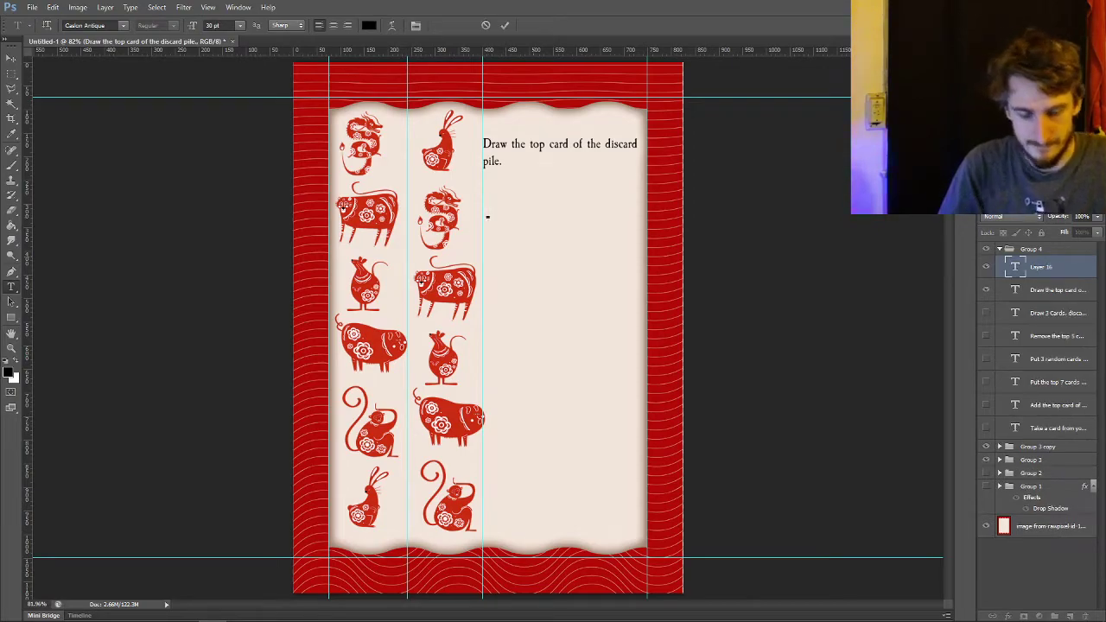
text(Choose an Opponent)
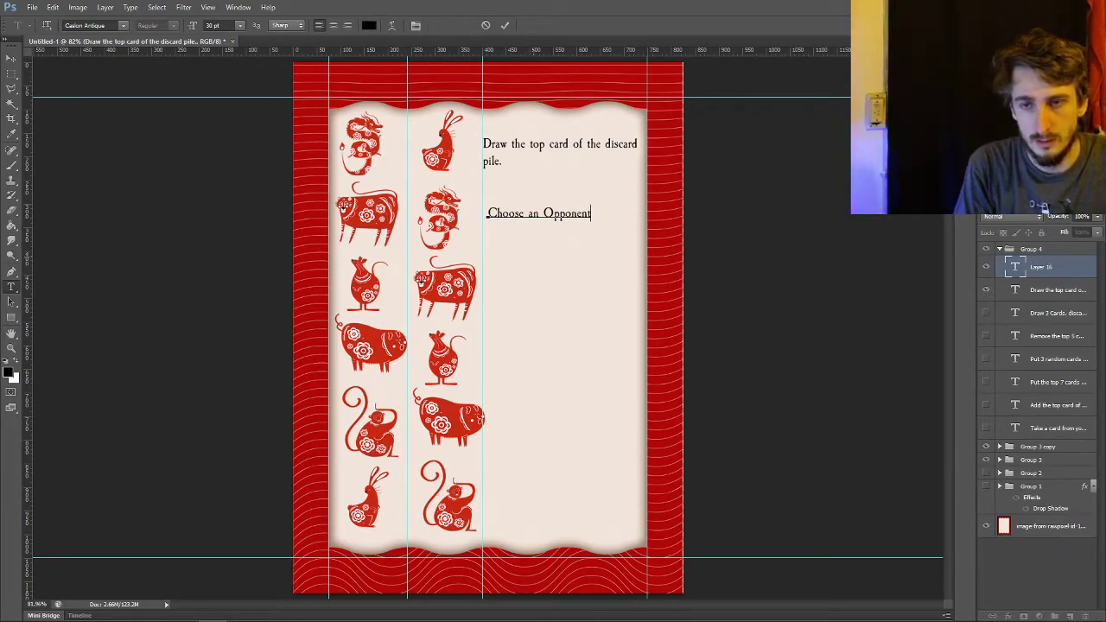
text( to draw)
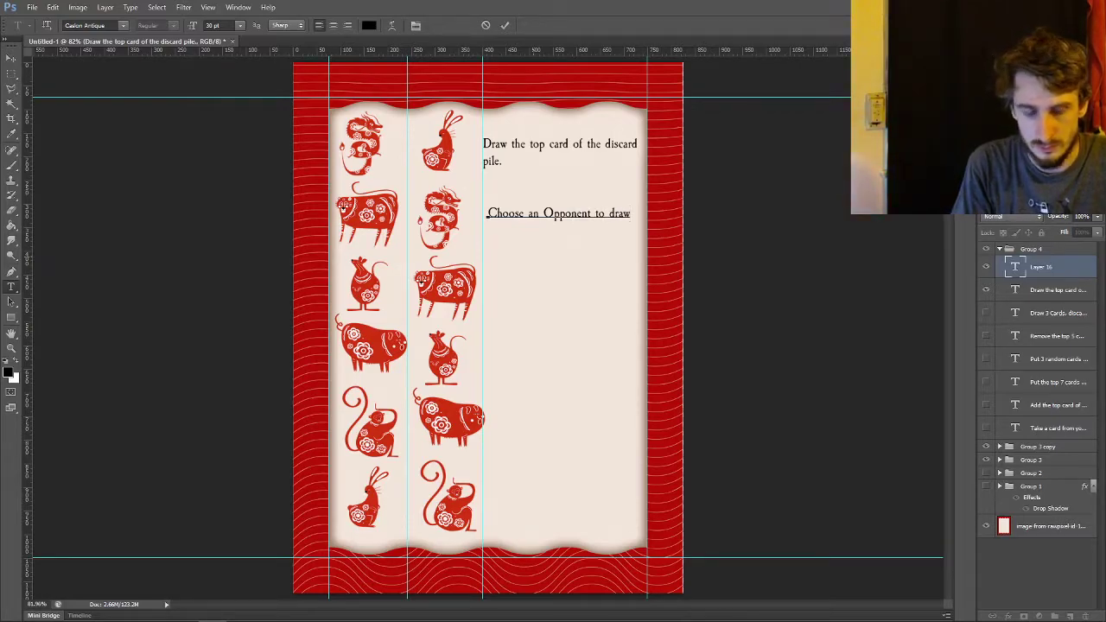
text( two cards from )
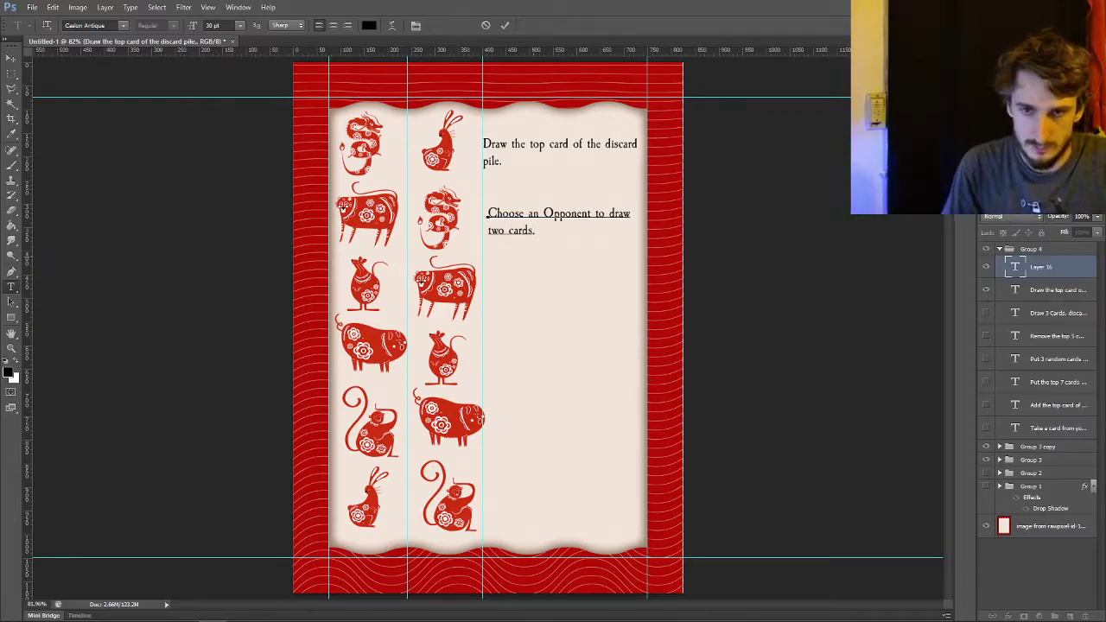
text(the deck.)
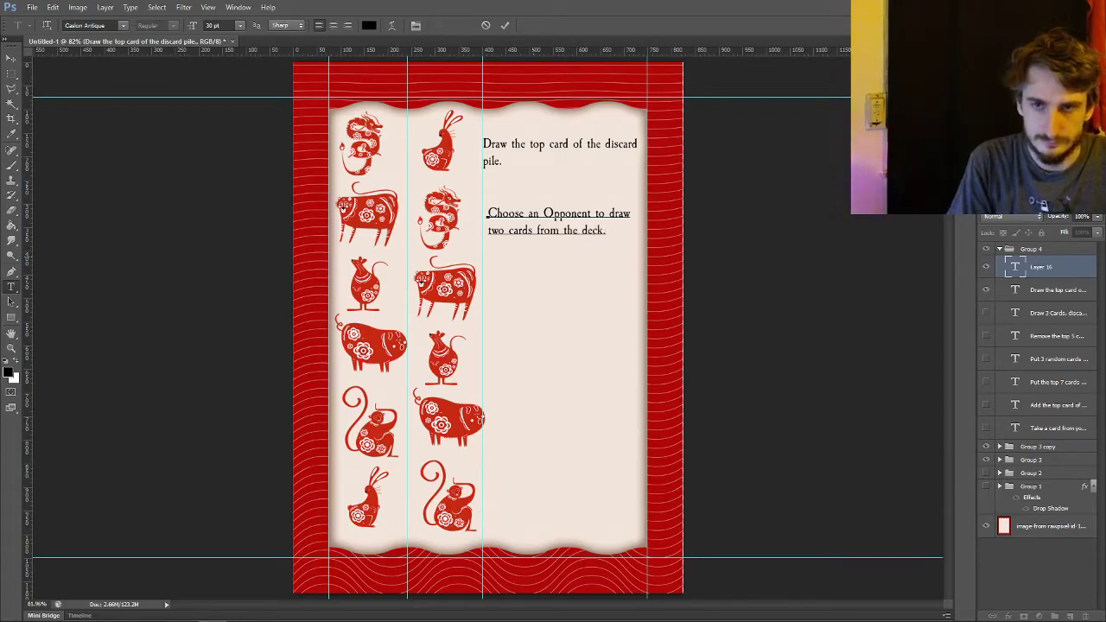
drag(543, 259, 537, 257)
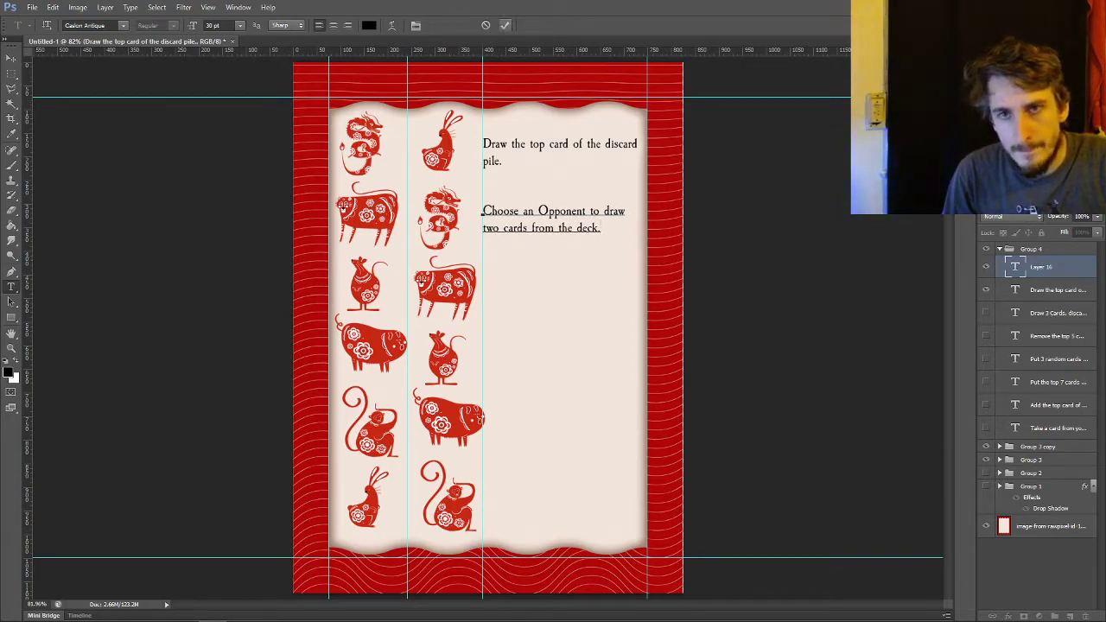
key(ctrl+Return)
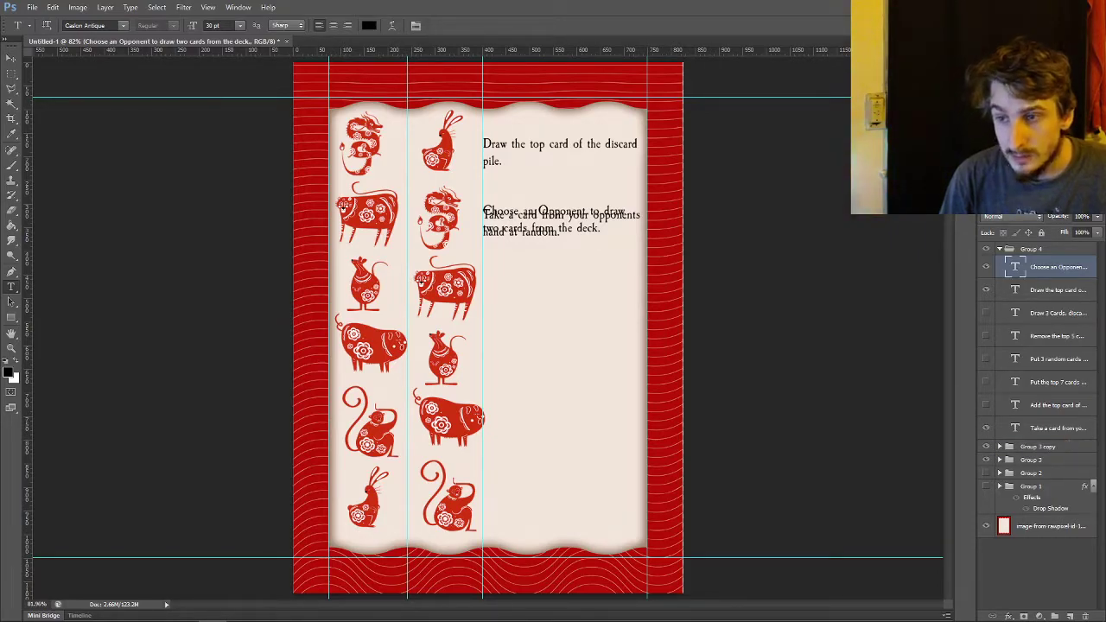
Hide the overlapping "Take a card from your opponents hand at random." text layer, leaving only the two new effect texts switched on
drag(986, 290, 986, 267)
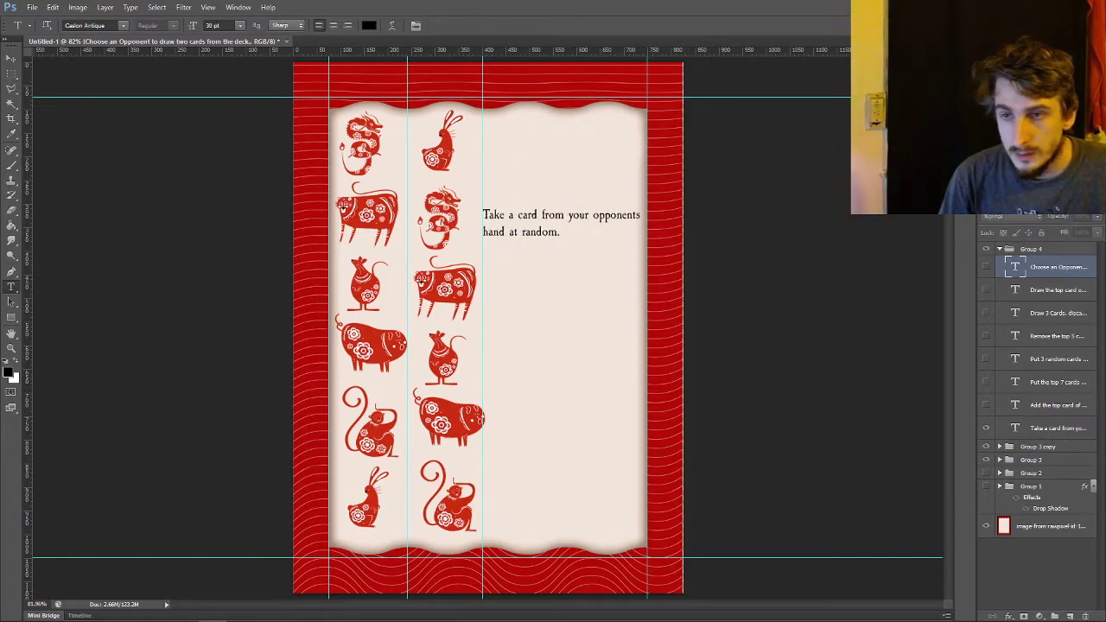
click(986, 428)
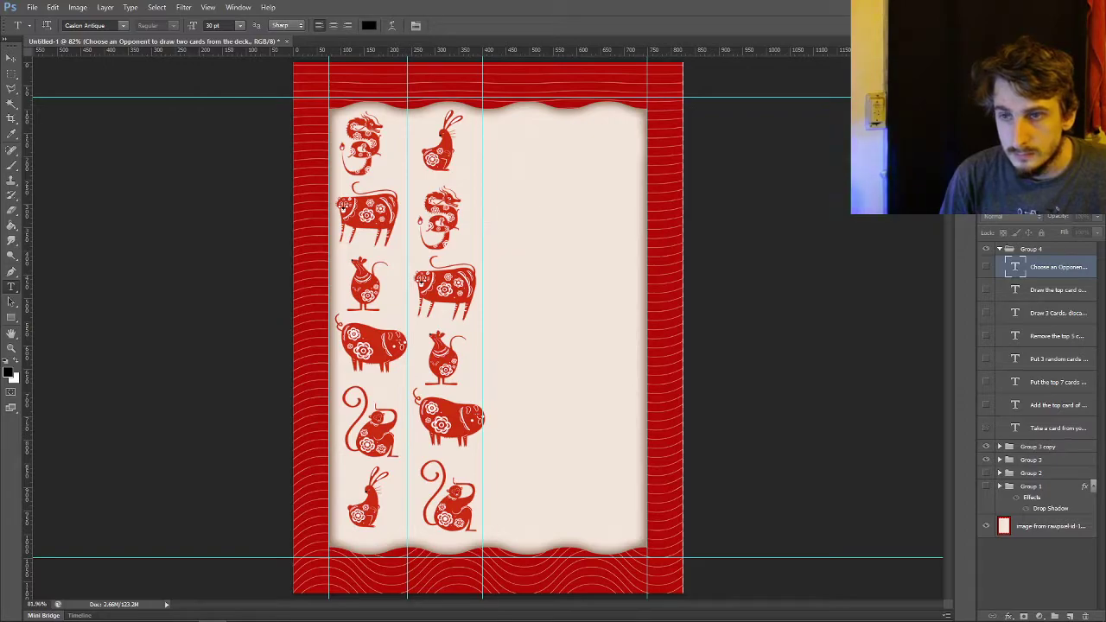
click(987, 290)
click(987, 267)
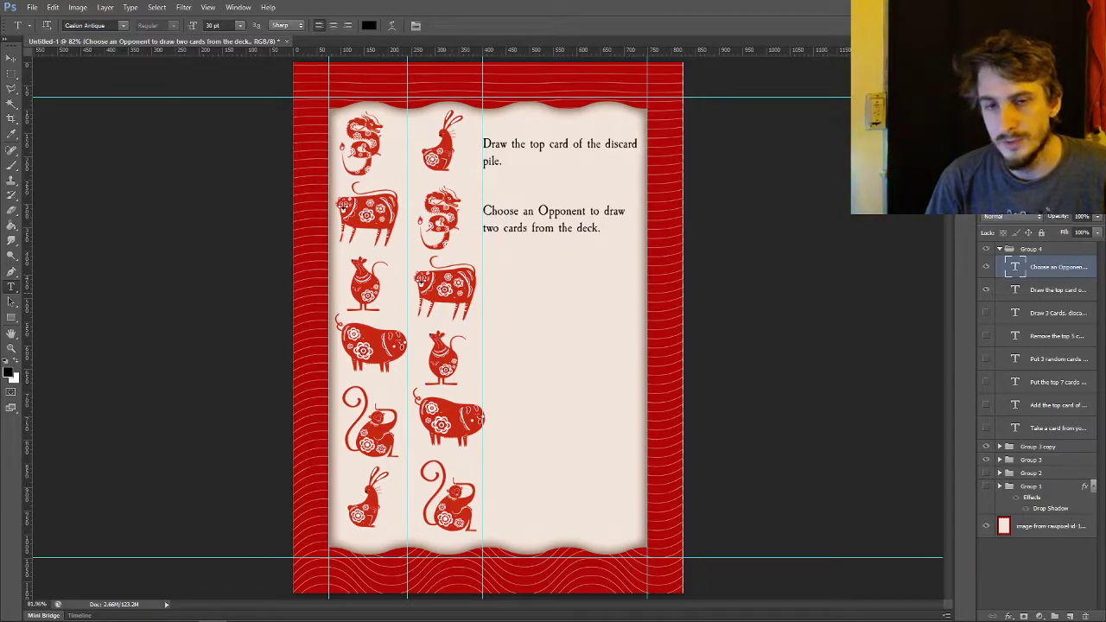
Add the two-line text "Return a card from an Opponents Tableau to their hand." beside the third-row pair, aligned to the guide
click(485, 290)
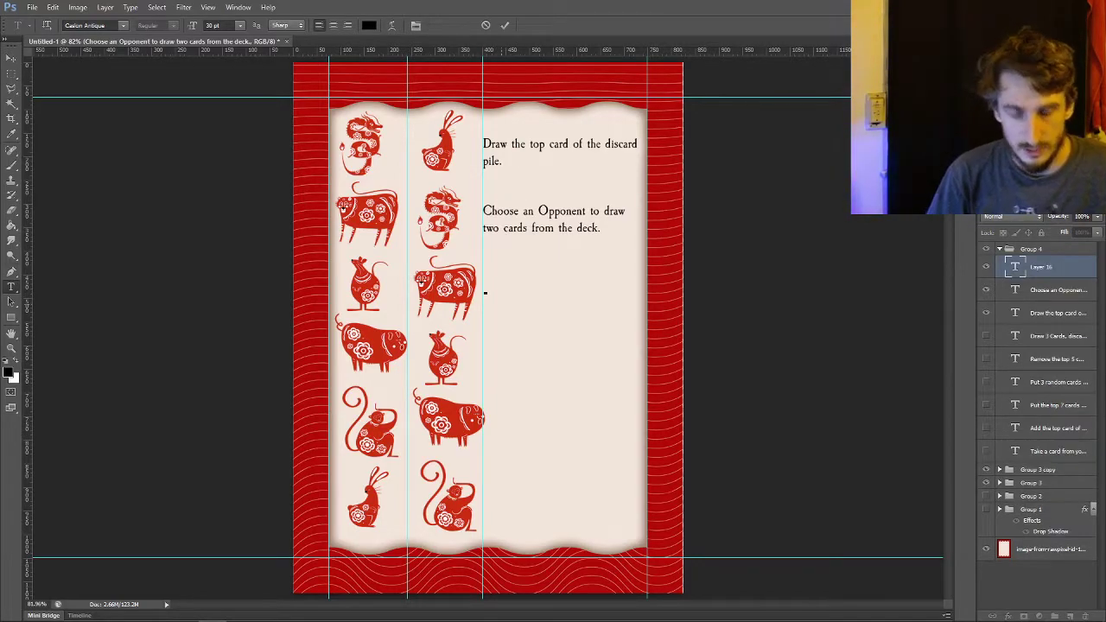
text(Return a )
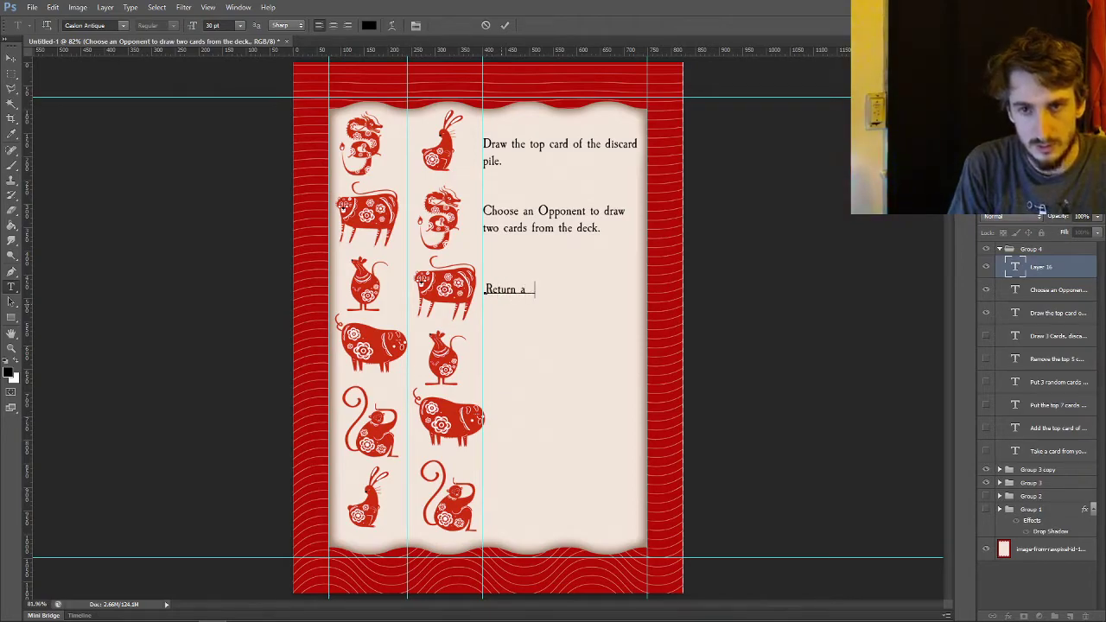
text(card from an)
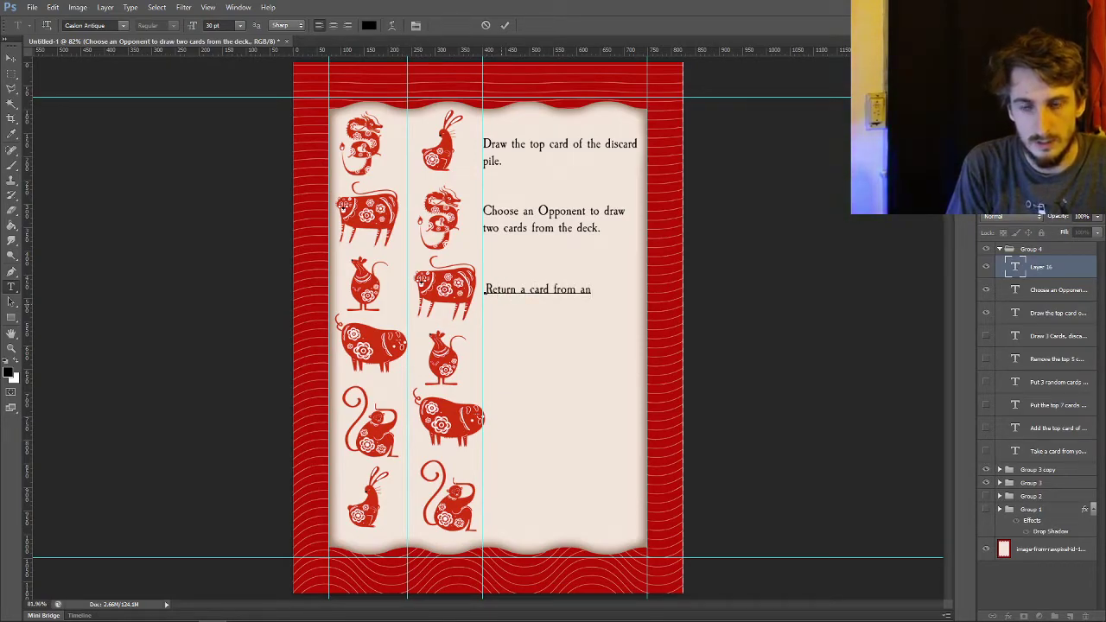
text( Opponent)
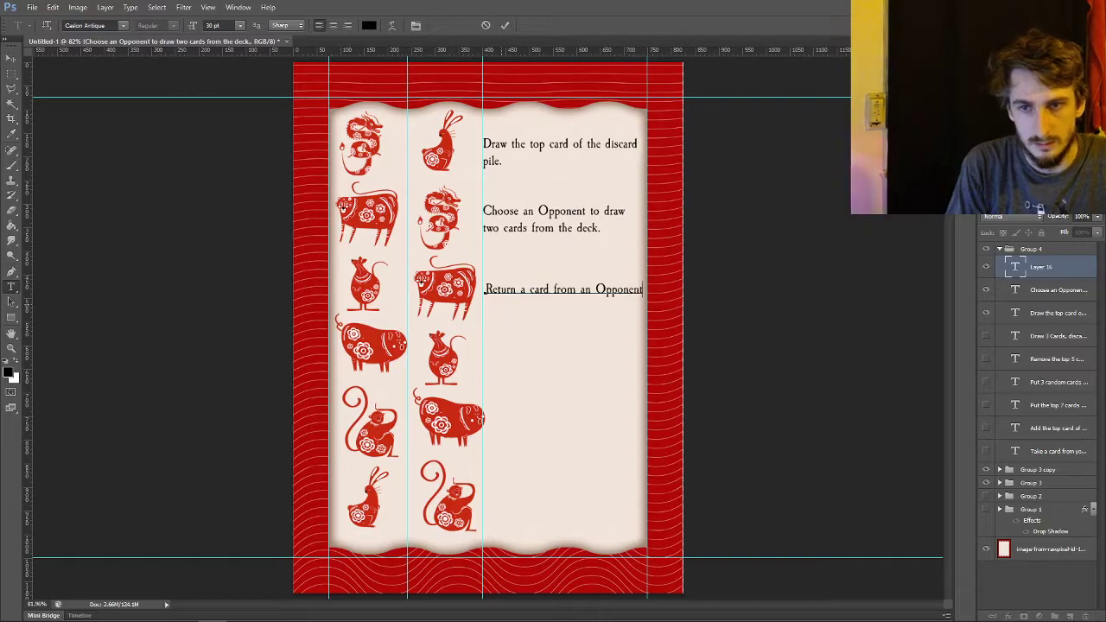
text('s Tabl)
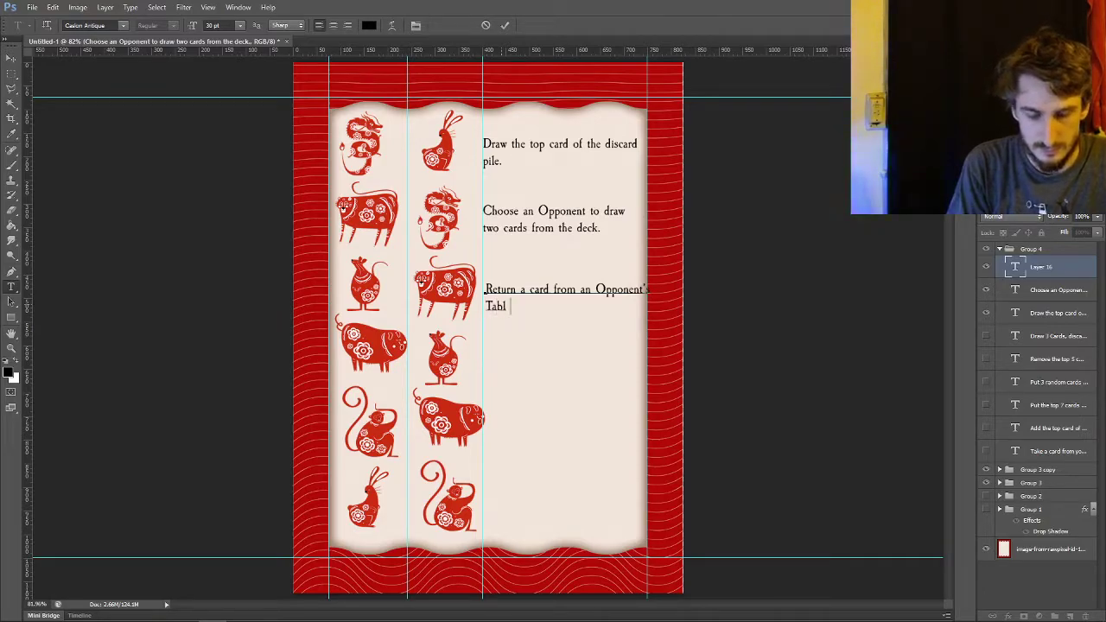
text(eau to their hand.)
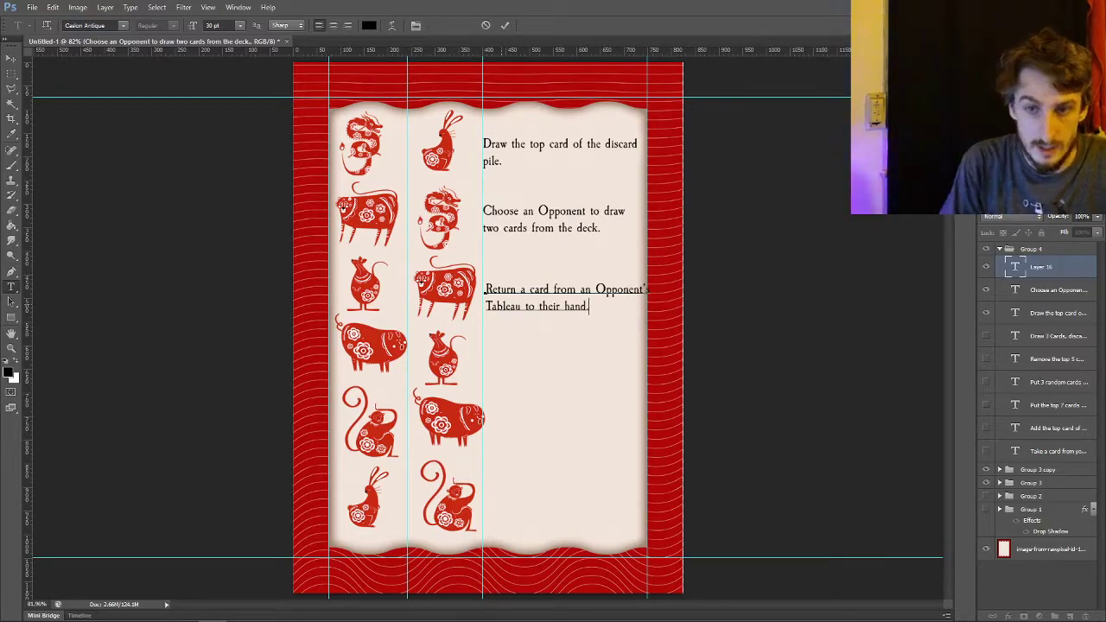
drag(540, 332, 538, 328)
key(ctrl+Return)
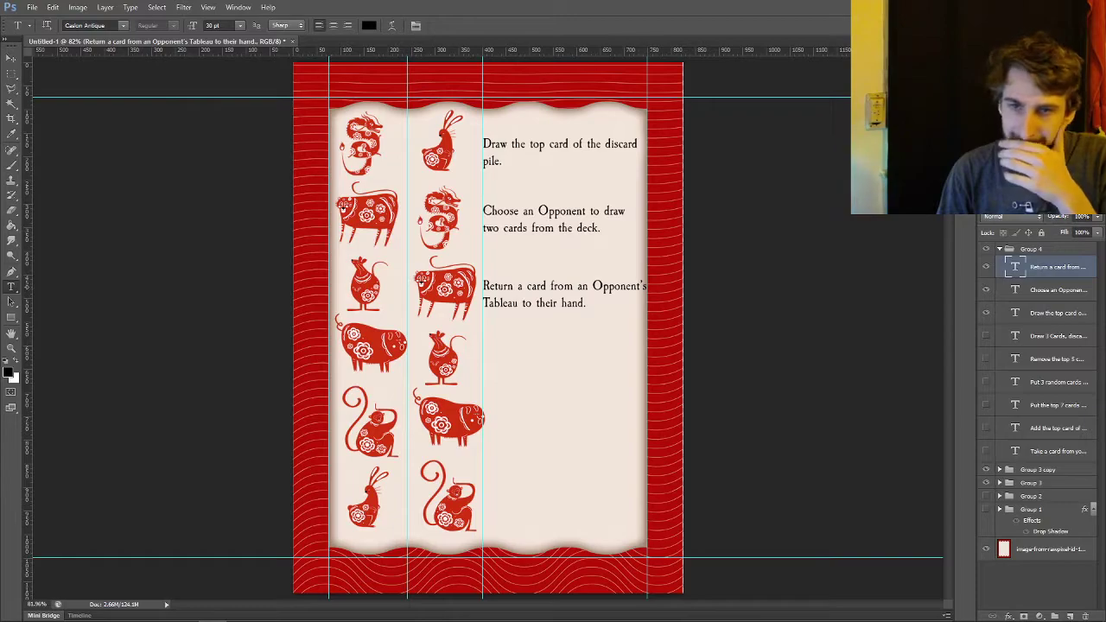
click(644, 286)
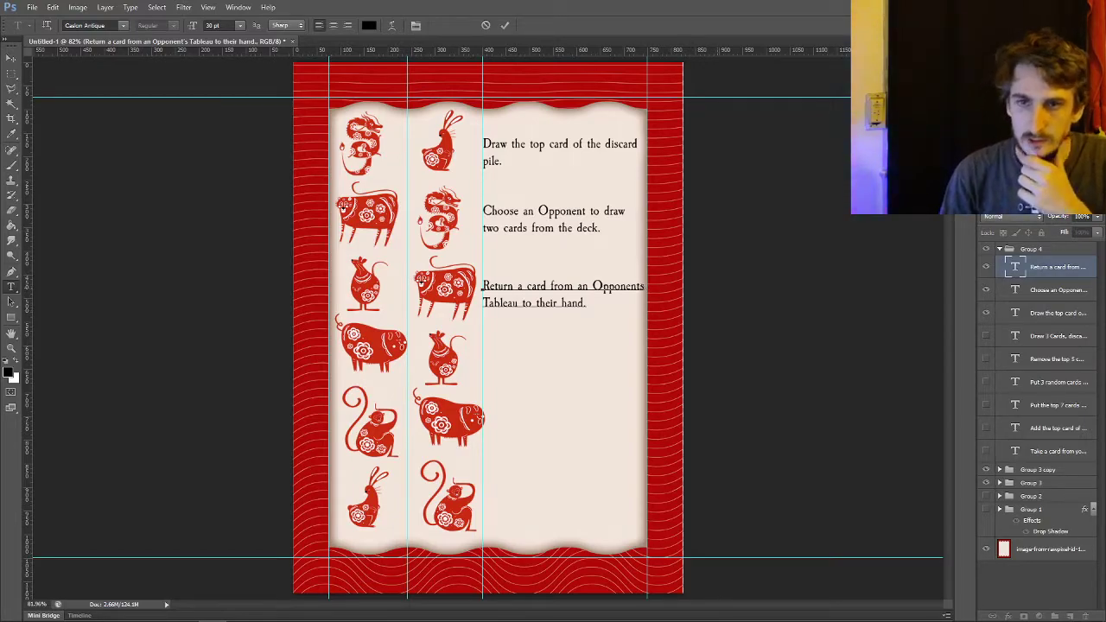
key(ctrl+Return)
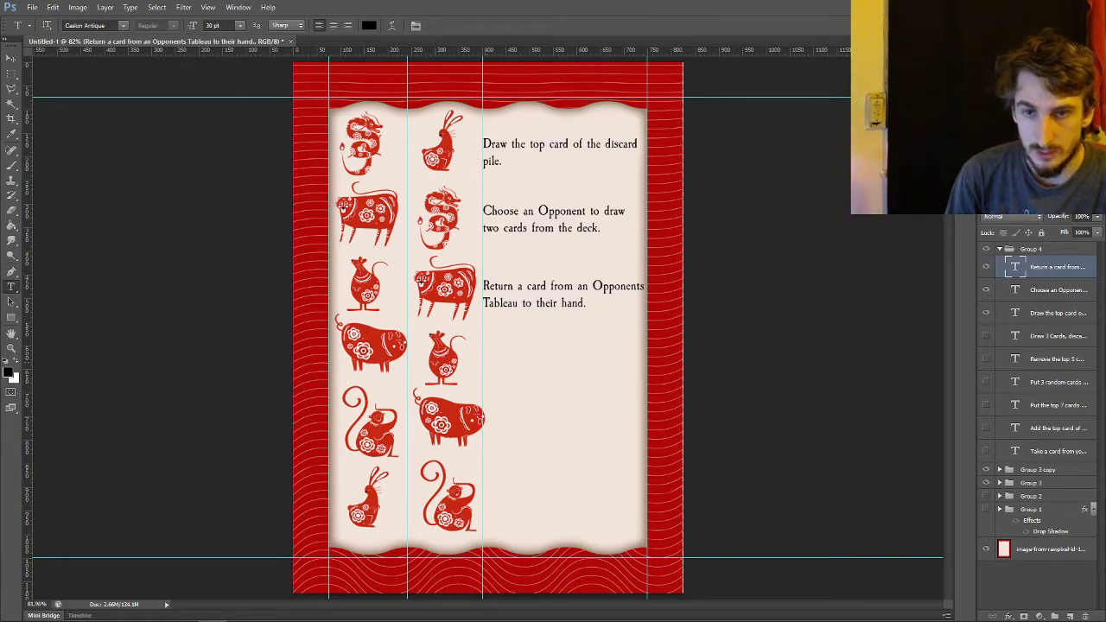
Add the text "Discard a card from your Tableau." beside the fourth-row pair, aligned to the guide
click(485, 362)
text(Disc)
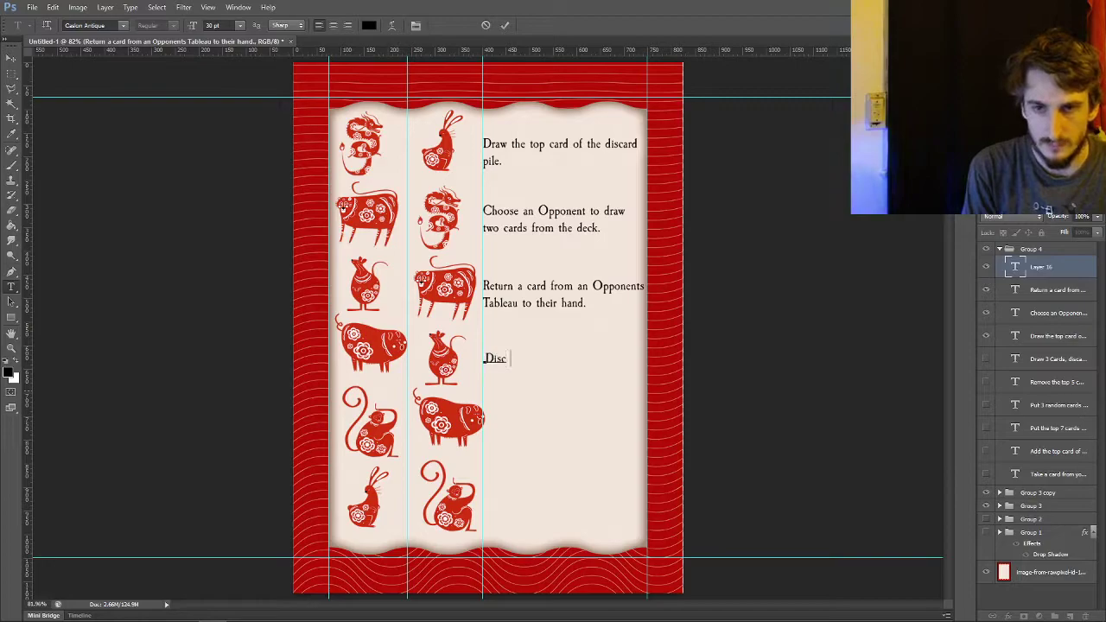
text(ard a card f)
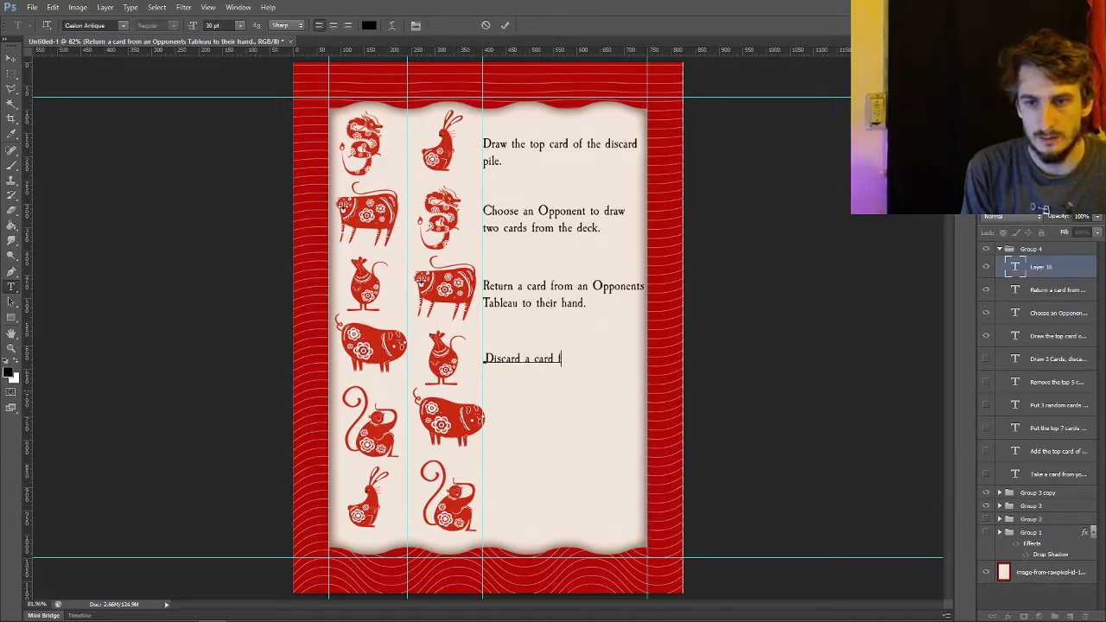
text(rom your Tablea)
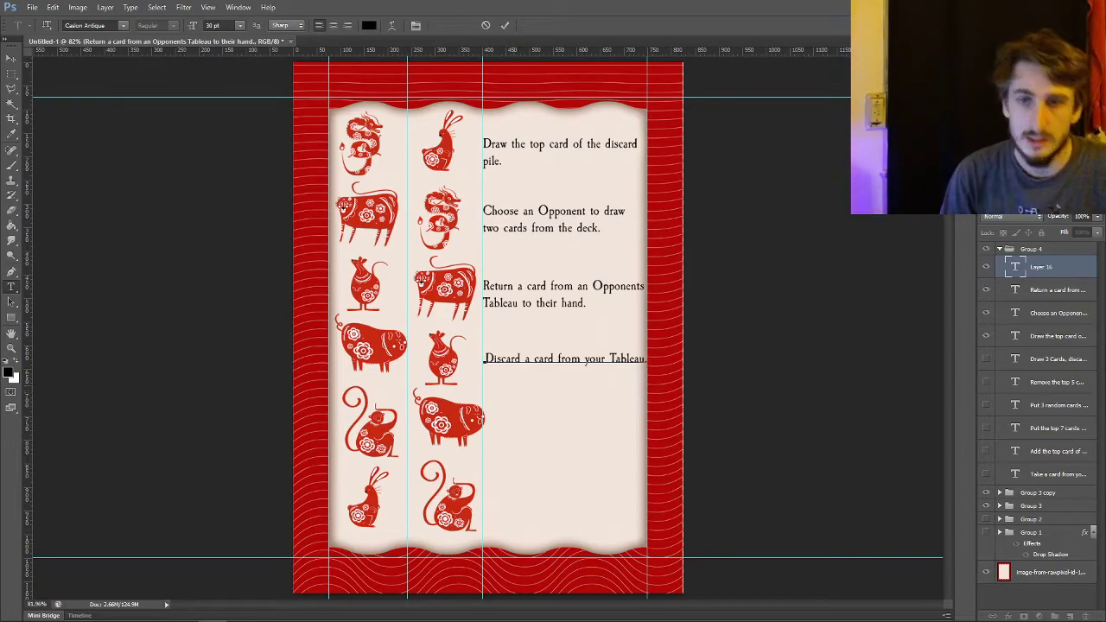
text(u.)
click(505, 25)
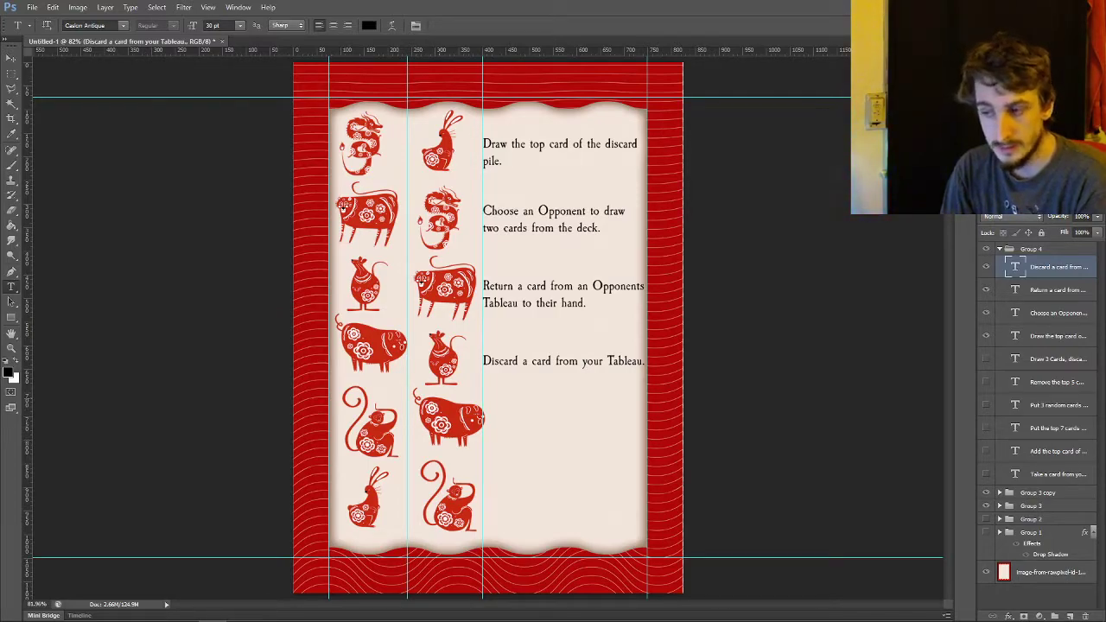
Add the two-line text "Remove the top 3 cards from the discard pile, from the game." beside the fifth-row pair
click(493, 423)
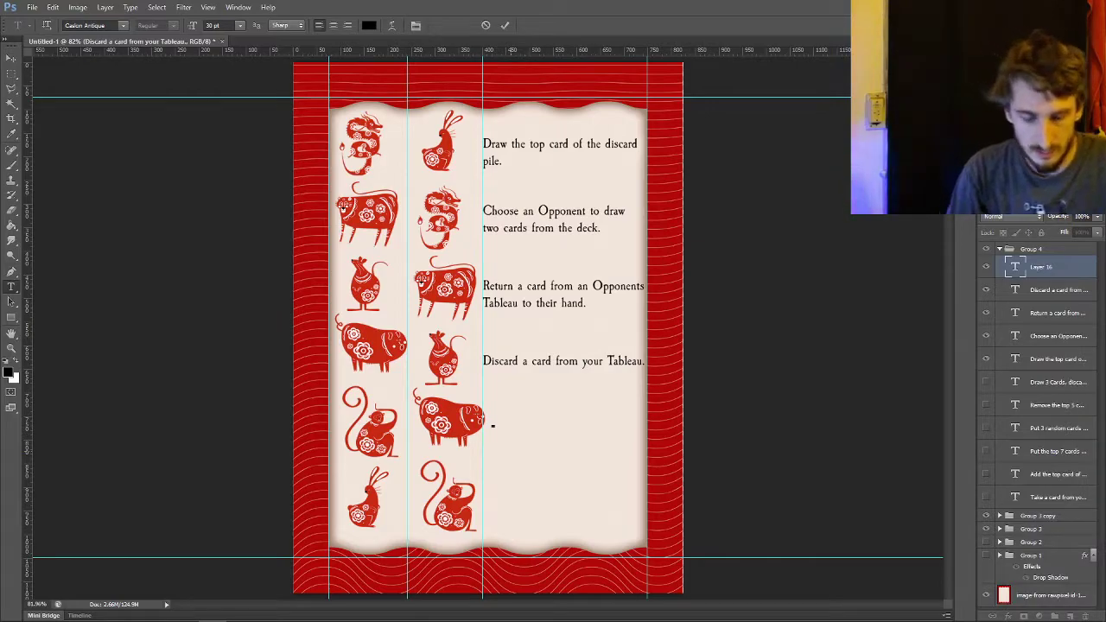
text(R)
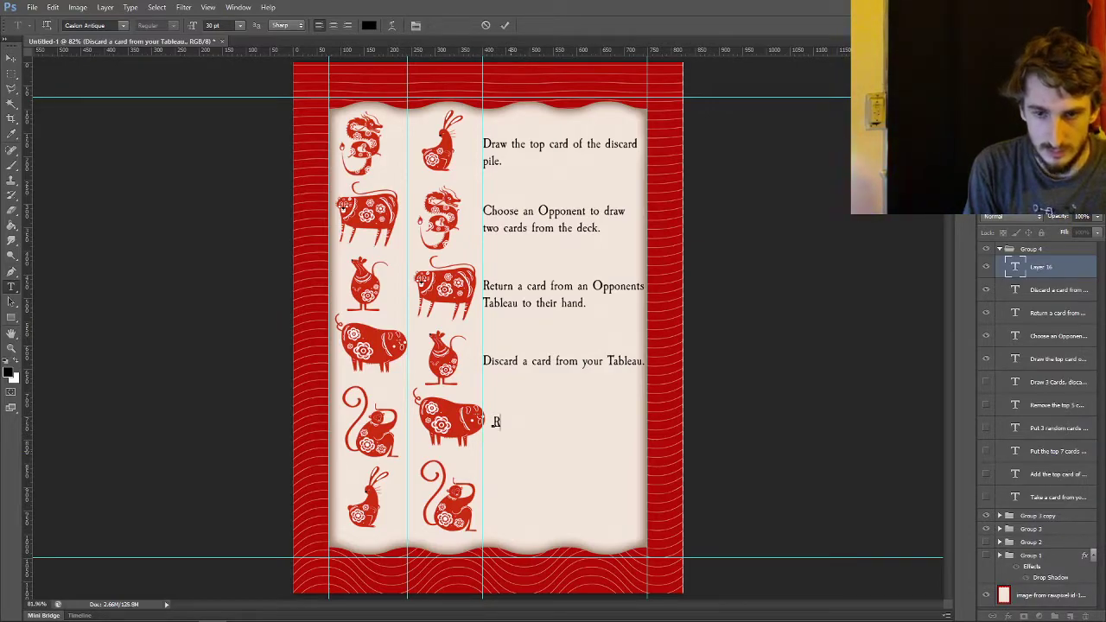
text(emove the top 3 cards from the)
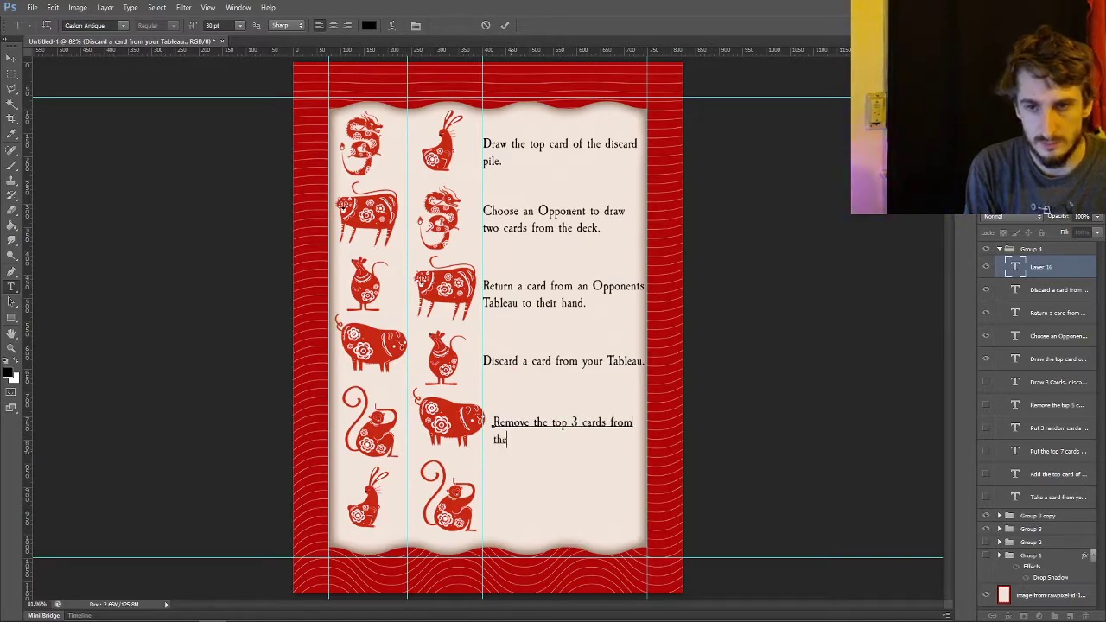
text( discard pile, from teh game)
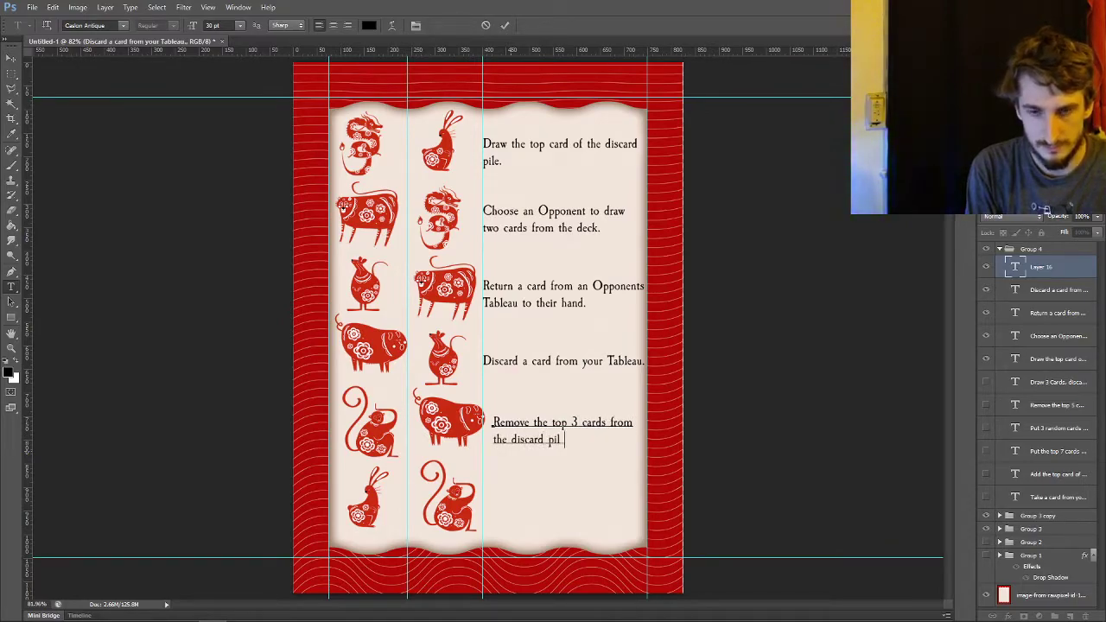
key(BackSpace)
key(BackSpace)
key(BackSpace)
key(BackSpace)
key(BackSpace)
key(BackSpace)
key(BackSpace)
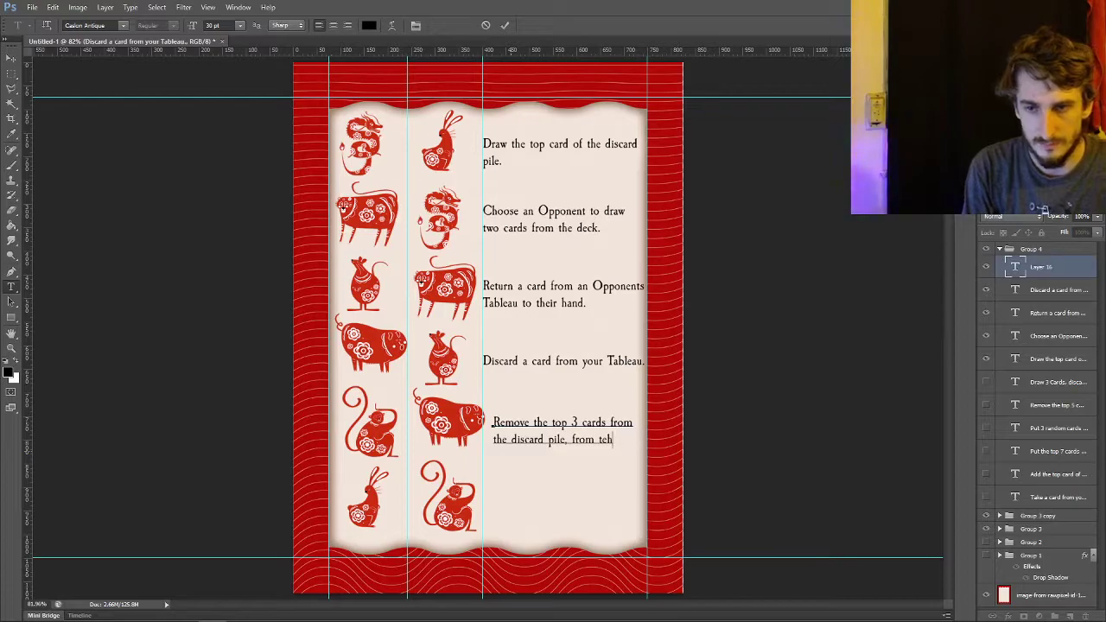
text(he game.)
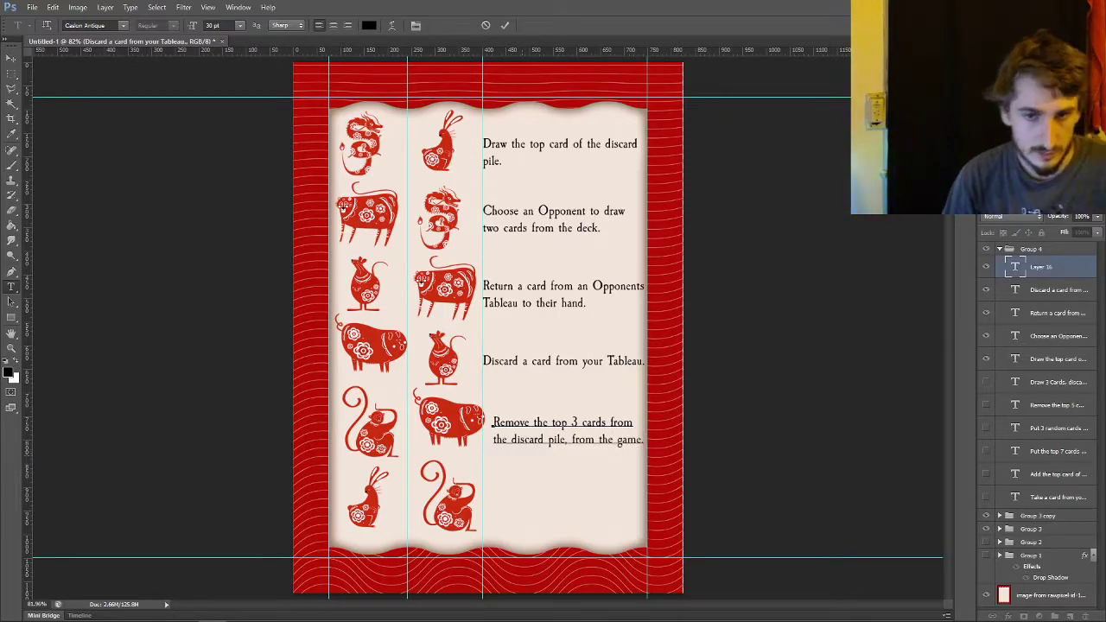
drag(553, 471, 548, 471)
key(ctrl+Return)
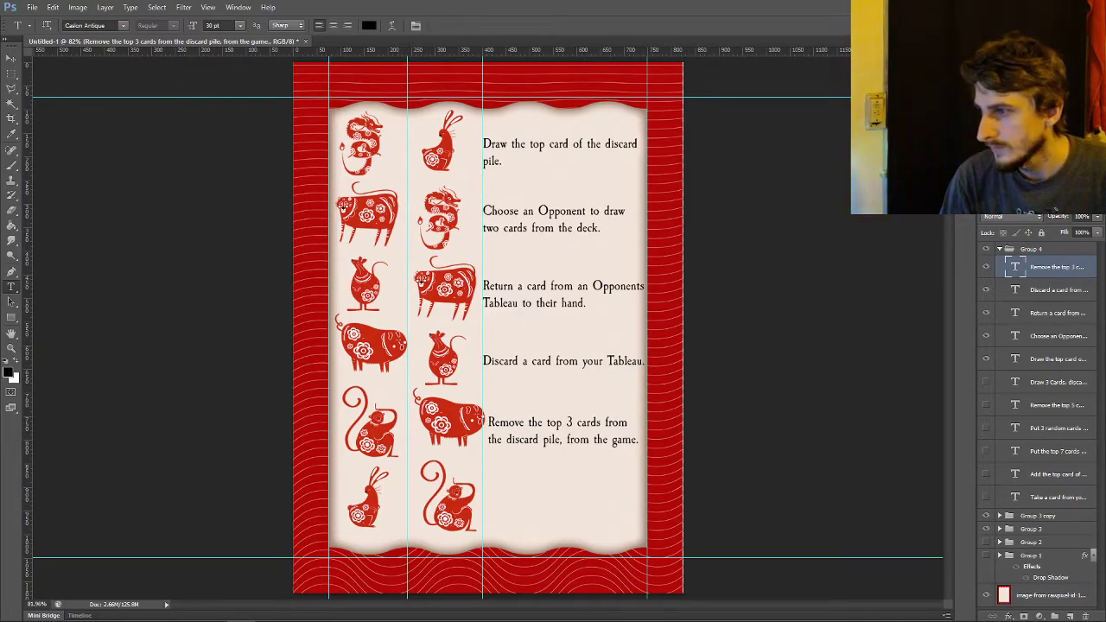
Check the fortunes notes in Notepad and add "Choose two cards removed from the game and shuffle them into the deck." beside the bottom pair
key(alt+Tab)
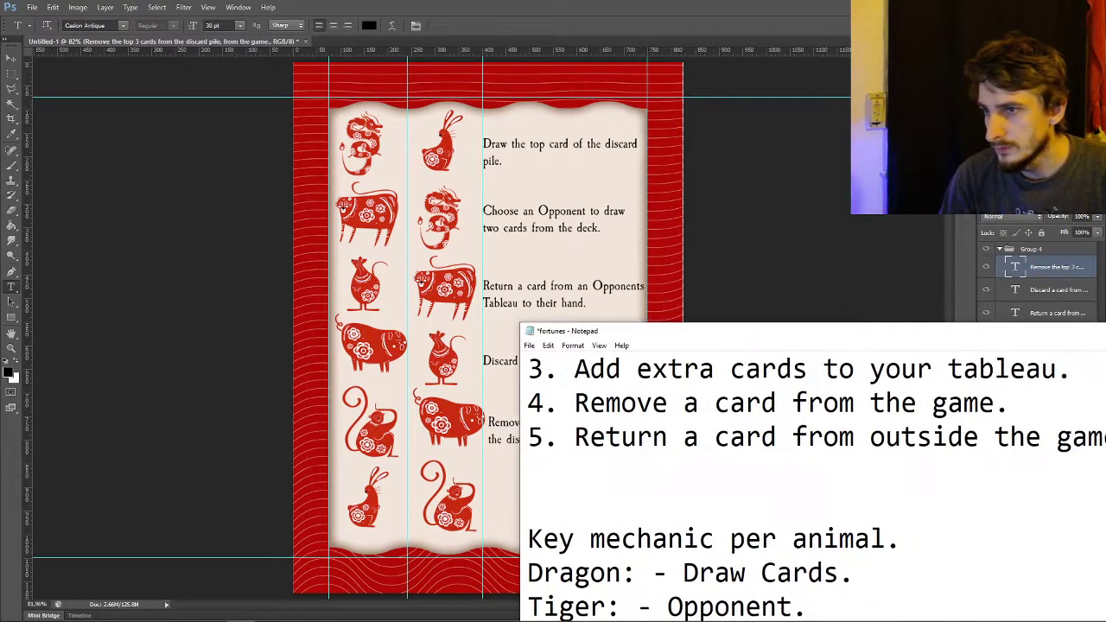
key(alt+Tab)
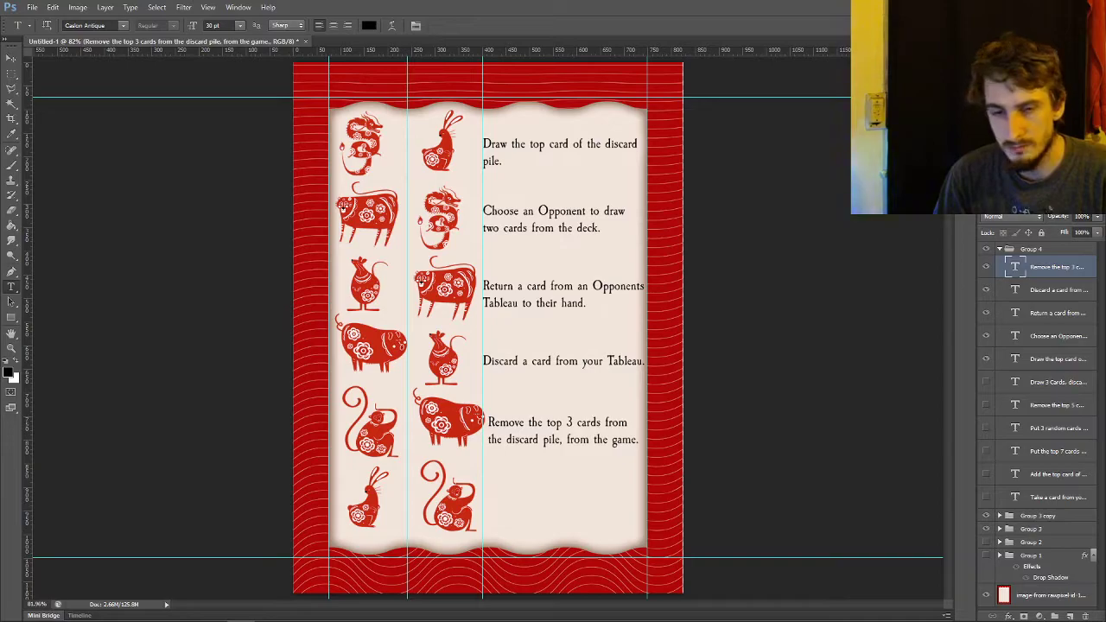
click(484, 501)
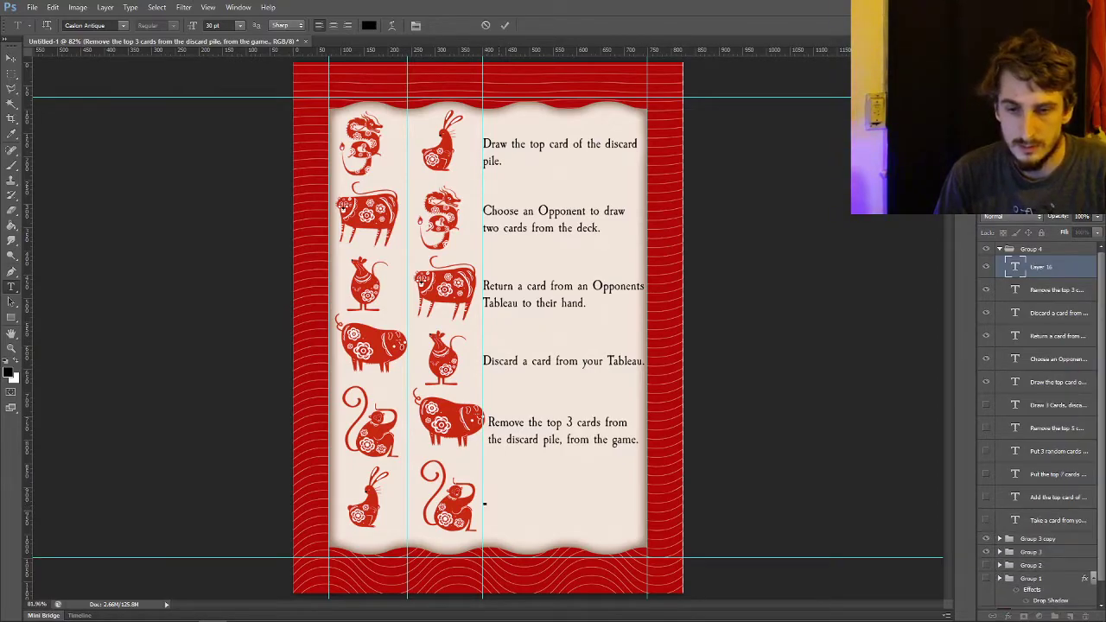
text(Ret)
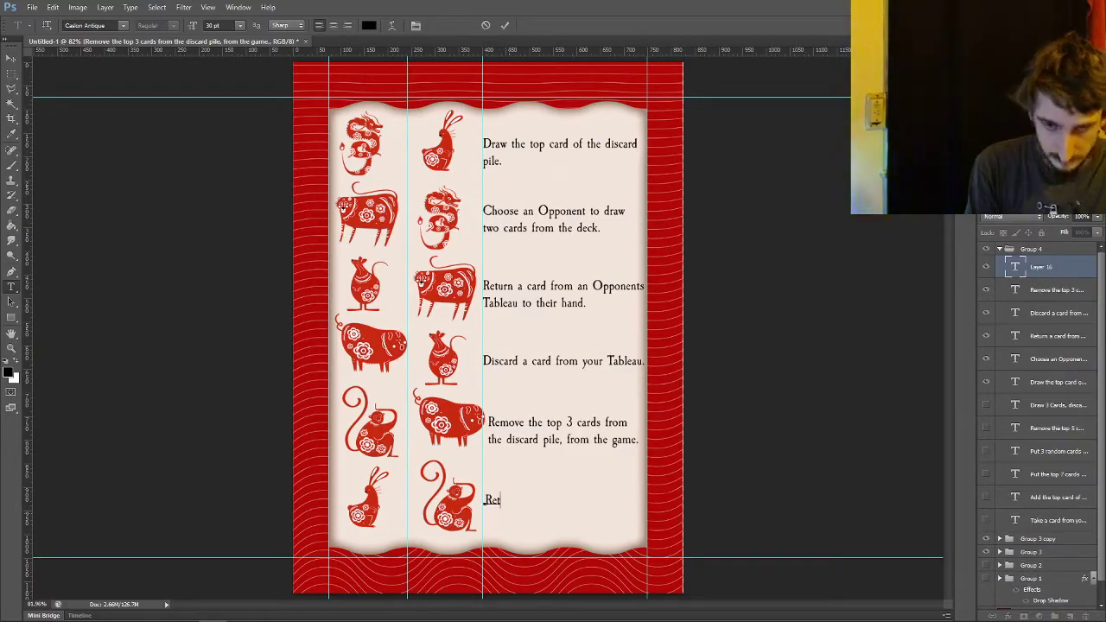
key(BackSpace)
key(BackSpace)
text(Choose two cards removed from the d)
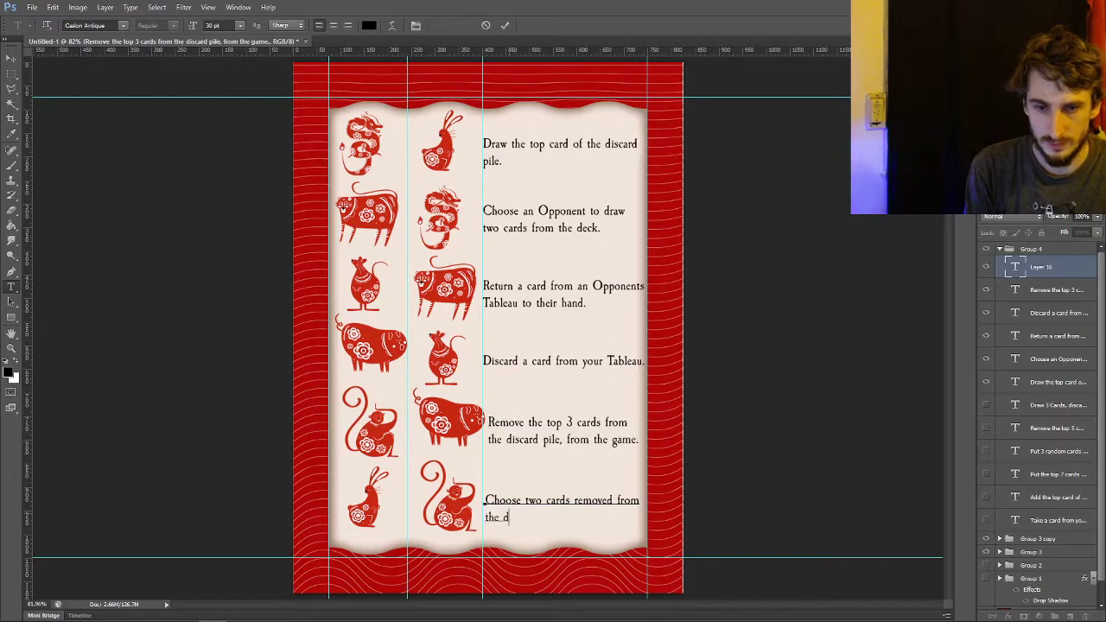
key(BackSpace)
text(game)
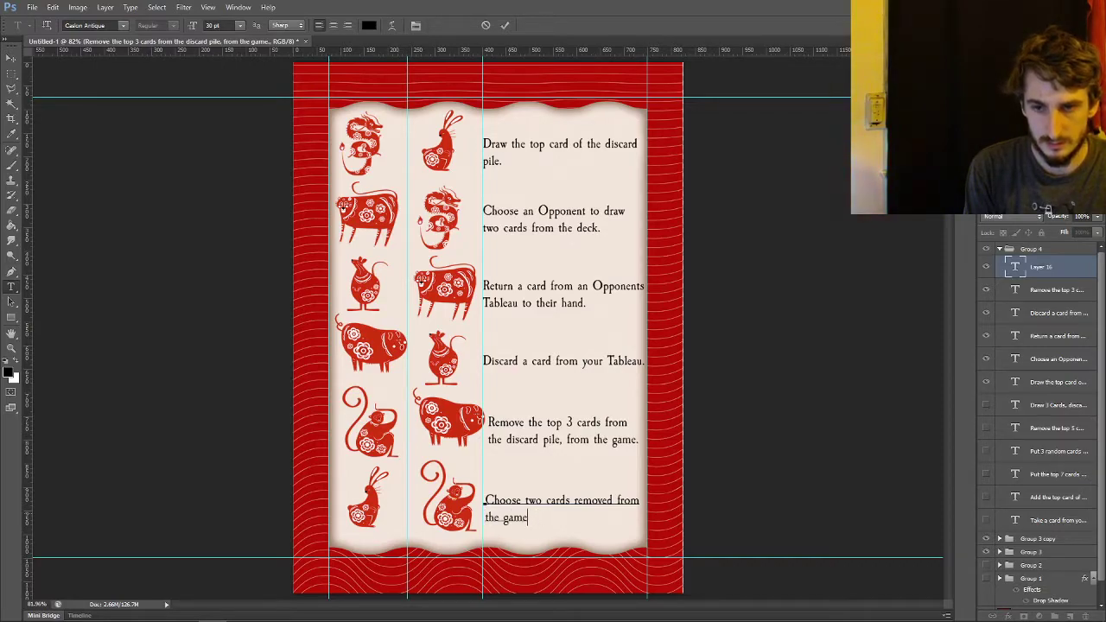
text( nd and sh)
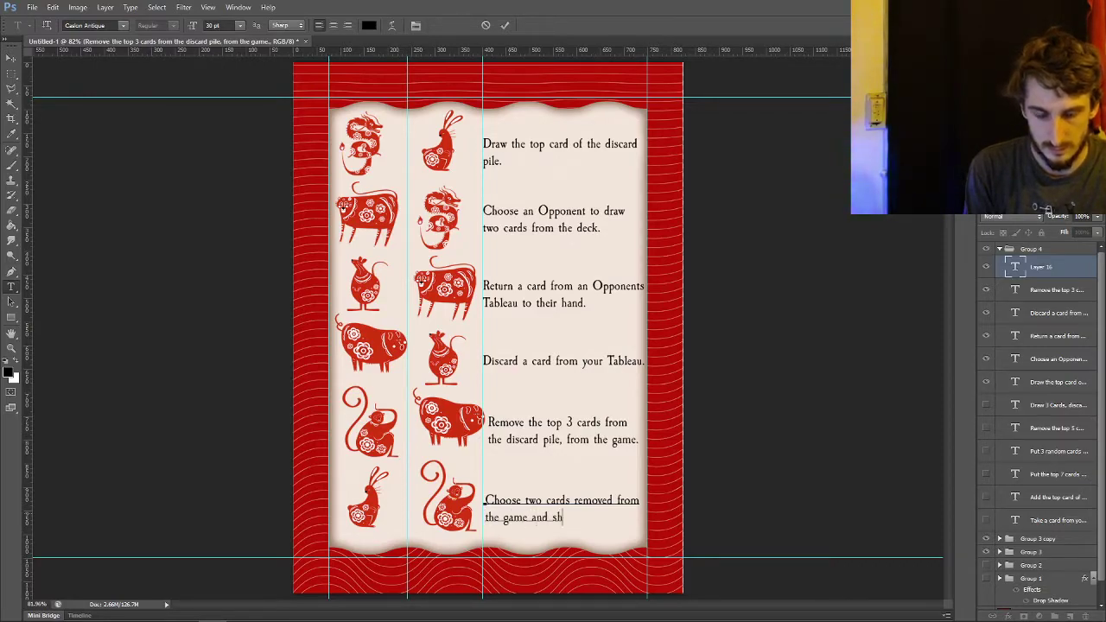
text(uffle them into the deck.)
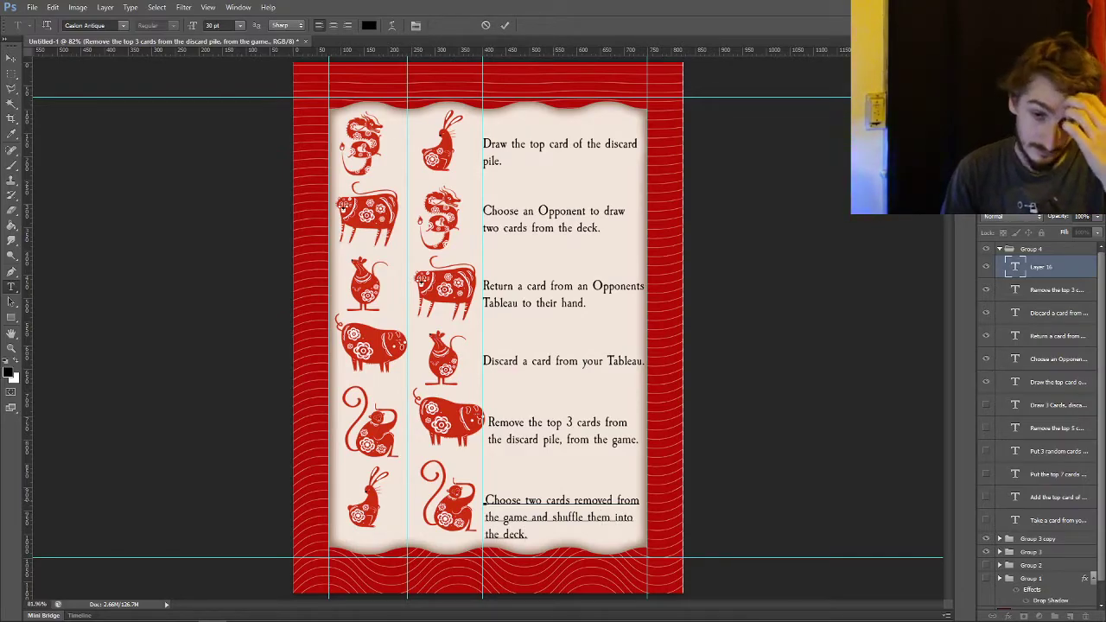
Change "two" to "three" in the bottom effect text and align the text to the guide
click(545, 502)
key(BackSpace)
key(BackSpace)
key(BackSpace)
text(three)
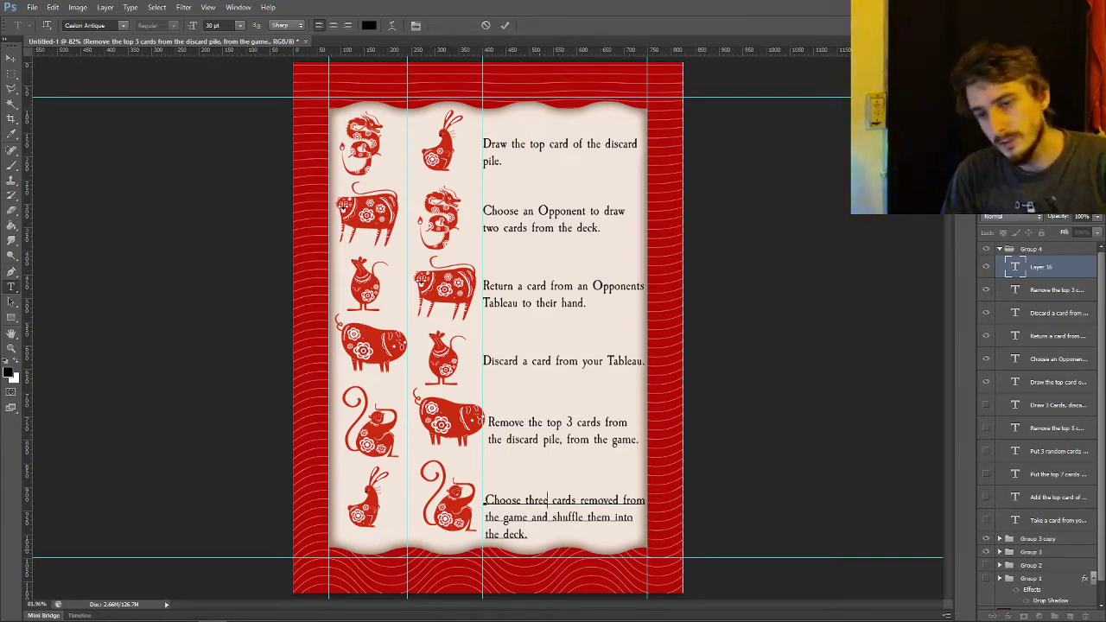
drag(546, 504, 543, 499)
click(505, 25)
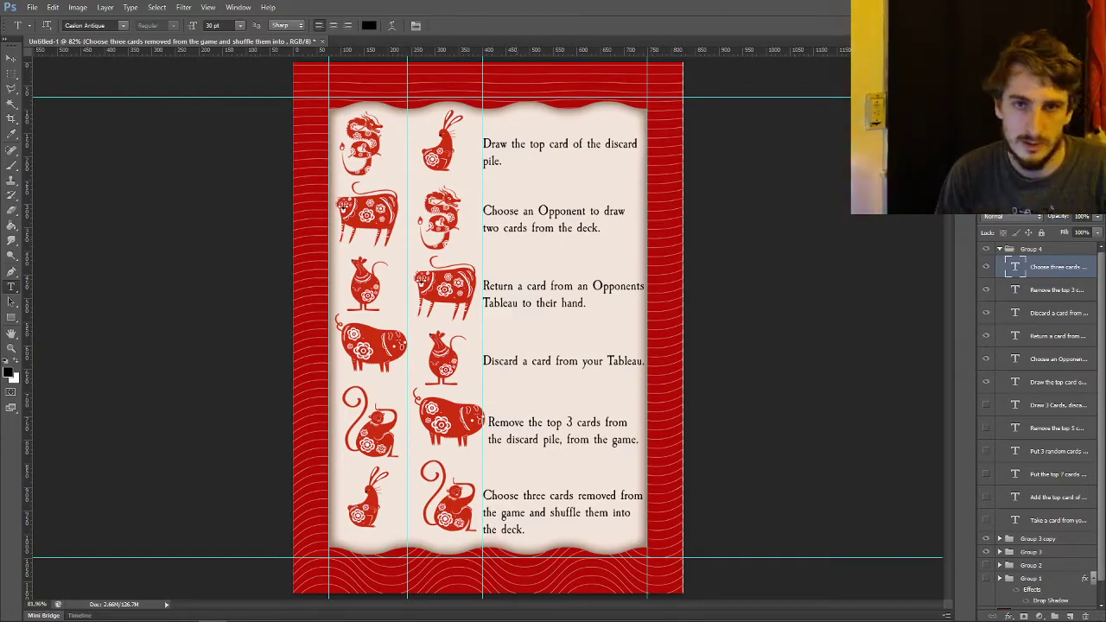
Save the mixed-pairs poster as a JPEG copy named Reminder2 in the Cards folder
click(31, 7)
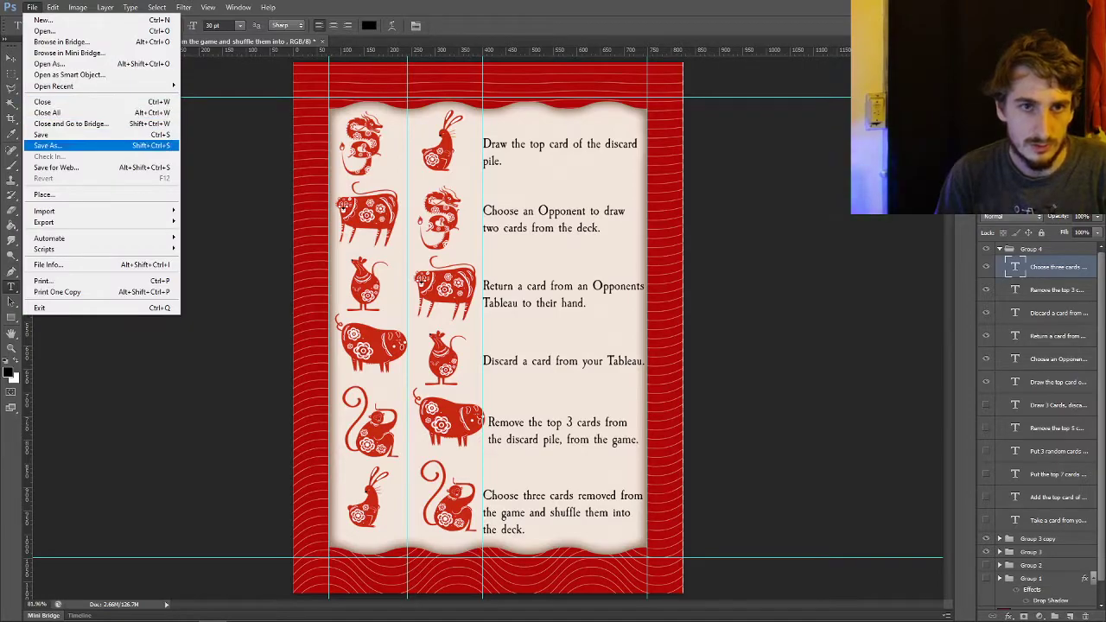
click(48, 146)
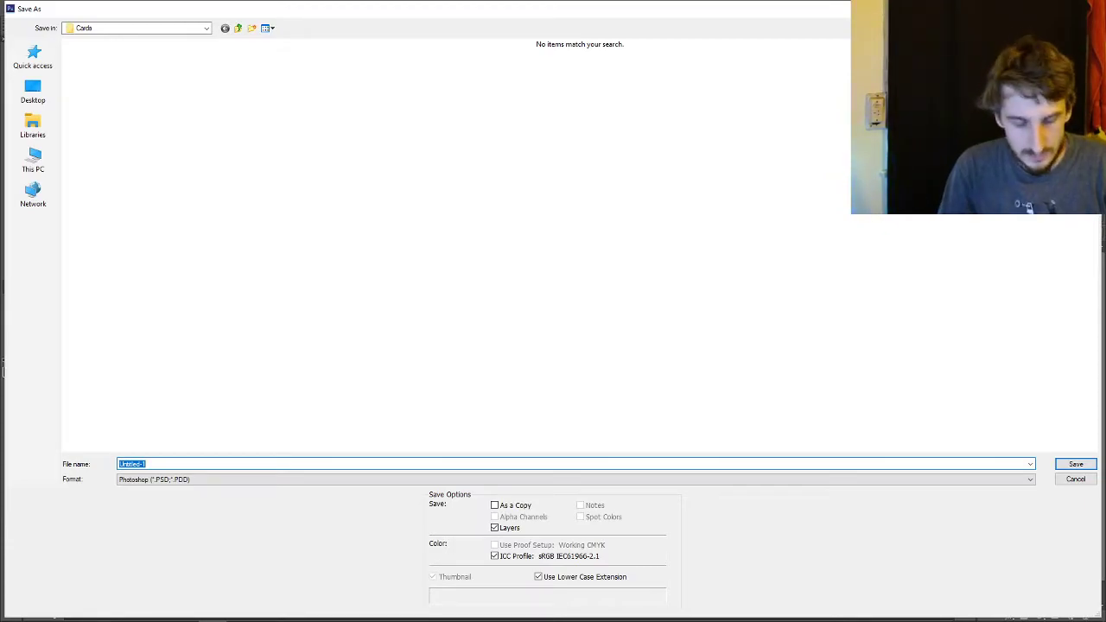
text(Reminder2)
key(Tab)
key(j)
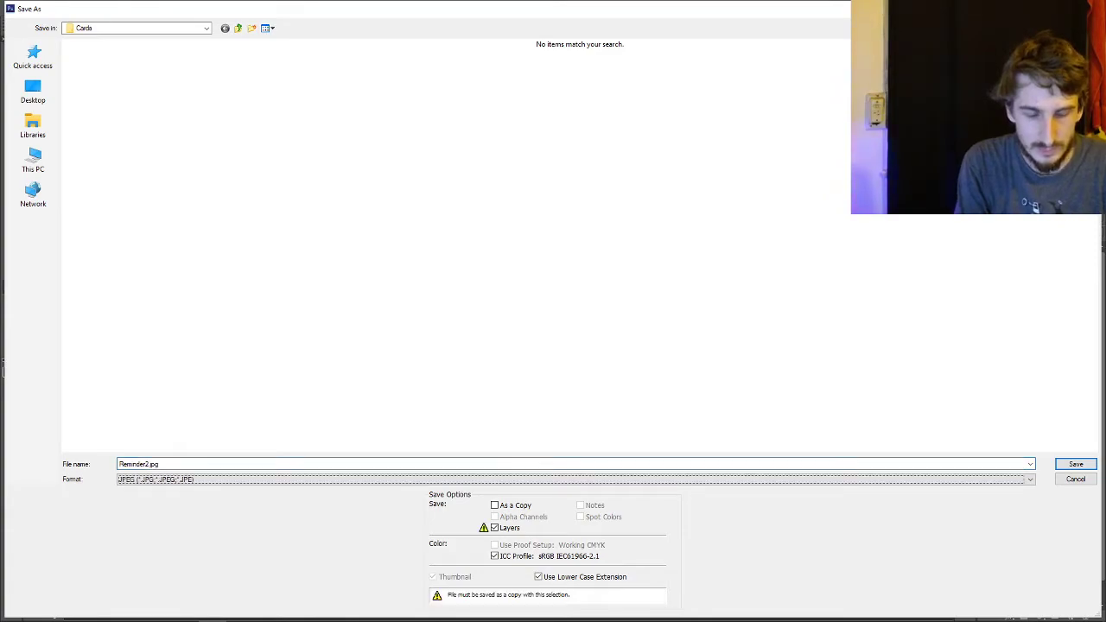
key(Return)
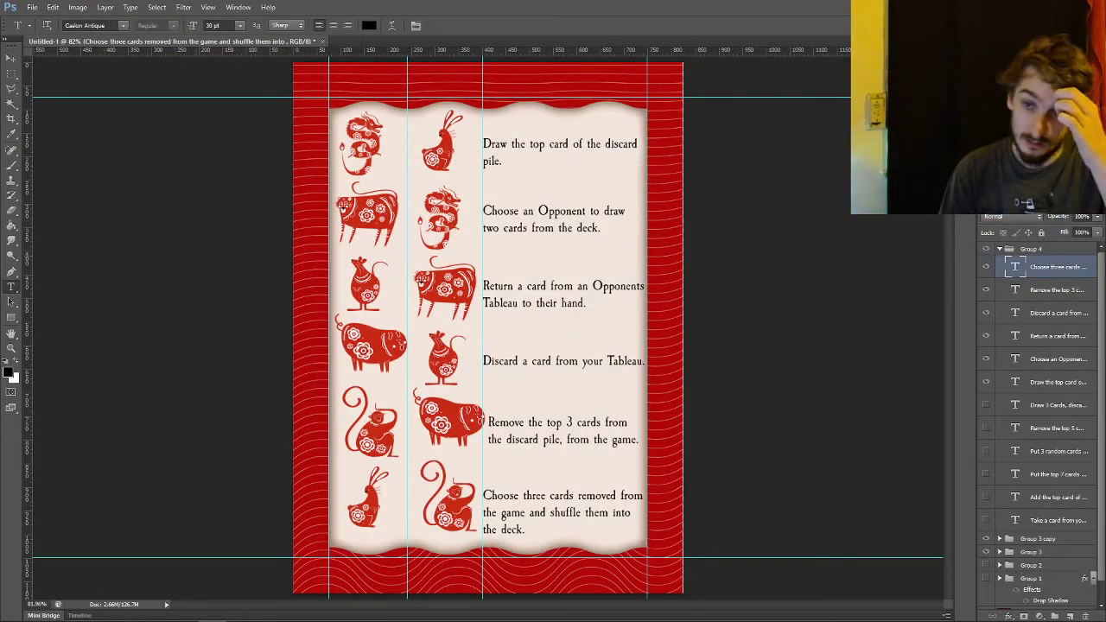
Hide the six effect text layers of the mixed-pairs version in Group 4
scroll(1037, 406, down, 2)
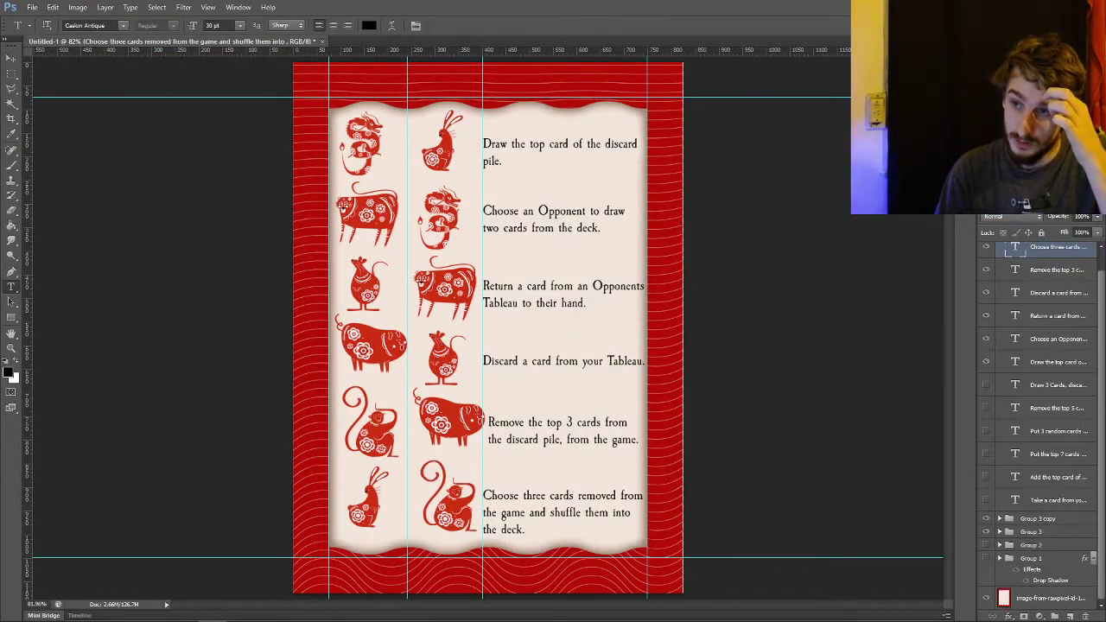
scroll(1037, 407, up, 2)
click(987, 268)
click(986, 291)
click(986, 313)
click(987, 336)
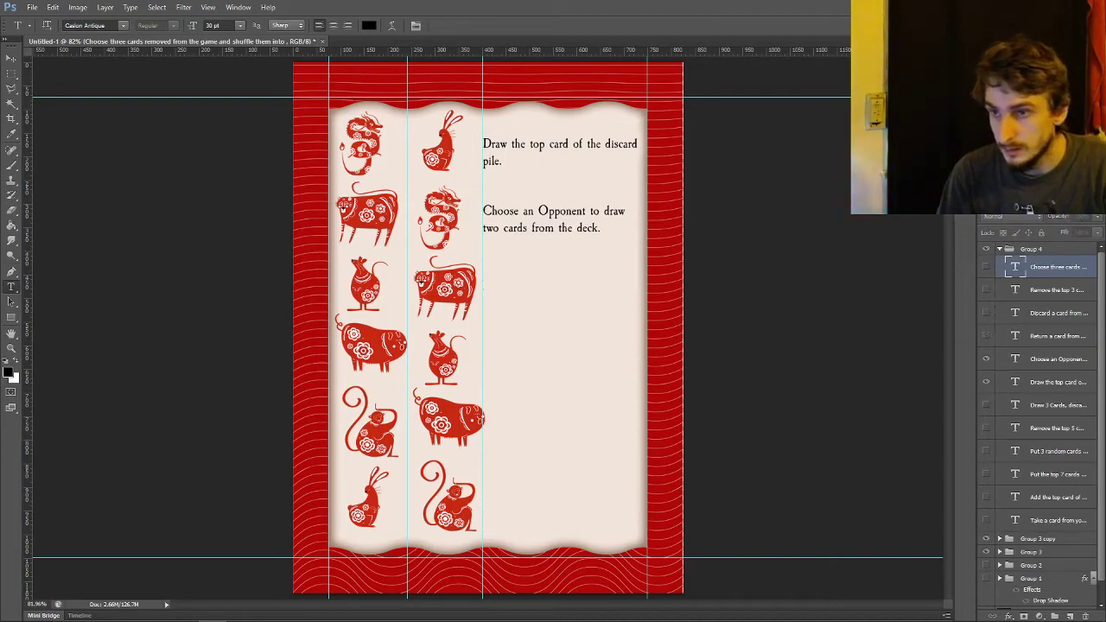
click(986, 359)
click(986, 382)
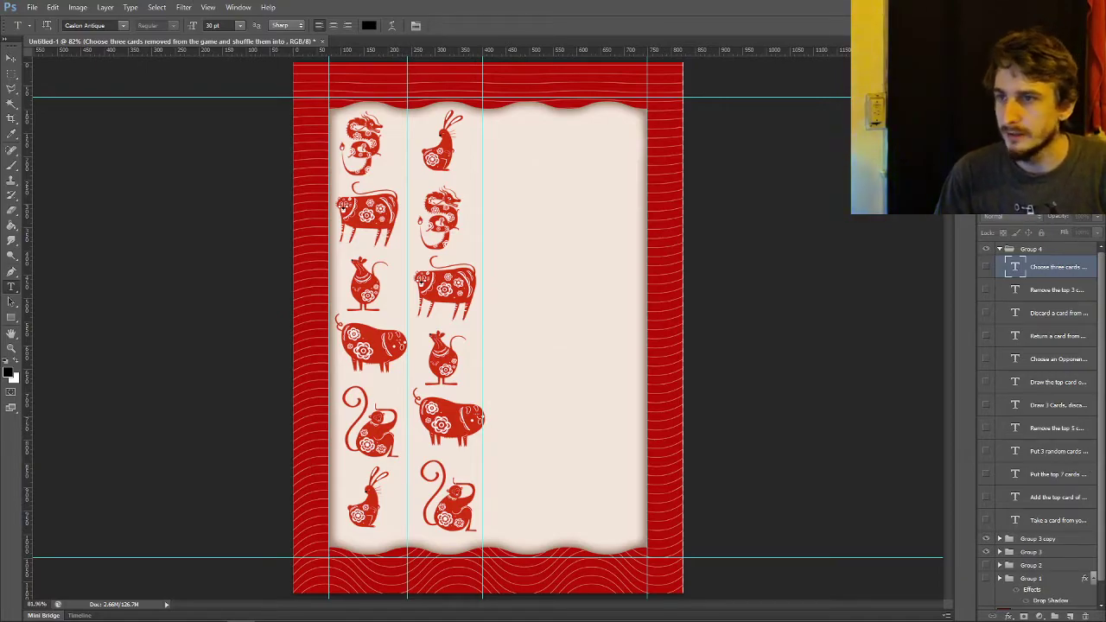
Shift all six visible second-column animals in Group 3 copy down by one row
click(1000, 249)
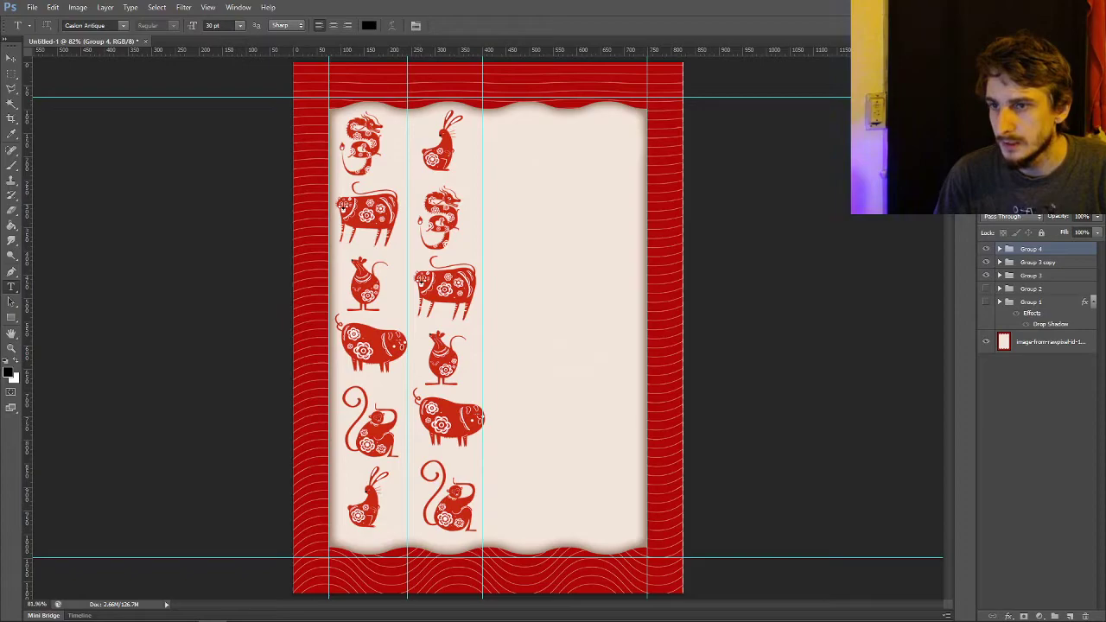
click(1038, 262)
click(1000, 263)
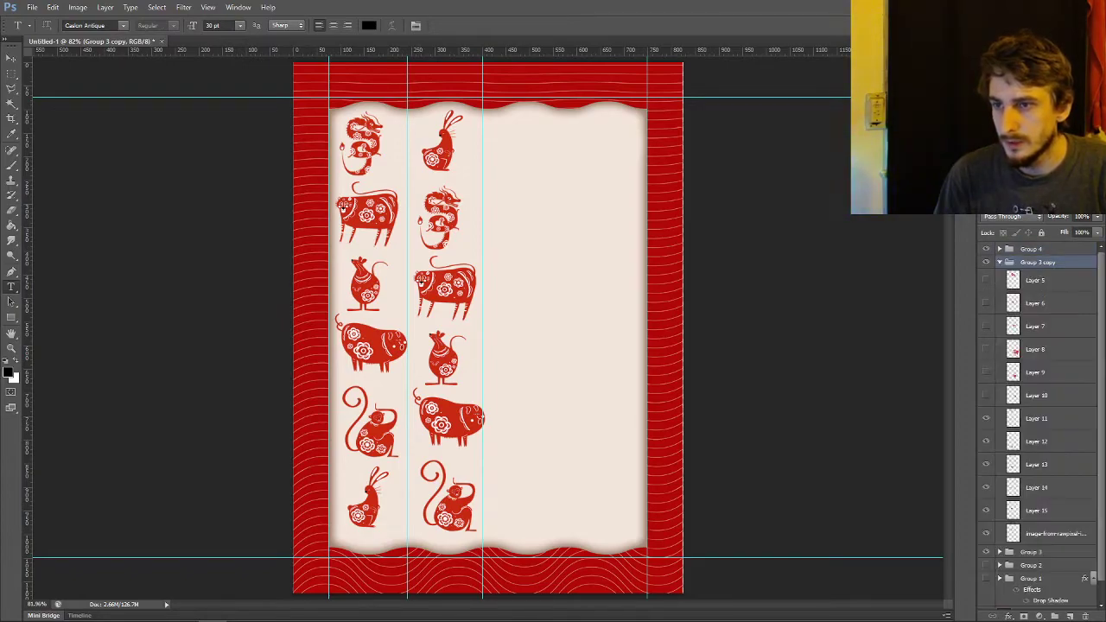
click(1037, 419)
shift+click(1055, 534)
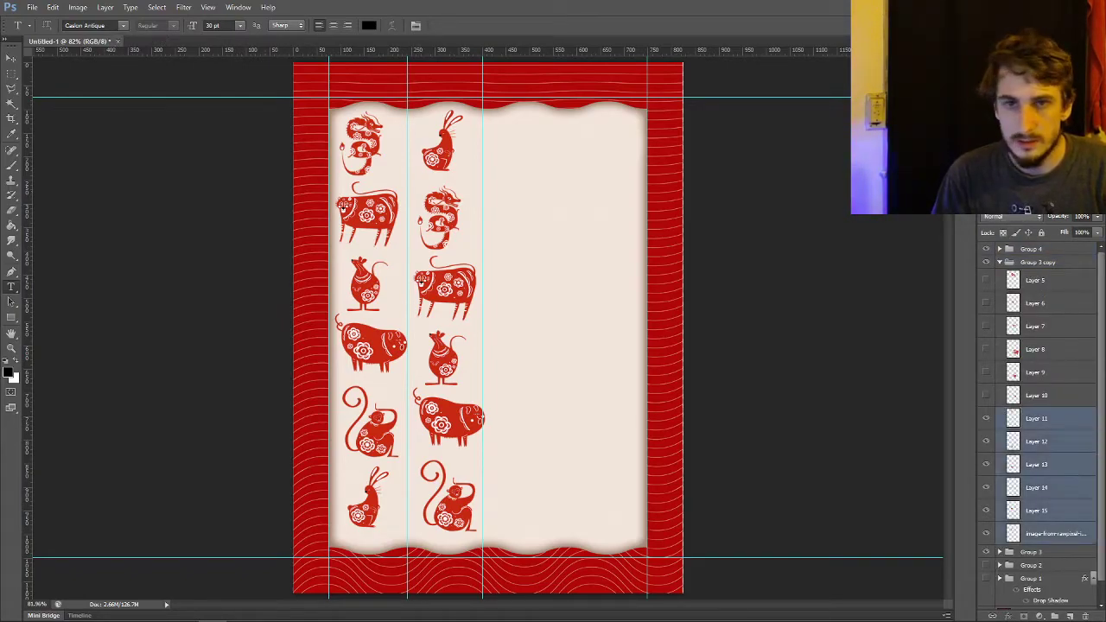
key(v)
drag(453, 123, 447, 193)
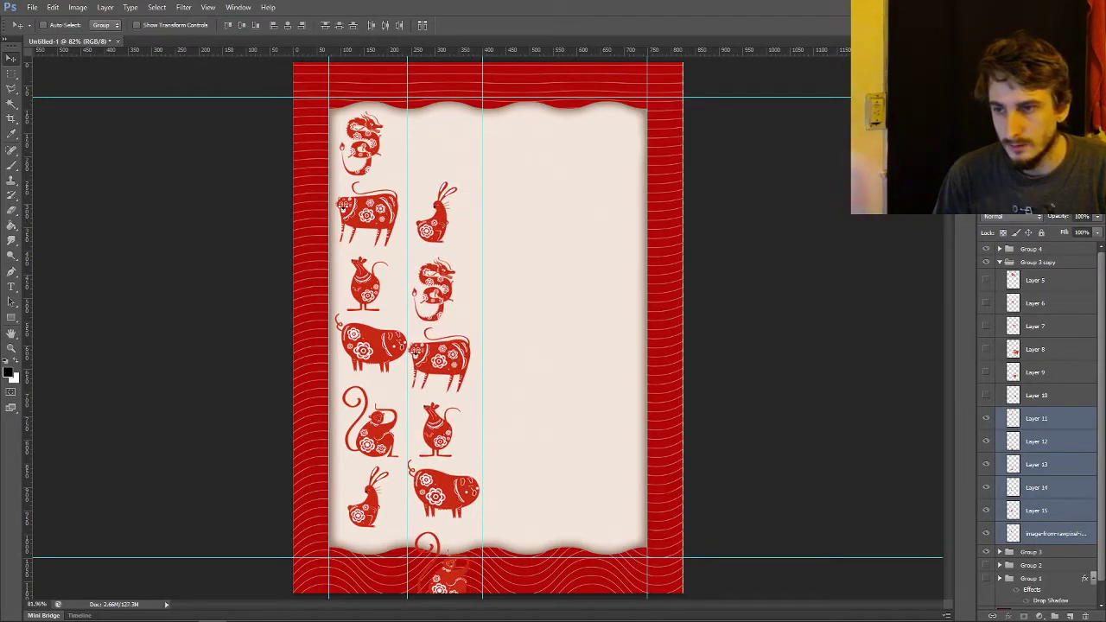
Move the second-column monkey on Layer 12 from the bottom of the column to the top row beside the dragon
click(1037, 442)
drag(439, 563, 445, 129)
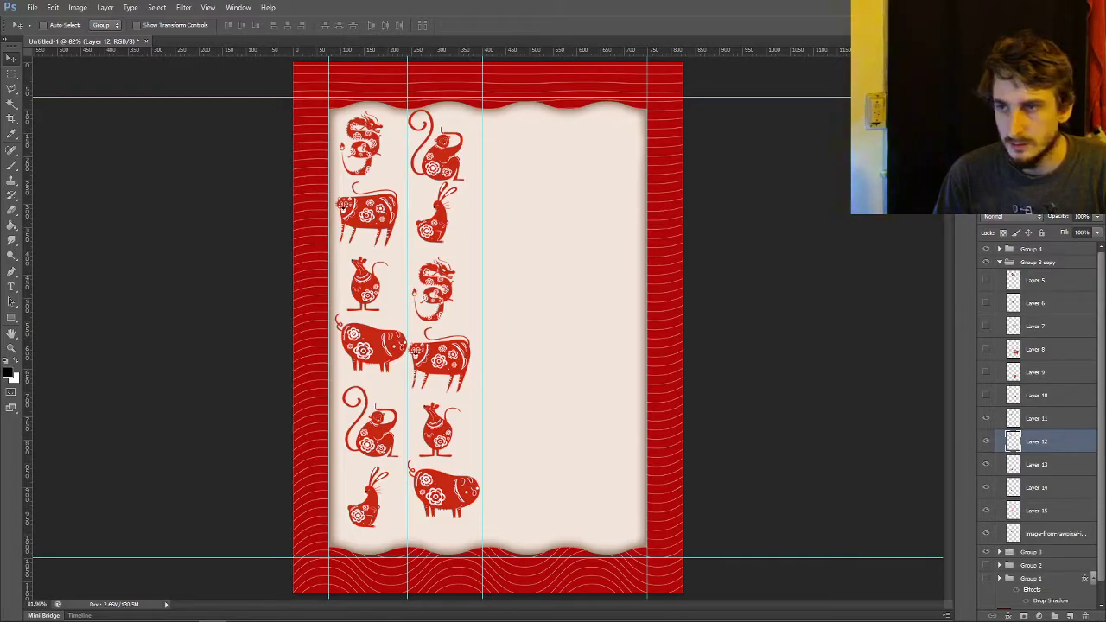
click(1001, 262)
Add the two-line text "Put a card into your hand that has been removed from the game." beside the top pair, aligned to the guide
click(1031, 249)
click(1000, 249)
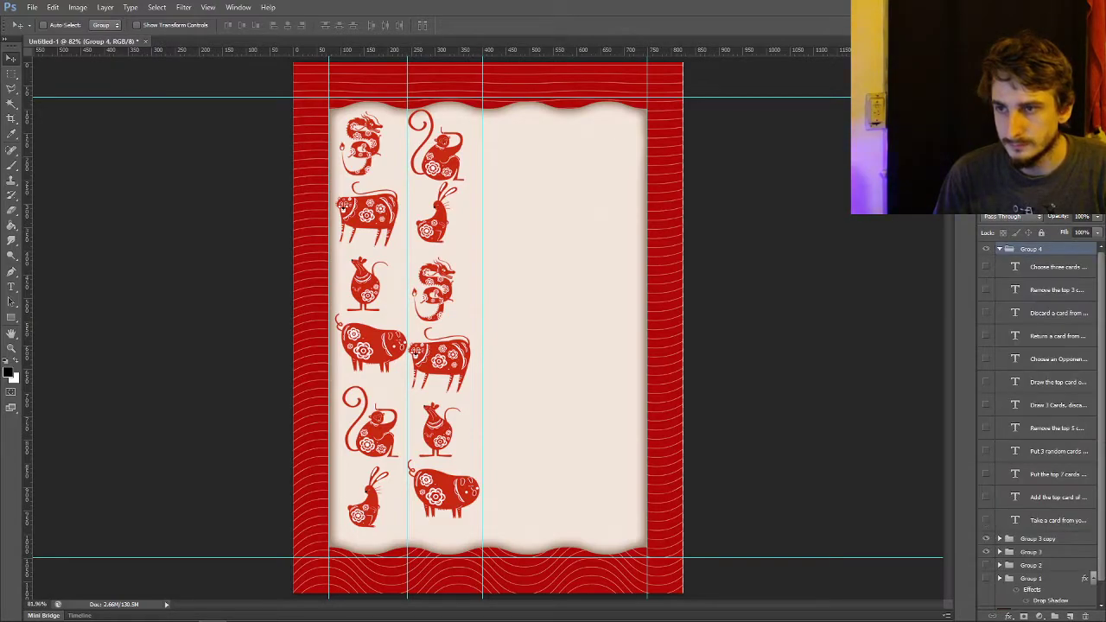
click(1058, 268)
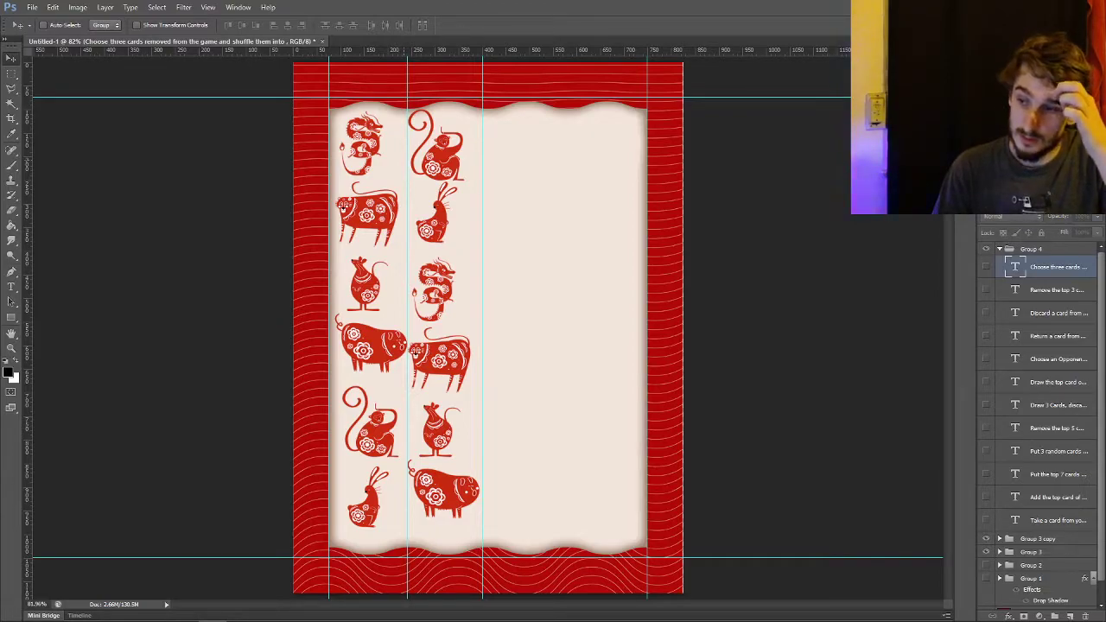
click(12, 286)
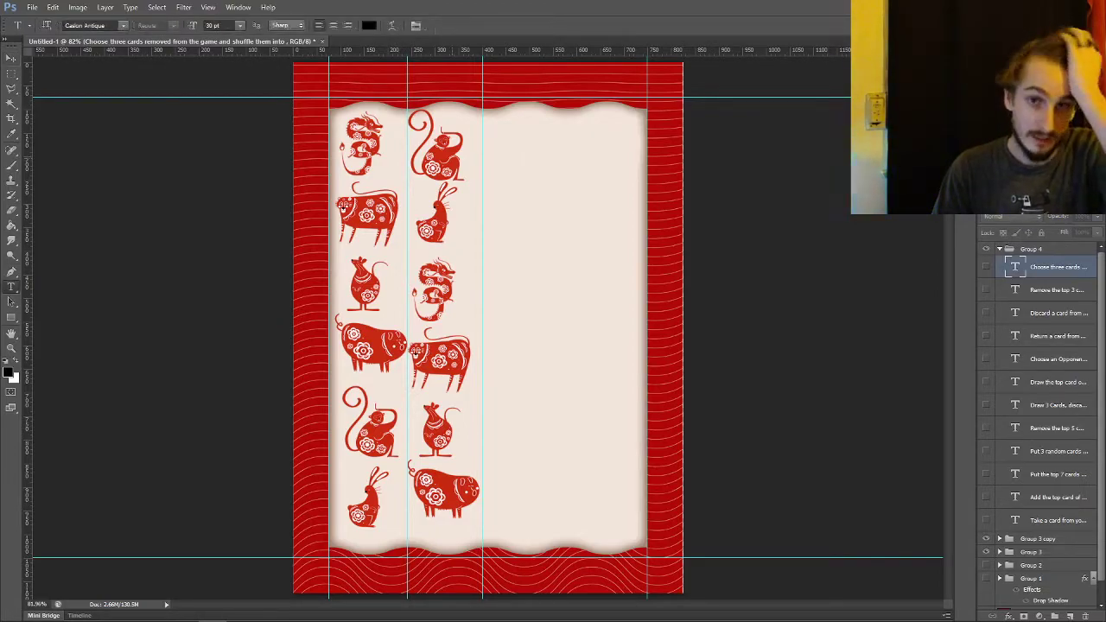
click(485, 151)
text(Put a card into yo)
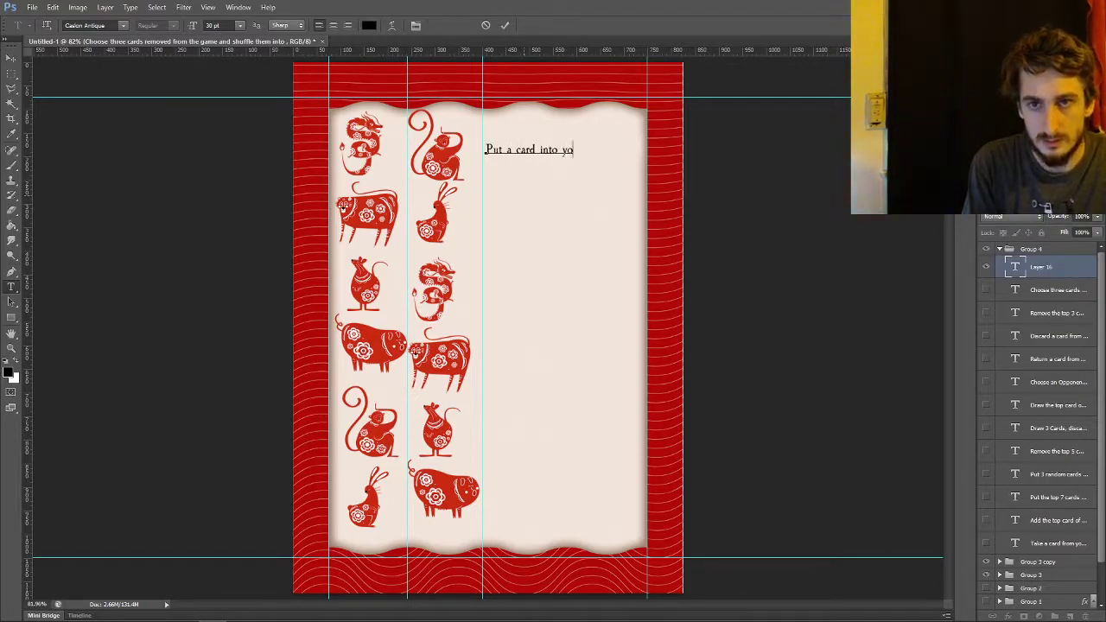
text(ur hand from)
key(Return)
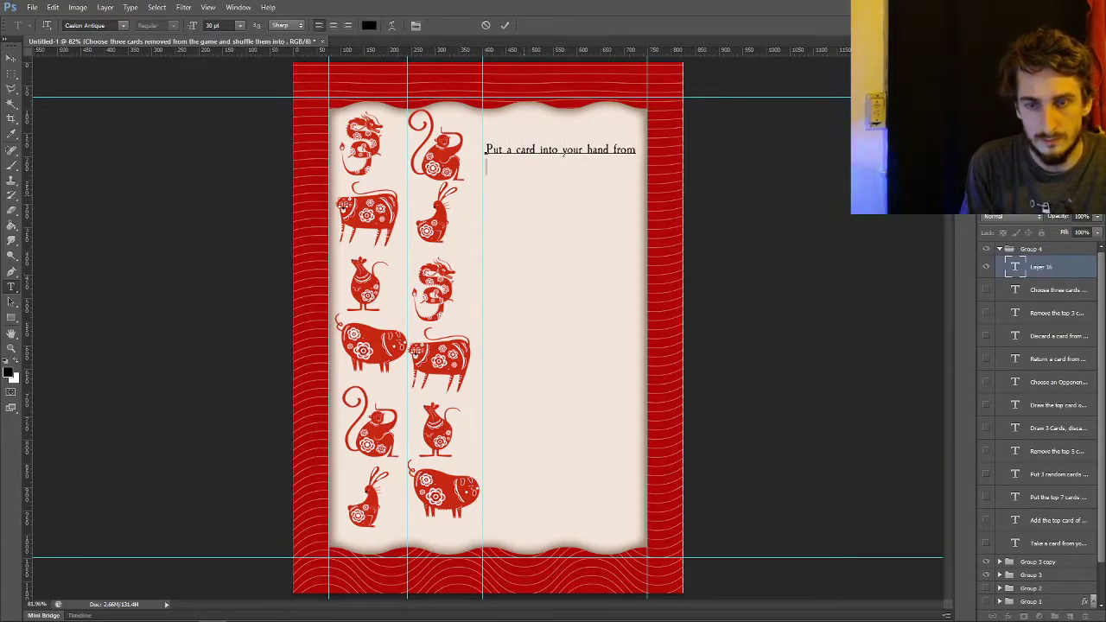
text(outs)
key(BackSpace)
key(BackSpace)
key(BackSpace)
key(BackSpace)
key(BackSpace)
key(BackSpace)
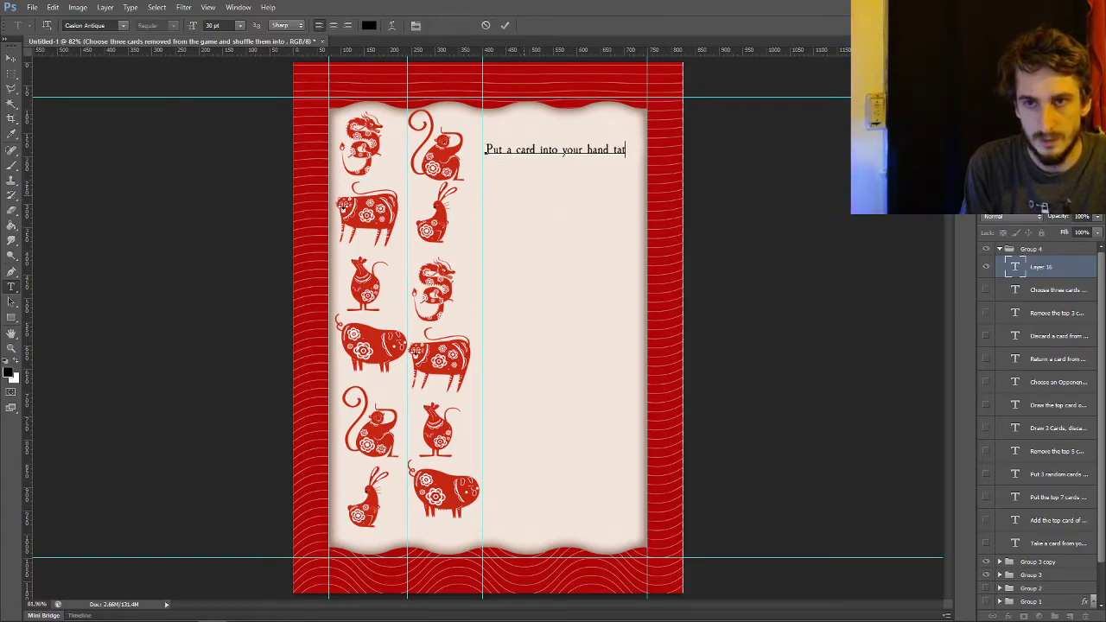
text(has been removed from teh)
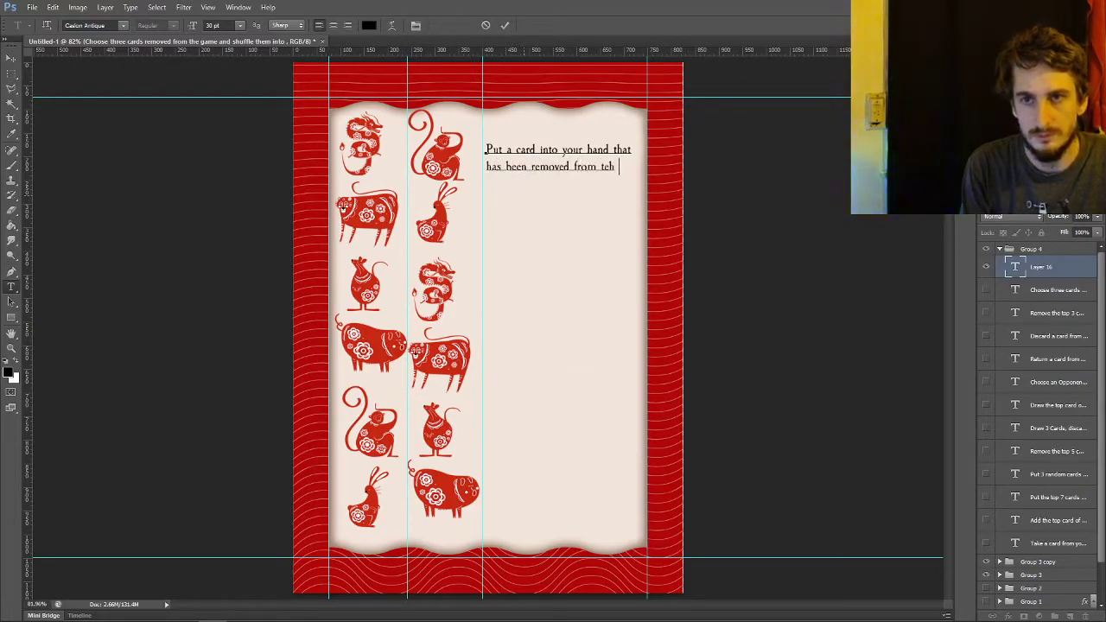
key(BackSpace)
key(BackSpace)
key(BackSpace)
text(he game)
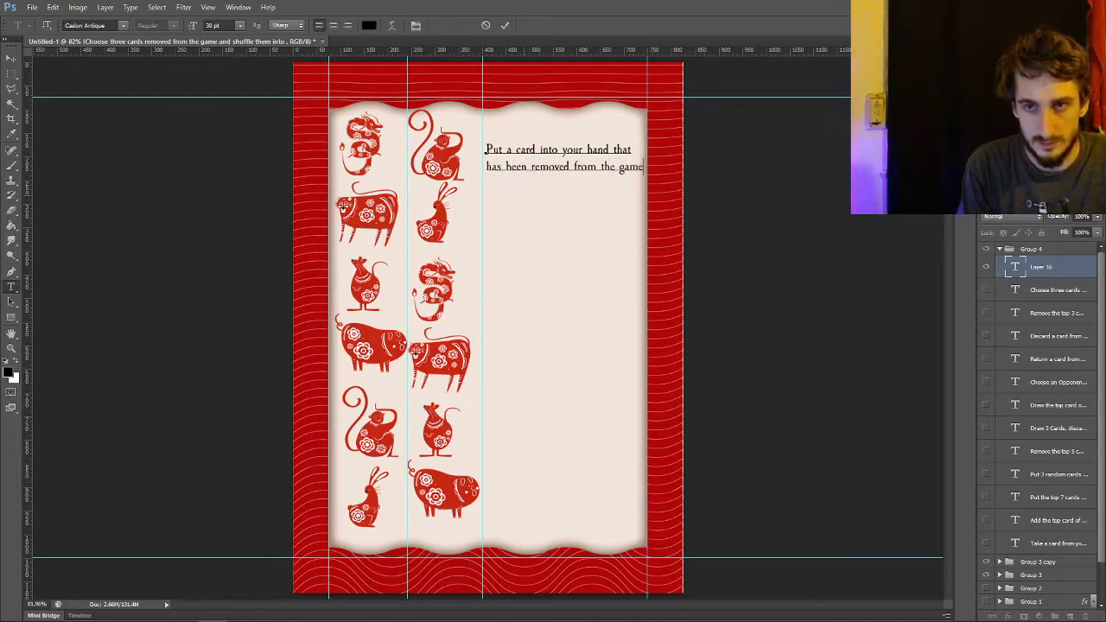
text(.)
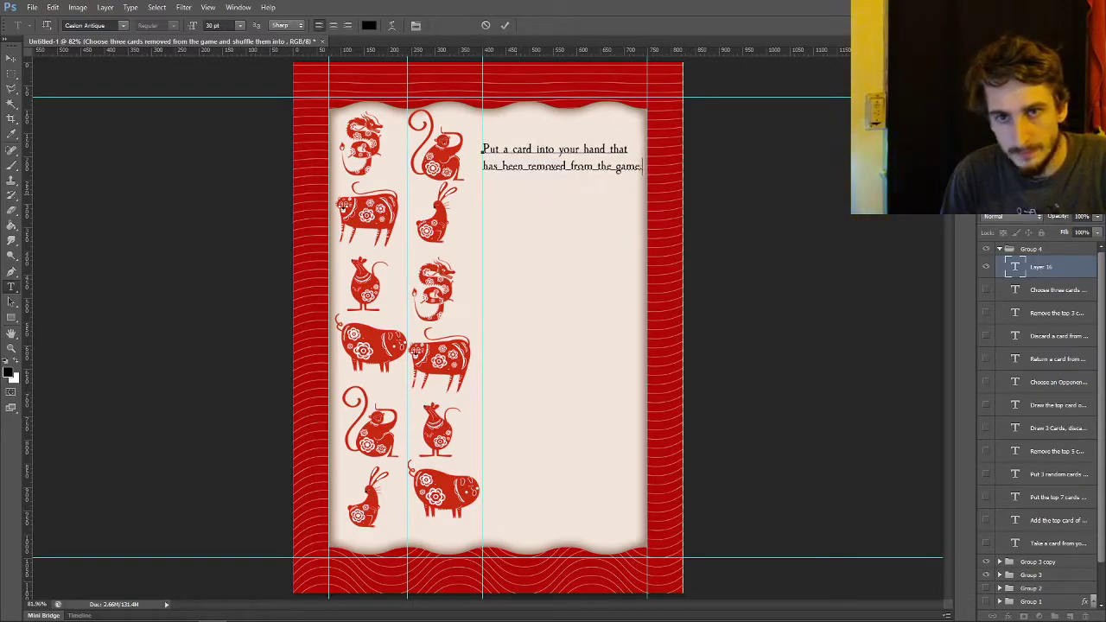
click(505, 25)
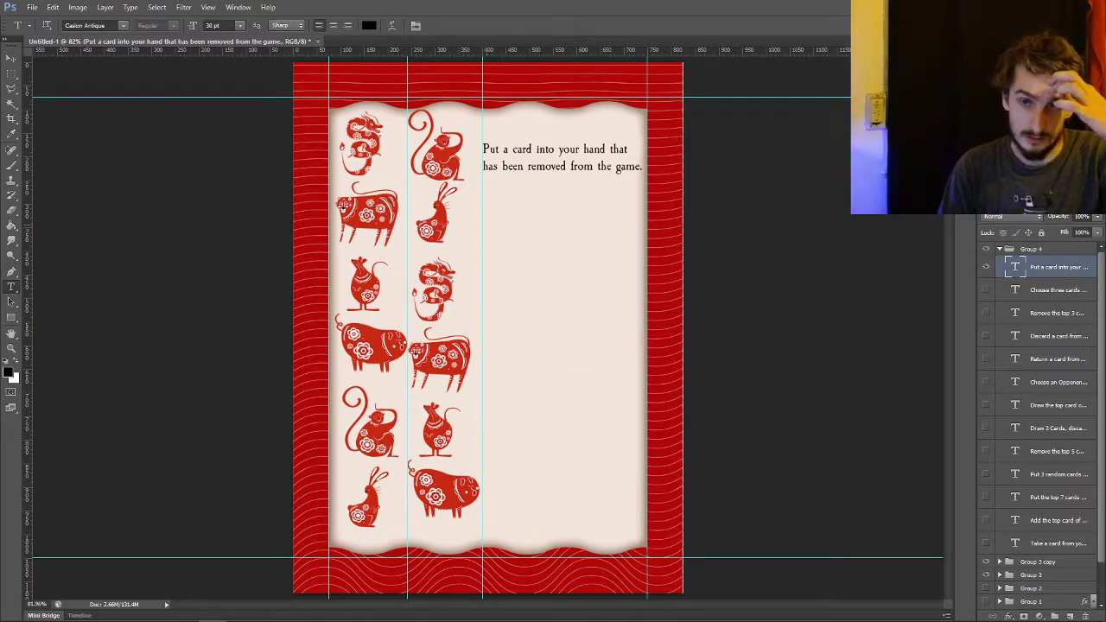
Add the two-line text "Put a card from the discard pile into an Opponents Tableau." beside the second-row pair
click(483, 218)
text(Pu)
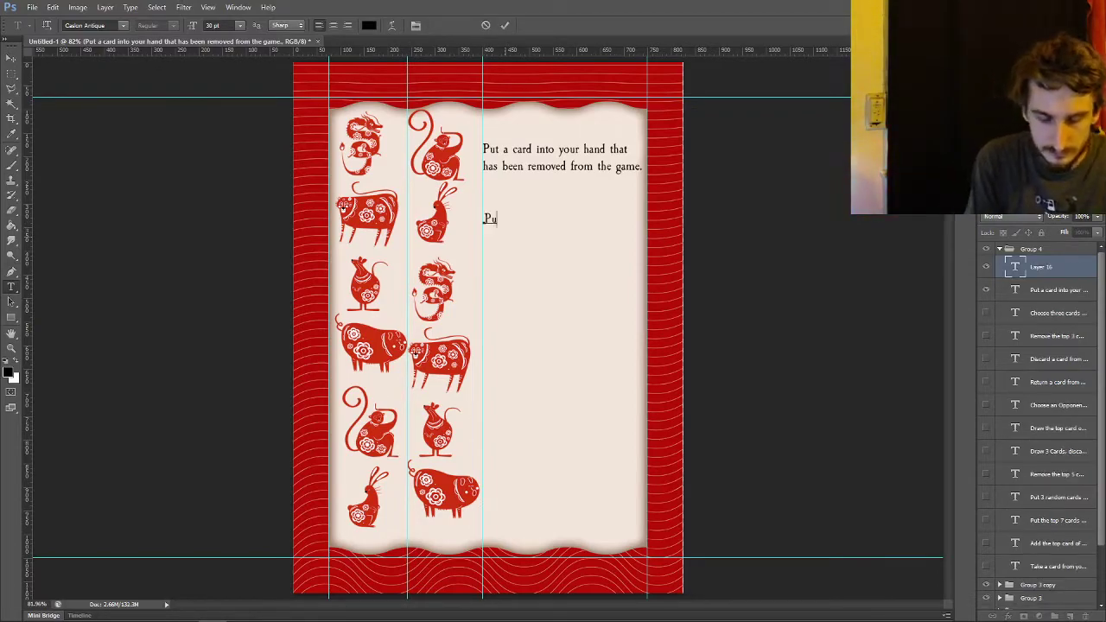
text(t a card from the)
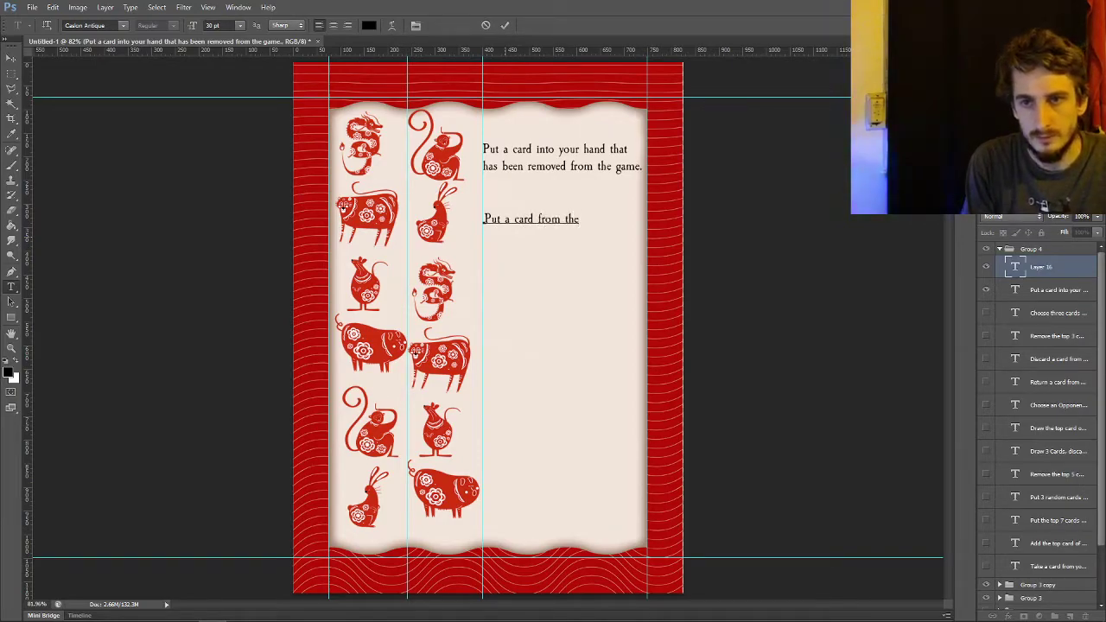
text( discard pile)
key(Return)
text(into an oppo)
key(BackSpace)
key(BackSpace)
key(BackSpace)
key(BackSpace)
key(BackSpace)
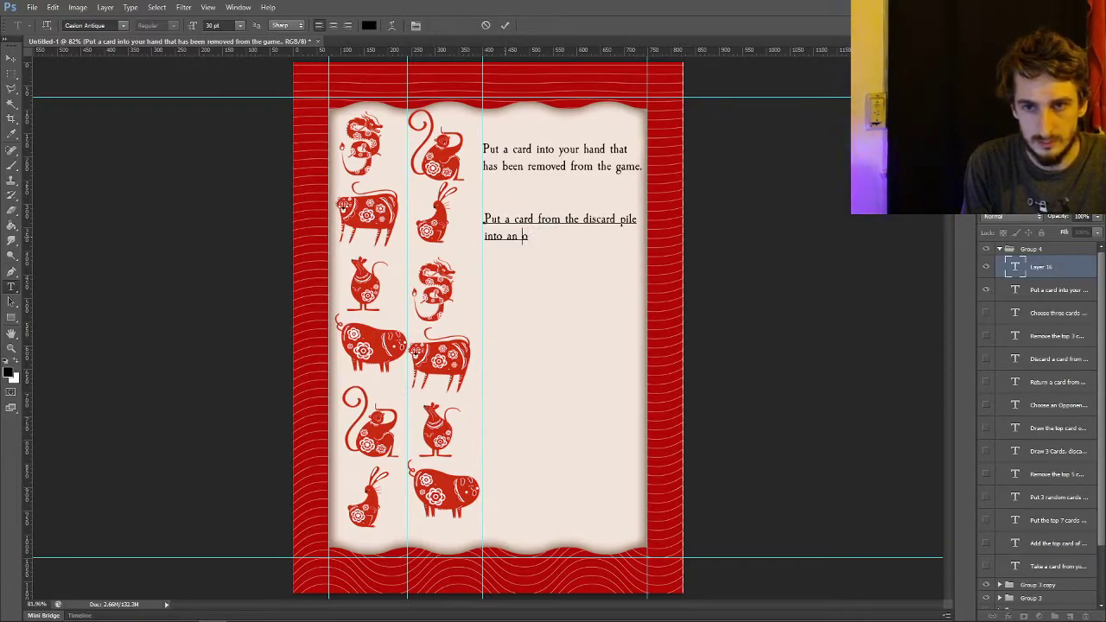
text(Opponent)
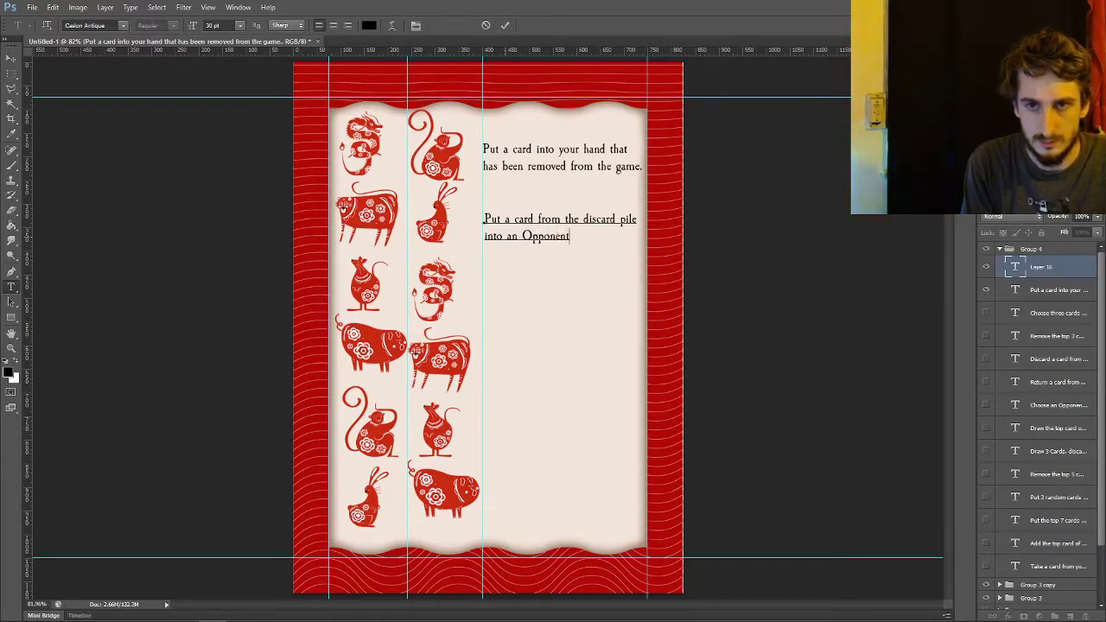
text(s Tableau.)
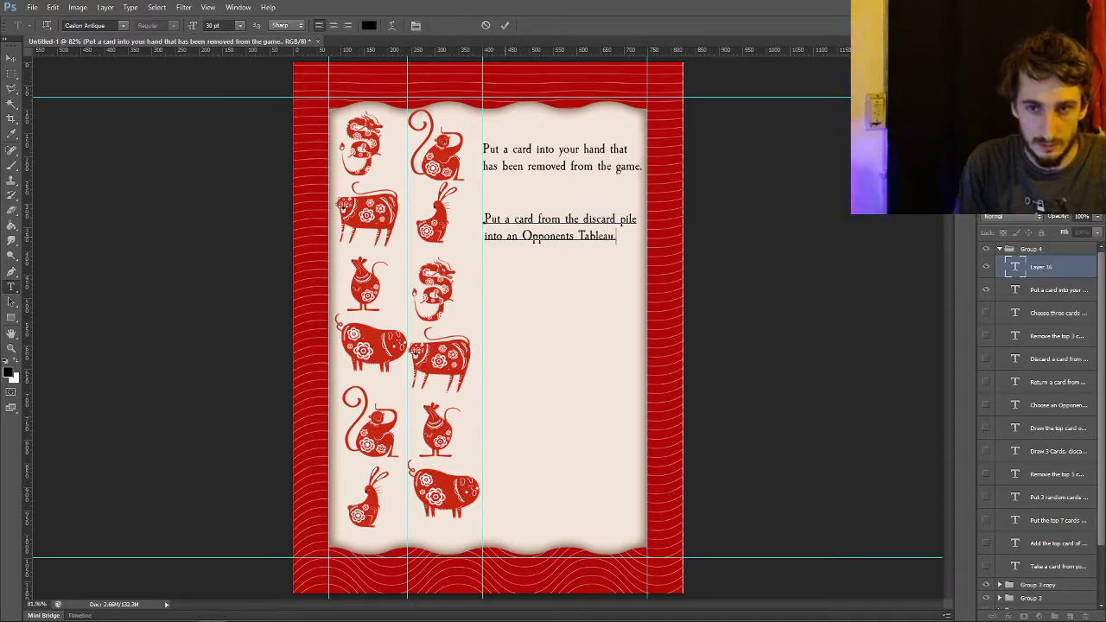
click(505, 25)
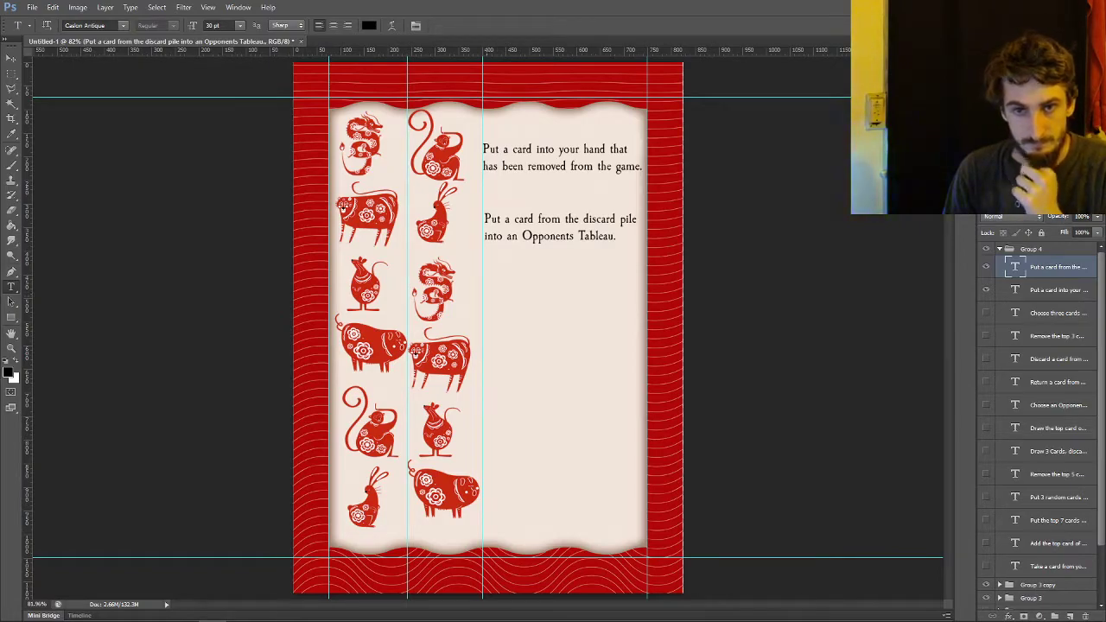
Add the two-line text "Put a card from your Tableau into your hand." beside the third-row pair, aligned to the guide
click(486, 295)
text(Put a card from your Tableau into your hand.)
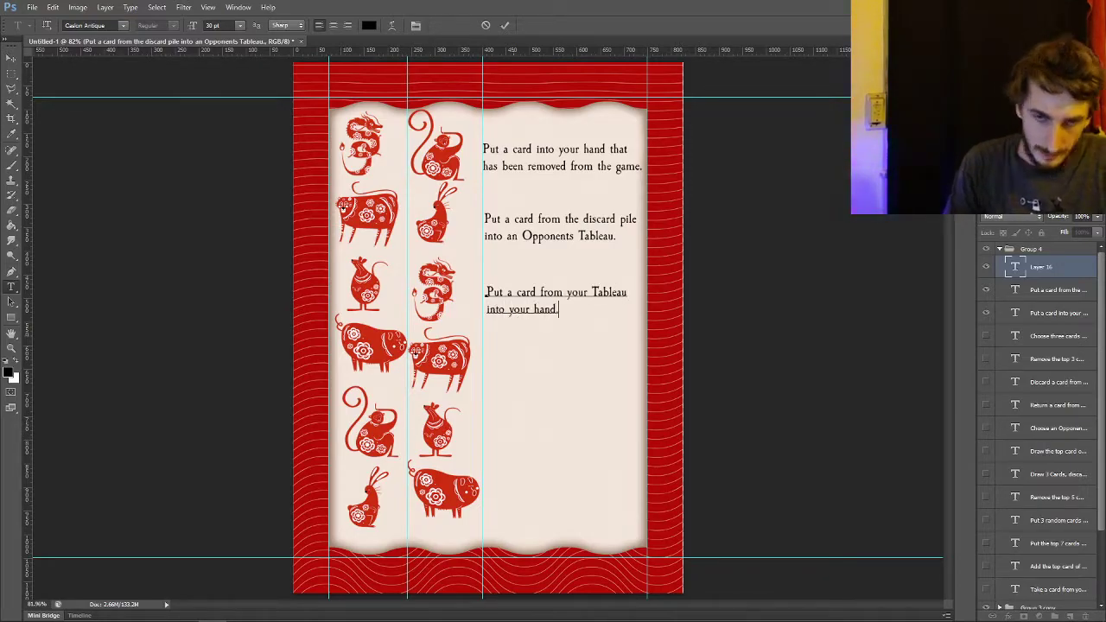
drag(557, 341, 553, 335)
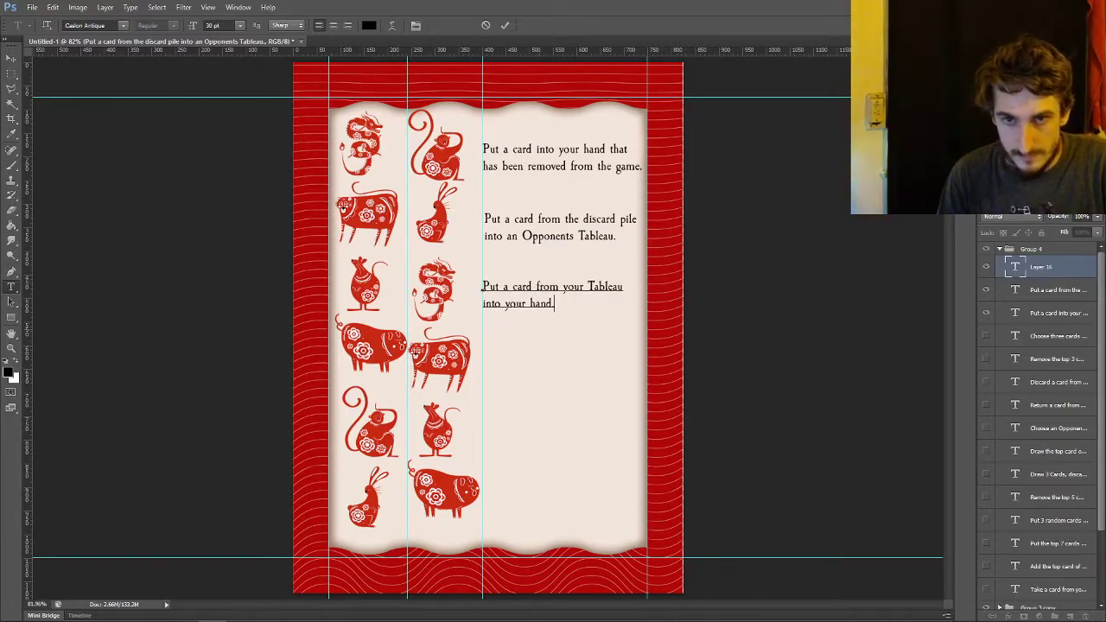
key(ctrl+Return)
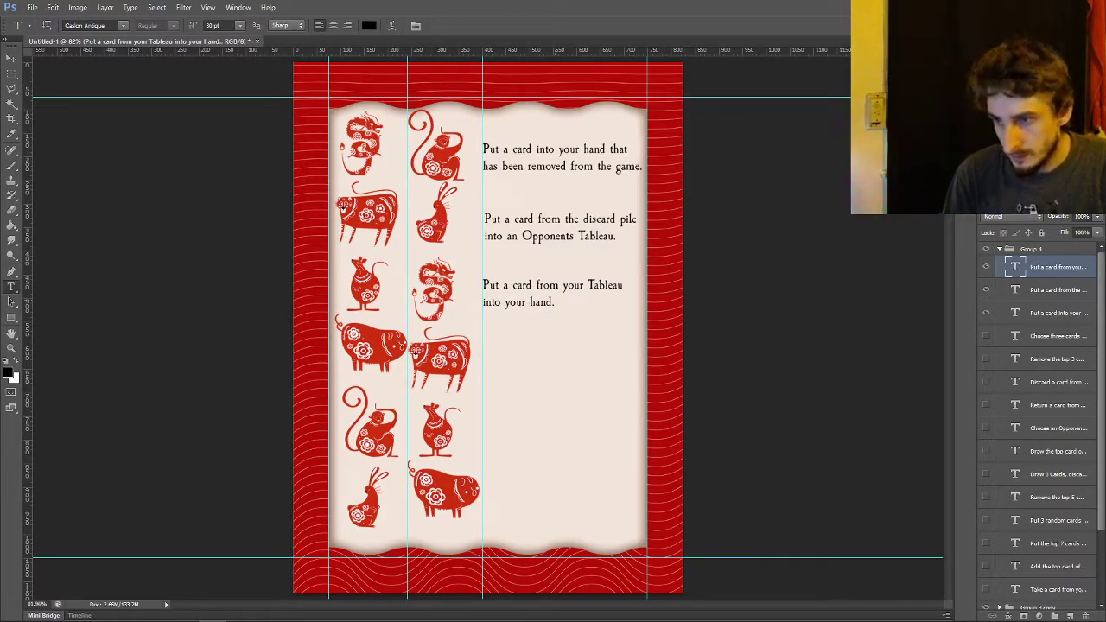
Add the text "Each Opponent discards a card." beside the fourth-row pair
click(482, 354)
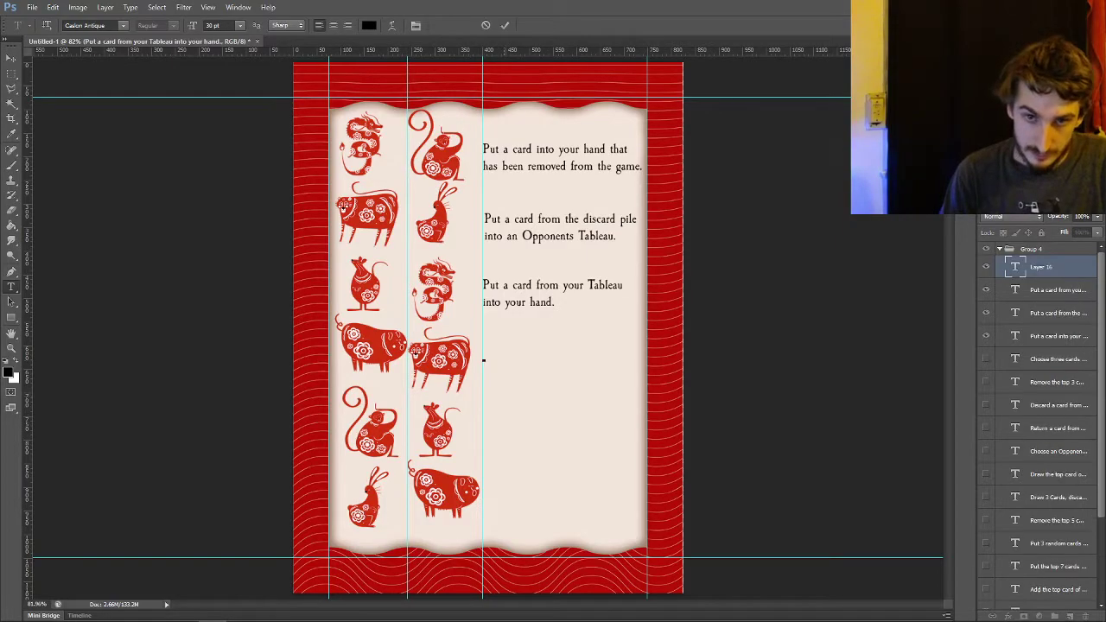
text(Each op)
key(BackSpace)
key(BackSpace)
key(BackSpace)
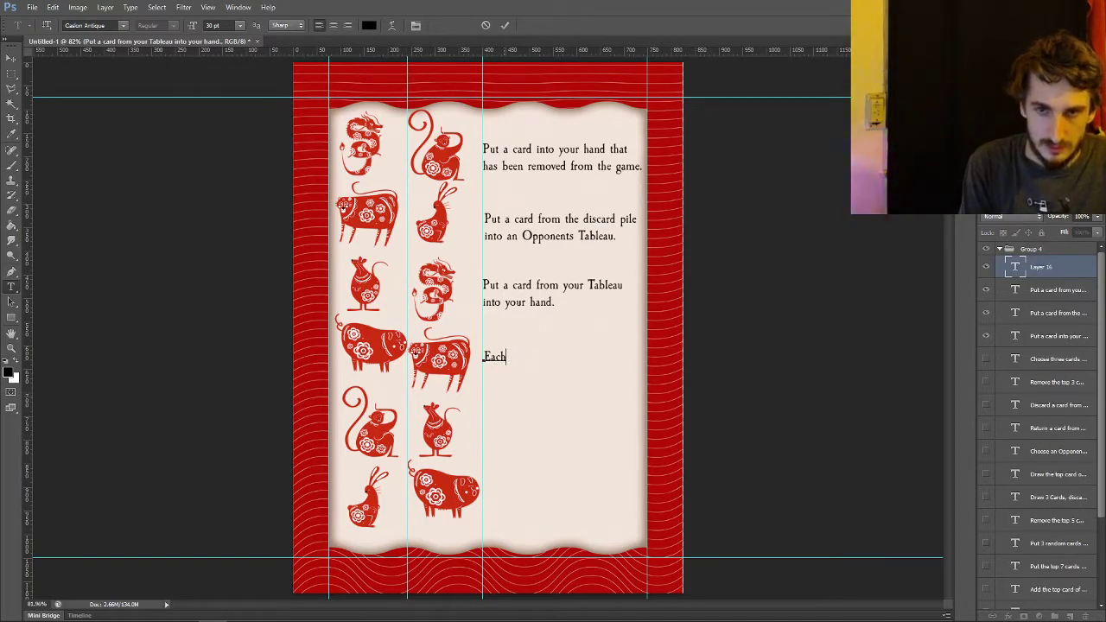
text(Opponent discards a card.)
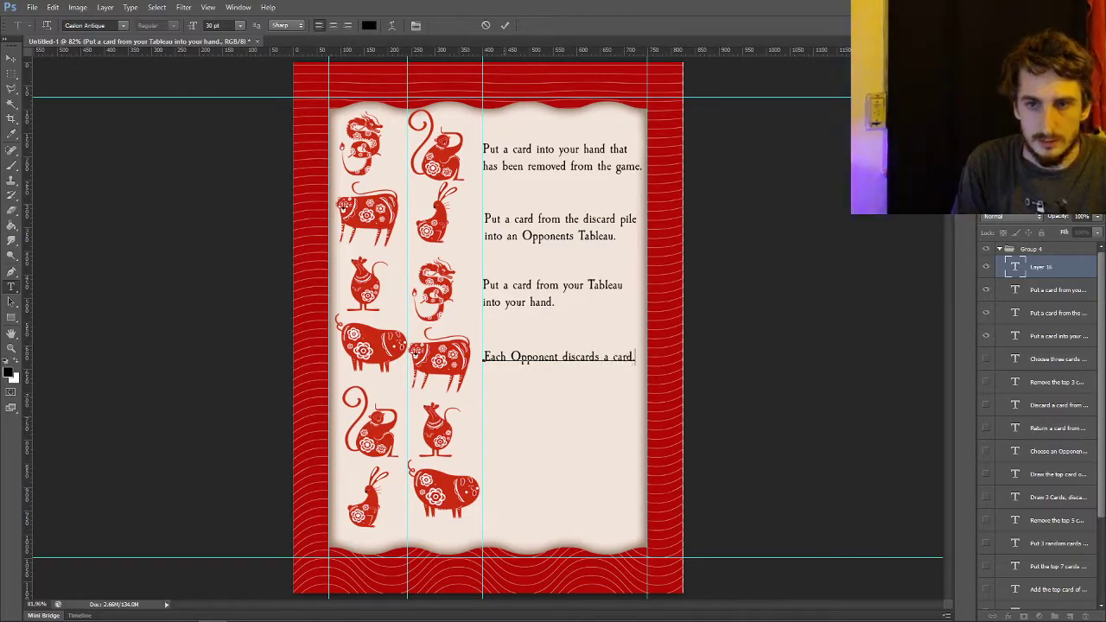
click(506, 25)
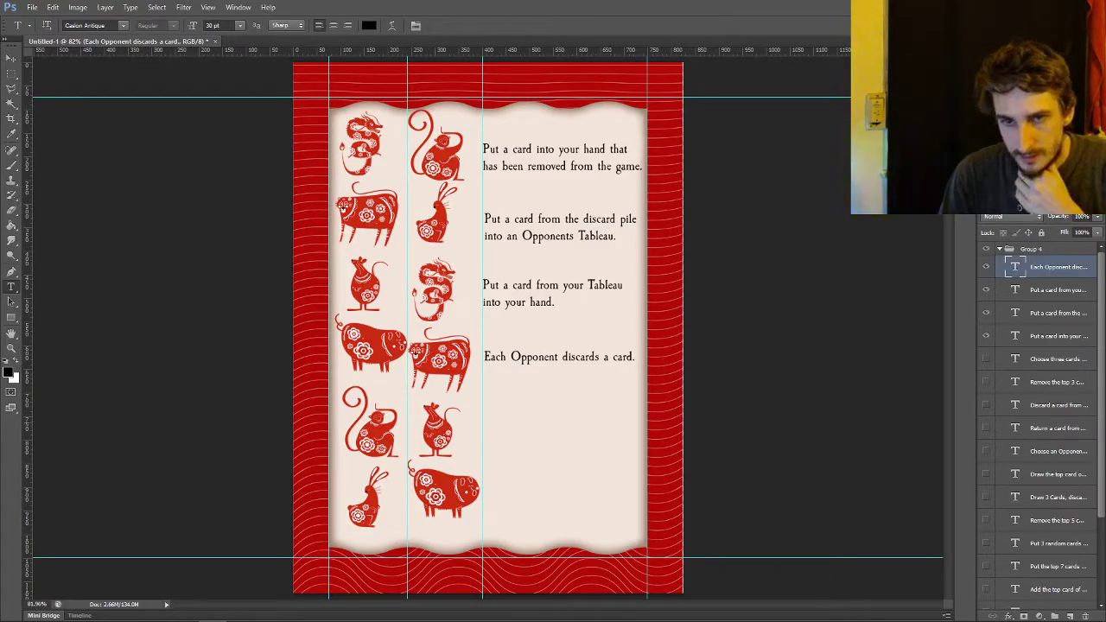
Add the three-line text "Add a card to your Tableau from the cards that have been removed from the game." beside the fifth-row pair, aligned to the guide
click(483, 430)
text(A)
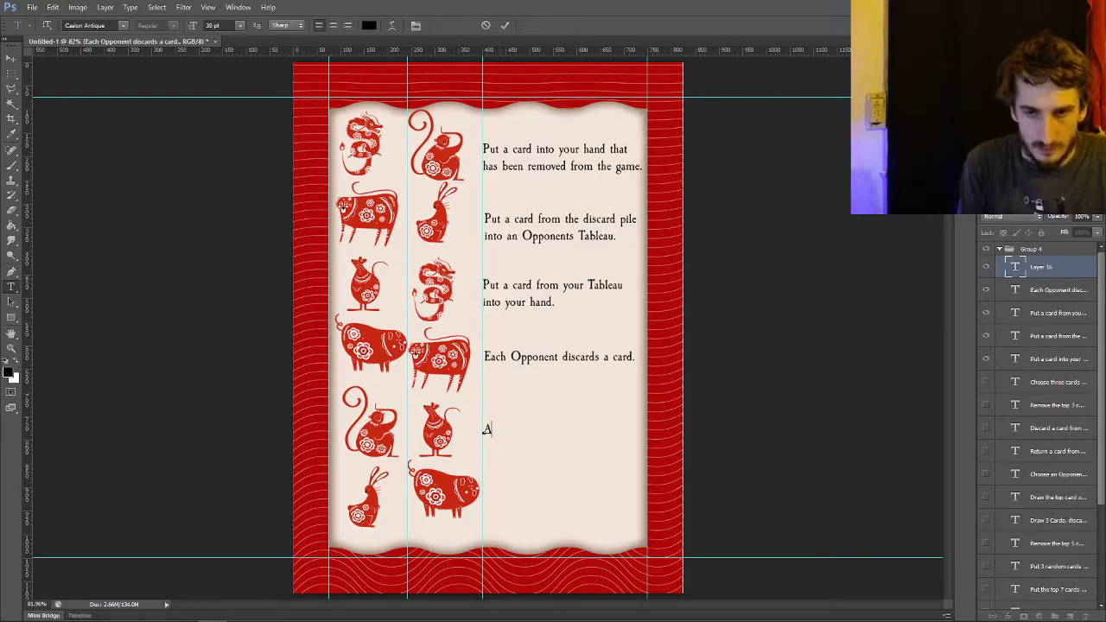
text(dd a card to )
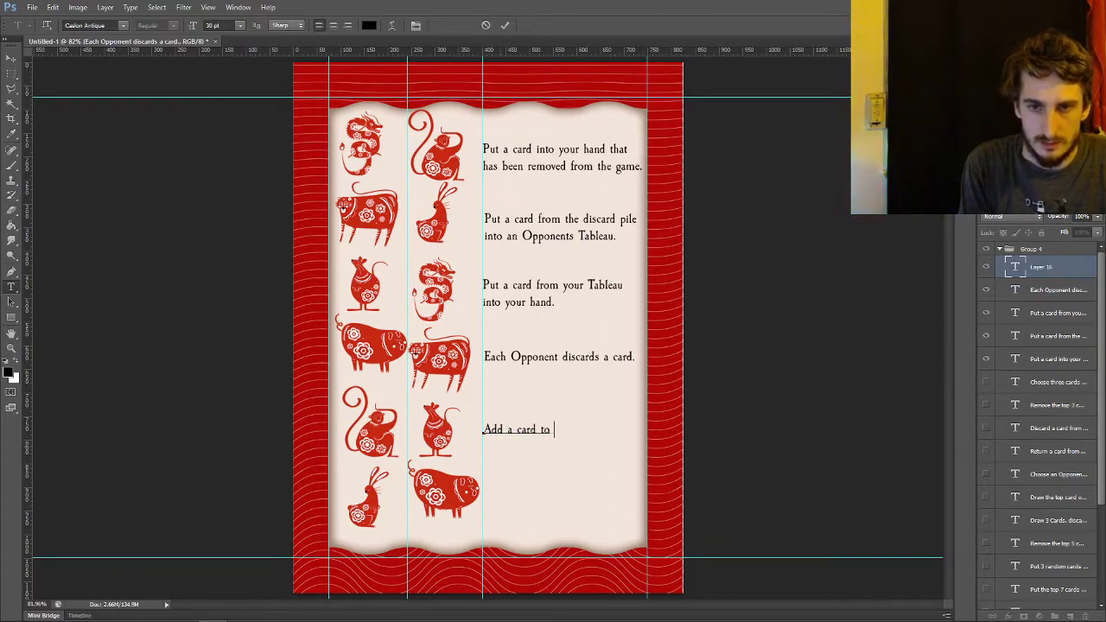
text(your Tha)
key(BackSpace)
key(BackSpace)
text(ableau fr)
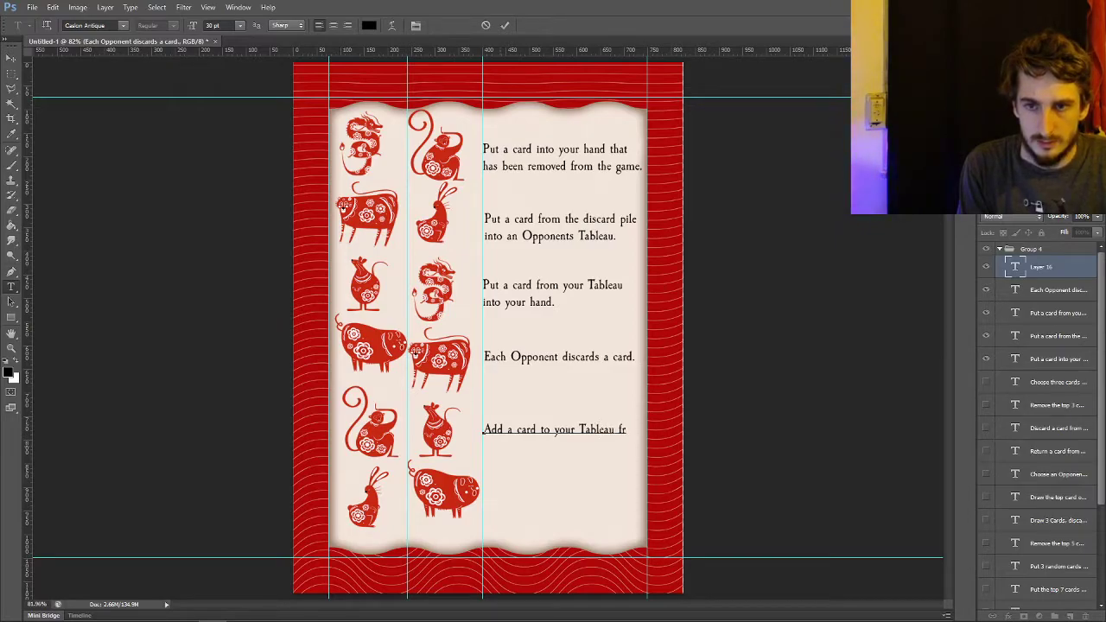
key(BackSpace)
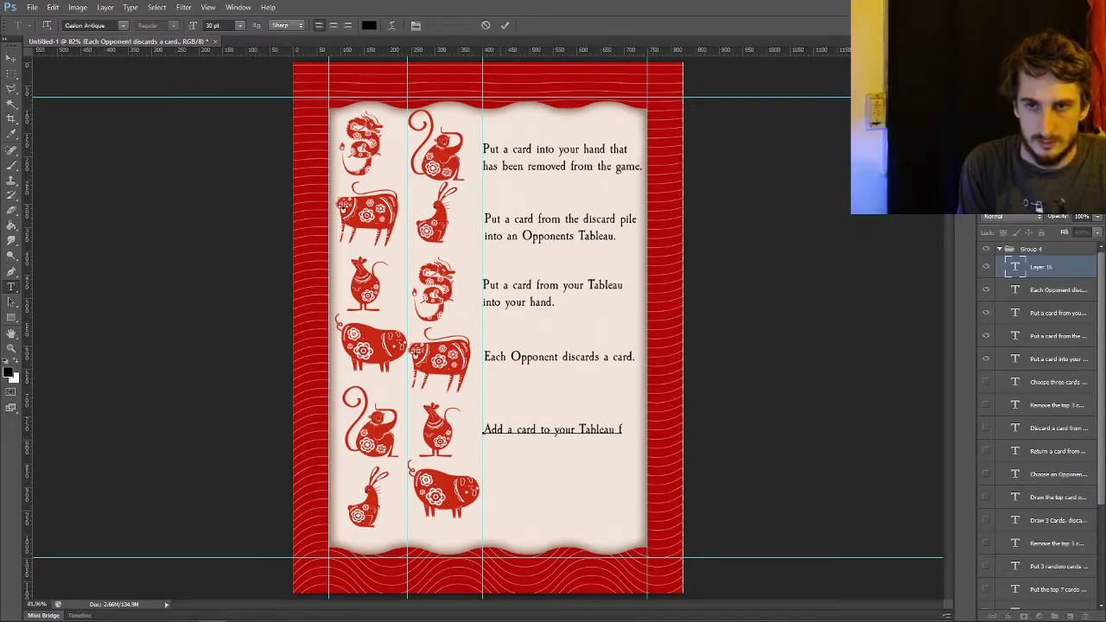
text(rom the cards that hav)
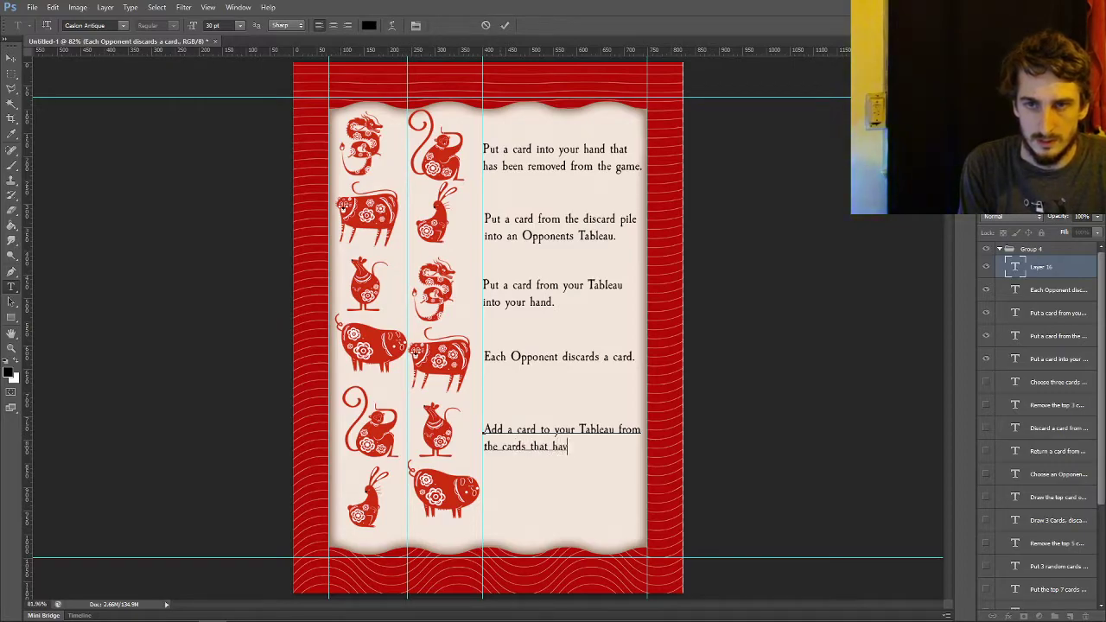
text(e been removed from teh game.)
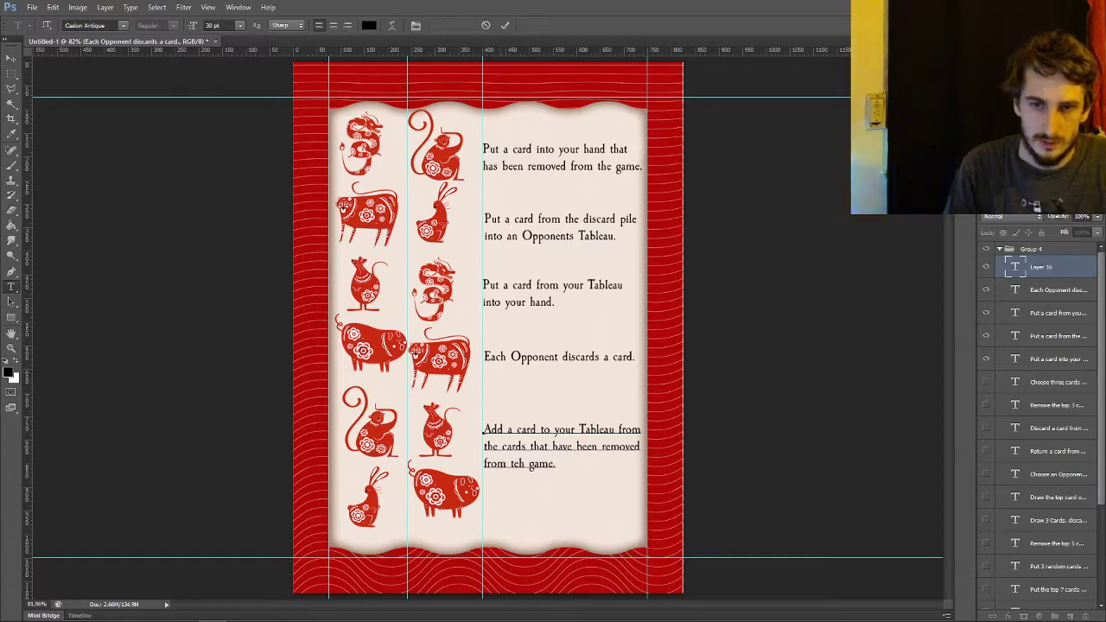
key(BackSpace)
key(BackSpace)
key(BackSpace)
key(BackSpace)
key(BackSpace)
key(BackSpace)
key(BackSpace)
key(BackSpace)
text(he)
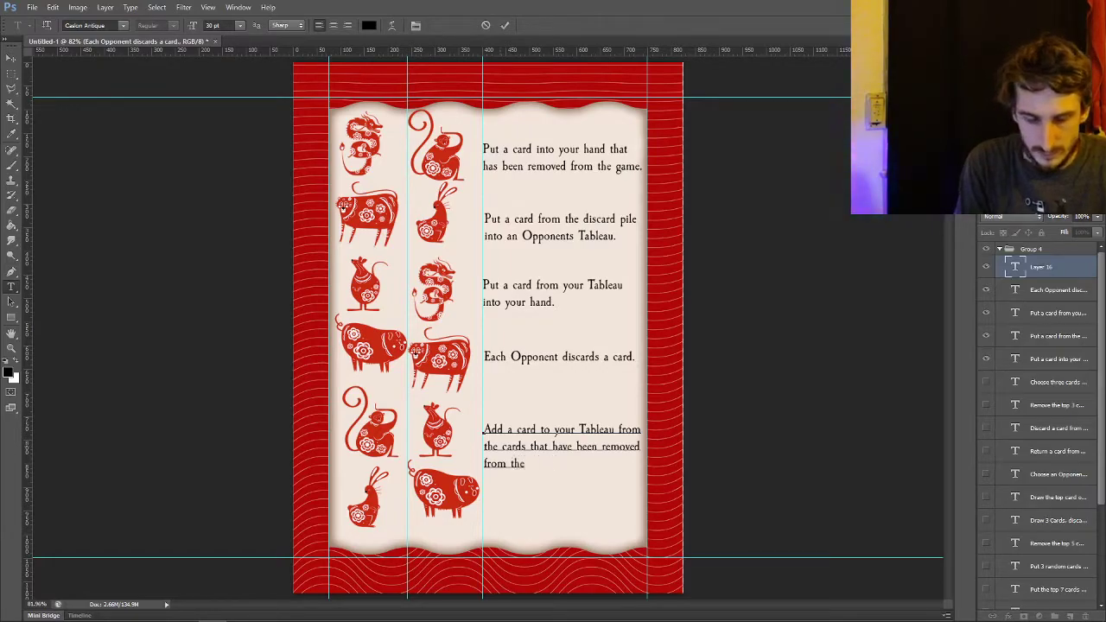
text( game)
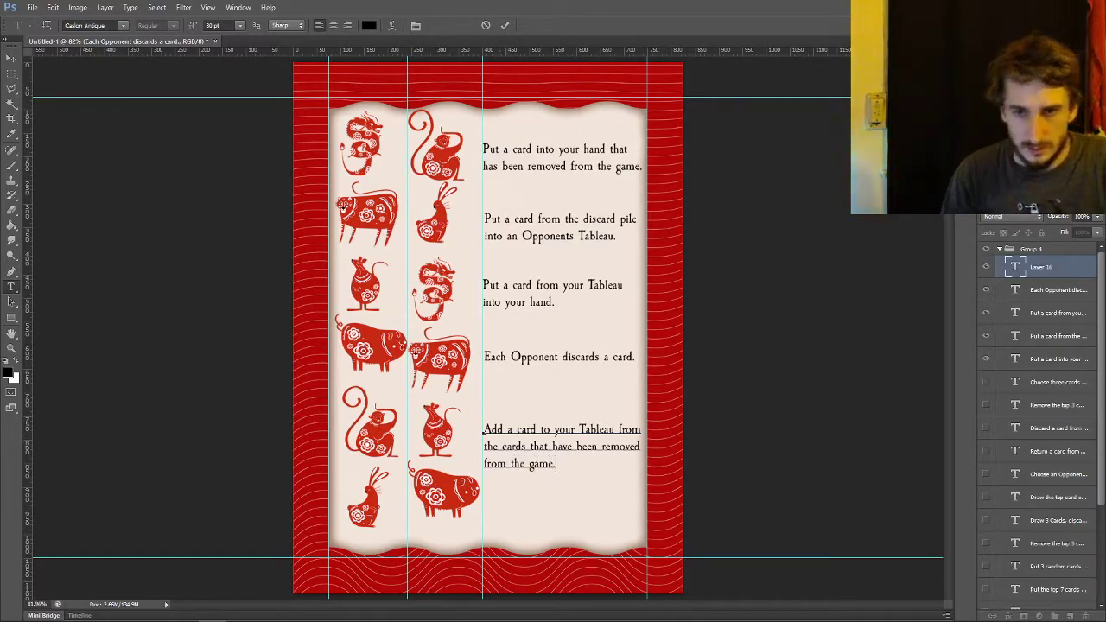
text(.)
key(ctrl+Return)
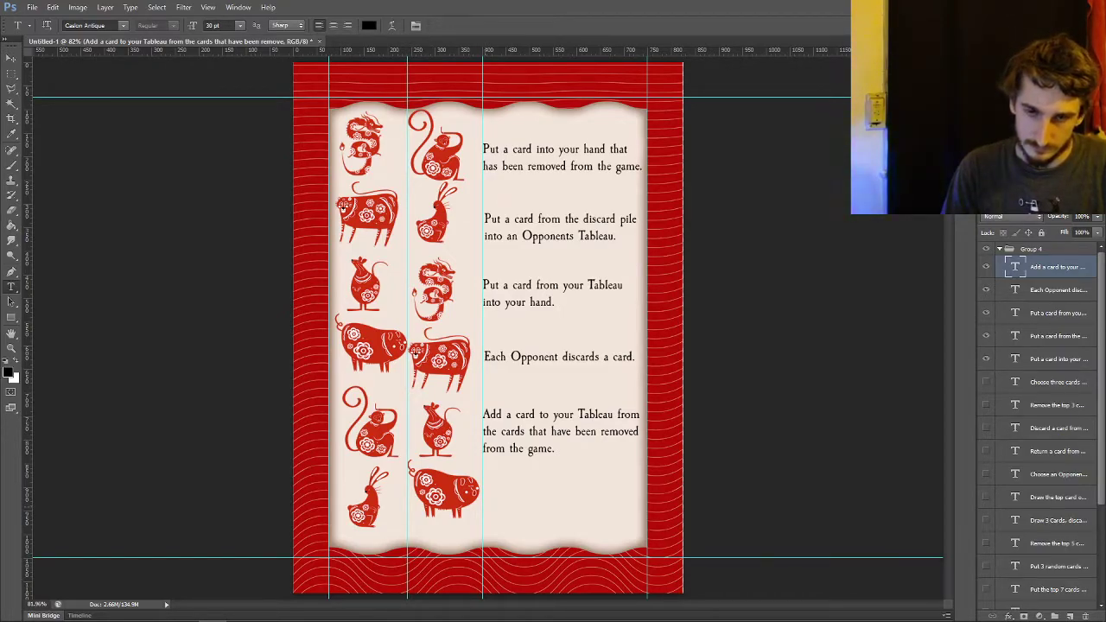
Add the two-line text "Return a discarded card to your hand." beside the bottom pair
click(485, 506)
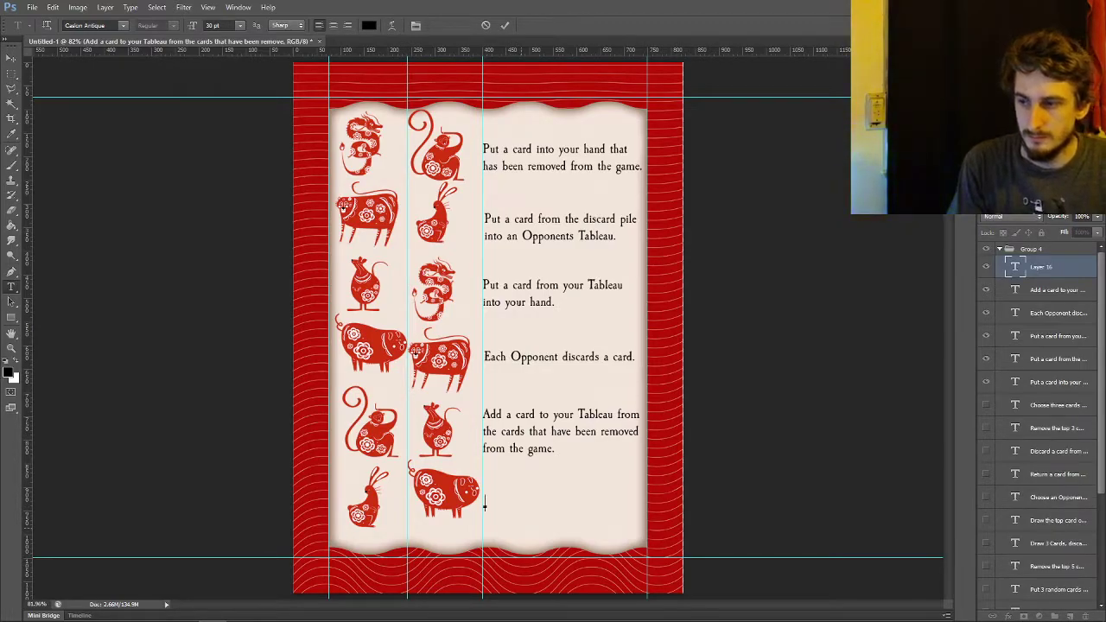
text(Return)
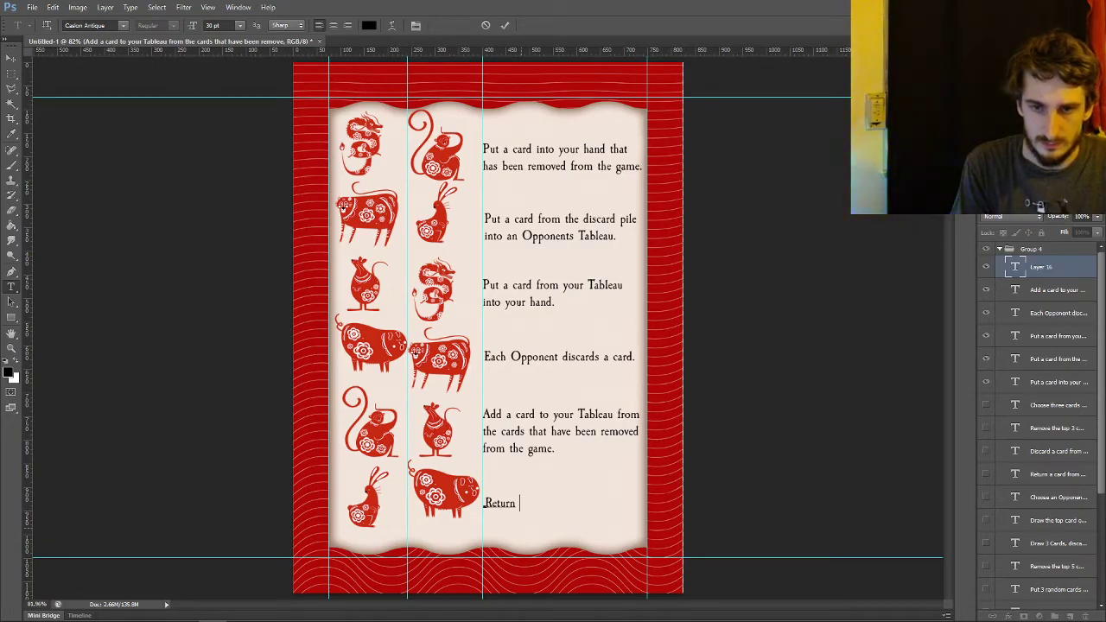
key(BackSpace)
key(BackSpace)
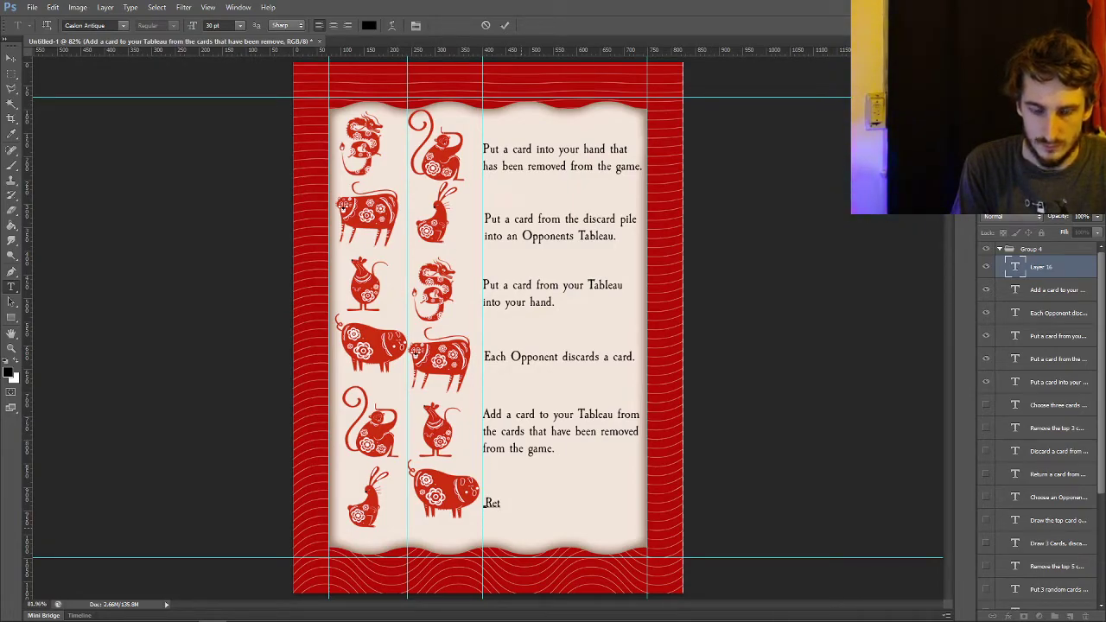
text(urn a discard)
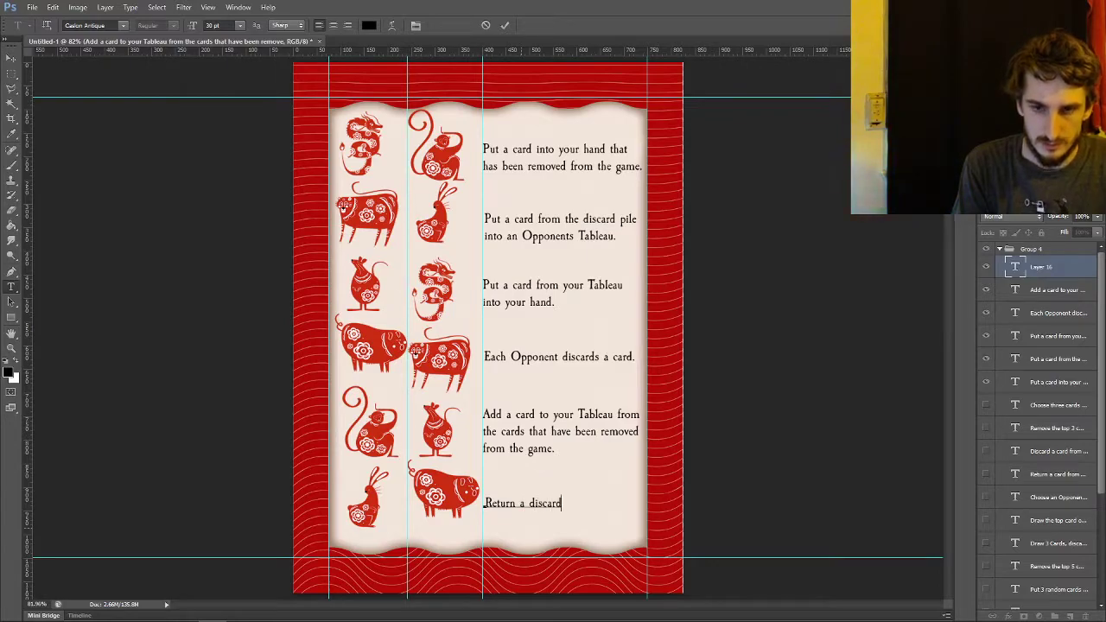
text(ed)
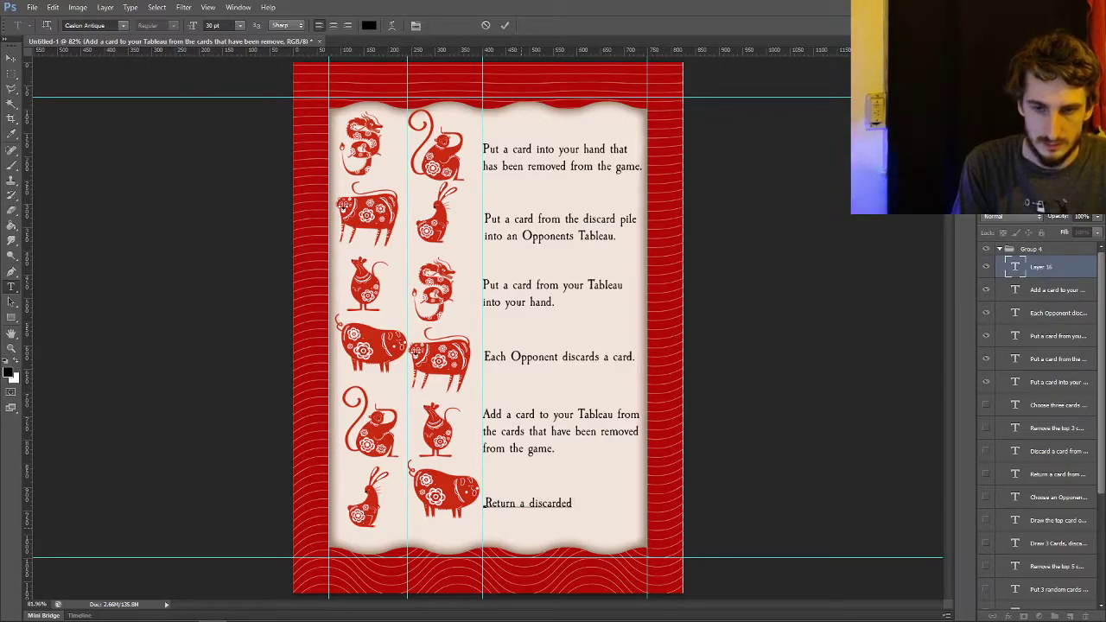
text( card )
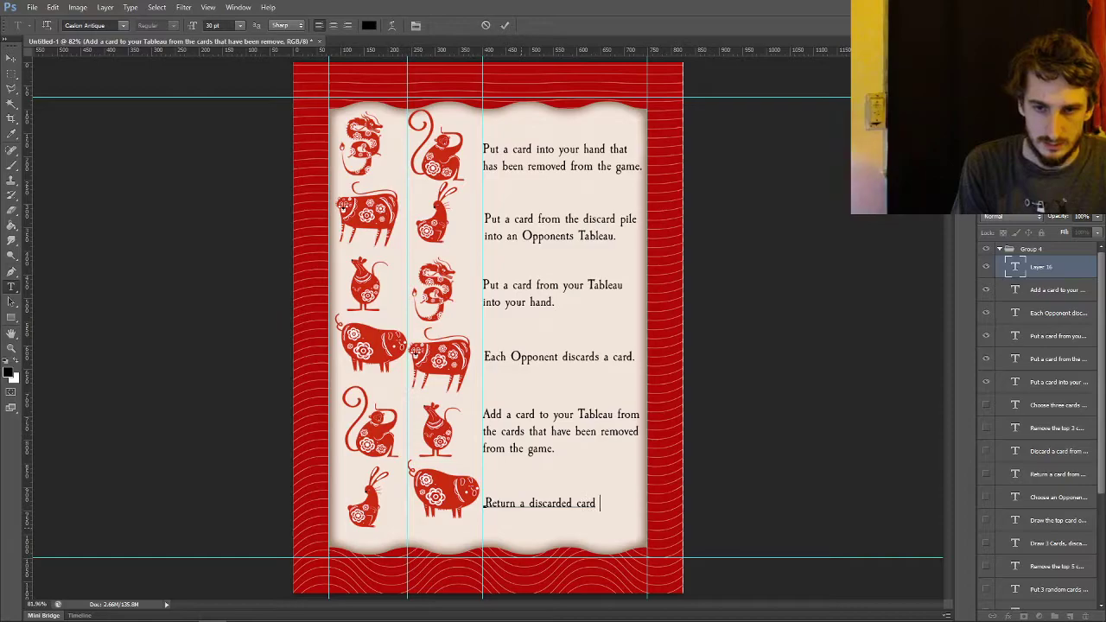
text(to your hand.)
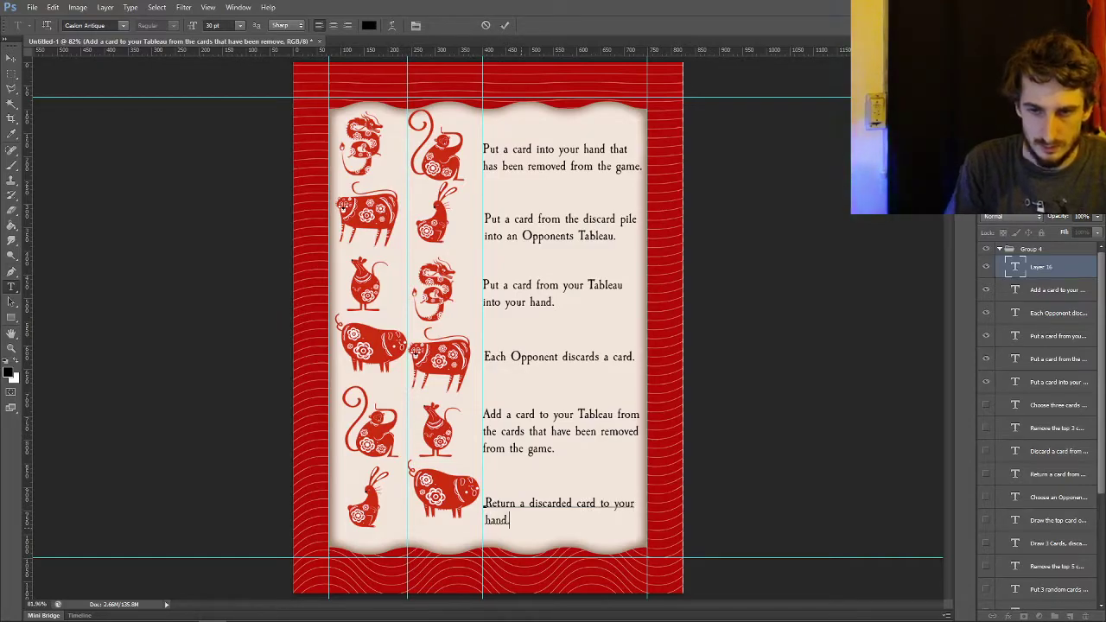
key(ctrl+Return)
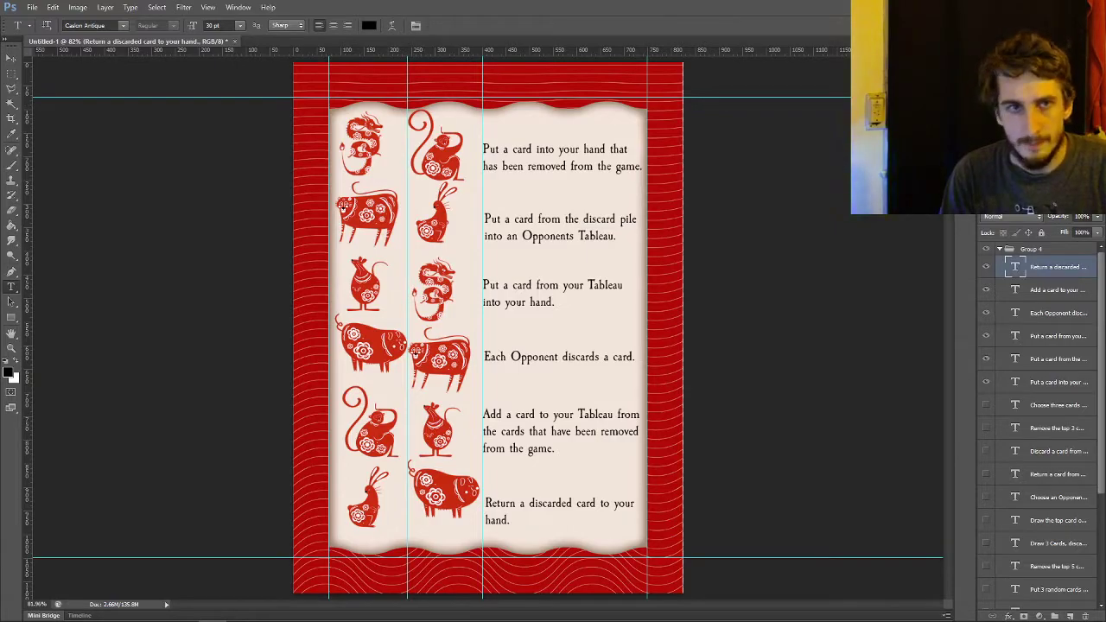
Save a JPEG copy of the poster as Reminder4 in the Cards folder at maximum quality
click(32, 7)
click(52, 141)
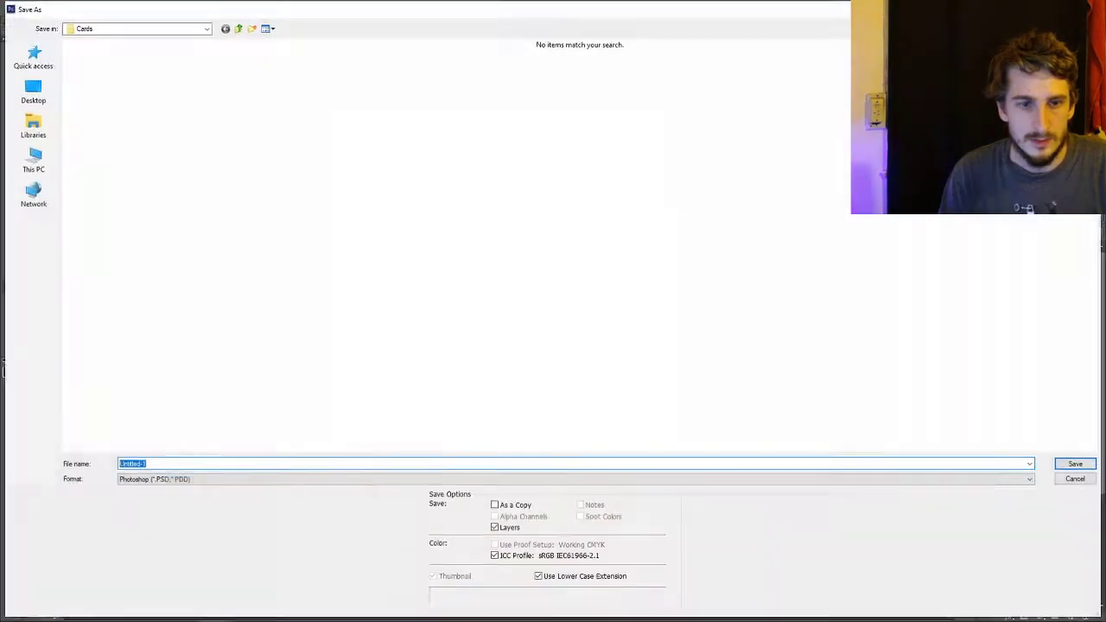
text(Reminde)
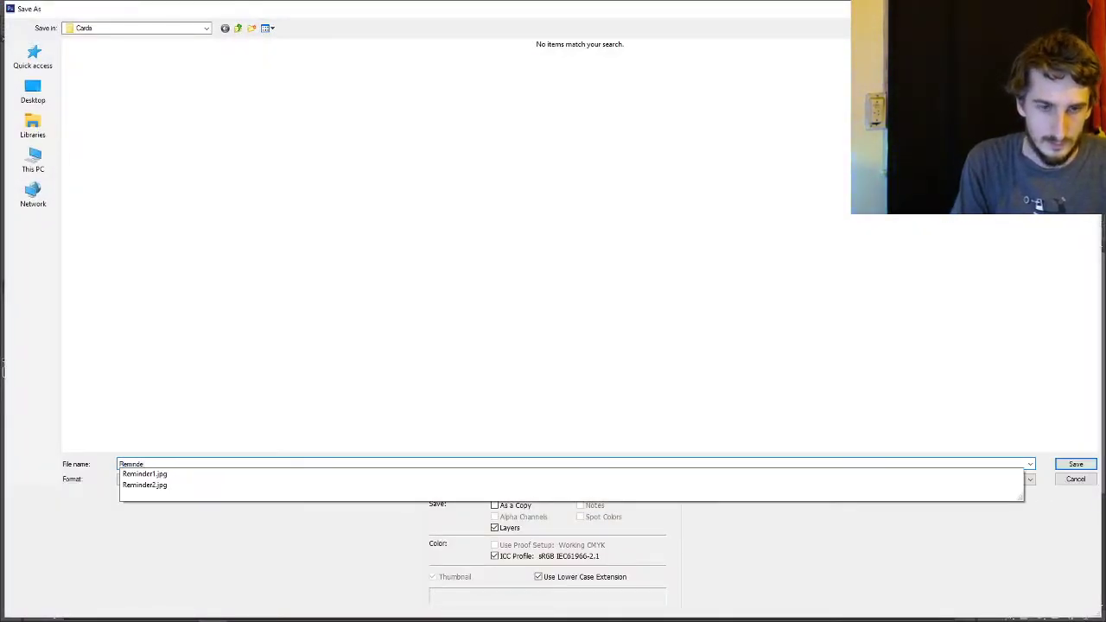
text(r4)
key(Tab)
key(j)
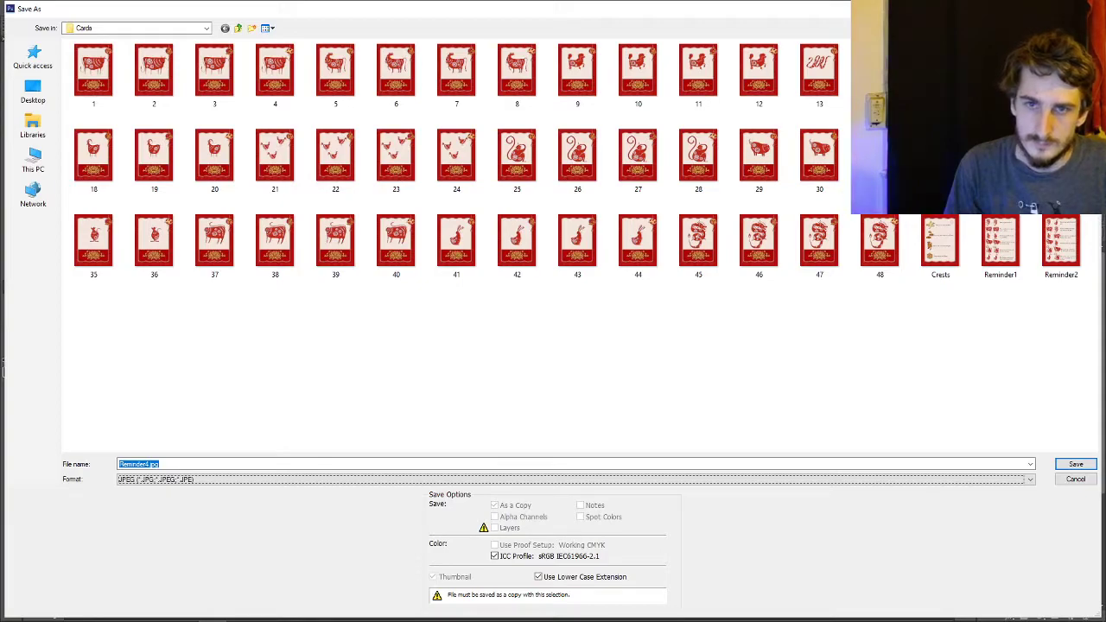
key(Return)
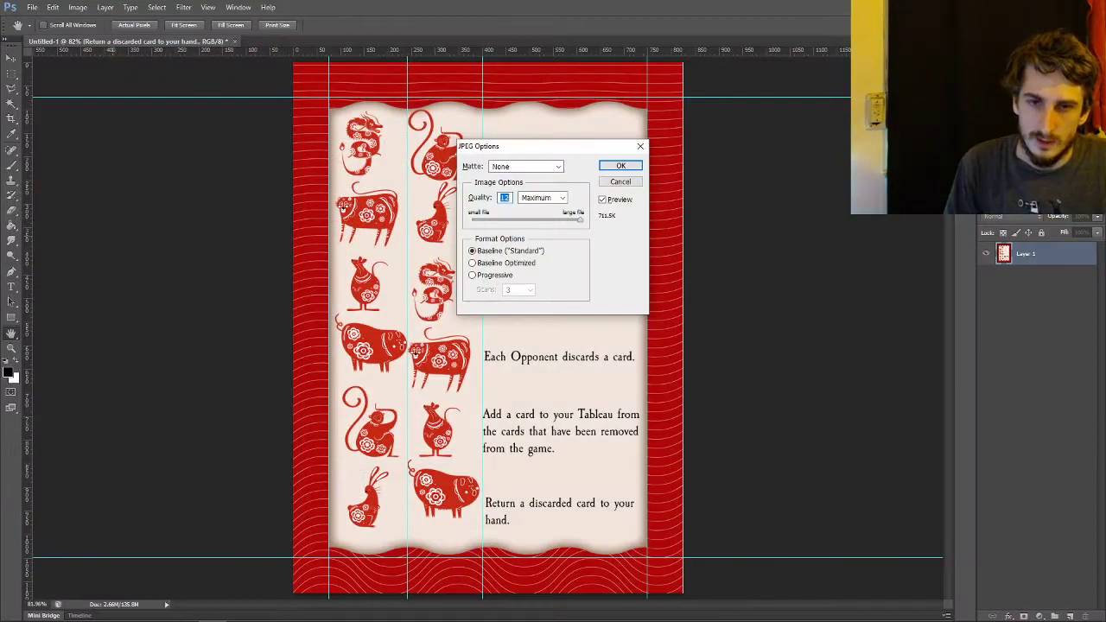
key(Return)
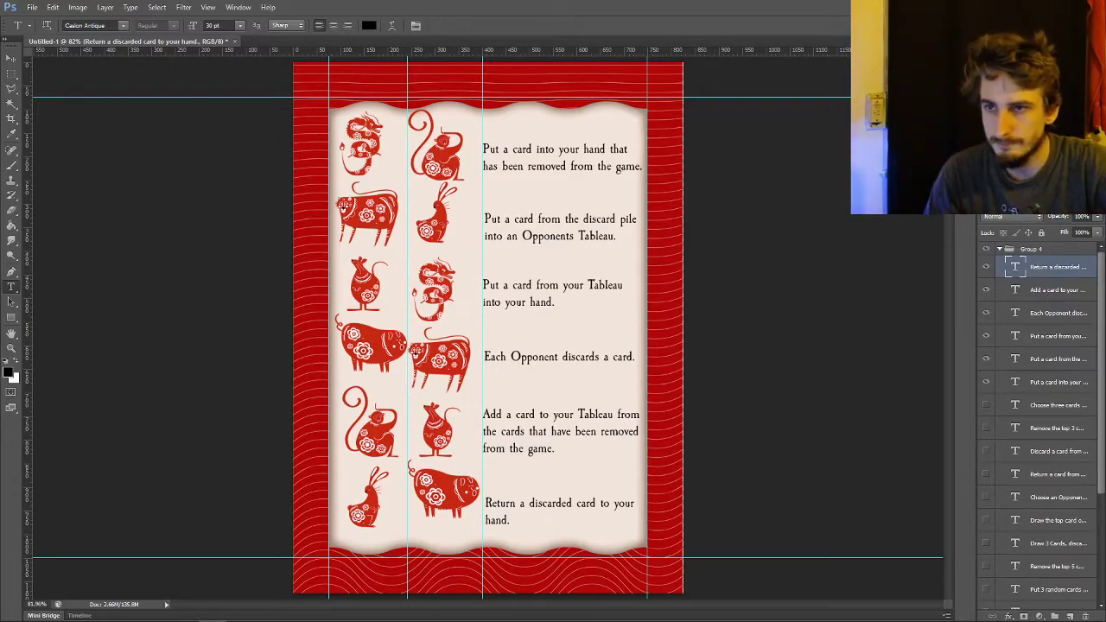
Hide the six effect texts and cycle the second-column animals down one row, wrapping the pig around to the top
drag(987, 266, 987, 381)
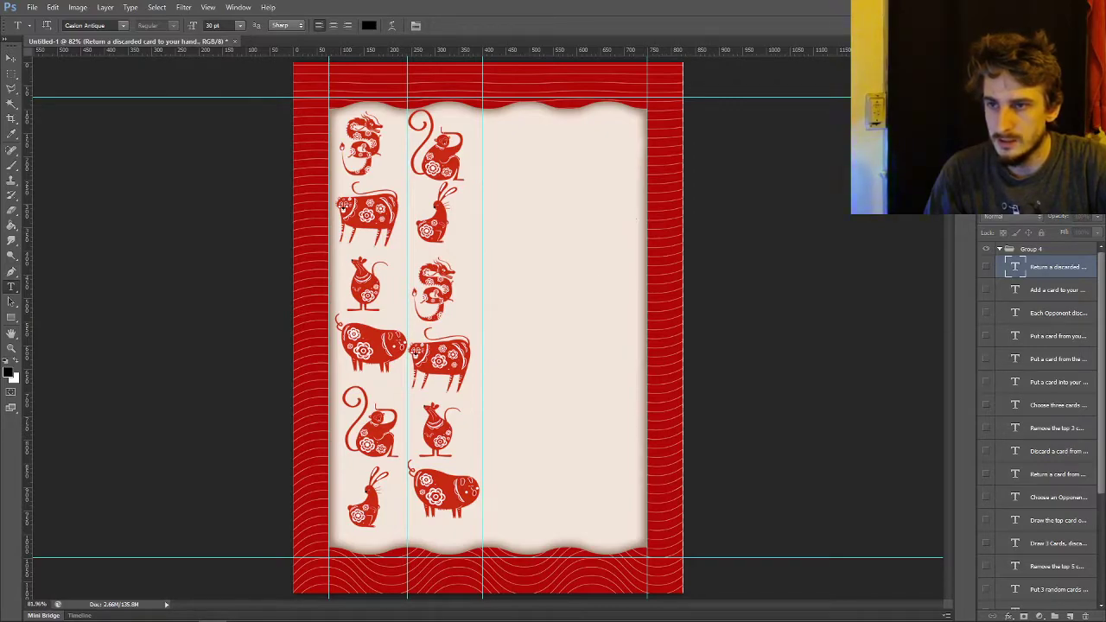
click(1000, 249)
click(1001, 262)
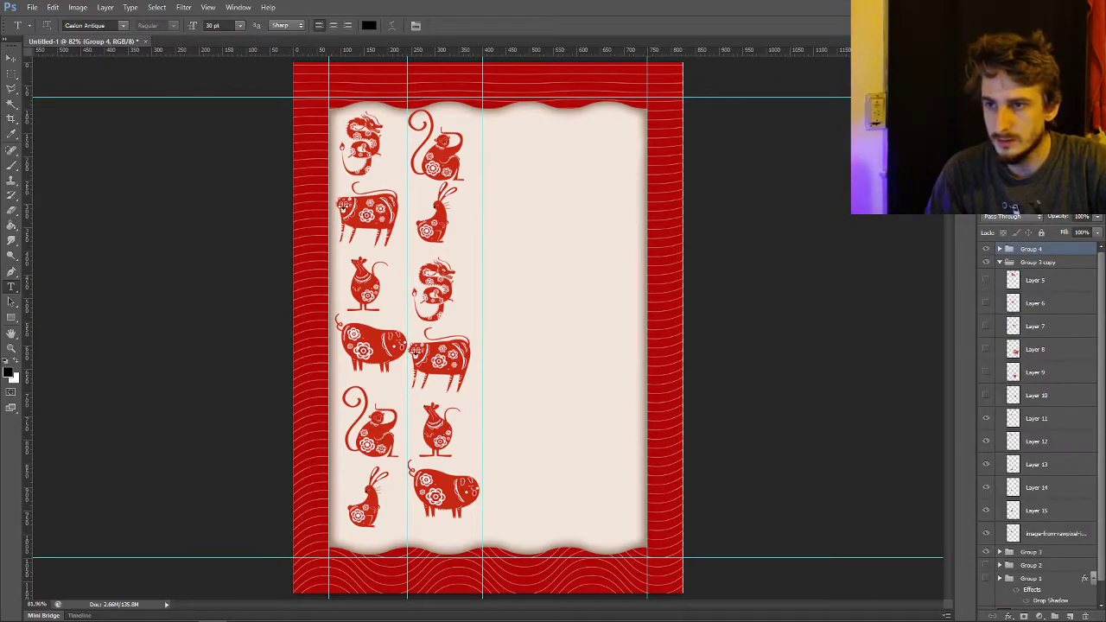
click(1037, 419)
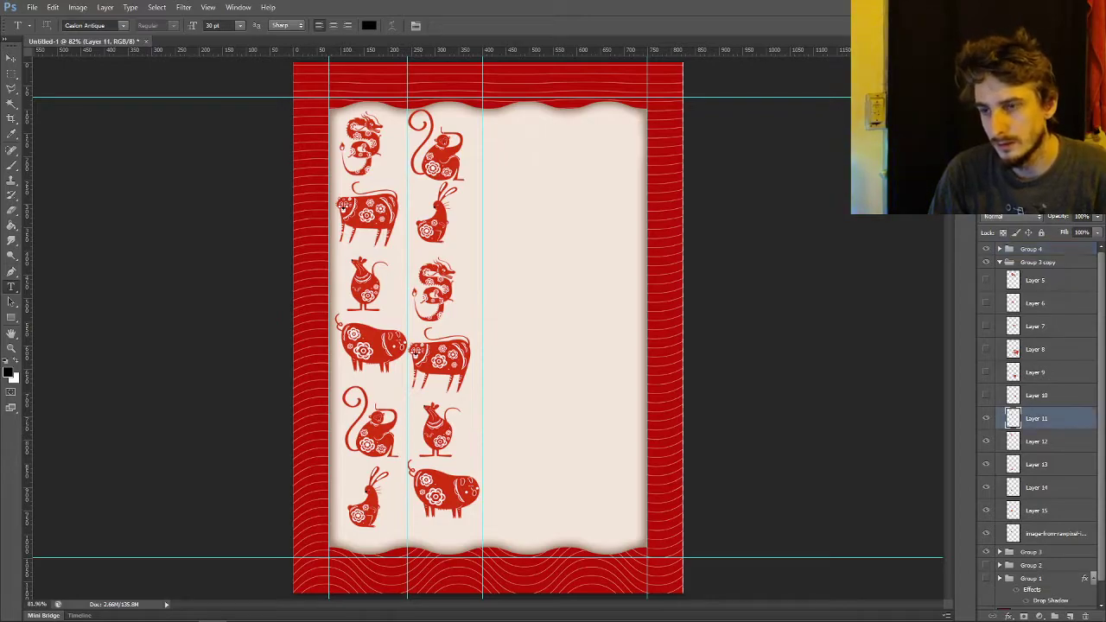
shift+click(1050, 533)
key(v)
drag(443, 118, 442, 196)
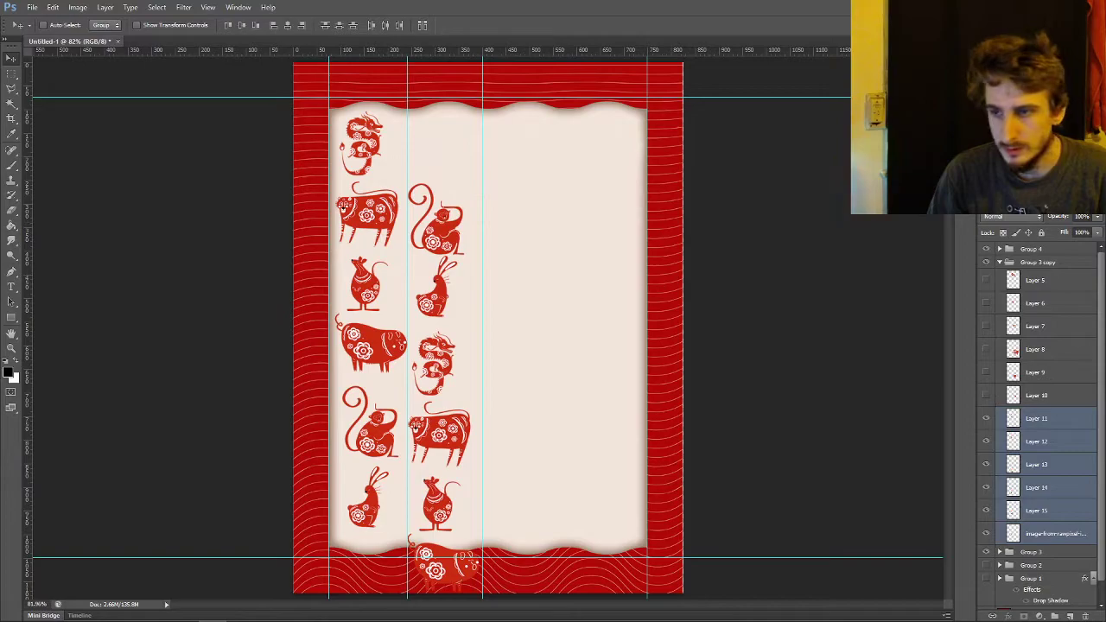
click(1038, 465)
drag(437, 566, 440, 150)
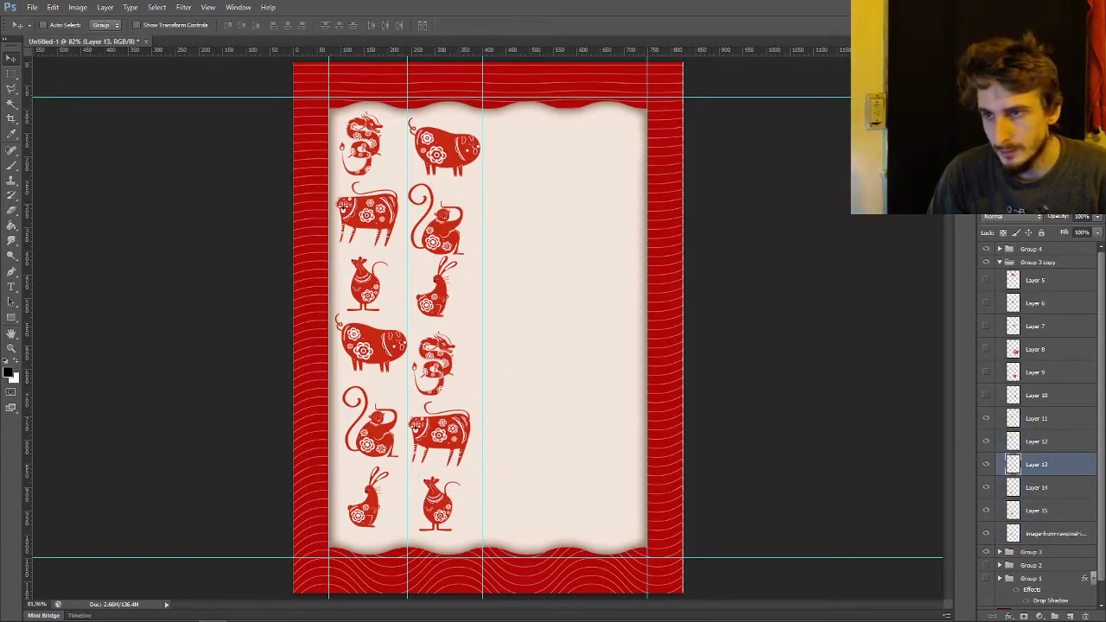
Add the two-line text "Draw the top card of the discard pile." in Group 4 beside the top pair, aligned to the guide
click(1001, 262)
click(1001, 249)
click(1056, 267)
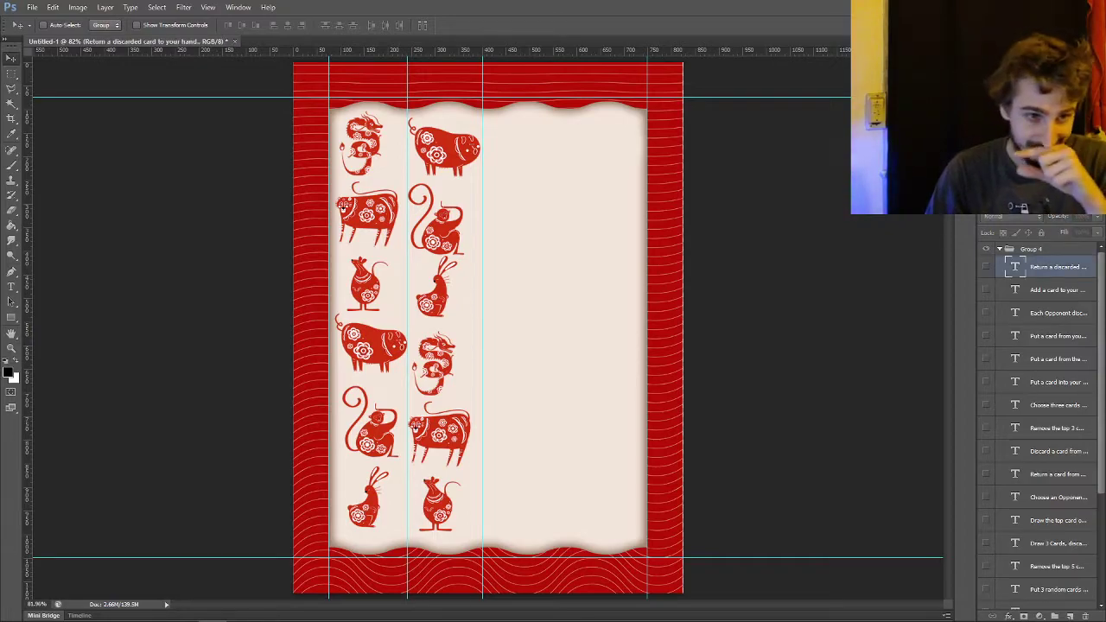
key(t)
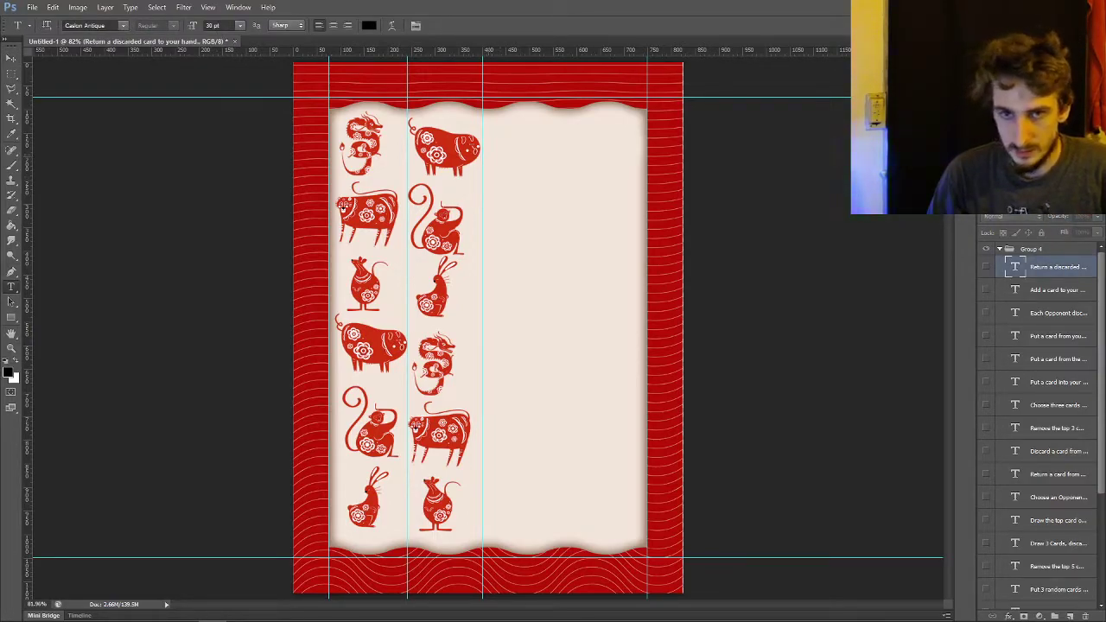
click(486, 151)
text(Draw the top card of the discard)
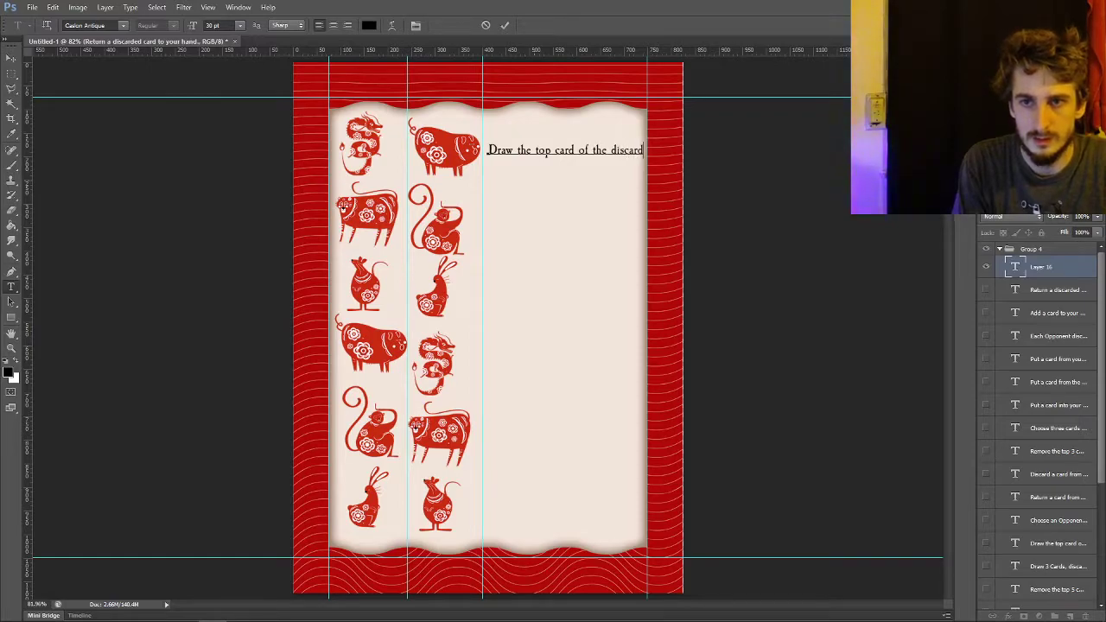
key(Return)
text(pile.)
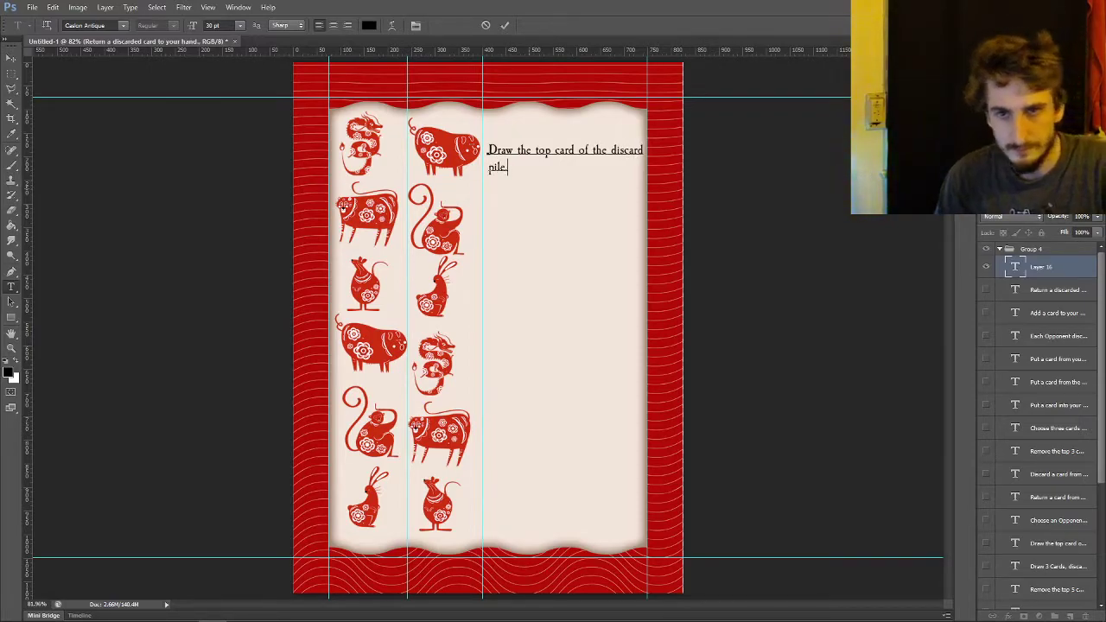
key(ctrl+Return)
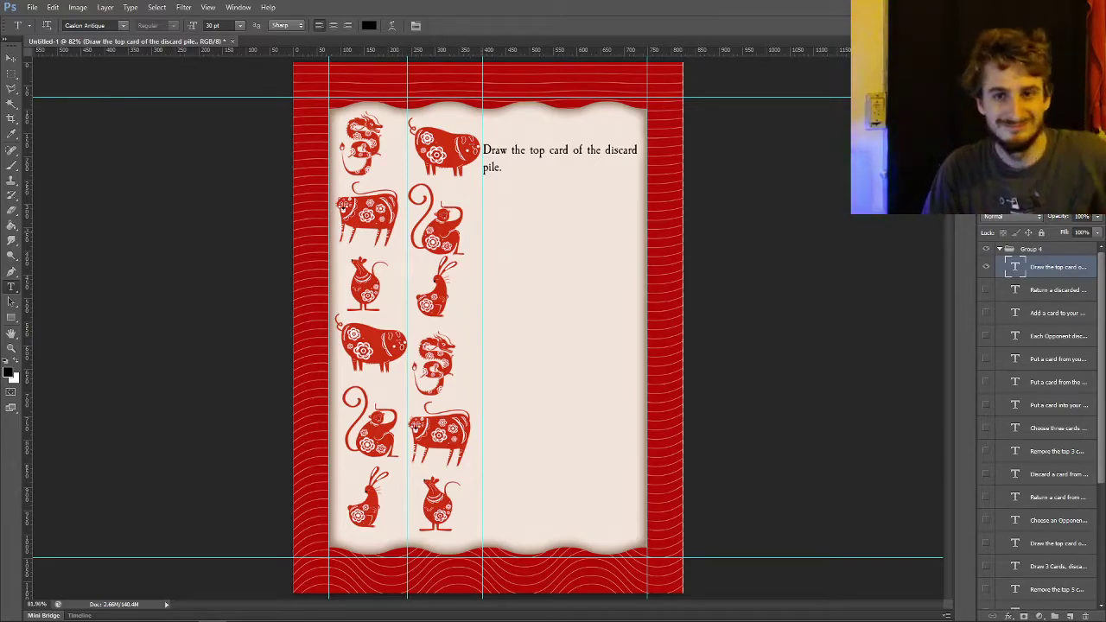
Add the three-line text "Choose an Opponent to remove a card in their hand from the game." beside the second pair, aligned to the guide
click(487, 230)
text(Choose an Opponent to remove a card in t)
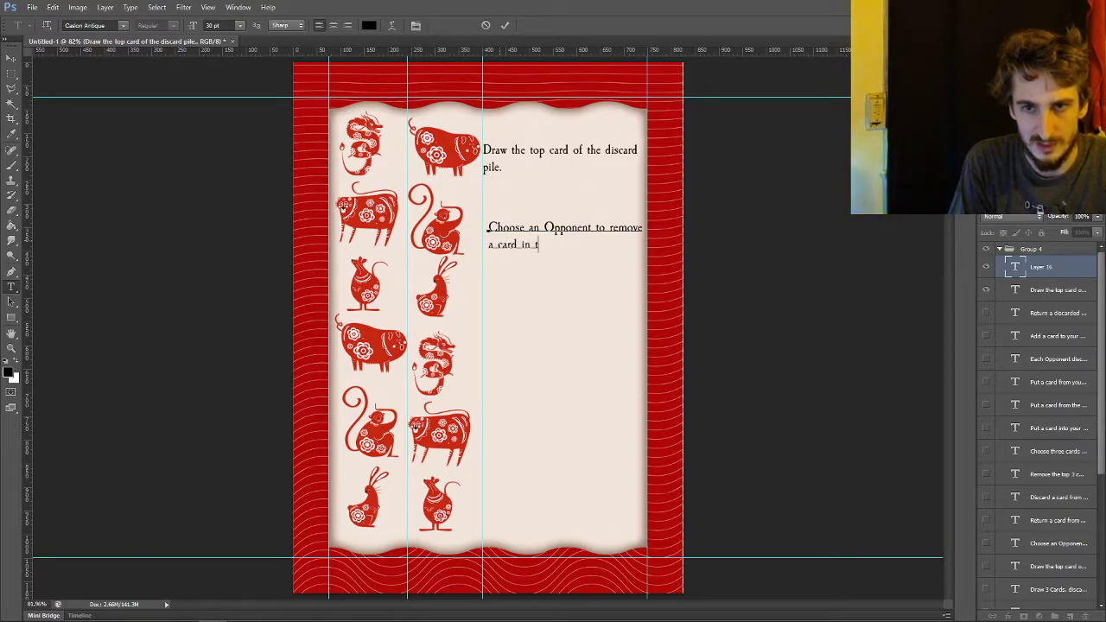
text(heir hand from the game)
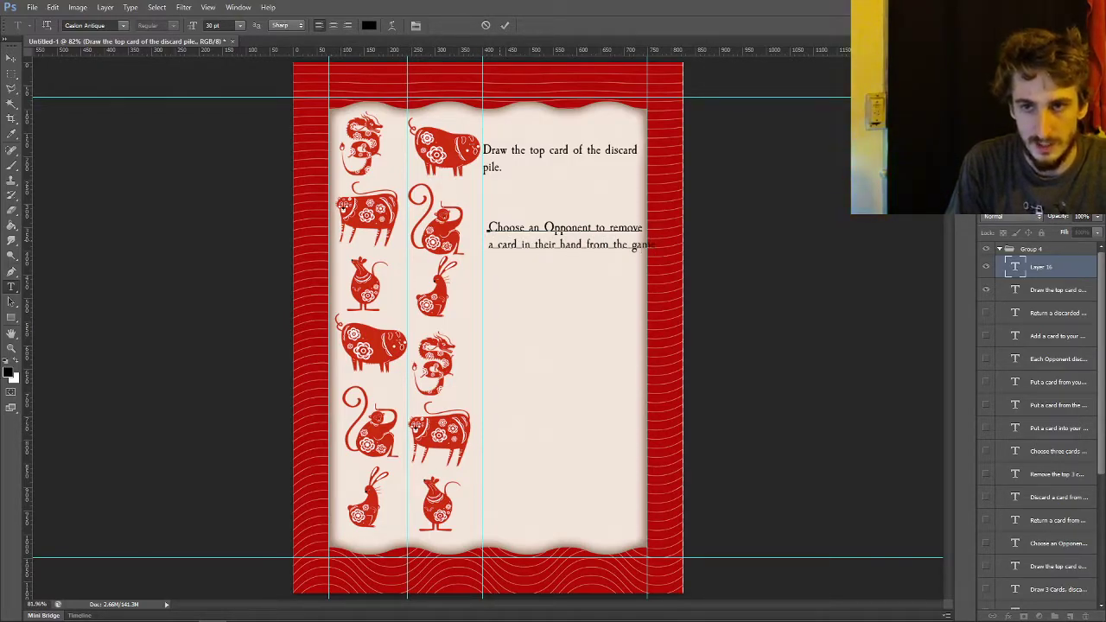
drag(554, 281, 547, 281)
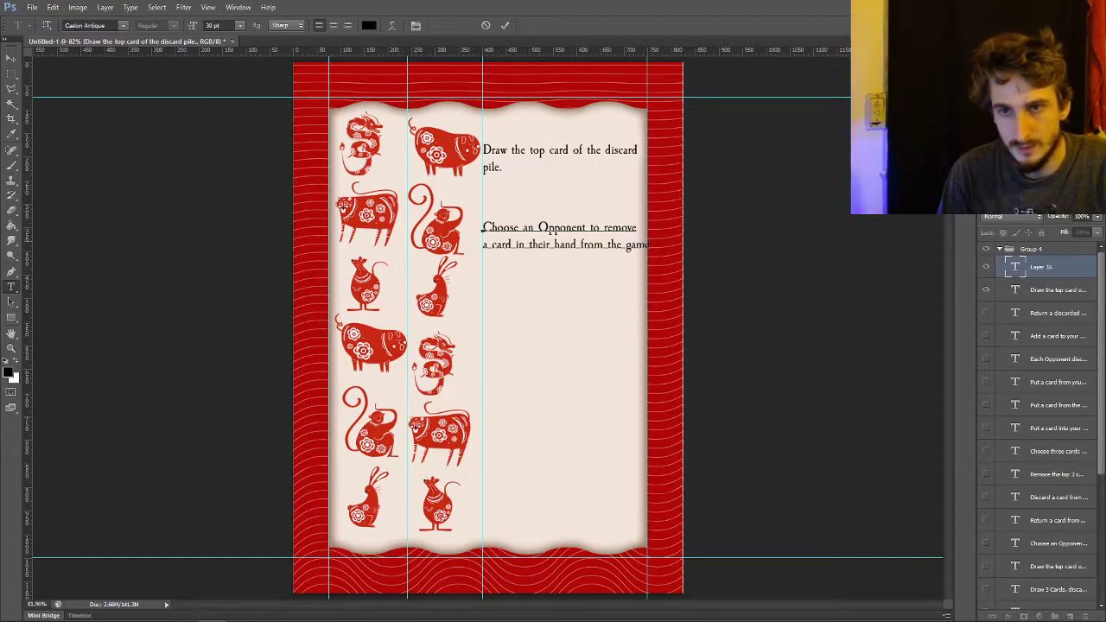
key(Return)
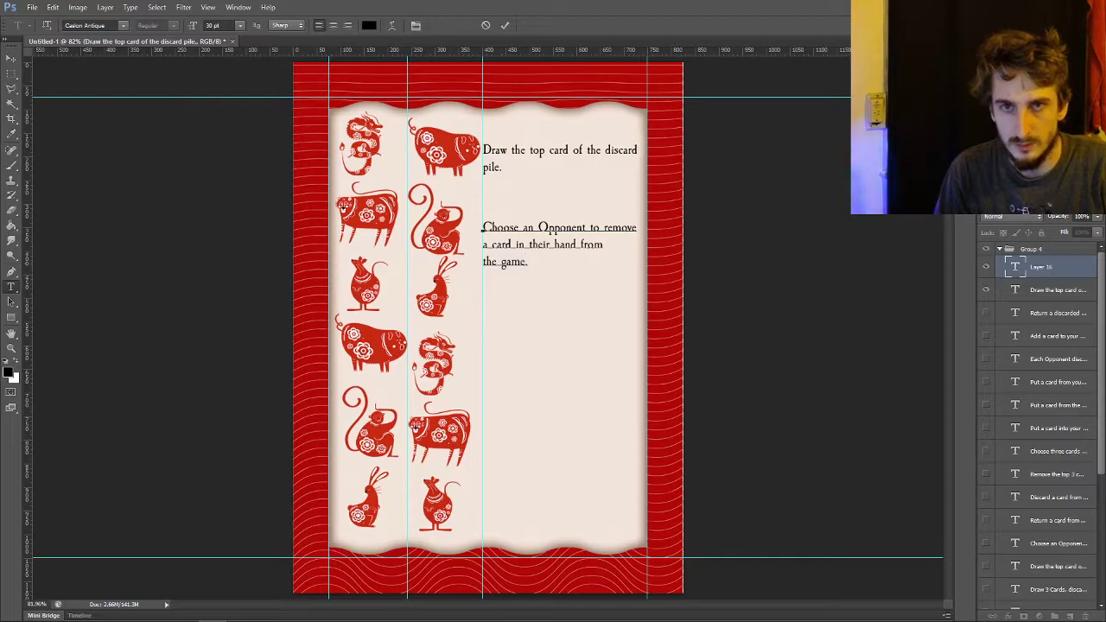
key(ctrl+Return)
key(v)
drag(520, 225, 520, 209)
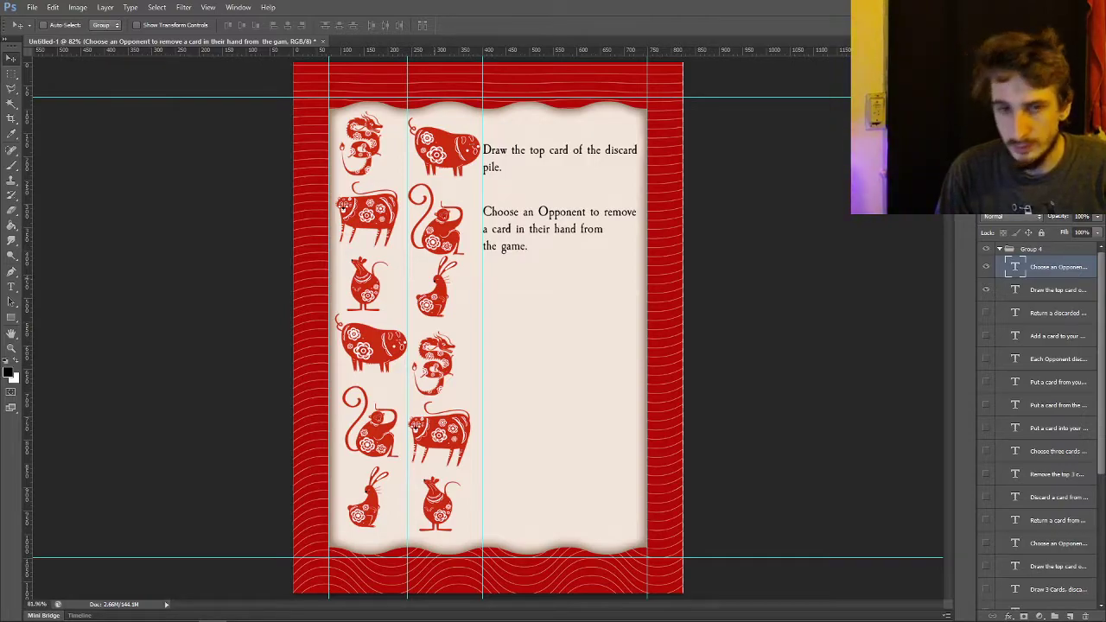
Add the two-line text "Add a card from the discard pile to your Tableau." beside the third pair, aligned to the guide
key(t)
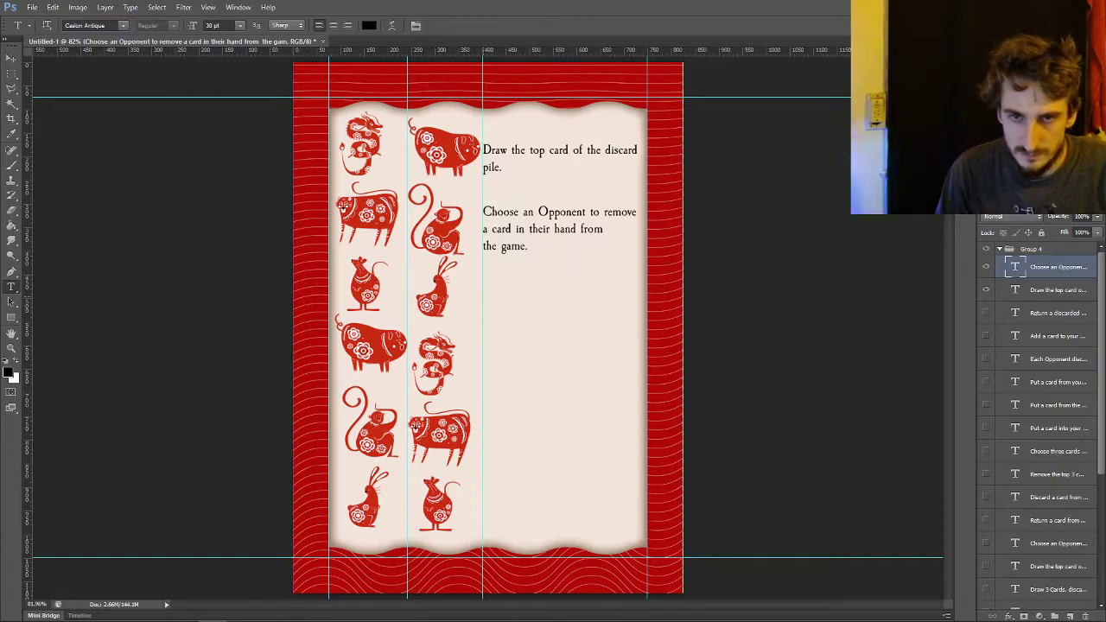
click(482, 295)
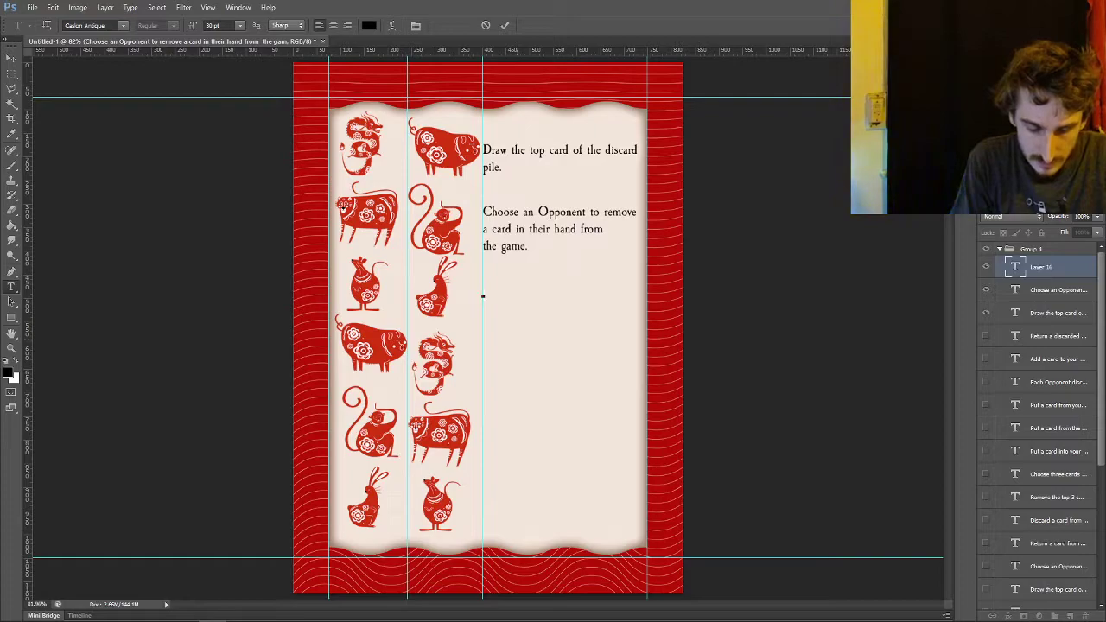
text(Add a card from the disc ard pile to your )
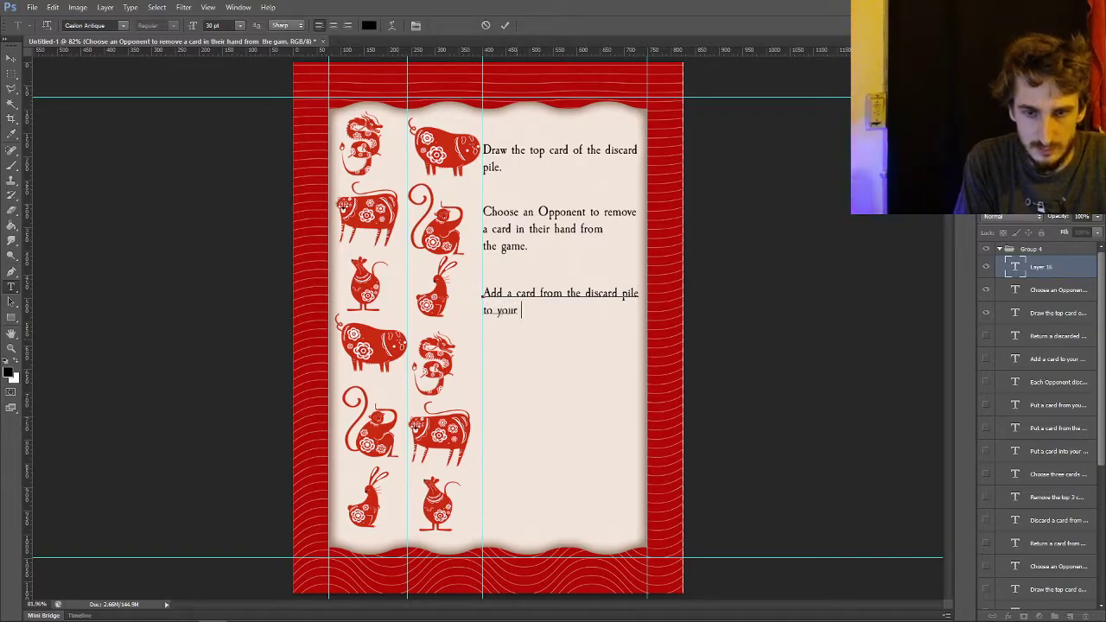
text(Tableau.)
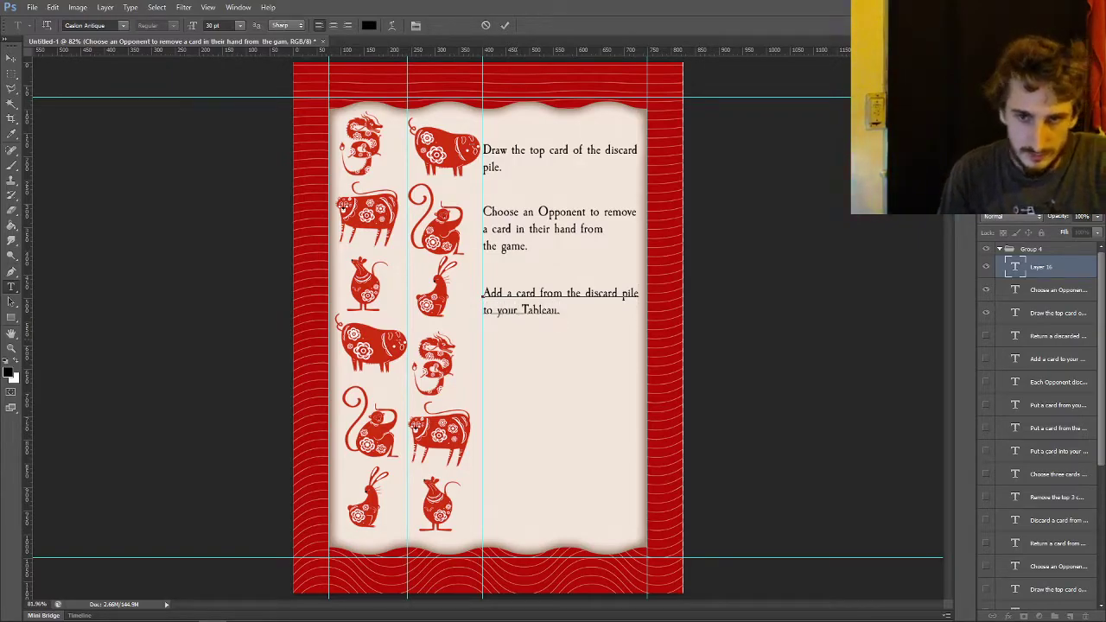
drag(539, 344, 538, 340)
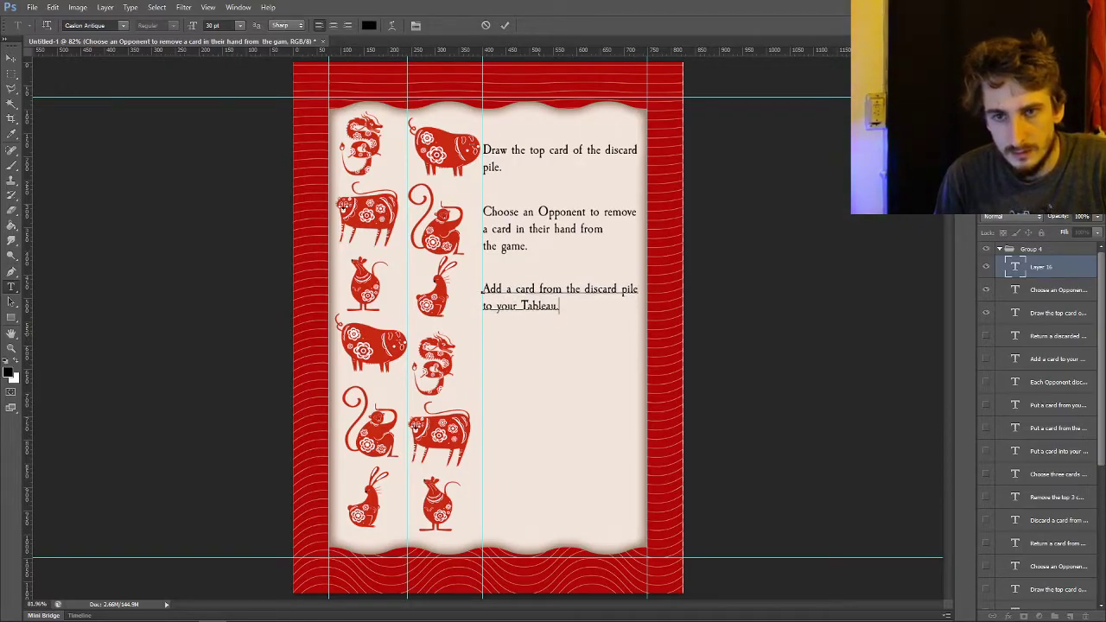
click(506, 25)
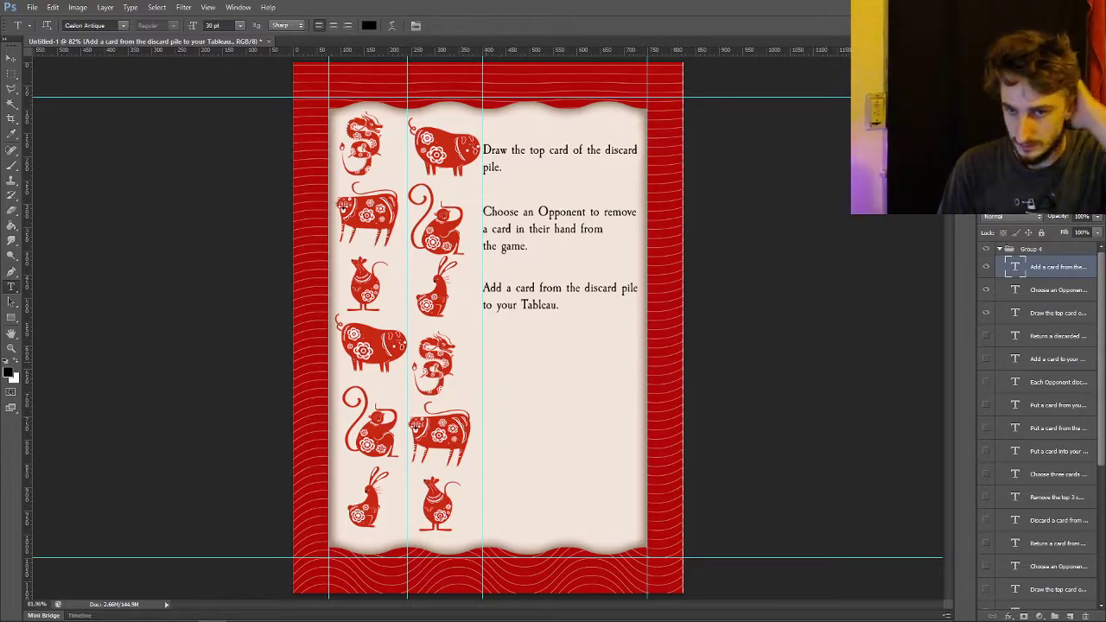
Add the two-line text "Discard your hand. Draw three cards." beside the fourth pair and hide its layer
click(485, 362)
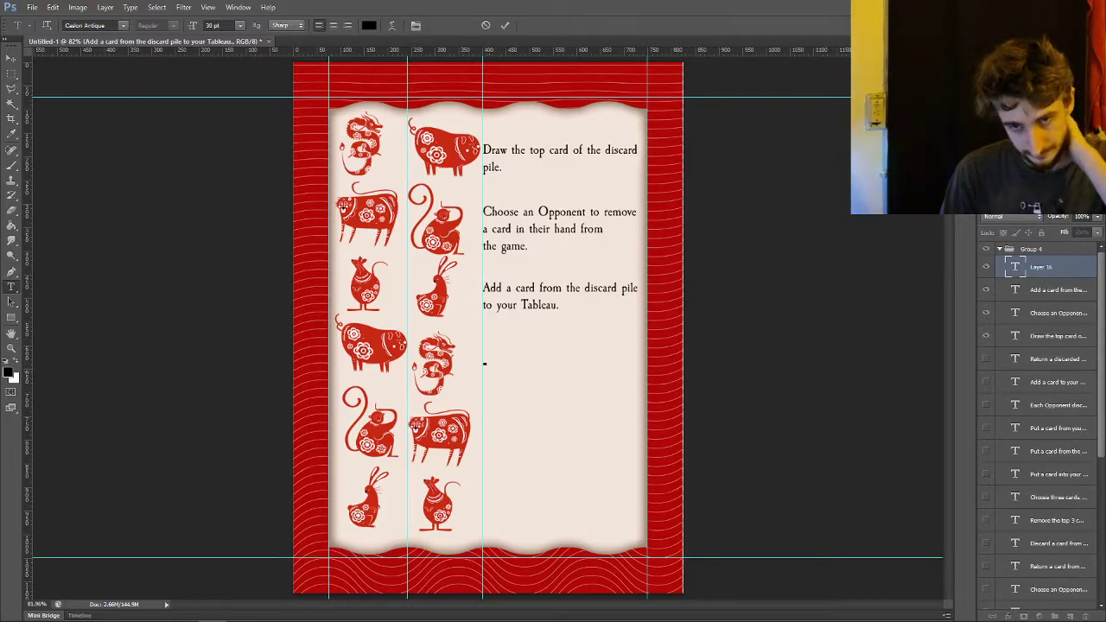
text(Discard)
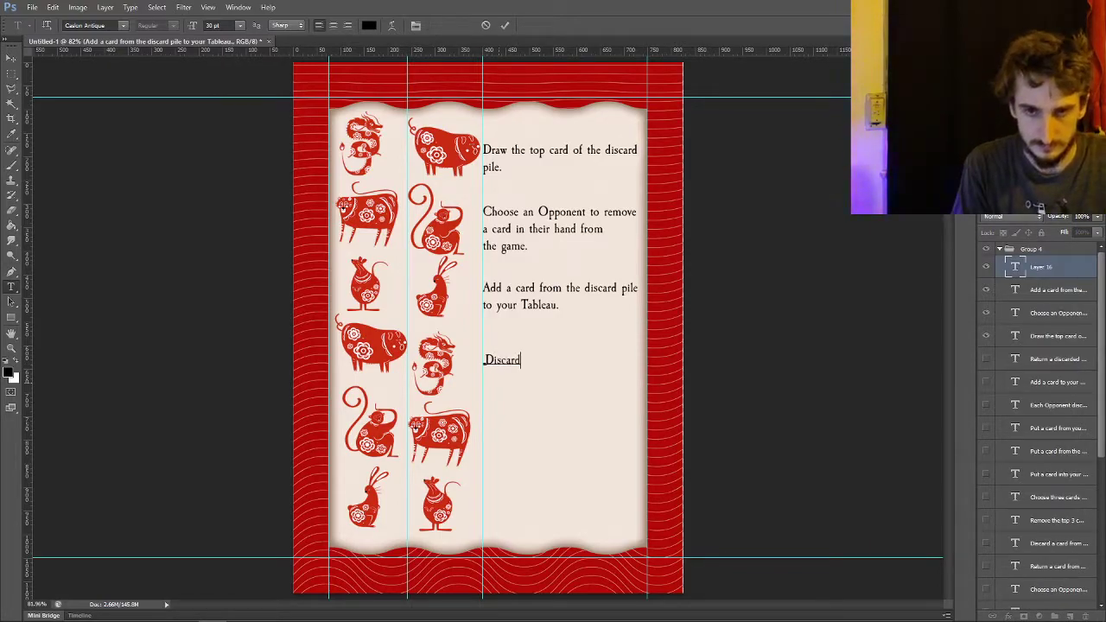
text( your hand. )
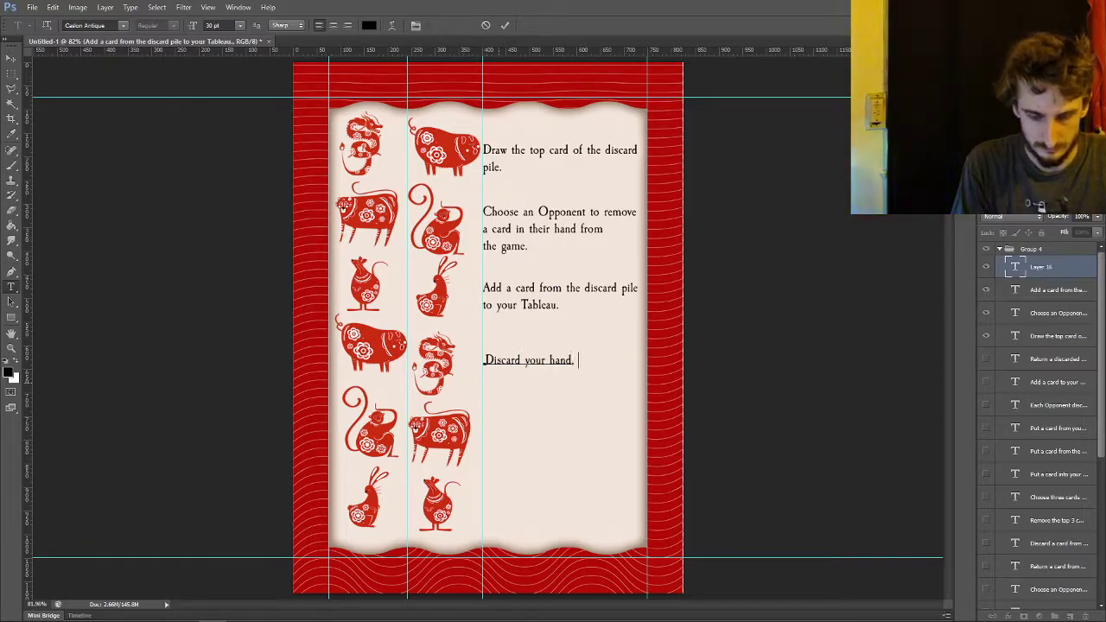
text(Draw three cards.)
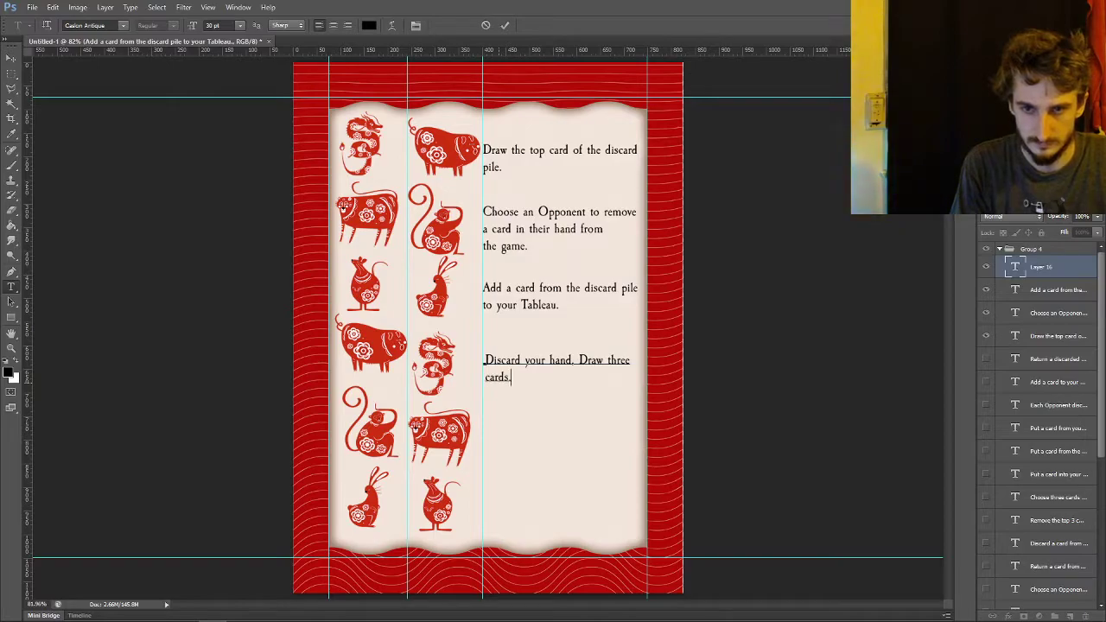
drag(499, 382, 496, 376)
key(ctrl+Return)
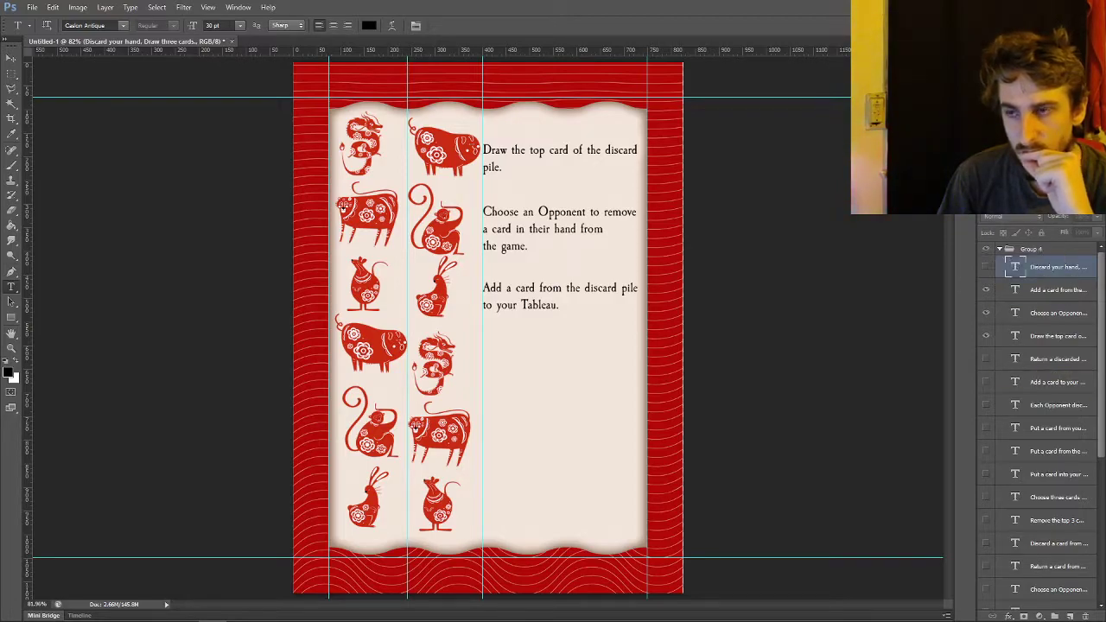
Hide the dragon, tiger and rat in the lower three rows of the second column, in Group 3 copy
click(999, 249)
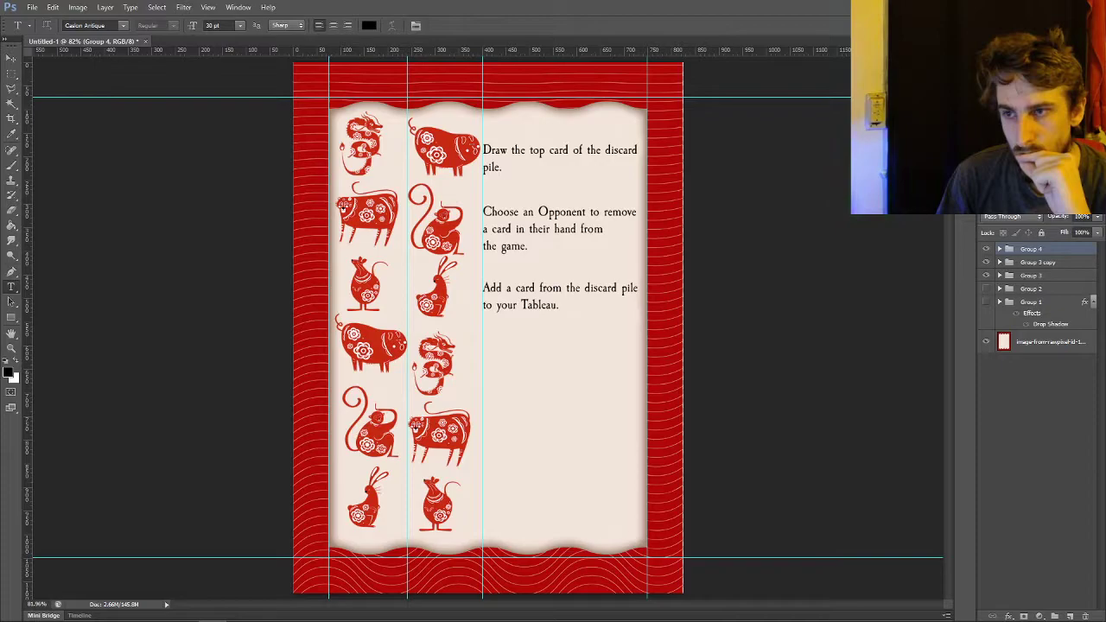
click(1000, 262)
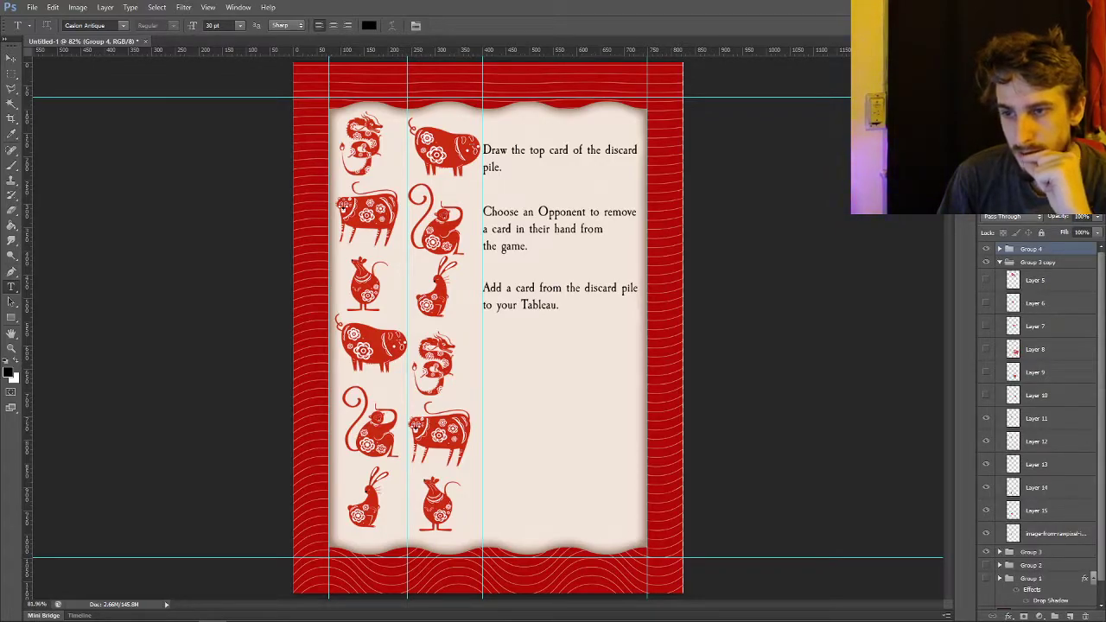
click(986, 419)
click(986, 418)
click(987, 441)
click(986, 441)
click(986, 465)
click(987, 464)
click(987, 488)
click(986, 510)
click(986, 534)
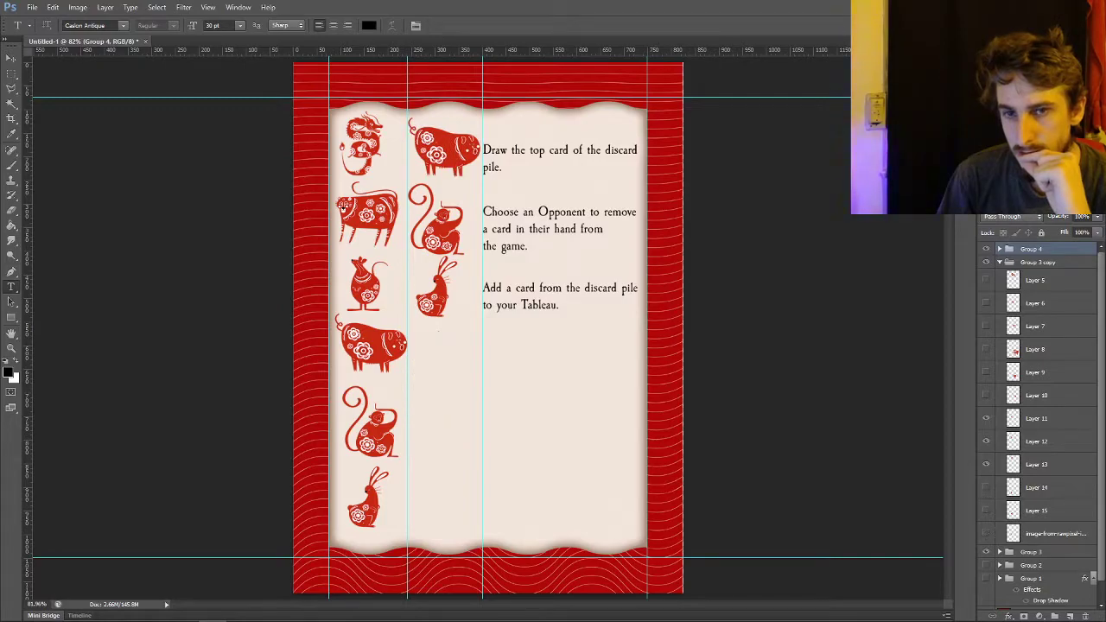
Hide the pig, monkey and rabbit in the lower three rows of the first column, in Group 3
click(1000, 263)
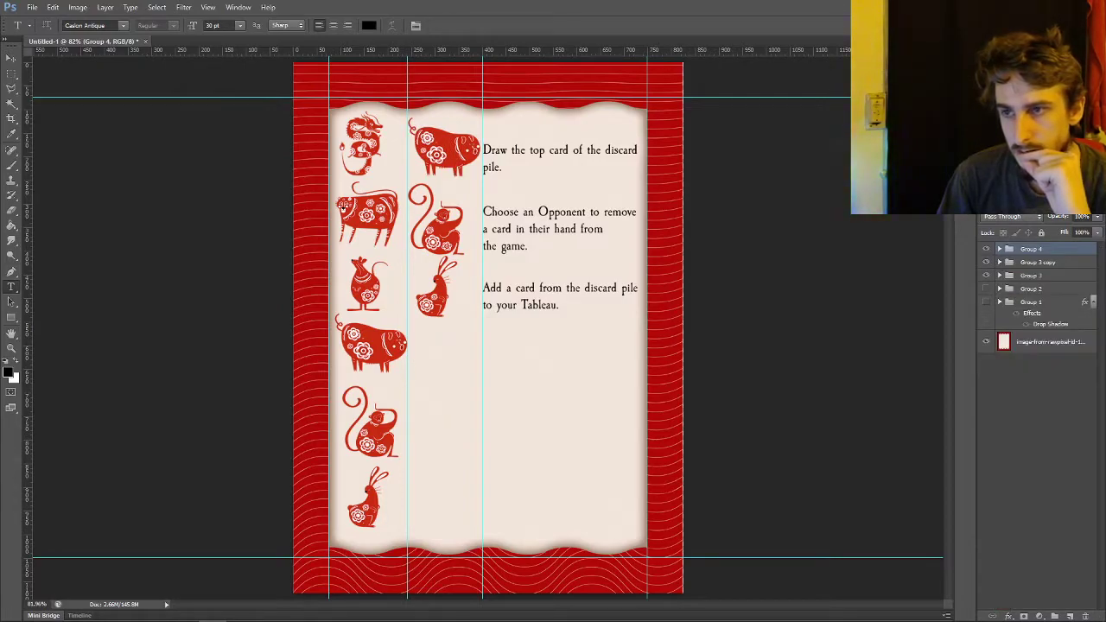
click(1000, 276)
click(987, 432)
click(986, 454)
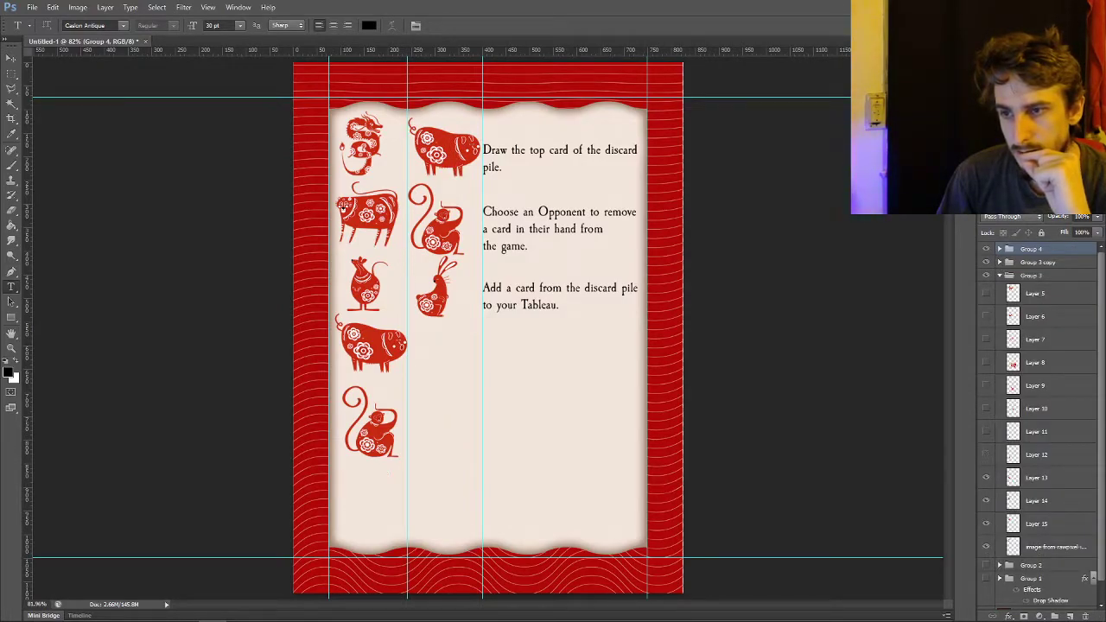
click(987, 477)
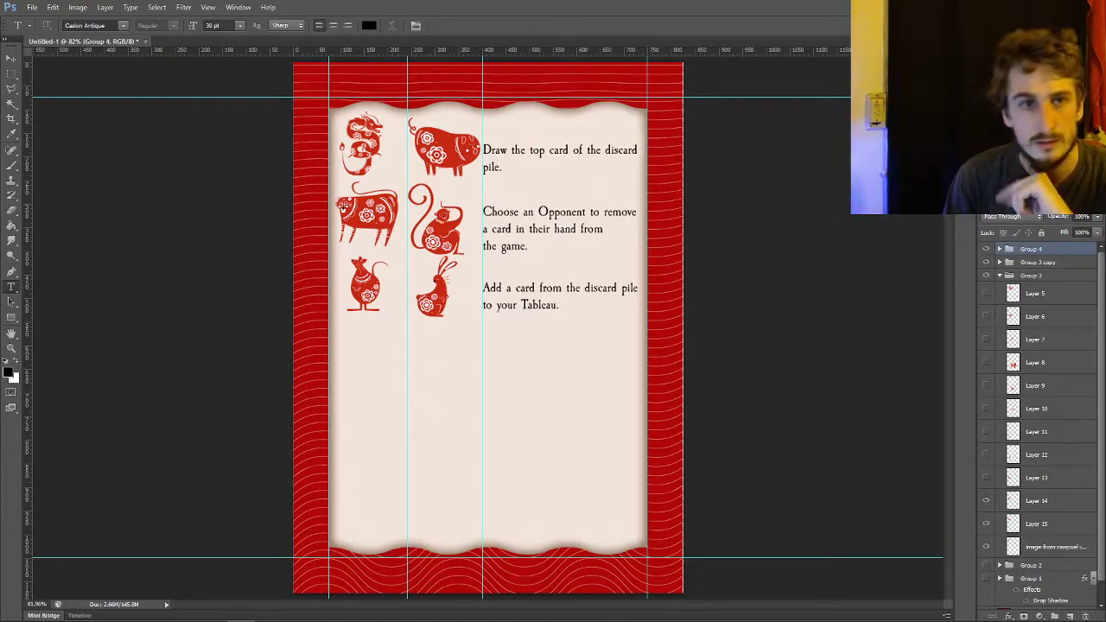
Save a JPEG copy of the three-pair poster as Reminder5 in the Cards folder
click(32, 7)
click(52, 135)
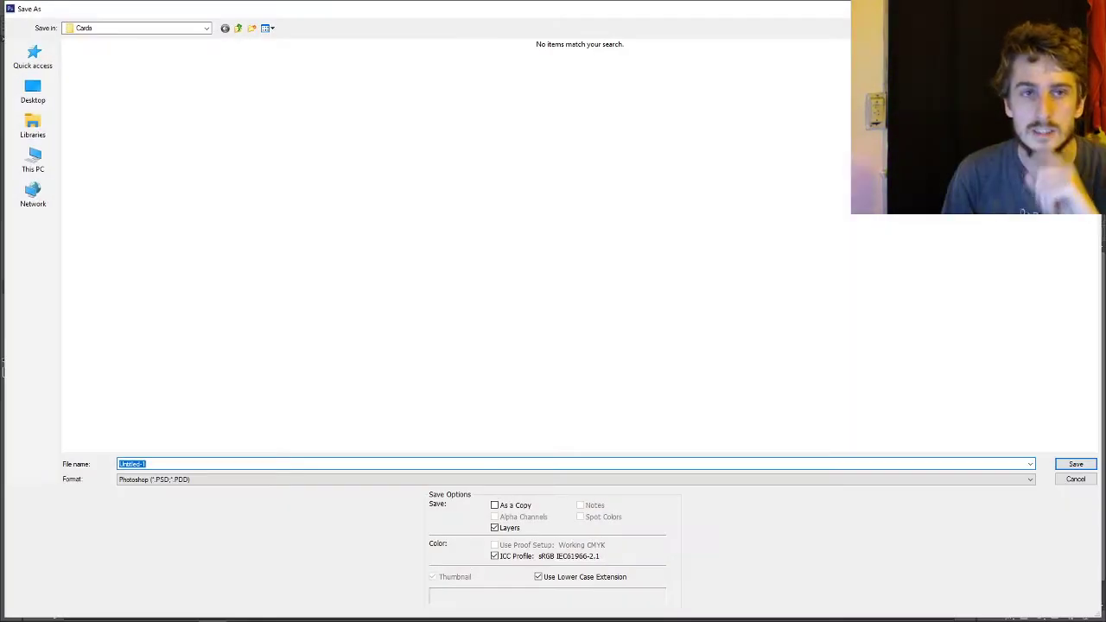
text(Reminder5)
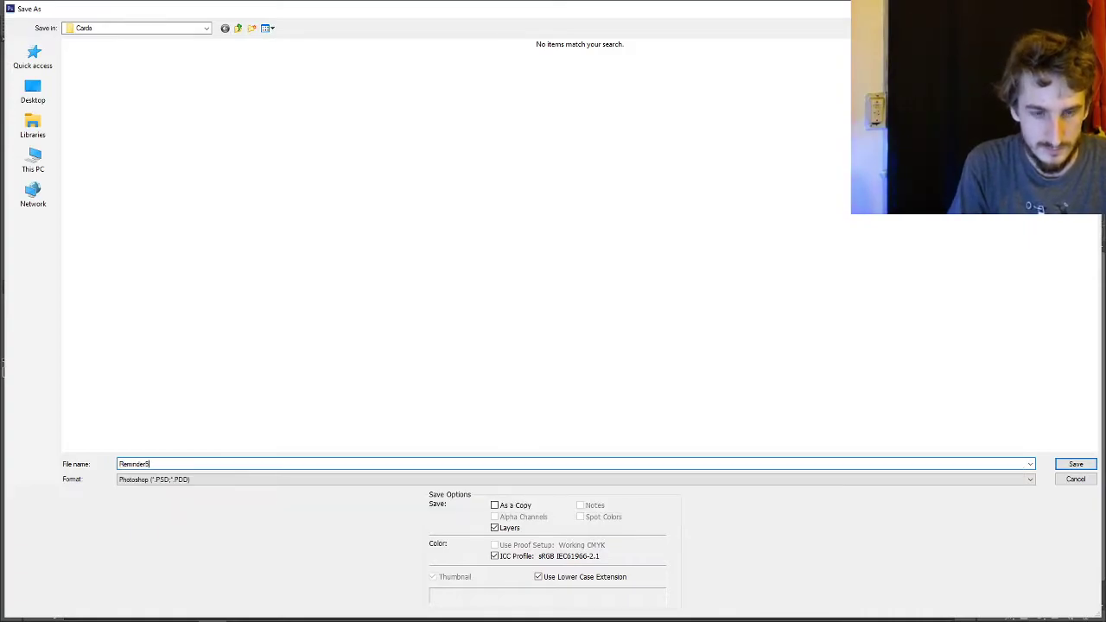
key(Return)
key(Return)
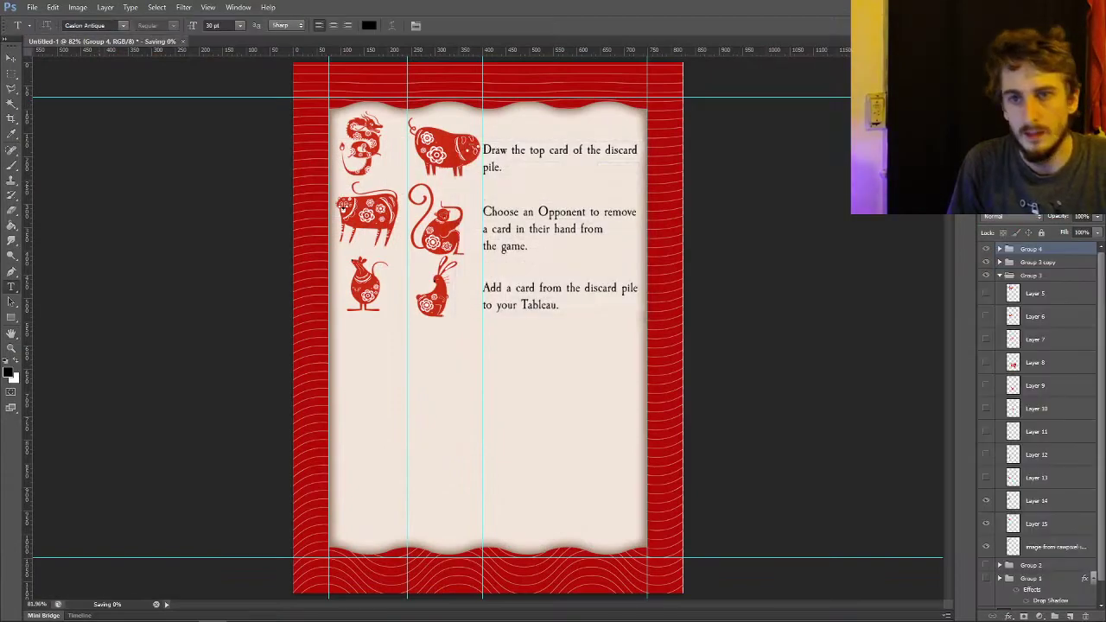
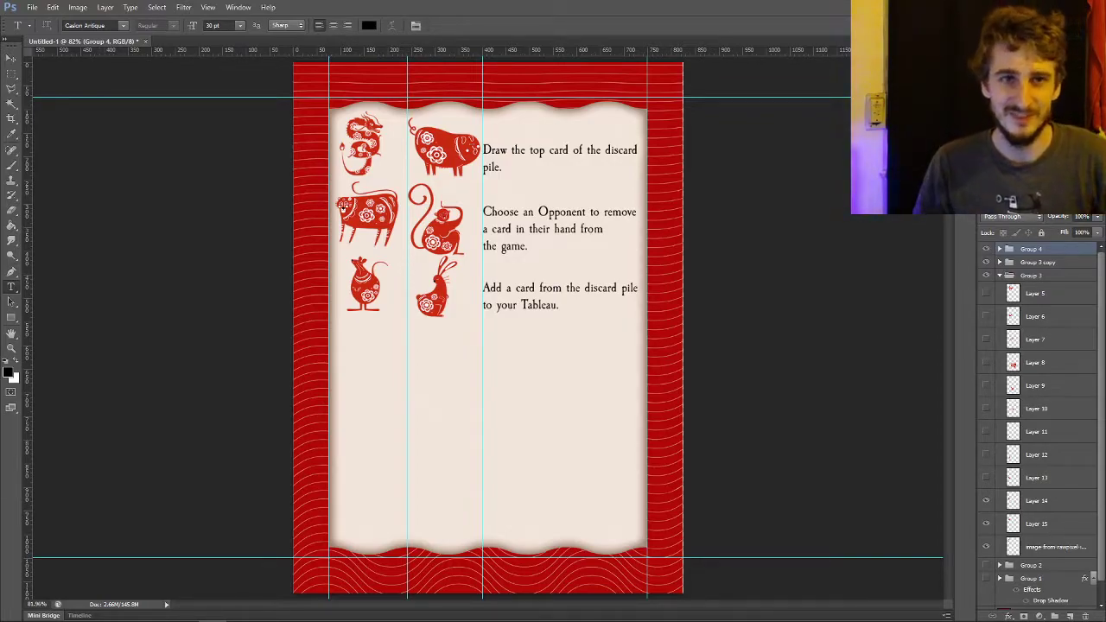
Save the layered document as reminders.psd in the parent folder of Cards with Maximize Compatibility enabled, and close it
key(ctrl+s)
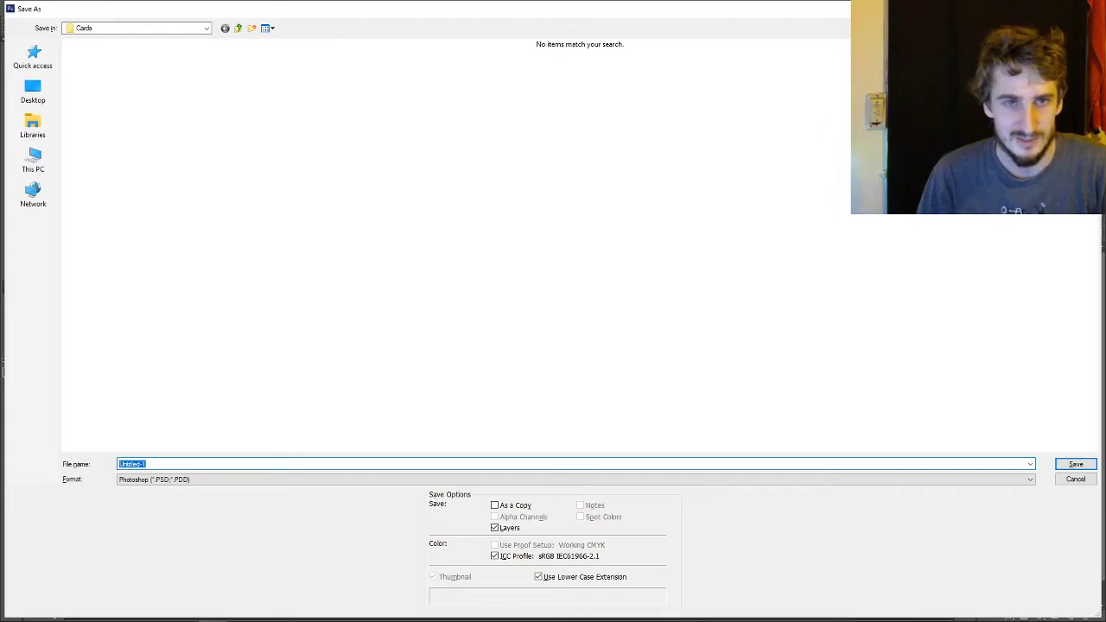
click(238, 29)
text(reminders)
key(Return)
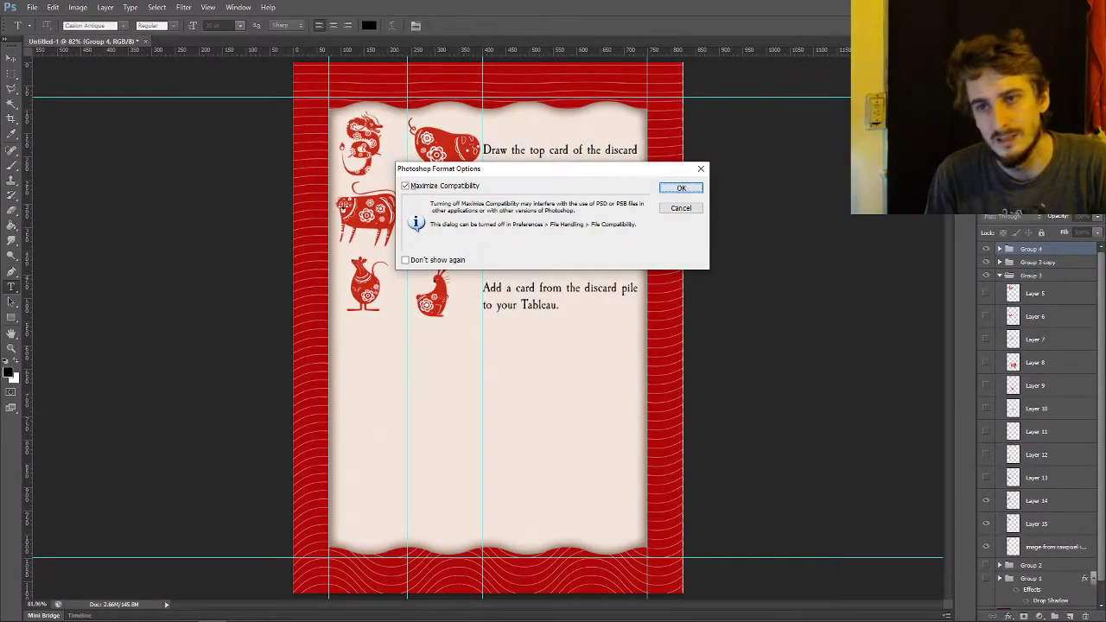
key(Return)
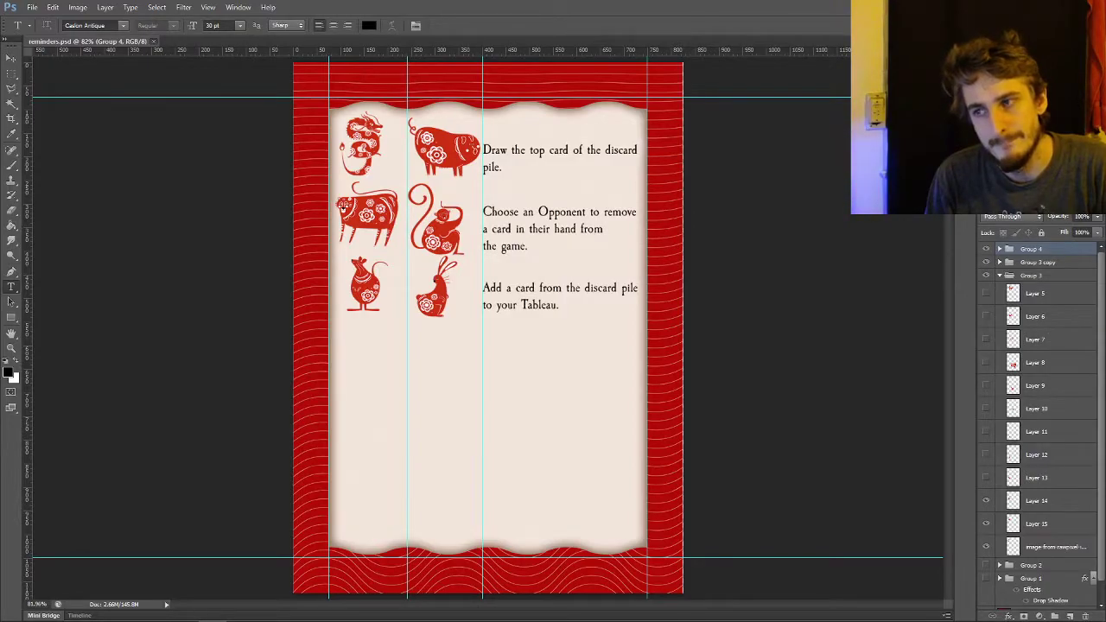
key(ctrl+w)
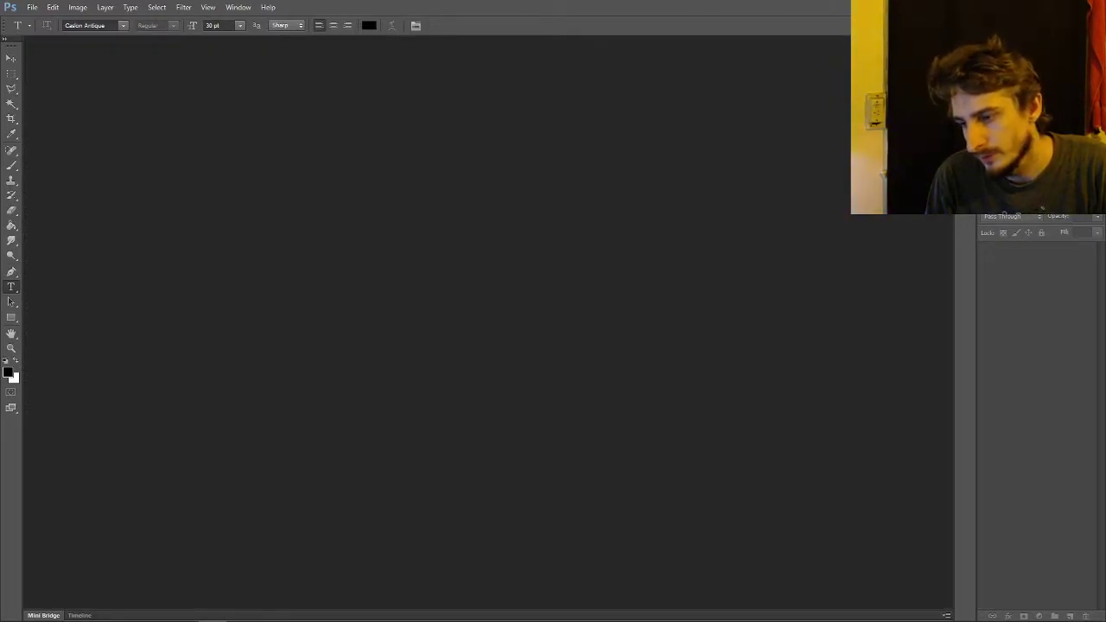
Switch to File Explorer, open the Cards folder and examine the exported card and reminder images
key(alt+Tab)
double_click(195, 136)
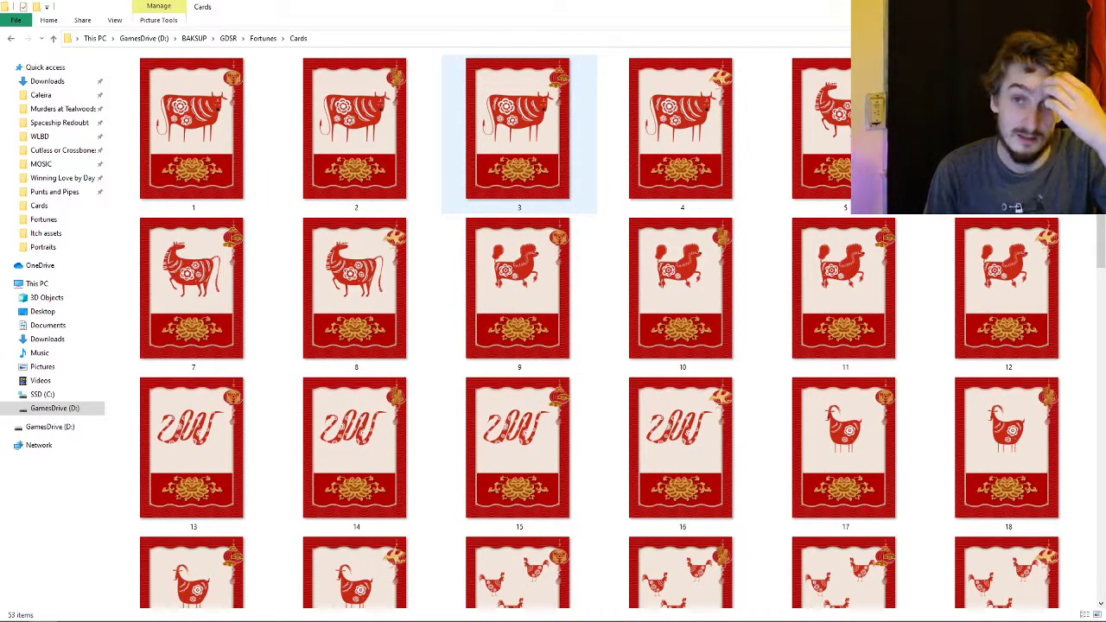
scroll(519, 207, down, 6)
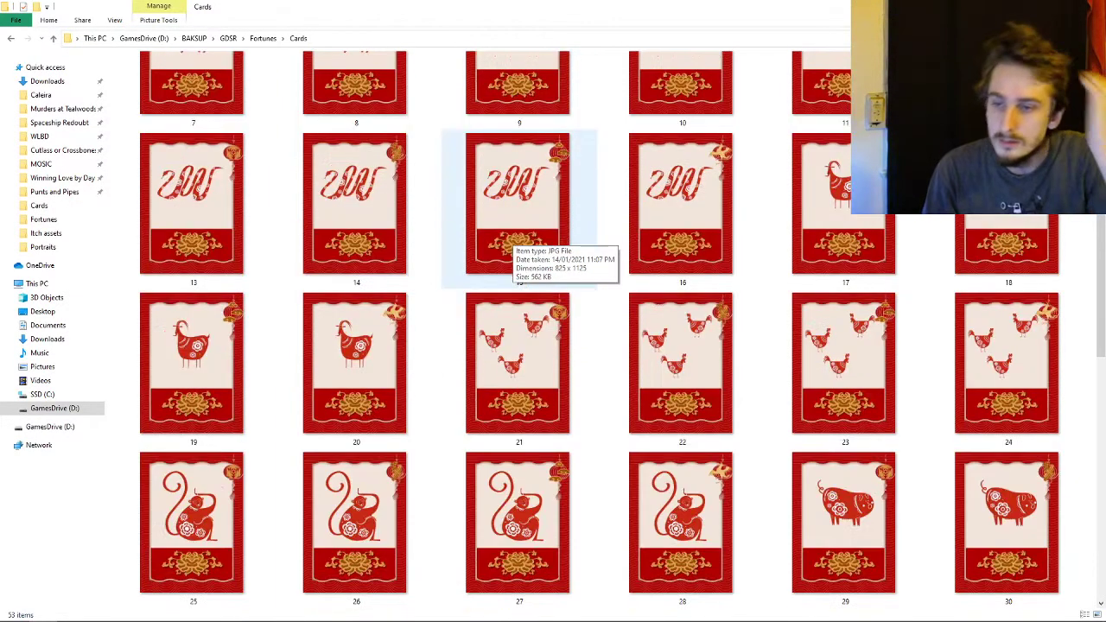
scroll(519, 207, down, 4)
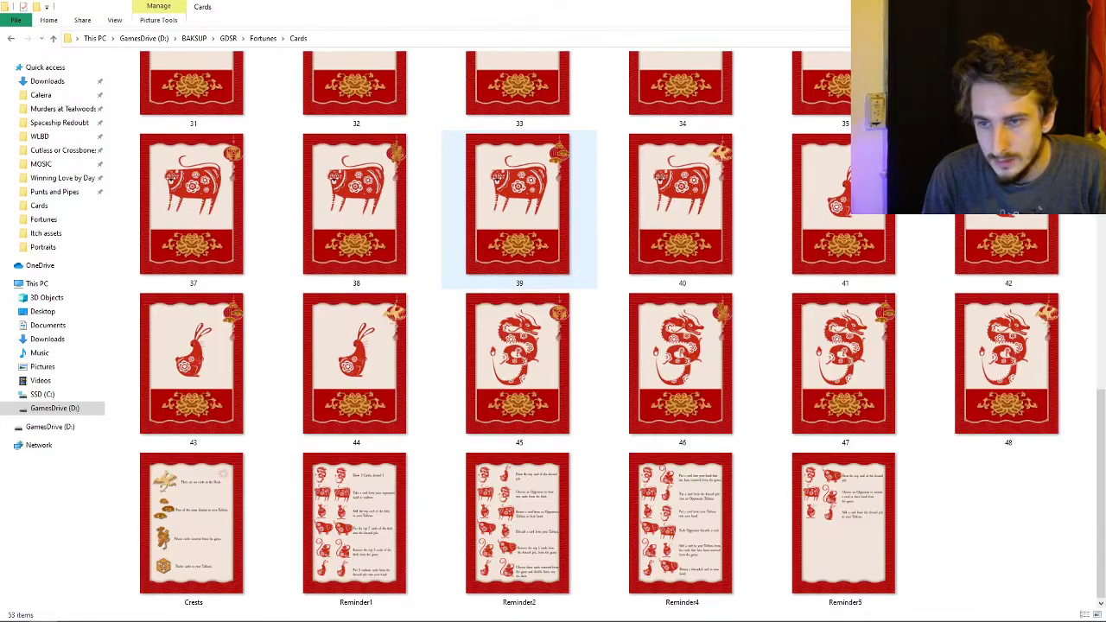
scroll(519, 260, up, 3)
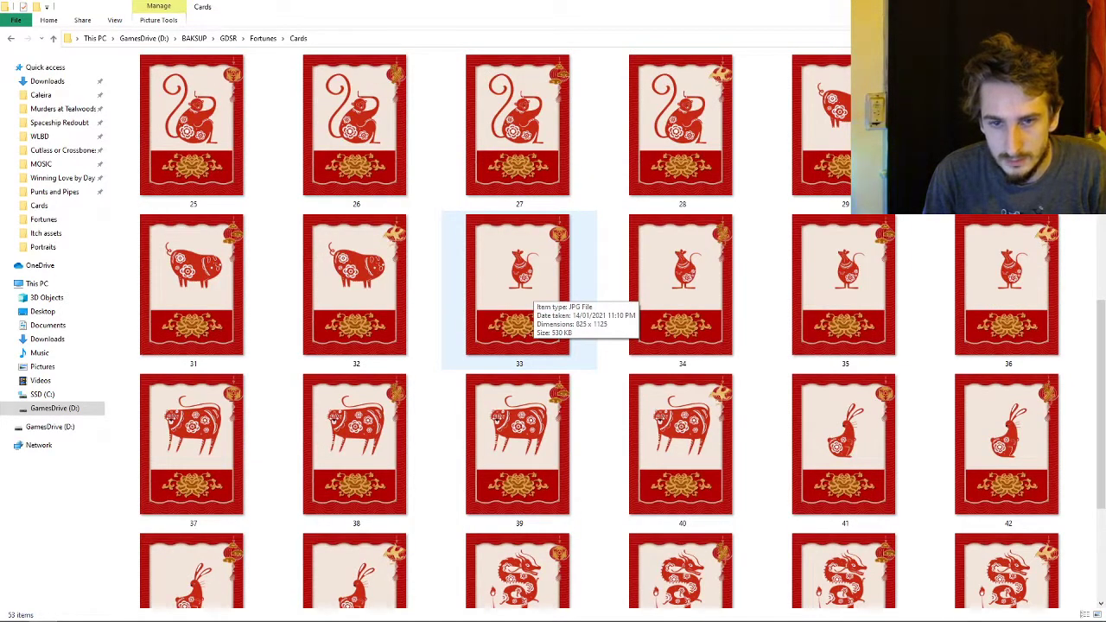
scroll(467, 298, up, 4)
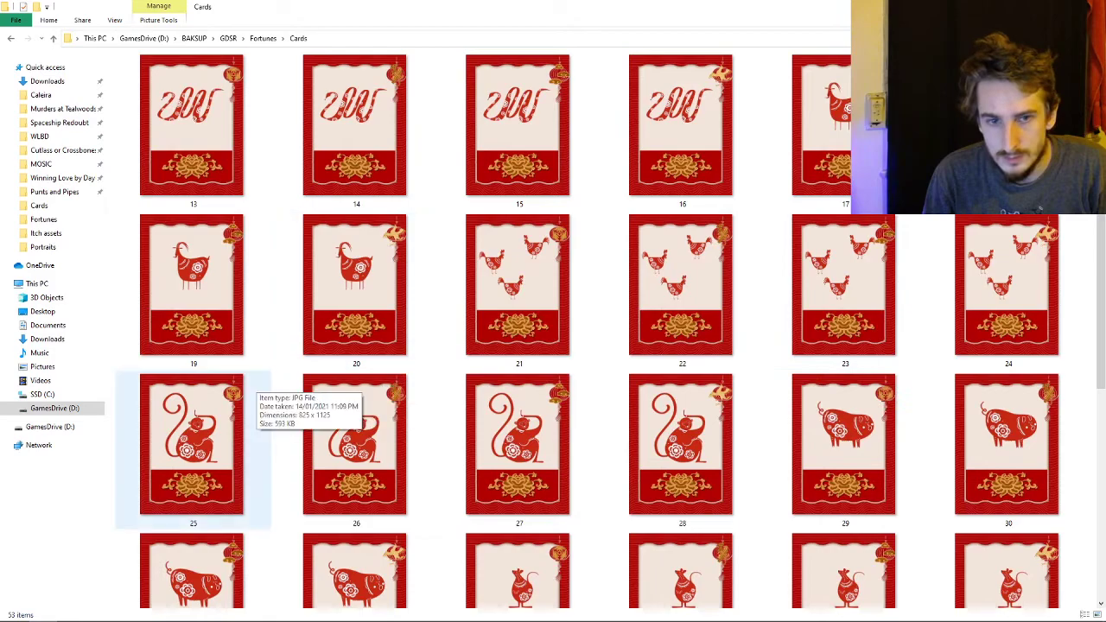
Delete card images 1 through 24 from the Cards folder and look over the remaining card and reminder images
click(1007, 285)
scroll(518, 286, up, 4)
shift+click(192, 128)
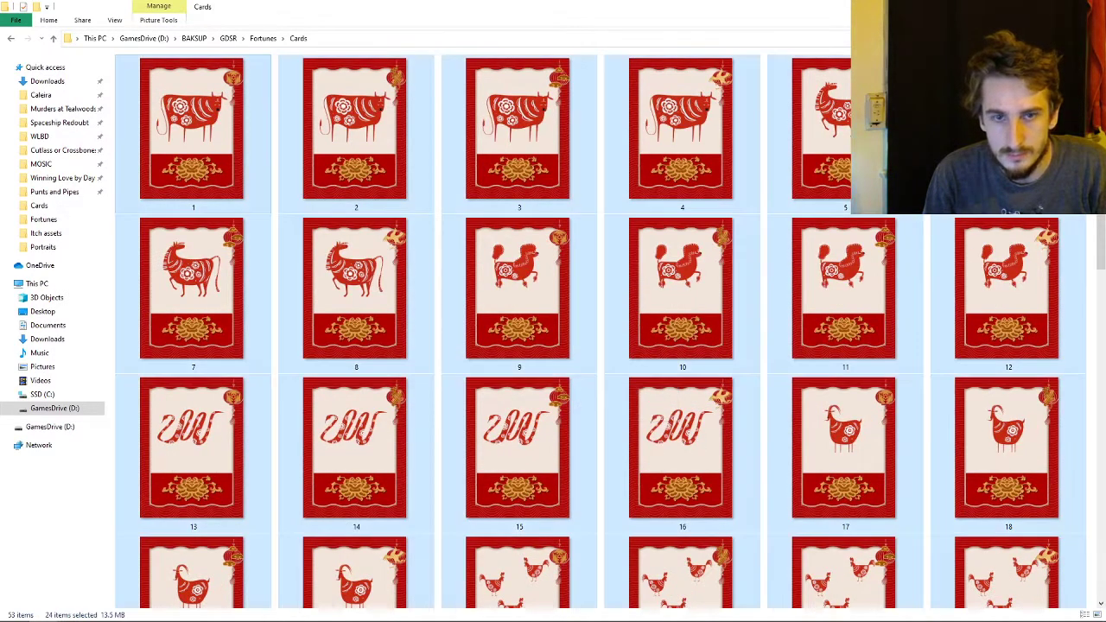
key(Delete)
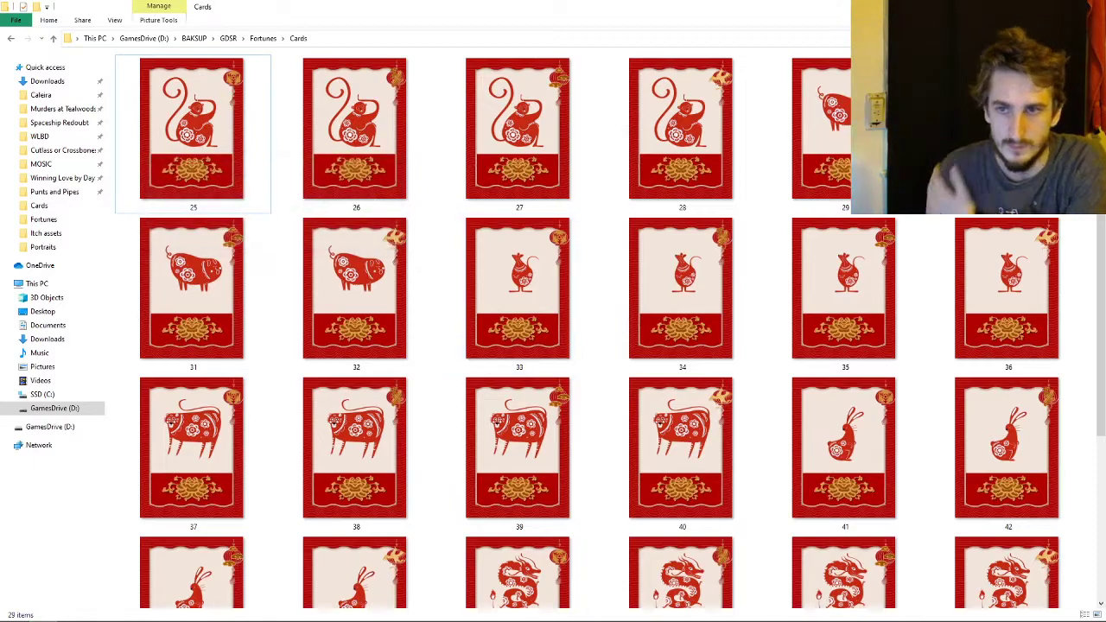
scroll(596, 329, down, 3)
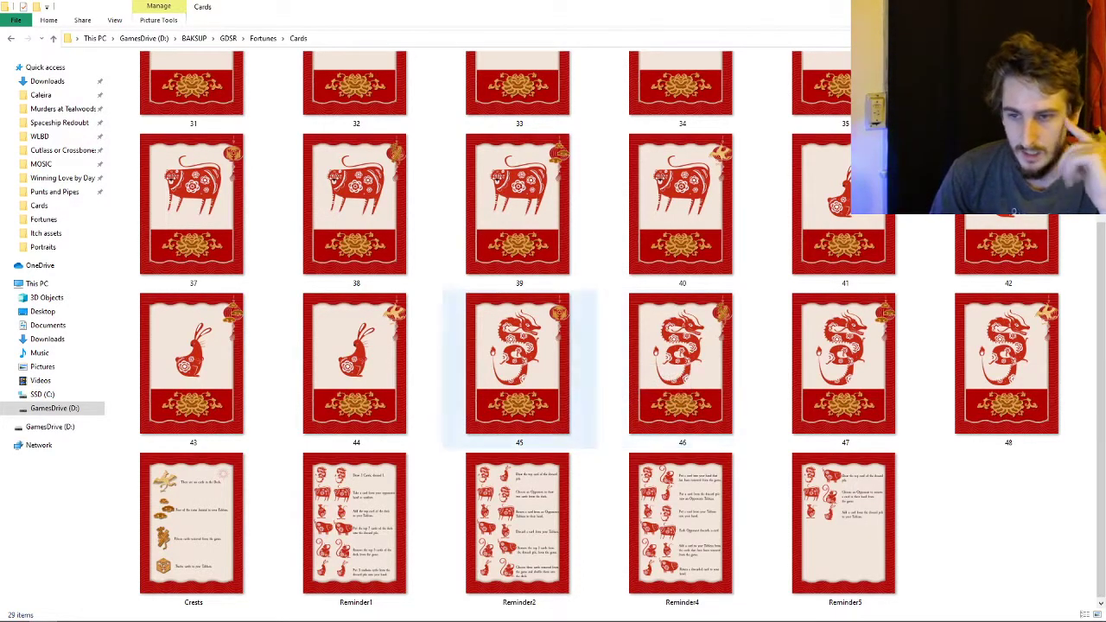
scroll(519, 371, up, 3)
Switch to Photoshop, begin a new document and open its list of size presets
drag(490, 7, 1105, 458)
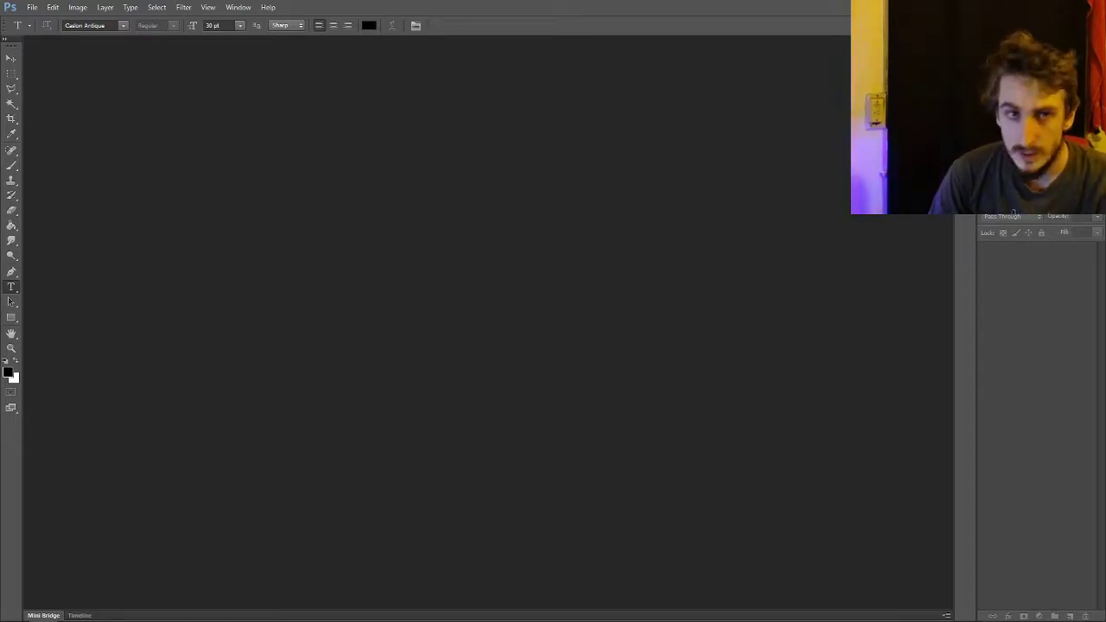
click(32, 7)
click(43, 19)
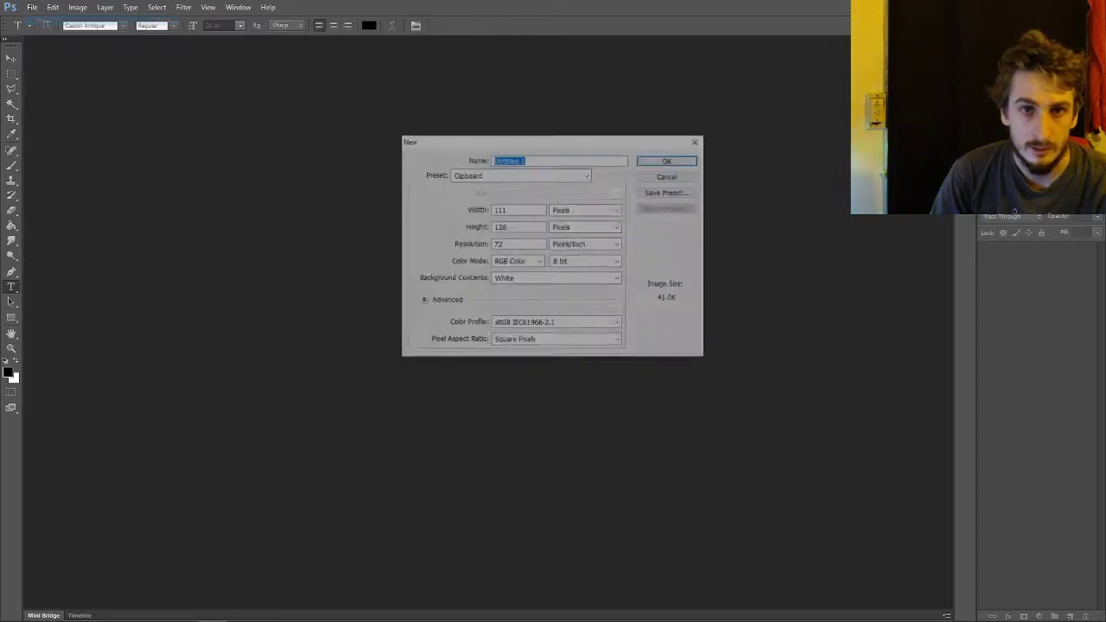
click(527, 176)
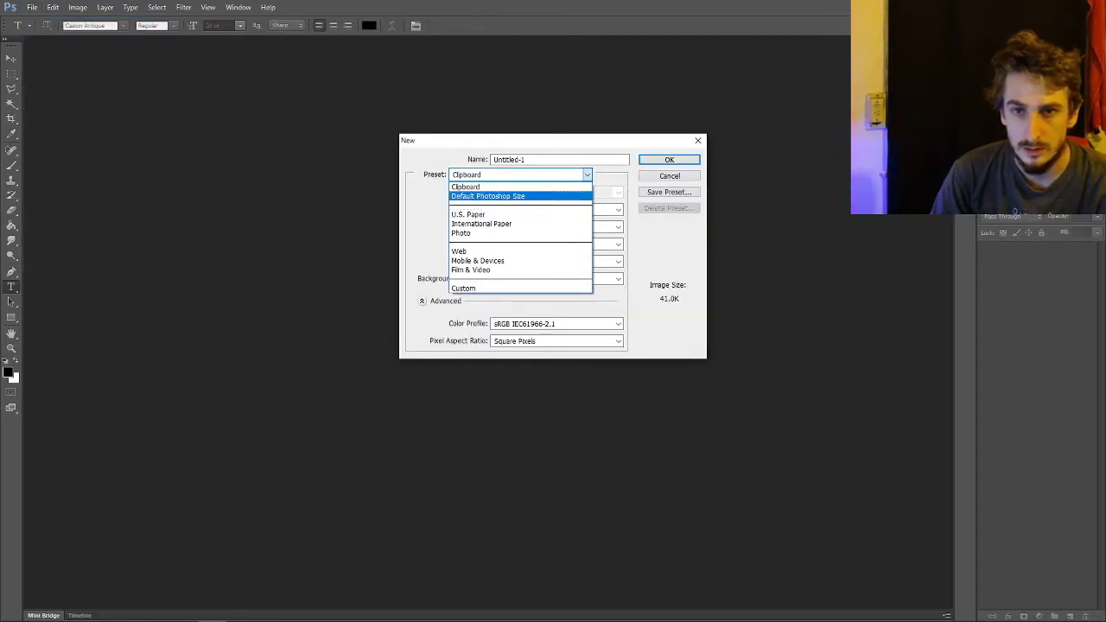
Create a new document from the International Paper preset
click(526, 204)
click(526, 176)
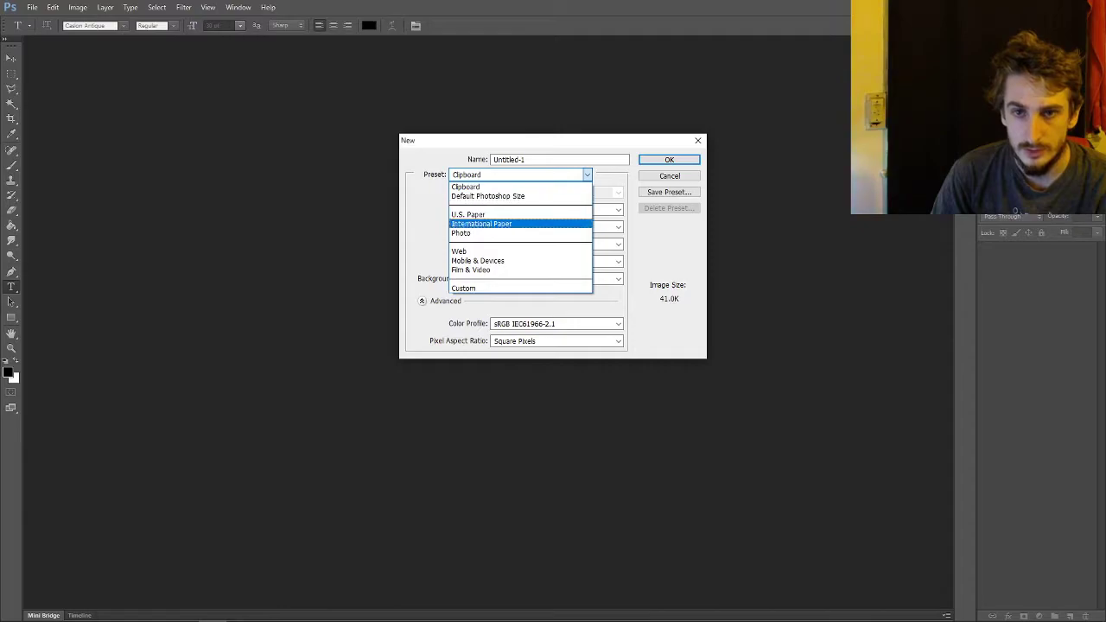
click(482, 224)
click(669, 160)
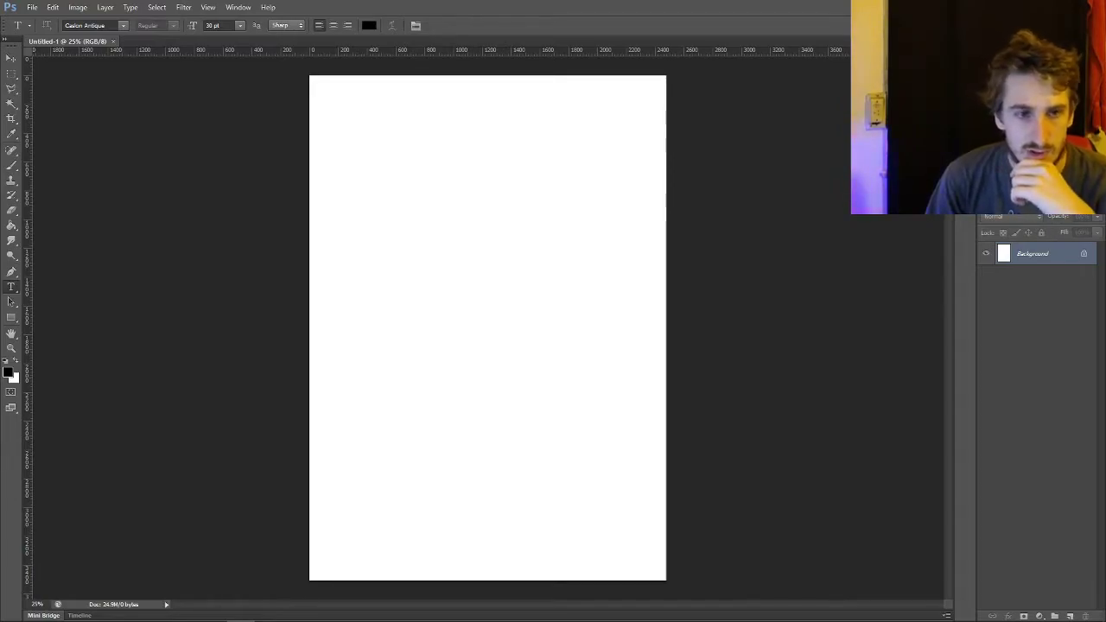
Add a 24 pt "Set Up" text heading near the page's upper left edge and commit it
key(z)
right_click(440, 273)
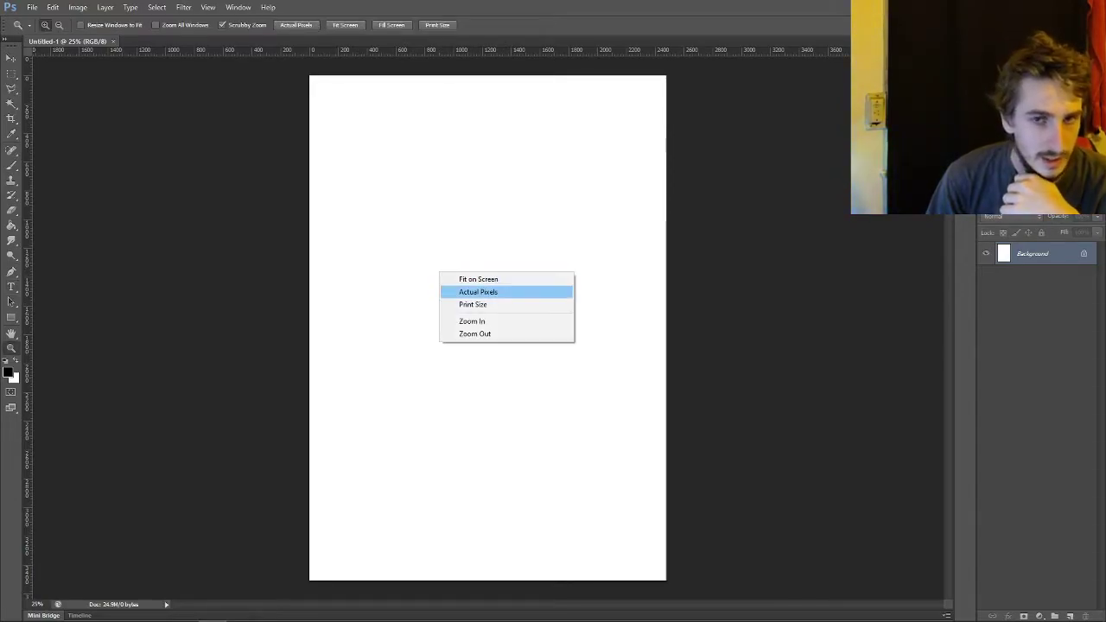
click(479, 279)
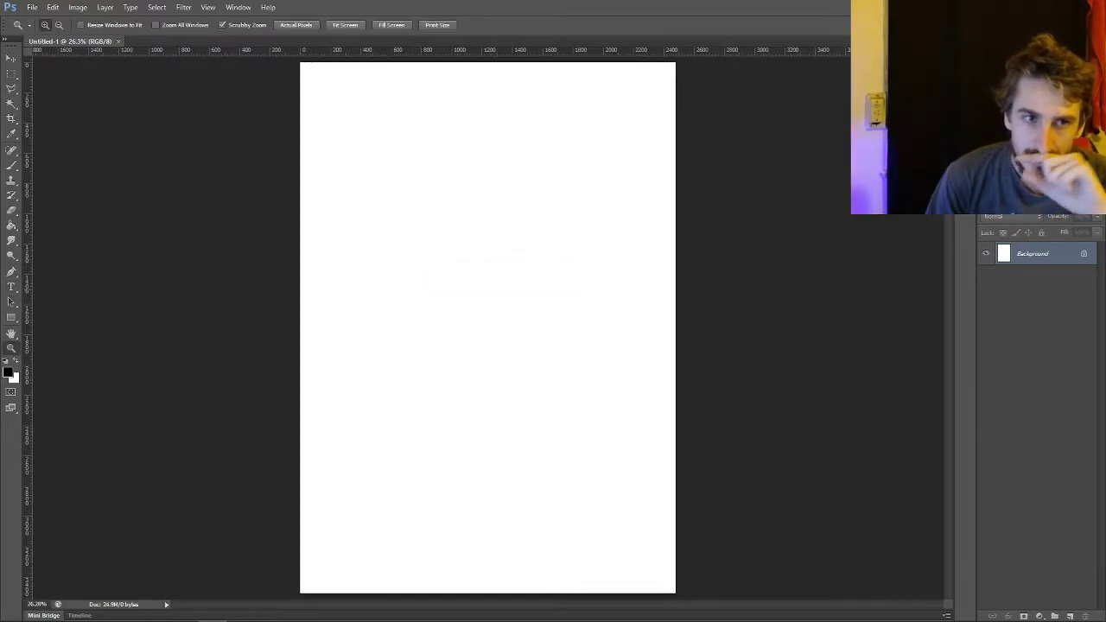
click(11, 287)
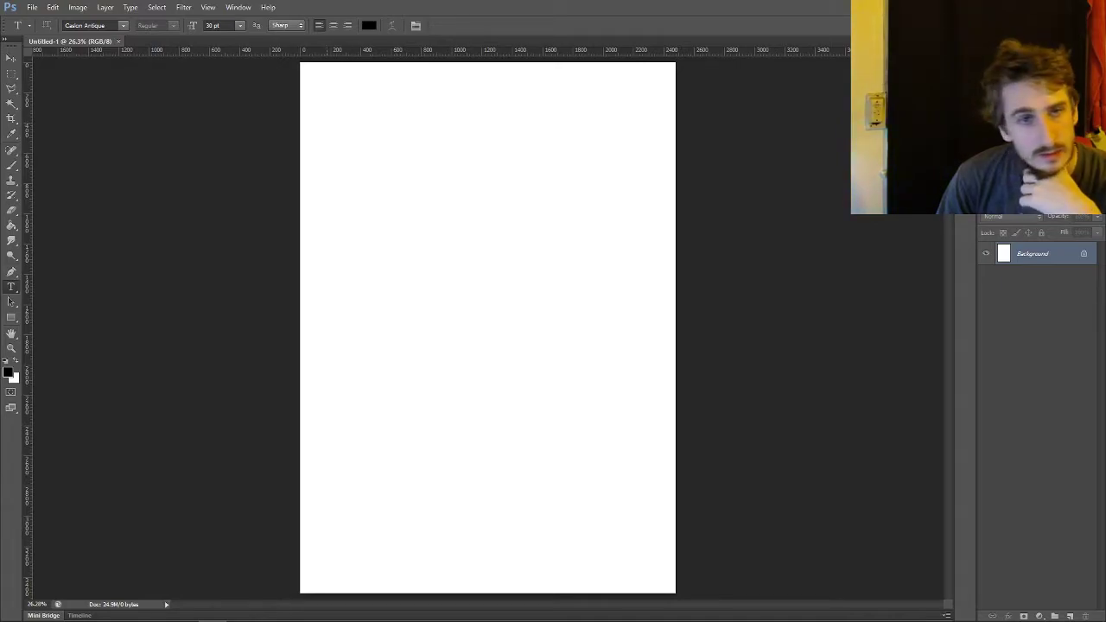
click(300, 131)
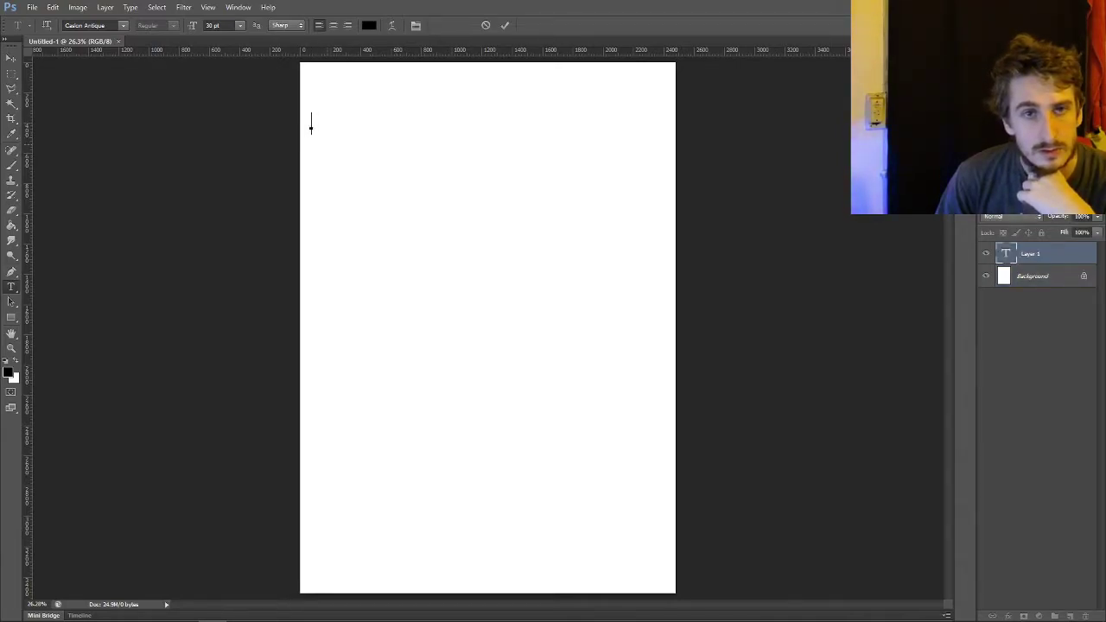
click(241, 26)
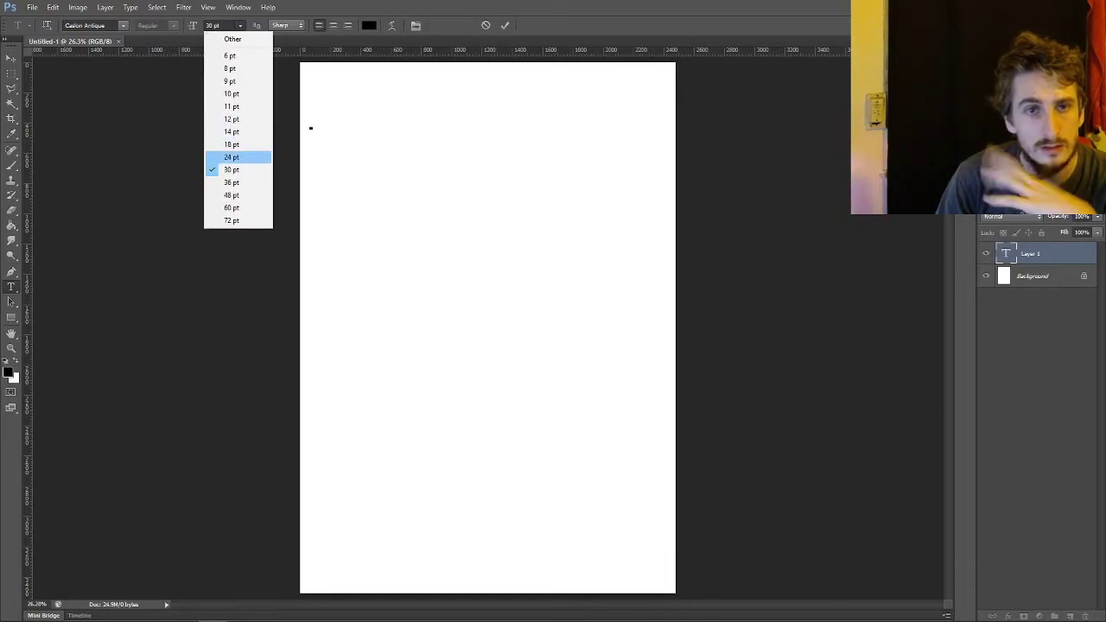
click(233, 157)
text(Set Up)
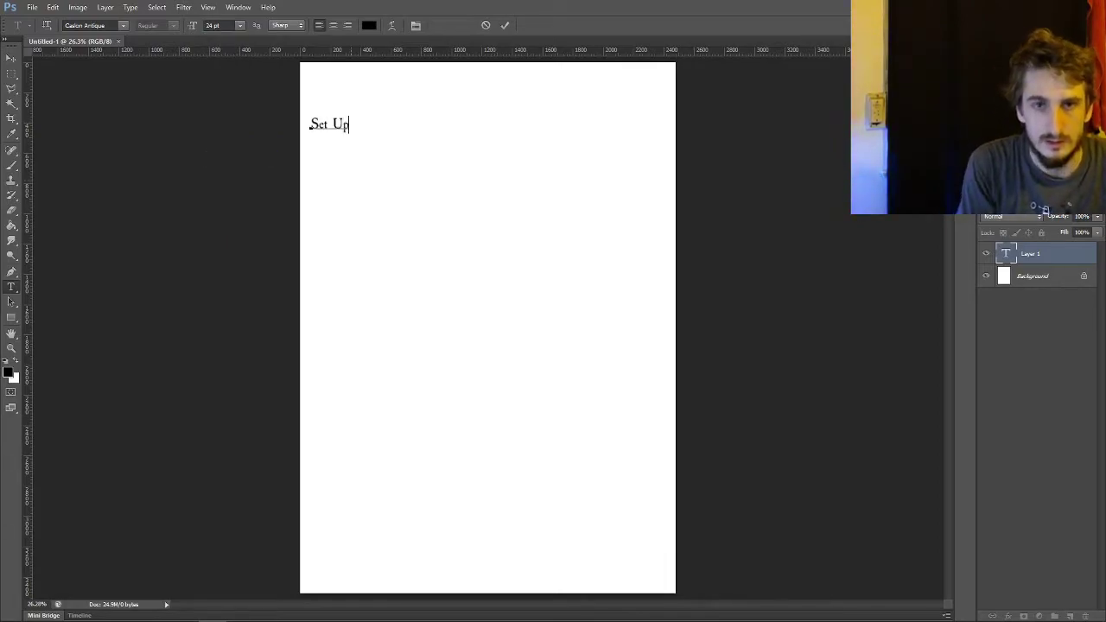
drag(352, 156, 350, 162)
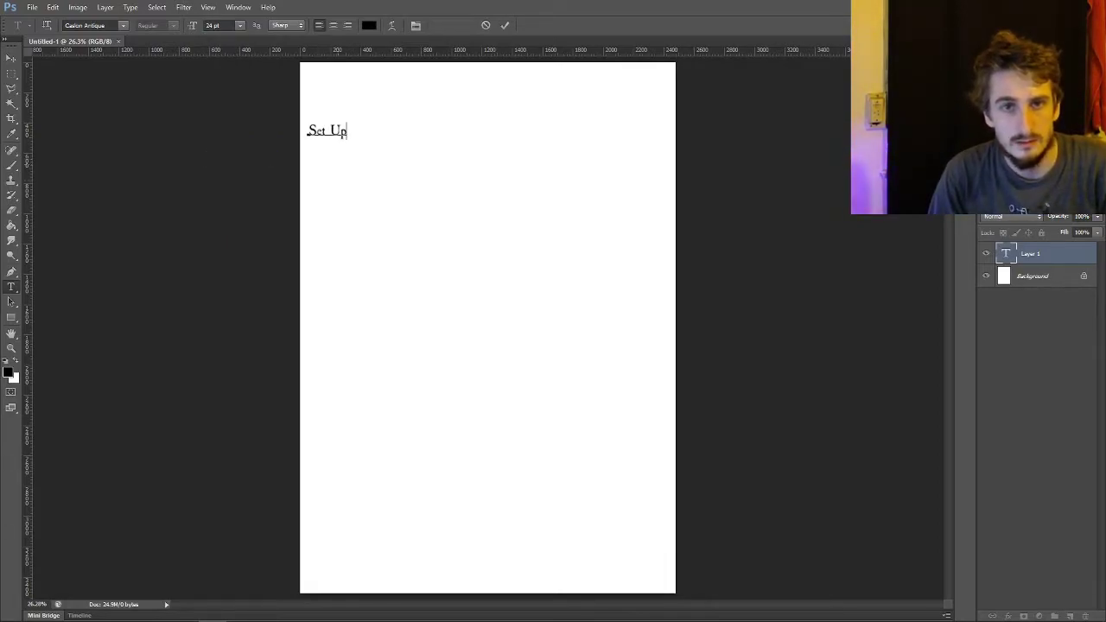
click(505, 25)
Place a vertical guide down the horizontal centre of the page
key(z)
right_click(314, 198)
click(345, 245)
right_click(336, 154)
click(354, 205)
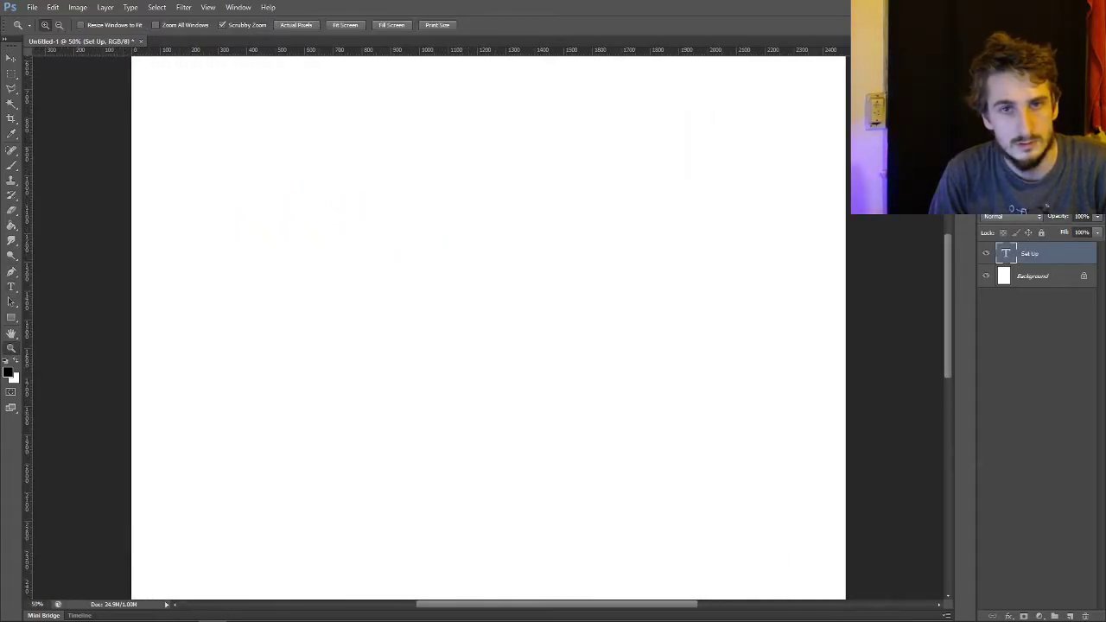
scroll(291, 199, up, 1)
drag(26, 130, 489, 121)
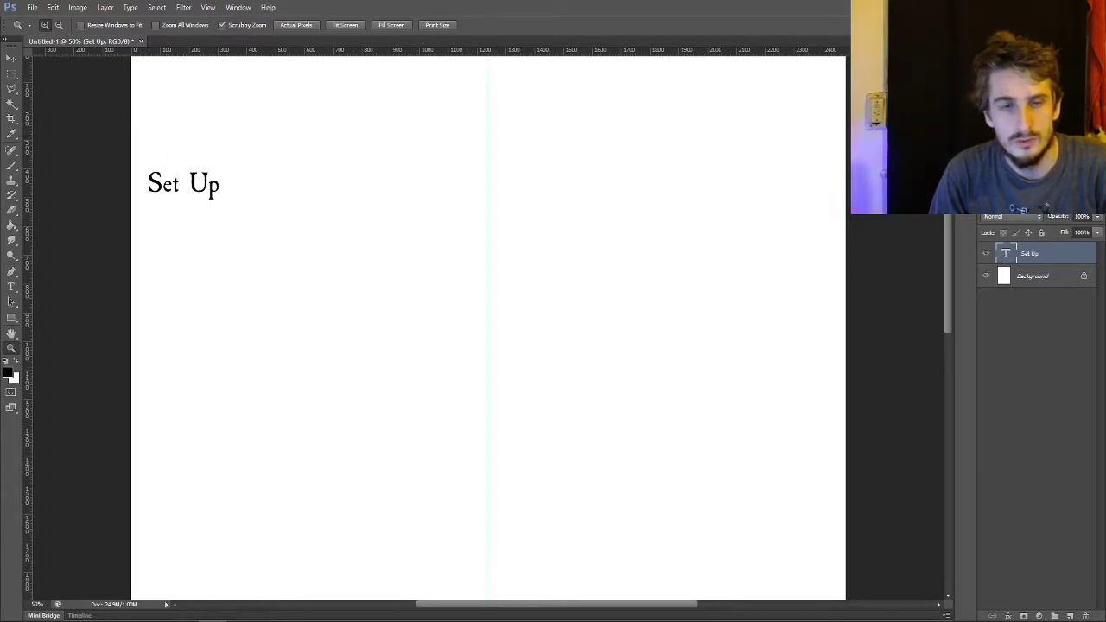
Start a separate text layer just beneath the "Set Up" heading with the font size at 14 pt
scroll(489, 121, up, 2)
key(t)
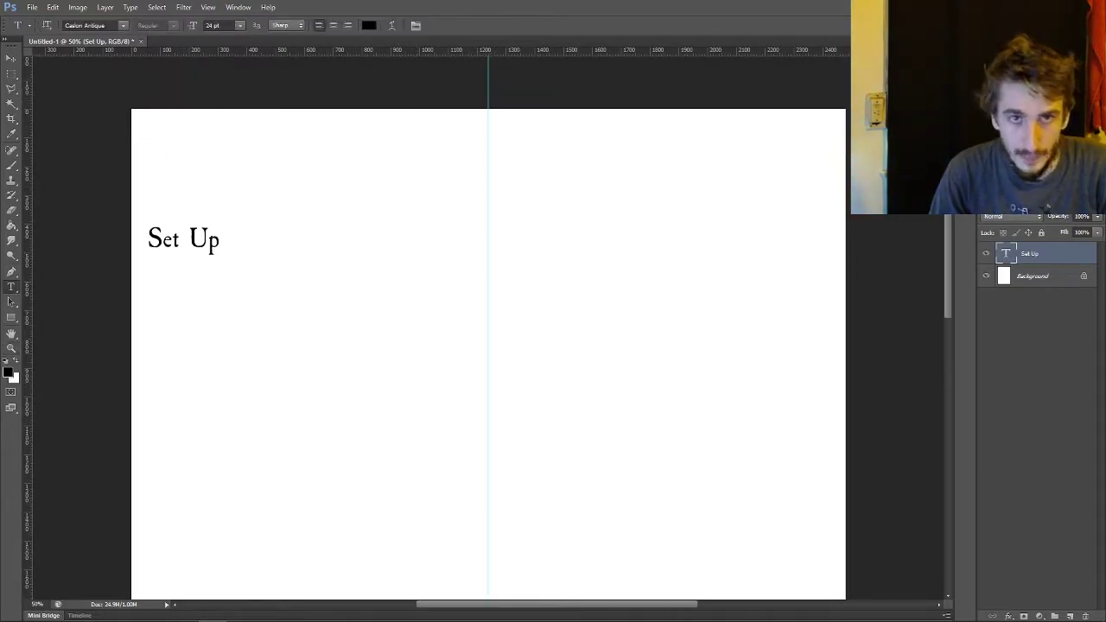
click(1034, 277)
click(240, 25)
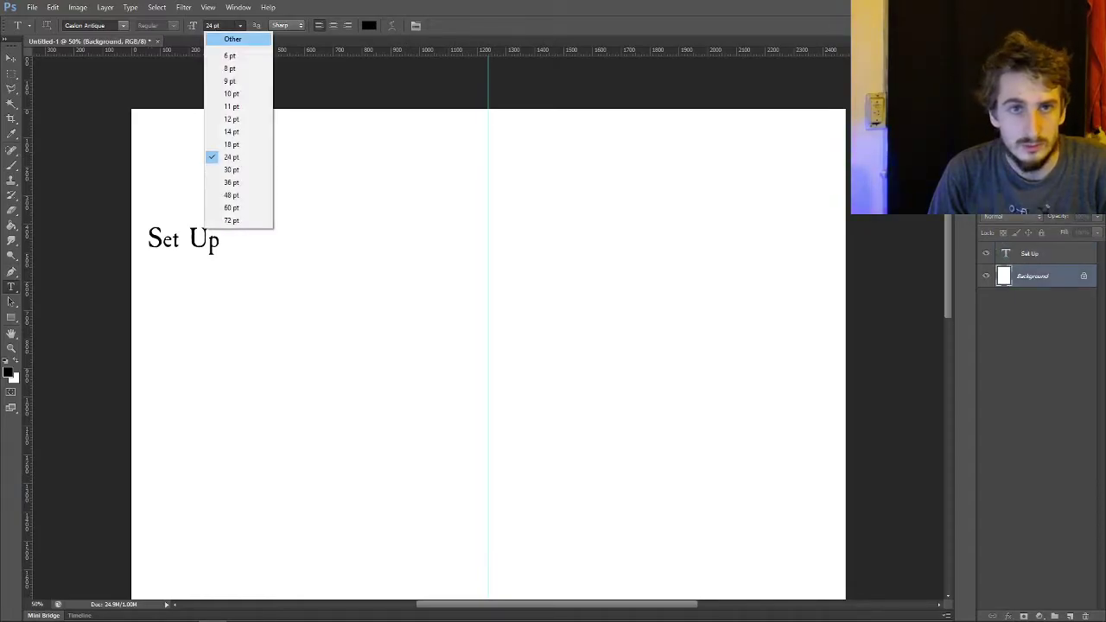
click(235, 145)
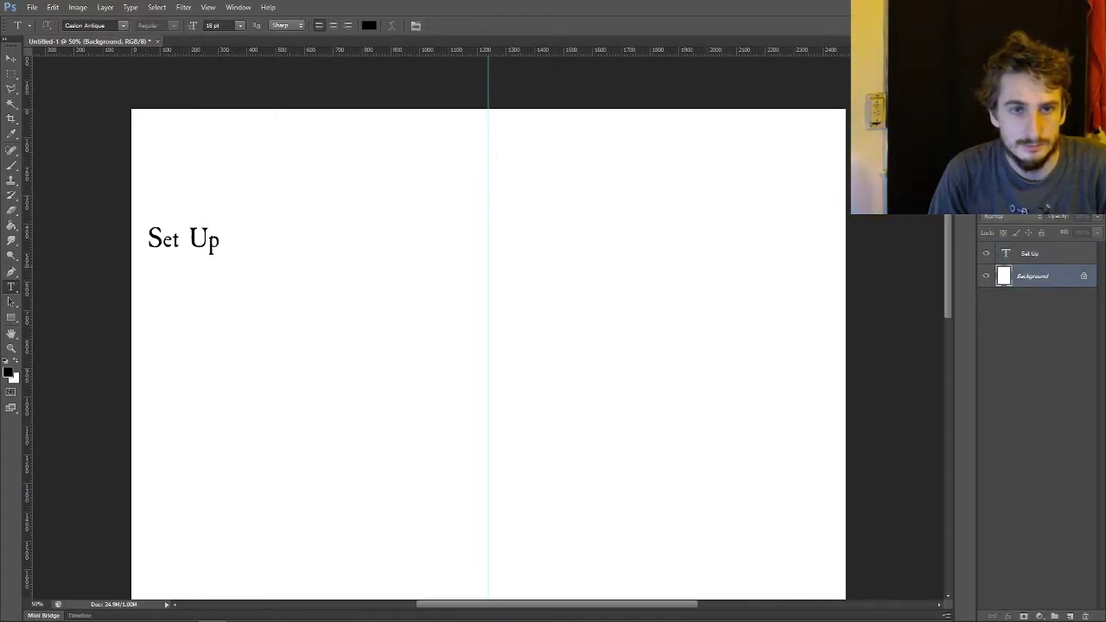
click(149, 263)
text(Shu)
key(BackSpace)
key(BackSpace)
key(BackSpace)
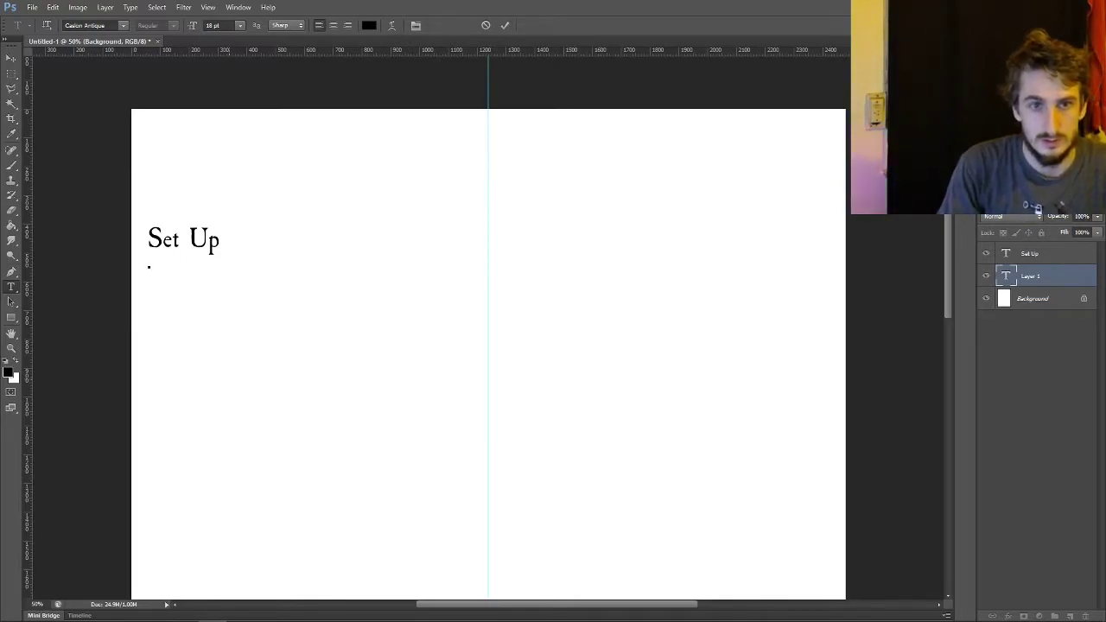
click(240, 25)
click(235, 131)
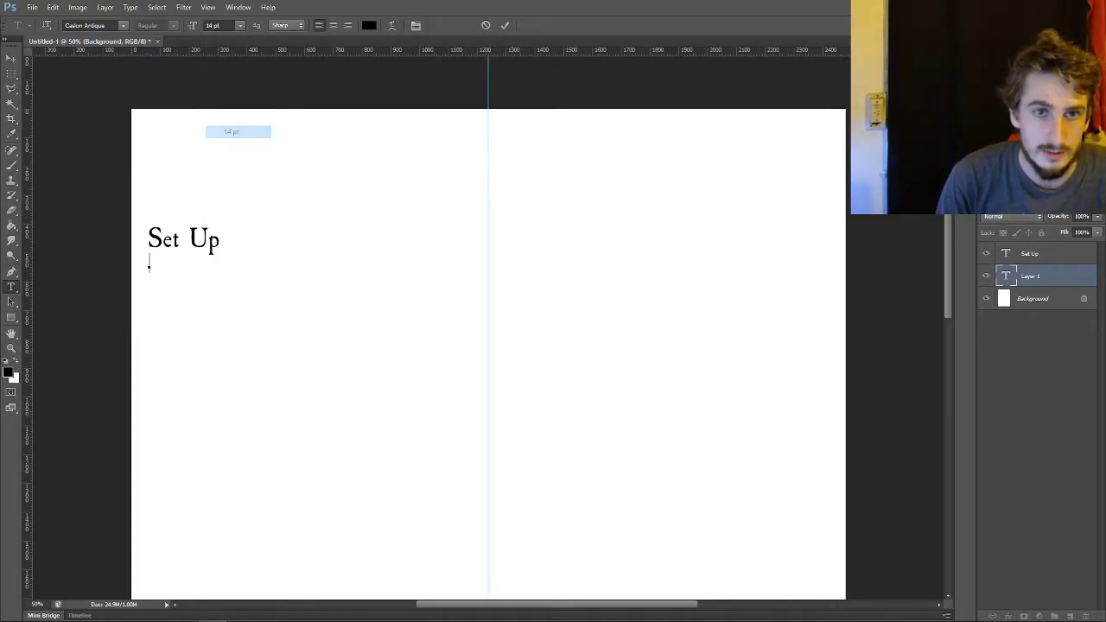
Write "Shuffle all of the animal cards and place them face down in the centre of the table in a pile." below the heading
text(Shuffle all of the animal )
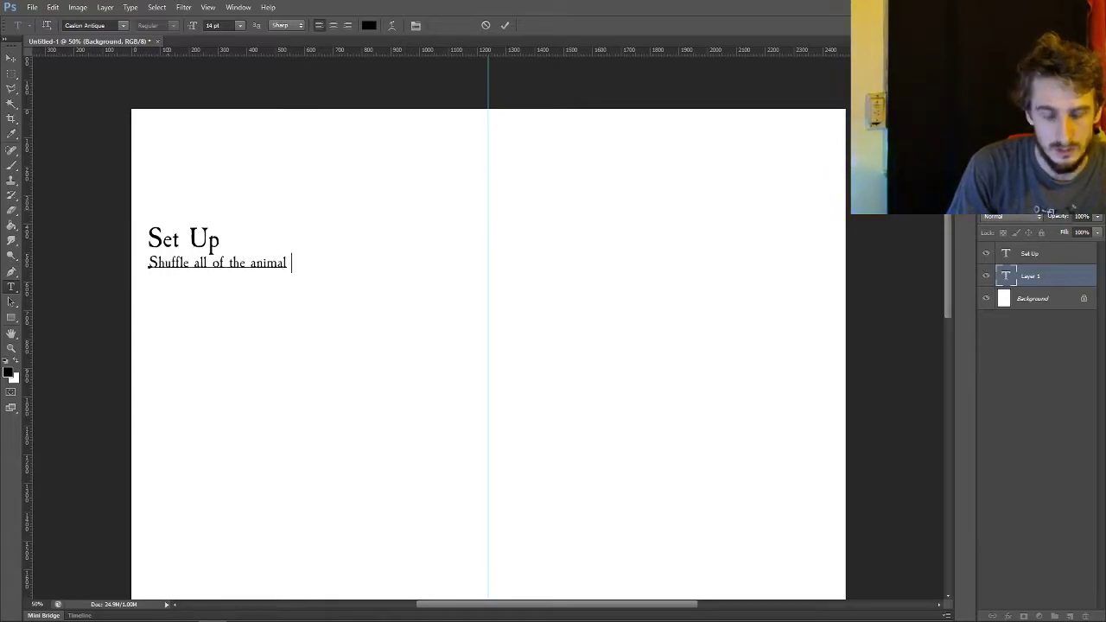
text(cards and place )
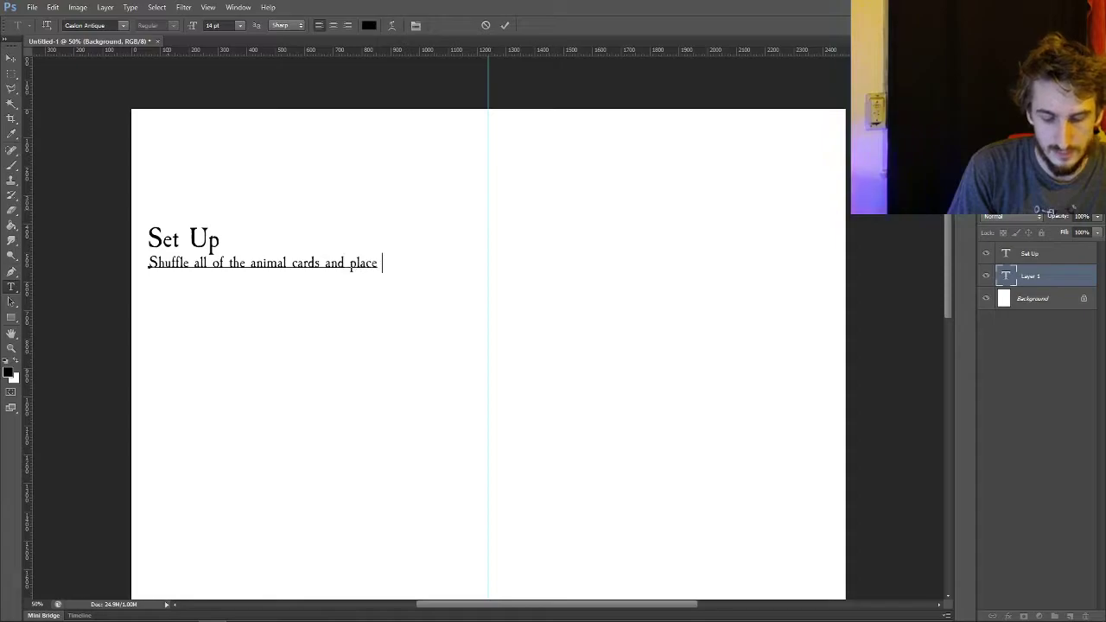
text(thm face down in the )
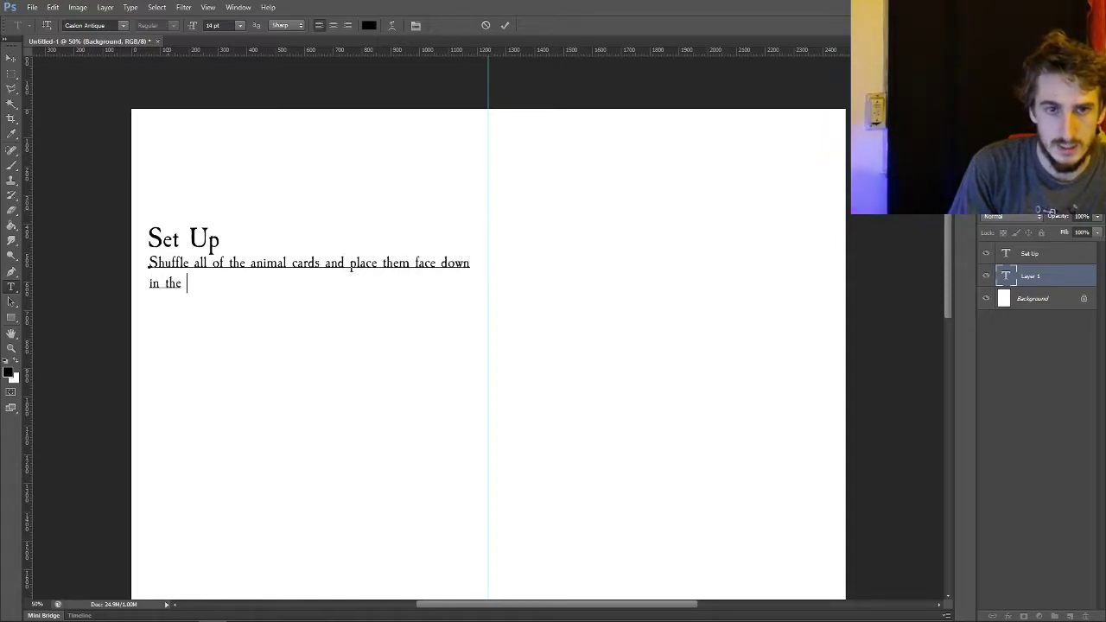
text(centre of the ta ble.)
key(BackSpace)
text(in)
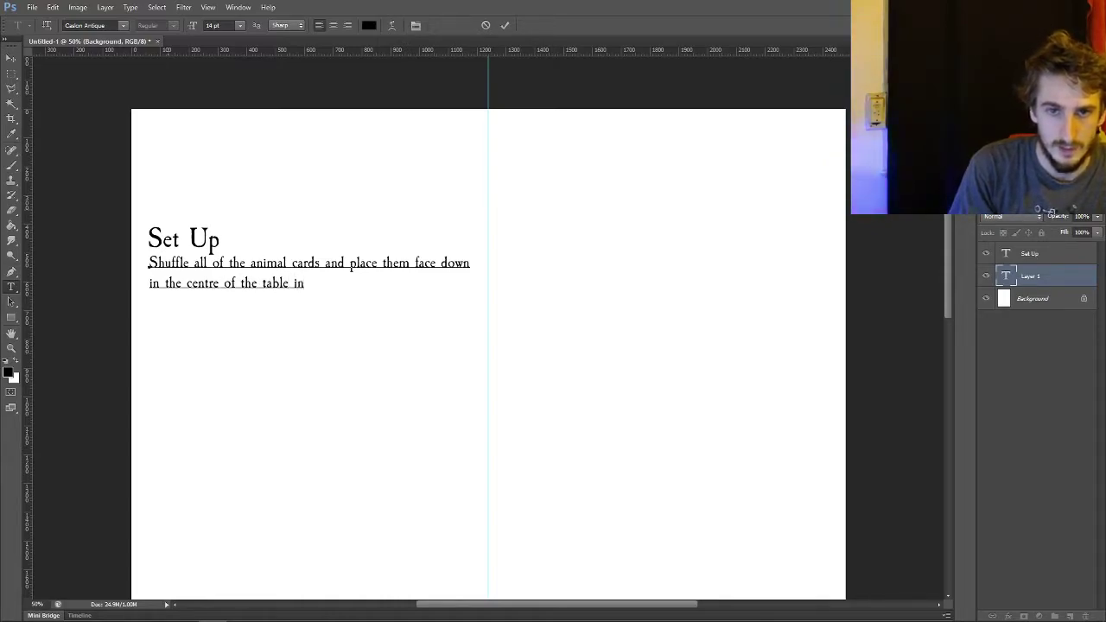
text( a pile.)
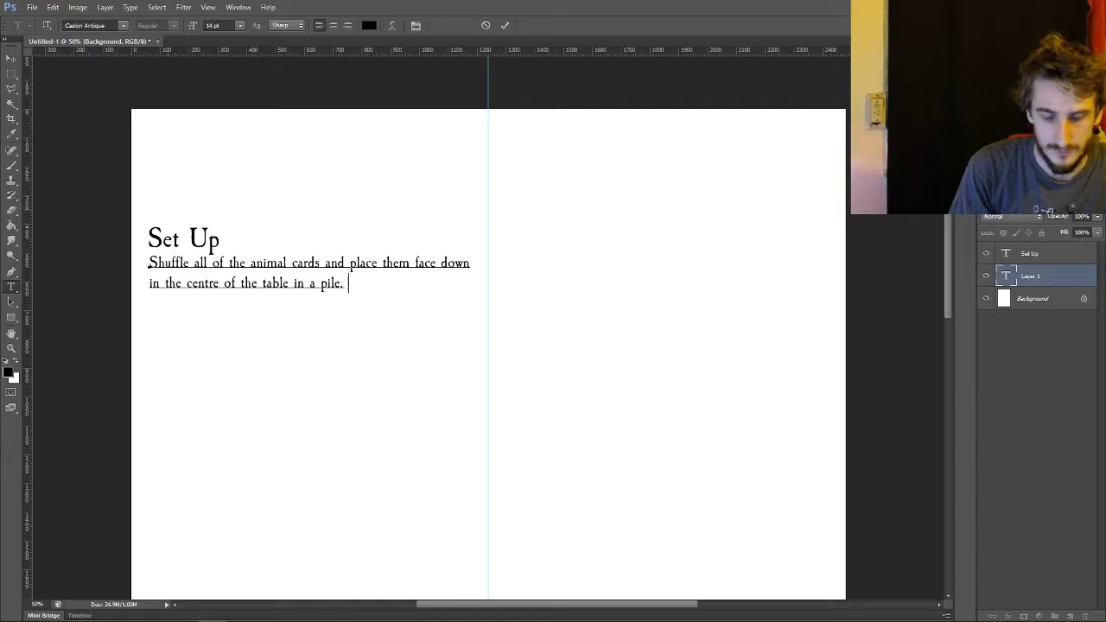
Continue the paragraph with "Each person receives", a line break, and "five reminder cards. Then randomly determine a starting player."
text( Each person receives)
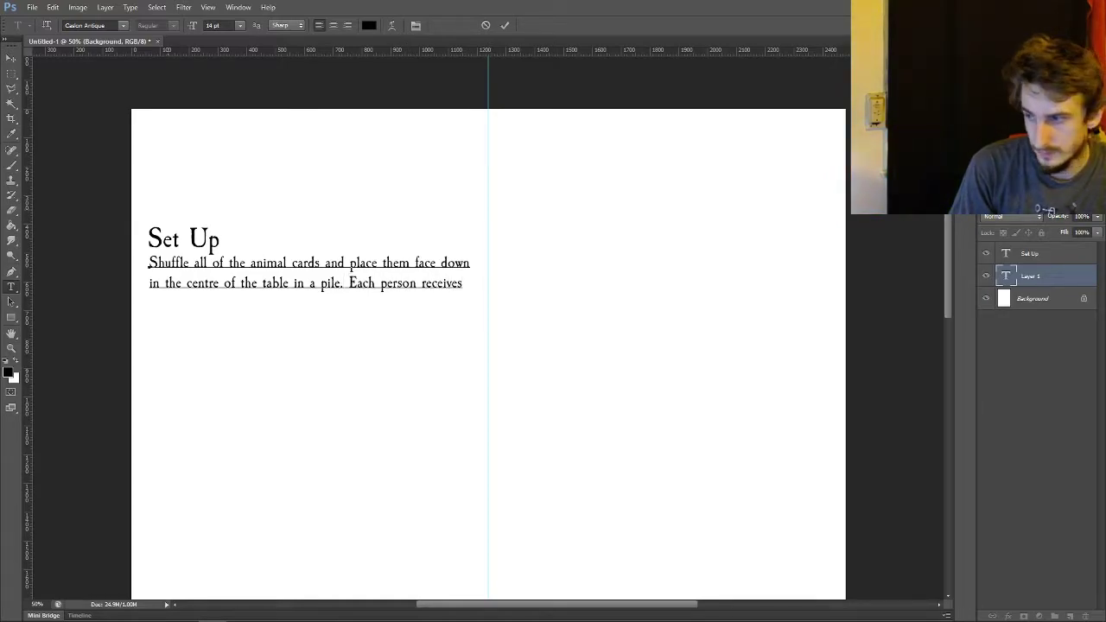
key(Return)
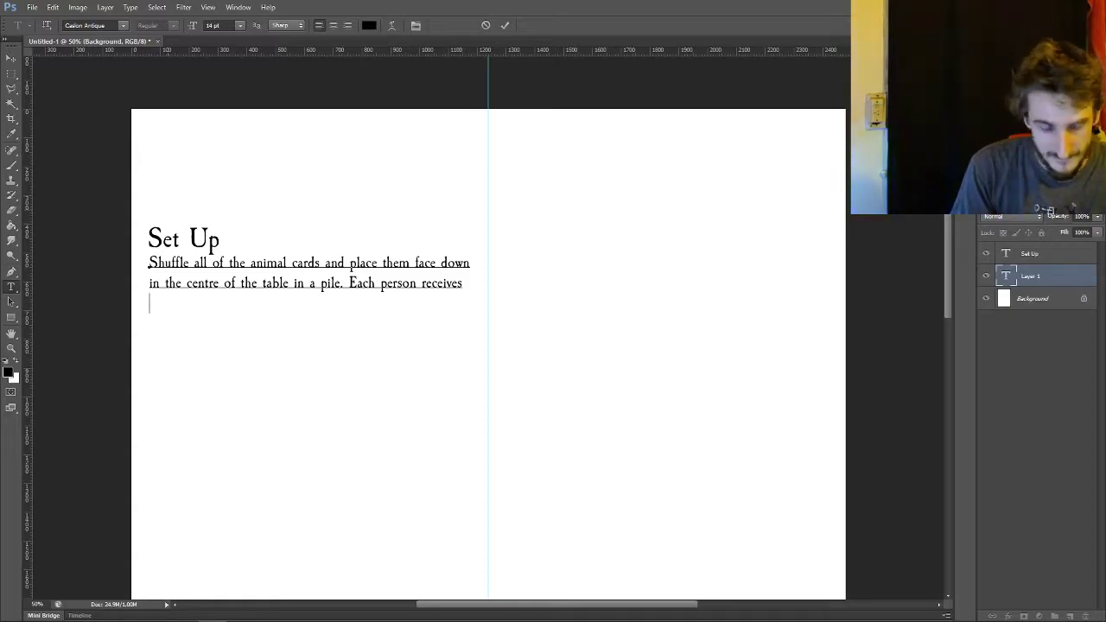
text(five reminder cards.)
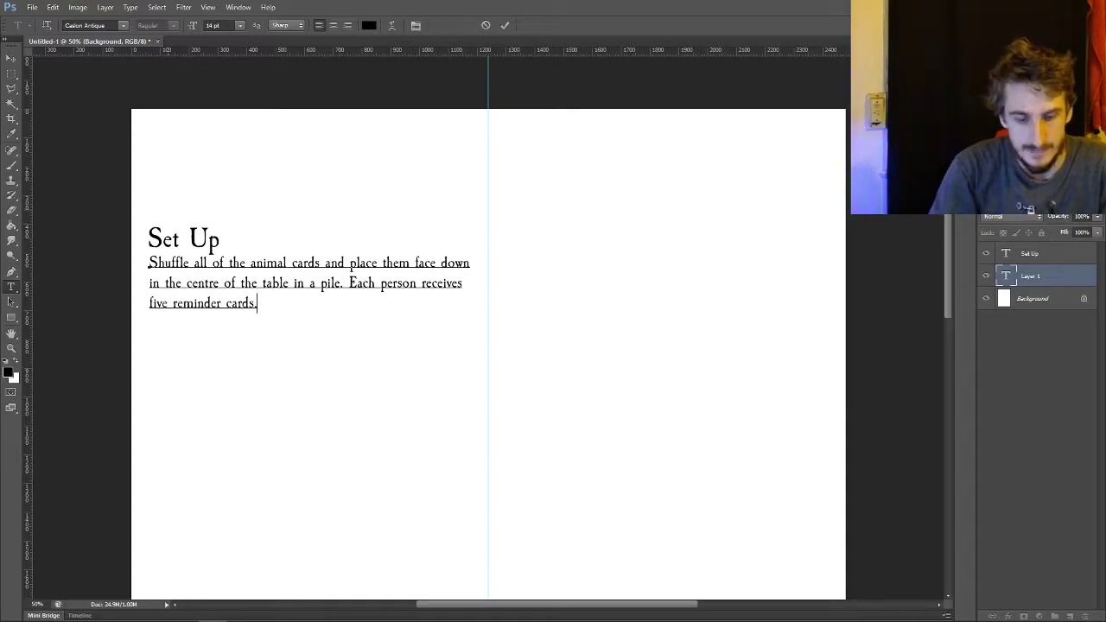
text(Then randomly)
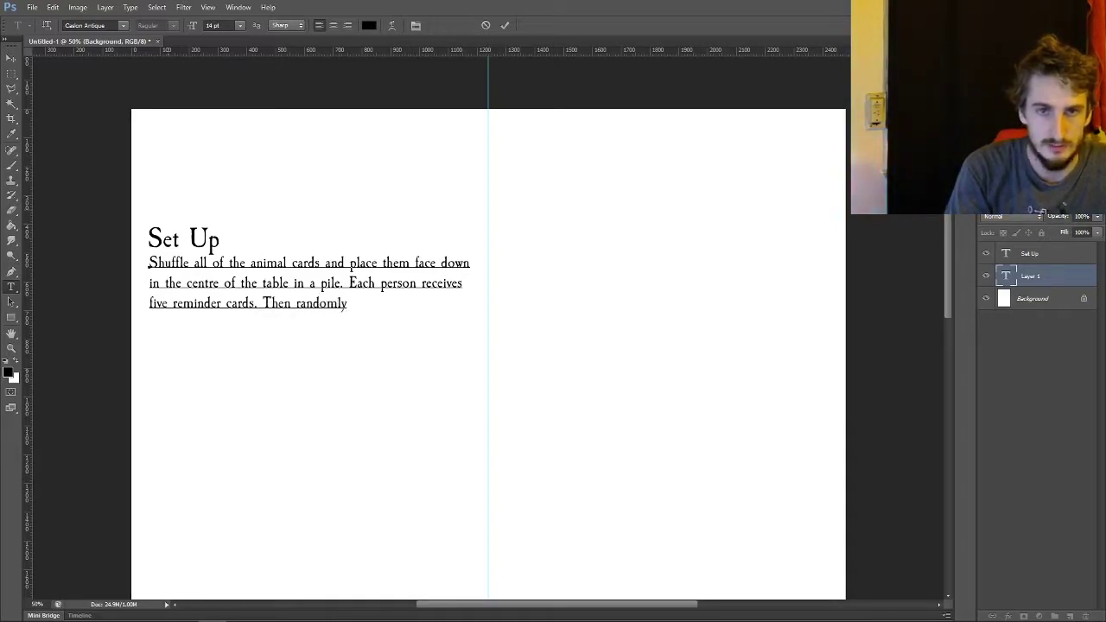
text( determine a star)
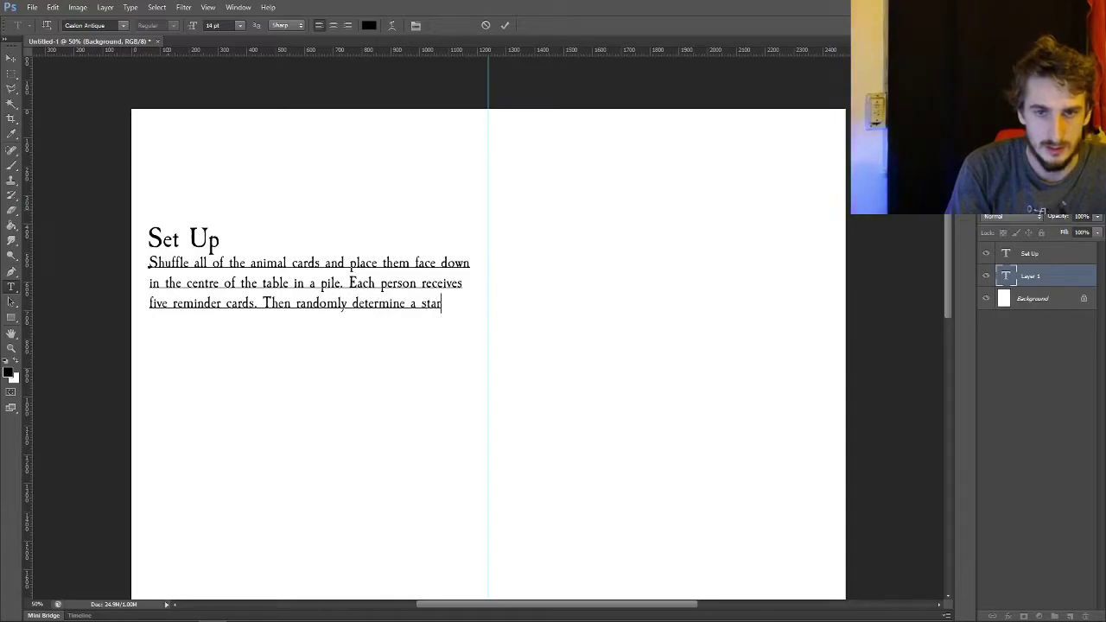
text(ting player.)
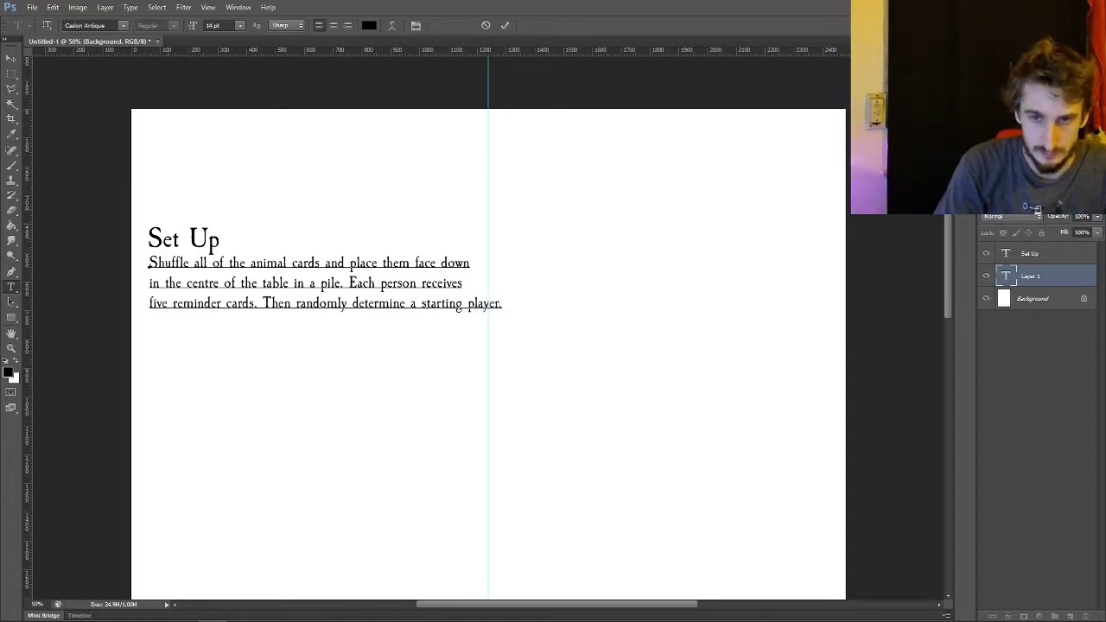
Move the word "player." onto its own line without a leading space and commit the paragraph
key(Left)
key(Left)
key(Return)
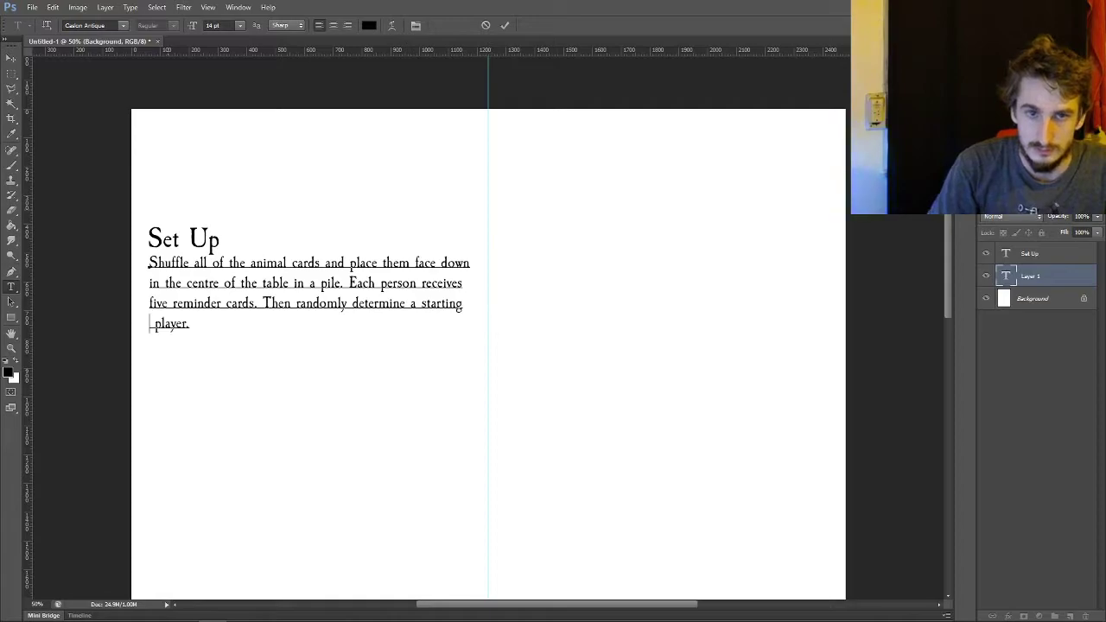
key(Delete)
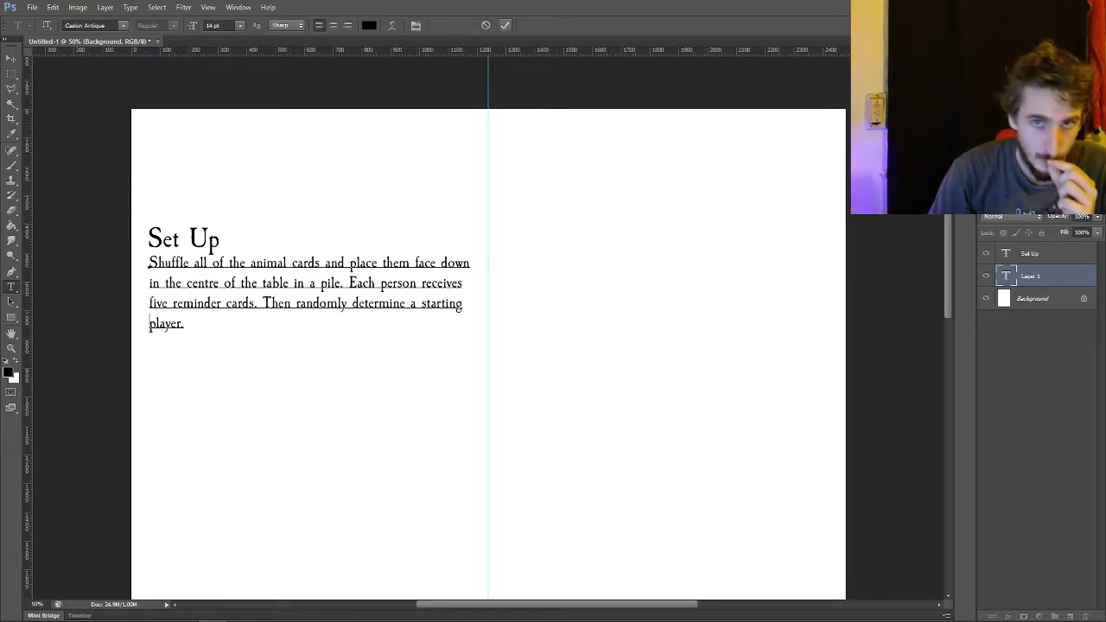
key(ctrl+Return)
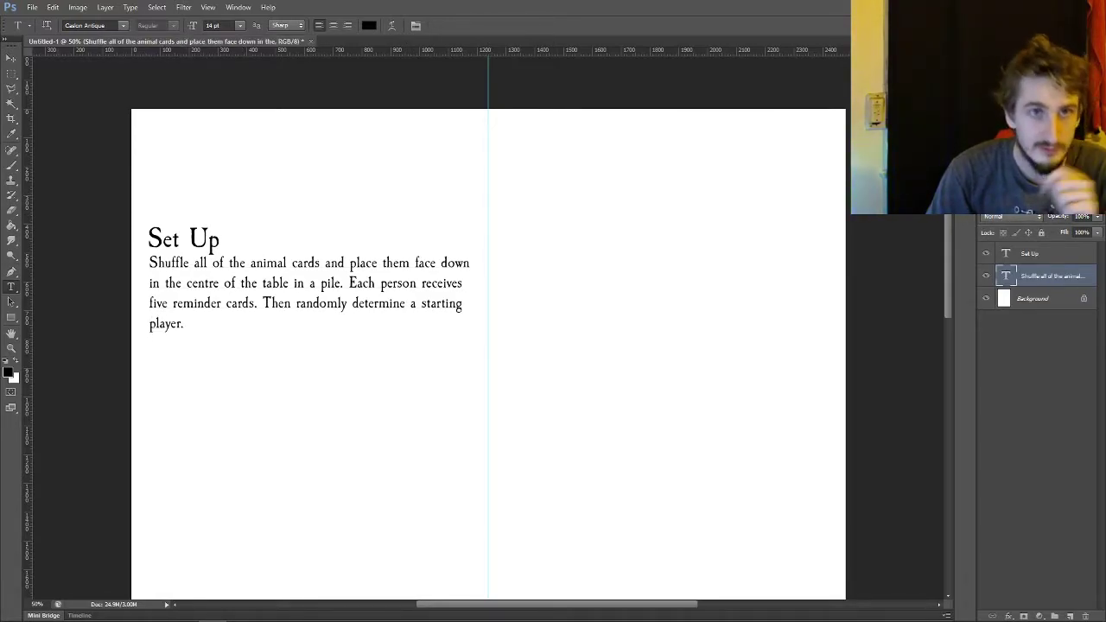
Add a 14 pt text line reading "2-4 Players / 30 - 60minutes / 14+ ages" just above the "Set Up" heading and commit it
click(156, 200)
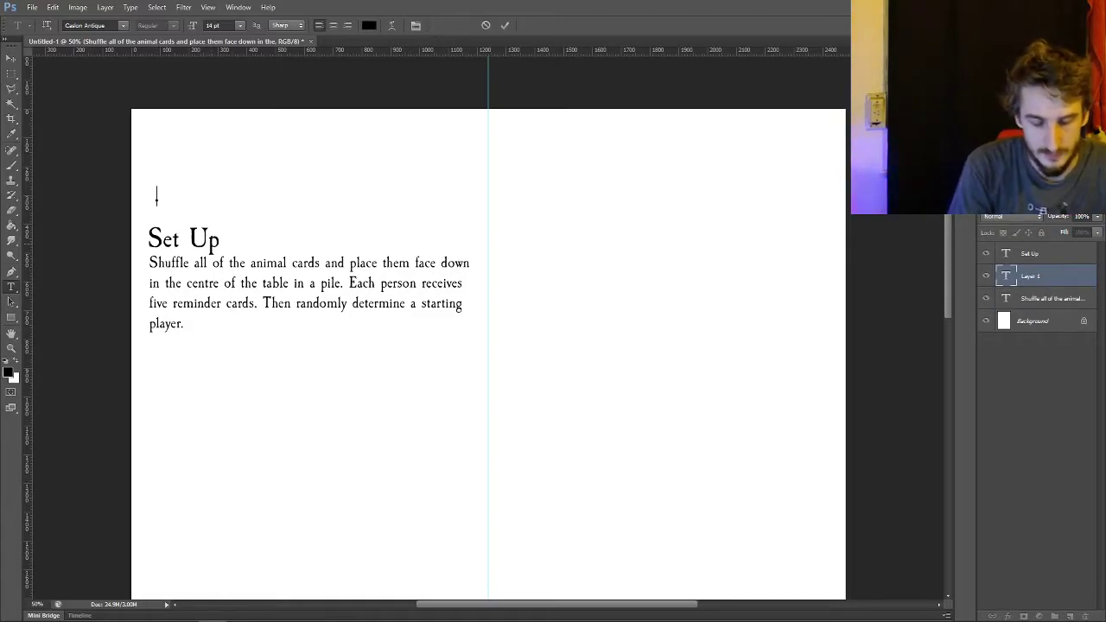
text(2-4 Players)
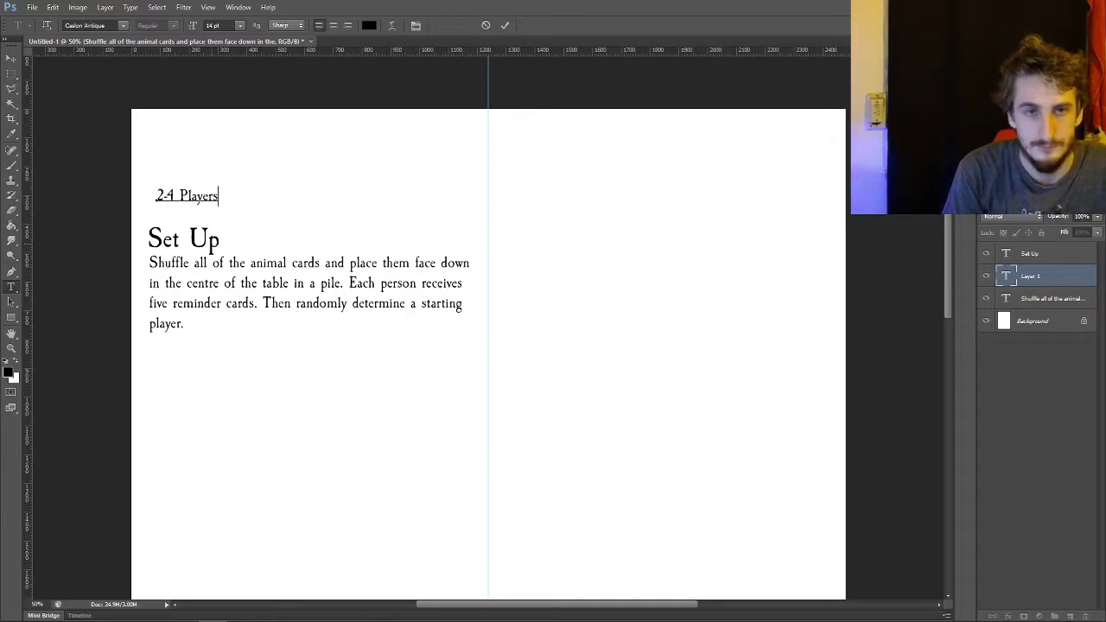
text( / 30)
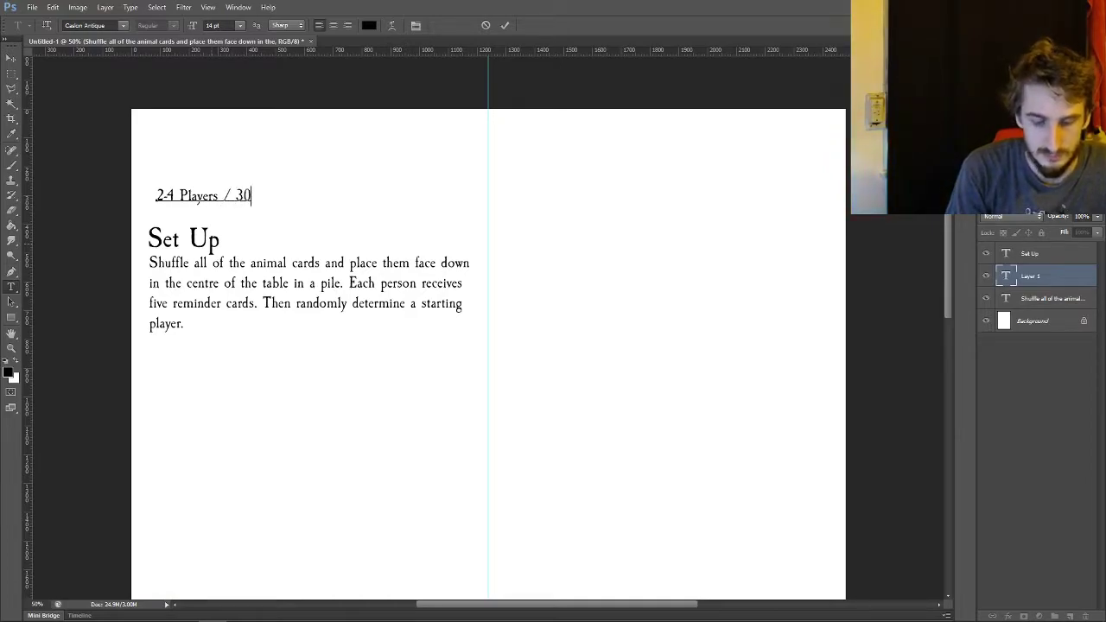
text( - 60min)
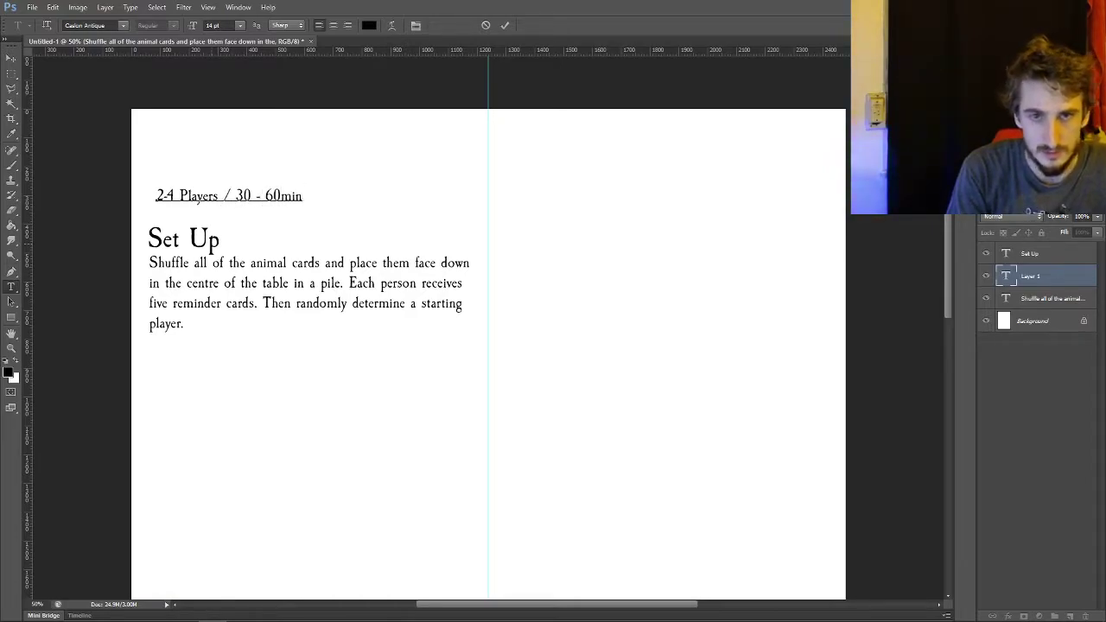
text(utes / )
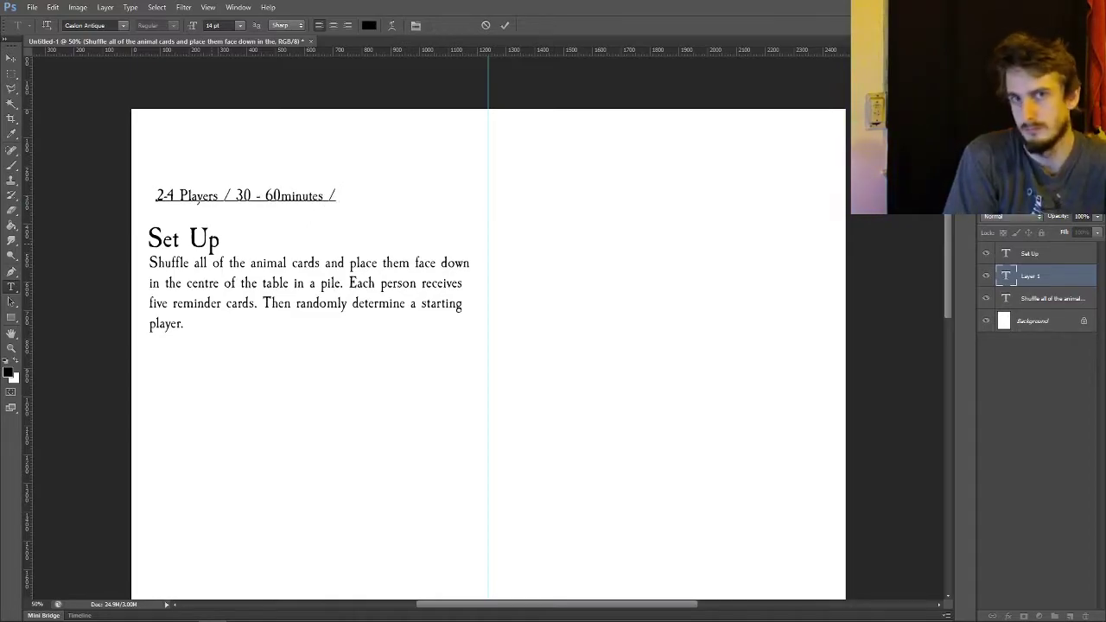
text(14+)
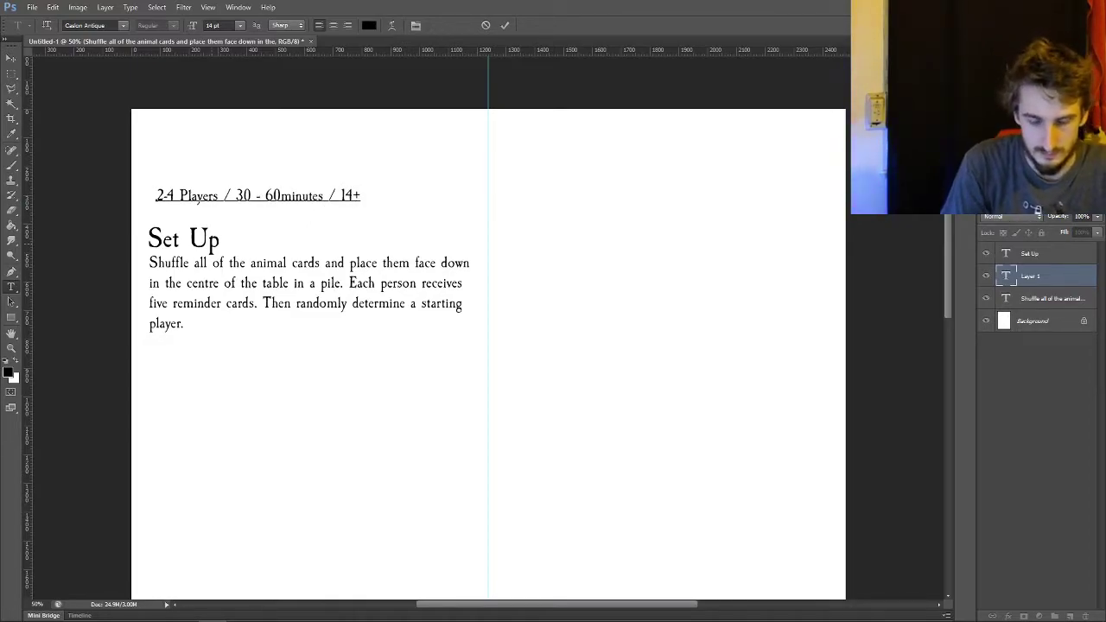
text( ages)
drag(242, 225, 235, 245)
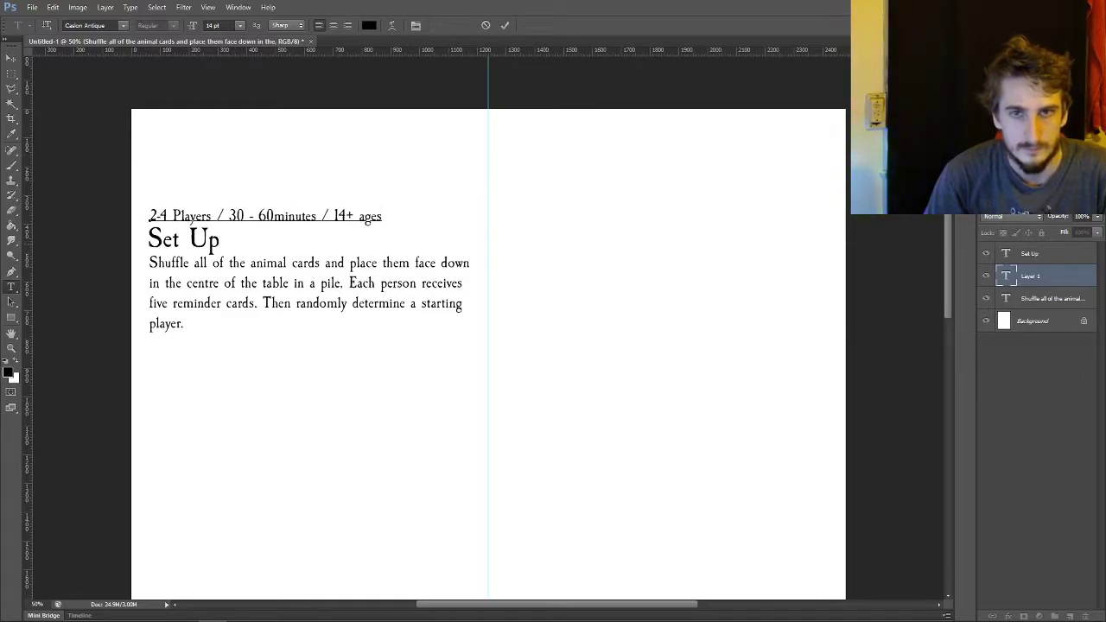
click(505, 25)
Align the three text layers to a new vertical guide near the page's left edge and raise the players line slightly
drag(29, 182, 142, 178)
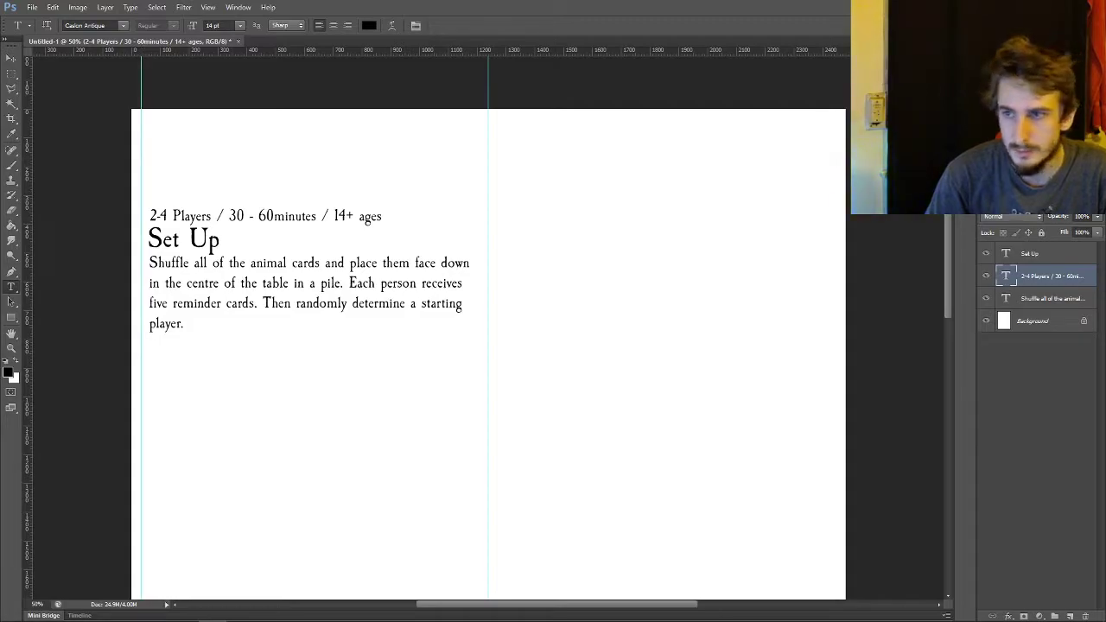
ctrl+click(1046, 254)
ctrl+click(1047, 298)
click(11, 59)
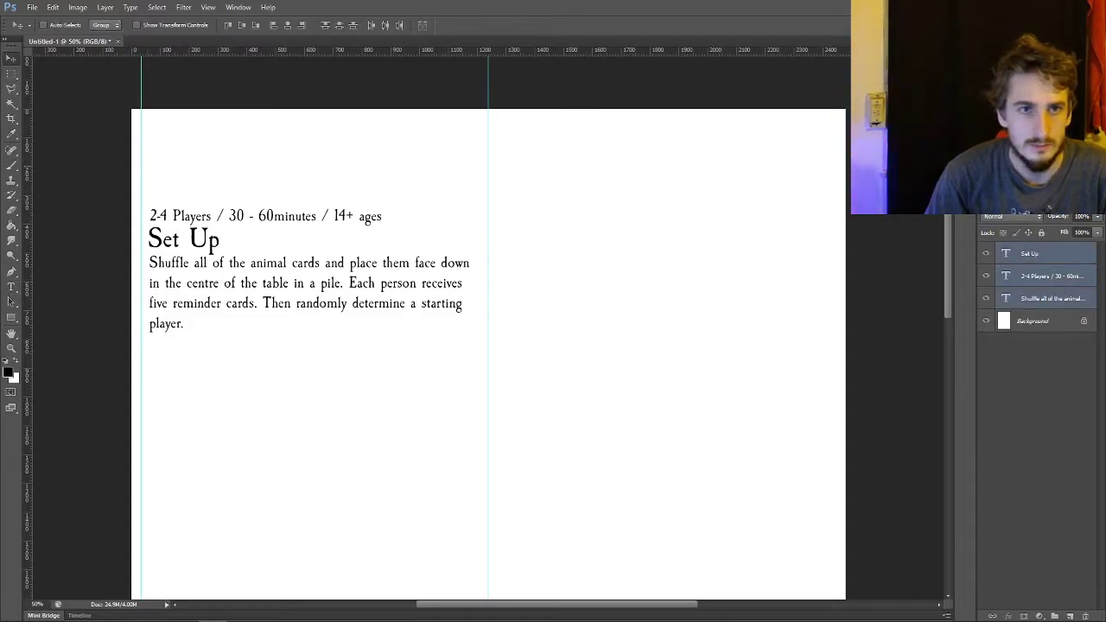
drag(229, 192, 222, 192)
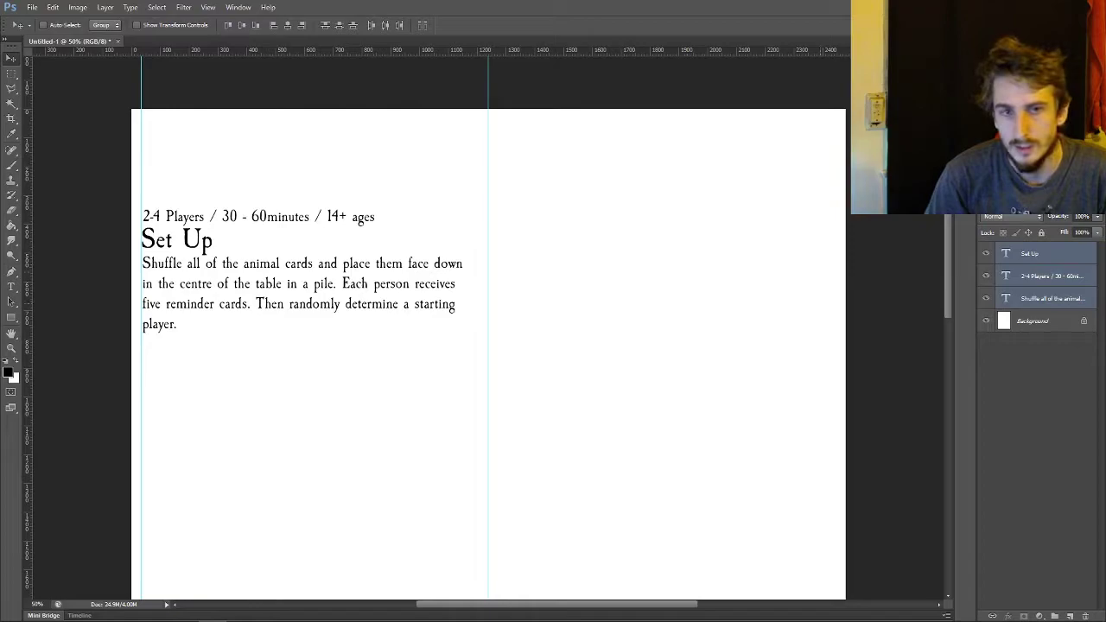
click(1008, 276)
drag(281, 212, 281, 203)
Extend the set-up paragraph with "Then place the top card of the deck next to it face up in a new pile"
click(1052, 298)
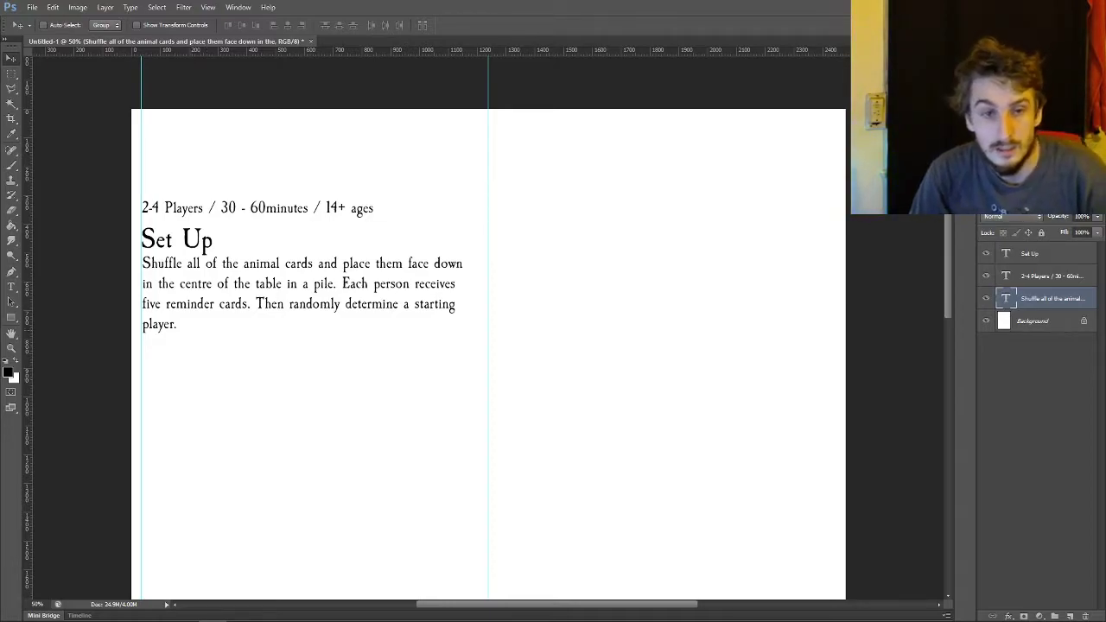
click(1052, 276)
click(1052, 298)
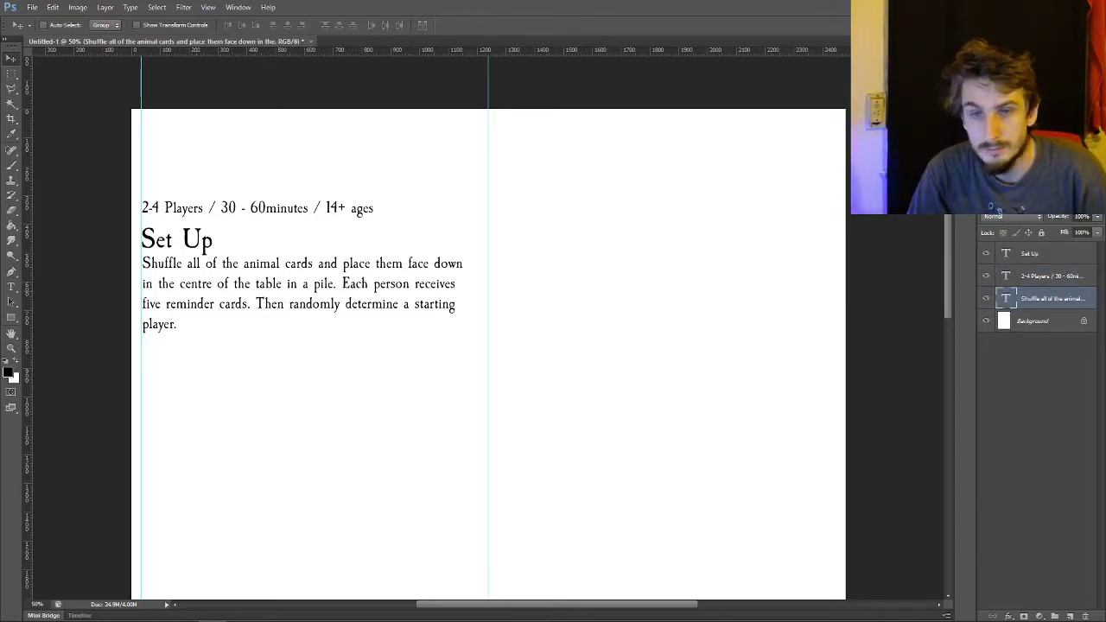
key(t)
click(260, 285)
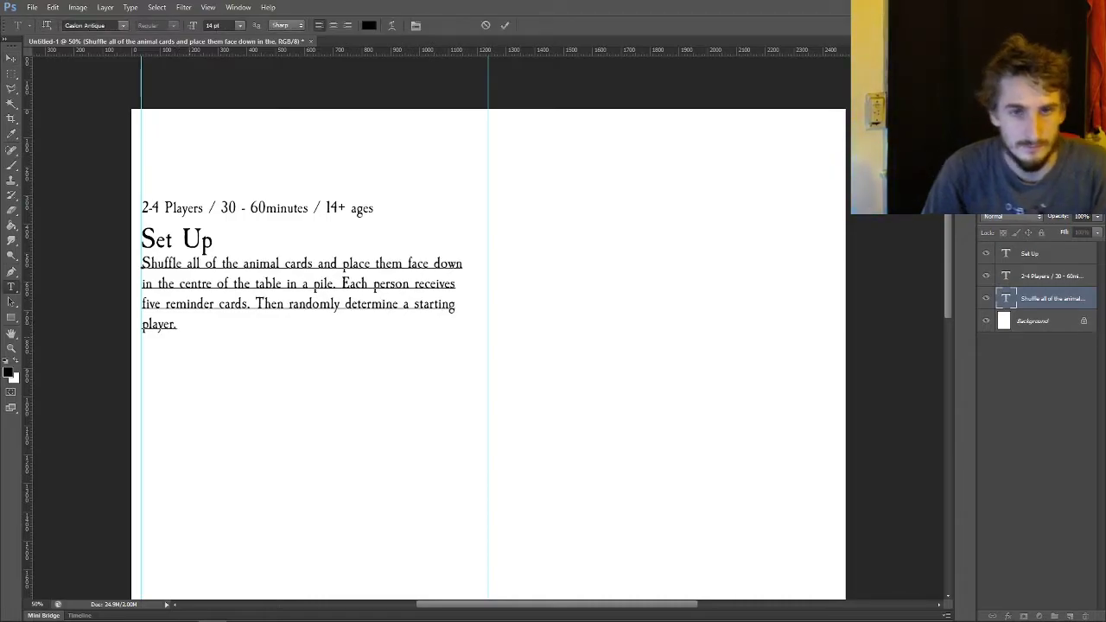
text(Then place the tp)
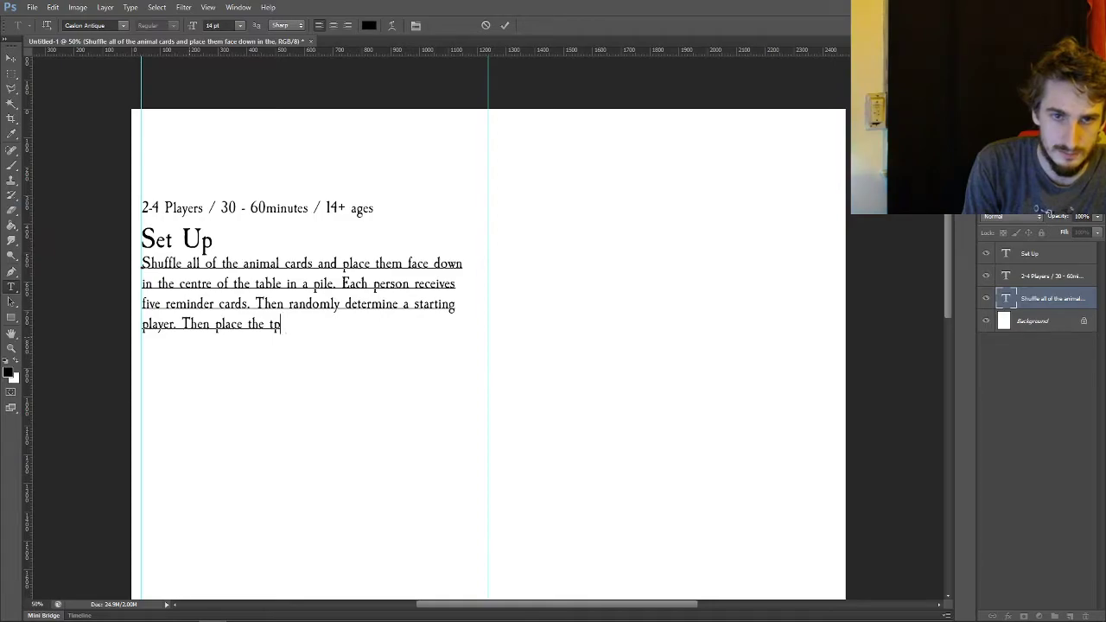
key(BackSpace)
text(op )
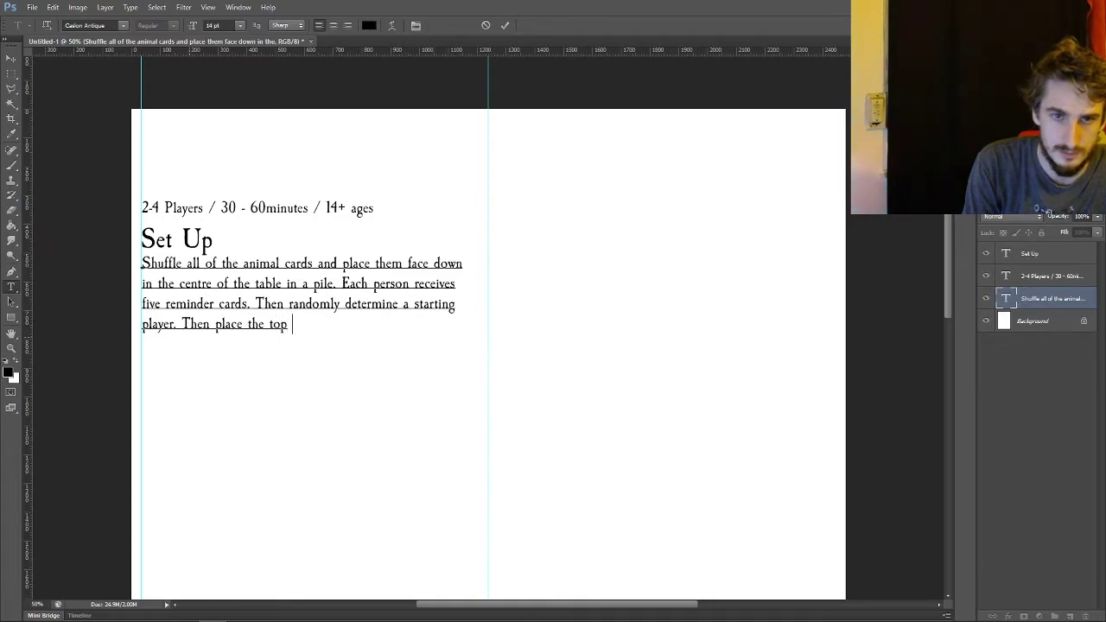
text(card of the deck )
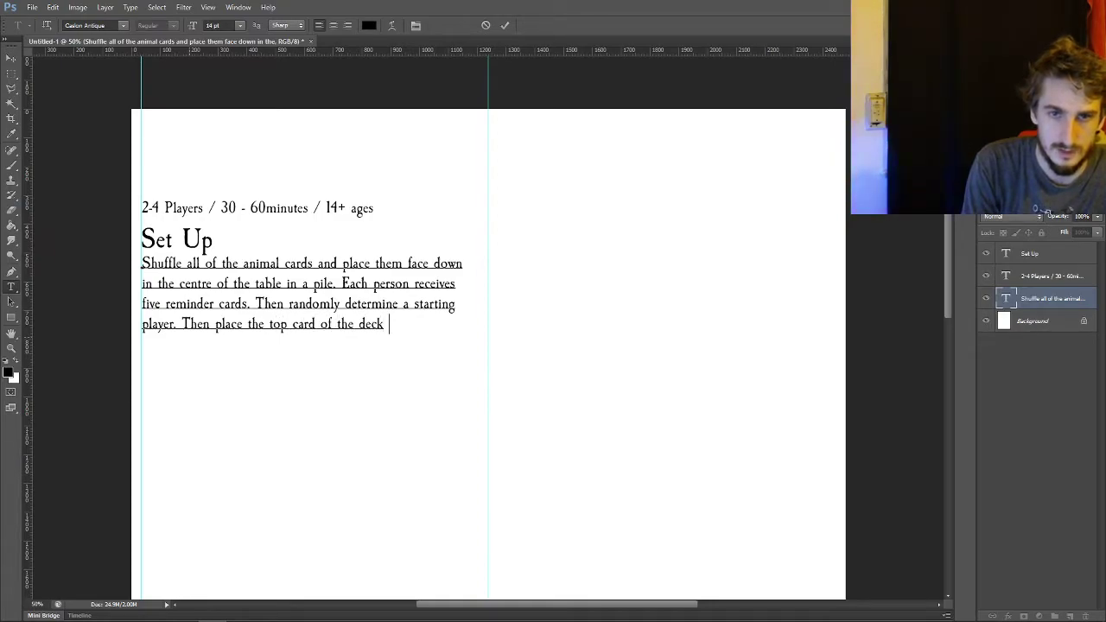
text(next to it face up)
text( in a new pile)
Finish the set-up paragraph's last sentence with ", this becomes the discard pile." and commit the text
text(. w)
key(BackSpace)
key(BackSpace)
key(BackSpace)
text(this becomes the discar)
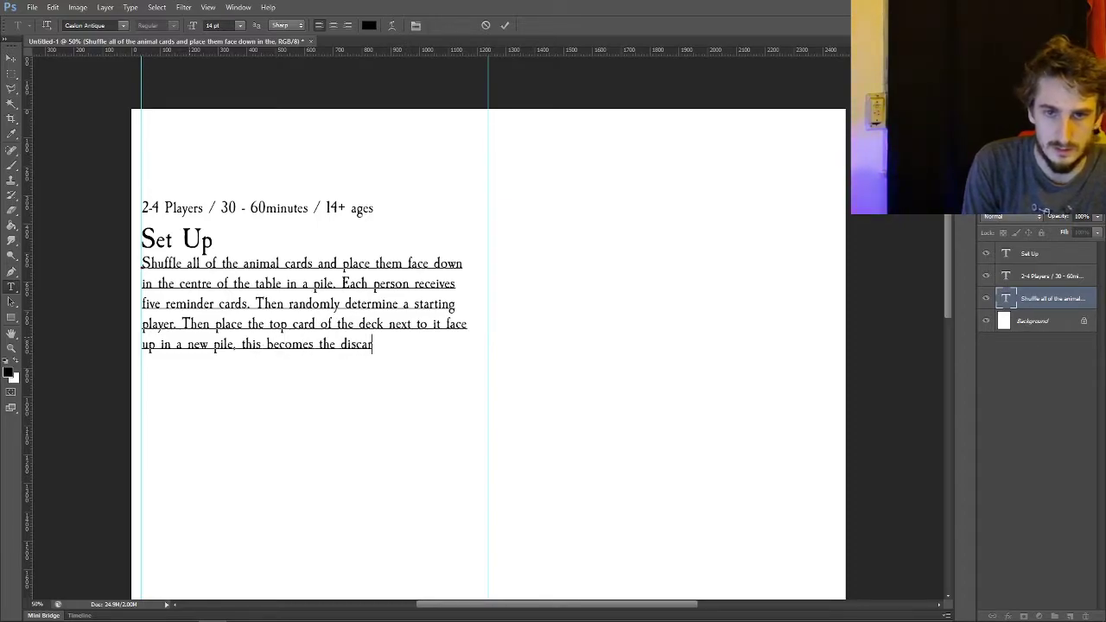
text(d pile.)
click(504, 25)
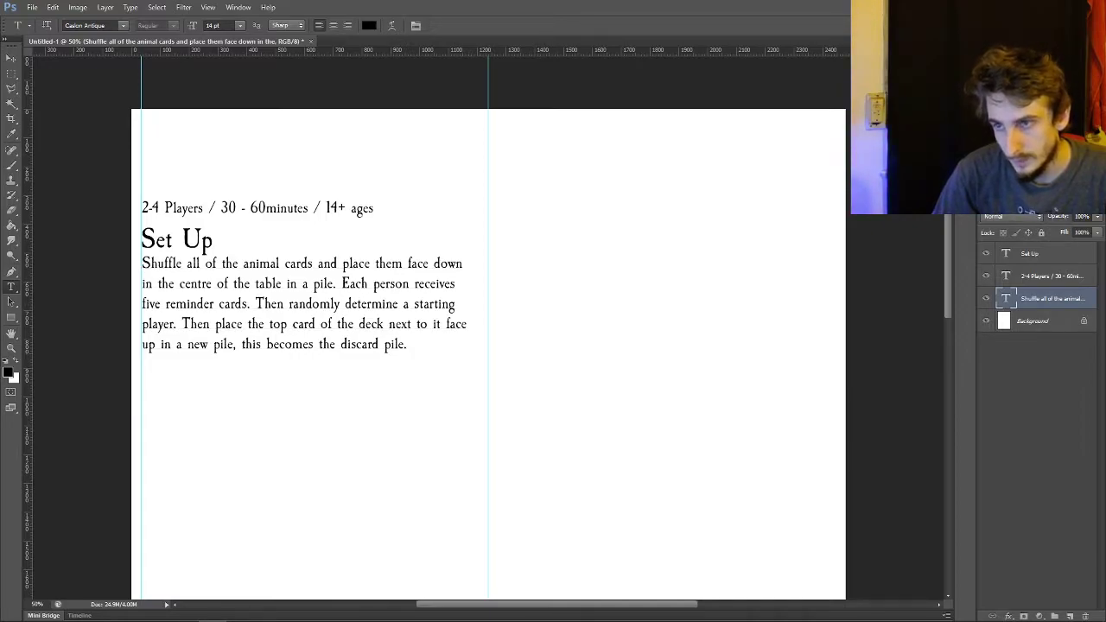
Add a 24 pt "Gameplay" heading beneath the set-up paragraph, aligned with the left guide, and commit it
click(1041, 321)
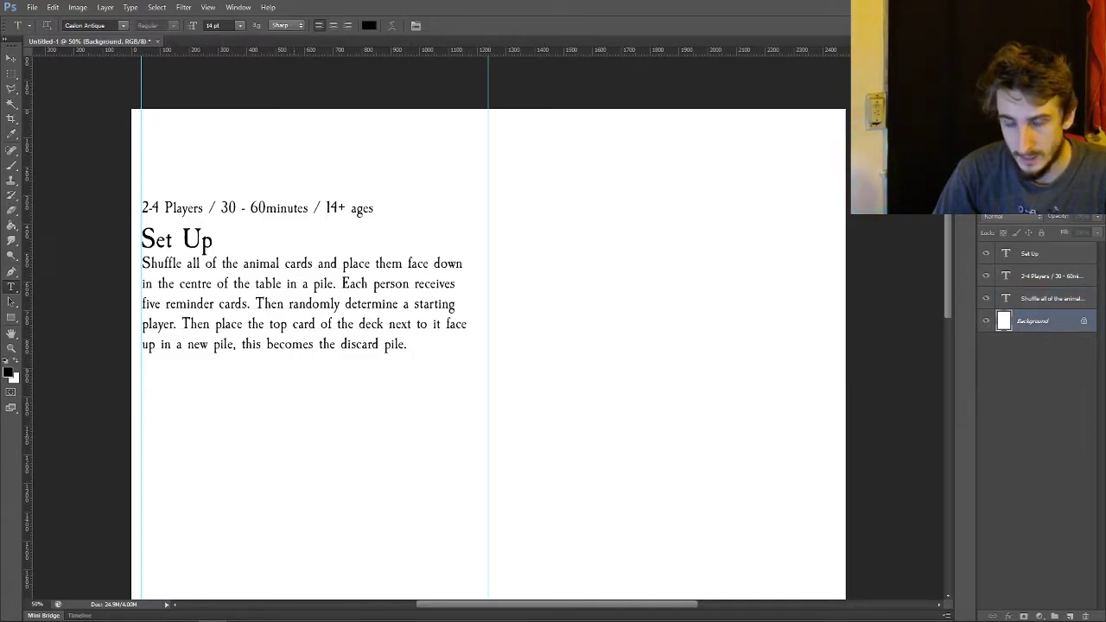
click(1042, 254)
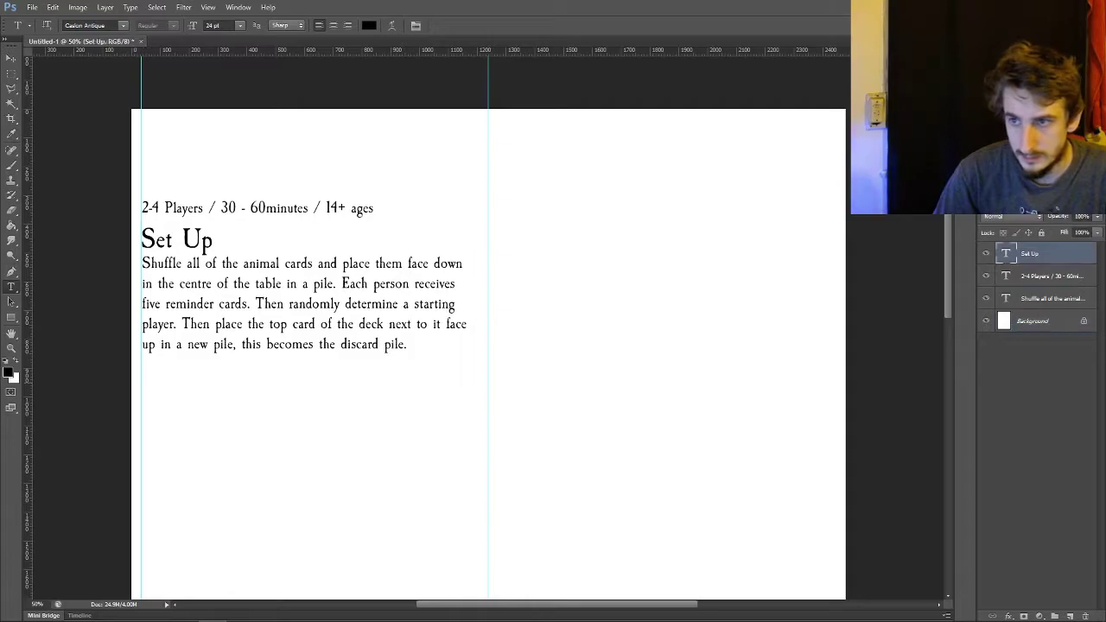
click(148, 364)
text(G)
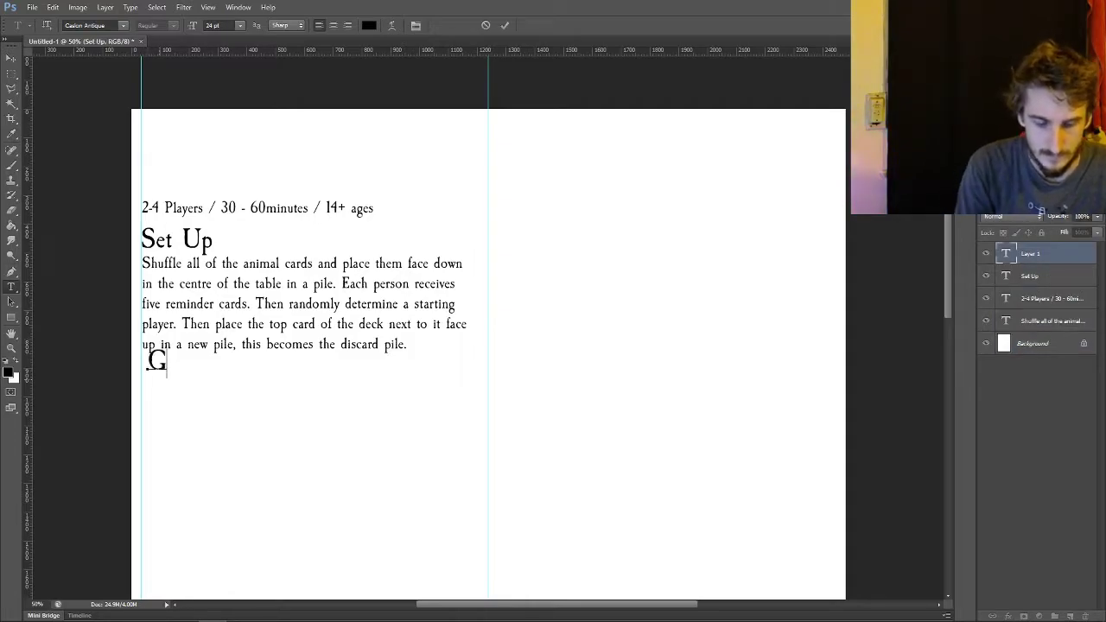
text(ameplay)
drag(182, 394, 176, 403)
click(505, 26)
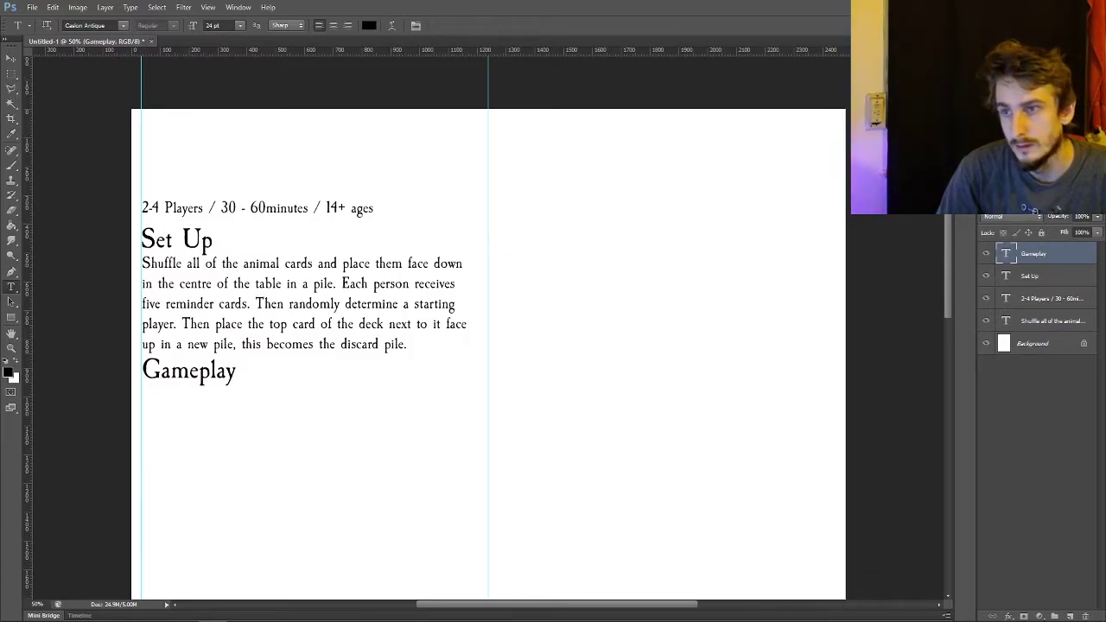
Start a 14 pt text layer beneath the "Gameplay" heading with "Starting with the first player, each player takes turns"
click(1051, 299)
click(143, 389)
text(St)
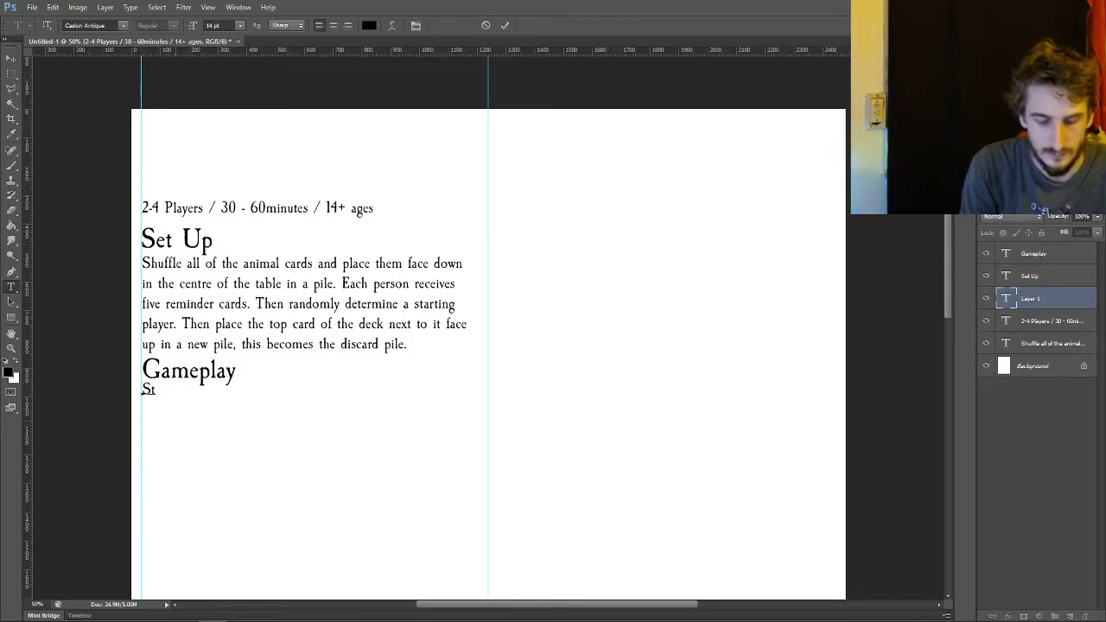
text(arting with the first player)
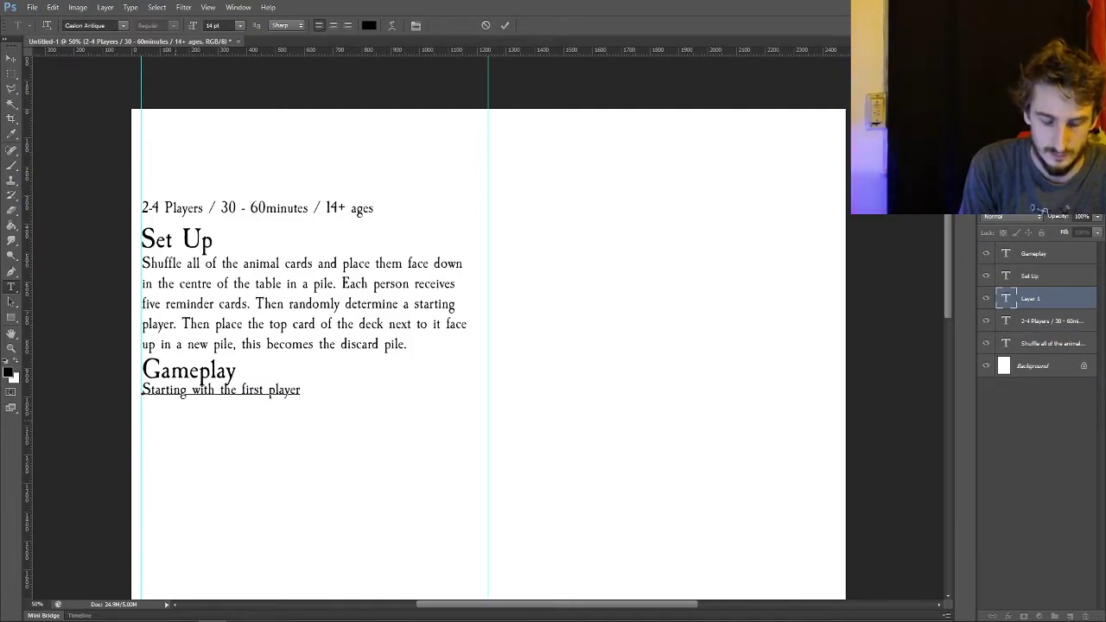
text(, each player takes turns comple)
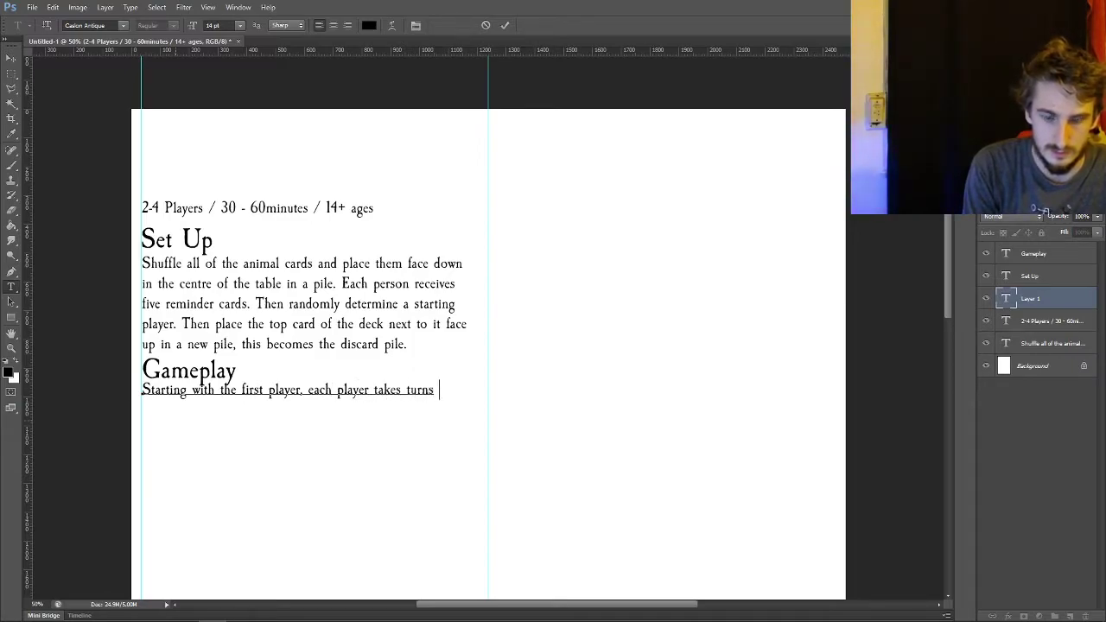
Continue the gameplay paragraph on a new line with "completing these actions in order as following."
key(BackSpace)
key(BackSpace)
key(BackSpace)
key(BackSpace)
key(BackSpace)
key(Return)
text(completing the fo)
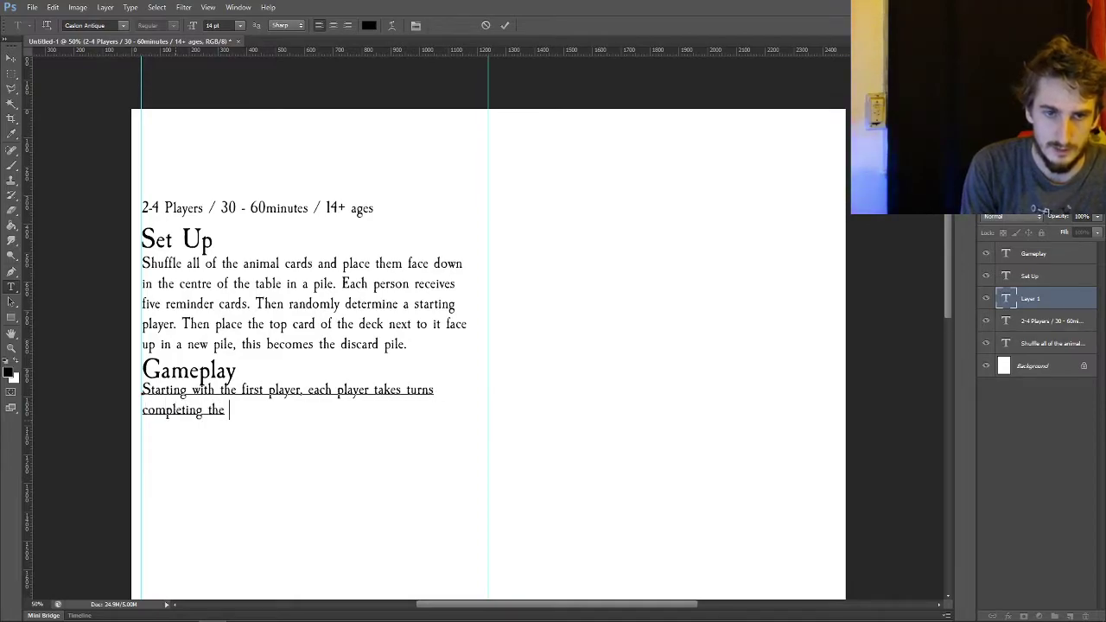
key(BackSpace)
key(BackSpace)
key(BackSpace)
key(BackSpace)
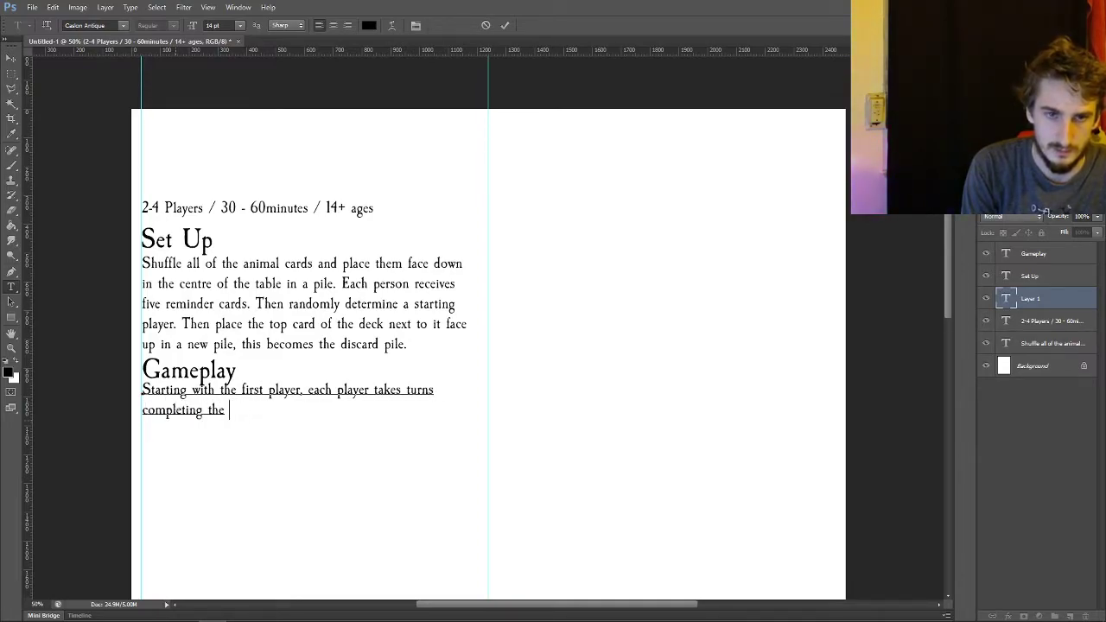
text(se actions in order as following.)
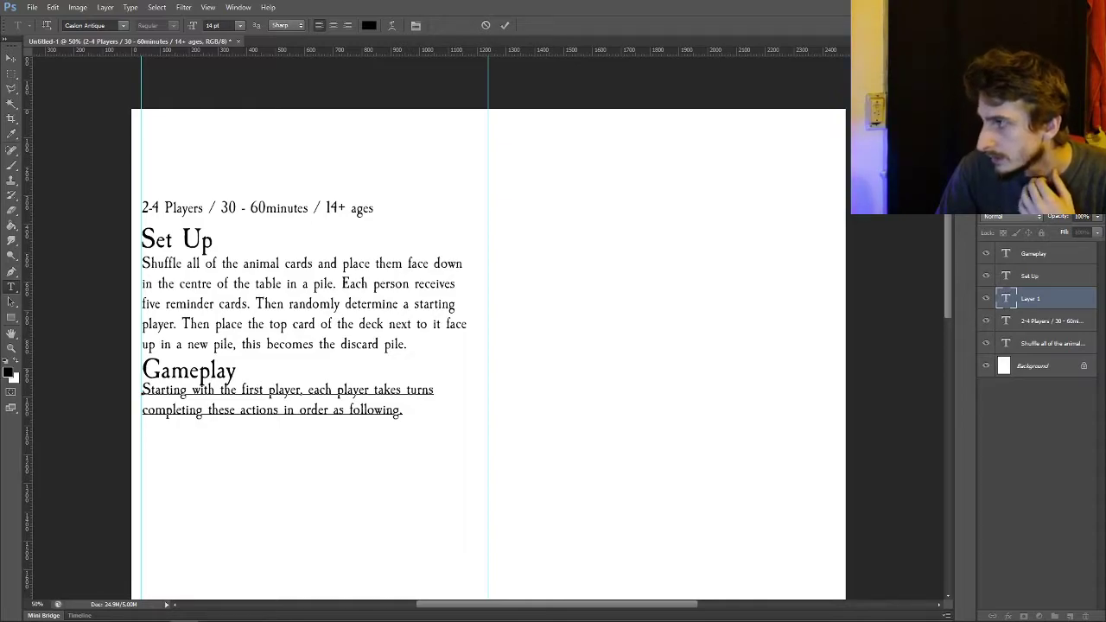
Add a new line to the gameplay text reading "Action 1: Draw cards until you have three in hand."
key(Return)
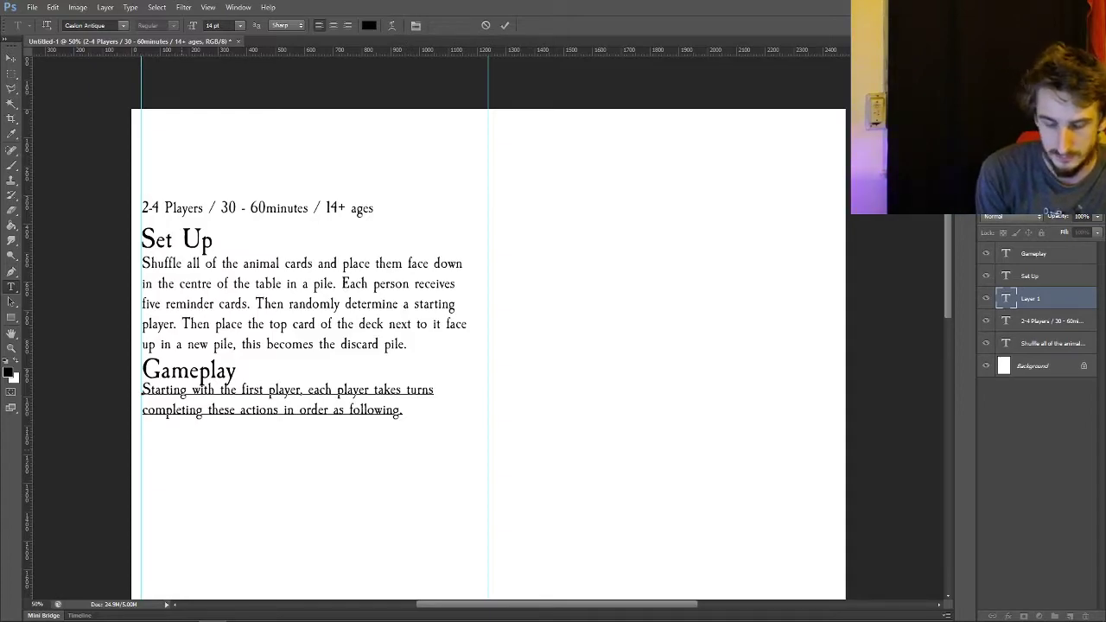
text(hase)
key(BackSpace)
key(BackSpace)
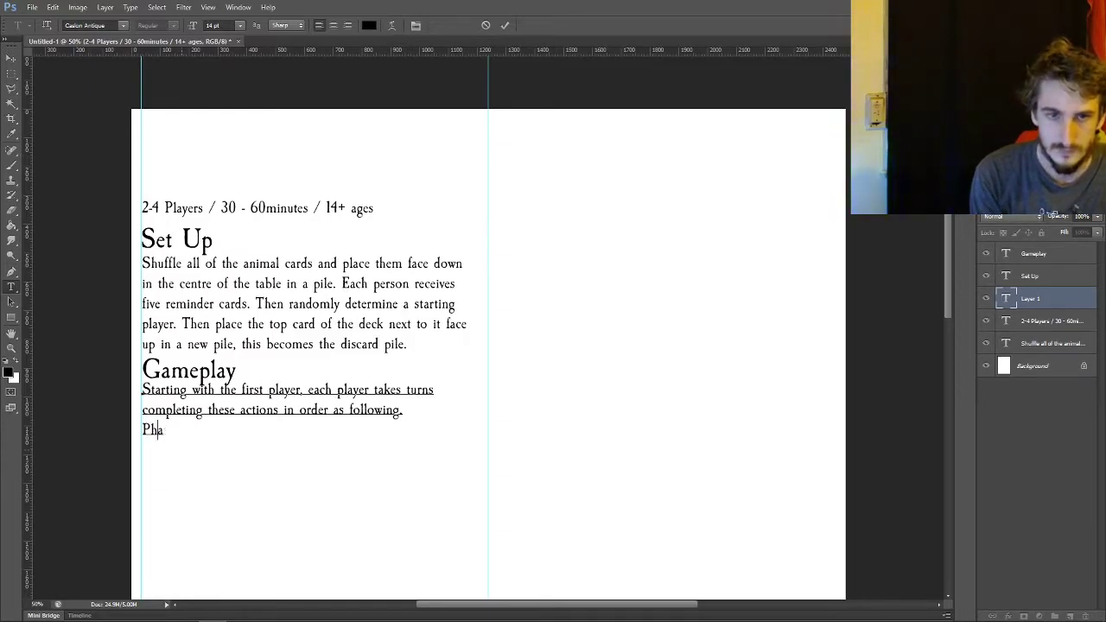
key(BackSpace)
text(Action)
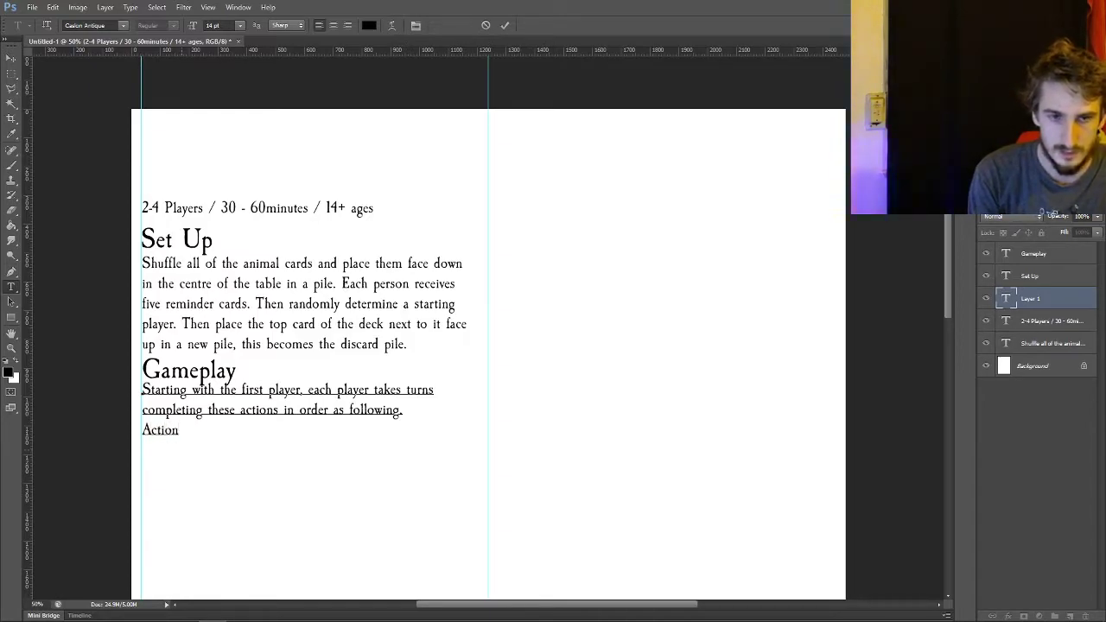
text( 1: Draw cards)
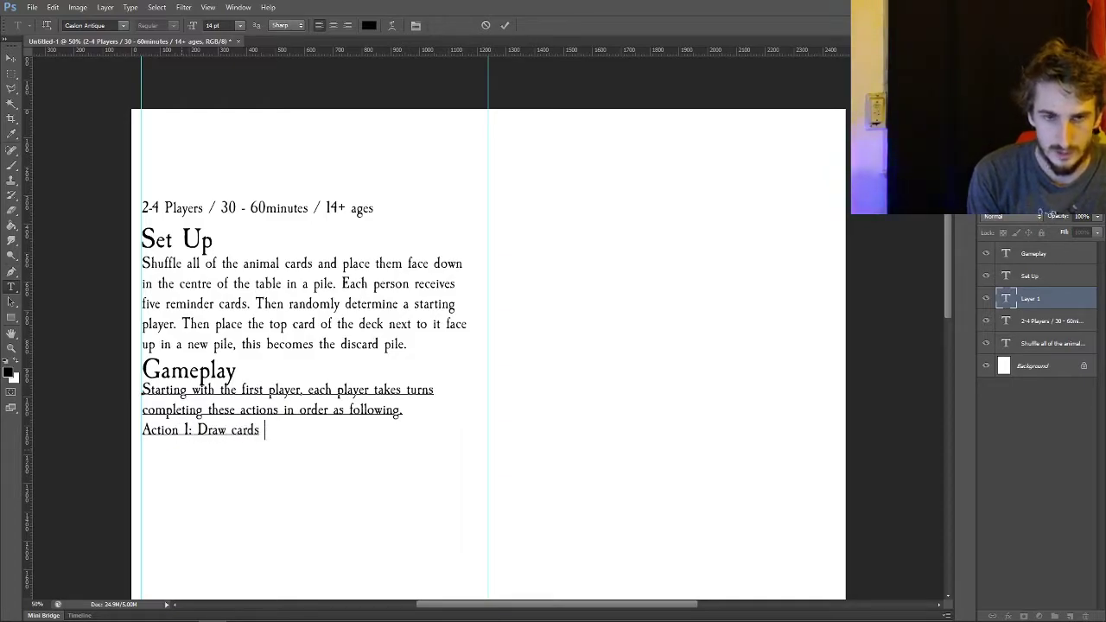
text( un)
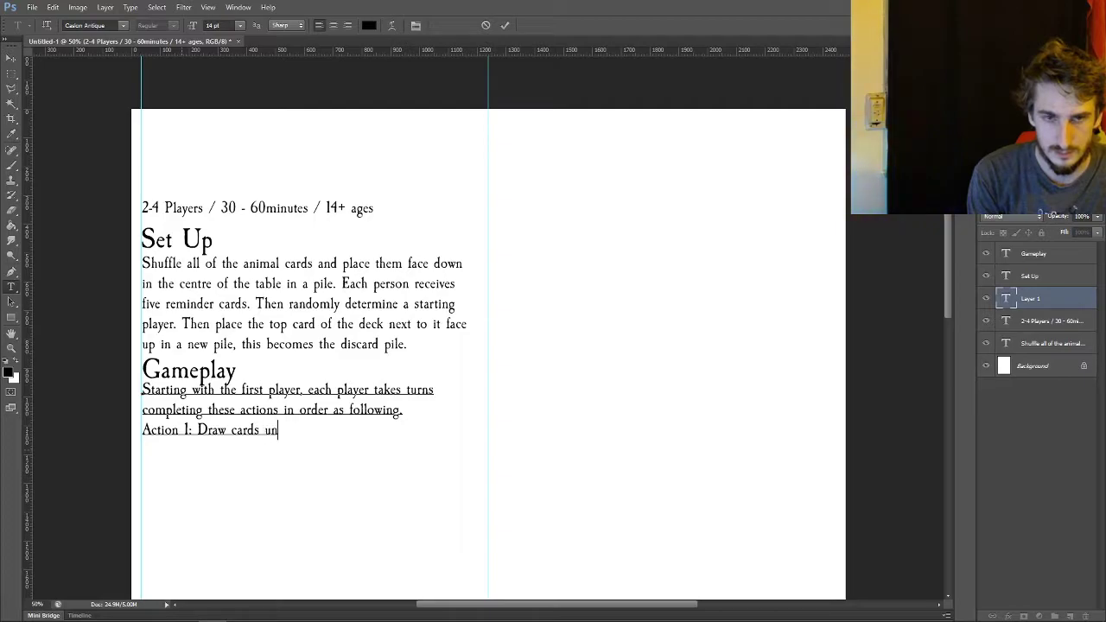
text(til you have three in hand.)
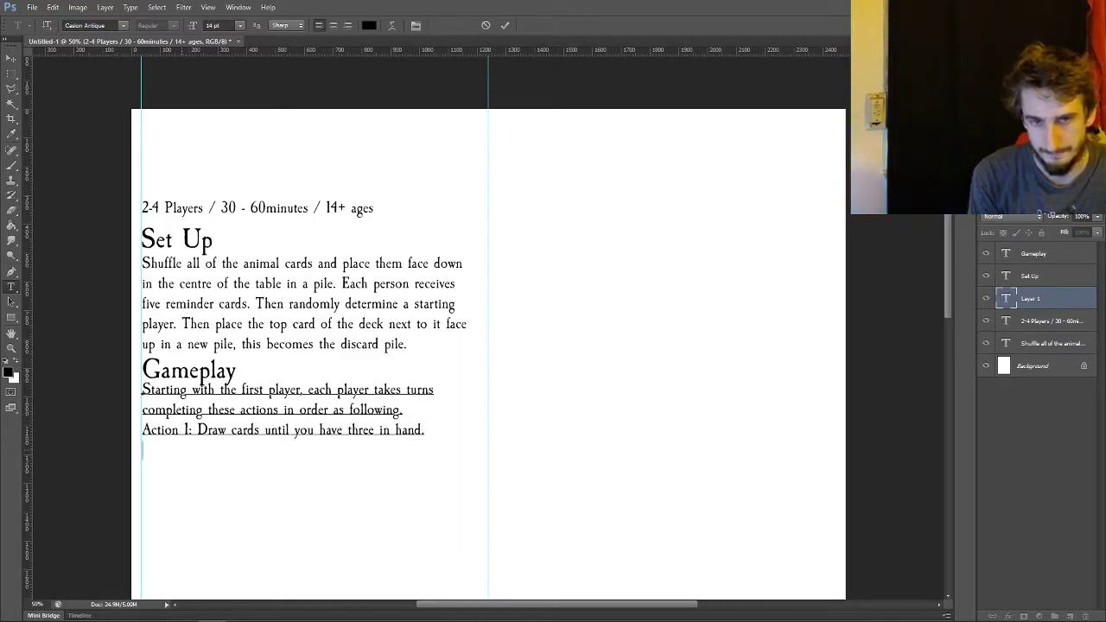
Add the next gameplay line reading "Action 2: Add one card to your Tableau from your hand."
text(Action 2:)
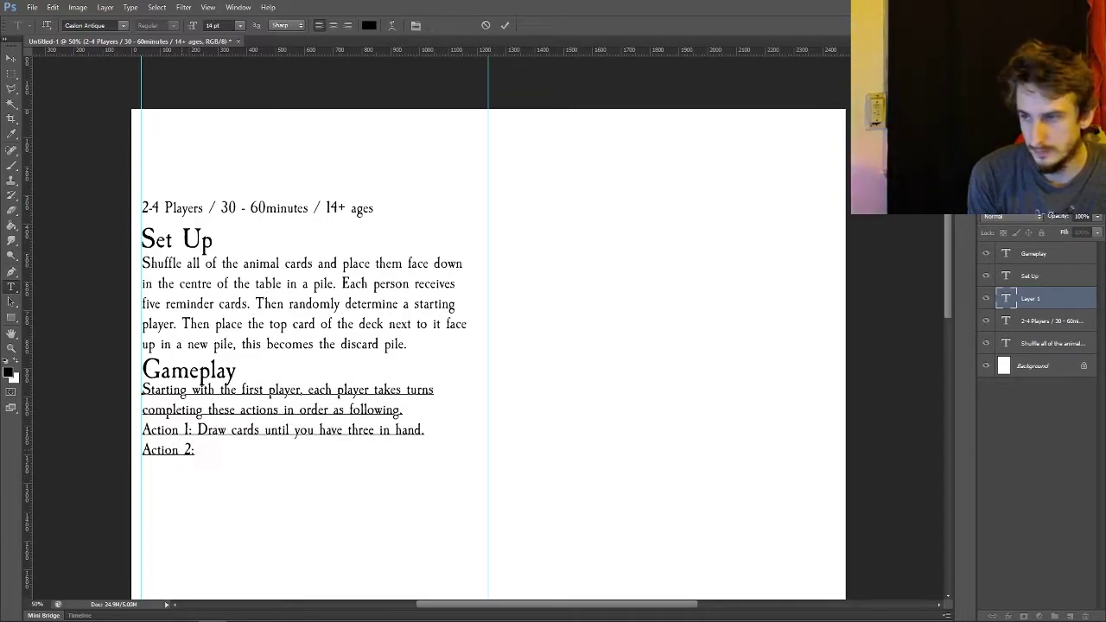
text( Add one)
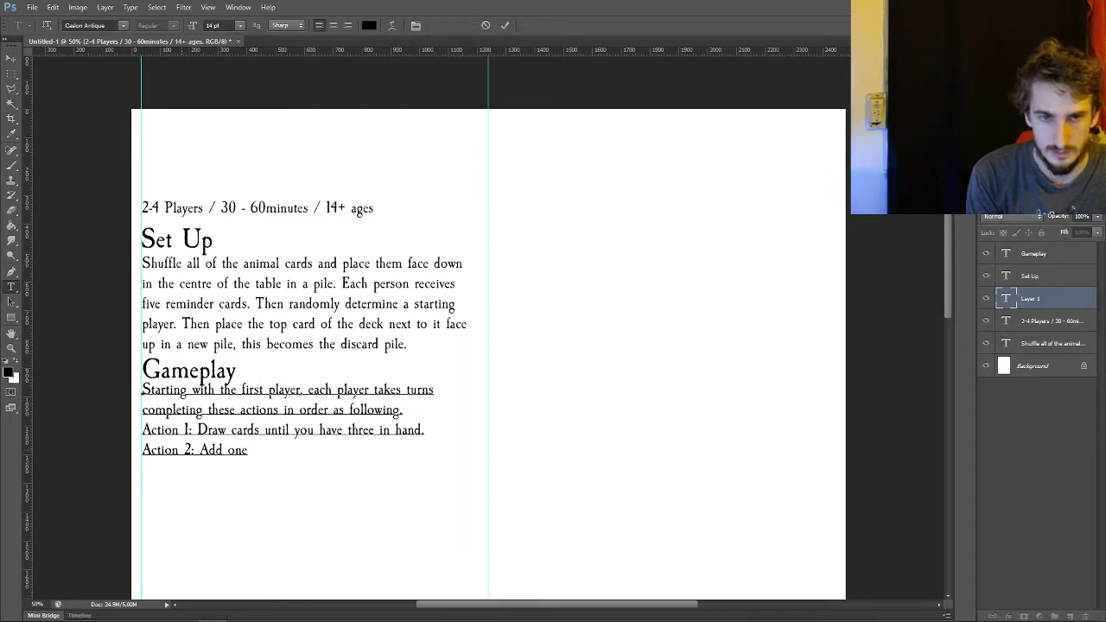
text( card to your Tabl)
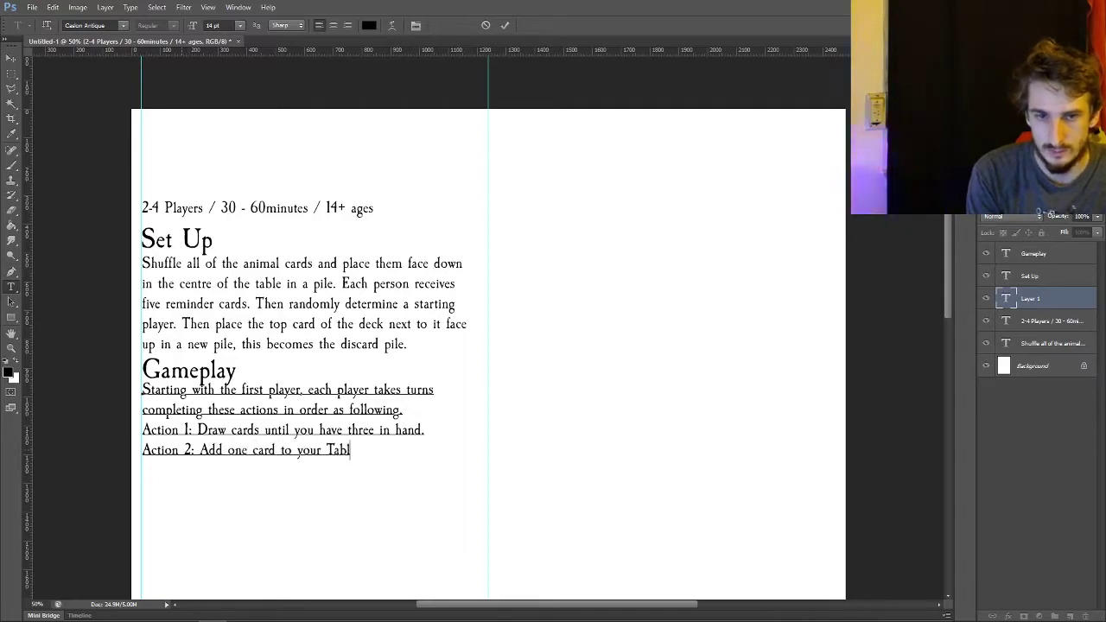
text(eau.)
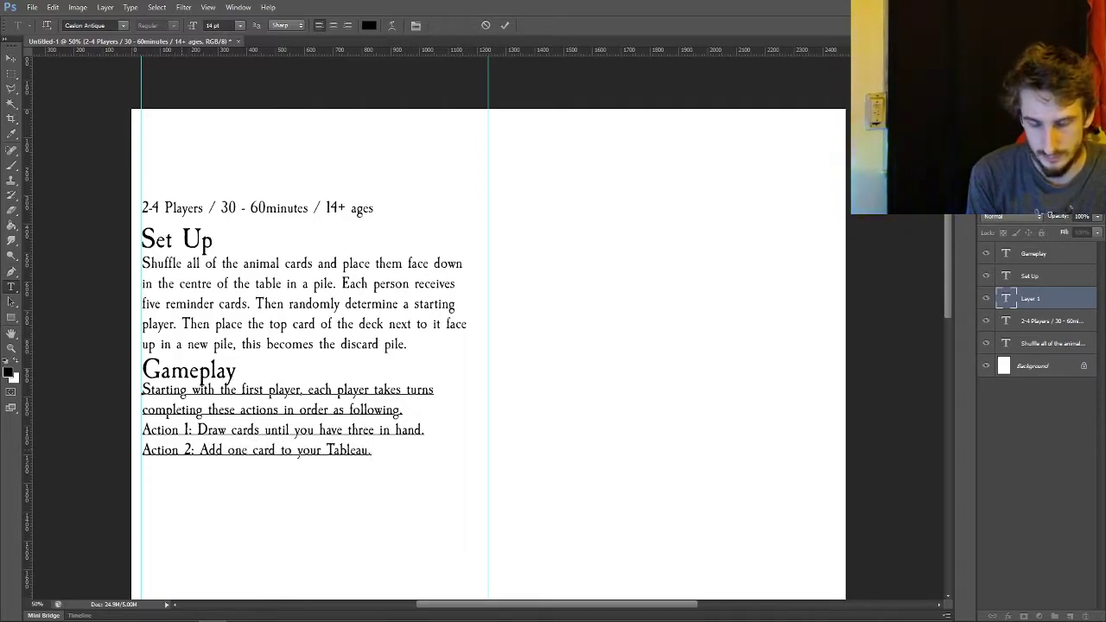
text(from your hand.)
Add a third action line beneath Action 2 reading "Action 3: Discard any combination of cards"
text(Action)
text( 3: )
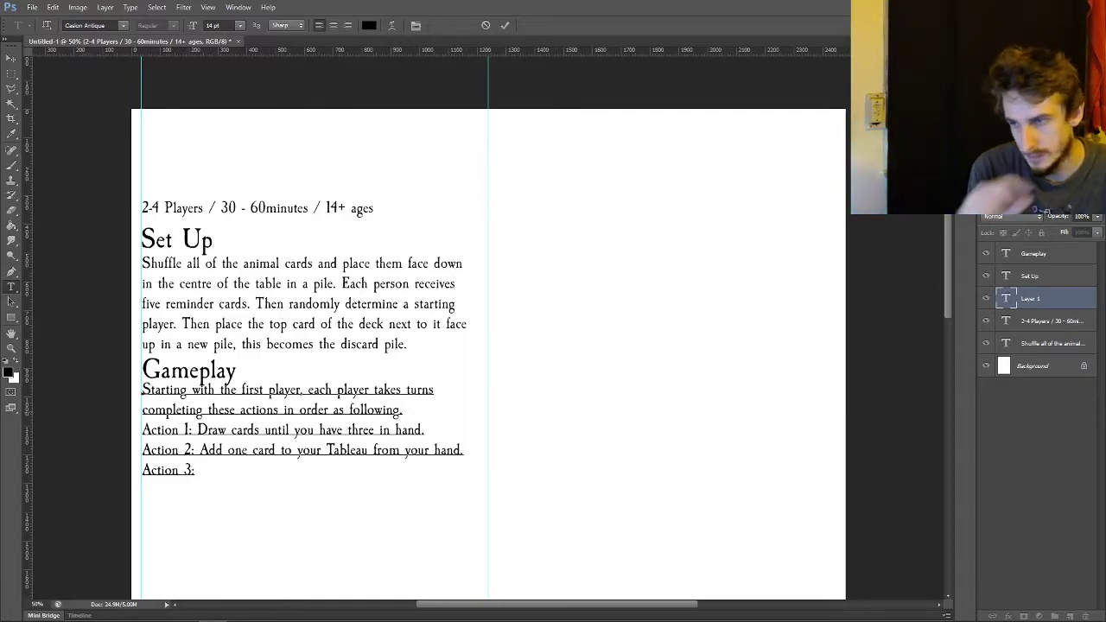
text(Discar)
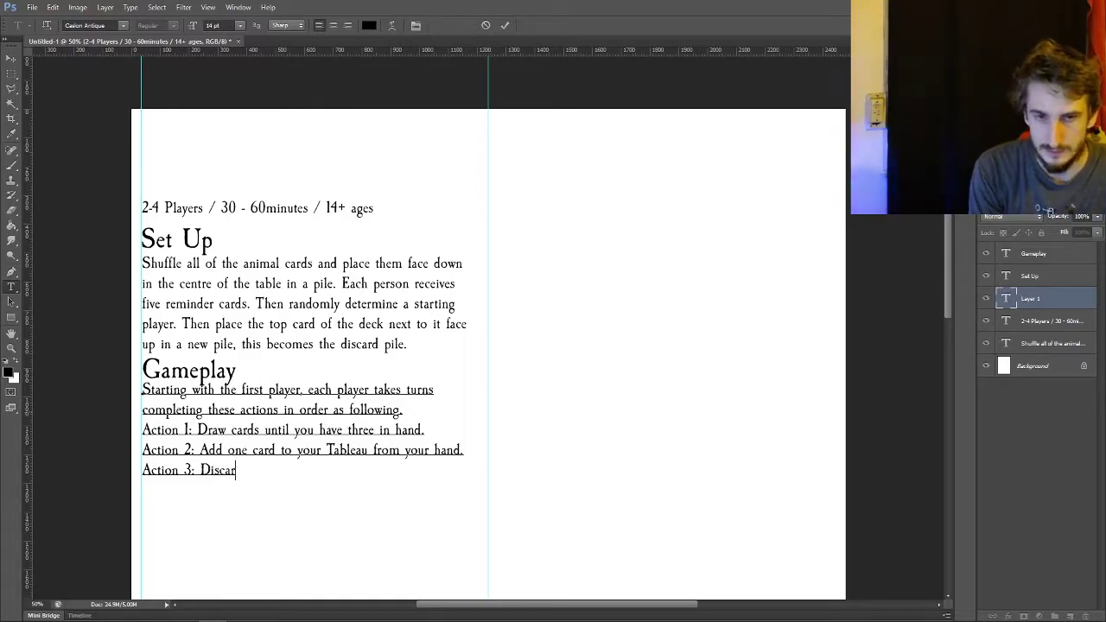
text(d any c)
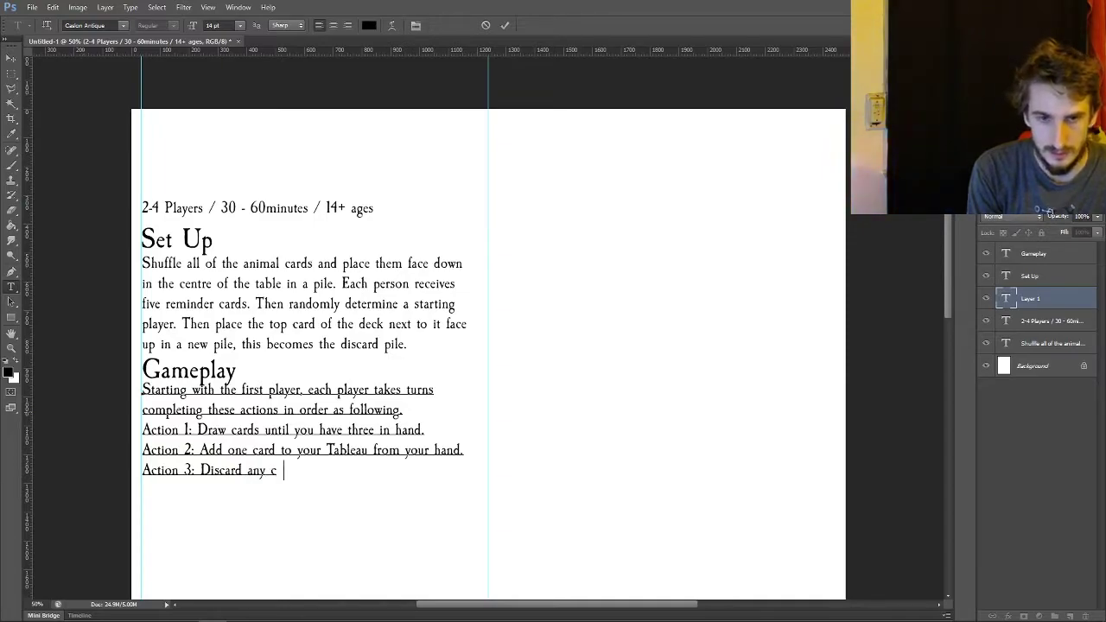
text(ombination of )
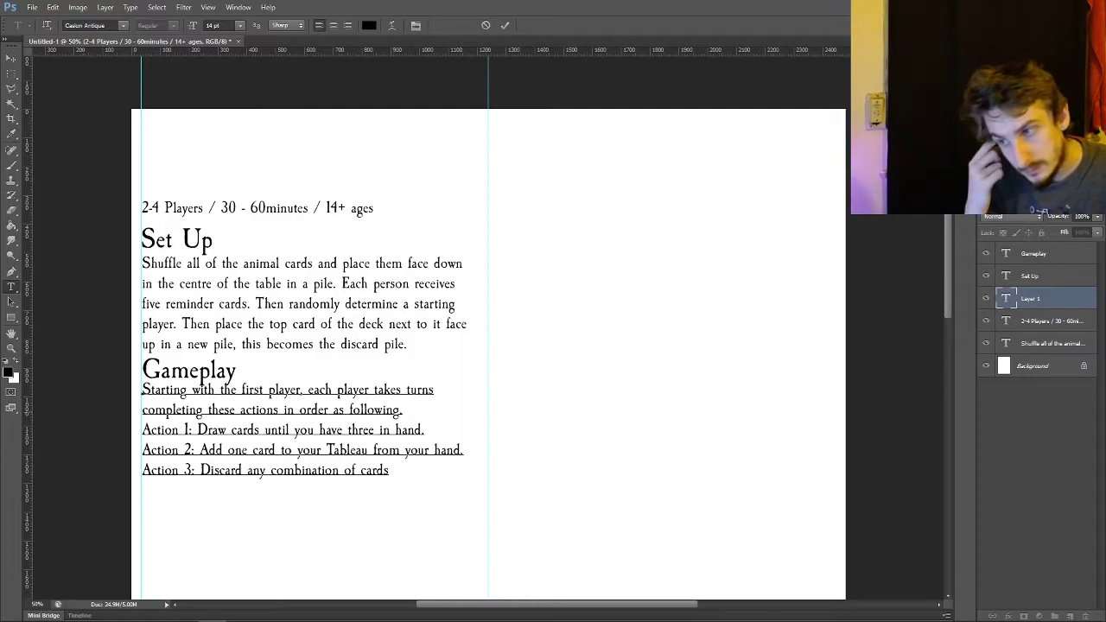
text(cards)
Replace "any combination of cards" in the Action 3 line with "two cards." and commit the text
key(BackSpace)
key(BackSpace)
key(BackSpace)
key(BackSpace)
key(BackSpace)
key(BackSpace)
key(BackSpace)
key(BackSpace)
key(BackSpace)
key(BackSpace)
key(BackSpace)
key(BackSpace)
key(BackSpace)
key(BackSpace)
key(BackSpace)
key(BackSpace)
key(BackSpace)
key(BackSpace)
key(BackSpace)
key(BackSpace)
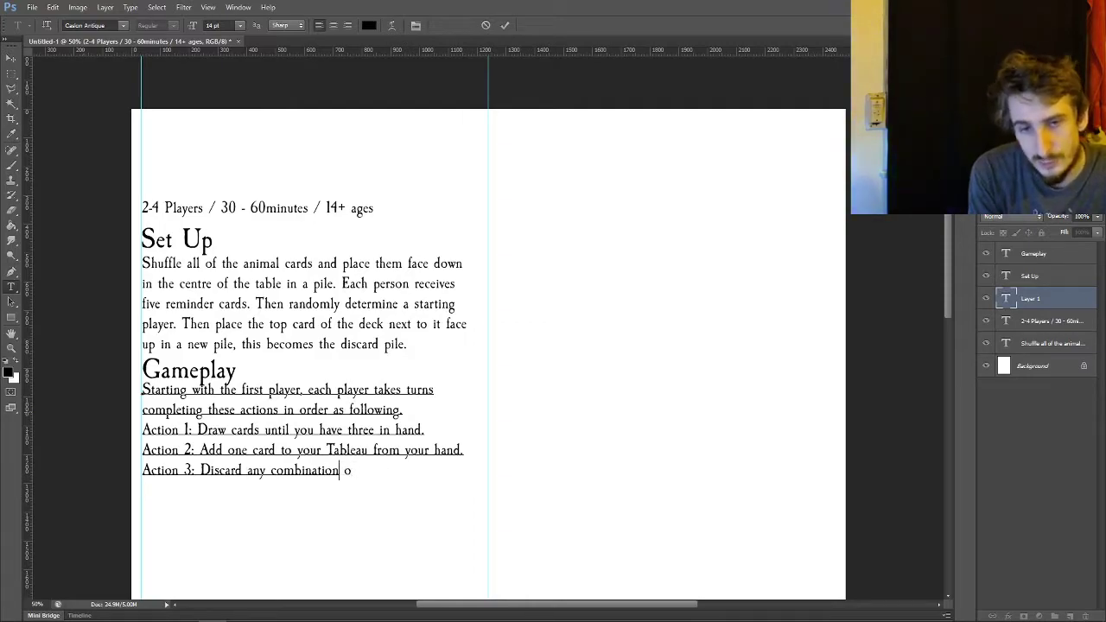
text(two cards.)
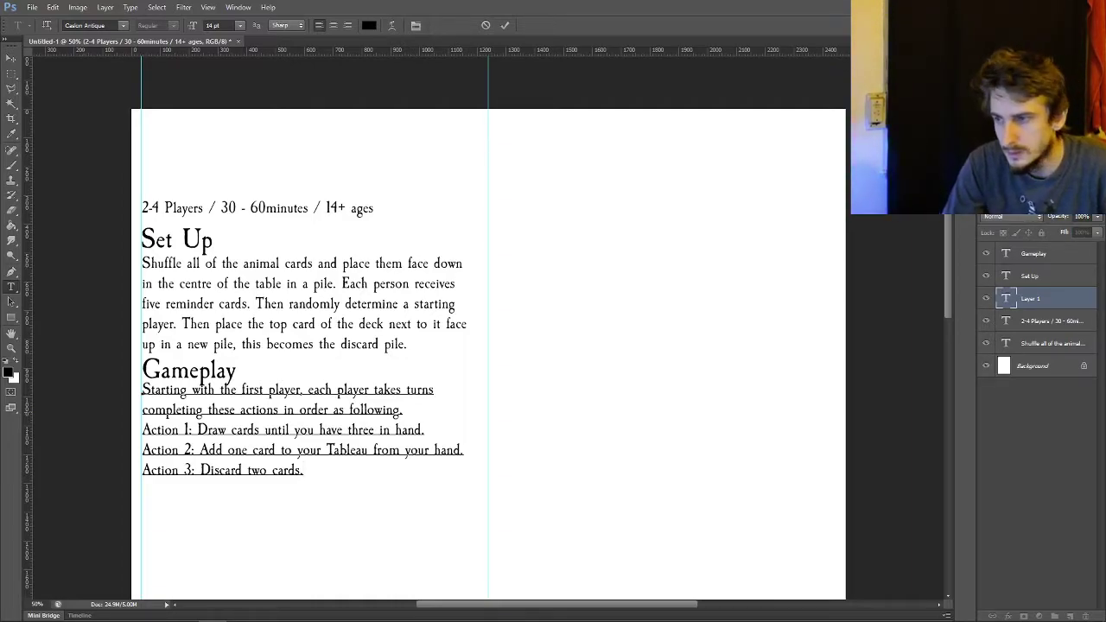
key(ctrl+Return)
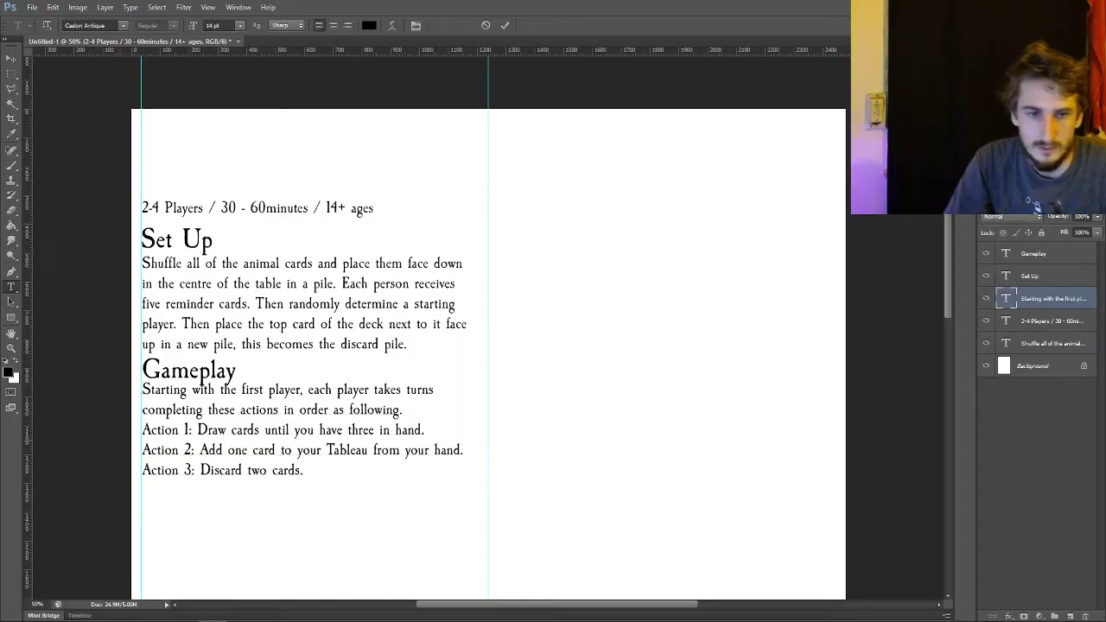
Reopen the gameplay text at its end and add the line "Action 4: Resolve effects from discarded cards."
click(308, 474)
text(ard two cards. )
text(Action )
text(4: Resolve)
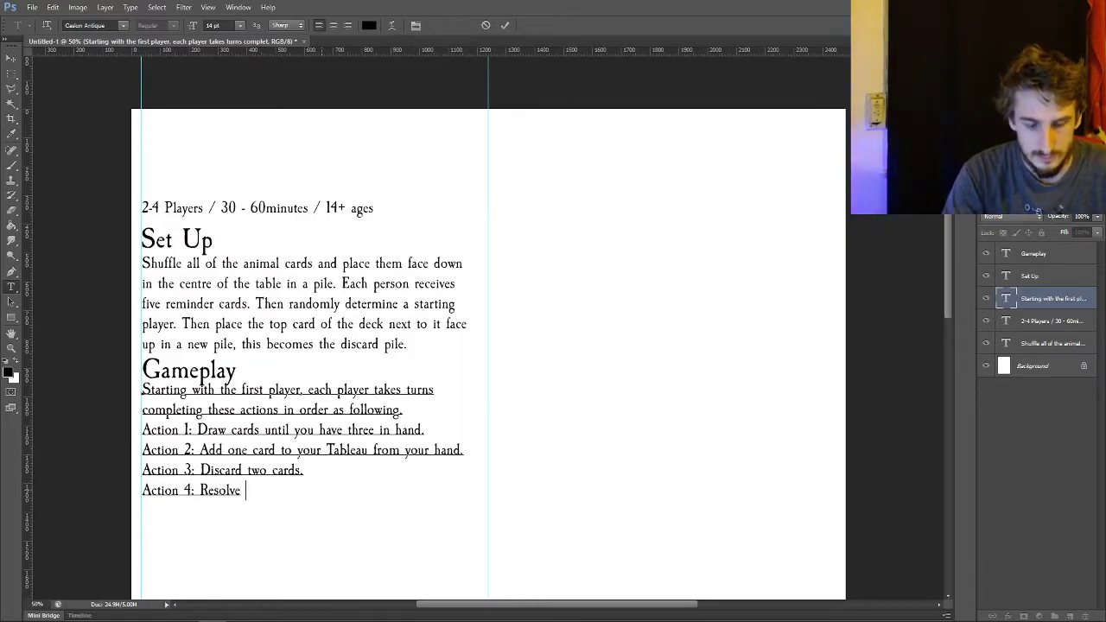
text(effects from )
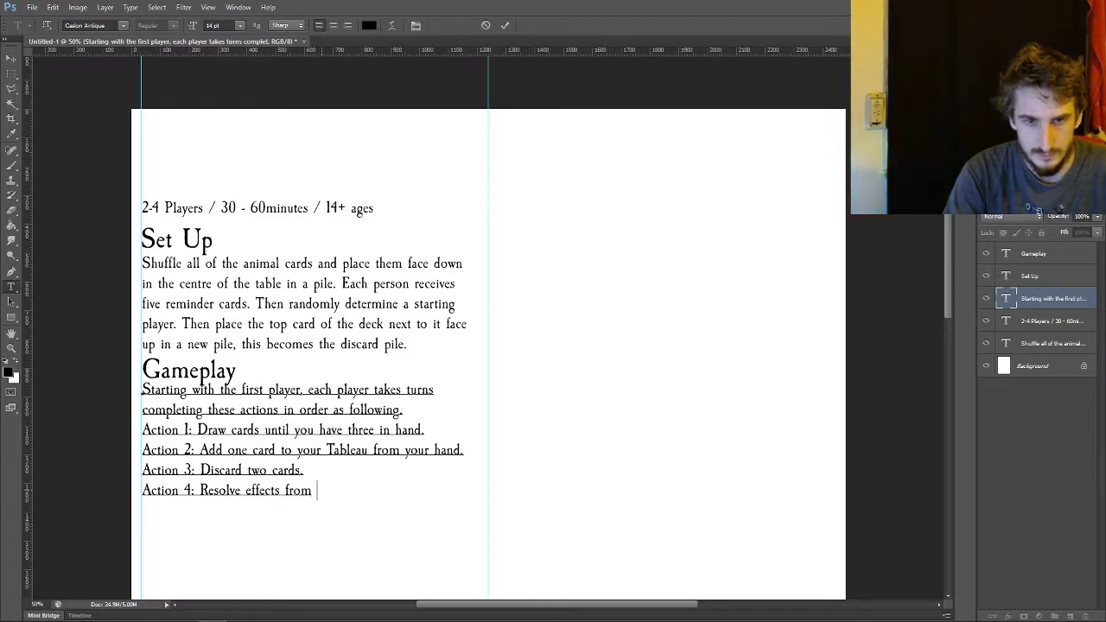
text(discarded cards.)
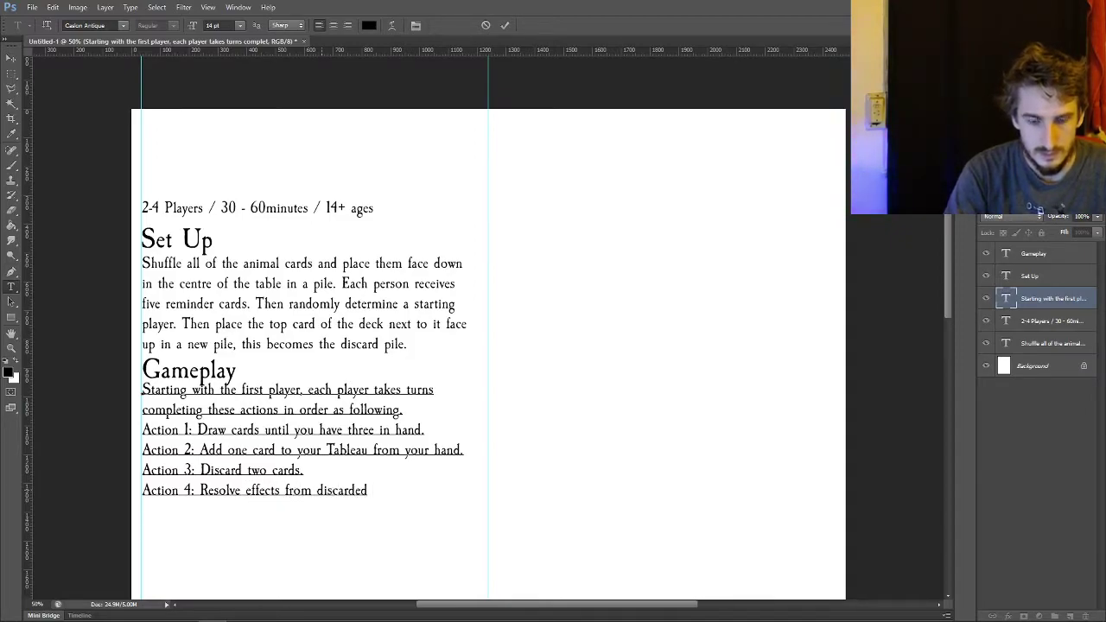
Add the line "Action 5: Check victory conditions from Crests." to the gameplay text and commit it
key(Return)
text(Acti)
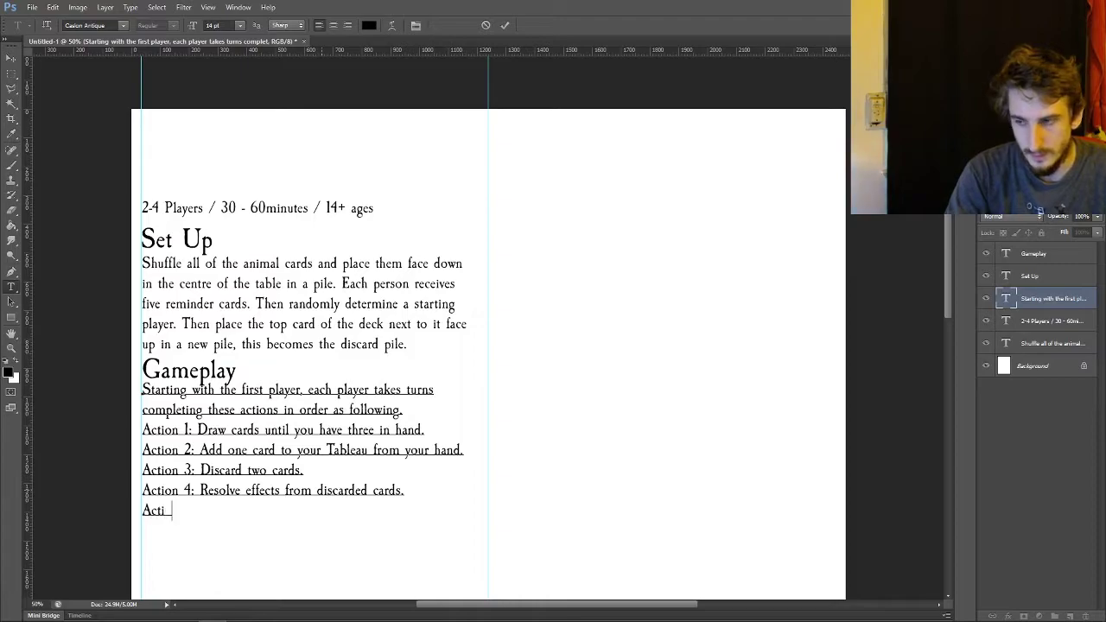
text(on 5: Check)
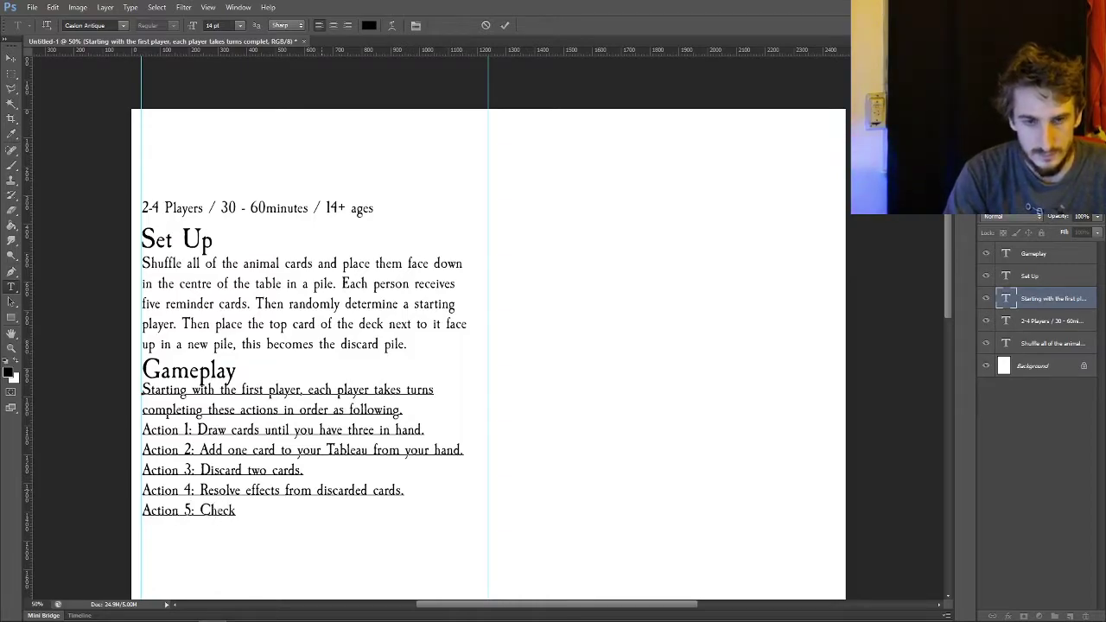
text( victory)
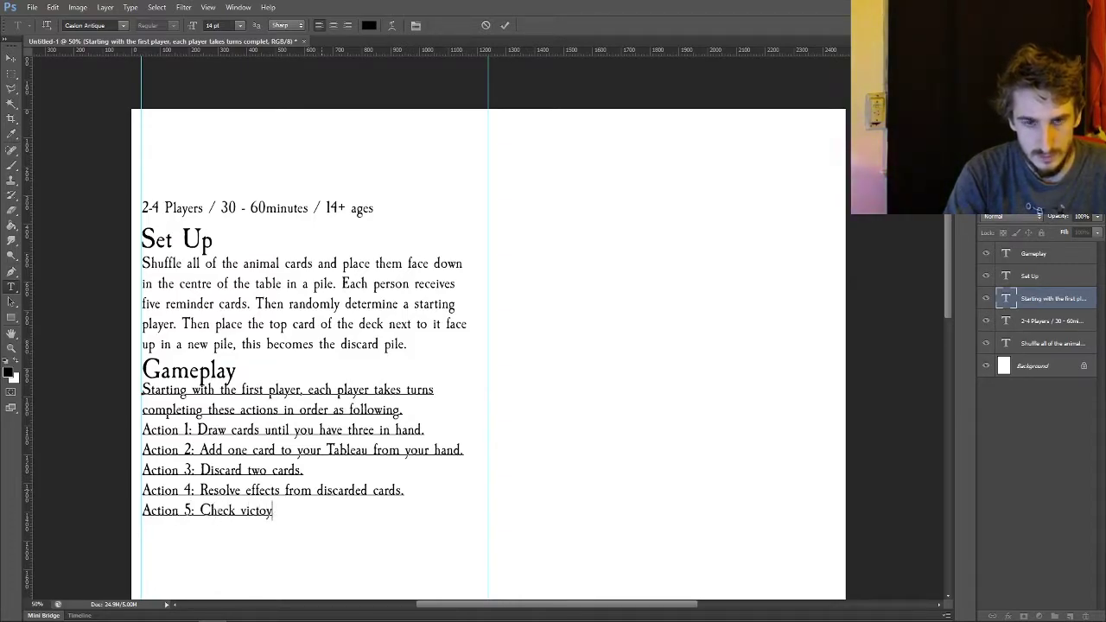
text( conditions from Crests.)
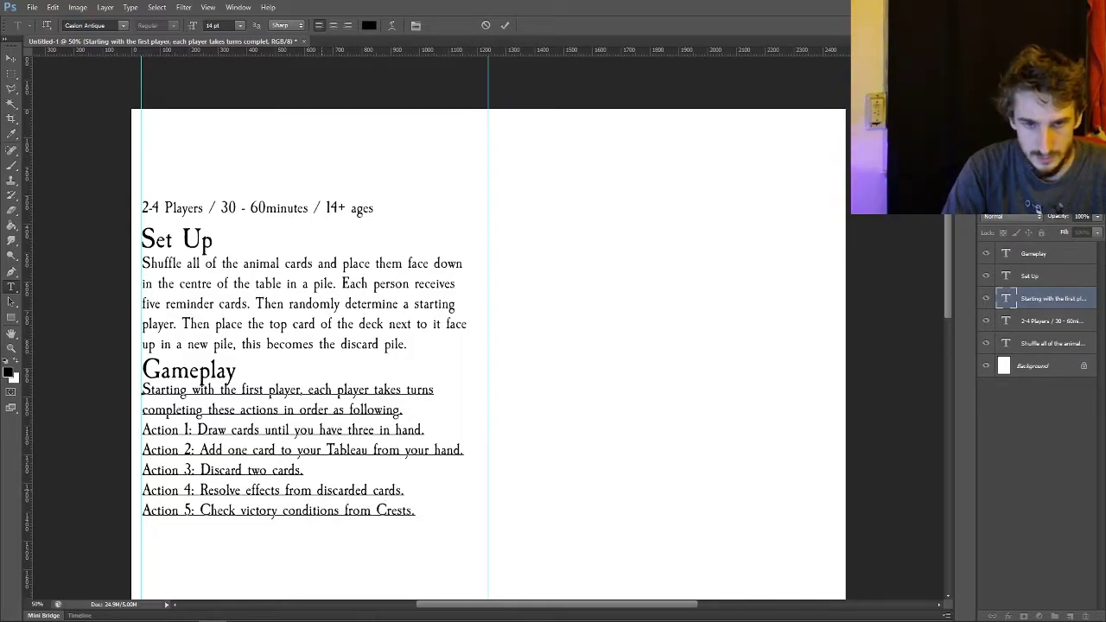
click(506, 25)
Start a new 14 pt text layer beneath the action list with "When discarding cards, the two different animals"
scroll(489, 346, down, 1)
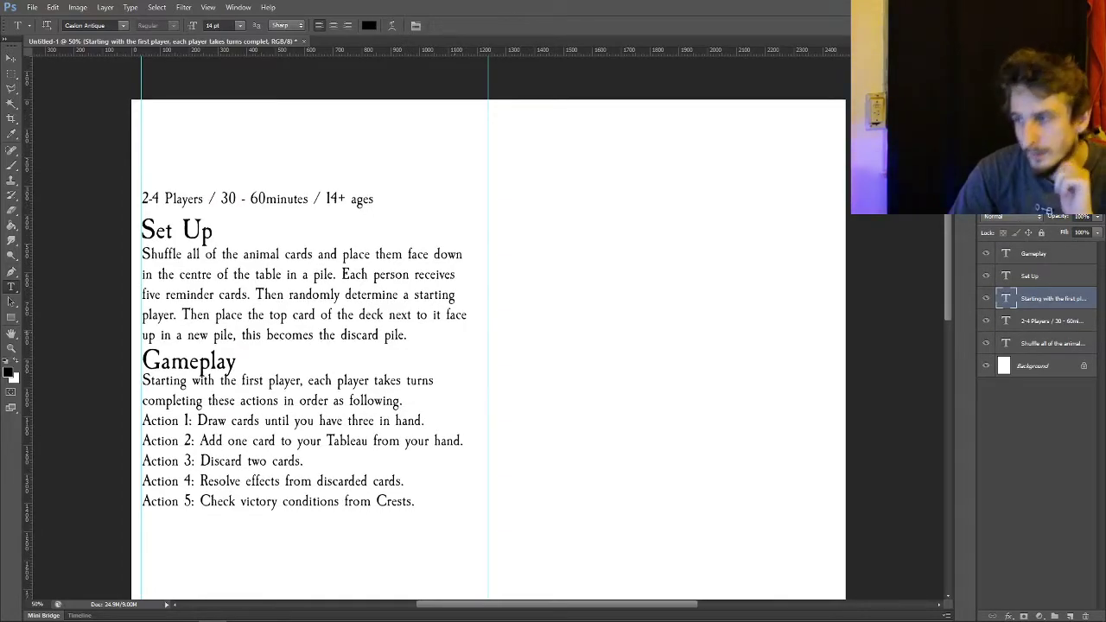
scroll(489, 346, down, 2)
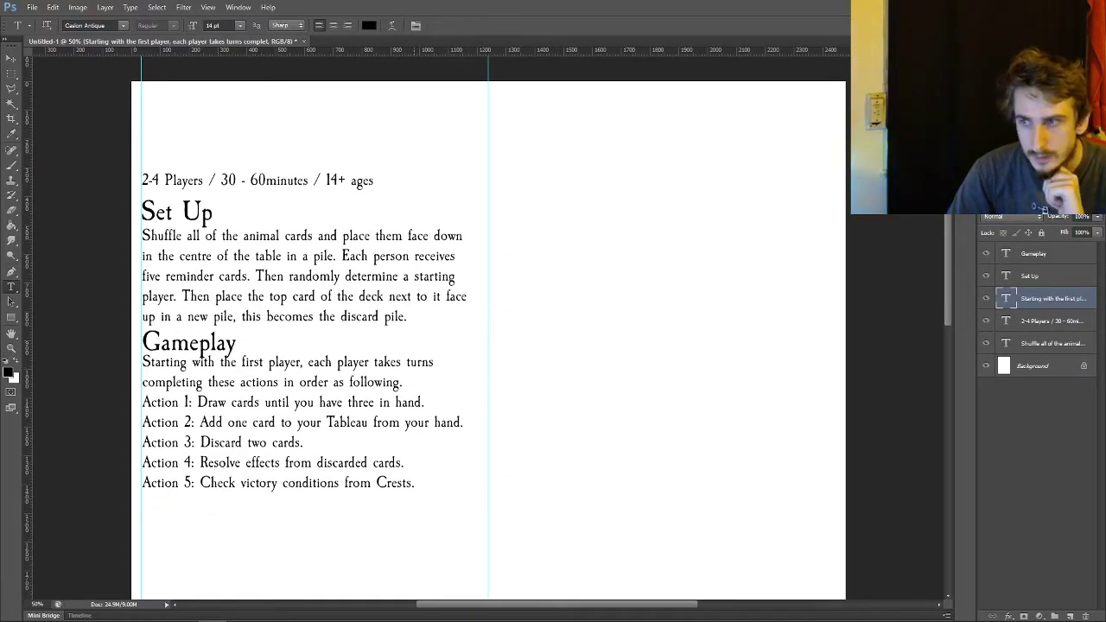
scroll(489, 346, down, 6)
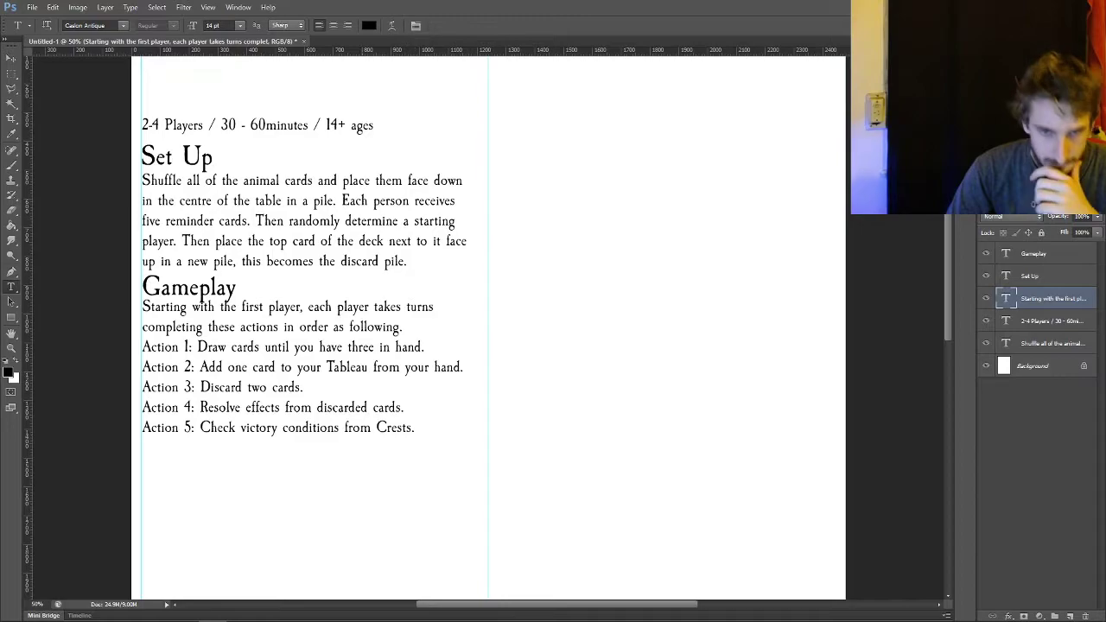
click(144, 451)
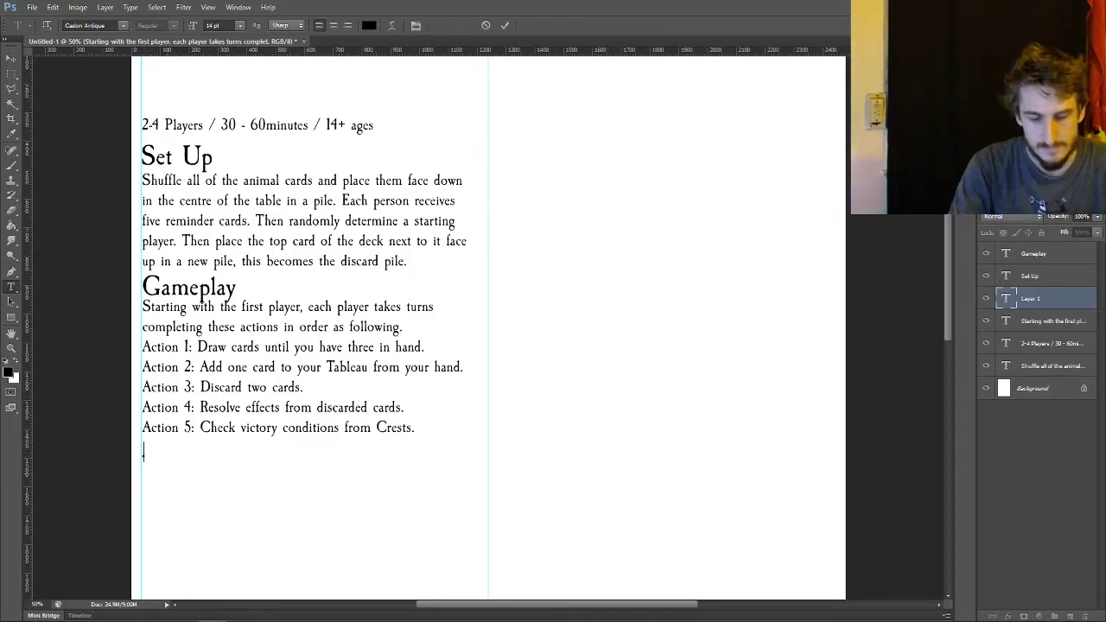
text(When)
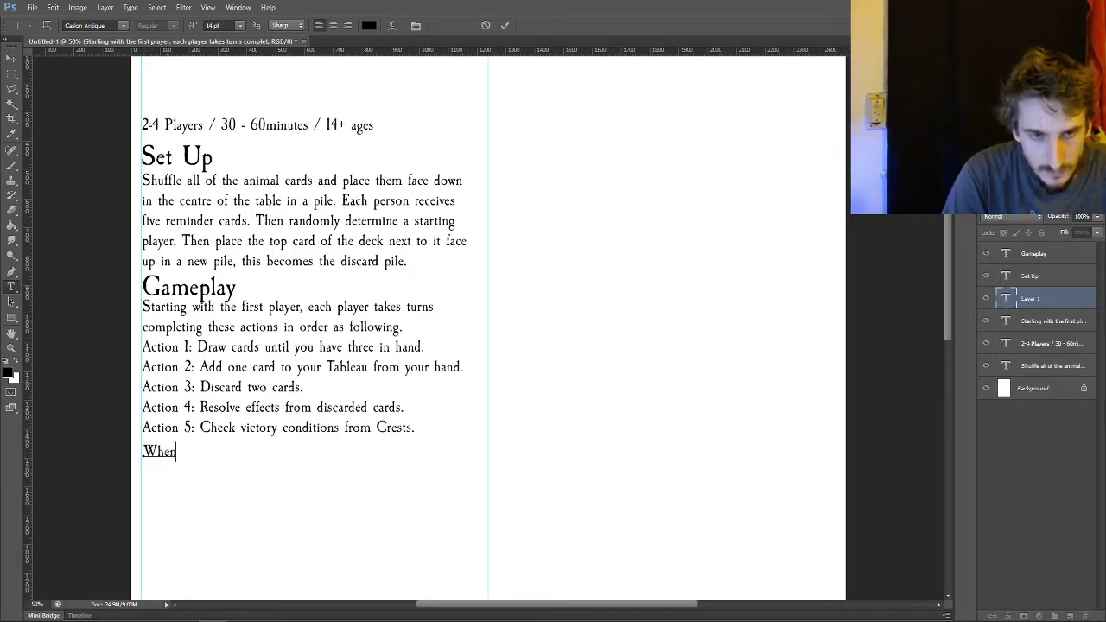
text( discardi)
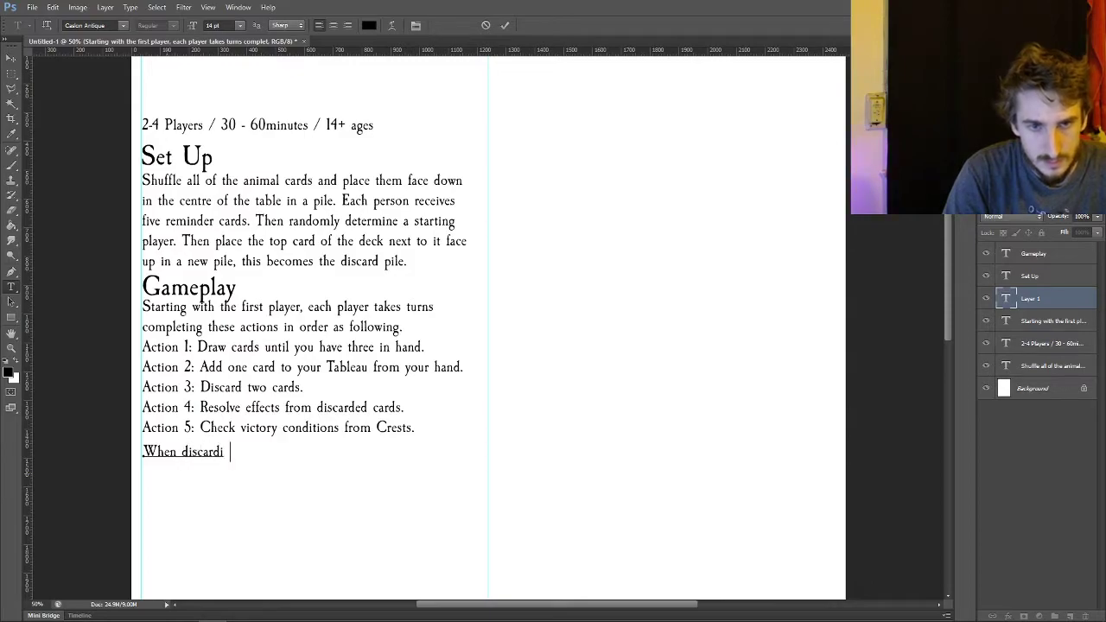
text(ng cards.)
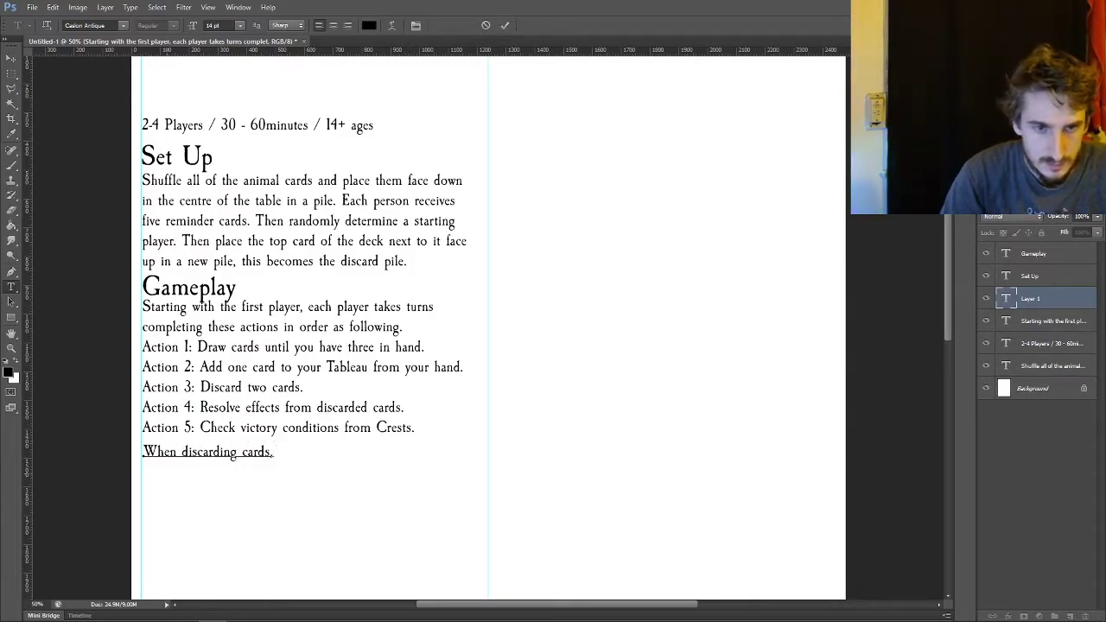
key(BackSpace)
text(, the two different animals)
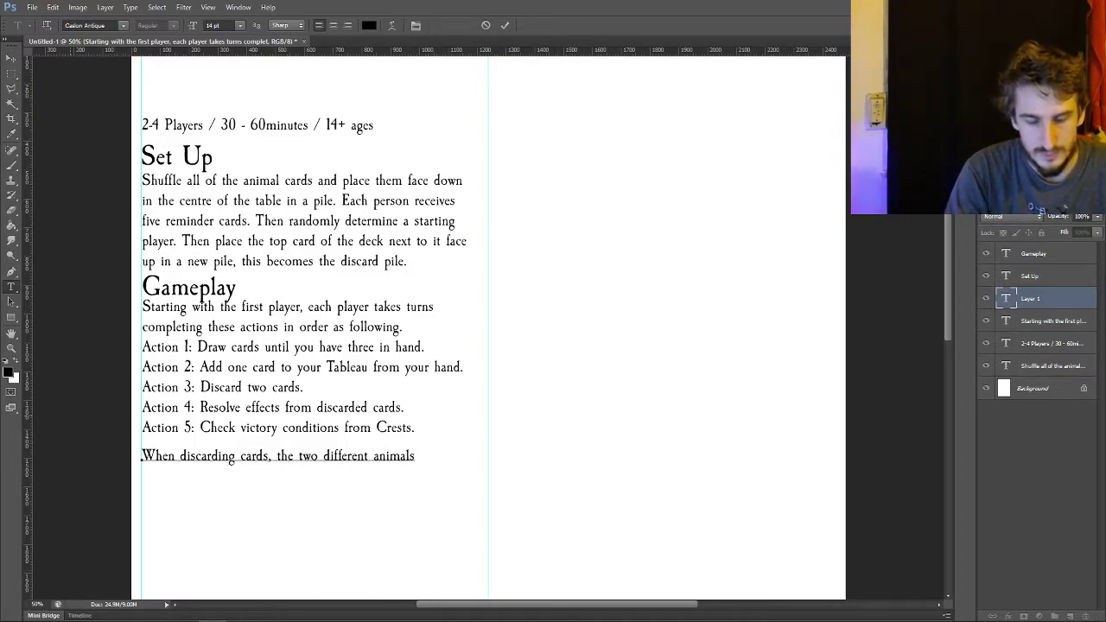
Replace "two different animals" in the discard text with "combination of animals depicted determines the effect you will need to resolve."
text( dep)
key(BackSpace)
key(BackSpace)
key(BackSpace)
key(BackSpace)
key(BackSpace)
key(BackSpace)
key(BackSpace)
key(BackSpace)
key(BackSpace)
key(BackSpace)
key(BackSpace)
key(BackSpace)
key(BackSpace)
key(BackSpace)
key(BackSpace)
key(BackSpace)
key(BackSpace)
key(BackSpace)
key(BackSpace)
key(BackSpace)
key(BackSpace)
key(BackSpace)
key(BackSpace)
key(BackSpace)
key(BackSpace)
text(combination of animals depic)
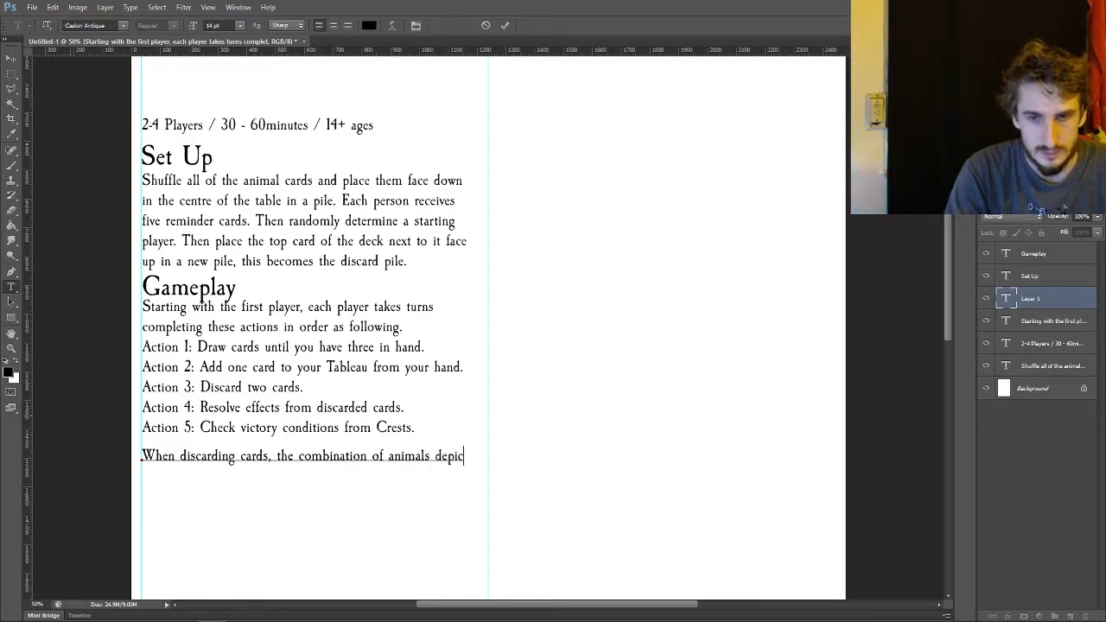
text(ted determines)
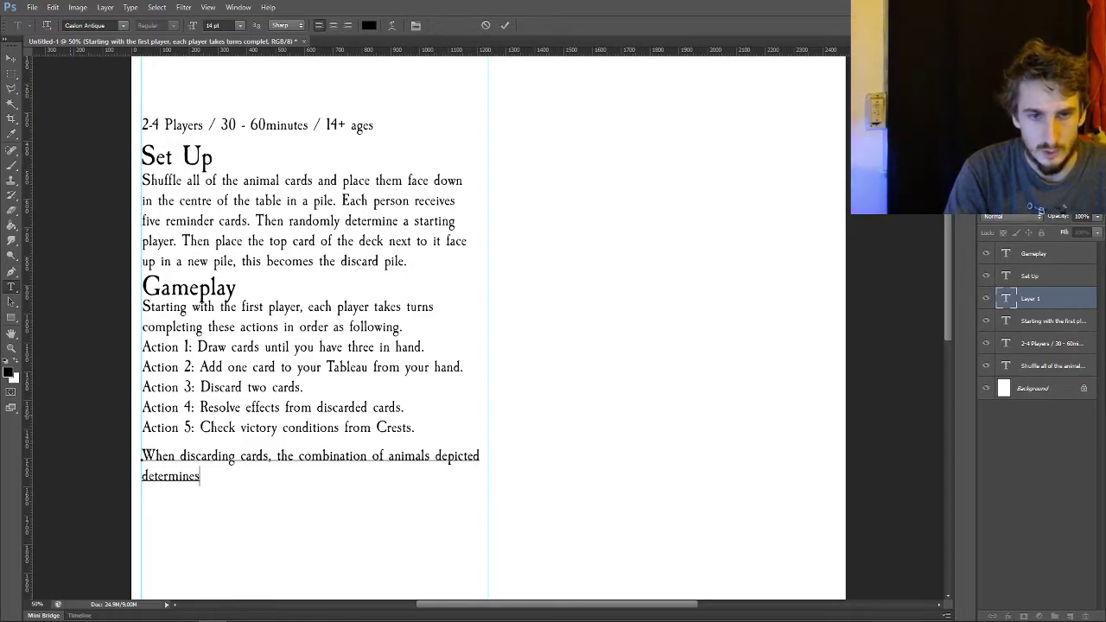
text( the effect)
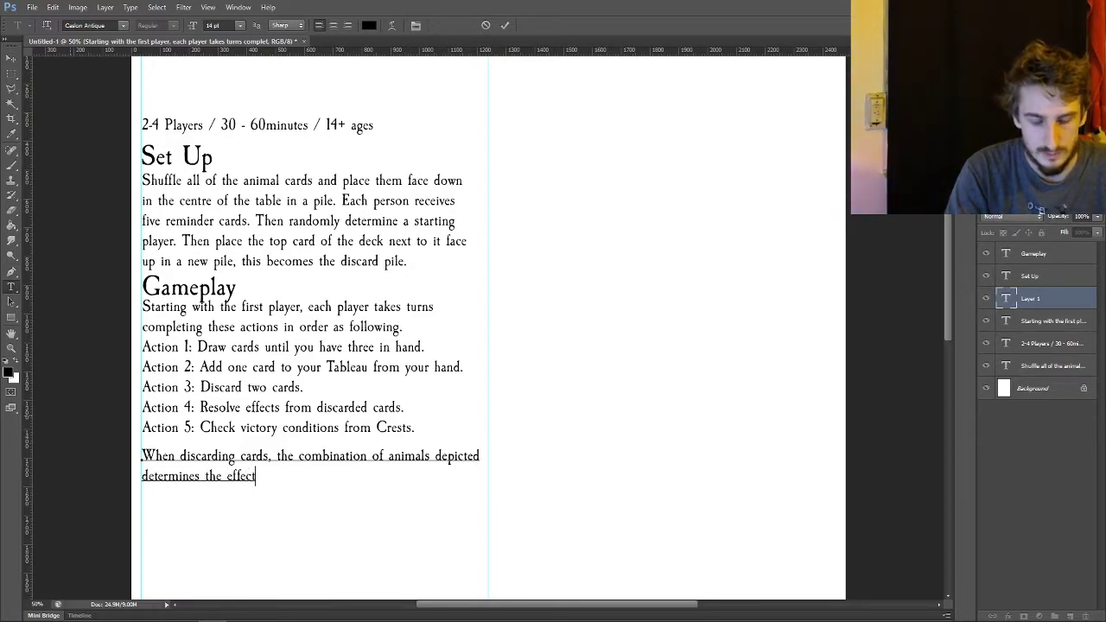
text( you will need to resolve.)
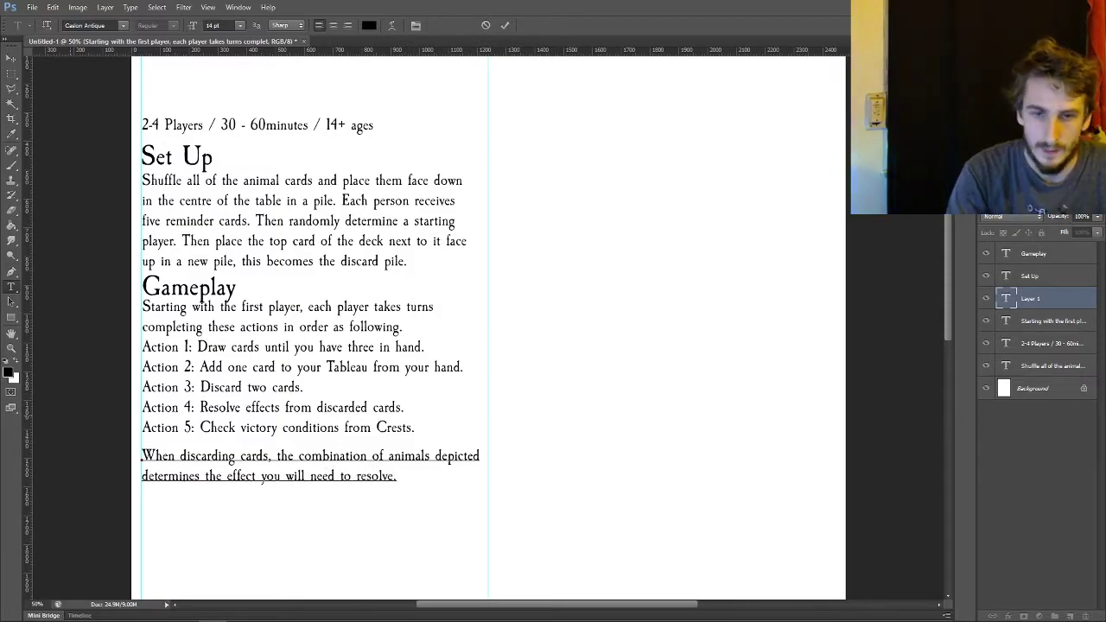
Add the sentence "This list of effects is on the reminder cards." to the discard text and commit it
text( This list )
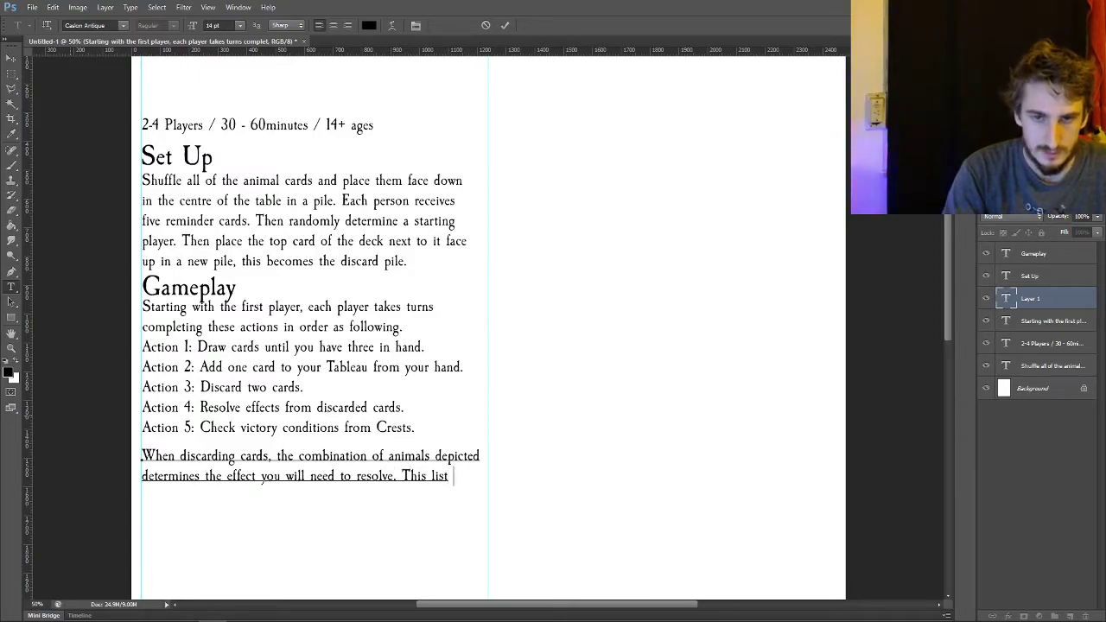
text(of effects is on the reminder )
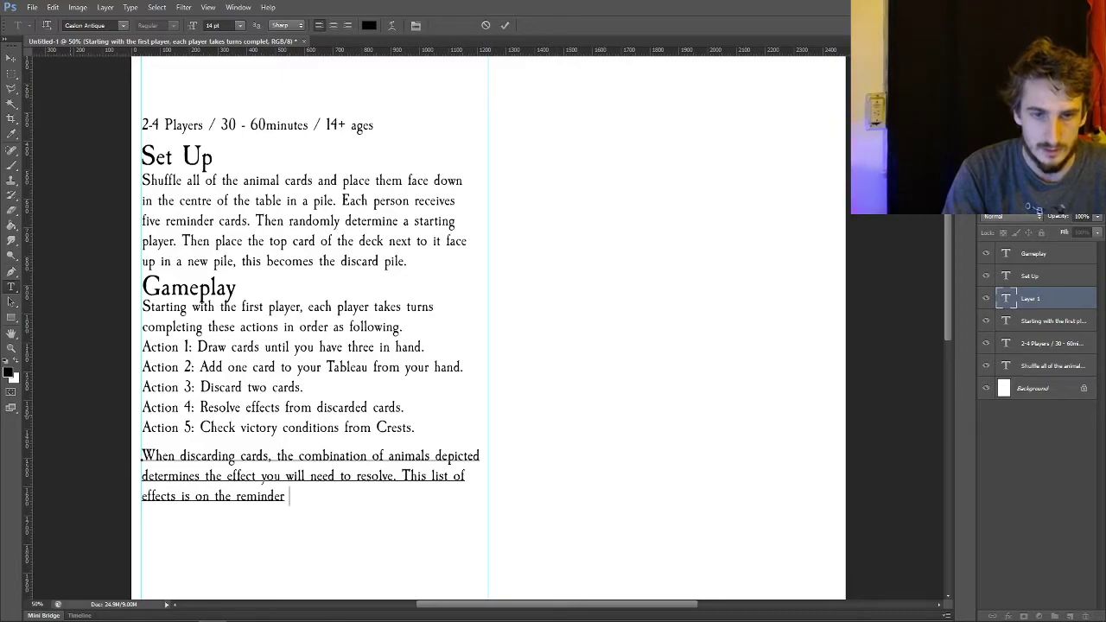
text(cards.)
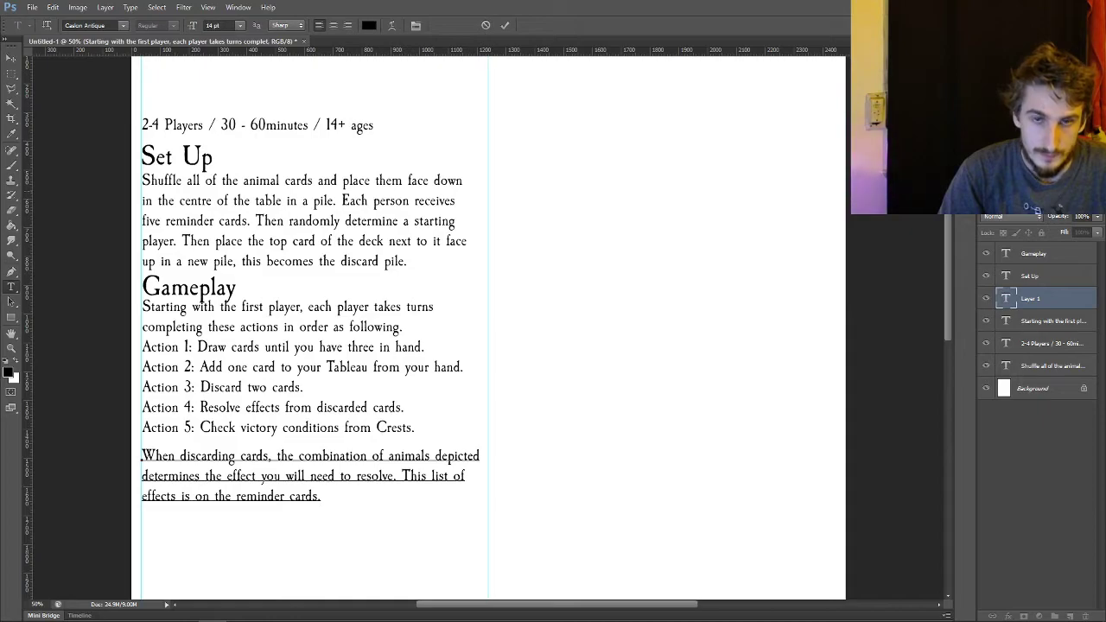
click(504, 25)
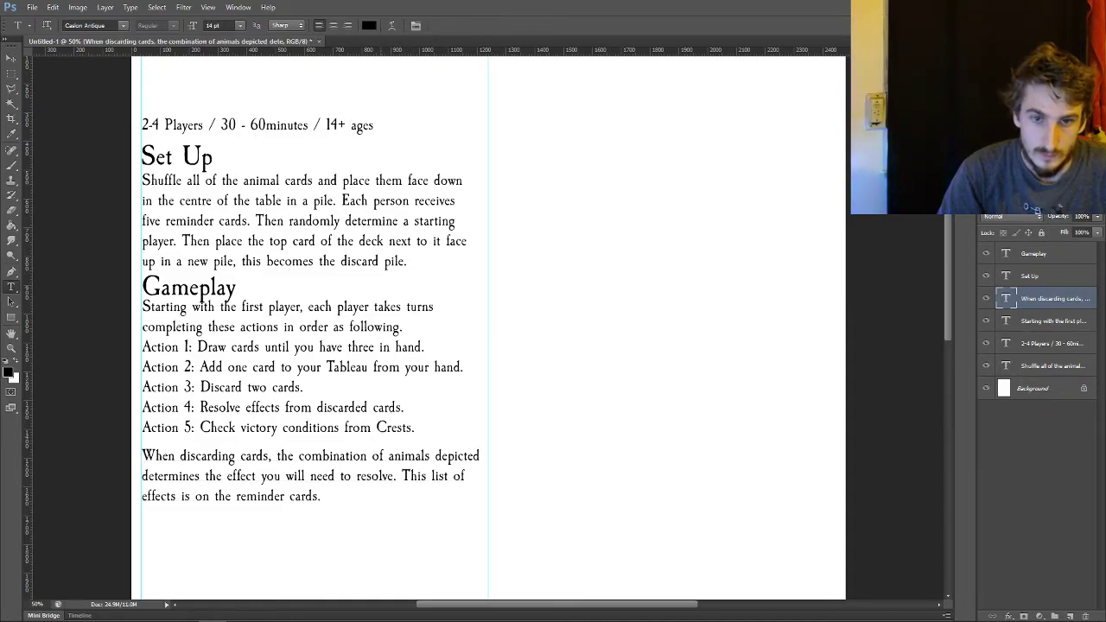
Reopen the discard text and append "Each player has a Tableau which is a row of cards face up in front of them."
click(325, 497)
text(Each player)
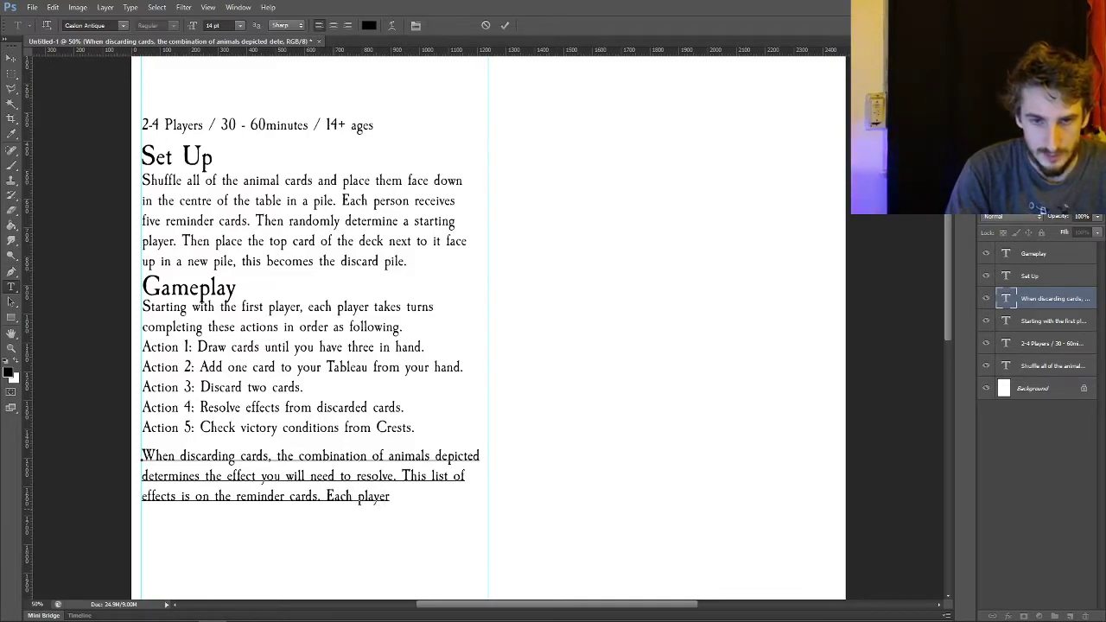
text( has a Tabl)
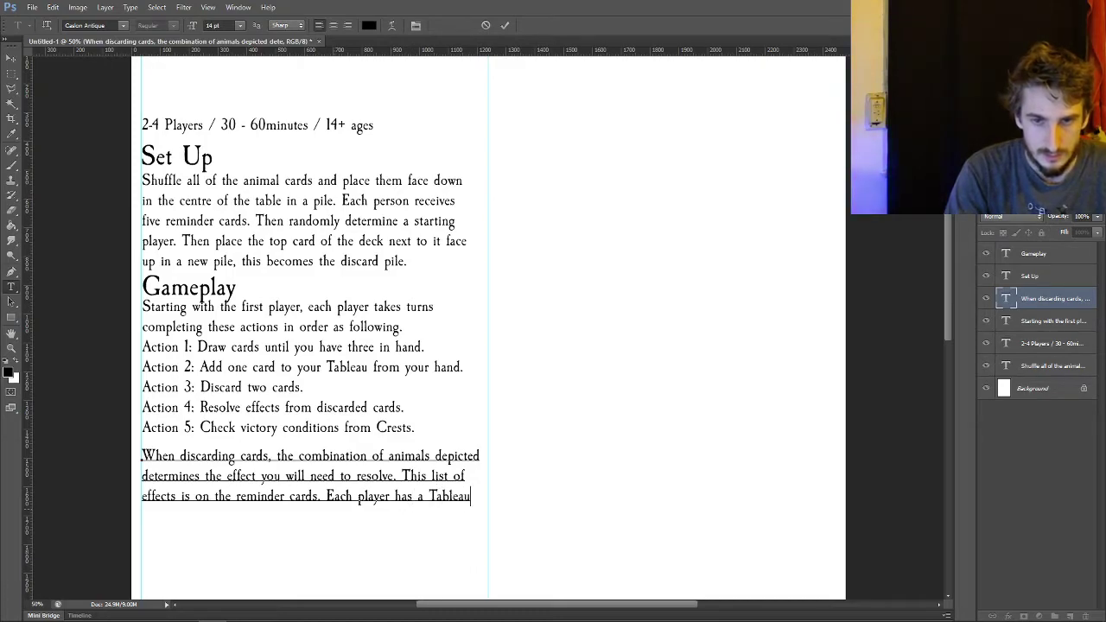
text(eau)
key(Return)
text(which is )
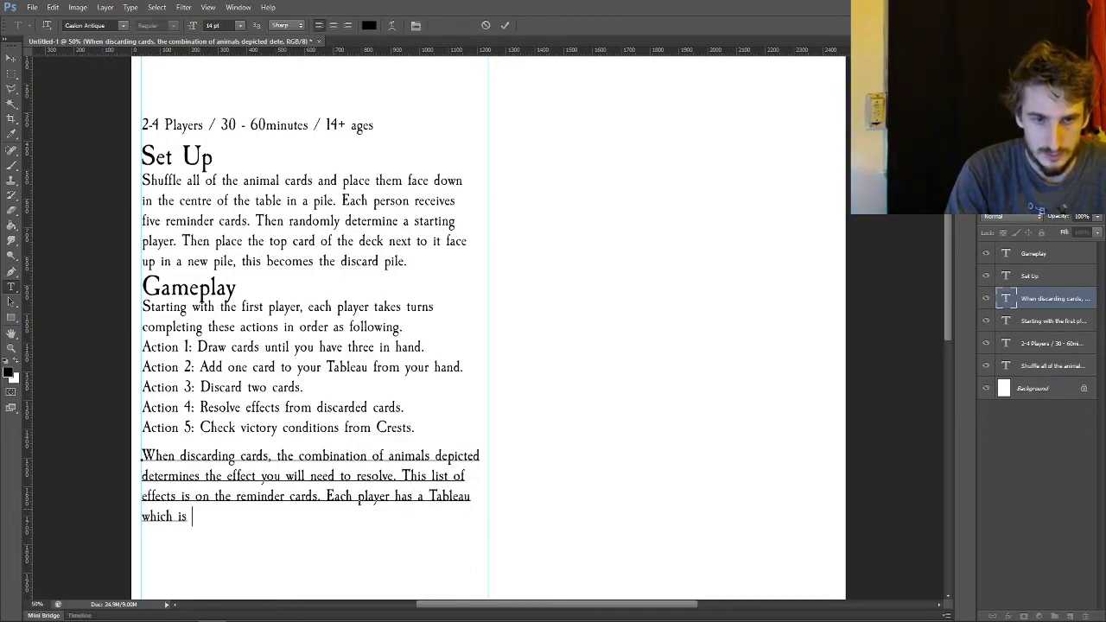
text(a row of car)
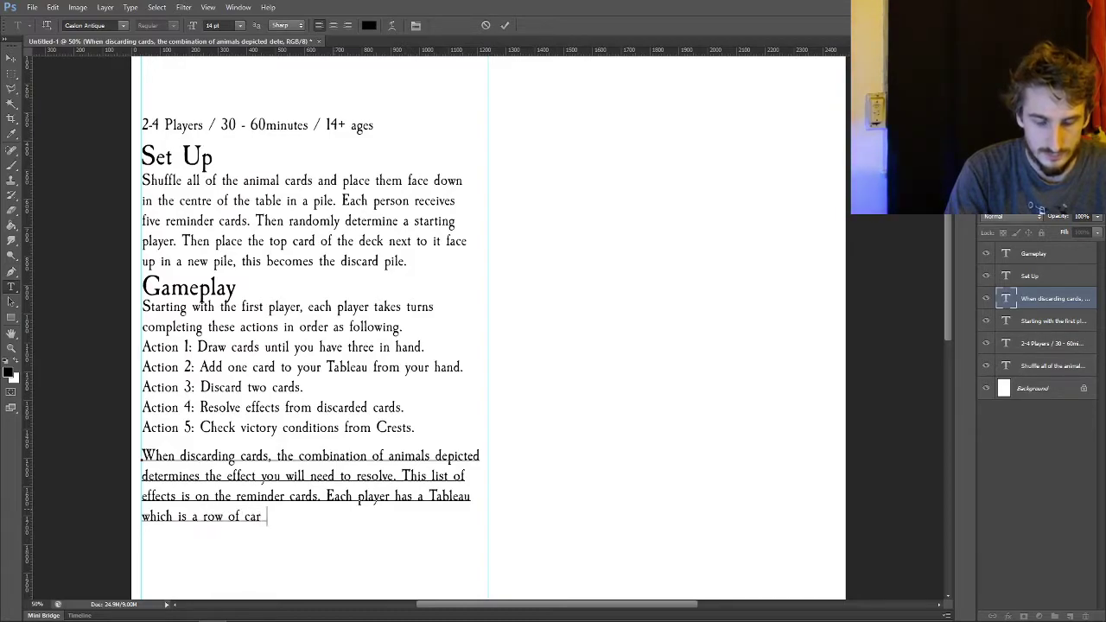
text(ds face up in )
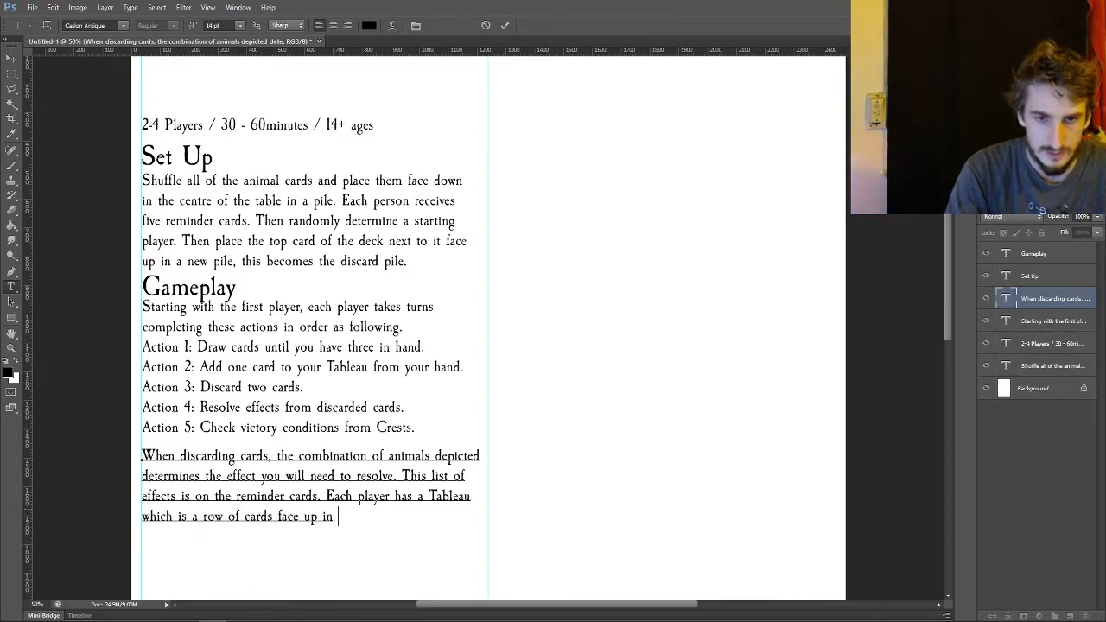
text(front of them)
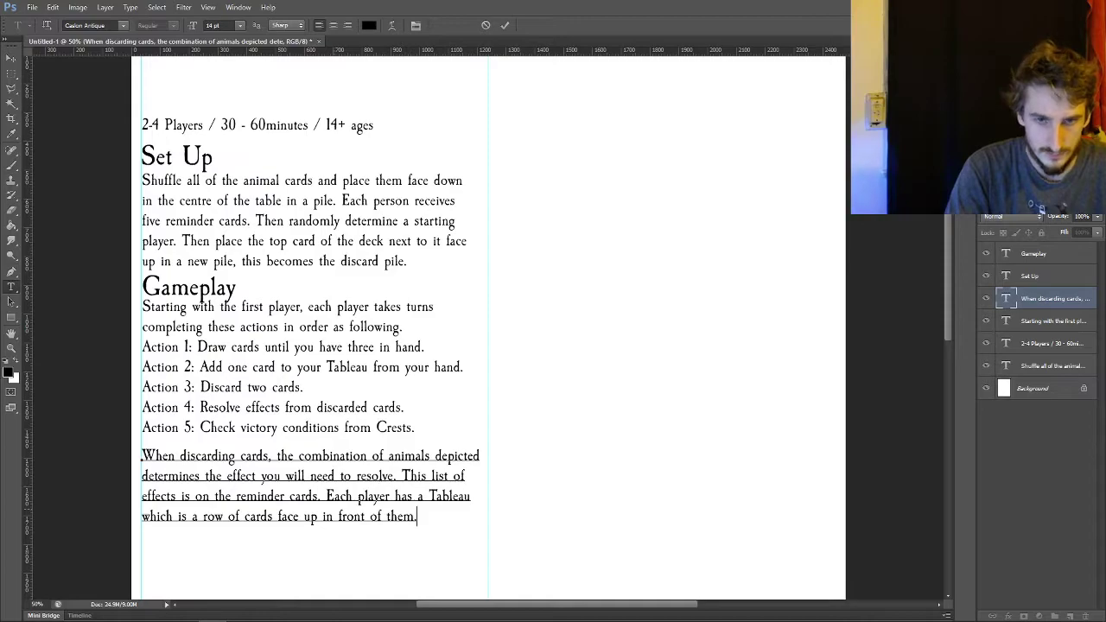
Add "Each players Crest is calculated by which Crest symbol shows up in their Tableau the most times." and commit the text
text(. Each )
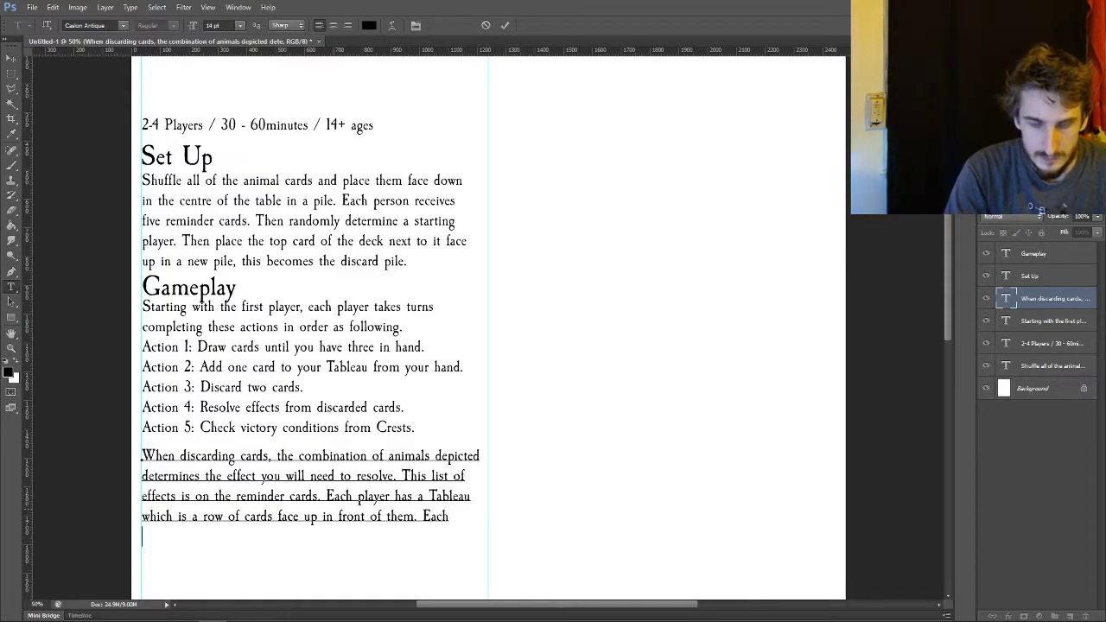
text(players Crest)
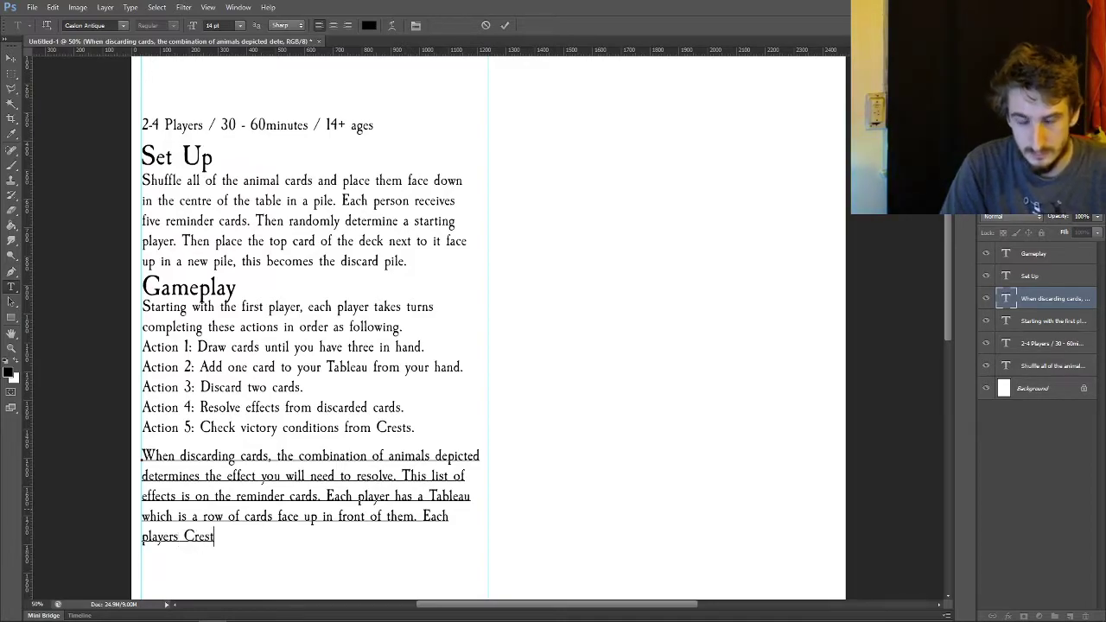
scroll(311, 329, down, 4)
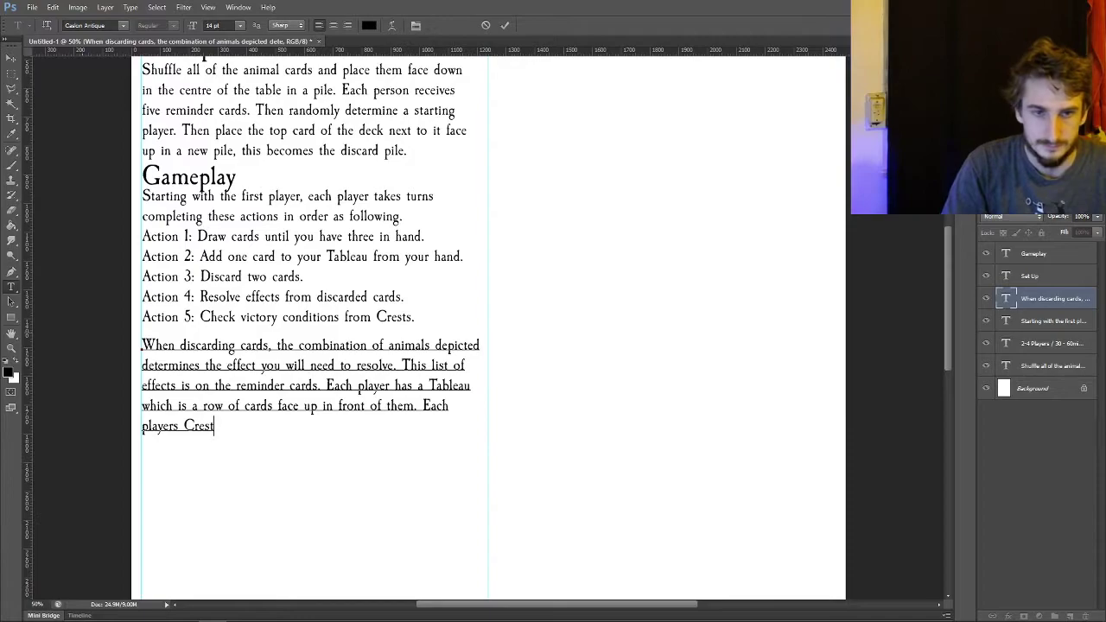
text(is calc ulated )
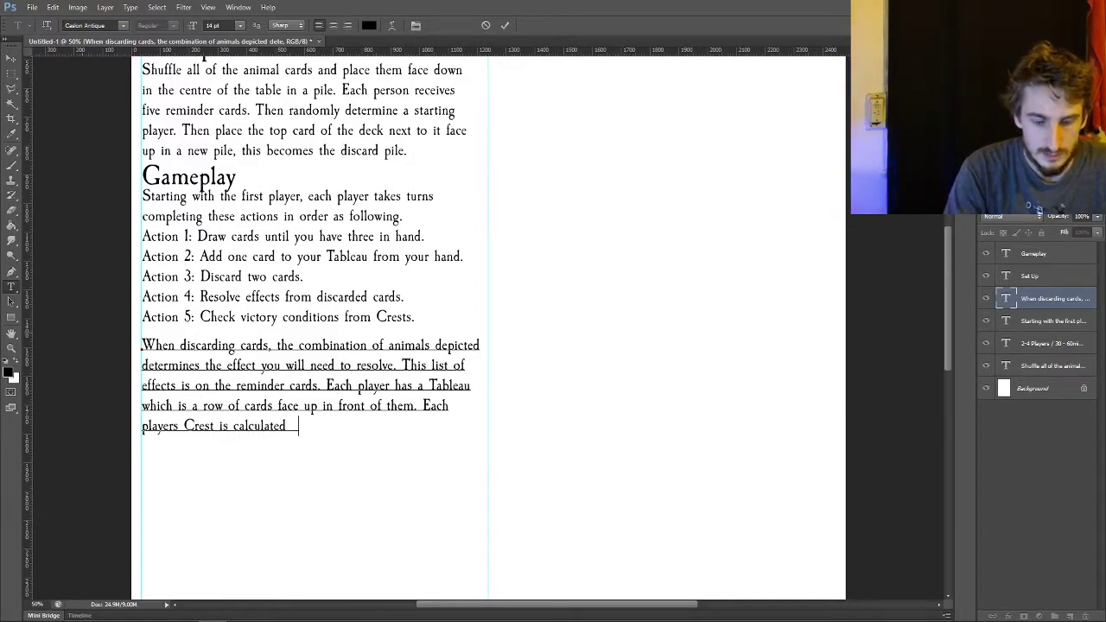
text(by which c)
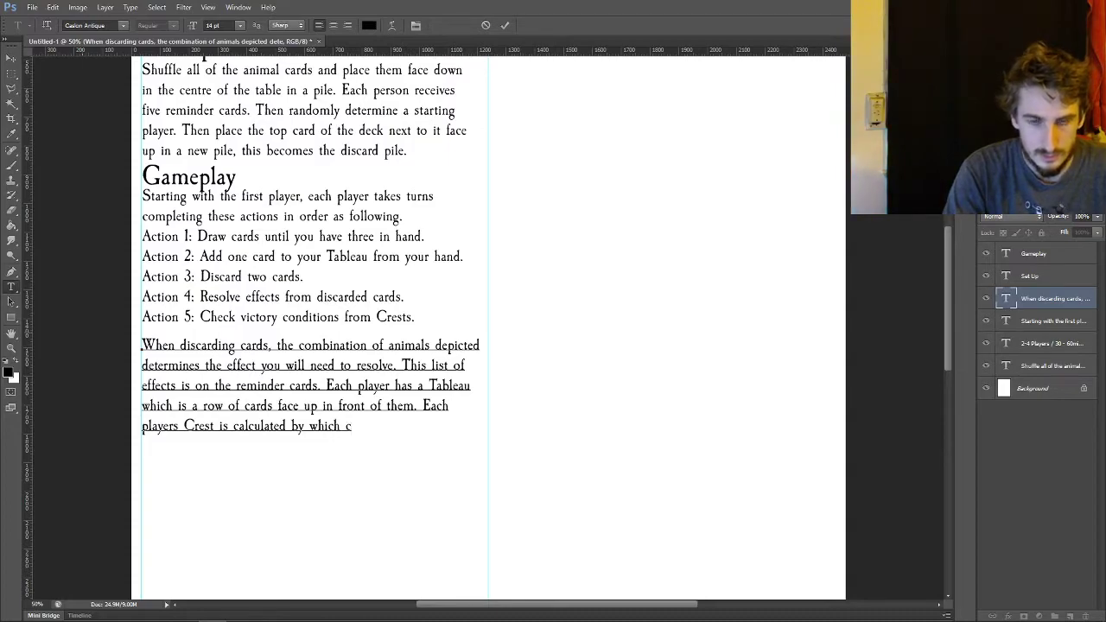
key(BackSpace)
text(C)
key(BackSpace)
key(BackSpace)
text(rest sy)
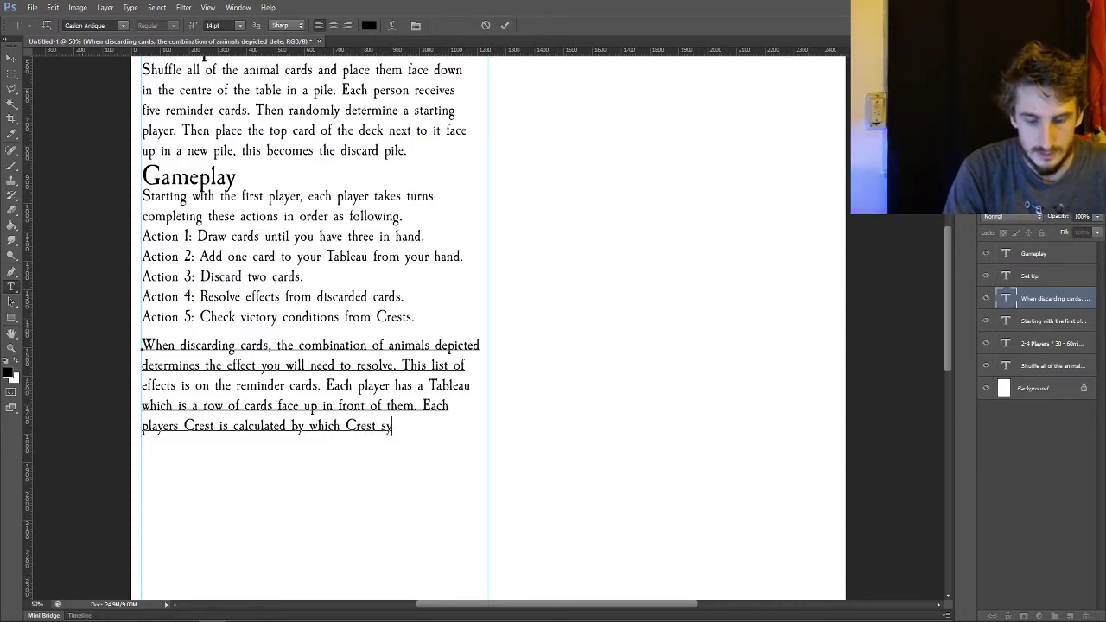
text(mbol shows up)
key(Return)
text(in their Tabl)
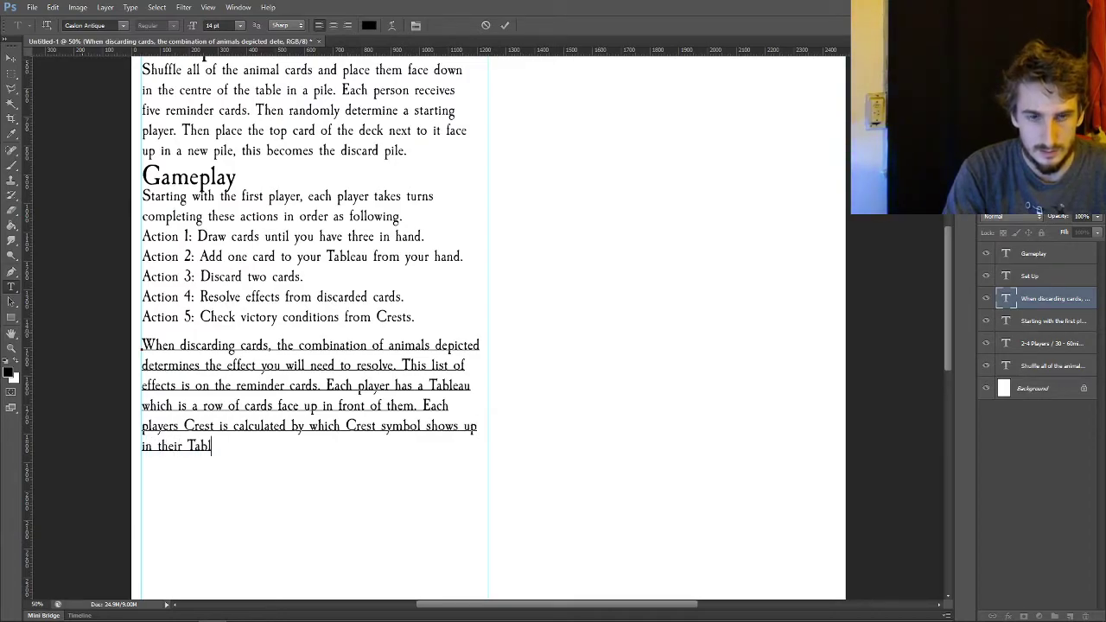
text(eau the most times.)
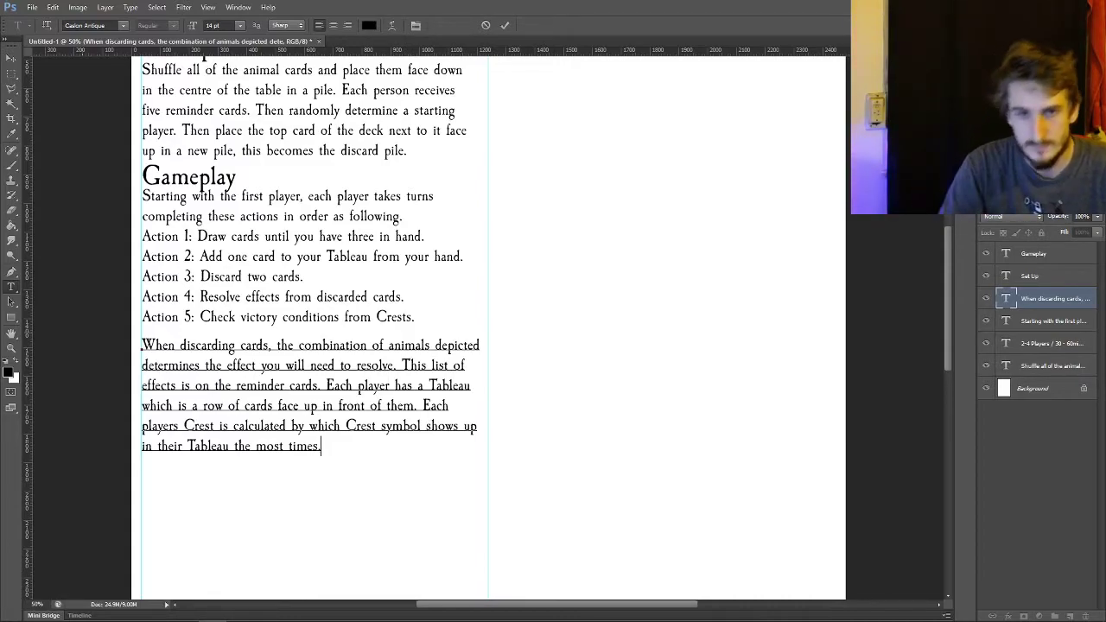
key(ctrl+Return)
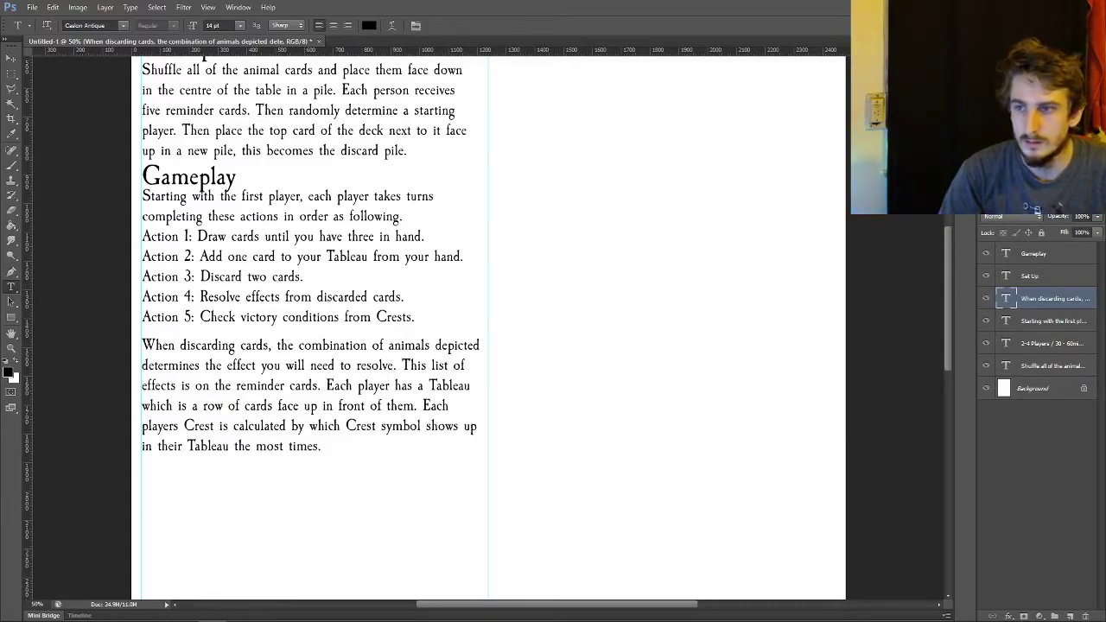
Add a 24 pt heading "Winning the Game" beneath the discard paragraph, align it with the left guide and commit it
click(1035, 254)
click(138, 478)
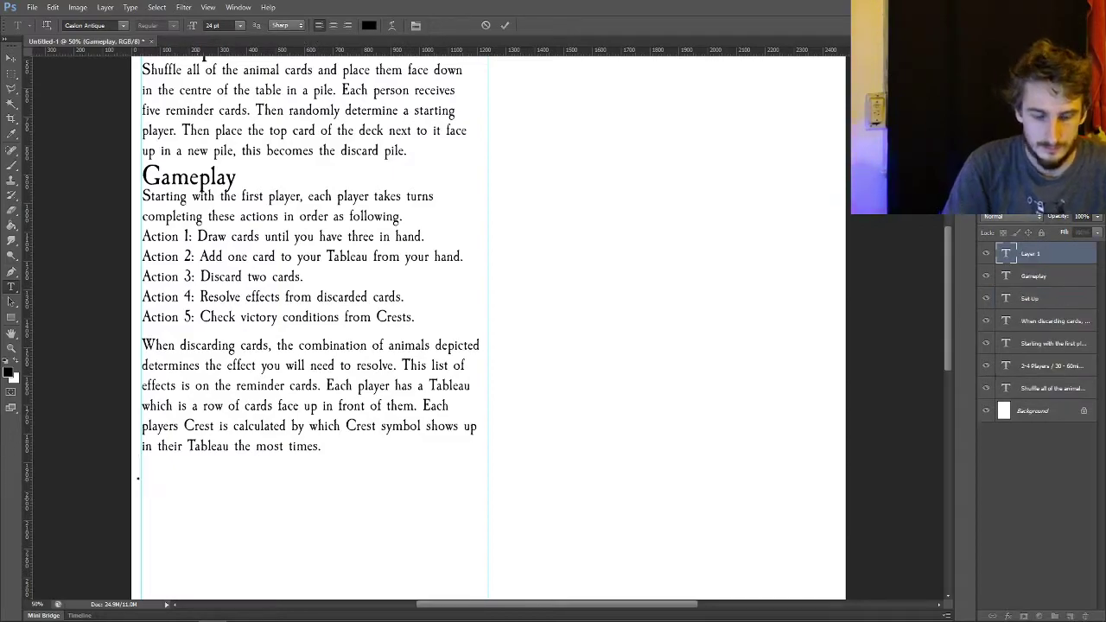
text(Winning the game)
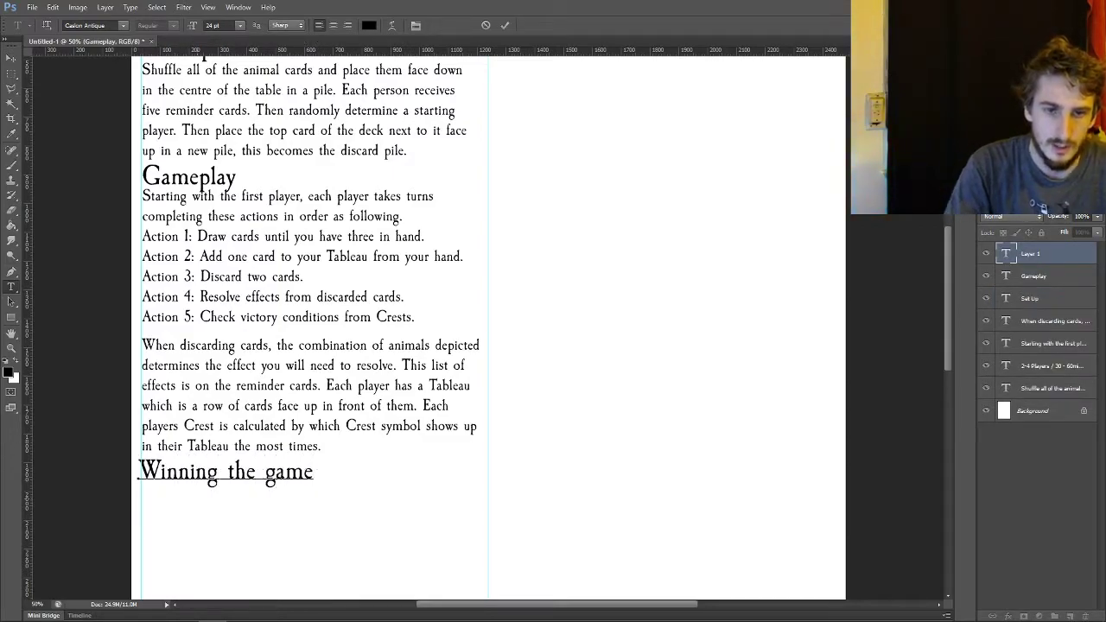
key(BackSpace)
key(BackSpace)
key(BackSpace)
key(BackSpace)
text(Game)
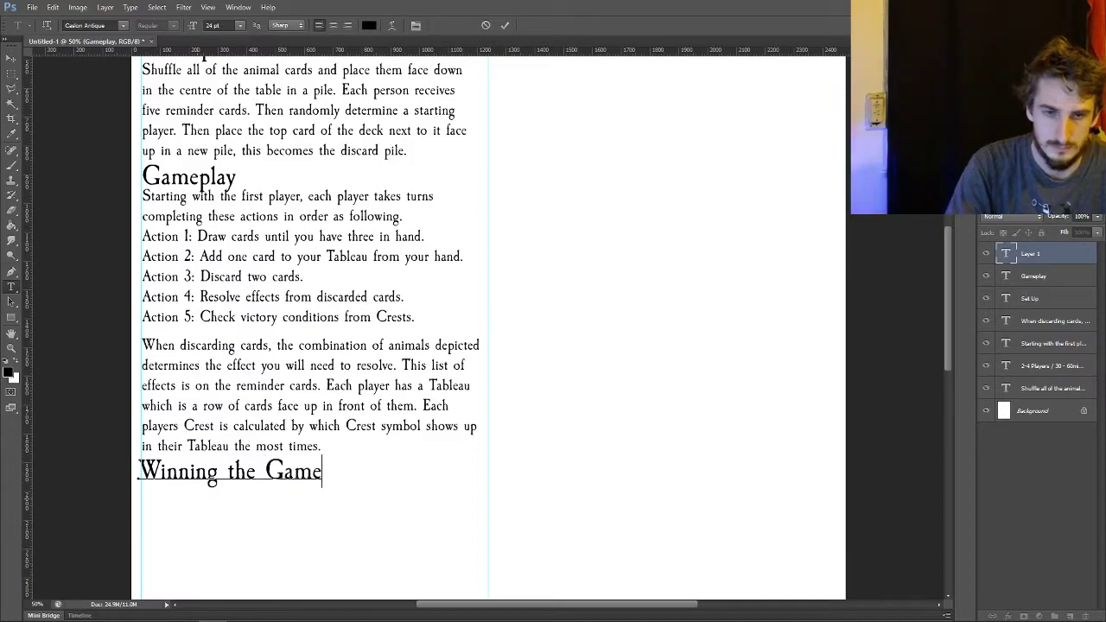
drag(202, 510, 206, 515)
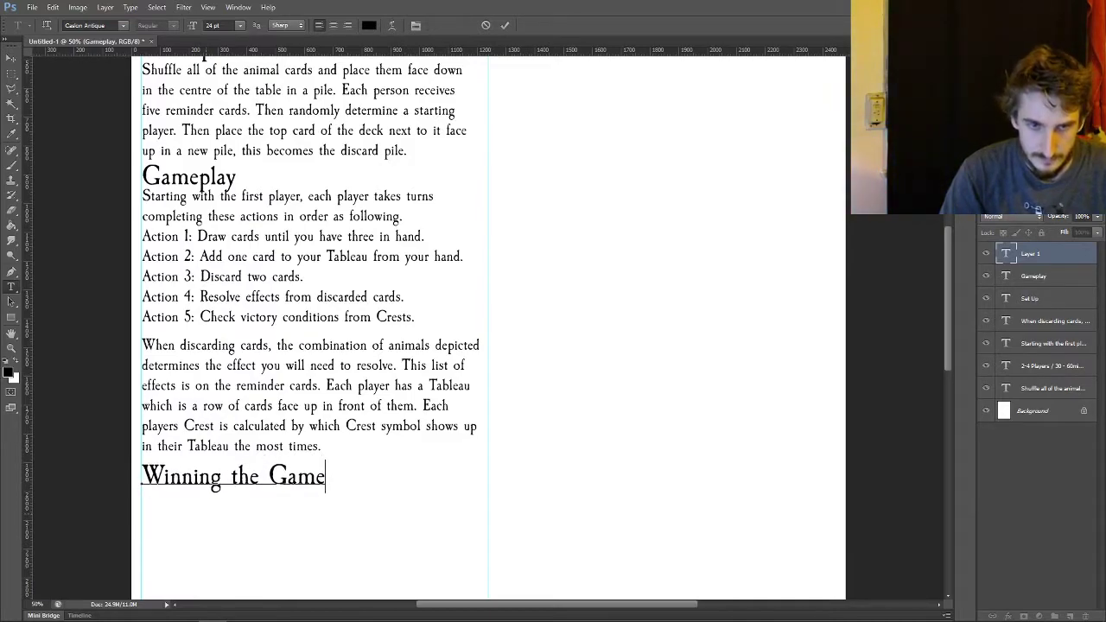
key(ctrl+Return)
Start a 14 pt text beneath the "Winning the Game" heading: "In the 5th action step, if a Crests victory condition is met, The game ends, and a winner is determined"
click(1052, 366)
scroll(488, 329, down, 6)
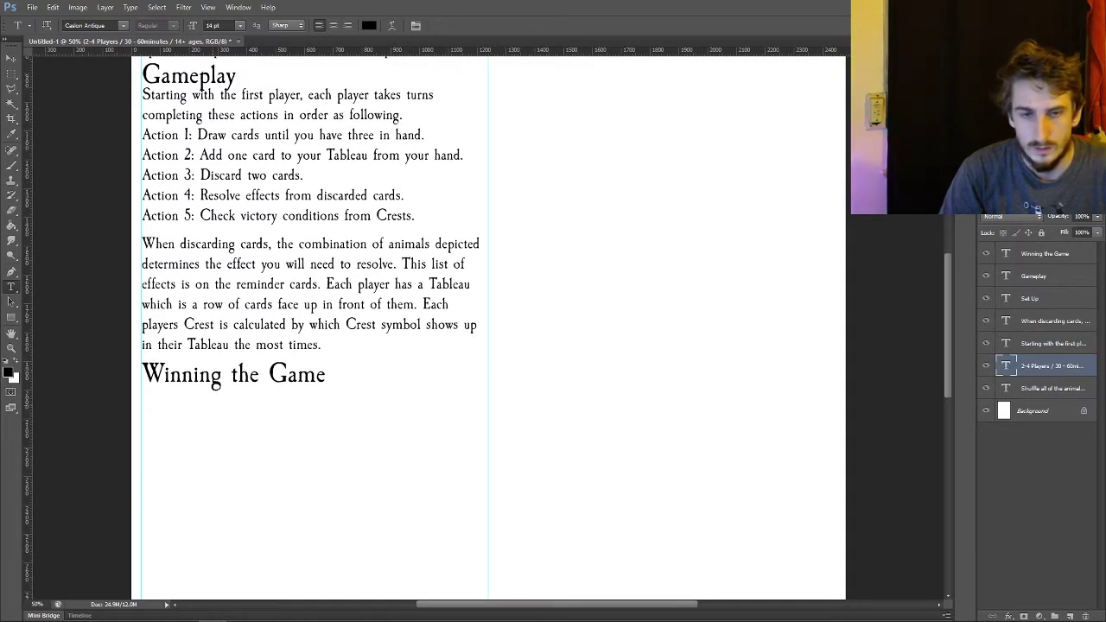
click(142, 401)
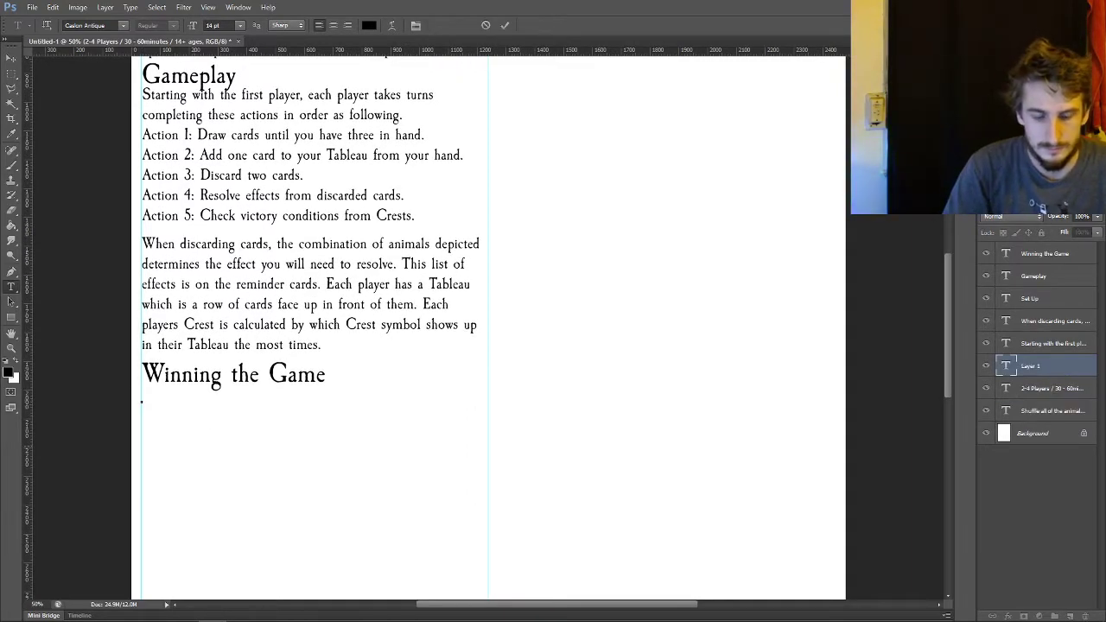
text(In the 5th action step. if)
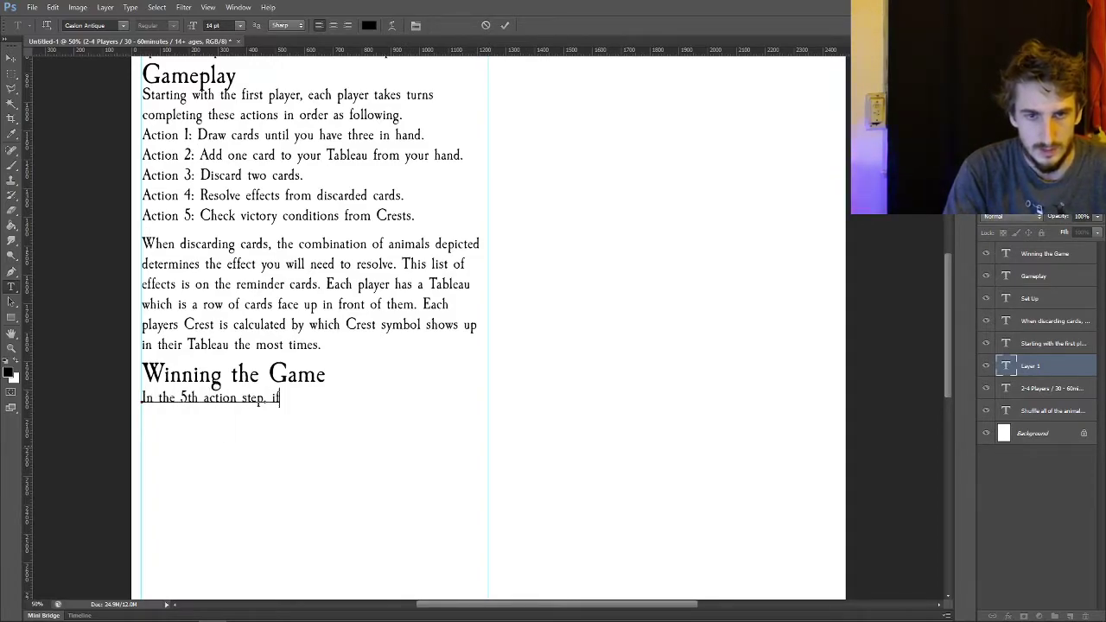
text( a Crests victory condition is met.)
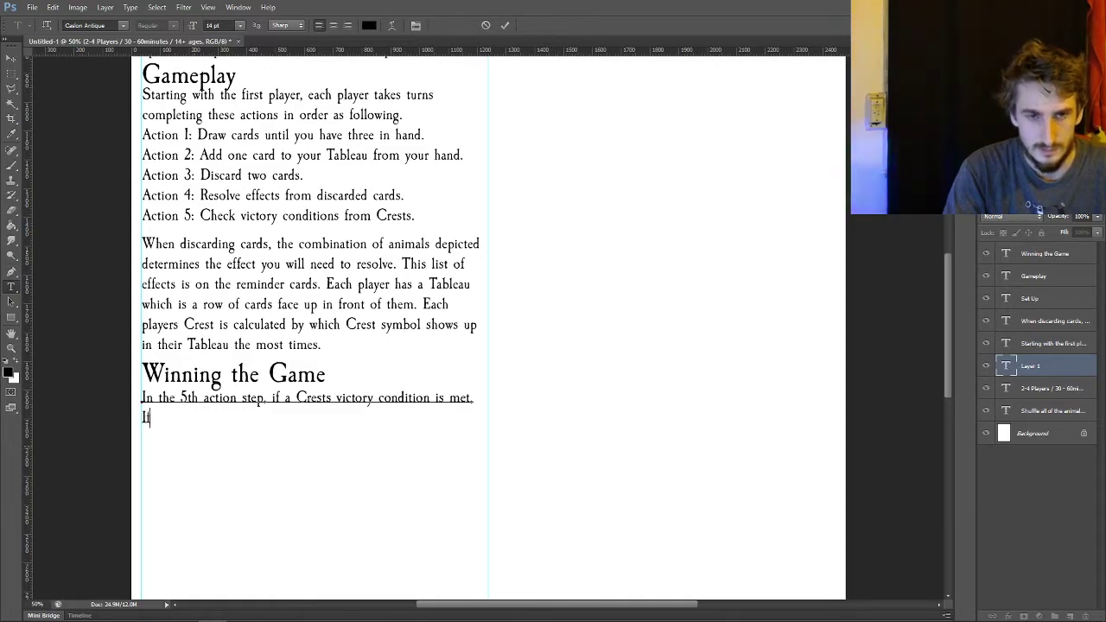
text(The gam e)
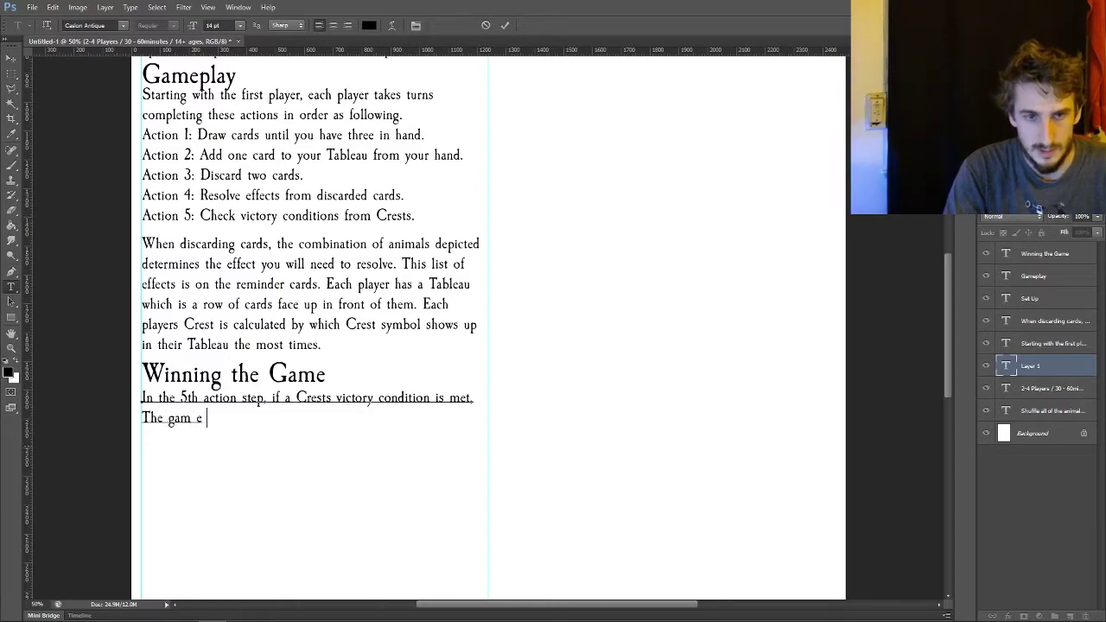
text(ne ends,)
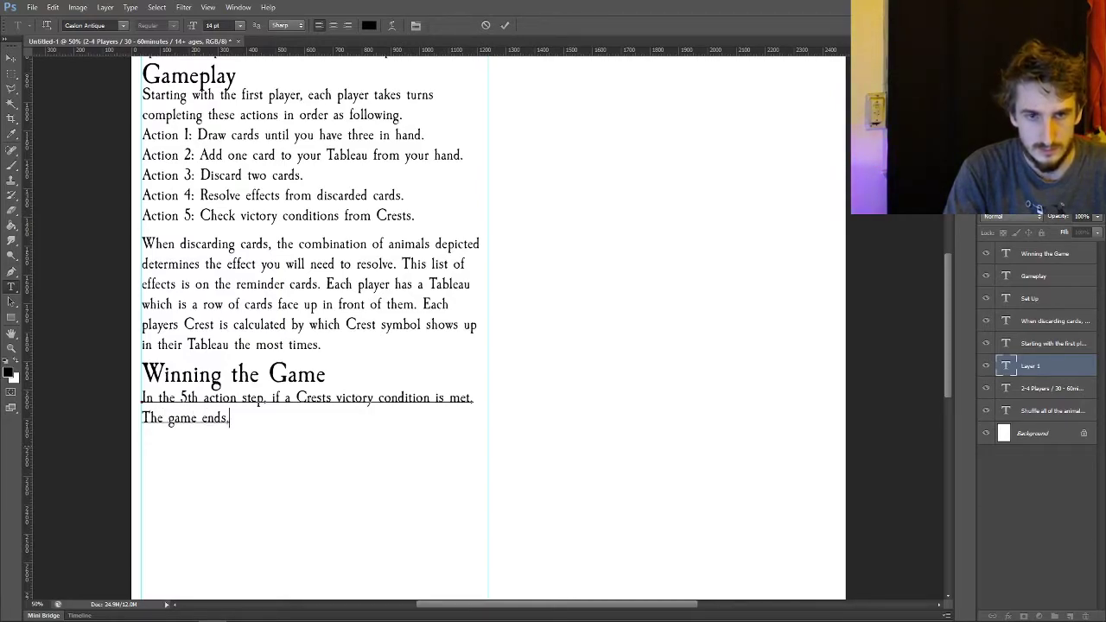
text( and a winner is)
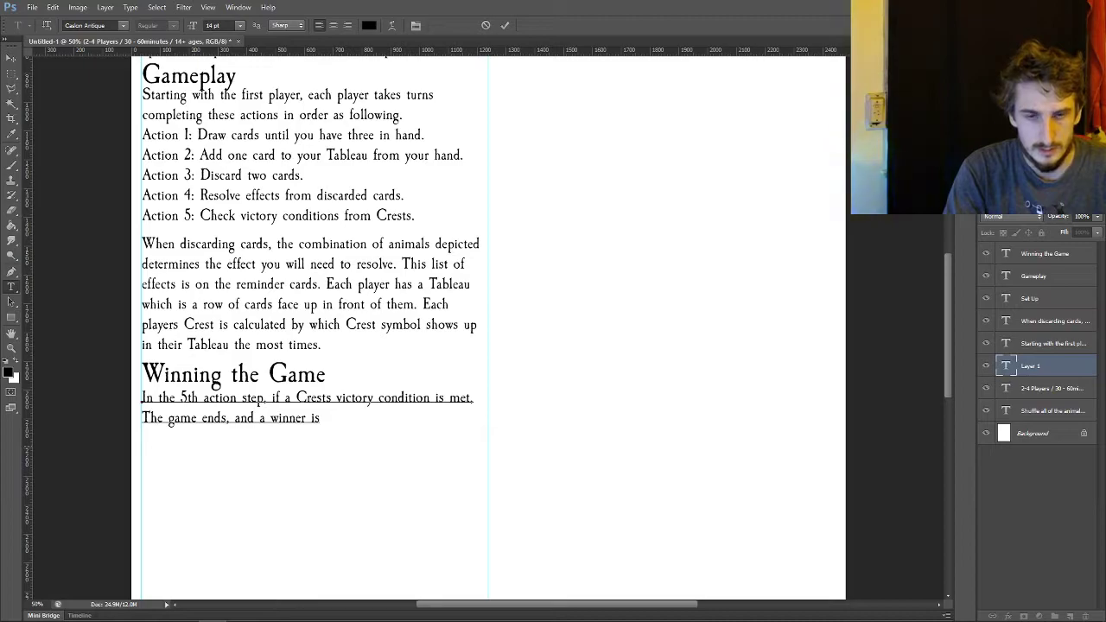
text( determined)
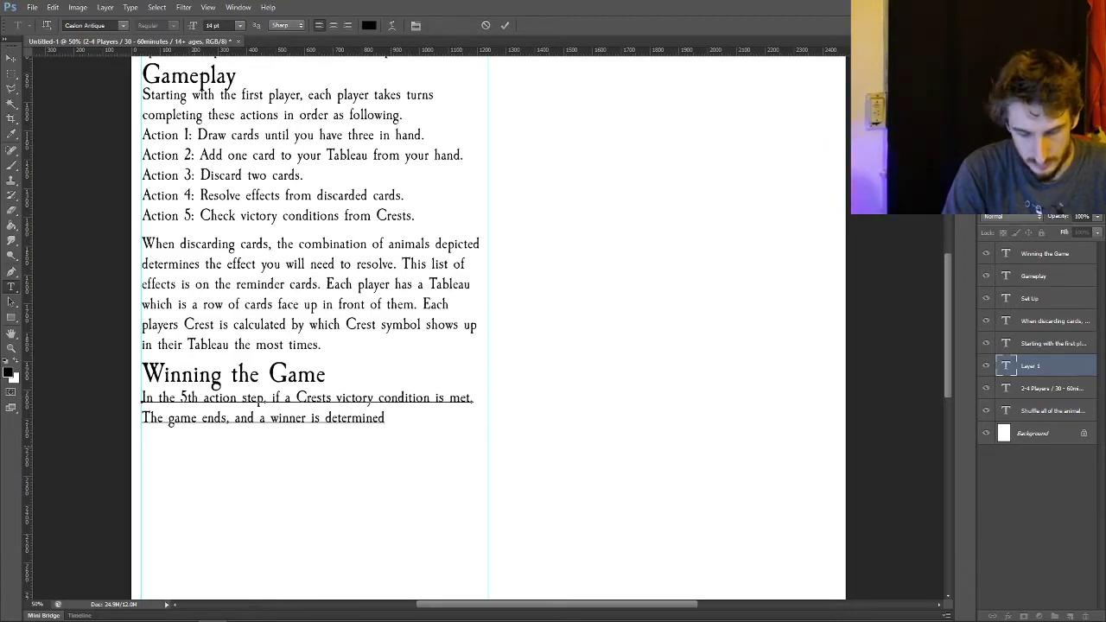
Continue the winning text with "If two players would win at the same time, the player whos turn it is currently breaks the tie."
text(. If )
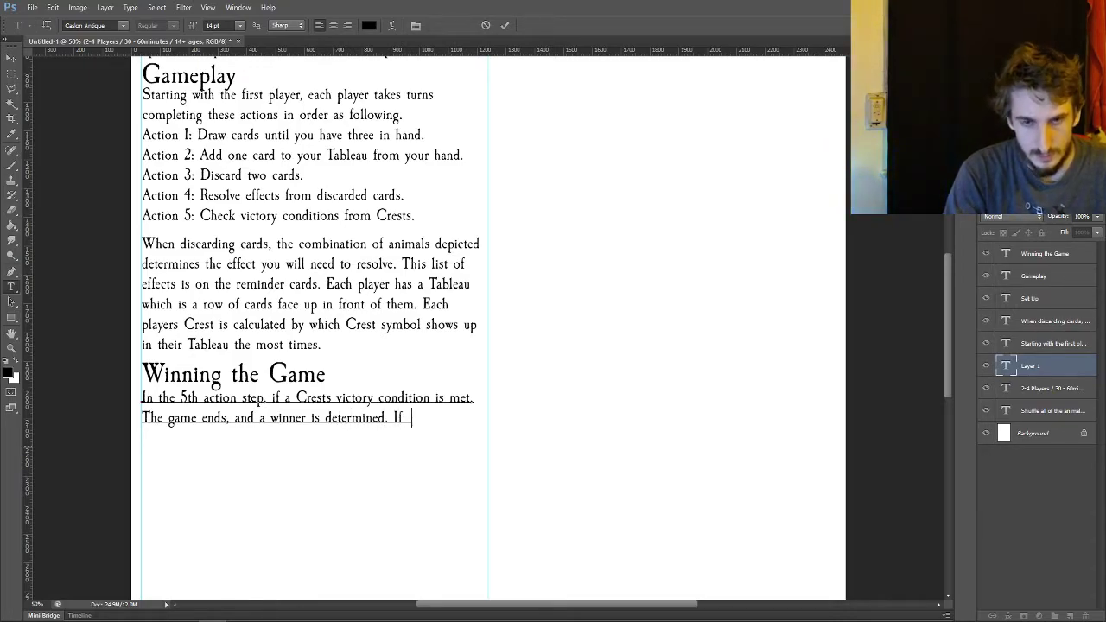
text(two players wou)
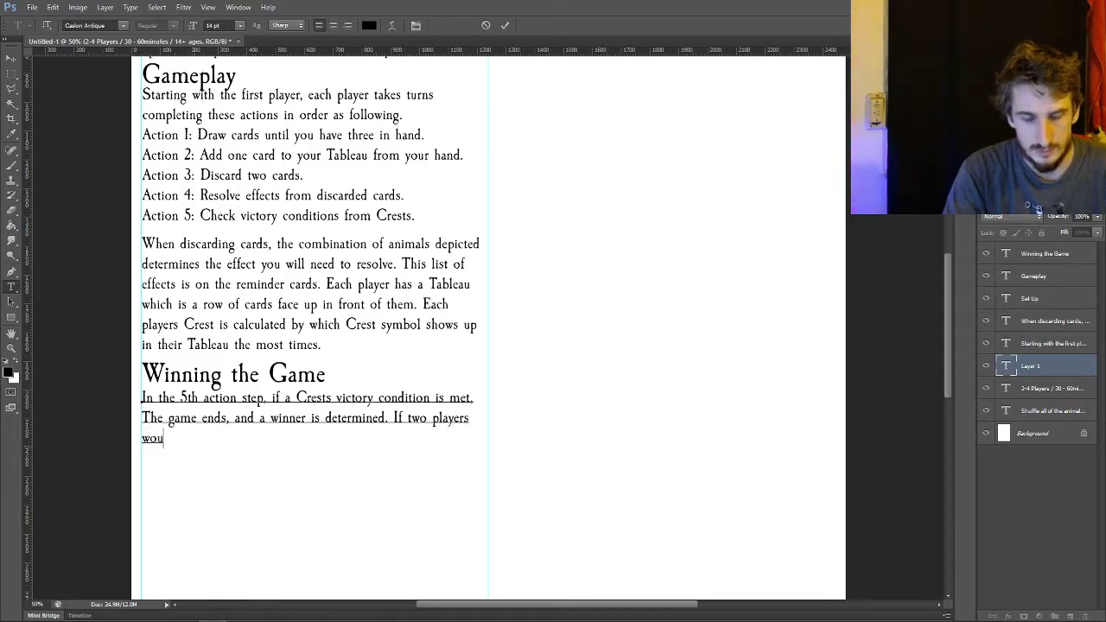
text(ld win at the same )
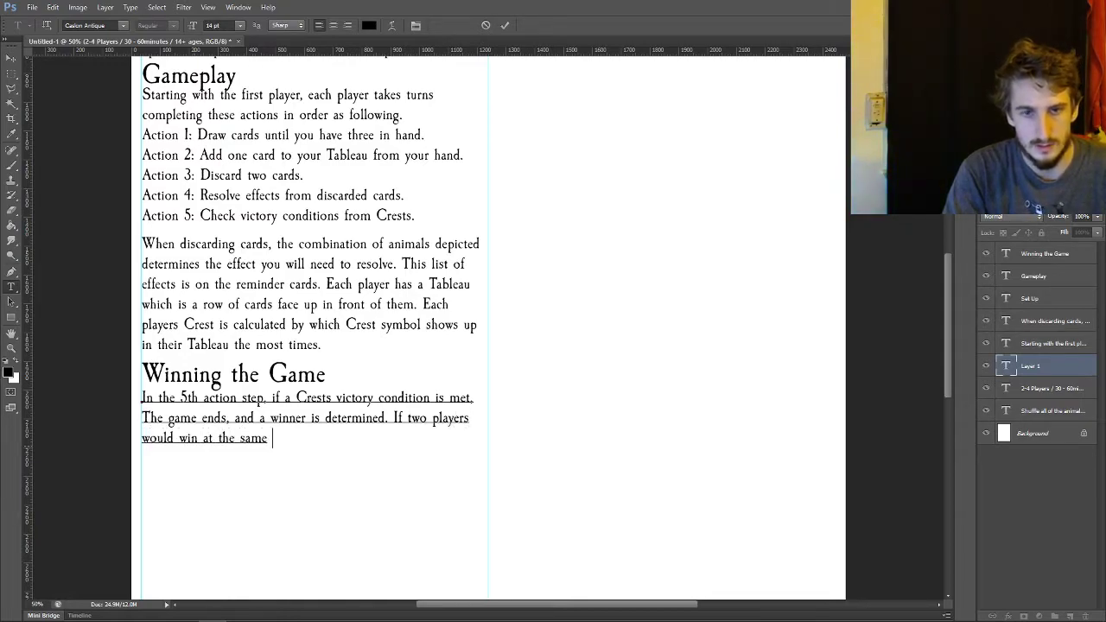
text(time, the player who')
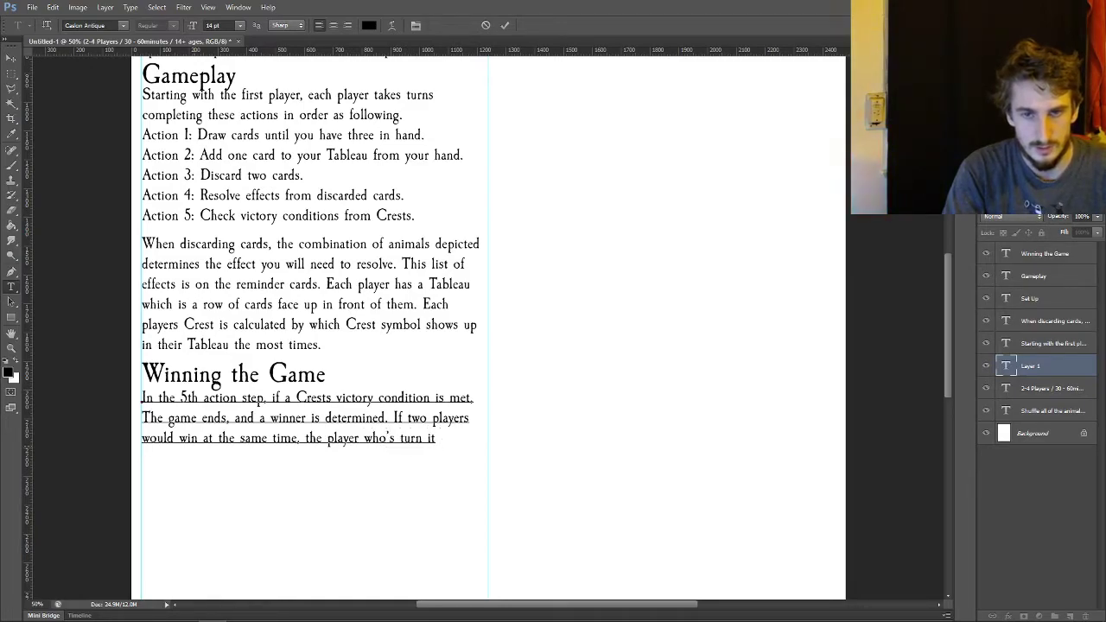
text(s turn it is)
key(Return)
text(currently)
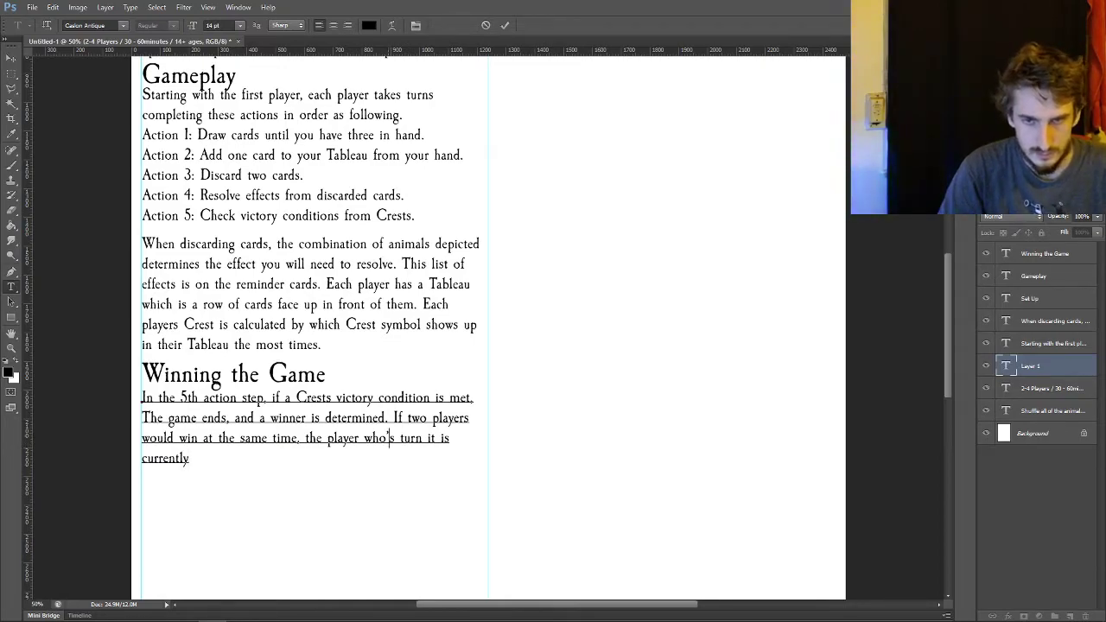
key(BackSpace)
click(189, 459)
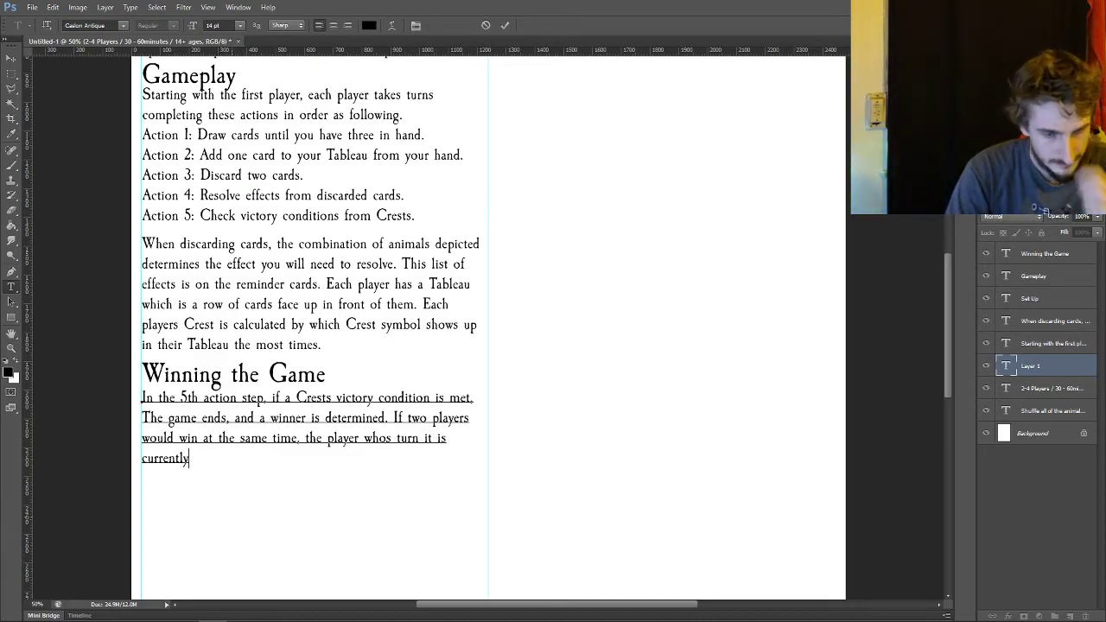
text(breaks the tie.)
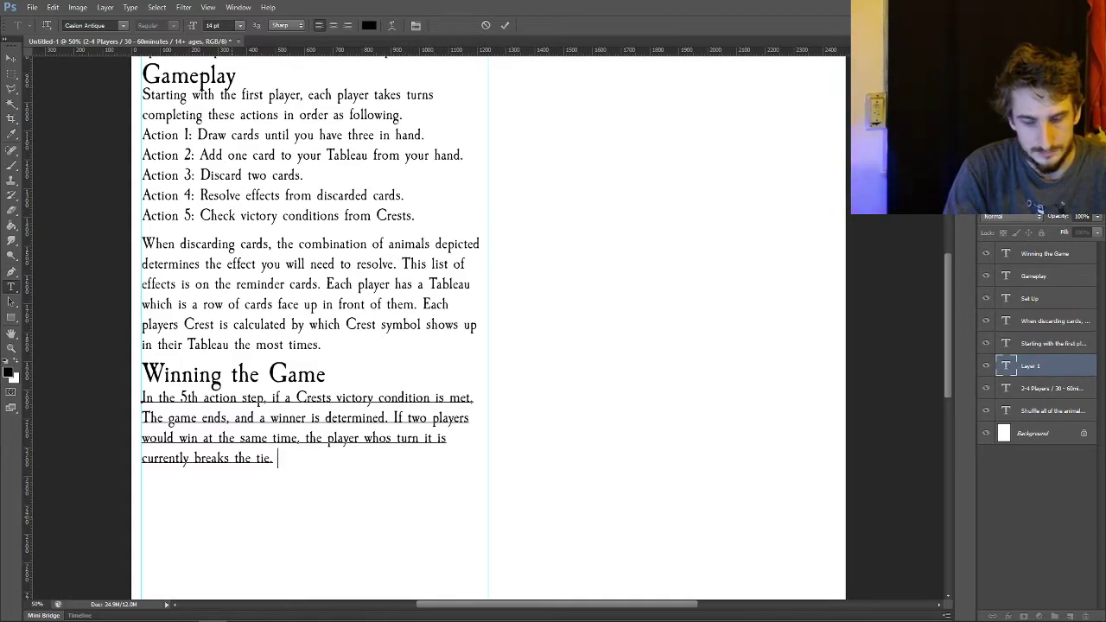
Add "Other tie breakers are determined by number of cards in their tableau of the crest type," to the winning text
text( Other ti)
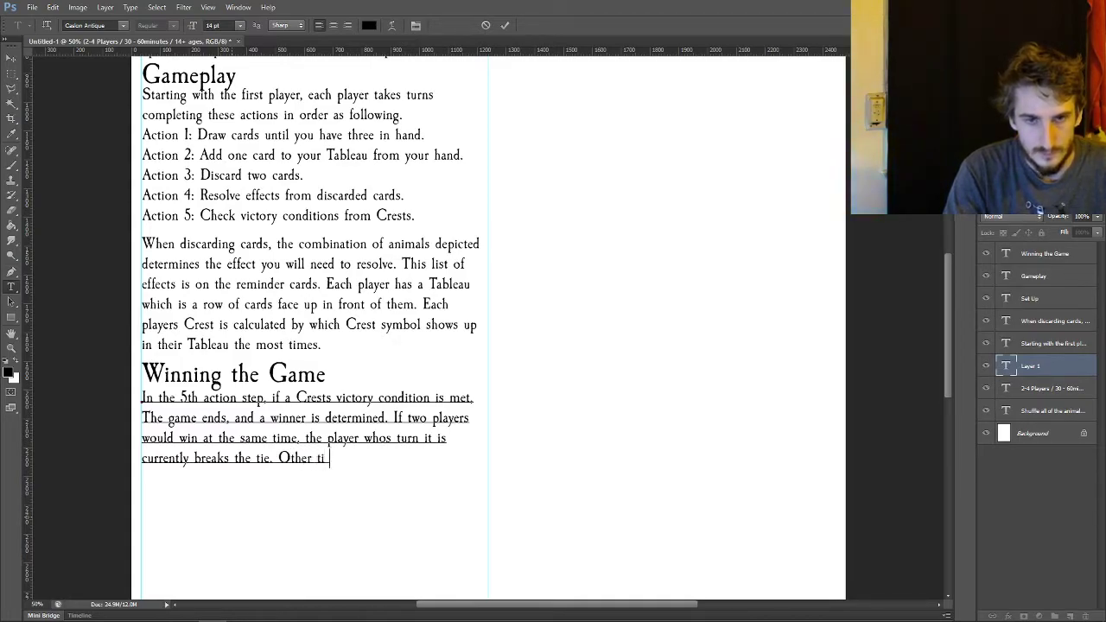
text(e breakers are dert)
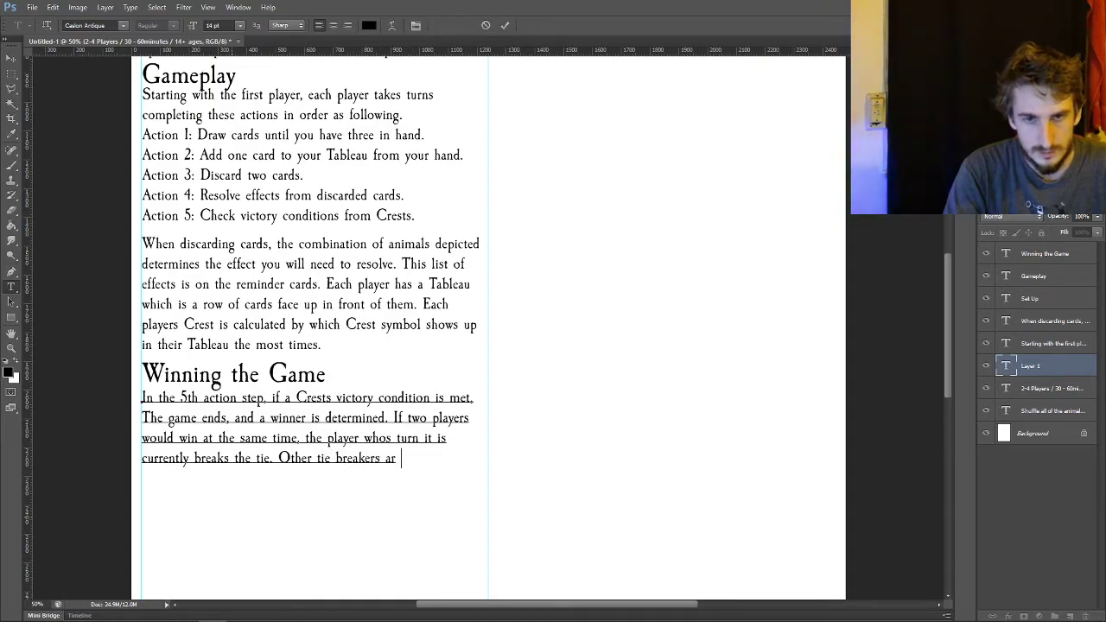
key(BackSpace)
key(BackSpace)
text(termined)
key(Return)
text(by number of cards in)
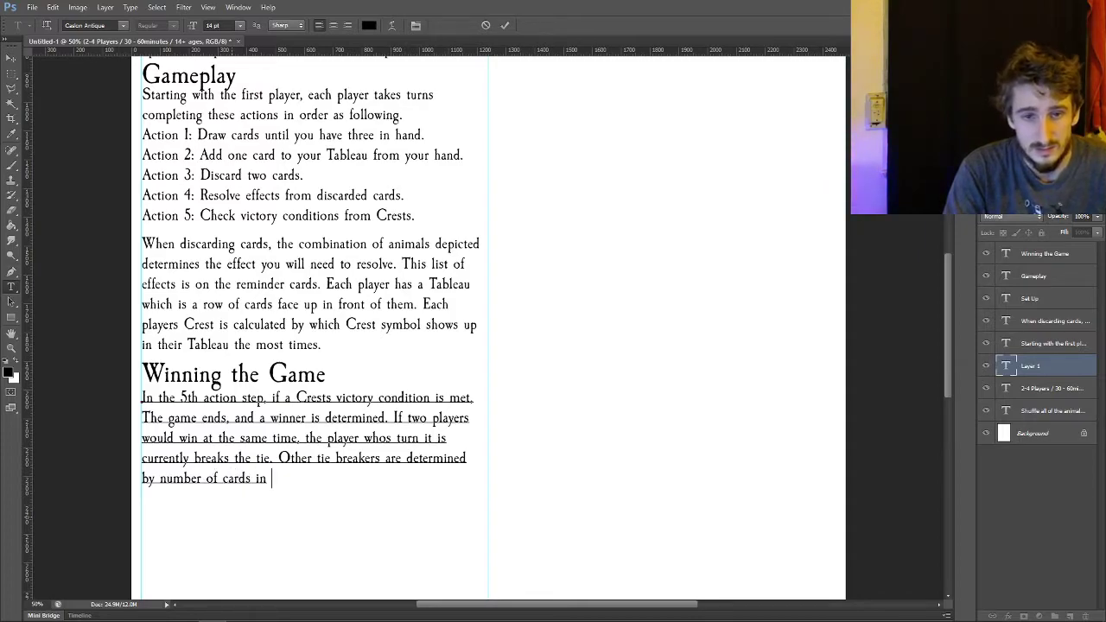
text(tableau of the crest)
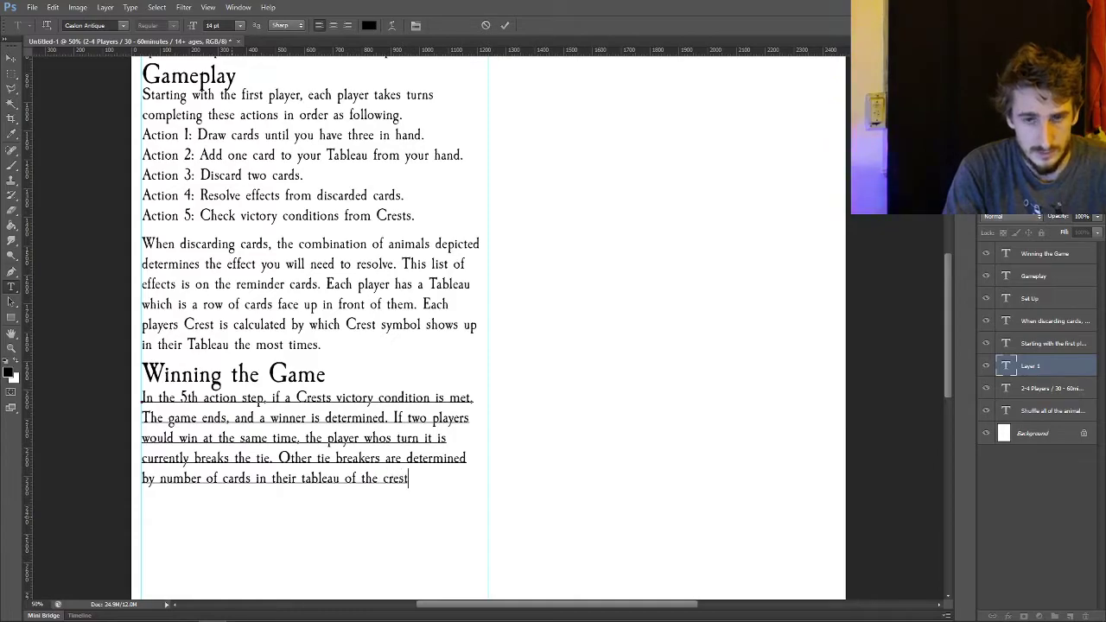
text( type.)
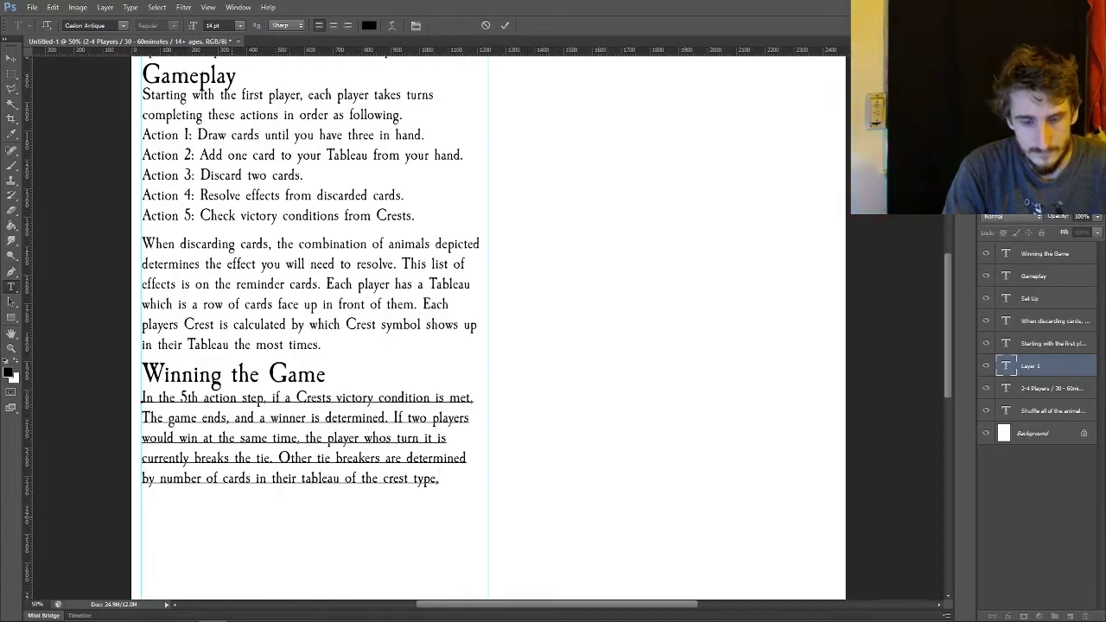
Finish the winning text with "further ties are broken by number of cards in hand." and commit it
text(further)
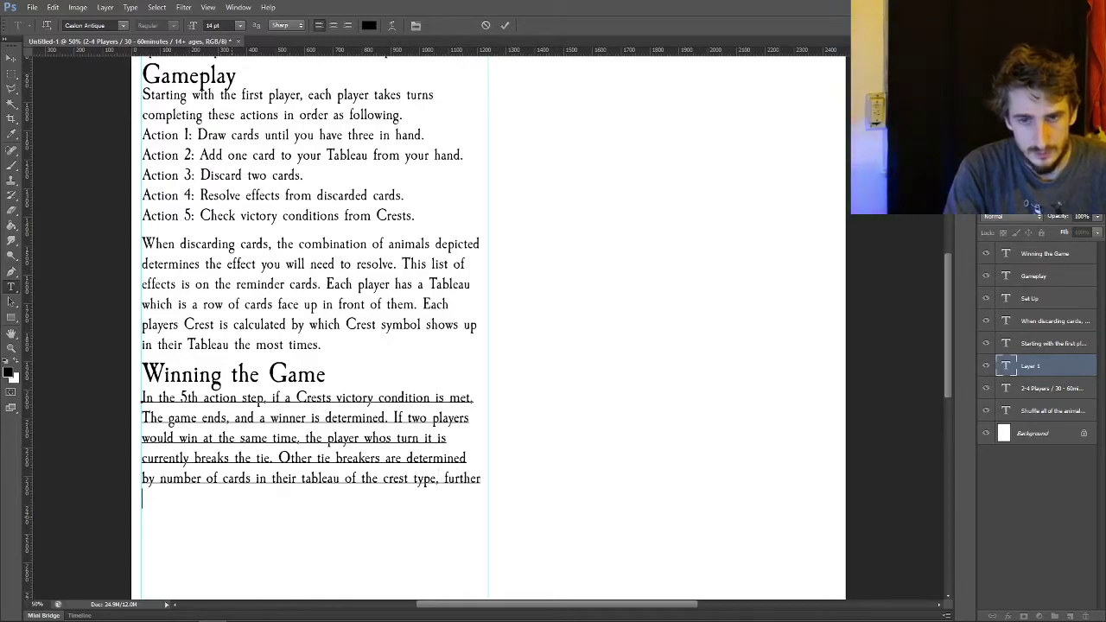
text( ties are broke)
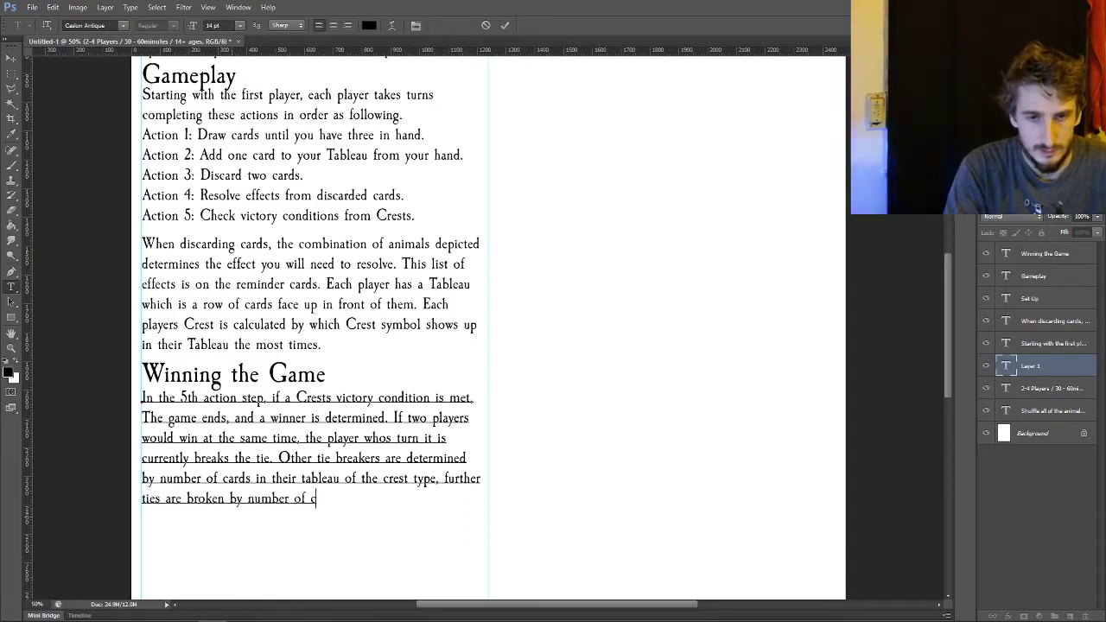
text(n by number of cards in hand.)
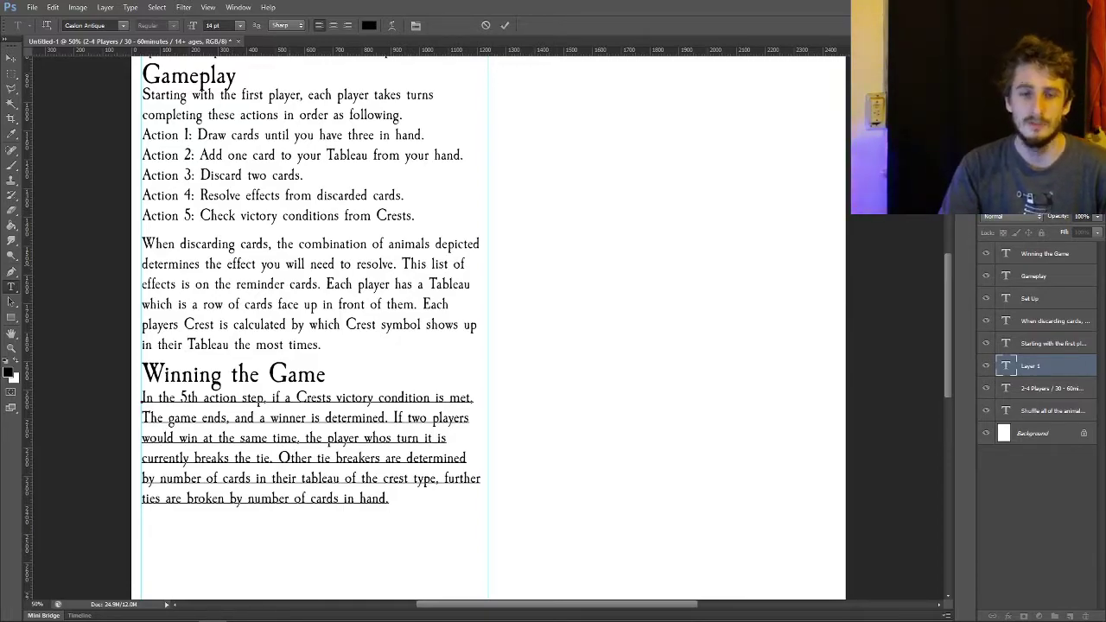
click(505, 25)
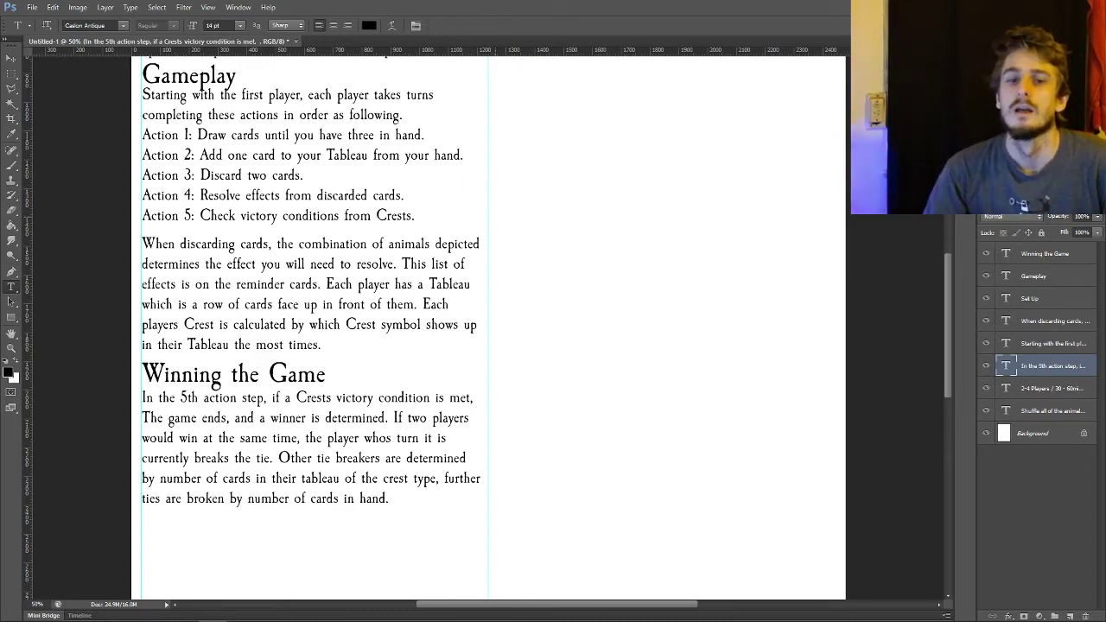
Review the rules text from the player information line to the winning rules, ending with the whole page in view
scroll(311, 329, up, 5)
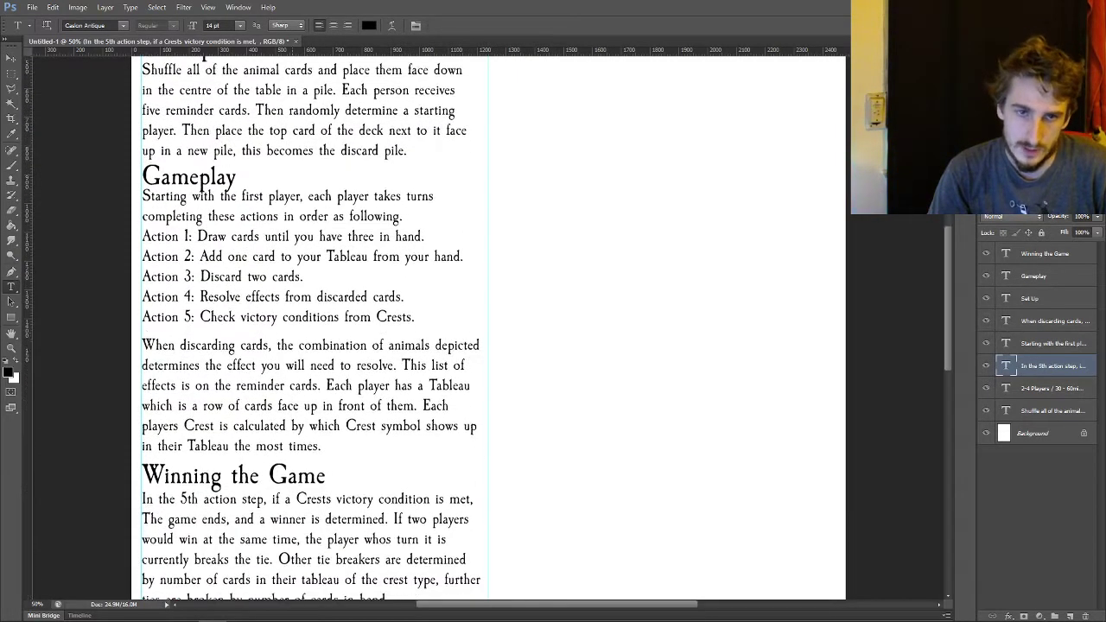
scroll(311, 329, down, 6)
scroll(312, 329, up, 10)
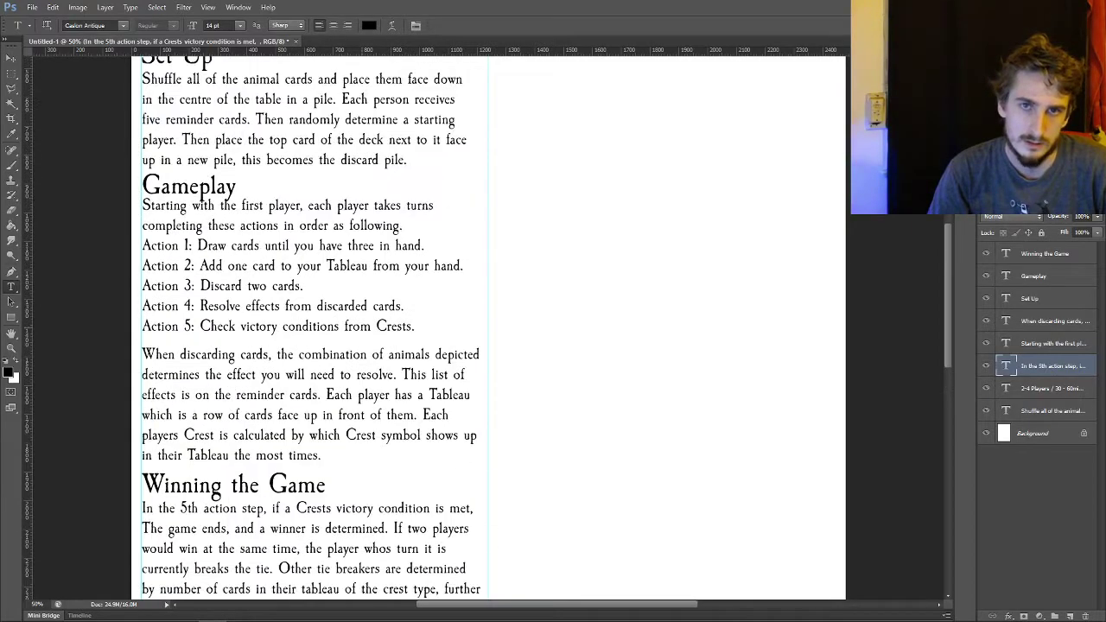
scroll(311, 328, down, 9)
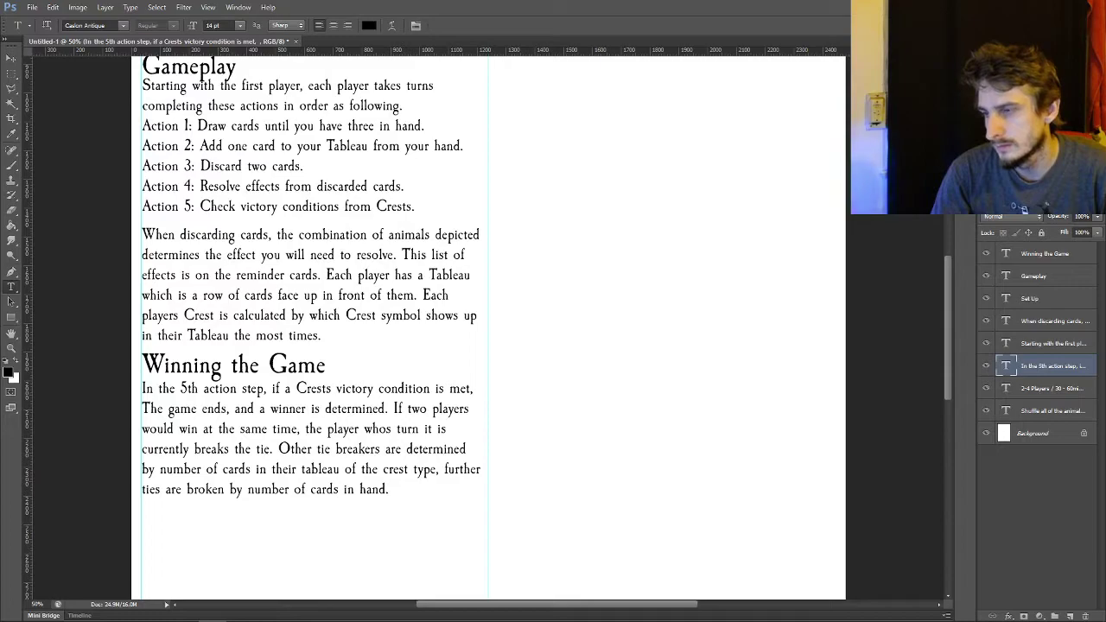
scroll(311, 329, down, 8)
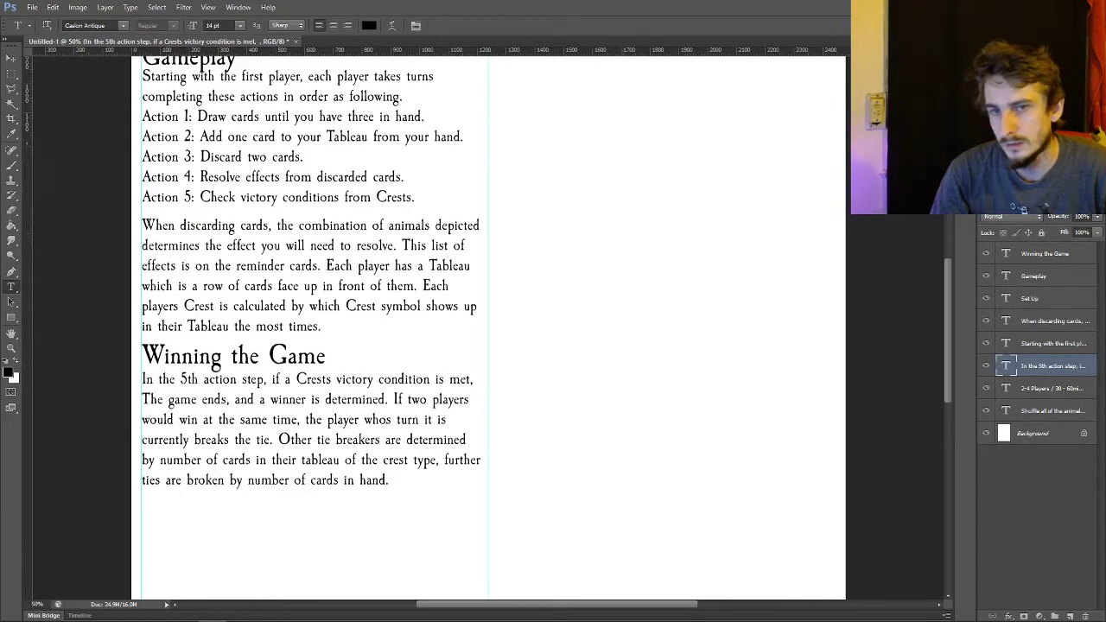
scroll(311, 328, up, 3)
scroll(311, 329, up, 10)
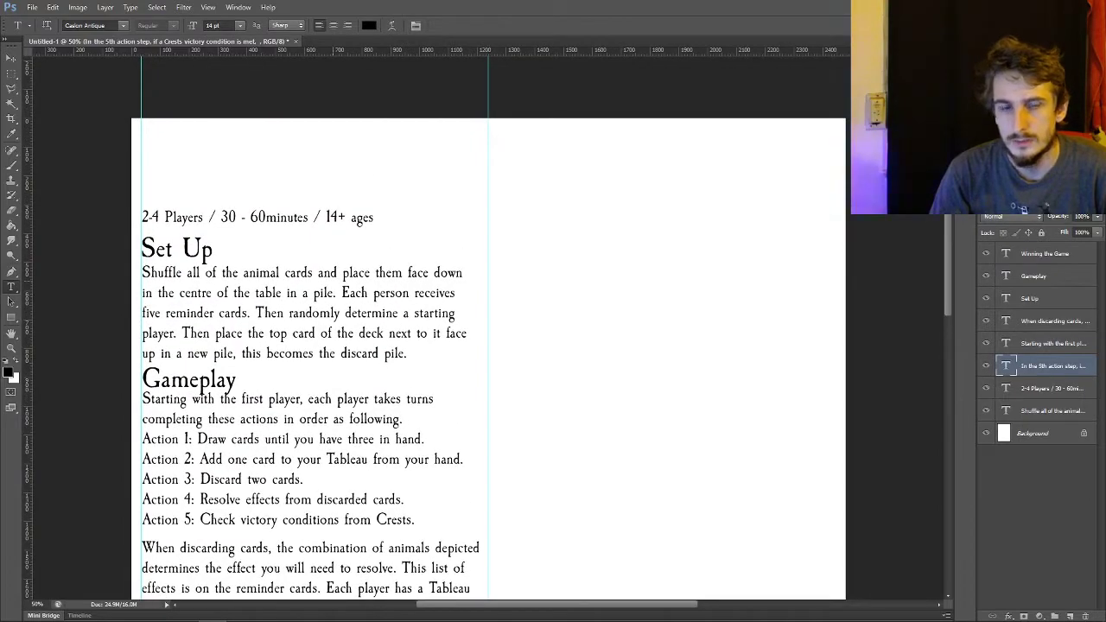
key(z)
right_click(235, 322)
click(259, 329)
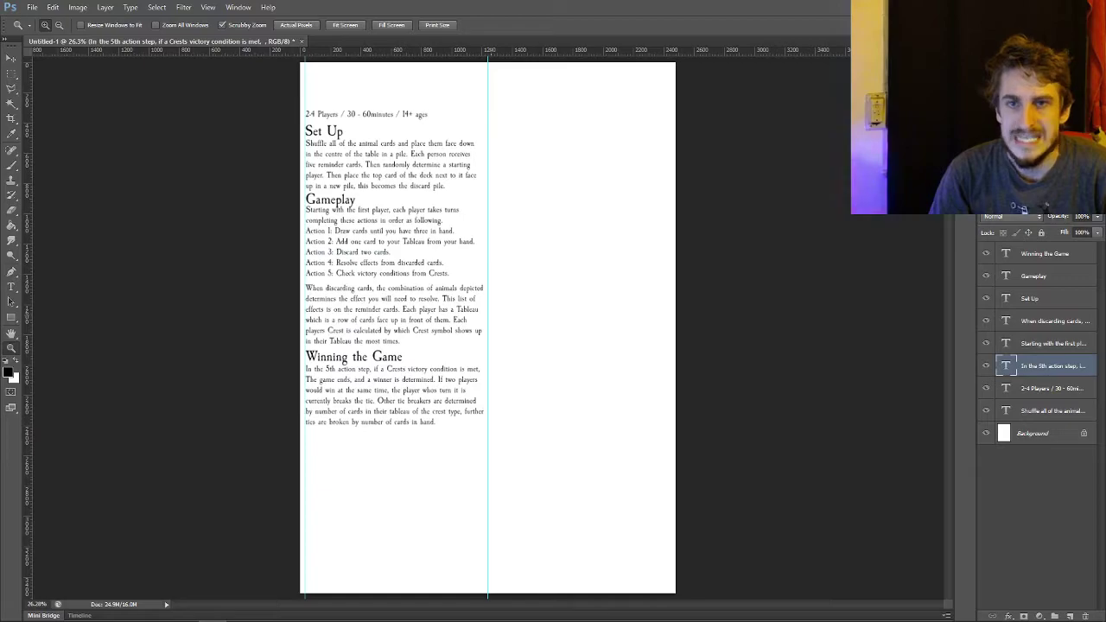
Move the guide beside the text column off the page, and shift all text layers together slightly down and inward from the left page edge
key(v)
drag(488, 148, 878, 152)
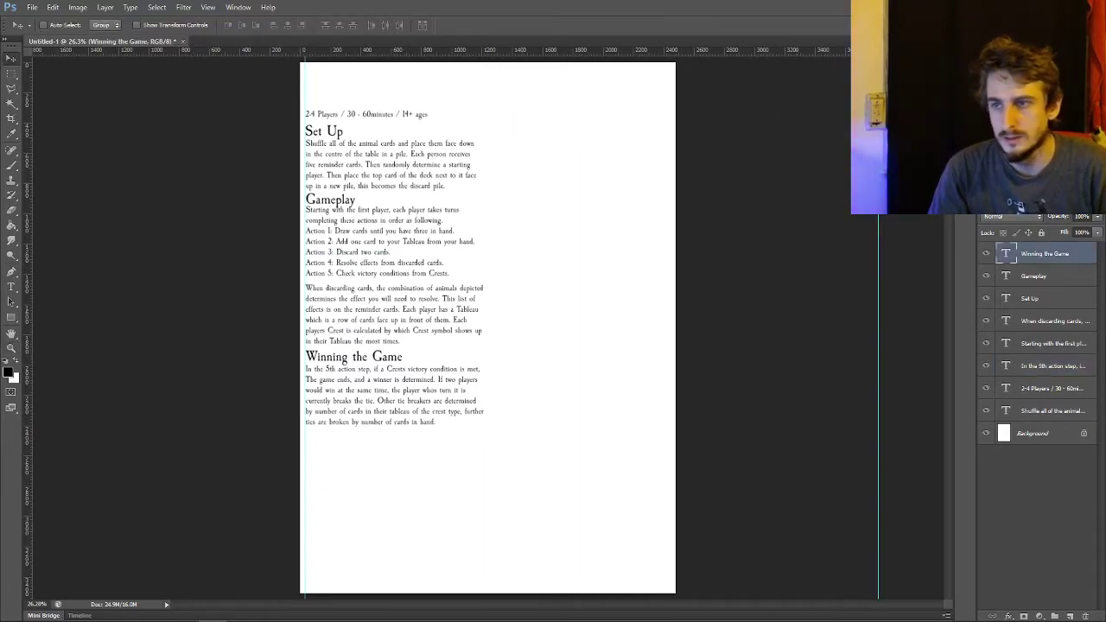
key(ctrl+alt+a)
drag(351, 167, 381, 176)
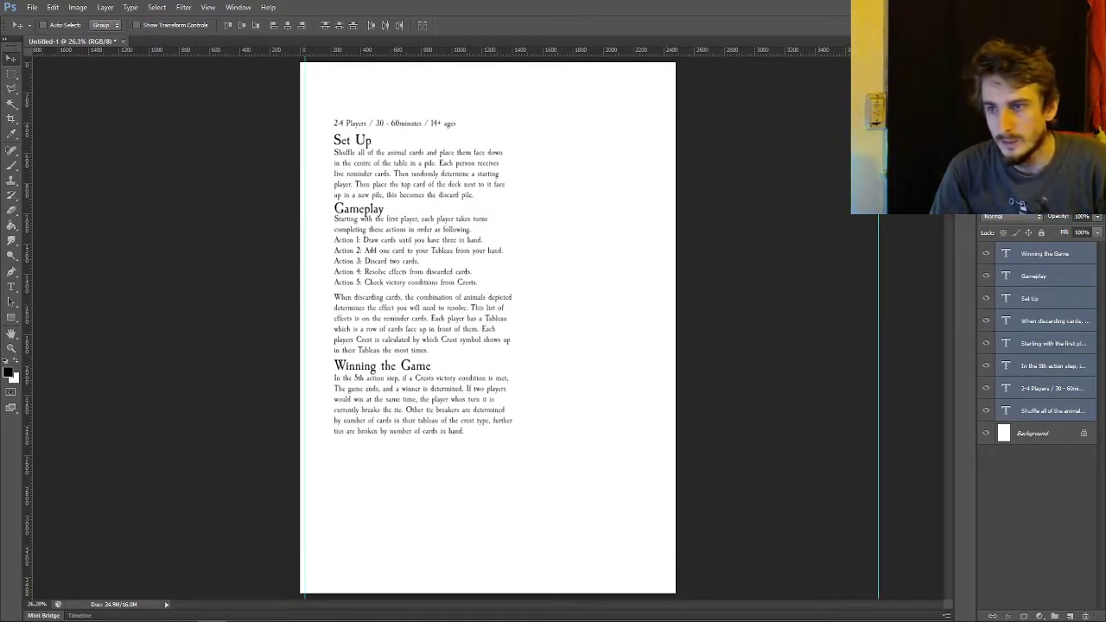
Move the discard paragraph, the "Winning the Game" heading and the winning text together into a second column beside the Set Up section
click(1051, 322)
ctrl+click(1048, 254)
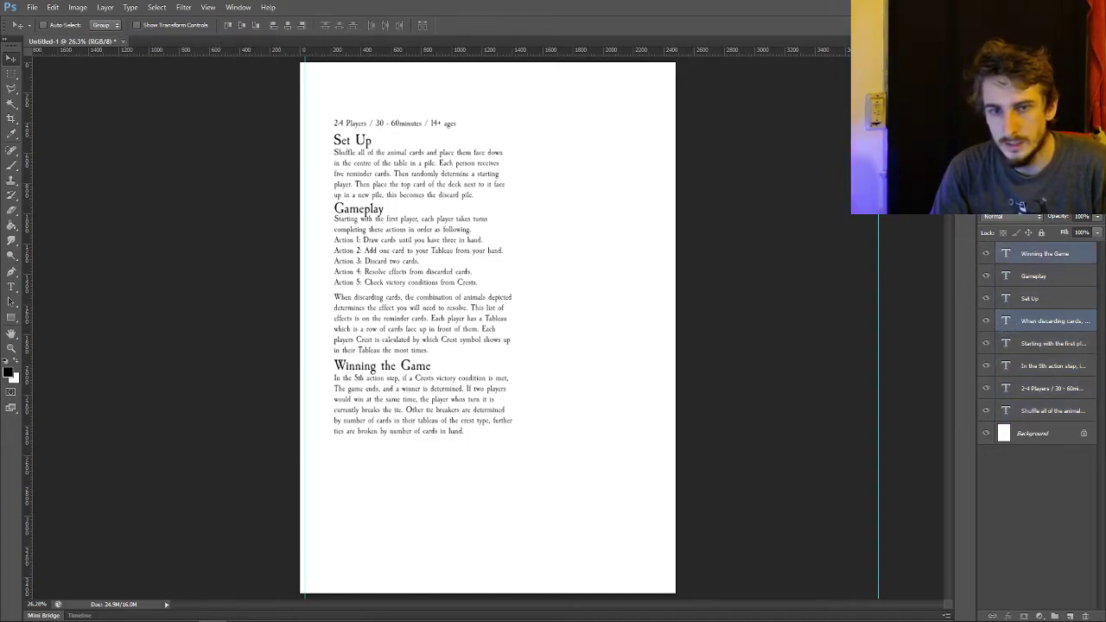
ctrl+click(1051, 367)
drag(410, 293, 591, 135)
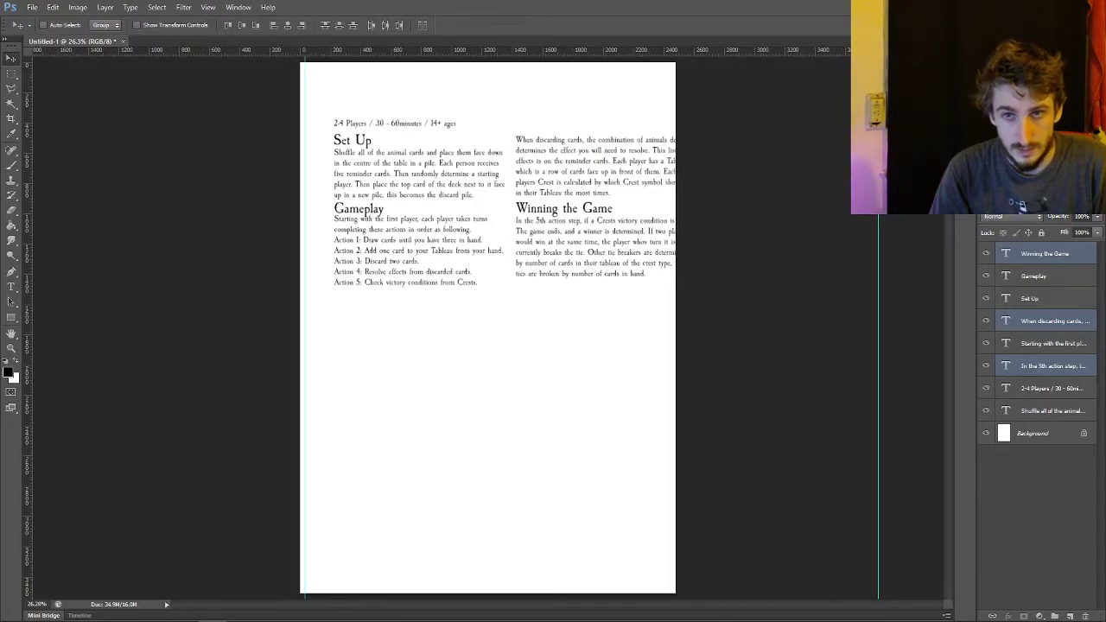
Move all text layers together so the first column aligns with the left margin guide, and remove the guide beyond the right page edge
shift+click(1046, 276)
click(1046, 253)
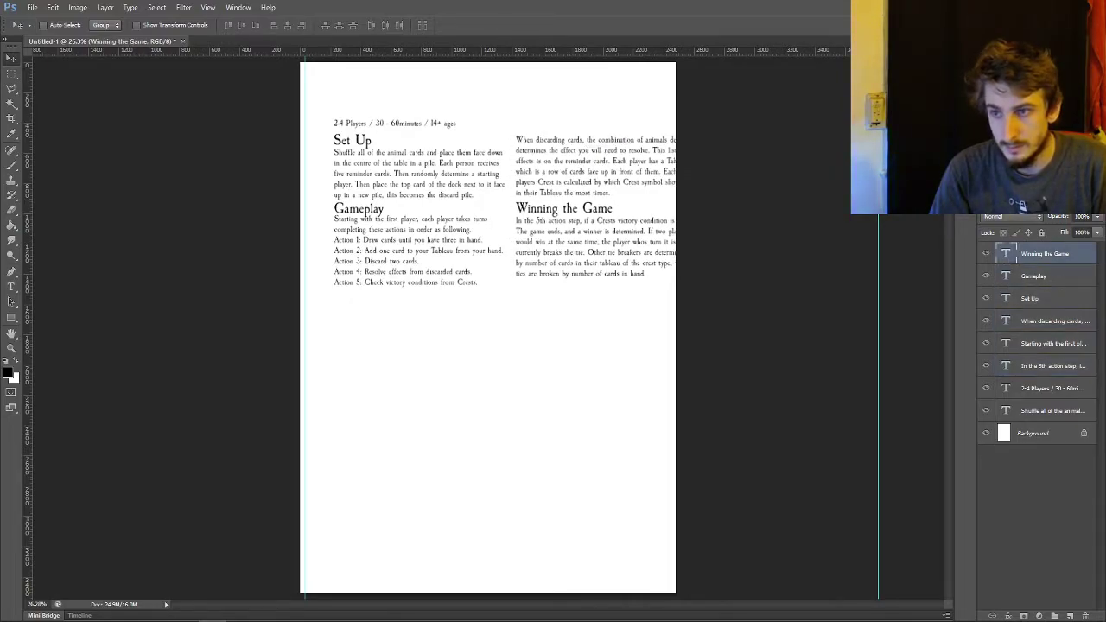
shift+click(1052, 411)
drag(477, 168, 450, 190)
drag(879, 208, 2, 204)
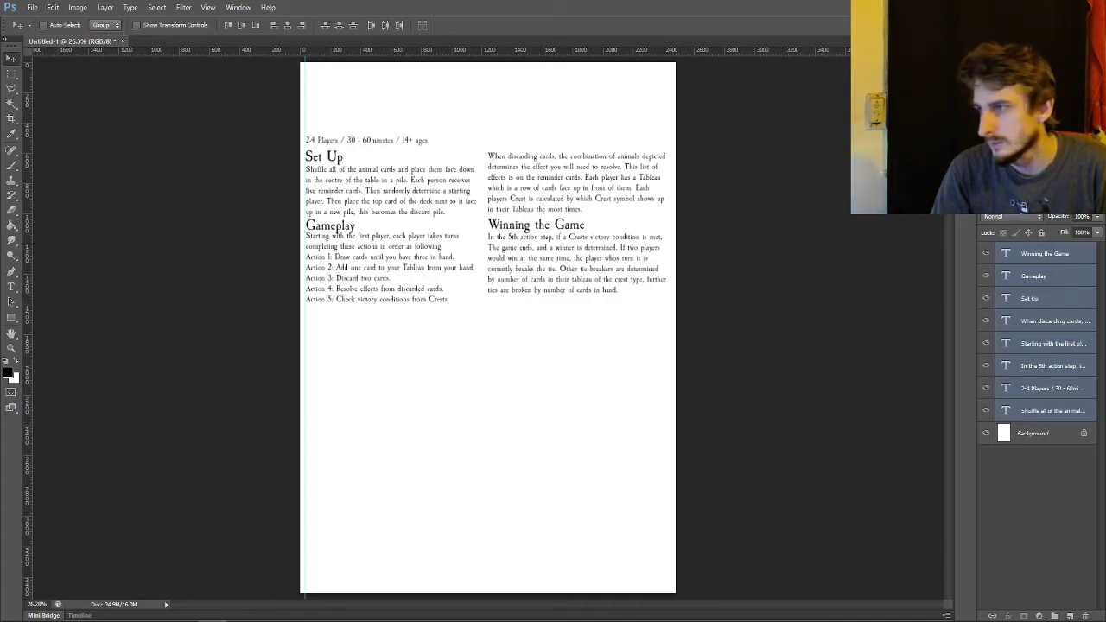
Place the Crests card image below the Gameplay text, scaled to about 20.5% and aligned with the left margin guide
drag(2, 329, 488, 329)
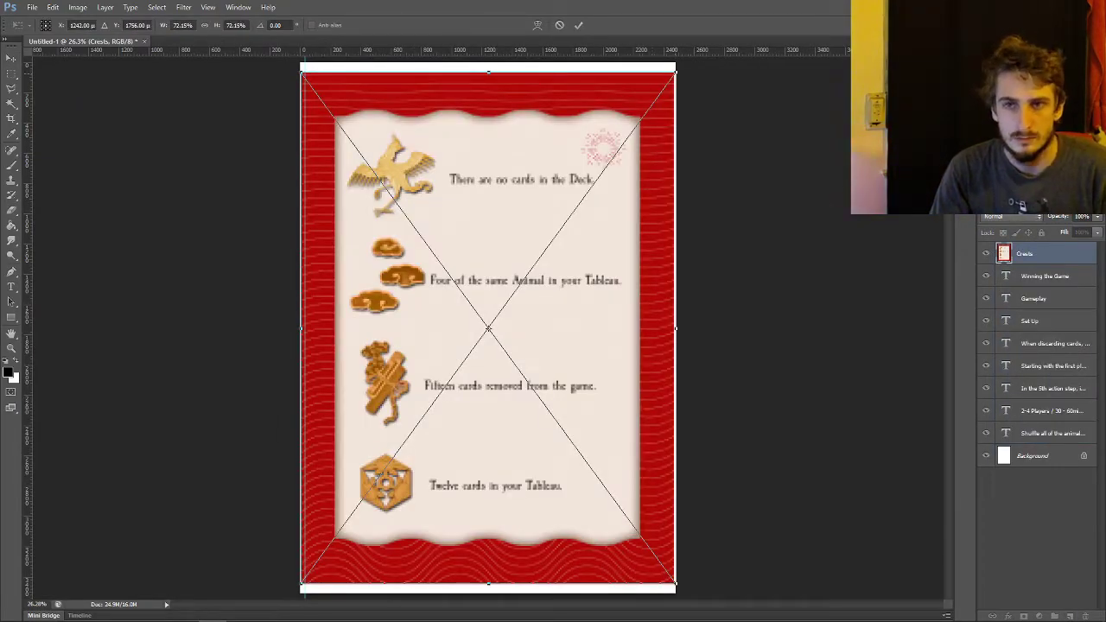
drag(676, 73, 456, 446)
drag(390, 475, 394, 355)
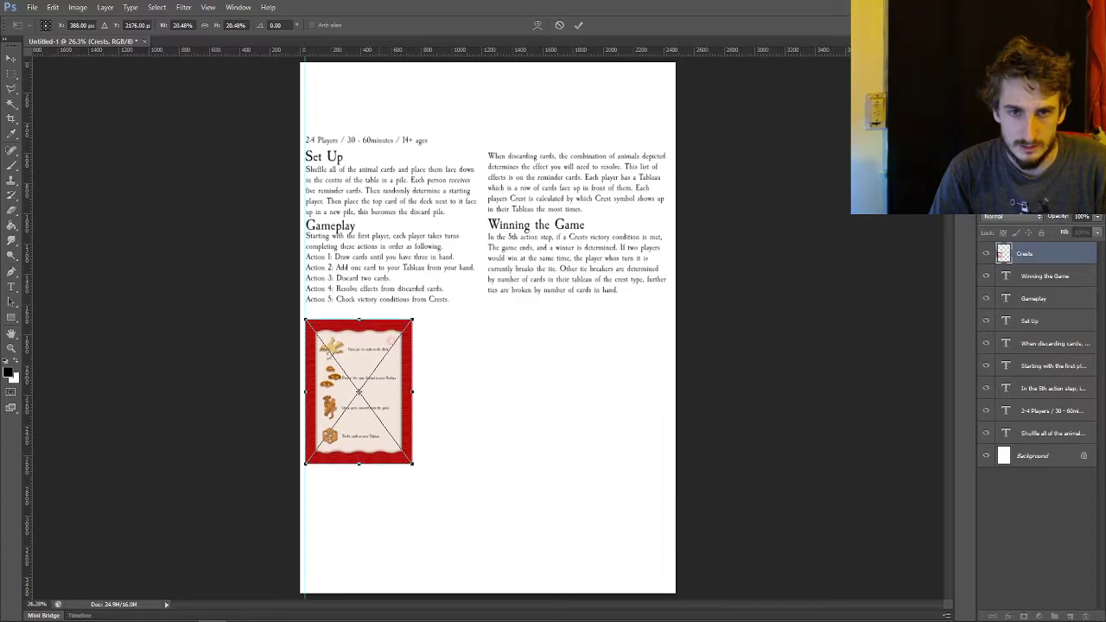
key(Return)
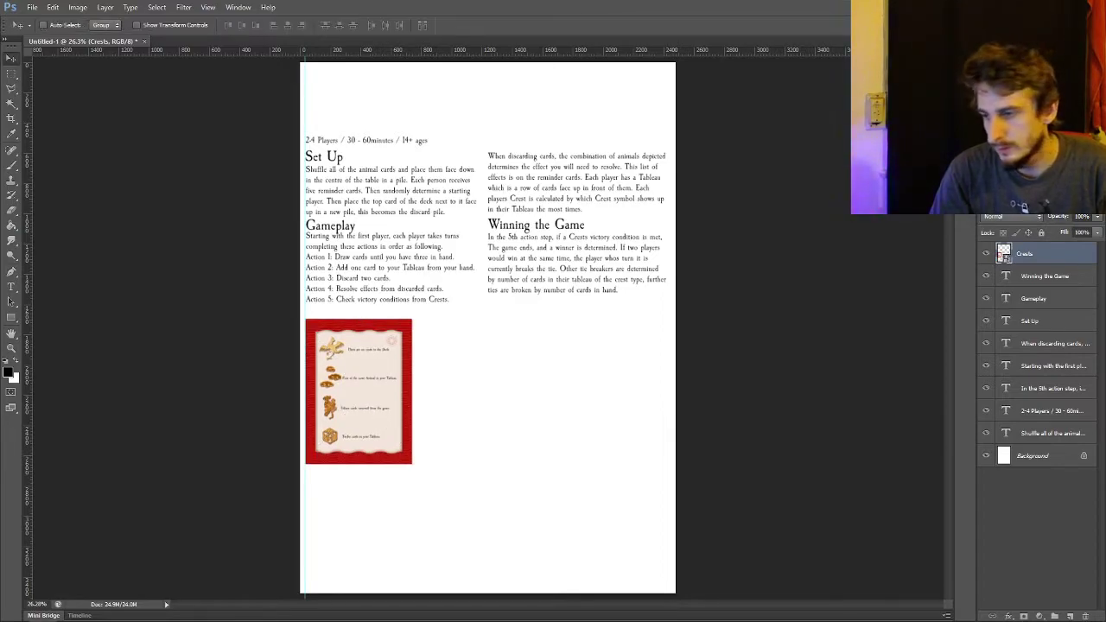
Place the Reminder1 card image over the Crests card and scale it to about 20.45% to match its size
drag(676, 73, 481, 407)
drag(384, 402, 391, 327)
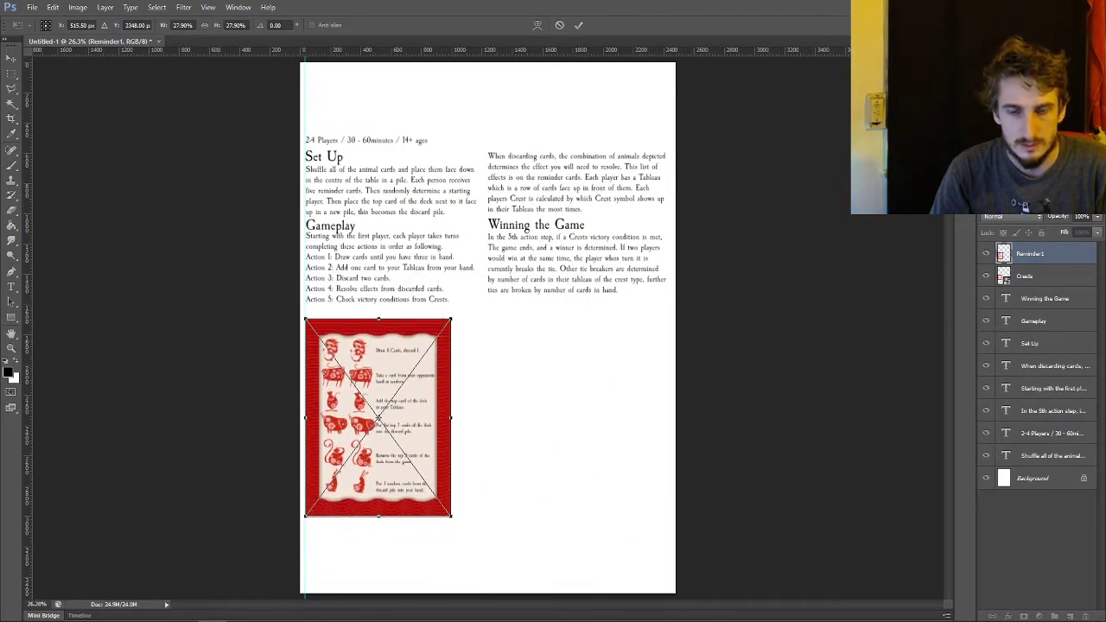
drag(451, 516, 413, 465)
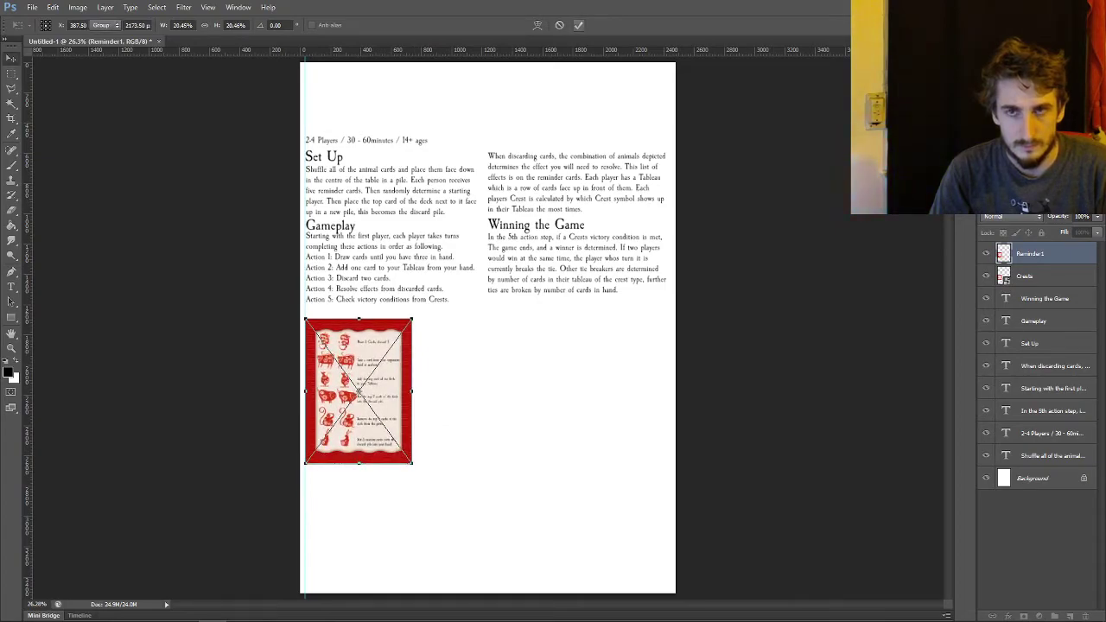
key(Return)
Position the Reminder1 card directly beside the Crests card, with a horizontal guide added along the cards' top edge for alignment
drag(374, 331, 488, 335)
drag(453, 367, 460, 397)
drag(518, 49, 519, 319)
drag(506, 380, 499, 350)
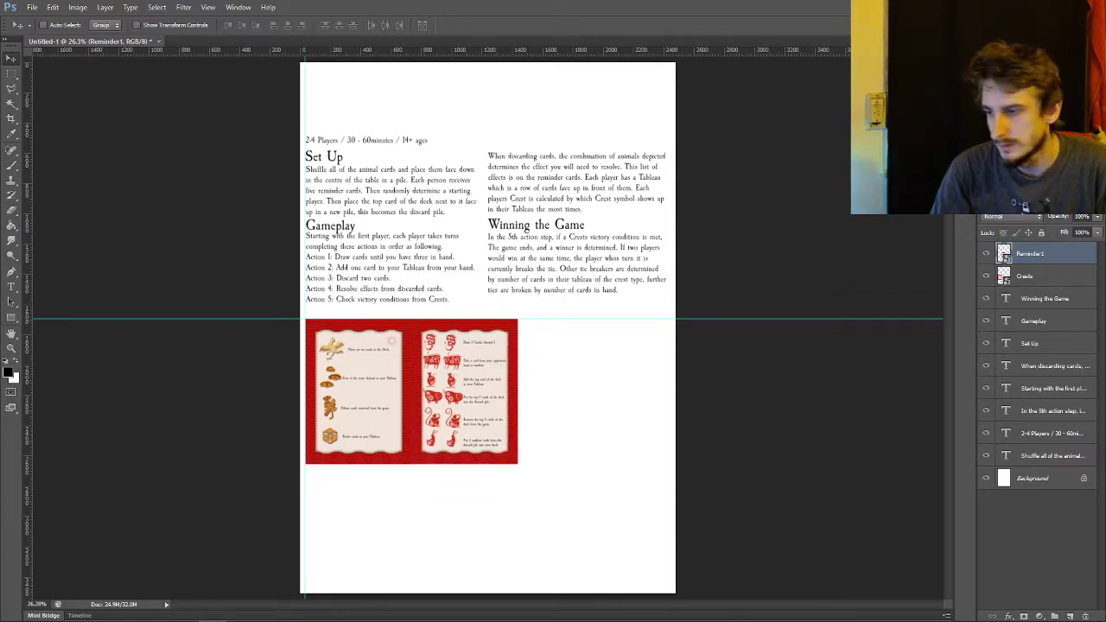
Place the Reminder2 card image, scale it to about 20.4%, and set it directly beside Reminder1 to complete the row of three
drag(542, 310, 560, 349)
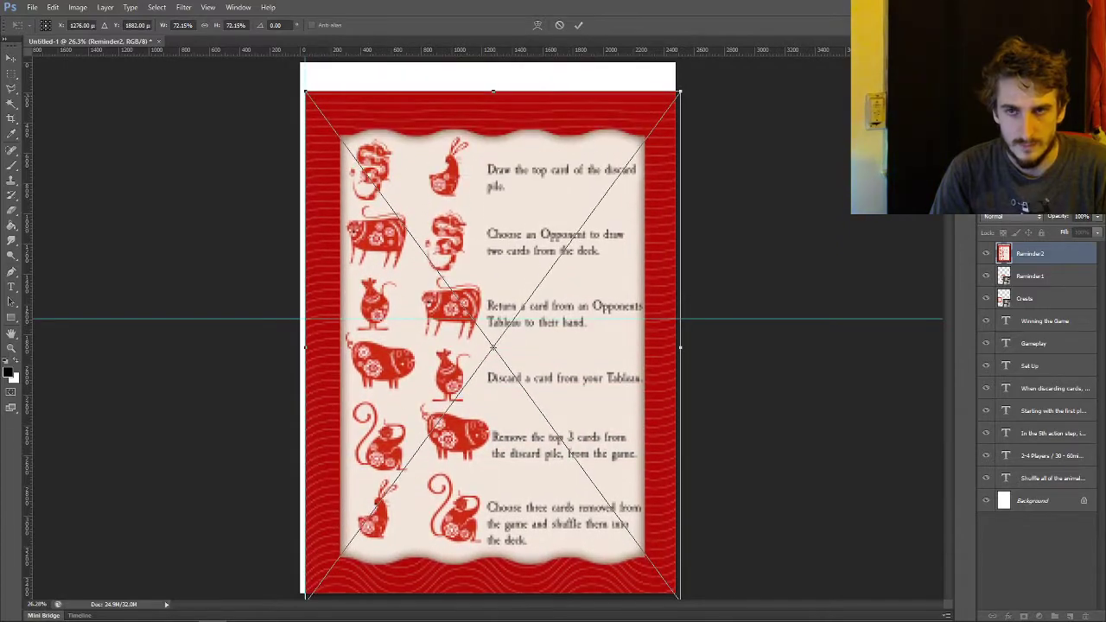
drag(681, 91, 473, 376)
drag(455, 462, 459, 413)
drag(473, 546, 412, 465)
drag(391, 415, 625, 383)
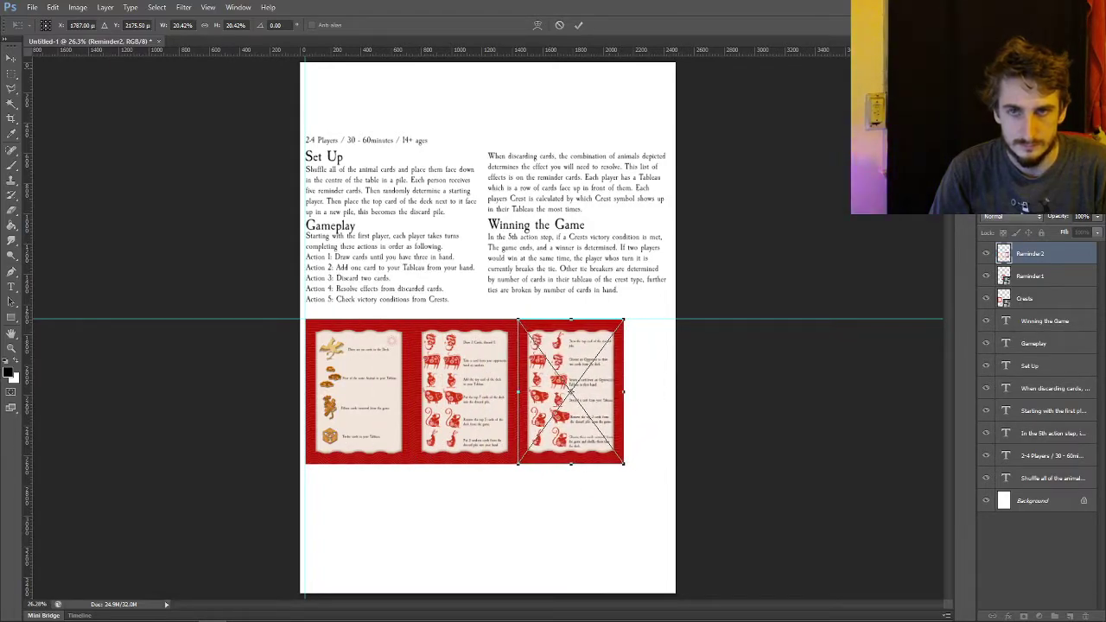
key(Return)
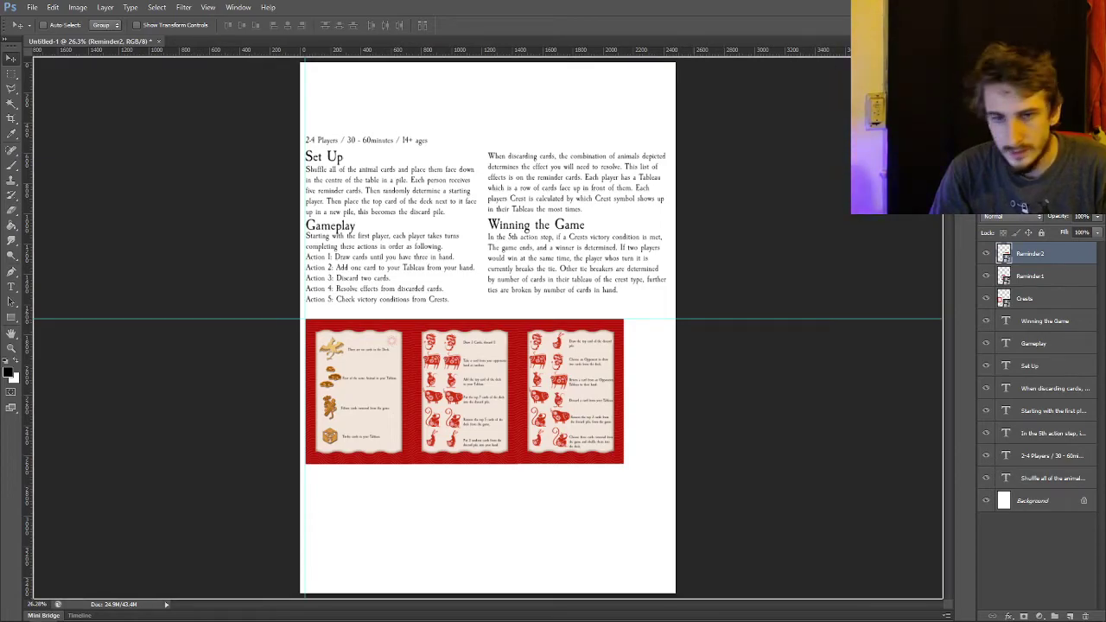
Place the Reminder4 card image, scale it to about 20.45%, and set it directly below the Crests card
drag(1105, 328, 488, 328)
drag(388, 350, 393, 341)
drag(680, 64, 542, 361)
drag(392, 382, 391, 375)
drag(488, 567, 412, 462)
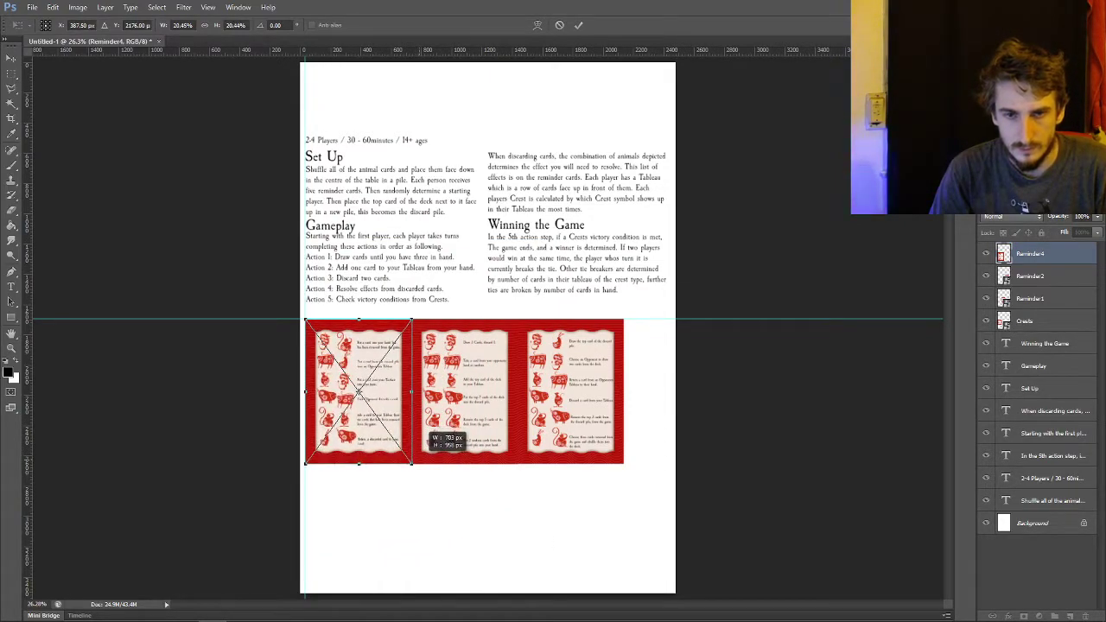
drag(386, 402, 398, 528)
click(578, 25)
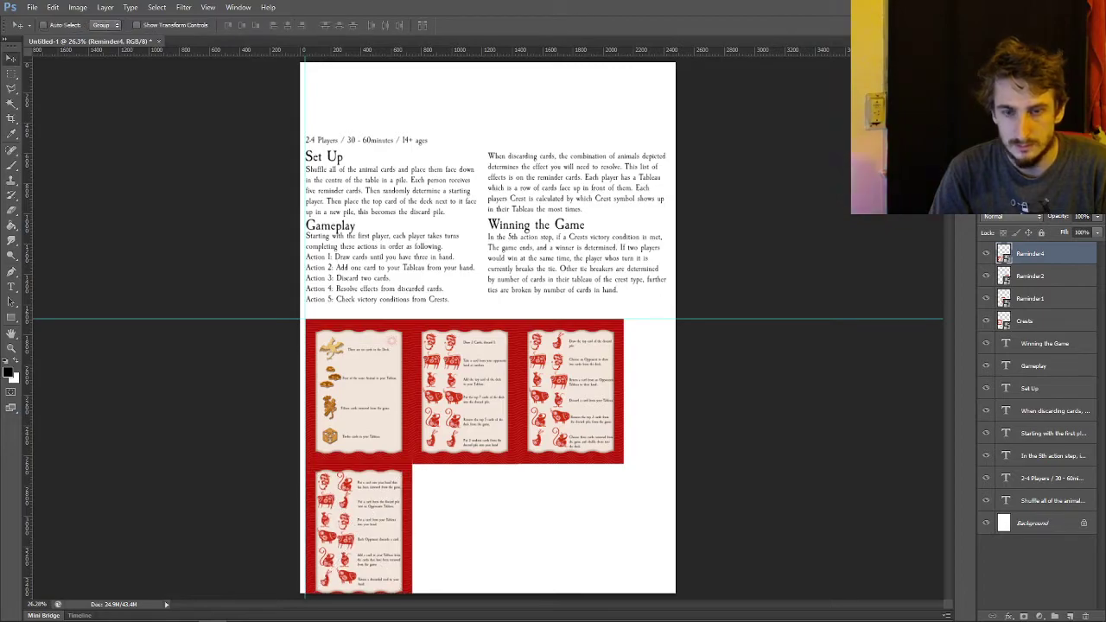
Place the Reminder5 card image, scale it to about 20.4%, and set it beside Reminder4 in the second row
drag(2, 328, 489, 328)
mouse_move(495, 228)
mouse_down()
mouse_move(493, 306)
mouse_move(499, 227)
mouse_up()
drag(681, 70, 498, 319)
drag(499, 582, 412, 463)
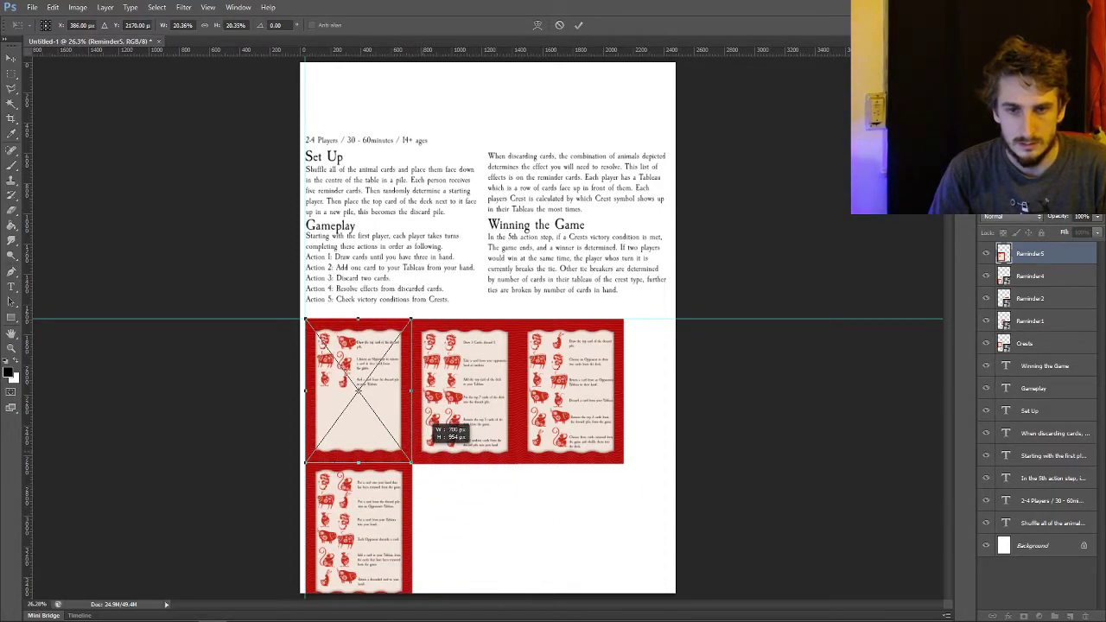
drag(402, 359, 508, 501)
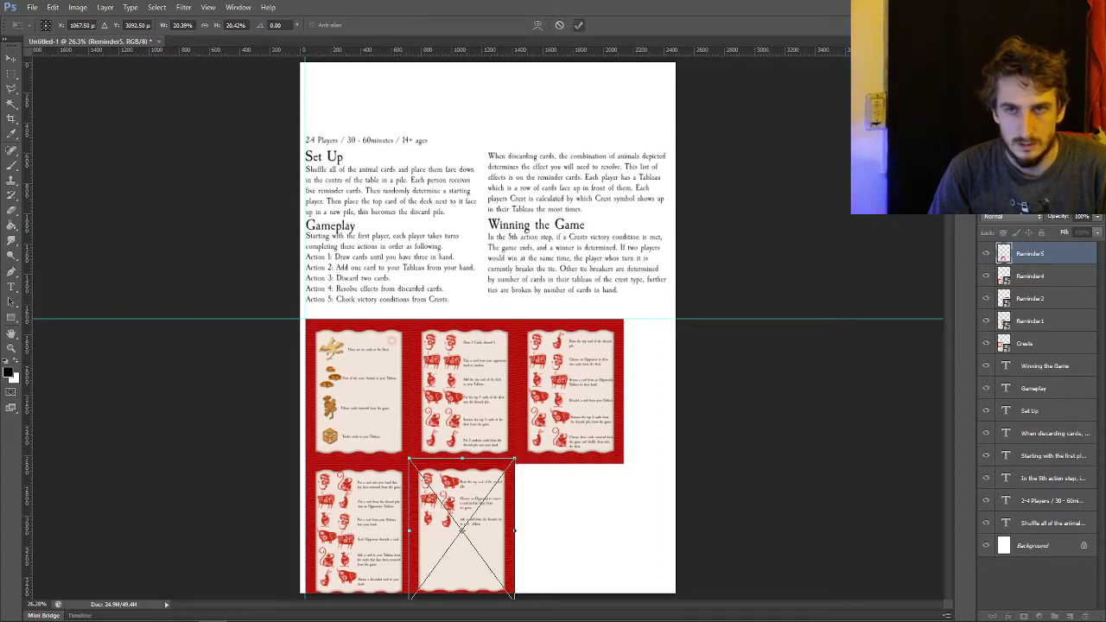
key(Return)
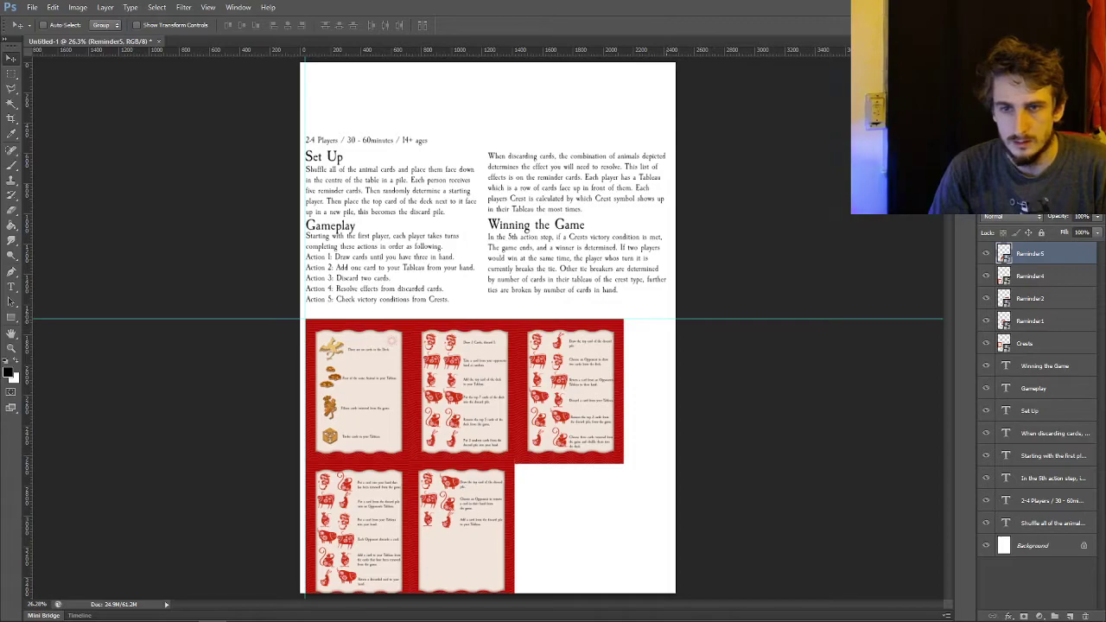
Combine the five card layers into one smart object and move it up to just below the rules text
shift+click(1042, 343)
right_click(1043, 343)
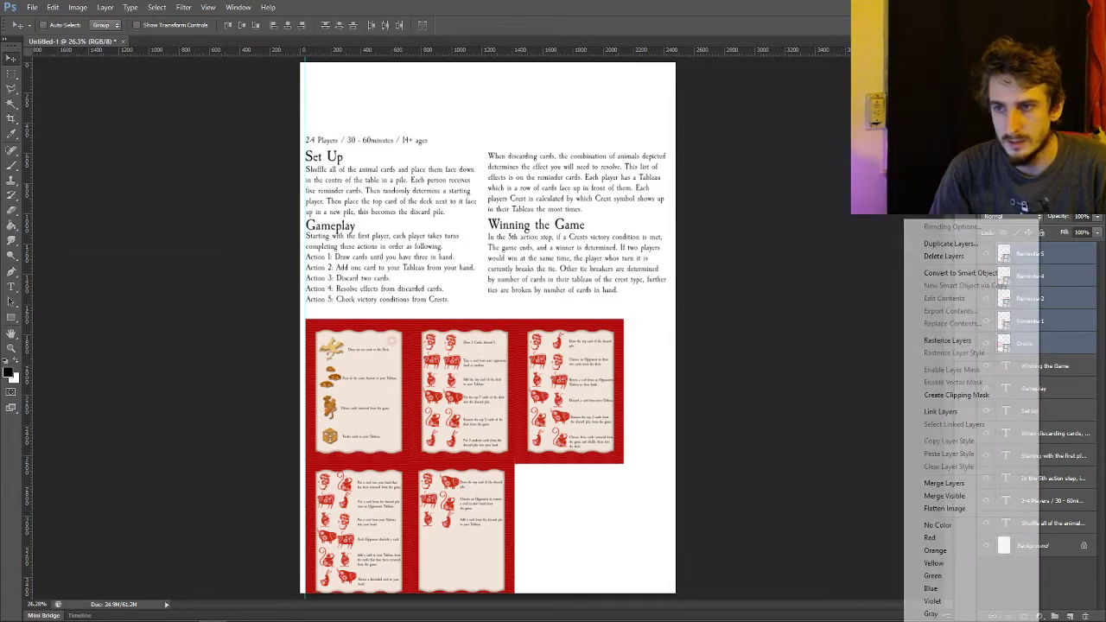
click(994, 274)
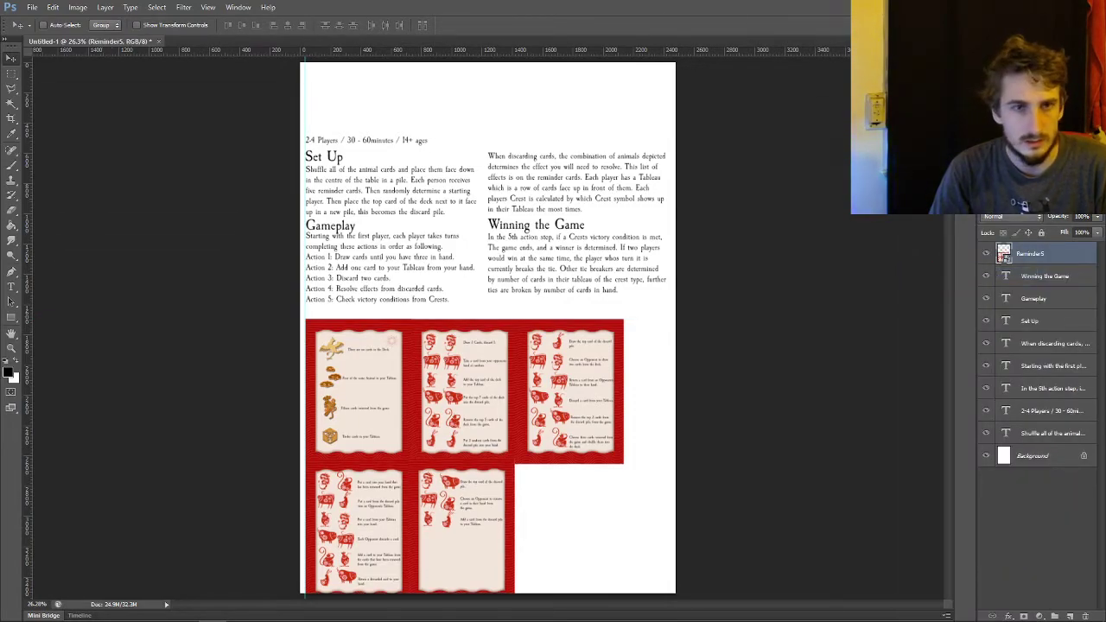
drag(371, 398, 372, 384)
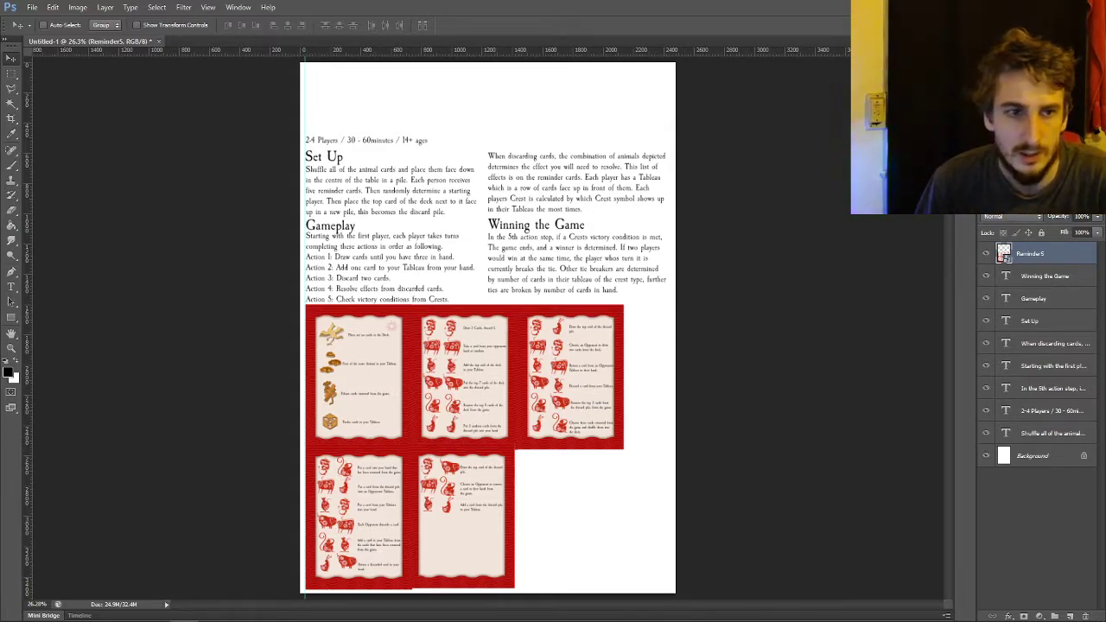
Add the 60 pt title "Crest of the Year" above the player information line, aligned with the left margin guide
click(11, 286)
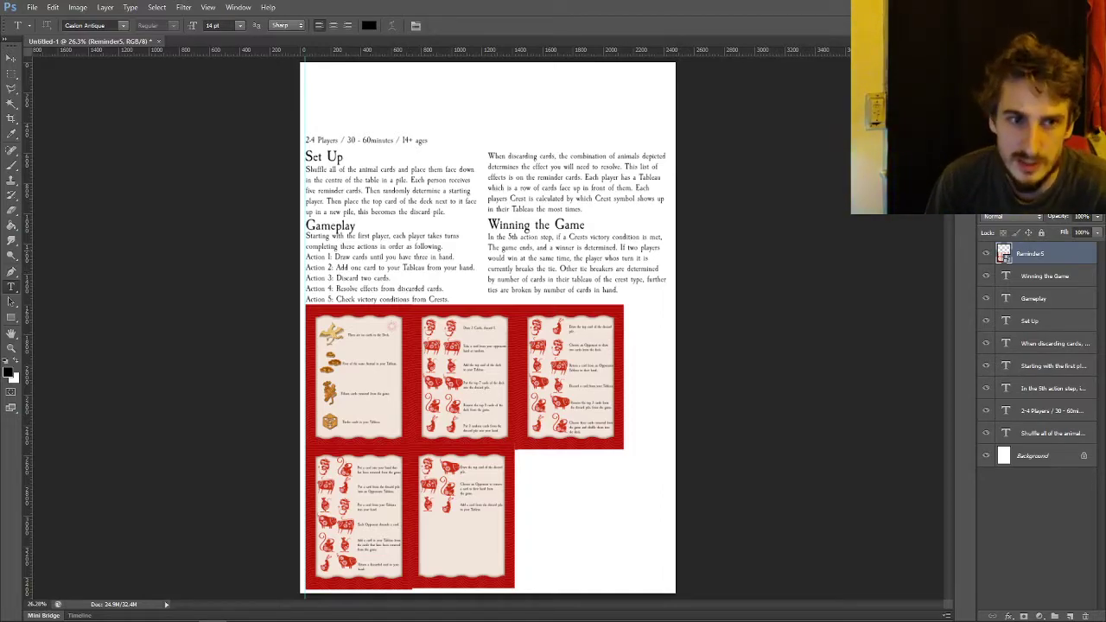
click(239, 25)
click(233, 204)
click(339, 101)
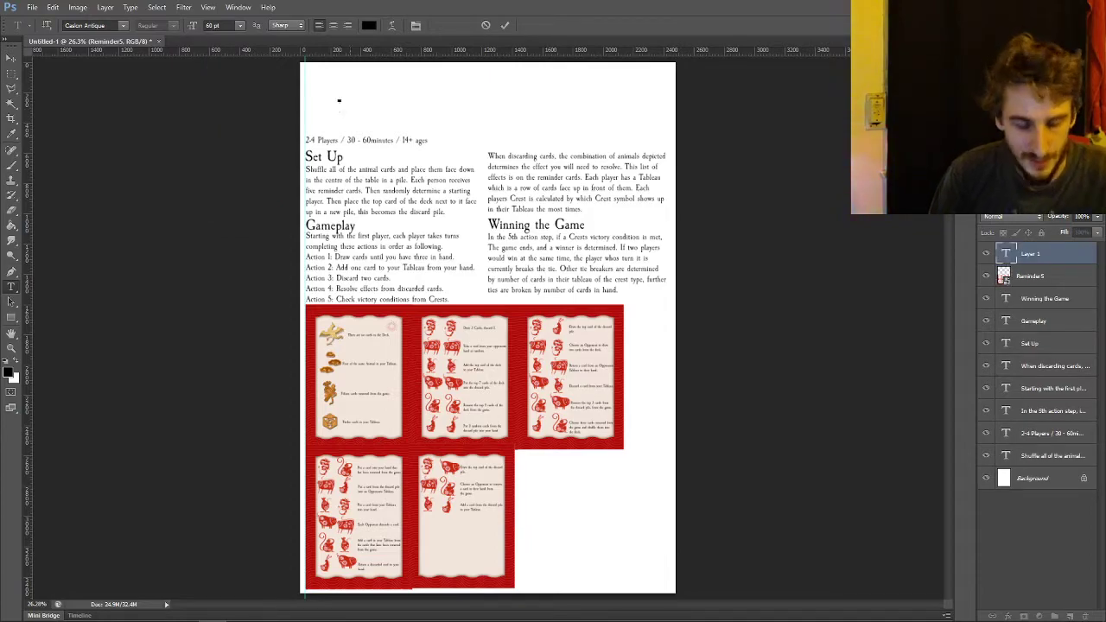
text(Crest of the )
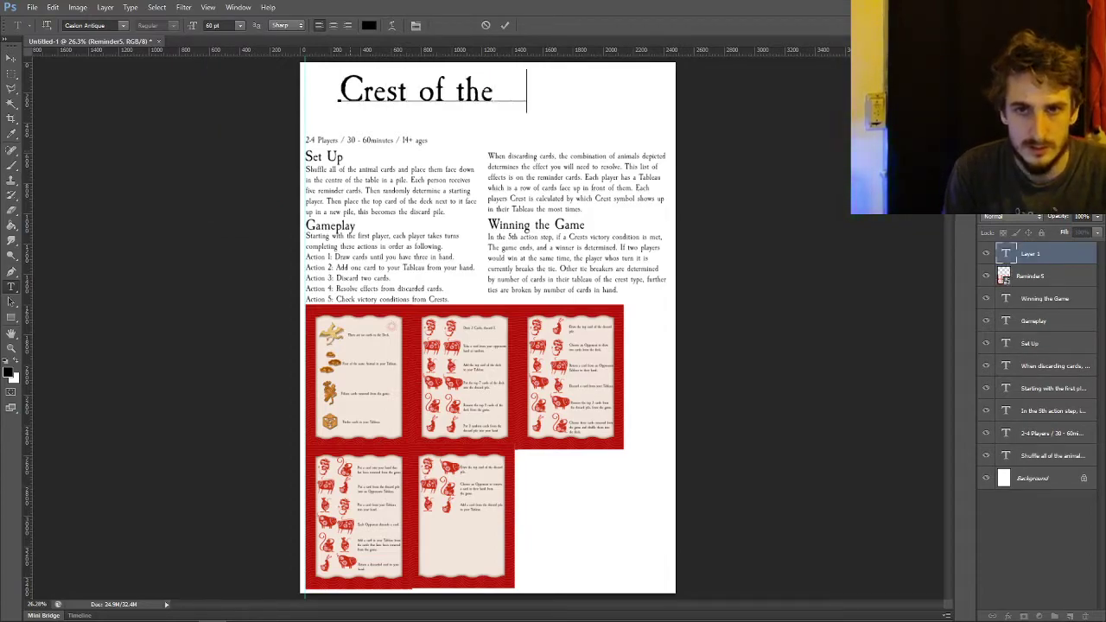
text(Year)
drag(398, 119, 364, 124)
key(ctrl+Return)
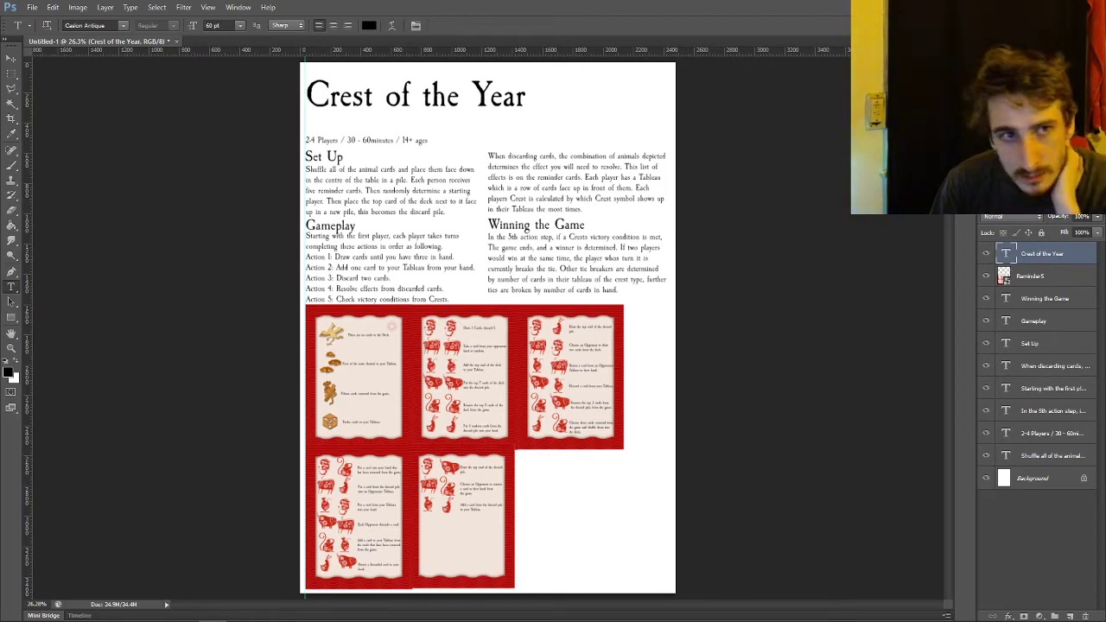
Save the document in Photoshop format as "Rulebooklet" in a new folder named "PNP" inside the Fortunes folder
click(32, 7)
click(48, 145)
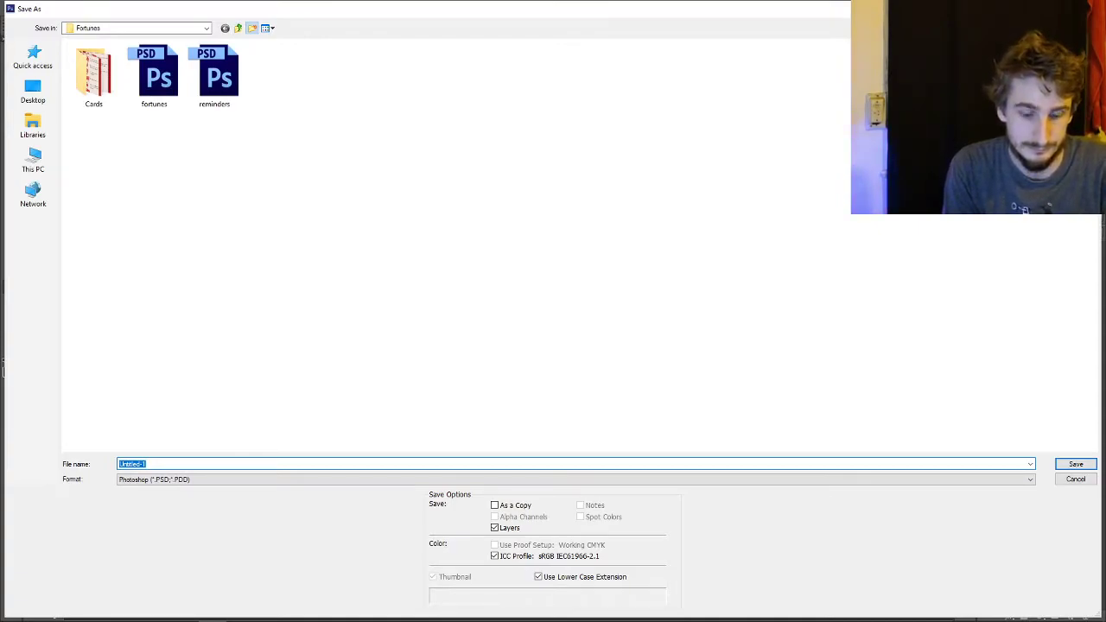
click(251, 27)
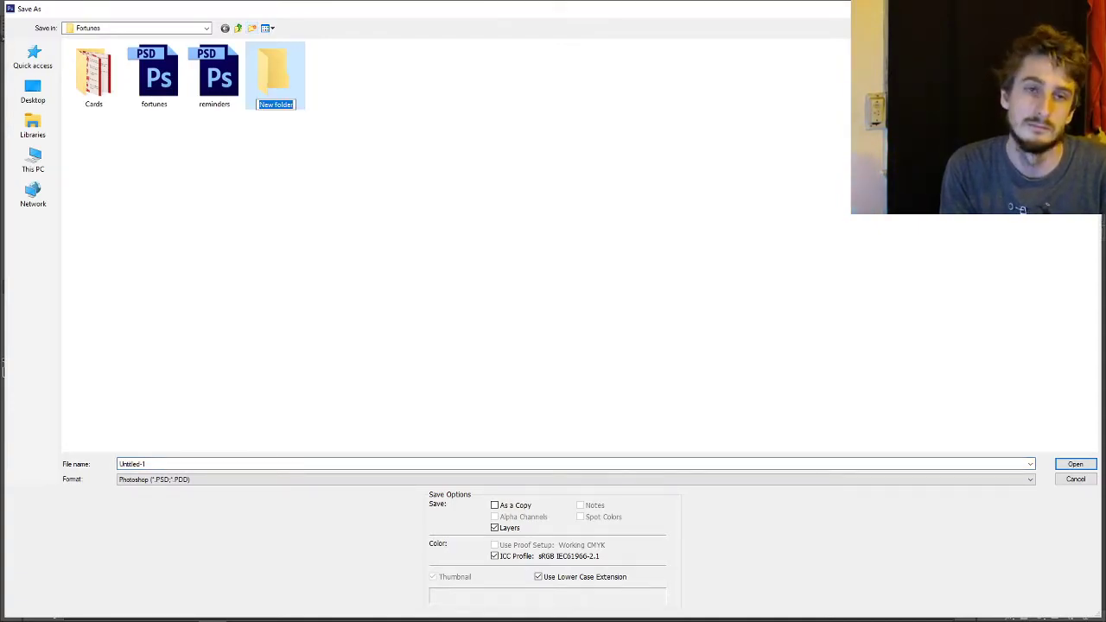
text(PNP)
key(Return)
key(Return)
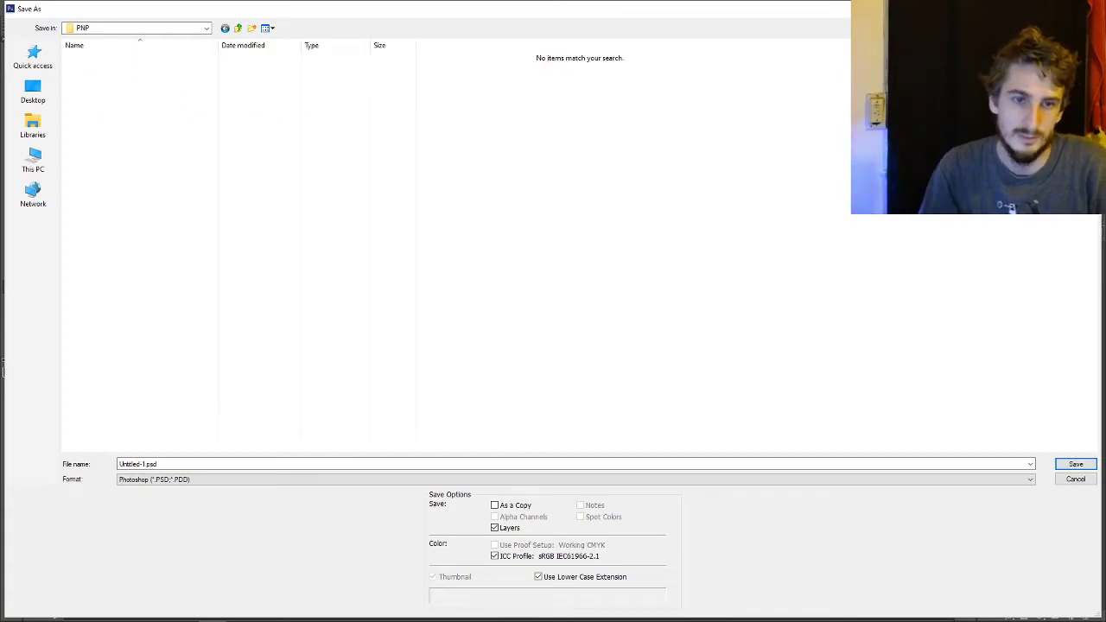
text(Rulebooklet)
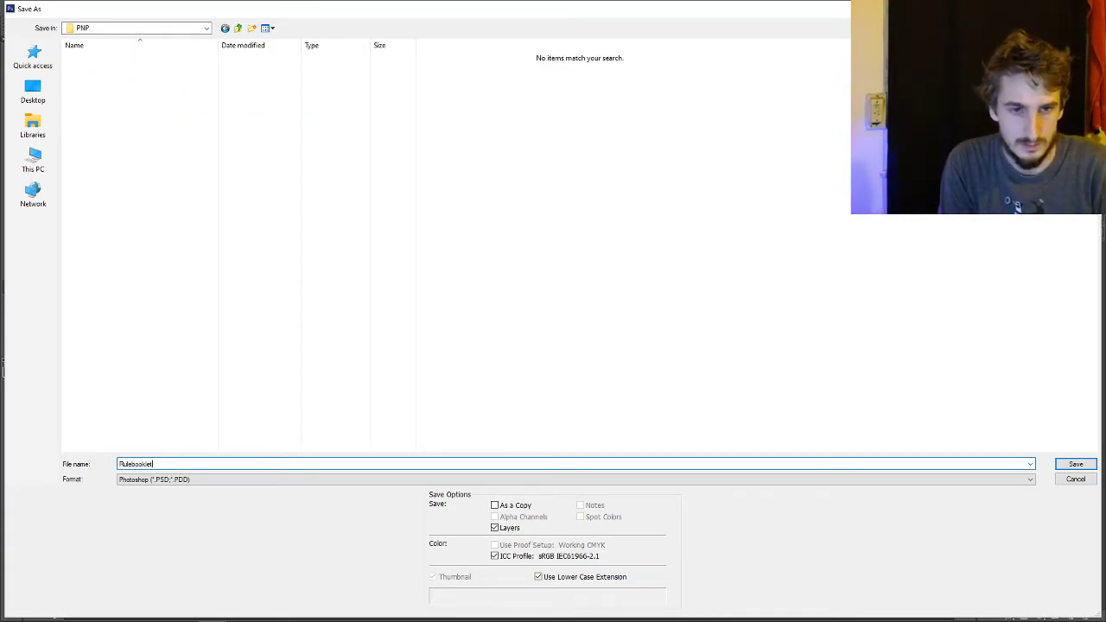
key(Return)
key(Return)
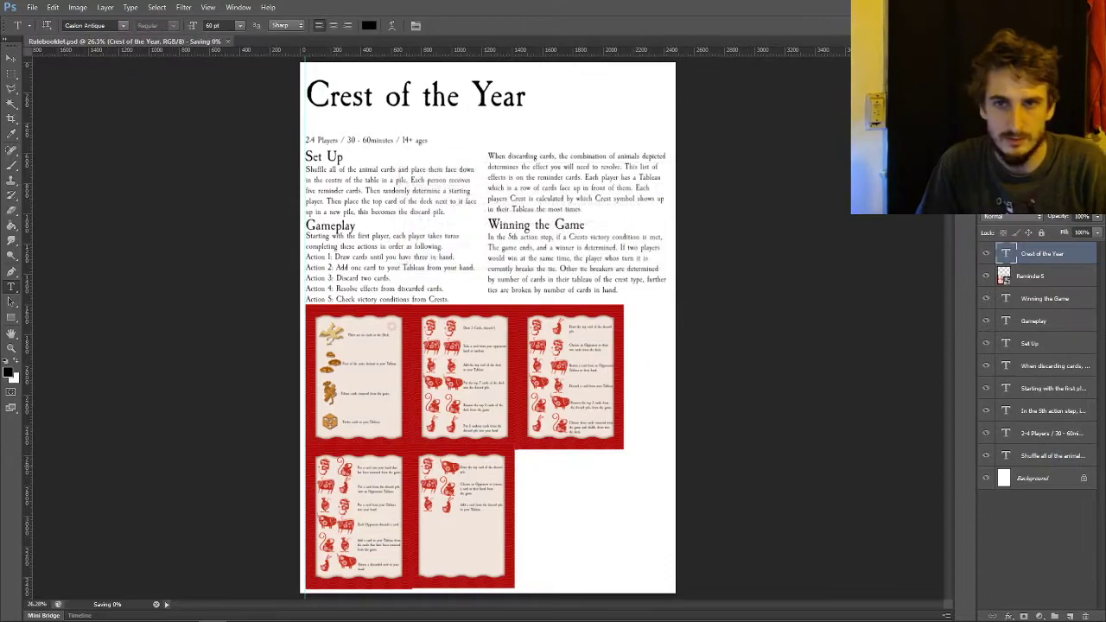
Close the rules document and create a new blank document with the International Paper preset
click(190, 42)
click(32, 7)
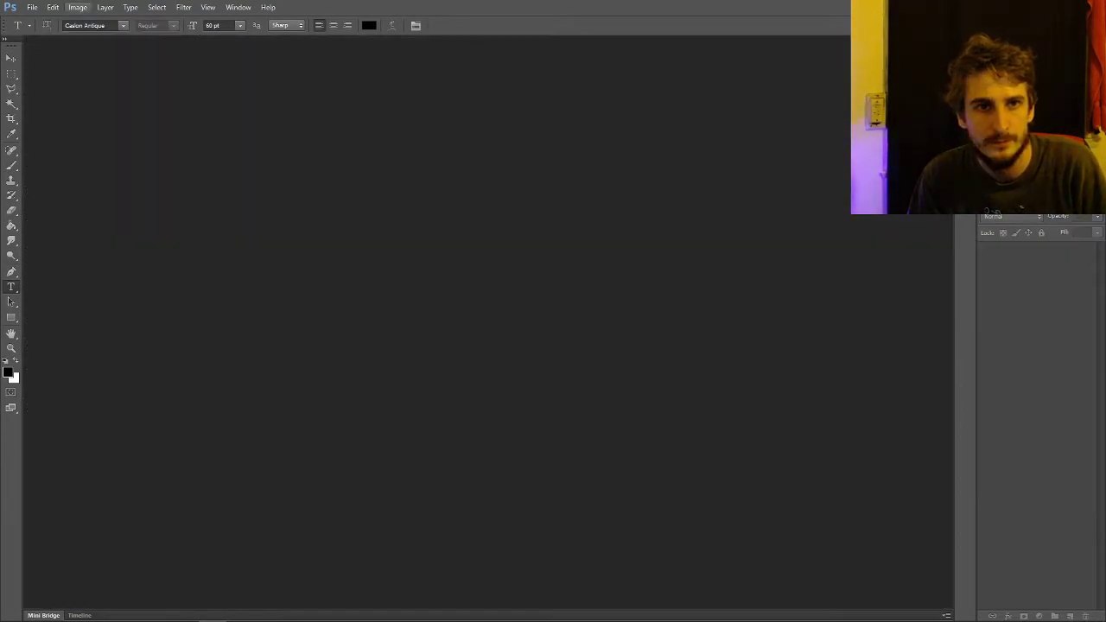
click(39, 19)
click(521, 176)
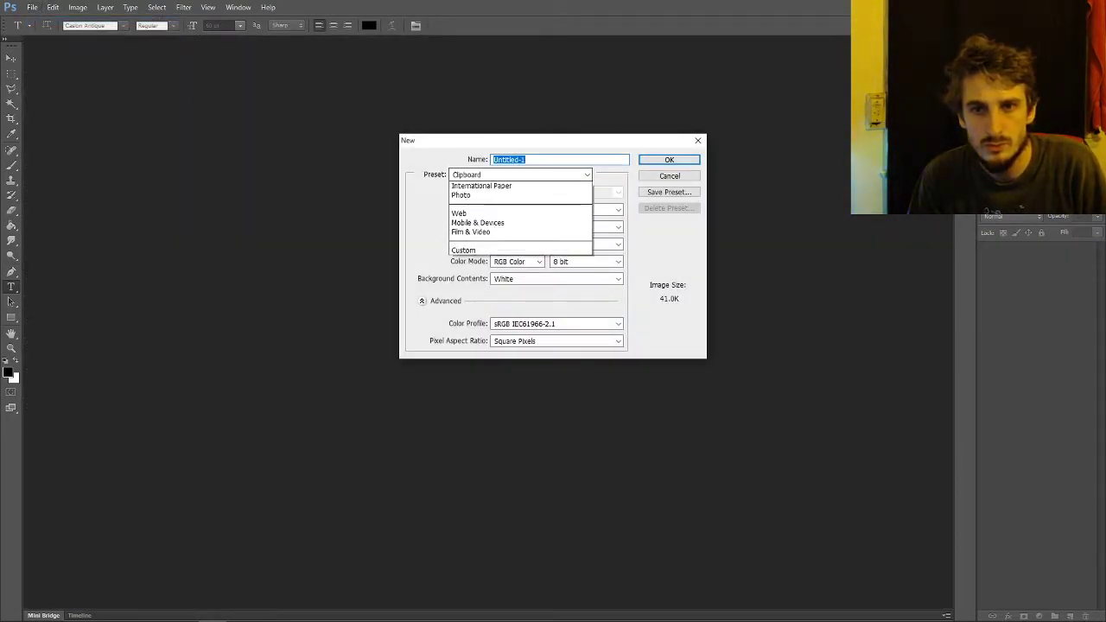
click(482, 224)
click(669, 160)
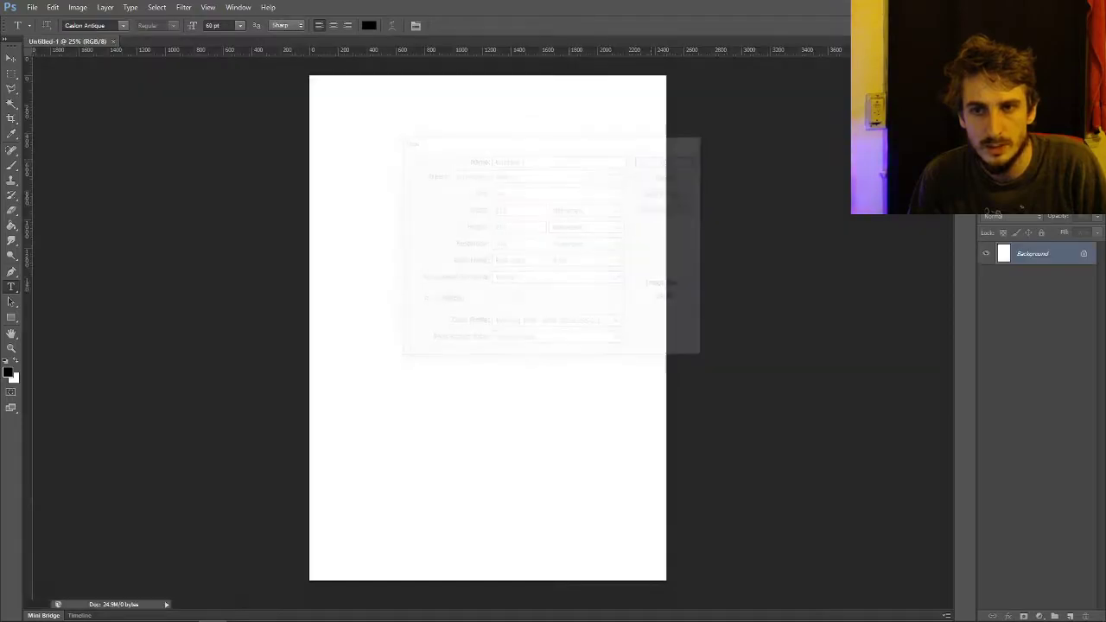
Add vertical guides at 800 and 1600 to the new page
click(208, 7)
click(227, 260)
text(800)
key(Return)
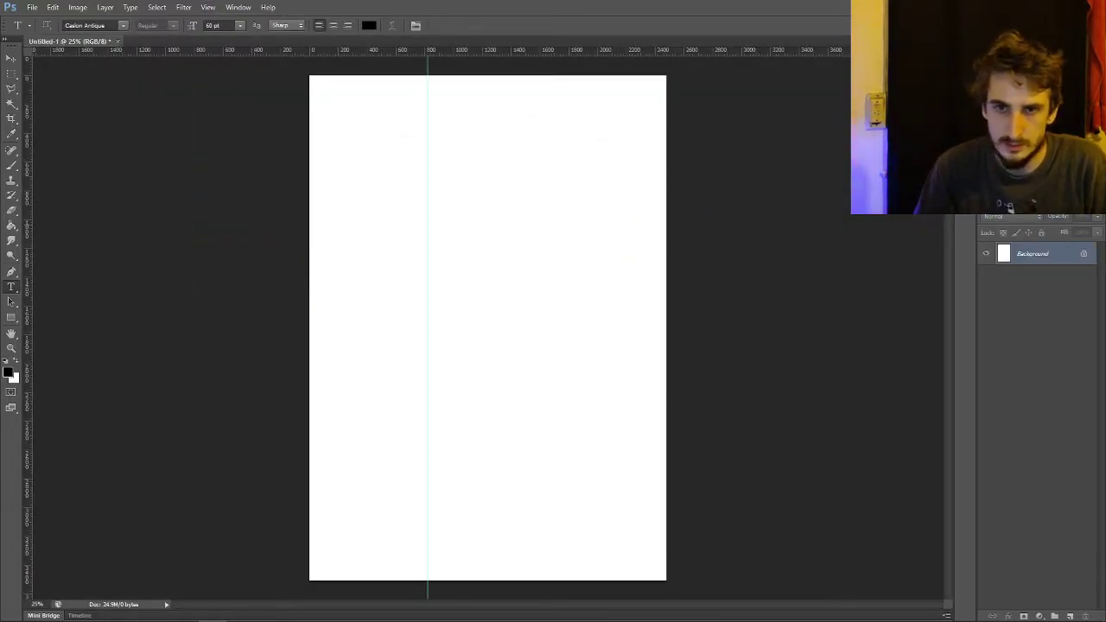
click(209, 7)
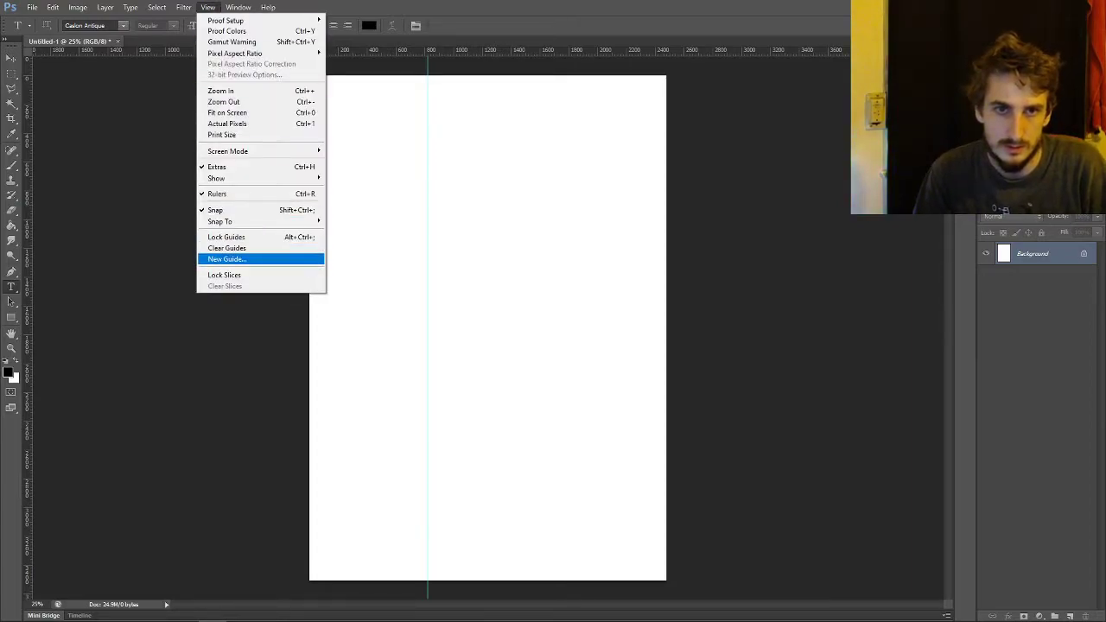
click(227, 256)
text(1600)
key(Return)
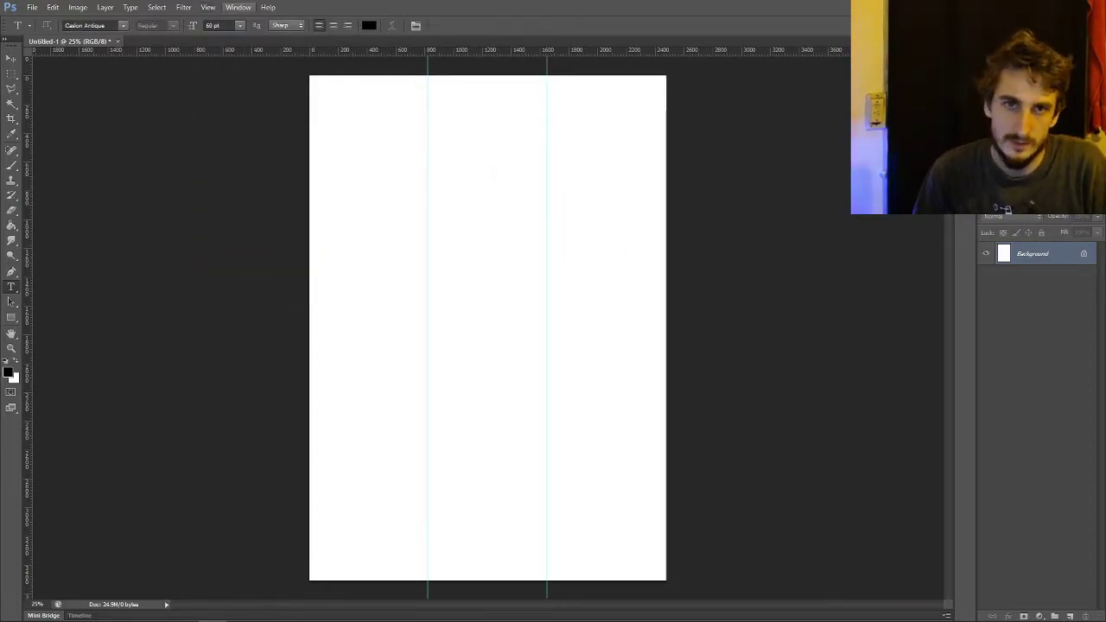
Add a vertical guide at 2475 px, close to the page's right edge
click(208, 7)
click(227, 260)
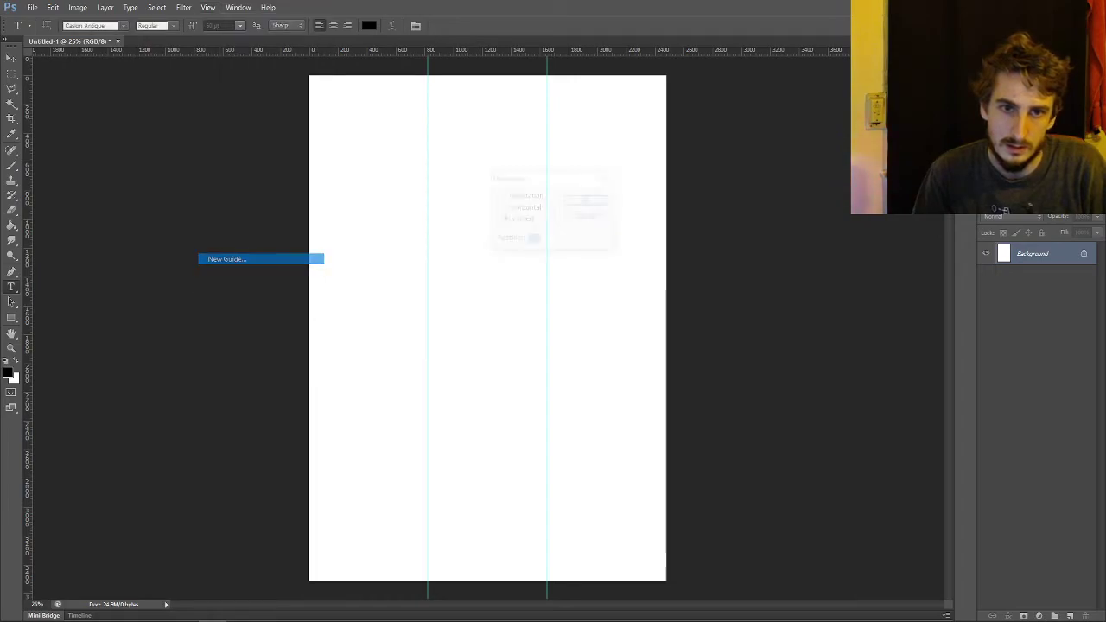
text(2480)
key(Return)
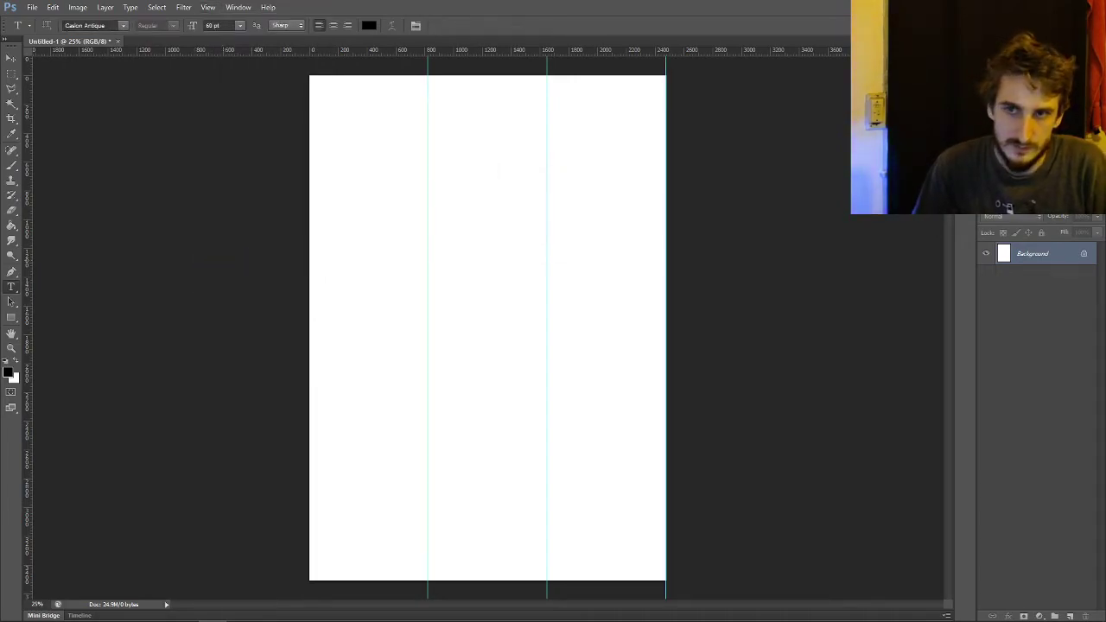
Add horizontal guides at 1125, 2250 and 3375 px, plus guides along the page's left and top edges
click(208, 7)
click(226, 259)
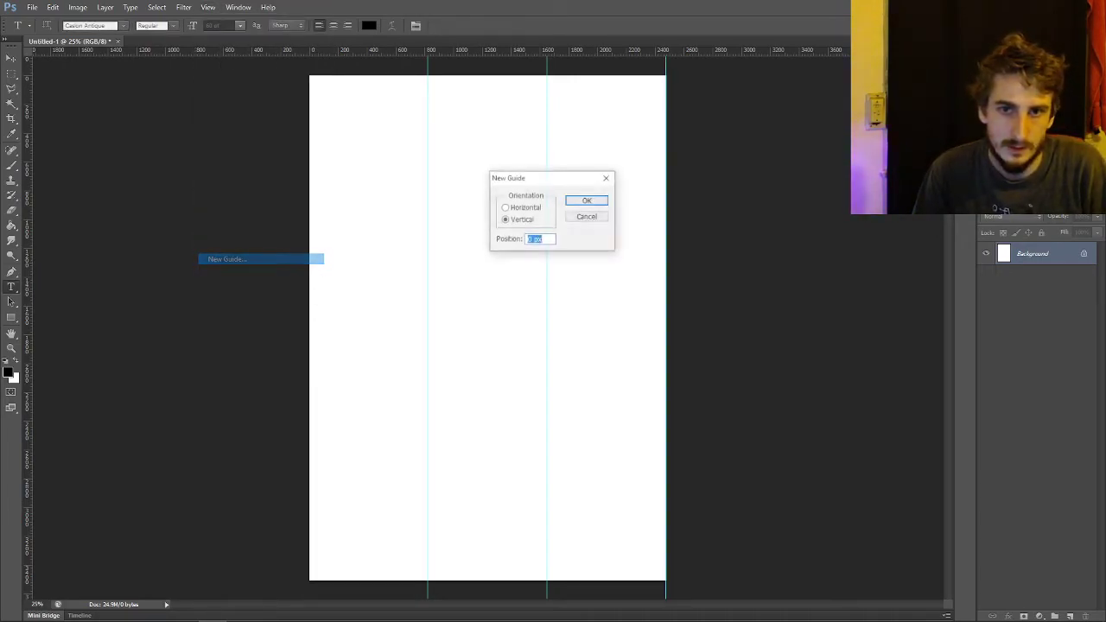
text(1120)
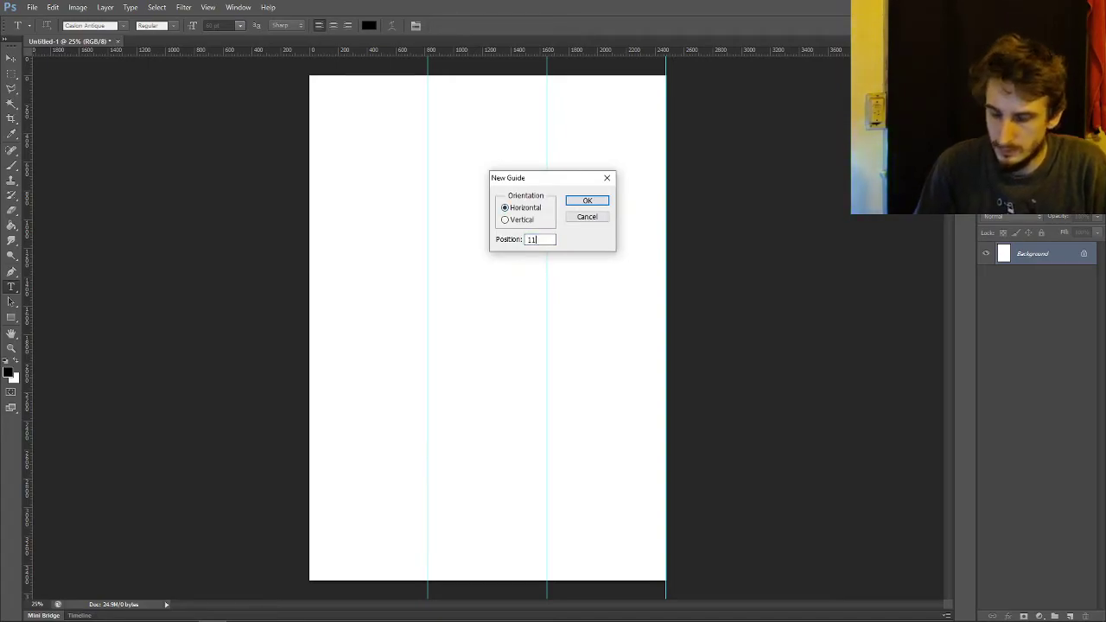
key(Return)
click(208, 7)
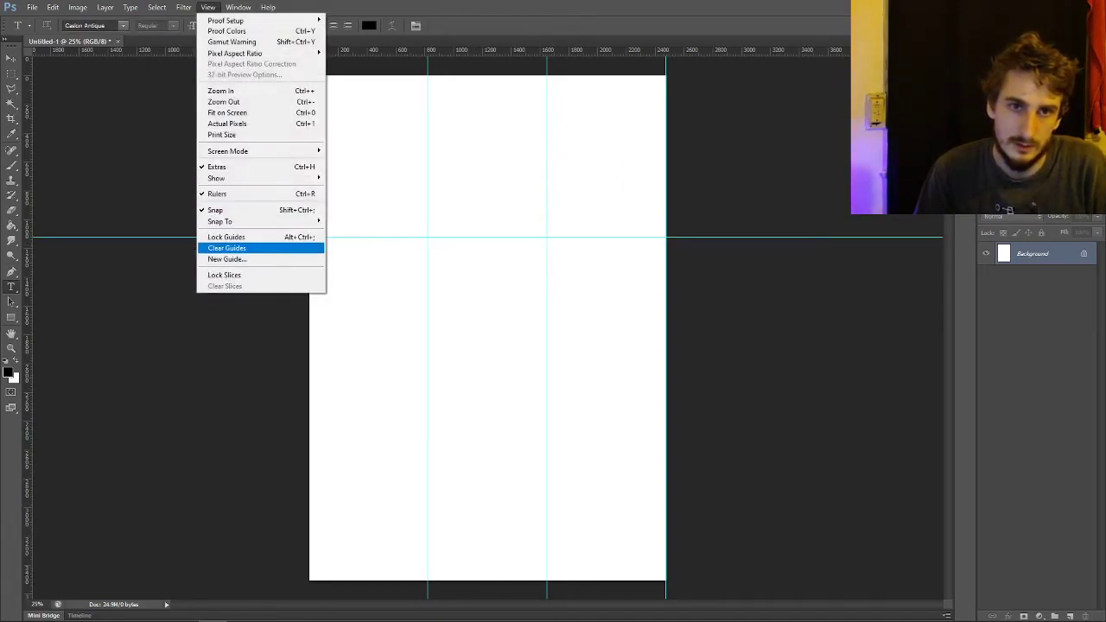
click(226, 258)
text(2240)
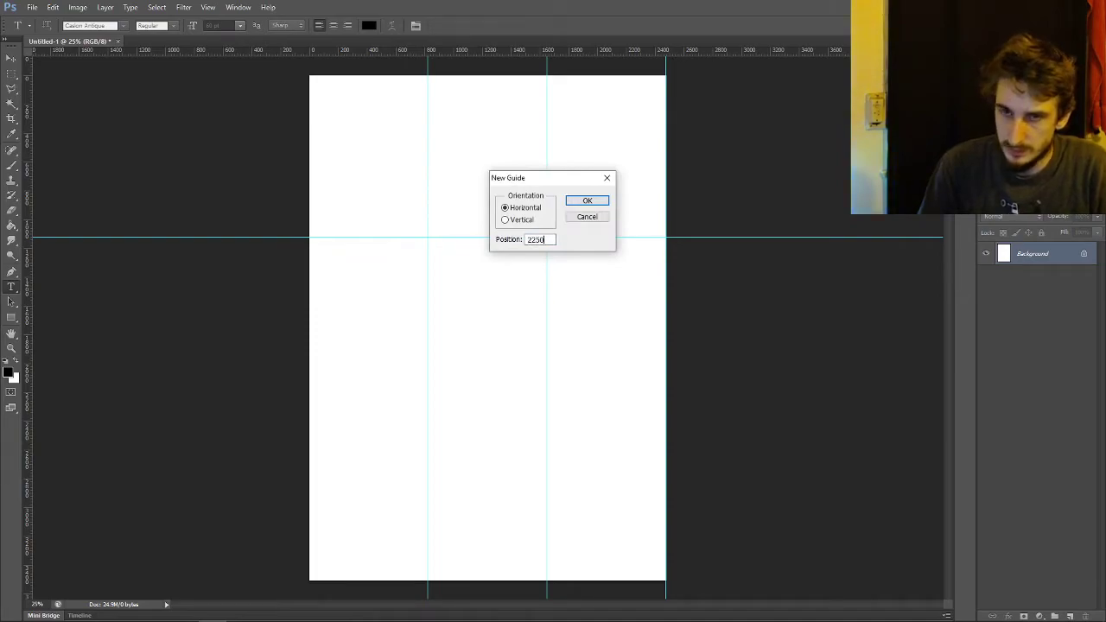
key(Return)
click(208, 7)
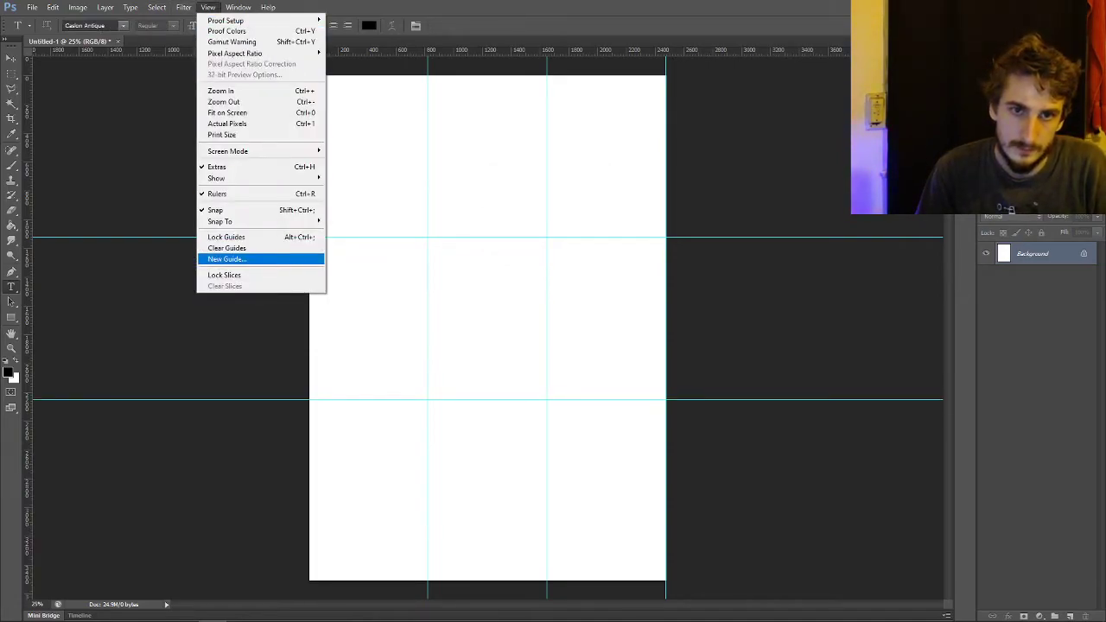
click(227, 258)
text(3375)
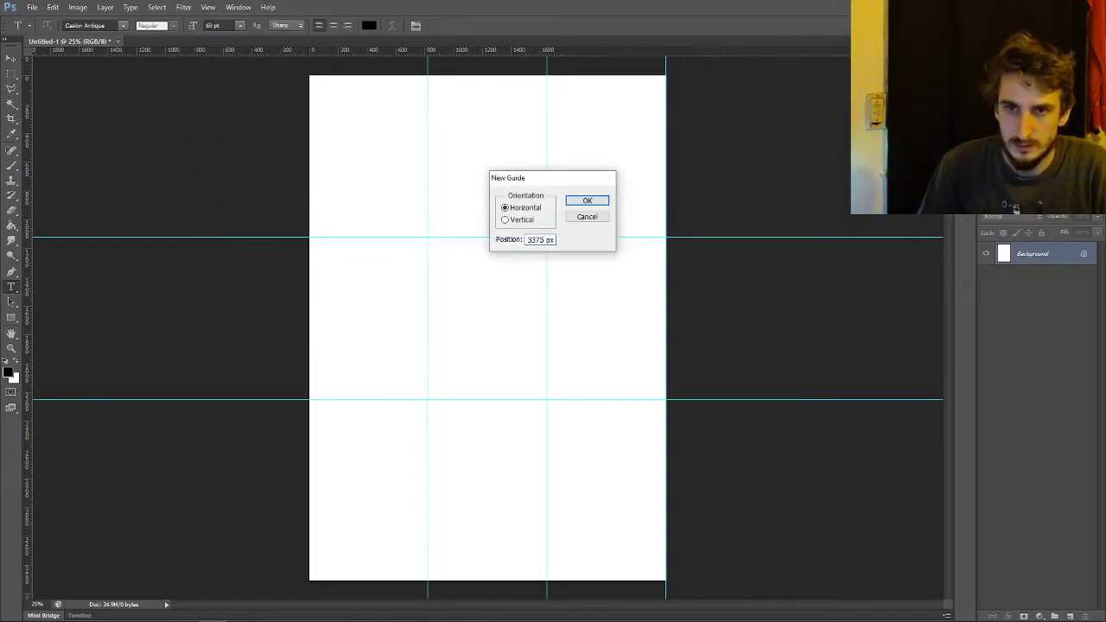
key(Return)
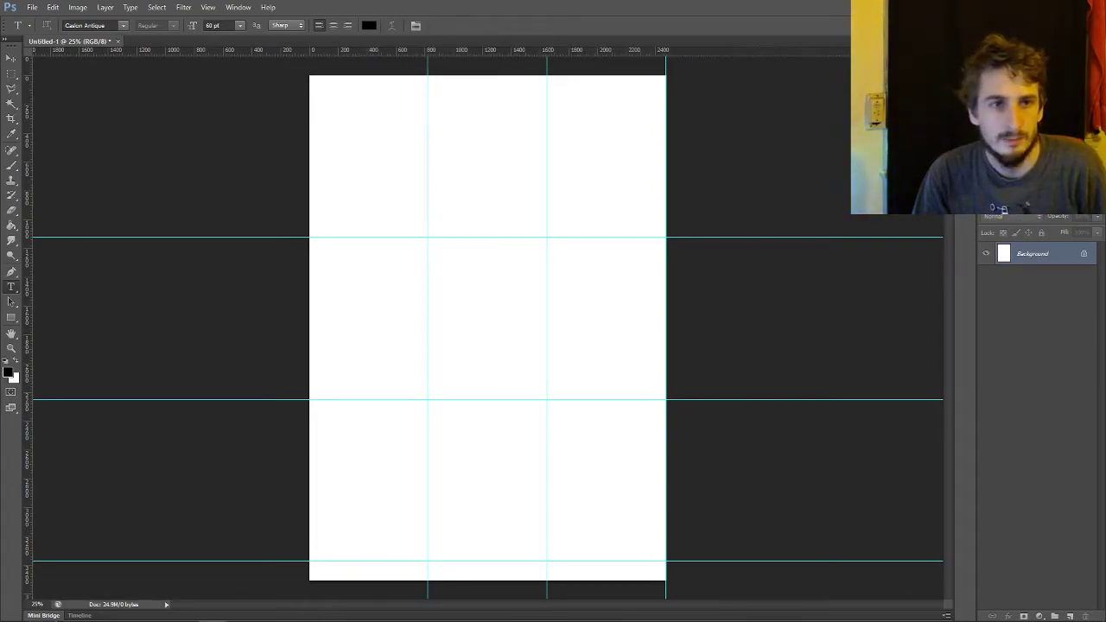
drag(28, 108, 309, 97)
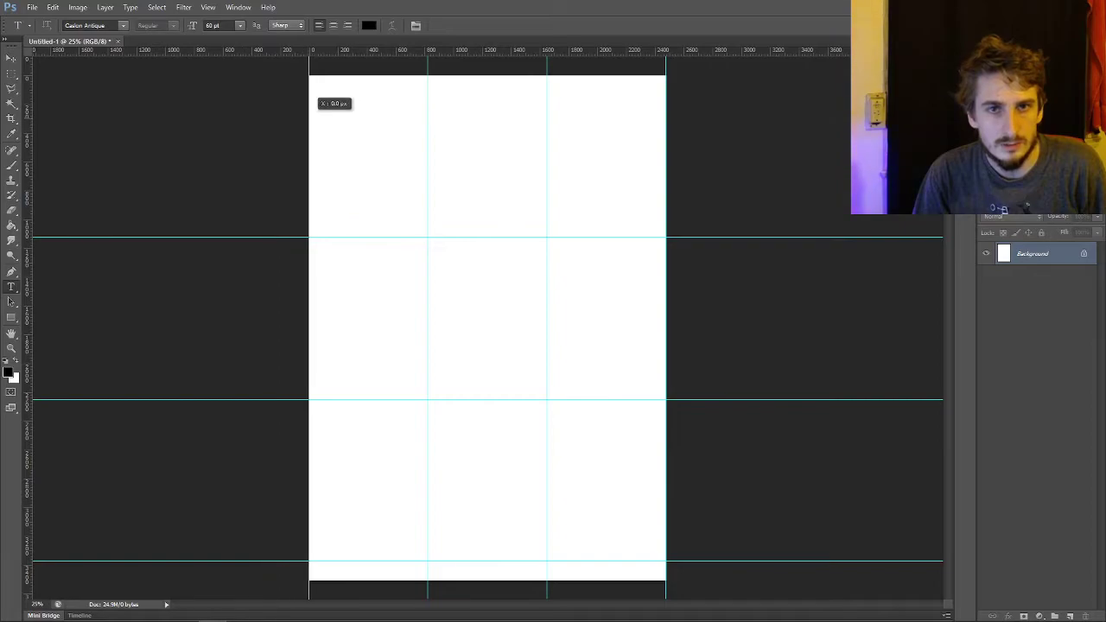
drag(211, 49, 216, 75)
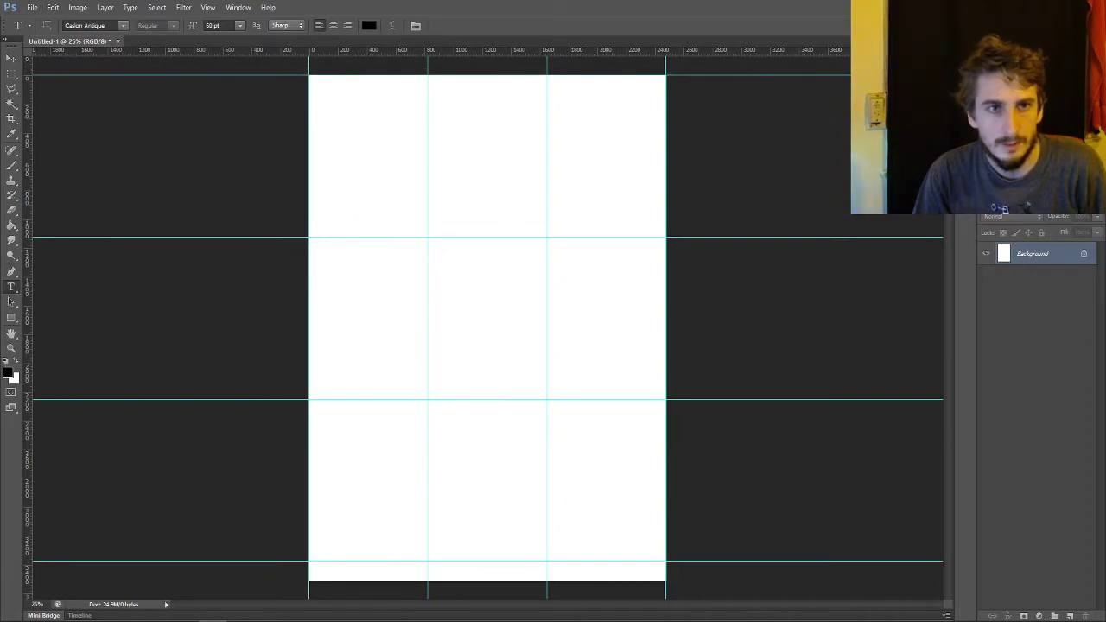
Place card image 25 and scale it to 24% so it fills the top-left cell of the guide grid
key(v)
drag(1105, 266, 502, 216)
drag(665, 562, 428, 237)
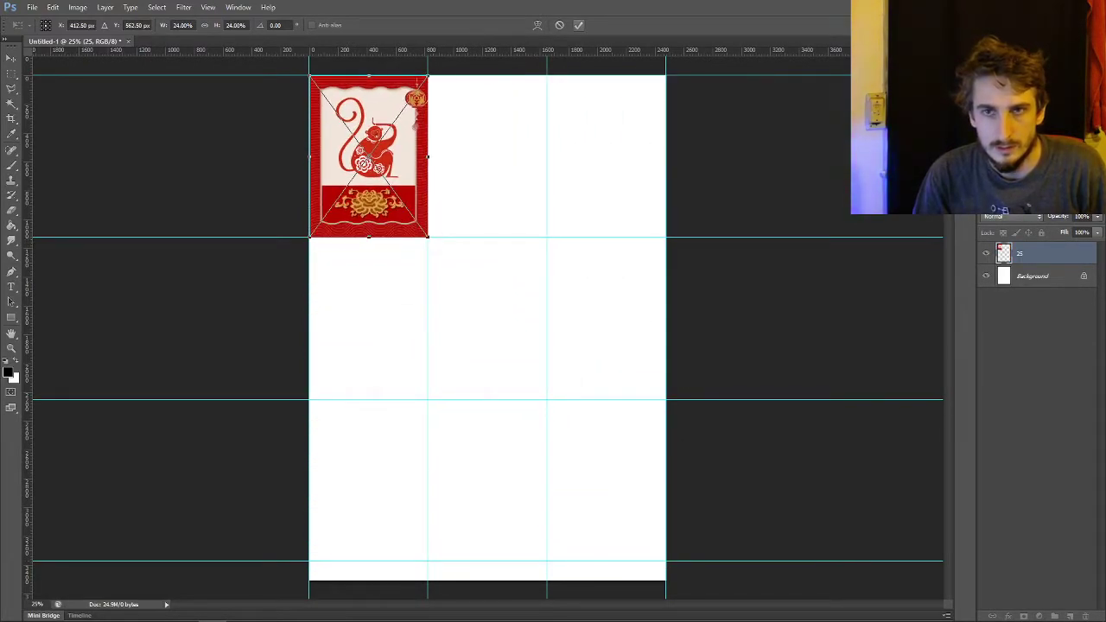
key(Return)
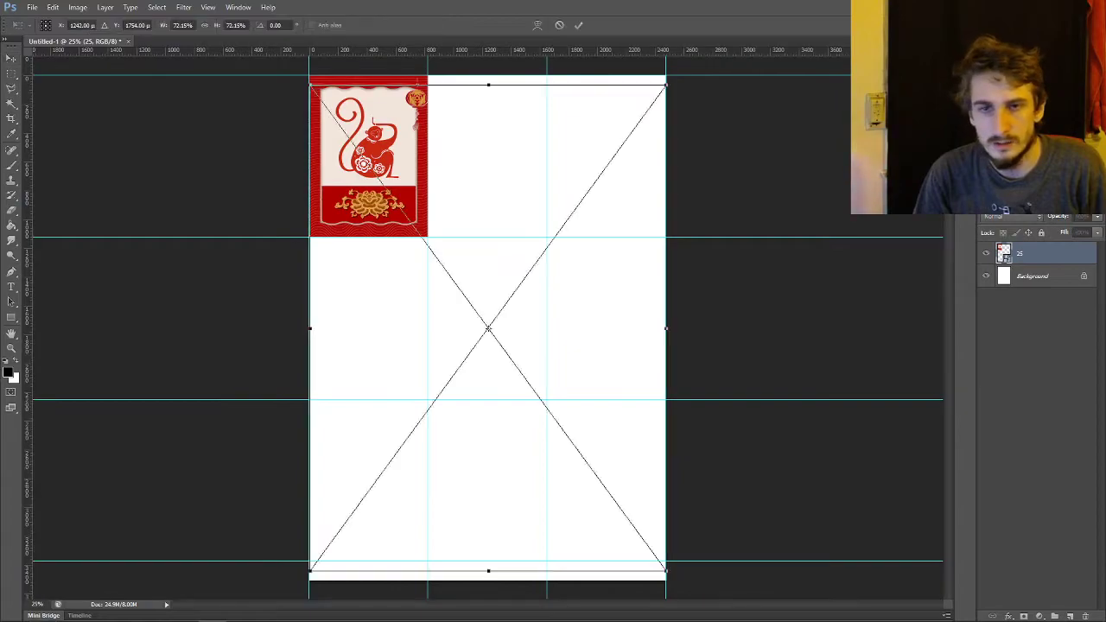
Place card images 26 and 27, scaled to one grid cell each, in the middle and right cells of the top row
drag(666, 562, 427, 236)
drag(420, 158, 542, 161)
key(Return)
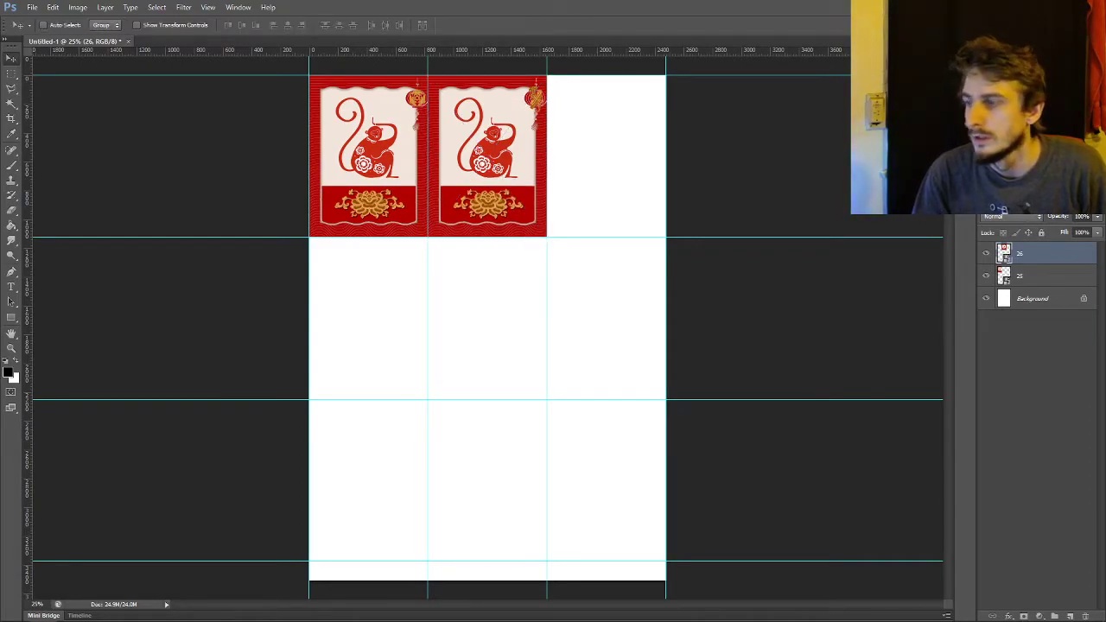
drag(499, 196, 499, 186)
drag(666, 562, 427, 239)
drag(415, 144, 653, 152)
key(Return)
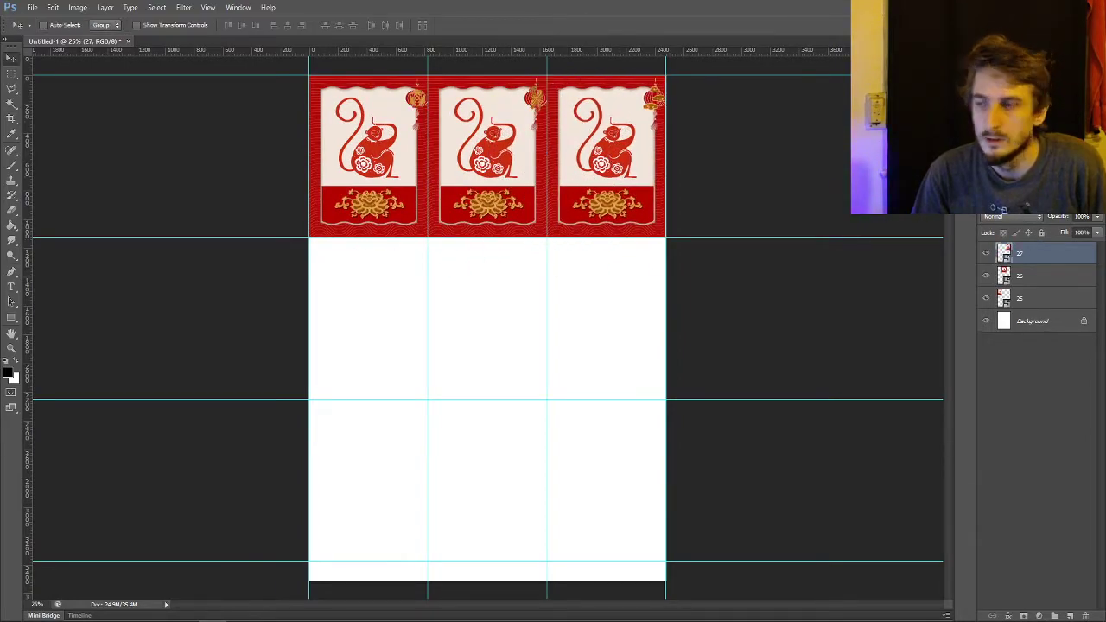
Place card images 28 and 29, scaled to one grid cell each, in the left and centre cells of the second row
drag(1105, 259, 508, 232)
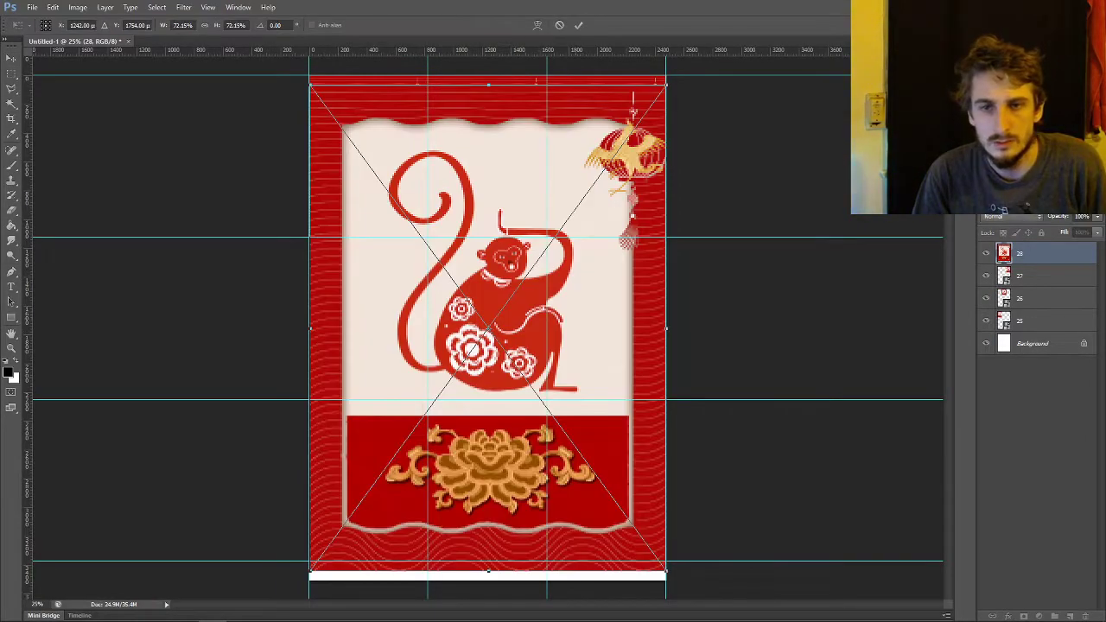
drag(665, 562, 427, 235)
drag(413, 152, 413, 314)
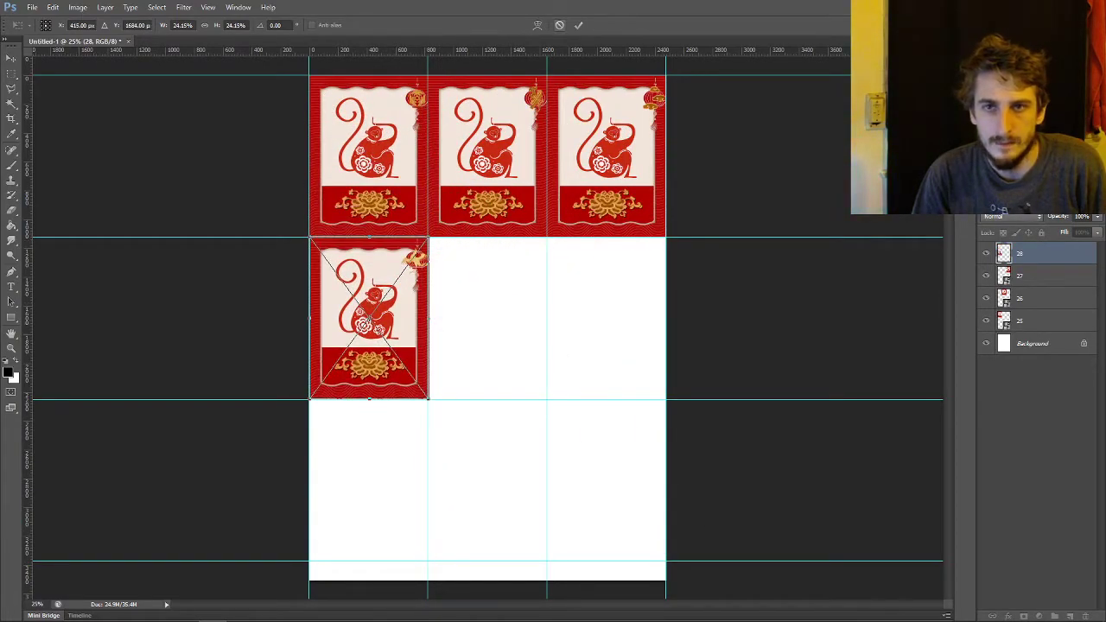
click(579, 25)
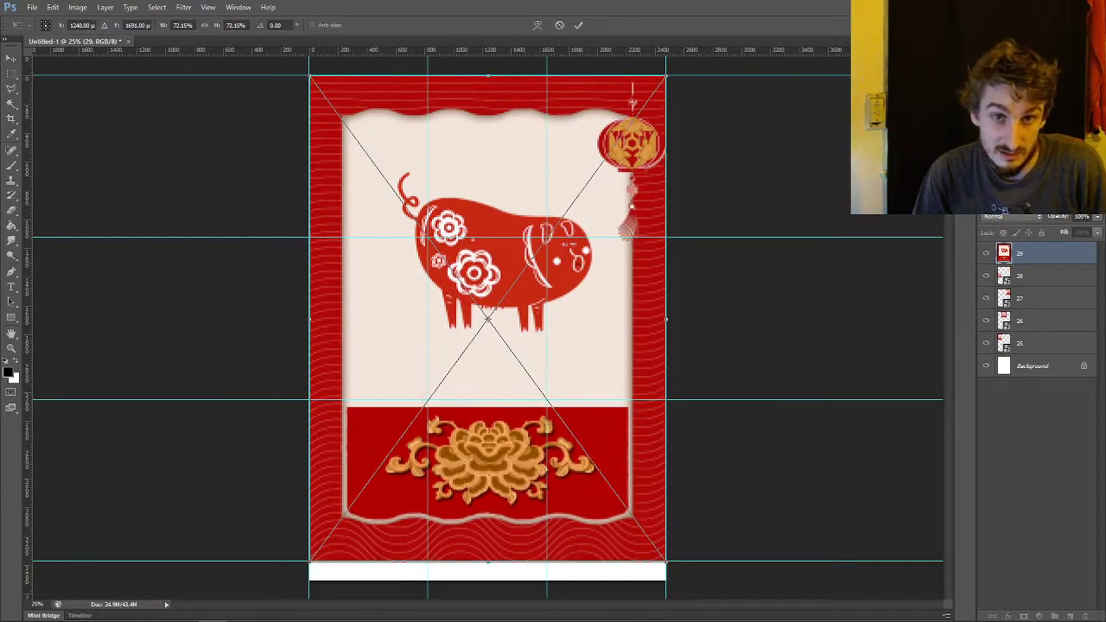
drag(666, 562, 428, 235)
drag(406, 130, 546, 304)
click(580, 25)
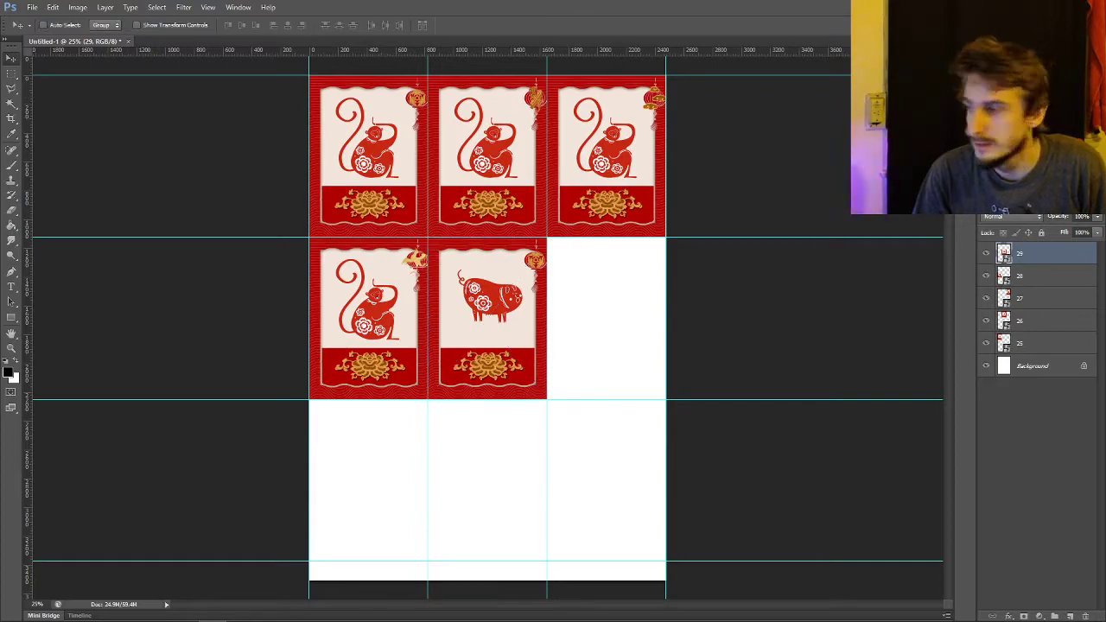
Place card image 30 and scale it to 24% so it fills the right cell of the second row
drag(2, 260, 524, 204)
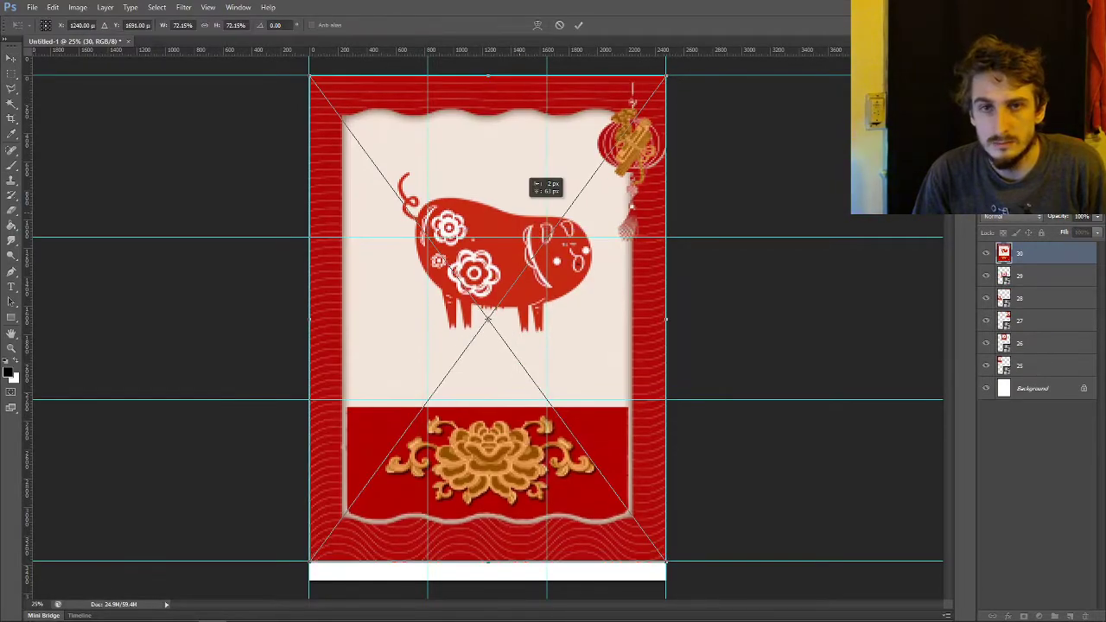
drag(665, 562, 434, 240)
drag(407, 168, 650, 311)
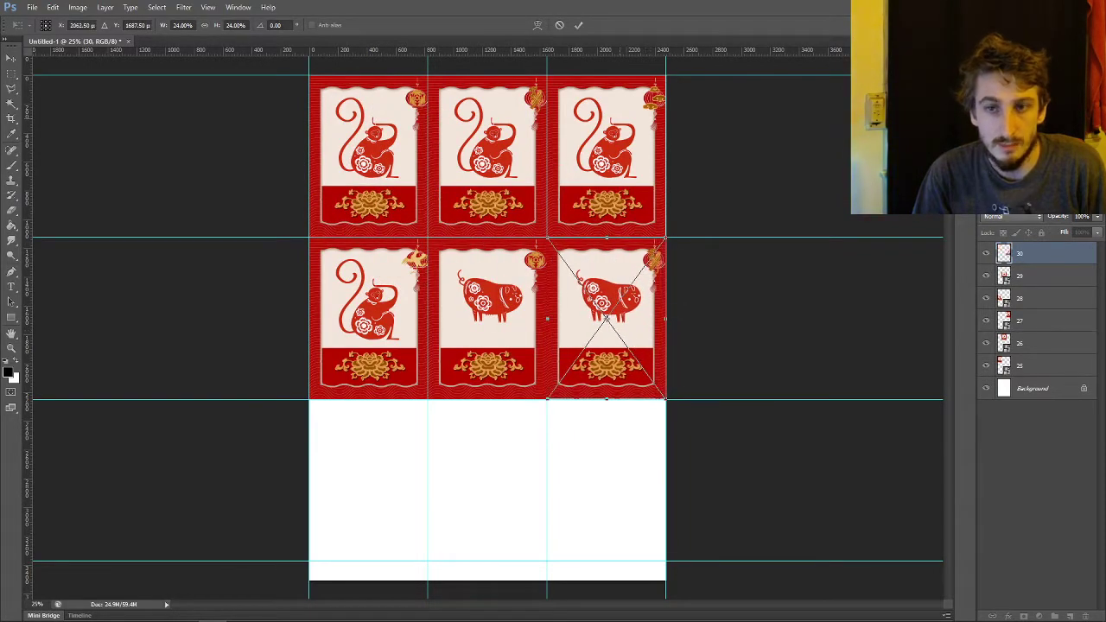
key(Return)
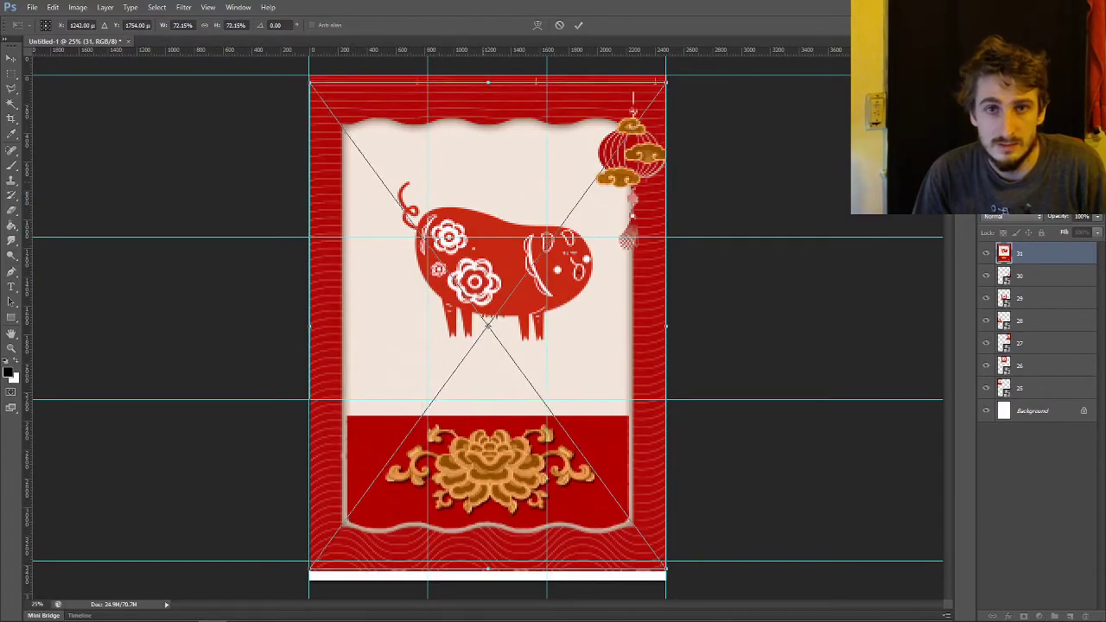
Place card images 31 and 32, scaled to one grid cell each, in the left and middle cells of the third row
drag(484, 183, 483, 175)
drag(665, 562, 427, 237)
key(Return)
drag(367, 87, 367, 411)
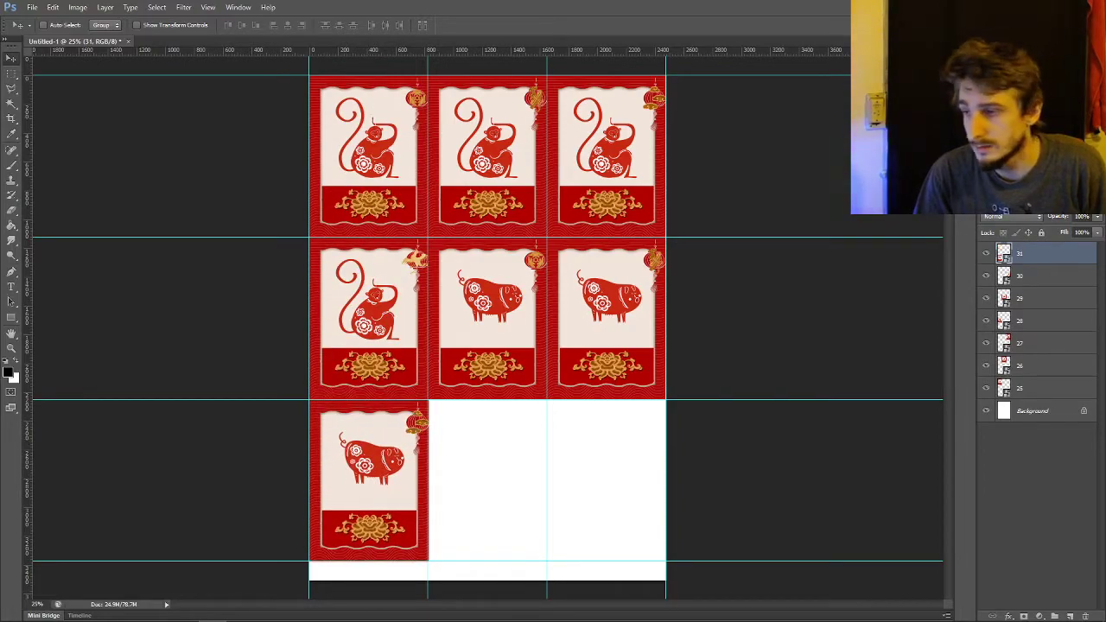
drag(471, 187, 471, 178)
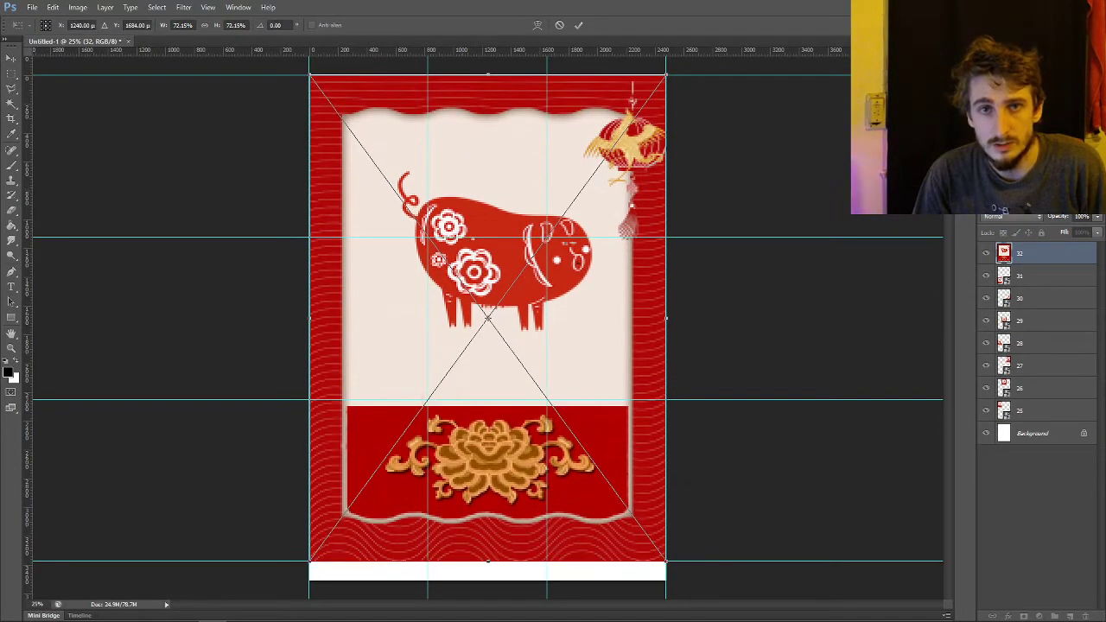
drag(665, 561, 428, 237)
key(Return)
drag(403, 85, 522, 407)
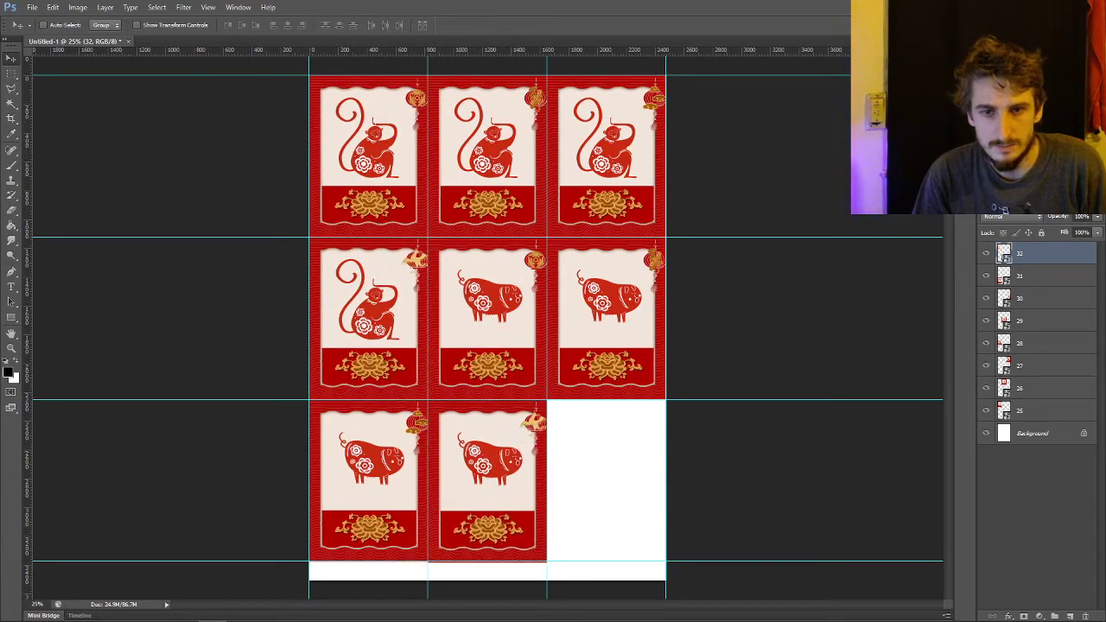
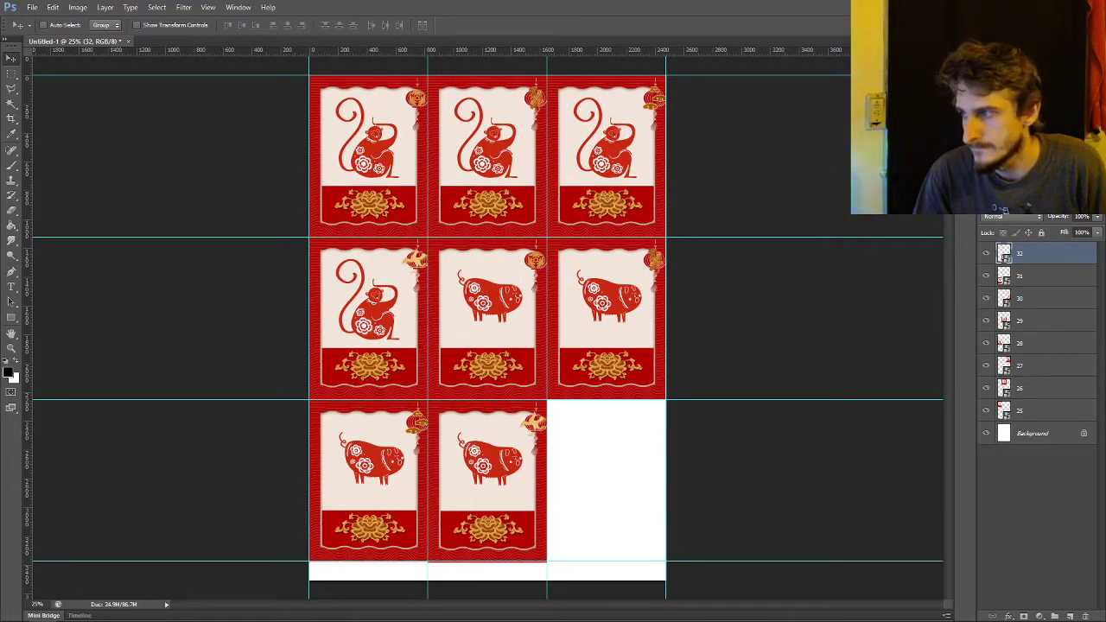
Place card image 33 and scale it to 24% so it fills the right cell of the third row
drag(1, 312, 484, 207)
drag(666, 561, 427, 236)
drag(408, 134, 648, 459)
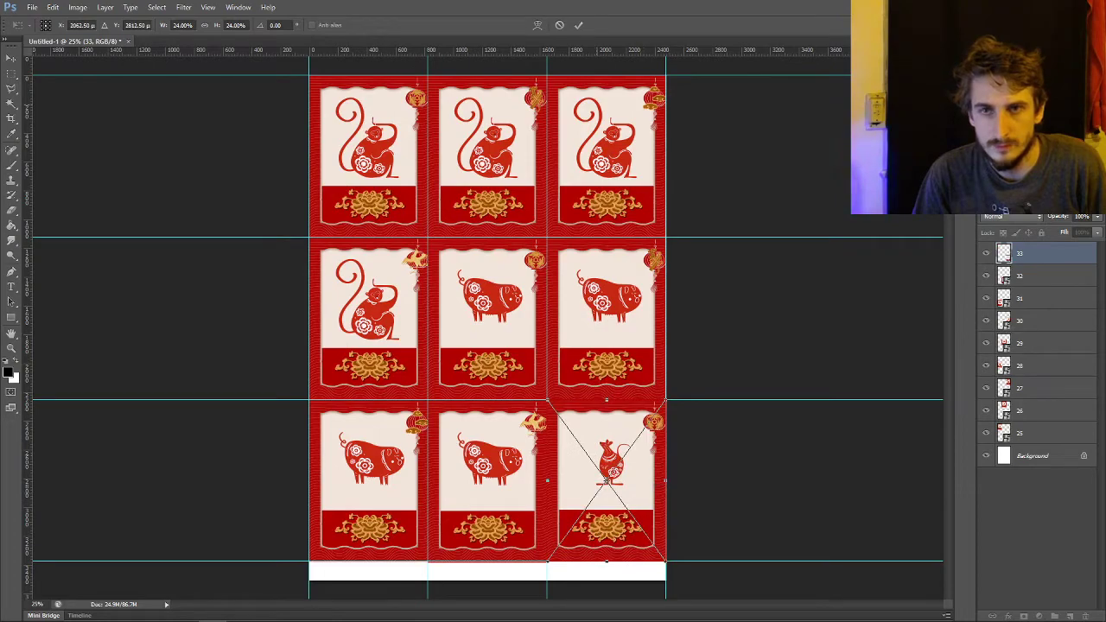
click(579, 25)
Save the card page in Photoshop format as "Page 1" with maximum compatibility
click(32, 7)
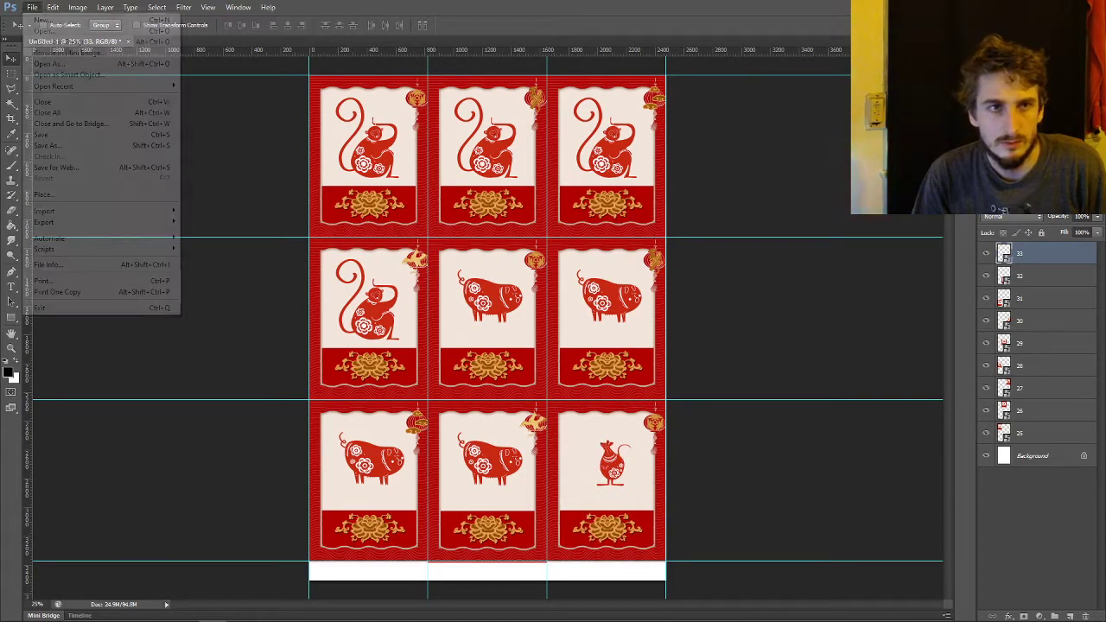
click(48, 145)
text(Page 1)
key(Return)
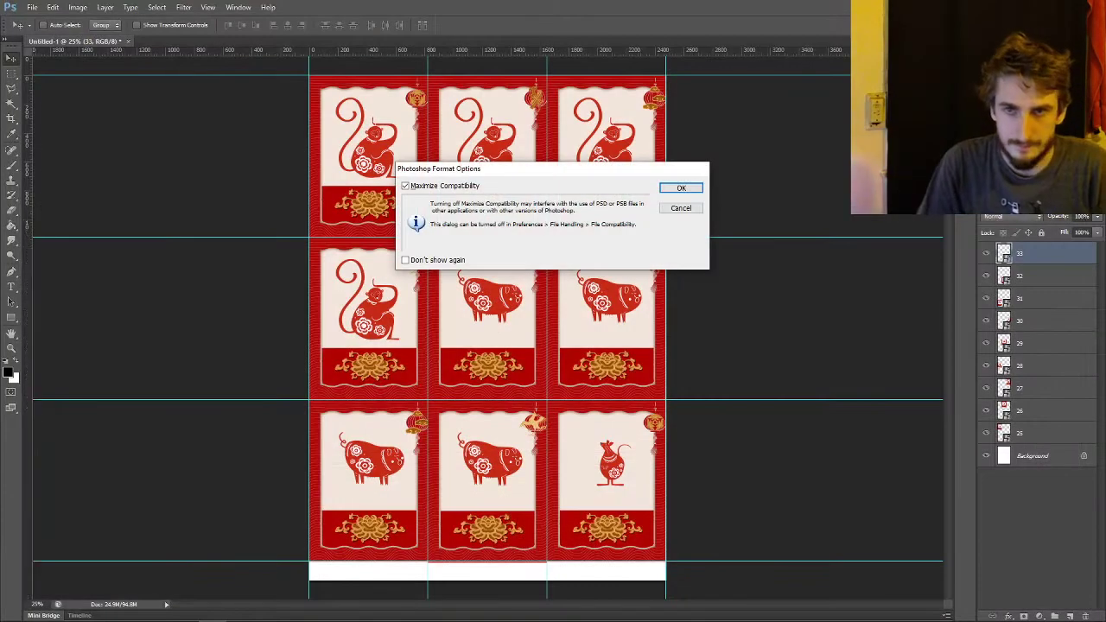
key(Return)
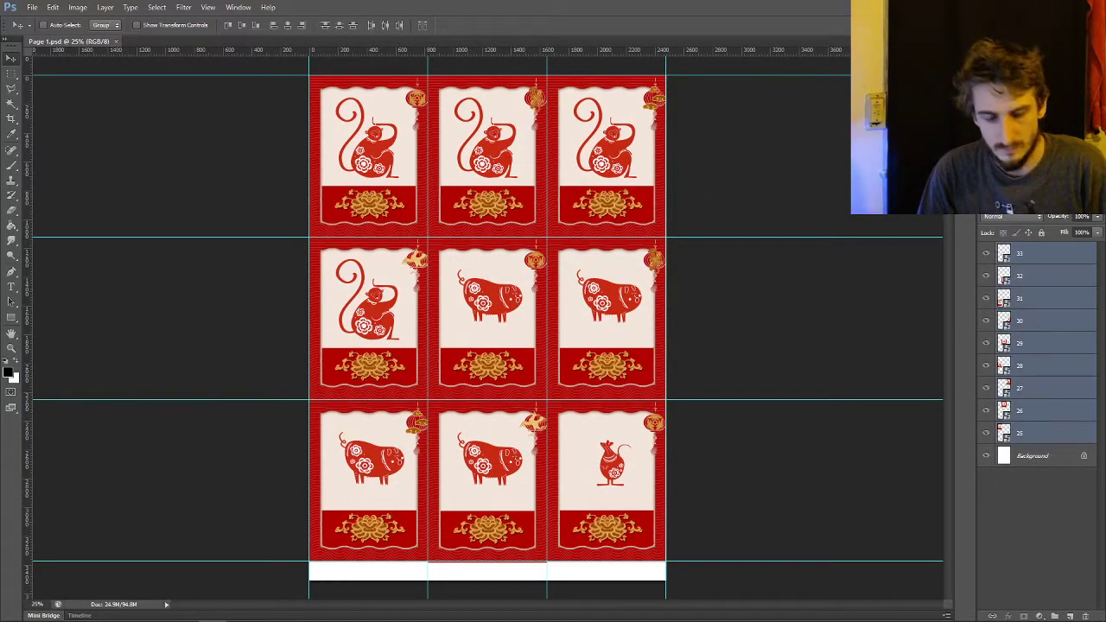
Group and hide the nine placed card layers, and fit card image 34 into the top-left grid cell
key(ctrl+g)
click(986, 249)
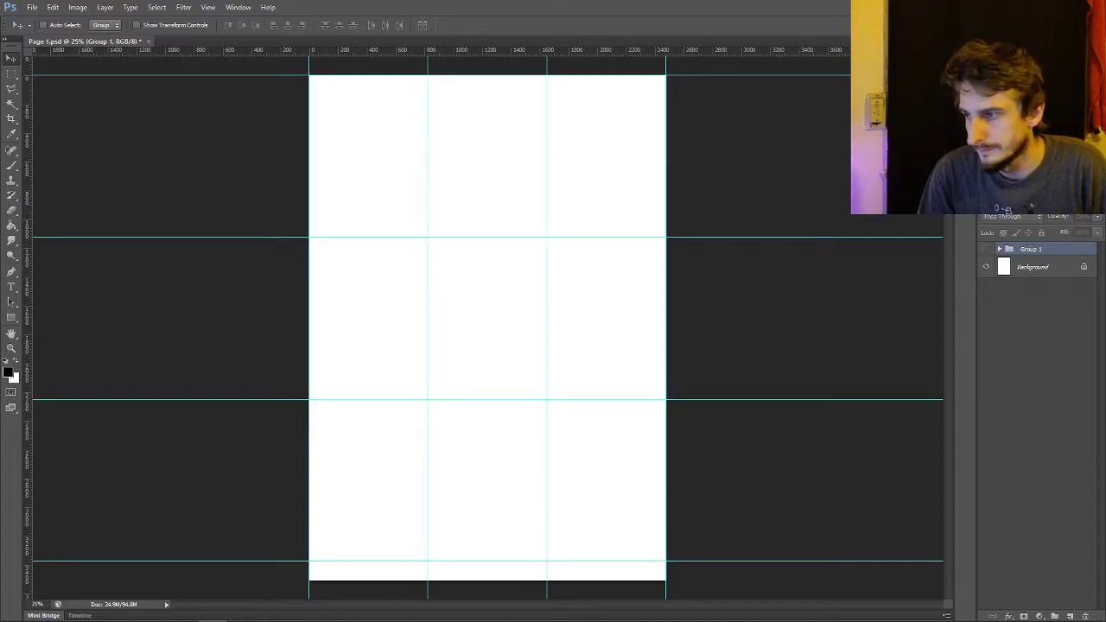
drag(388, 157, 387, 146)
drag(666, 562, 428, 236)
key(Return)
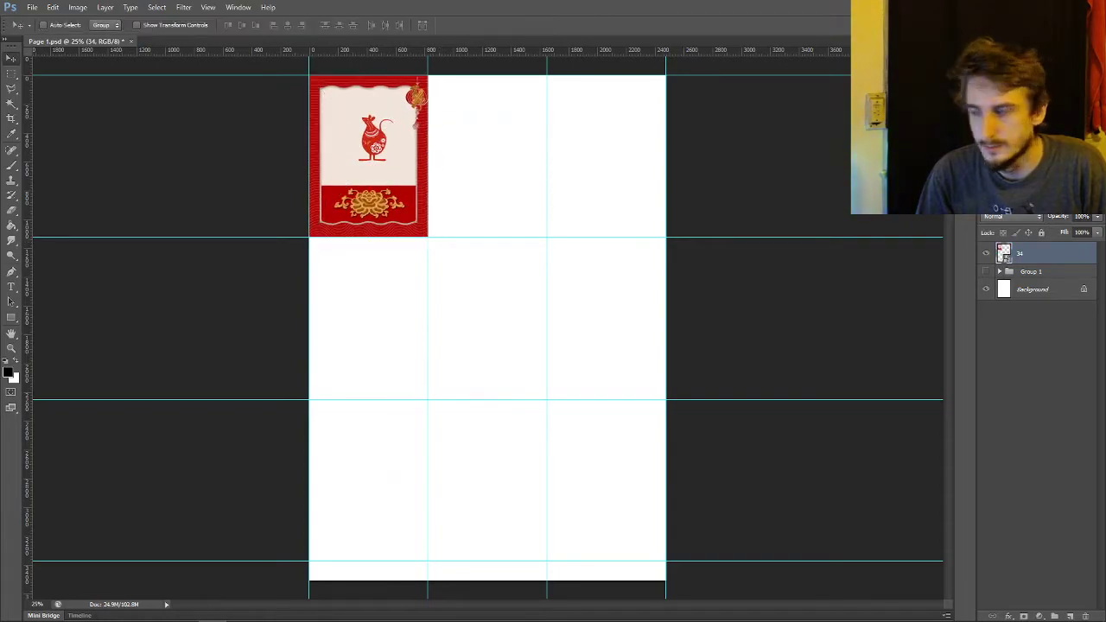
Place card image 35 and scale it to fill the middle cell of the top row, beside card 34
drag(1105, 389, 519, 342)
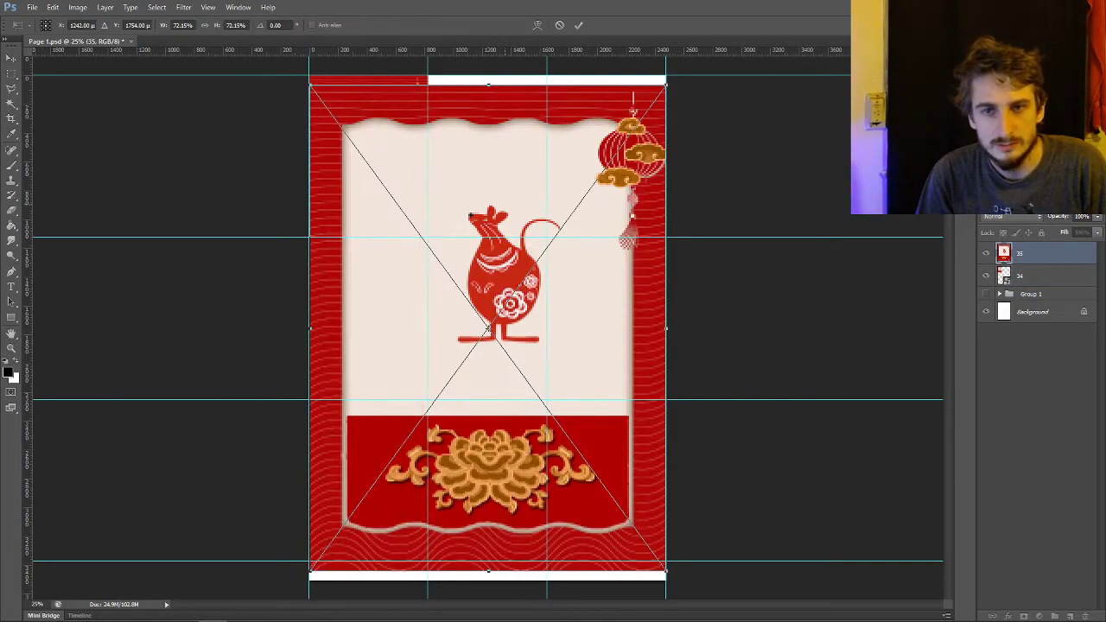
drag(498, 206, 499, 196)
drag(665, 562, 427, 236)
drag(412, 139, 529, 138)
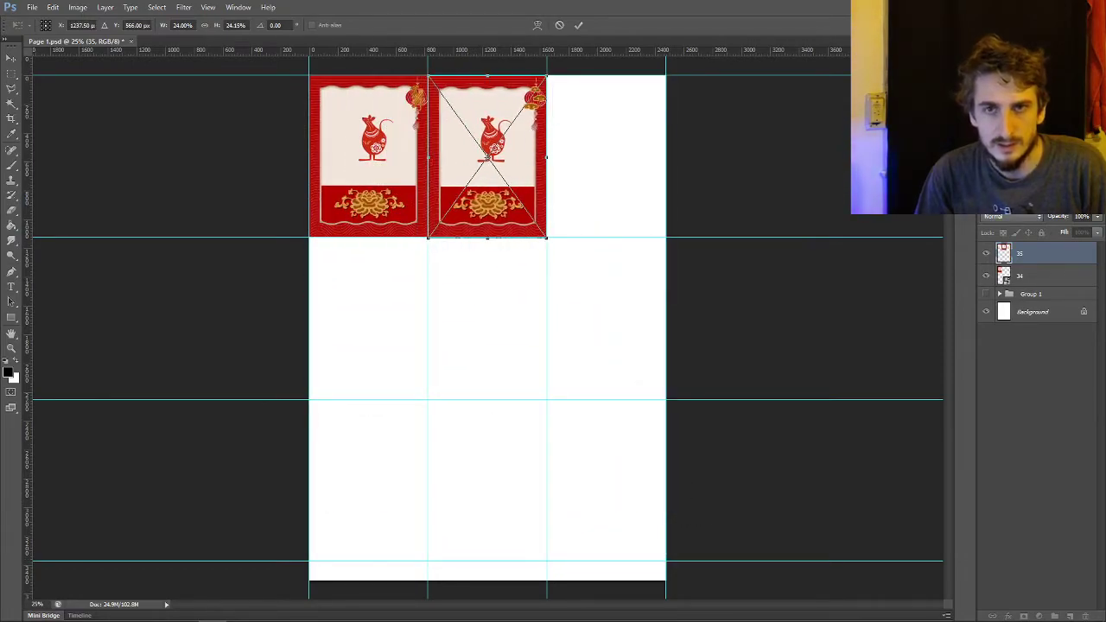
click(579, 24)
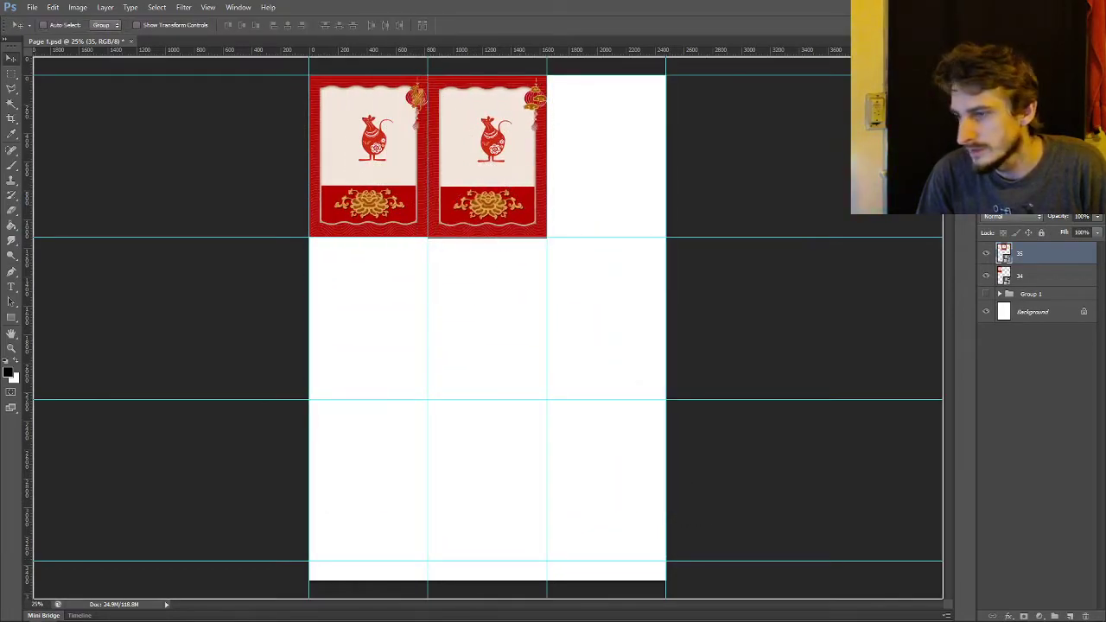
Place card image 36 and scale it to fill the right cell of the top row, beside card 35
drag(1105, 389, 484, 259)
drag(471, 216, 470, 206)
drag(666, 561, 427, 237)
drag(416, 149, 653, 152)
click(578, 24)
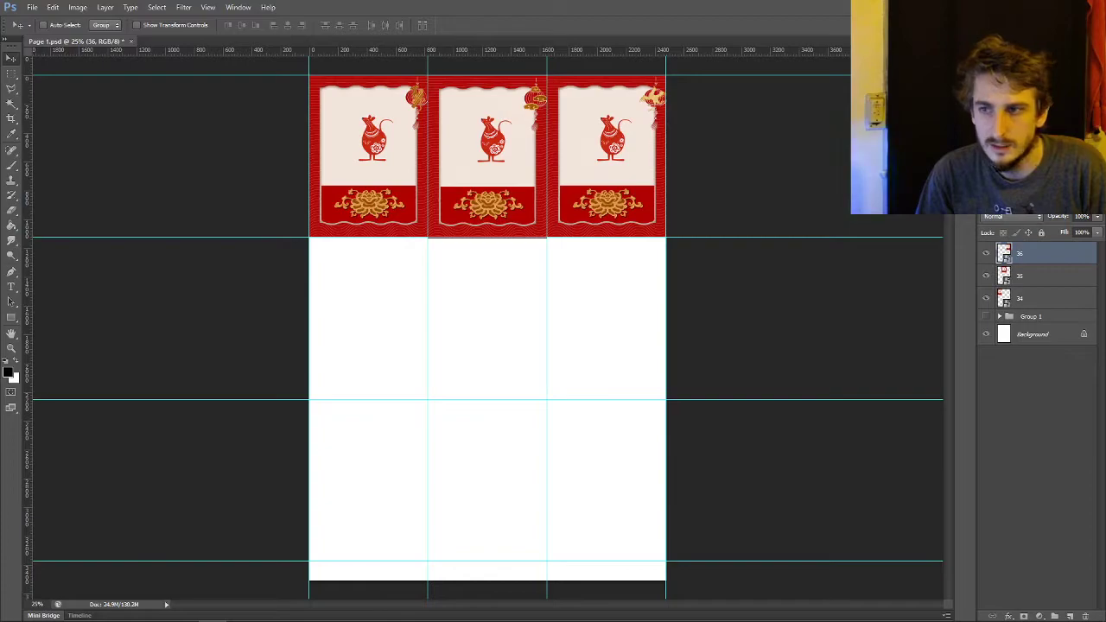
Transform the card 35 layer so its lower edge aligns with the guide below the top row
click(1037, 275)
key(m)
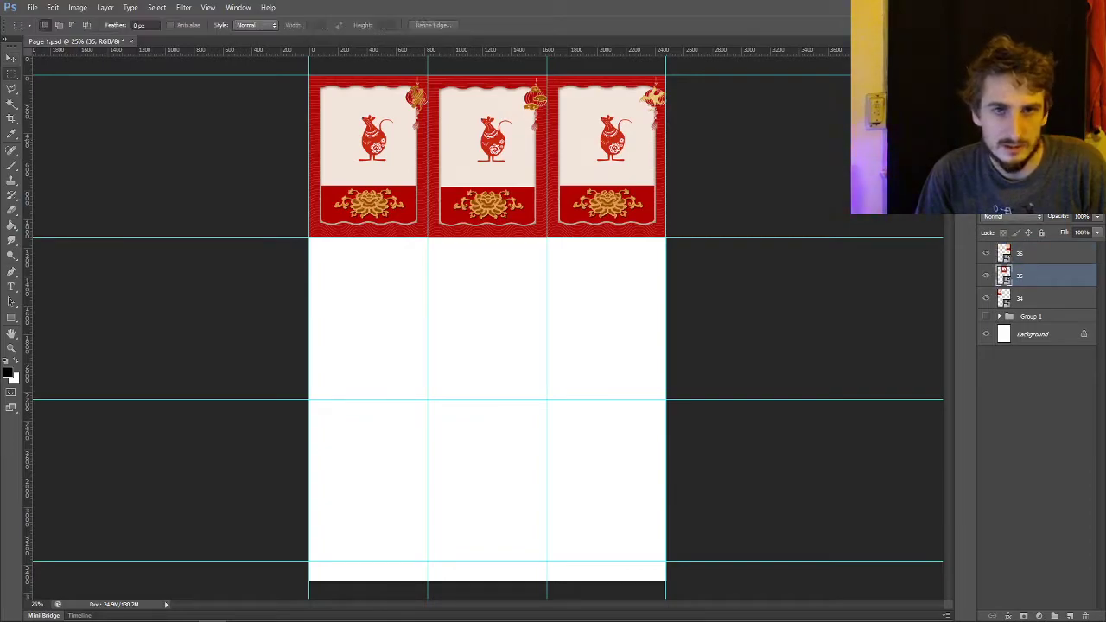
right_click(482, 135)
click(524, 273)
drag(488, 239, 487, 237)
key(Return)
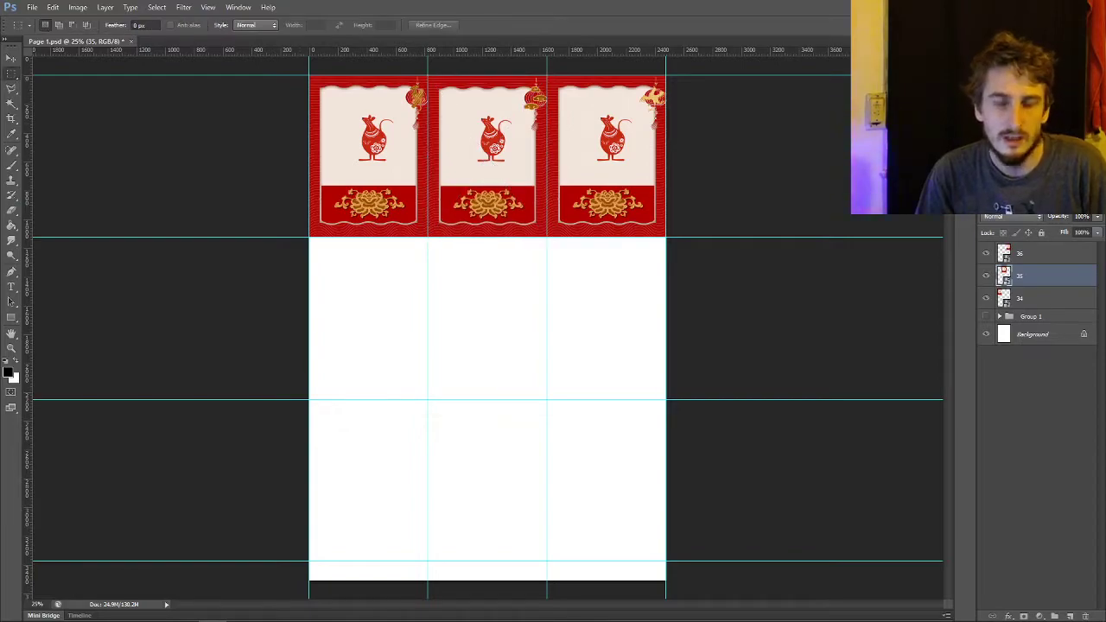
Place card image 37, scale it to one grid cell and move it into the left cell of the middle row
key(ctrl+v)
key(ctrl+t)
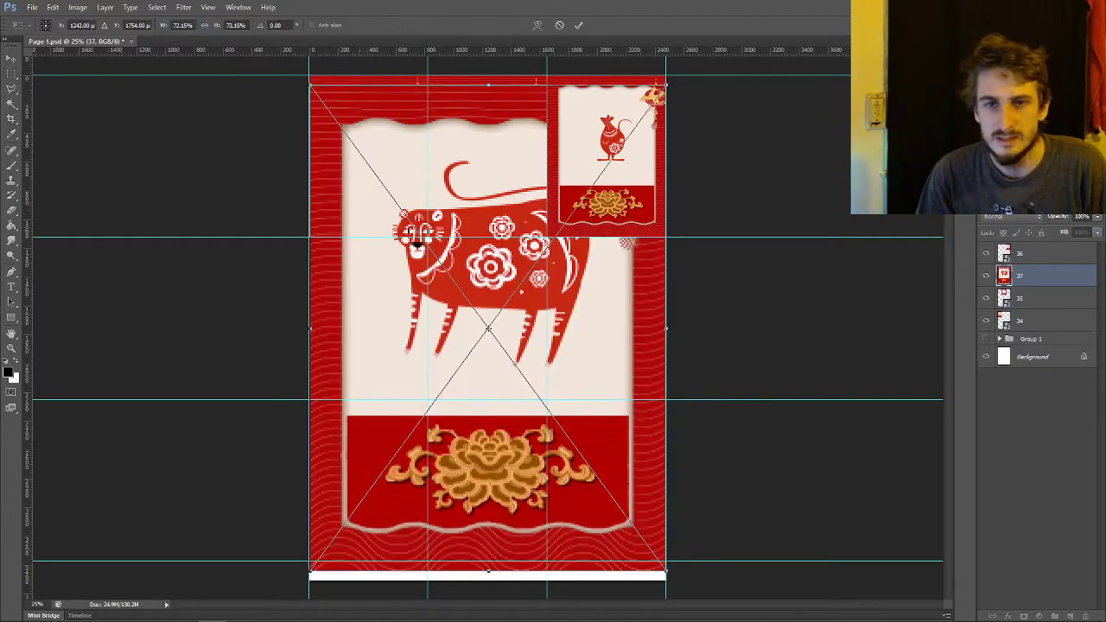
drag(416, 247, 414, 236)
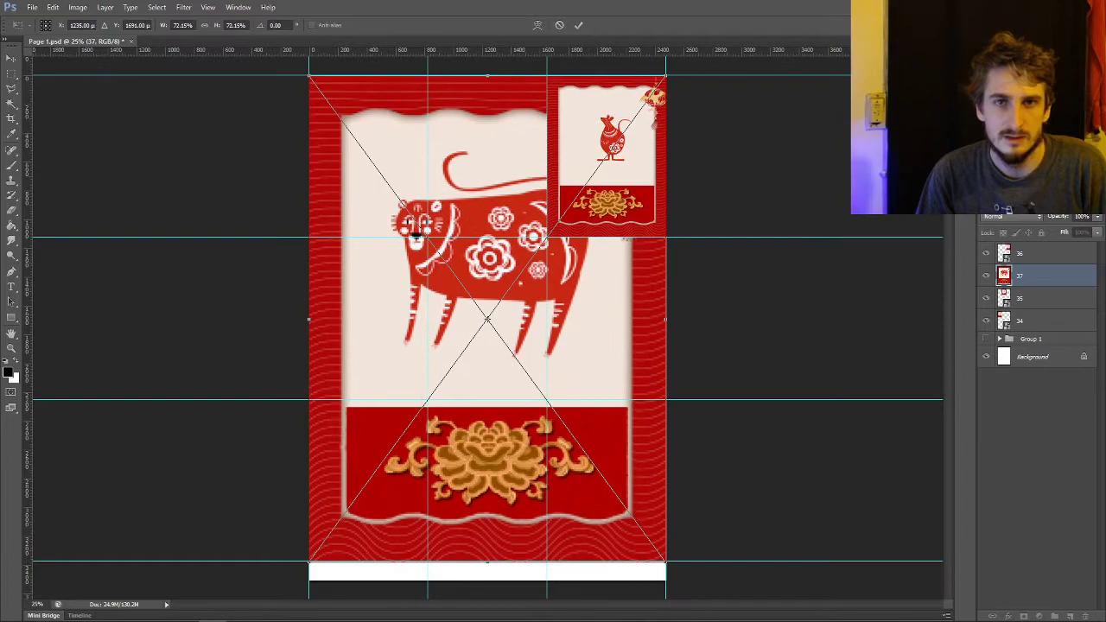
drag(666, 562, 427, 236)
key(Return)
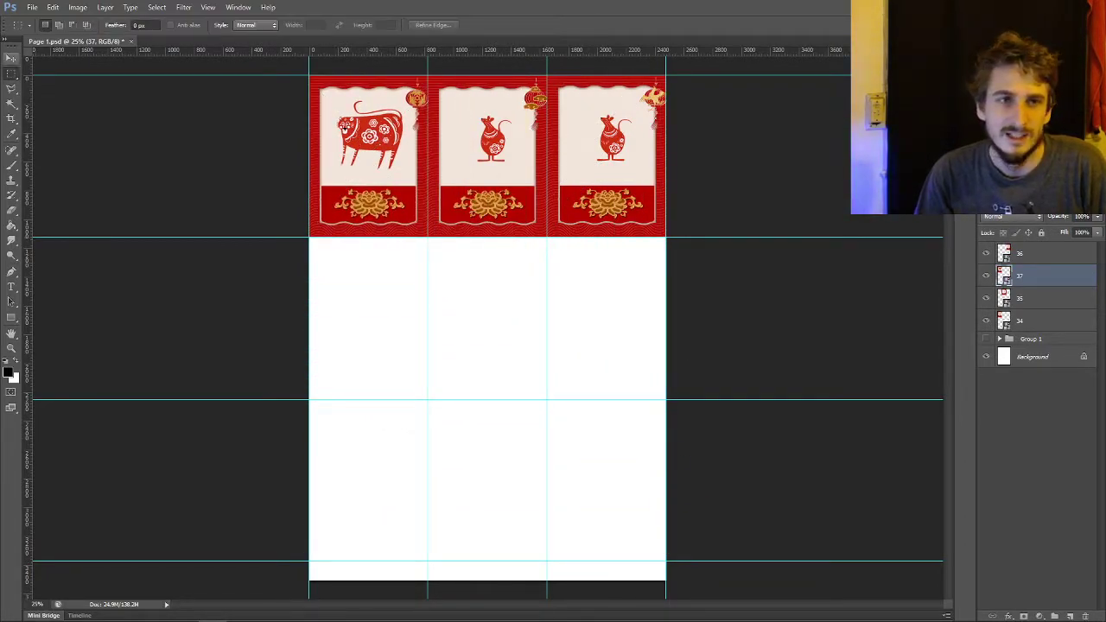
key(v)
drag(400, 110, 400, 273)
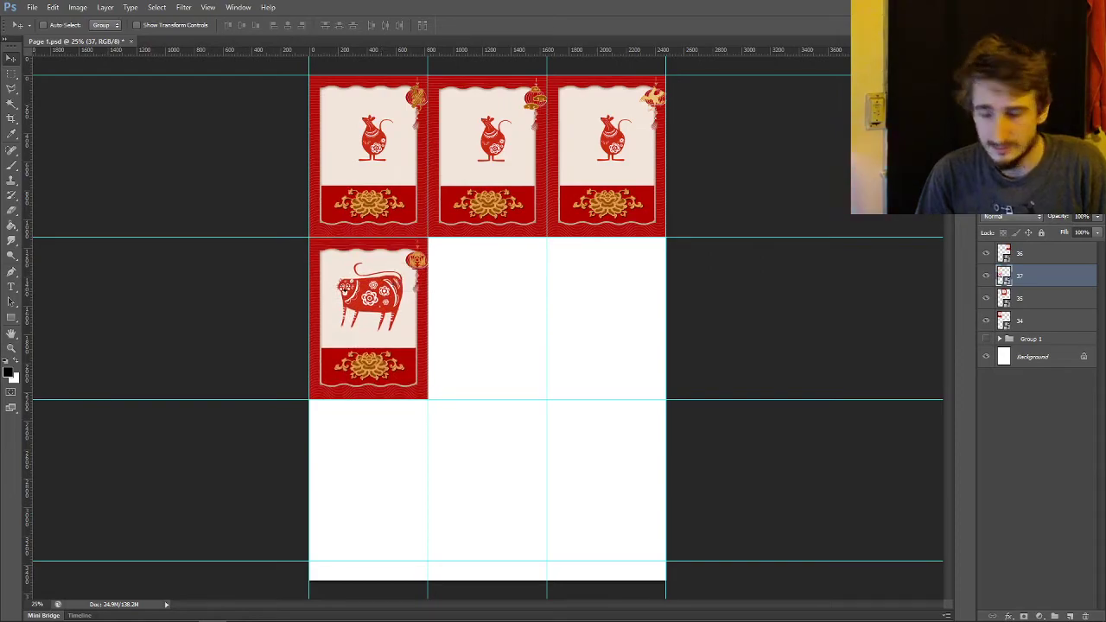
Place card image 38 and scale it to fill the centre cell of the middle row
drag(1105, 328, 488, 329)
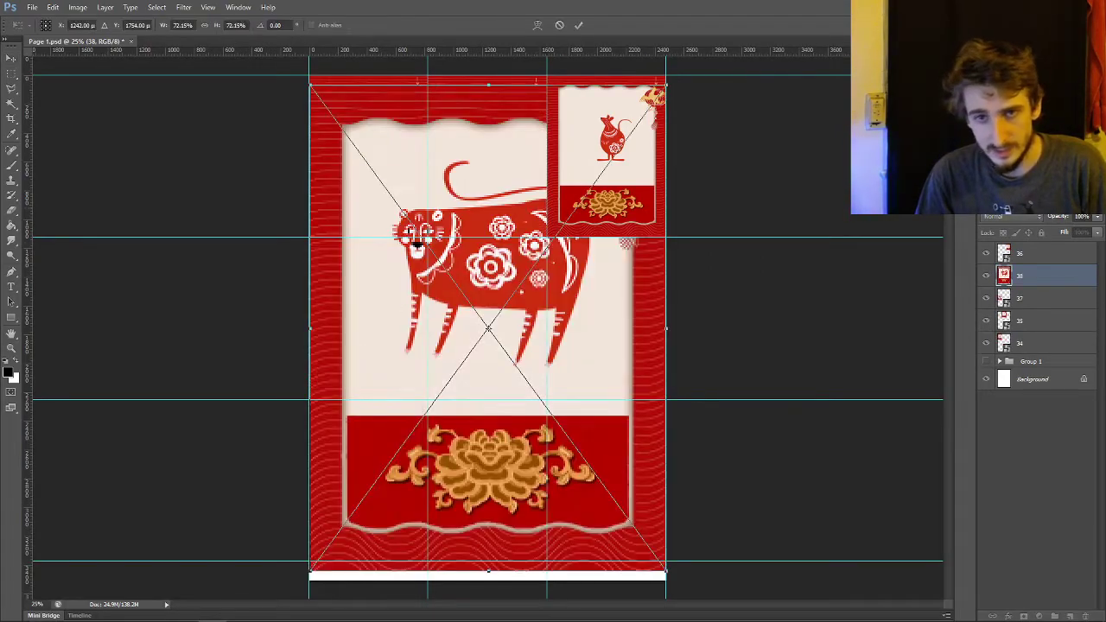
drag(513, 185, 515, 177)
drag(665, 562, 517, 289)
key(Return)
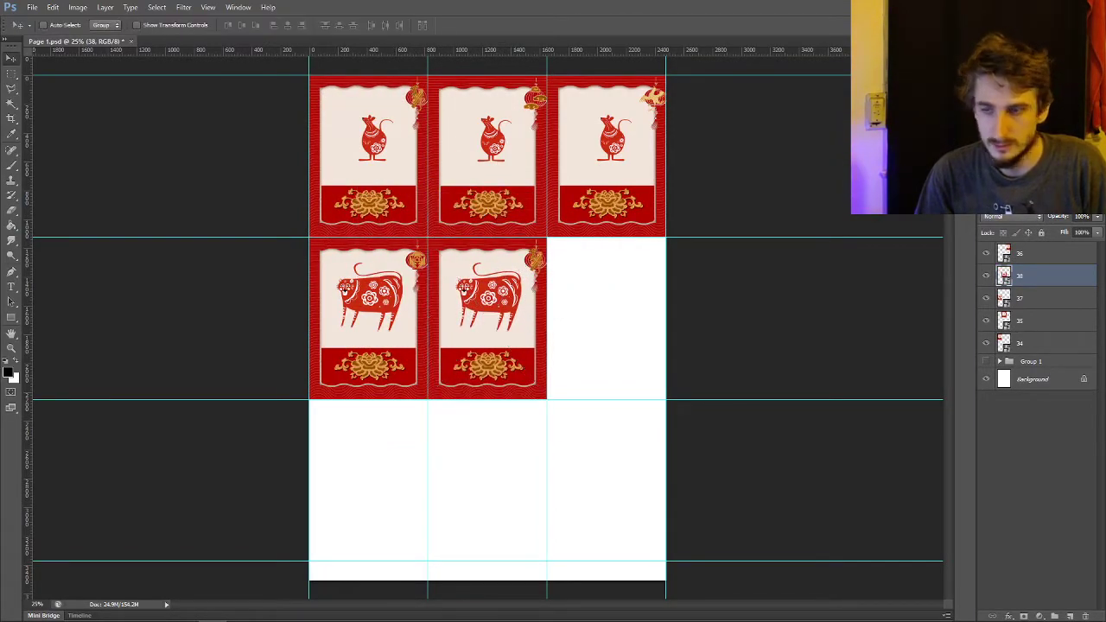
Place card image 39 and scale it to 24% so it fills the right cell of the middle row
drag(389, 160, 389, 148)
drag(667, 562, 427, 237)
drag(388, 163, 625, 324)
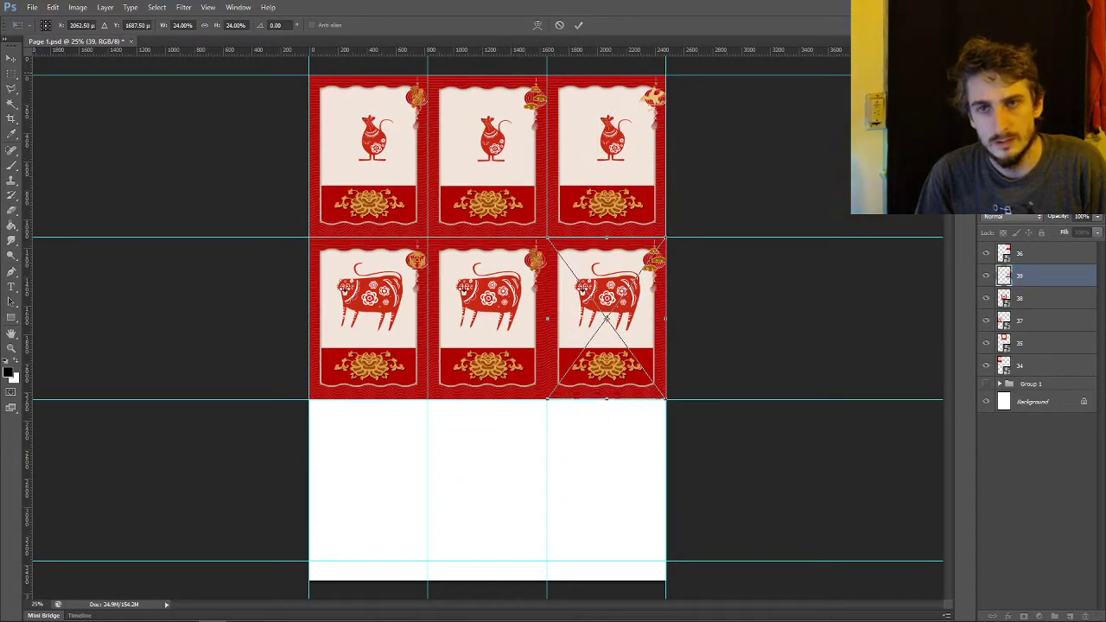
key(Return)
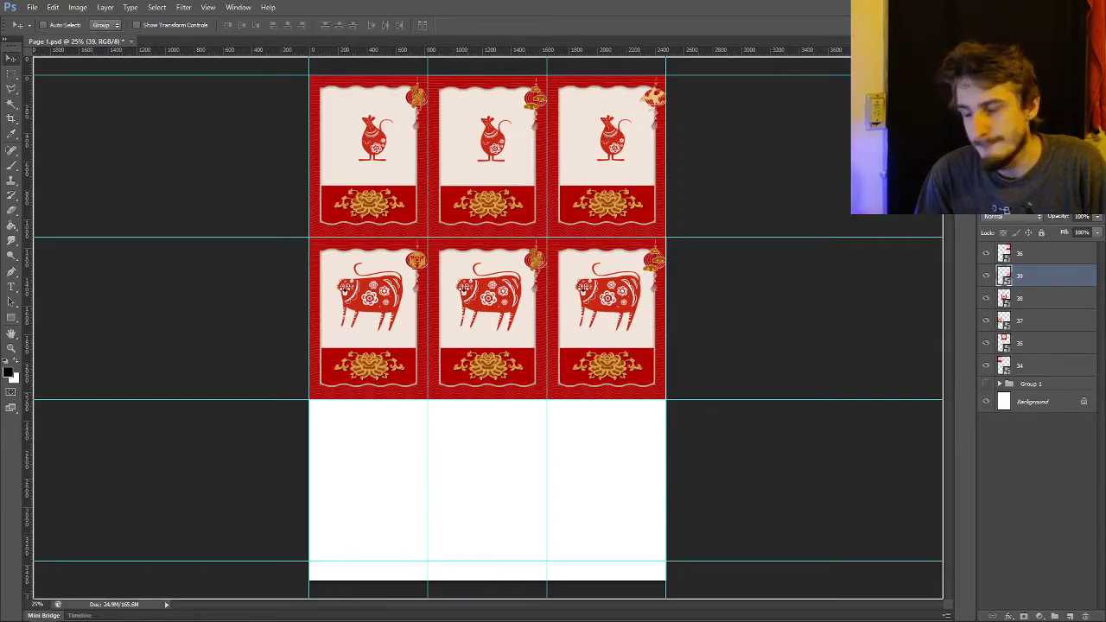
Place card image 40 and scale it to fill the left cell of the bottom row, below card 37
drag(403, 177, 403, 168)
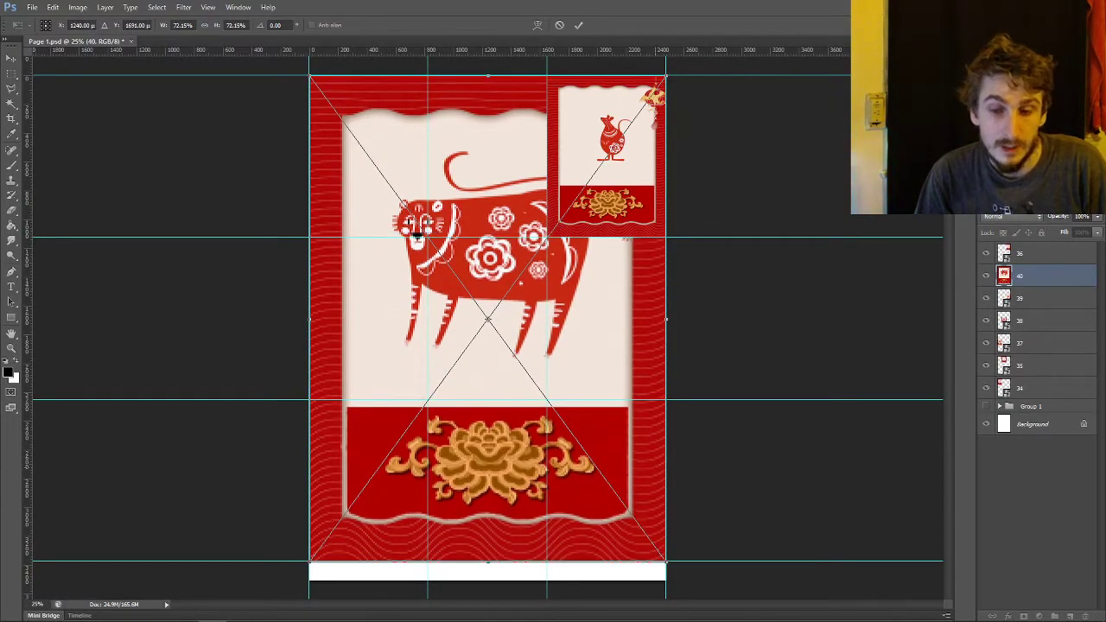
drag(667, 562, 430, 231)
drag(418, 142, 416, 467)
click(578, 25)
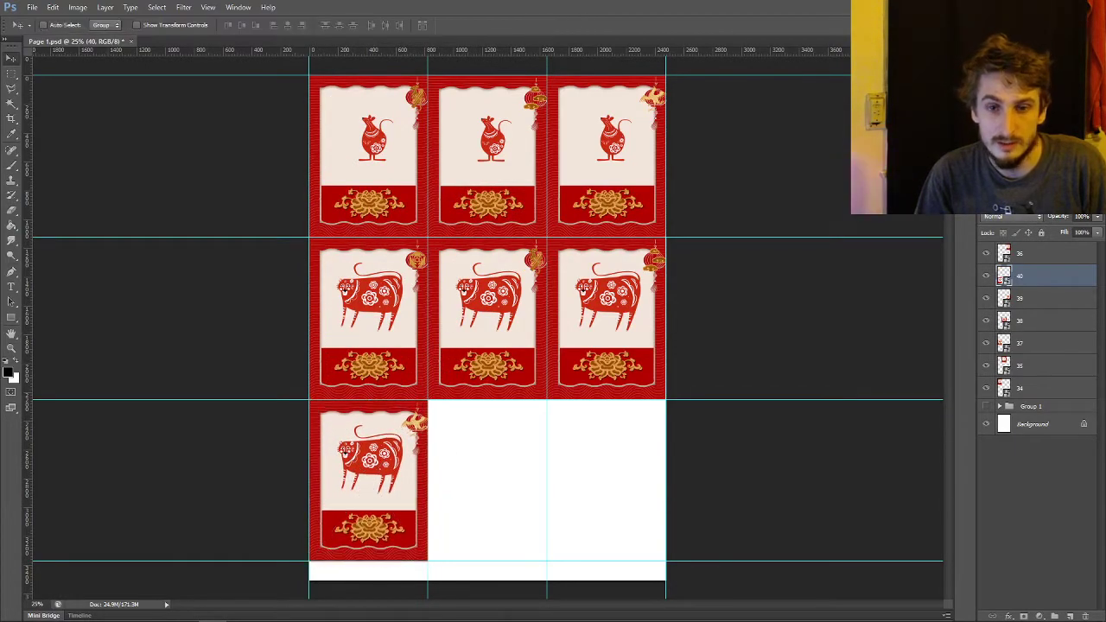
Place card image 41 and scale it to fill the middle cell of the bottom row, beside card 40
drag(1, 207, 398, 170)
drag(665, 561, 427, 234)
drag(422, 149, 541, 467)
key(Return)
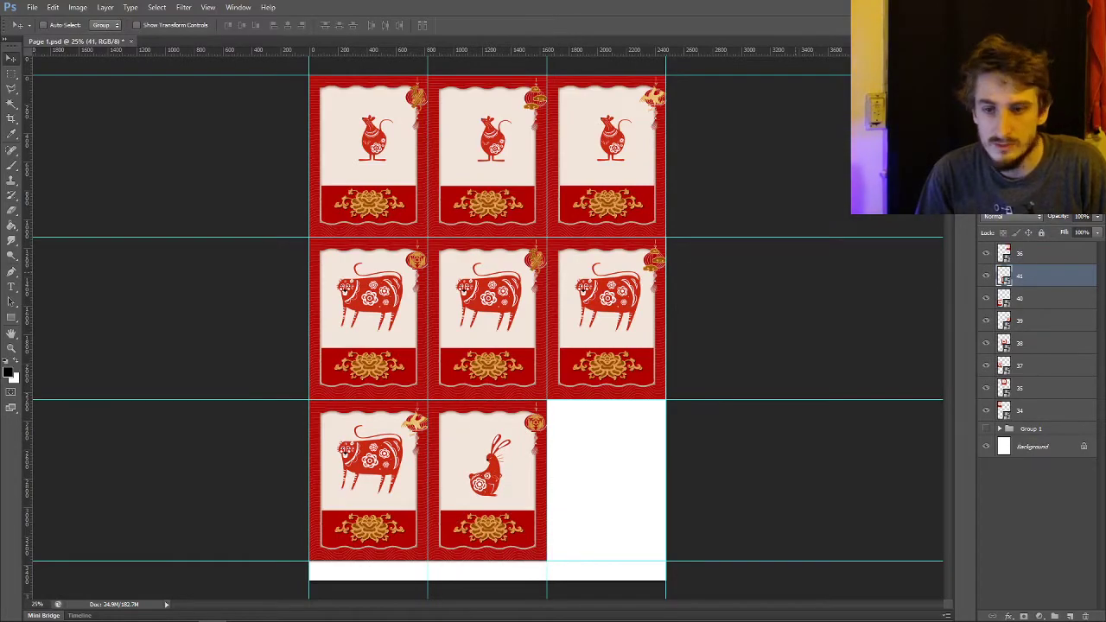
Place card image 42 and scale it to fill the last empty cell, at the right of the bottom row
drag(432, 206, 438, 195)
drag(666, 562, 427, 236)
drag(415, 154, 654, 476)
key(Return)
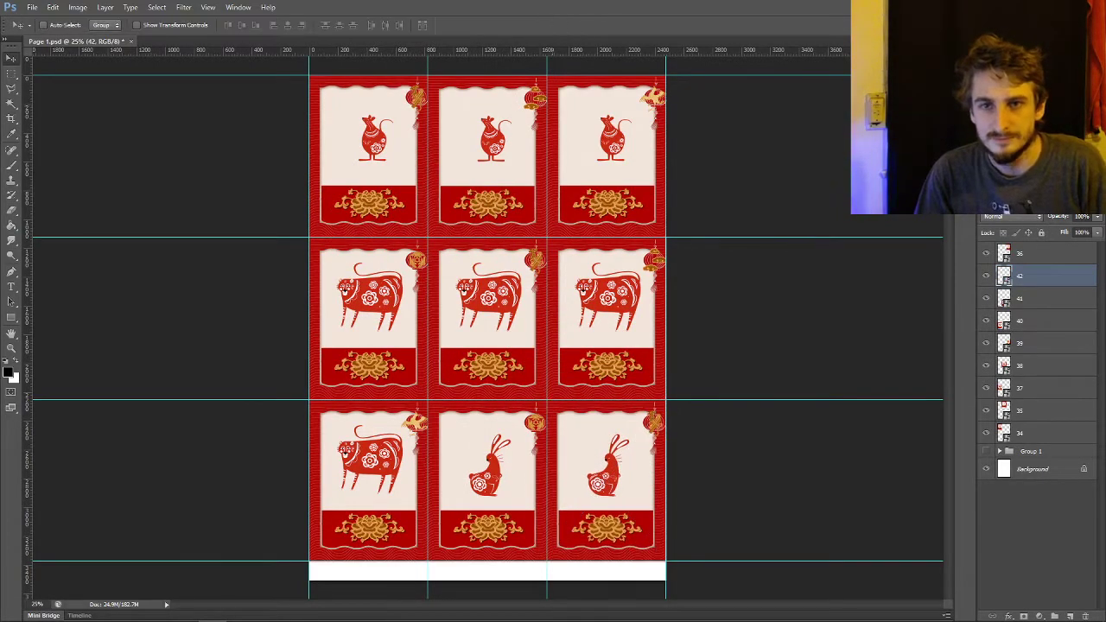
Save the finished card page under the new name "Page 2" in Photoshop format in the PNP folder
click(32, 7)
click(51, 144)
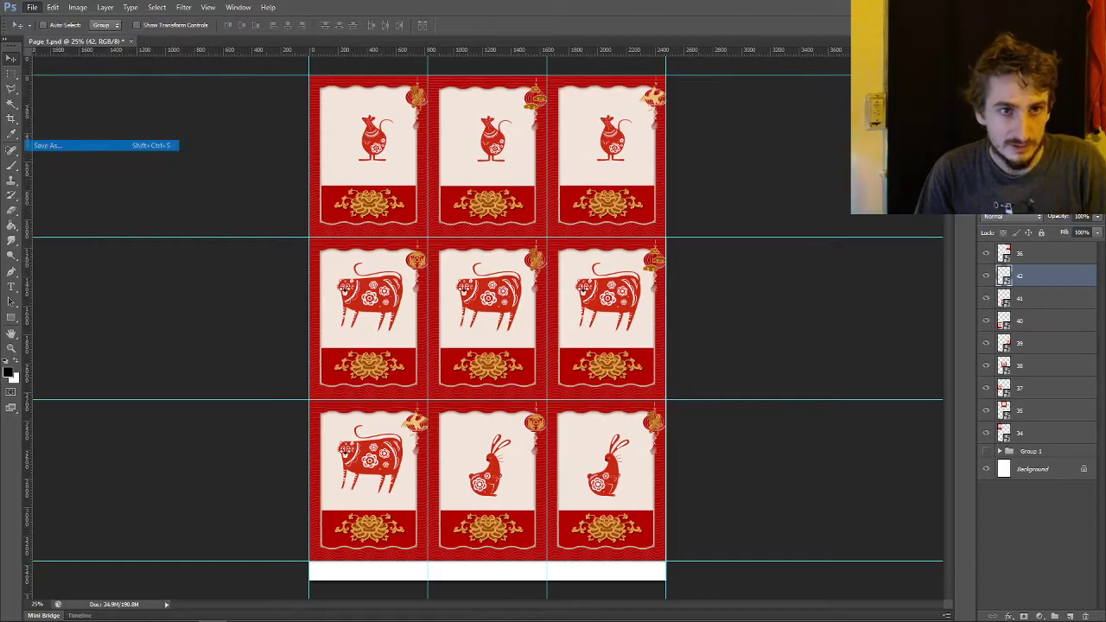
key(Right)
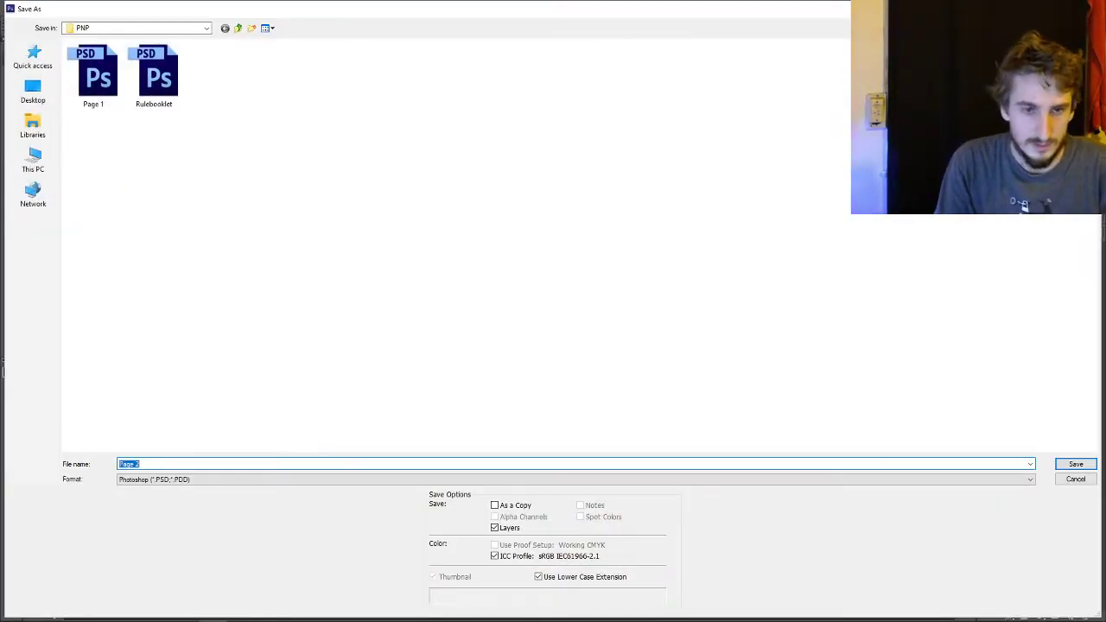
key(Return)
key(Return)
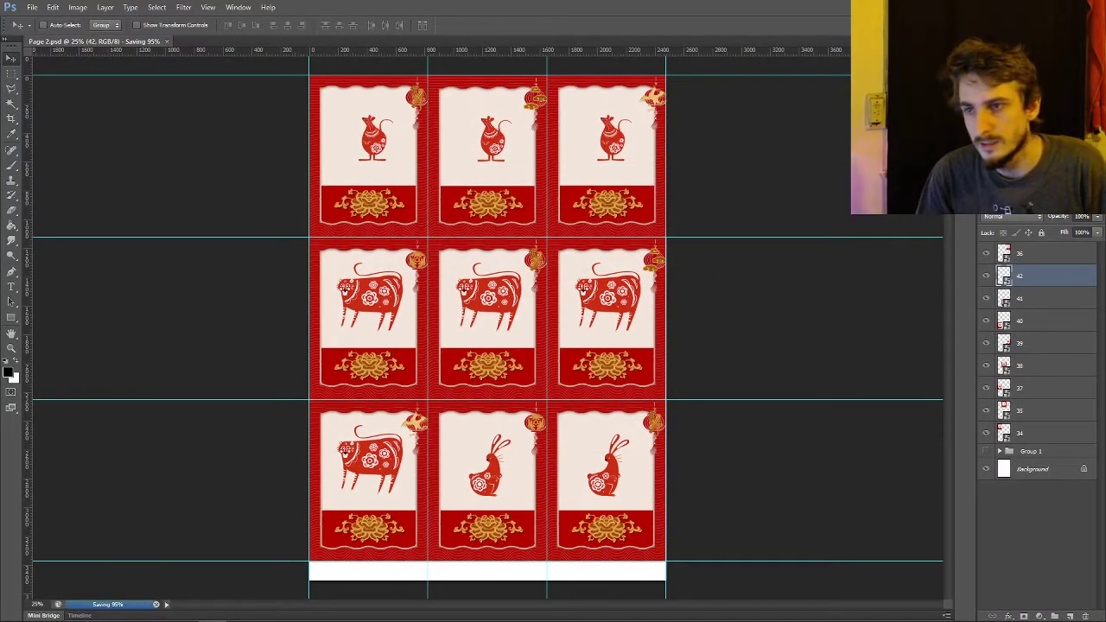
Group the nine card layers 34 to 42 and hide the group to clear the page
click(1038, 253)
shift+click(1037, 433)
key(ctrl+g)
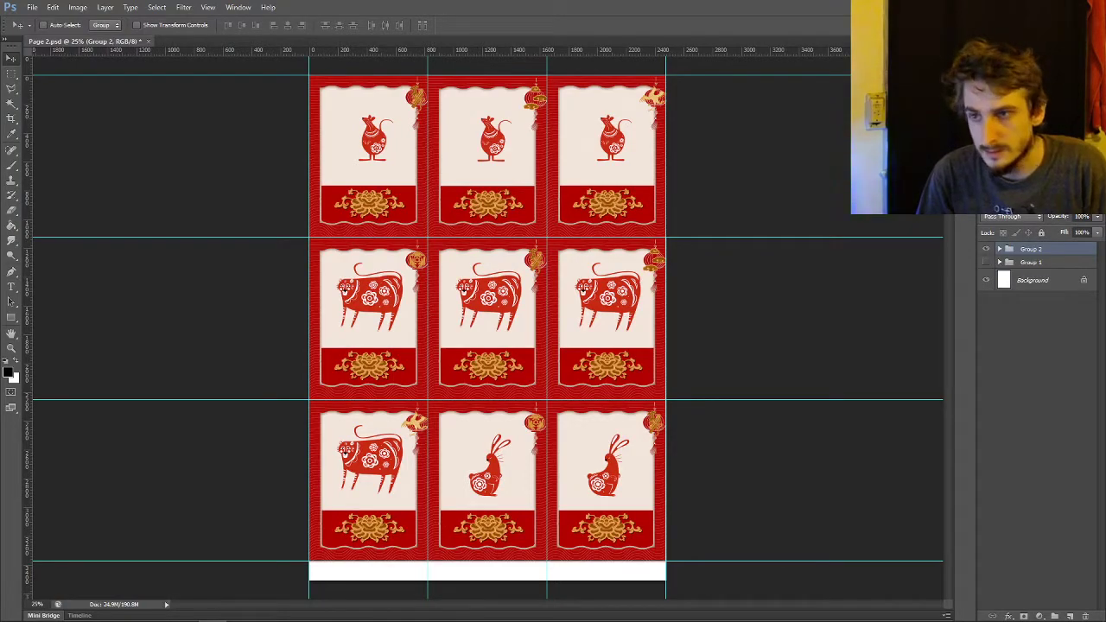
click(986, 249)
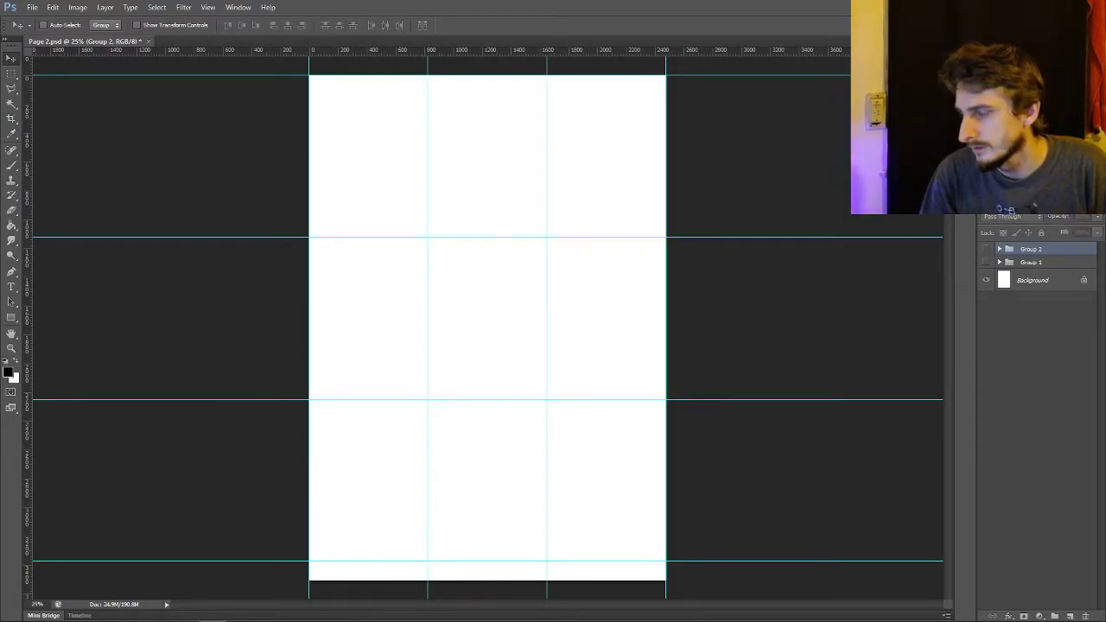
Place card image 43 and scale it to fill the top-left grid cell of the cleared page
drag(382, 154, 382, 145)
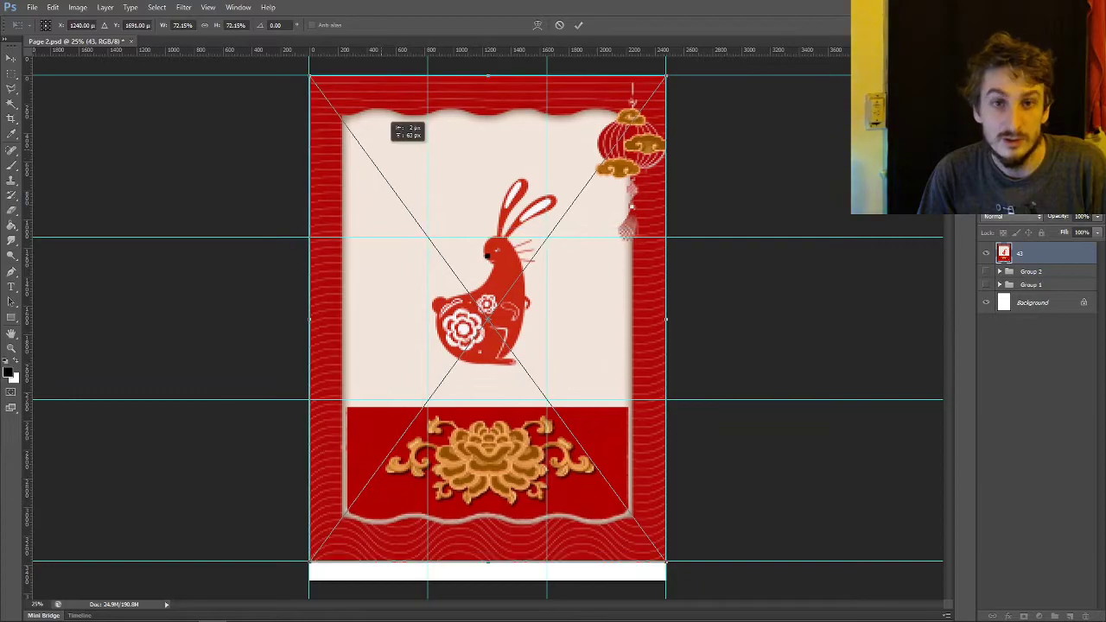
drag(666, 561, 428, 236)
key(Return)
Place card image 44 and scale it to fill the middle cell of the top row, beside card 43
drag(459, 175, 459, 165)
drag(666, 561, 428, 236)
drag(383, 125, 501, 126)
key(Return)
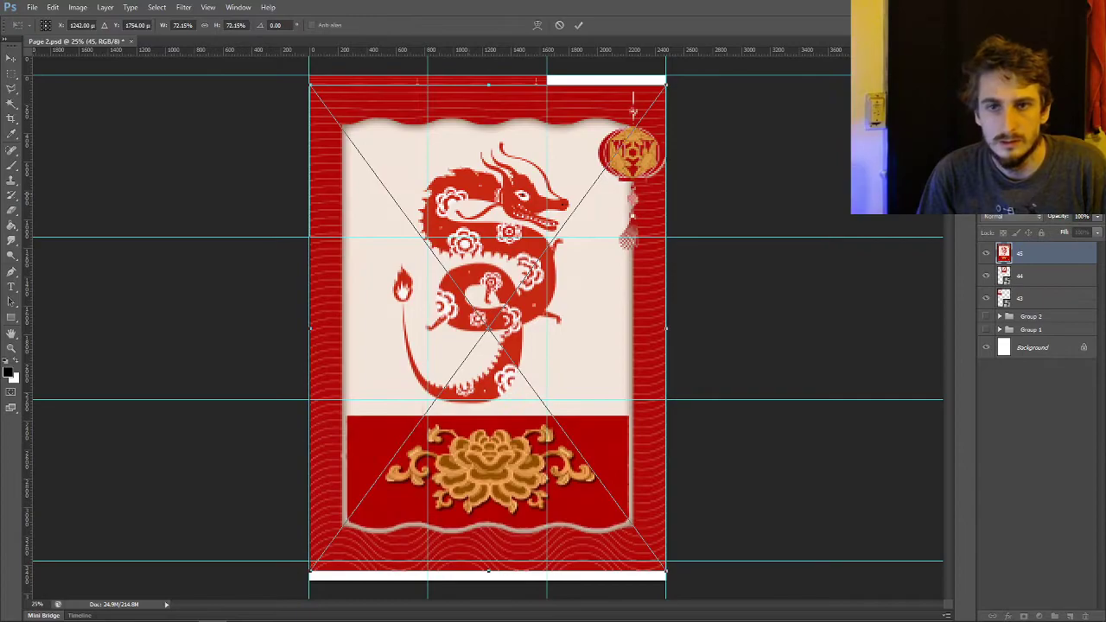
Scale the placed card image 45 to 24% and fit it into the right cell of the top row
drag(665, 561, 426, 235)
drag(425, 143, 654, 147)
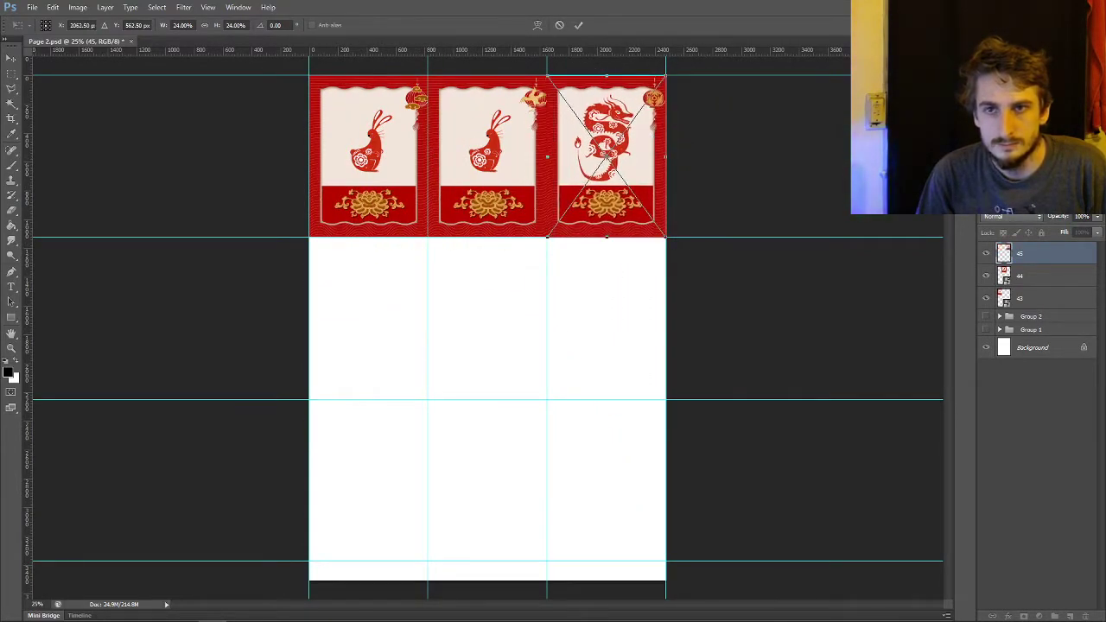
key(Return)
Place card image 46 and scale it to 24.15% by 24% in the left cell of the middle row
drag(2, 224, 504, 205)
drag(666, 562, 427, 234)
drag(419, 152, 419, 313)
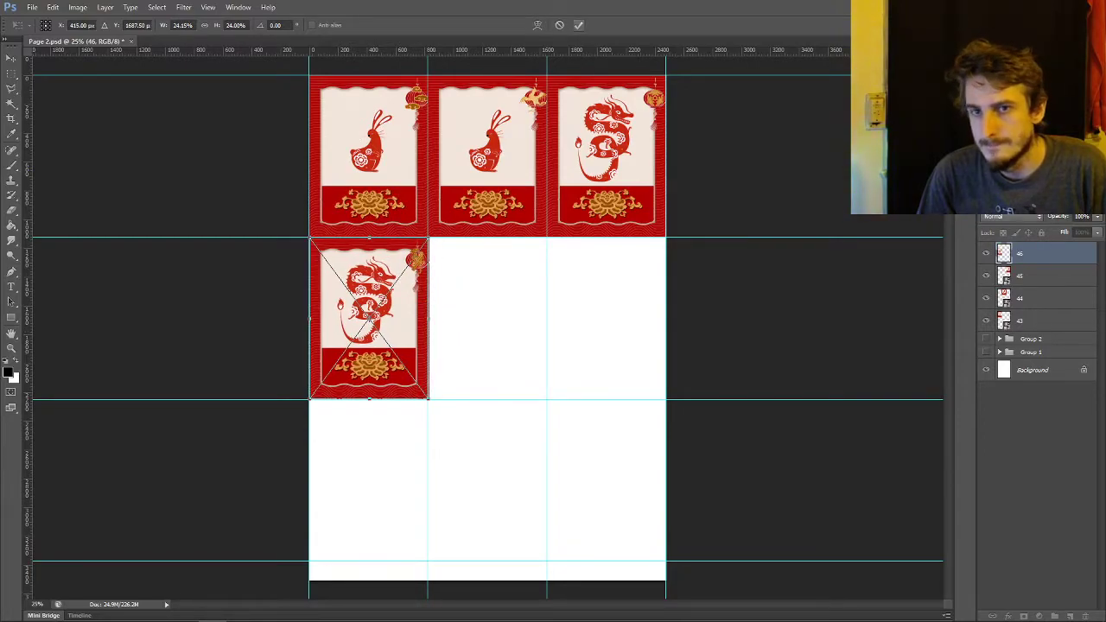
key(Return)
Place card image 47 and scale it to fill the centre cell of the middle row, beside card 46
drag(0, 320, 585, 311)
drag(665, 562, 428, 235)
drag(416, 143, 538, 304)
key(Return)
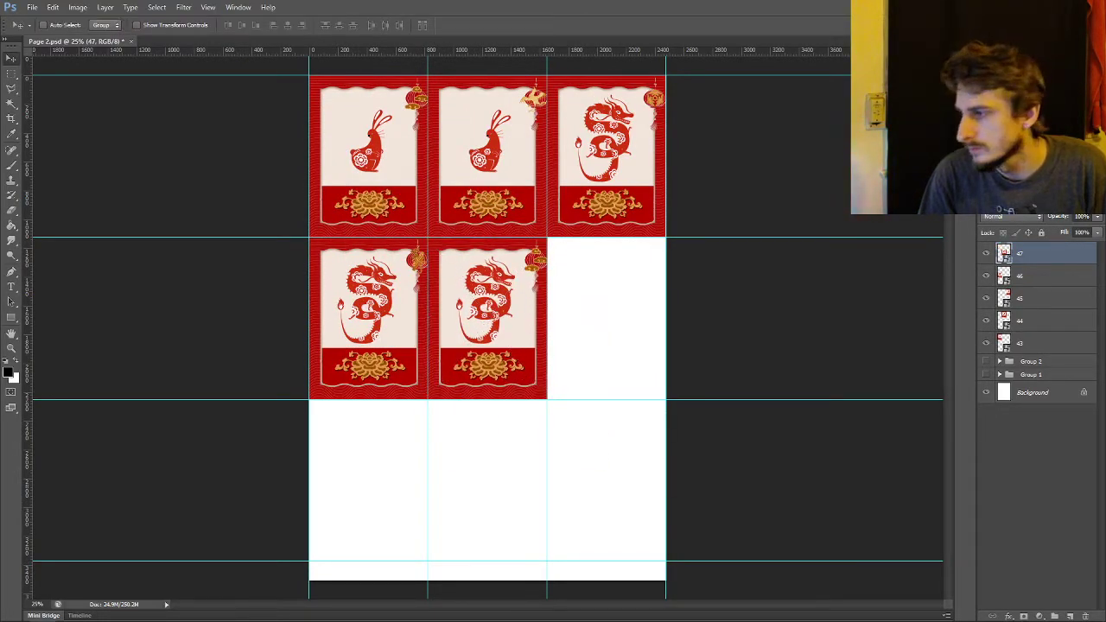
Place card image 48 and scale it to 24% so it fills the right cell of the middle row
drag(1105, 346, 606, 320)
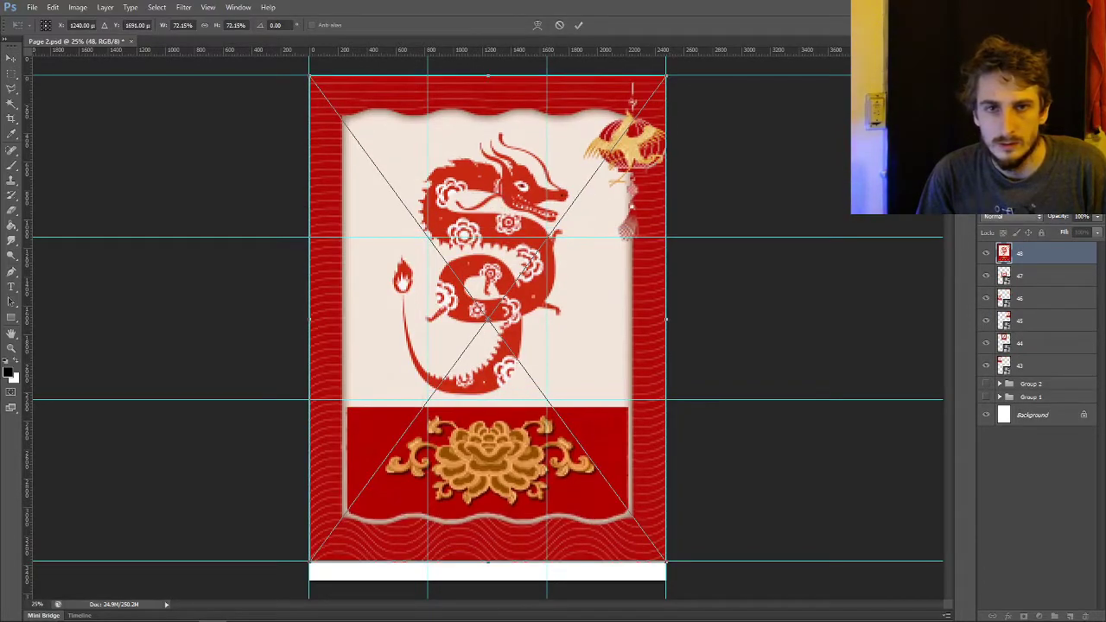
drag(666, 562, 432, 235)
drag(426, 164, 659, 327)
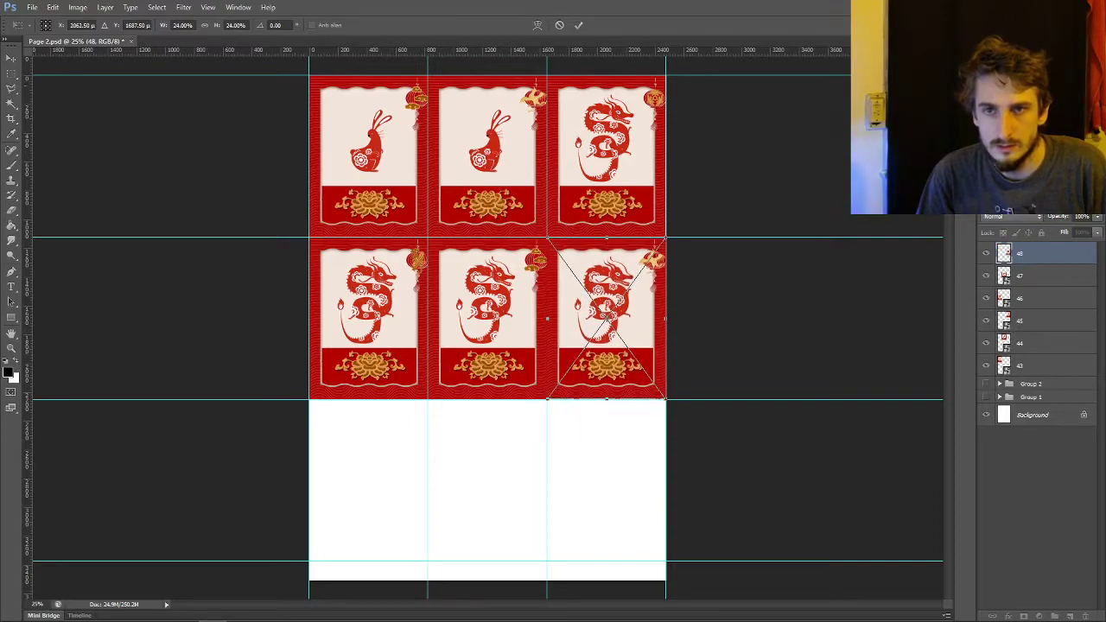
key(Return)
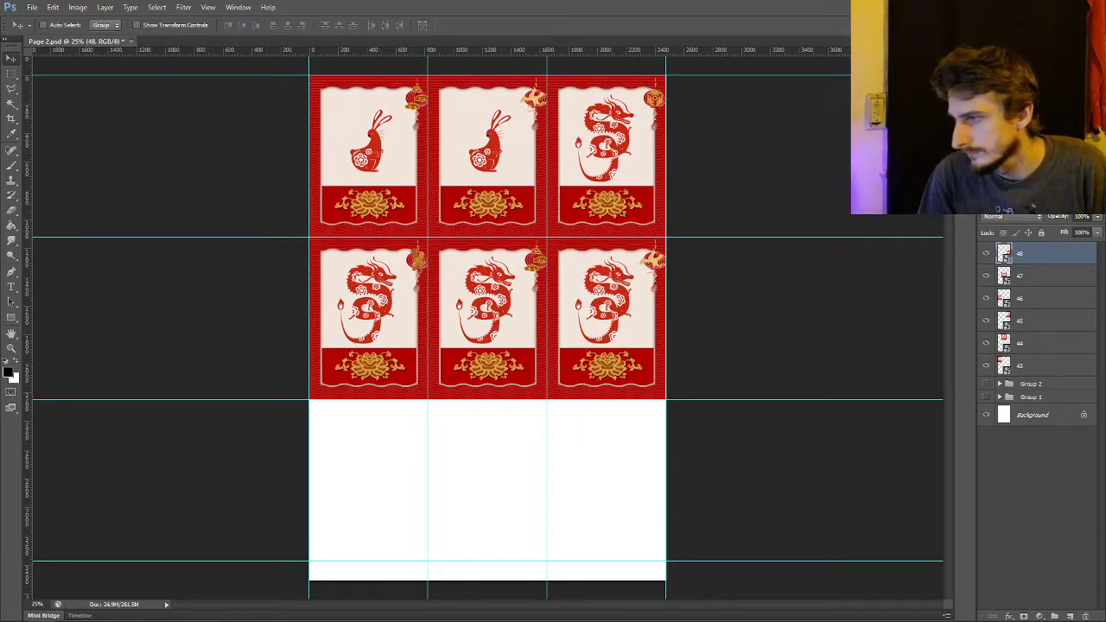
Place card image 25 and scale it to fill the left cell of the bottom row, below card 46
drag(1105, 370, 510, 257)
drag(665, 562, 427, 235)
drag(424, 160, 425, 484)
key(Return)
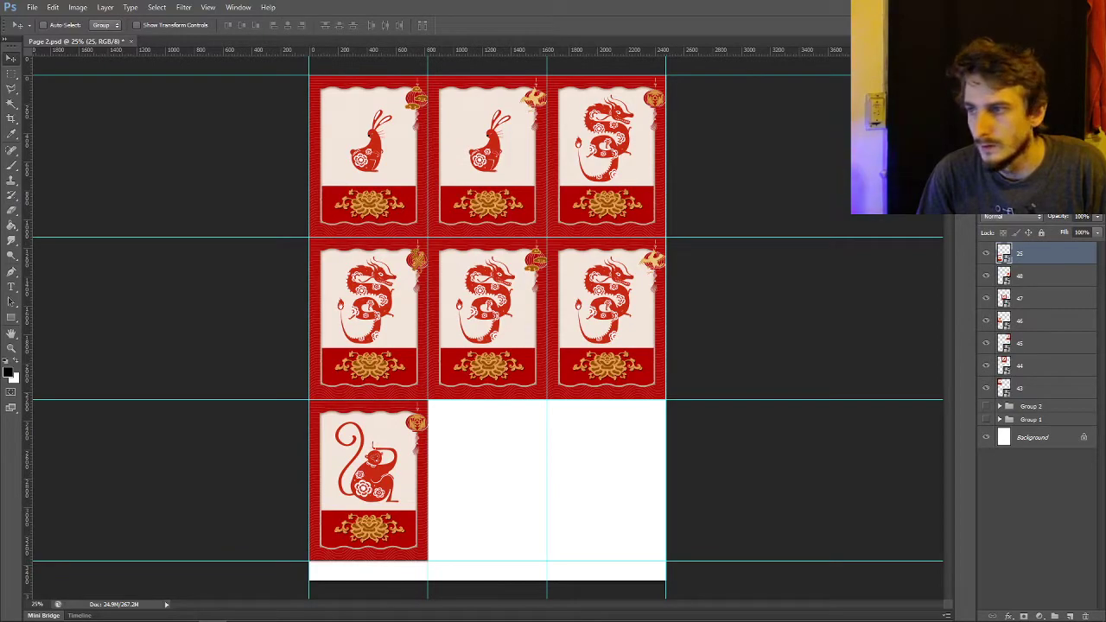
Place card image 26 and scale it to 24% so it fills the middle cell of the bottom row
drag(2, 259, 489, 194)
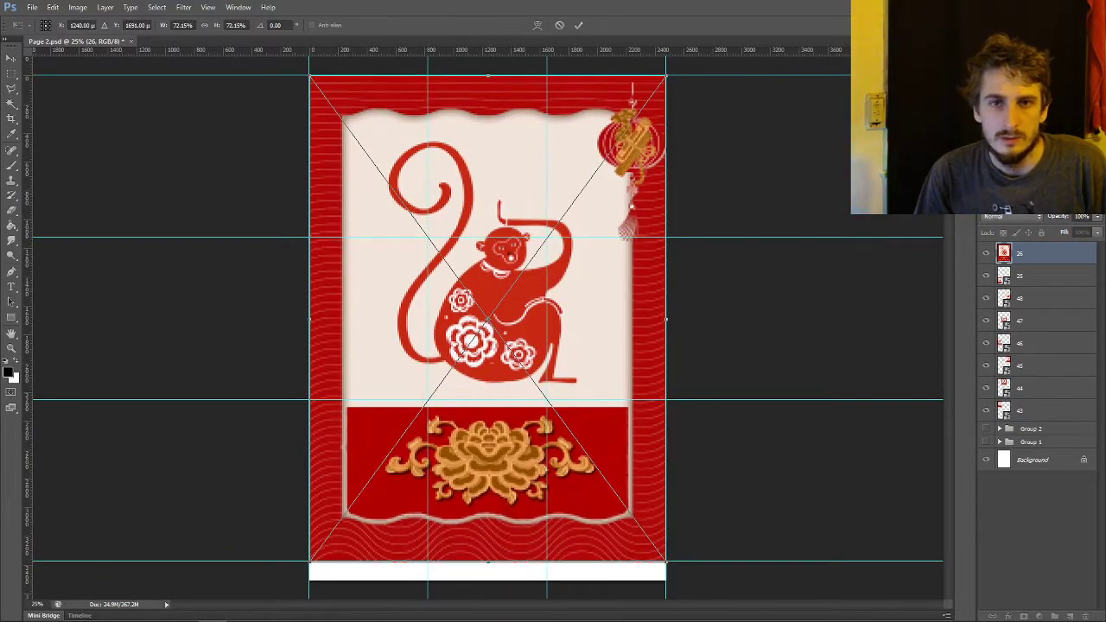
drag(666, 562, 445, 216)
drag(410, 146, 529, 471)
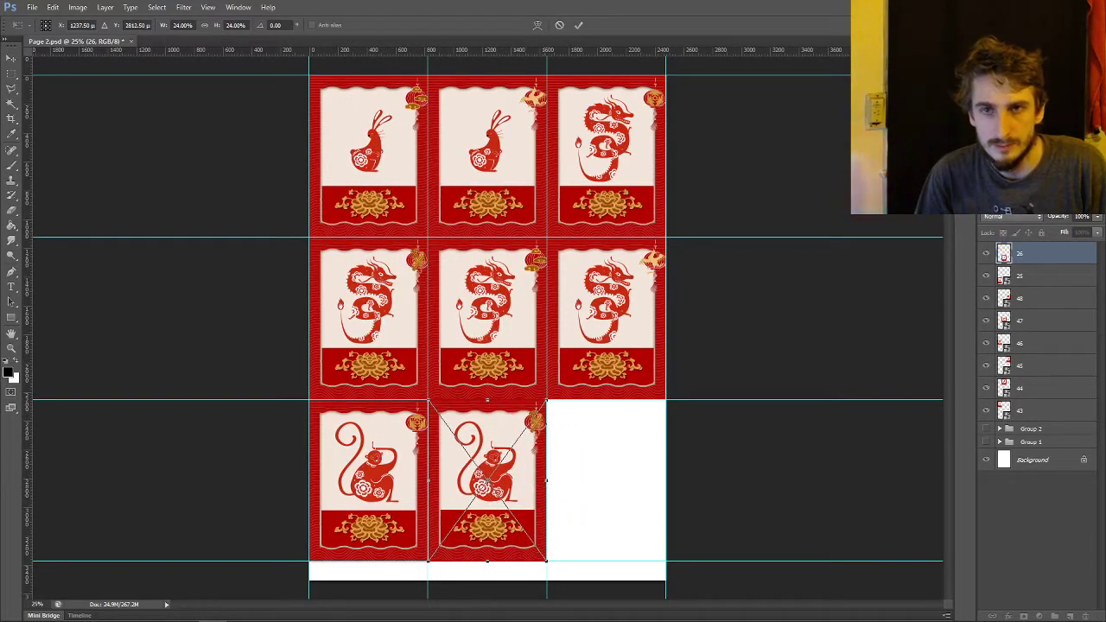
key(Return)
Place card image 27 and scale it to fill the right cell of the bottom row, beside card 26
drag(2, 259, 398, 173)
drag(666, 560, 429, 226)
drag(424, 164, 667, 485)
key(Return)
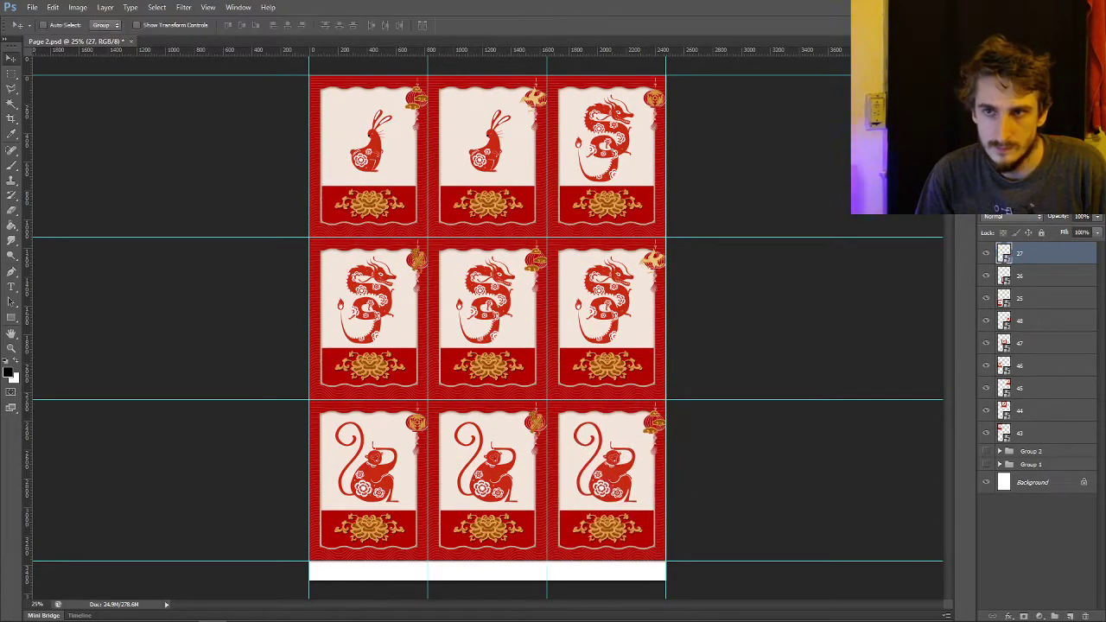
Group the nine card layers of this page, from card 27 down to card 43
shift+click(1024, 432)
key(ctrl+g)
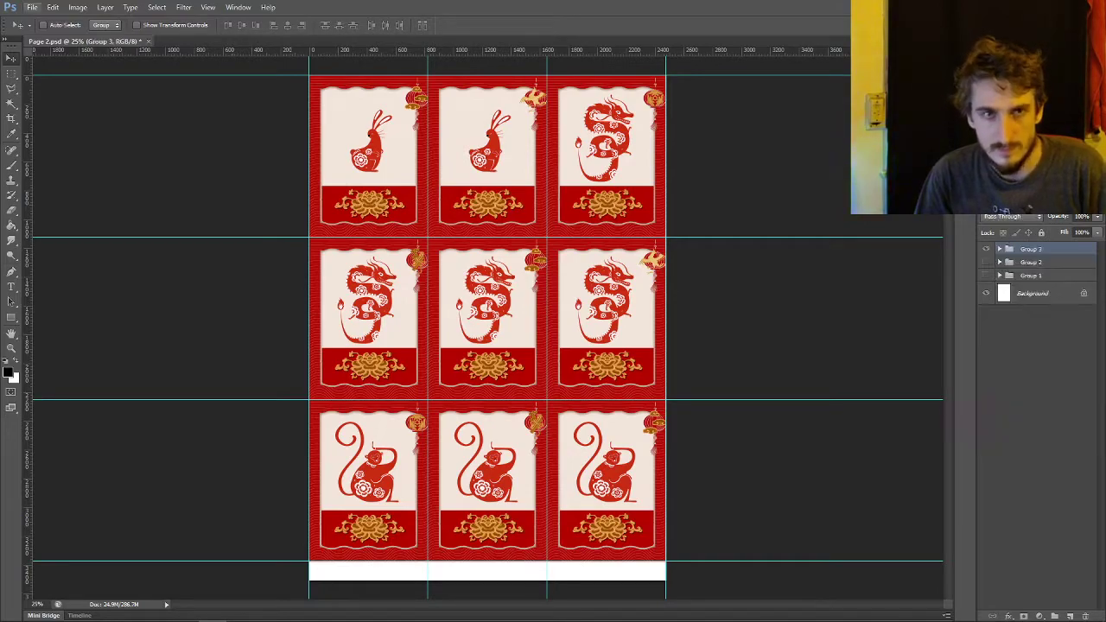
Save the page in Photoshop format as "Page 3" with maximum compatibility, and hide its card group
click(32, 7)
click(47, 146)
text(Page 3)
key(Return)
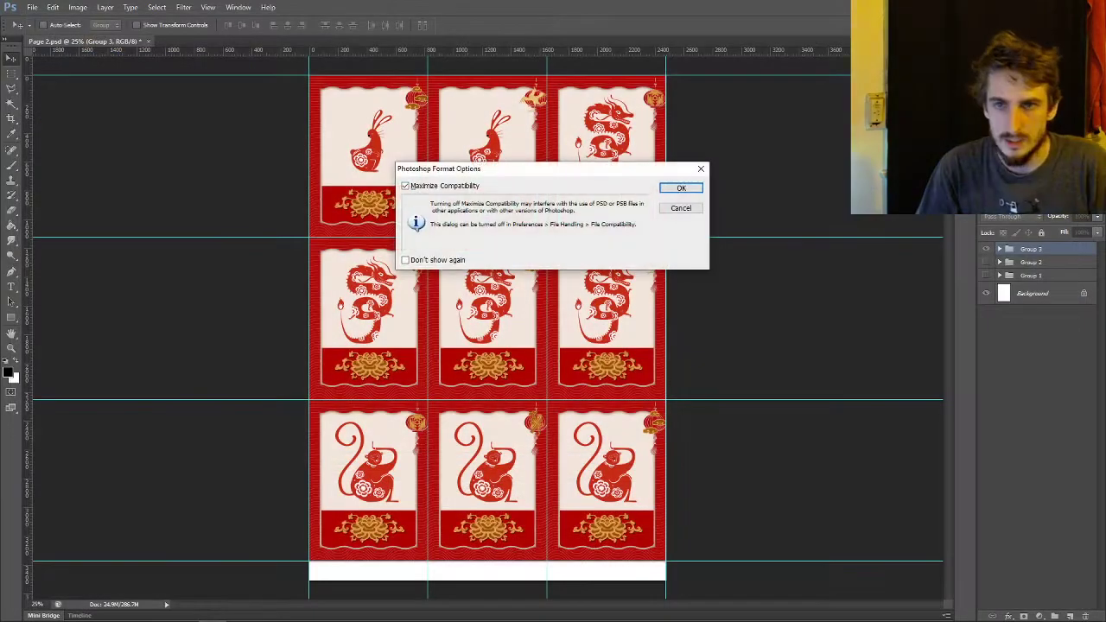
key(Return)
click(987, 249)
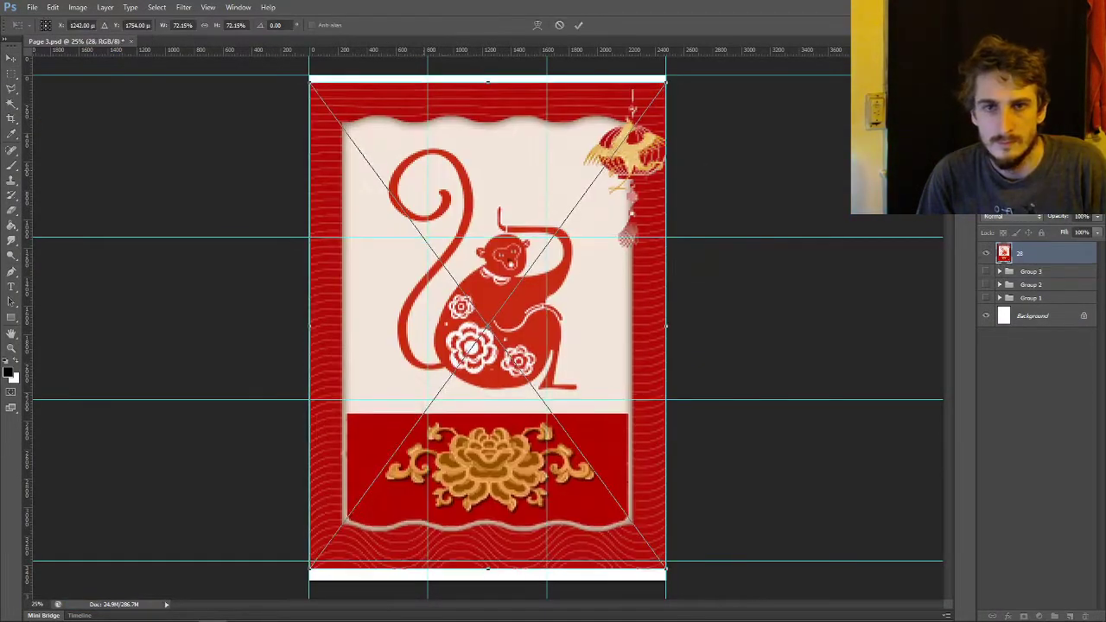
Place card images 28 and 29, scaling each to about 24% to fill the left and middle cells of the top row
drag(489, 329, 488, 319)
drag(665, 562, 428, 235)
key(Return)
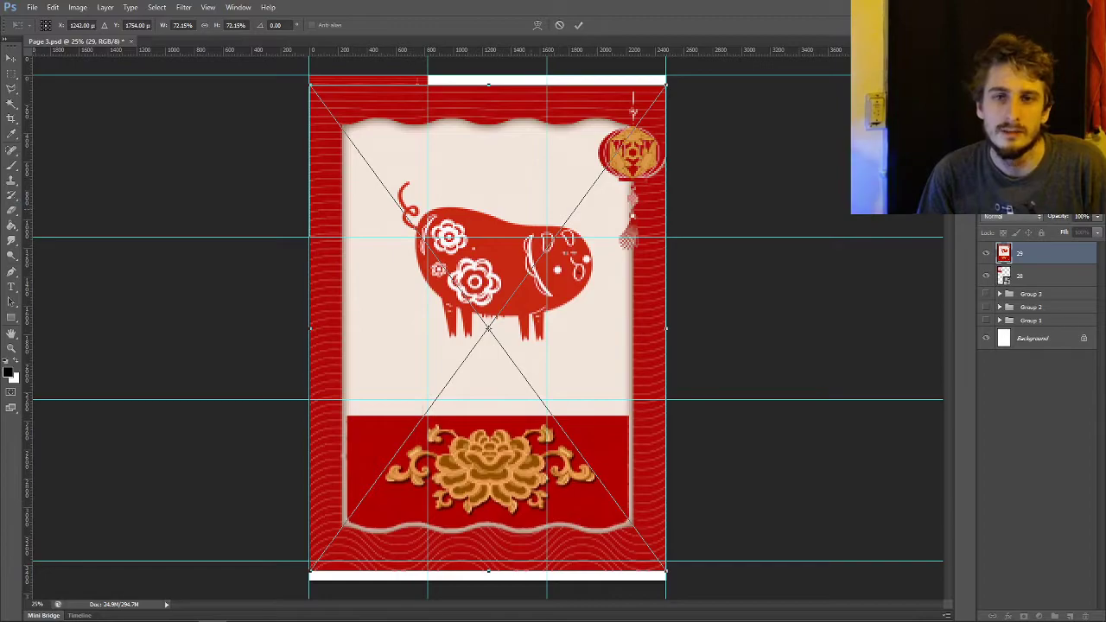
drag(543, 195, 544, 183)
drag(666, 562, 427, 235)
drag(417, 141, 534, 137)
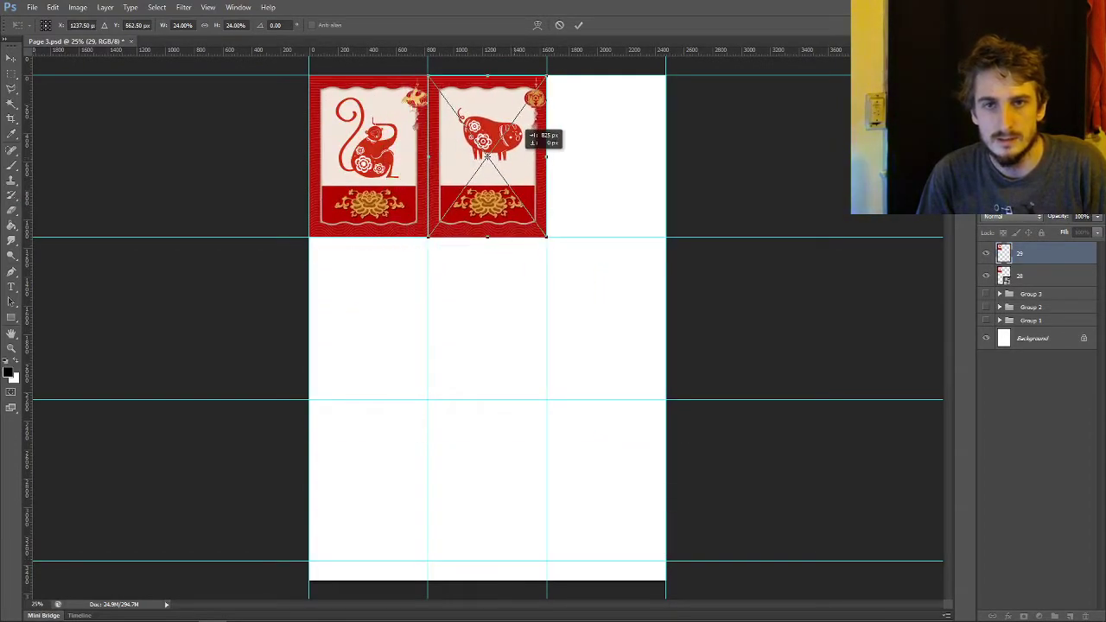
key(Return)
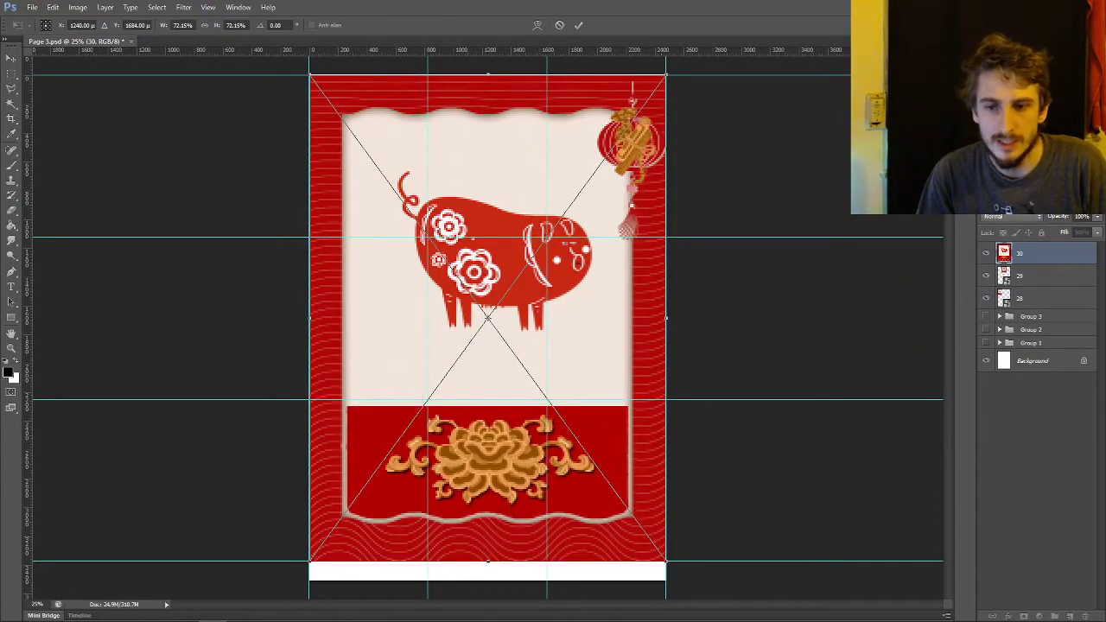
Scale card image 30 to one cell and fit it into the right cell of the top row
drag(666, 562, 428, 236)
drag(406, 162, 636, 166)
key(Return)
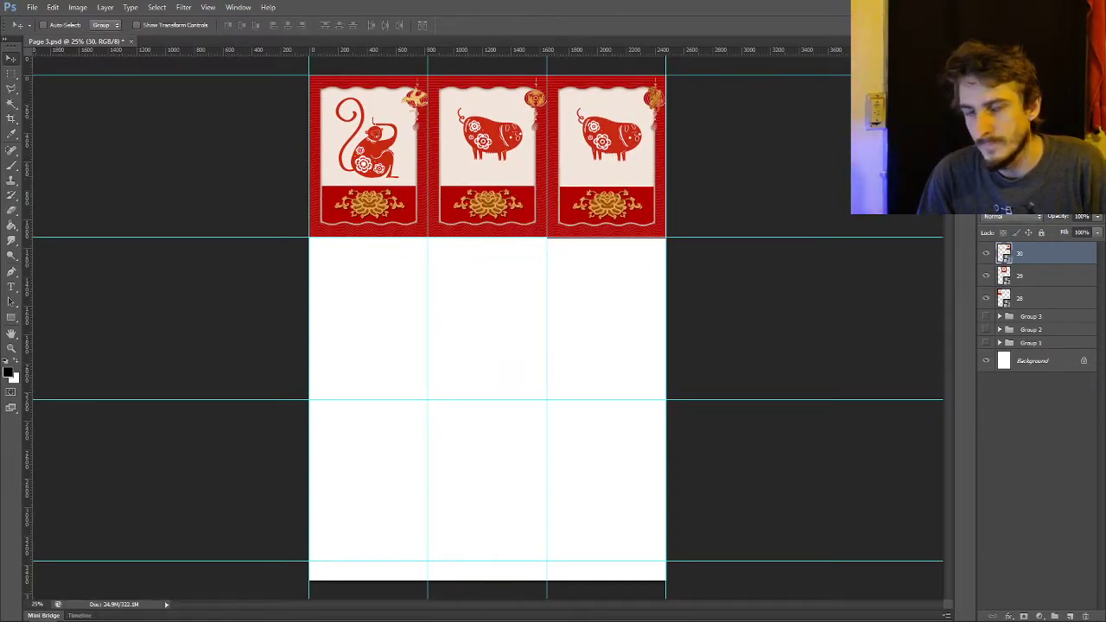
Place card images 31 and 32, scaling each to about 24% to fill the left and middle cells of the middle row
drag(483, 267, 483, 257)
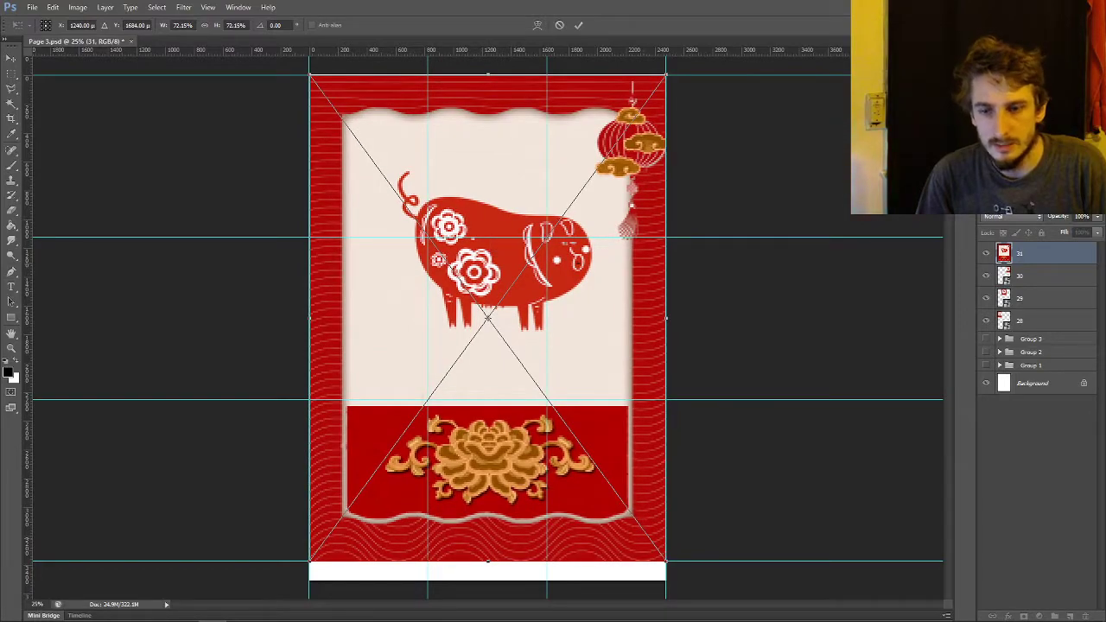
drag(665, 562, 427, 235)
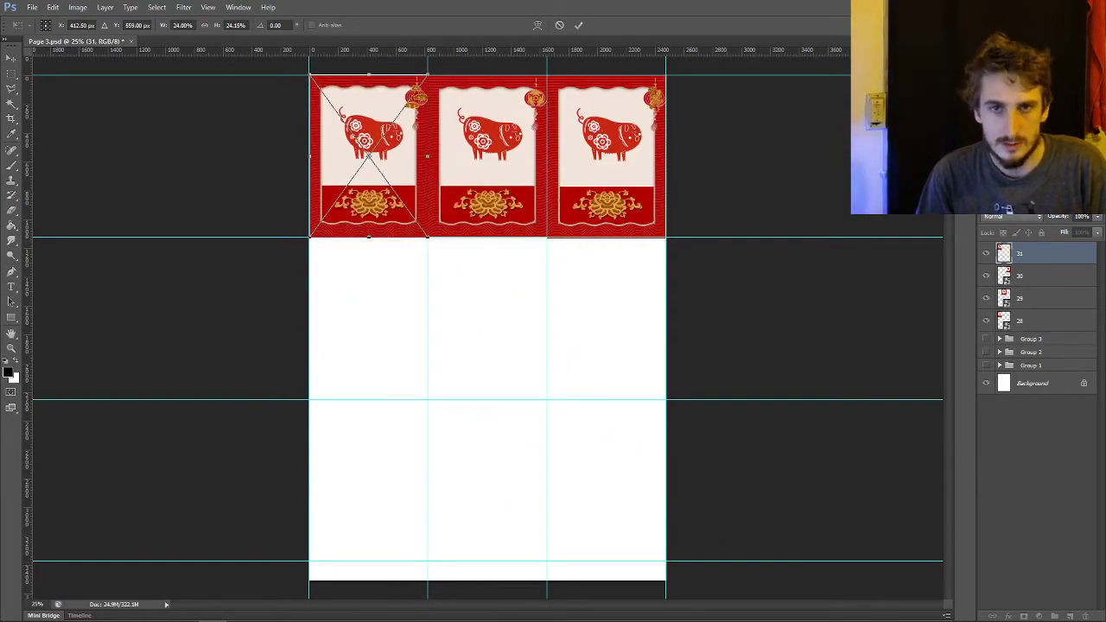
key(Return)
drag(383, 139, 383, 303)
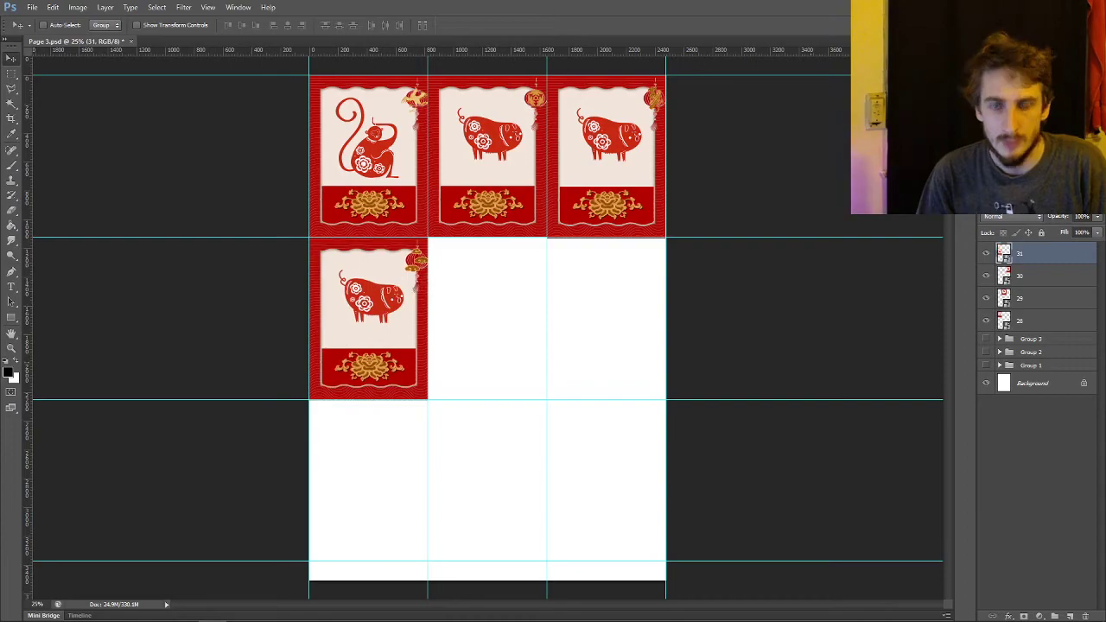
drag(511, 234, 511, 225)
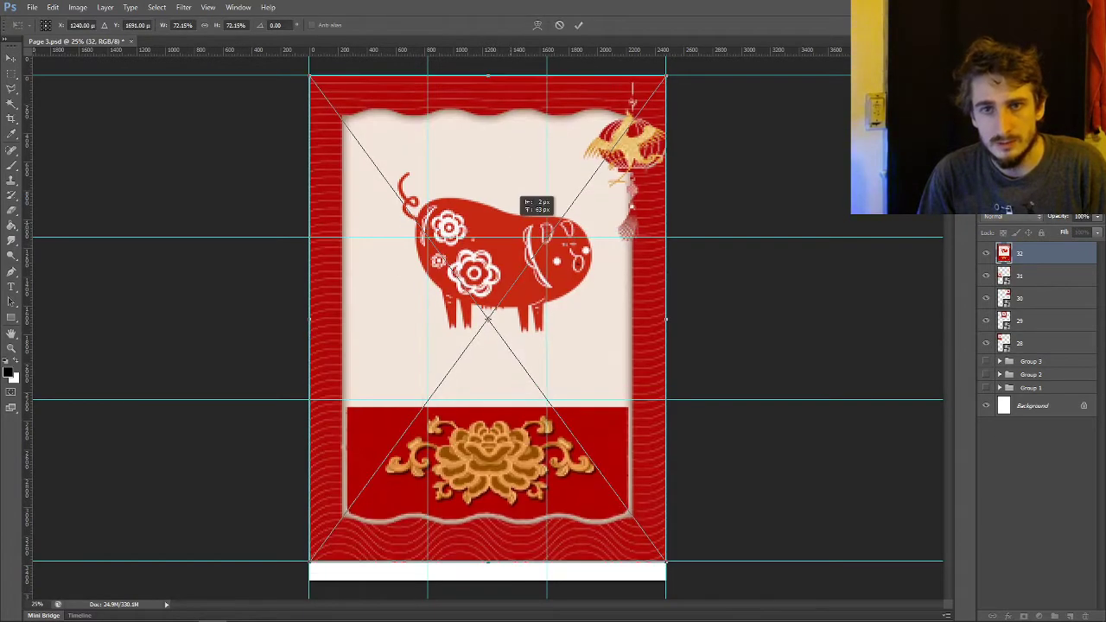
drag(665, 562, 427, 237)
drag(398, 168, 525, 303)
key(Return)
Place card image 33 and scale it to 24% so it fills the right cell of the middle row
drag(0, 267, 557, 257)
drag(666, 562, 427, 237)
drag(427, 148, 665, 313)
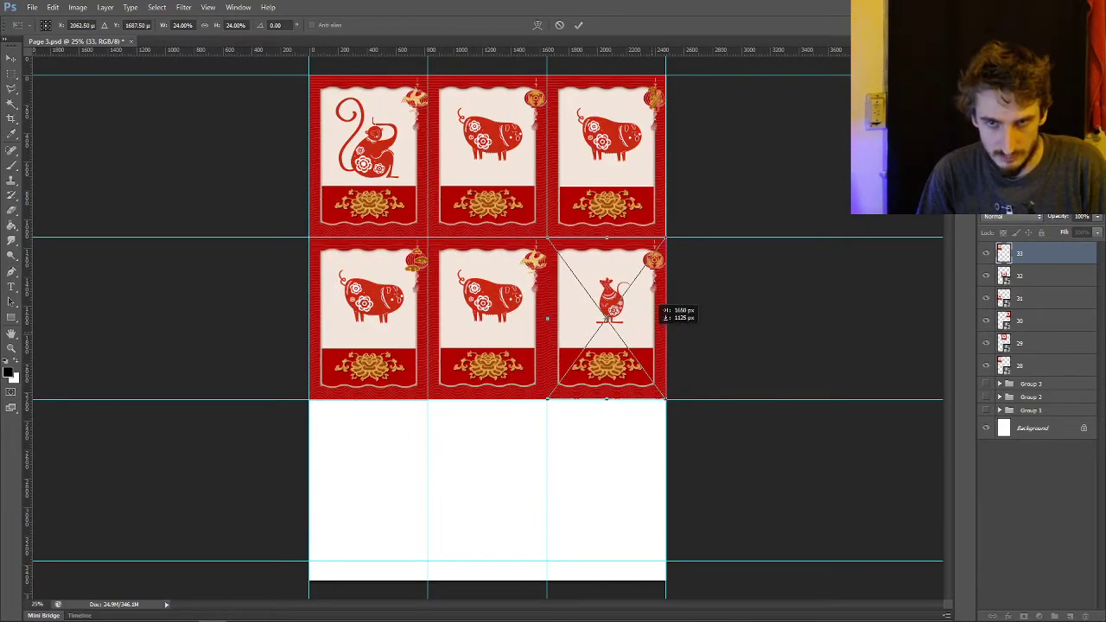
key(Return)
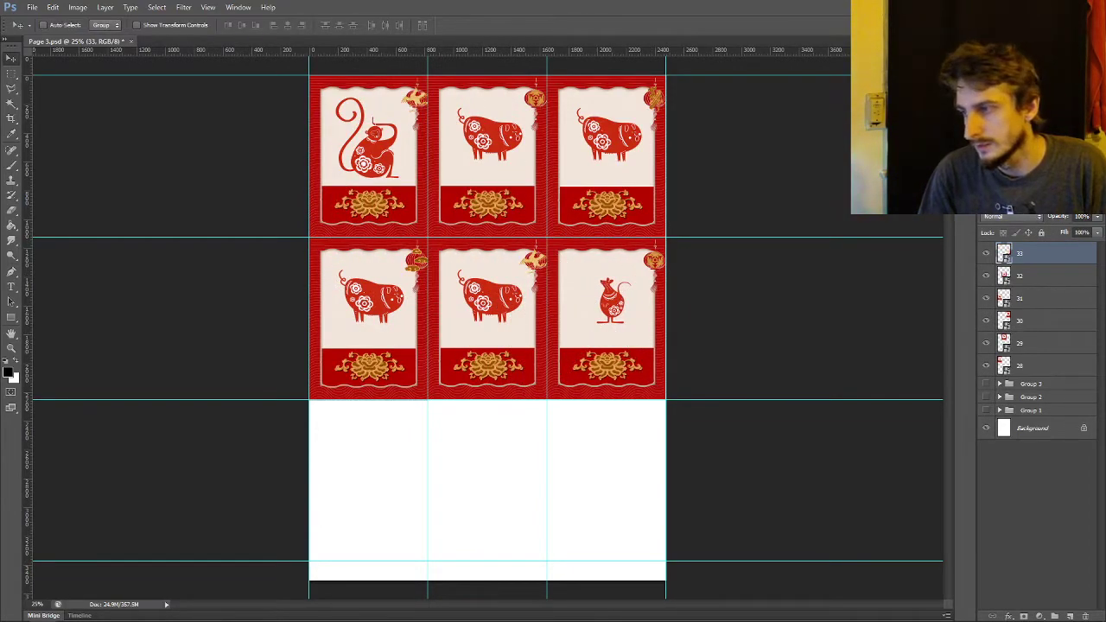
Place card images 34 and 35, scaling each to about 24% to fill the left and middle cells of the bottom row
drag(2, 312, 496, 170)
drag(665, 562, 427, 236)
drag(397, 166, 411, 469)
key(Return)
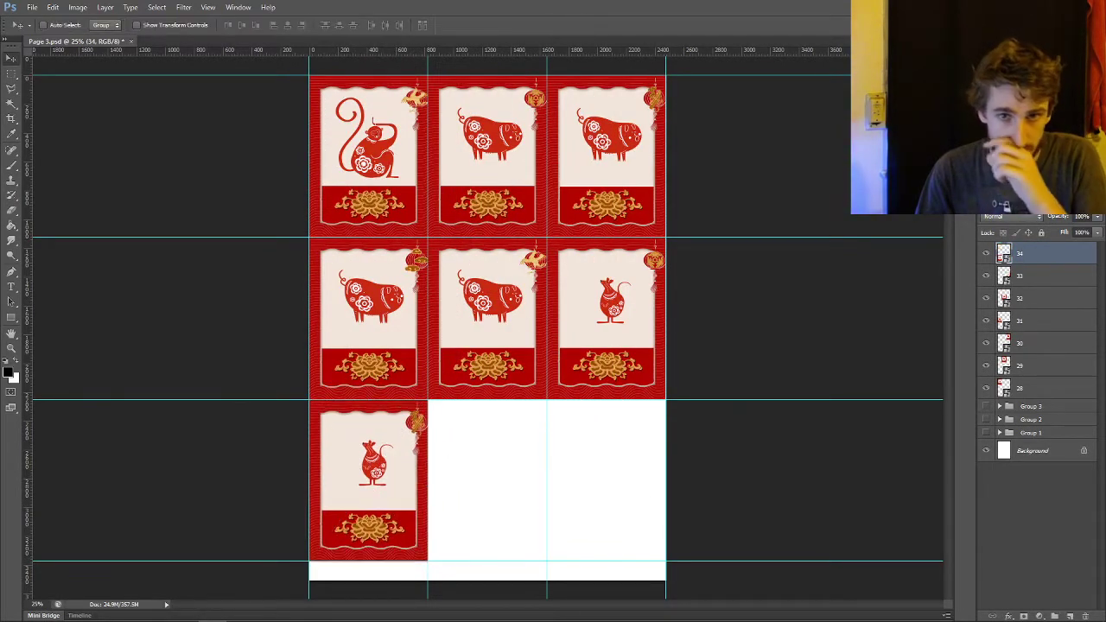
drag(2, 259, 470, 205)
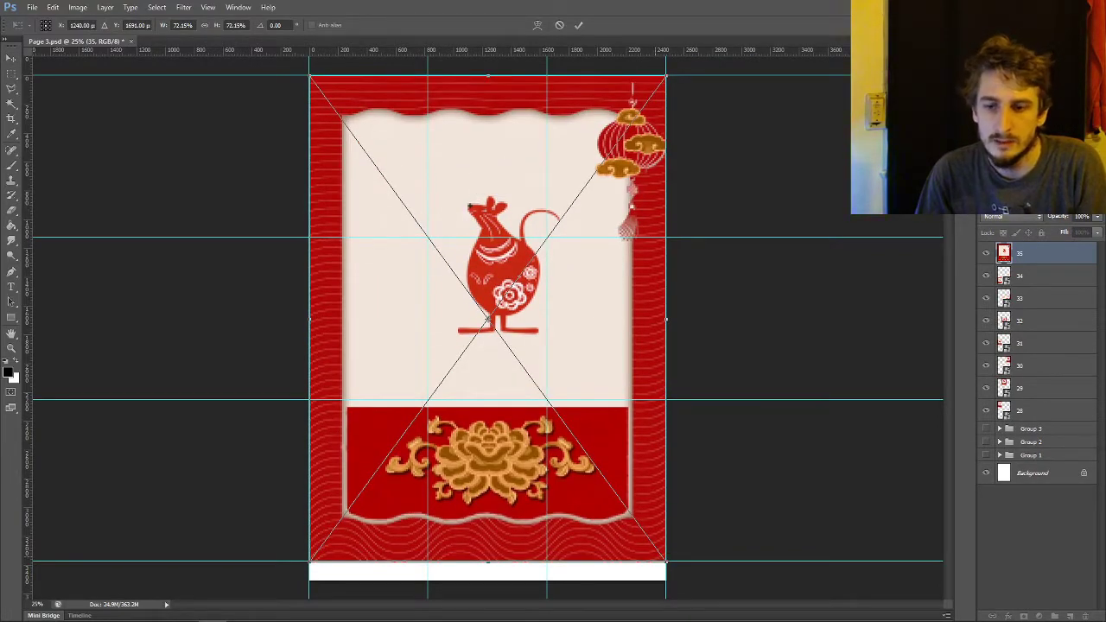
drag(666, 562, 427, 235)
drag(412, 140, 530, 464)
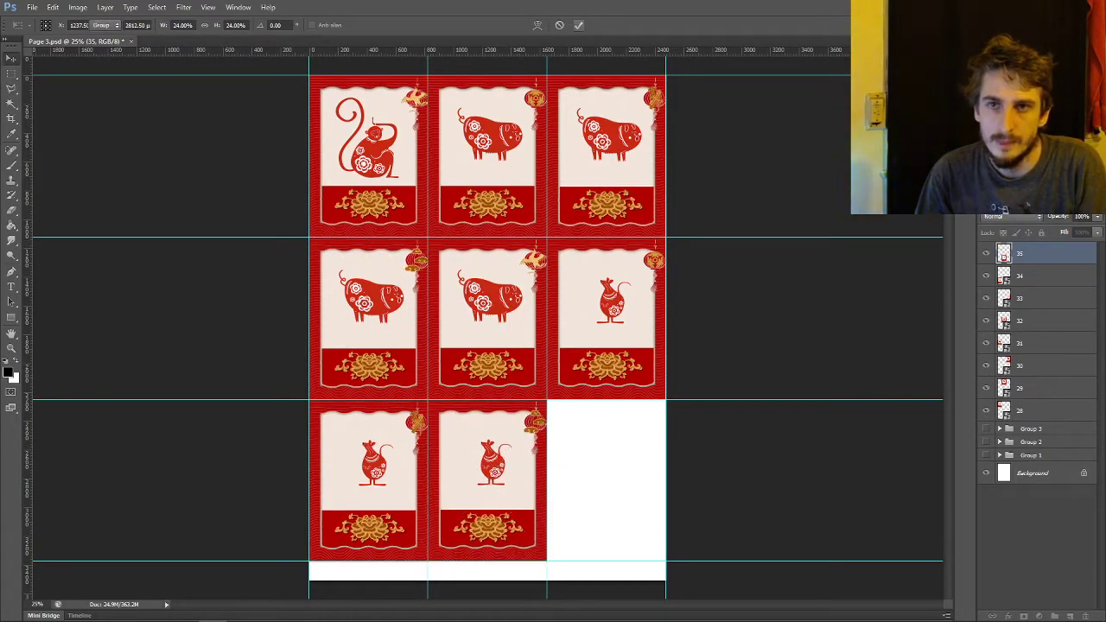
key(Return)
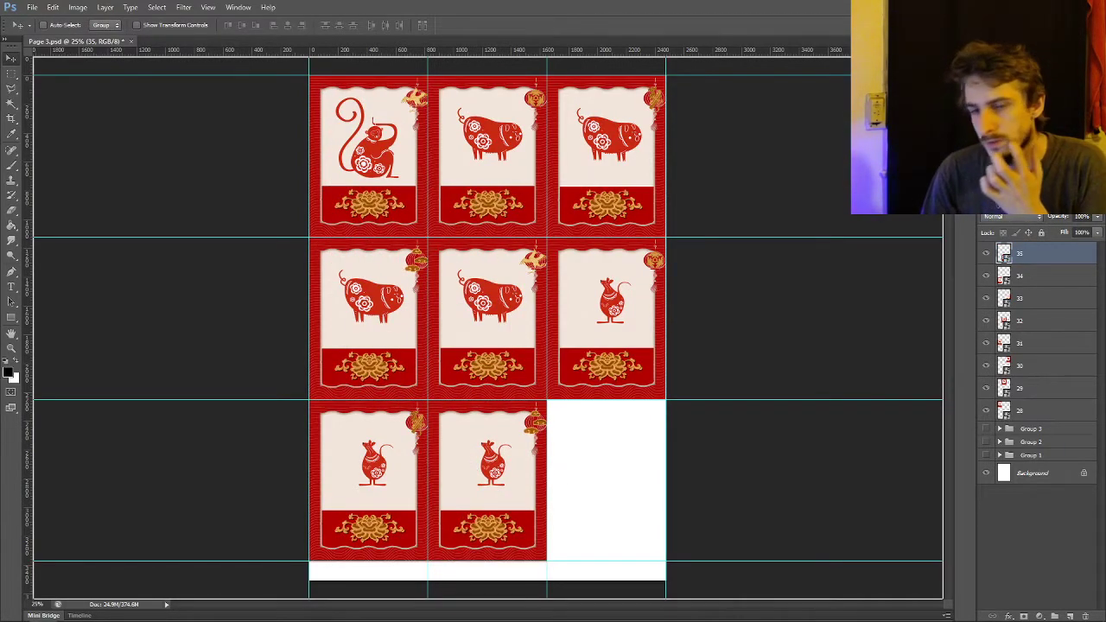
Place card image 36 and scale it to about 24% so it fills the right cell of the bottom row
drag(597, 343, 597, 333)
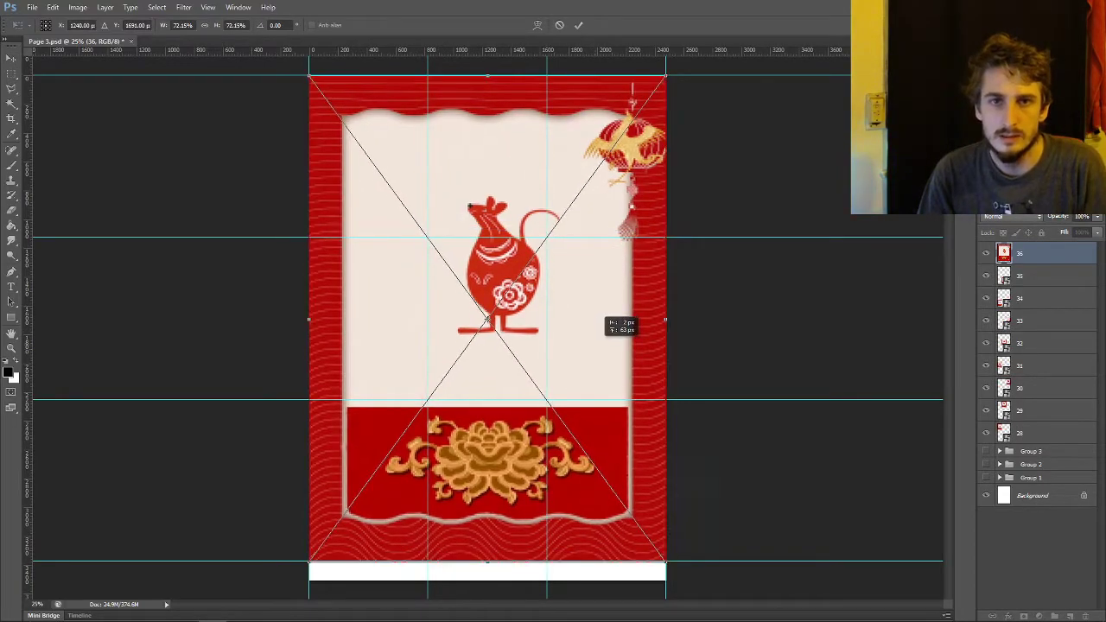
drag(665, 562, 428, 234)
drag(405, 188, 644, 514)
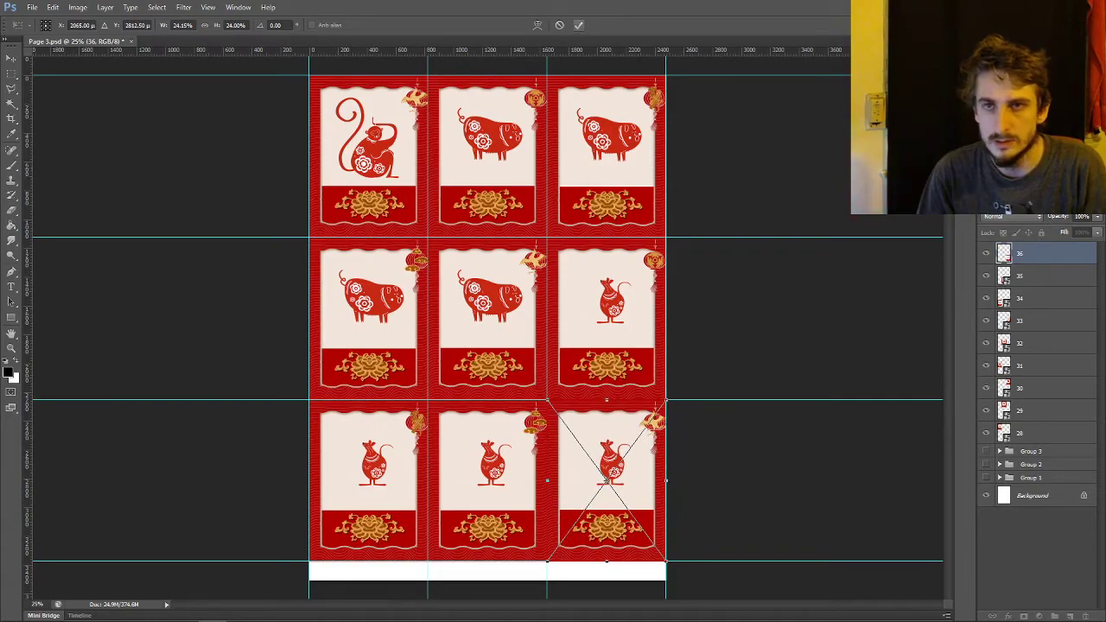
key(Return)
Save the page as a separate Photoshop file named "Page 4", and put card layers 28 to 36 into one hidden group
click(32, 7)
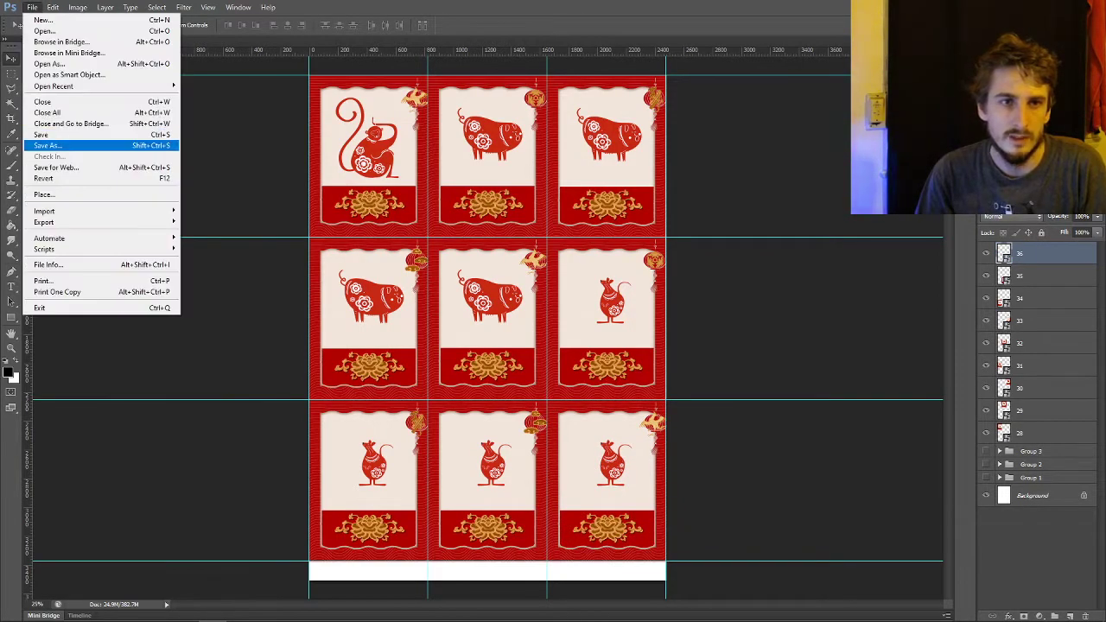
click(52, 141)
key(BackSpace)
text(4)
key(Return)
key(Return)
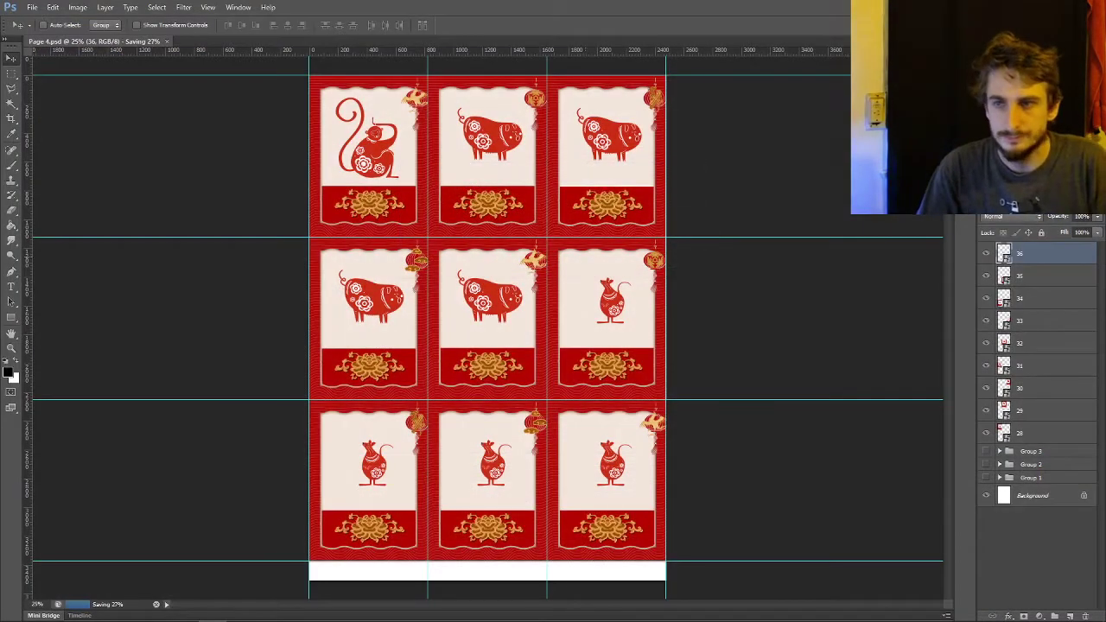
key(ctrl+g)
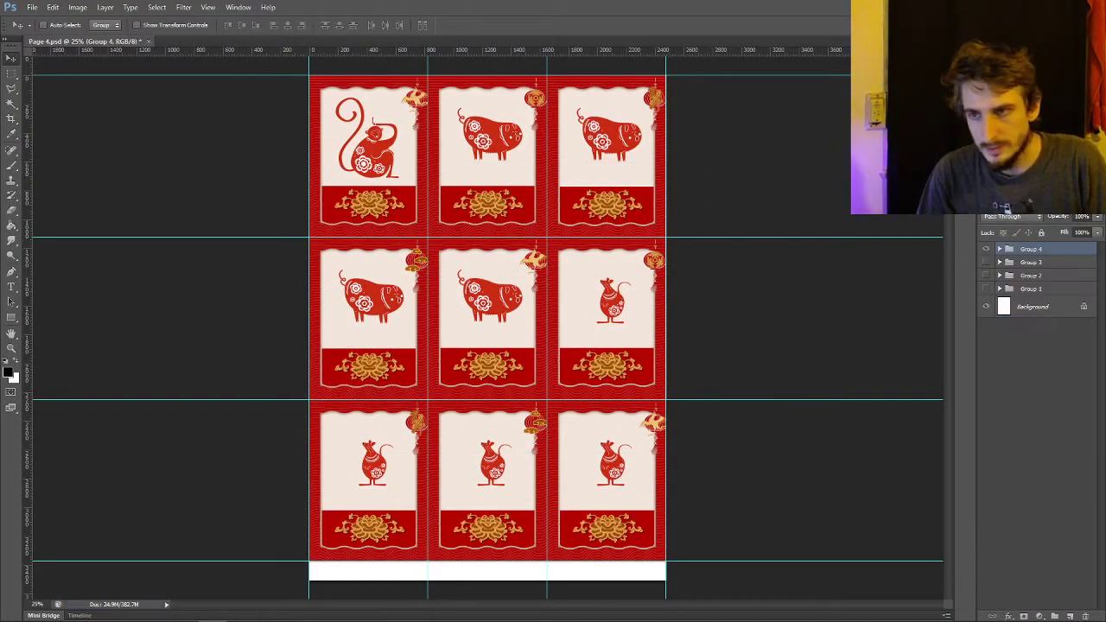
click(986, 249)
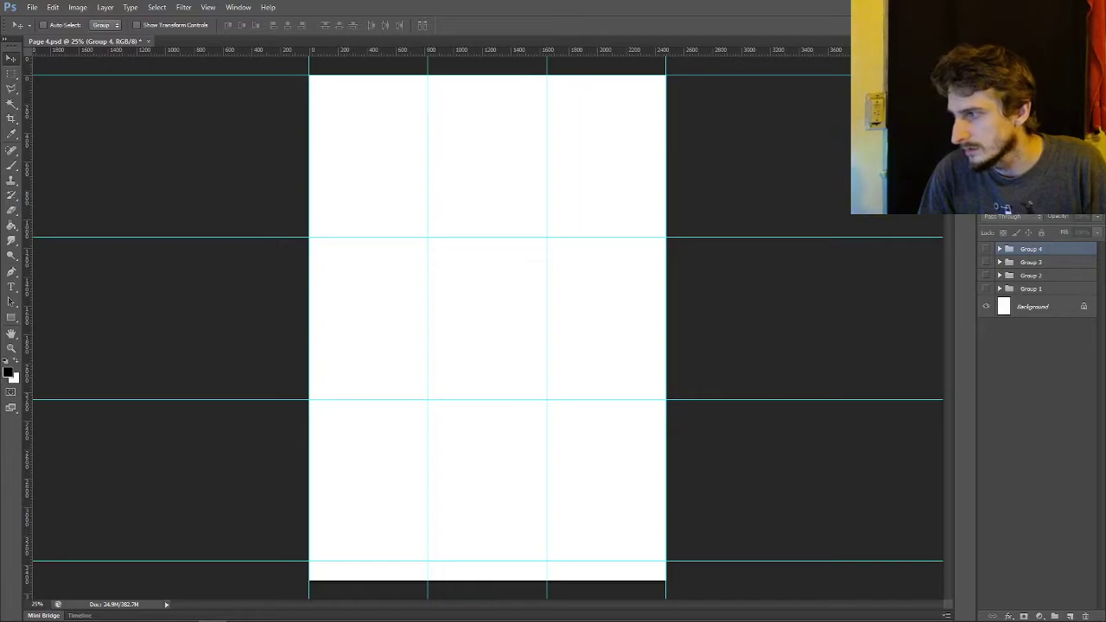
Place card images 37 and 38 on the emptied page, scaling each to about 24% to fill the top row's left and middle cells
drag(2, 178, 432, 170)
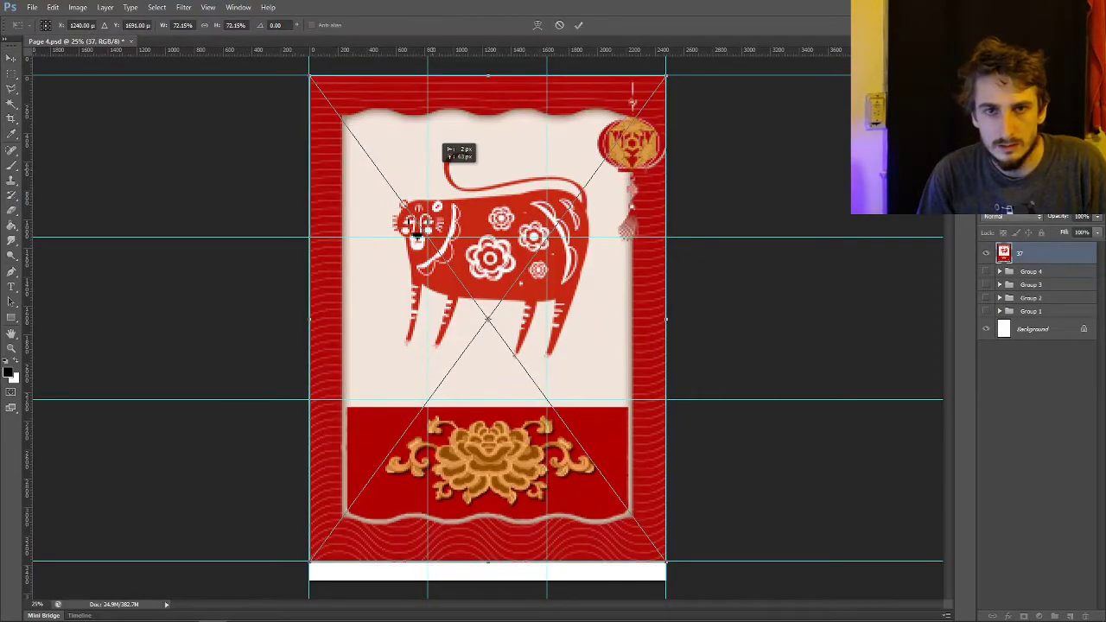
drag(665, 562, 429, 235)
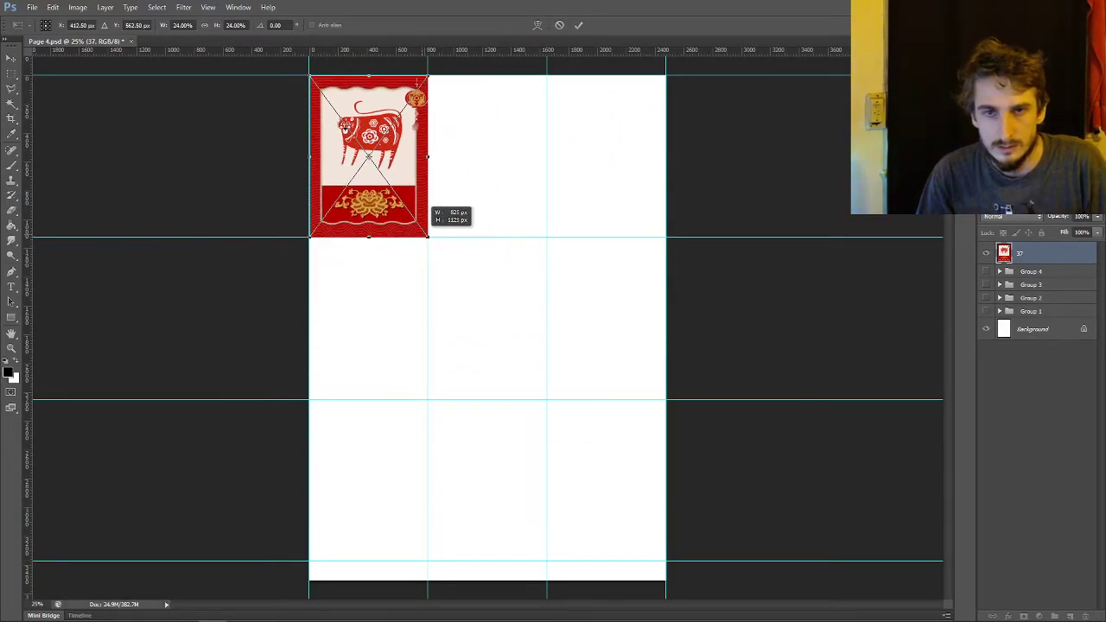
click(579, 24)
drag(1, 216, 505, 214)
drag(666, 562, 427, 238)
drag(418, 145, 538, 142)
key(Return)
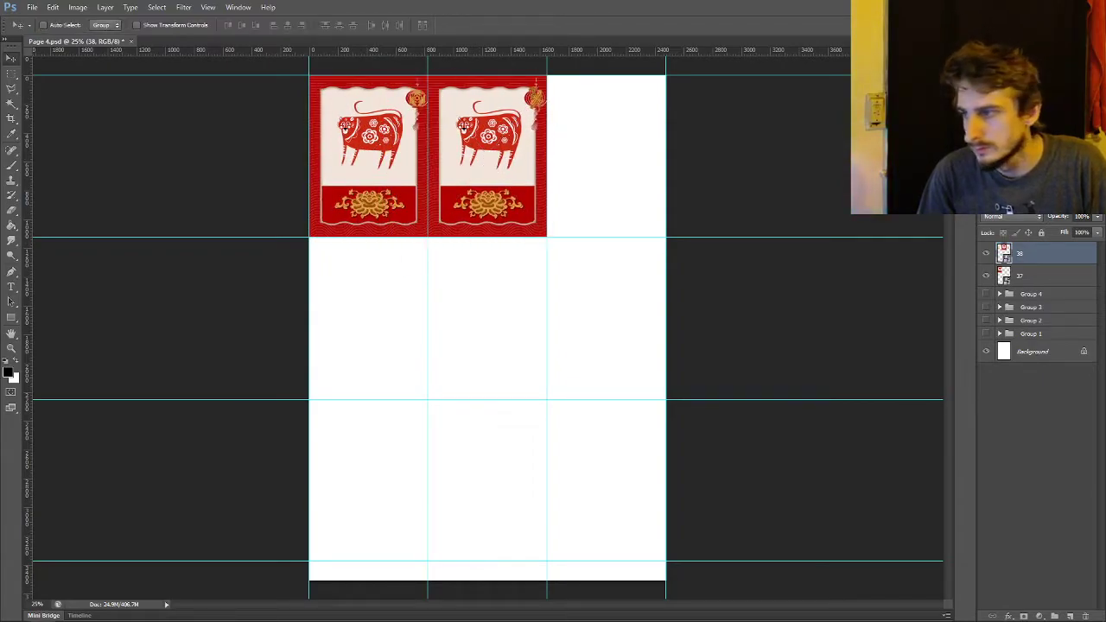
Place card image 39 and scale it to about 24% so it fills the right cell of the top row
drag(1105, 311, 607, 298)
drag(666, 561, 428, 237)
drag(415, 163, 648, 145)
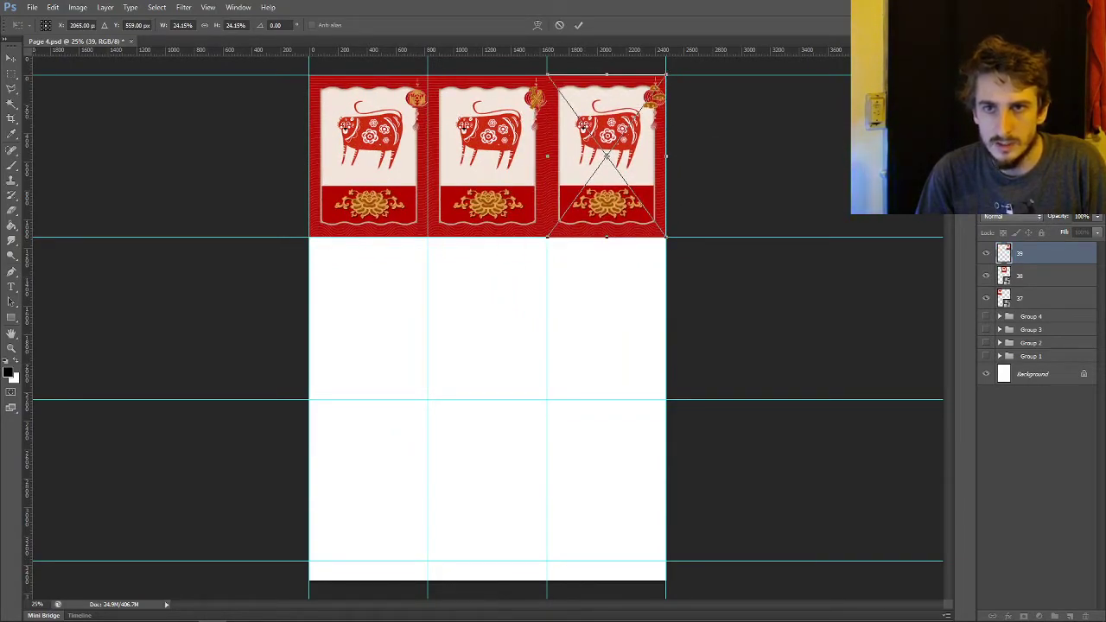
key(Return)
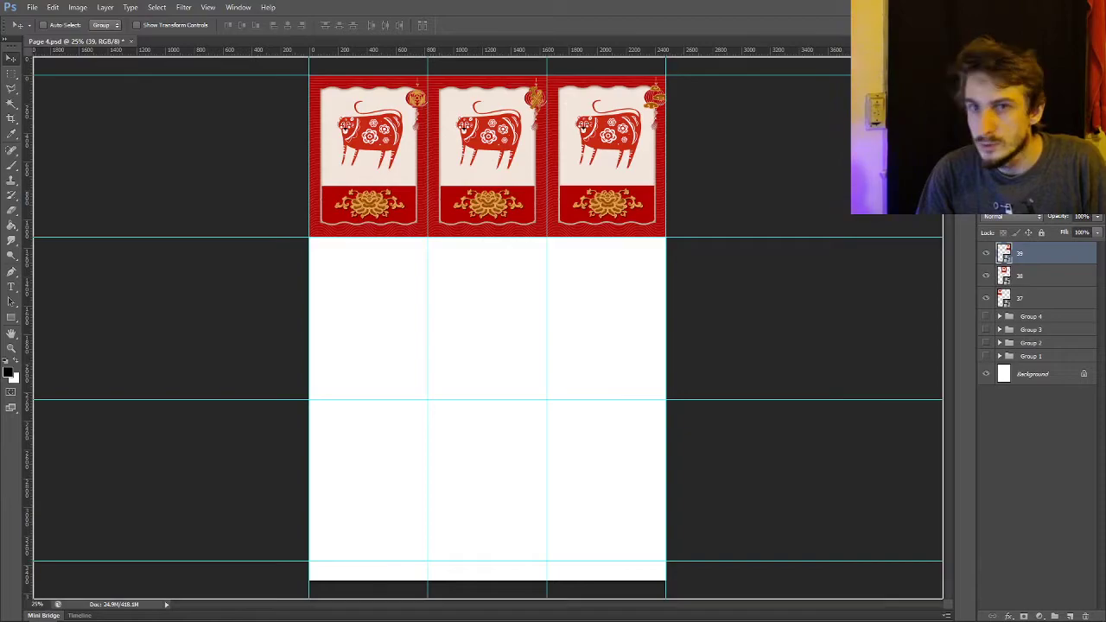
Place card images 40 and 41, scaling each to 24% to fill the left and middle cells of the middle row
drag(518, 283, 521, 275)
drag(667, 562, 428, 237)
drag(414, 146, 426, 294)
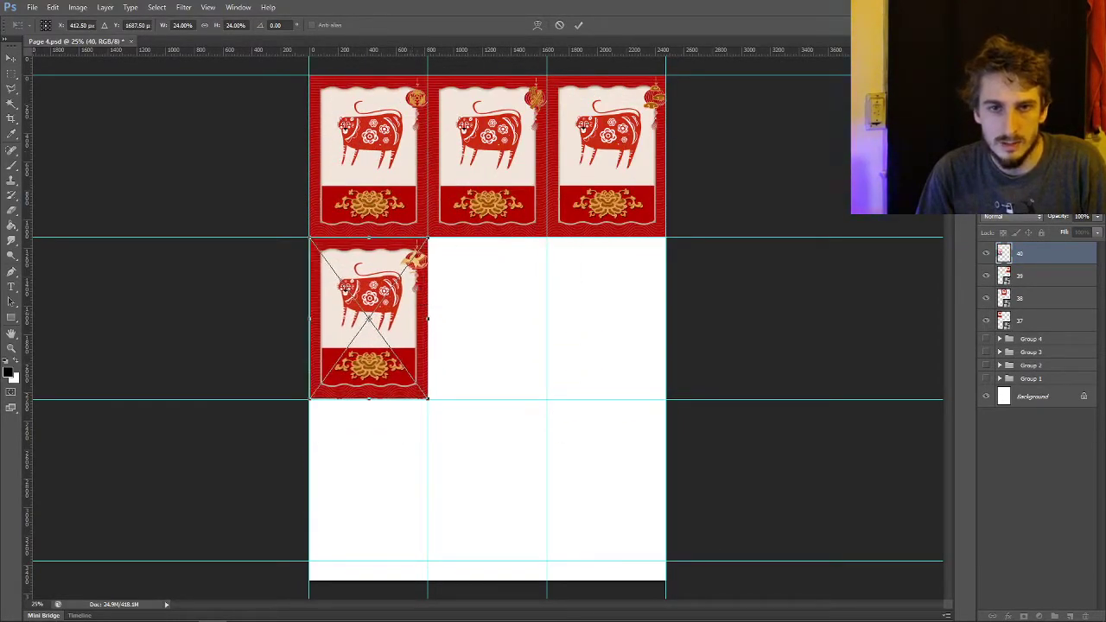
key(Return)
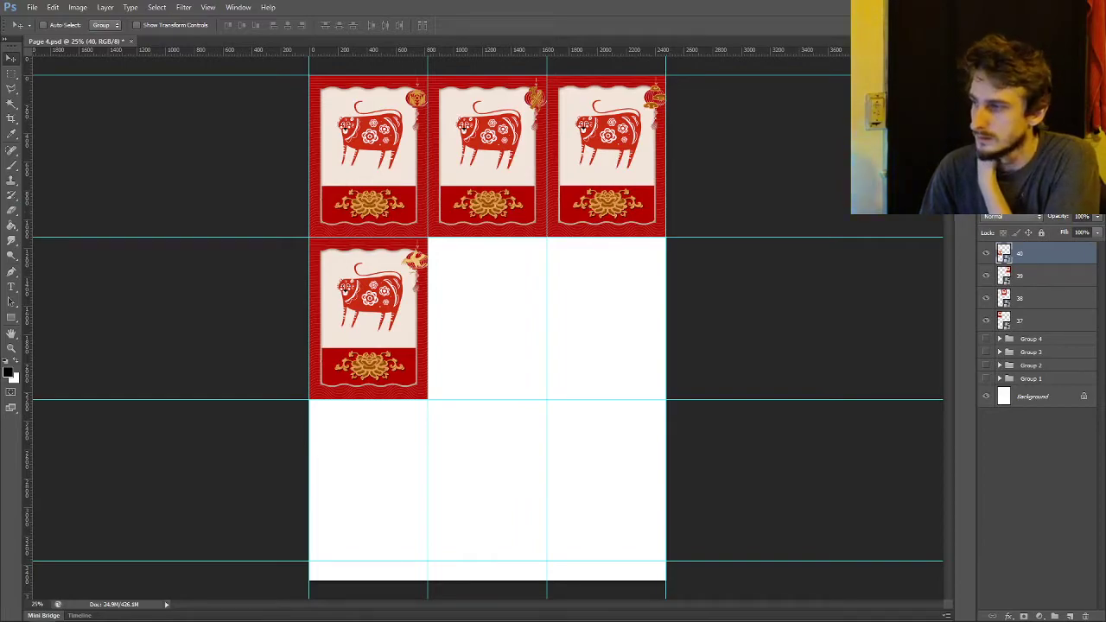
drag(554, 294, 554, 285)
drag(666, 562, 428, 238)
drag(392, 167, 524, 309)
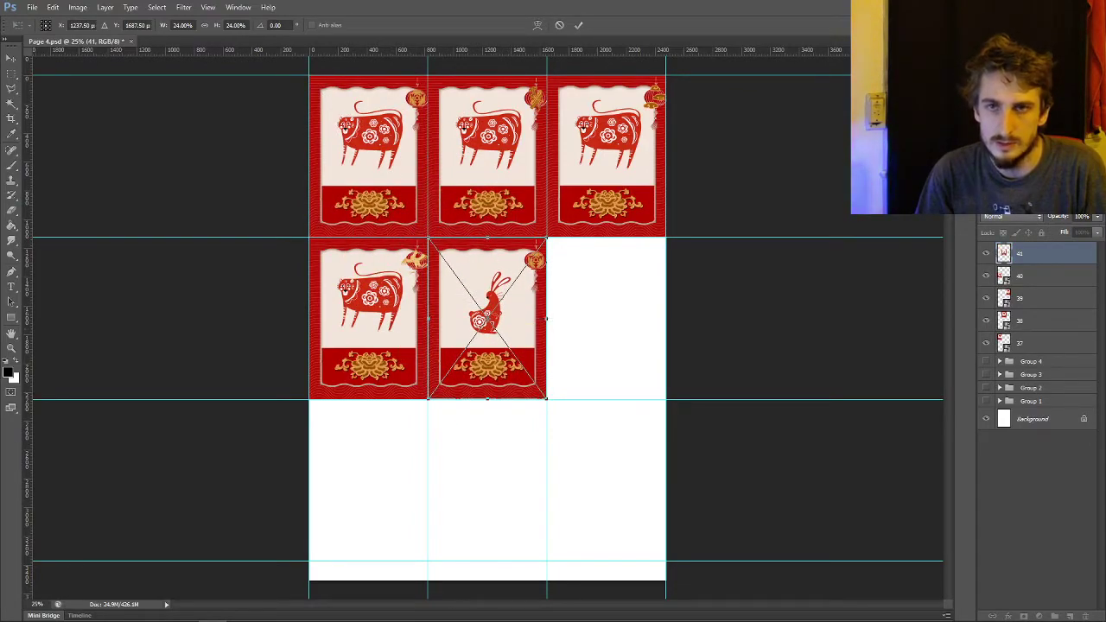
key(Return)
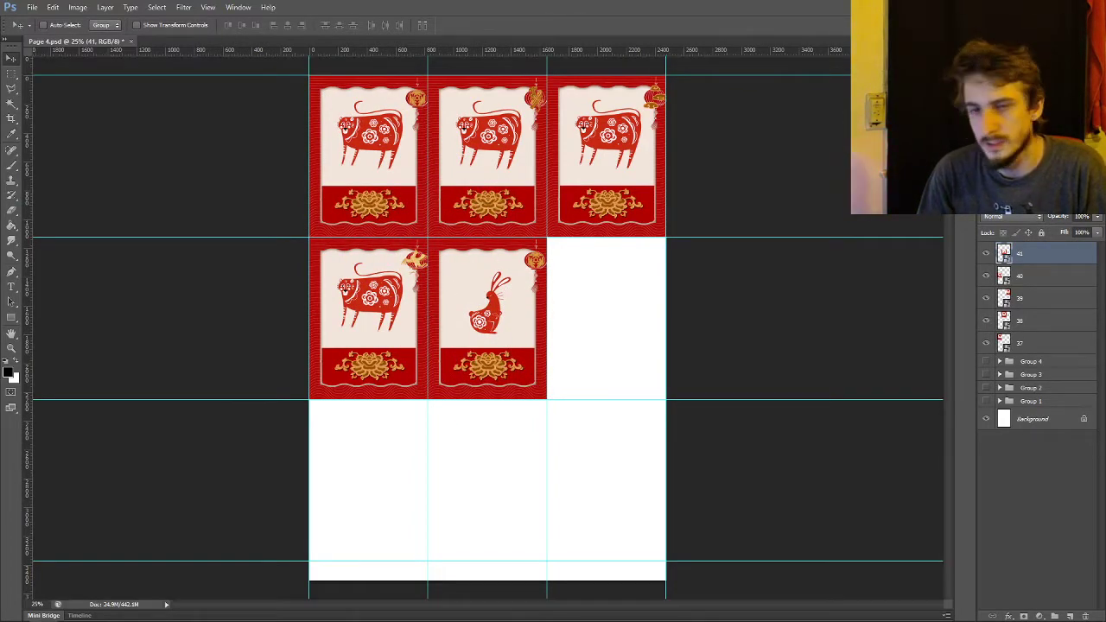
Scale card image 42 to 24% and fit it into the right cell of the middle row
drag(666, 562, 428, 235)
drag(416, 180, 665, 319)
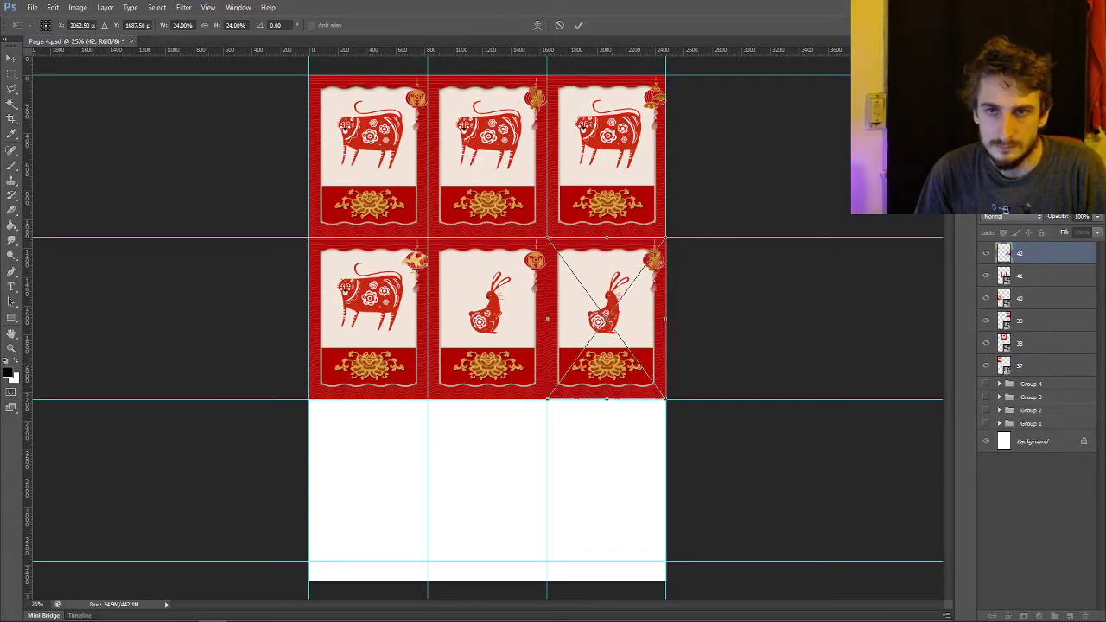
key(Return)
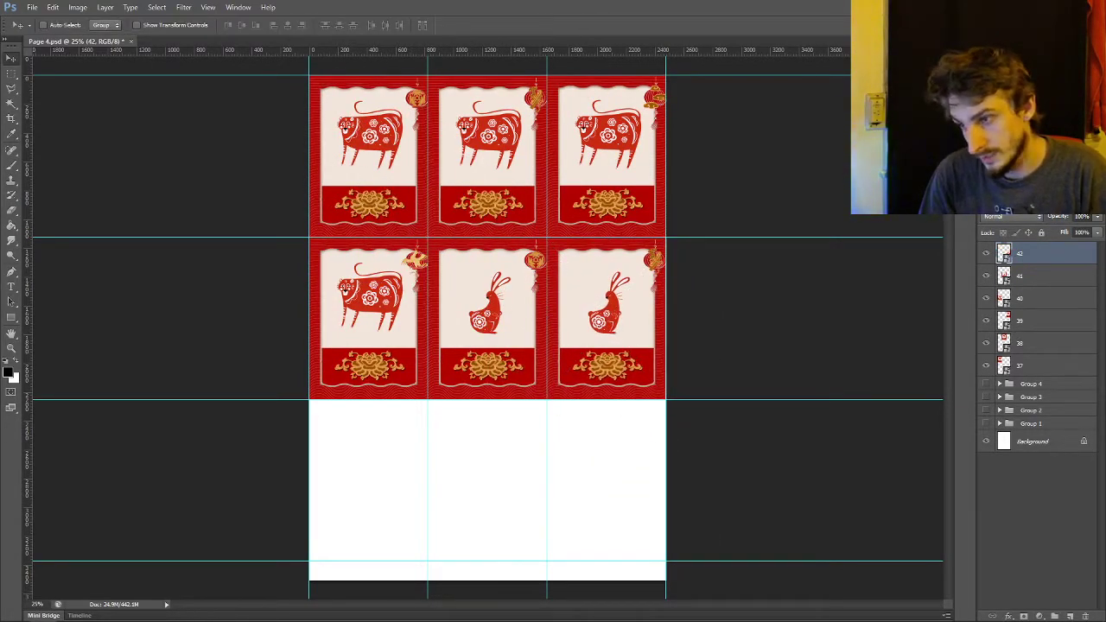
Place card images 43 and 44, scaling each to about 24% to fill the left and middle cells of the bottom row
key(ctrl+v)
key(ctrl+t)
drag(665, 561, 428, 235)
drag(397, 152, 398, 477)
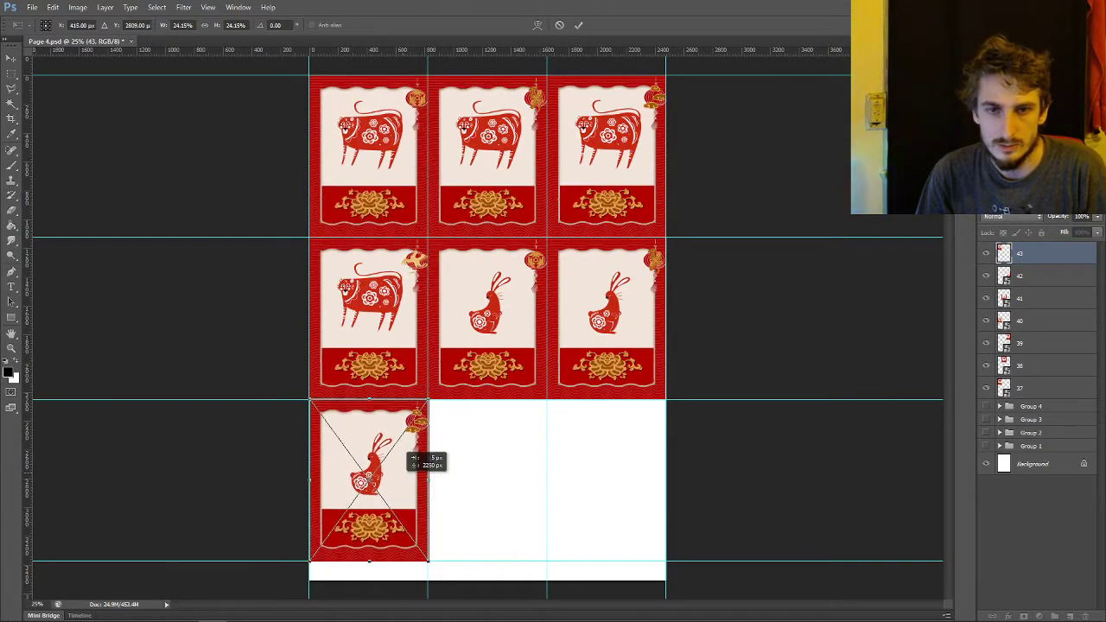
key(Return)
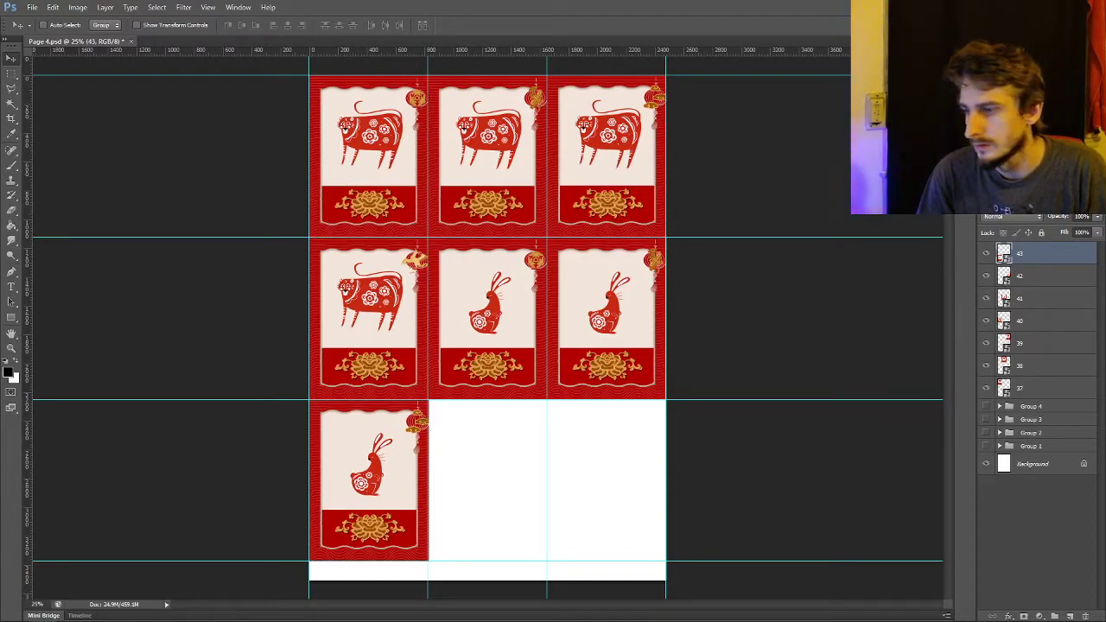
key(ctrl+v)
key(ctrl+t)
drag(665, 561, 425, 224)
drag(424, 142, 545, 473)
key(Return)
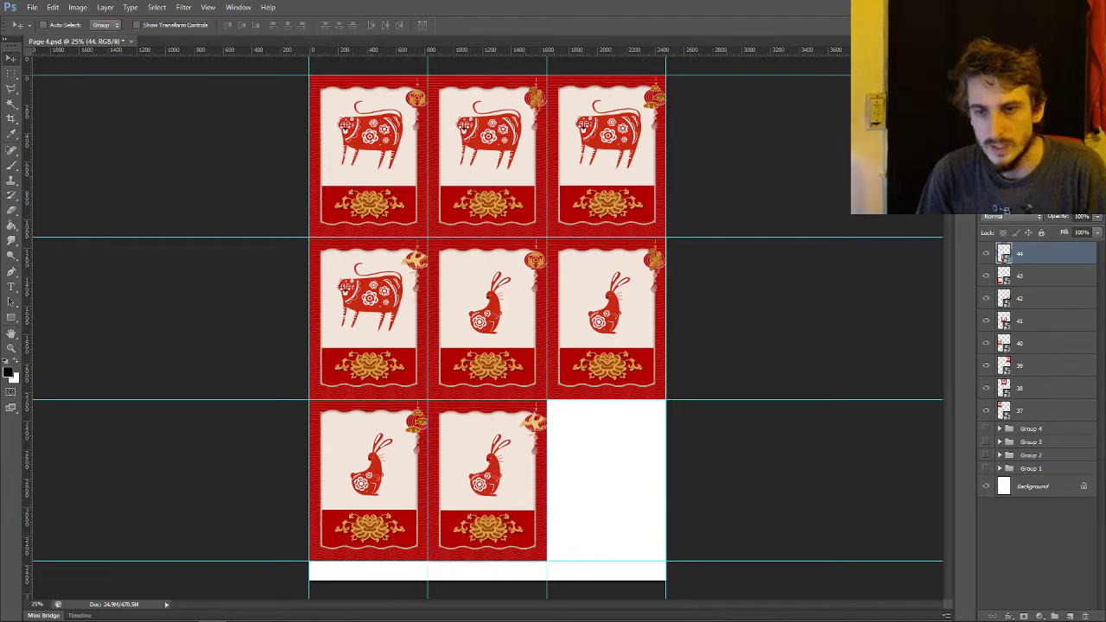
Place card image 45 and scale it to 24% to fill the right cell of the bottom row
key(ctrl+v)
key(ctrl+t)
drag(475, 179, 475, 170)
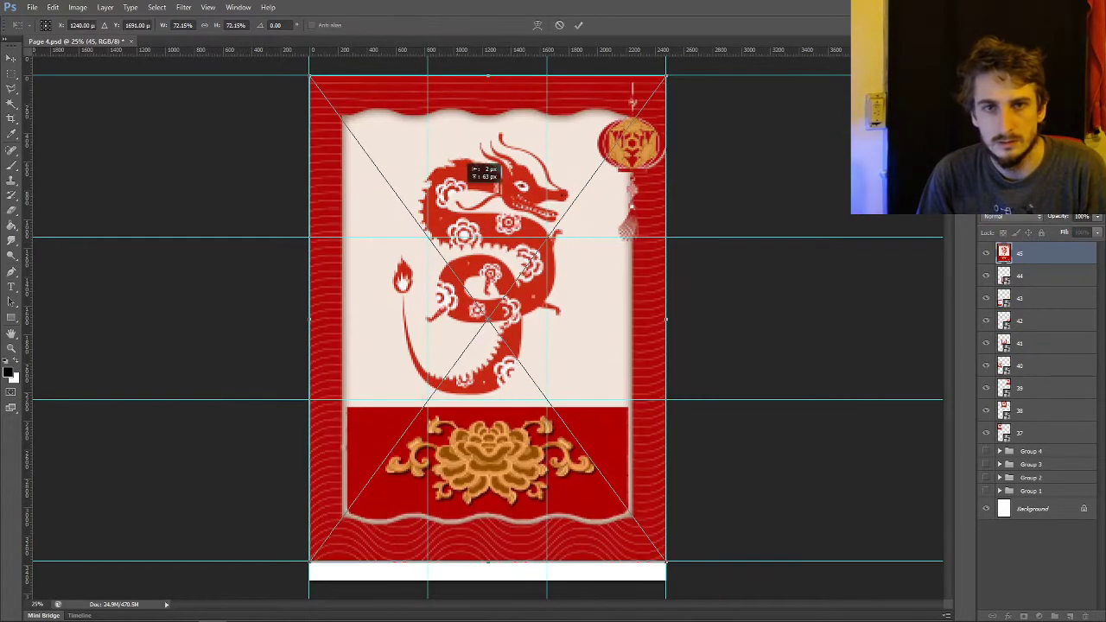
drag(666, 562, 428, 238)
drag(404, 176, 653, 478)
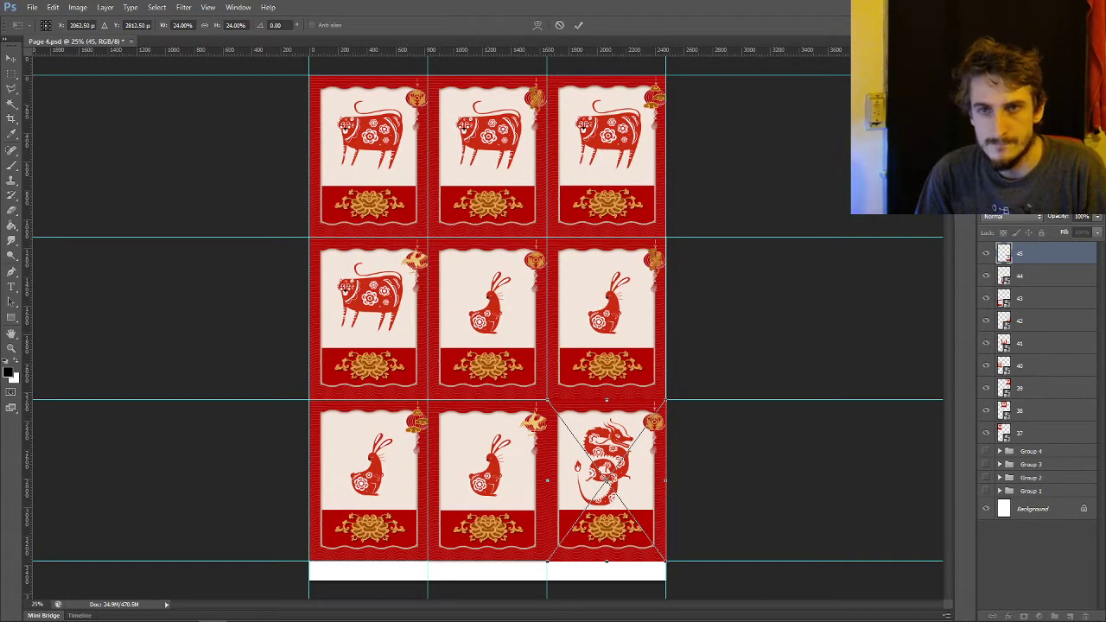
click(580, 25)
Save the completed page of cards 37 to 45 as a new Photoshop file named Page 5
click(31, 6)
click(52, 141)
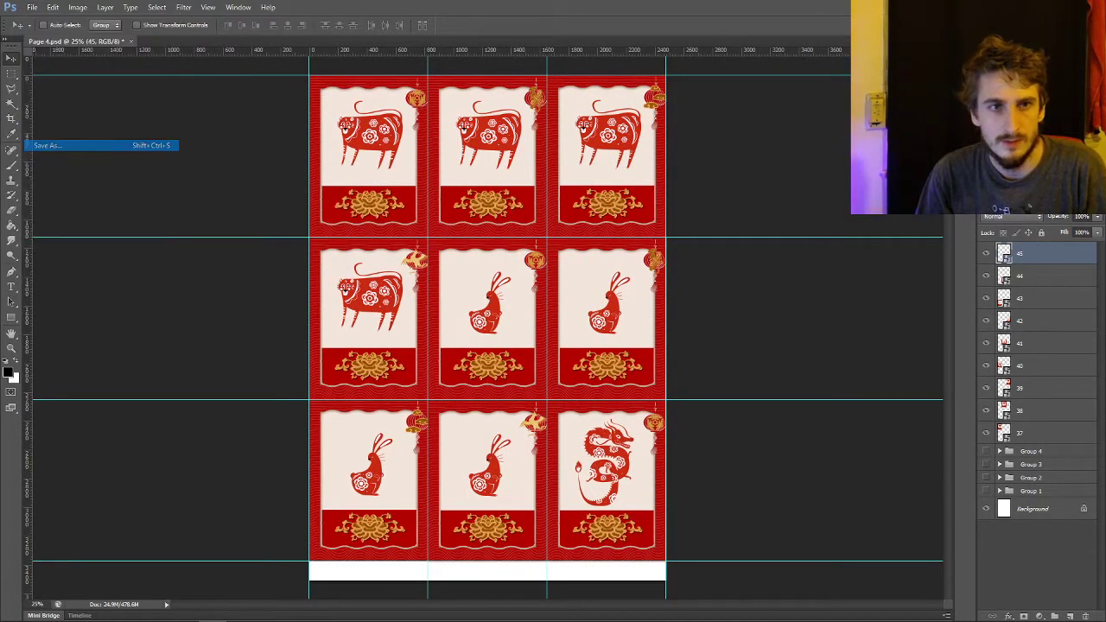
key(BackSpace)
text(5)
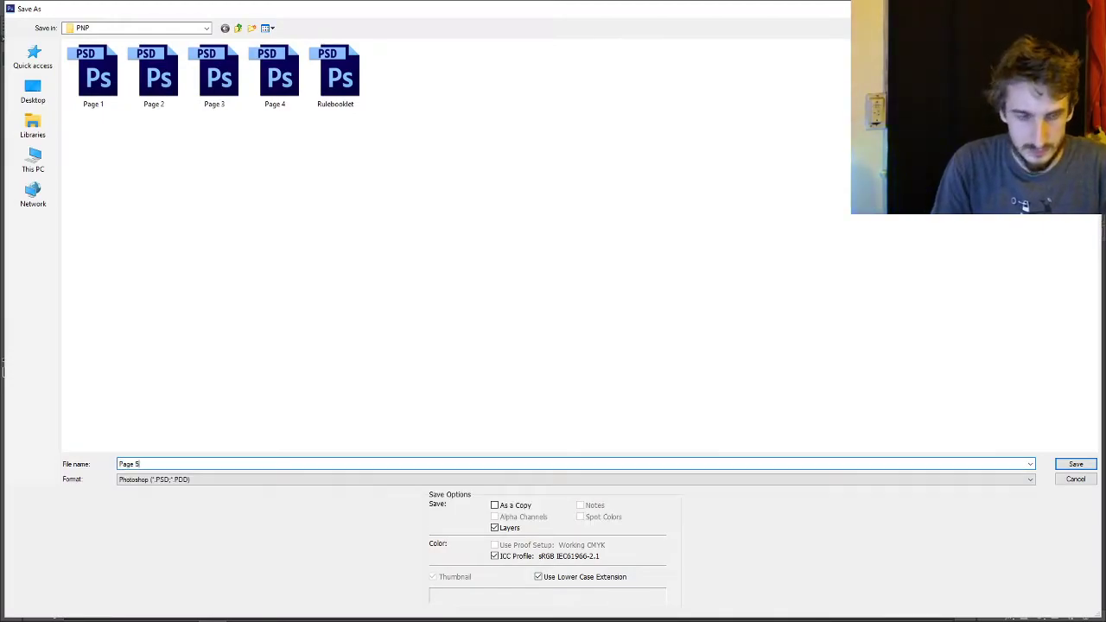
key(Return)
key(Return)
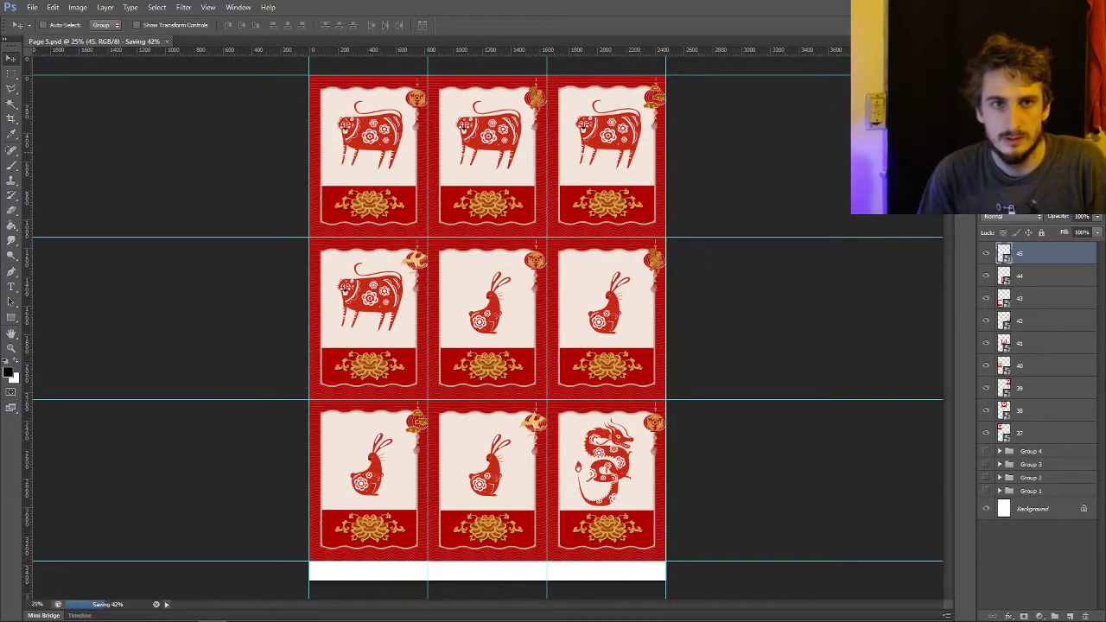
Group the layers of cards 37 to 45 and hide the group to empty the page
shift+click(1037, 433)
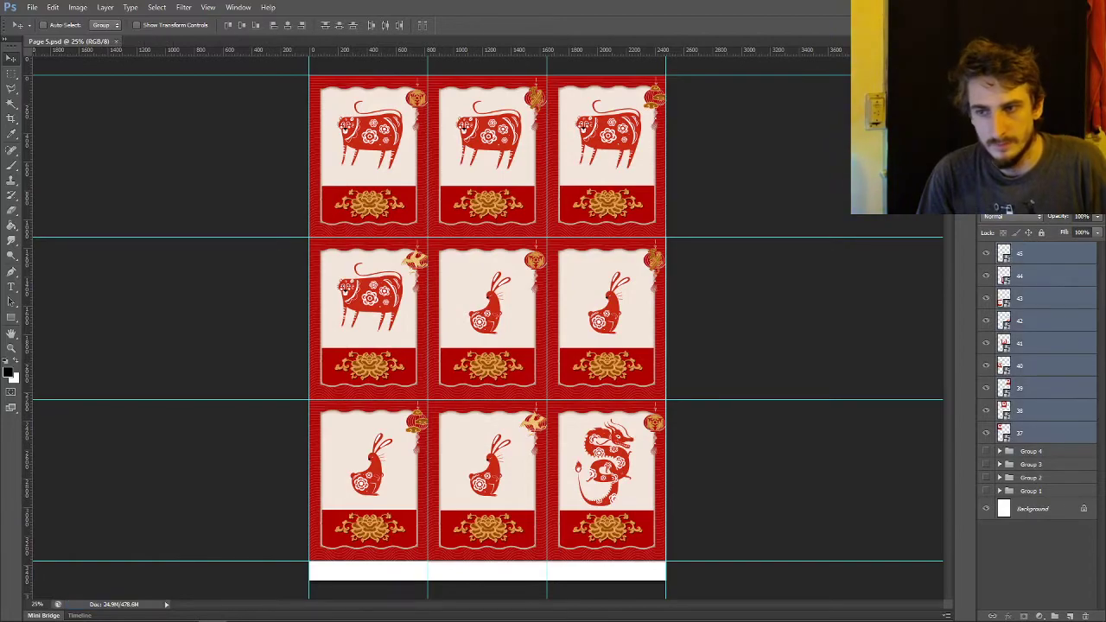
key(ctrl+g)
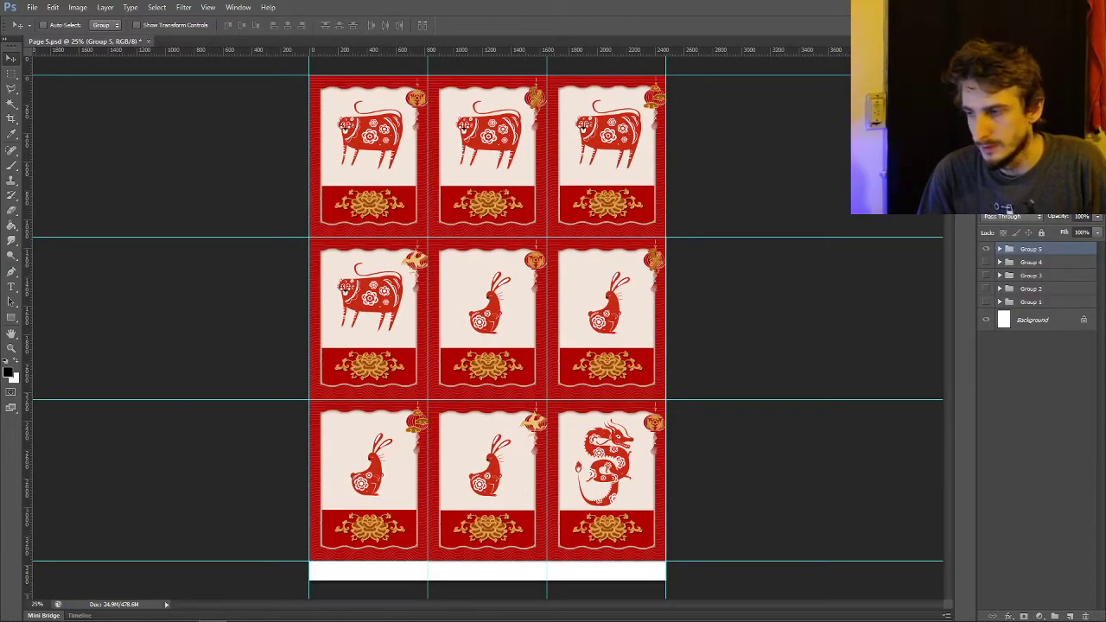
click(986, 249)
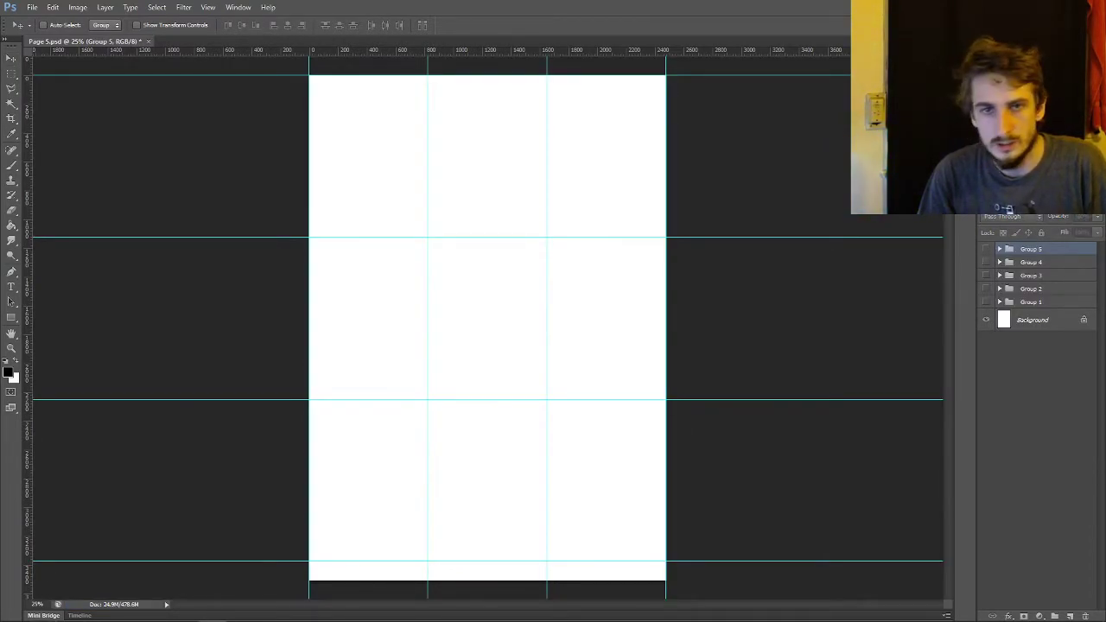
Place card images 46 and 47, scaling each to about 24% to fill the left and middle cells of the top row
drag(395, 169, 395, 161)
drag(665, 562, 428, 236)
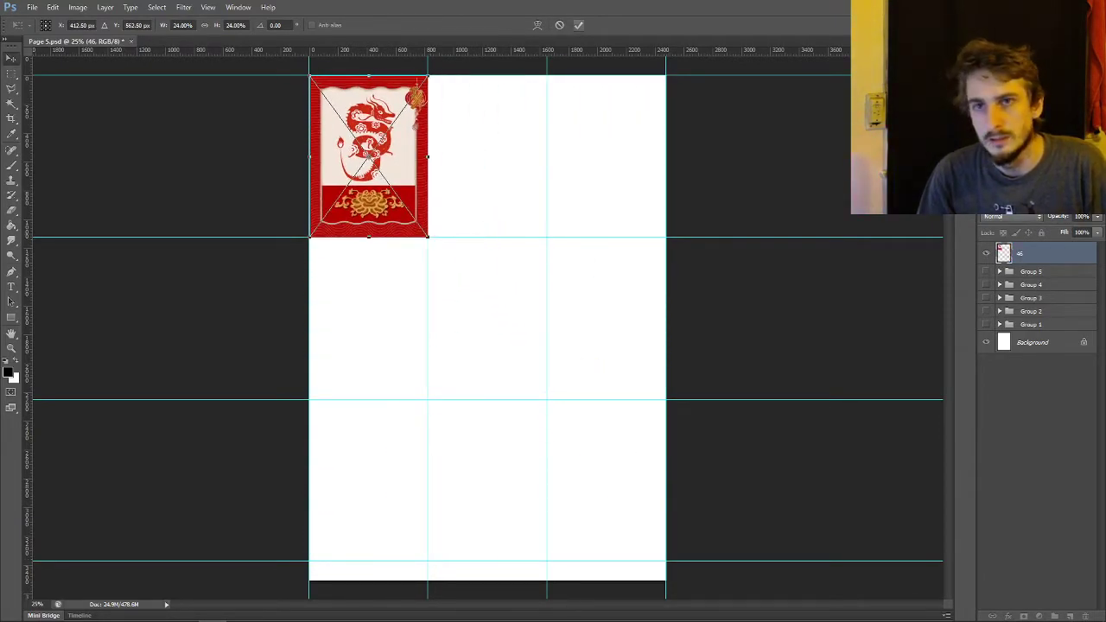
key(Return)
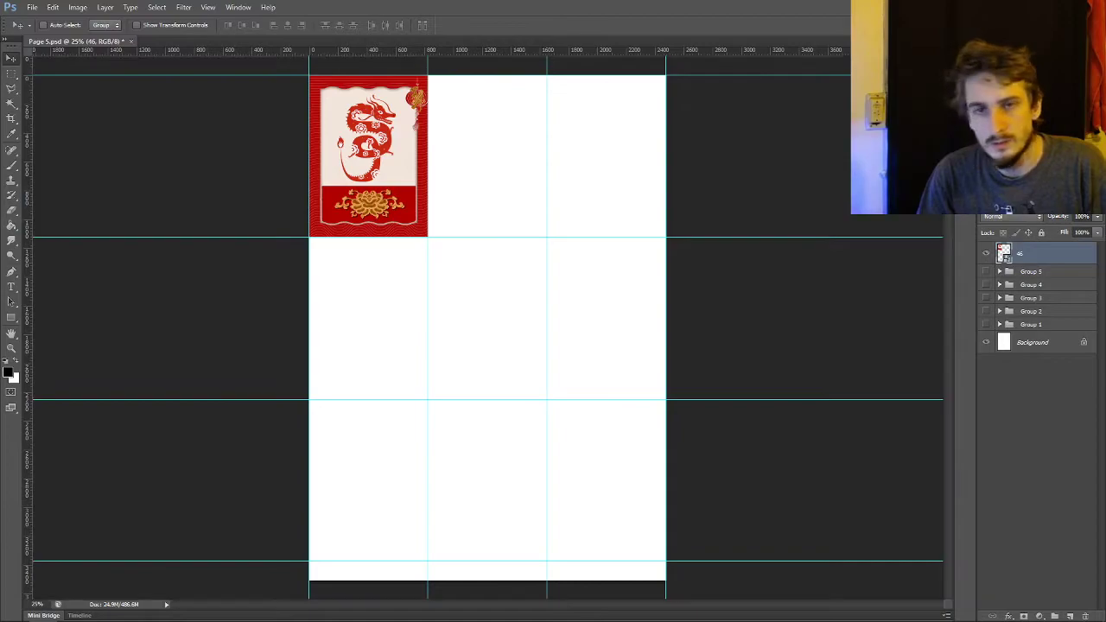
drag(476, 197, 475, 187)
drag(666, 562, 428, 238)
drag(413, 182, 532, 183)
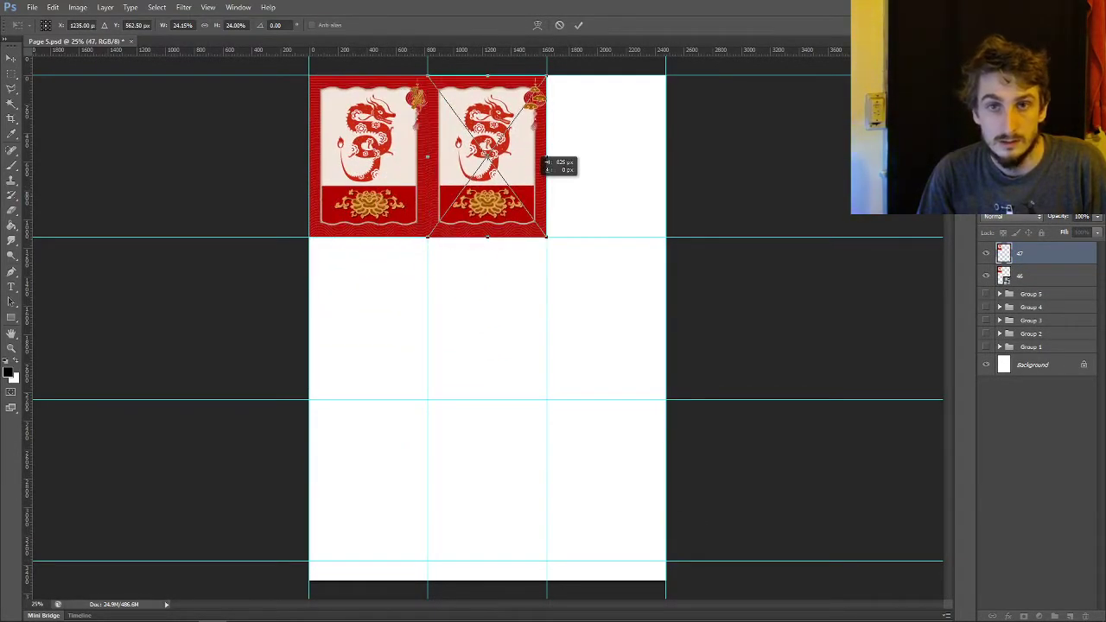
click(578, 25)
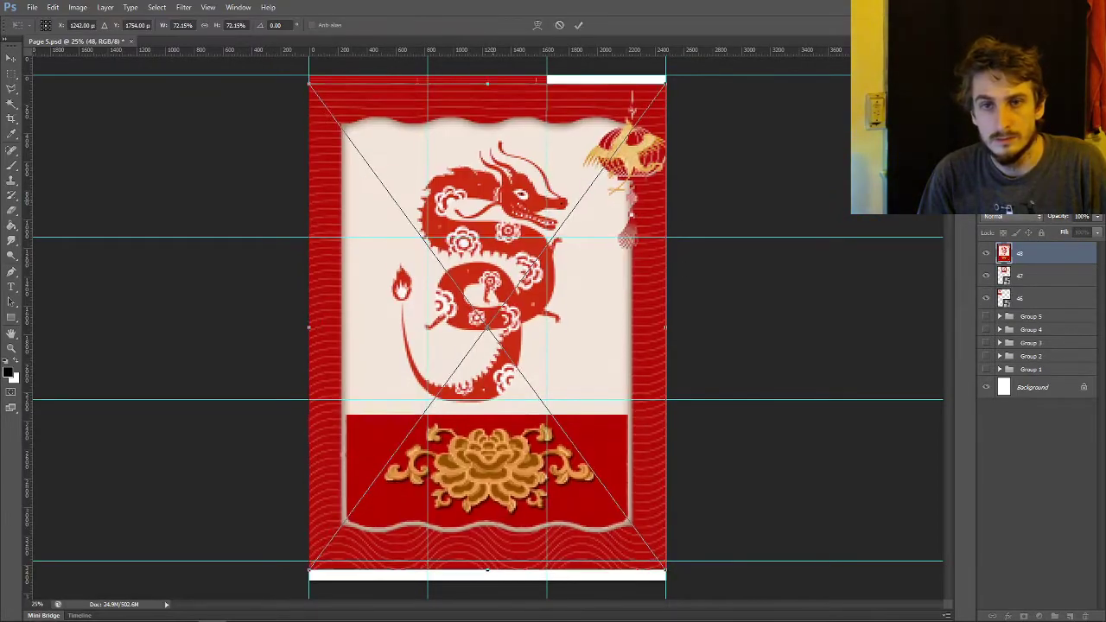
Scale card image 48 down to one cell and fit it into the right cell of the top row
drag(494, 203, 493, 195)
drag(665, 562, 428, 237)
click(578, 25)
drag(369, 132, 607, 131)
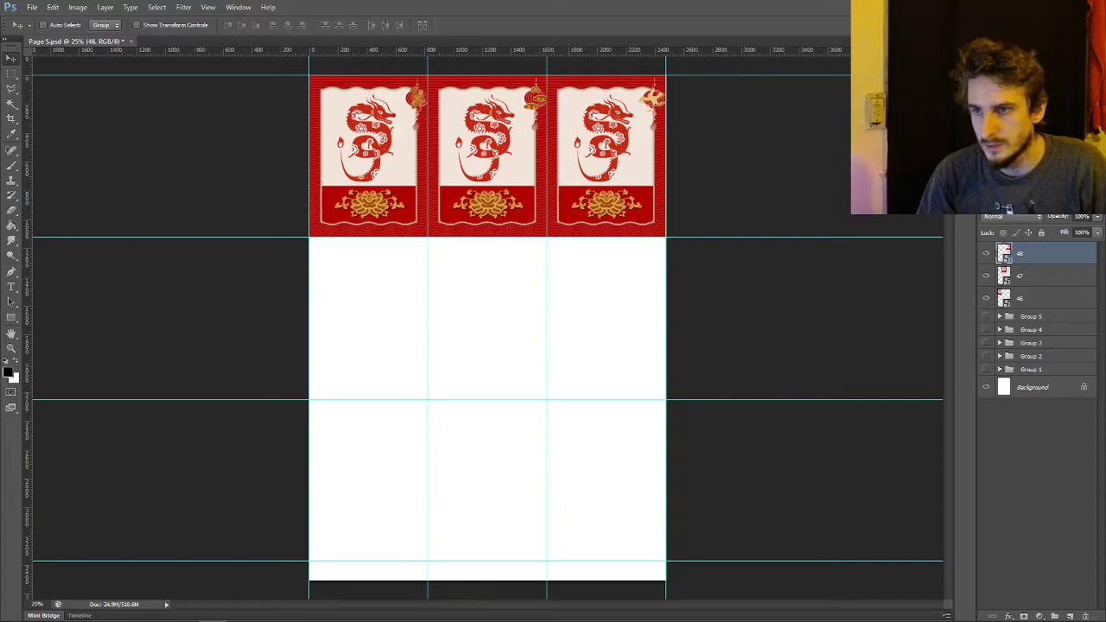
Place the Crests card at 24% scale and duplicate it to fill the middle row and the bottom row's left cell
drag(1103, 618, 525, 331)
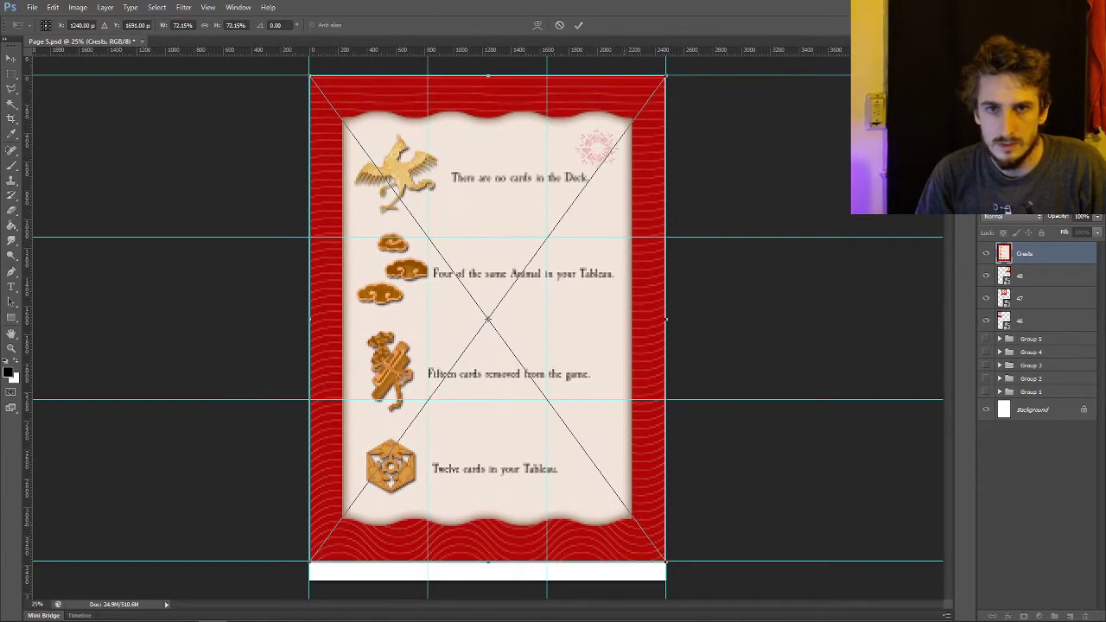
drag(665, 562, 428, 235)
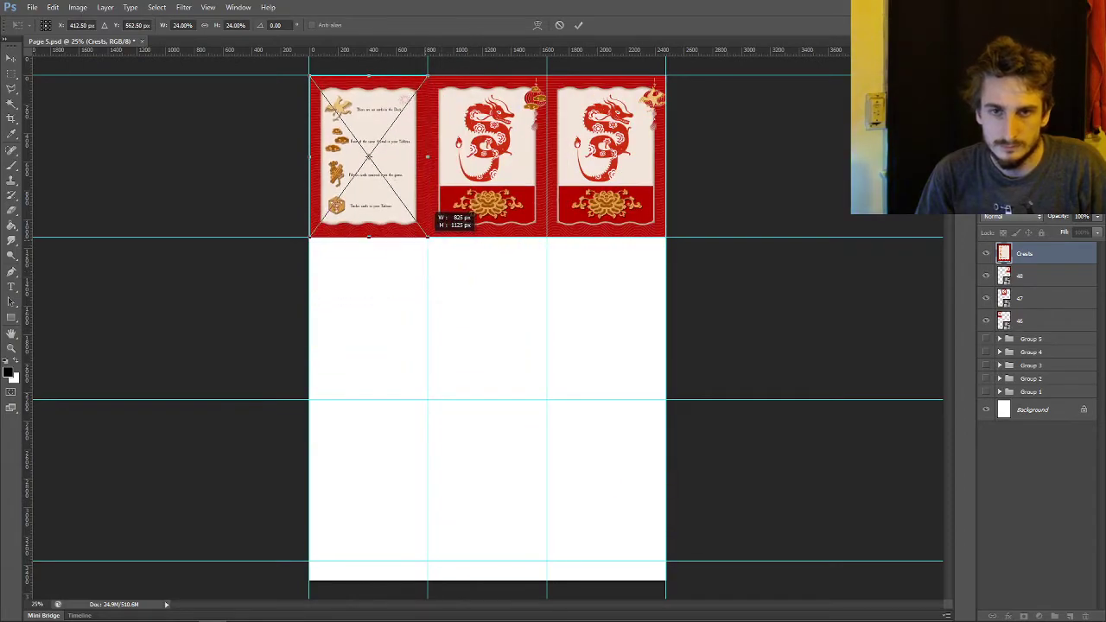
click(578, 24)
drag(393, 112, 377, 440)
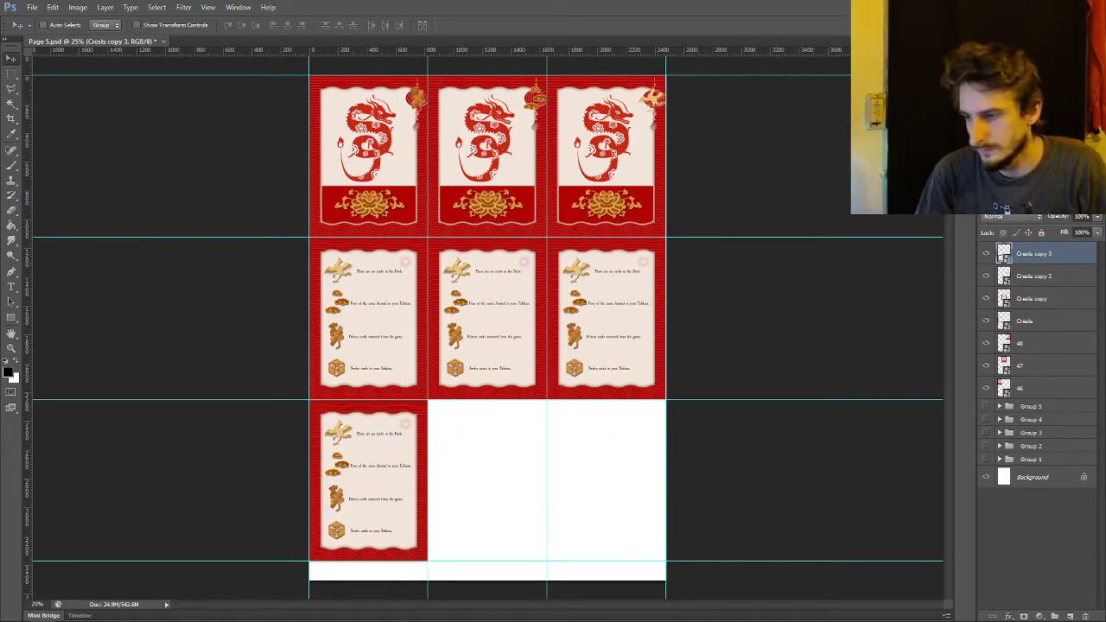
Place the Reminder1 card at one-cell size and duplicate it to fill the middle and right cells of the bottom row
drag(484, 230, 484, 220)
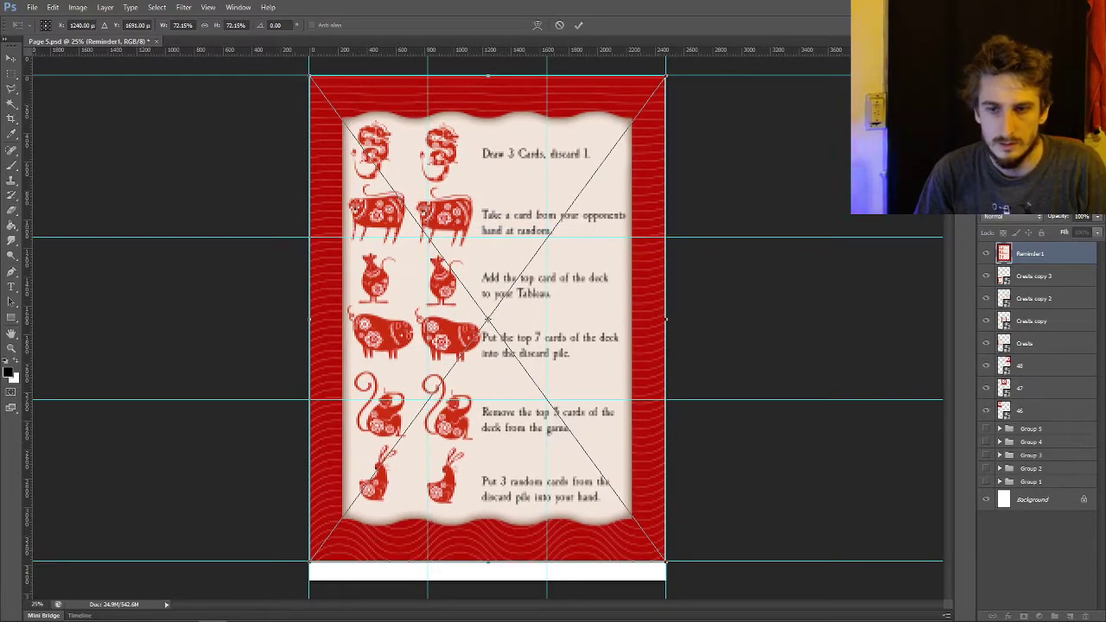
drag(666, 562, 428, 237)
drag(386, 171, 599, 459)
key(Return)
key(ctrl+j)
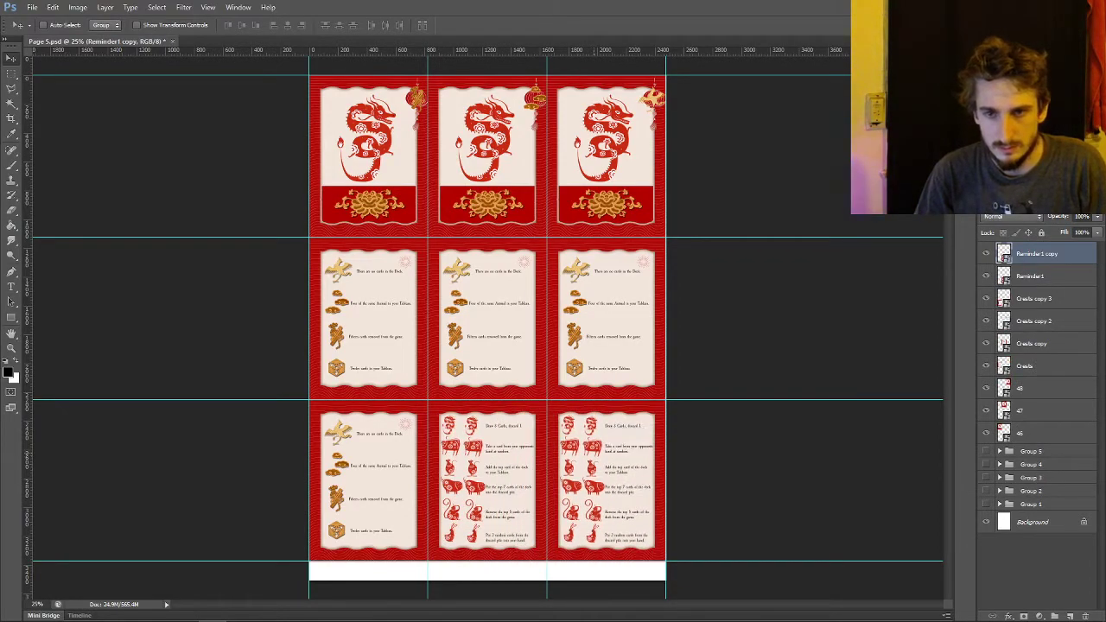
Save the page as a new Photoshop file named Page 6, and collect its nine card layers in a hidden group
click(32, 7)
click(60, 157)
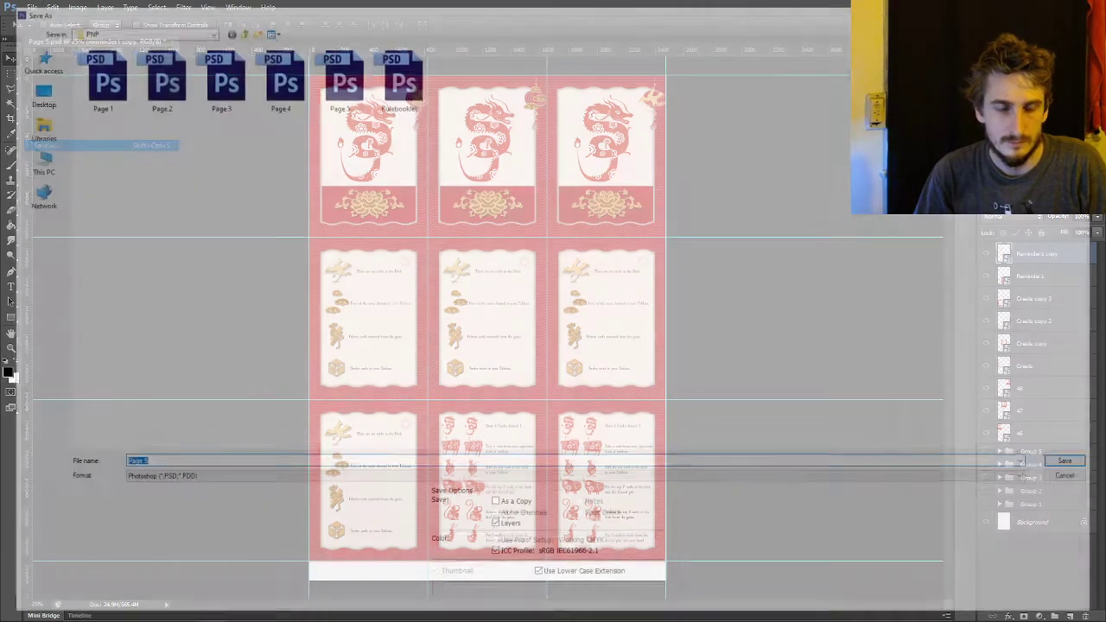
text(Page 6)
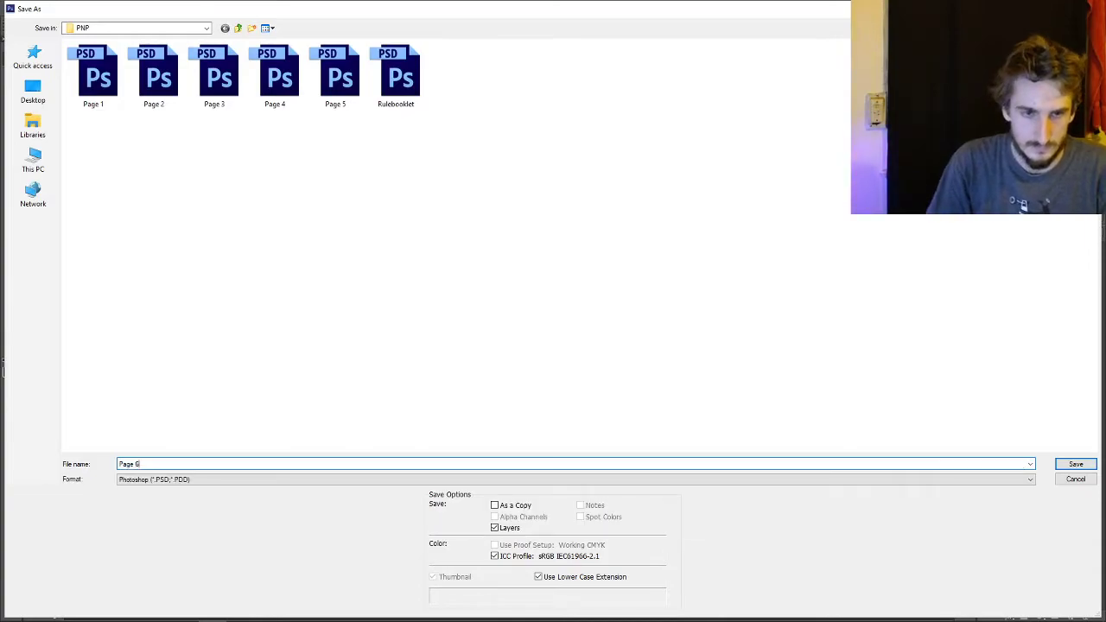
key(Return)
key(Return)
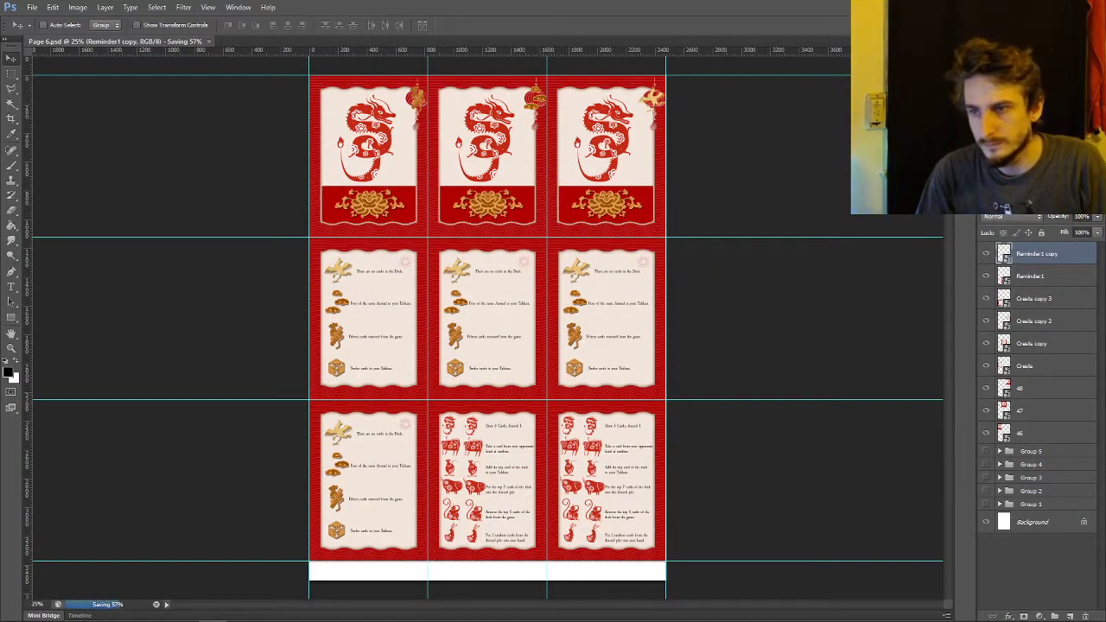
key(ctrl+g)
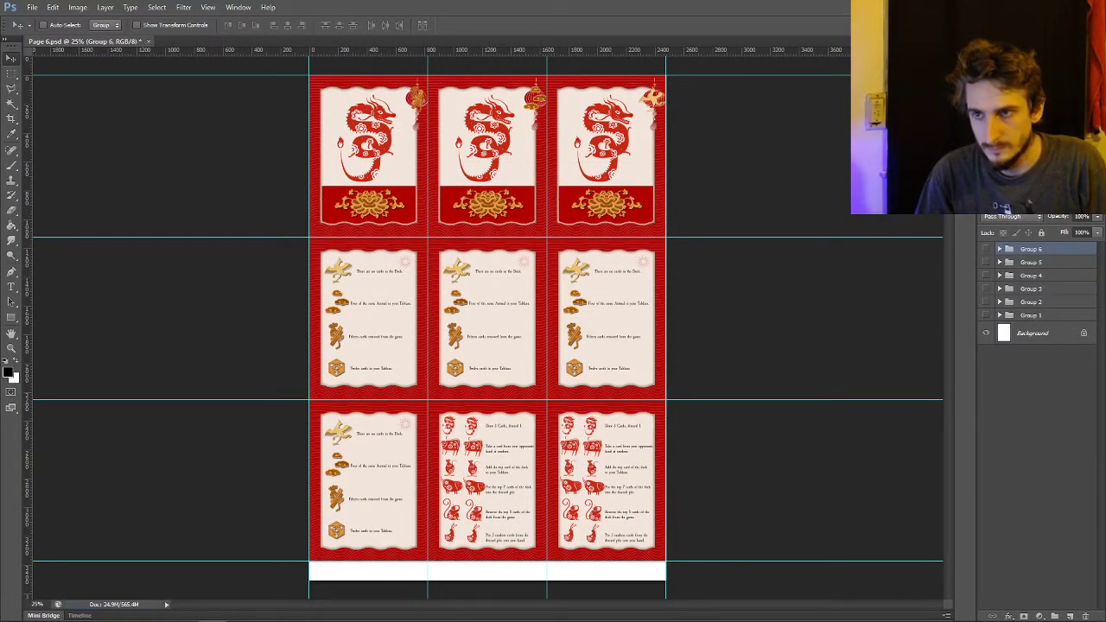
key(ctrl+comma)
Place the Reminder1 card at 24% scale and copy it to fill the left and middle cells of the top row
drag(380, 146, 380, 136)
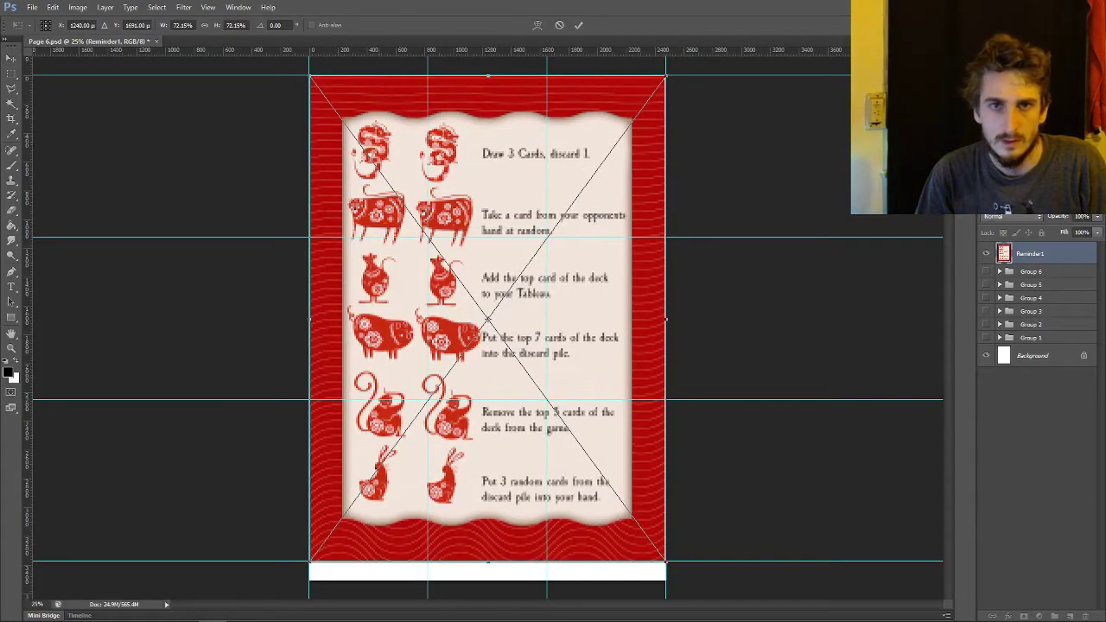
drag(666, 562, 427, 236)
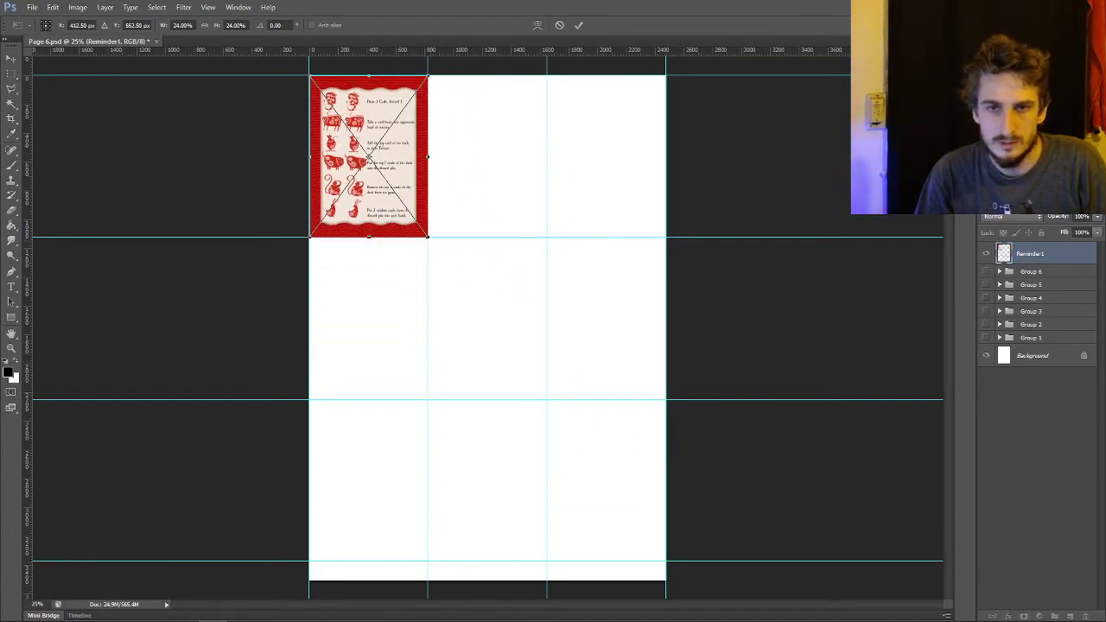
key(Return)
drag(404, 142, 523, 141)
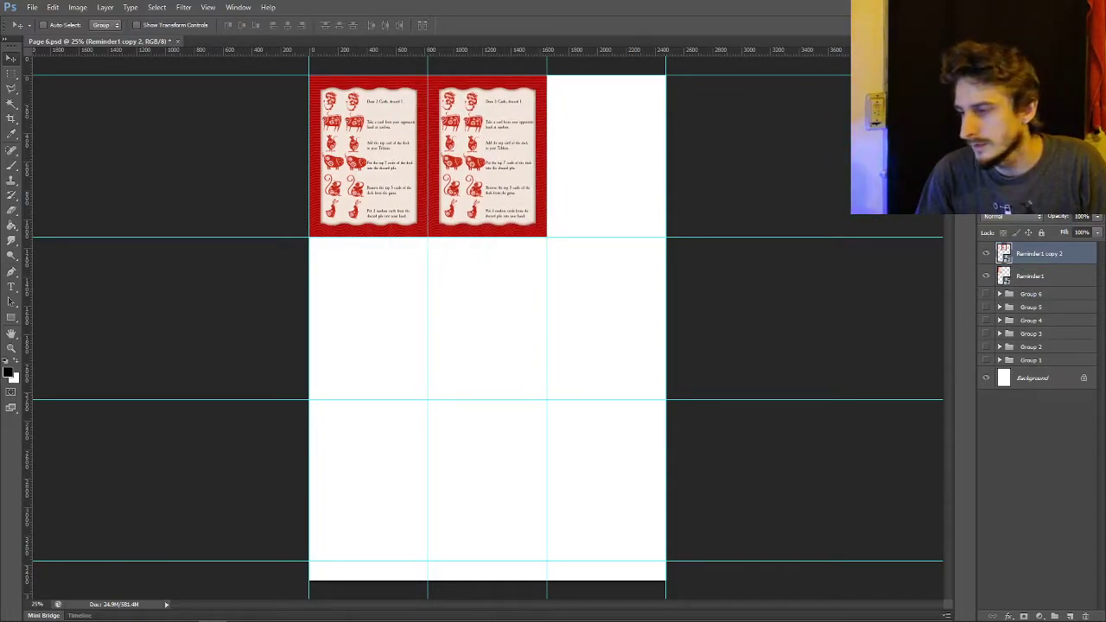
Place the Reminder2 card, scale it to one cell and move it into the right cell of the top row
drag(406, 163, 407, 153)
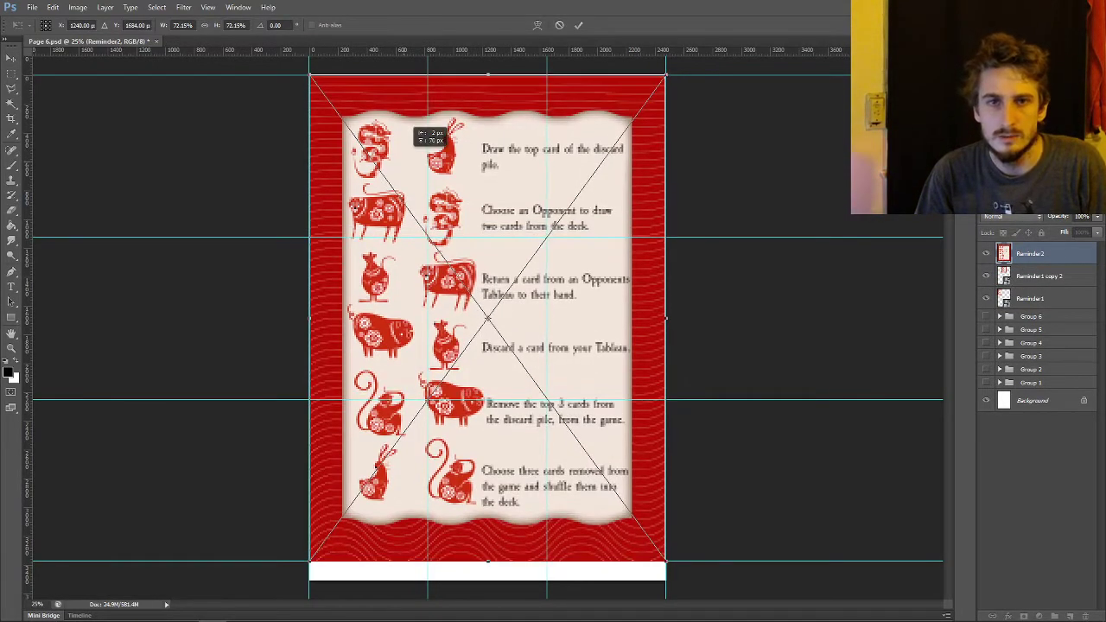
drag(665, 562, 428, 236)
key(Return)
drag(359, 138, 597, 138)
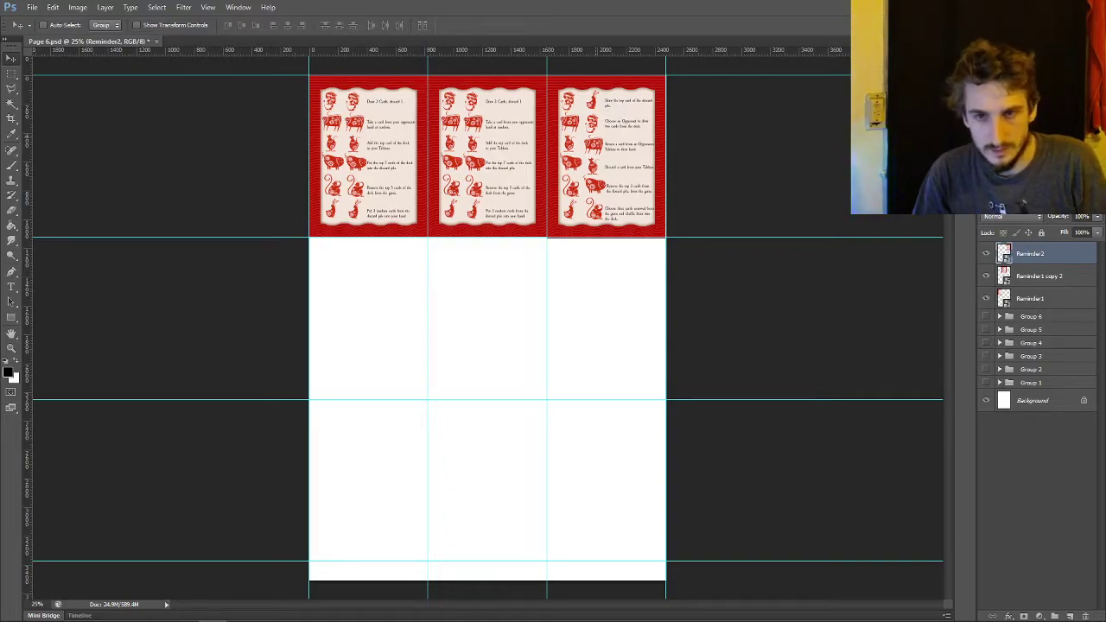
Duplicate the Reminder2 card three times to fill all three cells of the middle row
key(ctrl+j)
drag(596, 139, 602, 300)
key(ctrl+j)
key(ctrl+j)
Place the Reminder4 card, scale it to one cell and fill the bottom row with it and two copies
drag(0, 311, 528, 309)
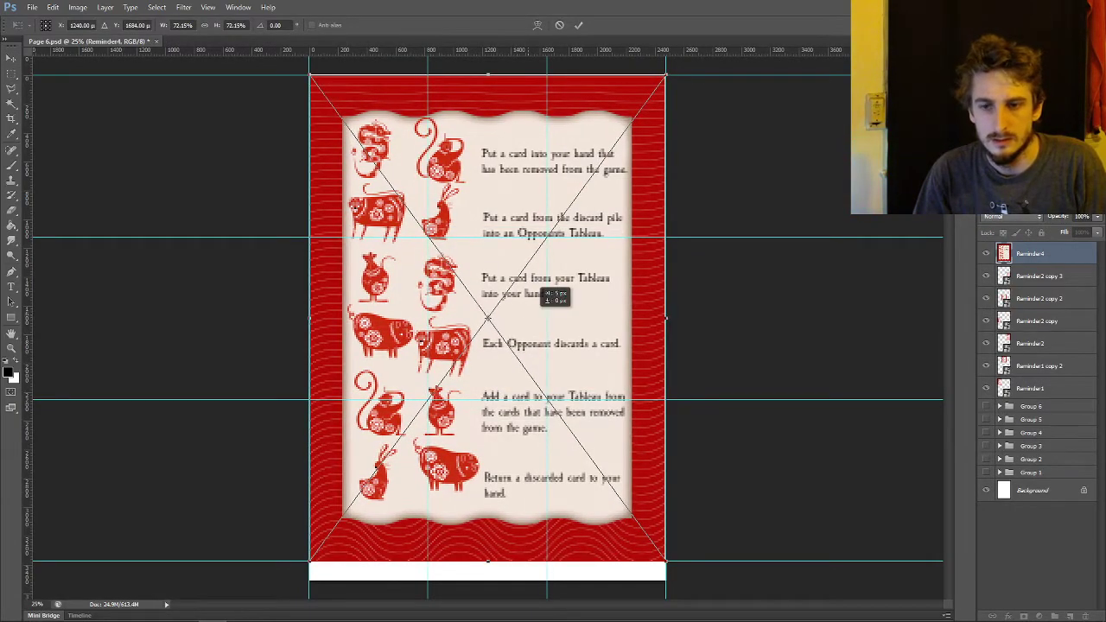
drag(666, 562, 427, 235)
drag(411, 130, 618, 441)
key(Return)
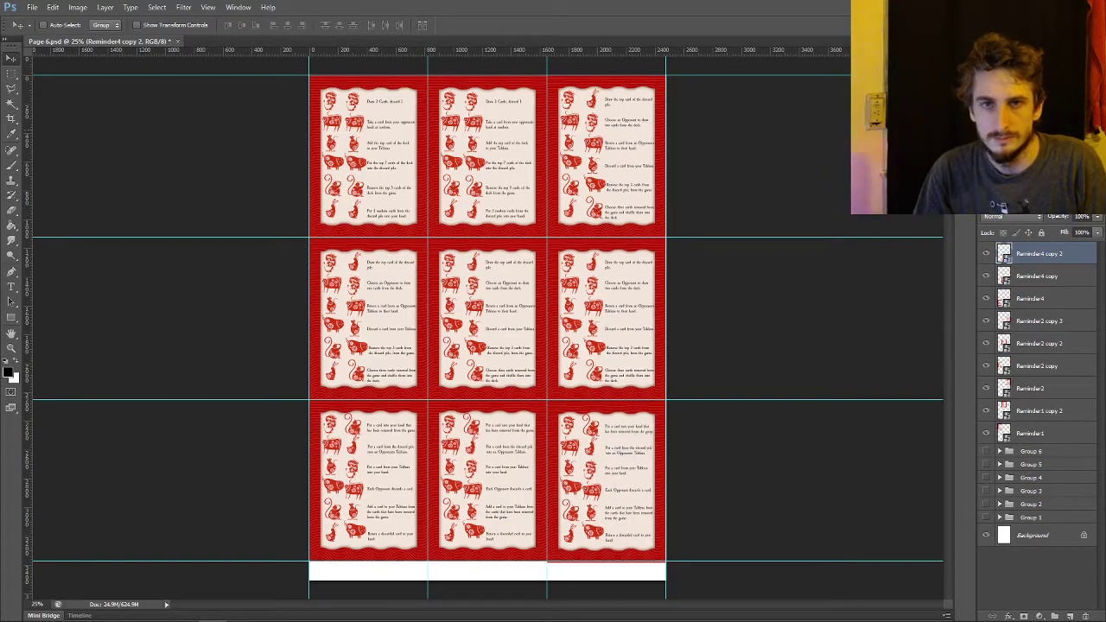
Save the page of reminder cards as a new Photoshop file named Page 7 with maximized compatibility
click(31, 7)
click(52, 145)
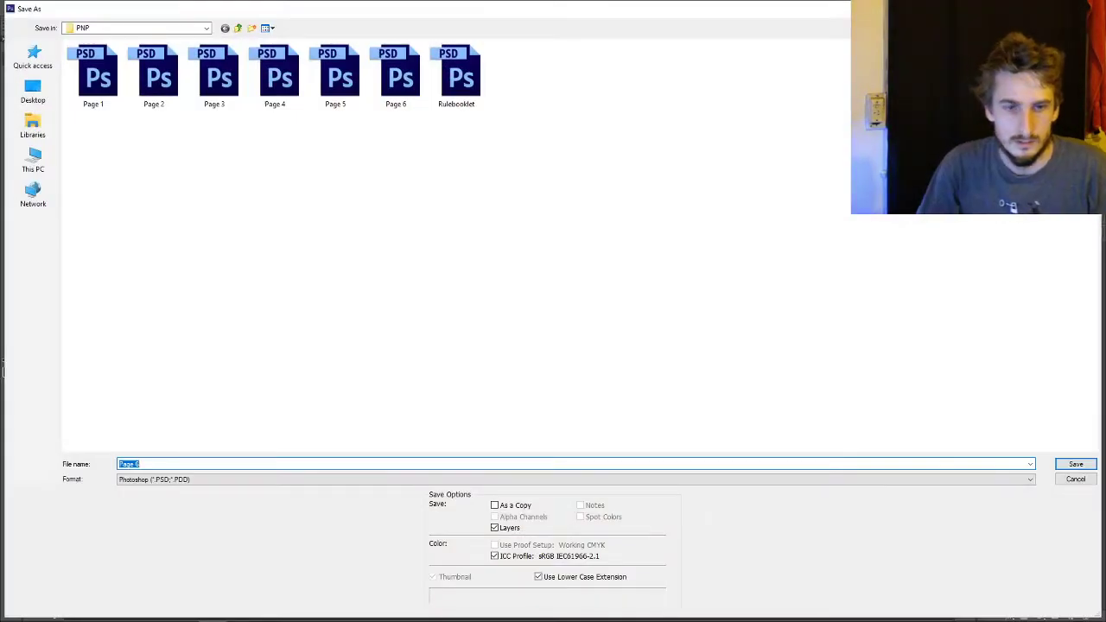
key(BackSpace)
text(7)
key(Return)
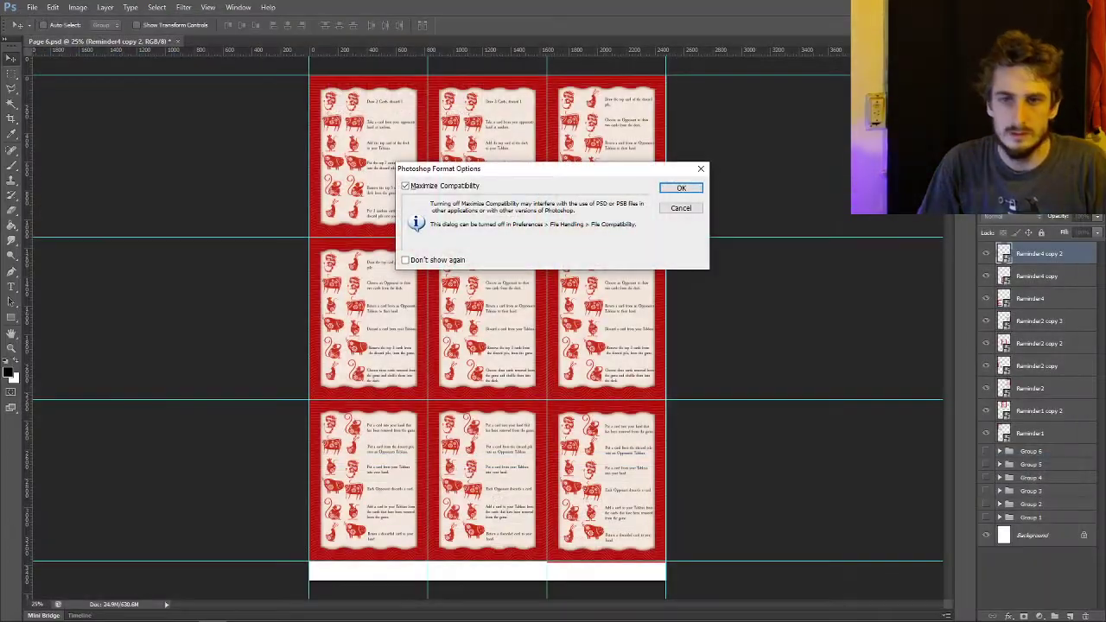
key(Return)
Group the nine reminder card layers and hide the group to empty the page
shift+click(1033, 434)
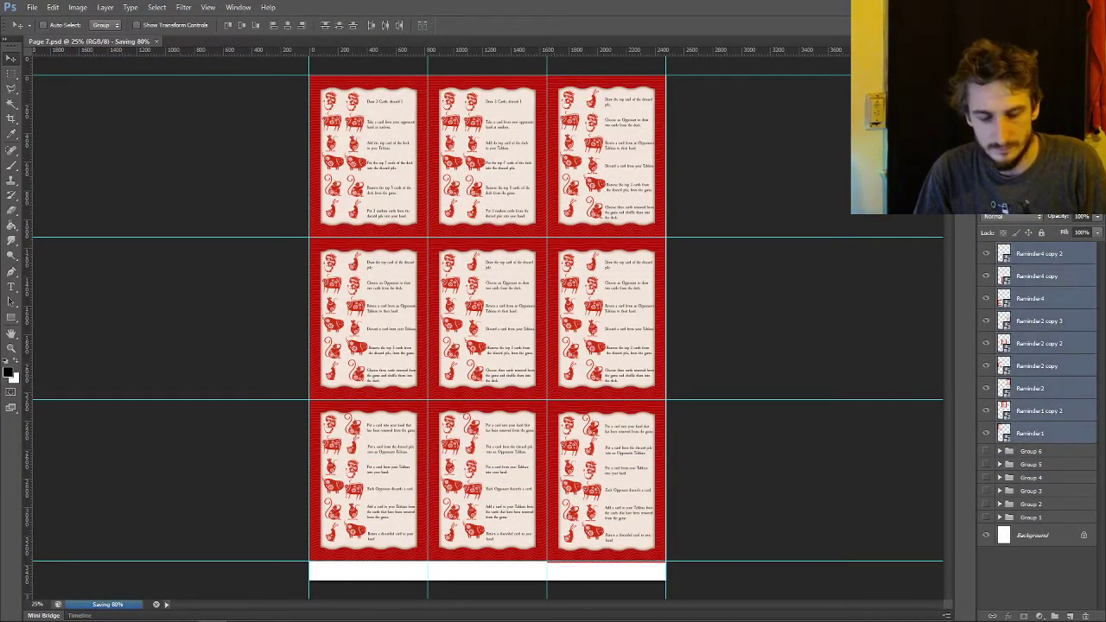
key(ctrl+g)
click(987, 249)
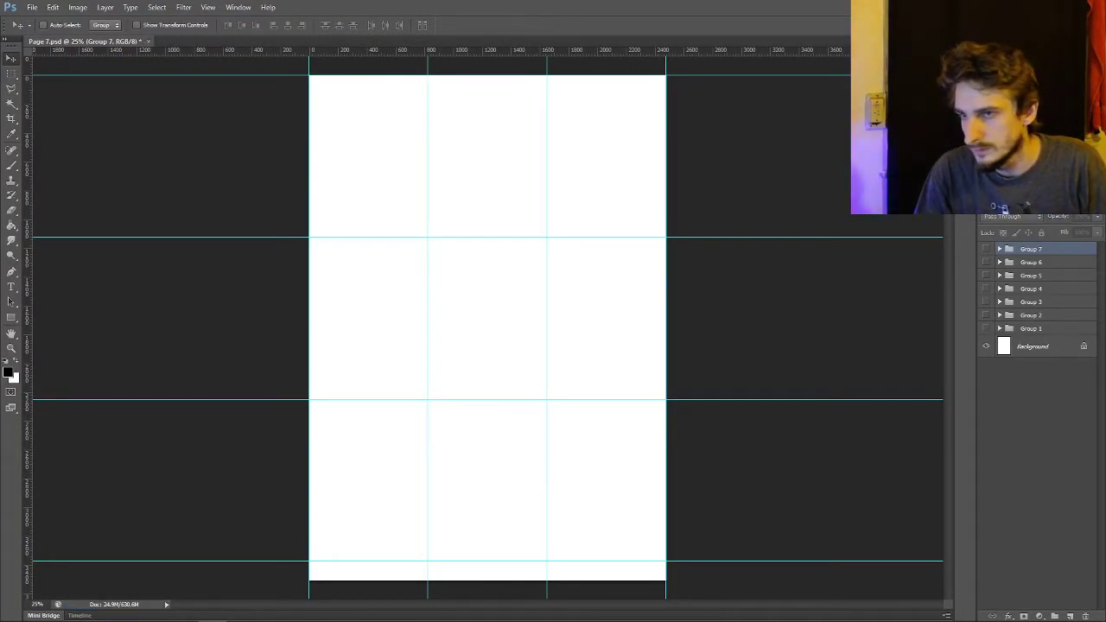
click(987, 249)
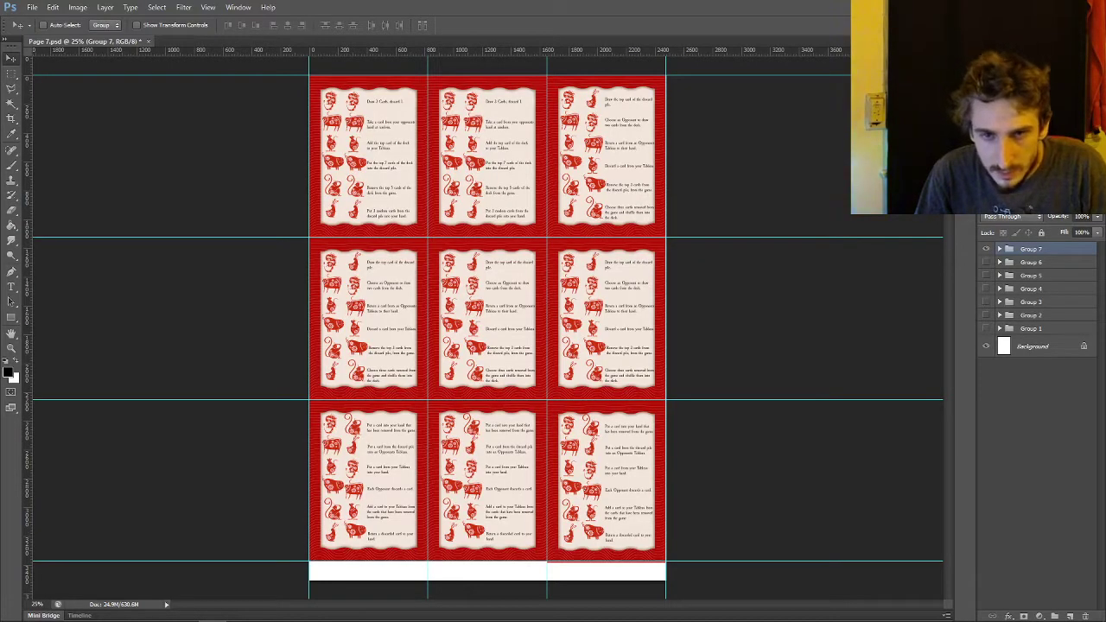
click(986, 249)
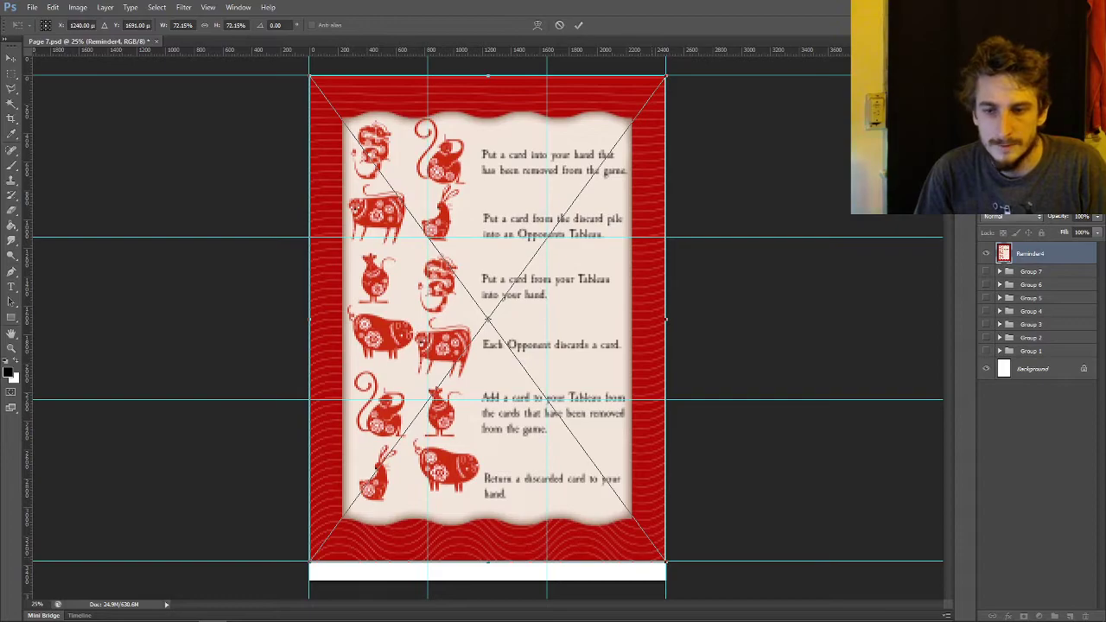
Scale the Reminder4 card into the page's top-left cell, then place Reminder5 at one-cell size in the top row's middle cell
drag(665, 561, 427, 236)
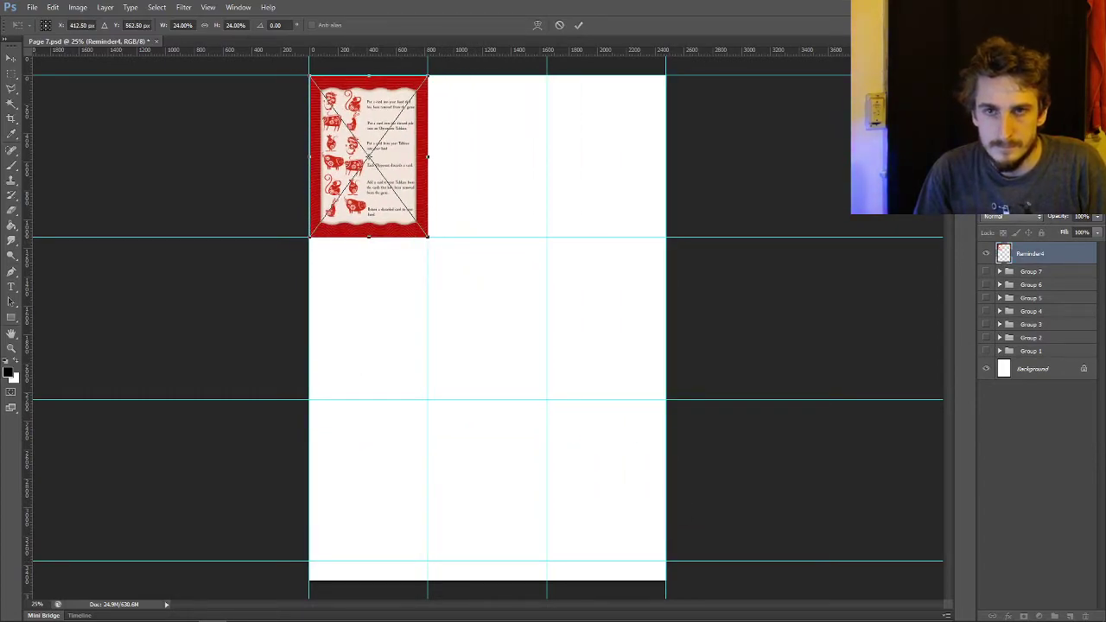
key(Return)
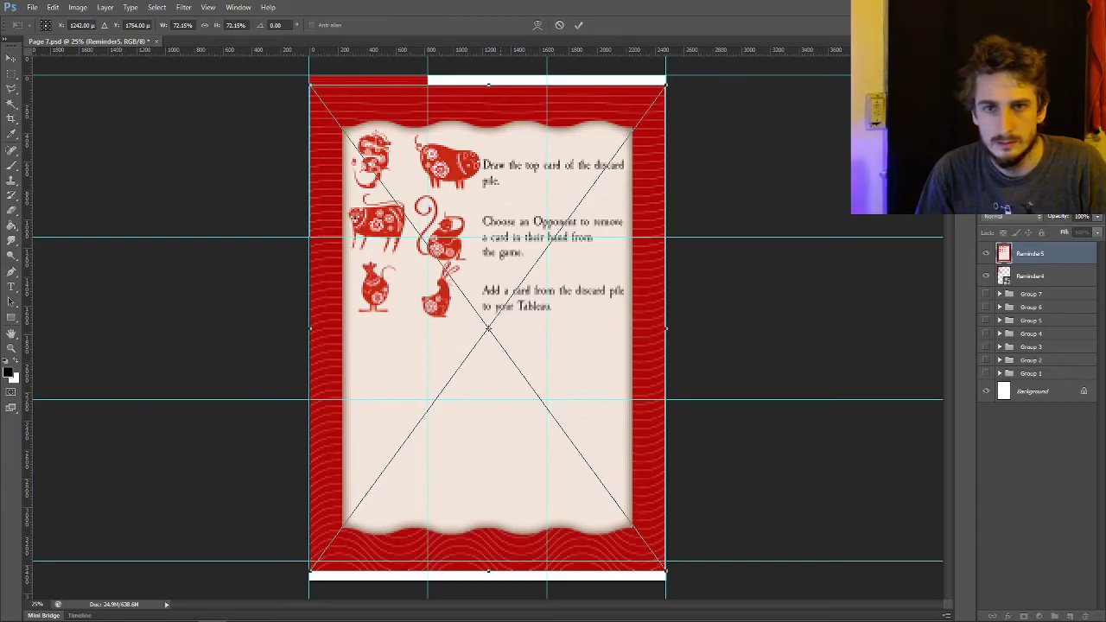
drag(501, 195, 501, 186)
drag(666, 561, 427, 236)
drag(423, 149, 541, 149)
click(579, 25)
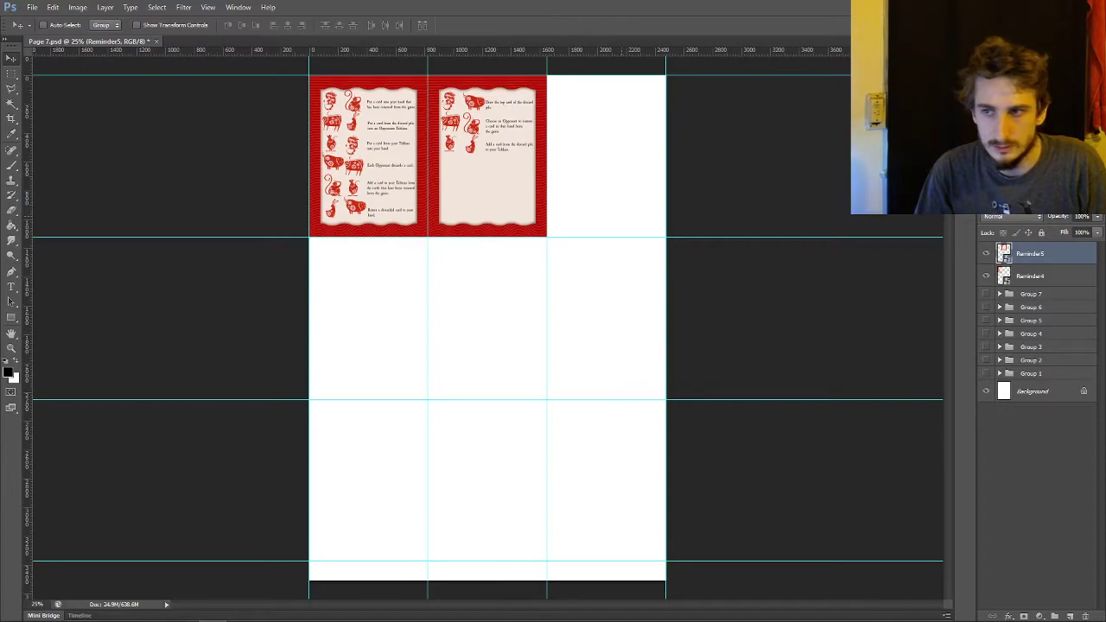
Duplicate the Reminder5 card three times to fill the top row's last cell and the first two cells of the middle row
key(ctrl+j)
drag(460, 155, 486, 273)
key(ctrl+j)
key(ctrl+j)
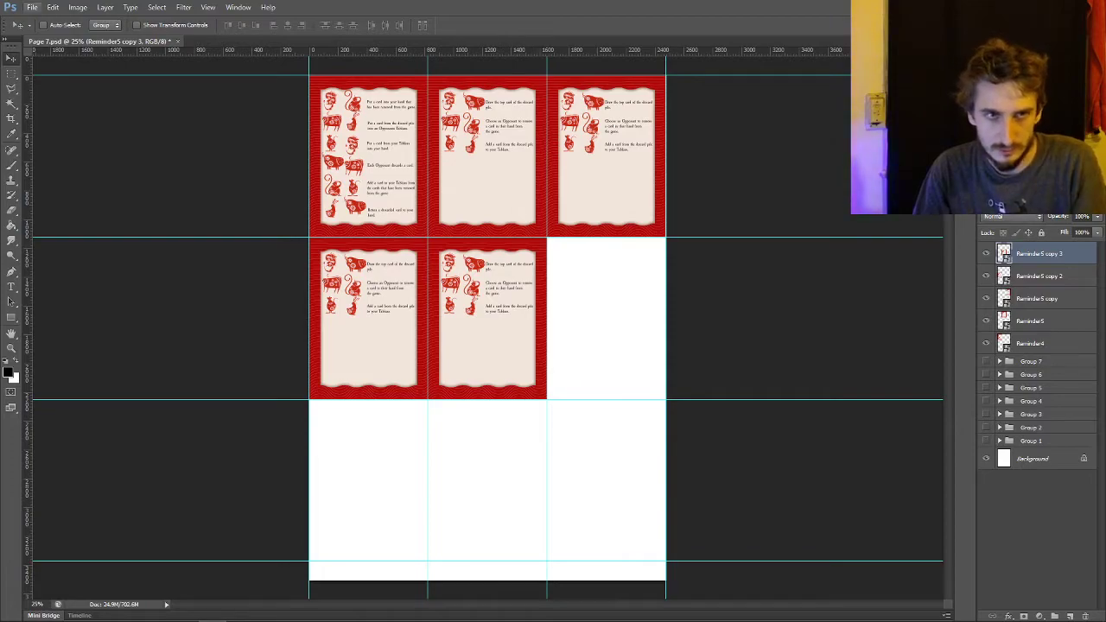
Save the five-card page as a new Photoshop file named Page 8 and close the document
click(32, 7)
click(48, 145)
text(Page 8)
key(Return)
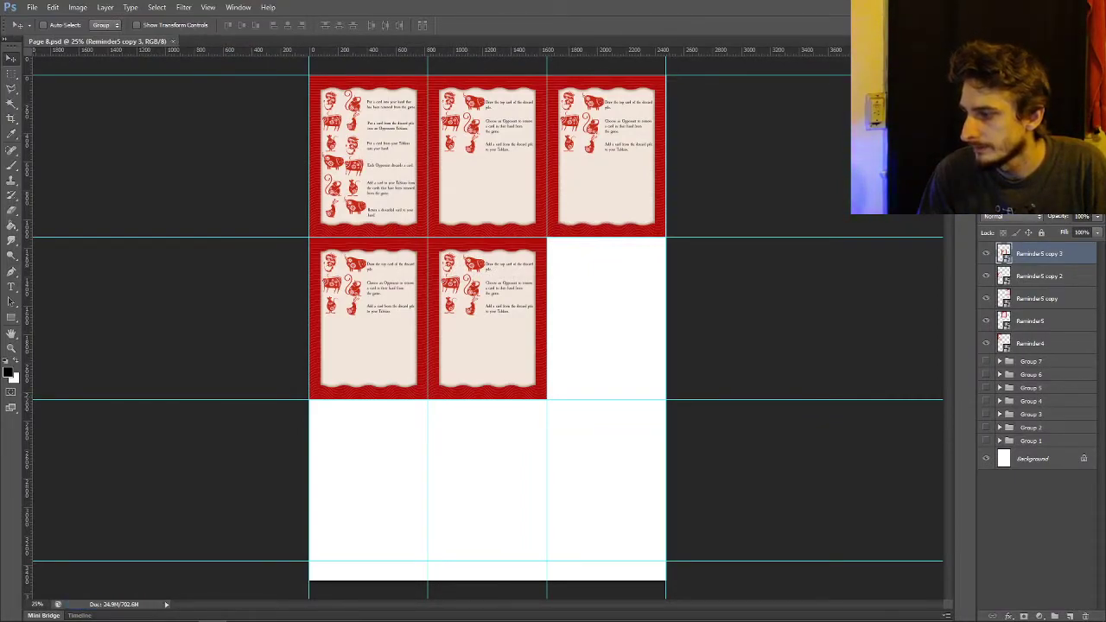
key(ctrl+w)
Set up a multi-page PDF presentation from Page 1 to Page 8 and Rulebooklet.psd, without including notes
click(32, 7)
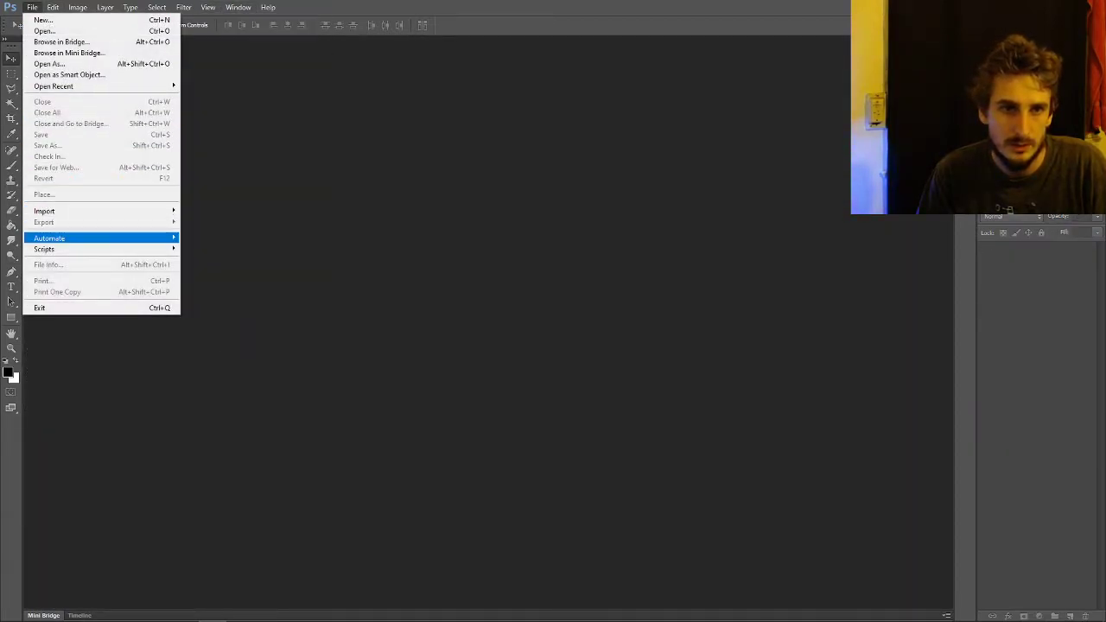
mouse_move(50, 238)
click(217, 249)
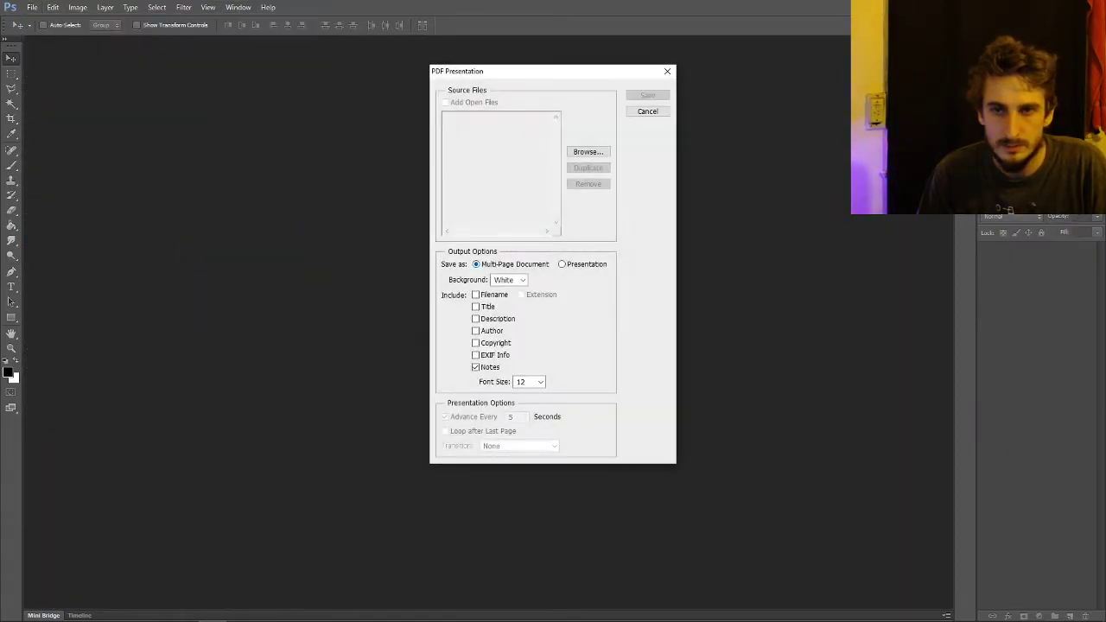
click(588, 151)
drag(585, 173, 66, 47)
key(Return)
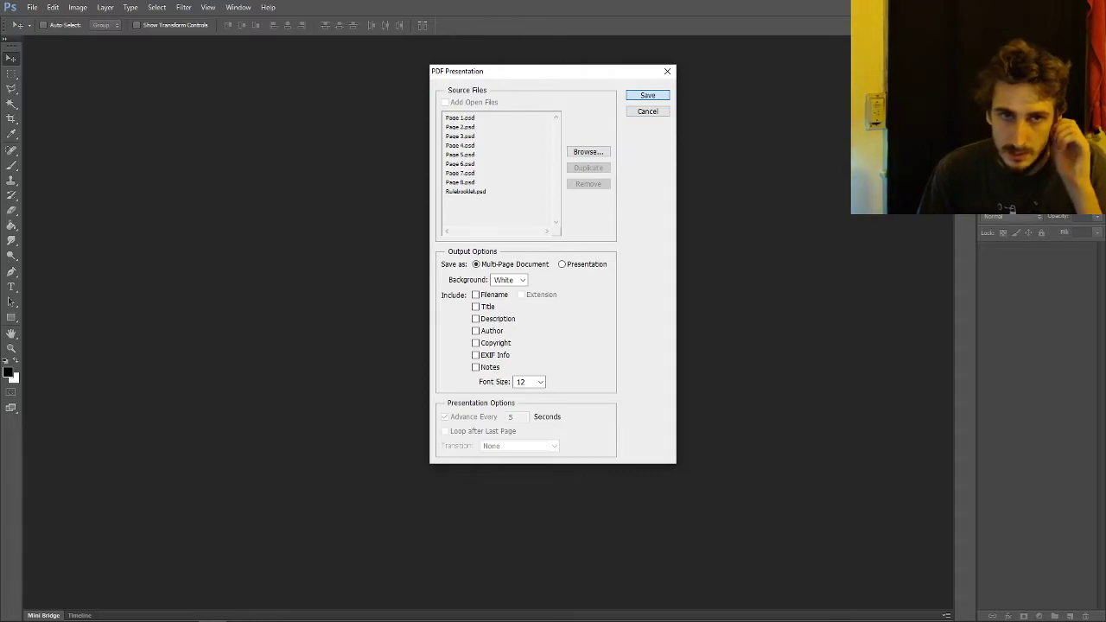
Save the multi-page PDF as Crest of the Year in the PNP folder inside Fortunes, using the High Quality Print preset
key(Return)
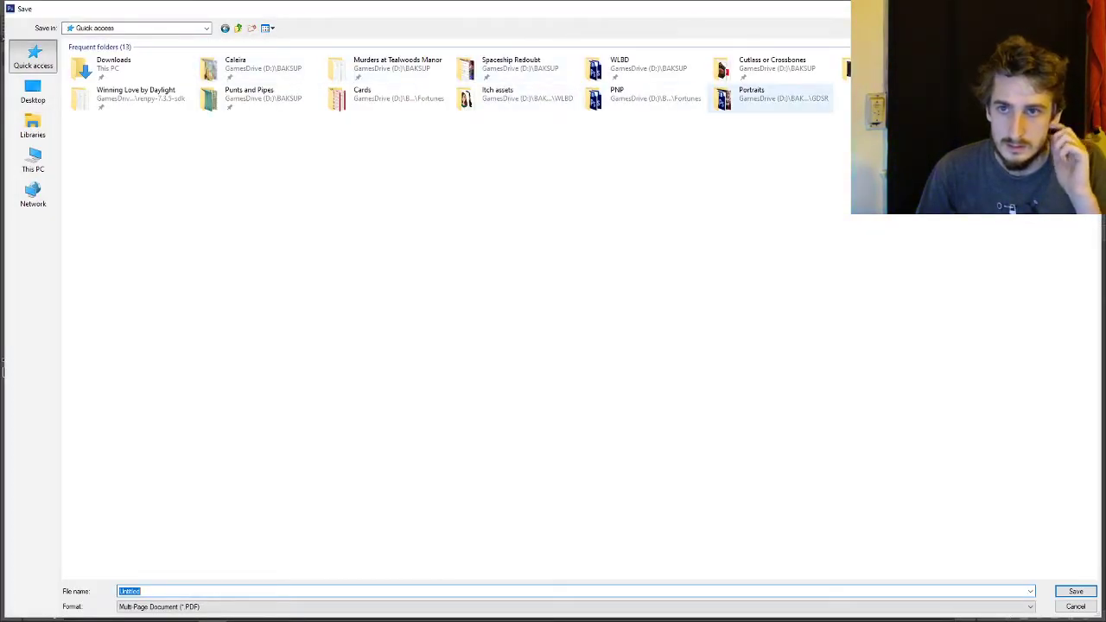
double_click(769, 95)
click(238, 29)
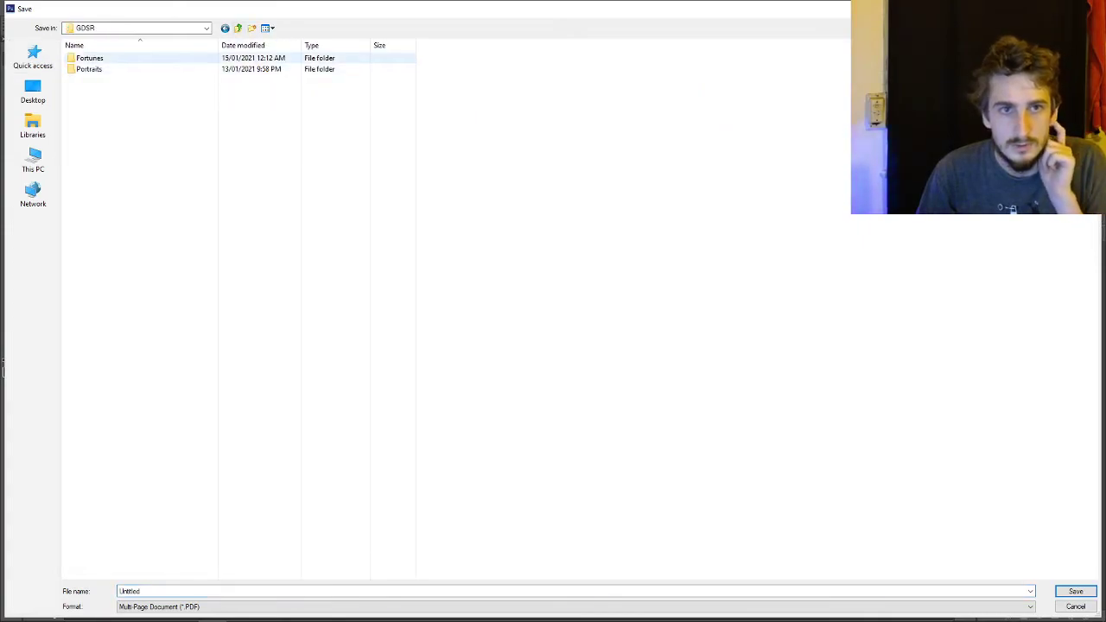
double_click(97, 58)
double_click(153, 76)
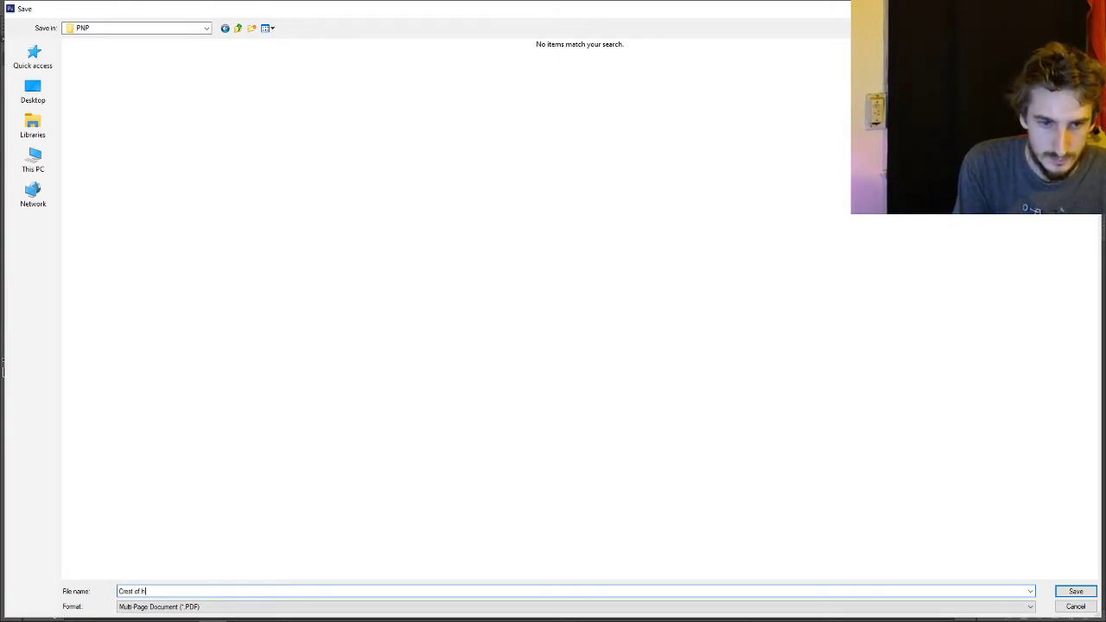
key(Return)
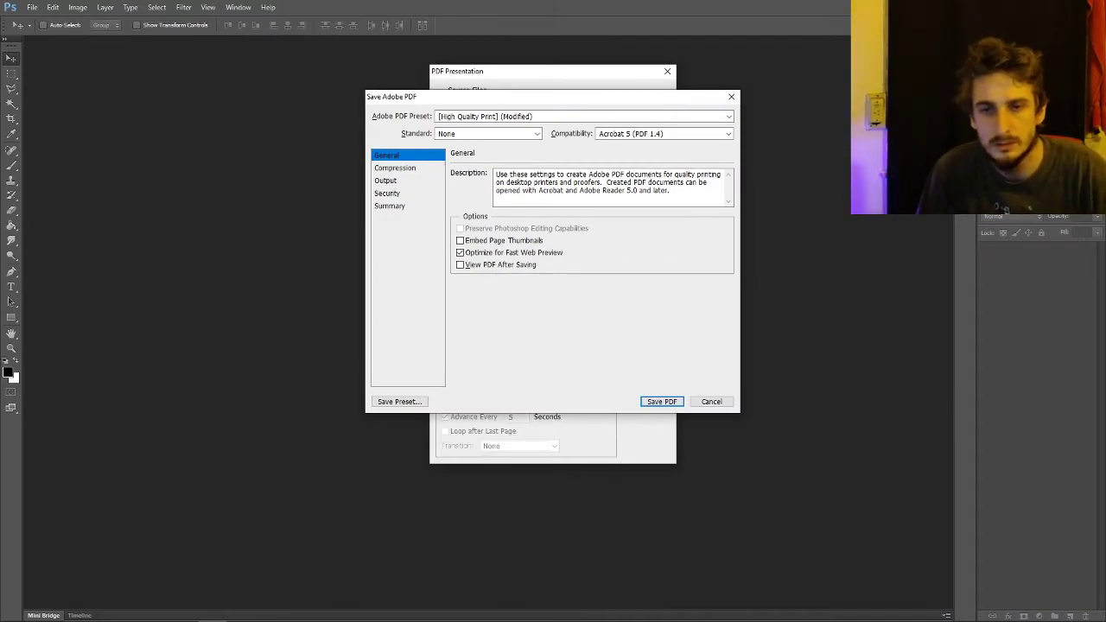
key(Return)
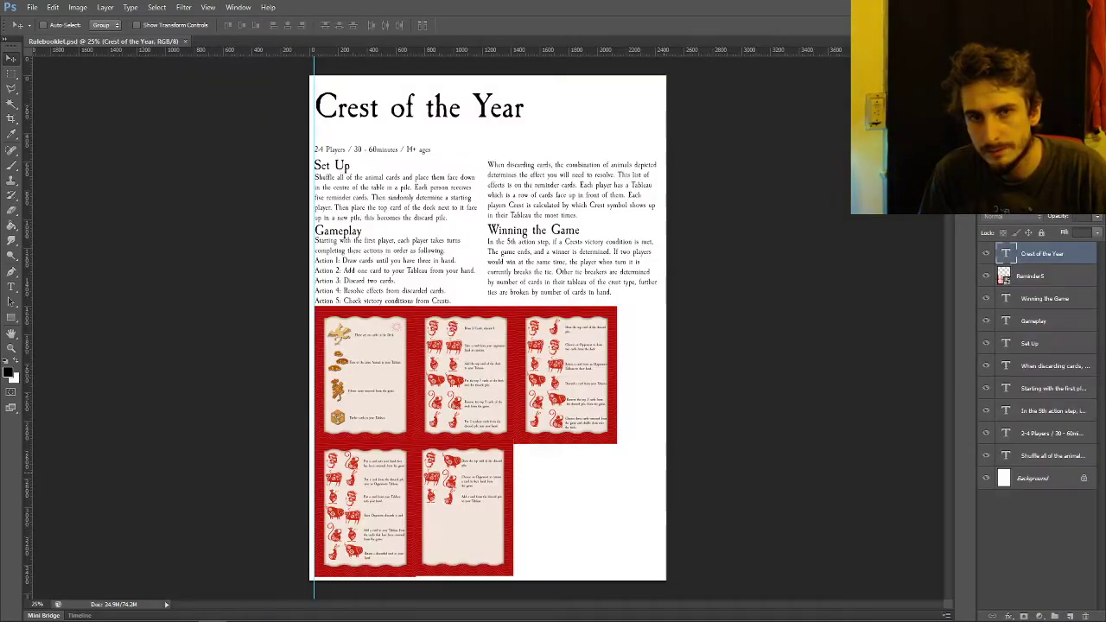
key(ctrl+w)
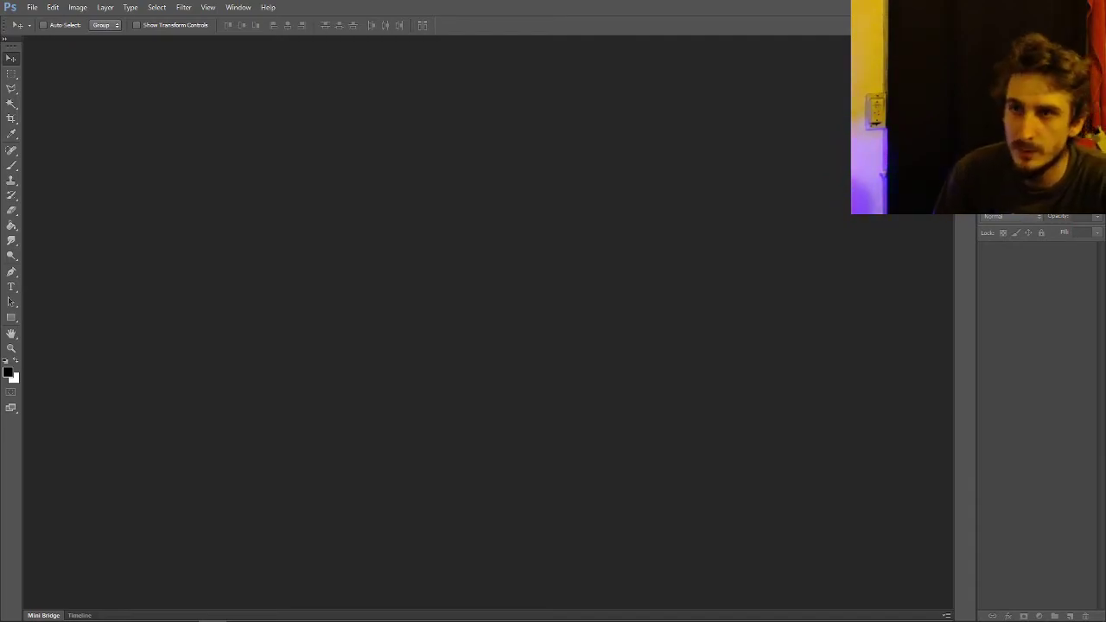
Switch to the browser with Crest of the Year.pdf and check the card layout through the animal and reminder pages
key(super)
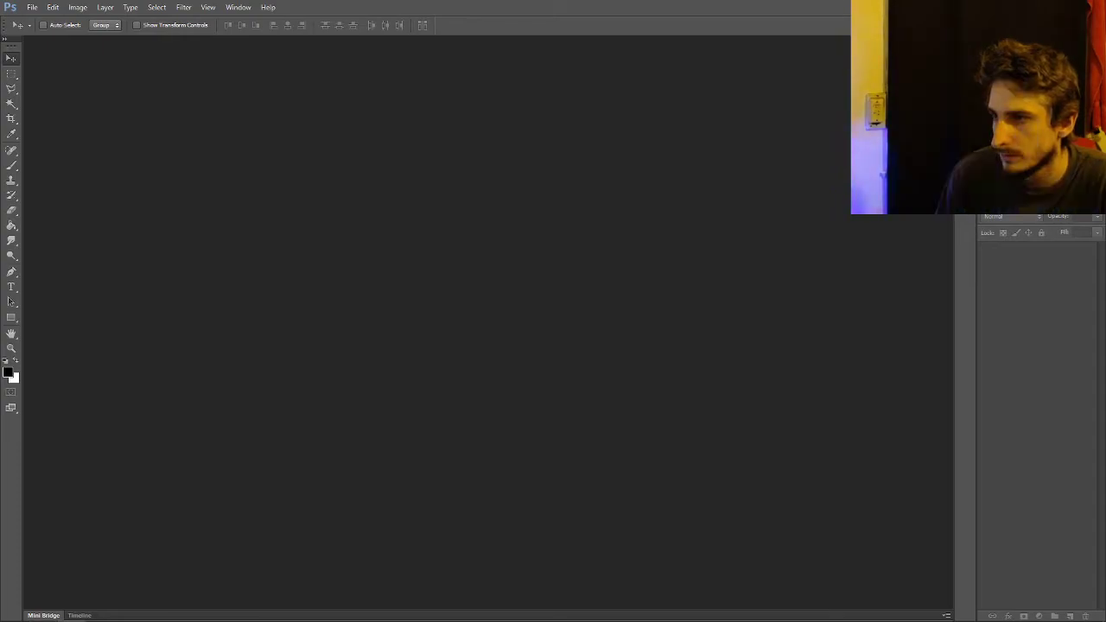
drag(1103, 258, 553, 2)
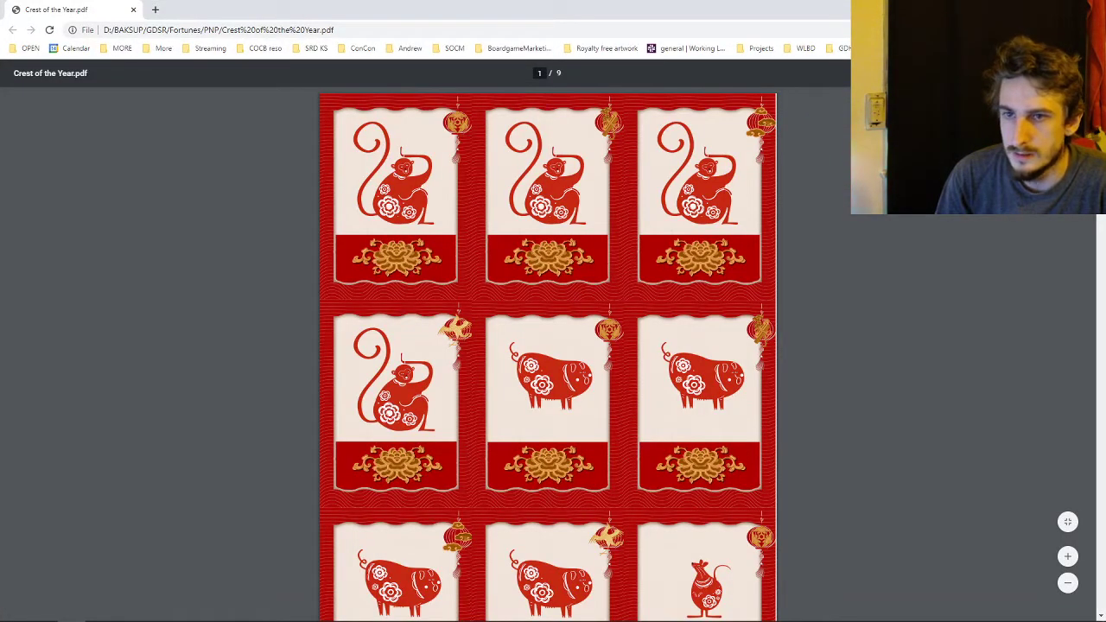
scroll(548, 355, down, 5)
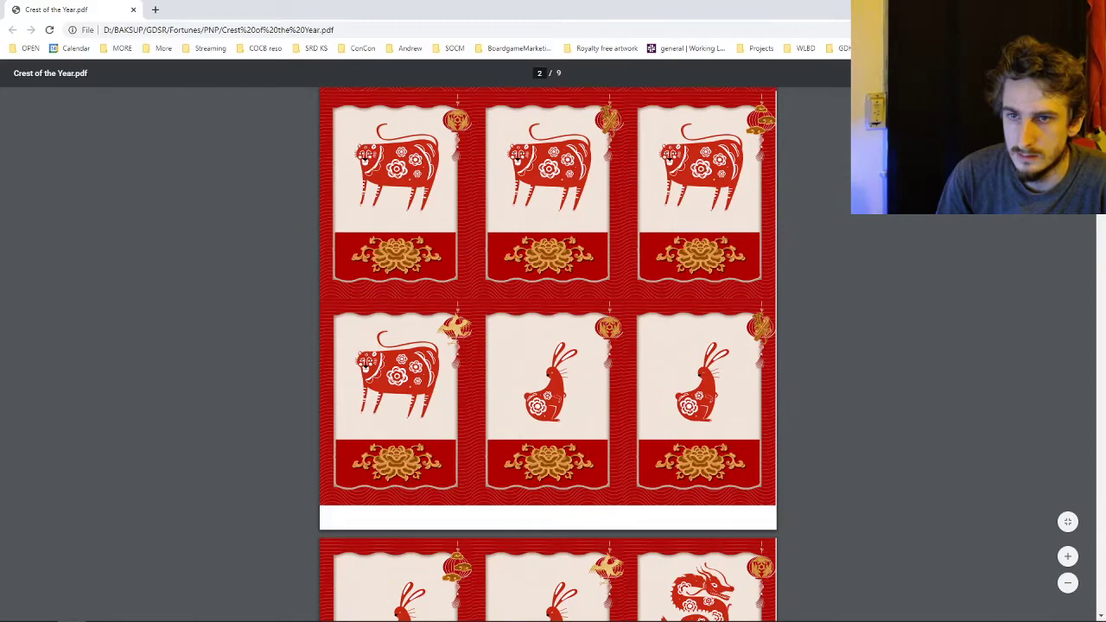
scroll(548, 355, down, 5)
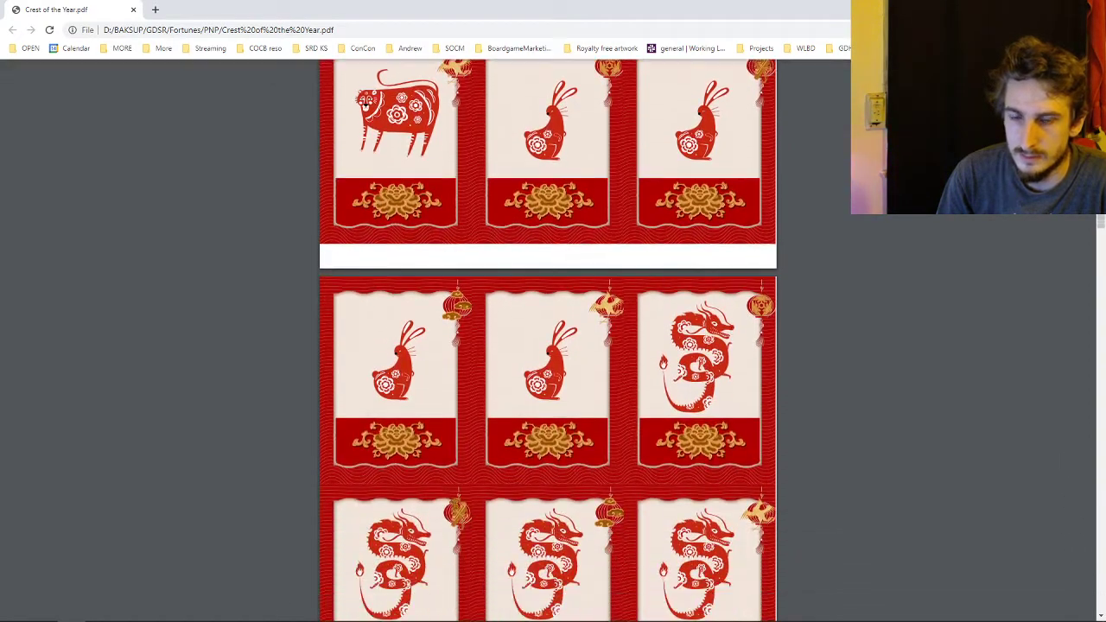
scroll(549, 354, down, 10)
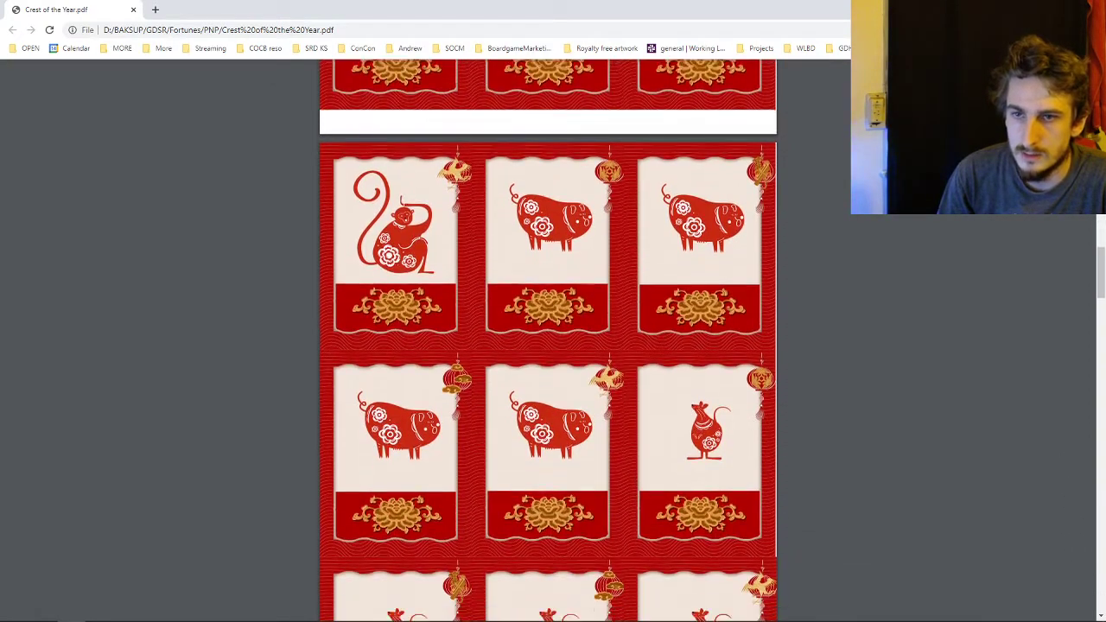
scroll(548, 355, down, 5)
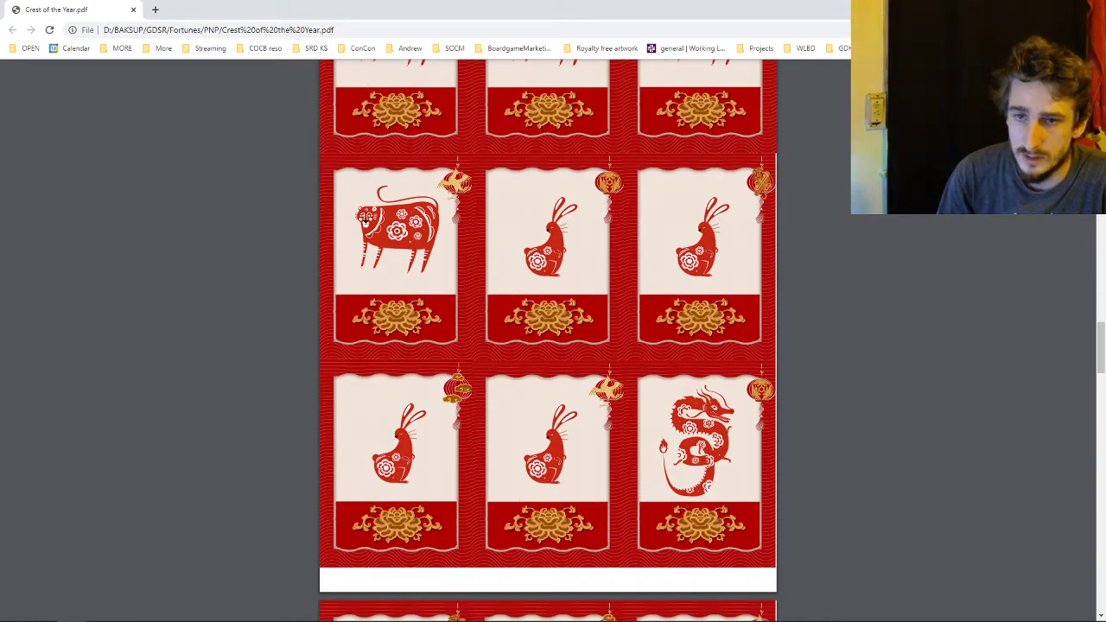
scroll(548, 354, down, 5)
scroll(548, 354, down, 3)
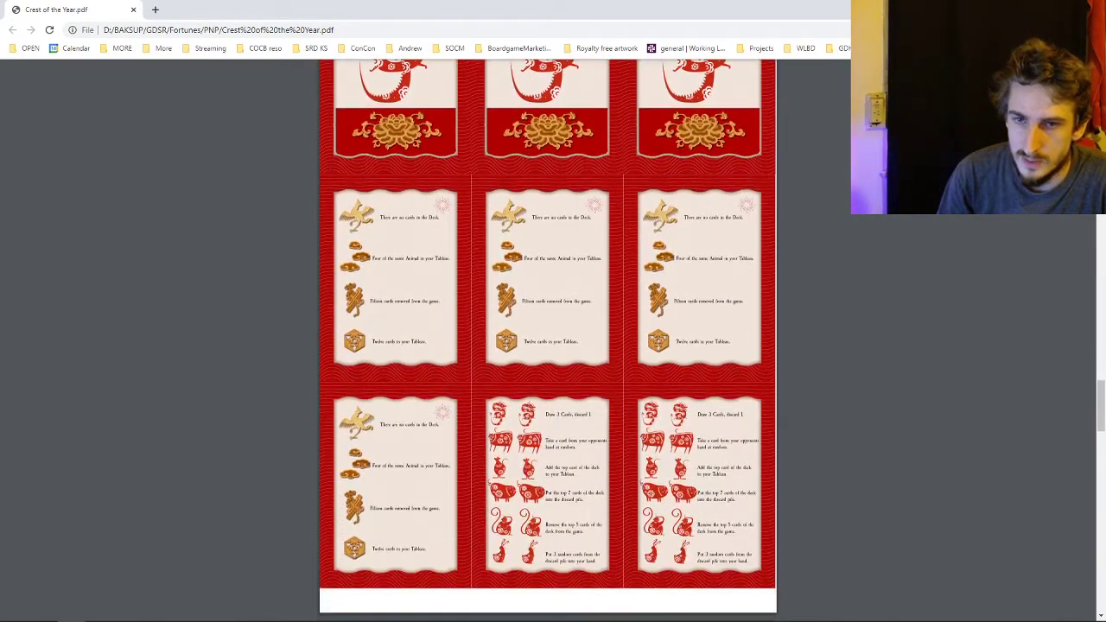
scroll(548, 340, down, 6)
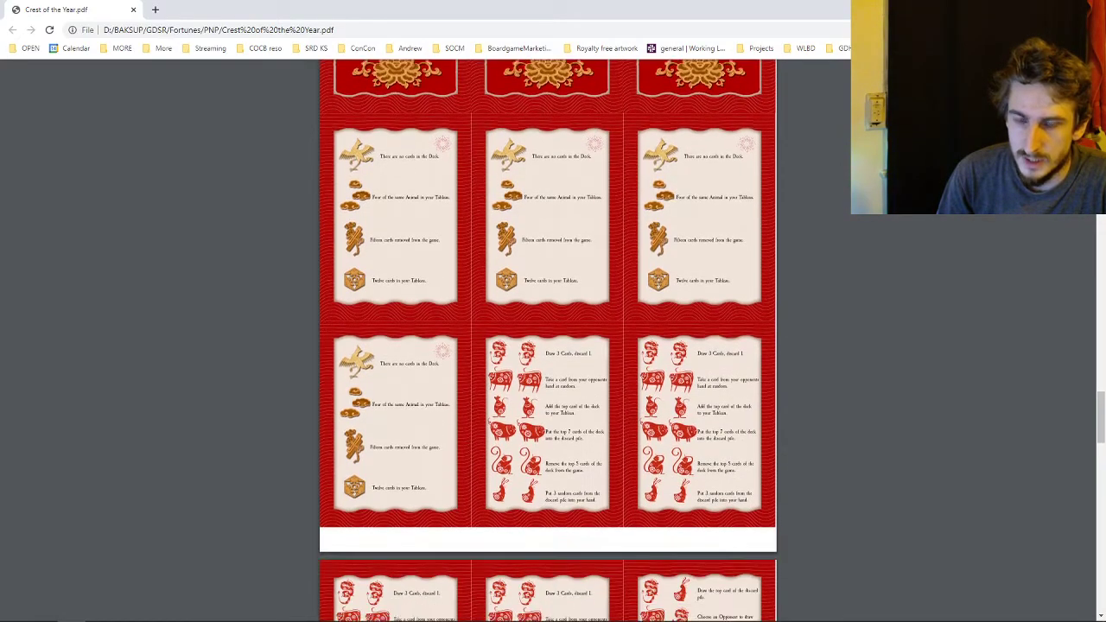
scroll(548, 341, down, 4)
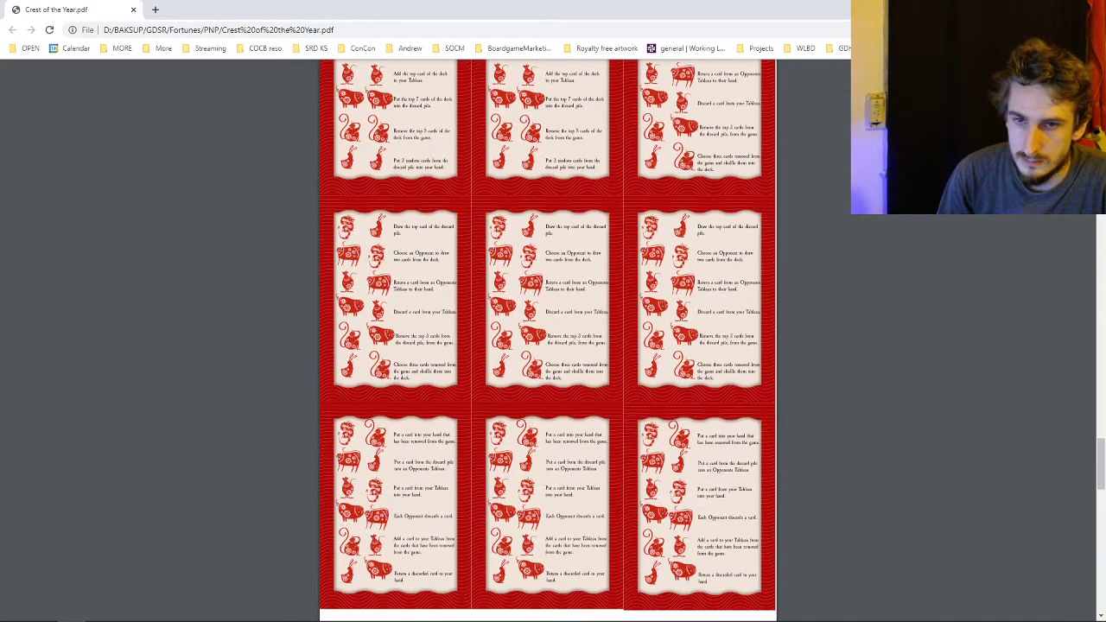
scroll(548, 340, down, 6)
scroll(548, 340, down, 3)
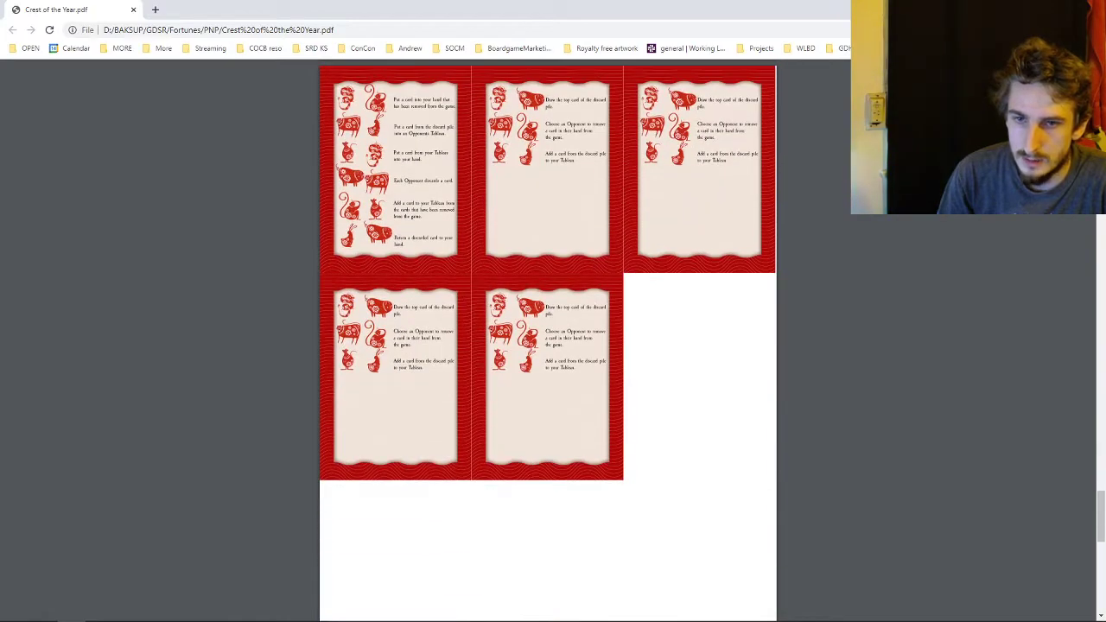